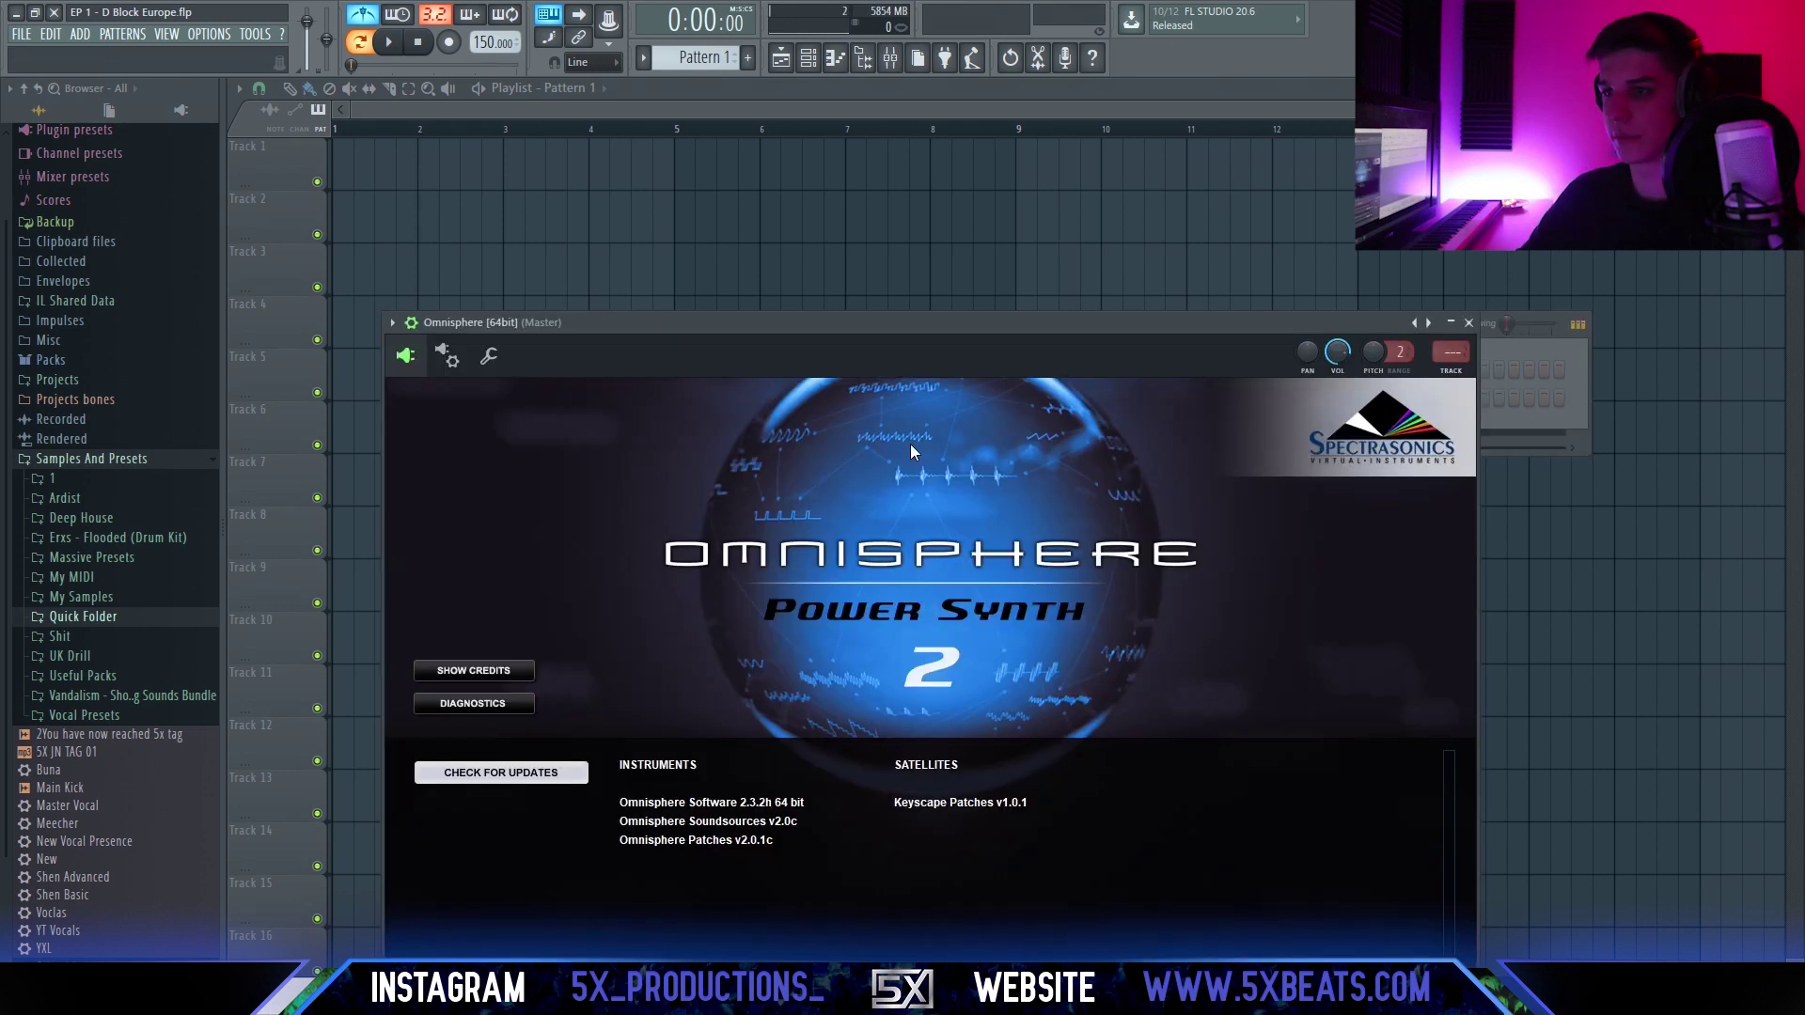
# Move the Omnisphere window up and open the Omnisphere channel's piano roll from the Channel rack.
pyautogui.moveTo(922, 327); pyautogui.dragTo(908, 206)
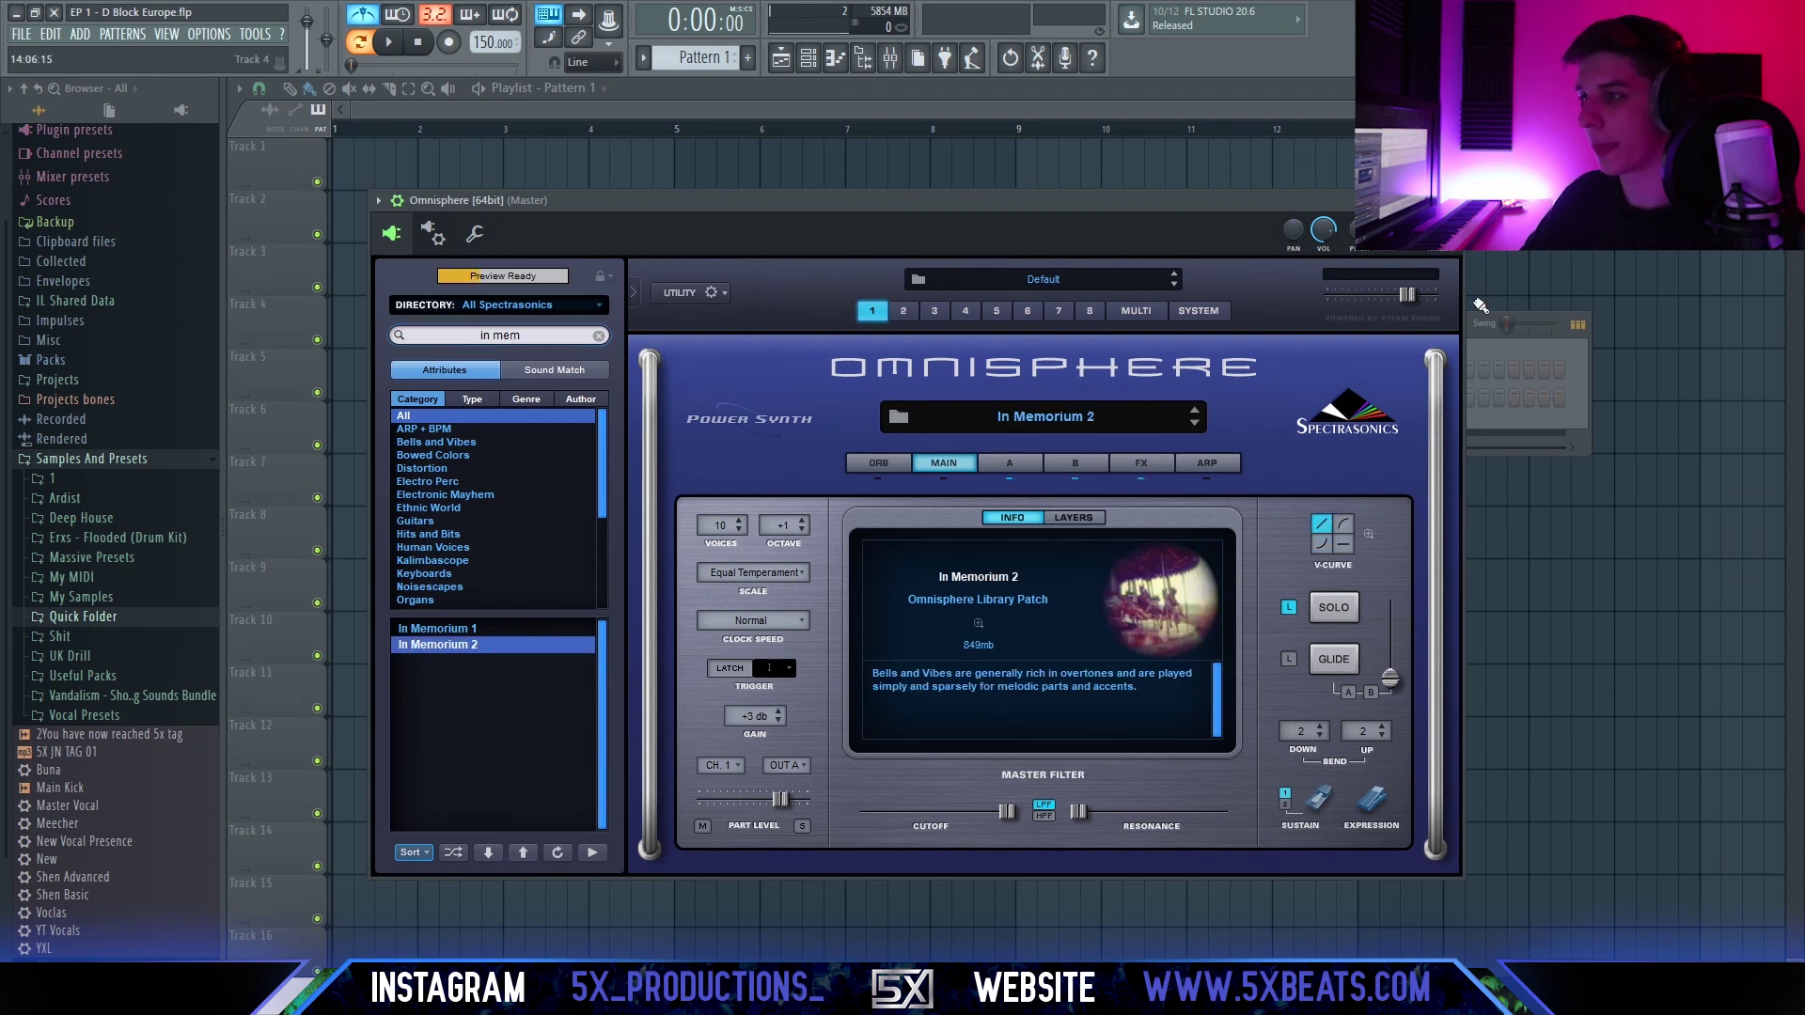
pyautogui.click(1490, 354)
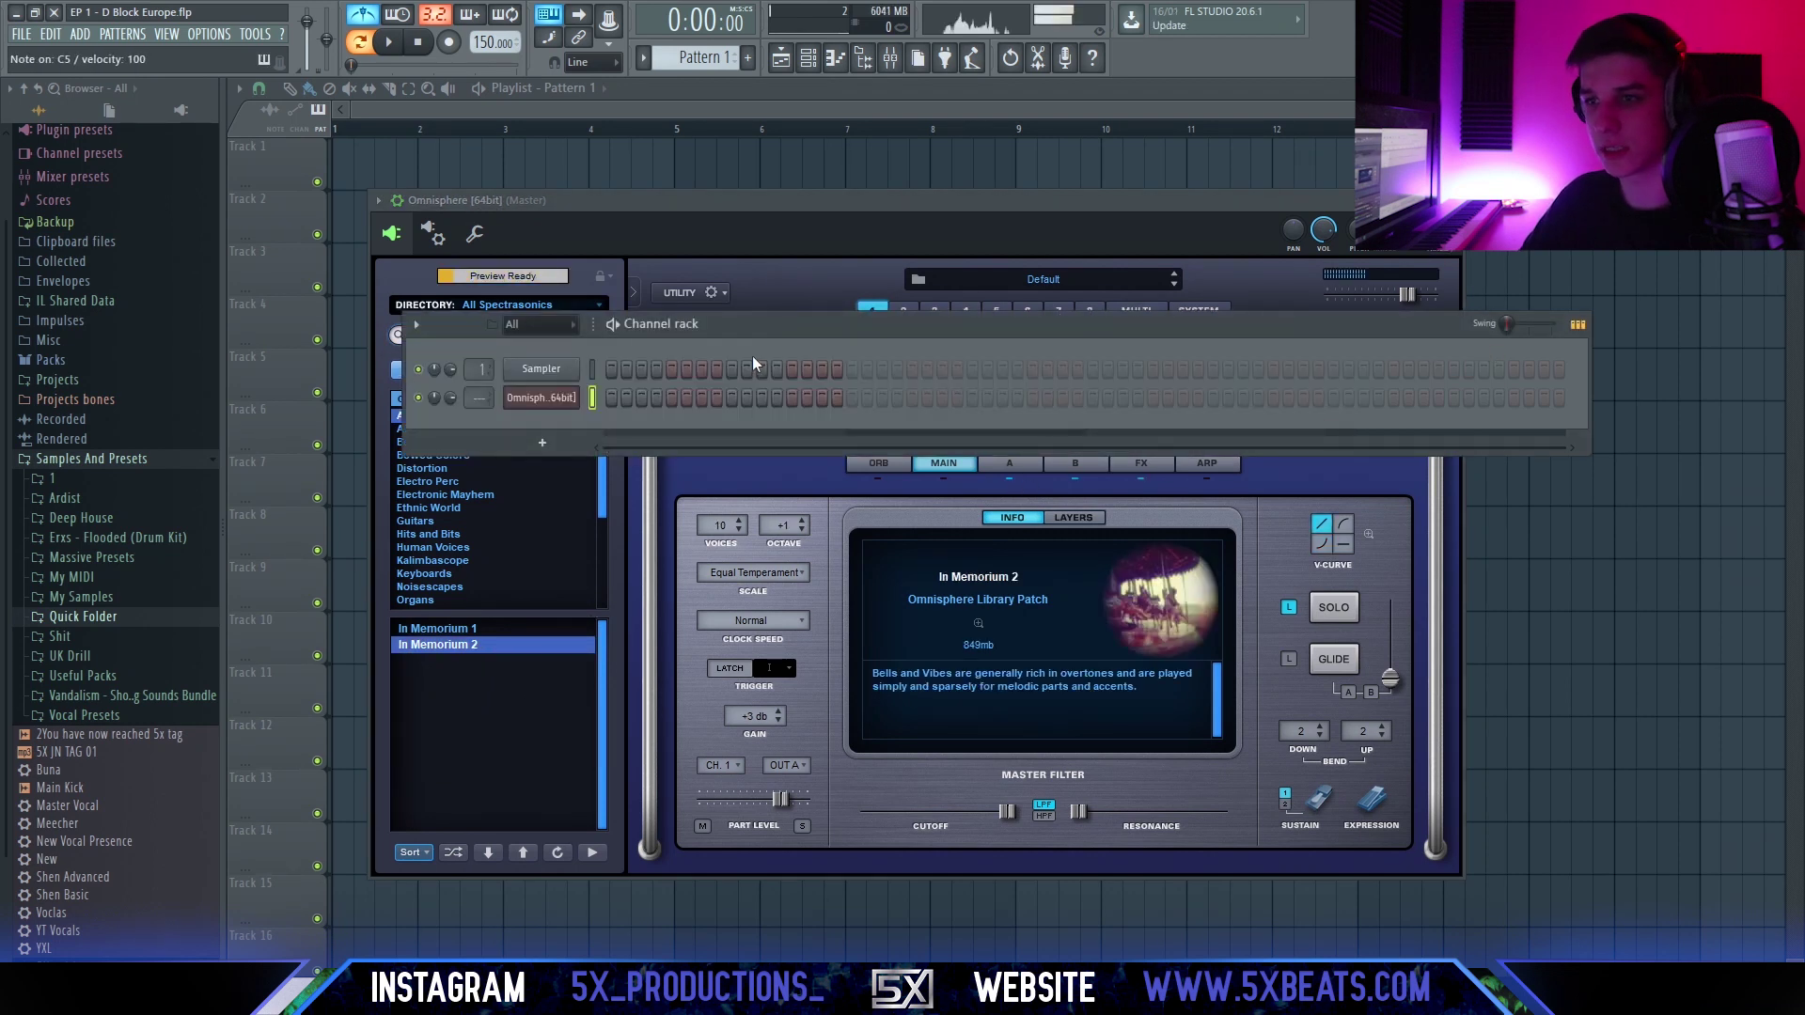
pyautogui.rightClick(576, 395)
pyautogui.click(613, 392)
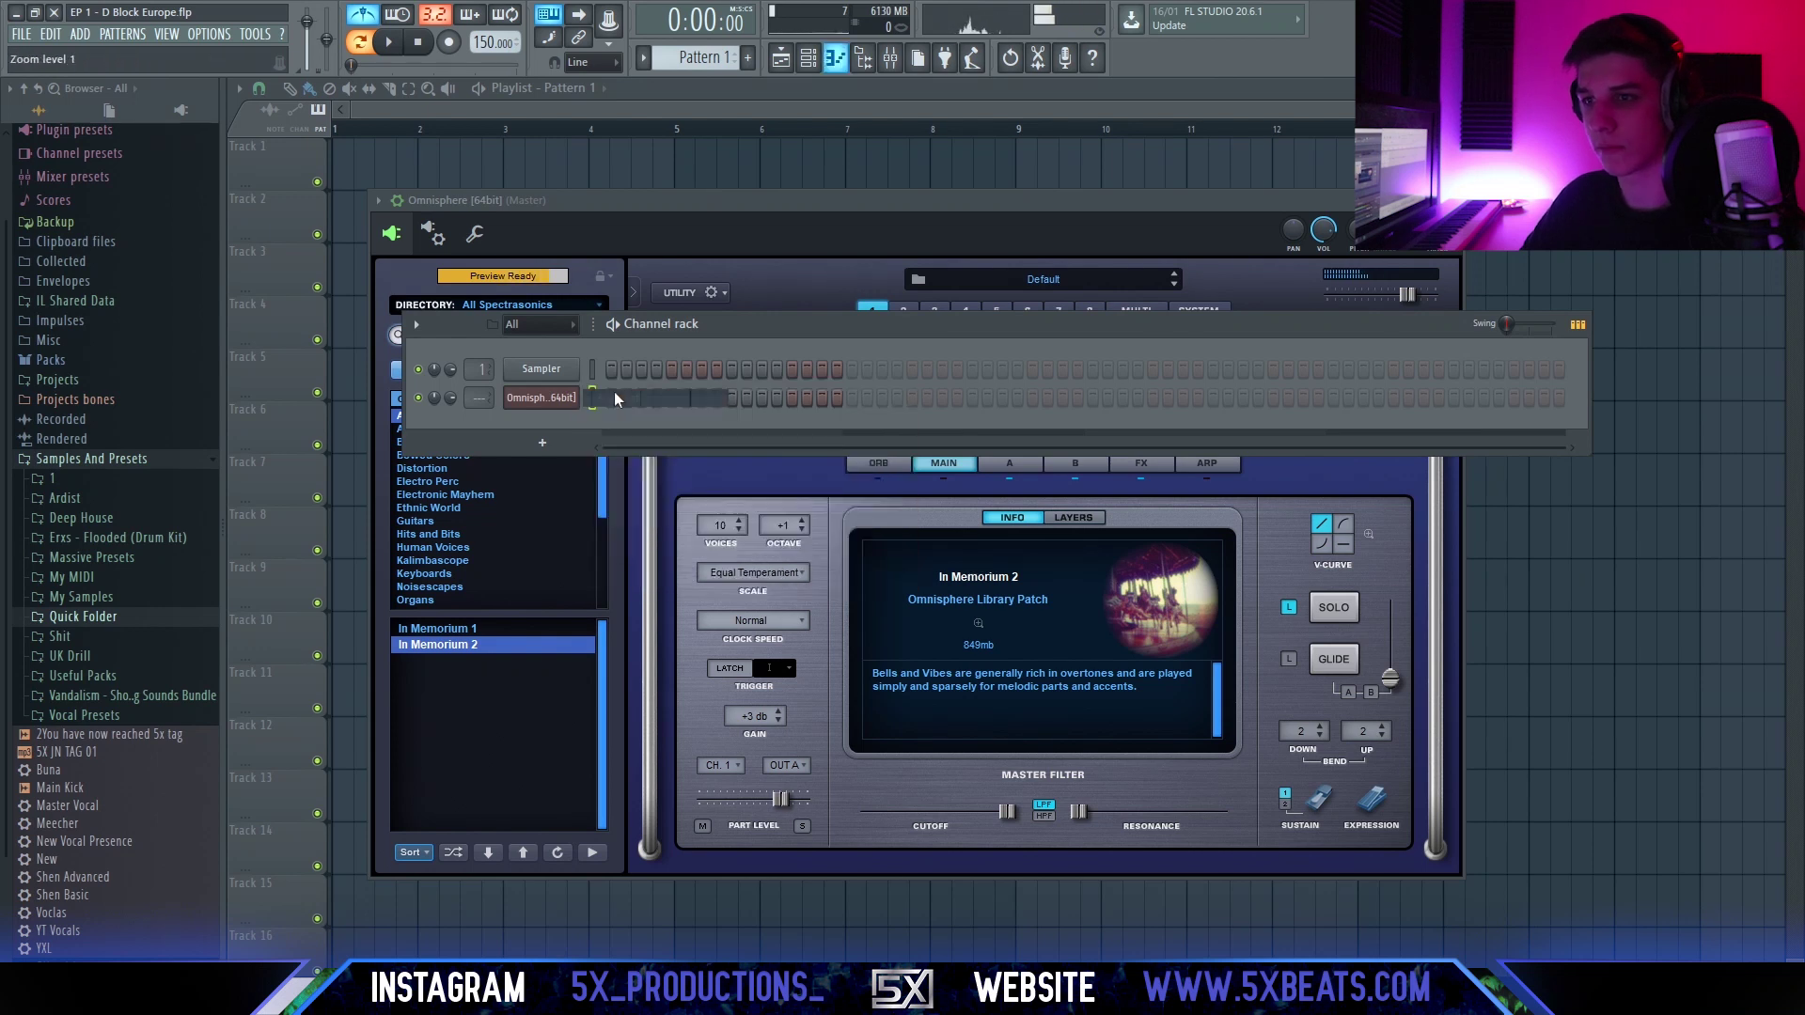
pyautogui.scroll(-2, 695, 414)
pyautogui.scroll(-1, 414, 564)
pyautogui.scroll(3, 1010, 556)
pyautogui.scroll(-1, 806, 418)
pyautogui.scroll(1, 764, 366)
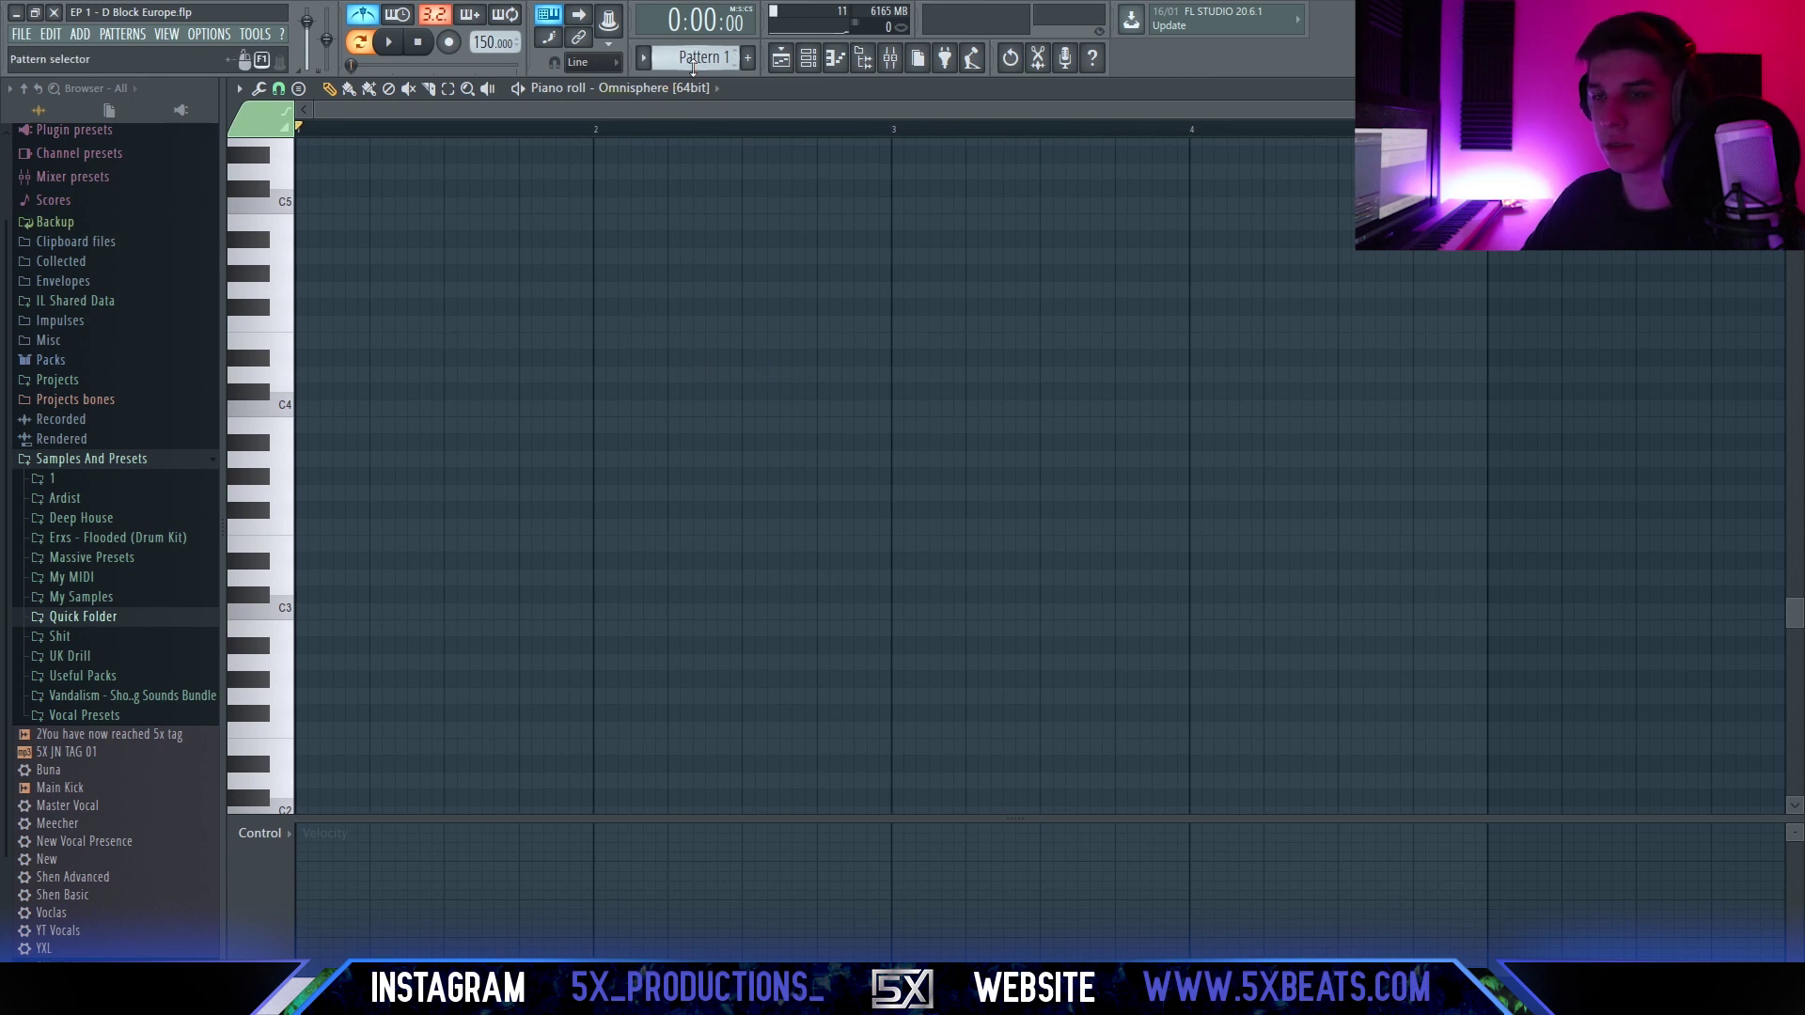
# Open the Sampler channel's piano roll and zoom in on the first bars.
pyautogui.press('F6')
pyautogui.rightClick(574, 371)
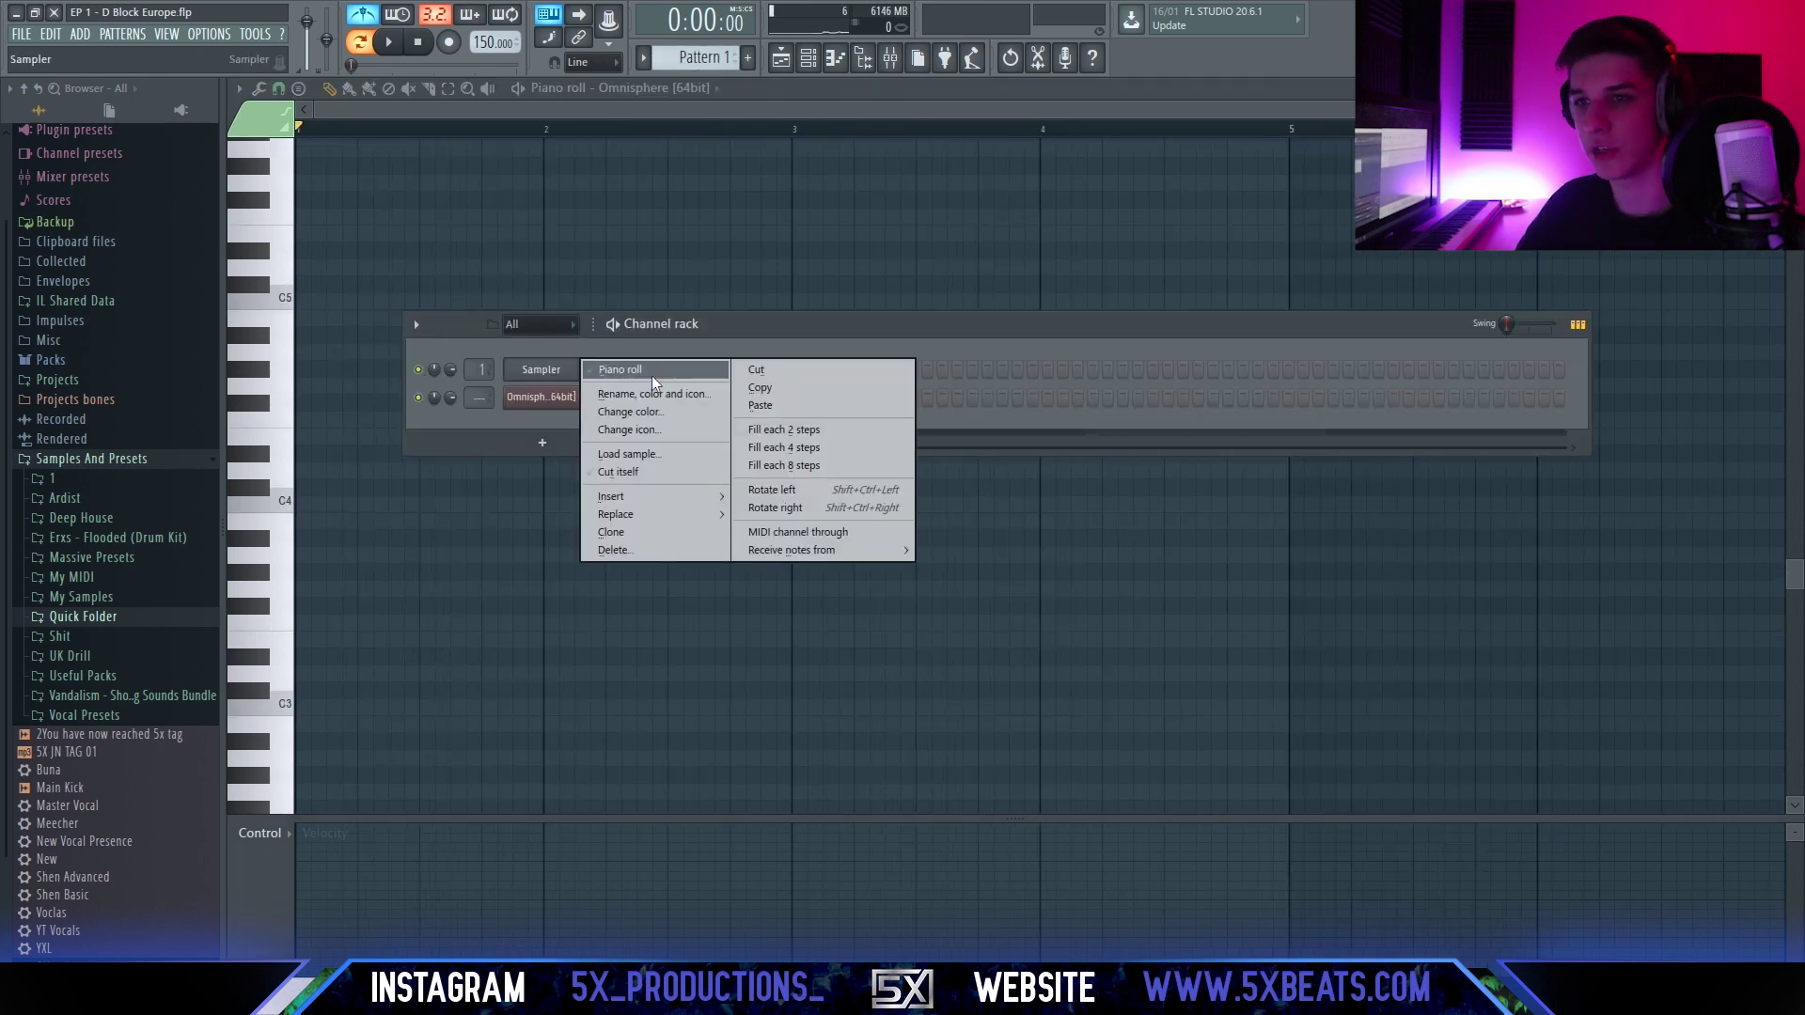
pyautogui.click(652, 375)
pyautogui.scroll(2, 374, 547)
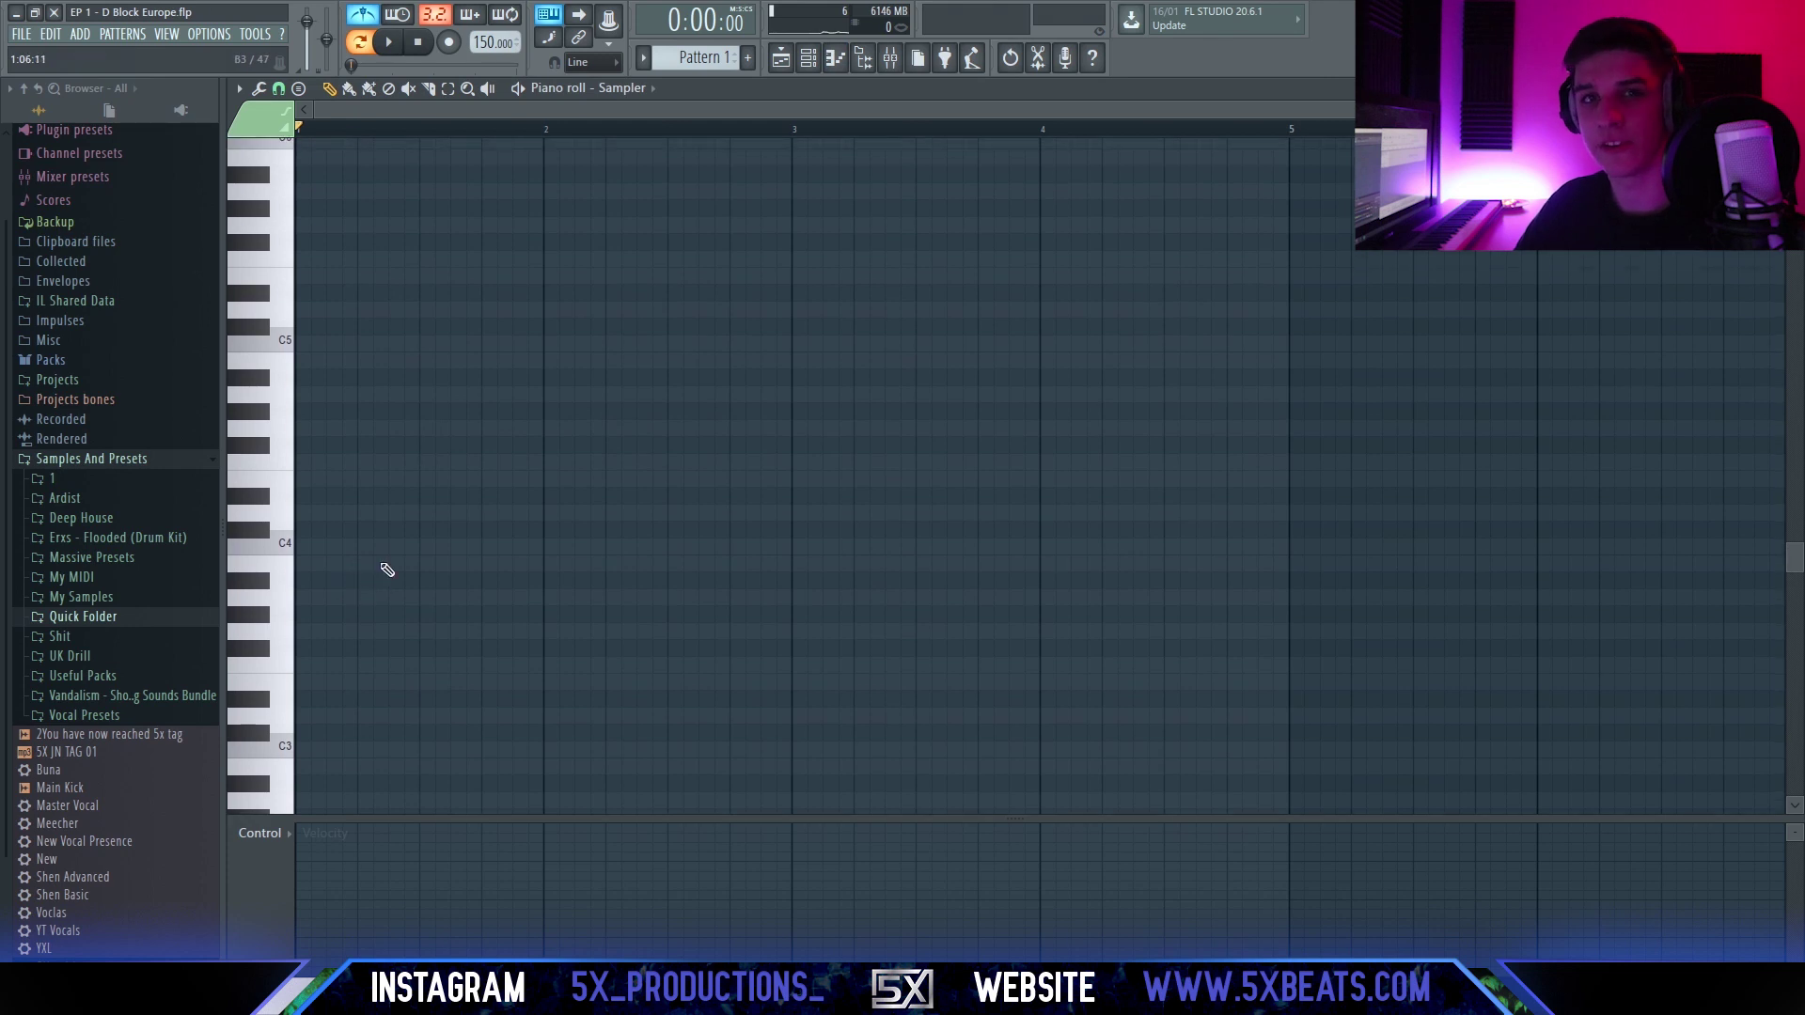
pyautogui.scroll(2, 310, 611)
pyautogui.moveTo(555, 547); pyautogui.dragTo(626, 548)
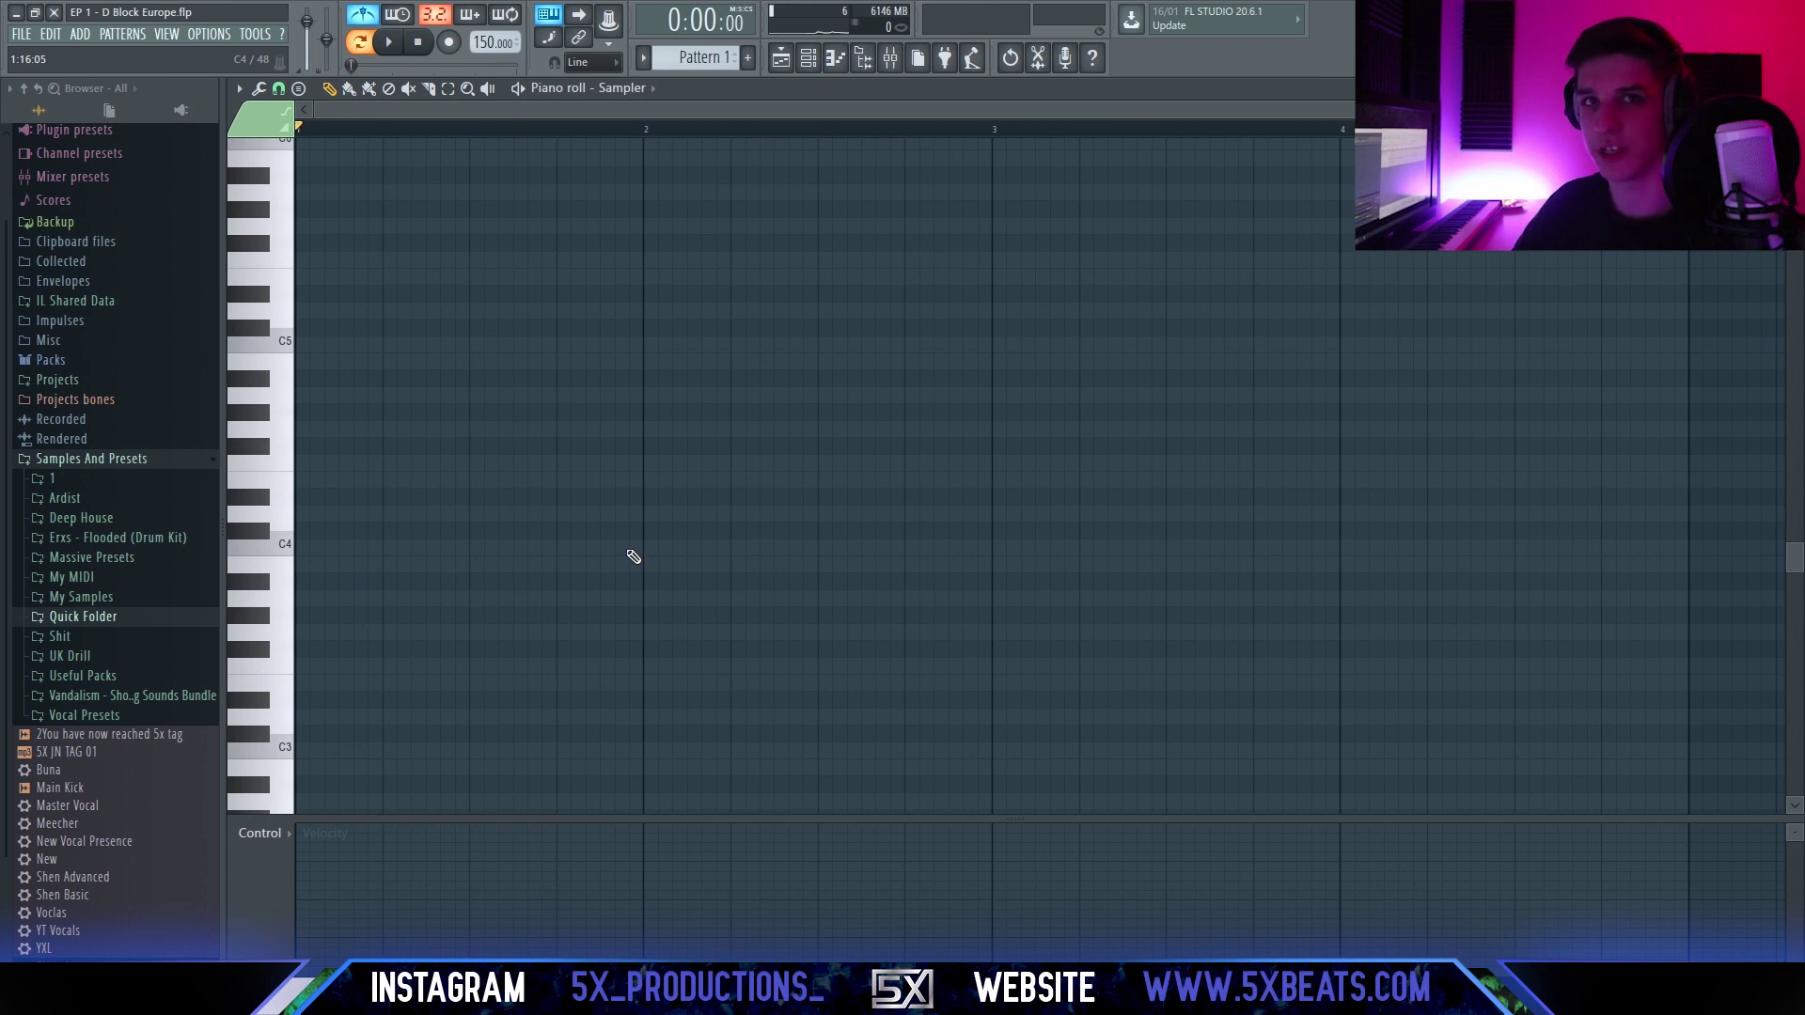
# Draw short stacked notes on A3, B3, C4, D4, E4, F4 and G4 at the start of bar 1.
pyautogui.moveTo(361, 600); pyautogui.dragTo(198, 576)
pyautogui.scroll(2, 367, 597)
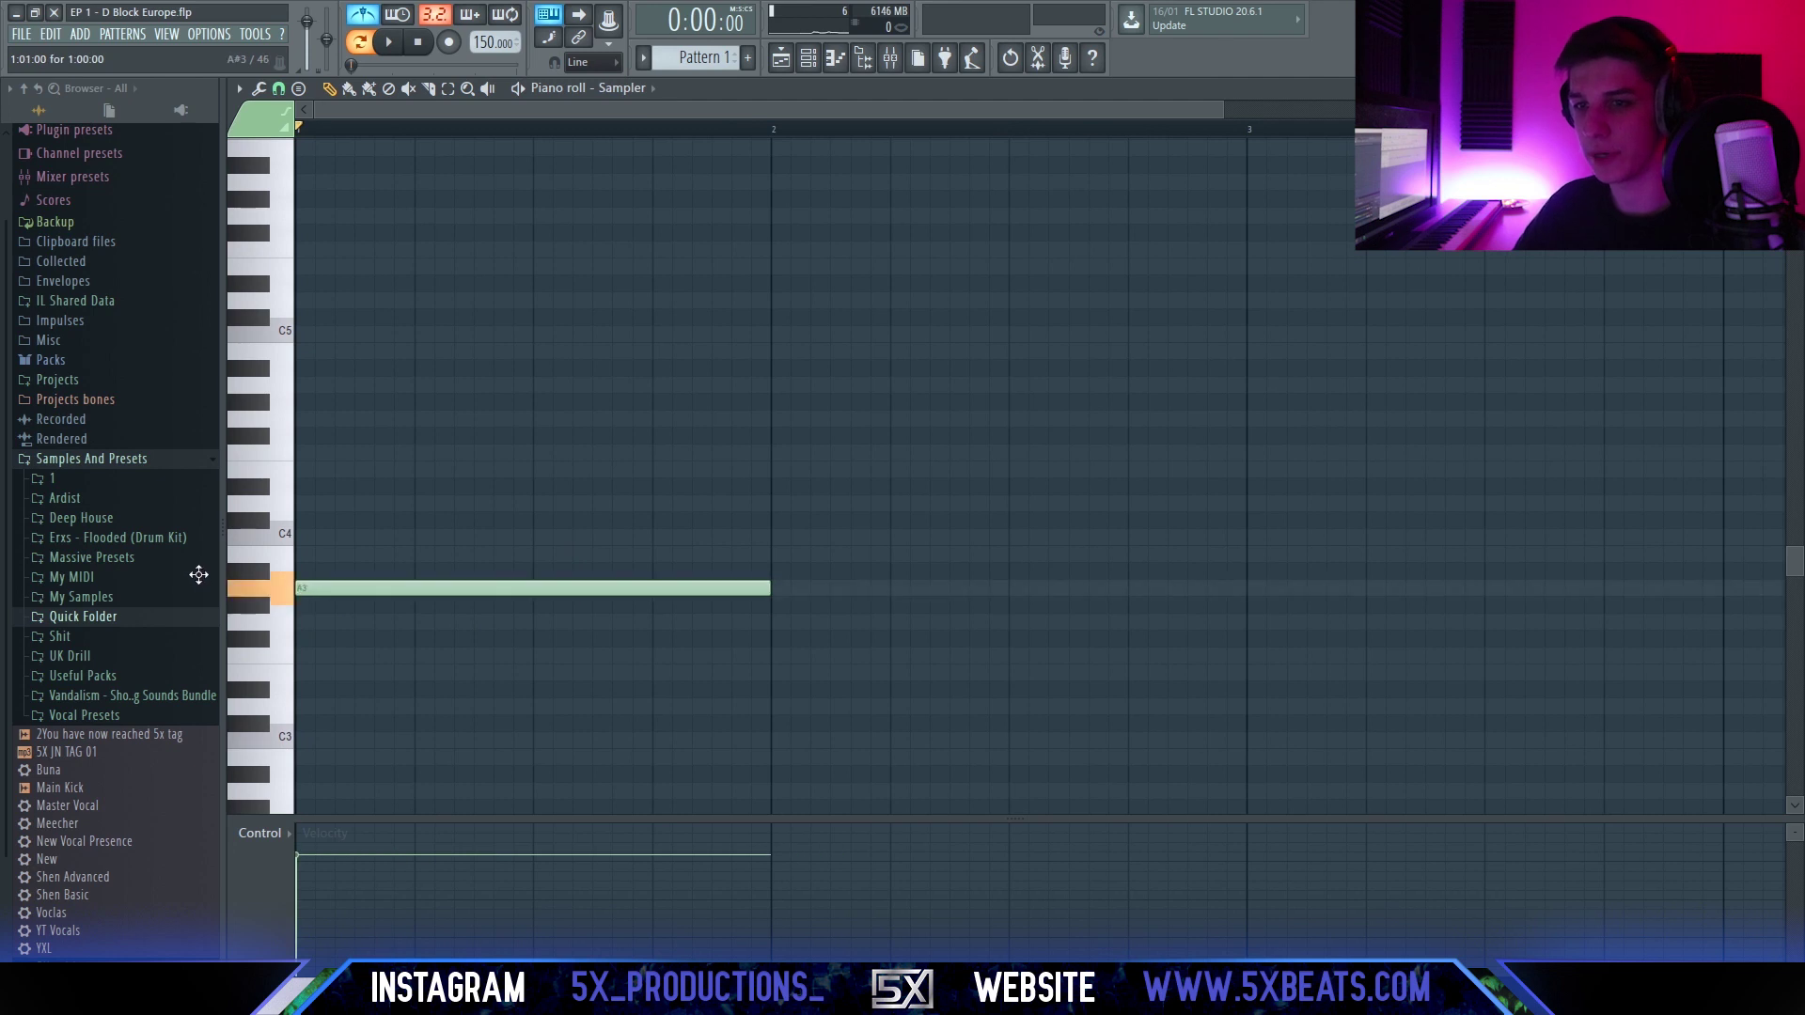
pyautogui.moveTo(361, 622); pyautogui.dragTo(361, 622)
pyautogui.rightClick(413, 588)
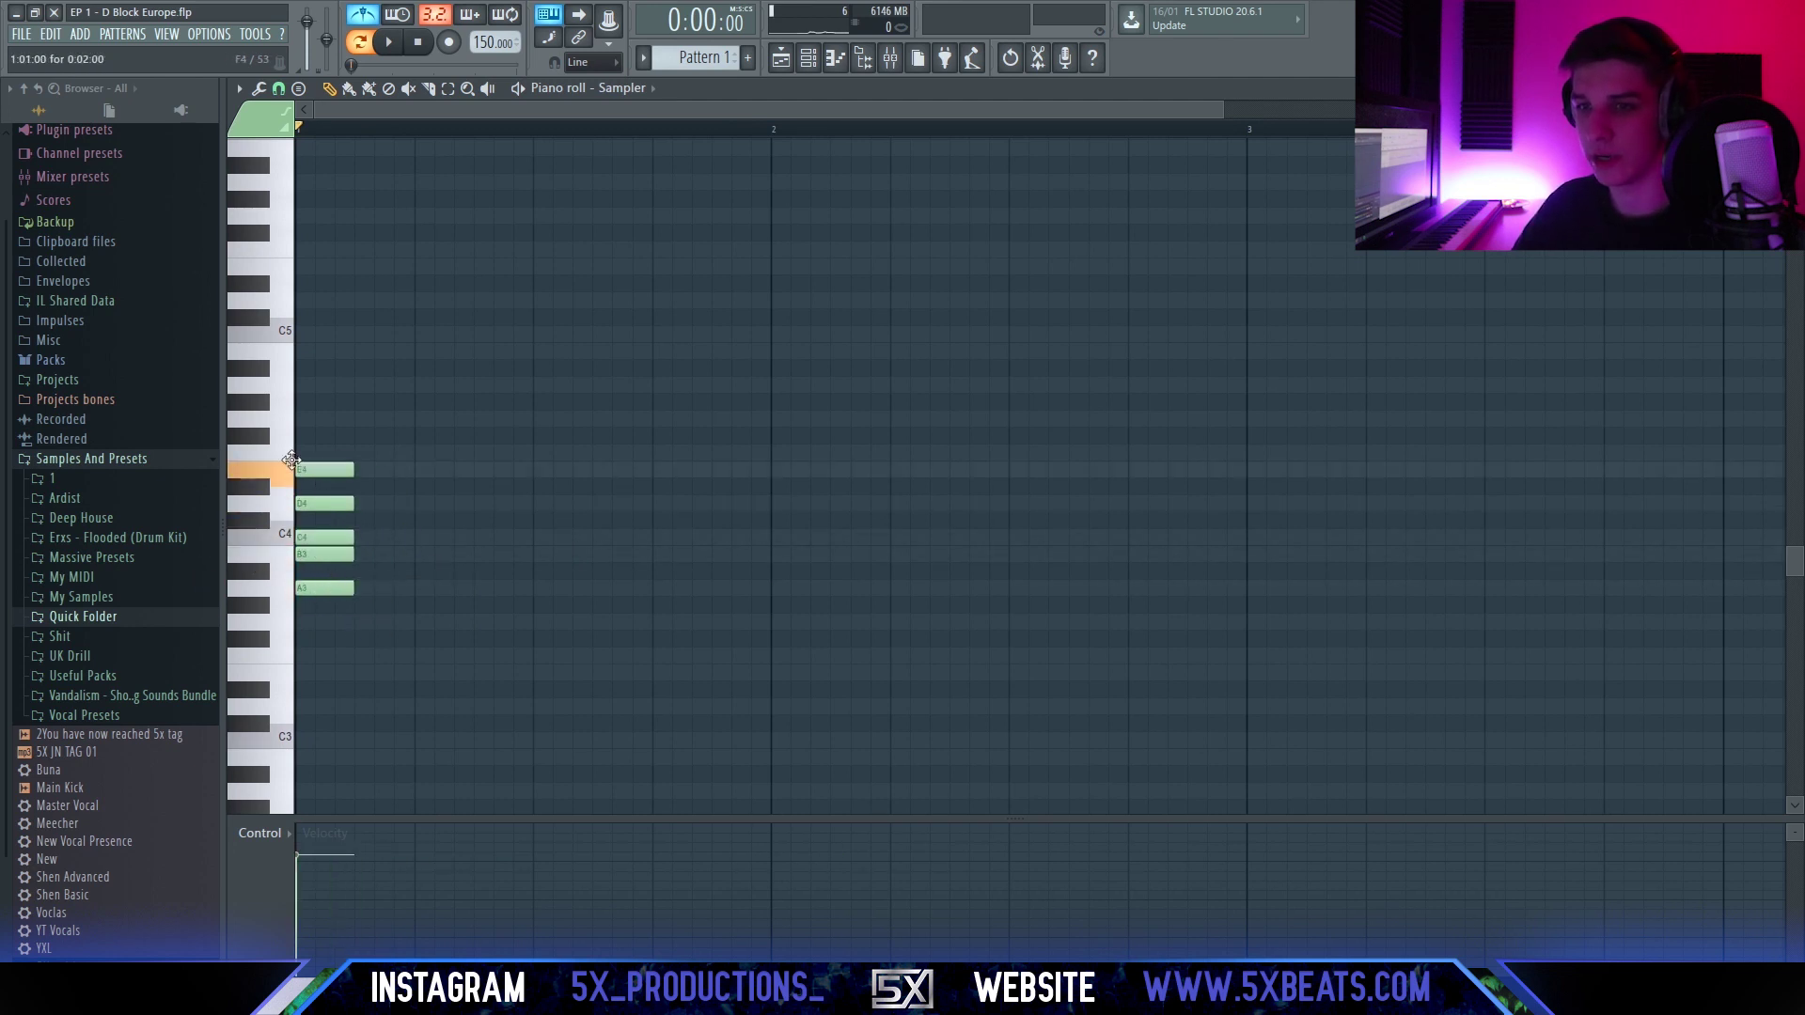
# Duplicate the stacked scale notes into the octaves above and below, keeping them at the start of bar 1.
pyautogui.keyDown('ctrl'); pyautogui.moveTo(349, 380); pyautogui.dragTo(334, 694); pyautogui.keyUp('ctrl')
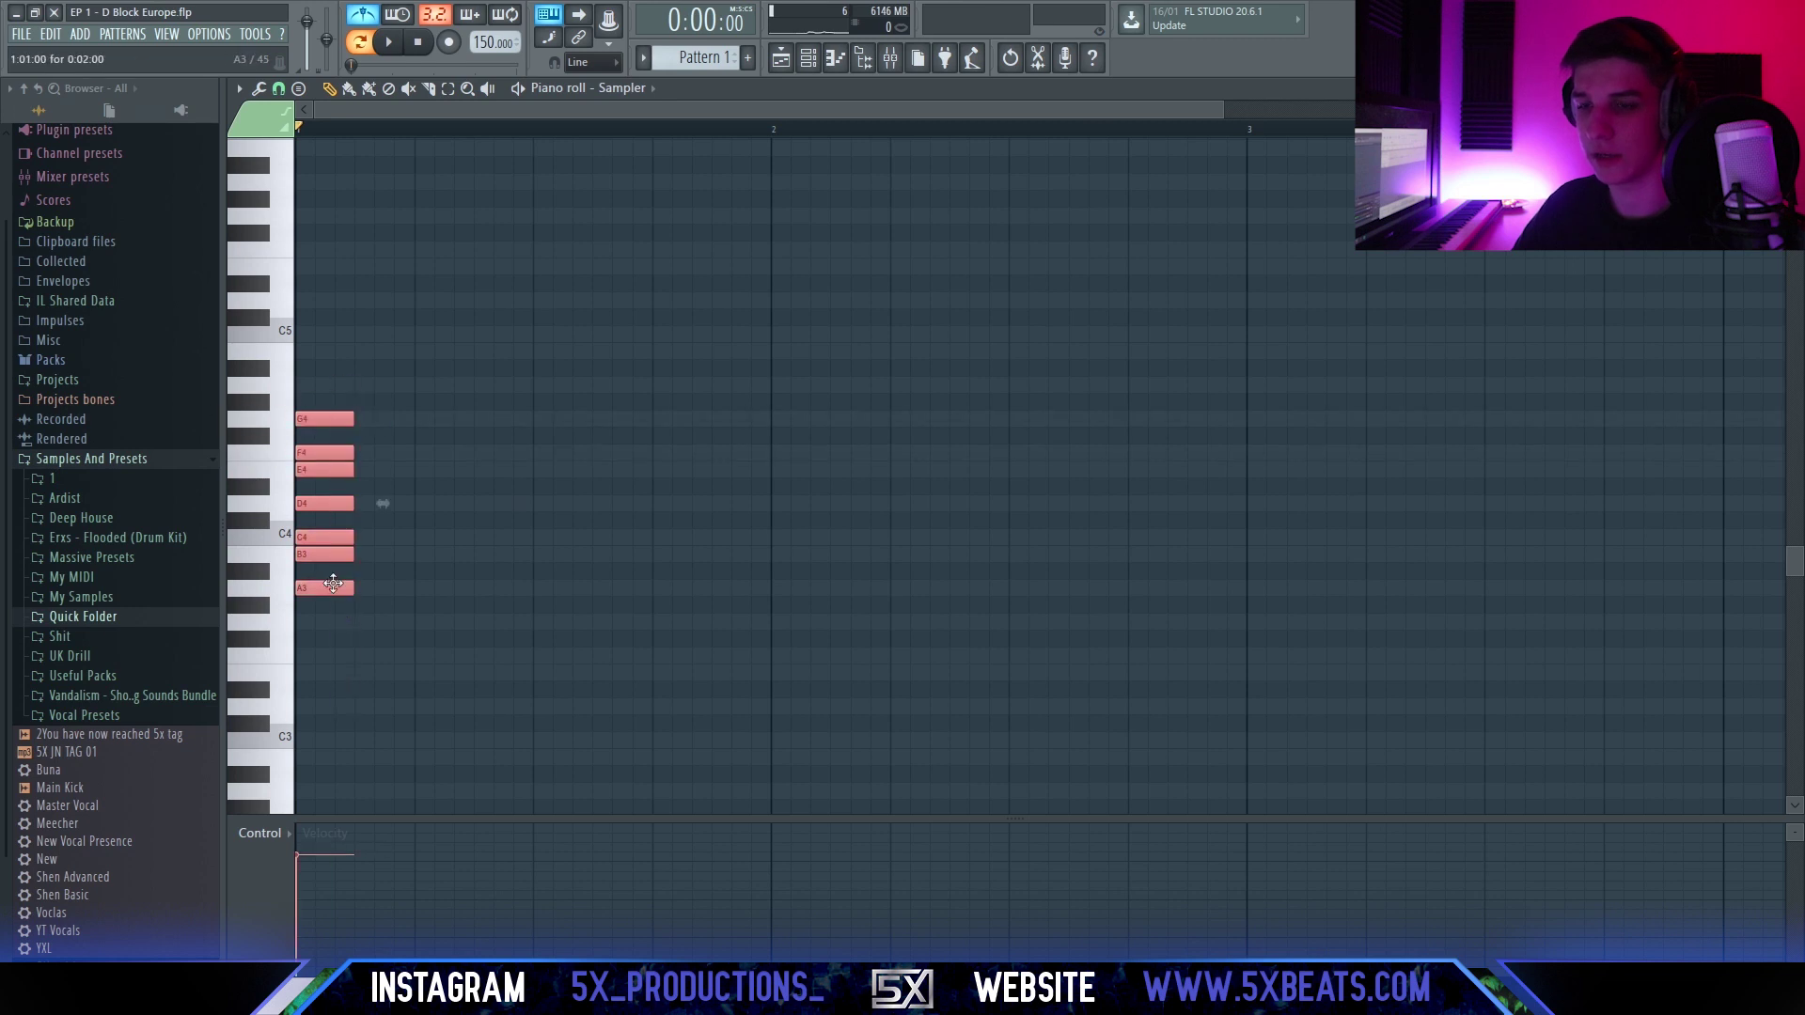
pyautogui.hotkey('ctrl', 'v')
pyautogui.hotkey('ctrl', 'Up')
pyautogui.hotkey('ctrl', 'a')
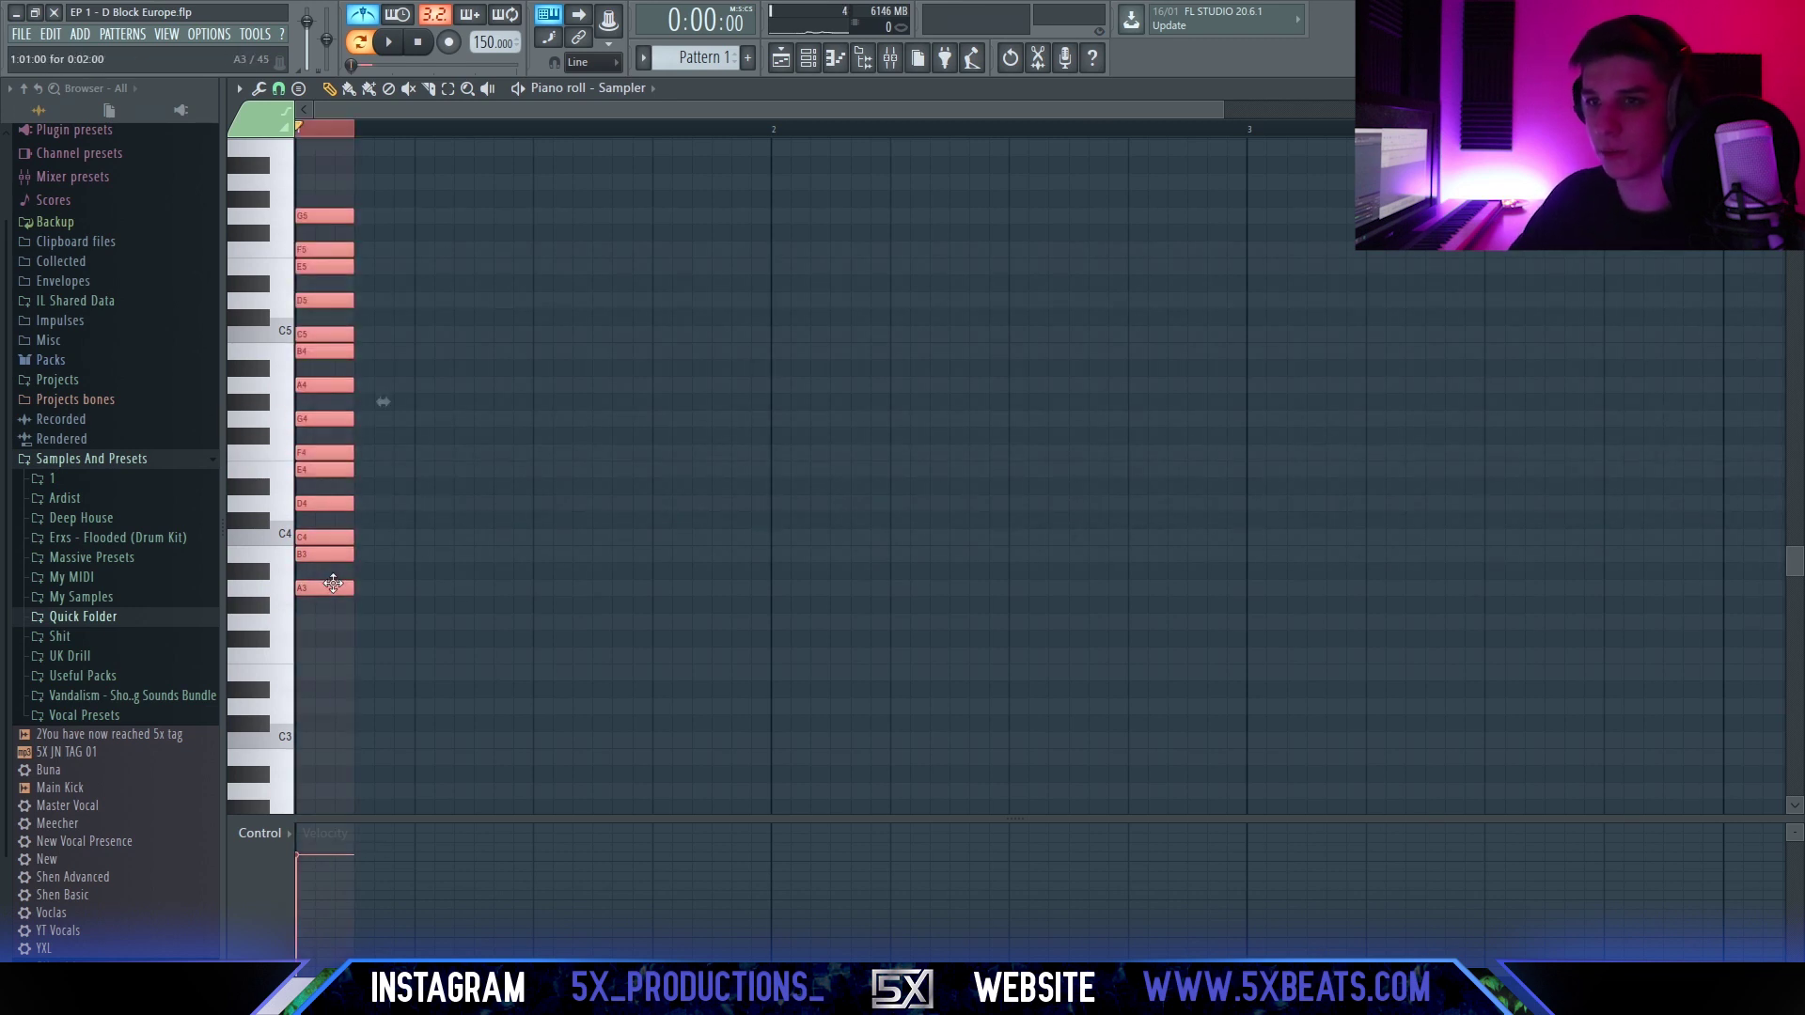
pyautogui.hotkey('ctrl', 'v')
pyautogui.hotkey('ctrl', 'Up')
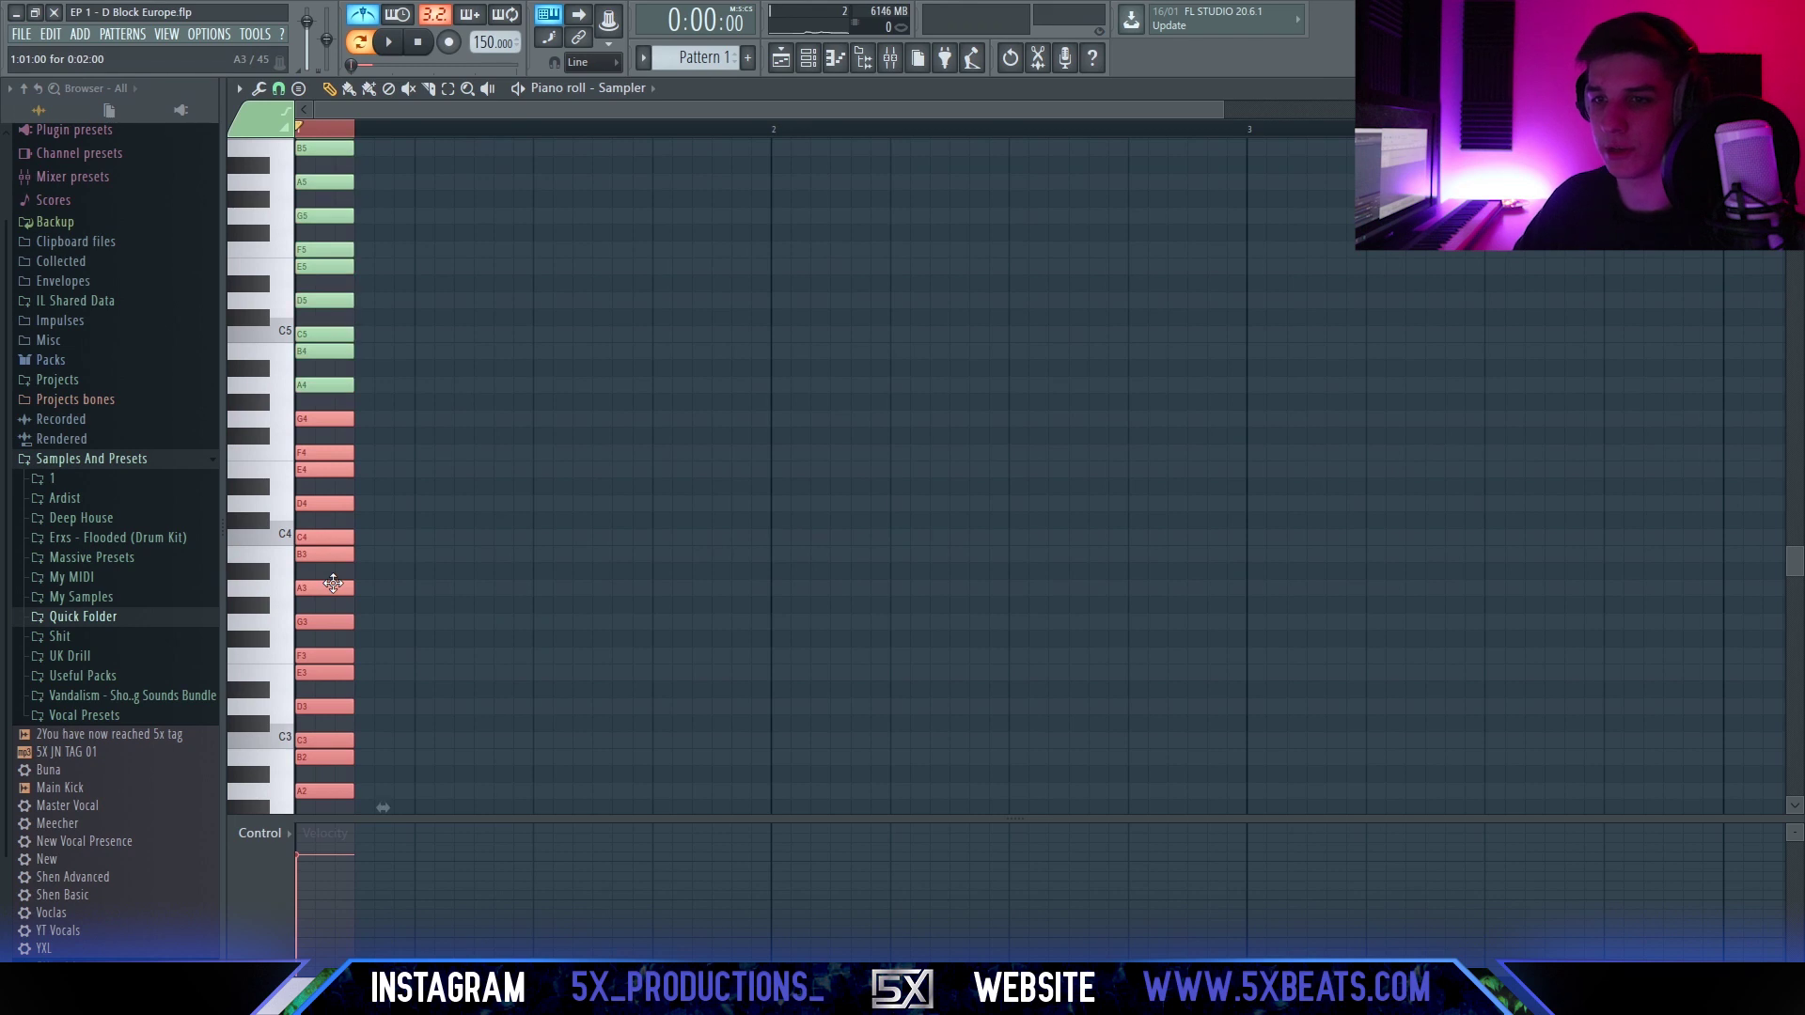
pyautogui.hotkey('ctrl', 'd')
# Duplicate the full column of scale notes to the starts of bars 2, 3 and 4.
pyautogui.click(343, 131)
pyautogui.scroll(-2, 355, 170)
pyautogui.click(321, 129)
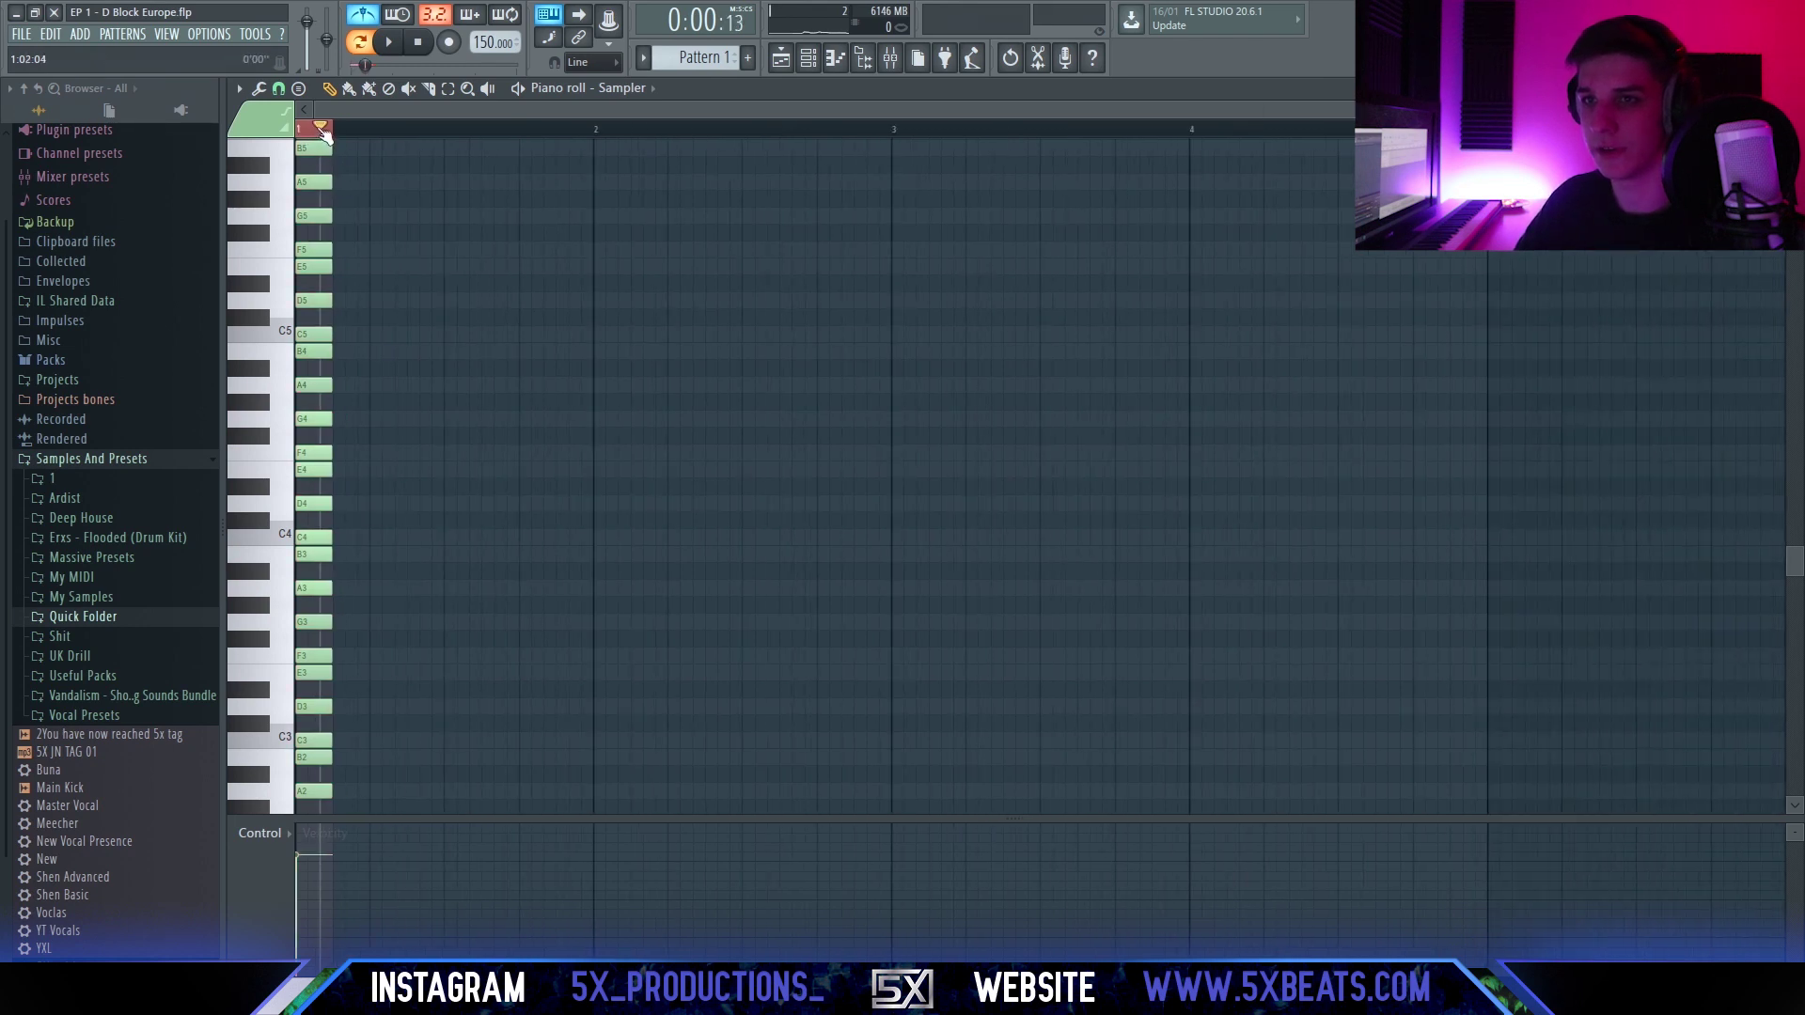
pyautogui.hotkey('ctrl', 'a')
pyautogui.hotkey('ctrl', 'b')
pyautogui.hotkey('ctrl', 'b')
pyautogui.hotkey('ctrl', 'b')
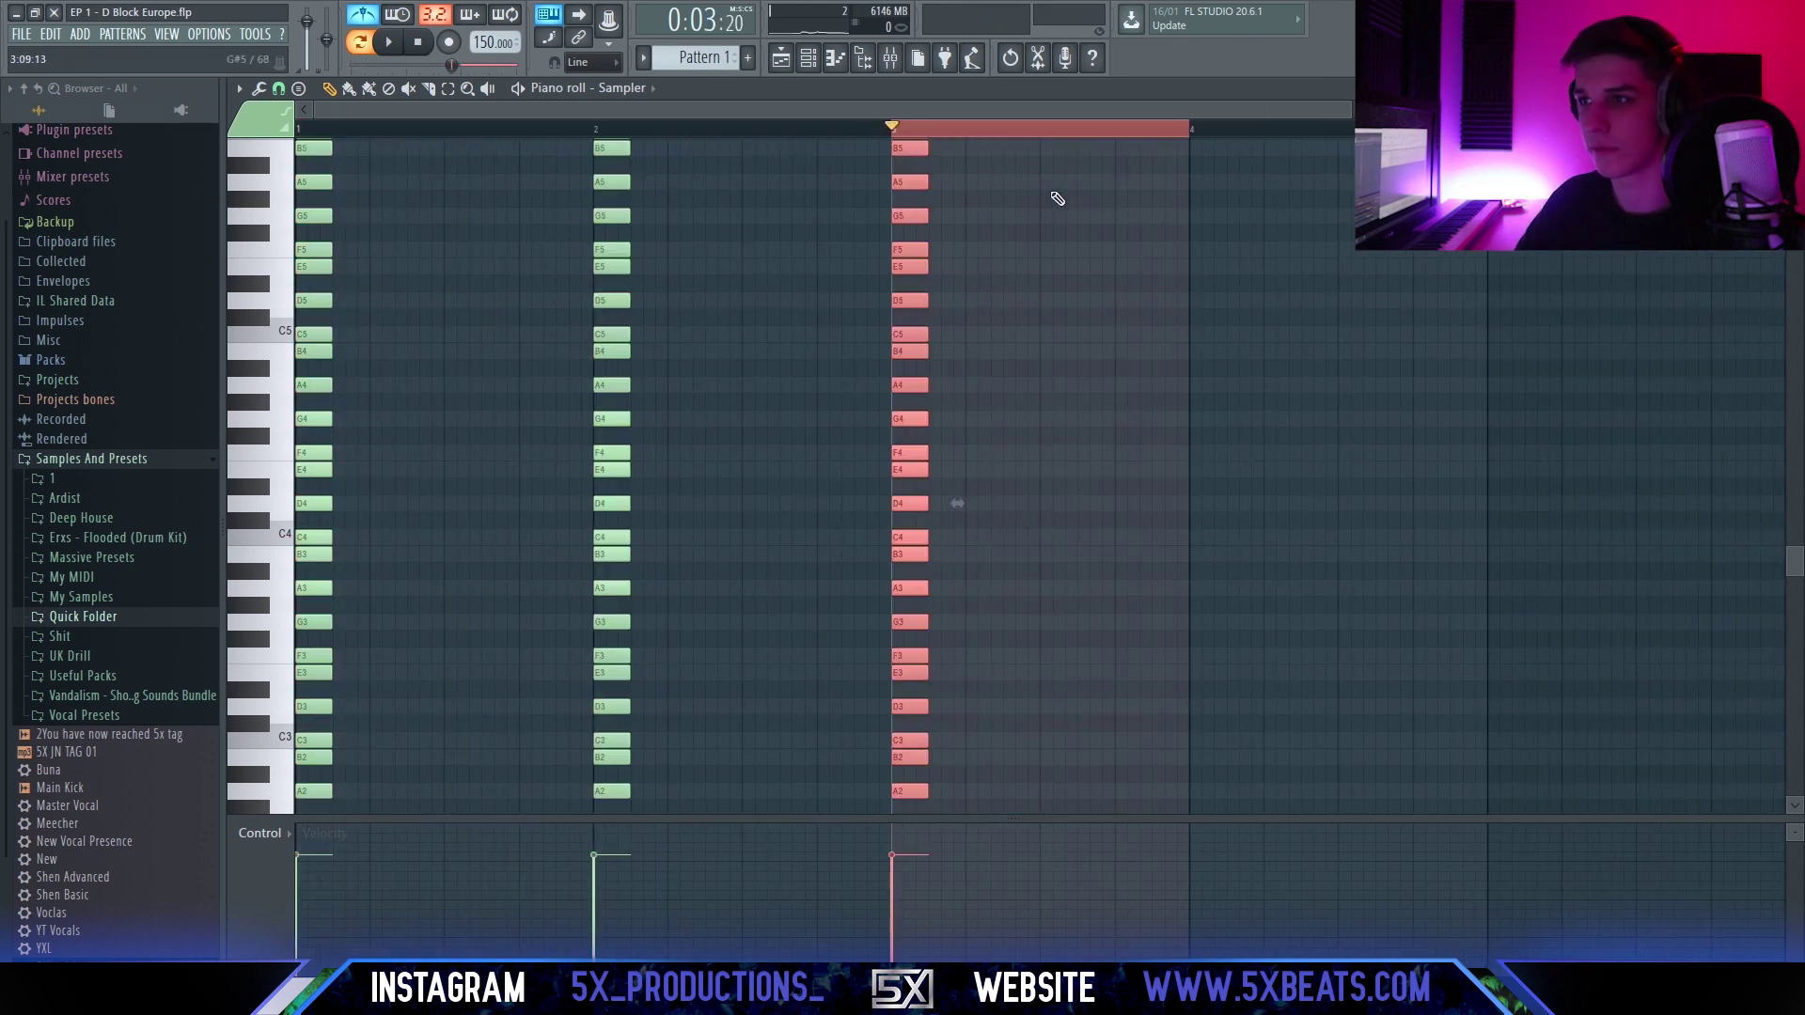
pyautogui.hotkey('ctrl', 'd')
pyautogui.scroll(-2, 957, 354)
pyautogui.scroll(-1, 957, 355)
pyautogui.scroll(1, 786, 314)
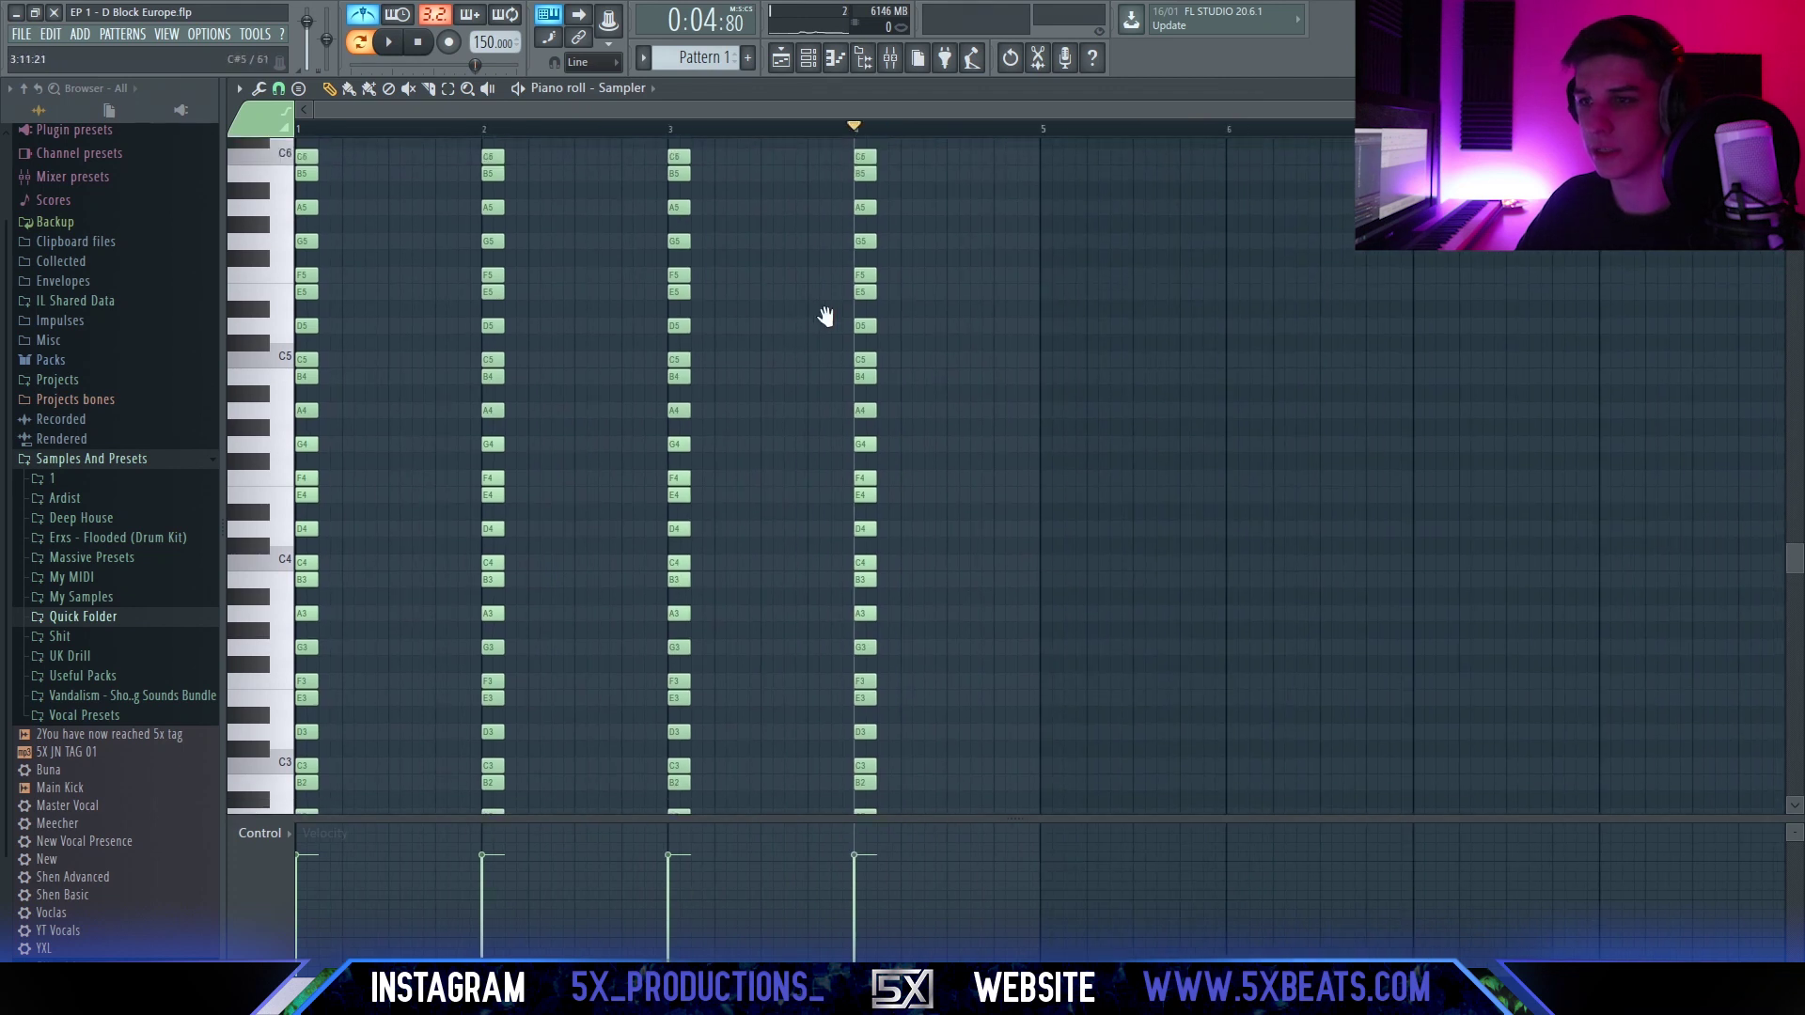
# Transpose all the scale notes in the four bars down two semitones and deselect them.
pyautogui.hotkey('ctrl', 'a')
pyautogui.scroll(-3, 840, 315)
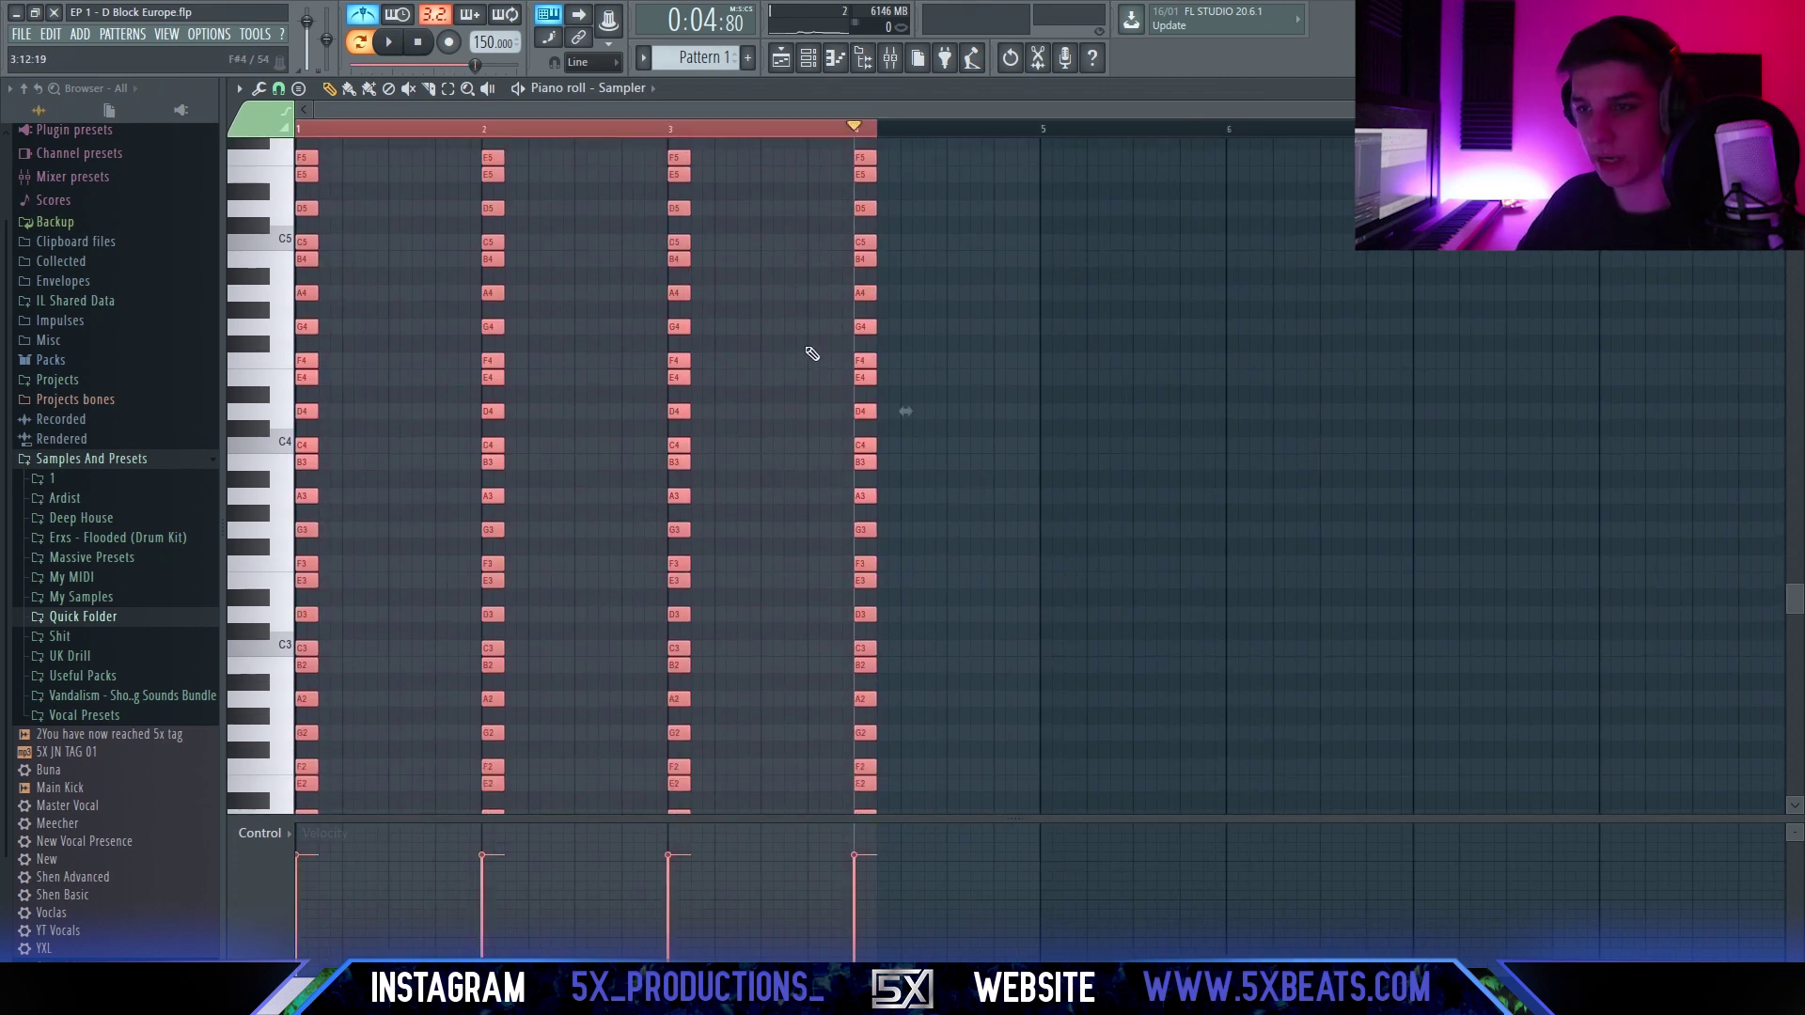
pyautogui.hotkey('shift', 'Down')
pyautogui.hotkey('shift', 'Down')
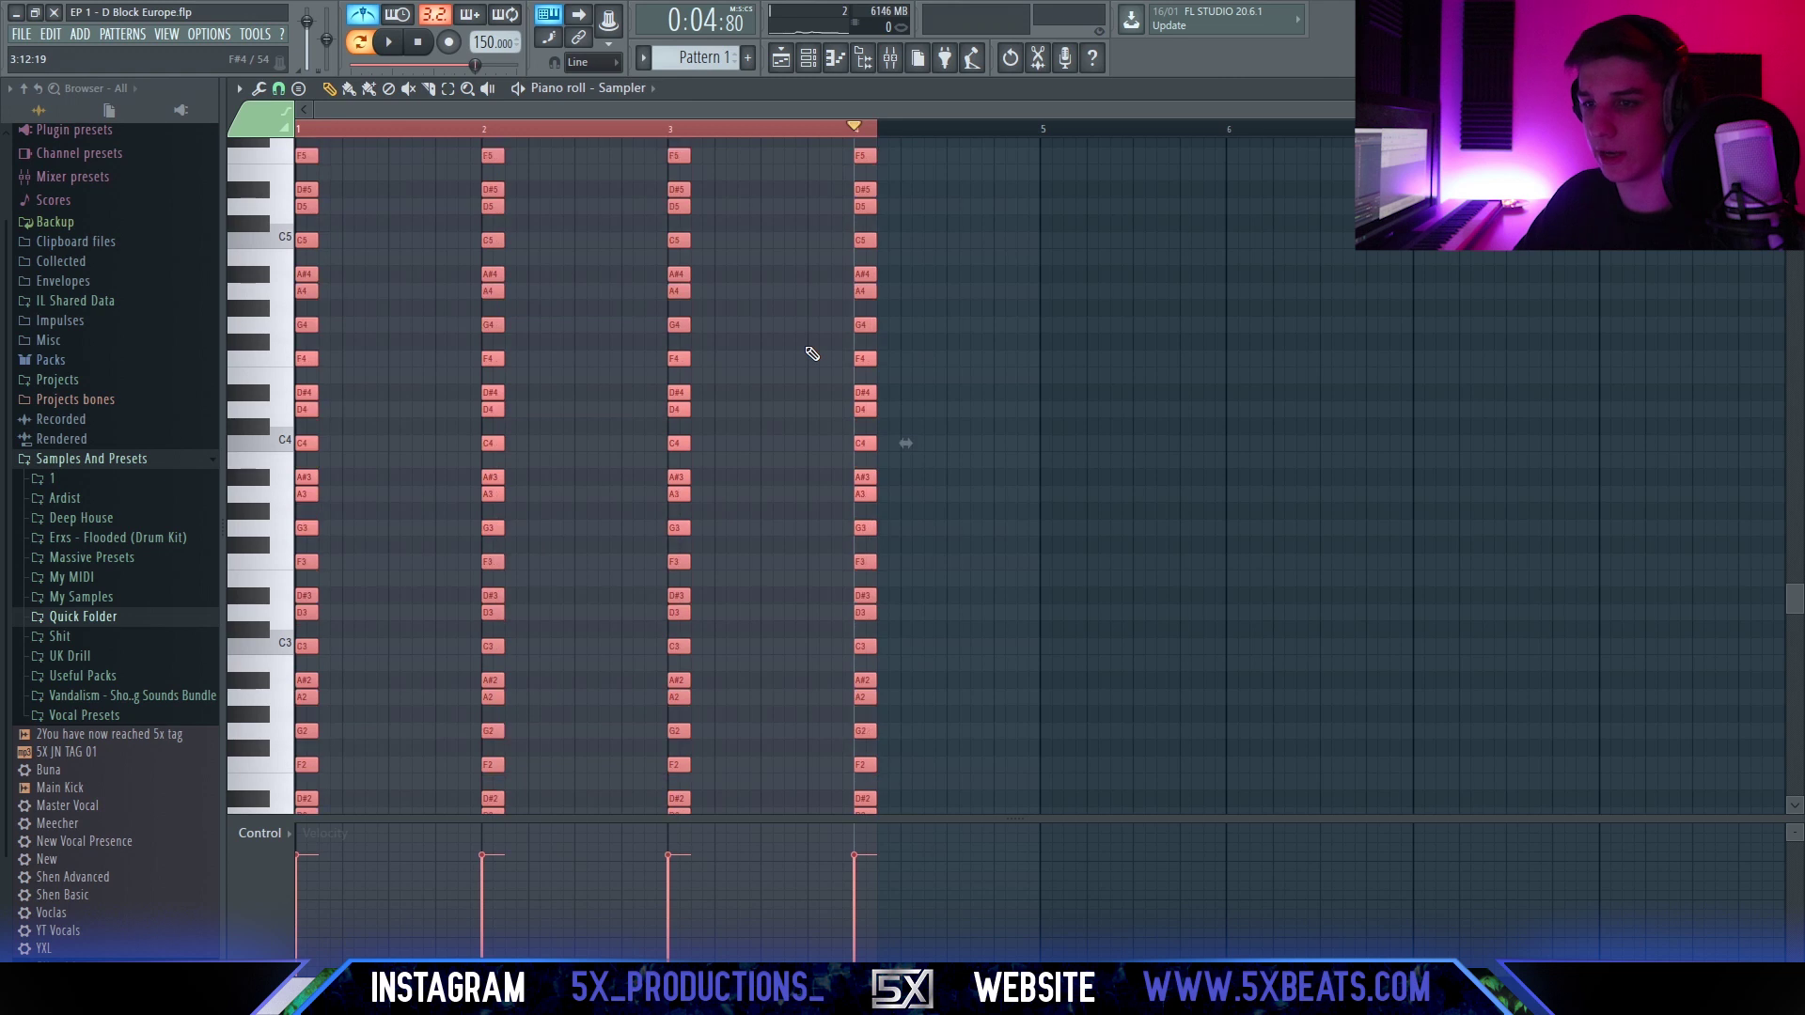
pyautogui.scroll(-9, 810, 335)
pyautogui.hotkey('ctrl', 'd')
pyautogui.keyDown('ctrl'); pyautogui.click(280, 691); pyautogui.keyUp('ctrl')
pyautogui.keyDown('ctrl'); pyautogui.click(431, 697); pyautogui.keyUp('ctrl')
pyautogui.keyDown('ctrl'); pyautogui.click(495, 129); pyautogui.keyUp('ctrl')
pyautogui.scroll(12, 584, 427)
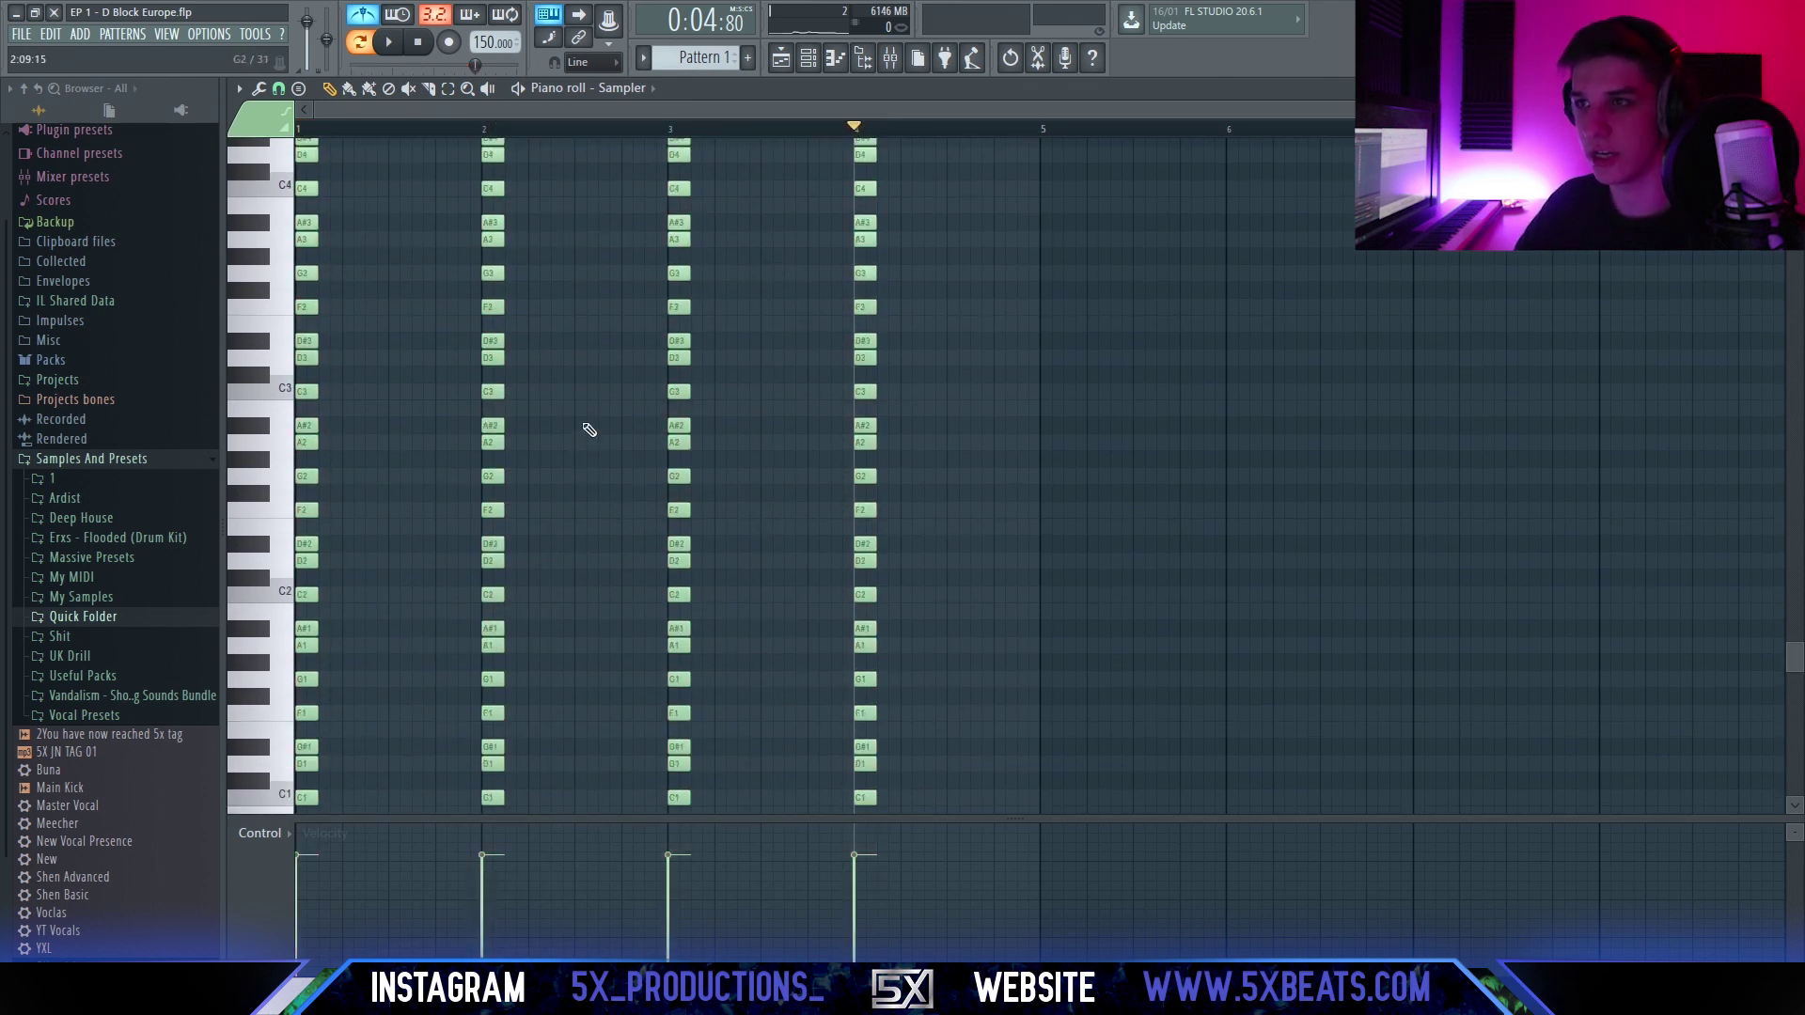
# Open the Omnisphere channel's piano roll with the Sampler scale notes as a ghost guide.
pyautogui.press('F6')
pyautogui.rightClick(568, 404)
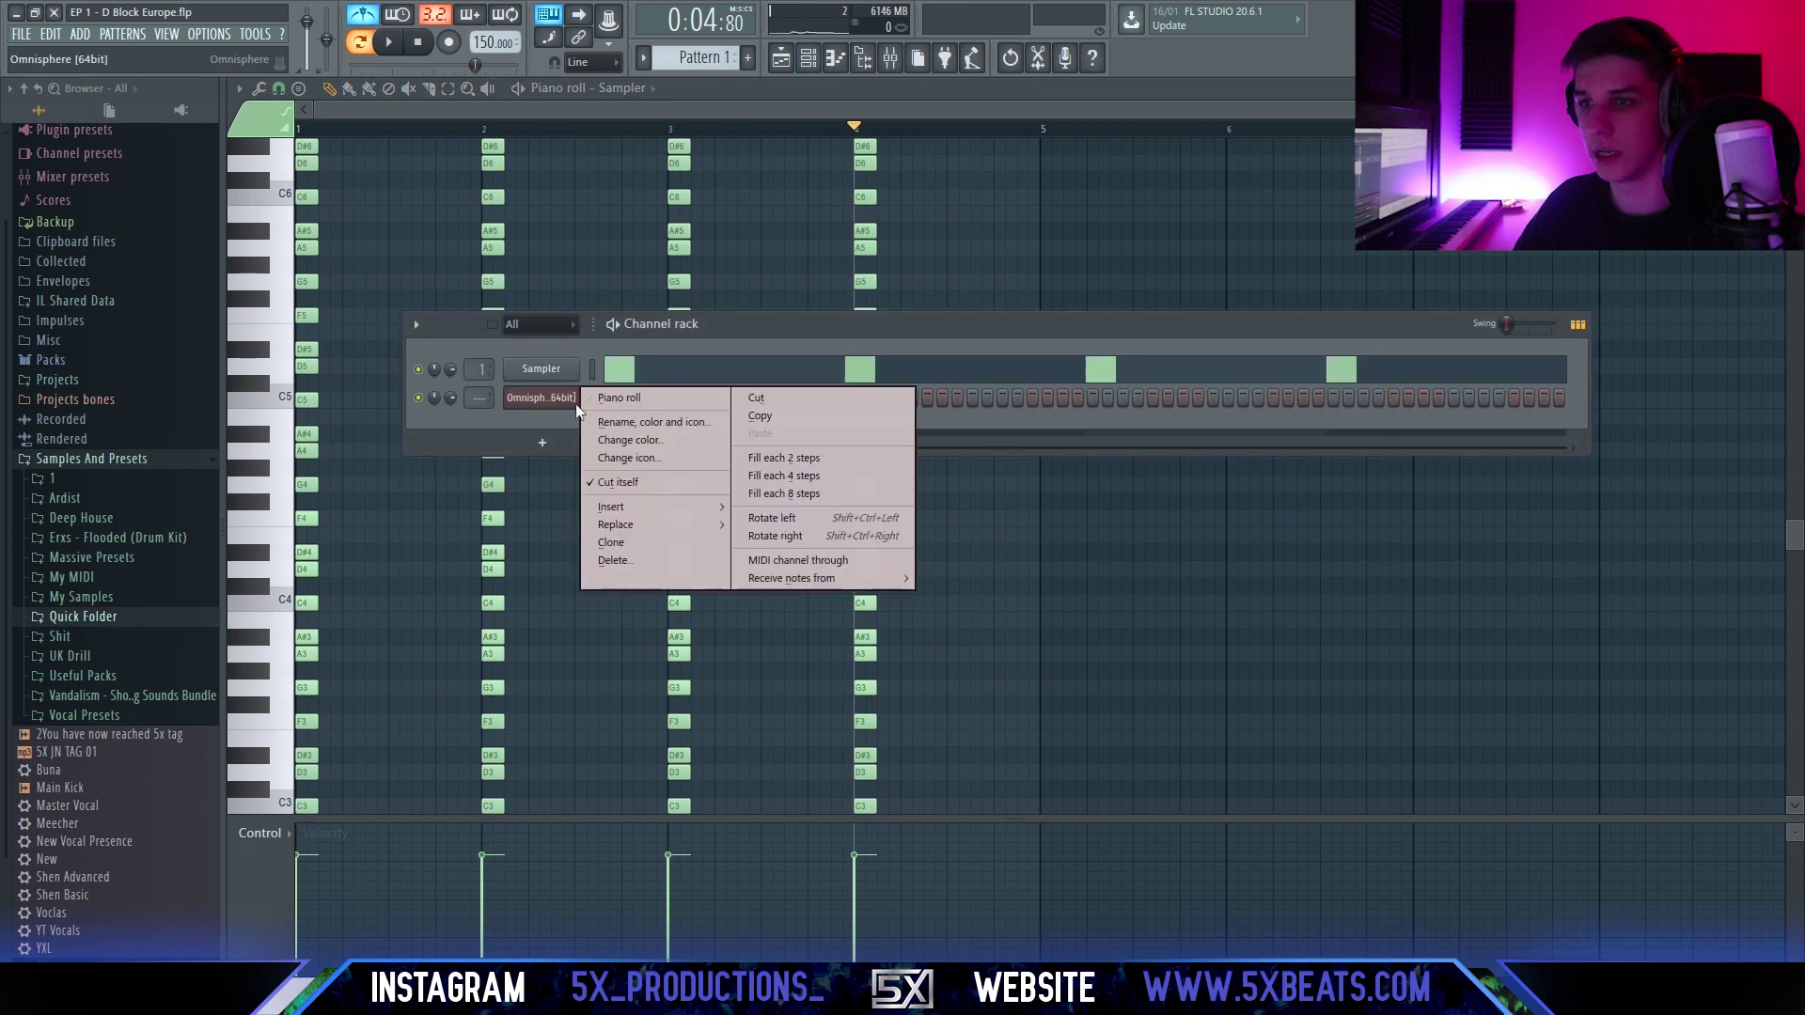
pyautogui.click(620, 399)
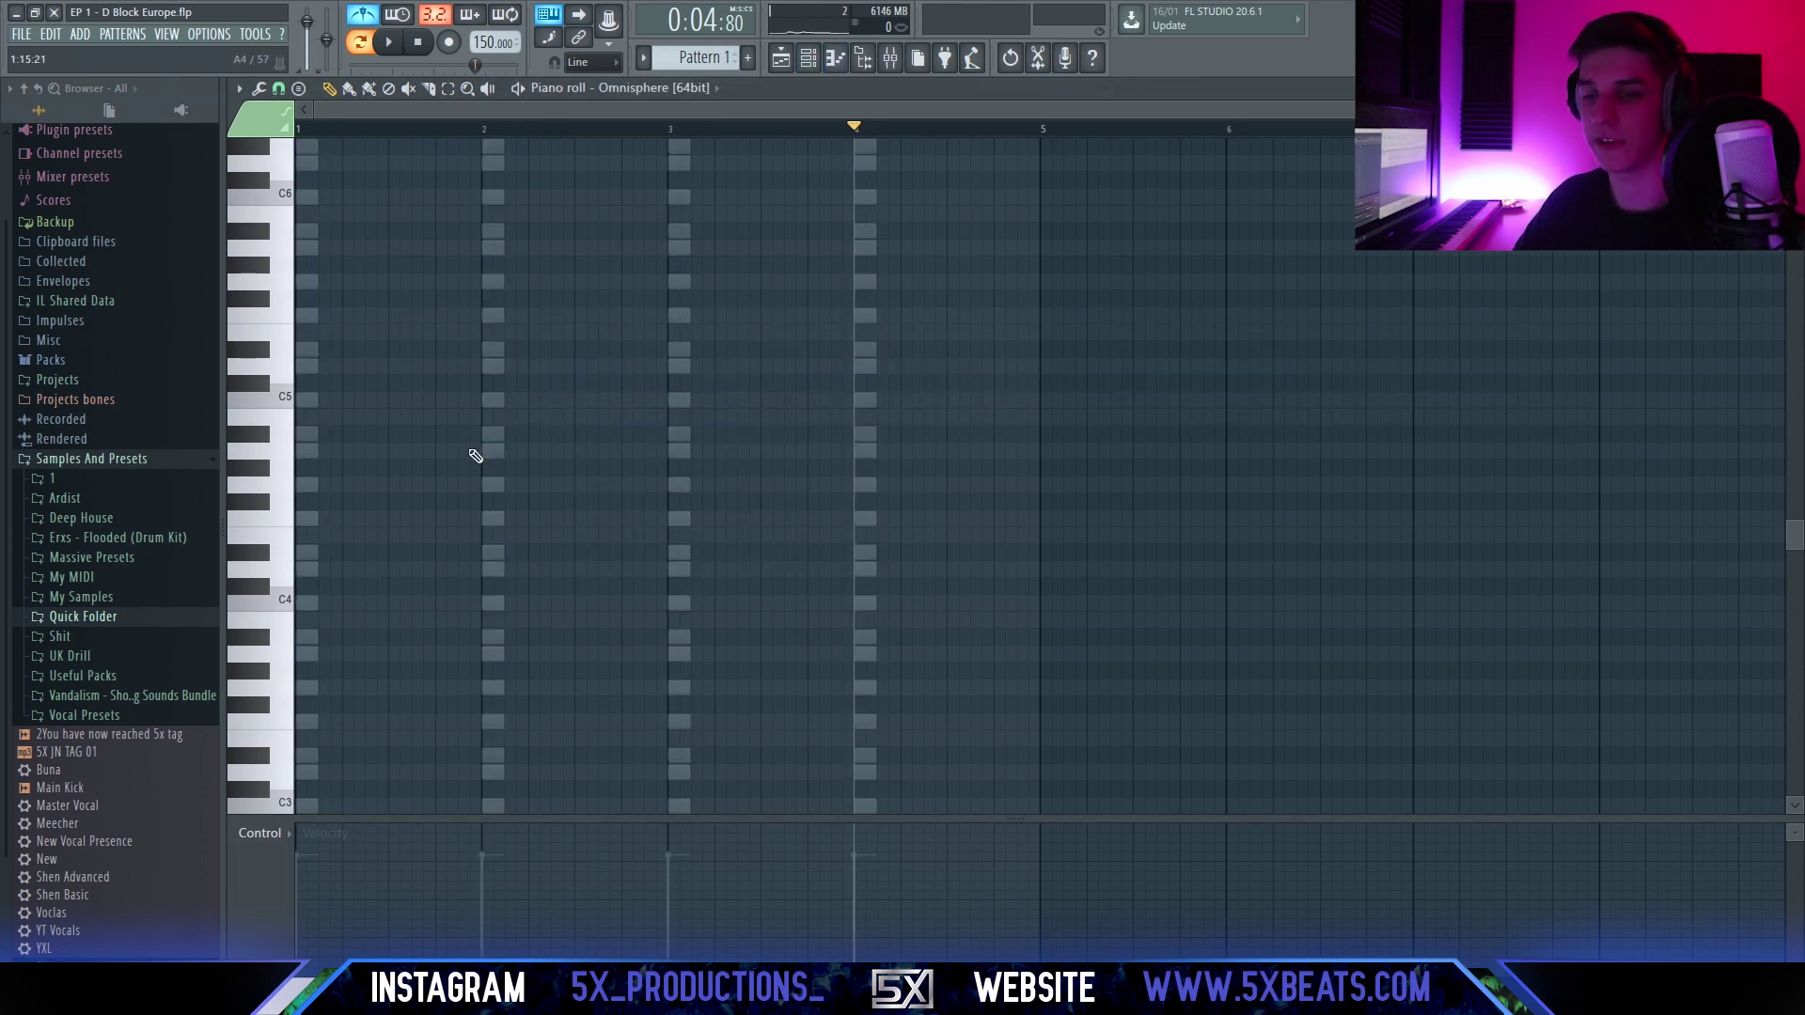
pyautogui.keyDown('ctrl'); pyautogui.scroll(3, 476, 456); pyautogui.keyUp('ctrl')
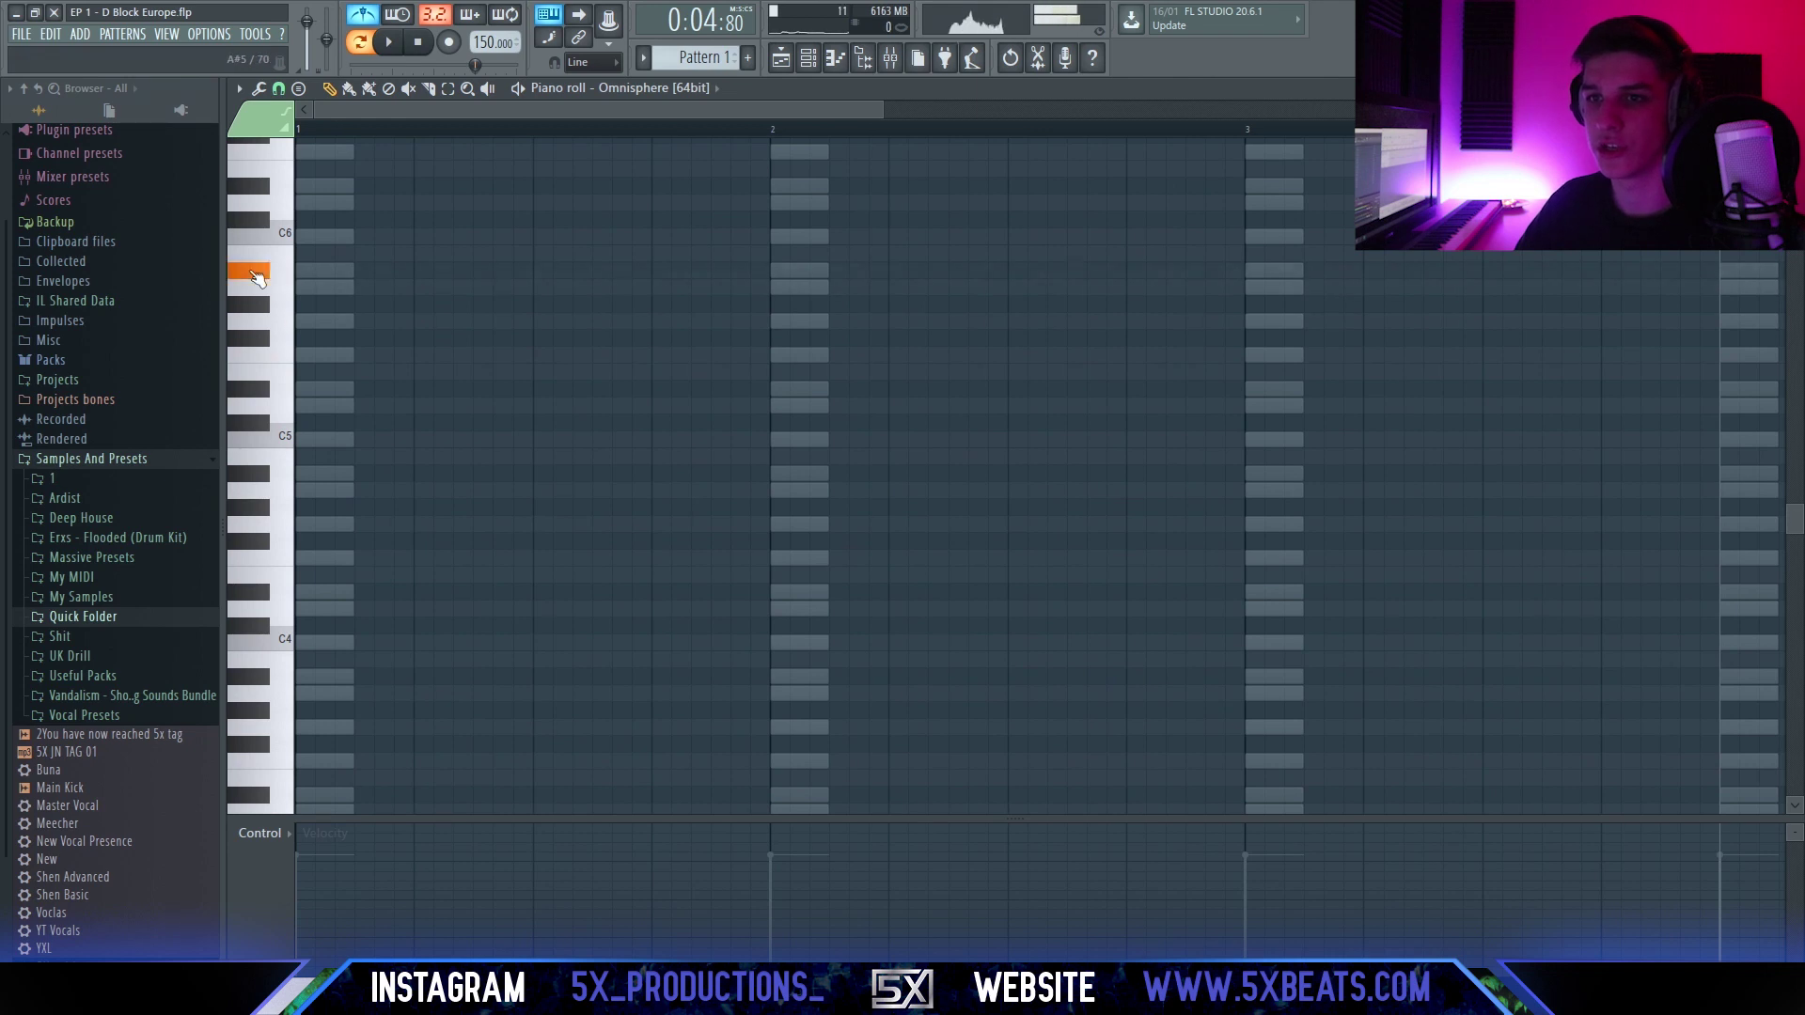
# Draw one-bar notes on G4 in bar 1 and C5 in bar 2, and play them back.
pyautogui.scroll(-2, 488, 322)
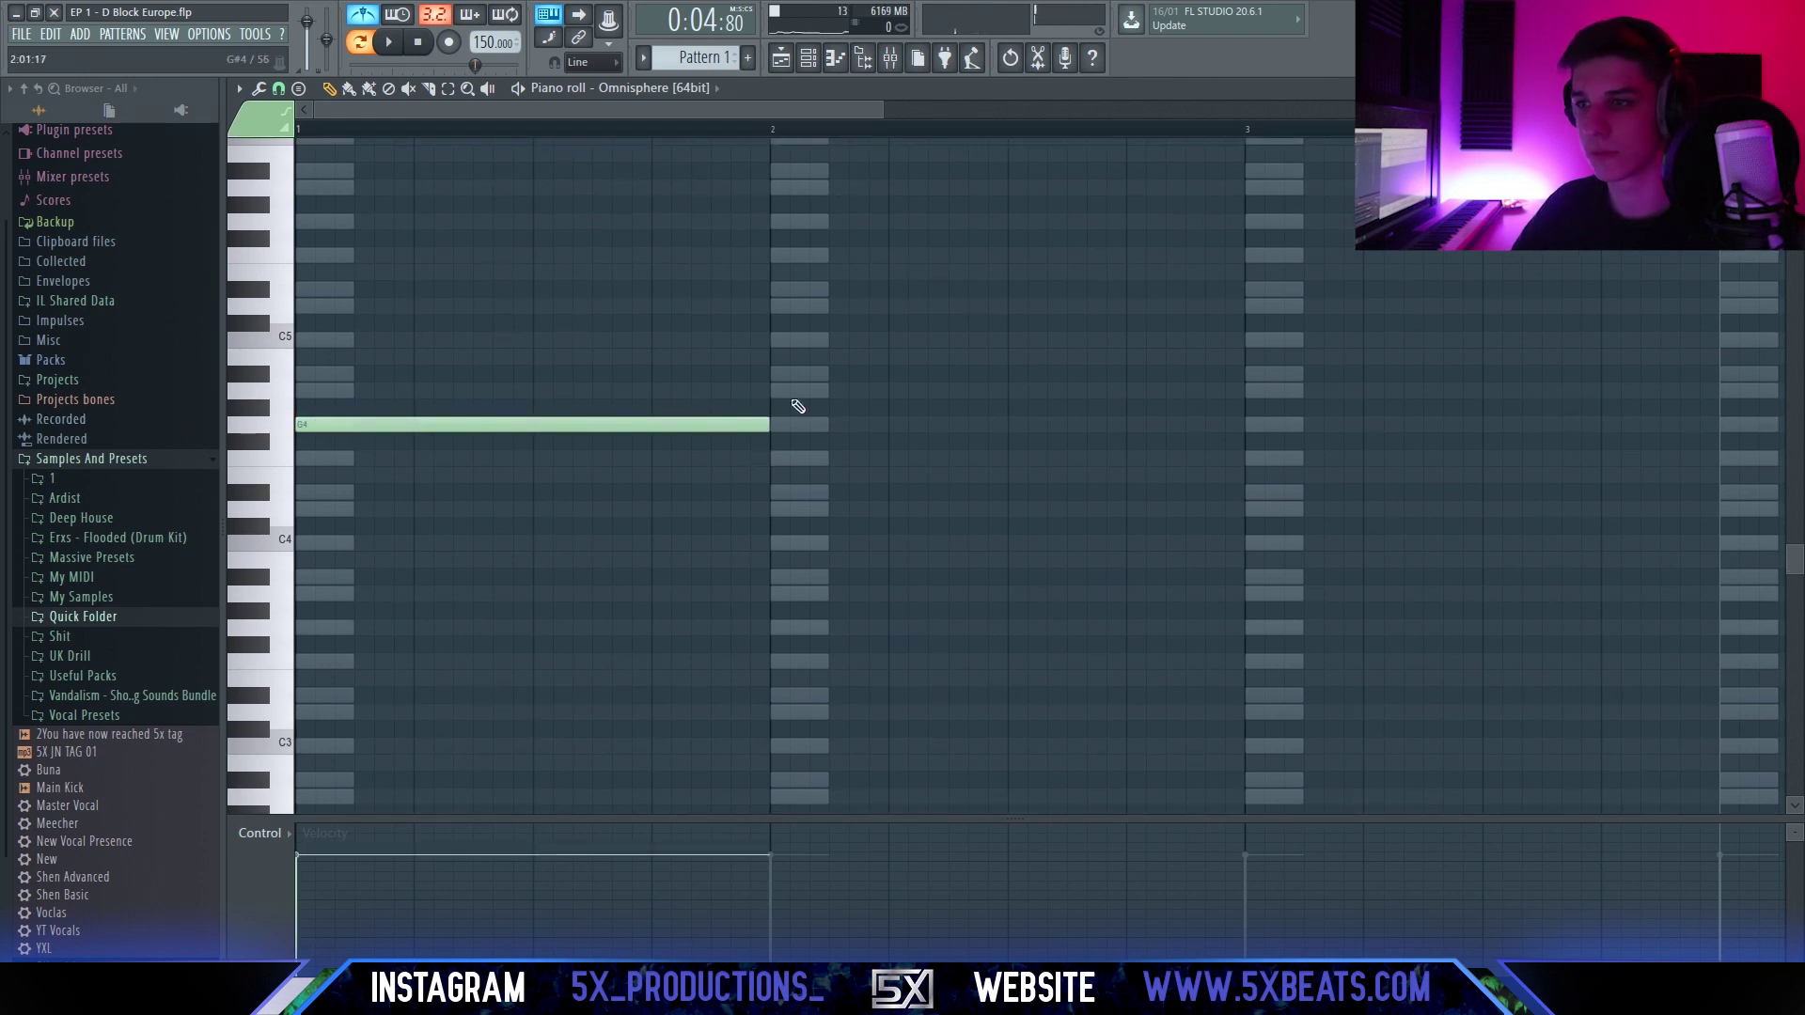
pyautogui.click(773, 375)
pyautogui.rightClick(927, 377)
pyautogui.click(799, 341)
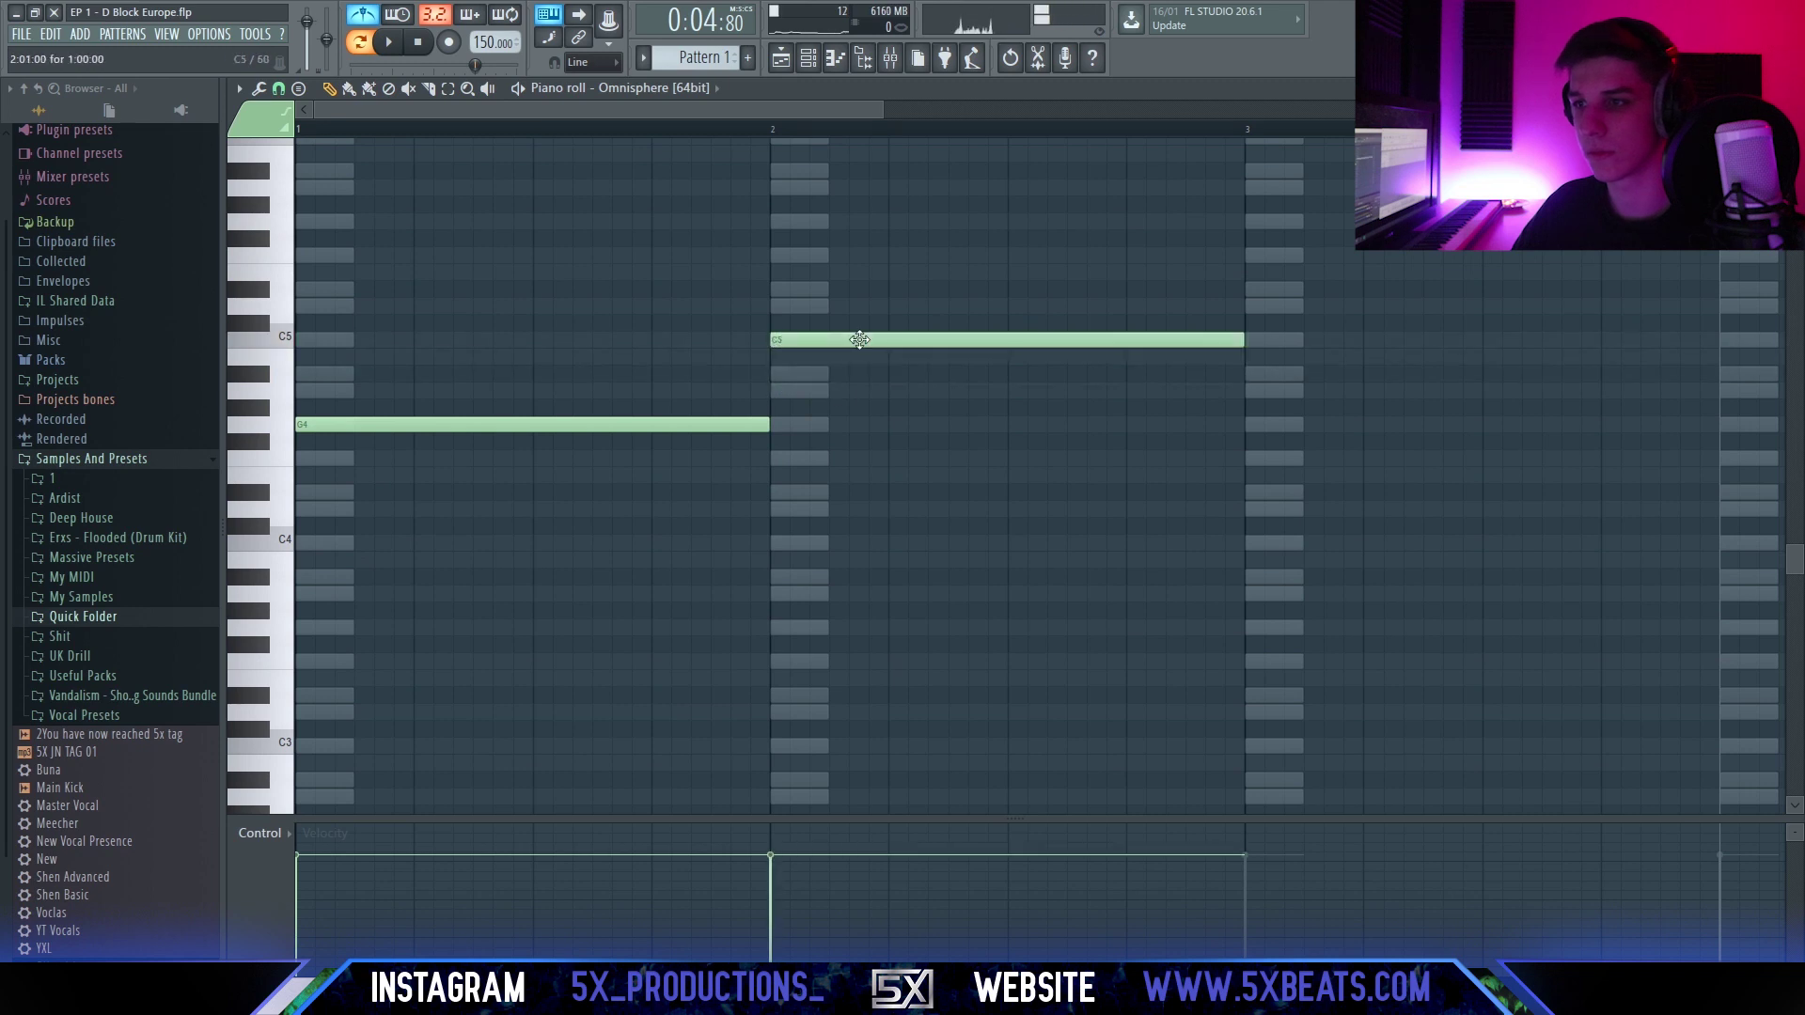
pyautogui.press('space')
# Add a G4 note halfway through bar 2 and shorten it and the C5 note to half a bar each.
pyautogui.scroll(-1, 940, 411)
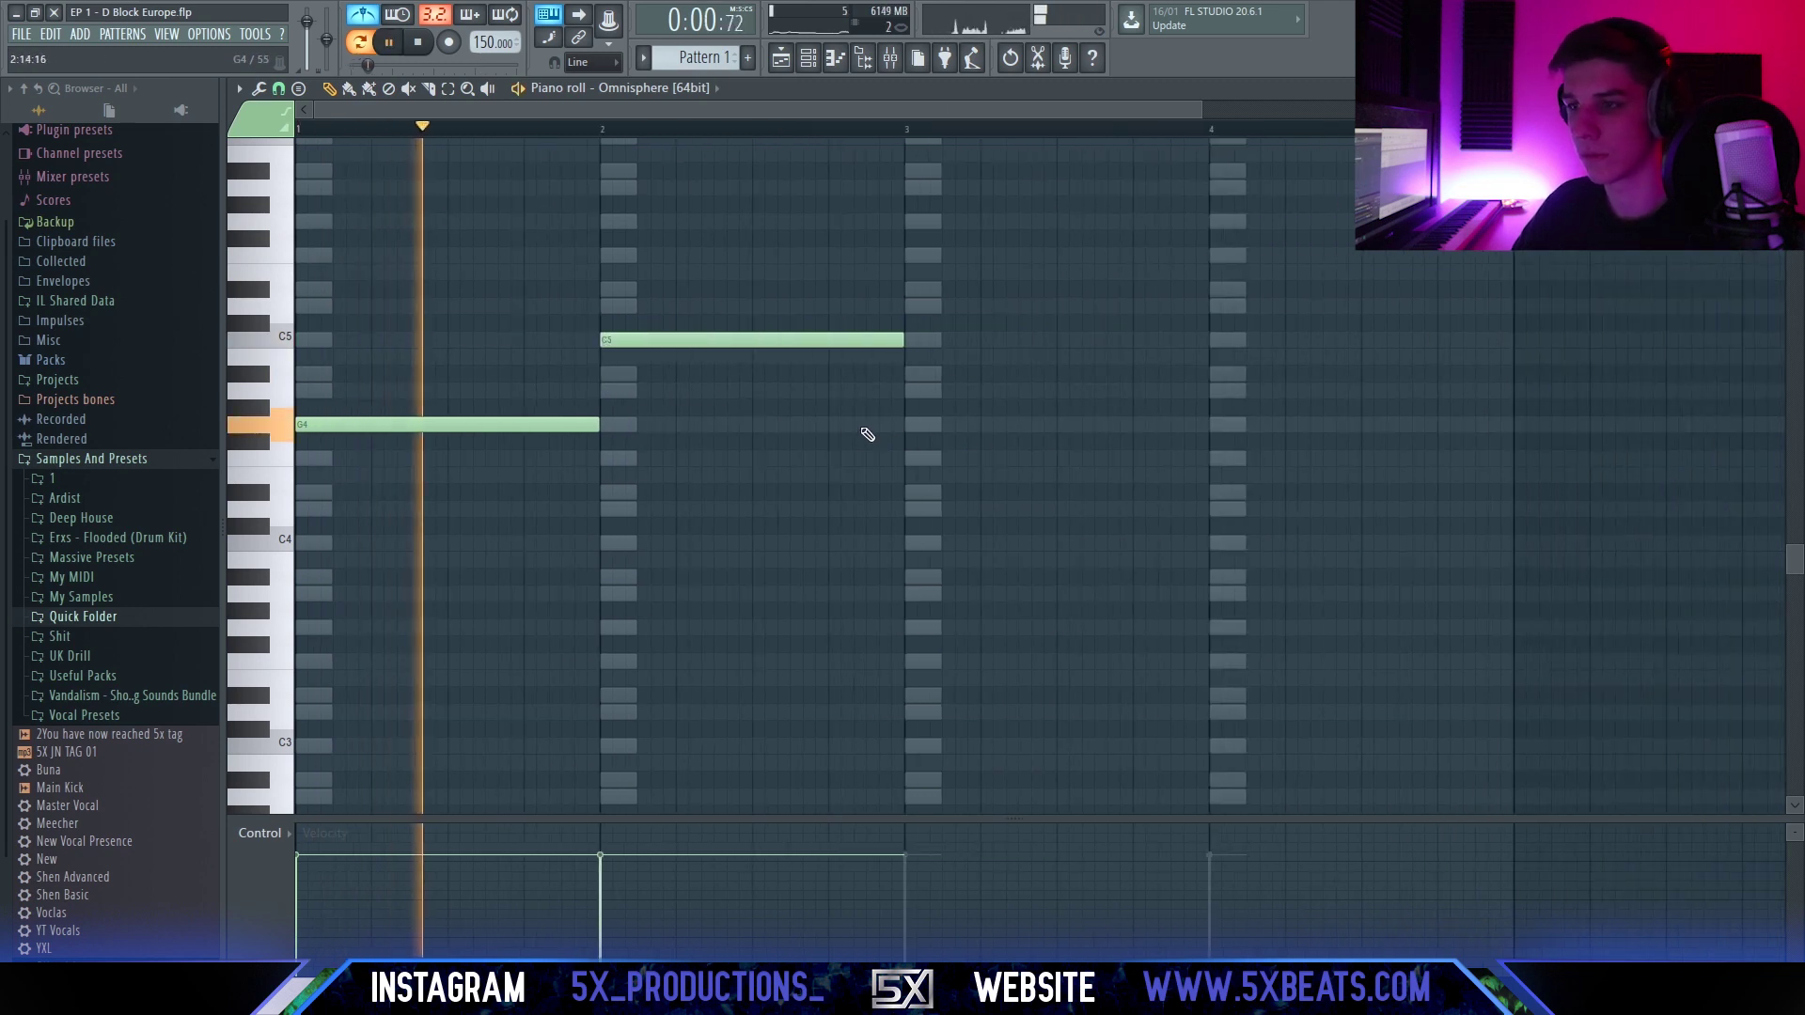
pyautogui.click(772, 433)
pyautogui.moveTo(903, 339); pyautogui.dragTo(755, 340)
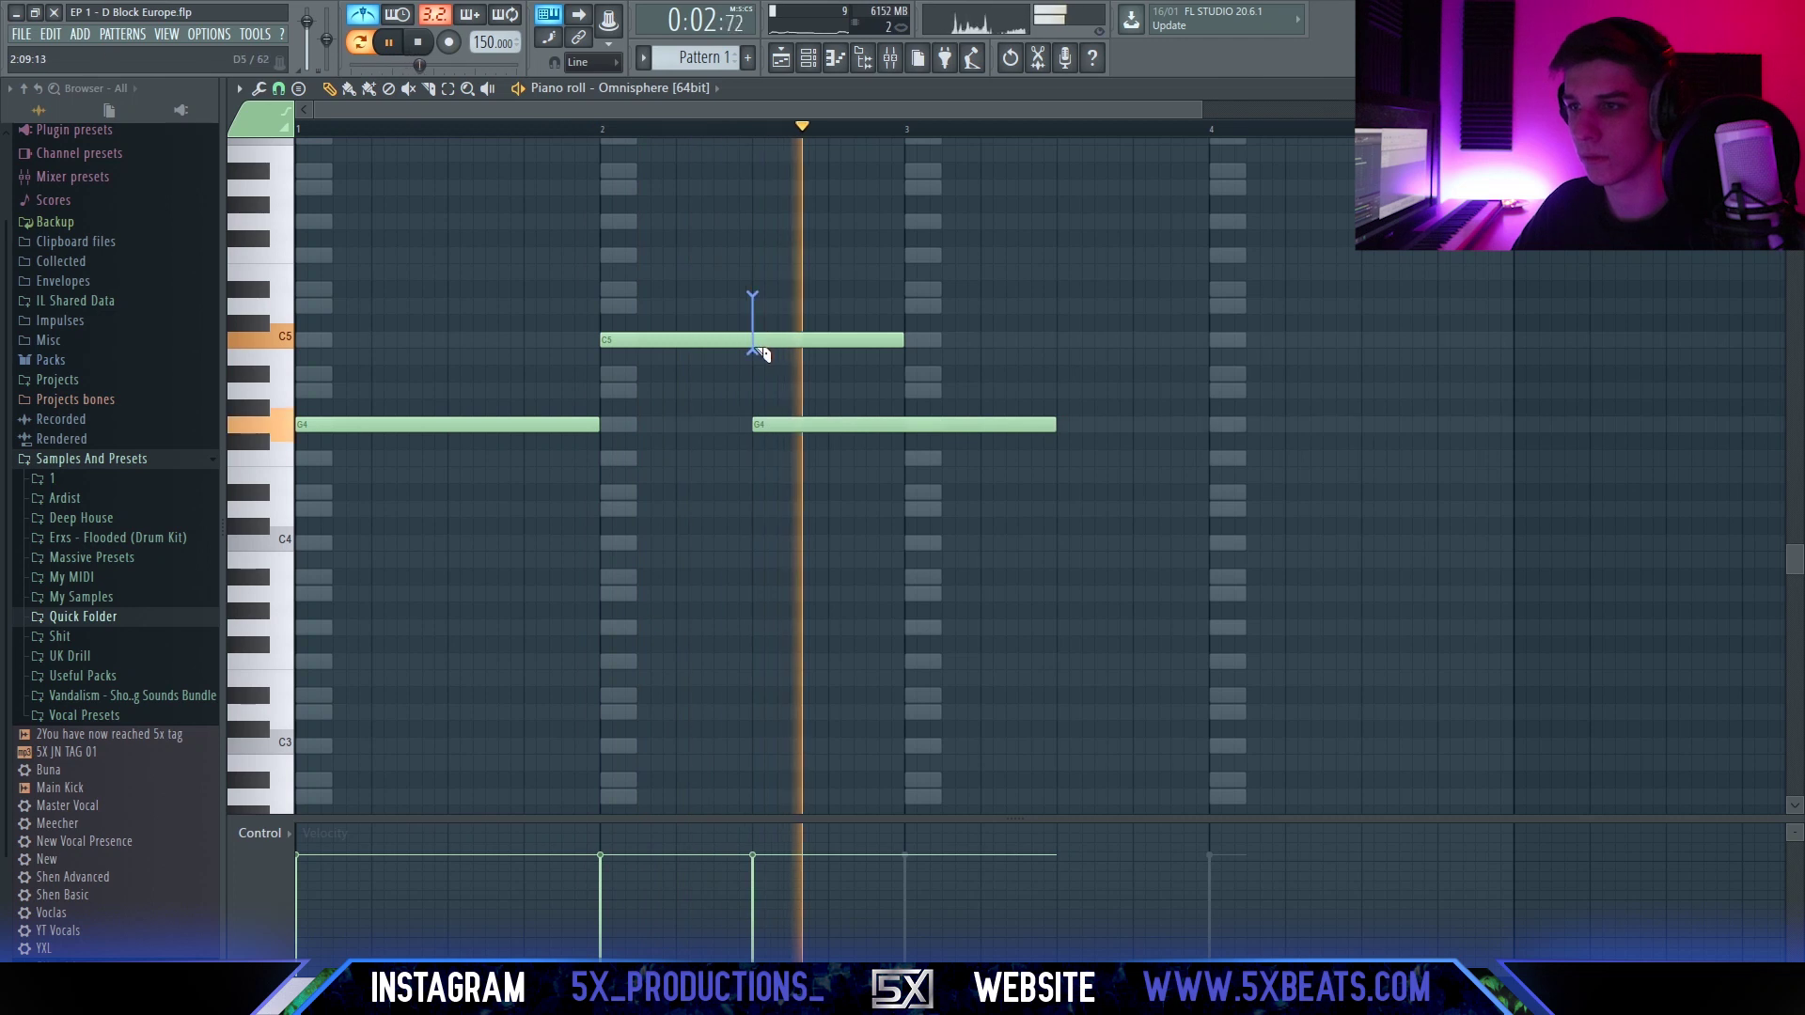
pyautogui.moveTo(1054, 424); pyautogui.dragTo(903, 424)
pyautogui.press('space')
# Place an A4 note at the start of bar 3 and lengthen it to one full bar.
pyautogui.click(956, 475)
pyautogui.click(926, 391)
pyautogui.press('space')
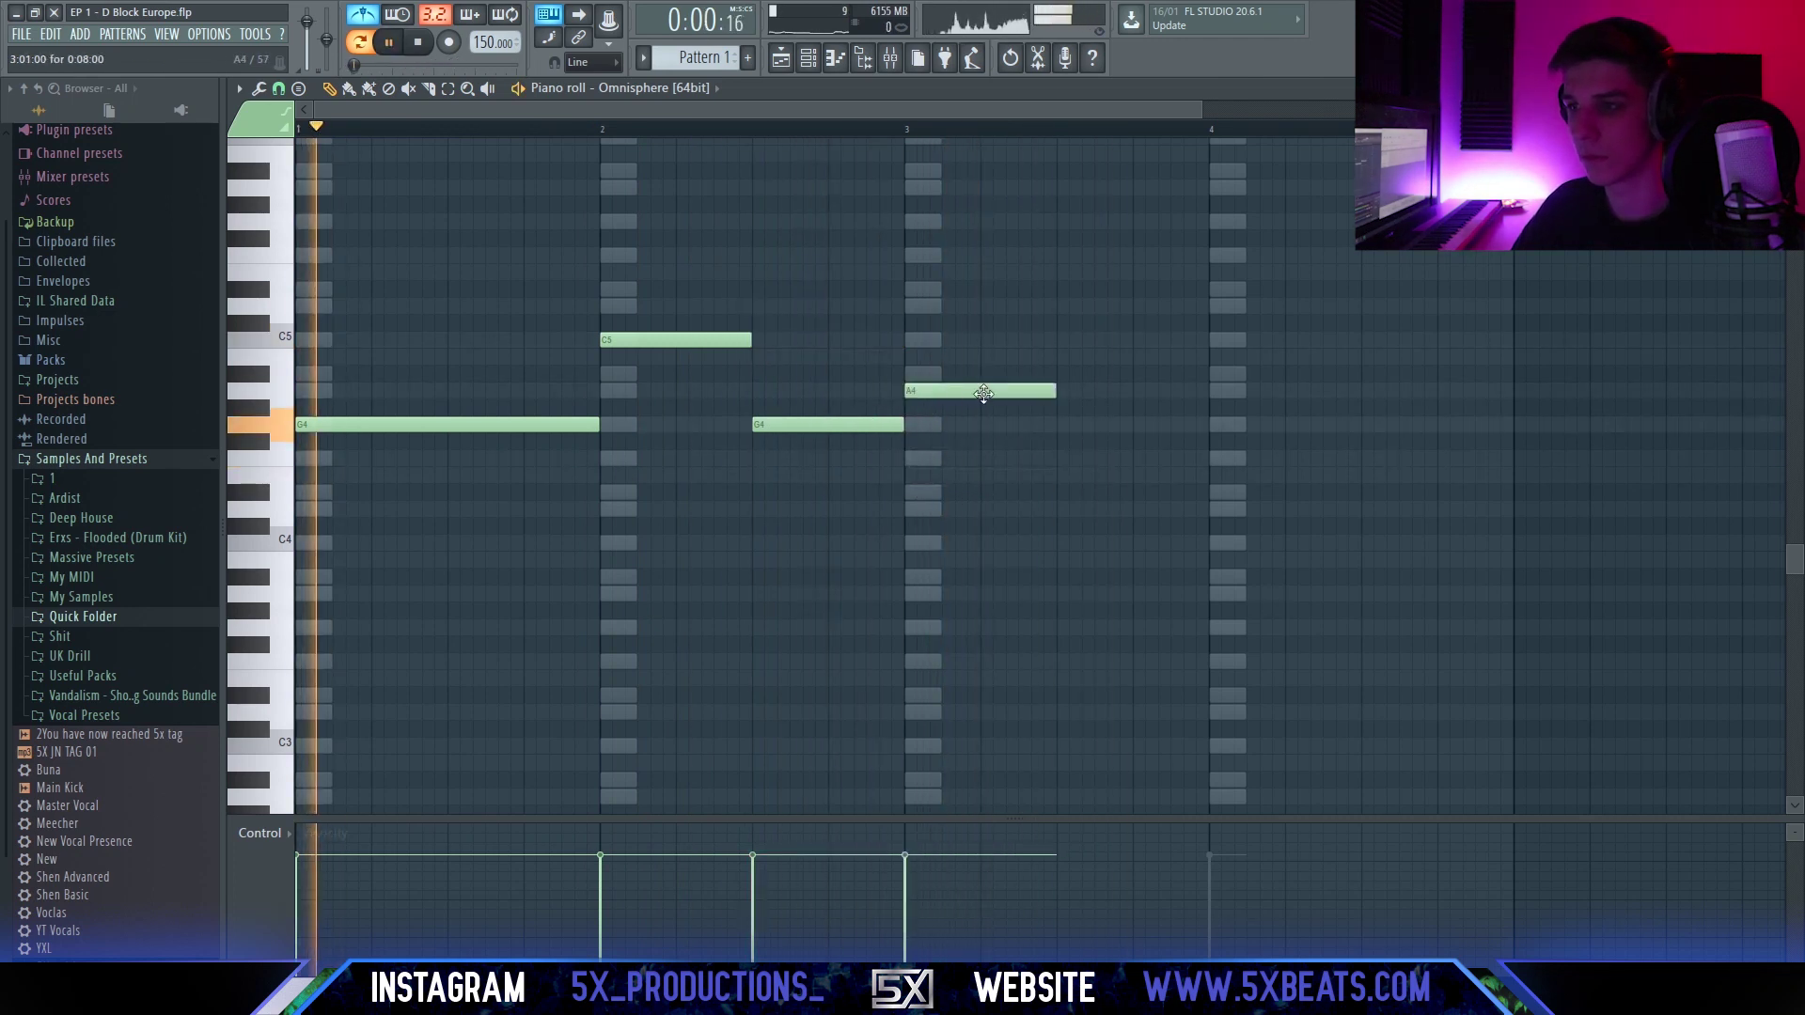
pyautogui.scroll(-1, 978, 391)
pyautogui.moveTo(770, 391); pyautogui.dragTo(862, 395)
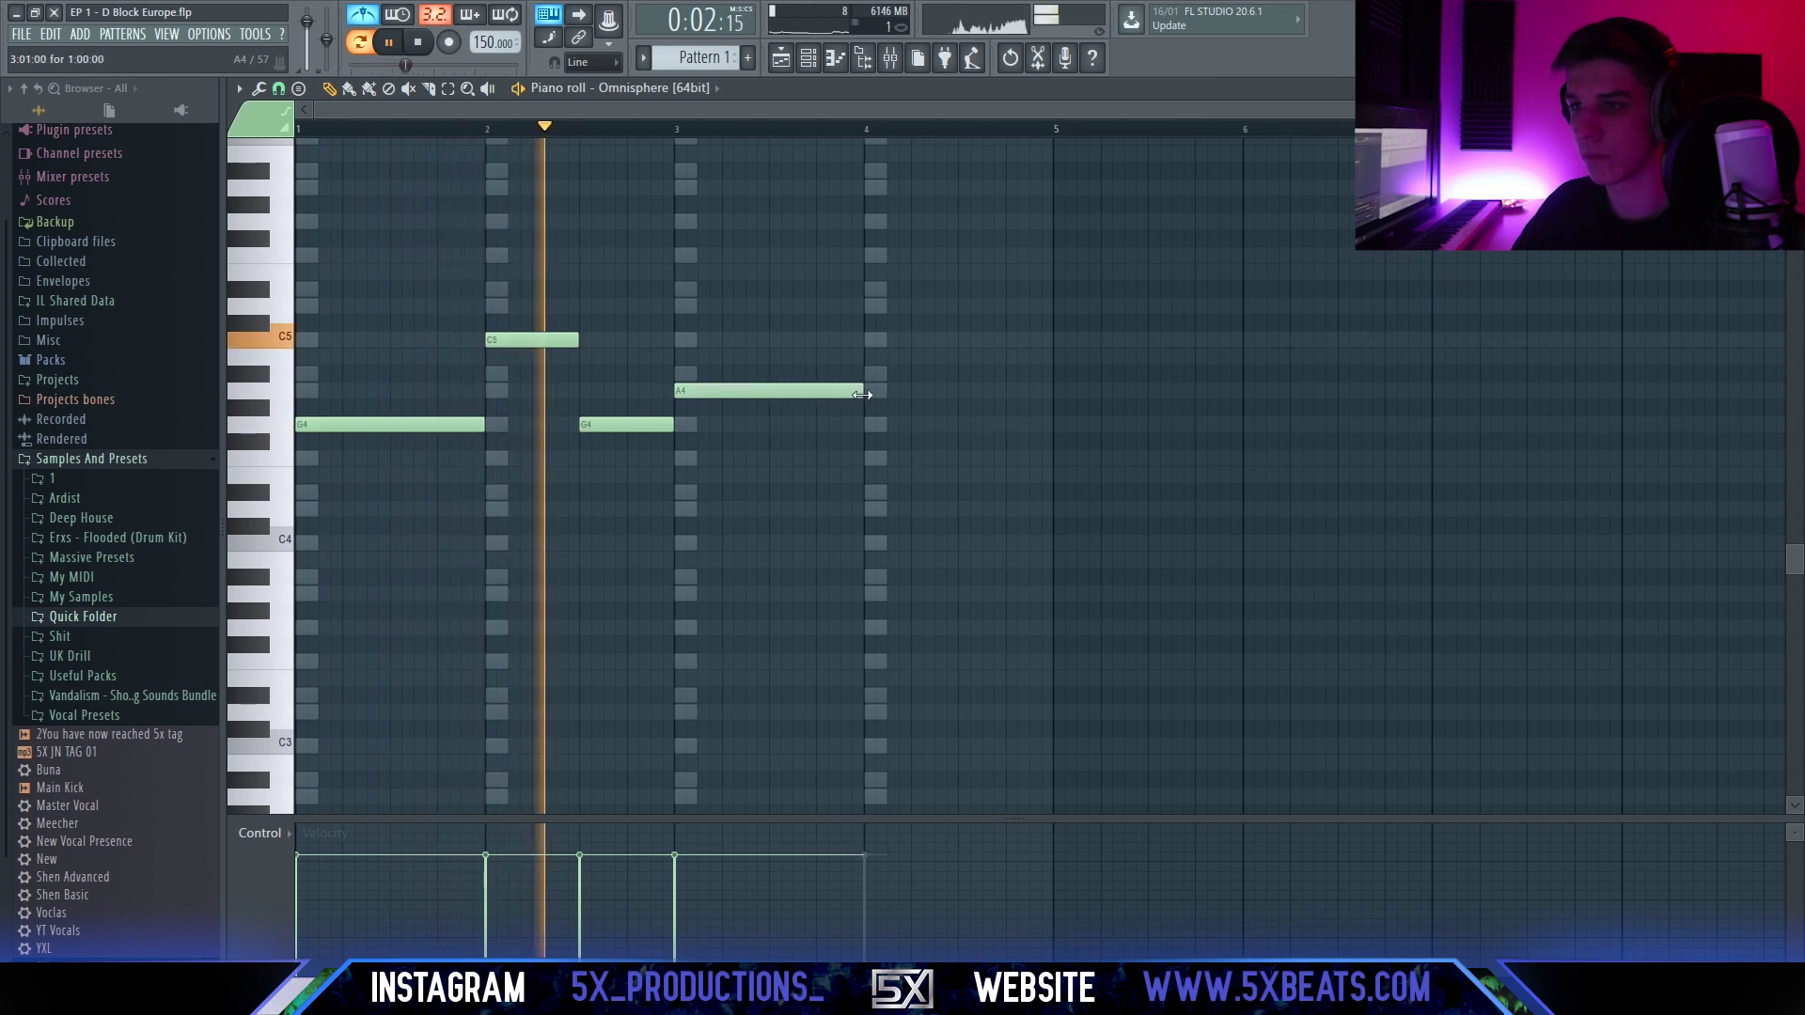
# Stack A#4, D5 and G5 above G4 in bar 1, and D#5, G5 and A#5 above C5 in bar 2.
pyautogui.scroll(1, 838, 383)
pyautogui.press('space')
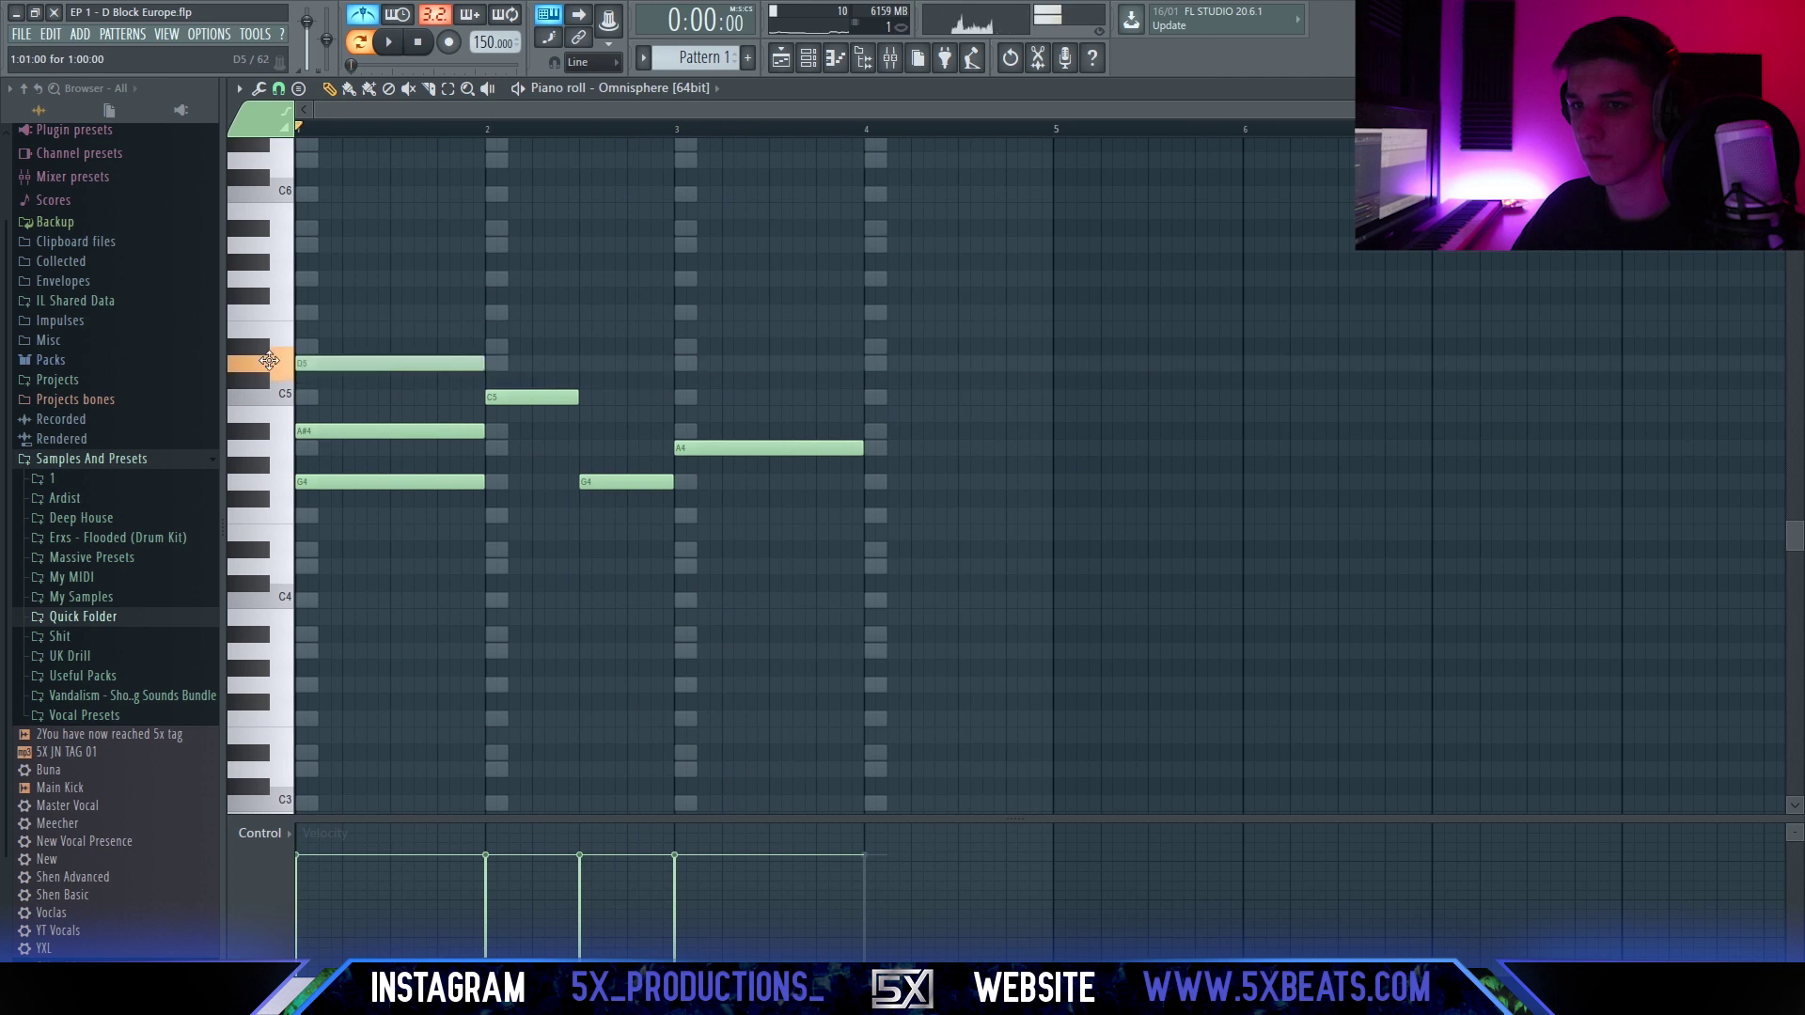
pyautogui.click(358, 279)
pyautogui.press('space')
pyautogui.click(508, 345)
pyautogui.click(493, 278)
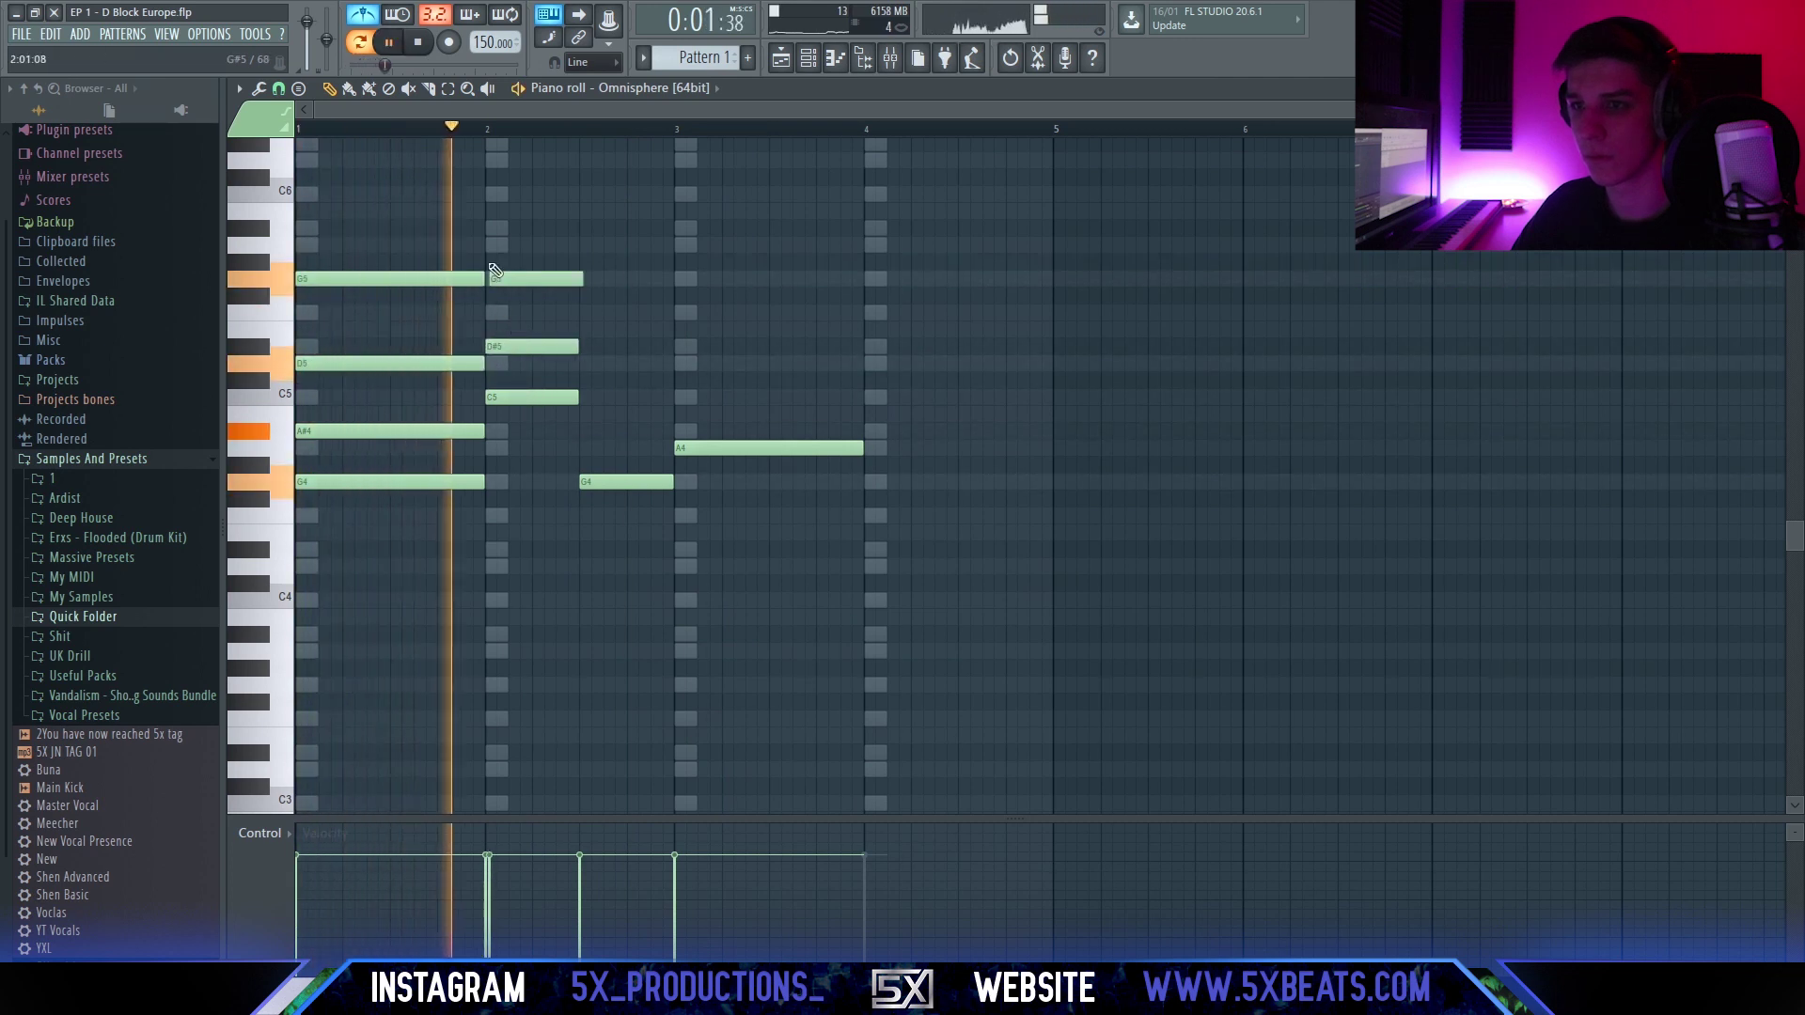
pyautogui.click(499, 228)
# Add A#4, D5 and G5 above the G4 in the second half of bar 2, deleting stray notes from bar 3.
pyautogui.moveTo(440, 239); pyautogui.dragTo(675, 432)
pyautogui.click(417, 295)
pyautogui.hotkey('ctrl', 'z')
pyautogui.moveTo(679, 233); pyautogui.dragTo(687, 439)
pyautogui.rightClick(716, 431)
pyautogui.rightClick(724, 363)
pyautogui.rightClick(730, 278)
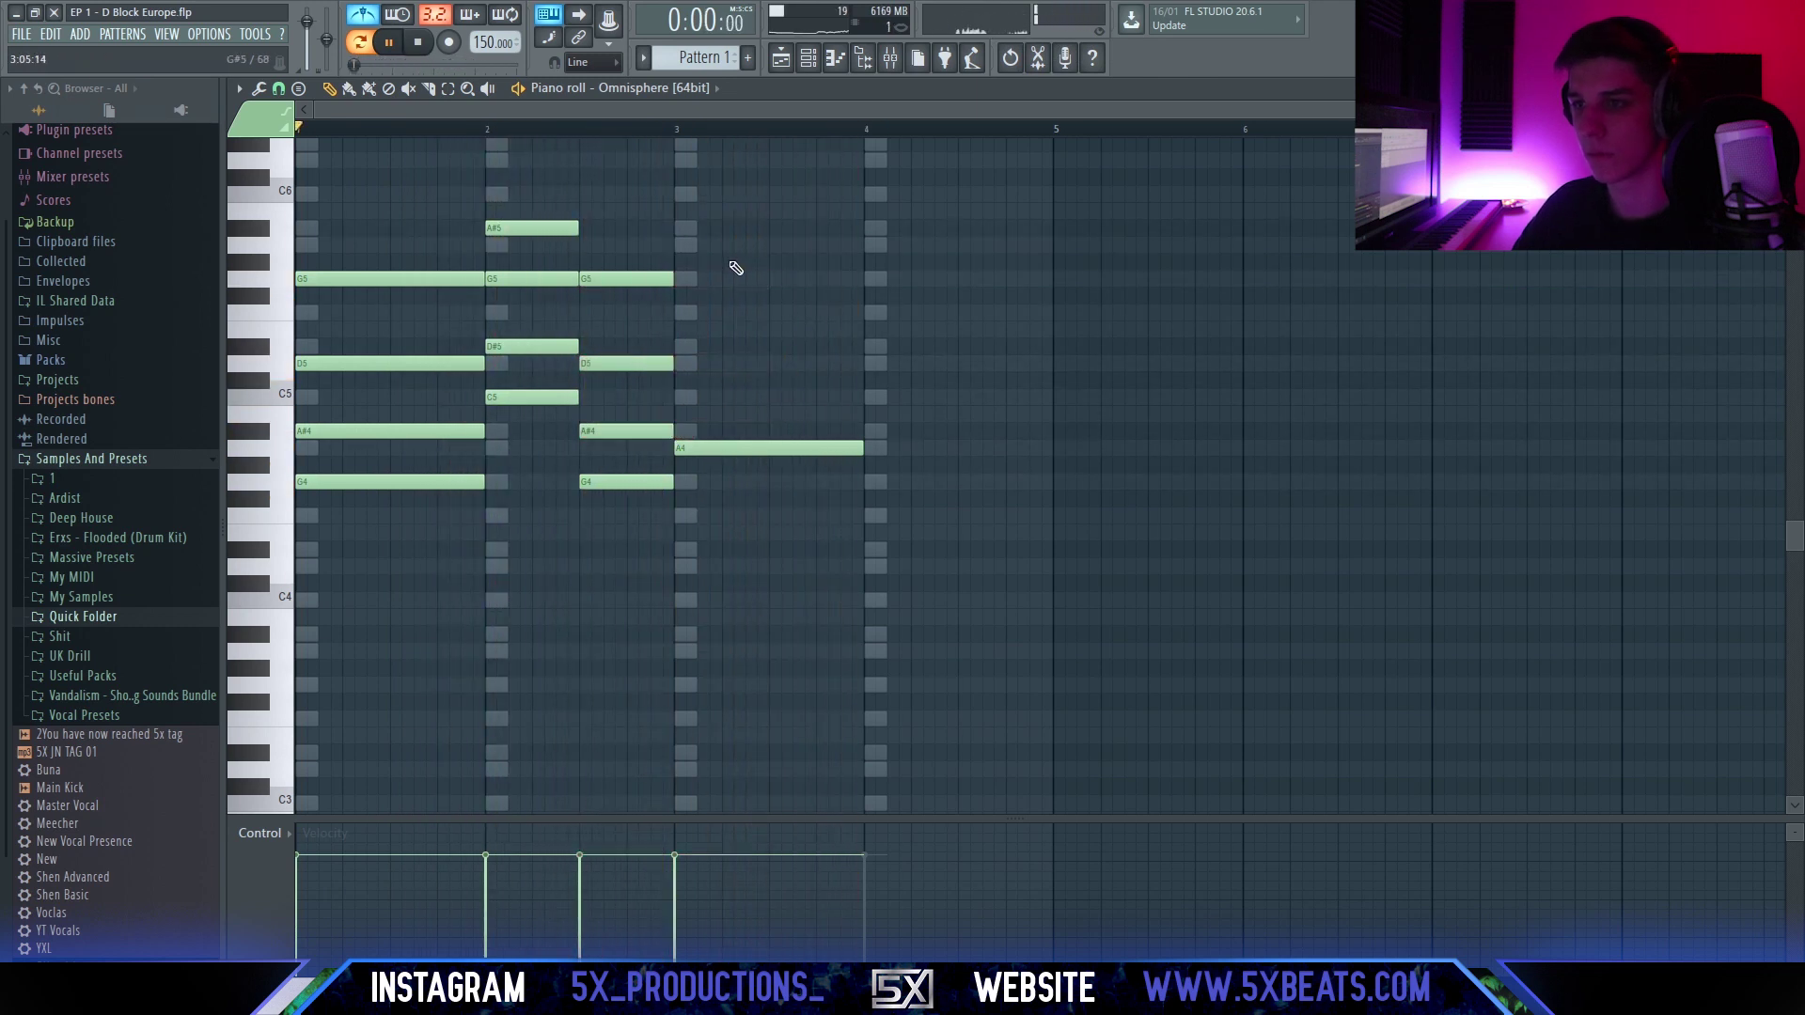
# Stack one-bar notes on C5, D#5 and G5 above the A4 in bar 3, aligned to the bar start.
pyautogui.click(685, 398)
pyautogui.click(674, 348)
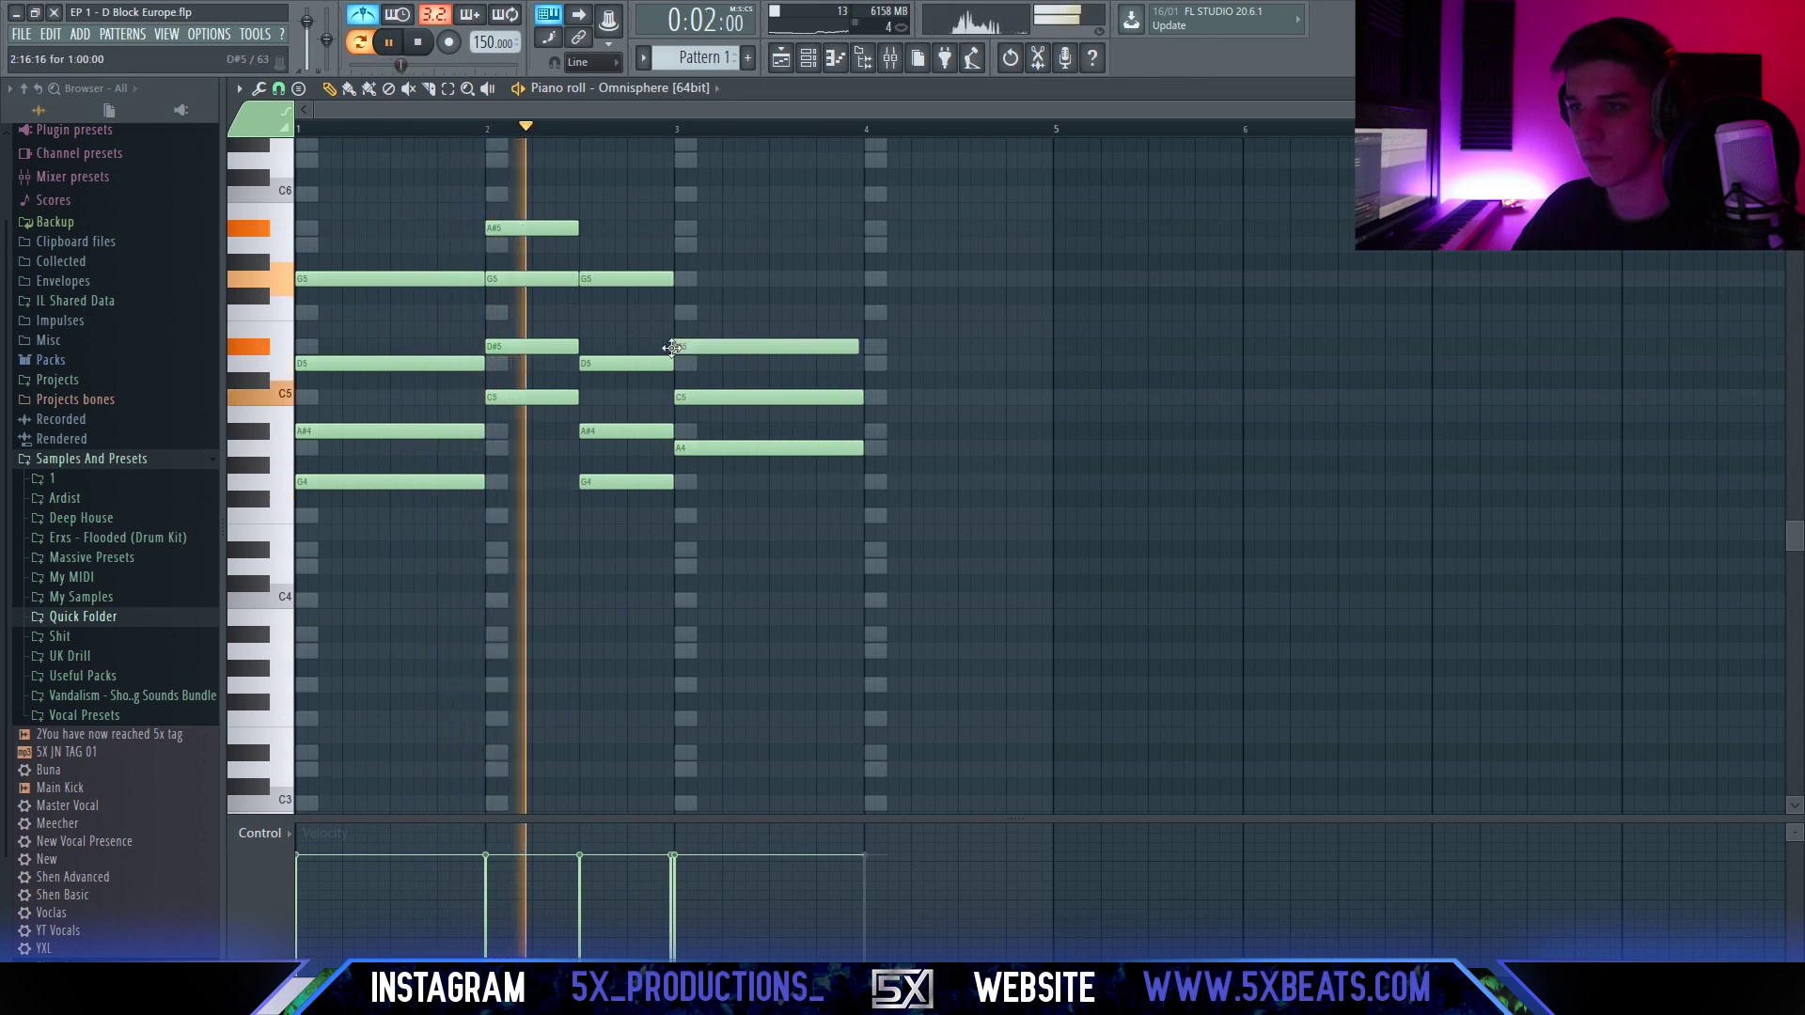
pyautogui.click(677, 279)
pyautogui.moveTo(713, 349); pyautogui.dragTo(717, 348)
pyautogui.press('space')
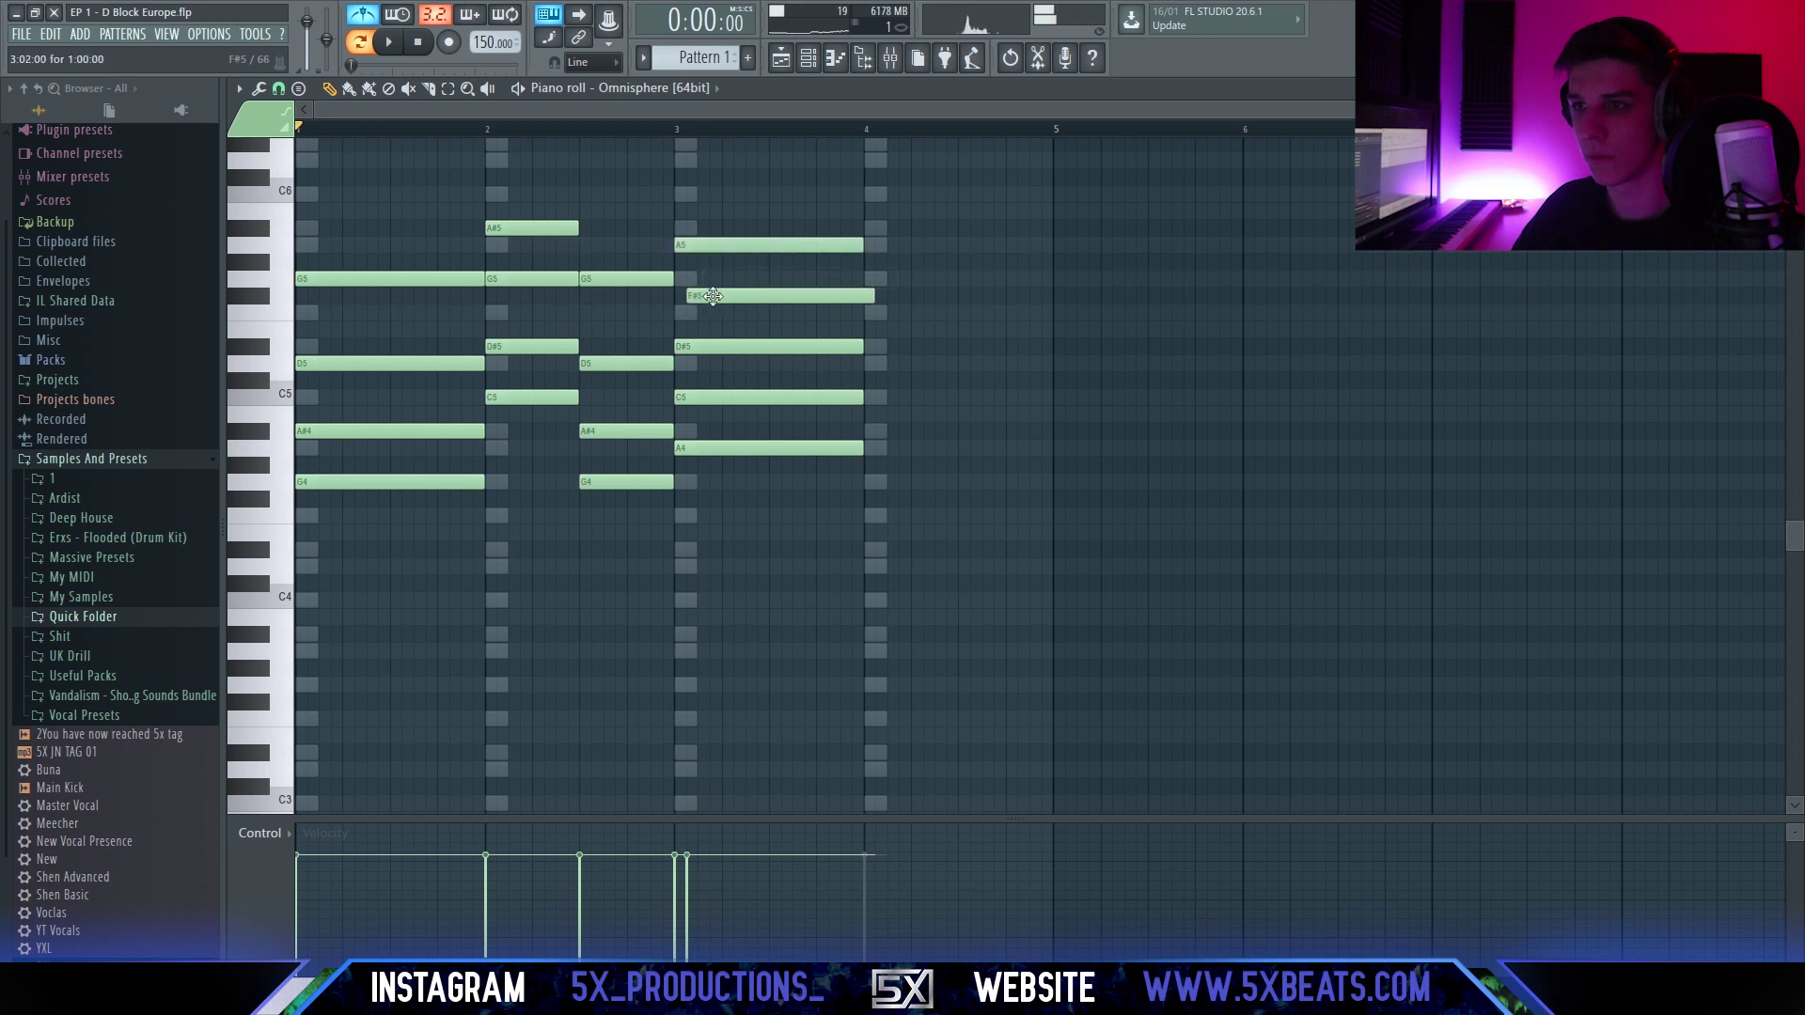
# Play back the four-bar Omnisphere chord progression from the start.
pyautogui.scroll(3, 728, 386)
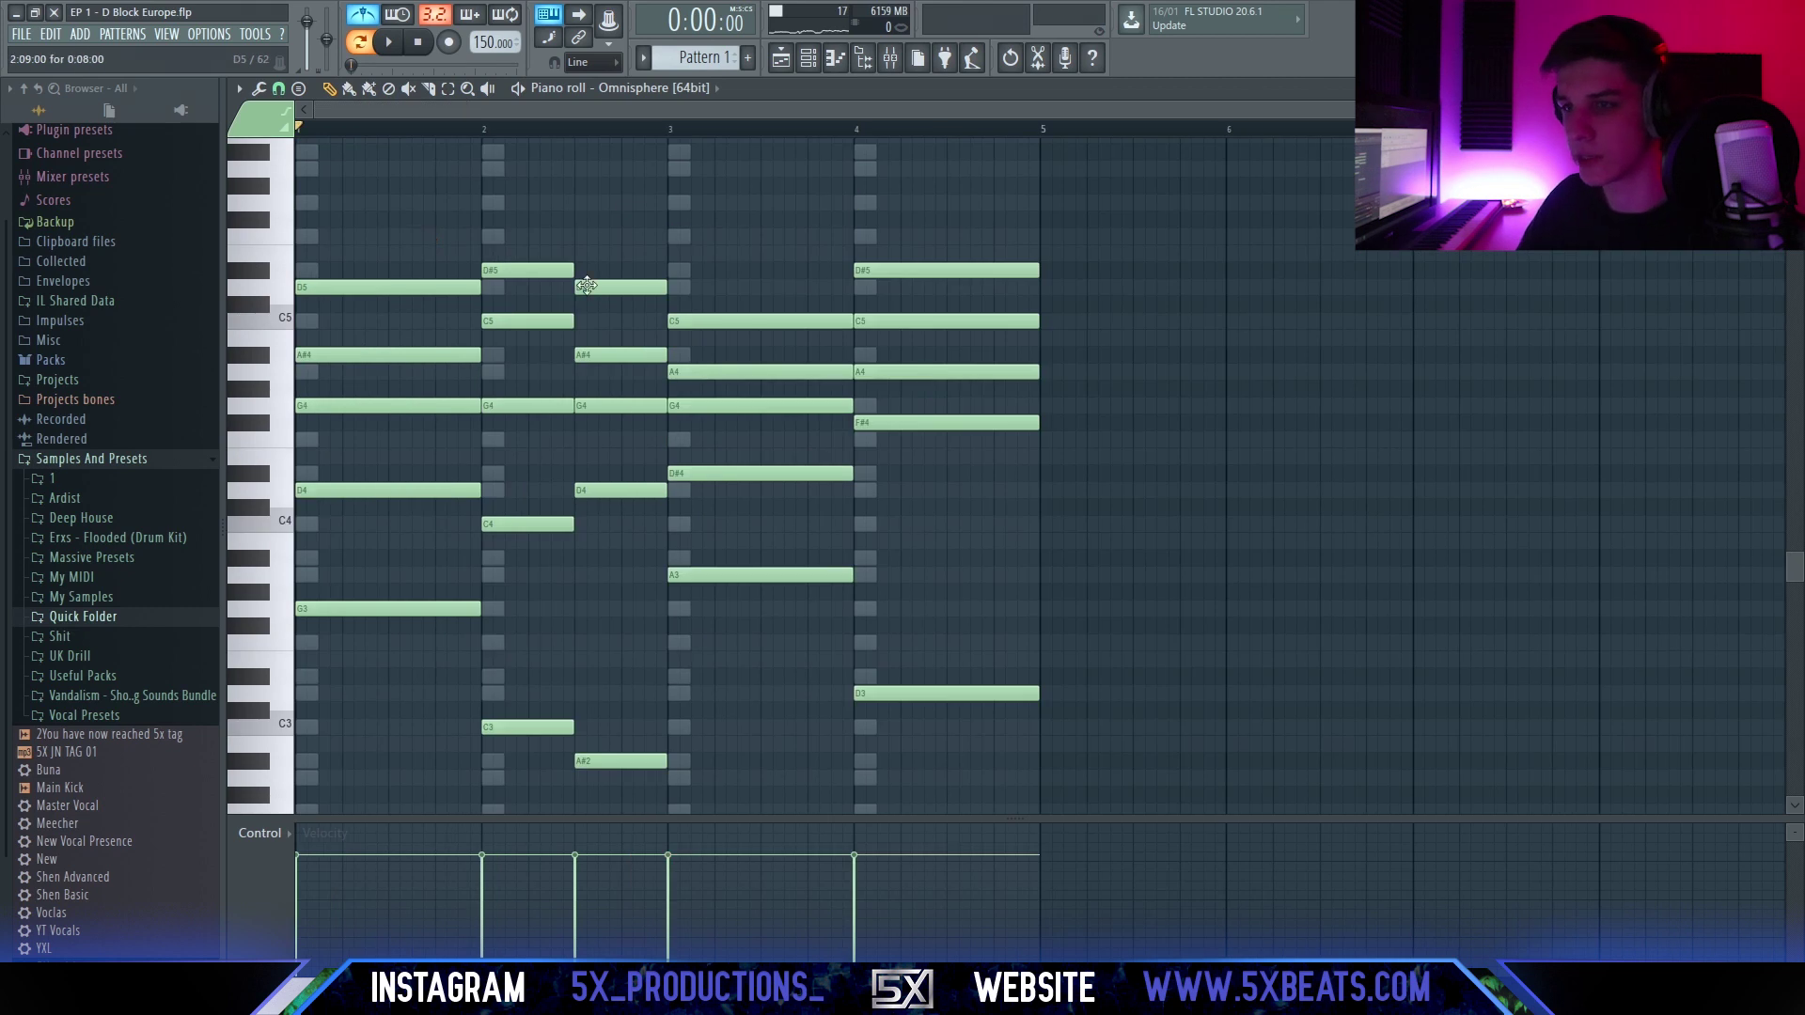
pyautogui.scroll(-1, 655, 288)
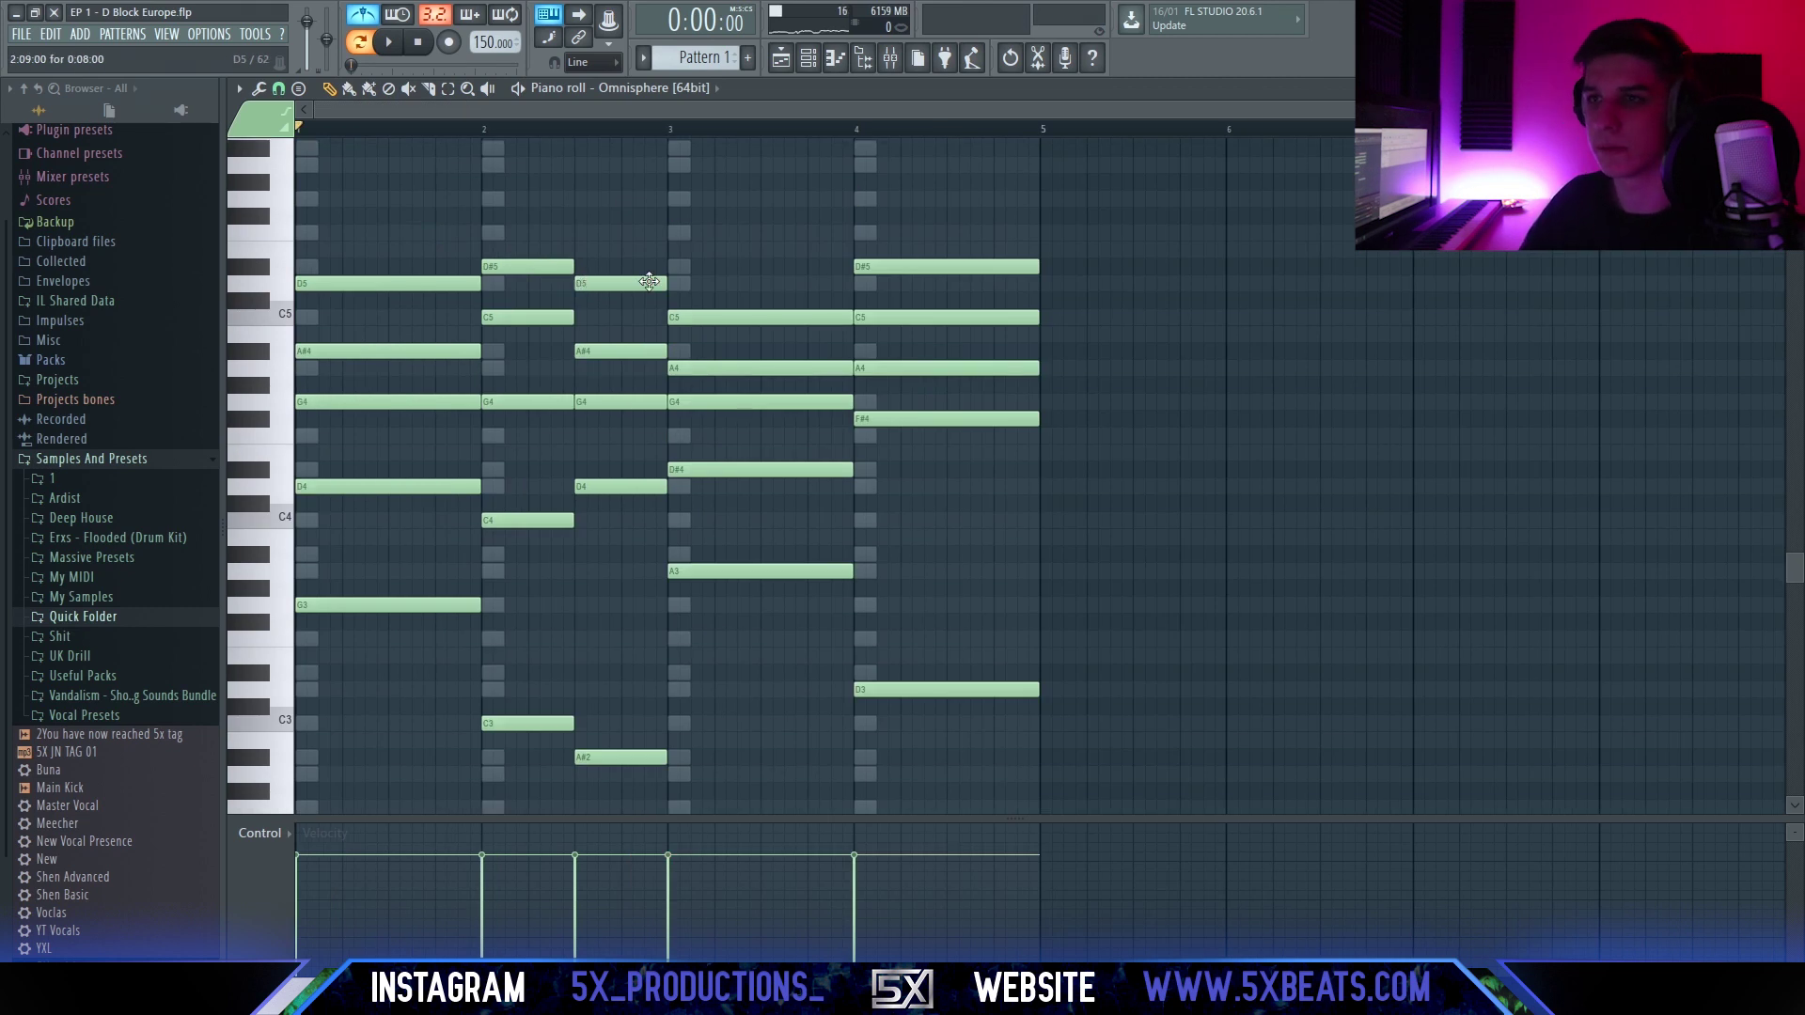
pyautogui.press('space')
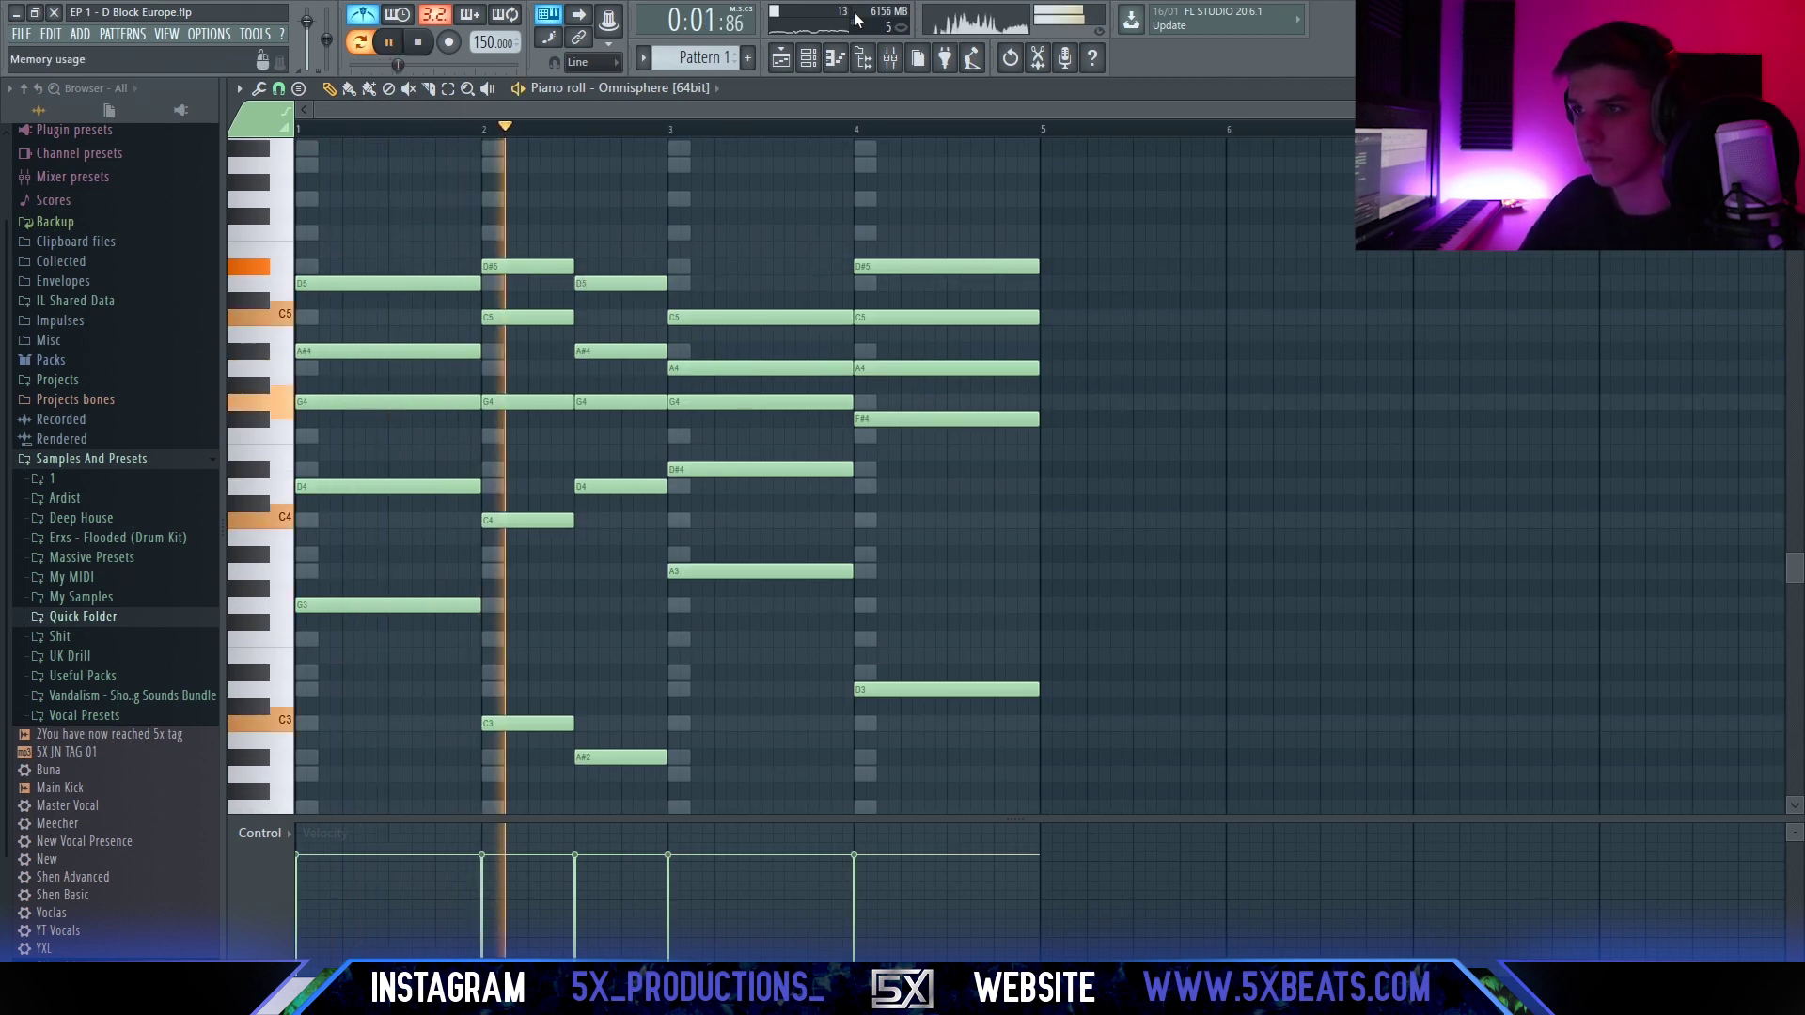
pyautogui.press('F6')
pyautogui.moveTo(822, 321); pyautogui.dragTo(1005, 673)
pyautogui.press('F6')
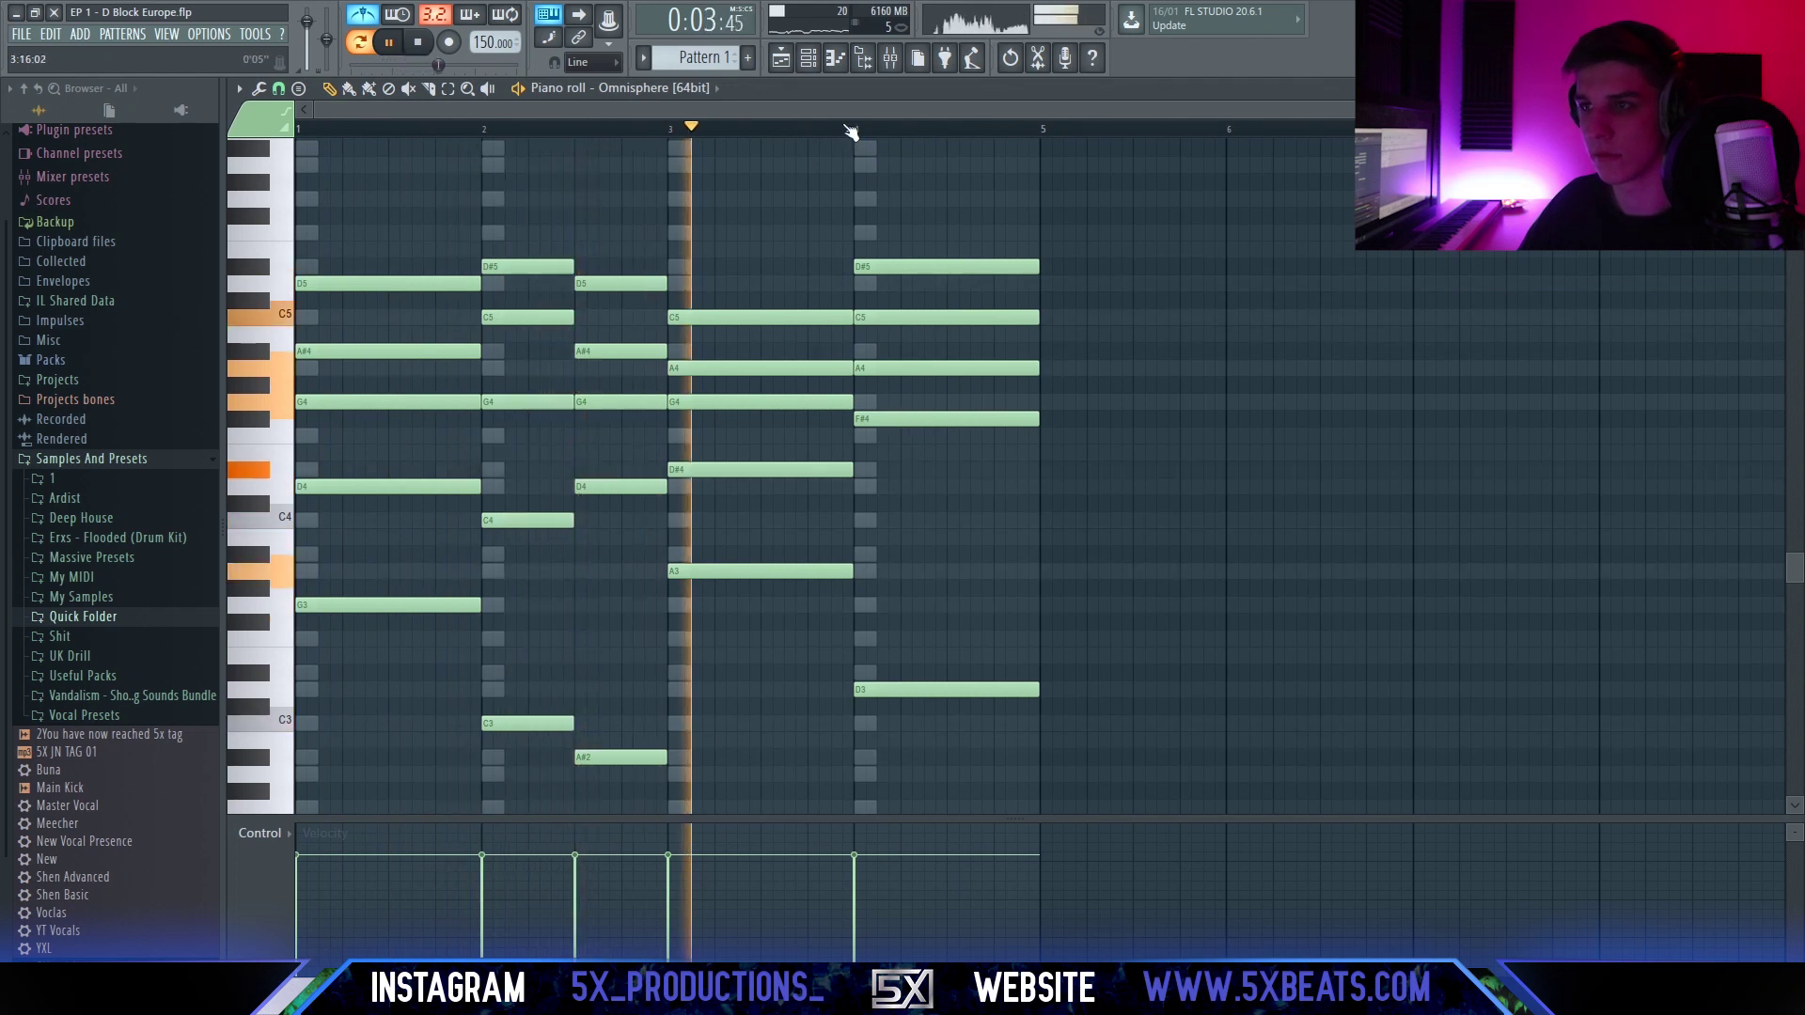
# Add an FL Keys channel and load its Rhodes (FL) preset.
pyautogui.click(810, 62)
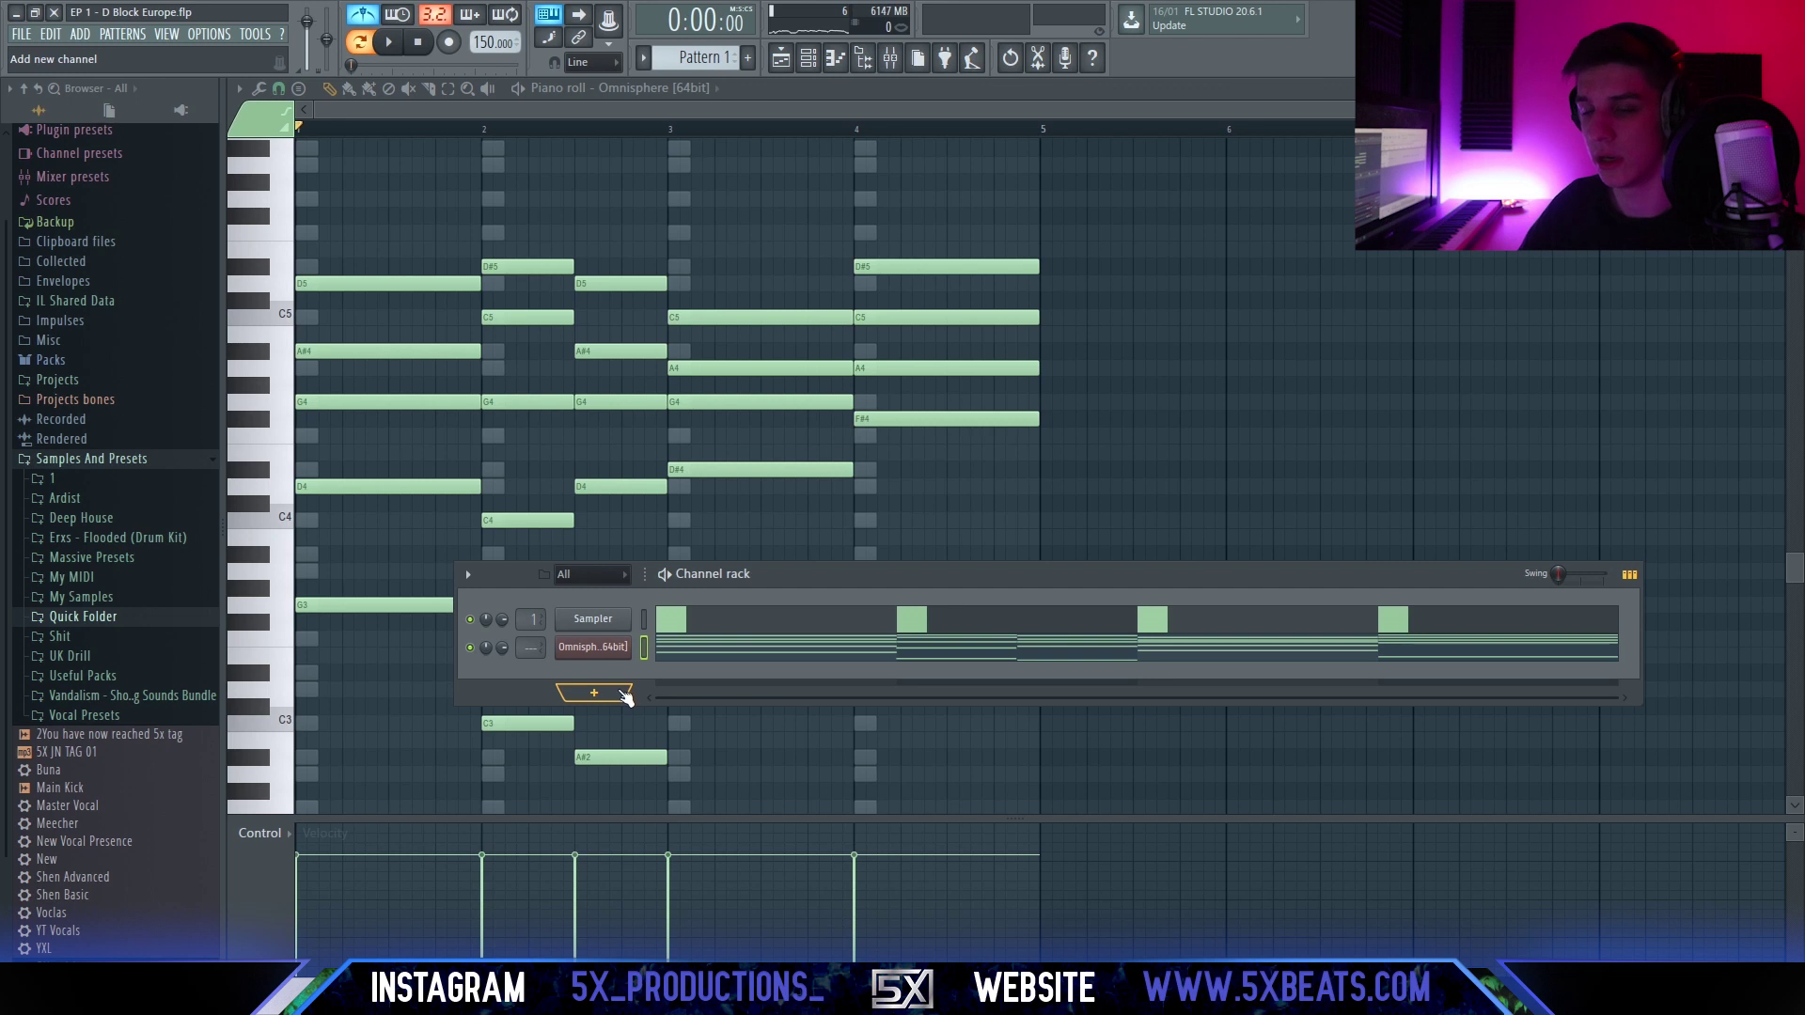
pyautogui.click(594, 693)
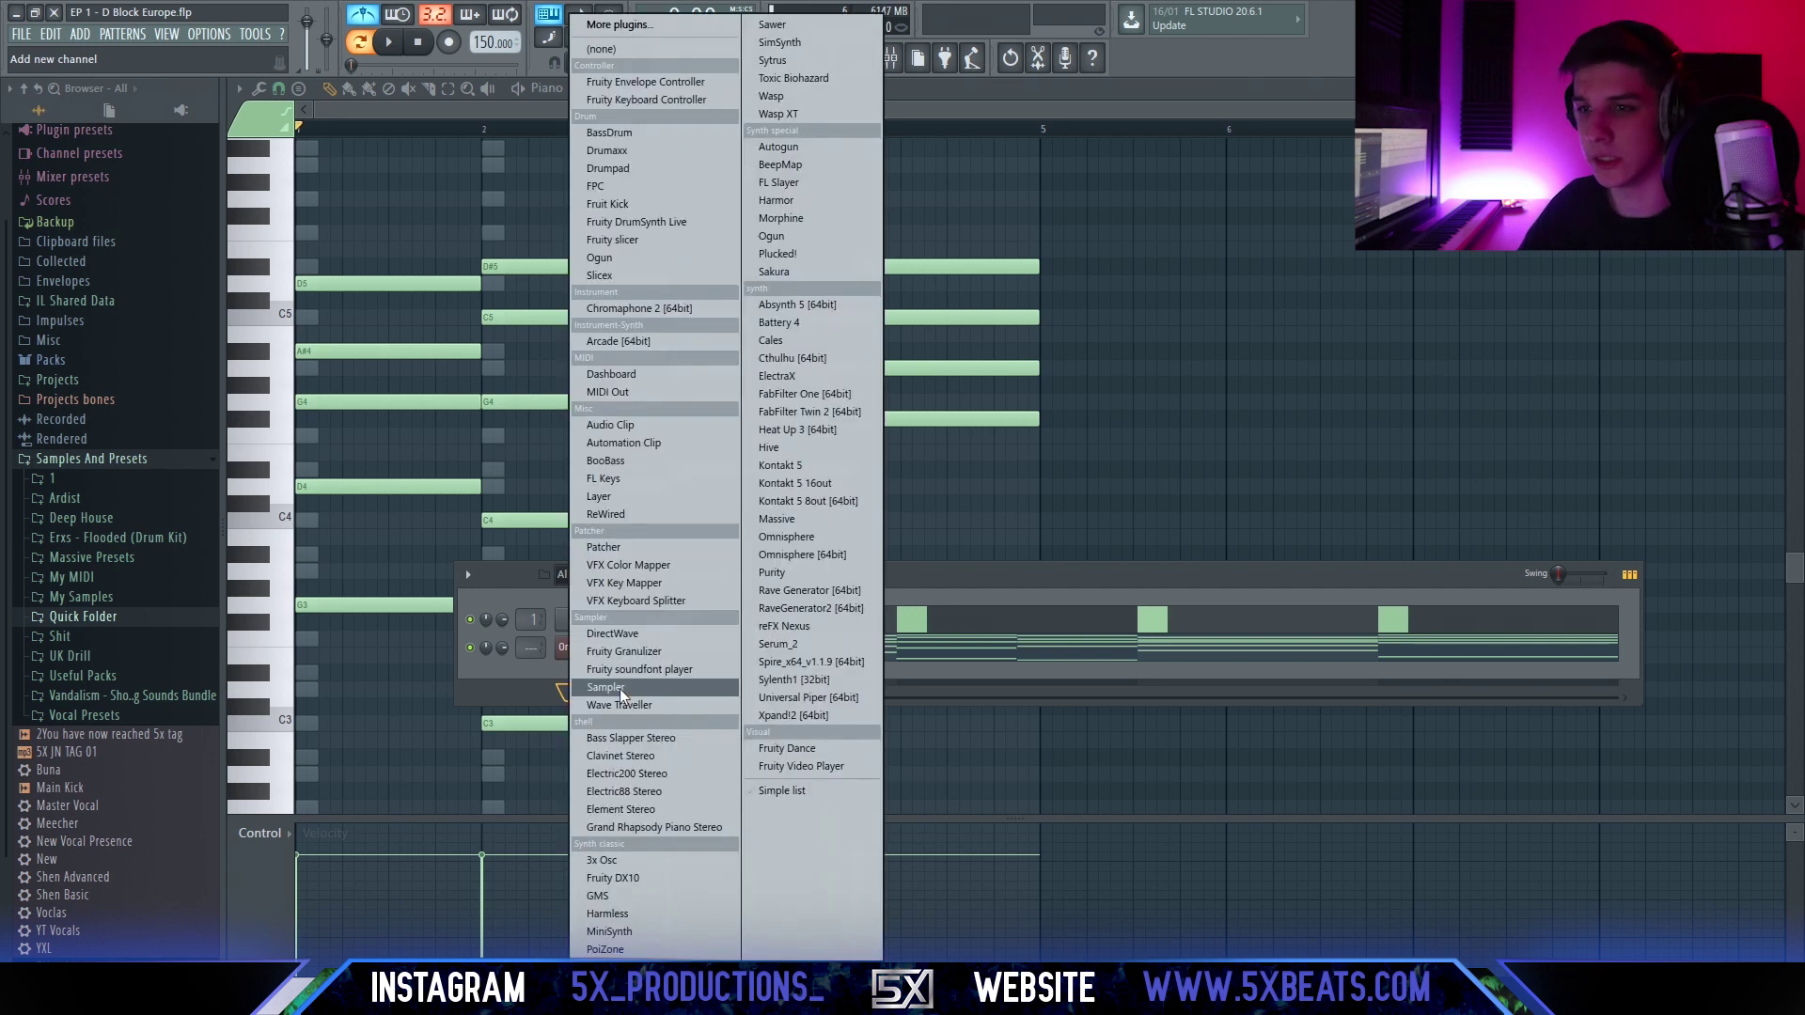
pyautogui.click(643, 479)
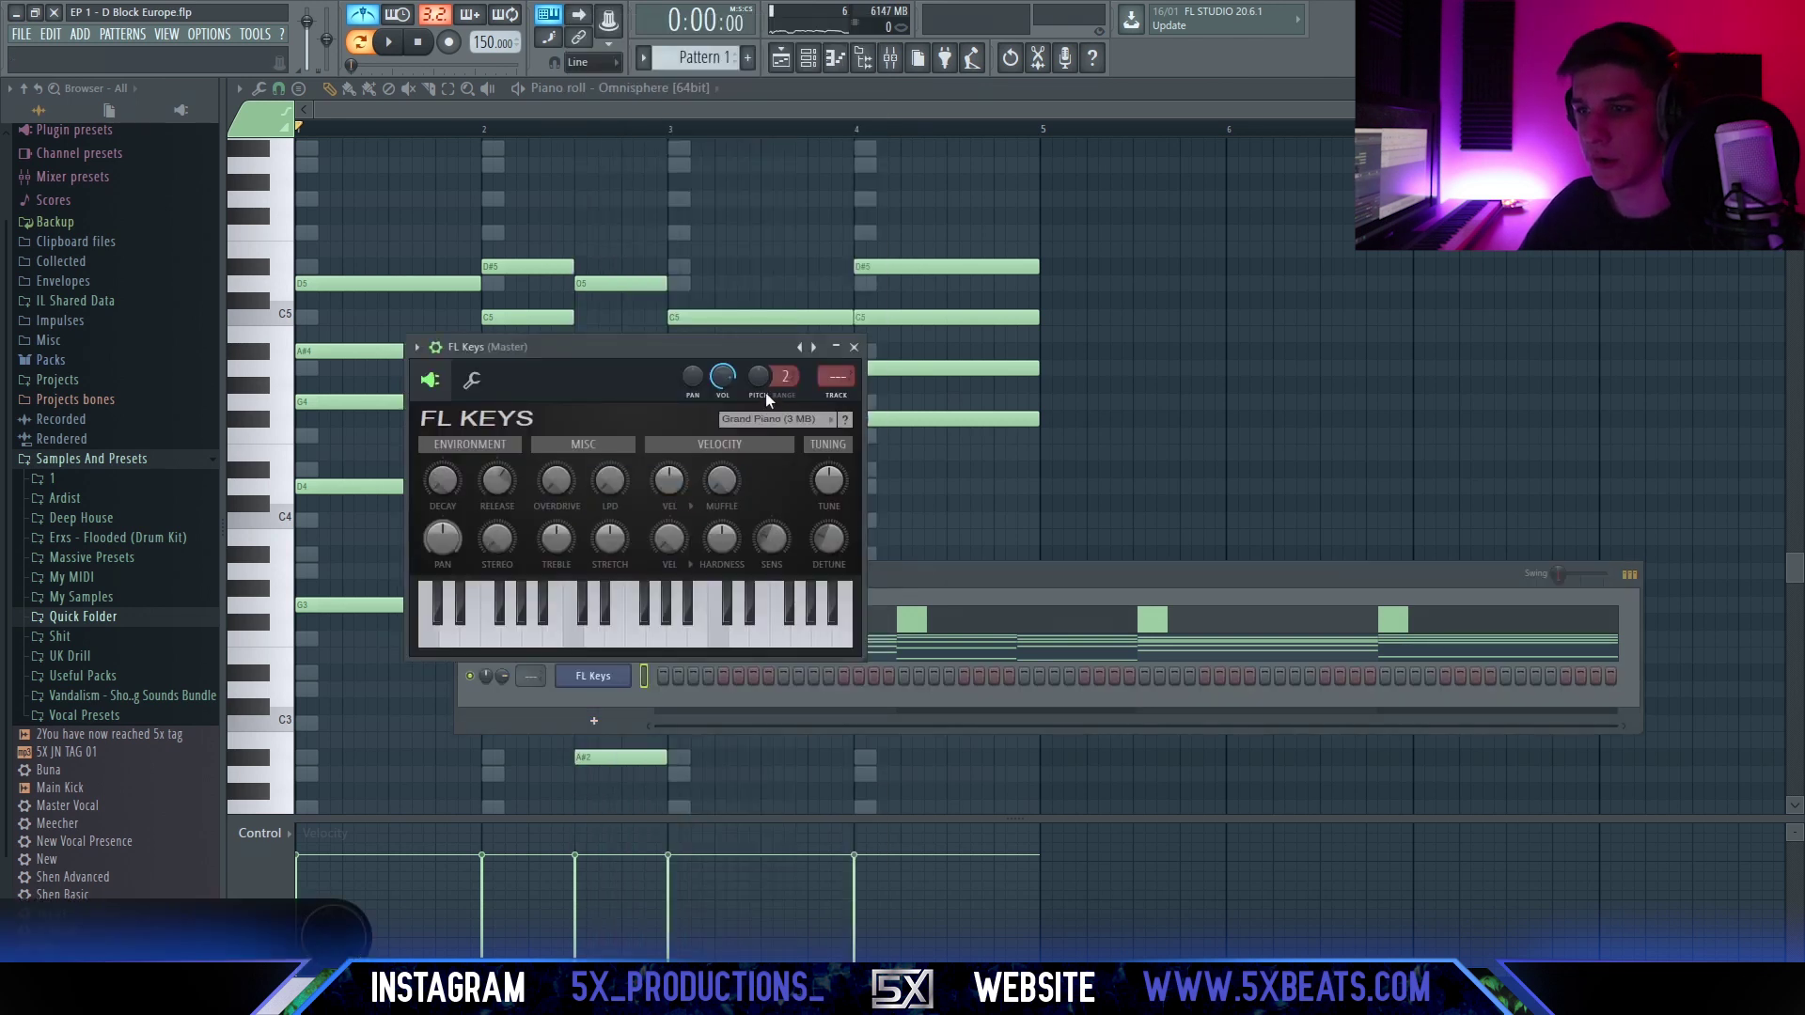
pyautogui.click(801, 420)
pyautogui.click(789, 481)
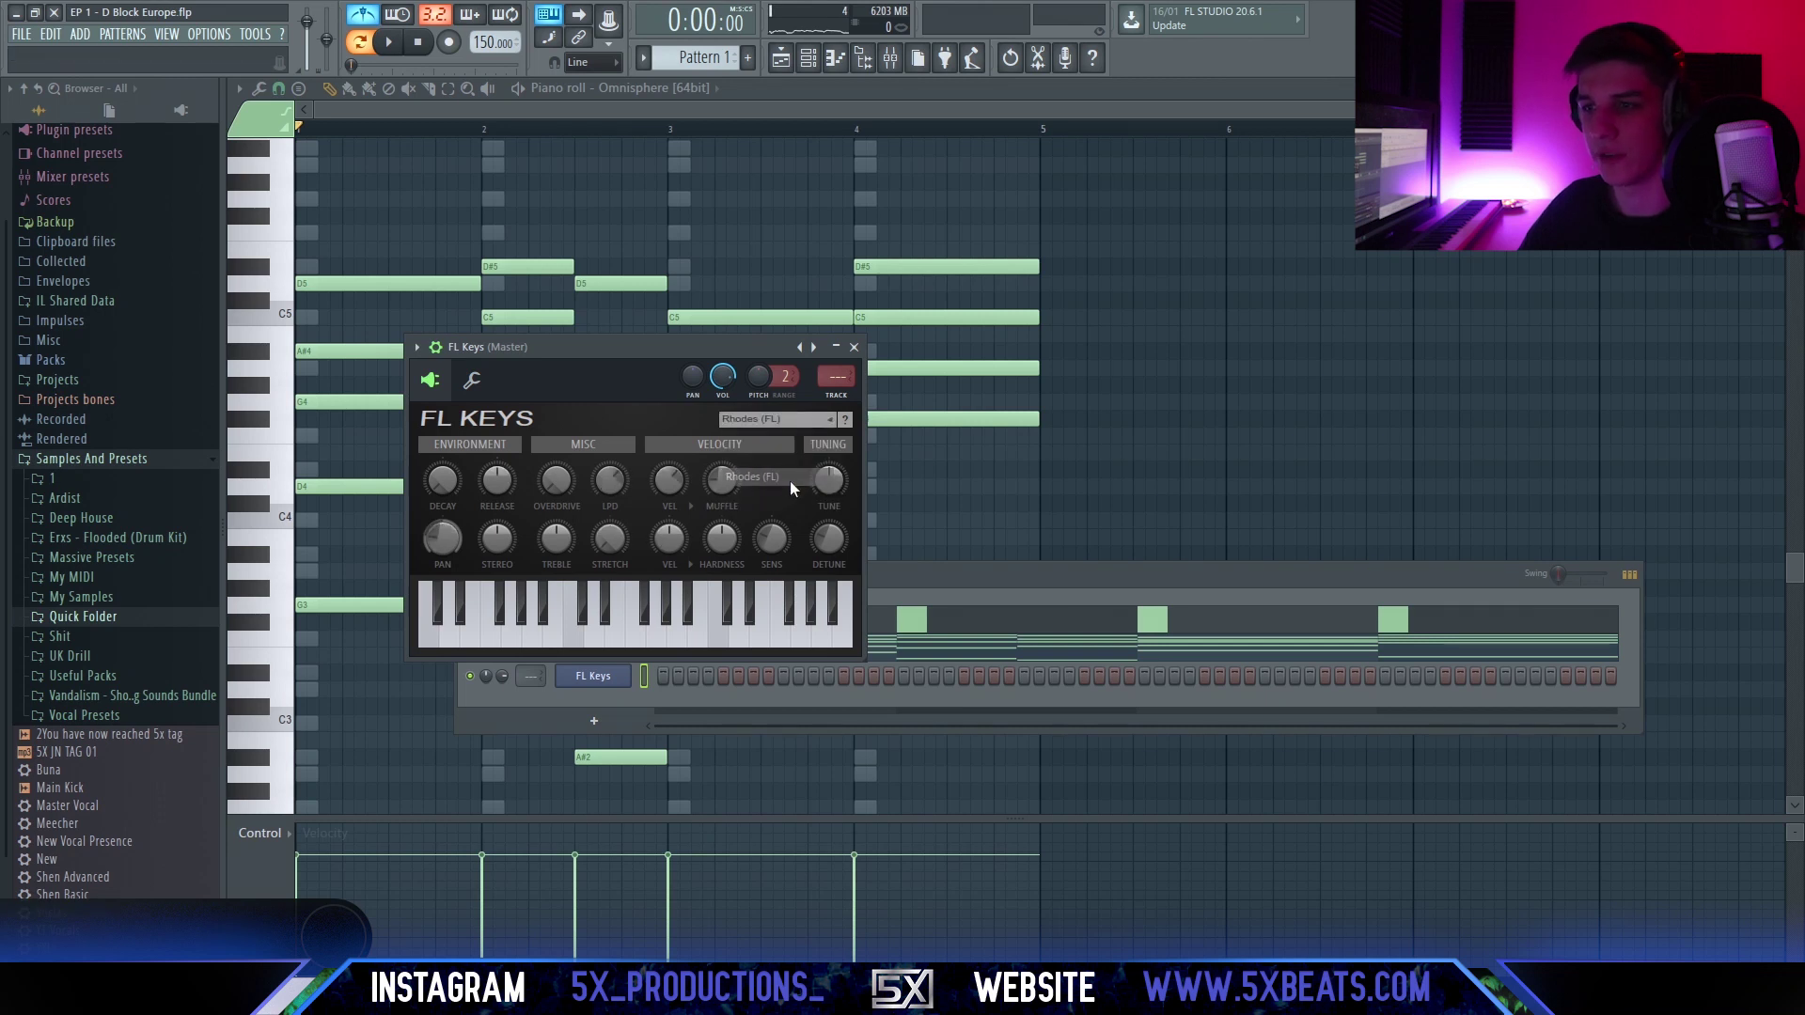
pyautogui.click(854, 347)
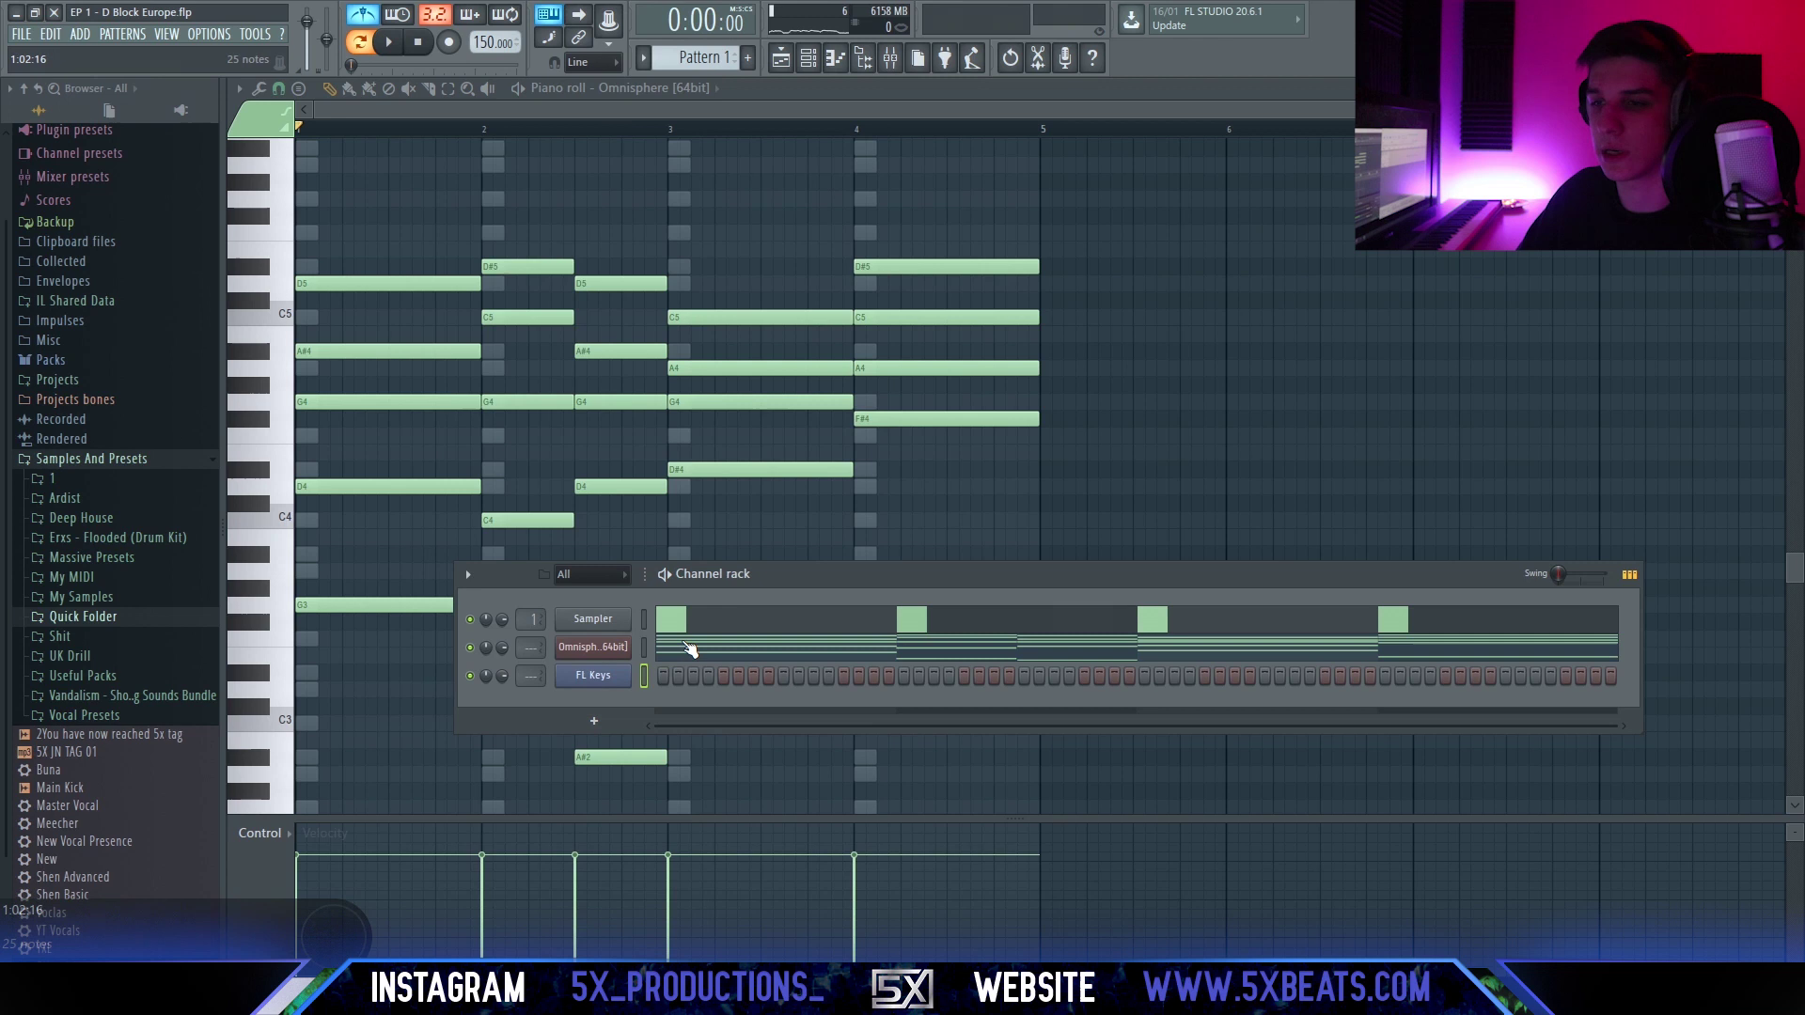
# Paste the Omnisphere chord notes into the FL Keys channel and play them back in its piano roll.
pyautogui.press('Down')
pyautogui.hotkey('ctrl', 'v')
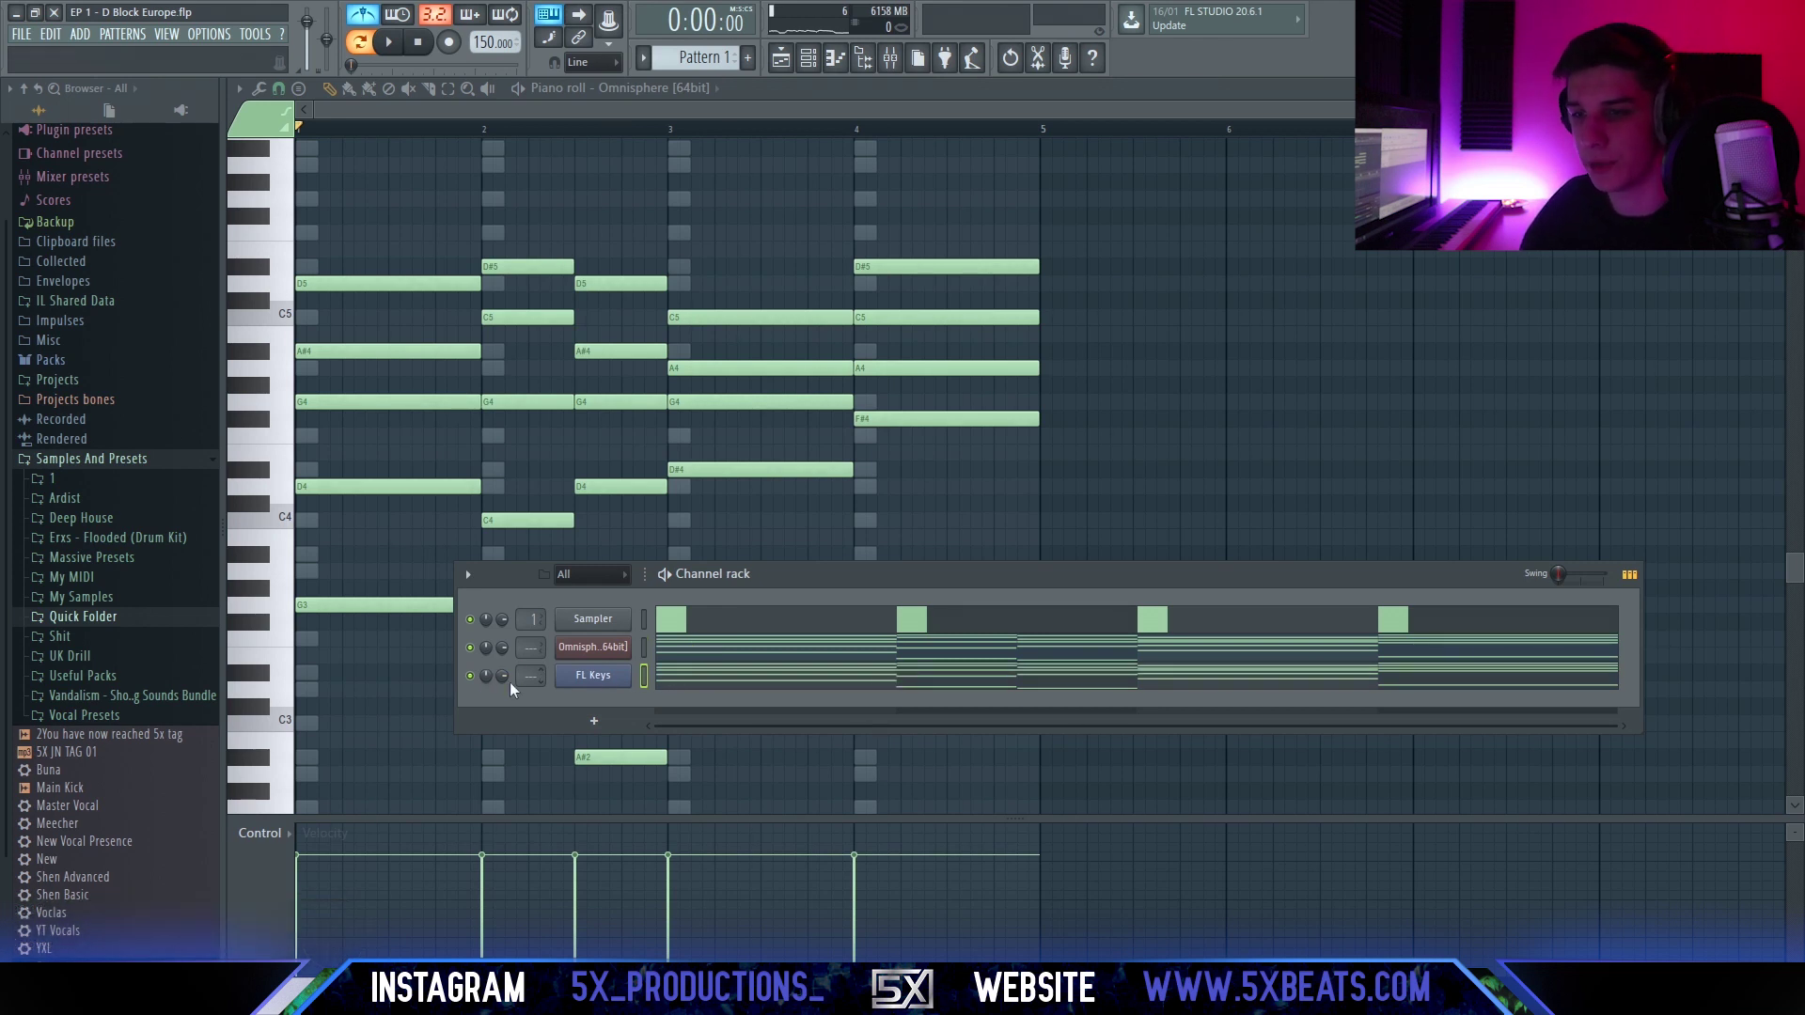
pyautogui.click(740, 679)
pyautogui.scroll(-3, 674, 575)
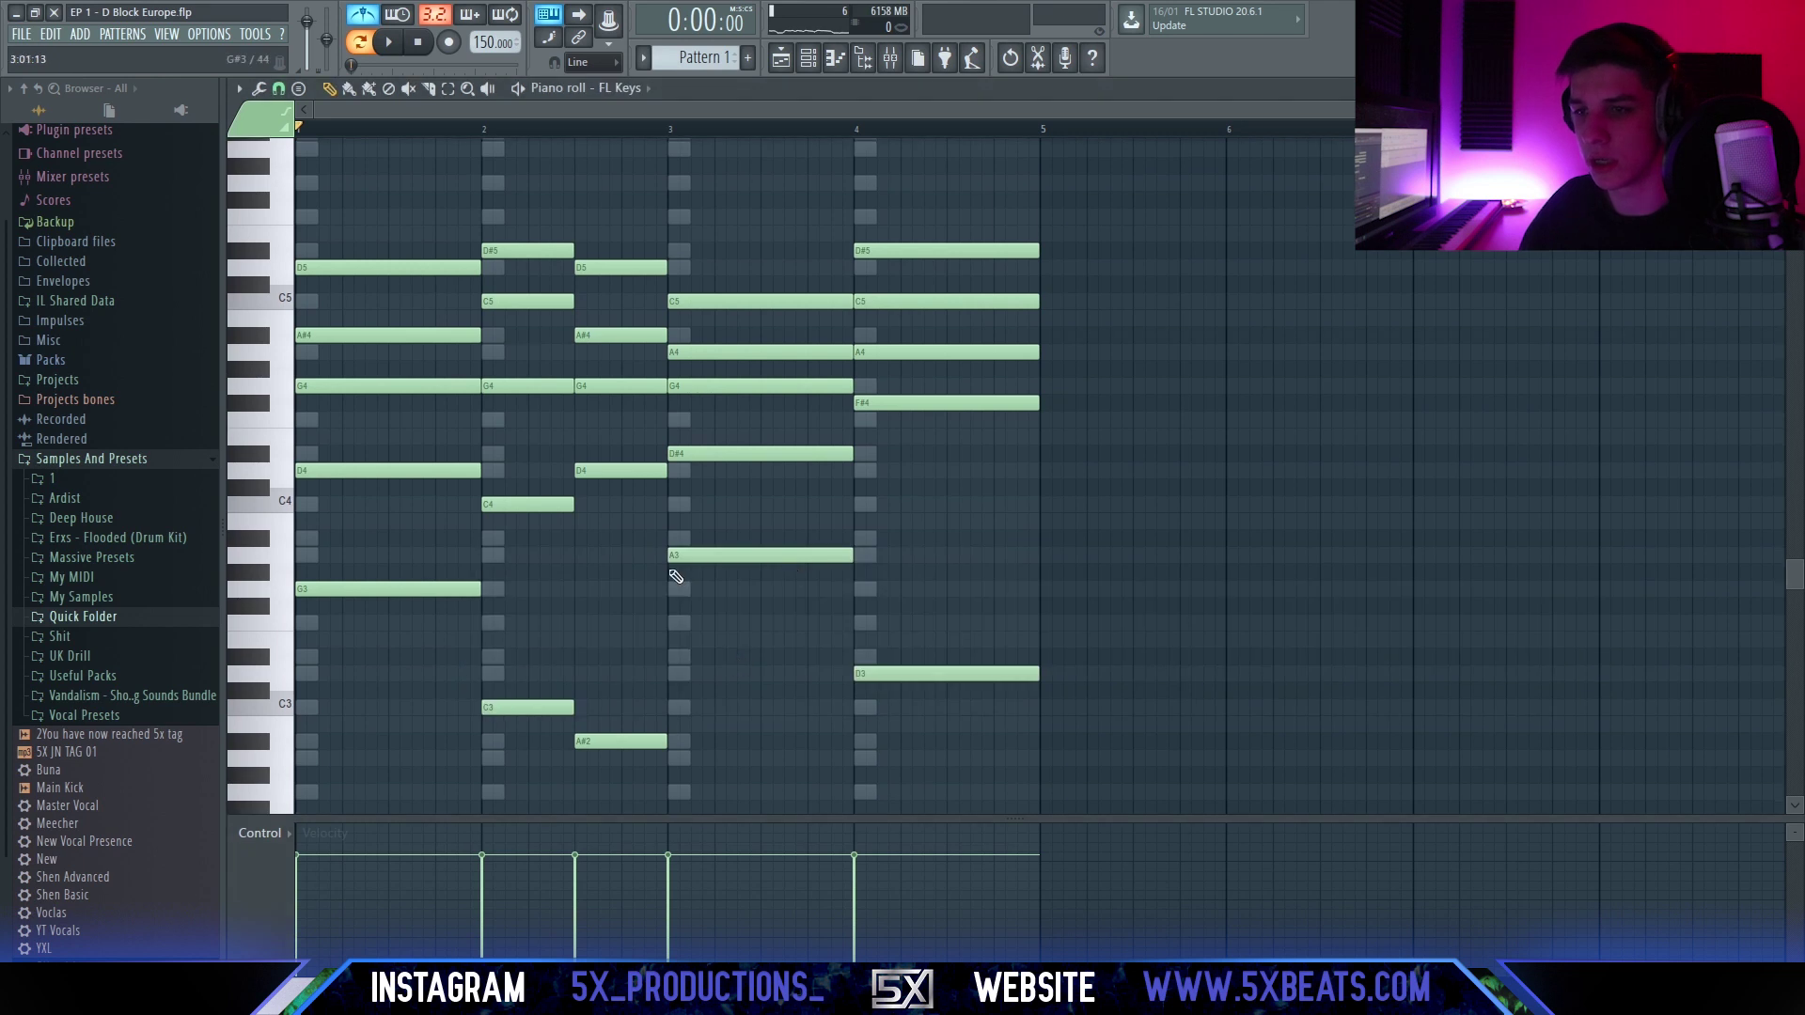
pyautogui.press('space')
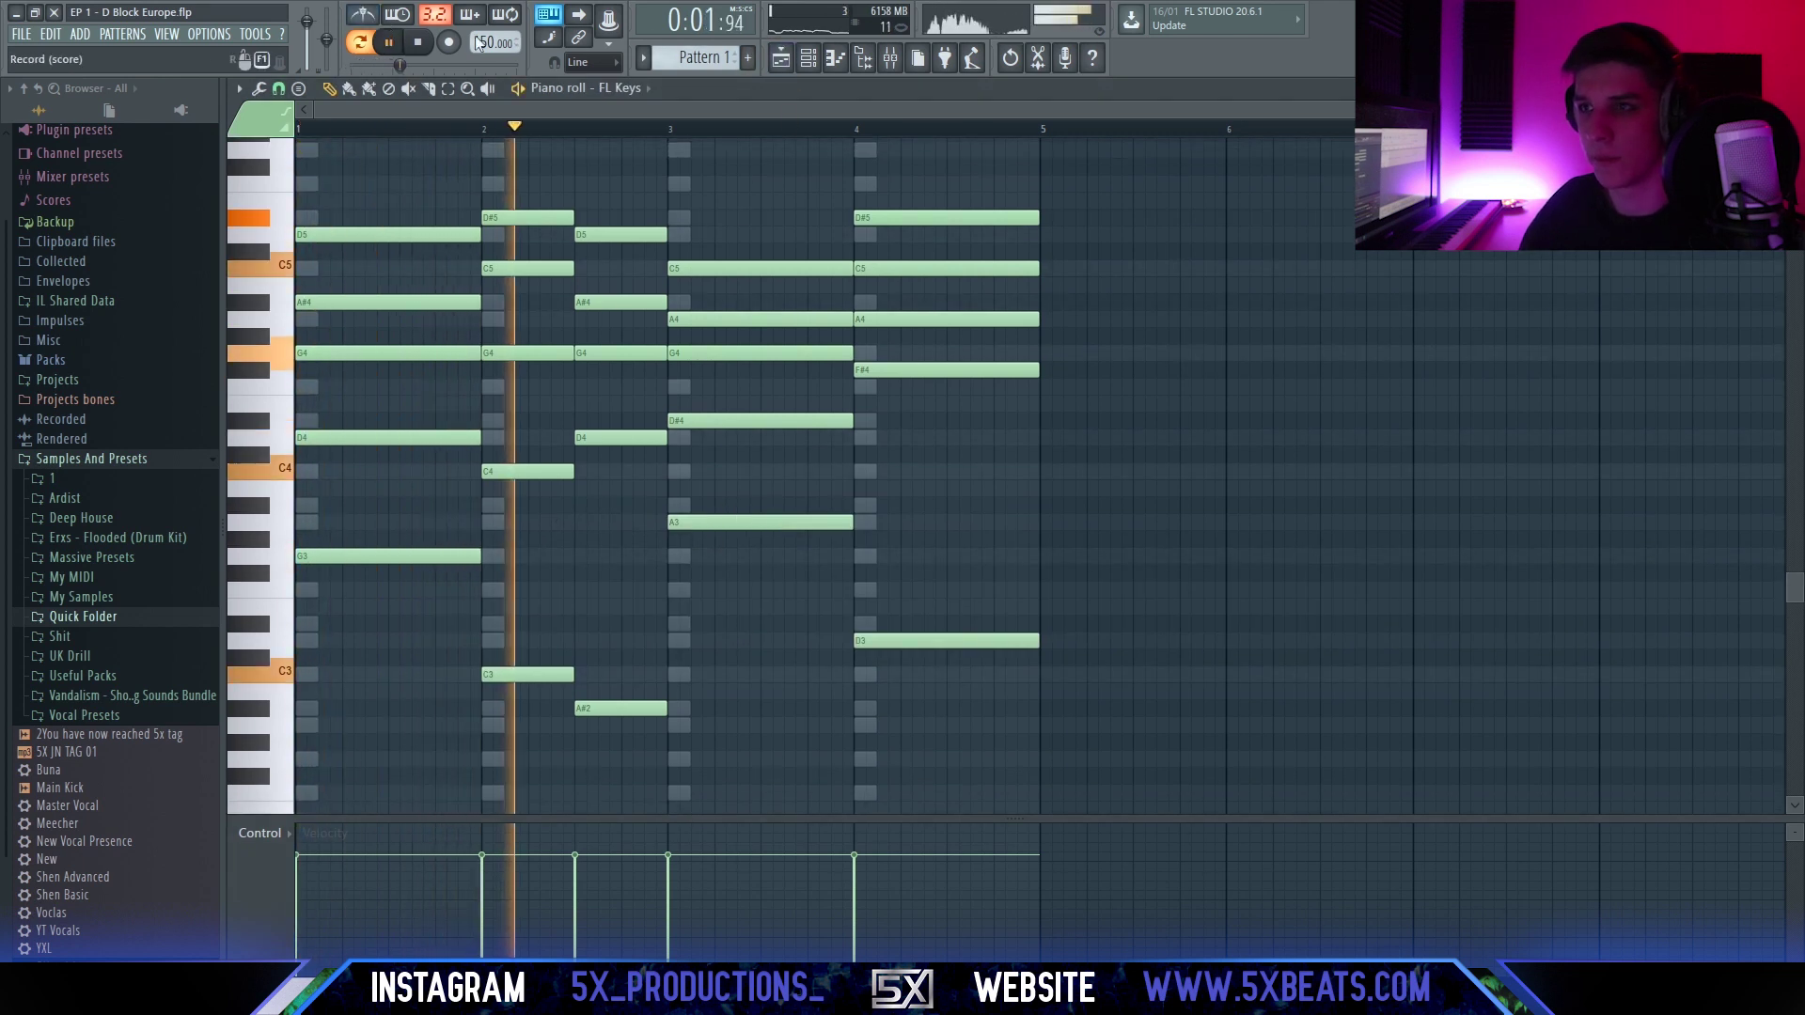
# Adjust the FL Keys pan to about 39% tremolo and its stereo to about 74%.
pyautogui.press('F6')
pyautogui.click(593, 675)
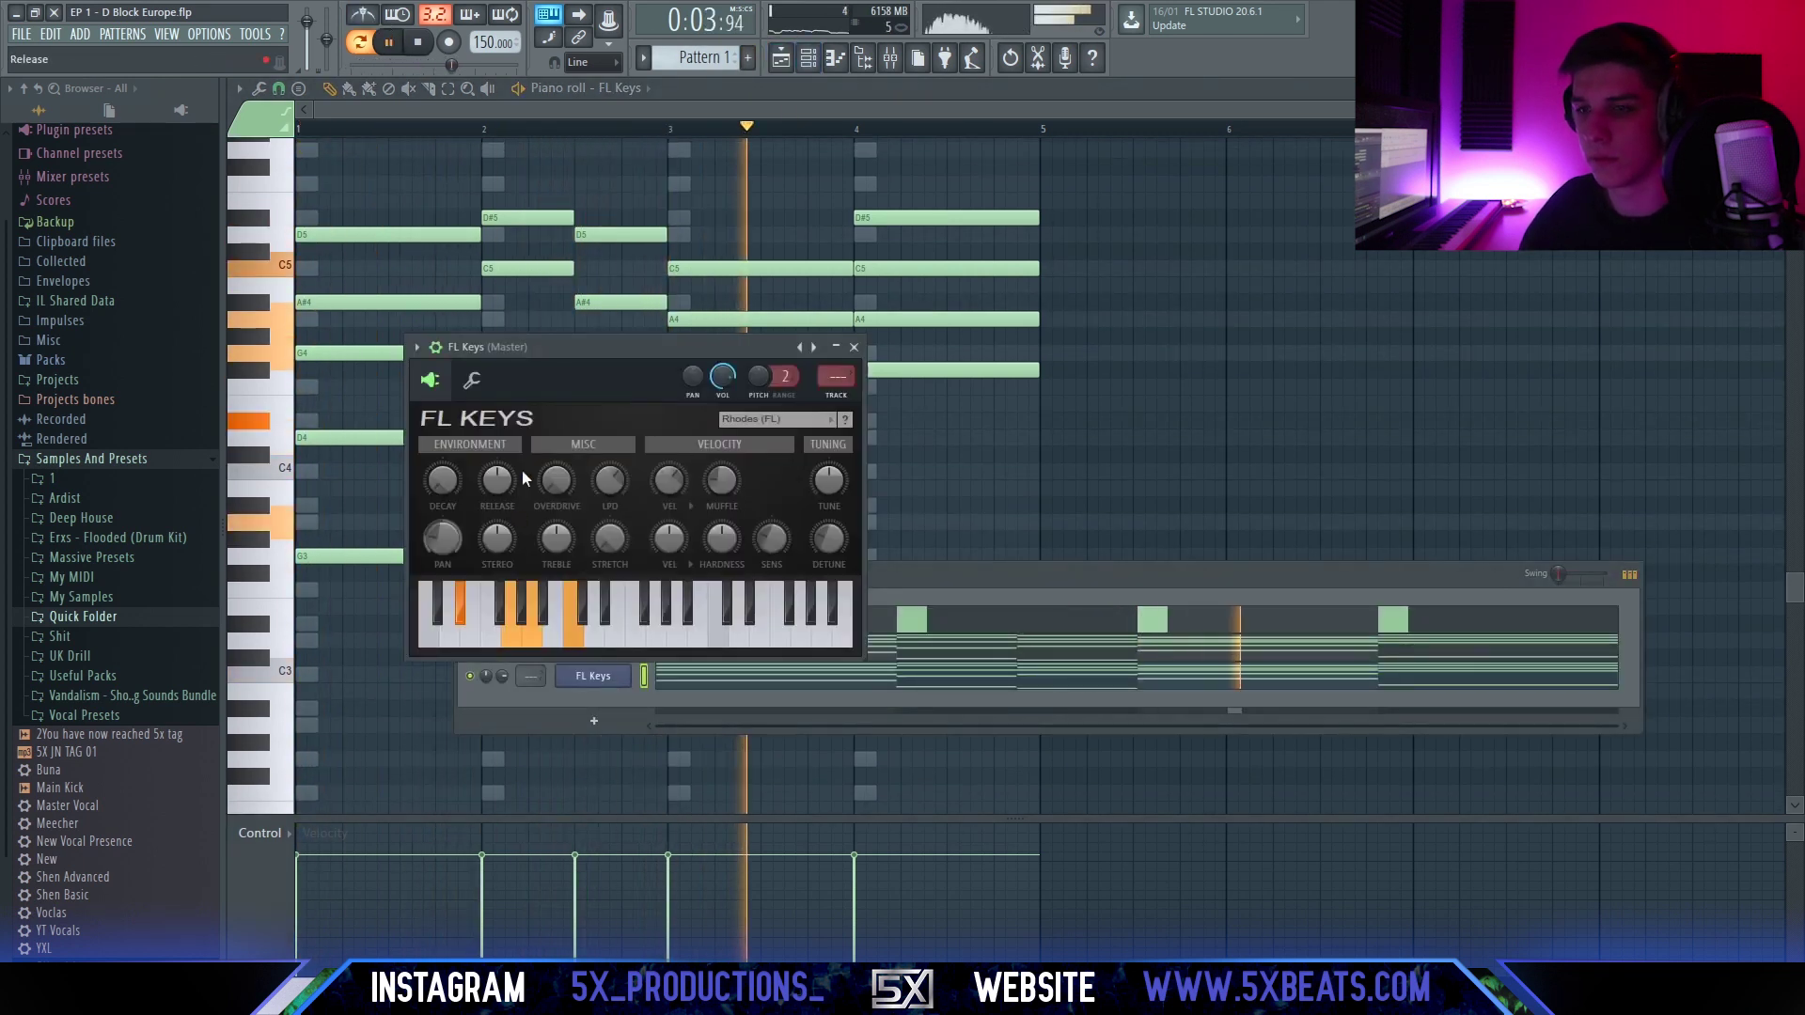
pyautogui.moveTo(451, 538)
pyautogui.mouseDown()
pyautogui.moveTo(451, 489)
pyautogui.moveTo(441, 528)
pyautogui.mouseUp()
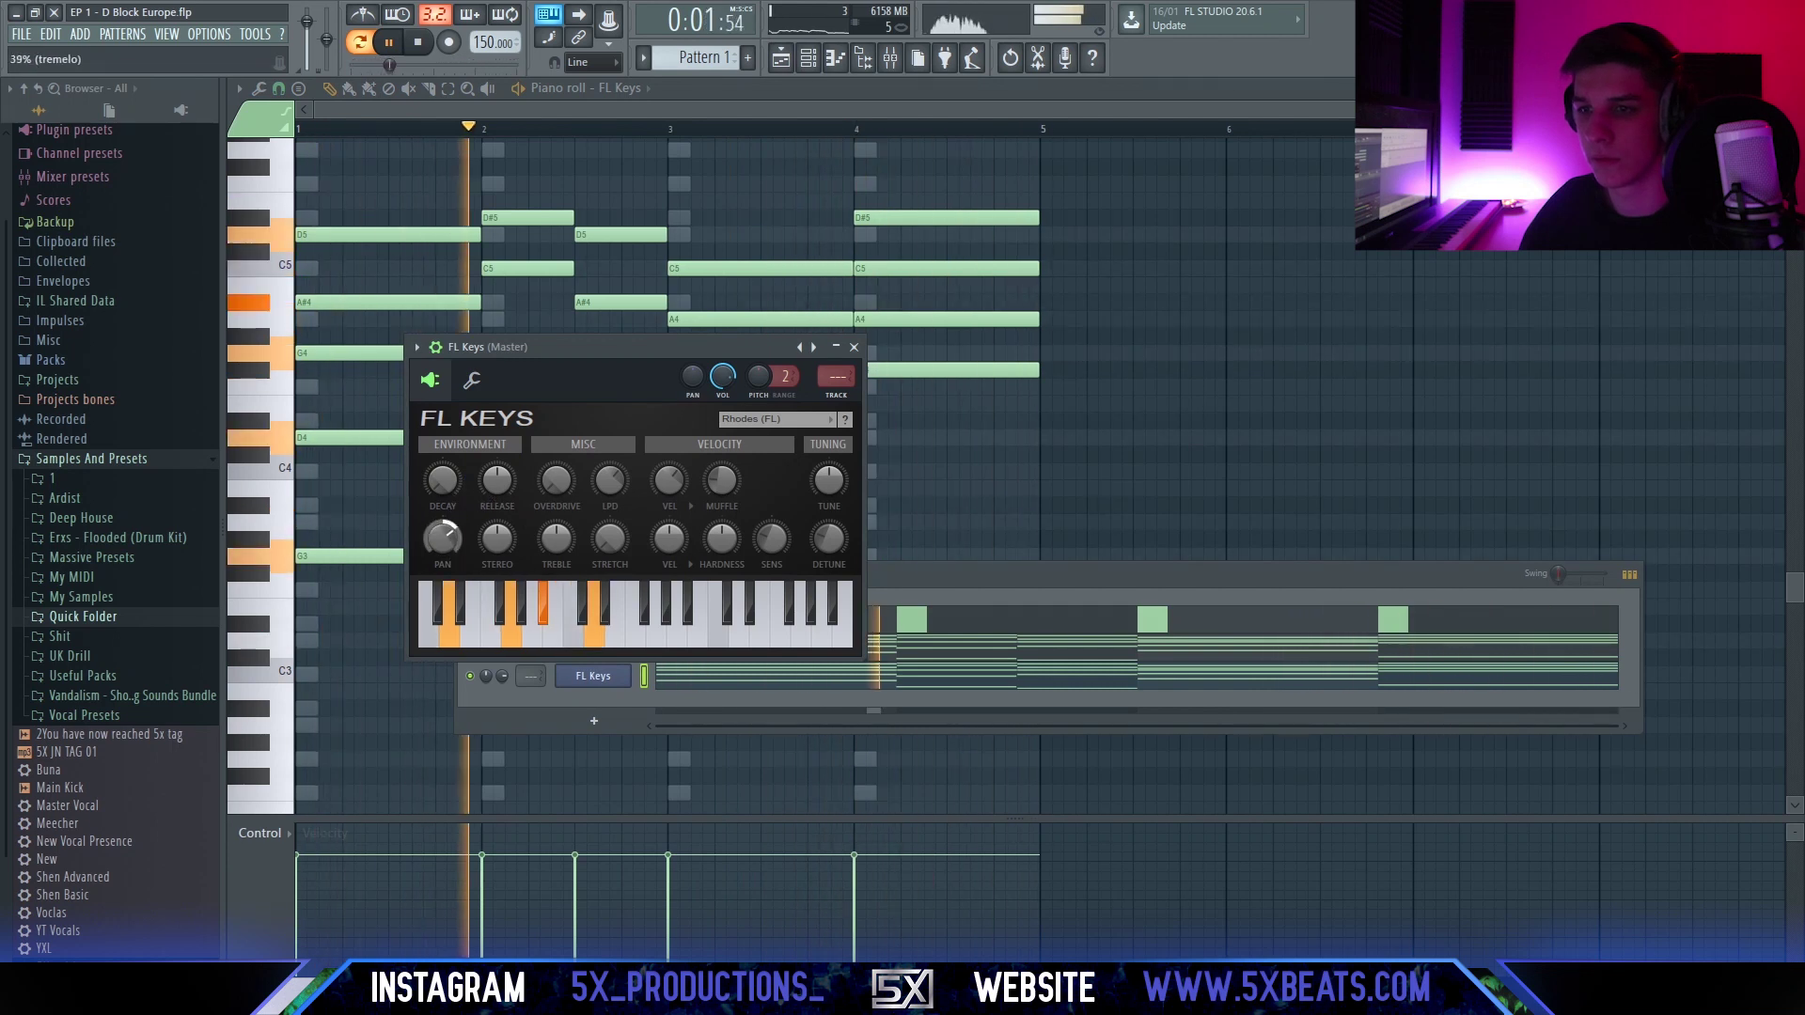
pyautogui.moveTo(497, 538); pyautogui.dragTo(498, 561)
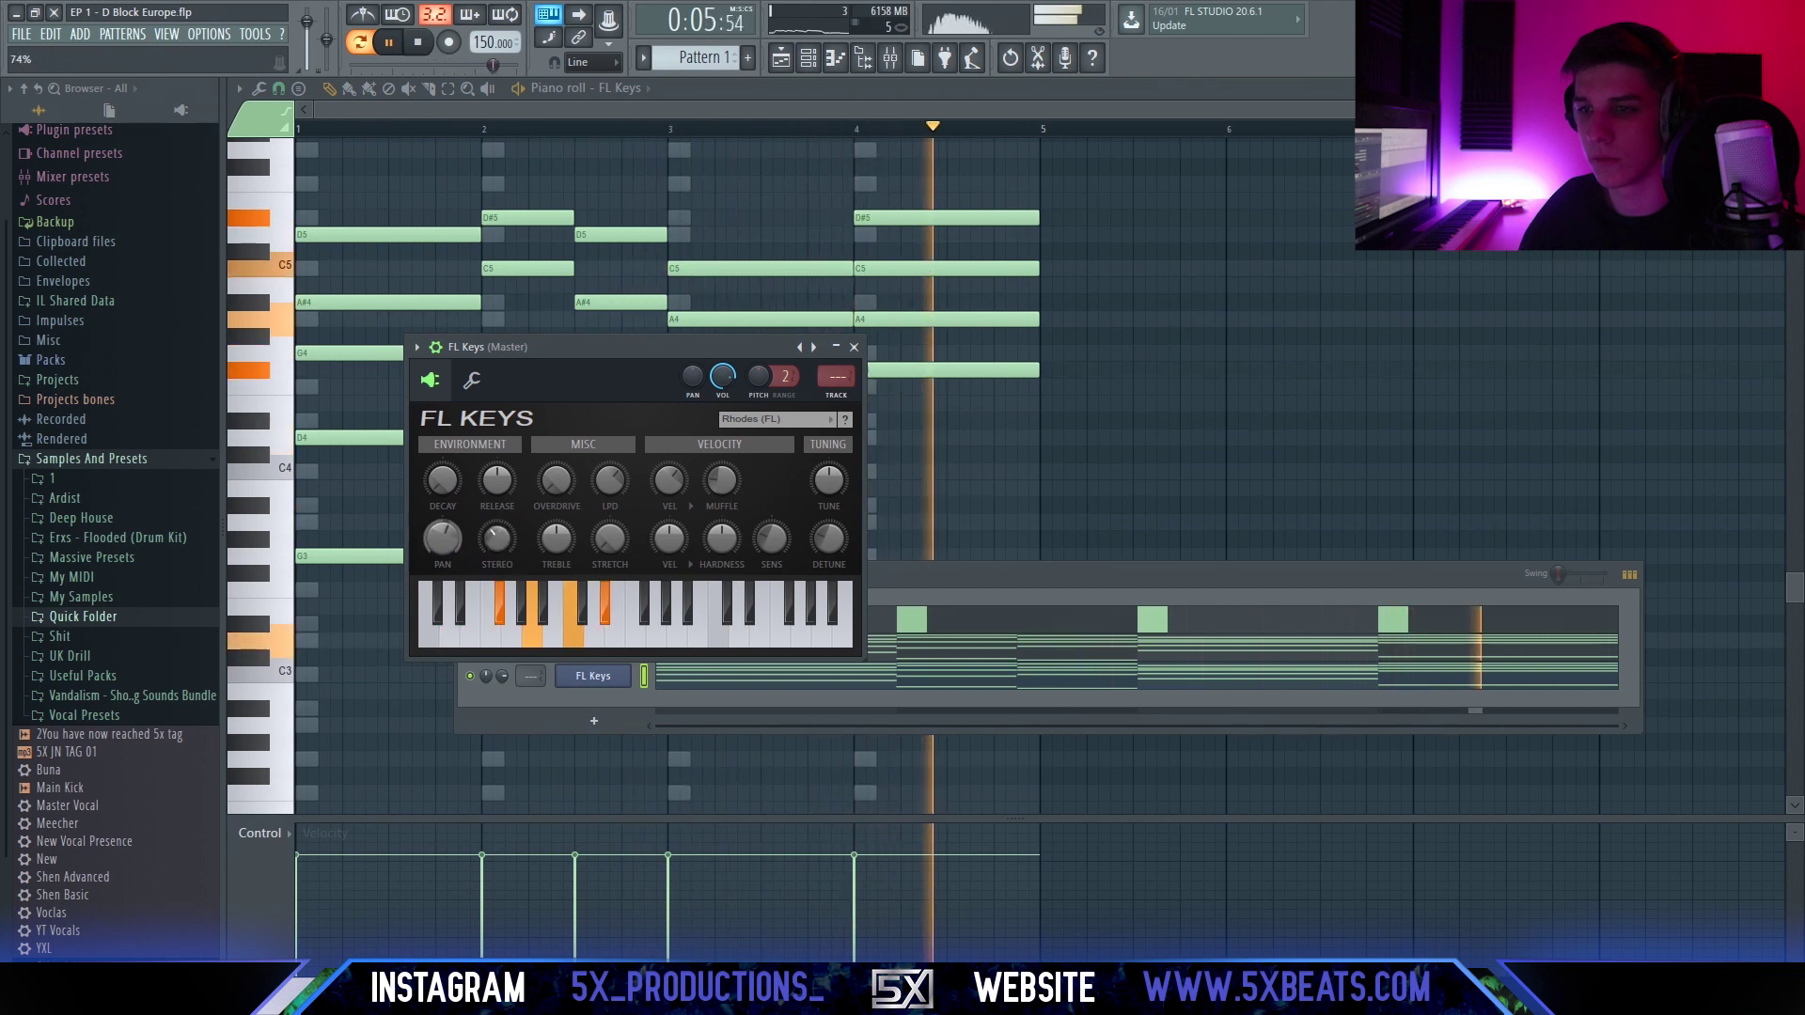
pyautogui.click(854, 347)
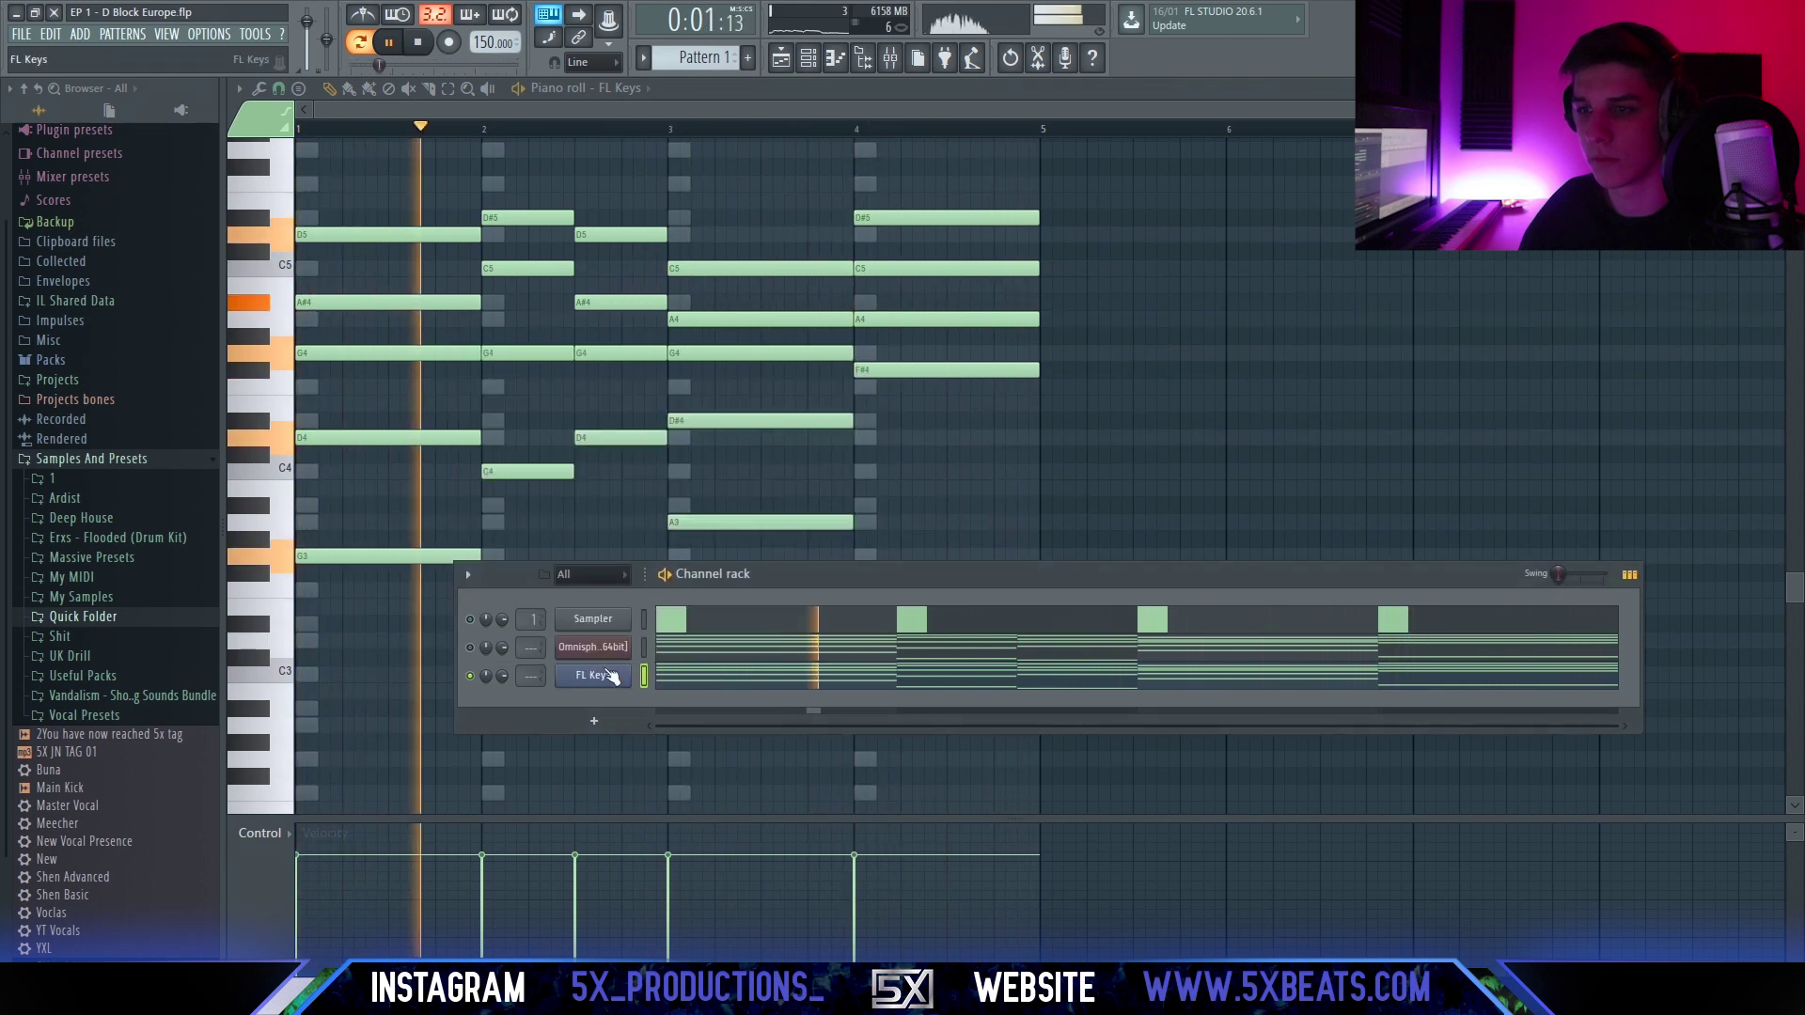
# Transpose all the FL Keys chord notes up one octave in the piano roll.
pyautogui.click(715, 675)
pyautogui.hotkey('ctrl', 'Up')
pyautogui.scroll(3, 846, 491)
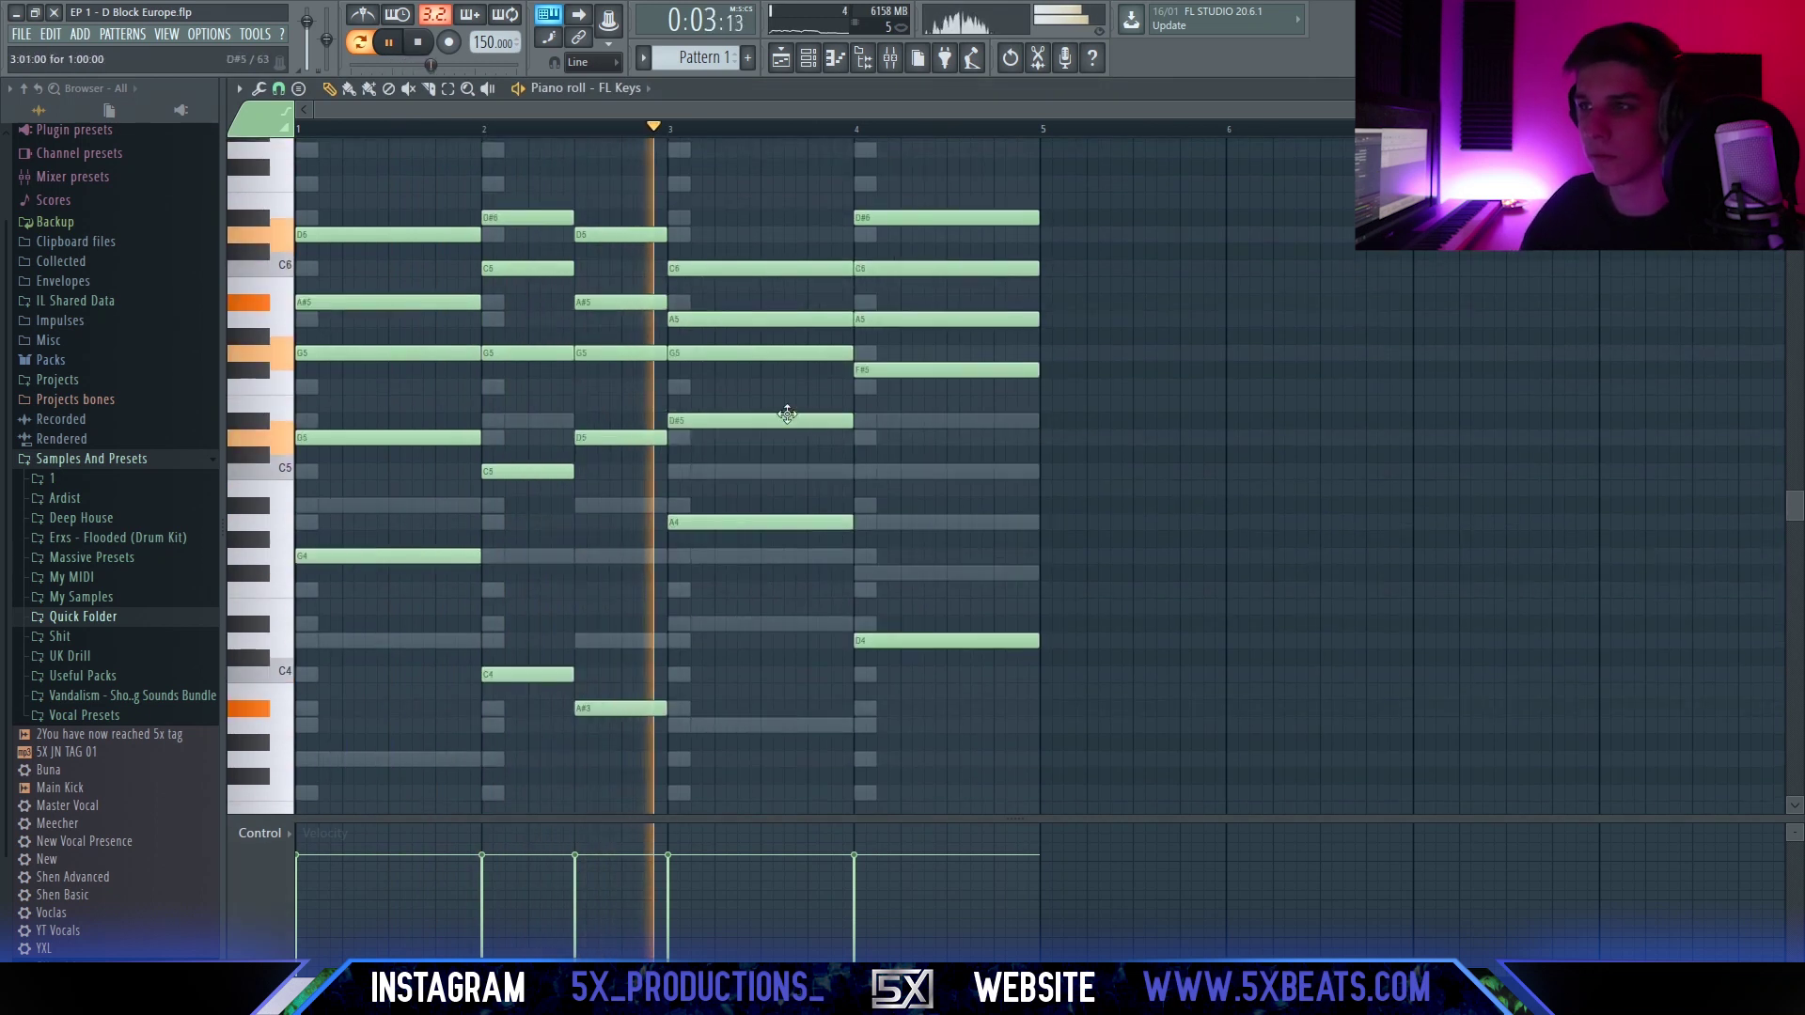
pyautogui.press('space')
# Strum the FL Keys chords with a small start-time offset, keeping Preserve end enabled, and audition the result.
pyautogui.moveTo(751, 361); pyautogui.dragTo(752, 344)
pyautogui.scroll(-2, 751, 344)
pyautogui.hotkey('alt', 's')
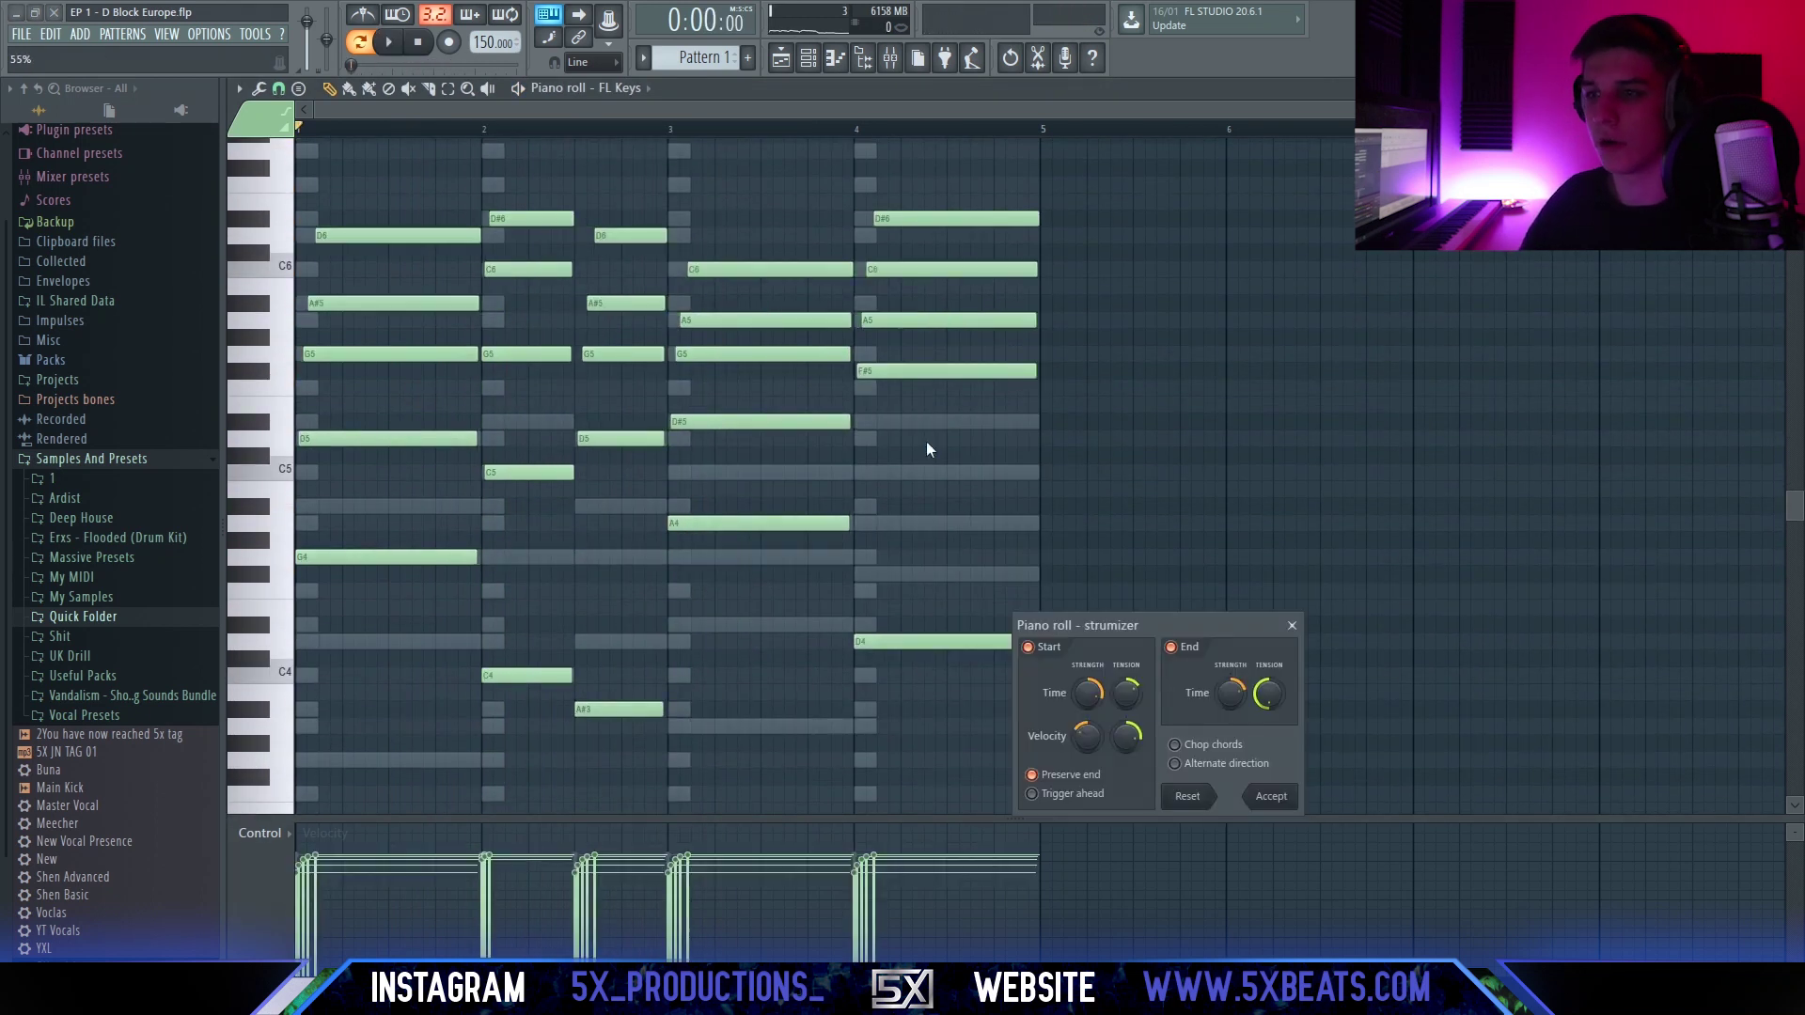
pyautogui.moveTo(1102, 651); pyautogui.dragTo(846, 482)
pyautogui.press('space')
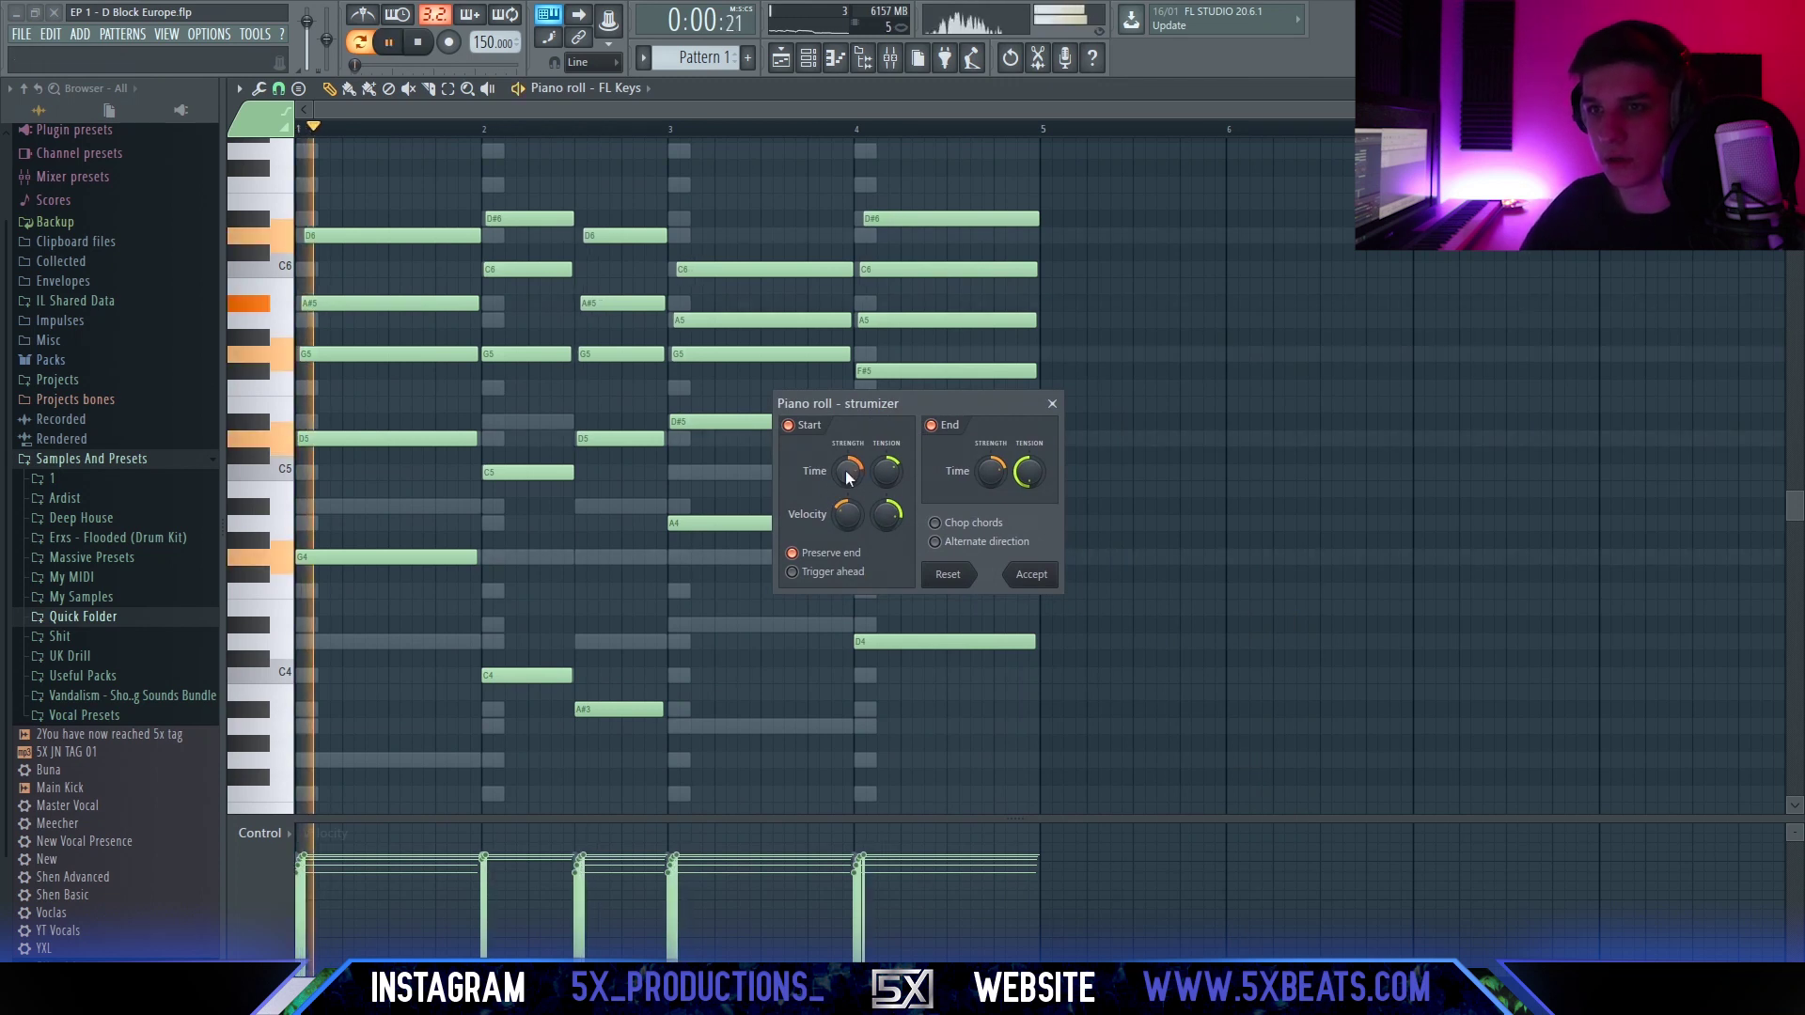
pyautogui.click(1031, 577)
pyautogui.press('space')
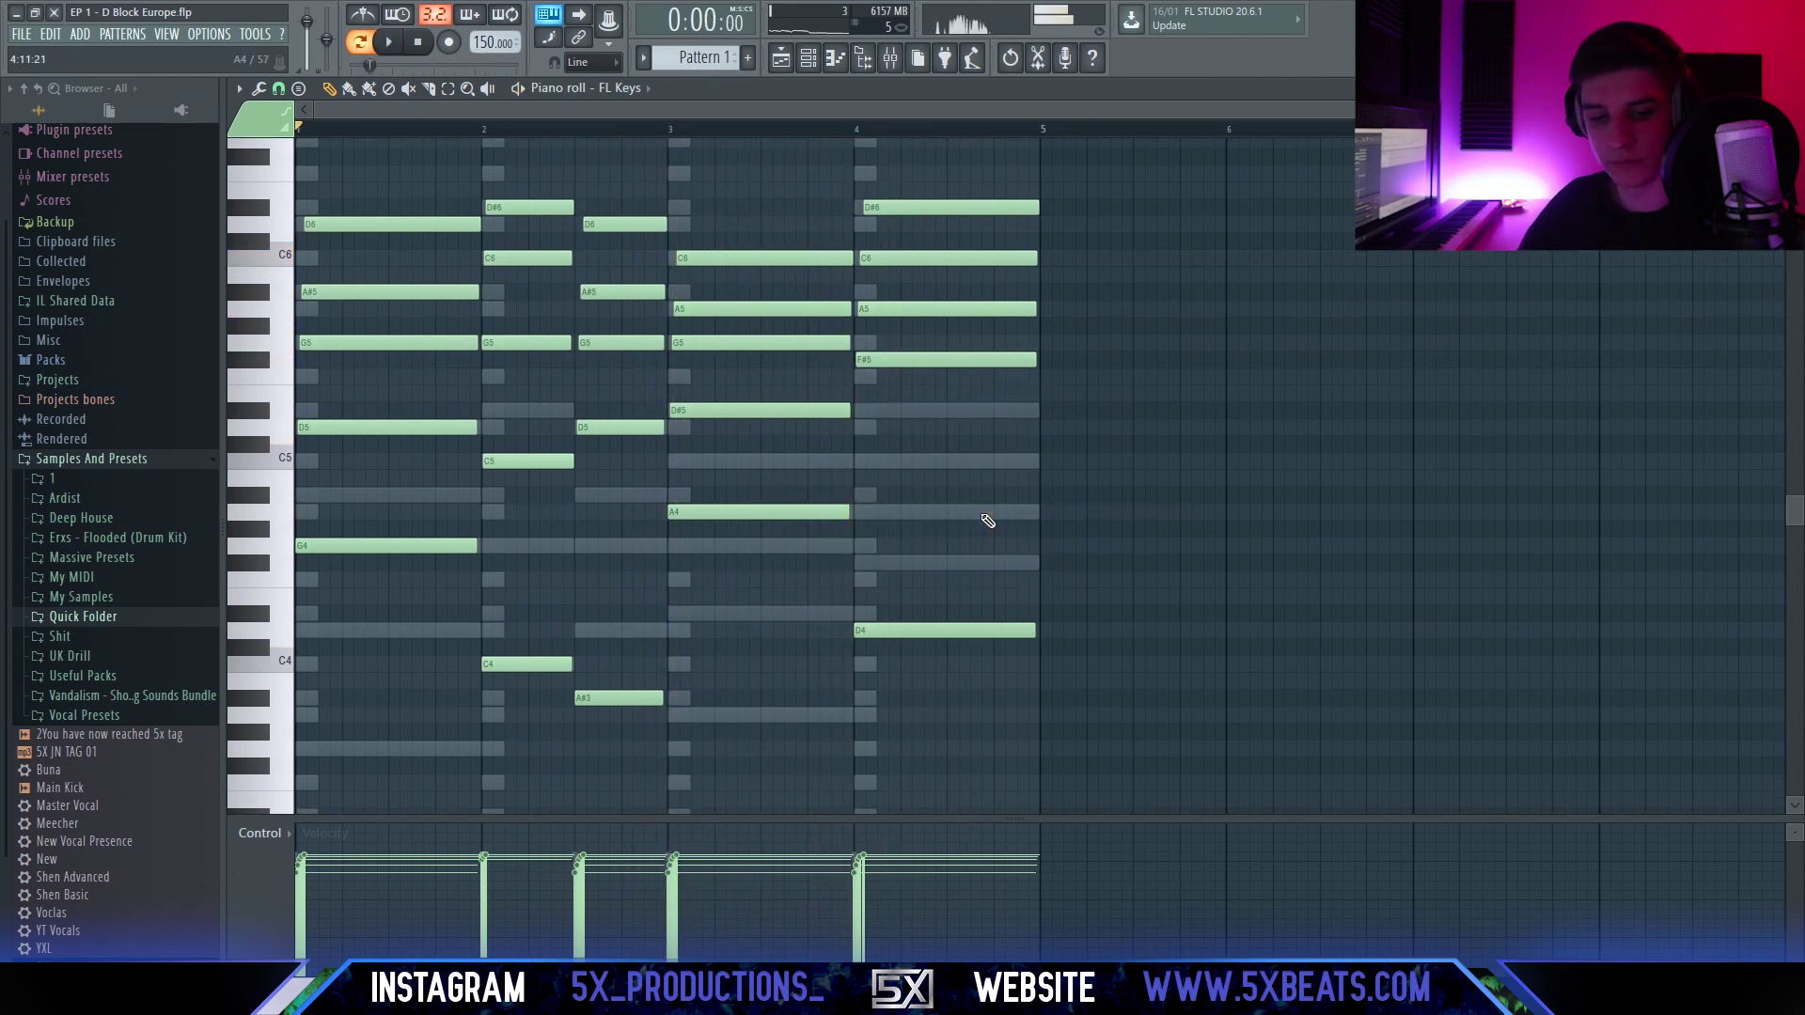
# Randomize the FL Keys note velocities by about 22% and lower all the velocities slightly.
pyautogui.hotkey('alt', 'r')
pyautogui.moveTo(990, 531)
pyautogui.mouseDown()
pyautogui.moveTo(991, 574)
pyautogui.moveTo(1023, 522)
pyautogui.mouseUp()
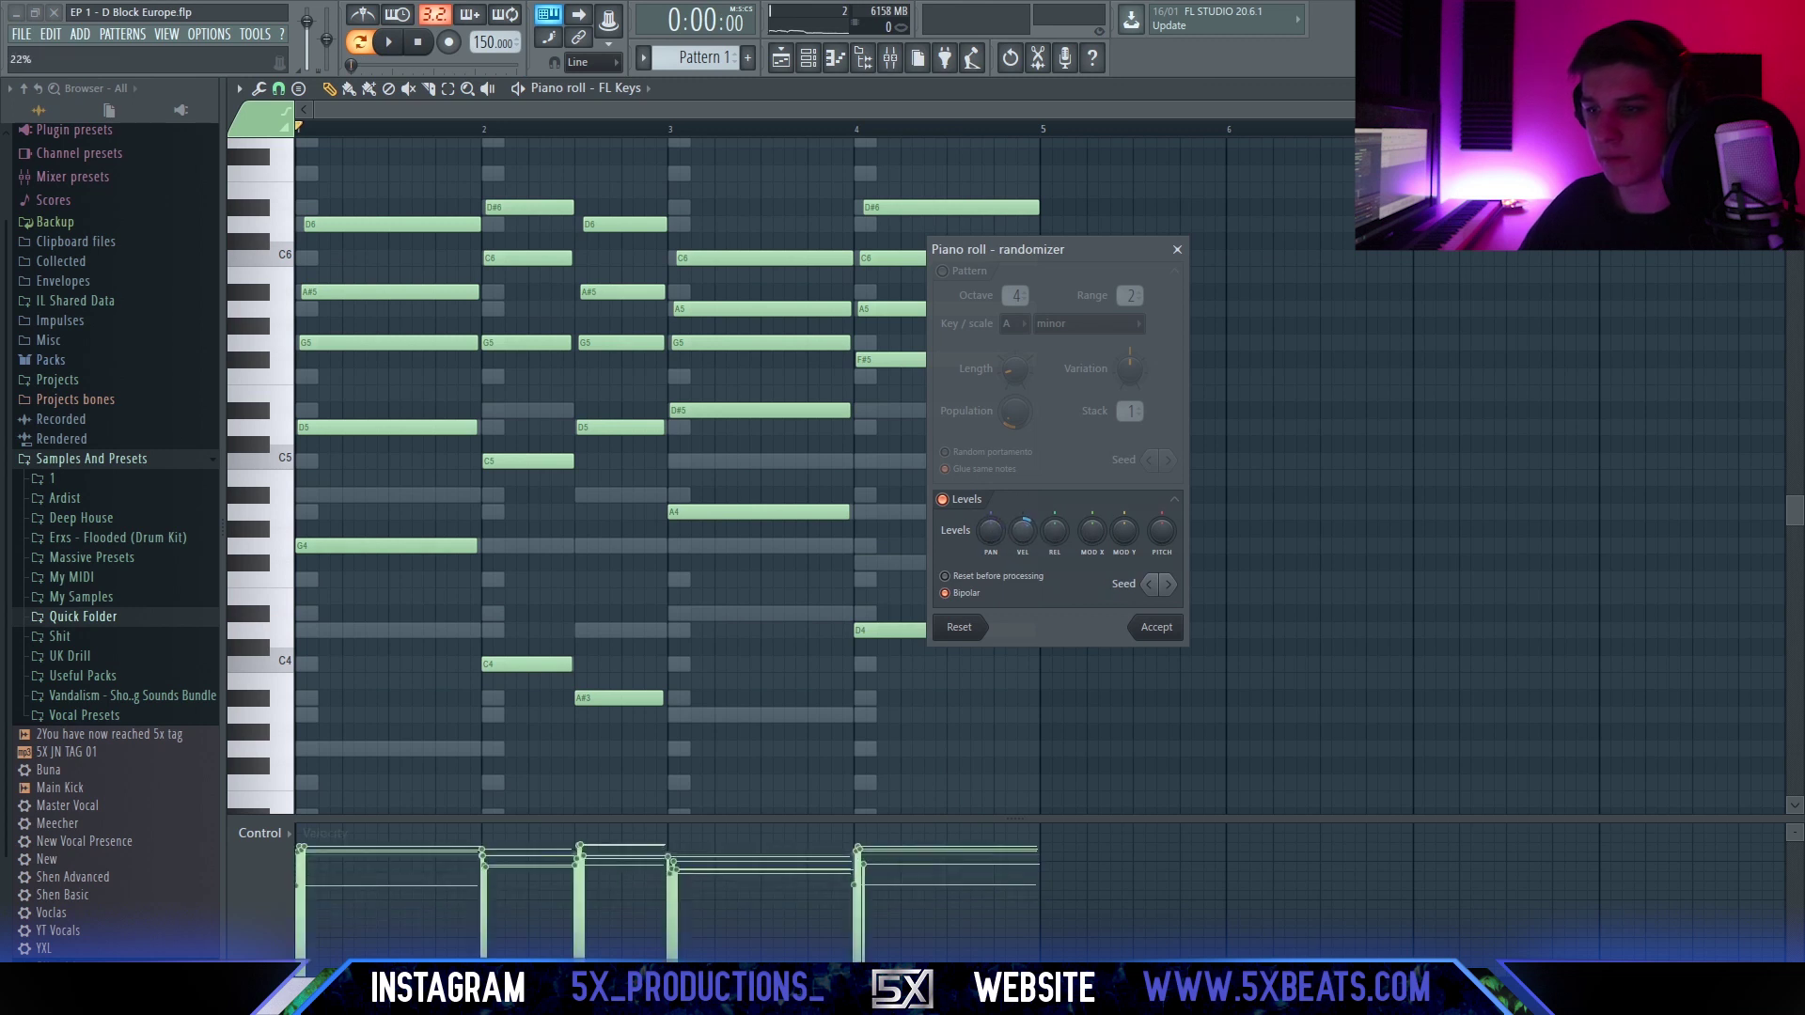
pyautogui.click(1156, 627)
pyautogui.hotkey('ctrl', 'a')
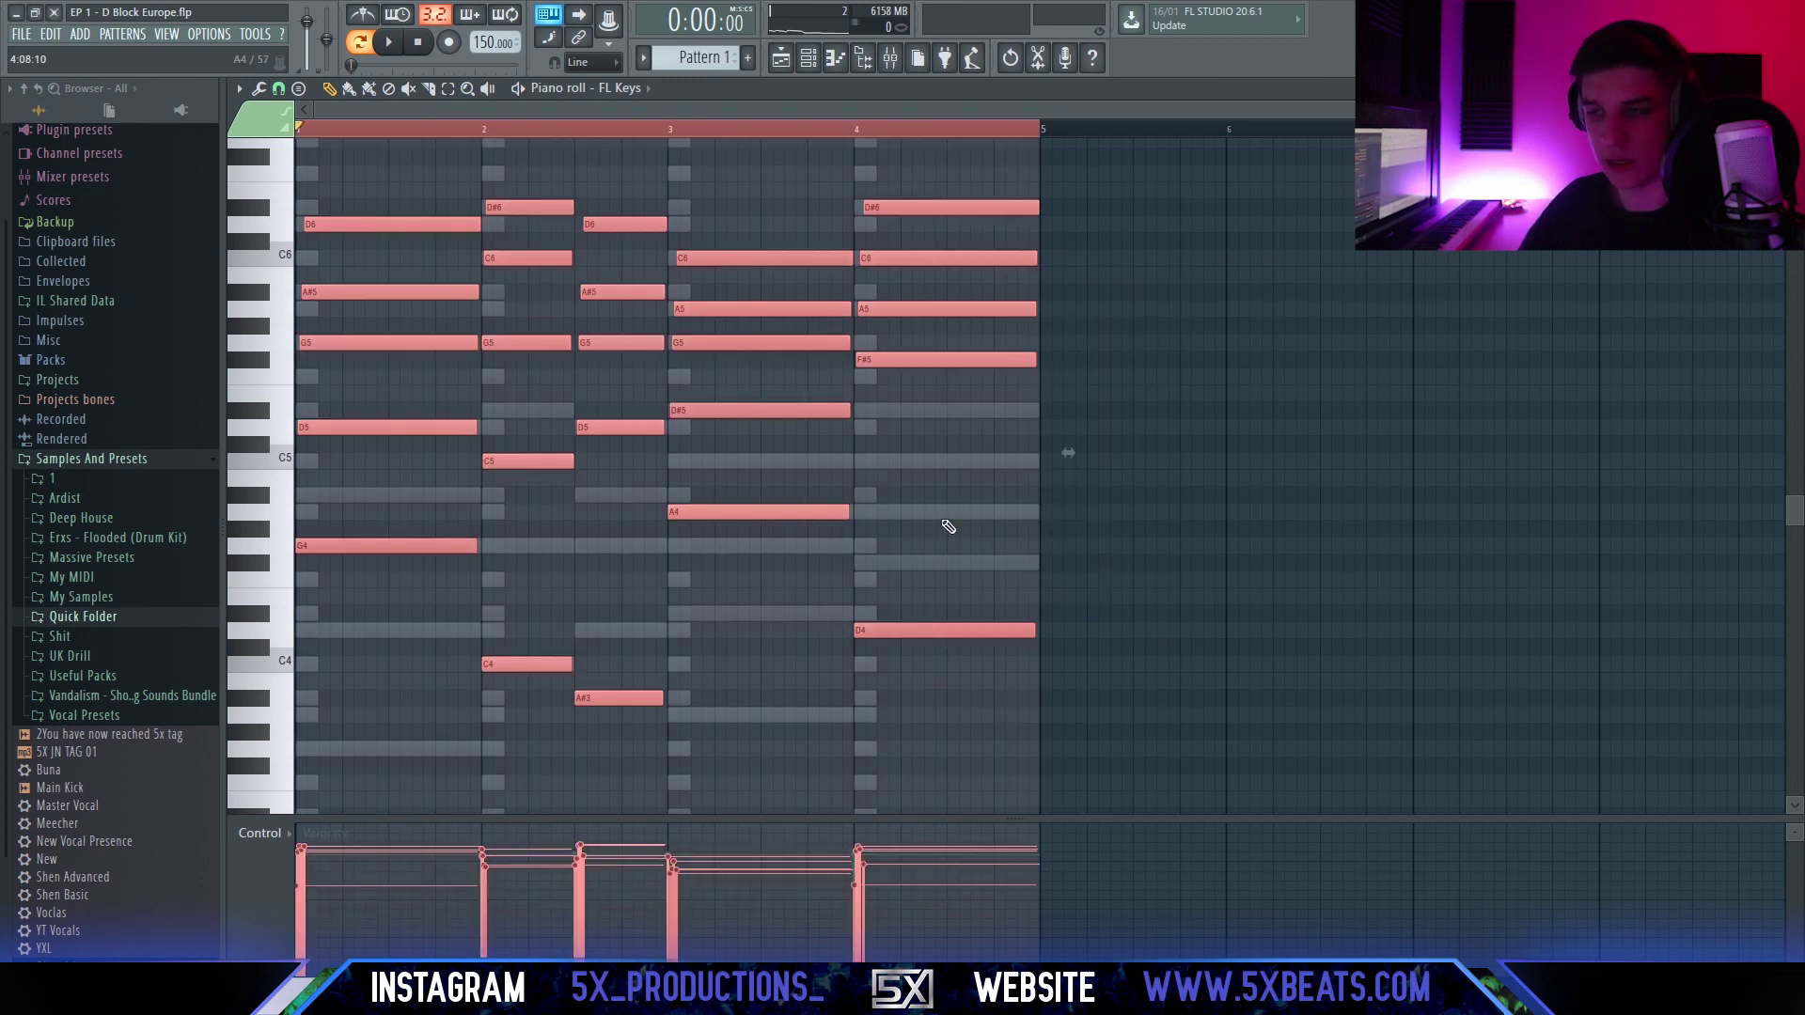
pyautogui.keyDown('alt'); pyautogui.scroll(-2, 936, 534); pyautogui.keyUp('alt')
pyautogui.keyDown('ctrl'); pyautogui.click(798, 133); pyautogui.keyUp('ctrl')
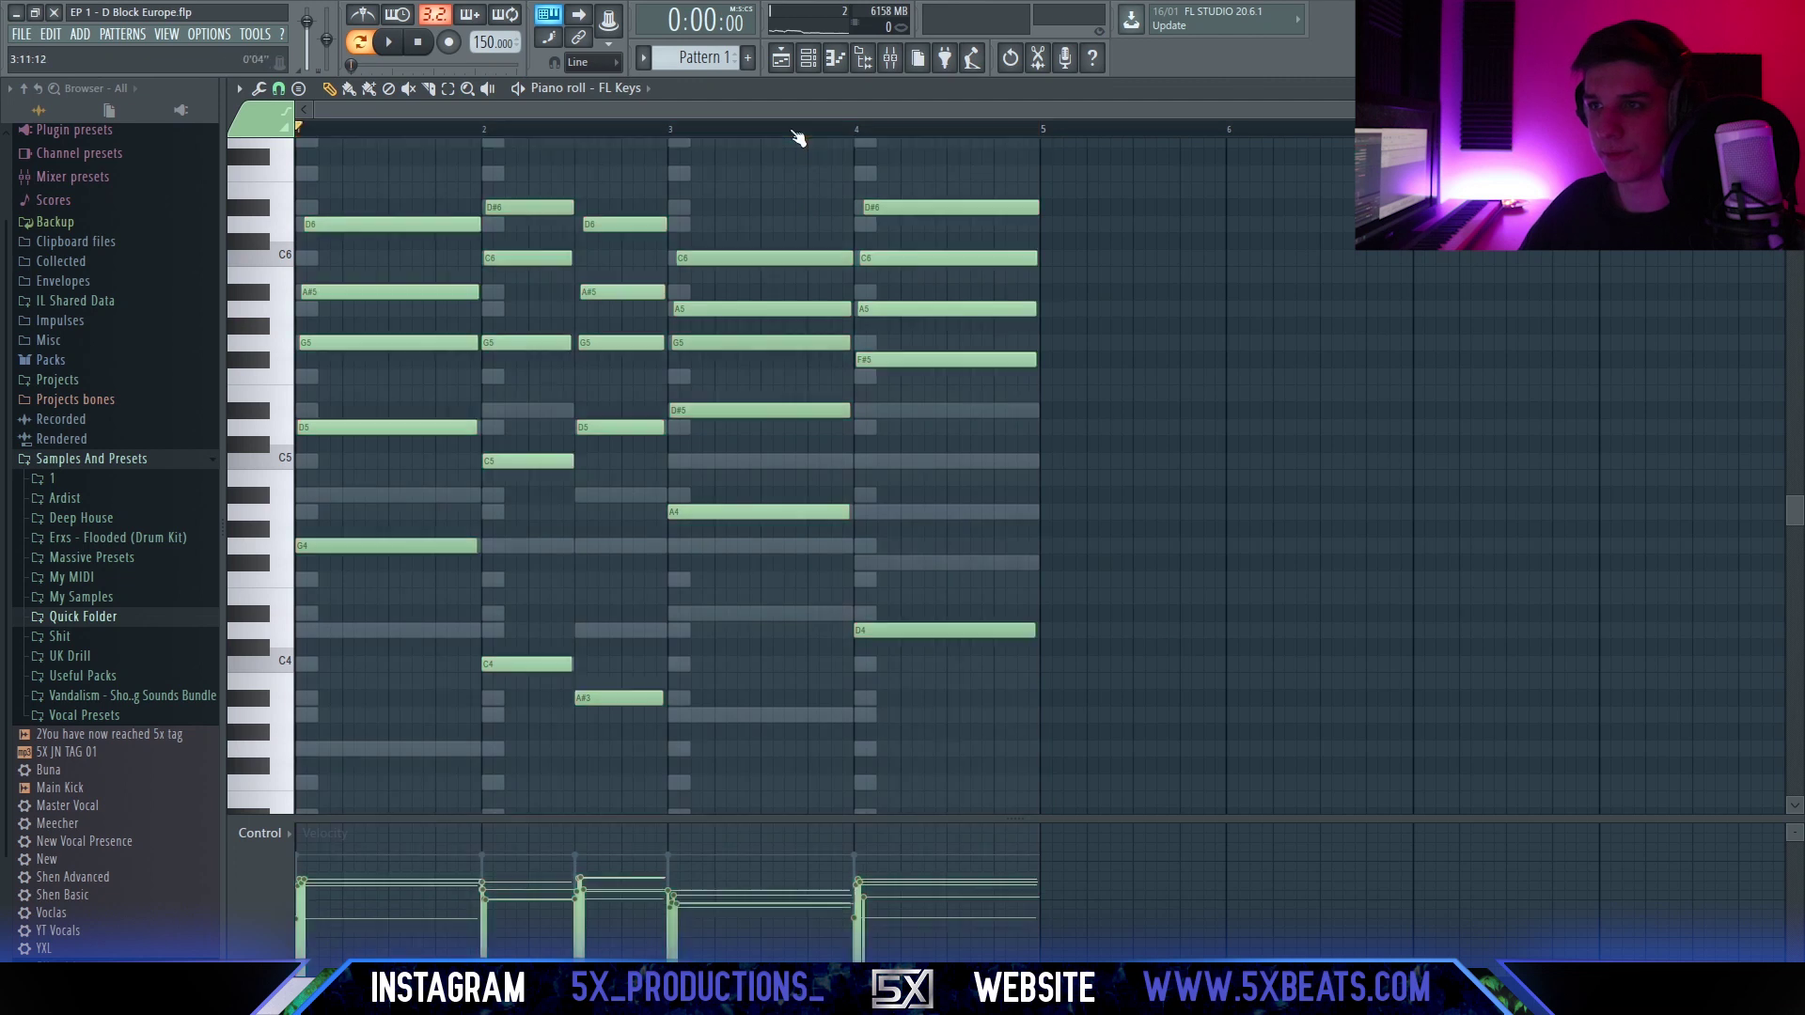
# Play back the strummed FL Keys chords to check their new velocities.
pyautogui.press('space')
pyautogui.scroll(1, 649, 249)
pyautogui.press('F6')
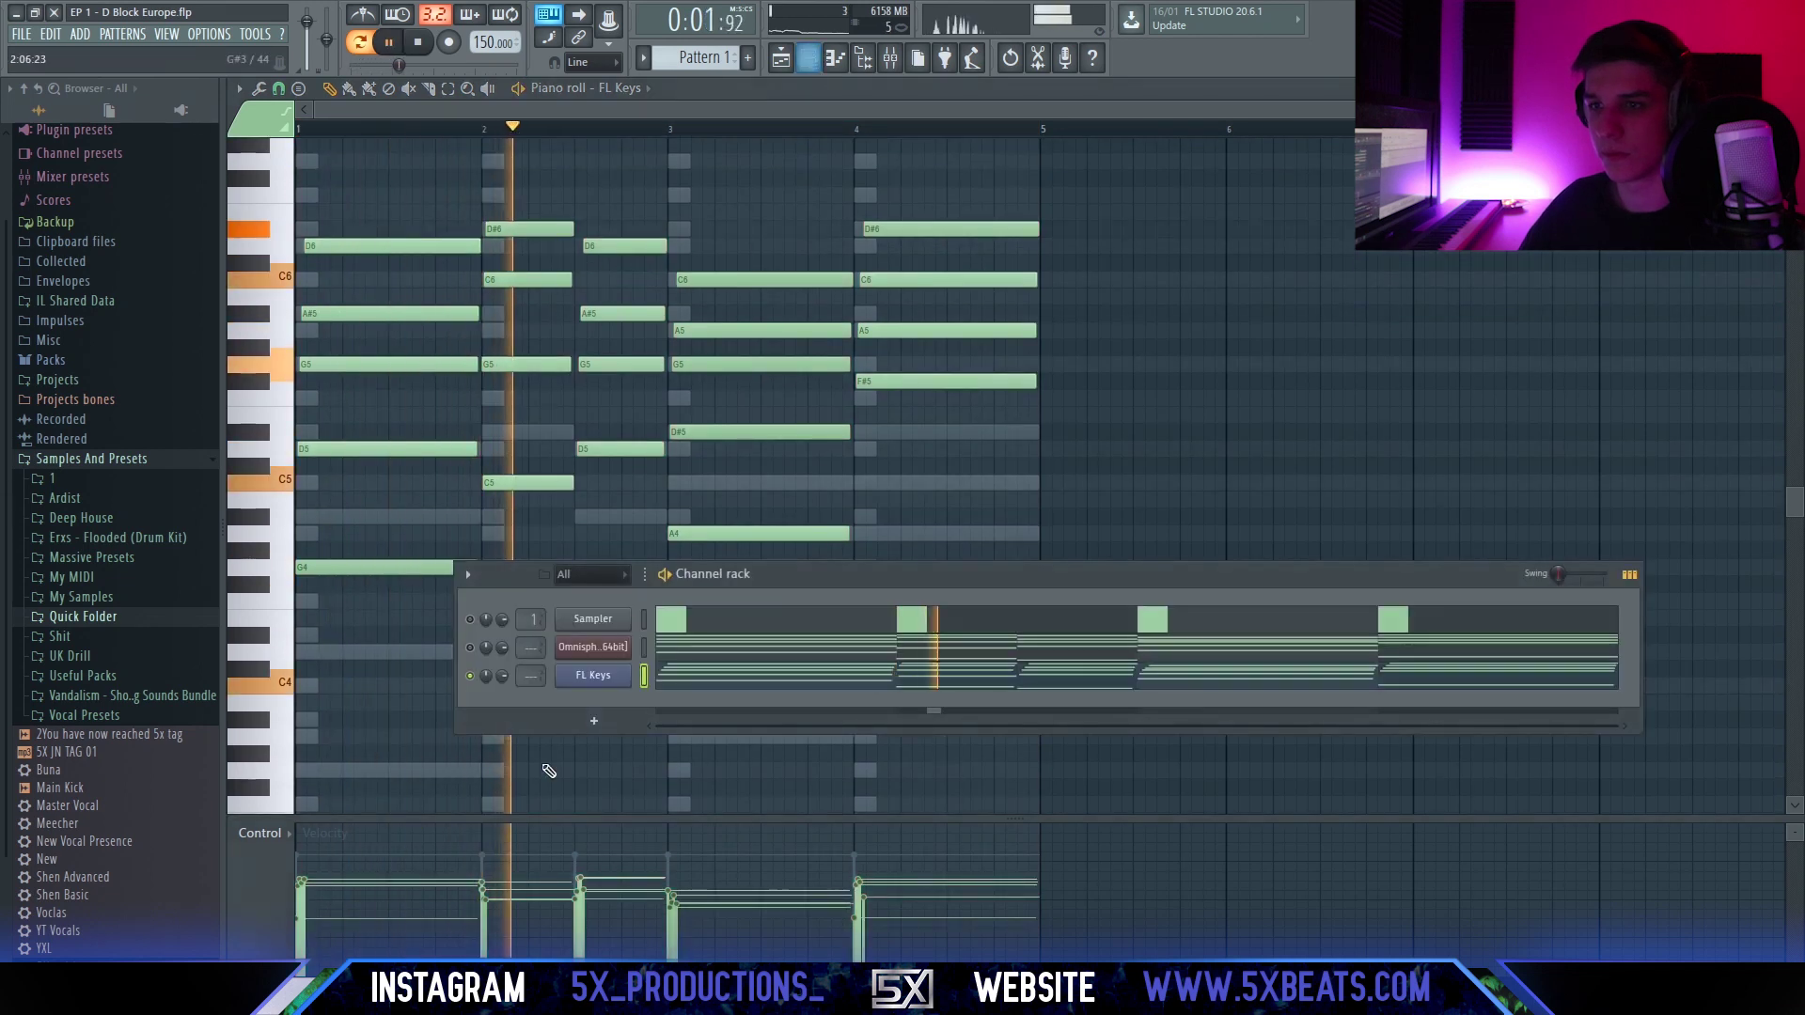
pyautogui.click(482, 133)
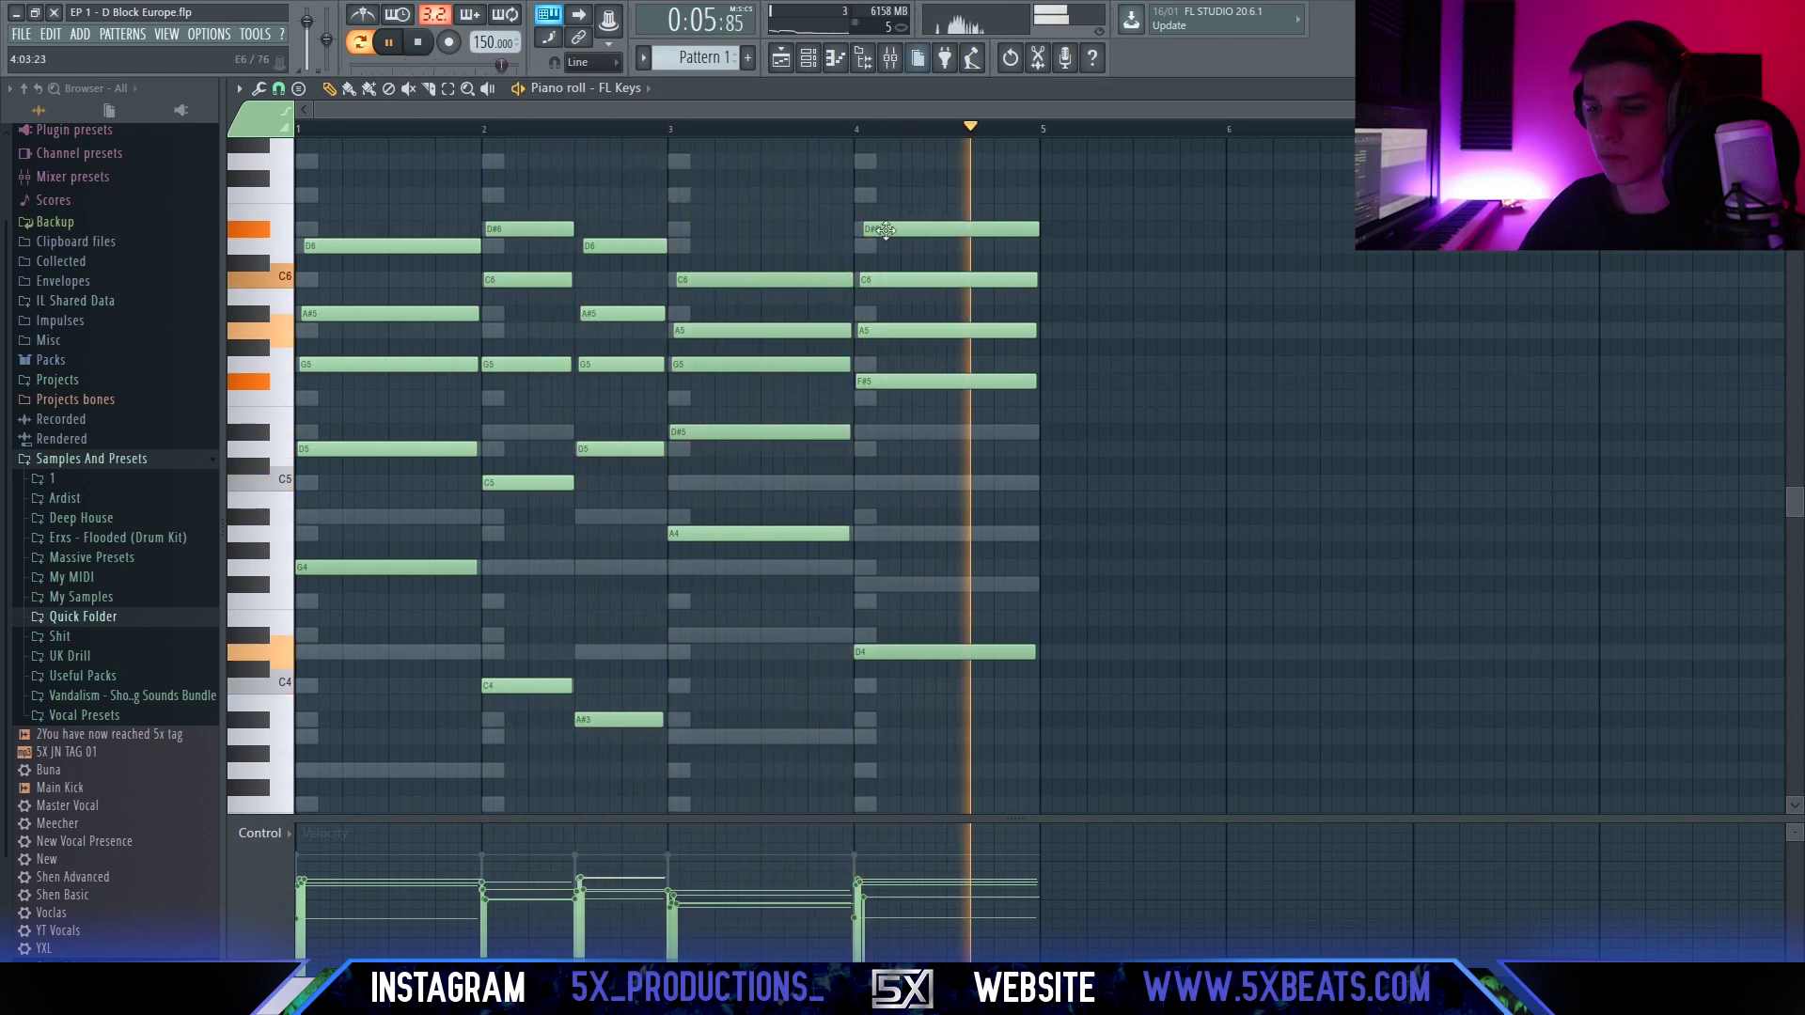
# Even out the velocities of individual FL Keys notes, mainly G5, A5 and C6 in the bar 3 chord.
pyautogui.keyDown('ctrl'); pyautogui.click(557, 686); pyautogui.keyUp('ctrl')
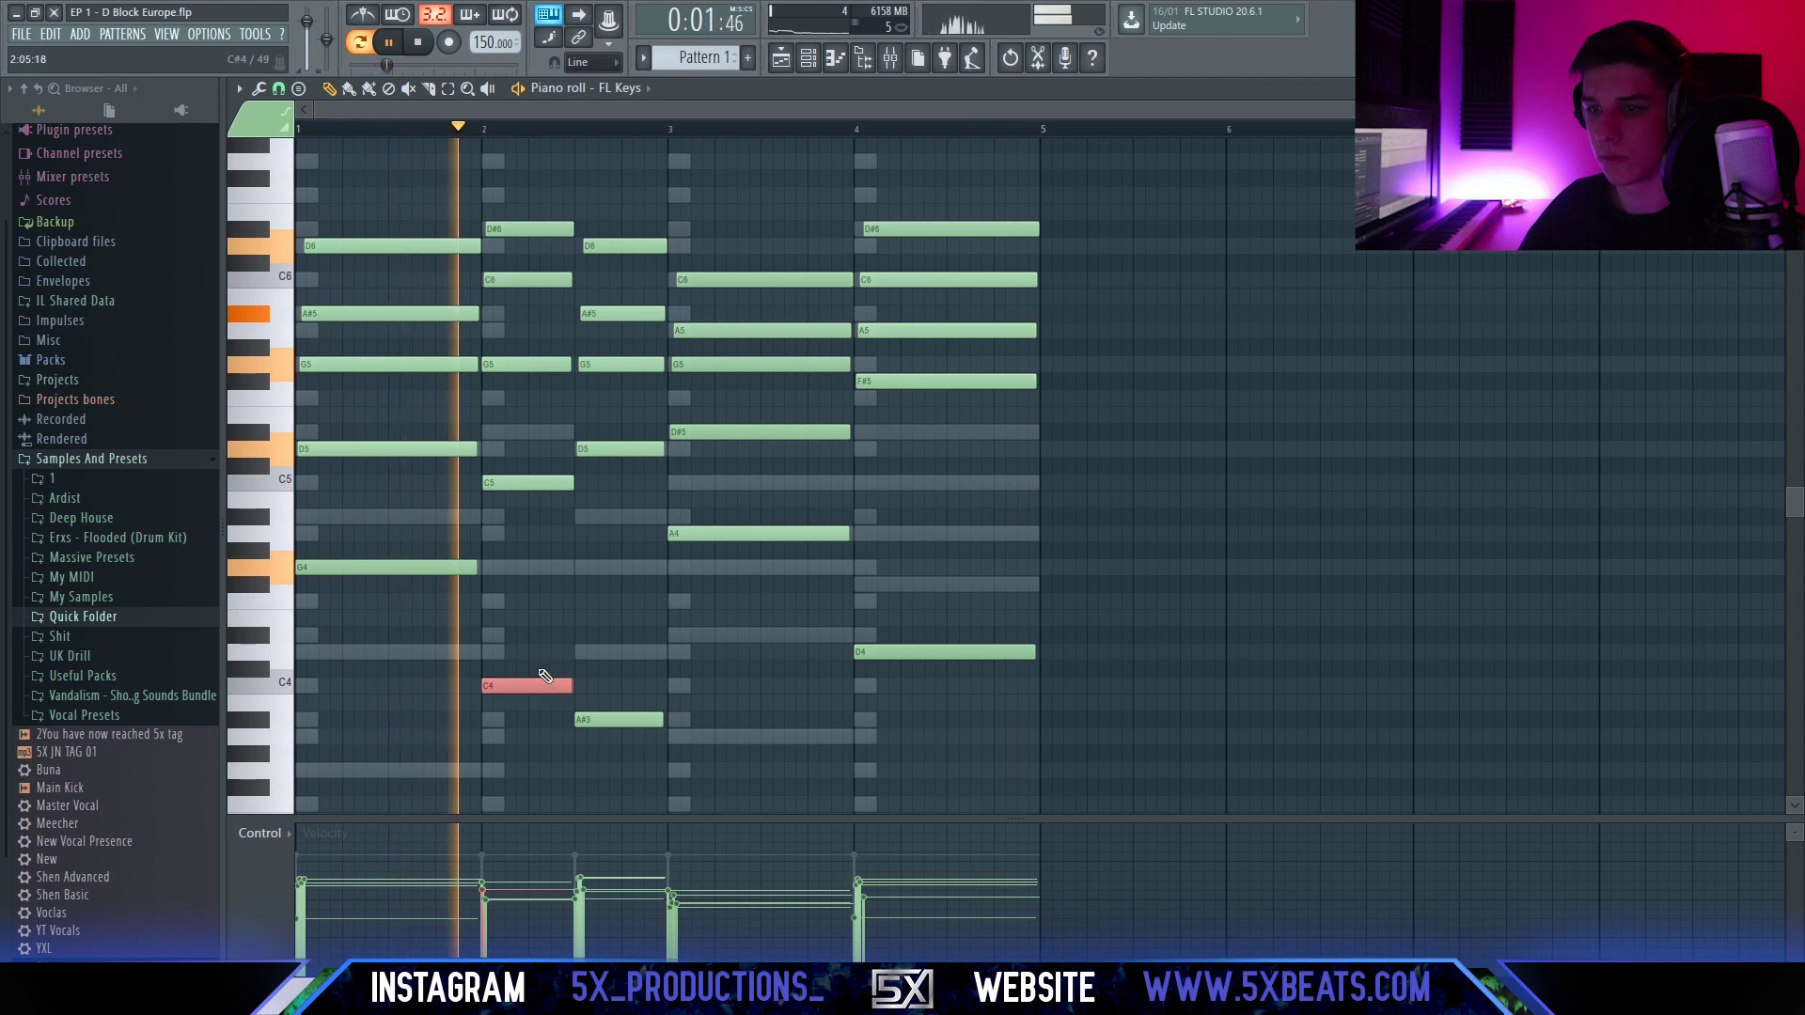
pyautogui.moveTo(633, 683); pyautogui.dragTo(645, 766)
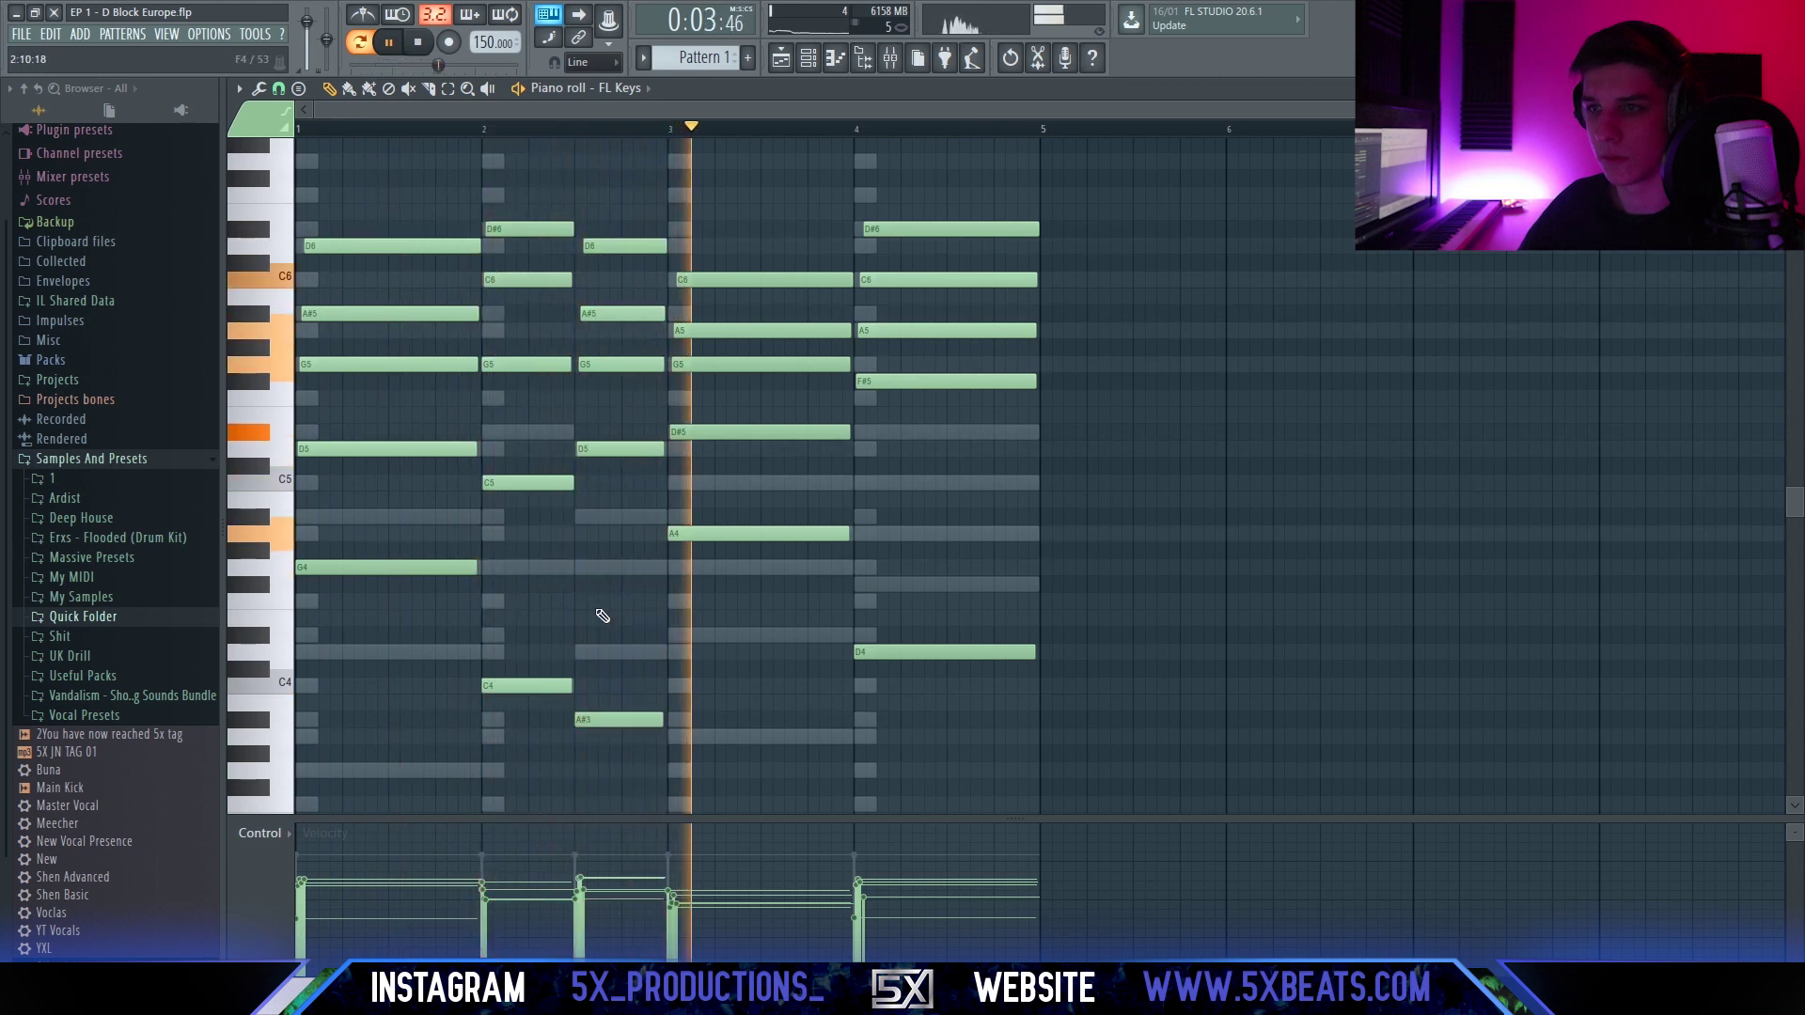
pyautogui.click(756, 533)
pyautogui.click(750, 363)
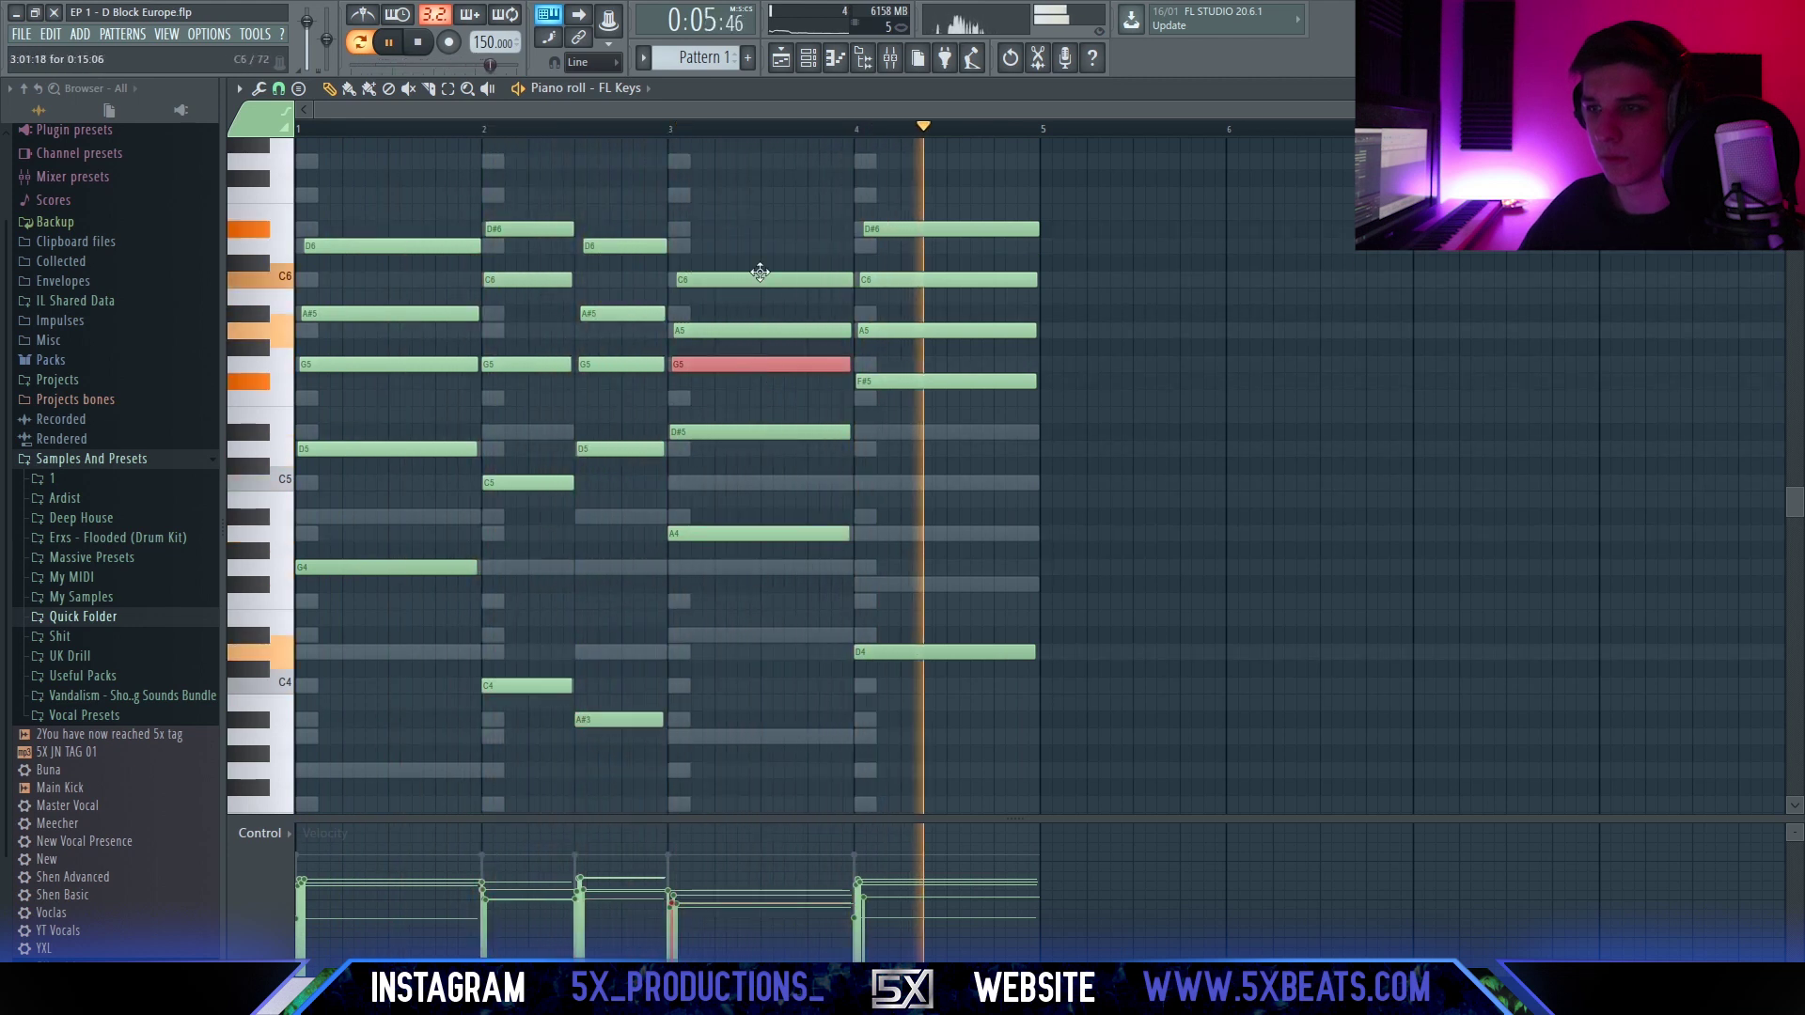
pyautogui.click(752, 279)
pyautogui.click(749, 330)
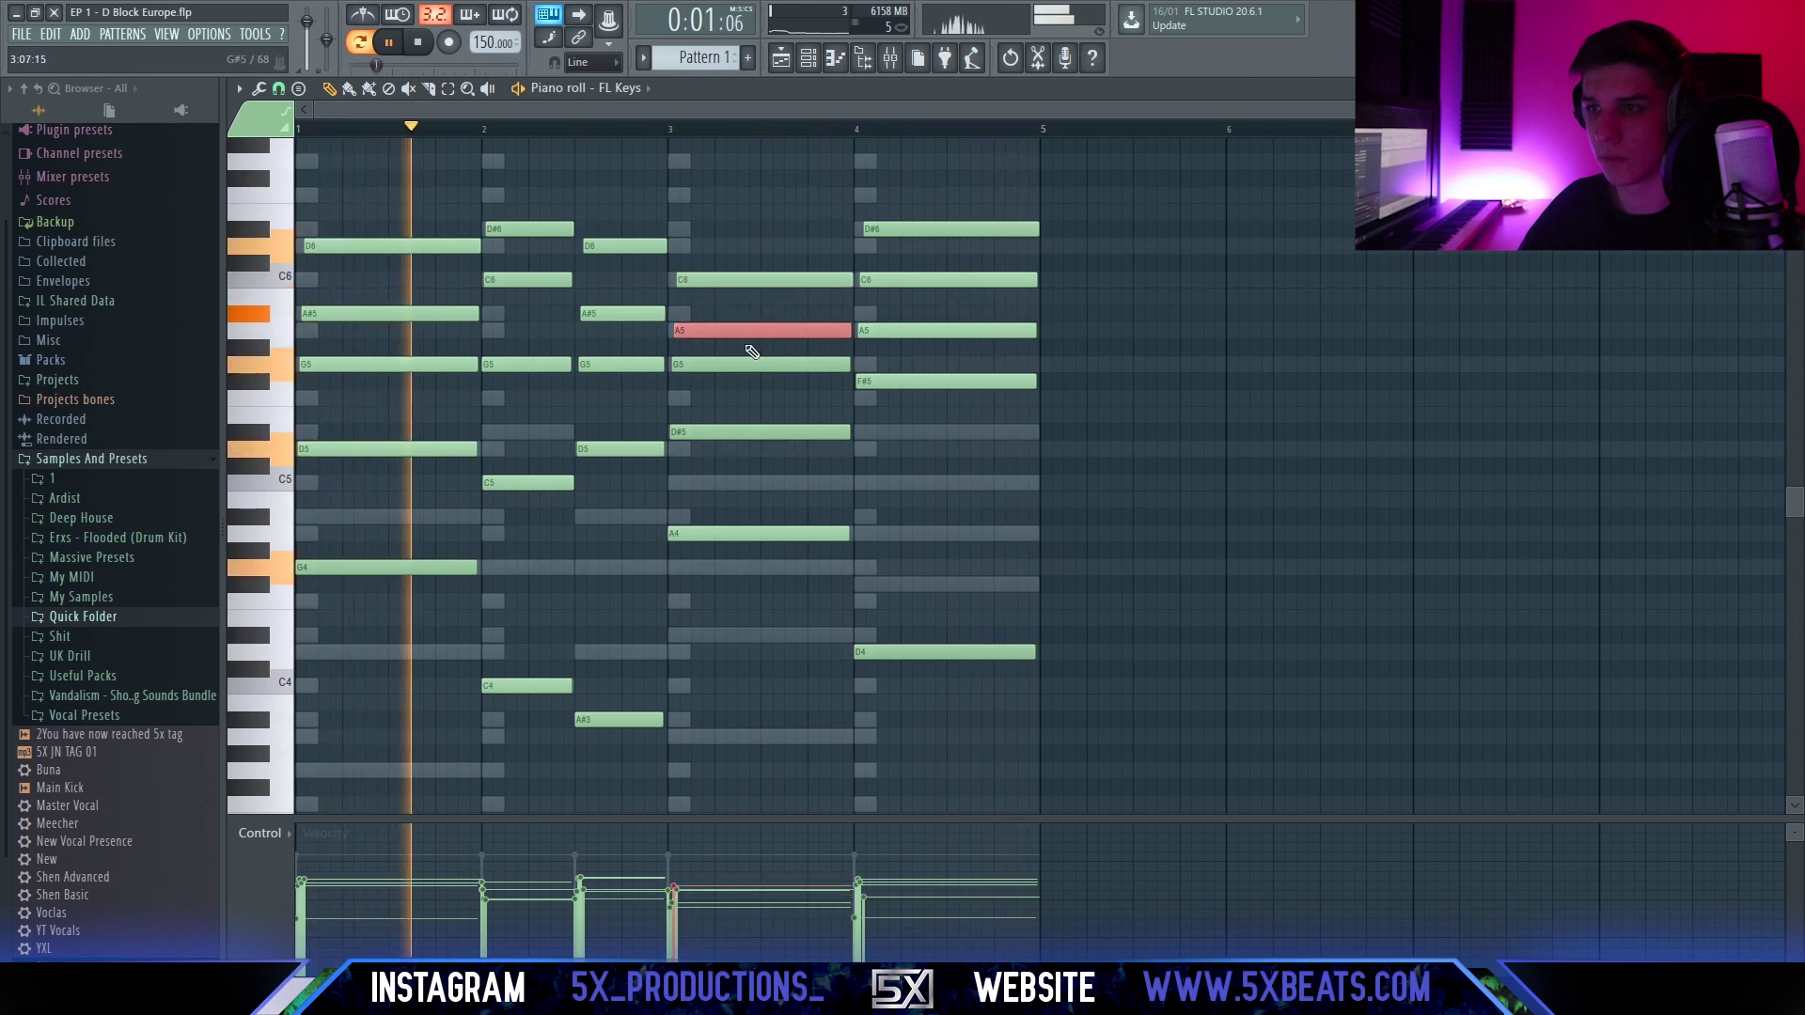
pyautogui.click(754, 364)
# Raise all the FL Keys velocities slightly and bring up the G4 bass note in bar 1.
pyautogui.hotkey('ctrl', 'a')
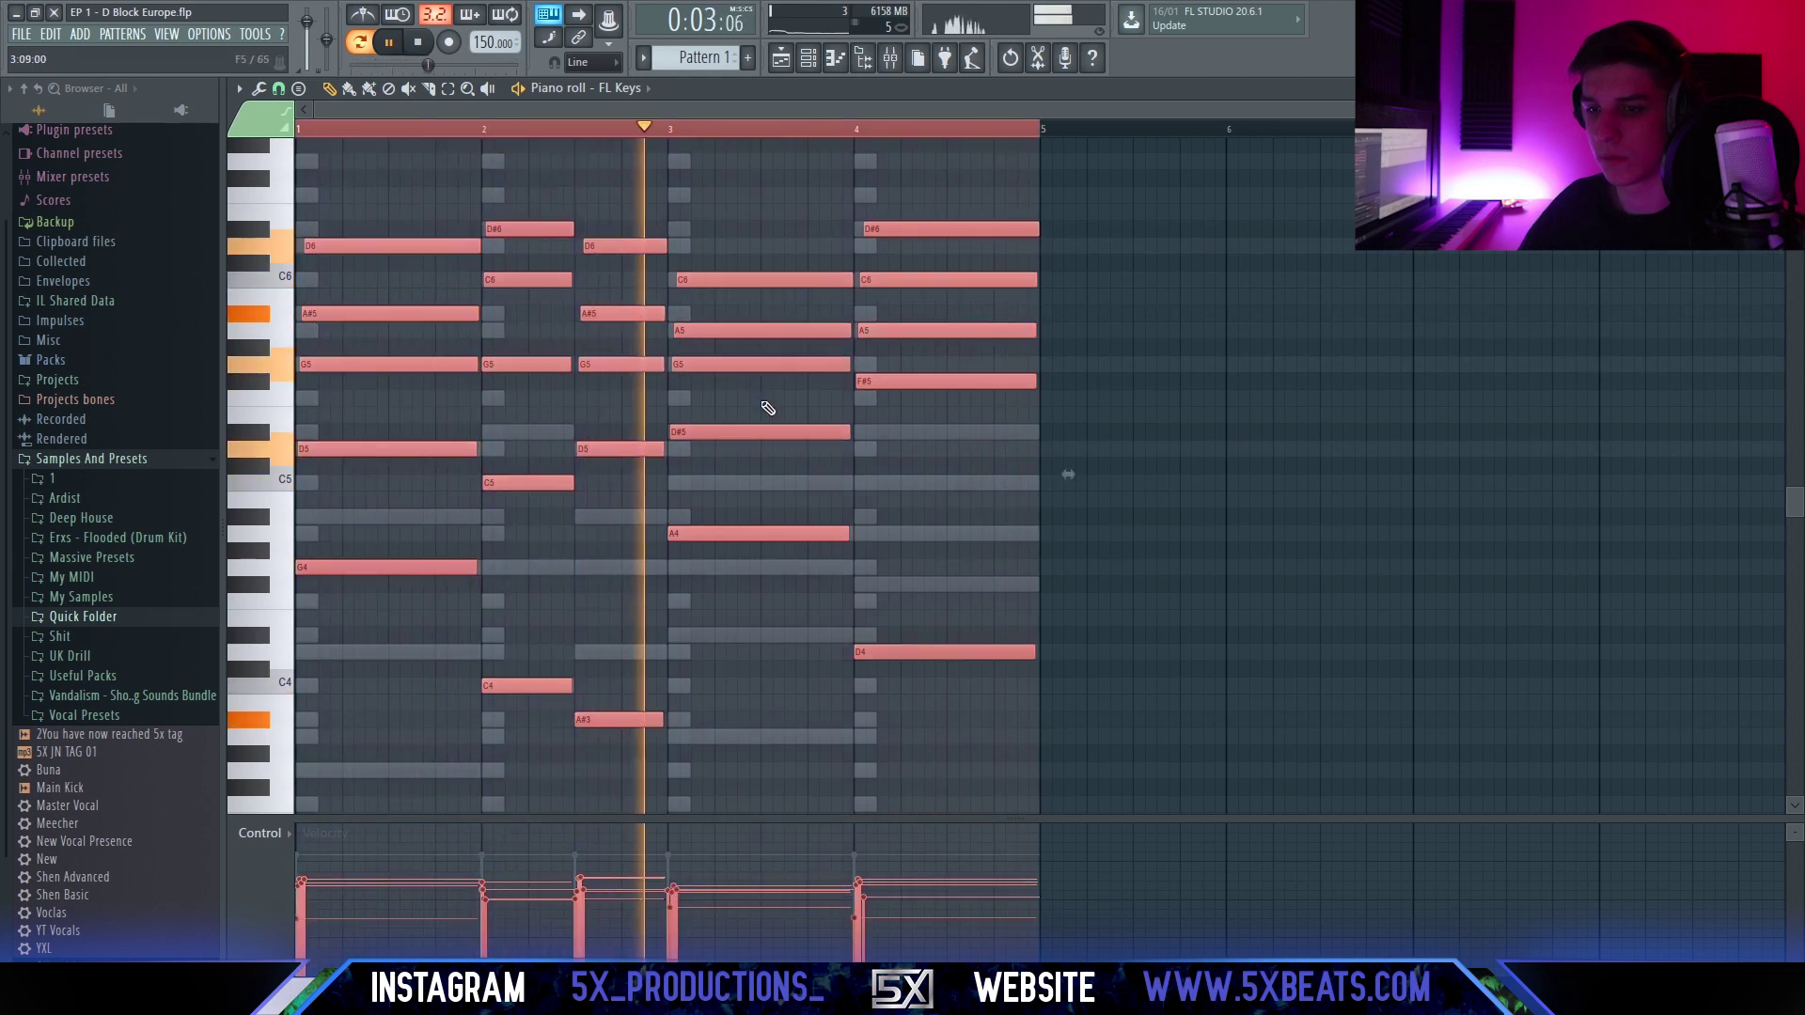
pyautogui.scroll(1, 766, 407)
pyautogui.moveTo(423, 525); pyautogui.dragTo(382, 658)
pyautogui.scroll(3, 432, 558)
pyautogui.scroll(2, 439, 555)
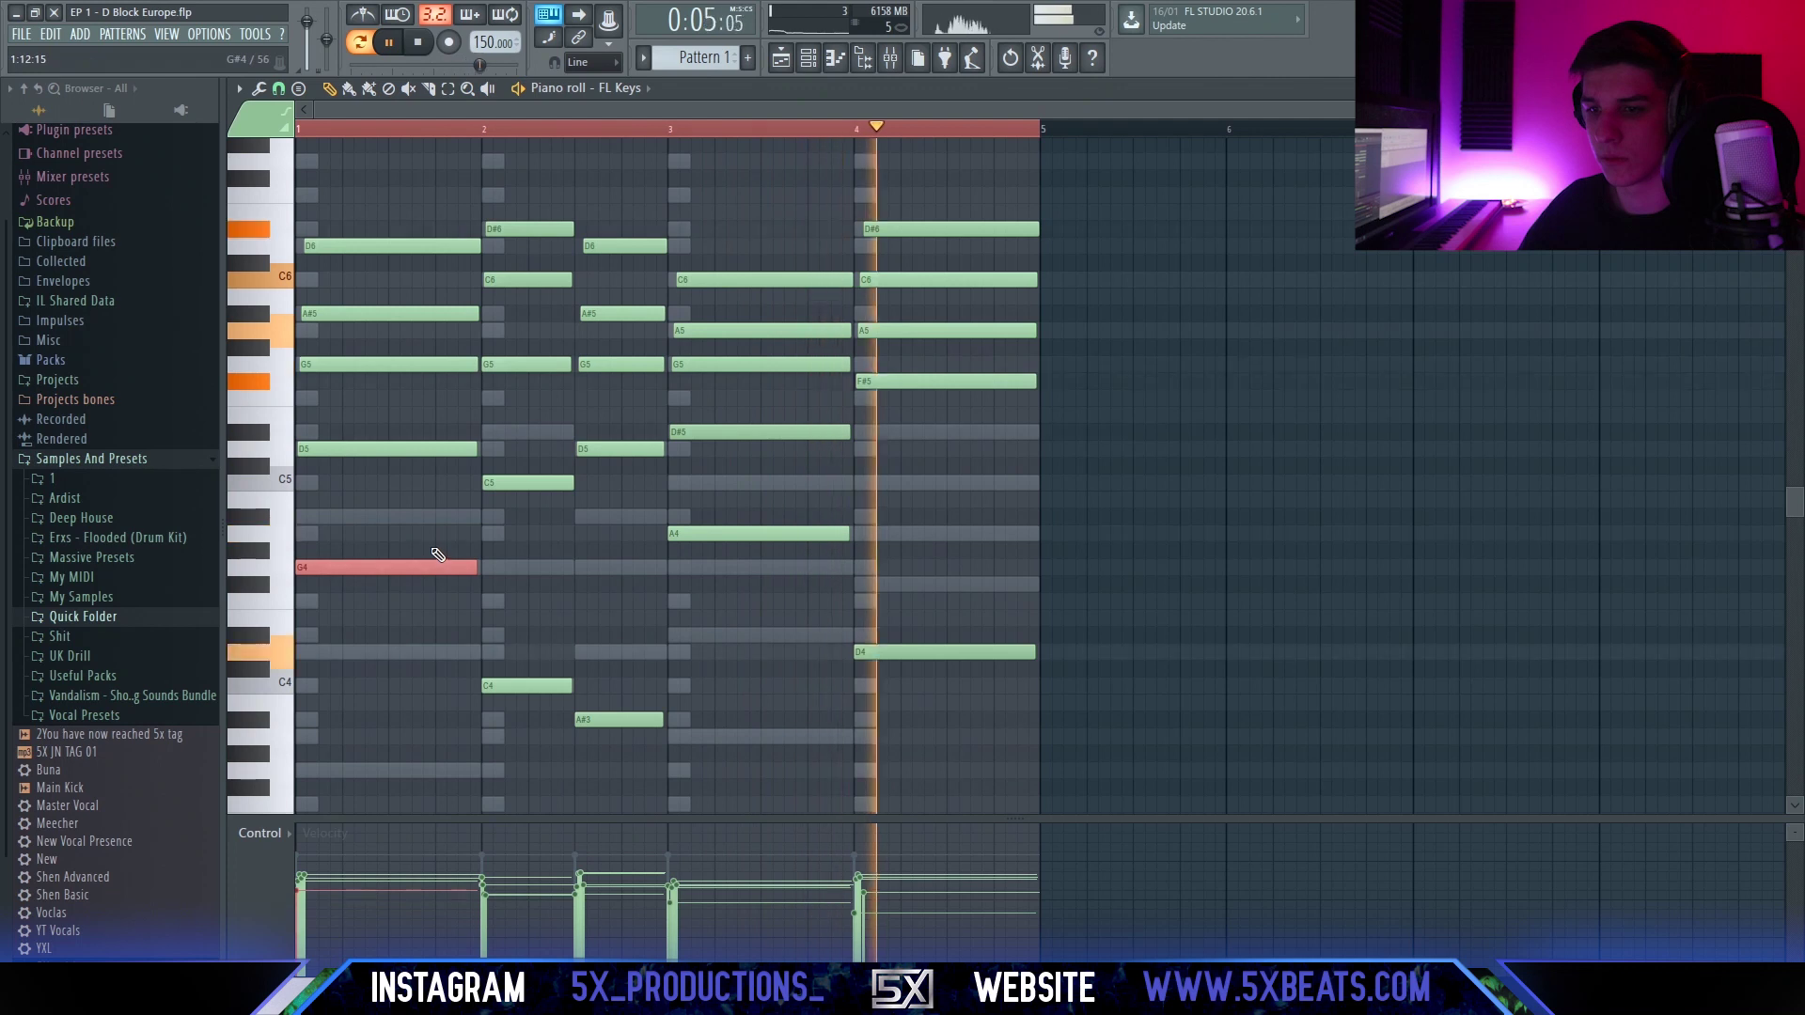
pyautogui.keyDown('ctrl'); pyautogui.click(492, 709); pyautogui.keyUp('ctrl')
# Unmute the Omnisphere channel and play it together with the FL Keys chords.
pyautogui.click(805, 62)
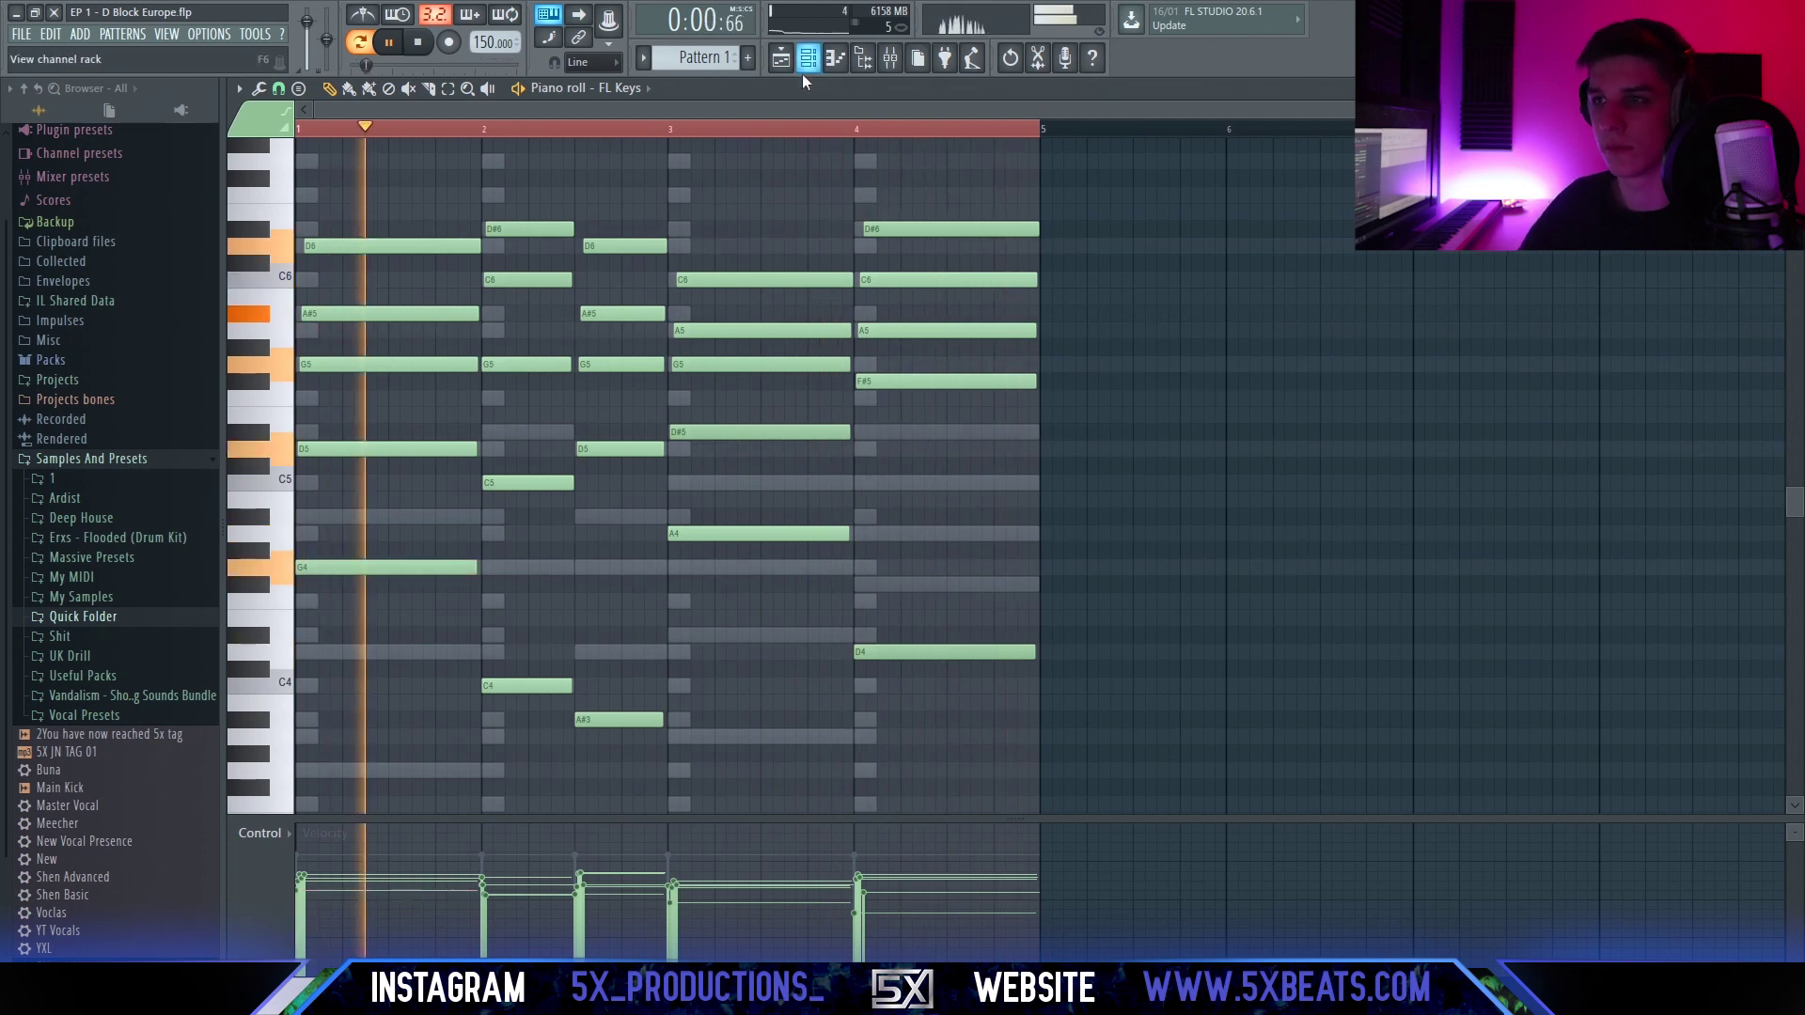
pyautogui.click(470, 650)
pyautogui.press('space')
pyautogui.press('space')
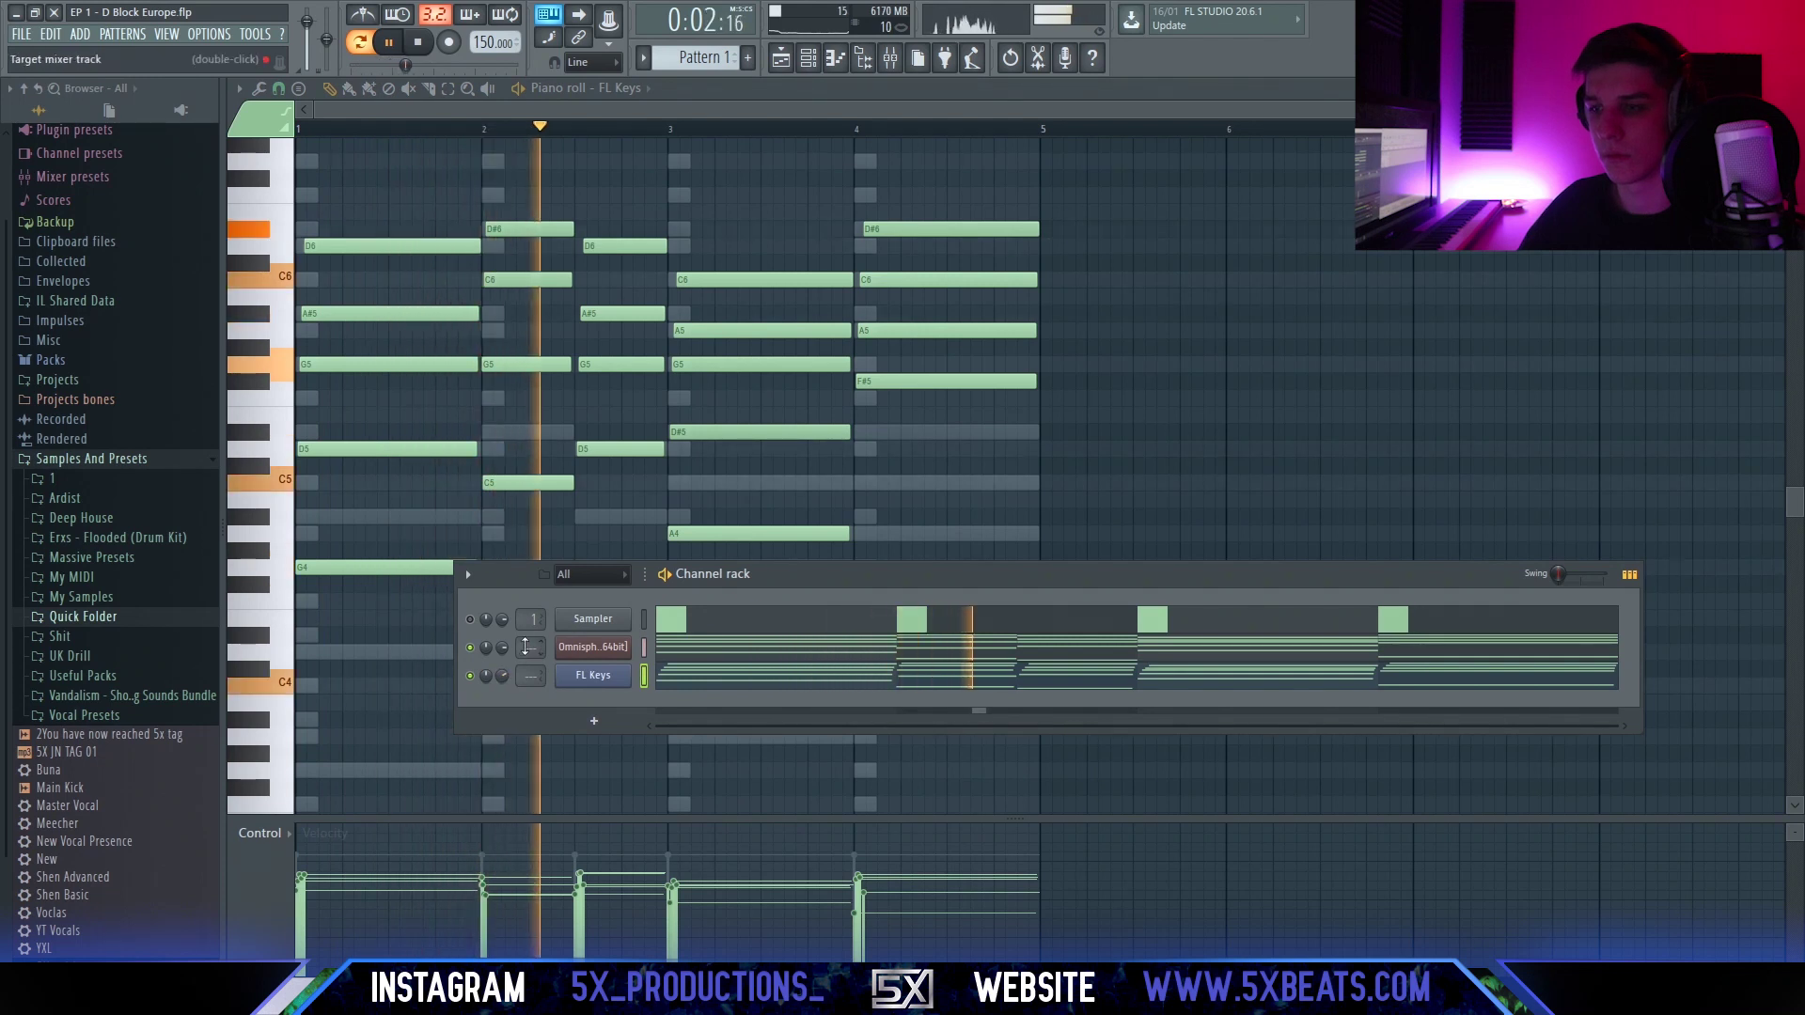
pyautogui.moveTo(769, 572); pyautogui.dragTo(628, 567)
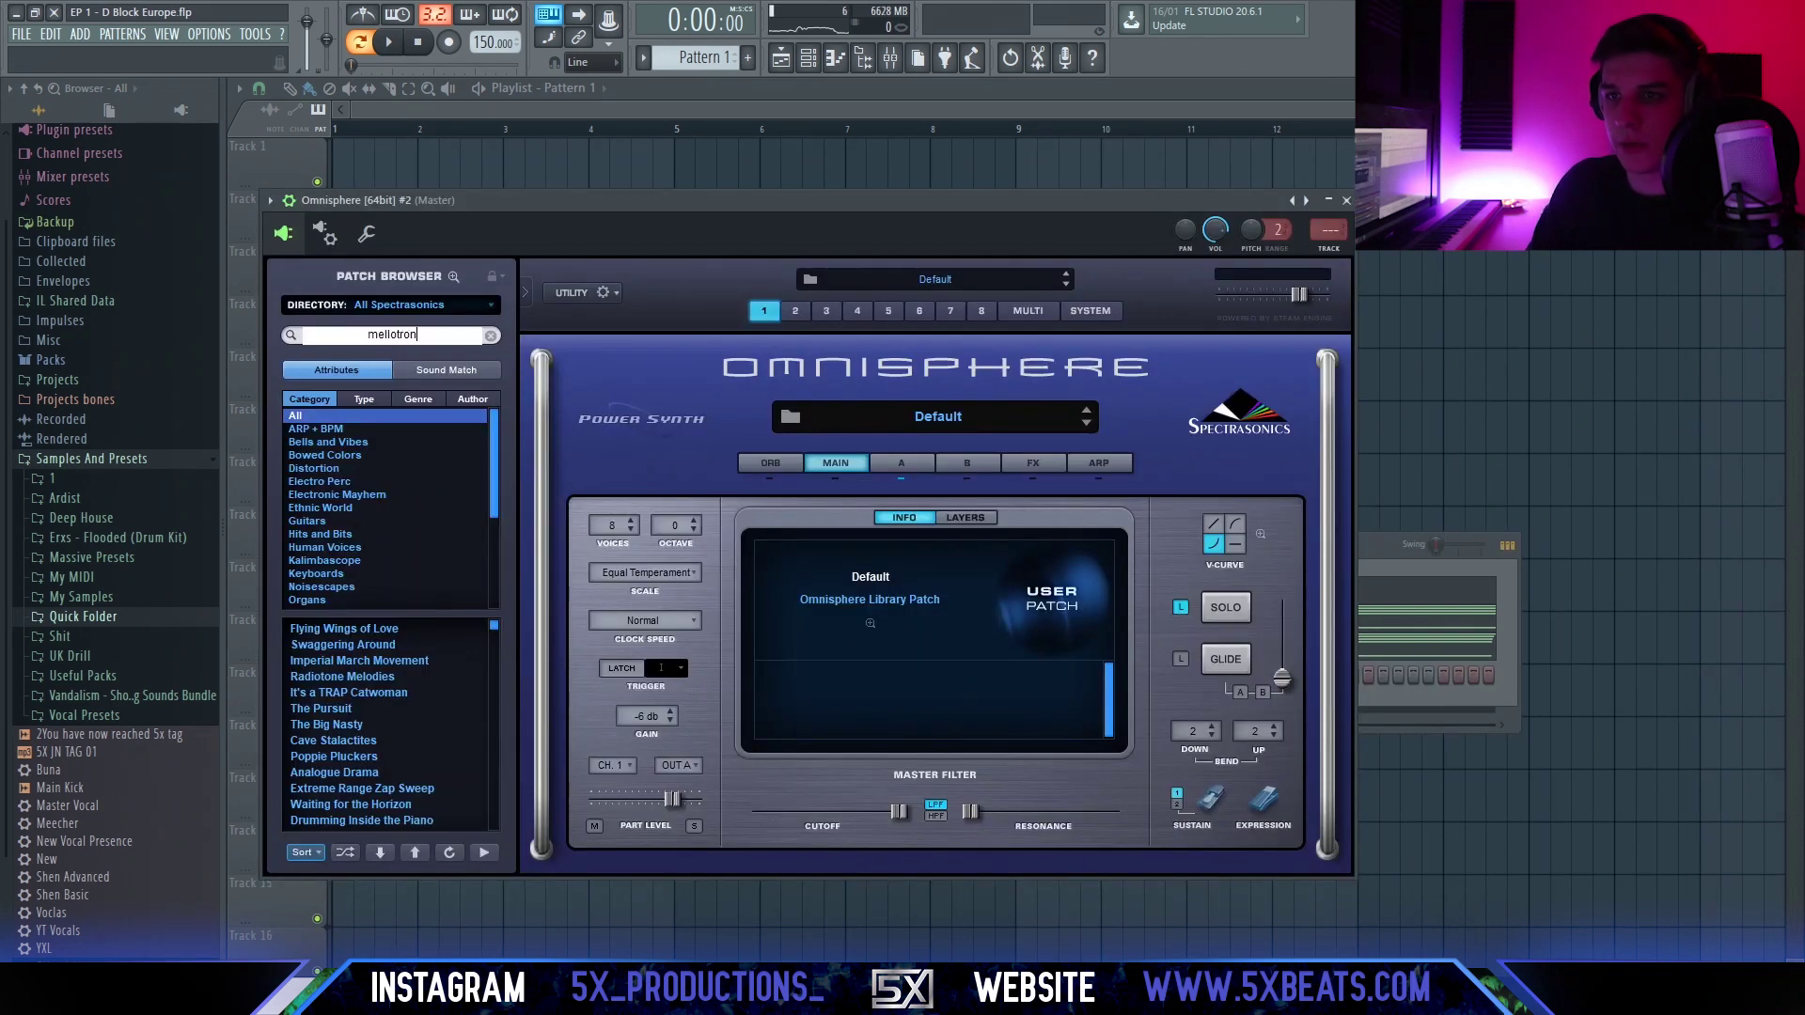
# Search the second Omnisphere's patches for mellotron and load the Mellotron Flute patch.
pyautogui.press('Return')
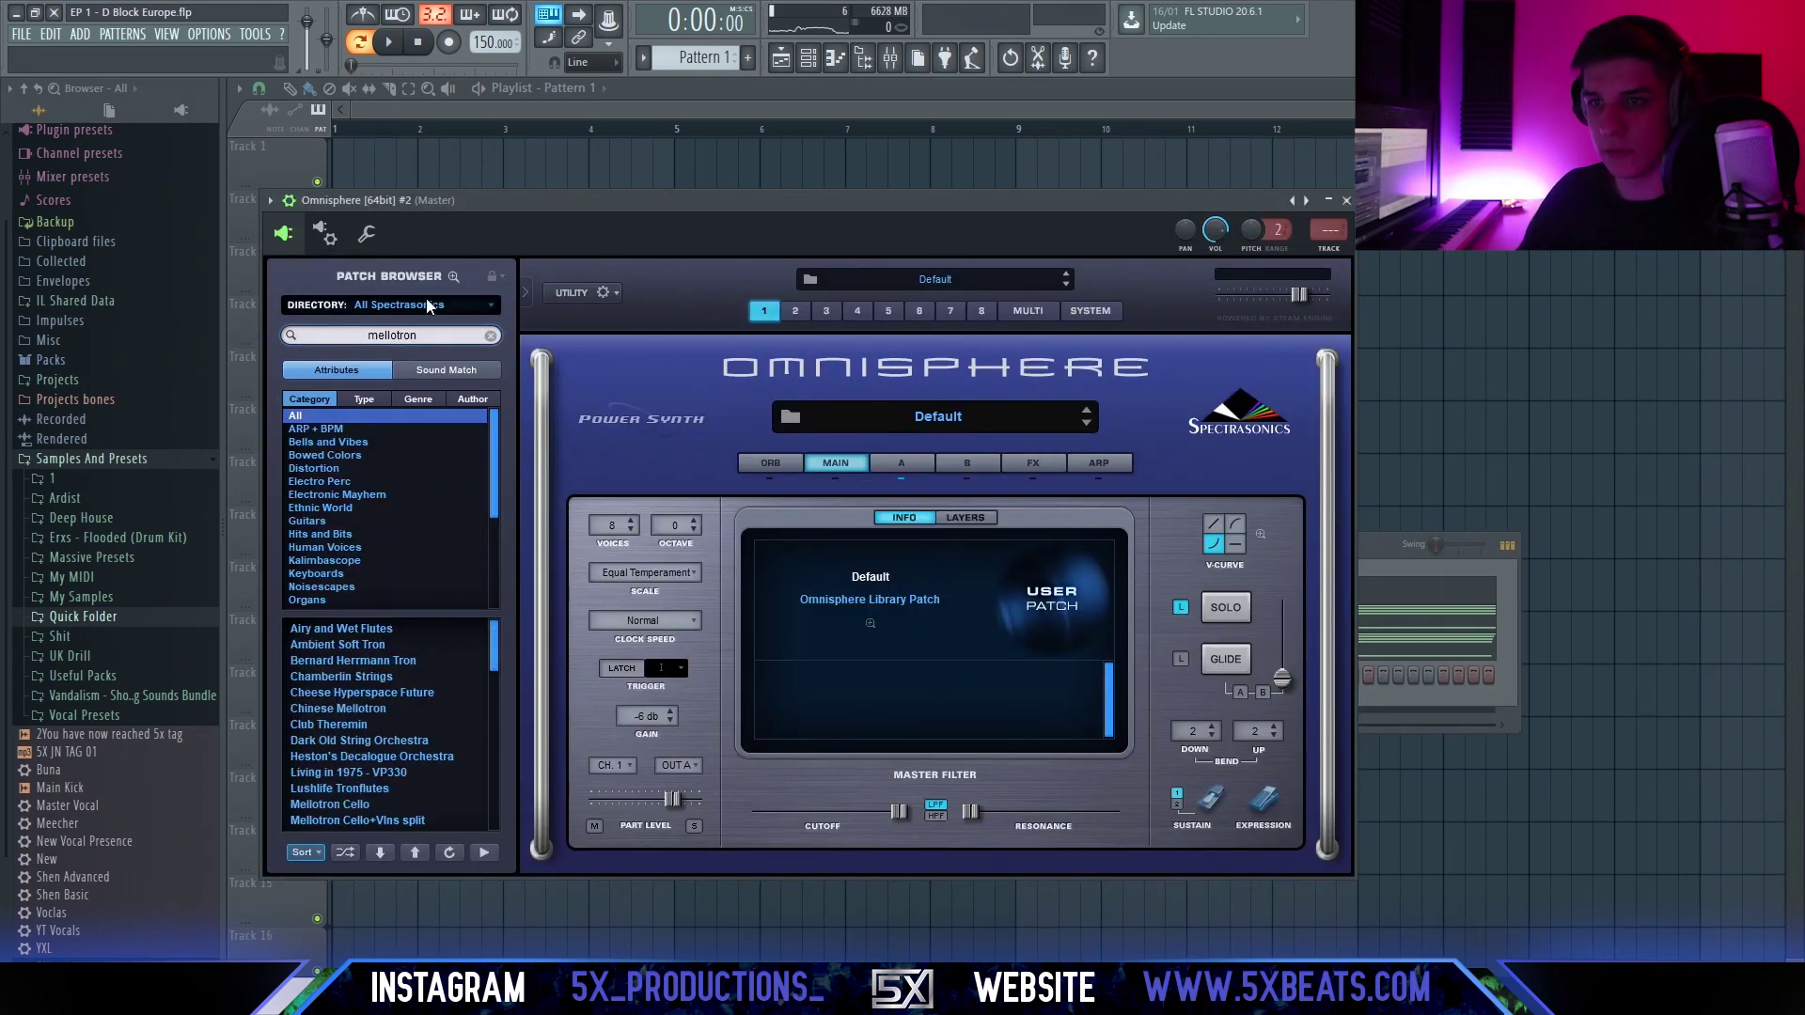
pyautogui.scroll(-2, 391, 771)
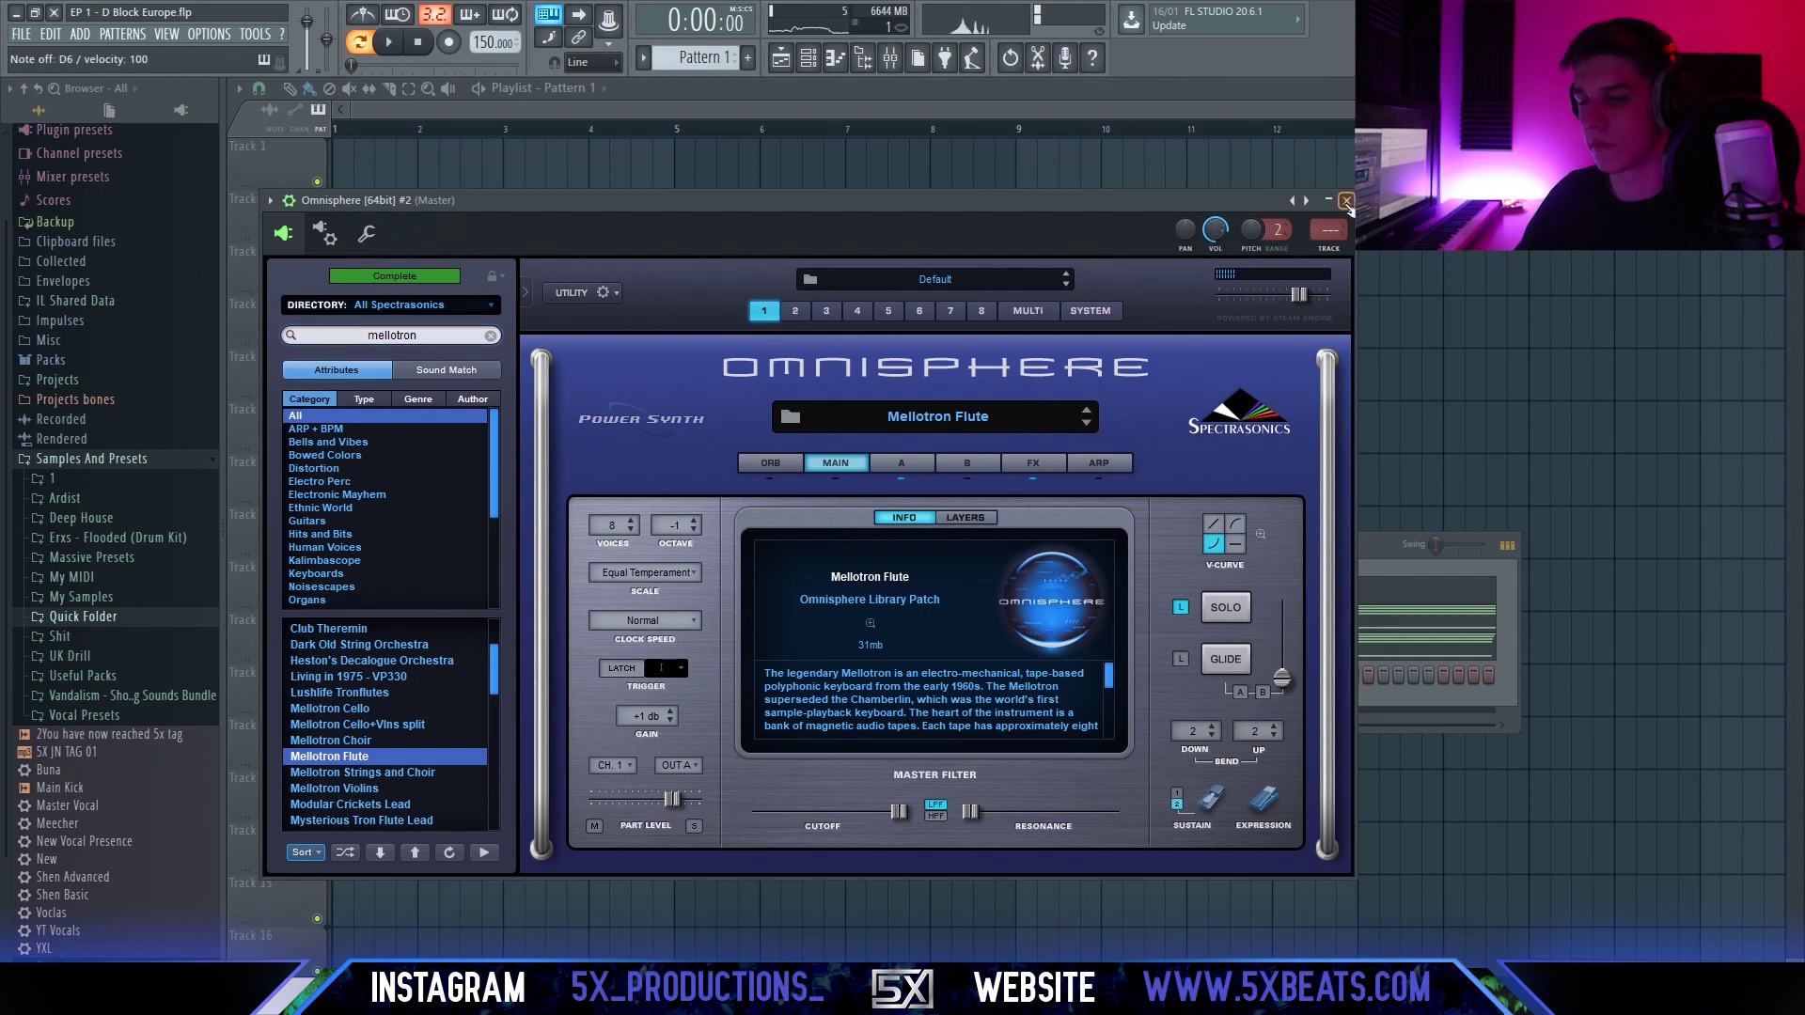
pyautogui.click(1346, 201)
# Open the piano roll of the second Omnisphere channel at the first bars.
pyautogui.rightClick(503, 674)
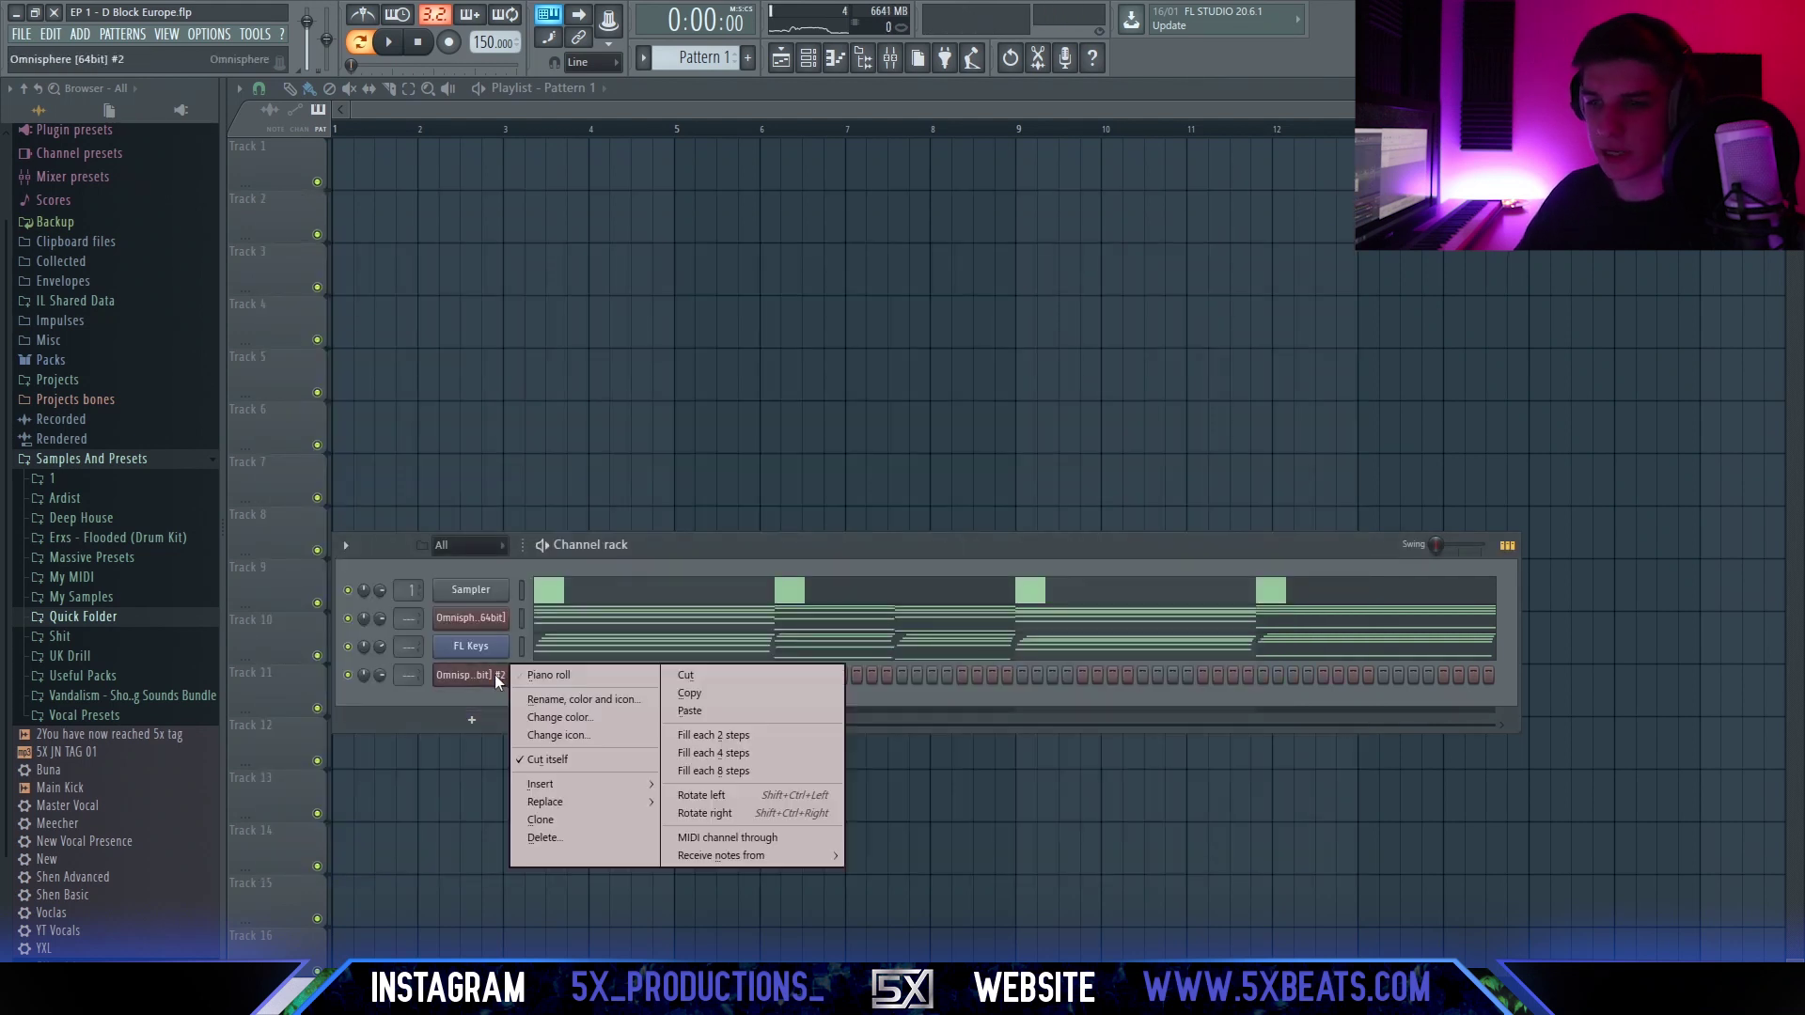
pyautogui.click(544, 674)
pyautogui.scroll(3, 595, 607)
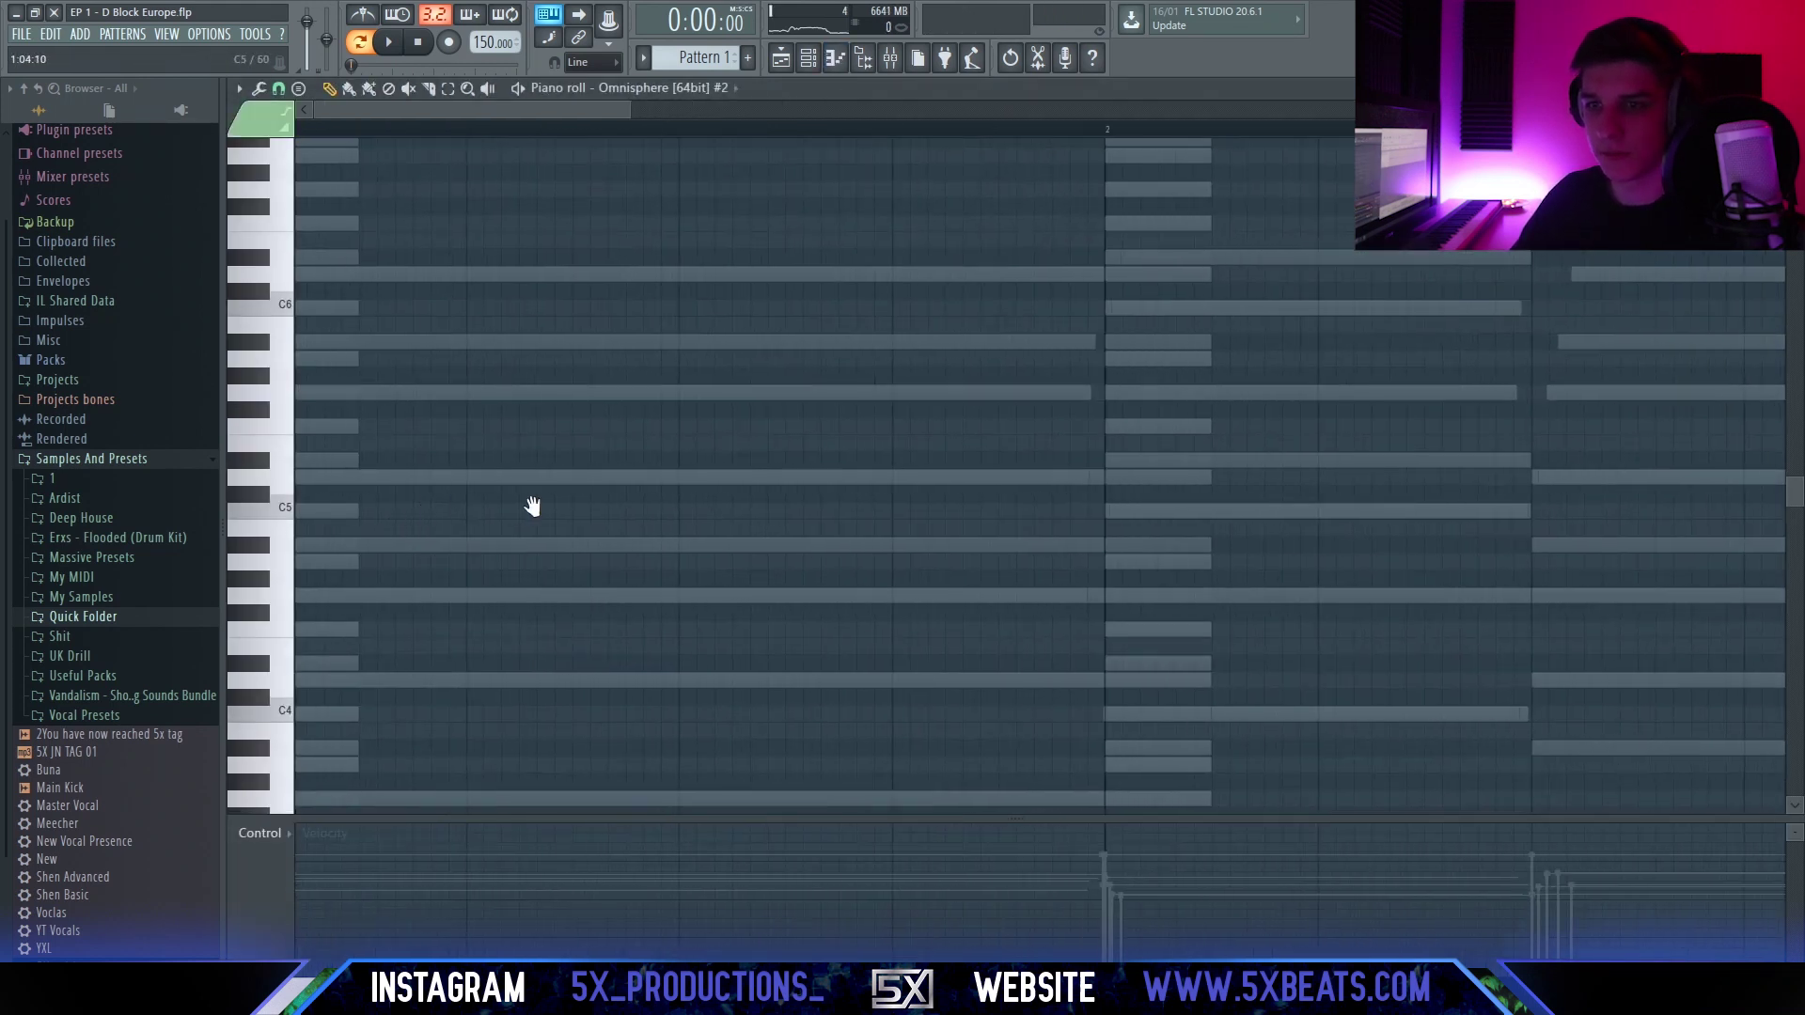
# Draw a four-bar D note from the start of bar 1 and raise it two octaves to D6.
pyautogui.press('space')
pyautogui.scroll(-2, 608, 483)
pyautogui.press('space')
pyautogui.scroll(-2, 609, 495)
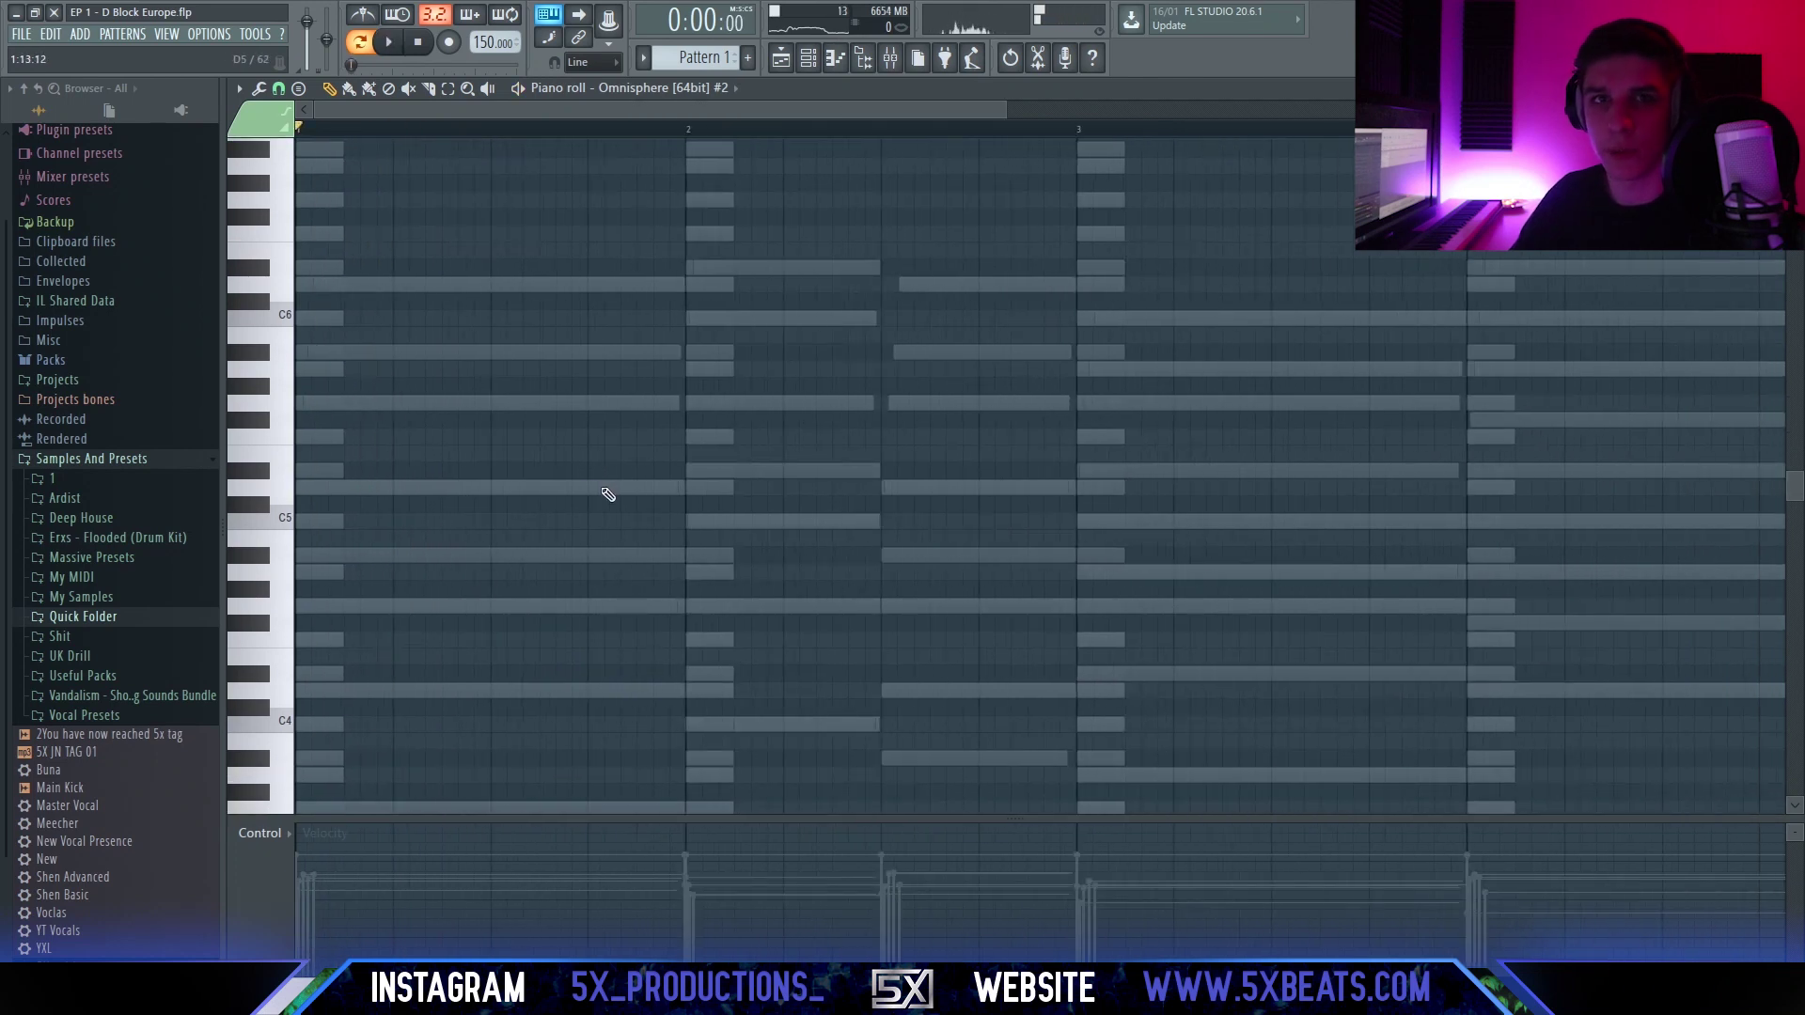
pyautogui.scroll(2, 414, 556)
pyautogui.scroll(1, 596, 556)
pyautogui.scroll(-1, 440, 606)
pyautogui.click(252, 691)
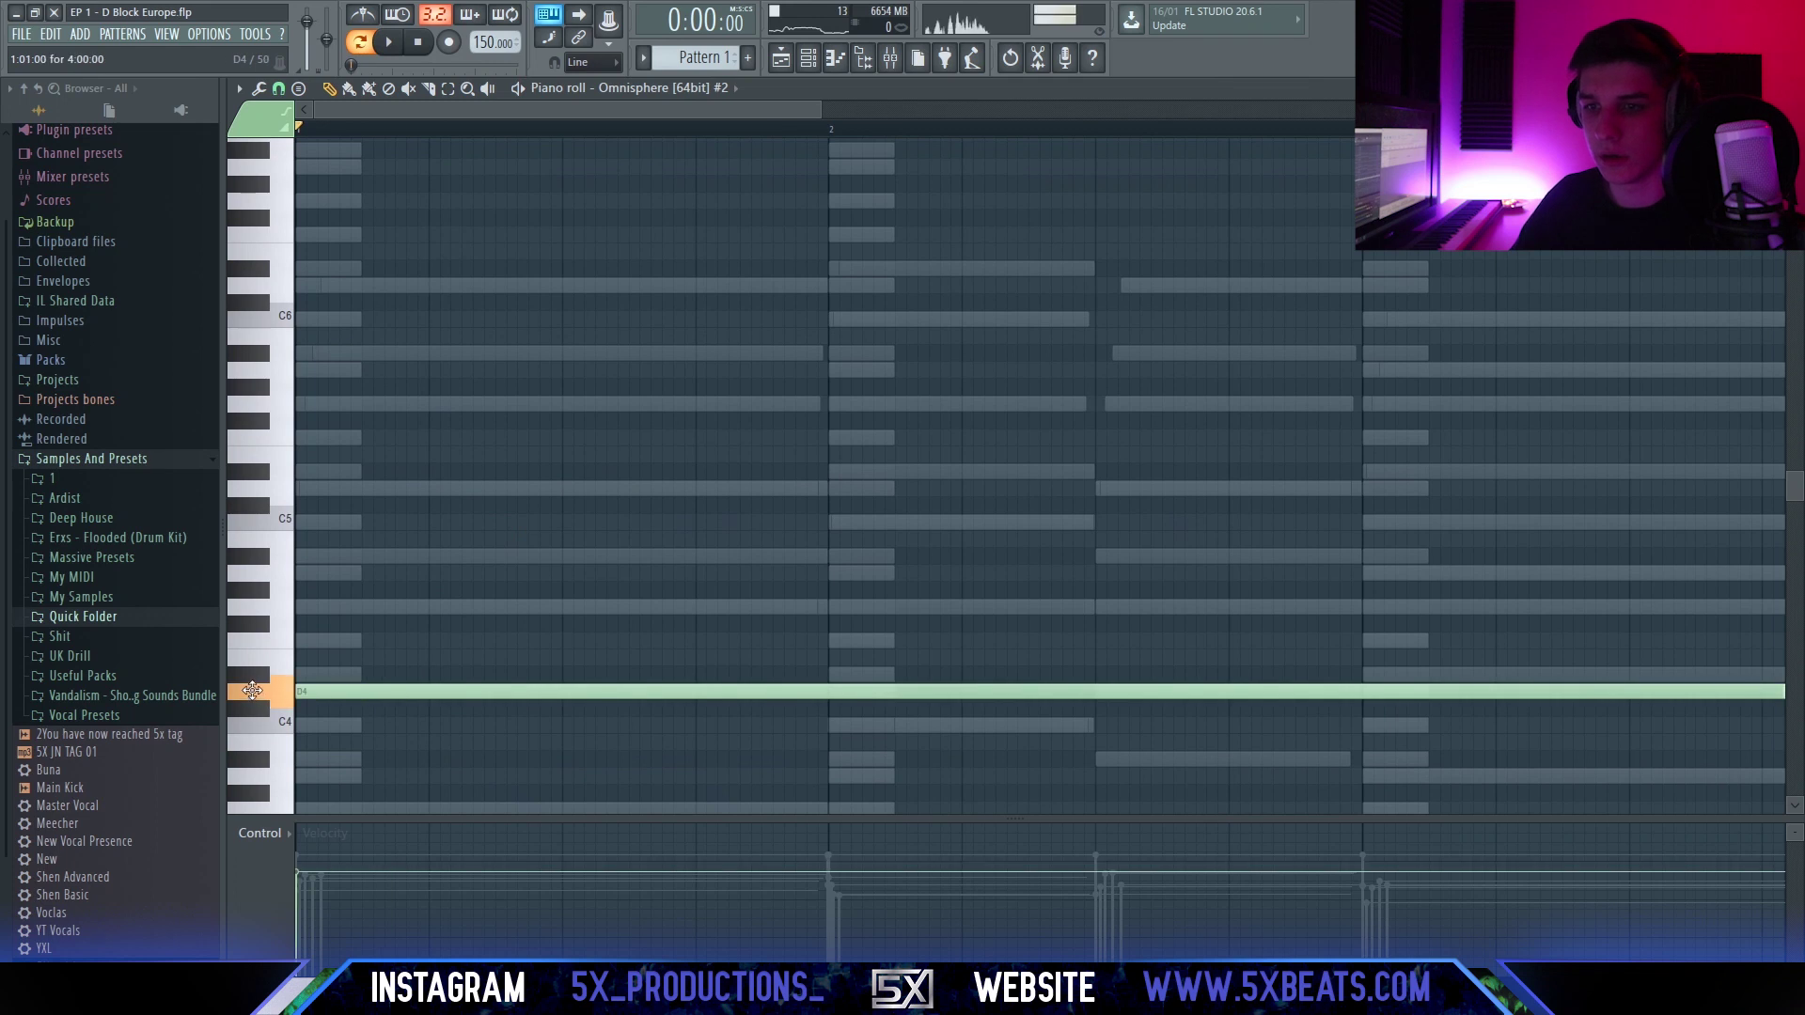
pyautogui.hotkey('ctrl', 'Up')
pyautogui.hotkey('ctrl', 'Up')
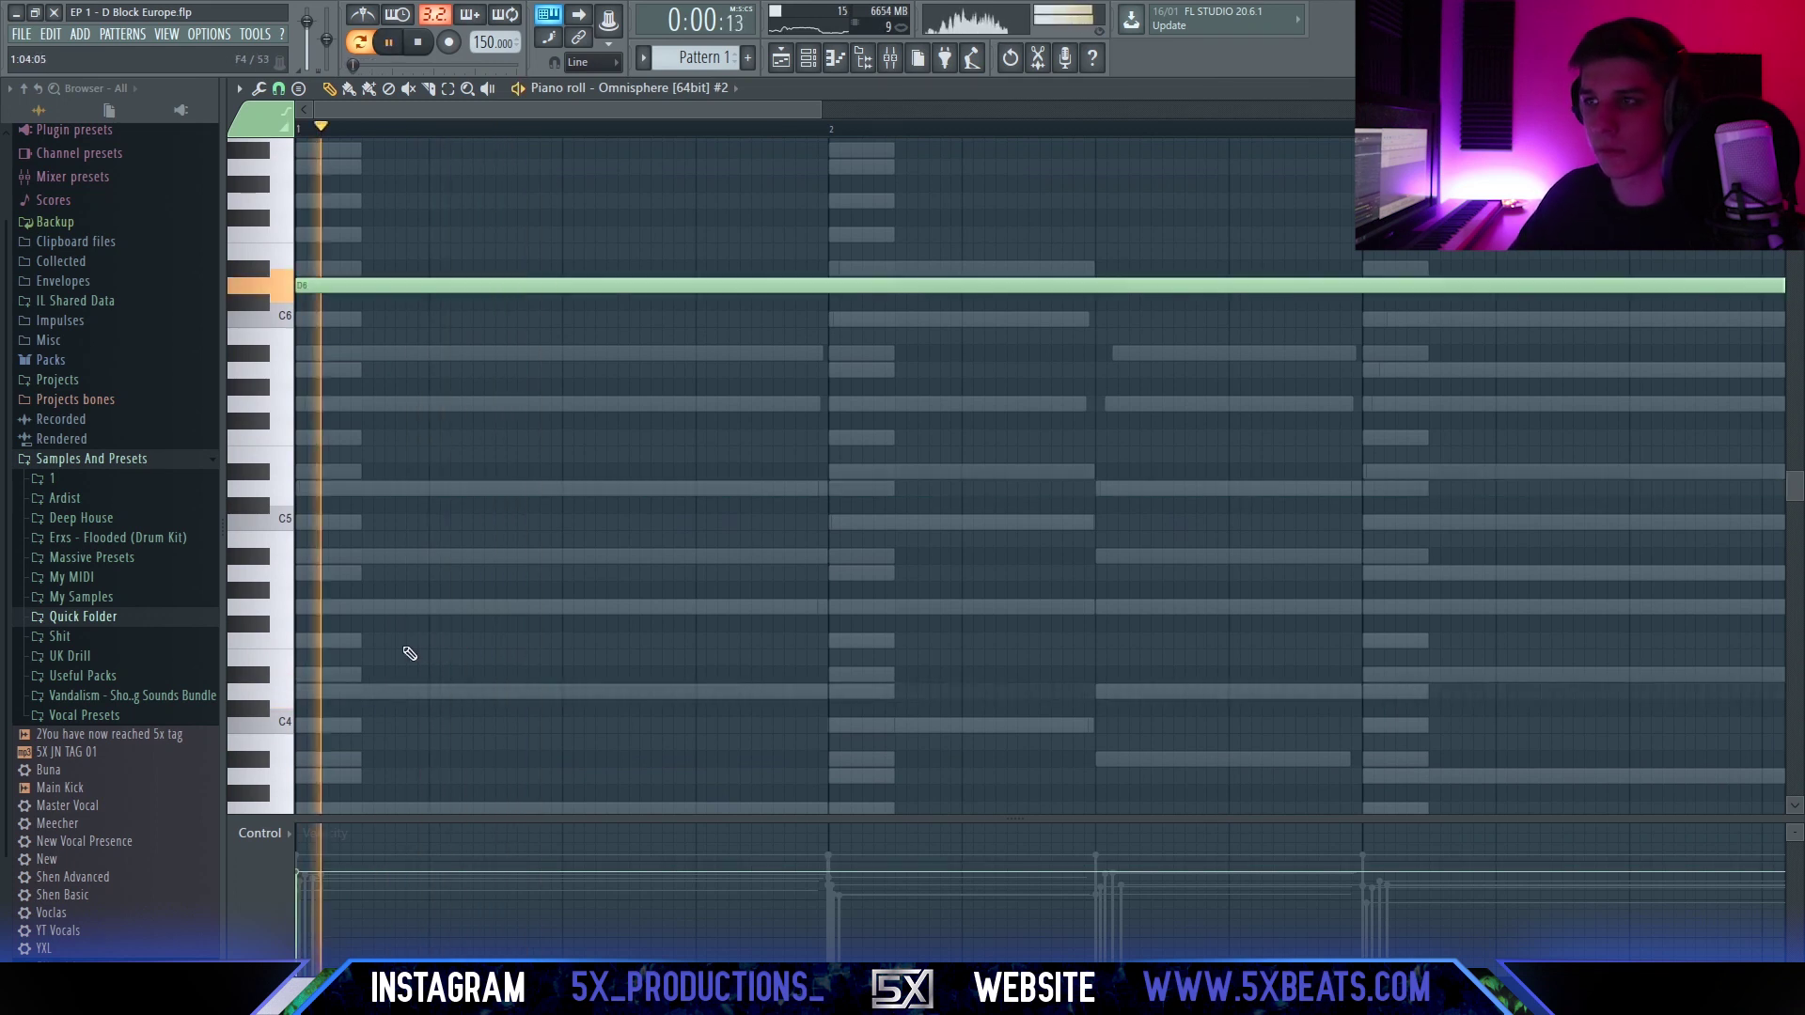
# Cut the long D6 note down to the first beat of bar 1 and delete the rest.
pyautogui.scroll(-2, 445, 467)
pyautogui.scroll(3, 769, 455)
pyautogui.moveTo(527, 250); pyautogui.dragTo(446, 568)
pyautogui.press('Delete')
pyautogui.press('space')
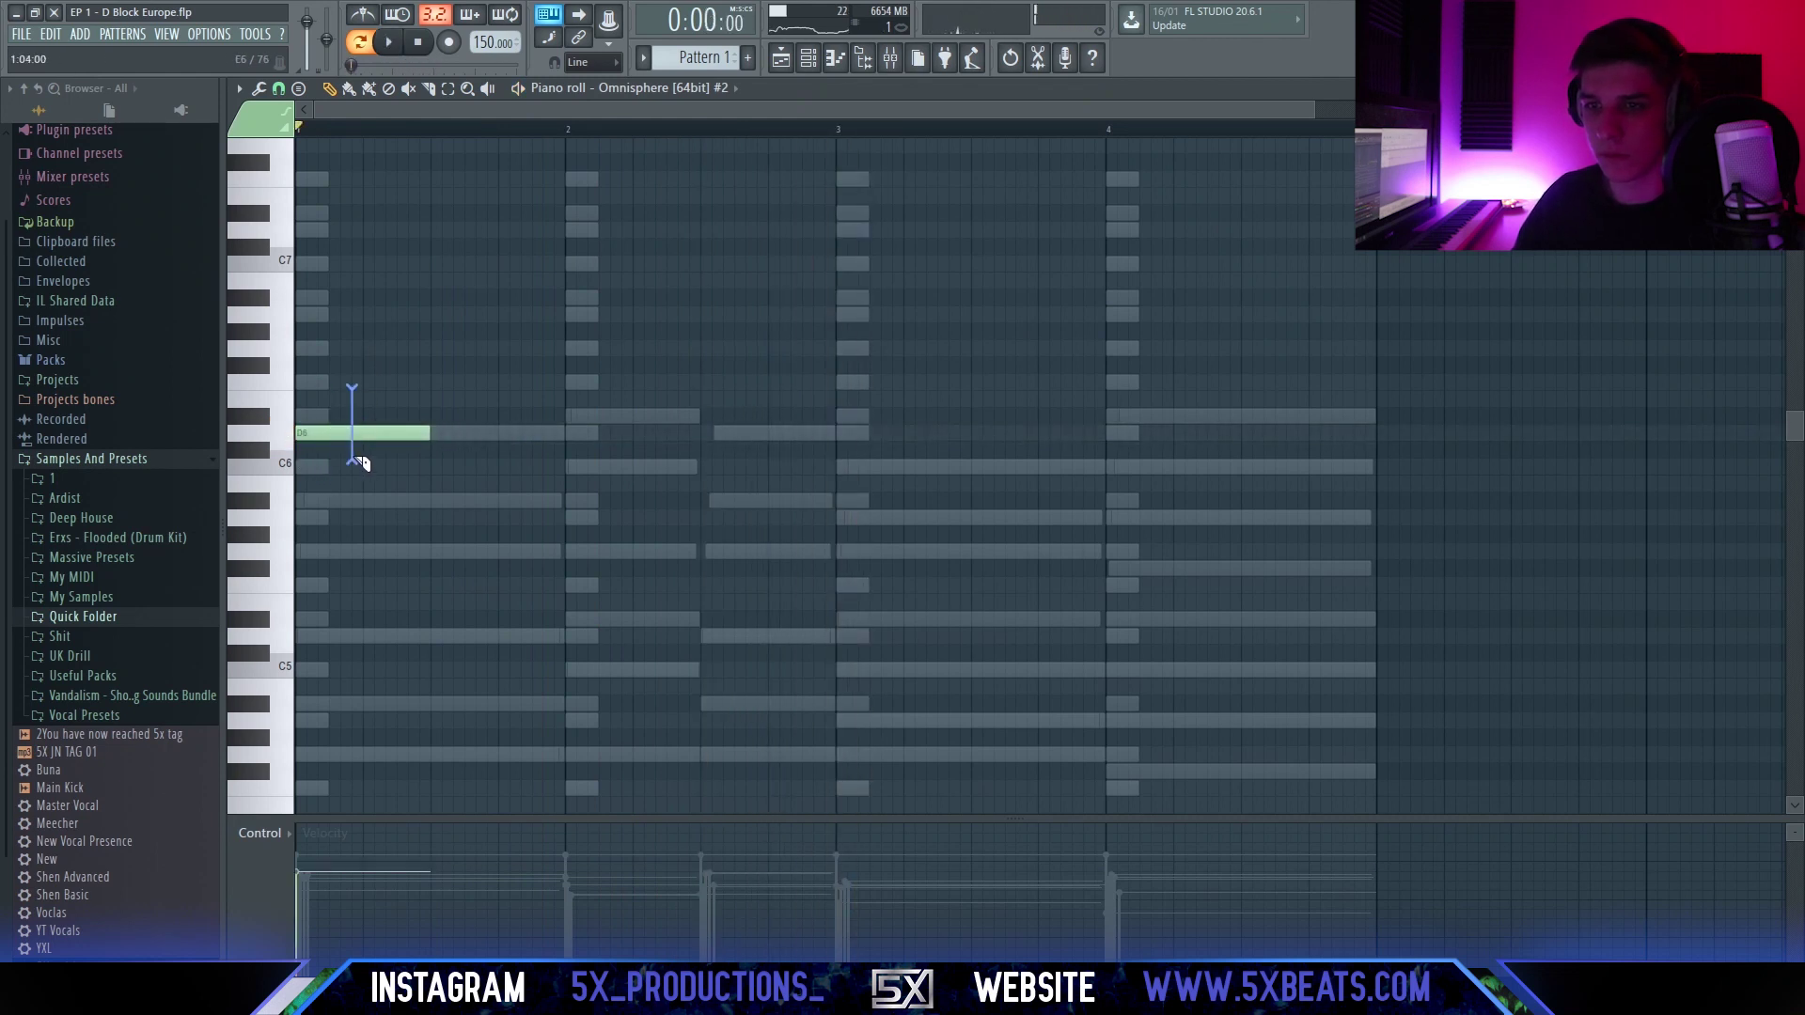
pyautogui.moveTo(364, 458); pyautogui.dragTo(362, 462)
pyautogui.press('space')
pyautogui.press('space')
# Lengthen the D6 note to fill the first half of bar 1 while playing the pattern.
pyautogui.click(491, 434)
pyautogui.rightClick(516, 437)
pyautogui.keyDown('ctrl'); pyautogui.scroll(2, 391, 455); pyautogui.keyUp('ctrl')
pyautogui.scroll(-2, 685, 391)
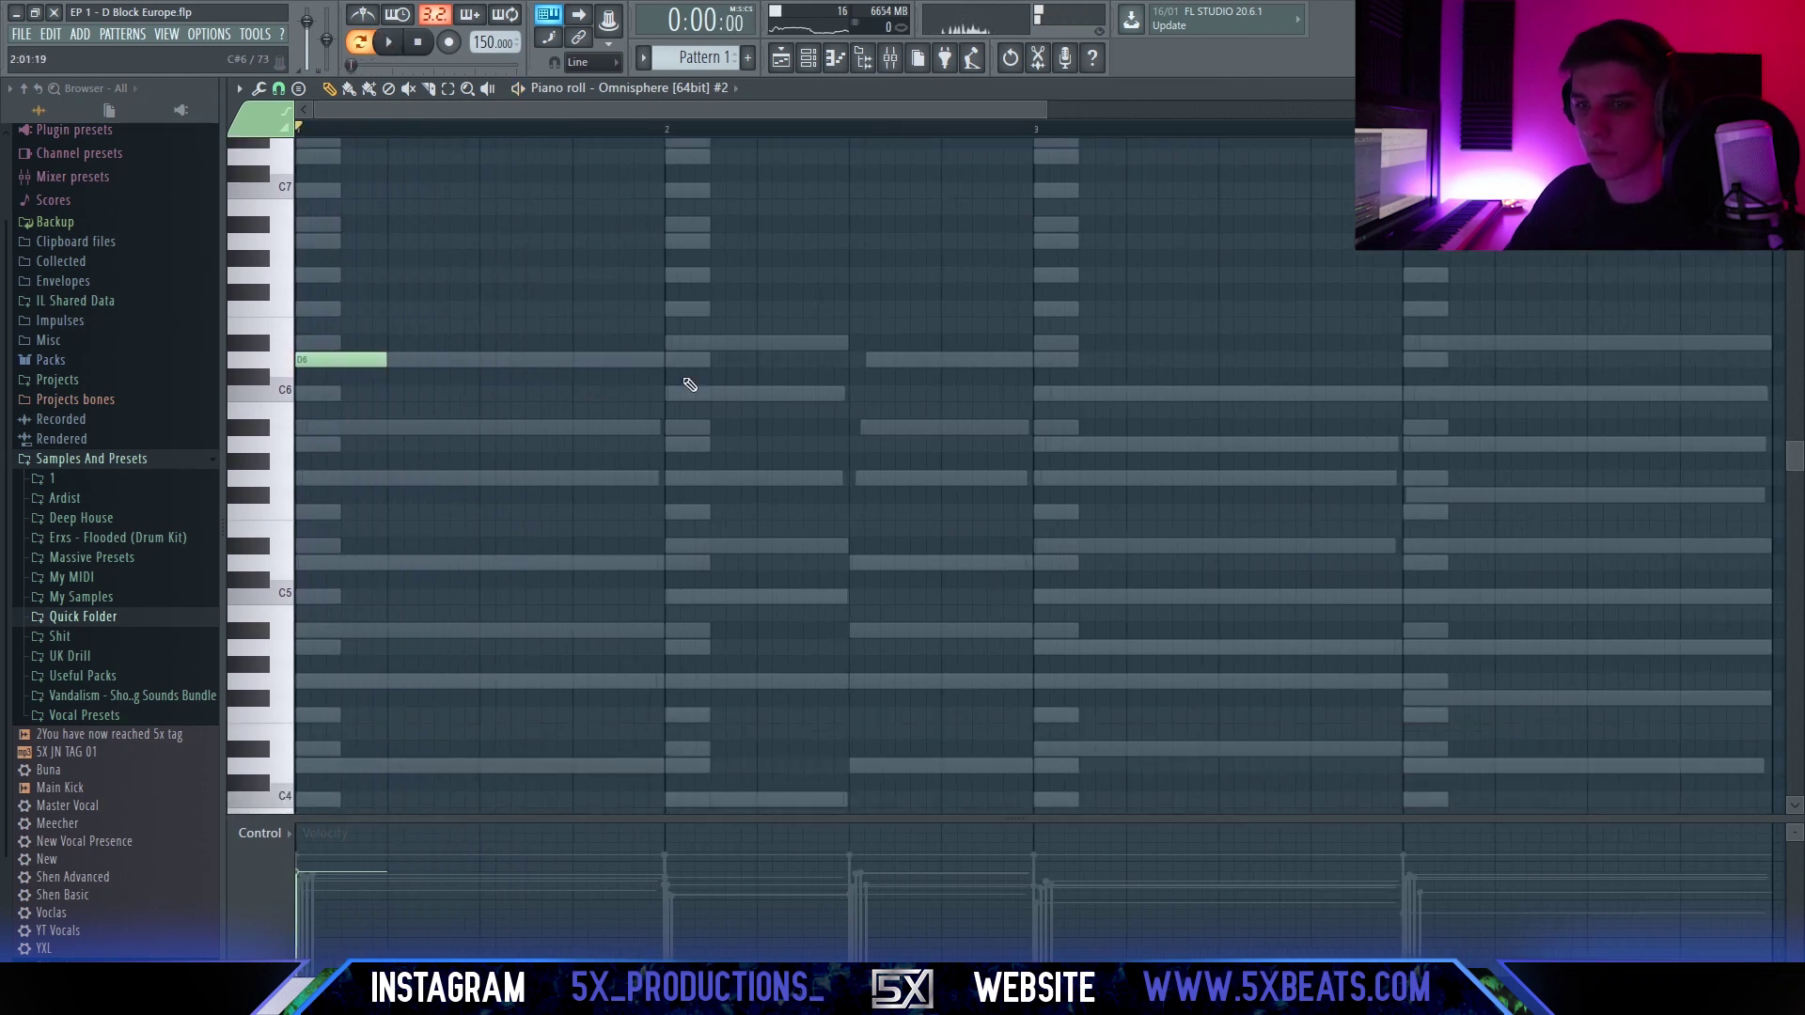
pyautogui.press('space')
pyautogui.press('space')
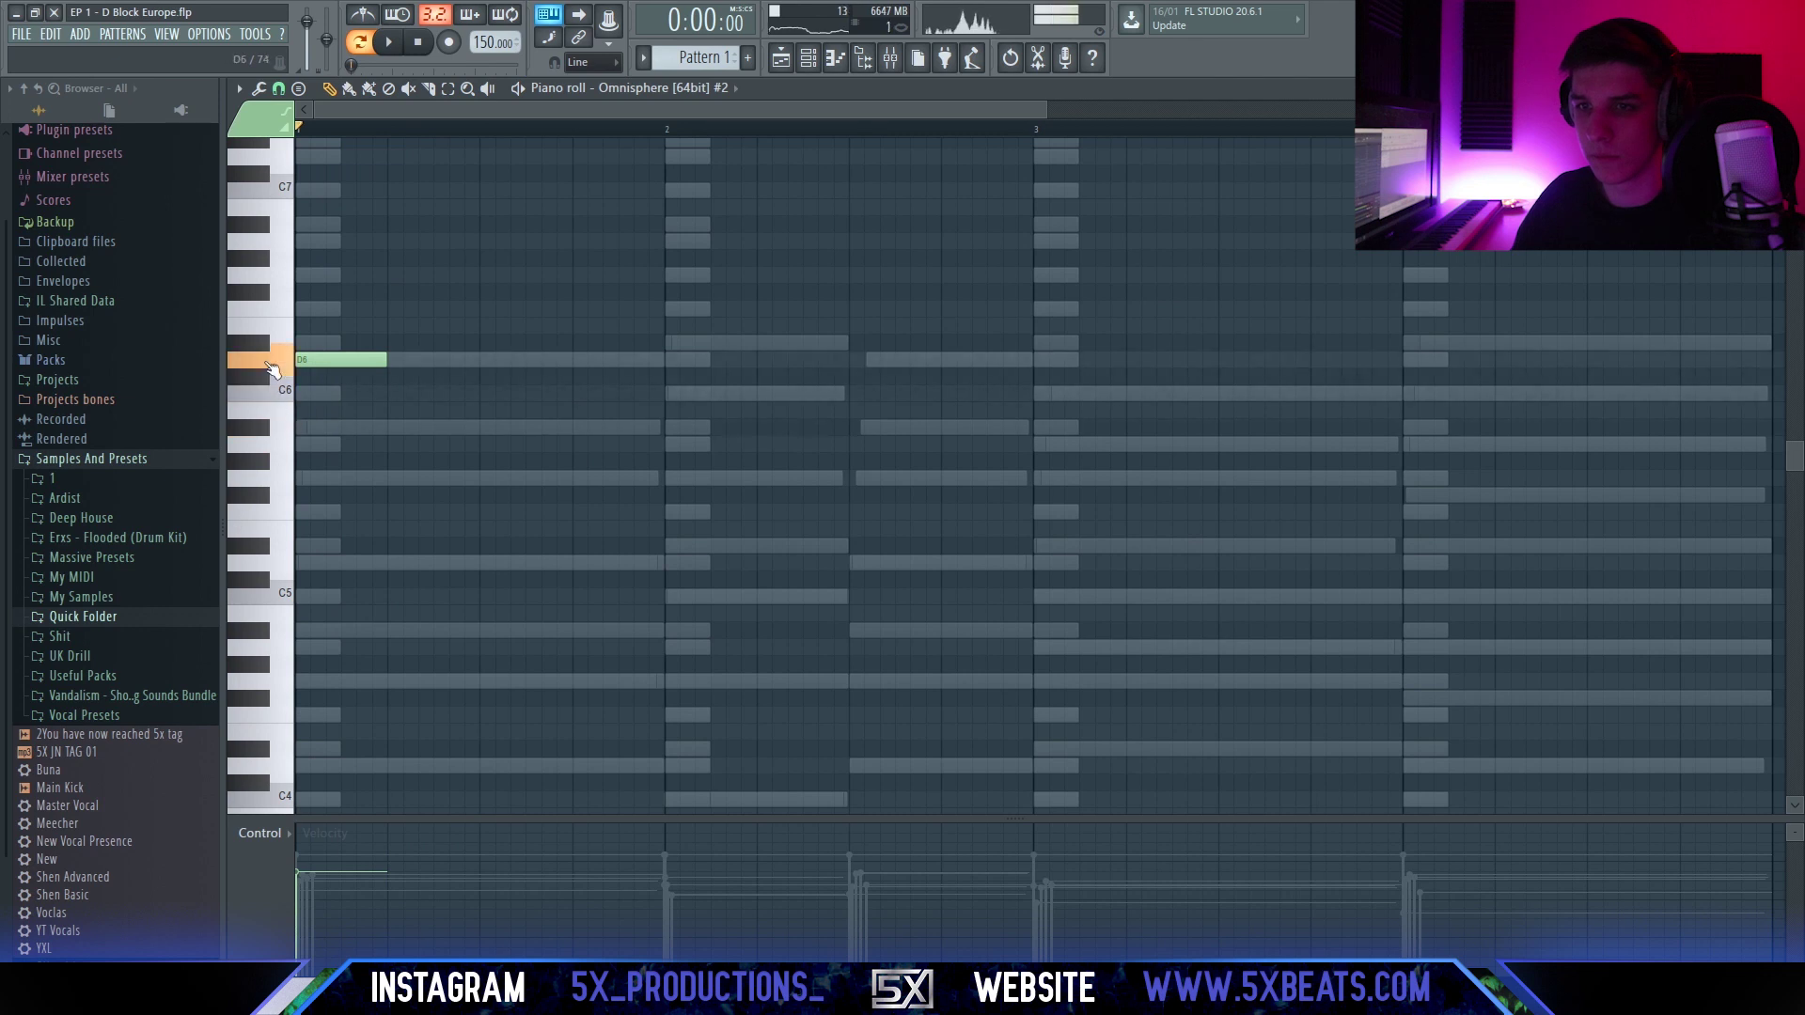
pyautogui.scroll(3, 278, 340)
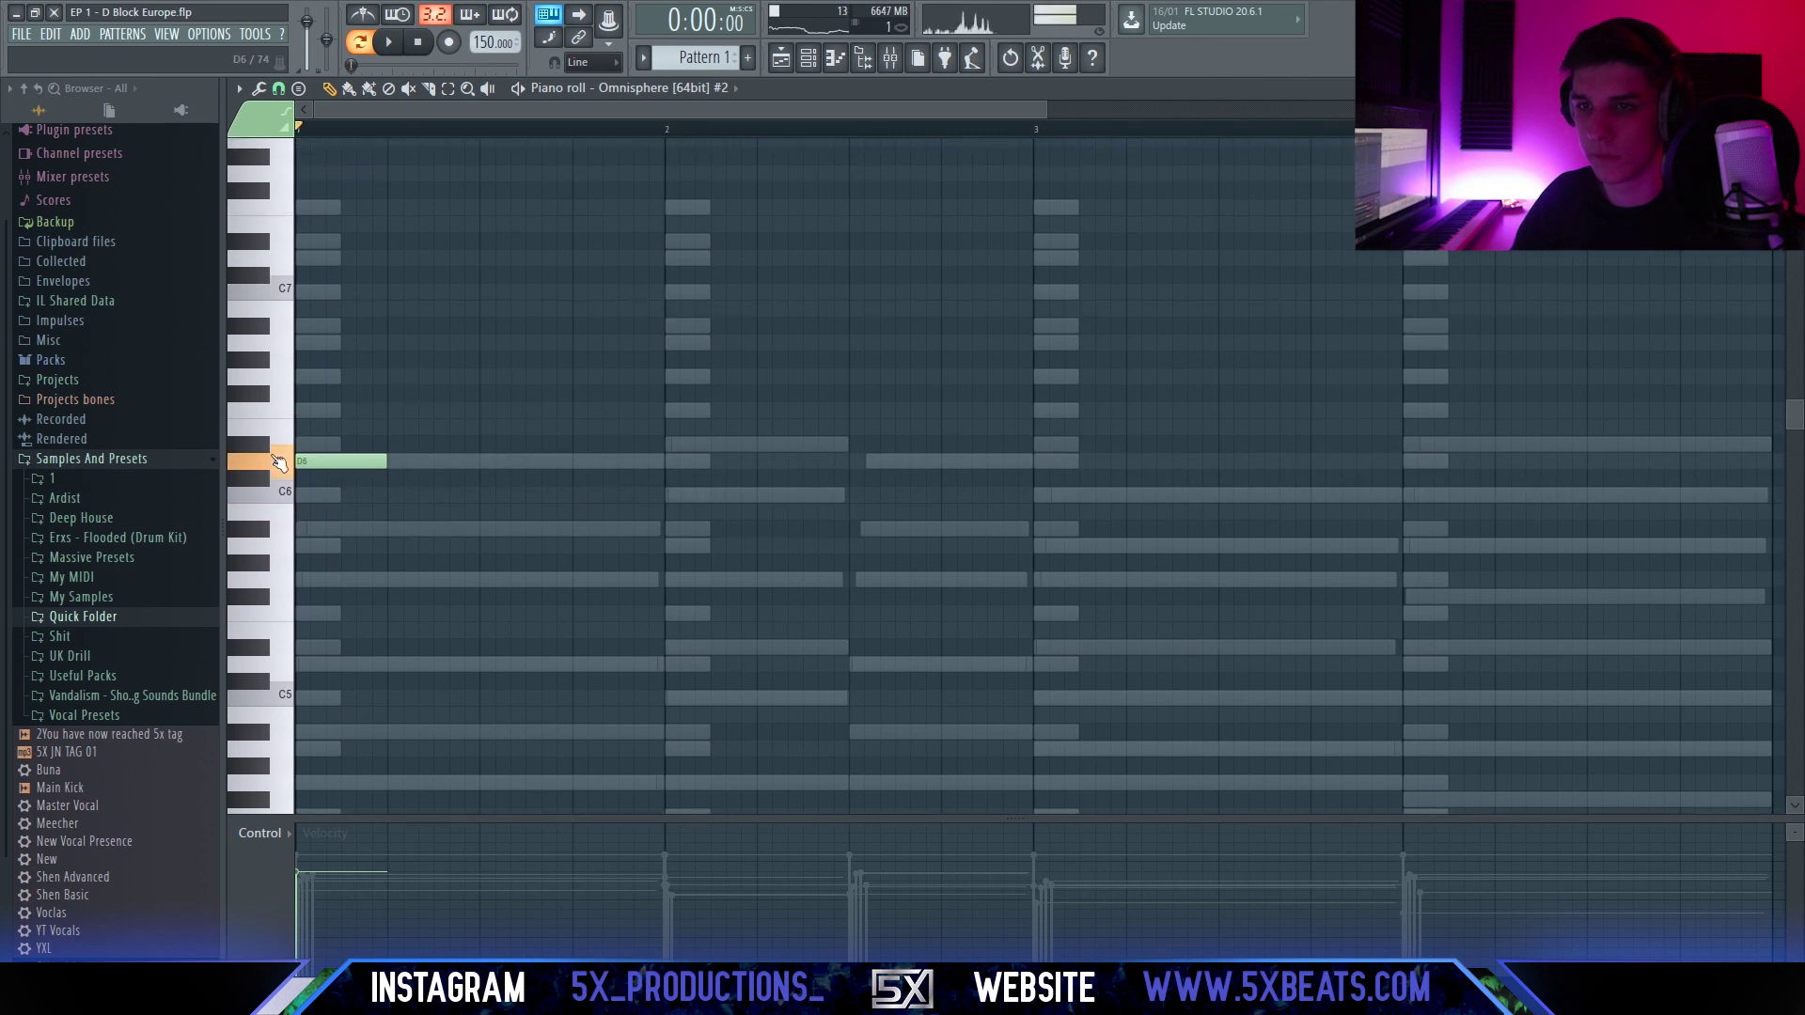
pyautogui.keyDown('ctrl'); pyautogui.scroll(3, 382, 431); pyautogui.keyUp('ctrl')
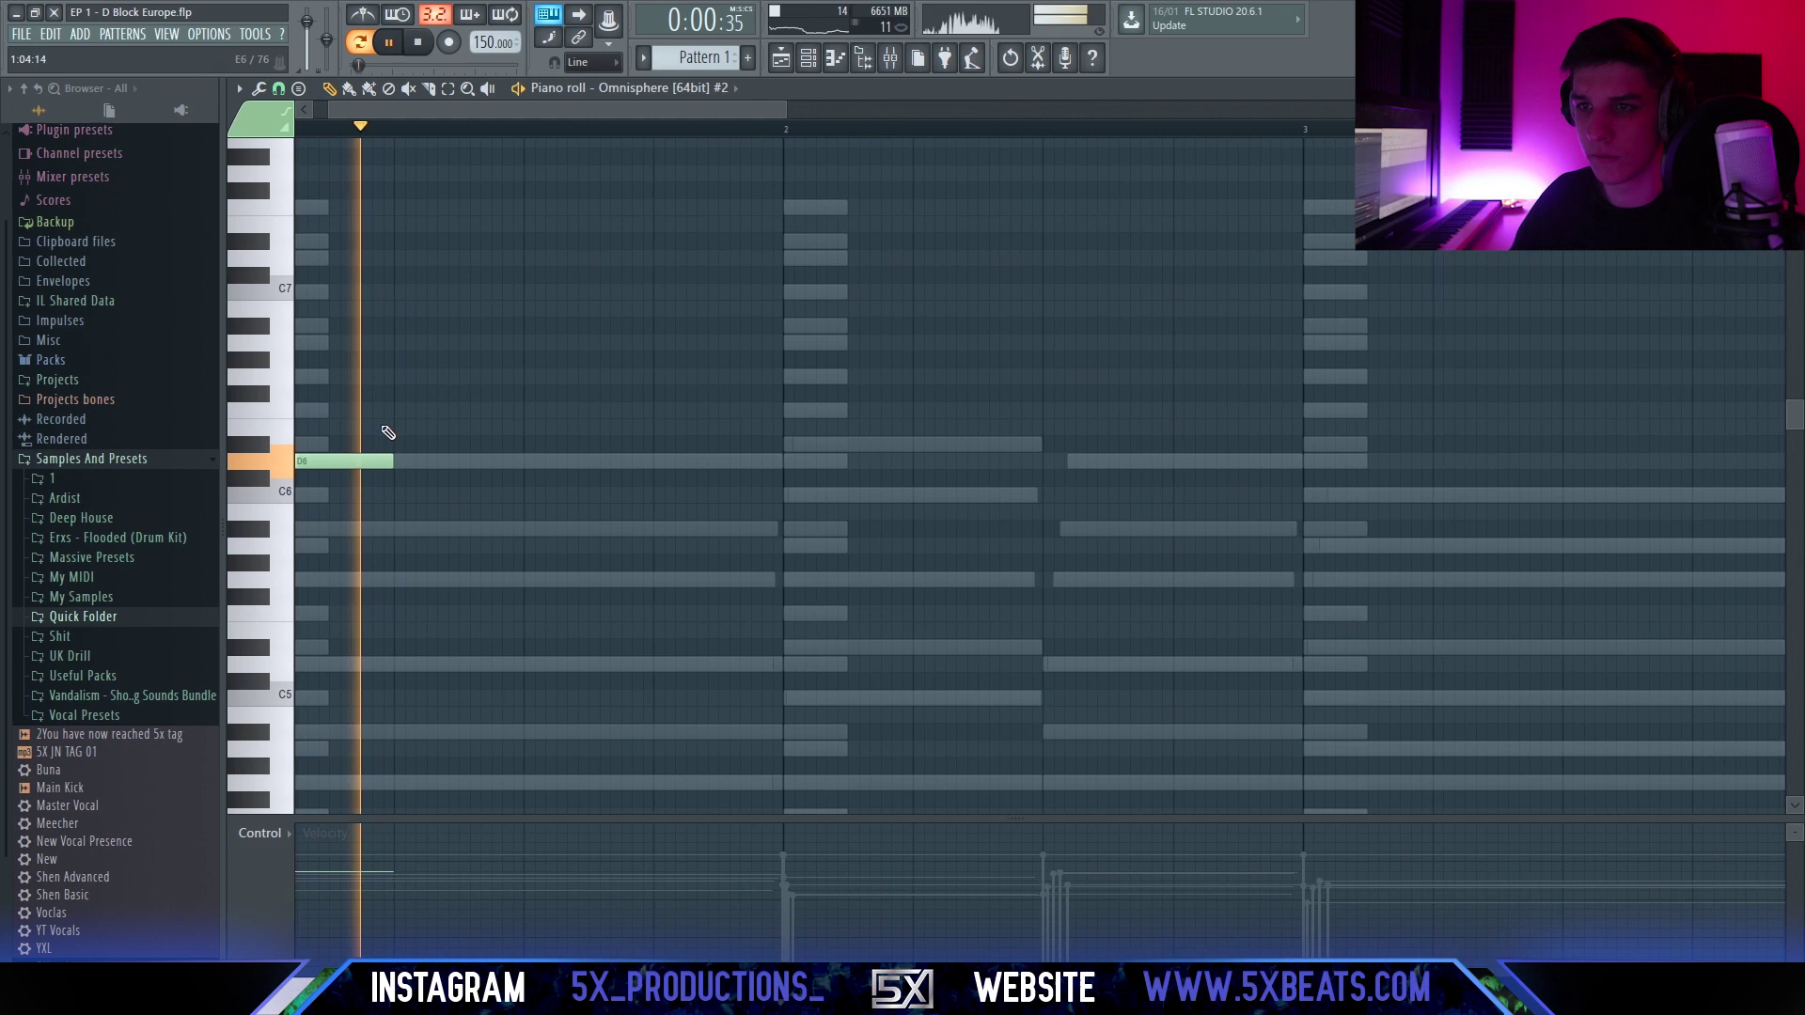
pyautogui.scroll(2, 411, 502)
pyautogui.moveTo(439, 510); pyautogui.dragTo(589, 511)
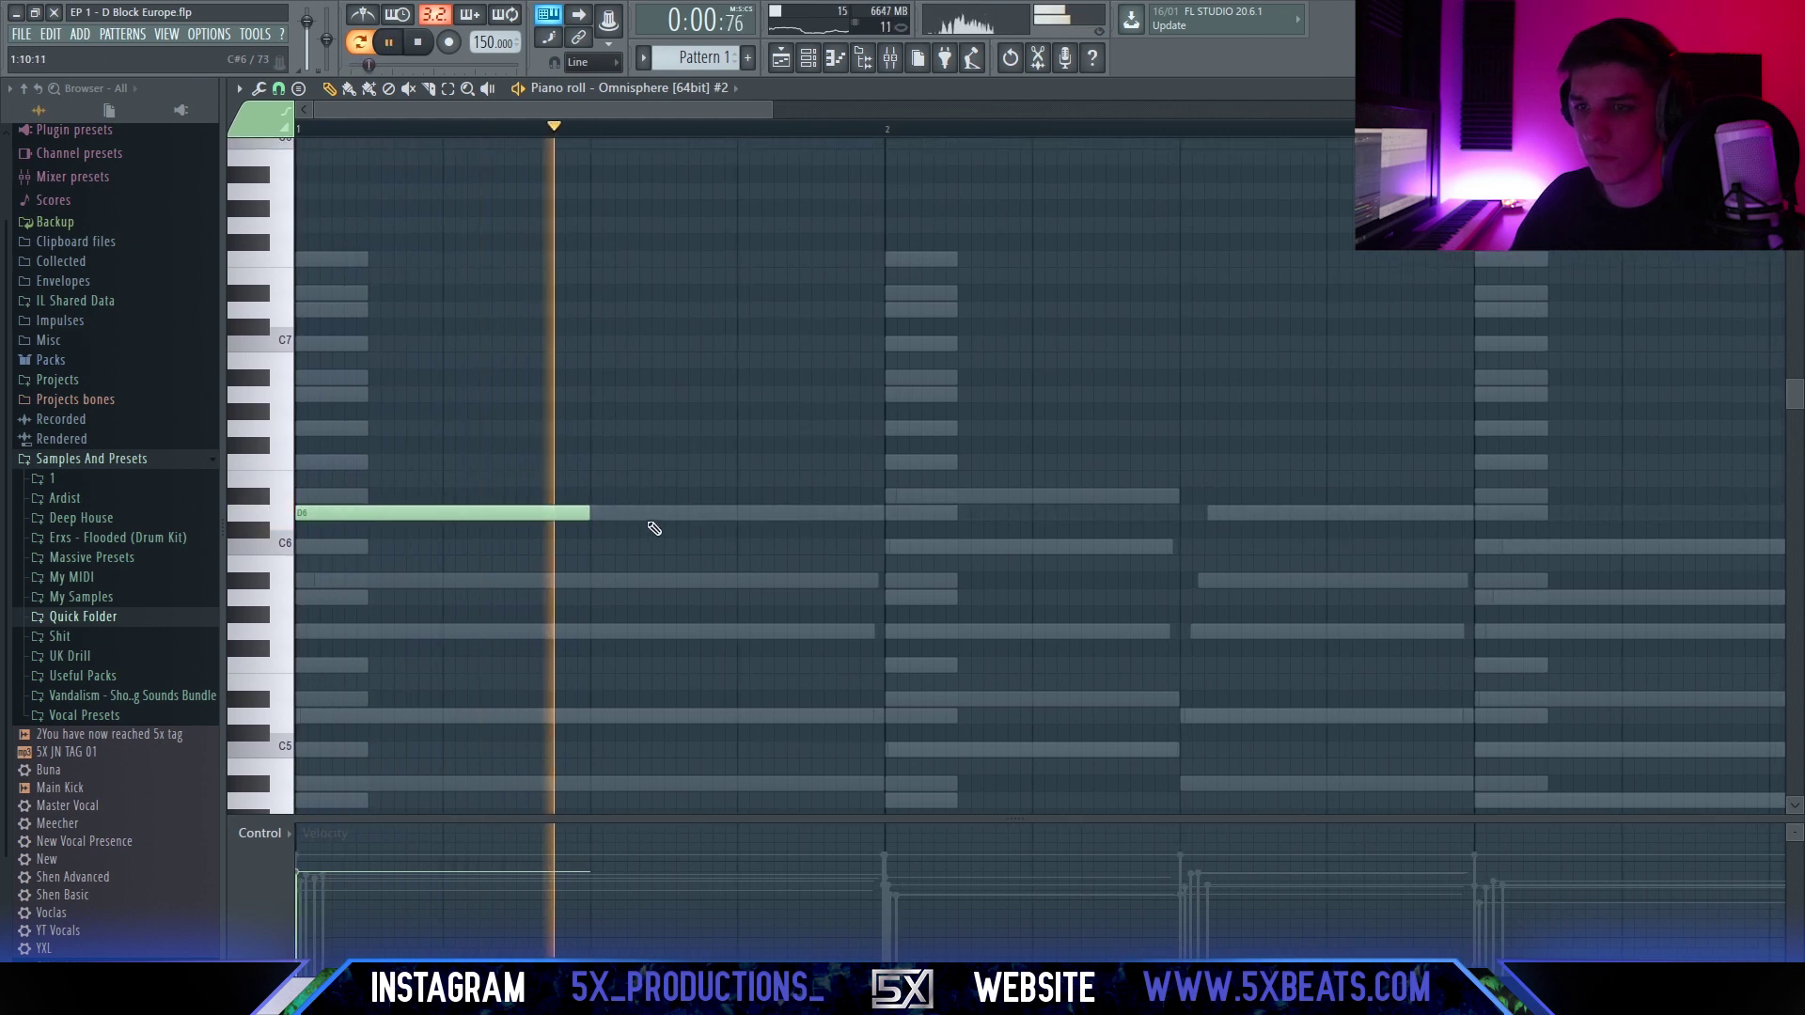
# Add descending notes A#6, A6, G6 and F6 half a beat apart from beat 3 of bar 1, trimming the first three to half a beat.
pyautogui.click(571, 365)
pyautogui.rightClick(573, 362)
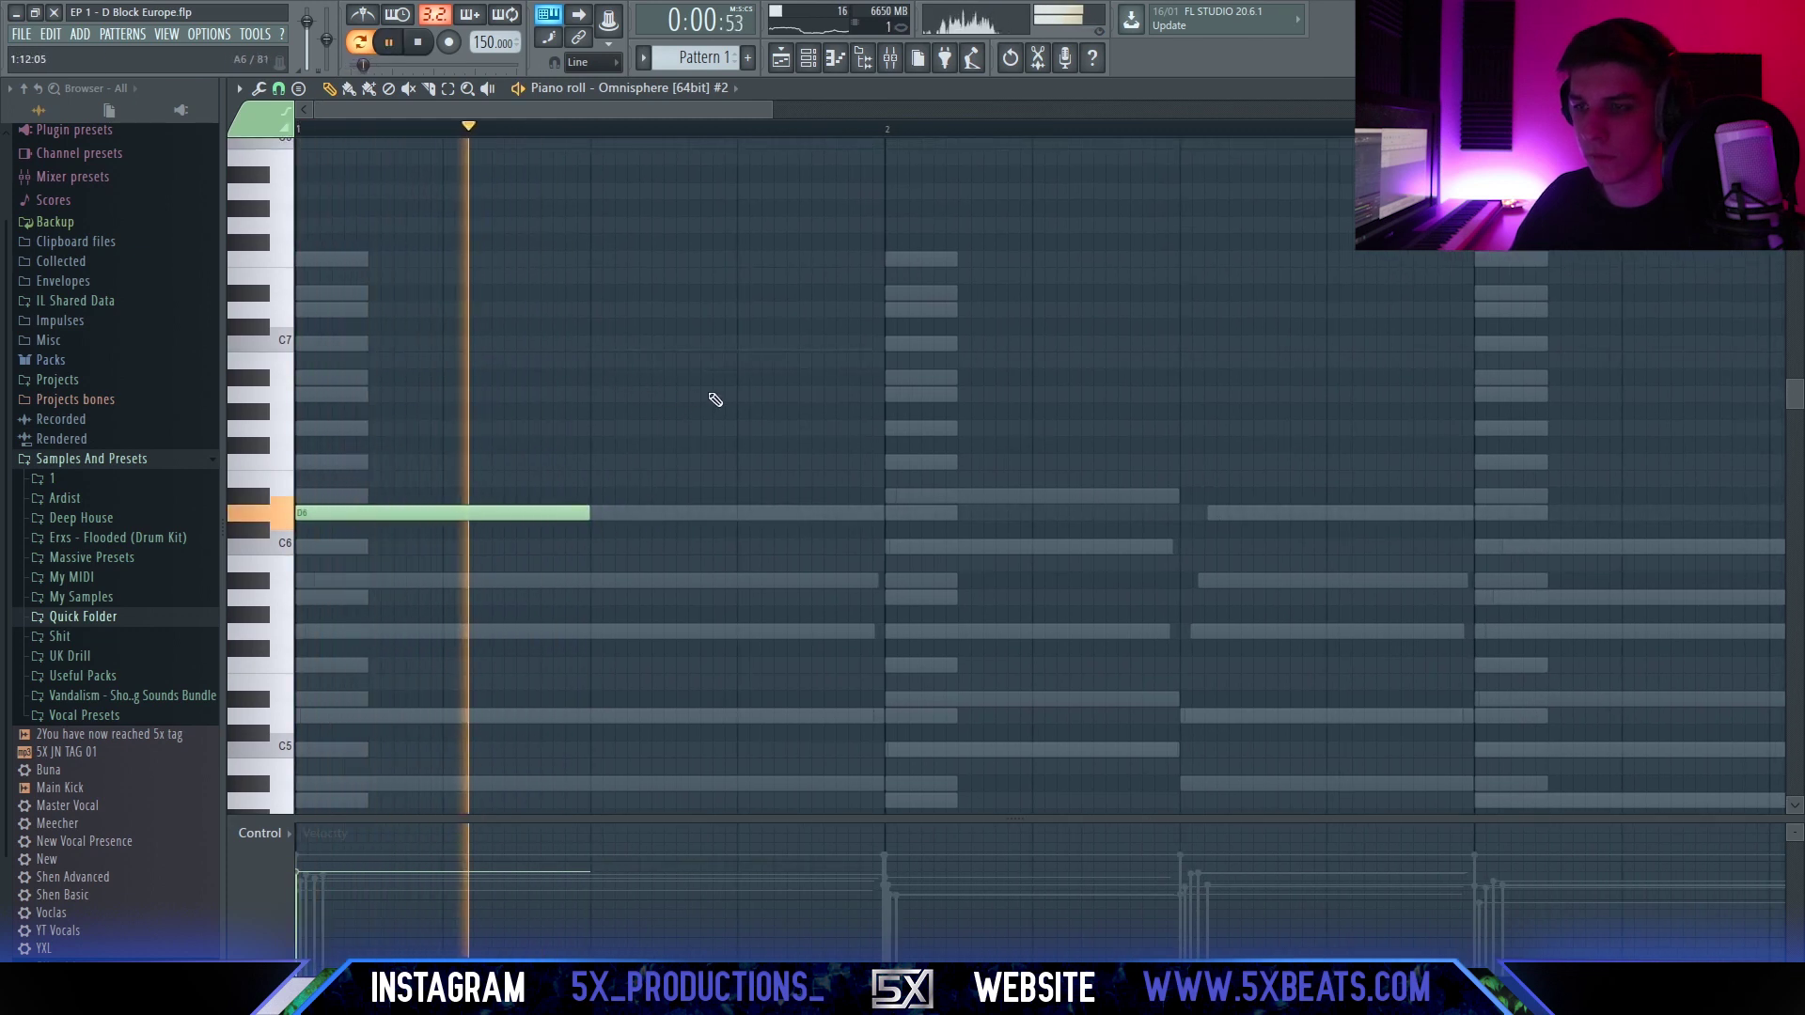
pyautogui.click(616, 378)
pyautogui.click(666, 394)
pyautogui.click(738, 411)
pyautogui.rightClick(745, 414)
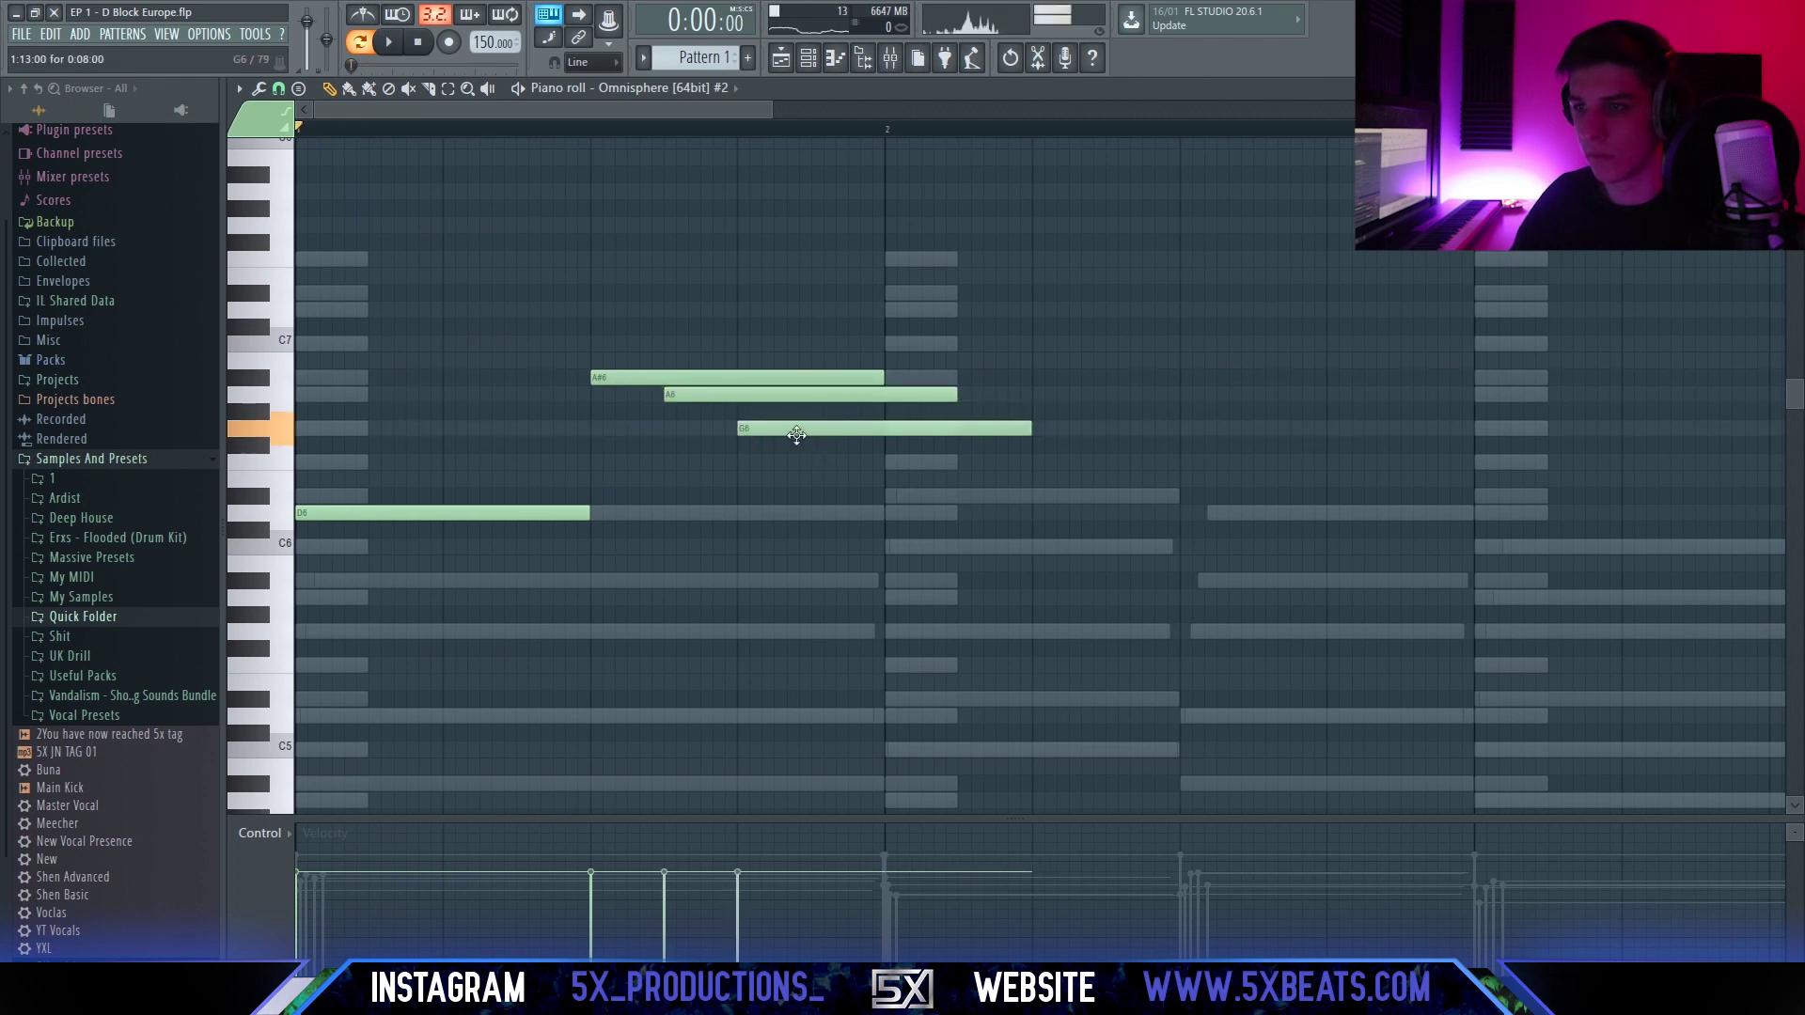
pyautogui.click(876, 462)
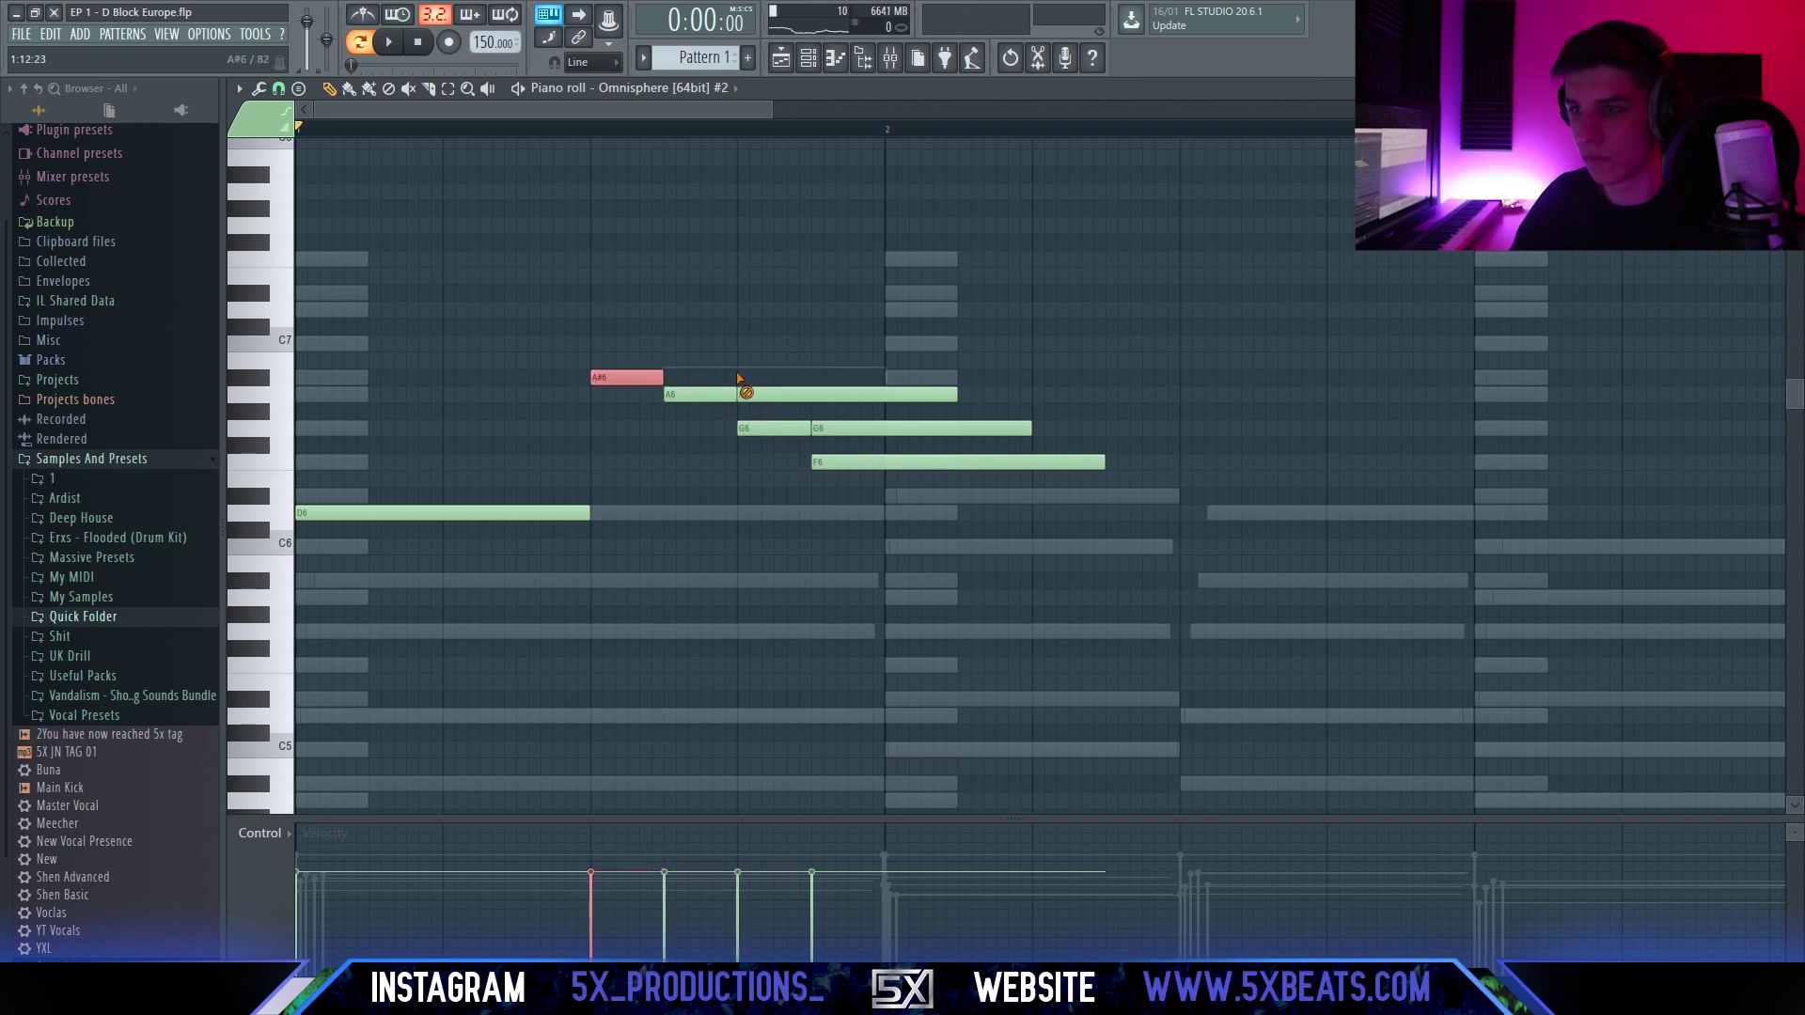
pyautogui.press('space')
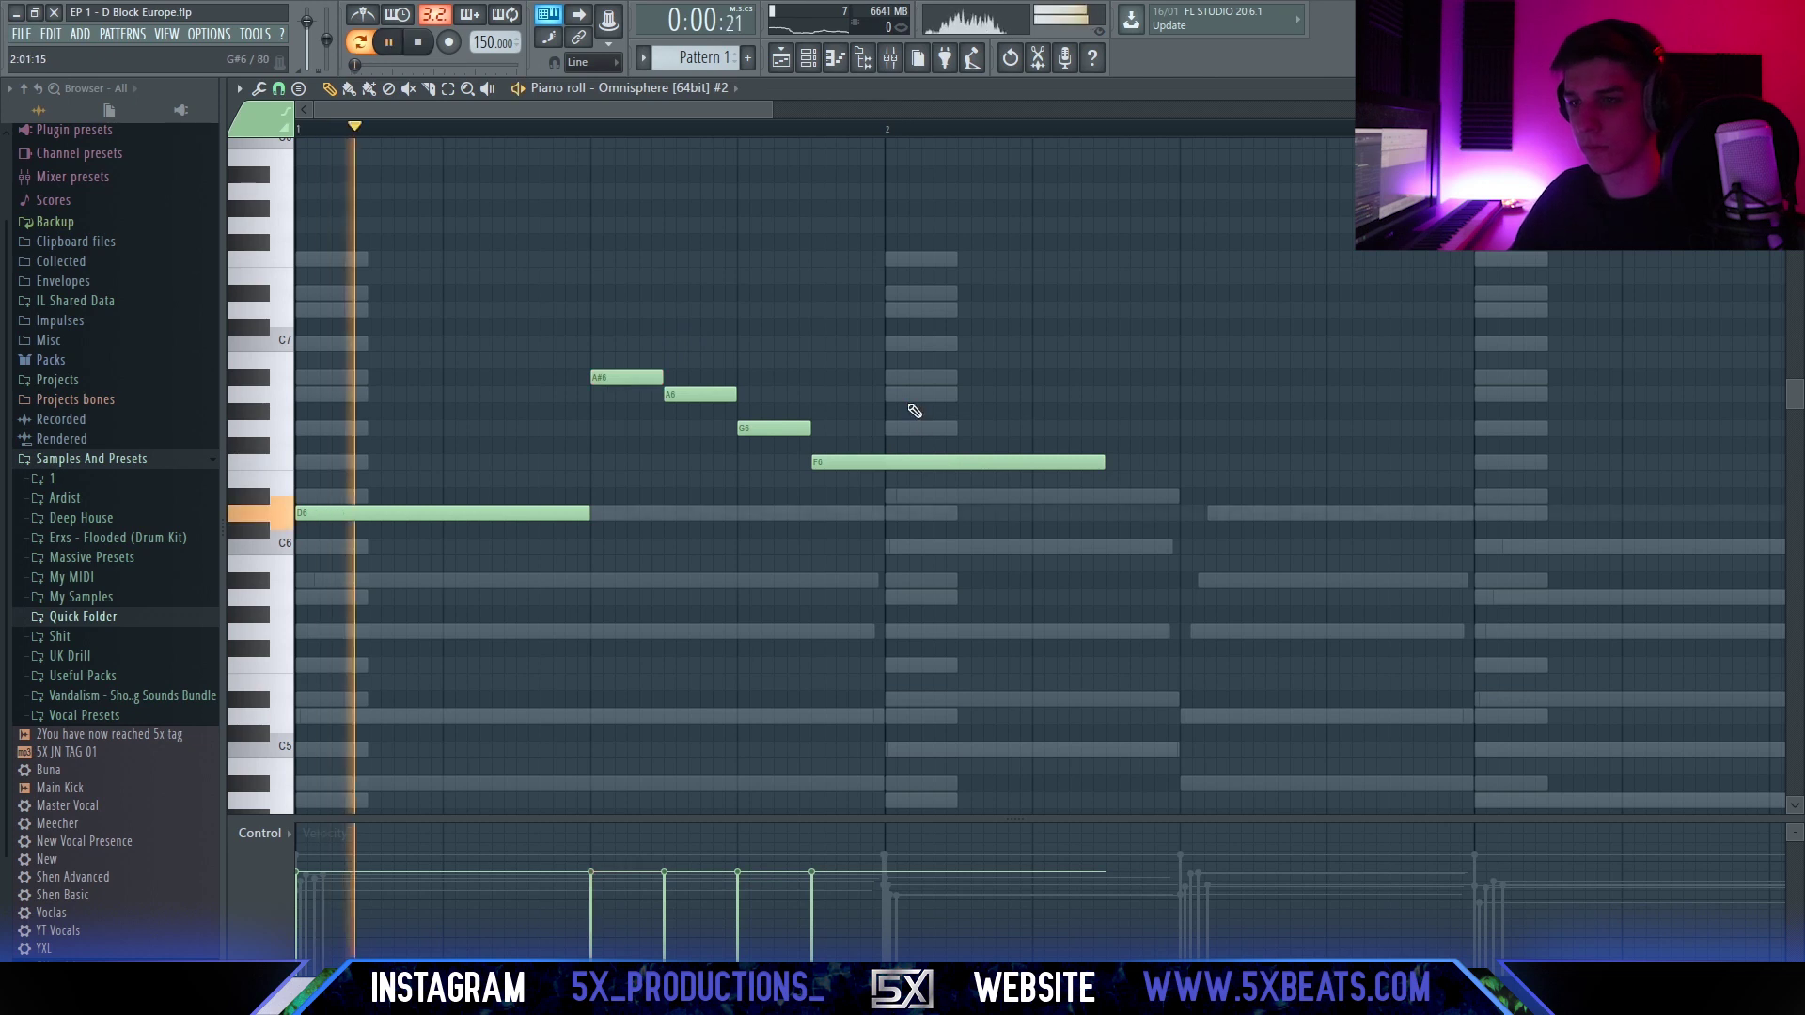
# Add a two-beat G6 note at the start of bar 2 and trim the preceding F6 to half a beat.
pyautogui.click(884, 428)
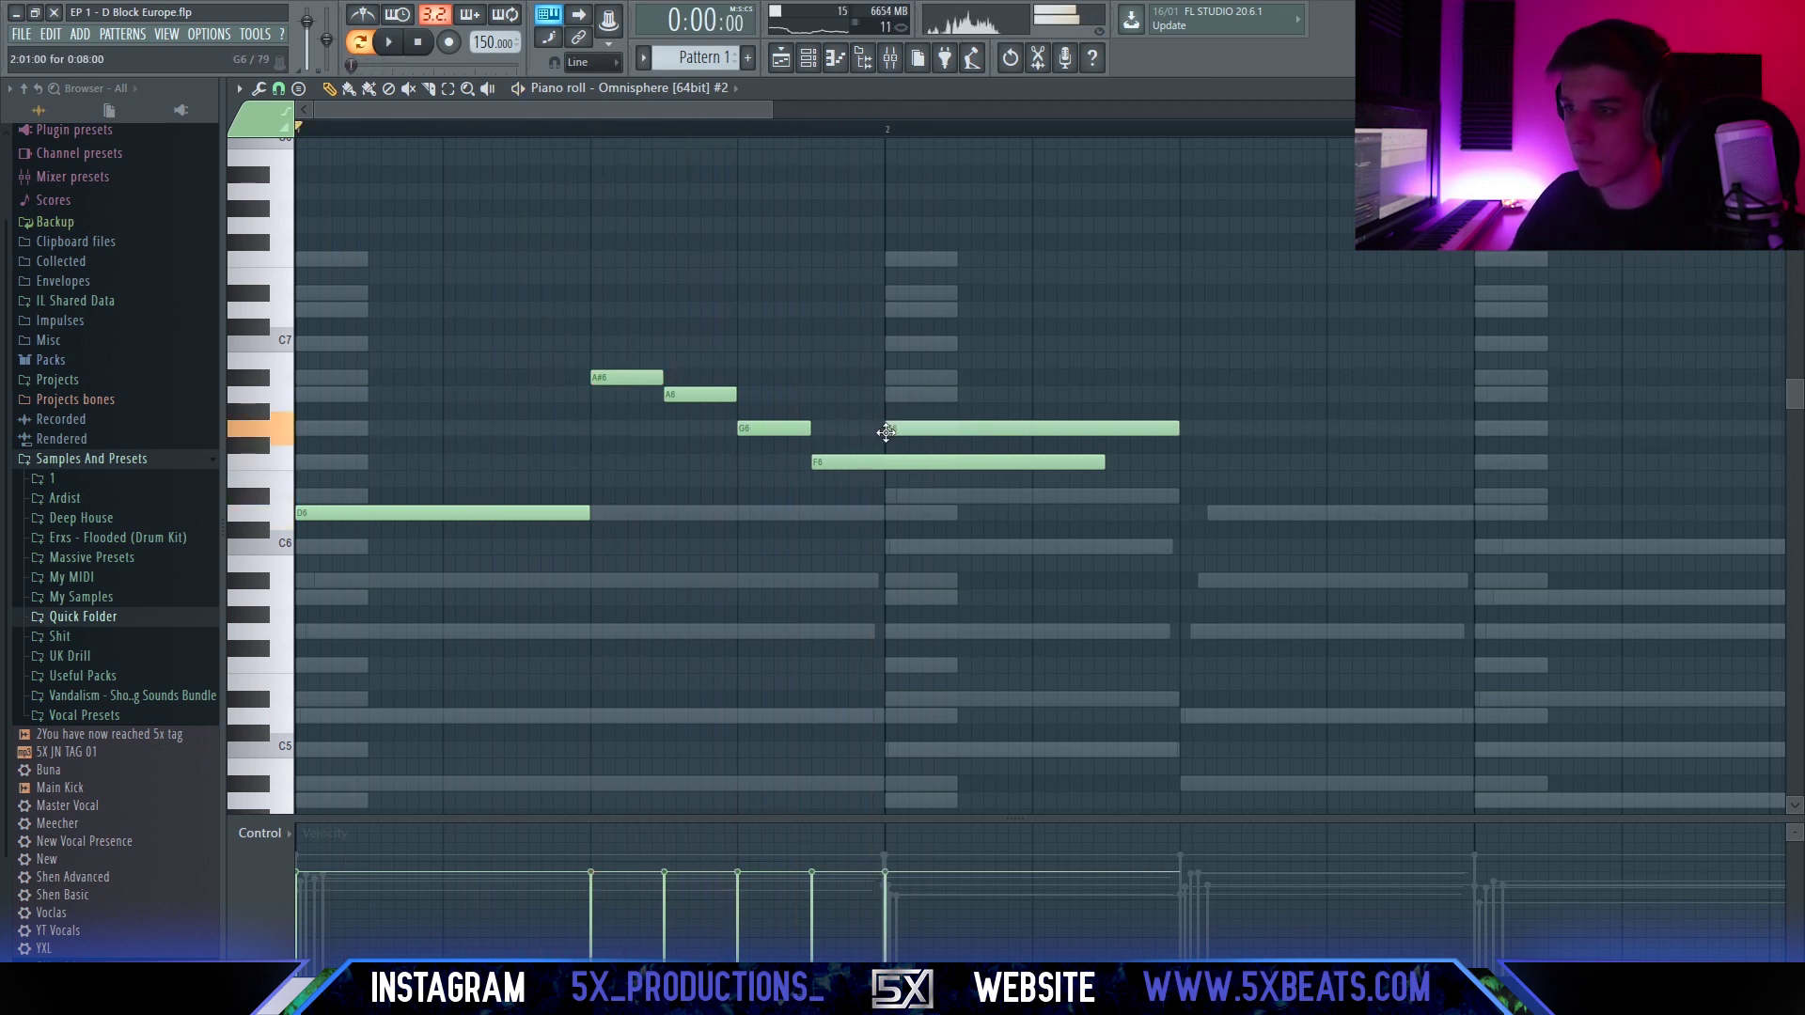
pyautogui.scroll(-2, 1110, 564)
pyautogui.press('space')
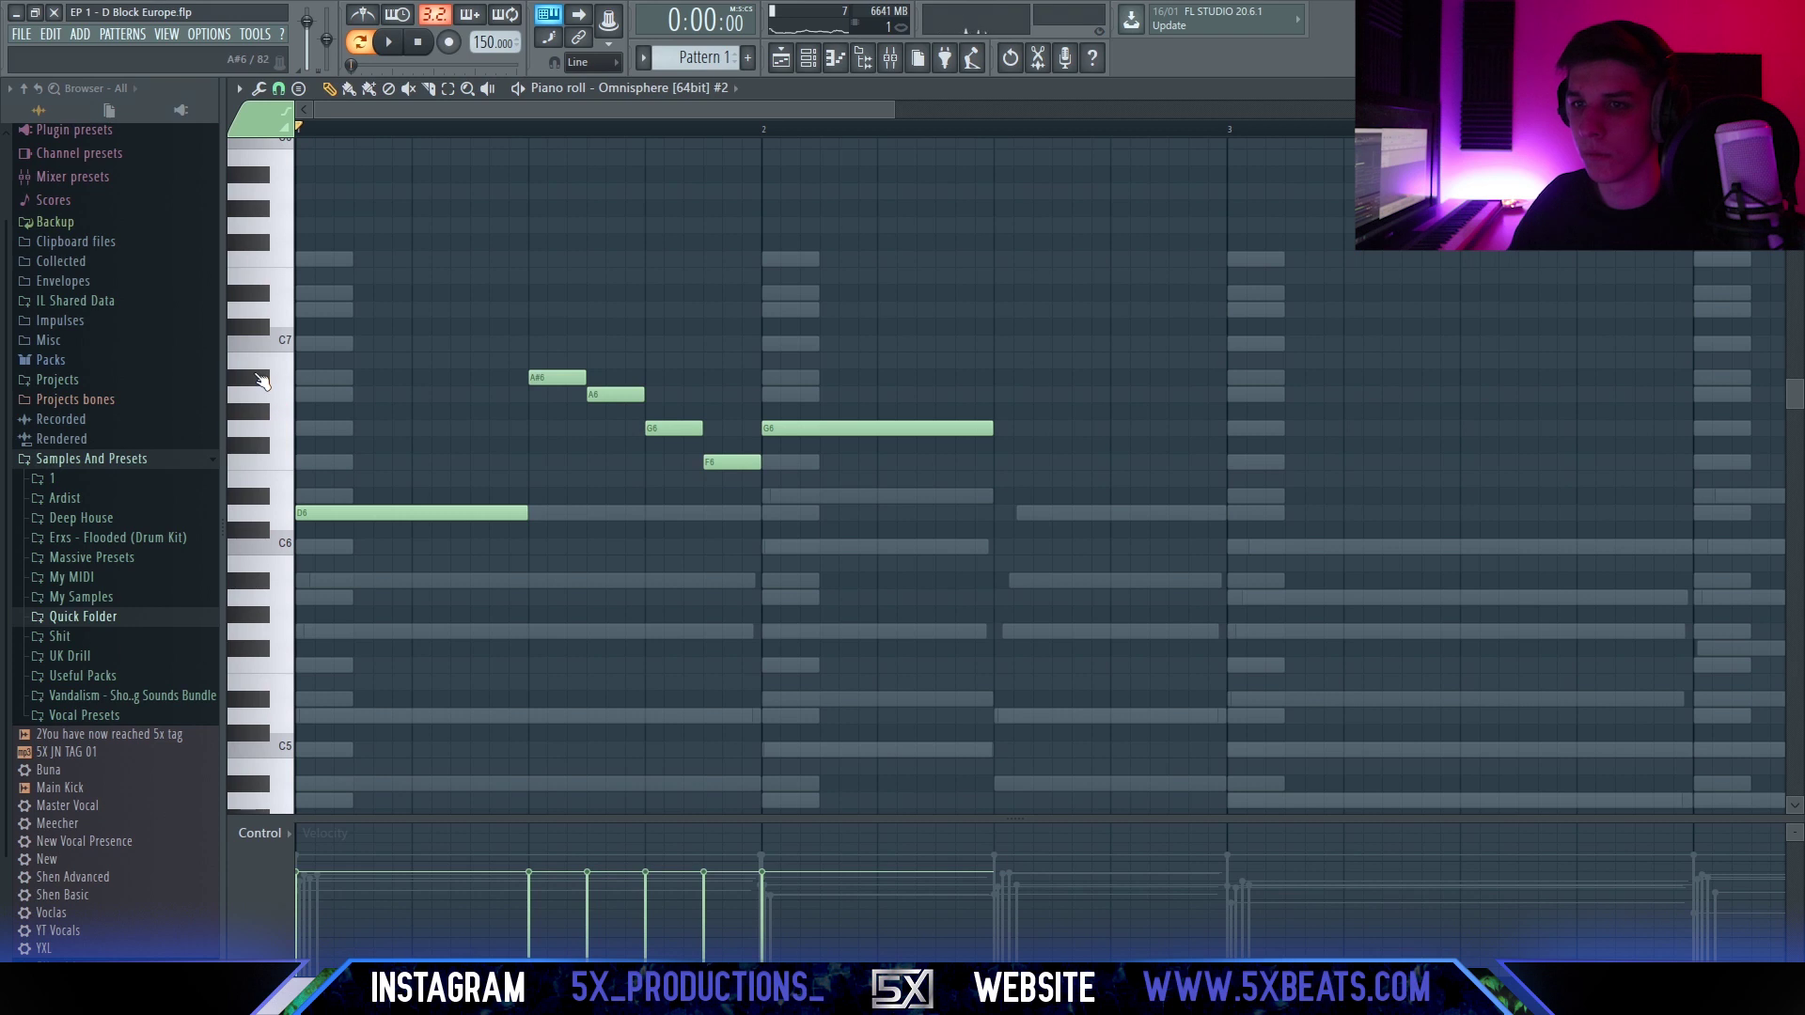
# Play the flute melody from the start together with the chords to check it.
pyautogui.press('space')
pyautogui.scroll(-2, 476, 392)
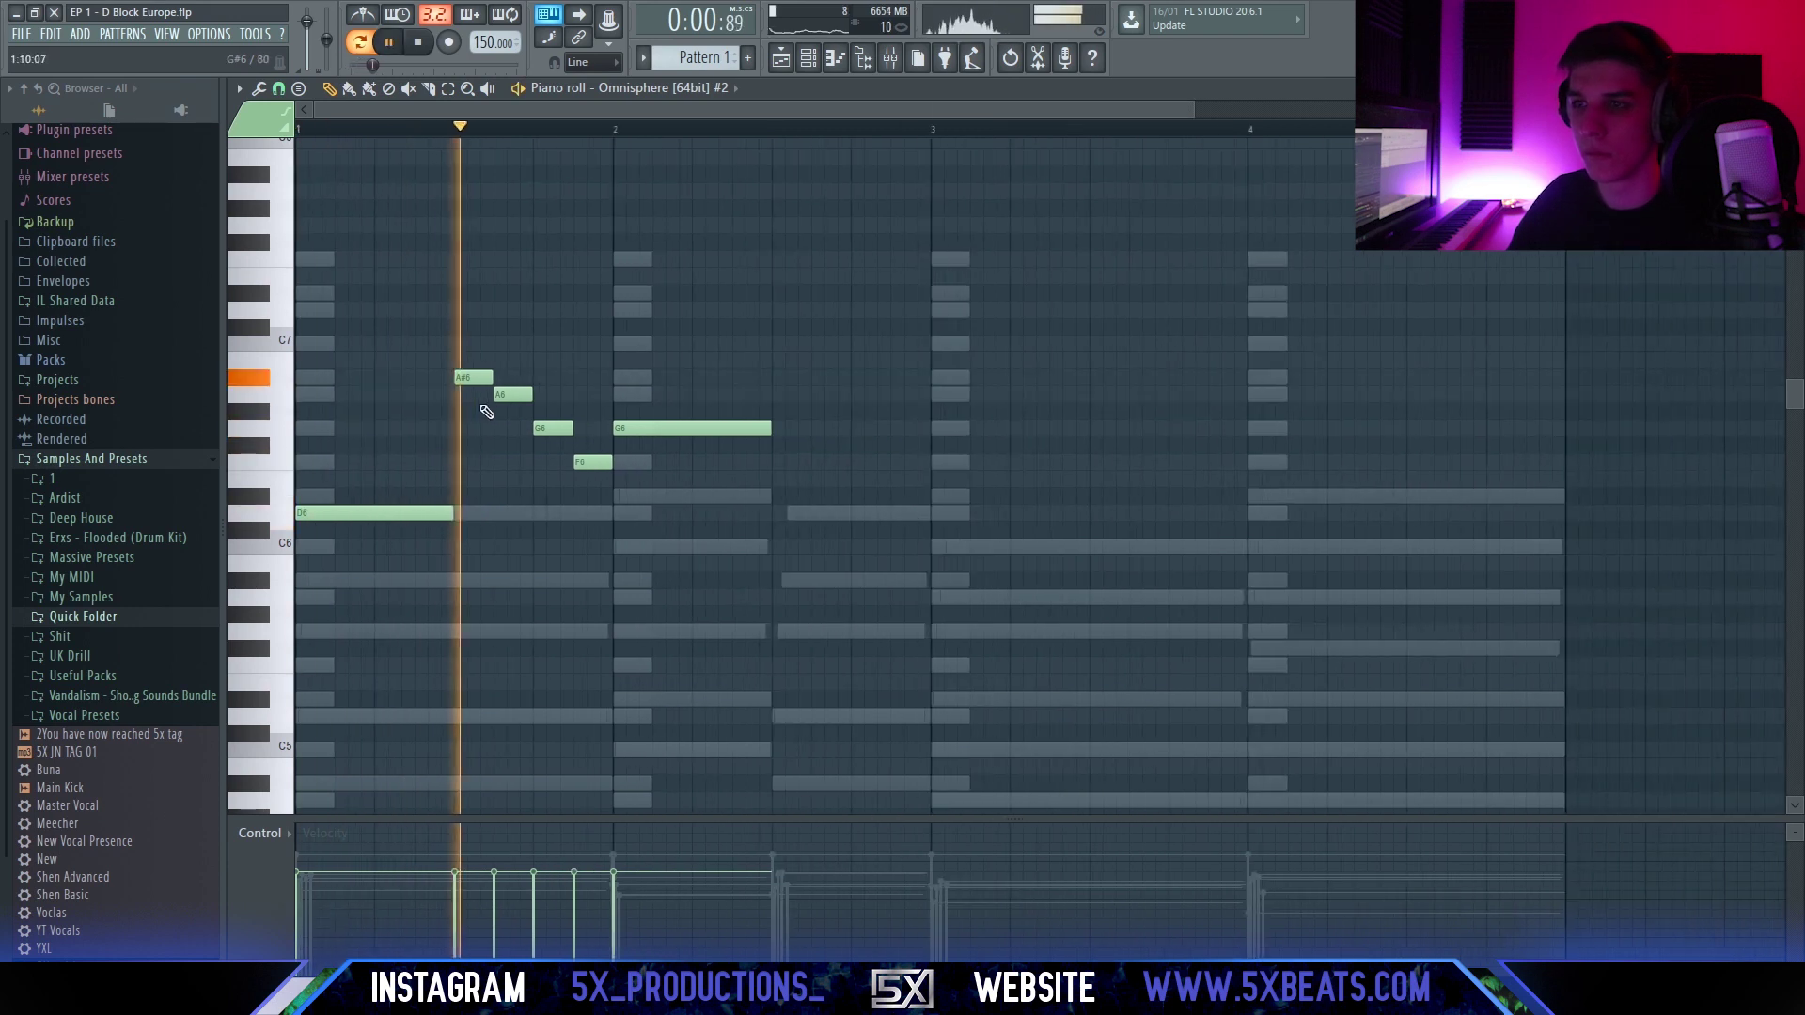
pyautogui.press('space')
pyautogui.press('space')
pyautogui.scroll(2, 702, 433)
pyautogui.moveTo(671, 423); pyautogui.dragTo(744, 430)
pyautogui.moveTo(597, 399)
pyautogui.mouseDown()
pyautogui.moveTo(629, 410)
pyautogui.moveTo(594, 402)
pyautogui.mouseUp()
pyautogui.press('space')
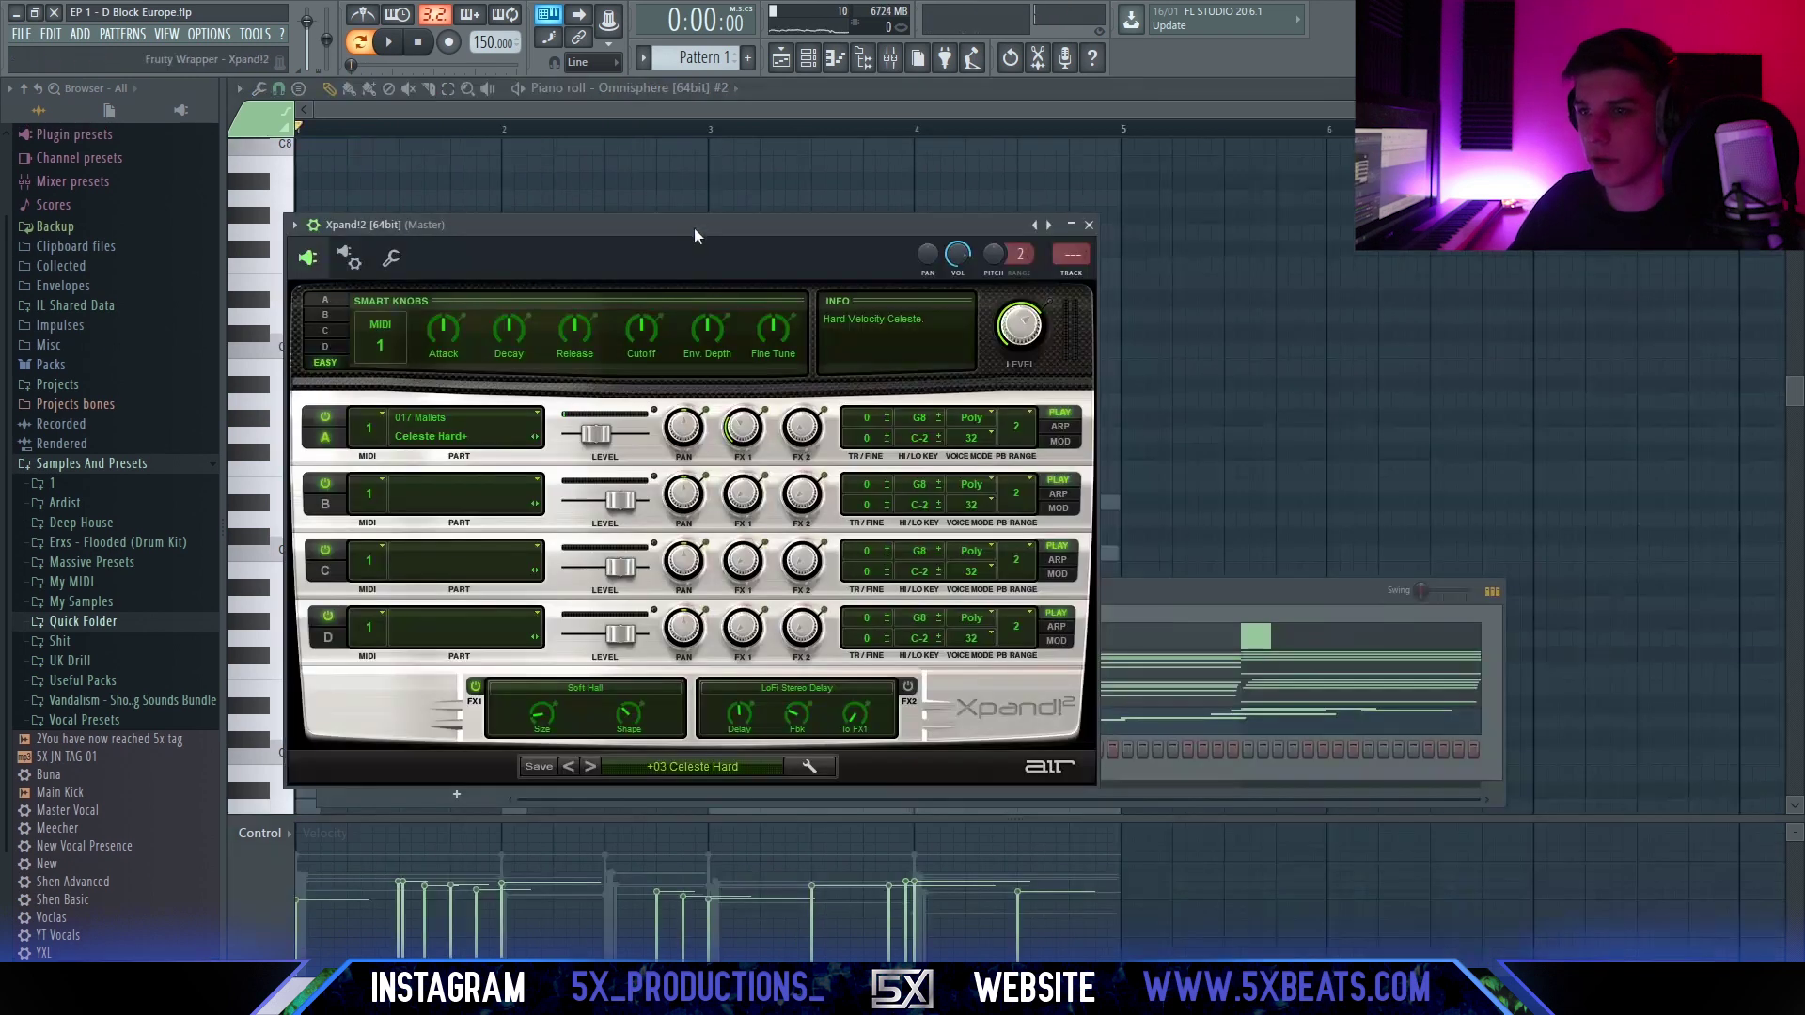
# Close the Xpand!2 Celeste Hard window and open the Xpand!2 channel's piano roll at bar 1.
pyautogui.moveTo(694, 228); pyautogui.dragTo(803, 223)
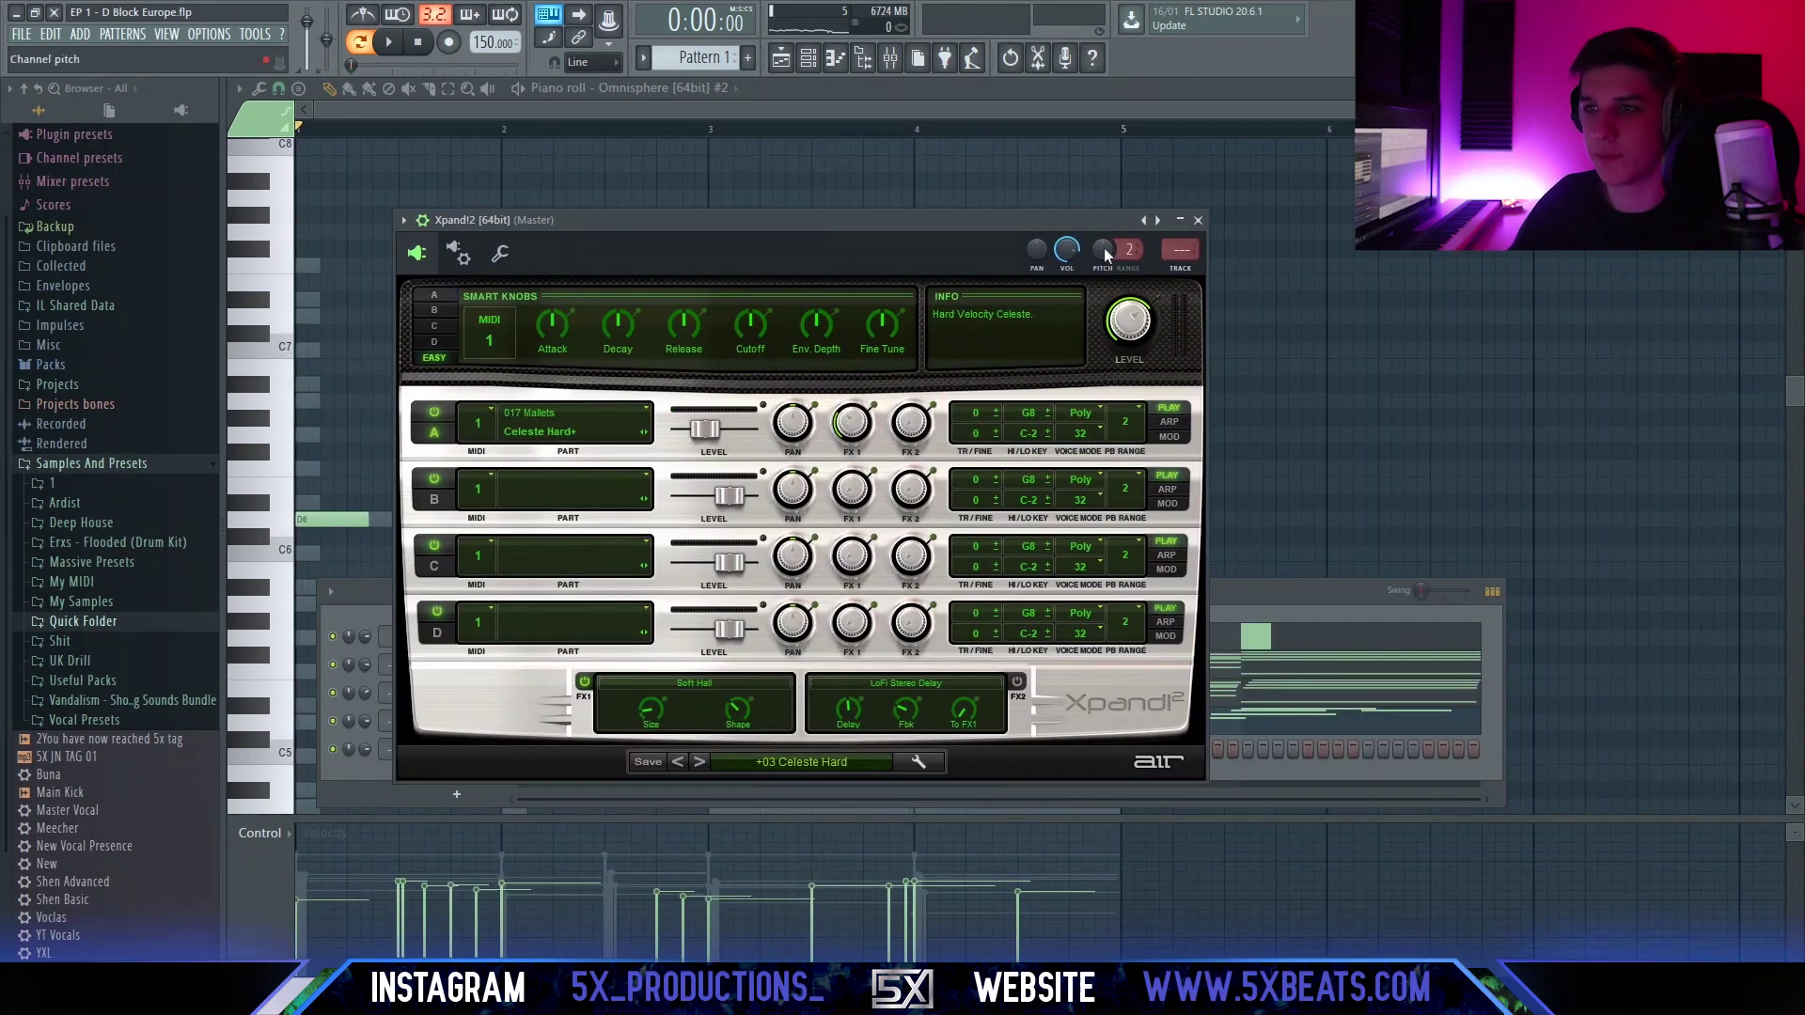
pyautogui.click(1199, 221)
pyautogui.rightClick(486, 752)
pyautogui.click(521, 747)
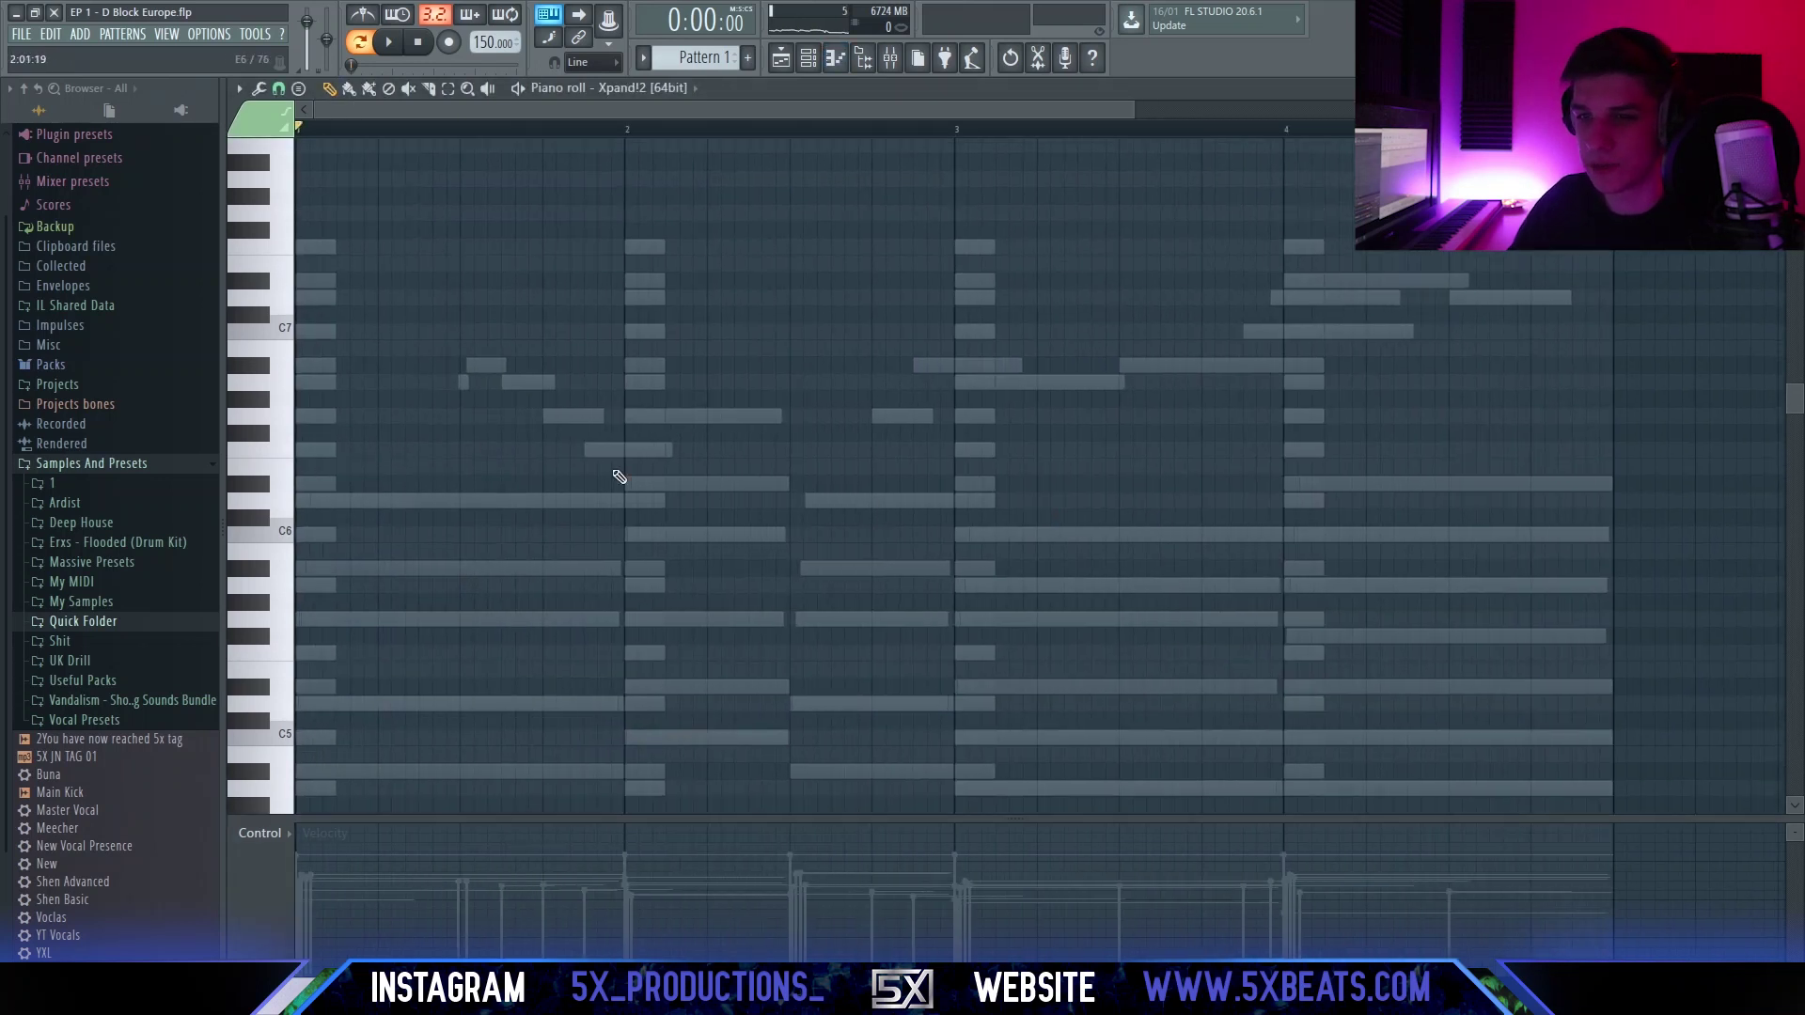
pyautogui.keyDown('ctrl'); pyautogui.scroll(2, 619, 477); pyautogui.keyUp('ctrl')
pyautogui.scroll(1, 523, 517)
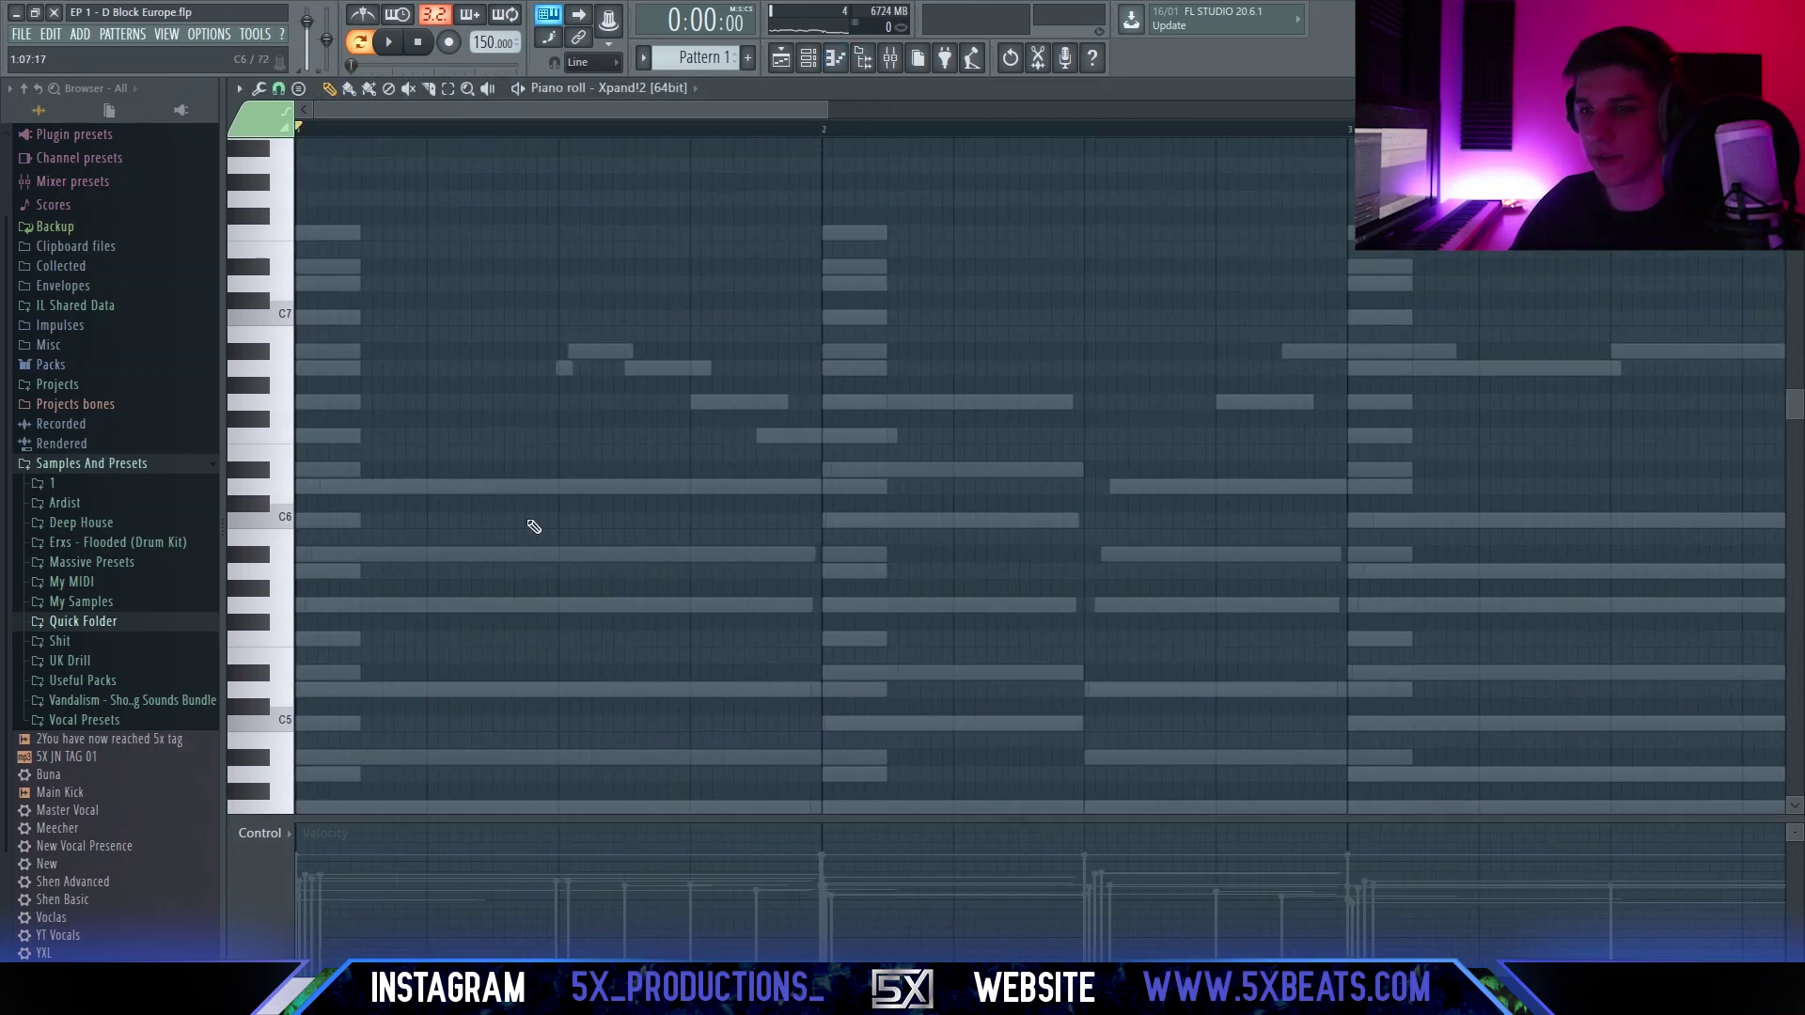
# Draw Xpand!2 notes D6 and A#5 on beats 2 and 4 of bar 1, and G5 and A5 on beats 2 and 4 of bar 2.
pyautogui.press('space')
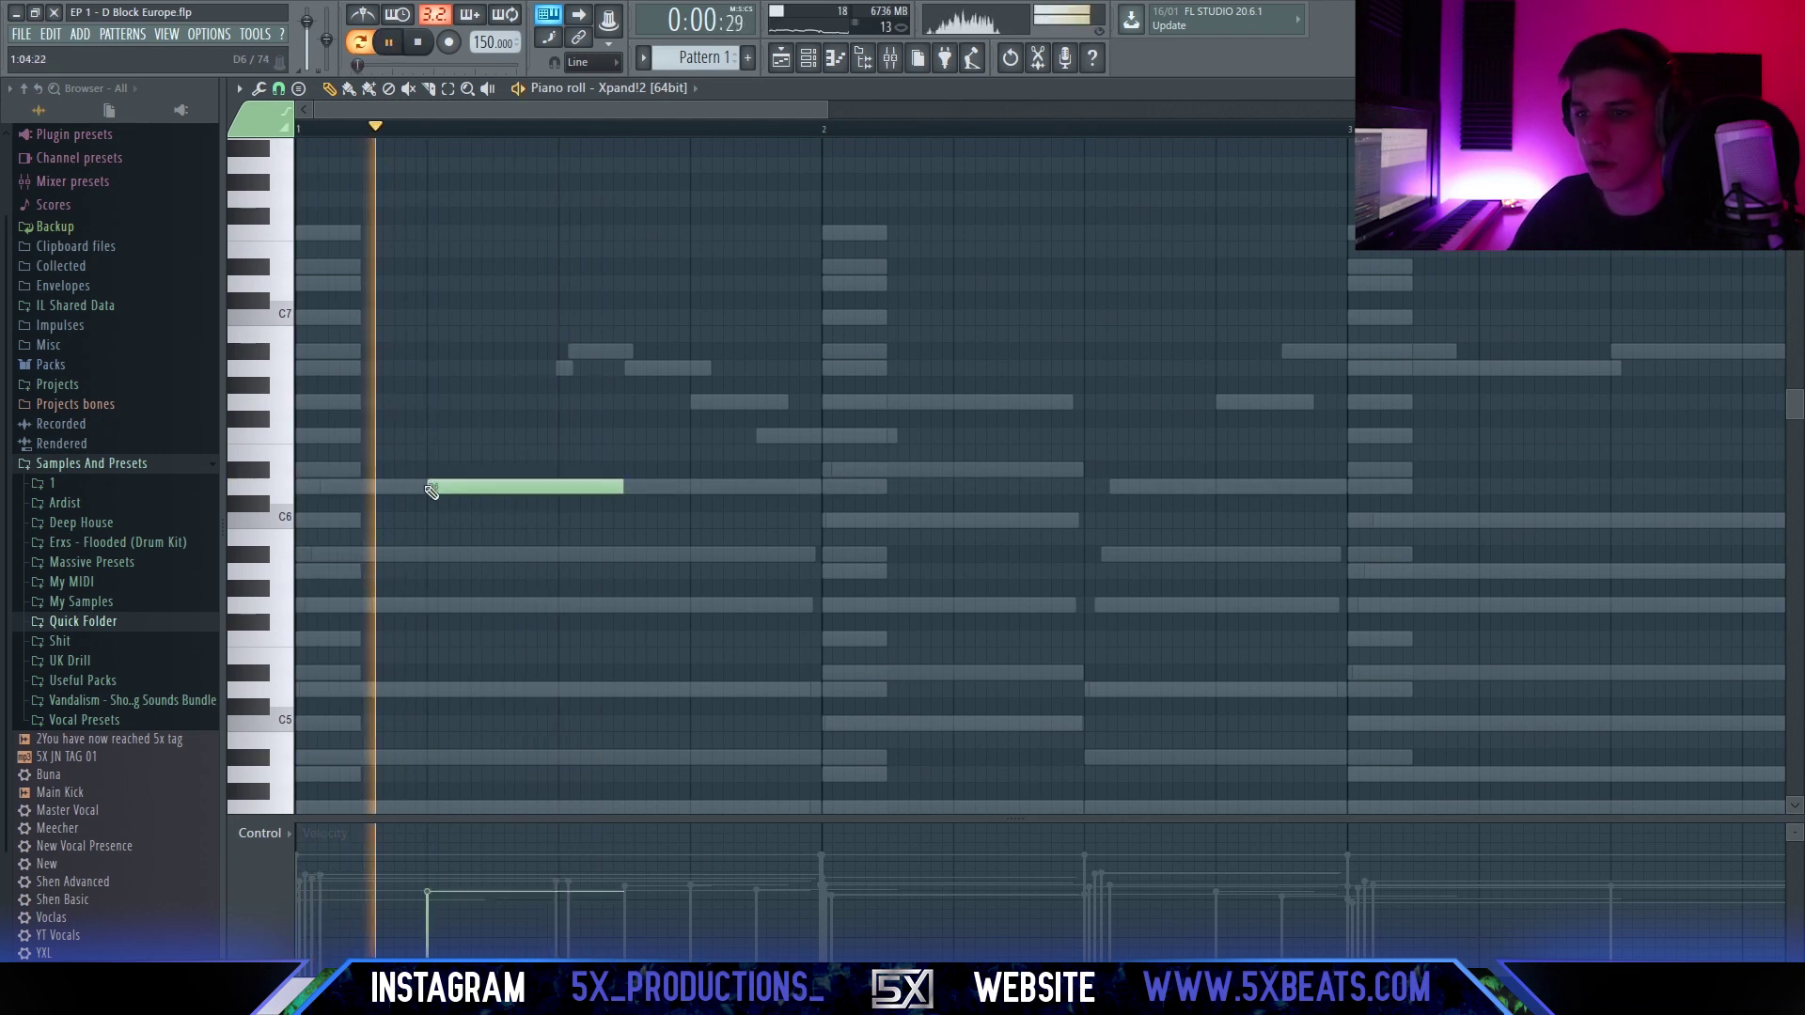
pyautogui.click(658, 555)
pyautogui.rightClick(729, 557)
pyautogui.click(714, 554)
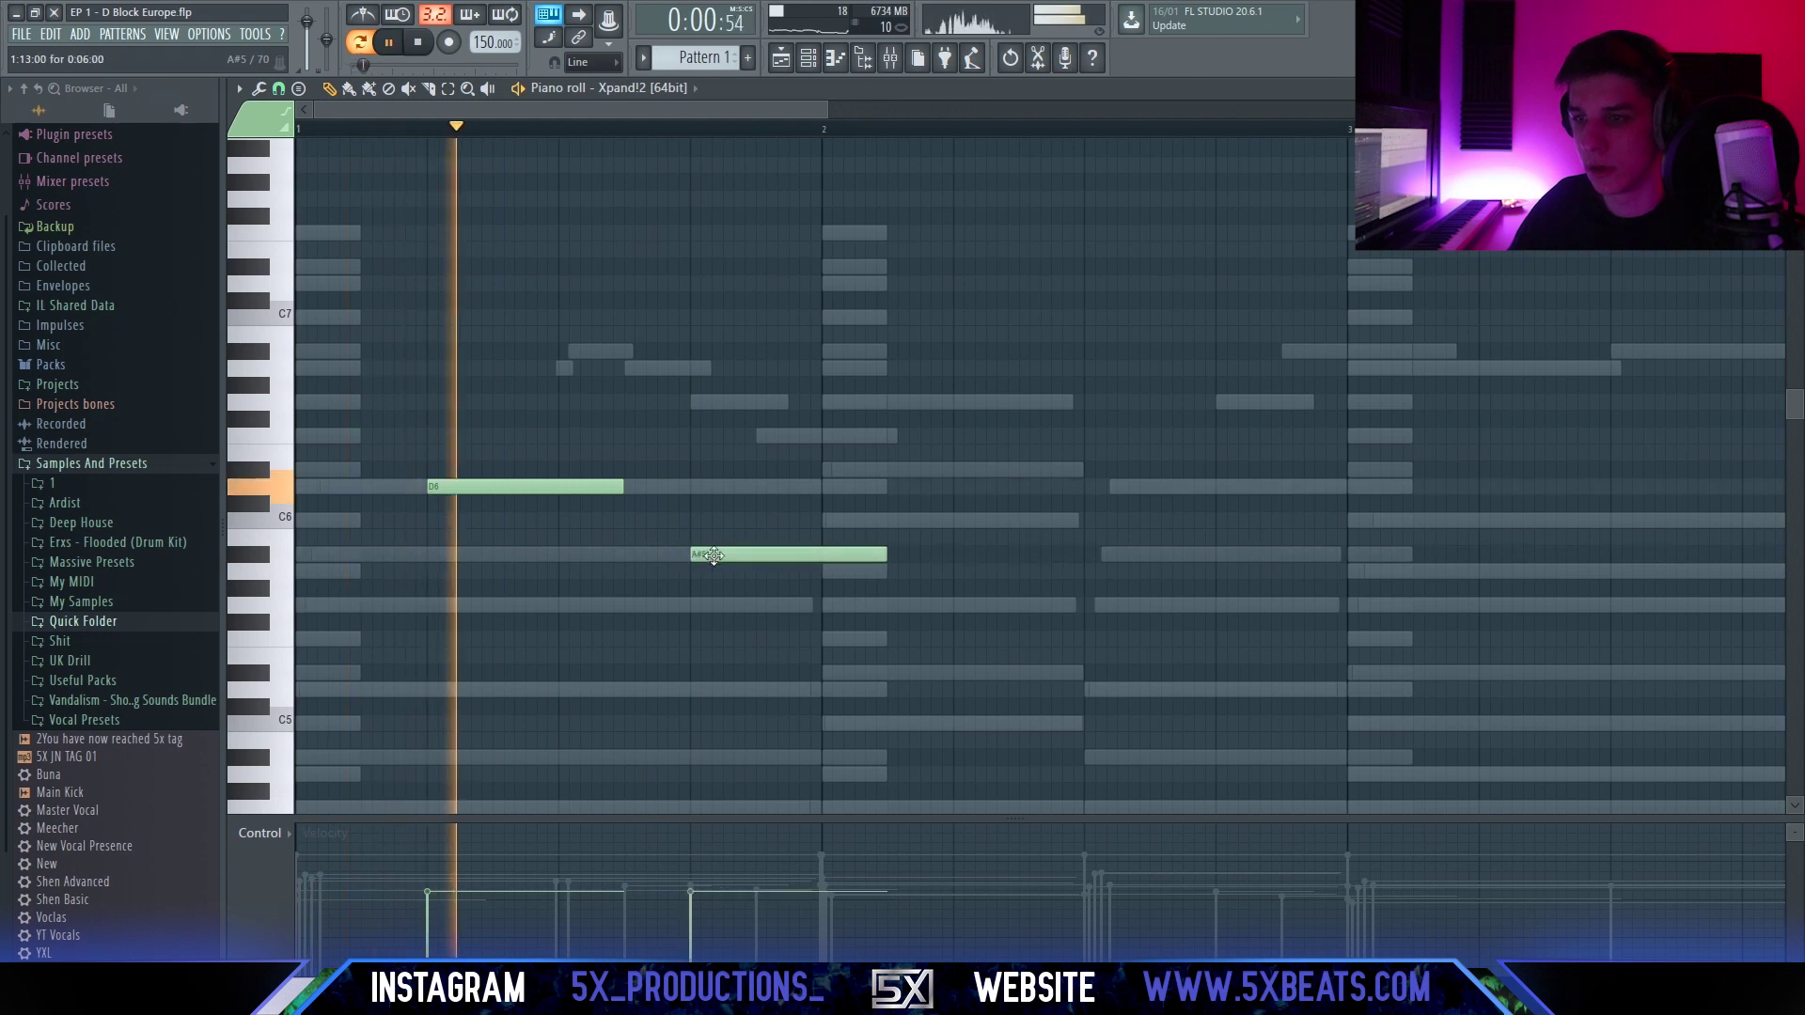
pyautogui.moveTo(900, 589); pyautogui.dragTo(758, 612)
pyautogui.press('space')
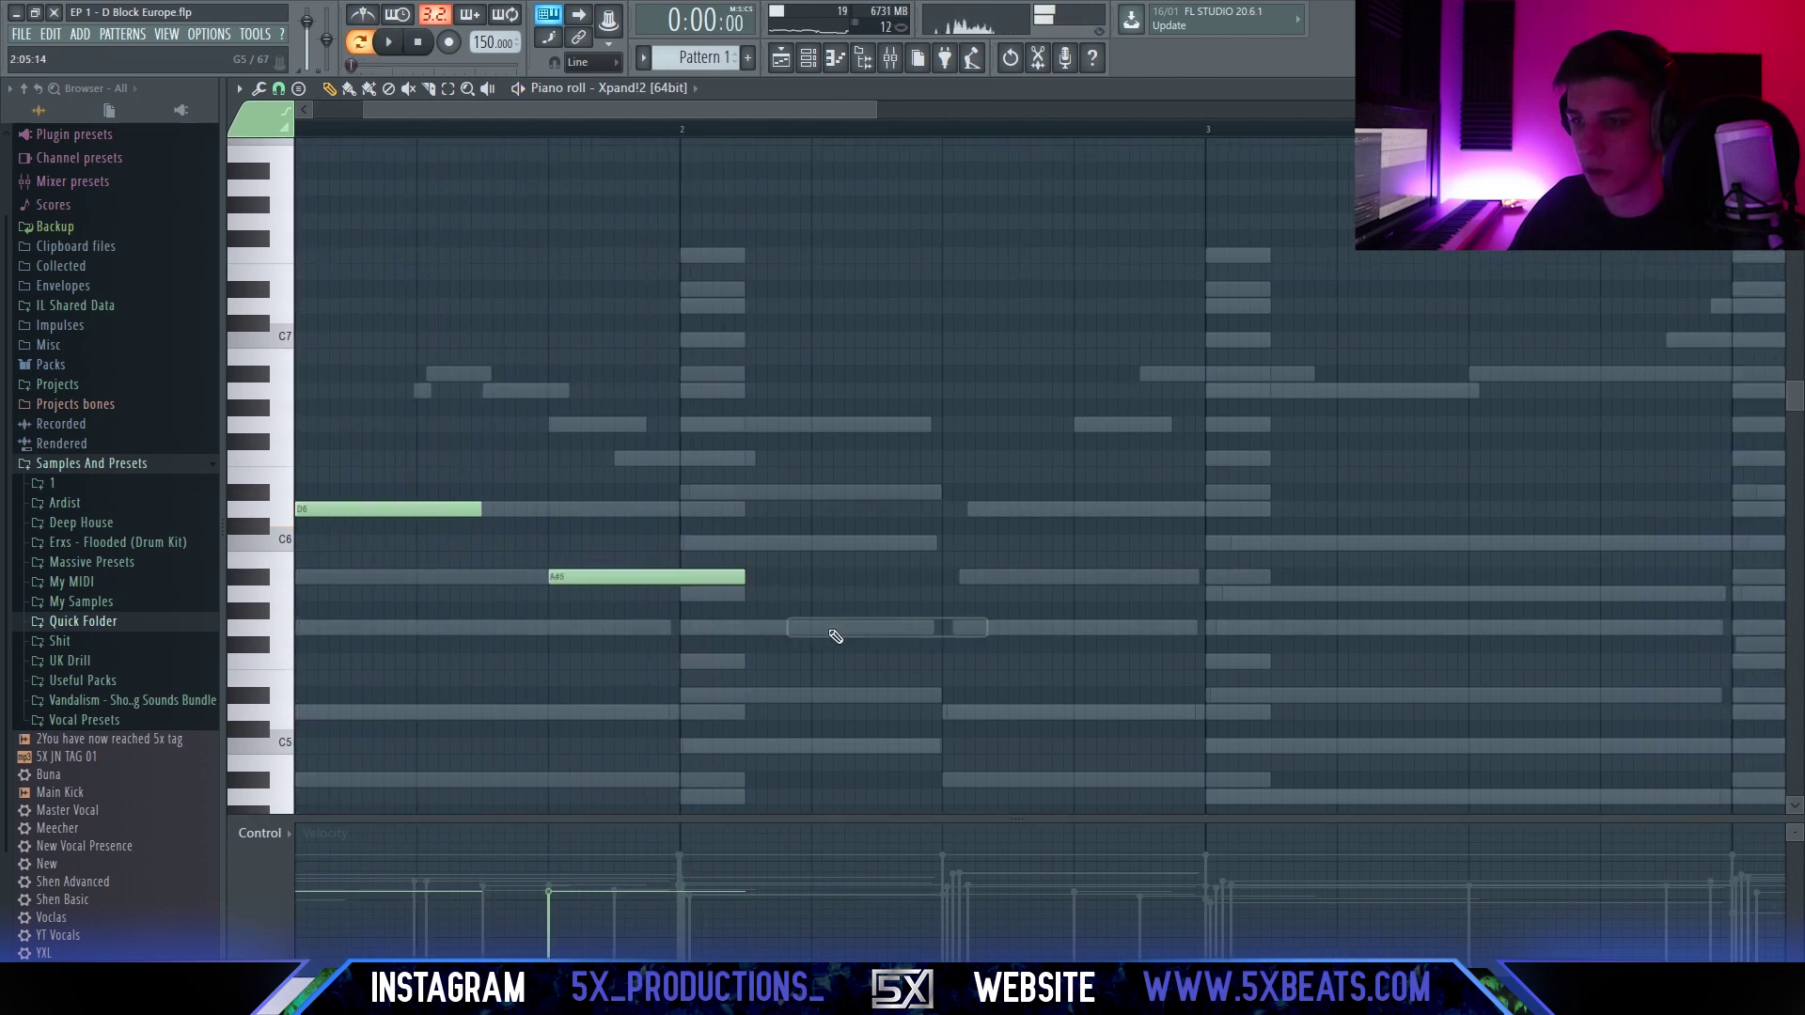
pyautogui.scroll(-1, 983, 626)
pyautogui.click(1008, 594)
pyautogui.scroll(1, 978, 582)
pyautogui.hscroll(1, 978, 583)
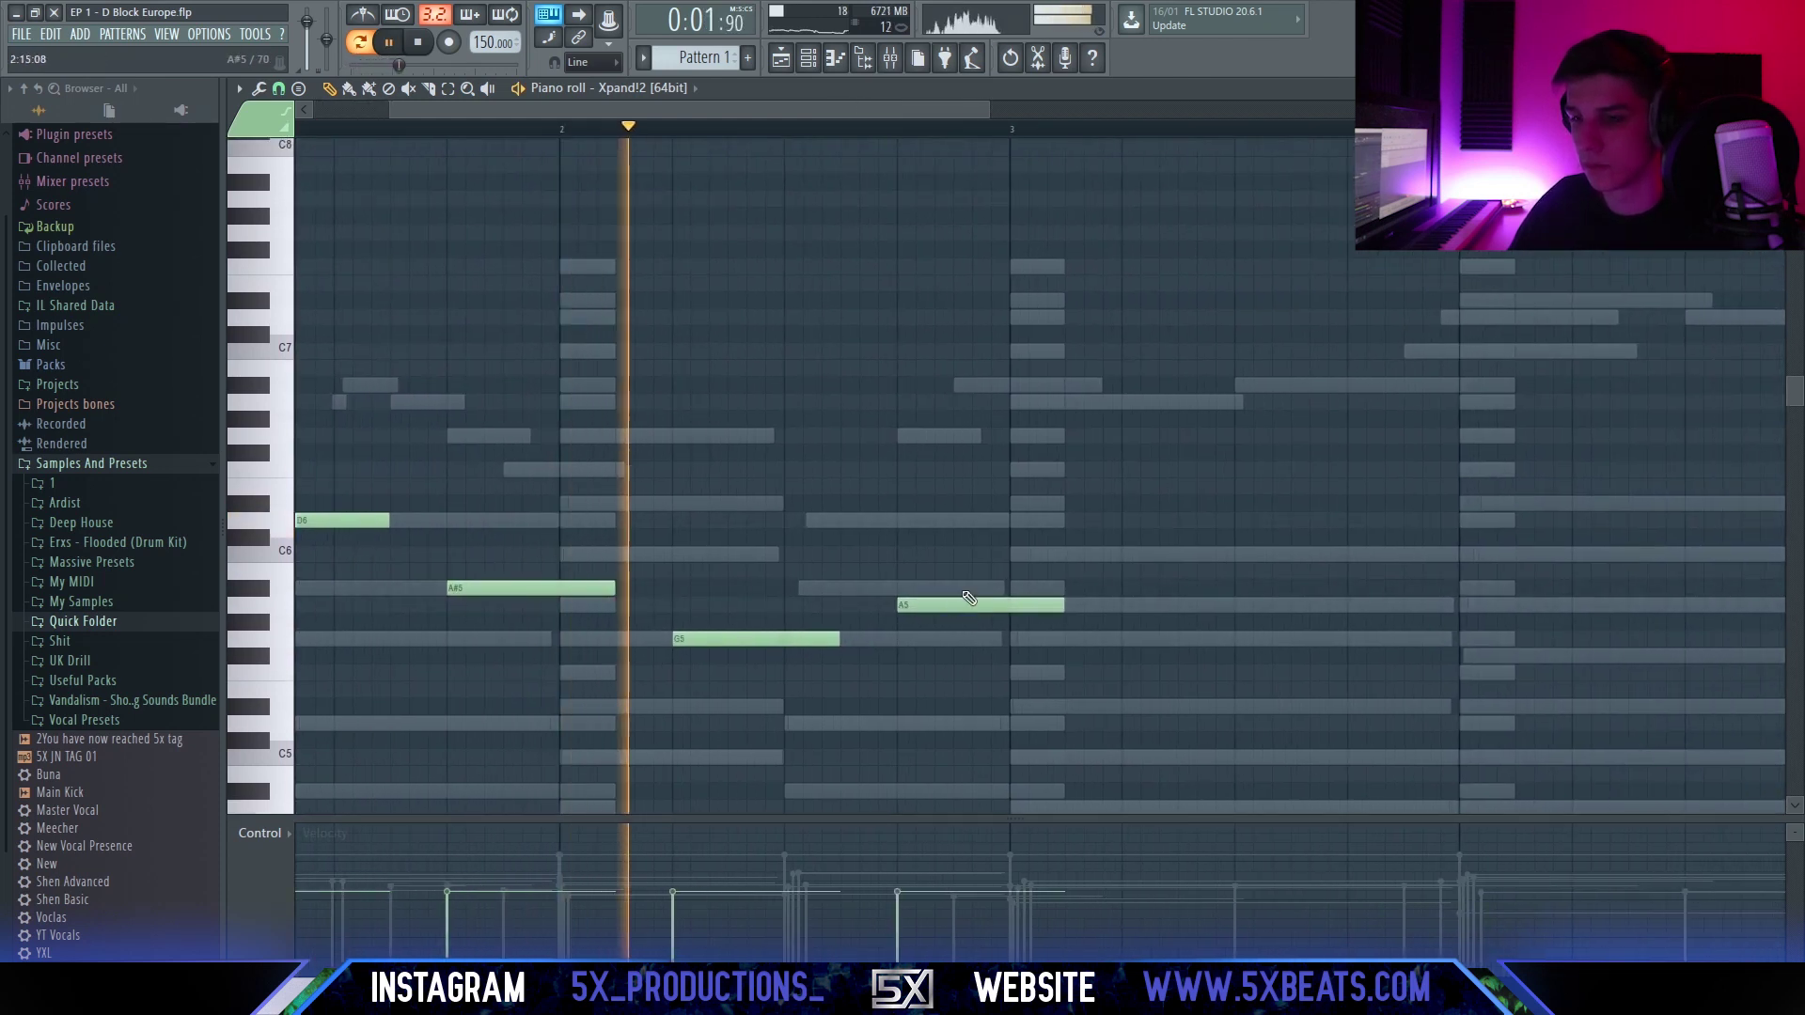
# Trim the D6, A#5, G5 and A5 notes to one beat each and play them.
pyautogui.scroll(-1, 958, 568)
pyautogui.moveTo(893, 604); pyautogui.dragTo(854, 611)
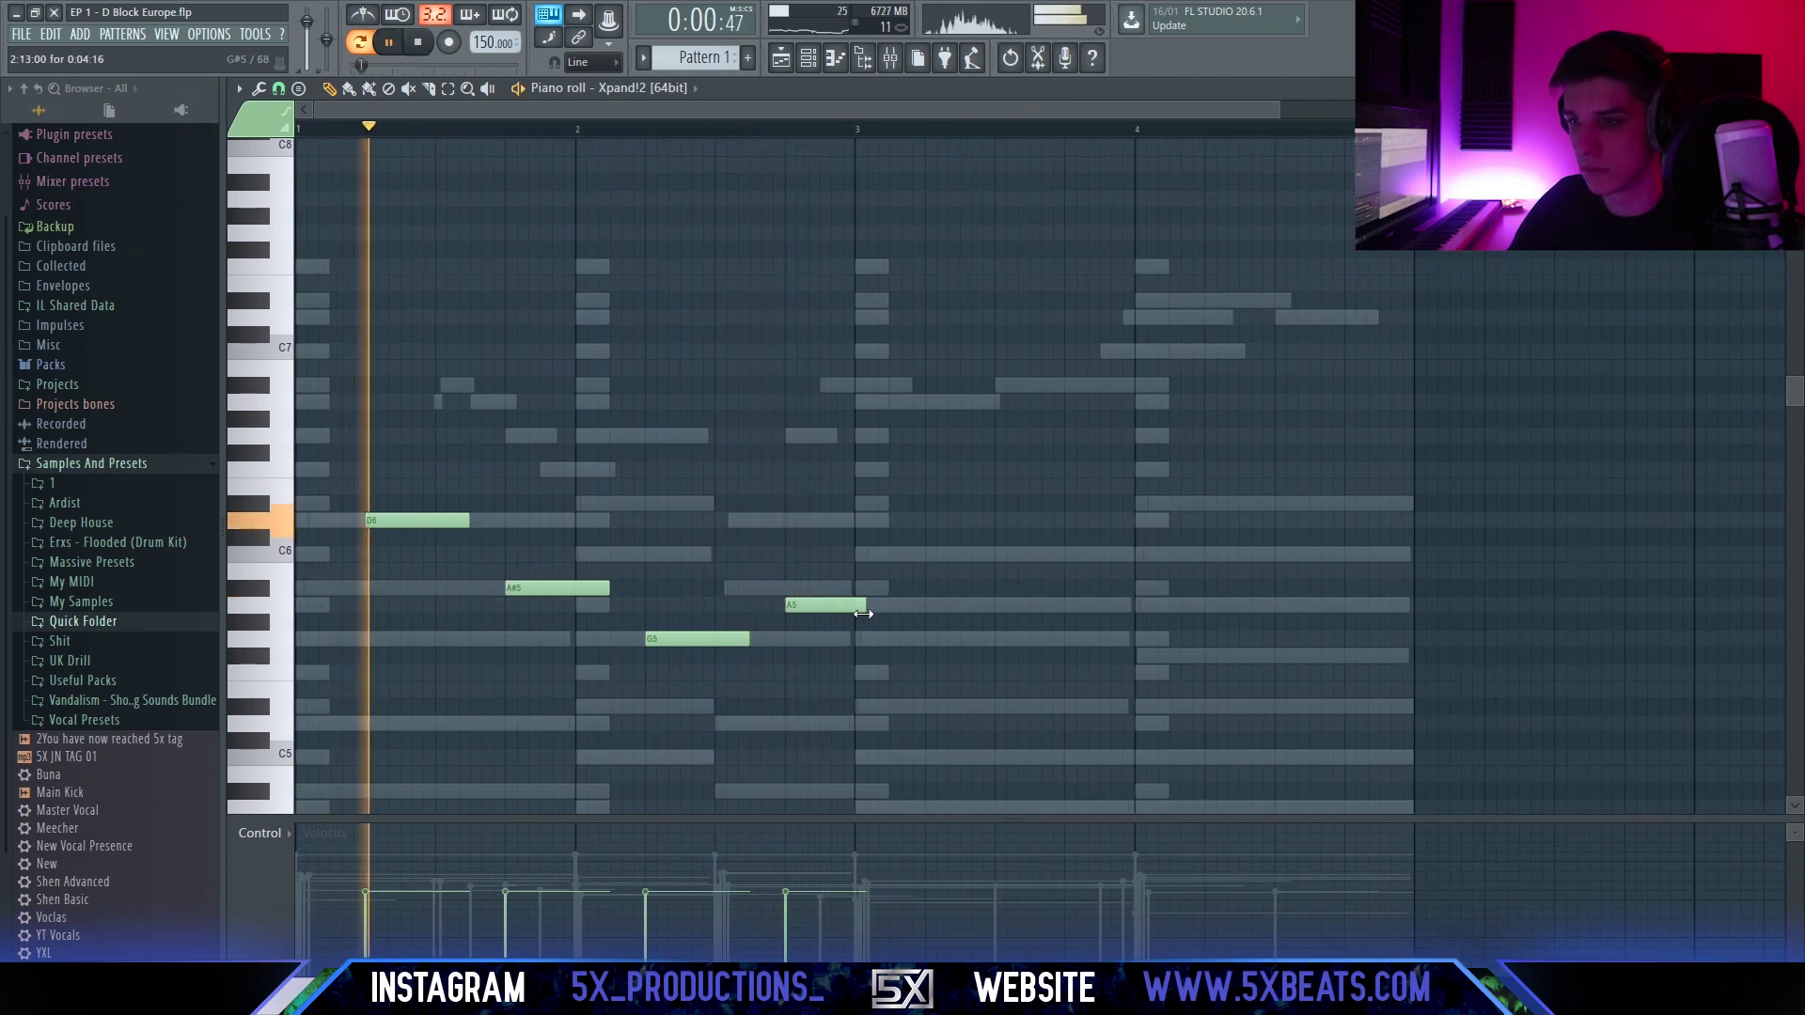
pyautogui.moveTo(749, 639); pyautogui.dragTo(713, 640)
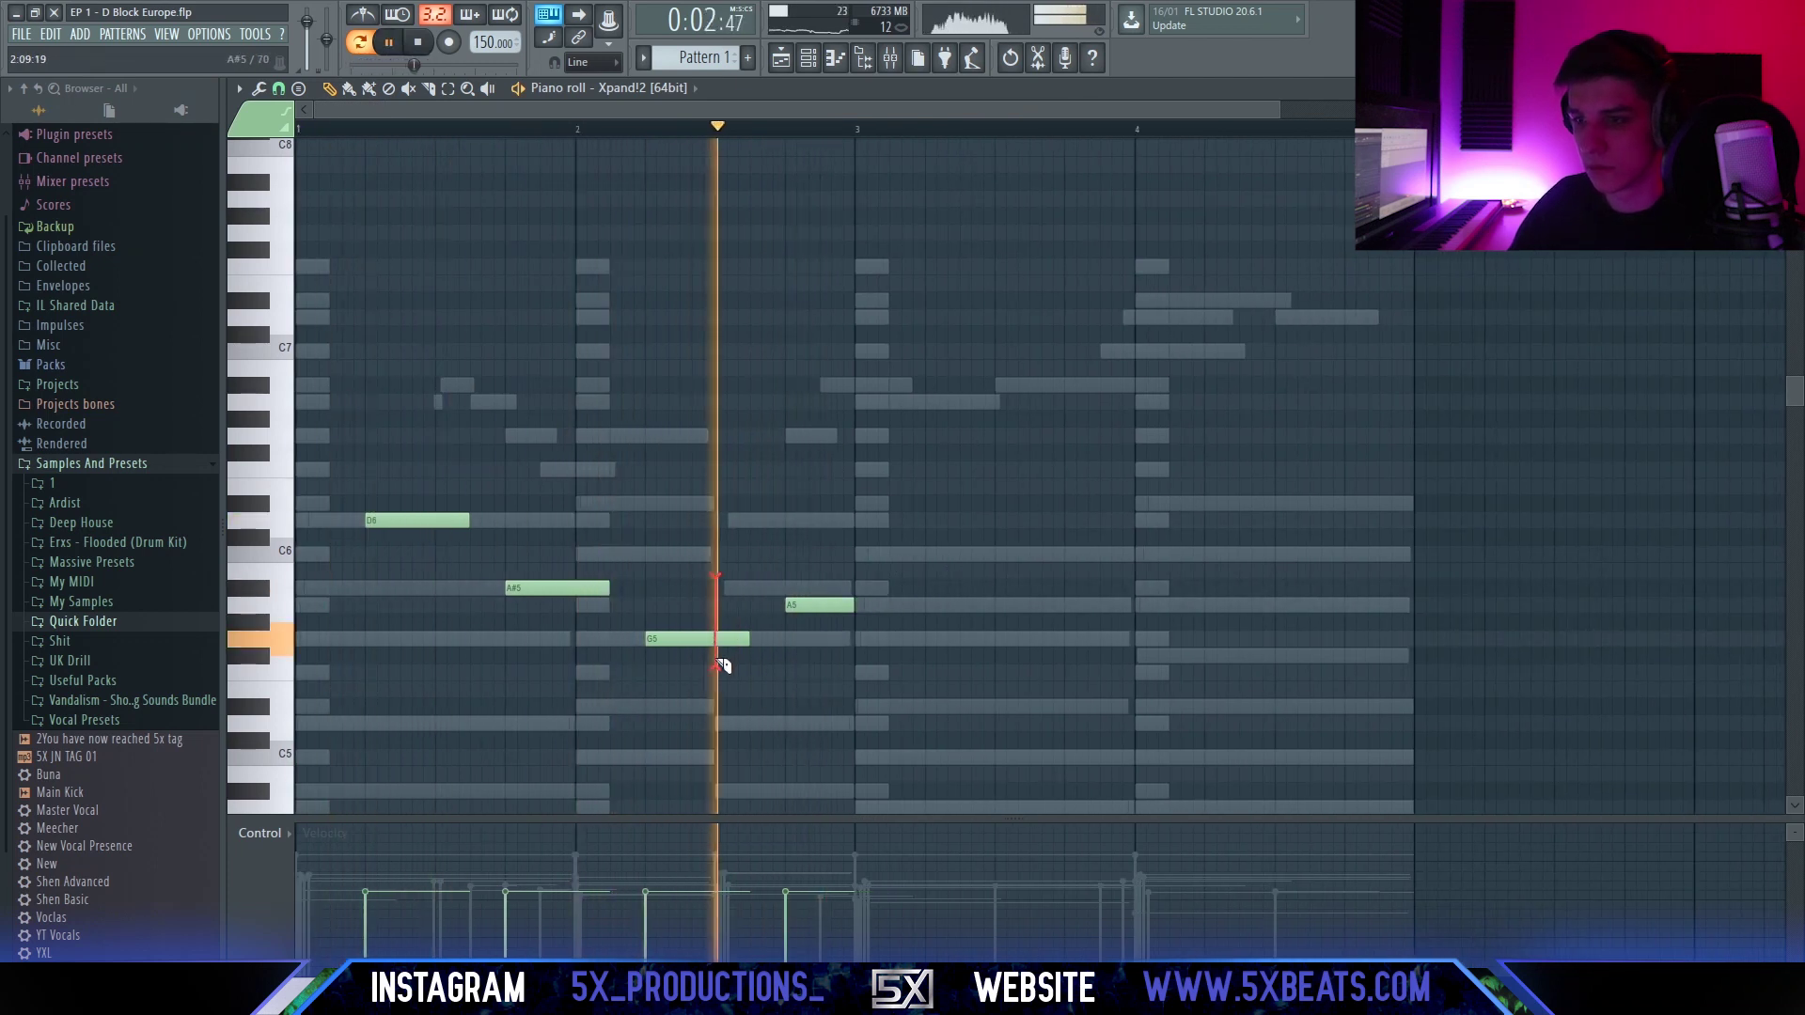
pyautogui.moveTo(611, 660); pyautogui.dragTo(577, 632)
pyautogui.hotkey('ctrl', 'z')
pyautogui.moveTo(475, 469); pyautogui.dragTo(438, 548)
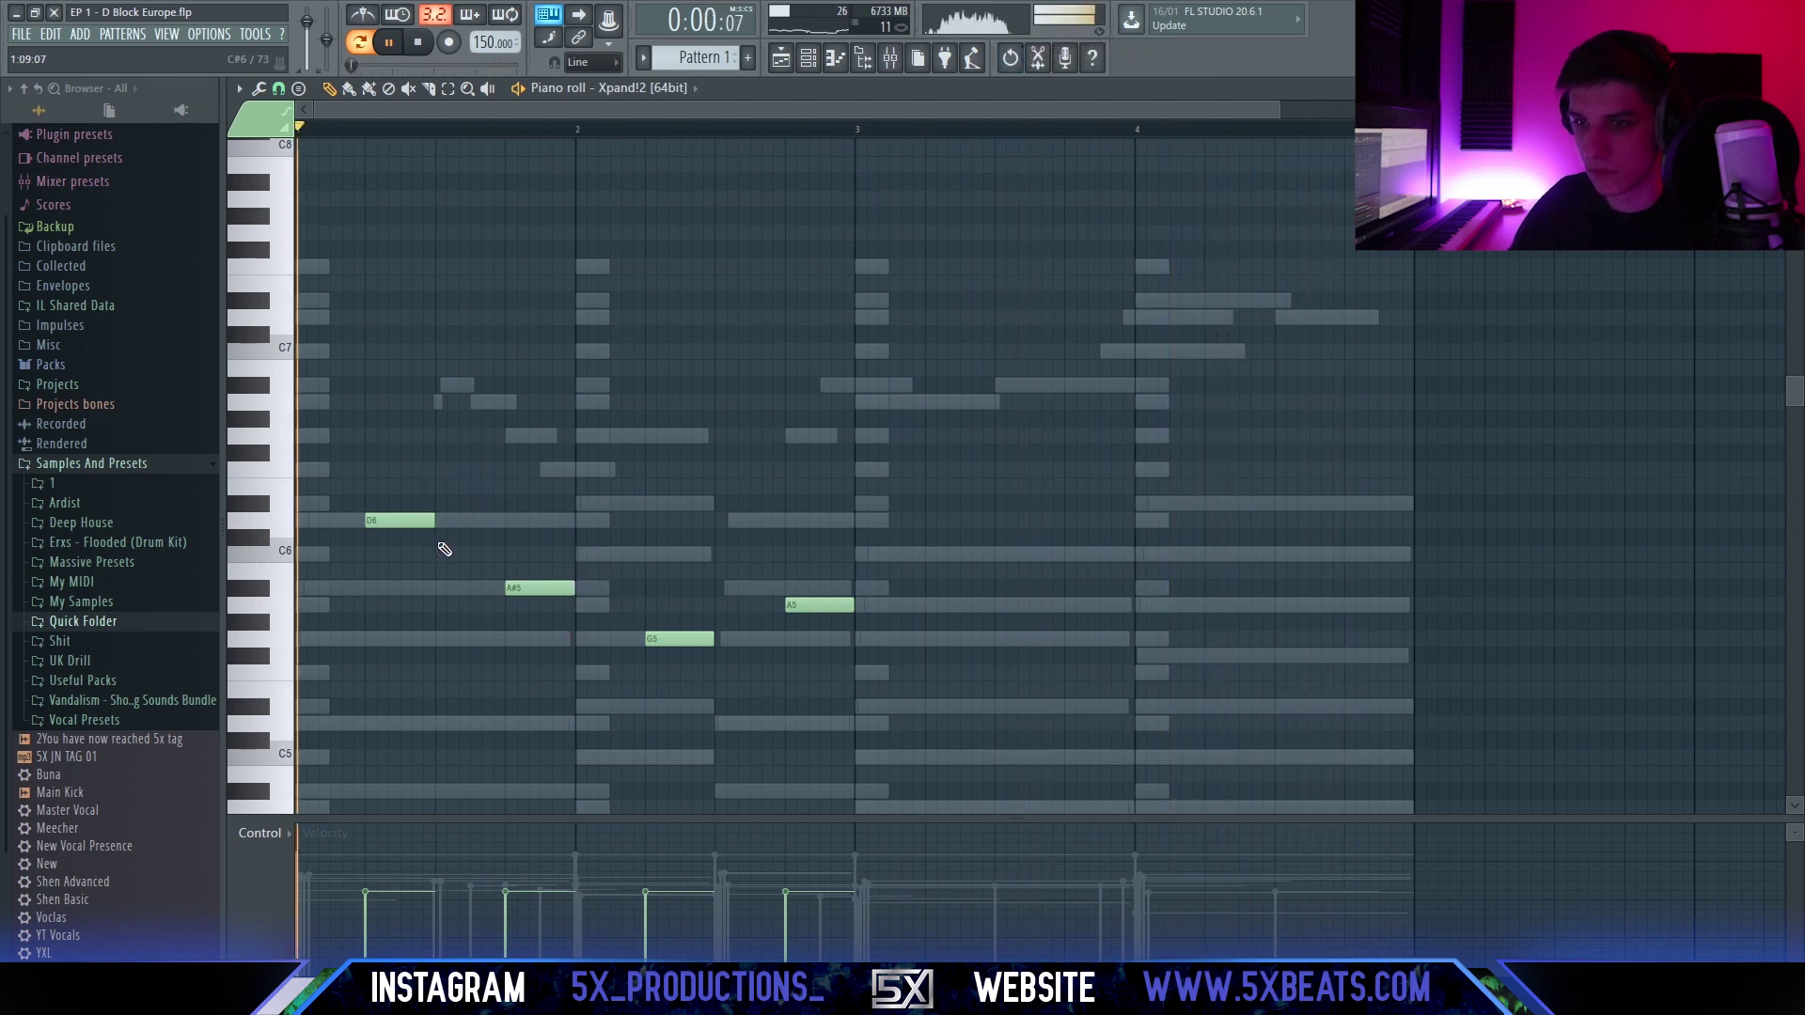
pyautogui.press('space')
pyautogui.press('space')
# Add one-beat notes G6, F6 and D#6 half a beat apart, starting on beat 4 of bar 1.
pyautogui.scroll(3, 500, 487)
pyautogui.press('space')
pyautogui.click(668, 458)
pyautogui.click(613, 430)
pyautogui.press('space')
pyautogui.click(668, 459)
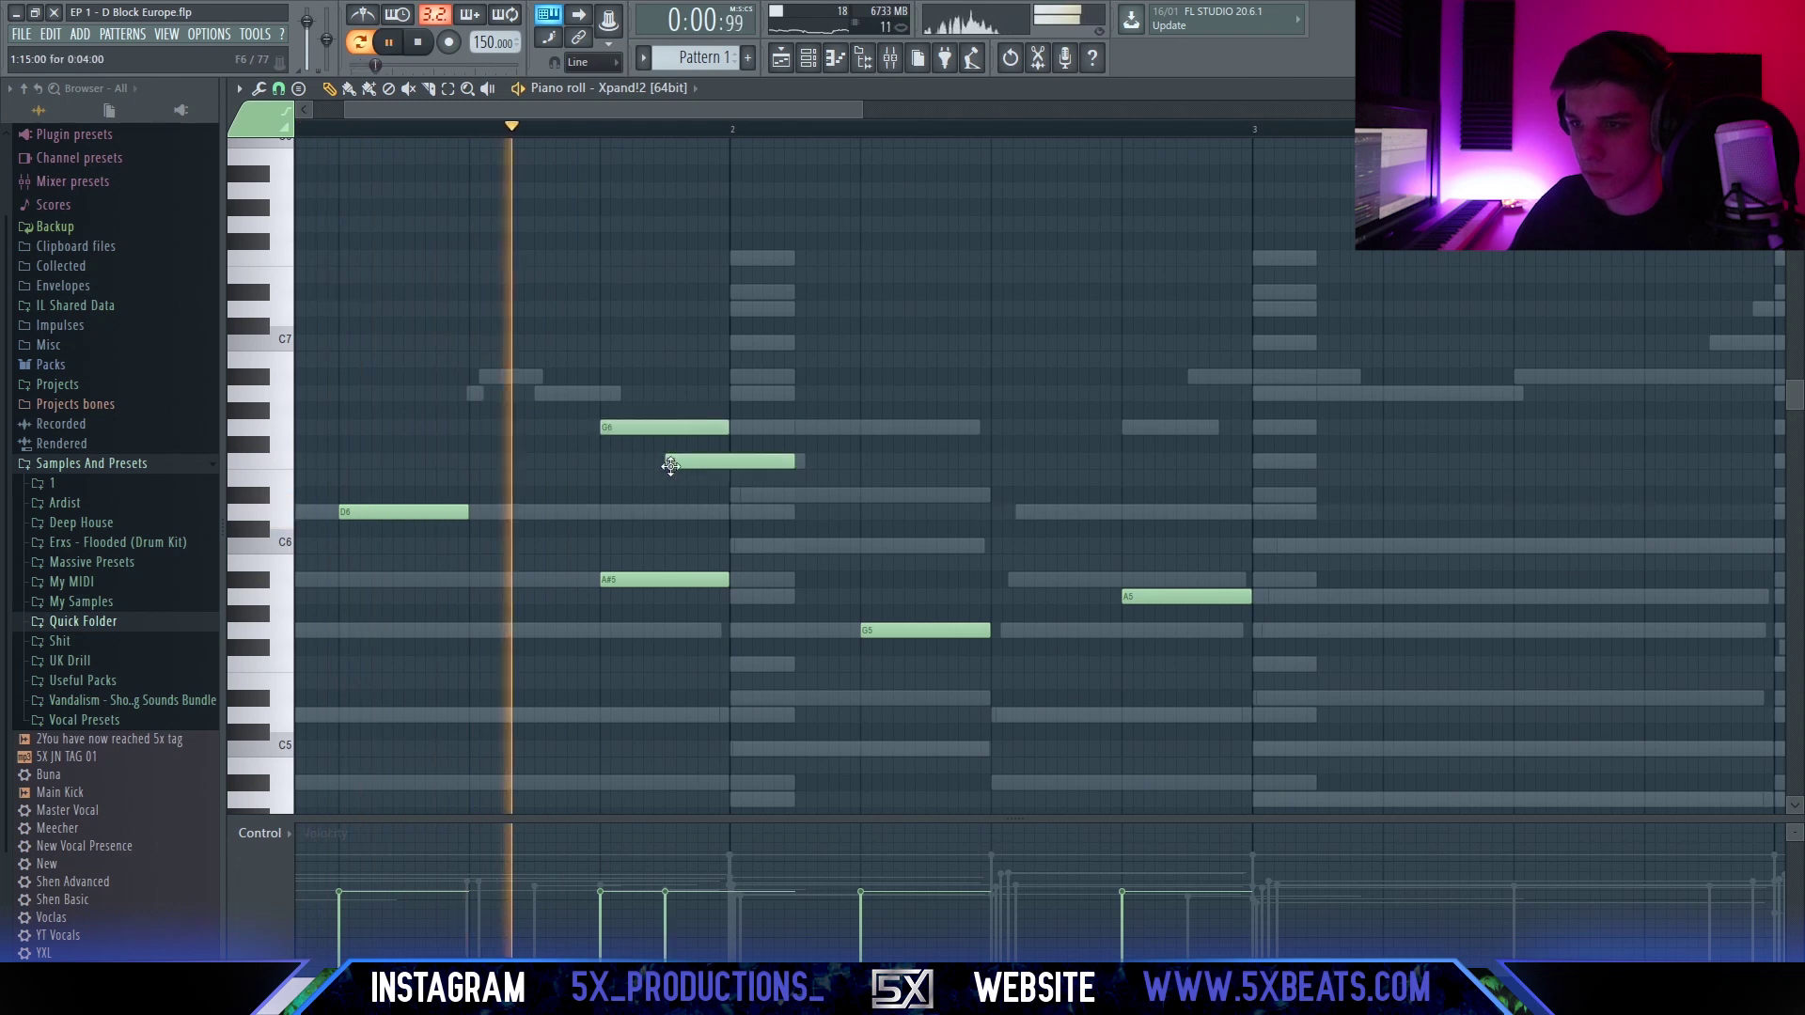
pyautogui.press('space')
pyautogui.click(731, 481)
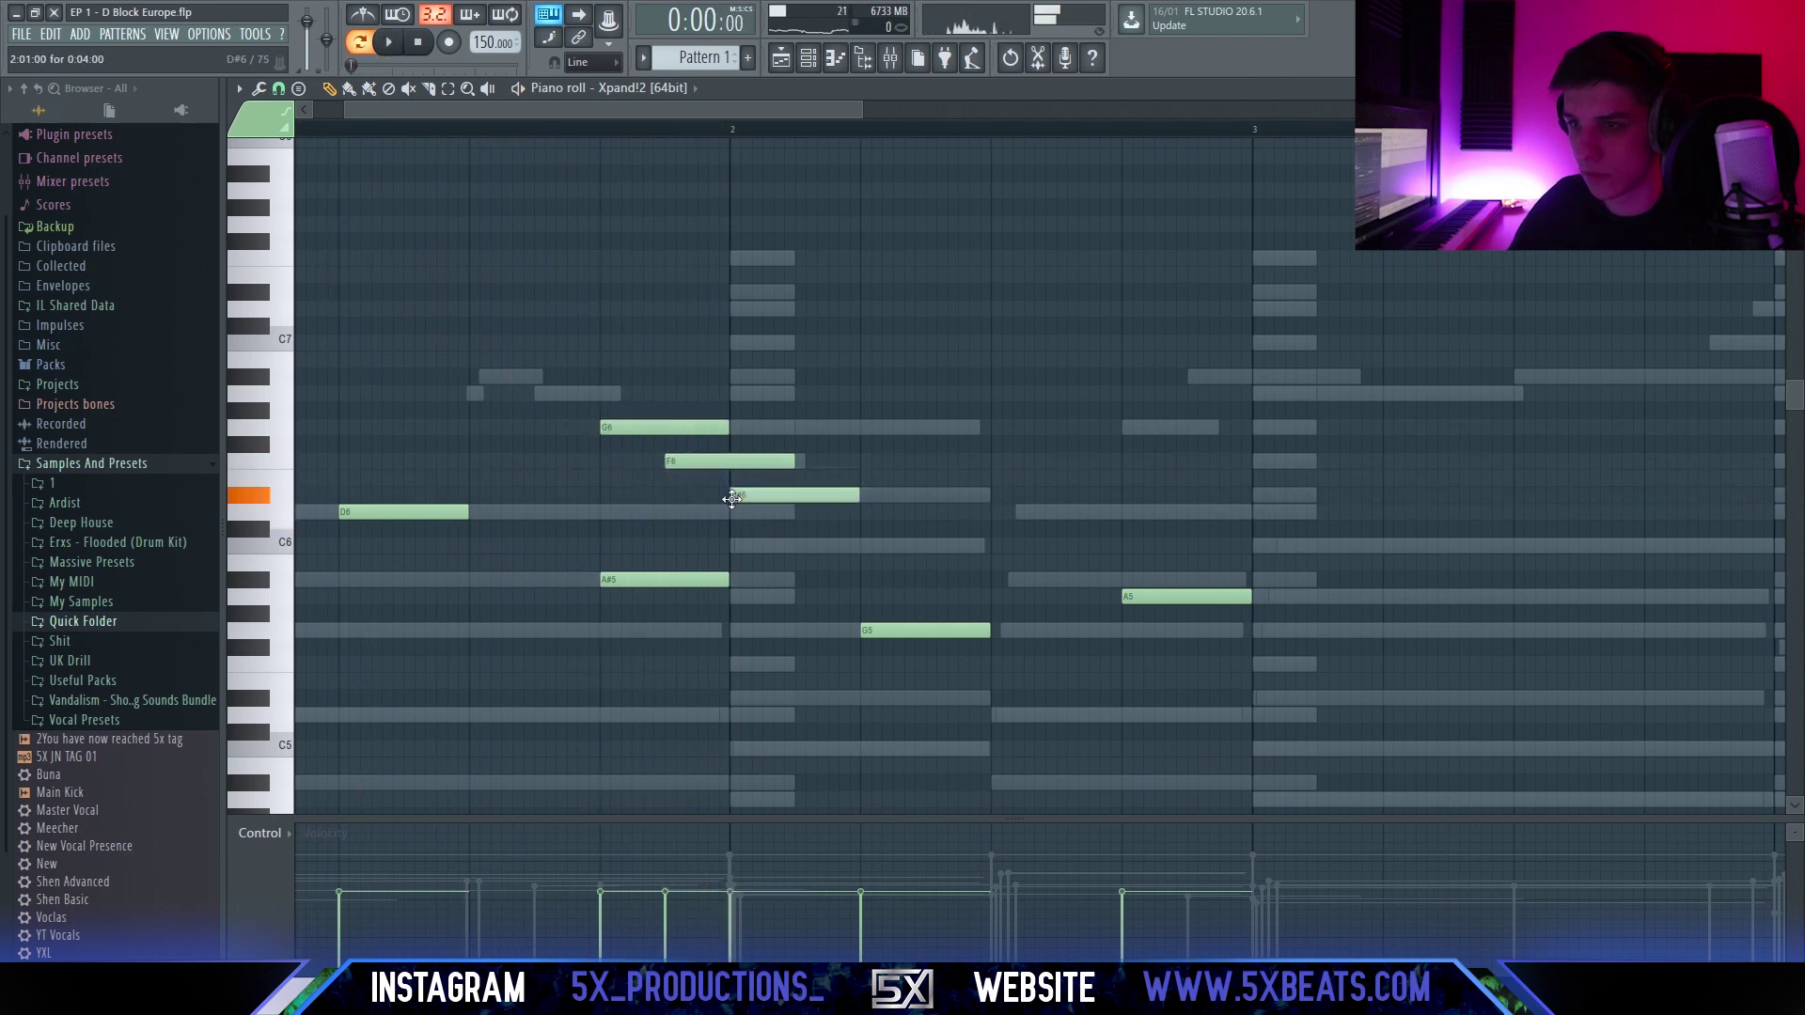
pyautogui.scroll(-3, 766, 507)
pyautogui.moveTo(766, 508); pyautogui.dragTo(859, 594)
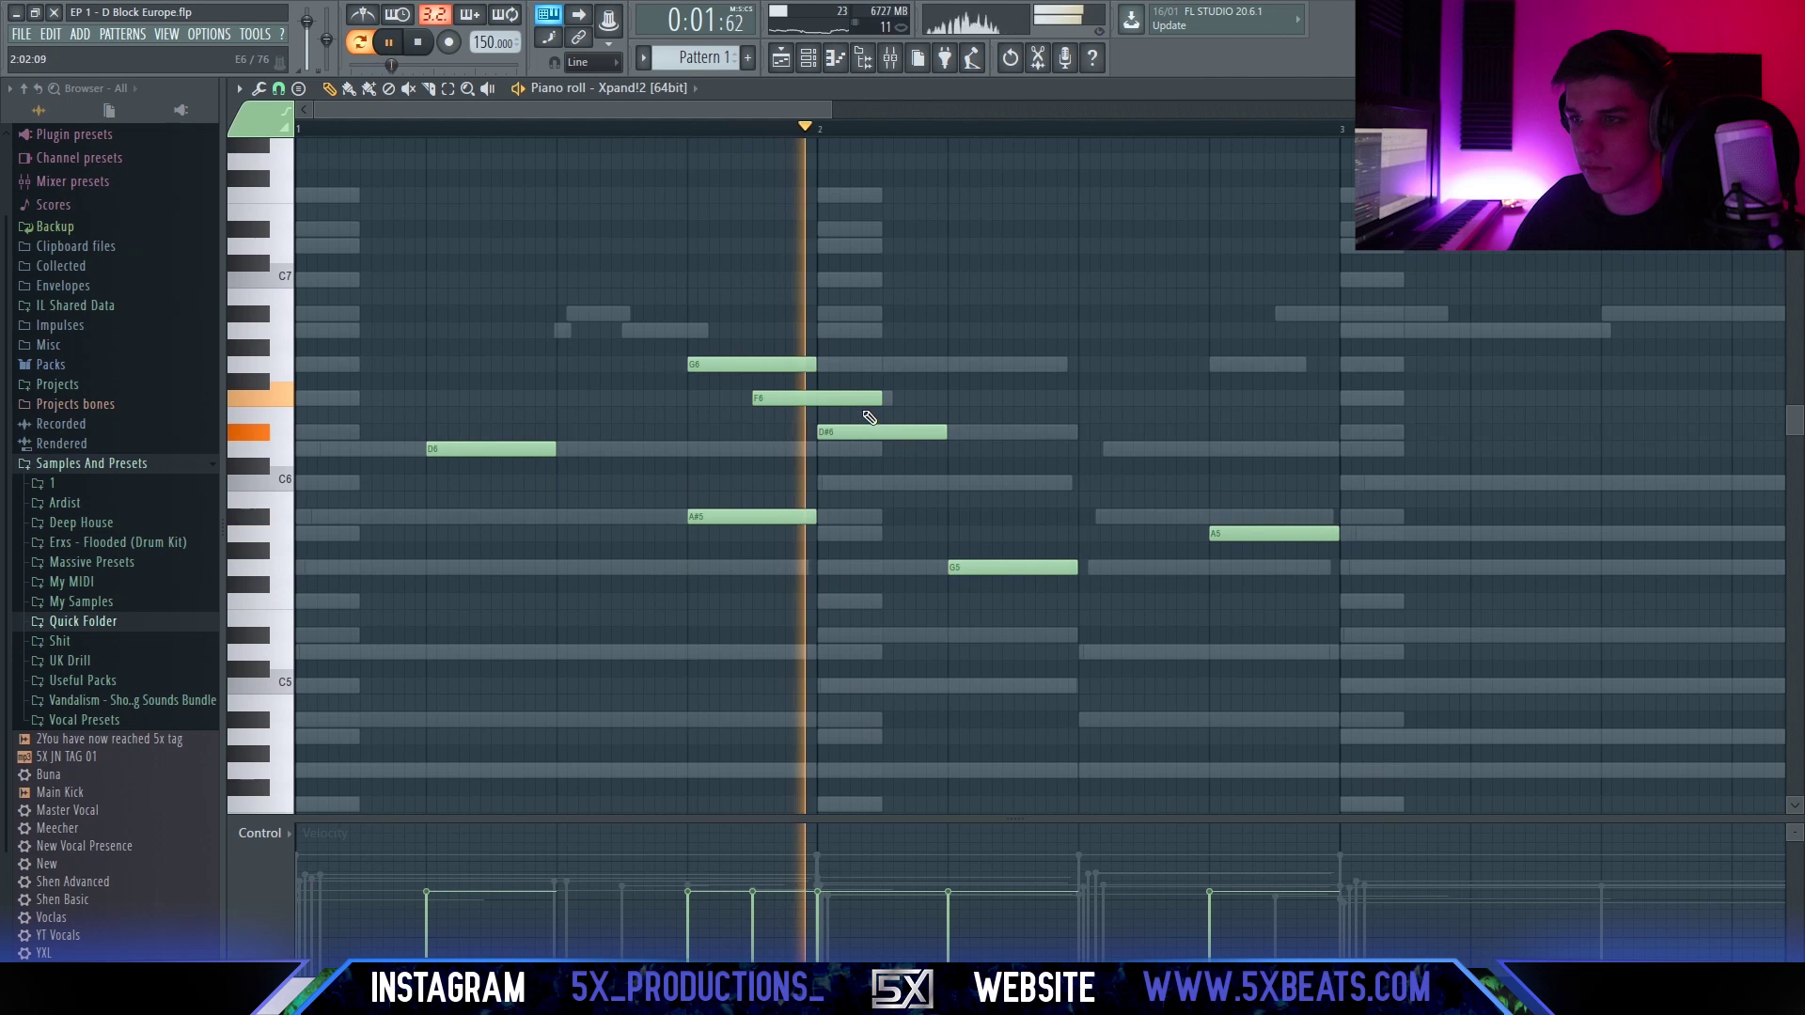
pyautogui.moveTo(951, 513); pyautogui.dragTo(884, 544)
pyautogui.press('space')
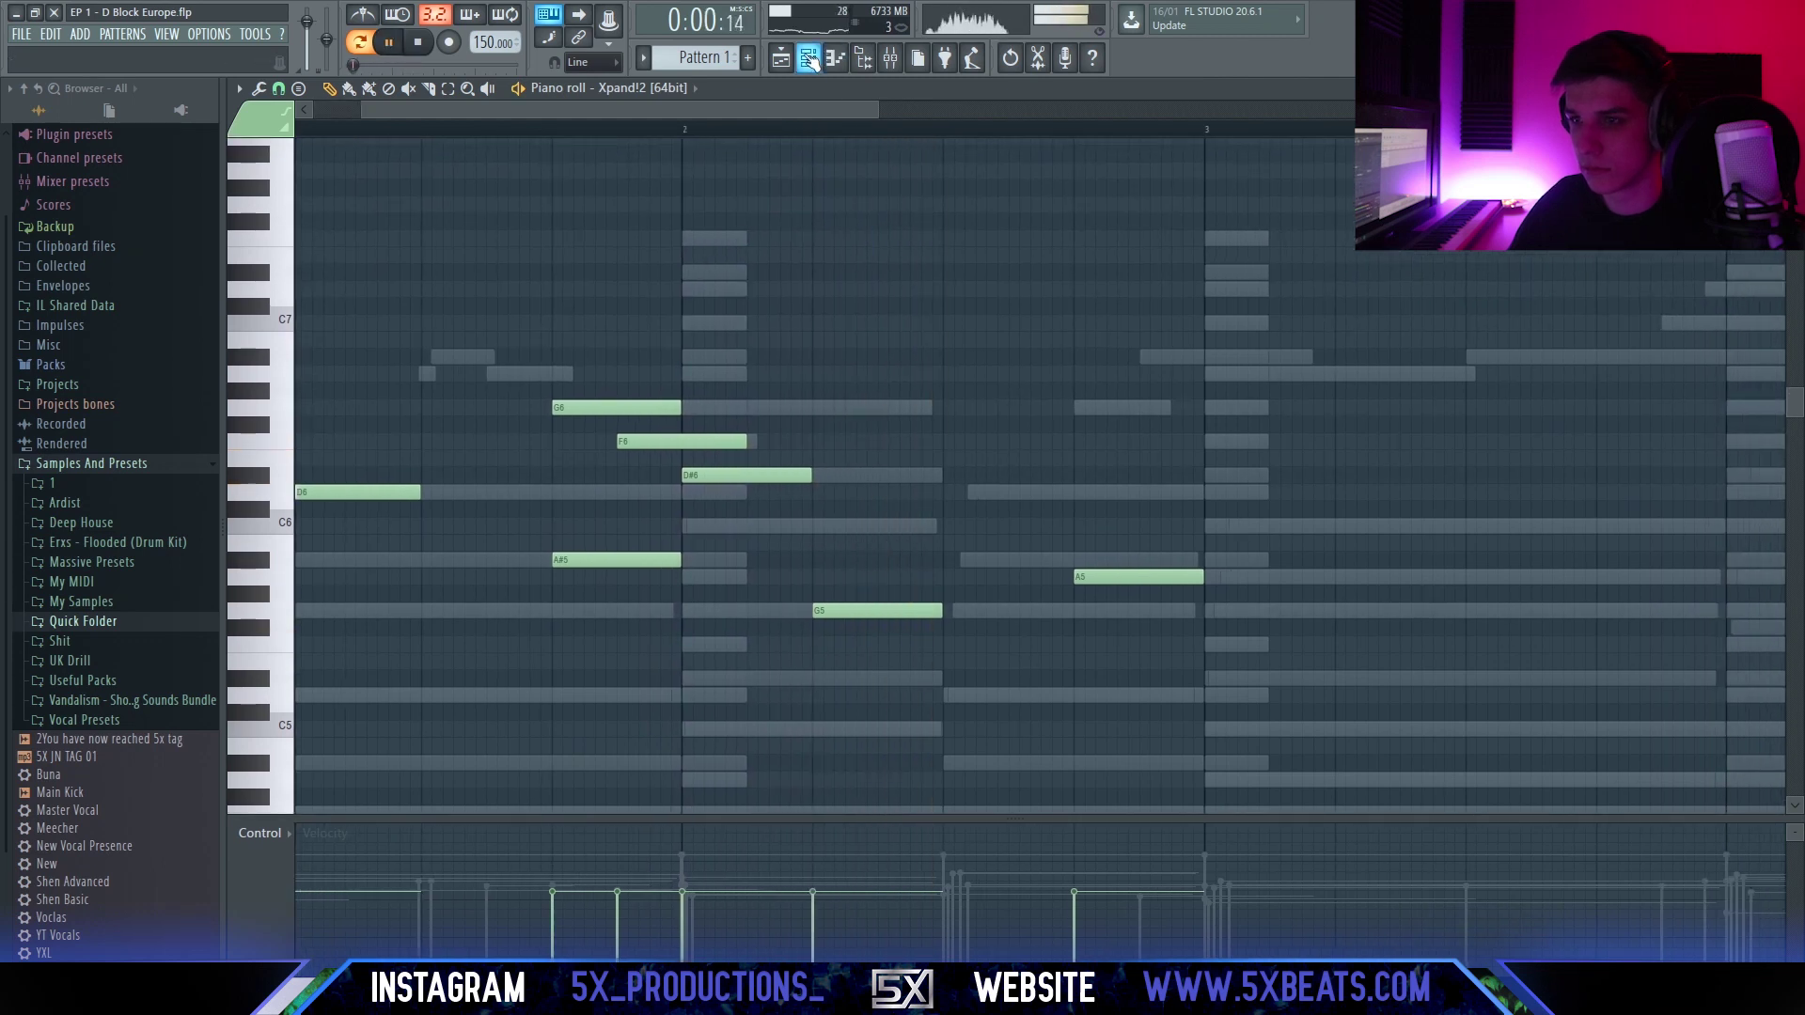
# Mute the second Omnisphere channel and play the Xpand!2 melody with the chords.
pyautogui.click(809, 58)
pyautogui.press('space')
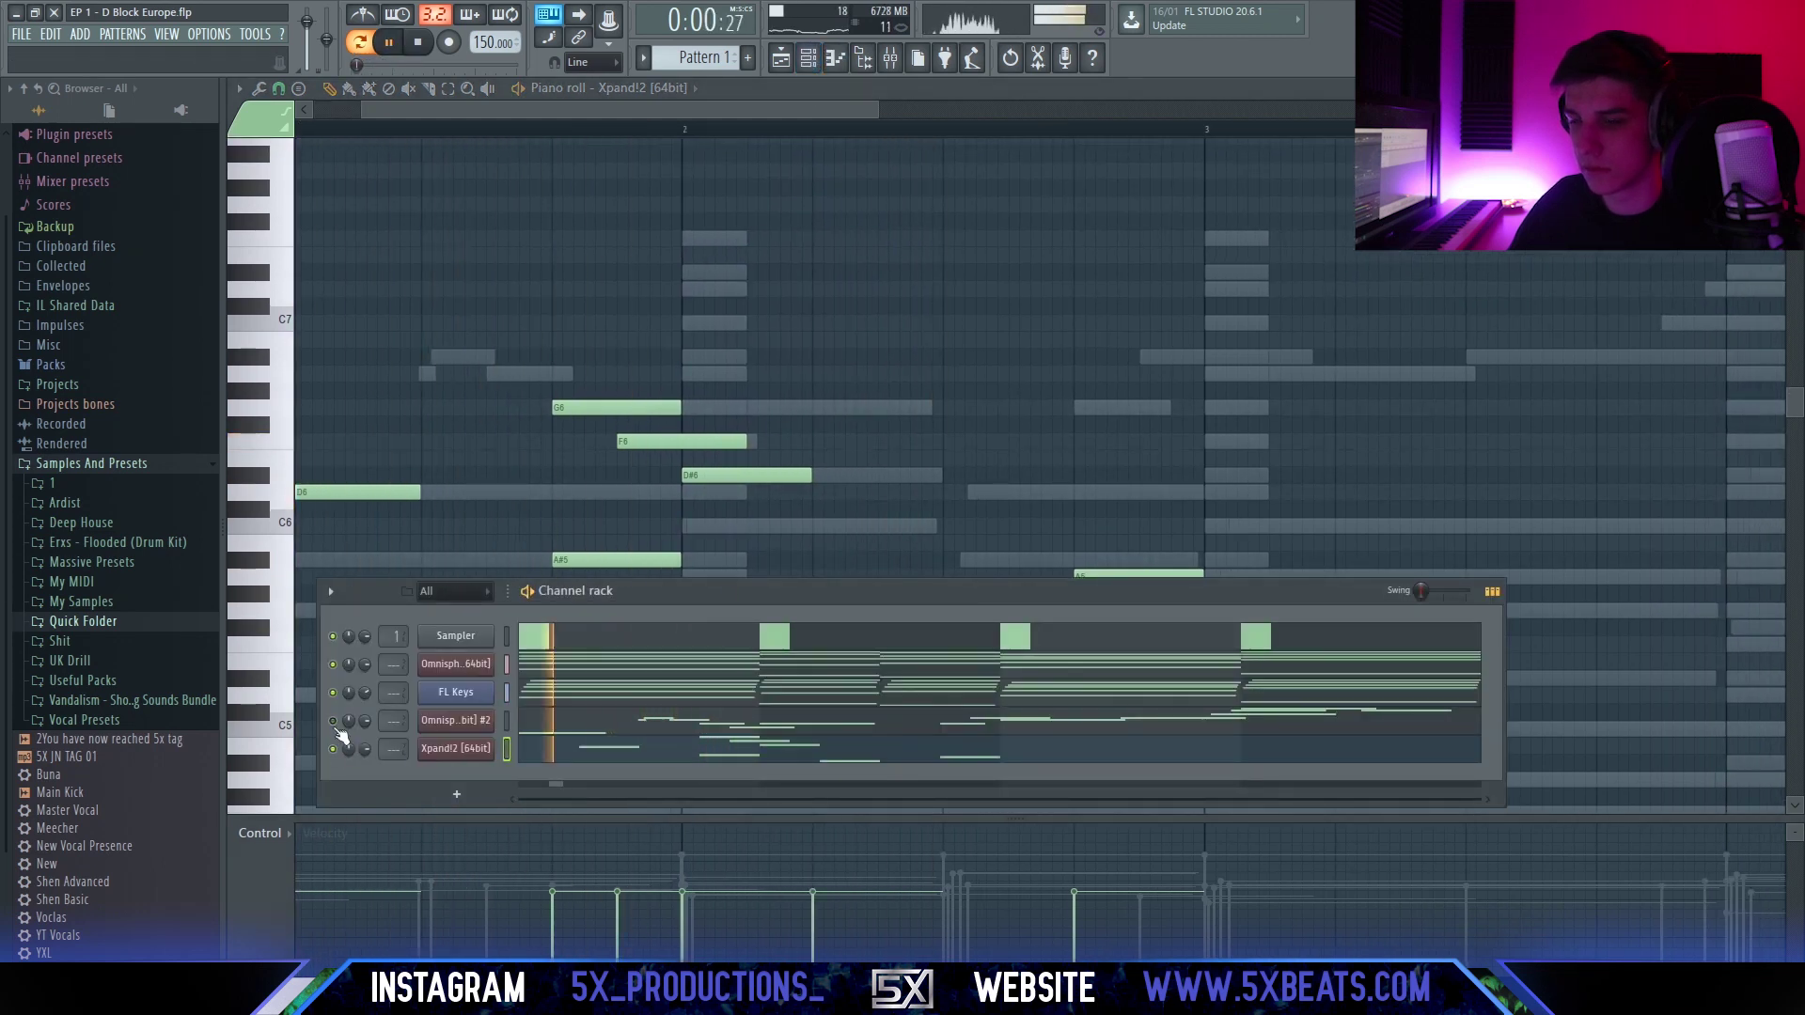
pyautogui.rightClick(860, 373)
pyautogui.scroll(-2, 837, 404)
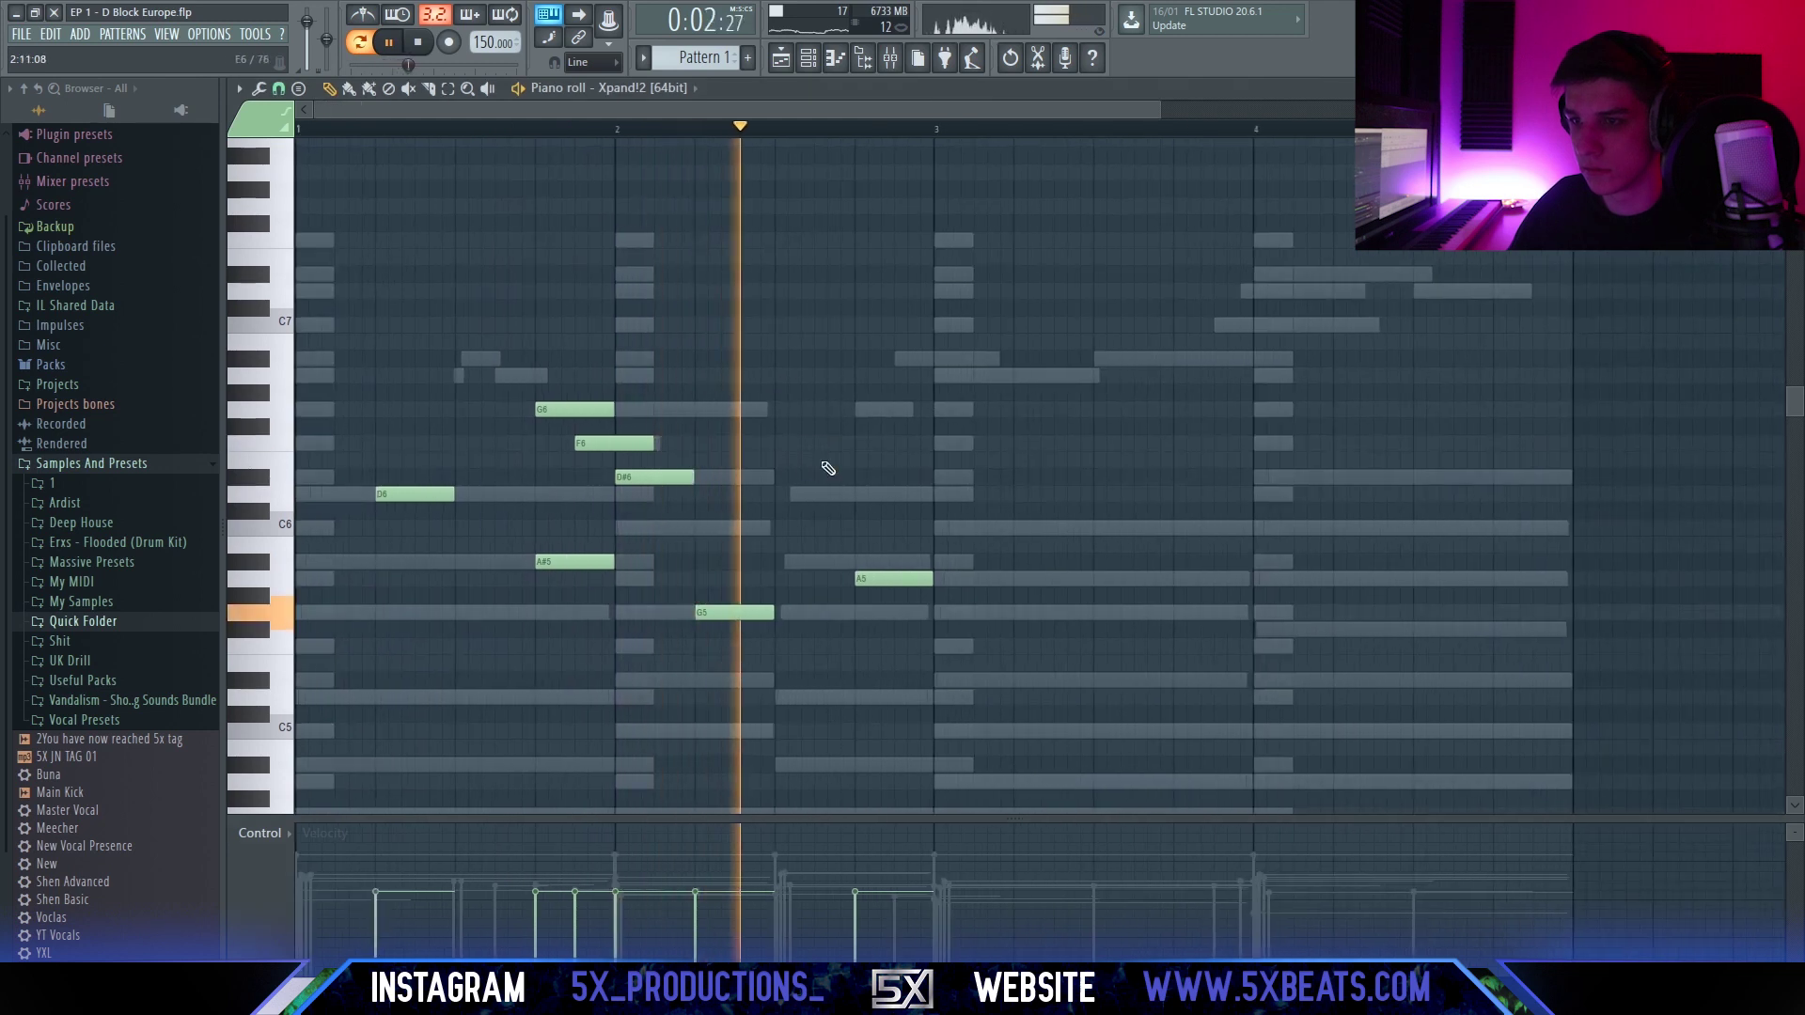
# Add a one-beat A#5 note on beat 2 of bar 3 and play the melody.
pyautogui.press('space')
pyautogui.click(946, 529)
pyautogui.moveTo(1046, 529); pyautogui.dragTo(1059, 561)
pyautogui.press('space')
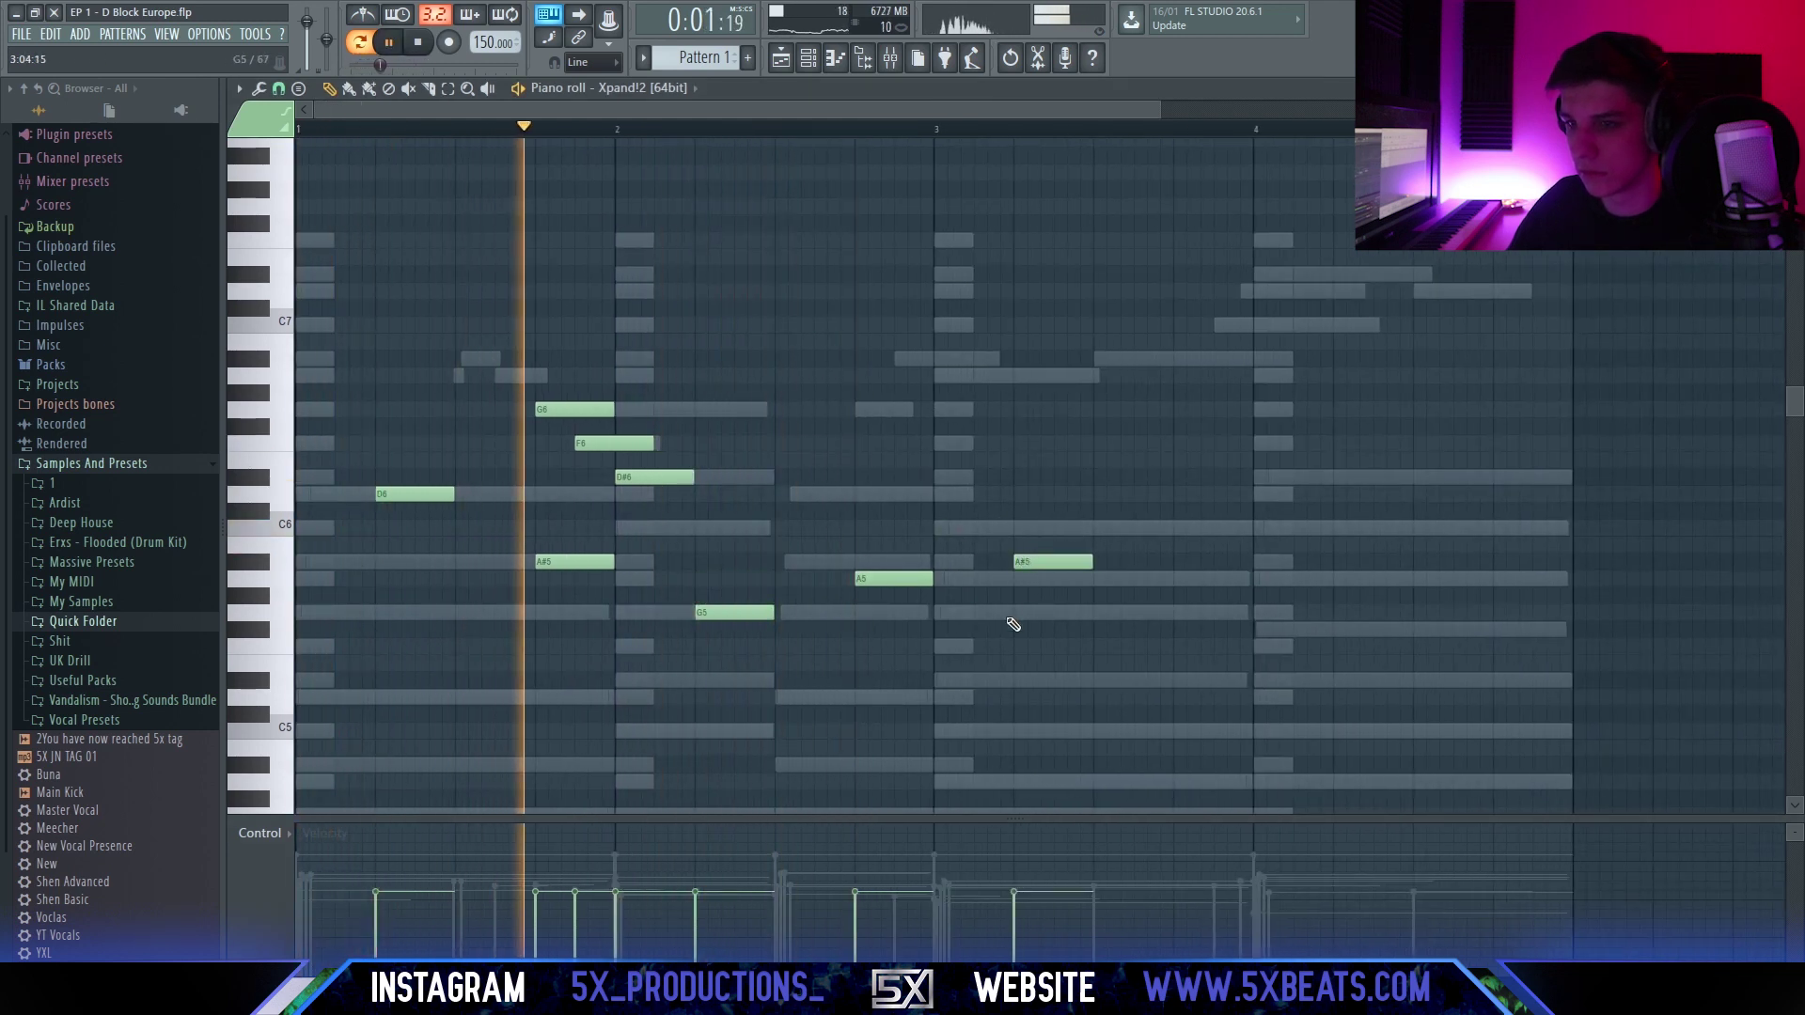
pyautogui.scroll(-2, 1014, 624)
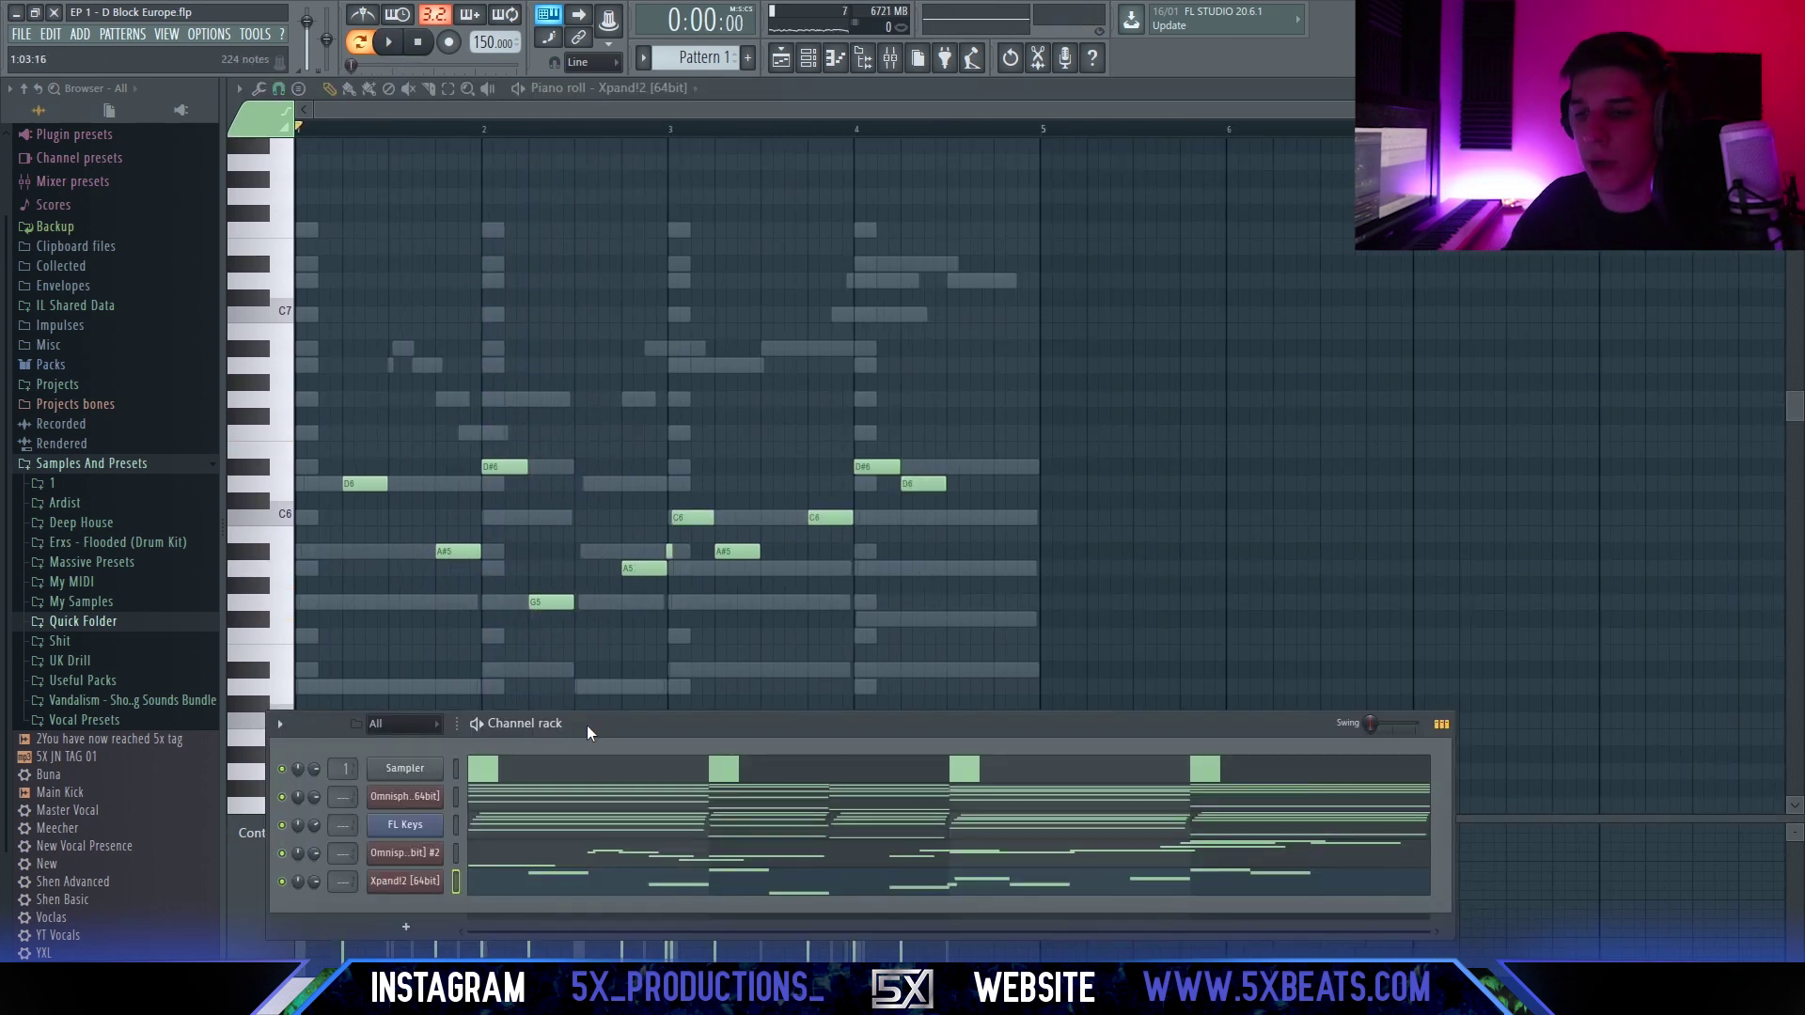
# Open the first Omnisphere channel's chords in the piano roll and play the pattern with all channels listed.
pyautogui.moveTo(598, 732); pyautogui.dragTo(637, 676)
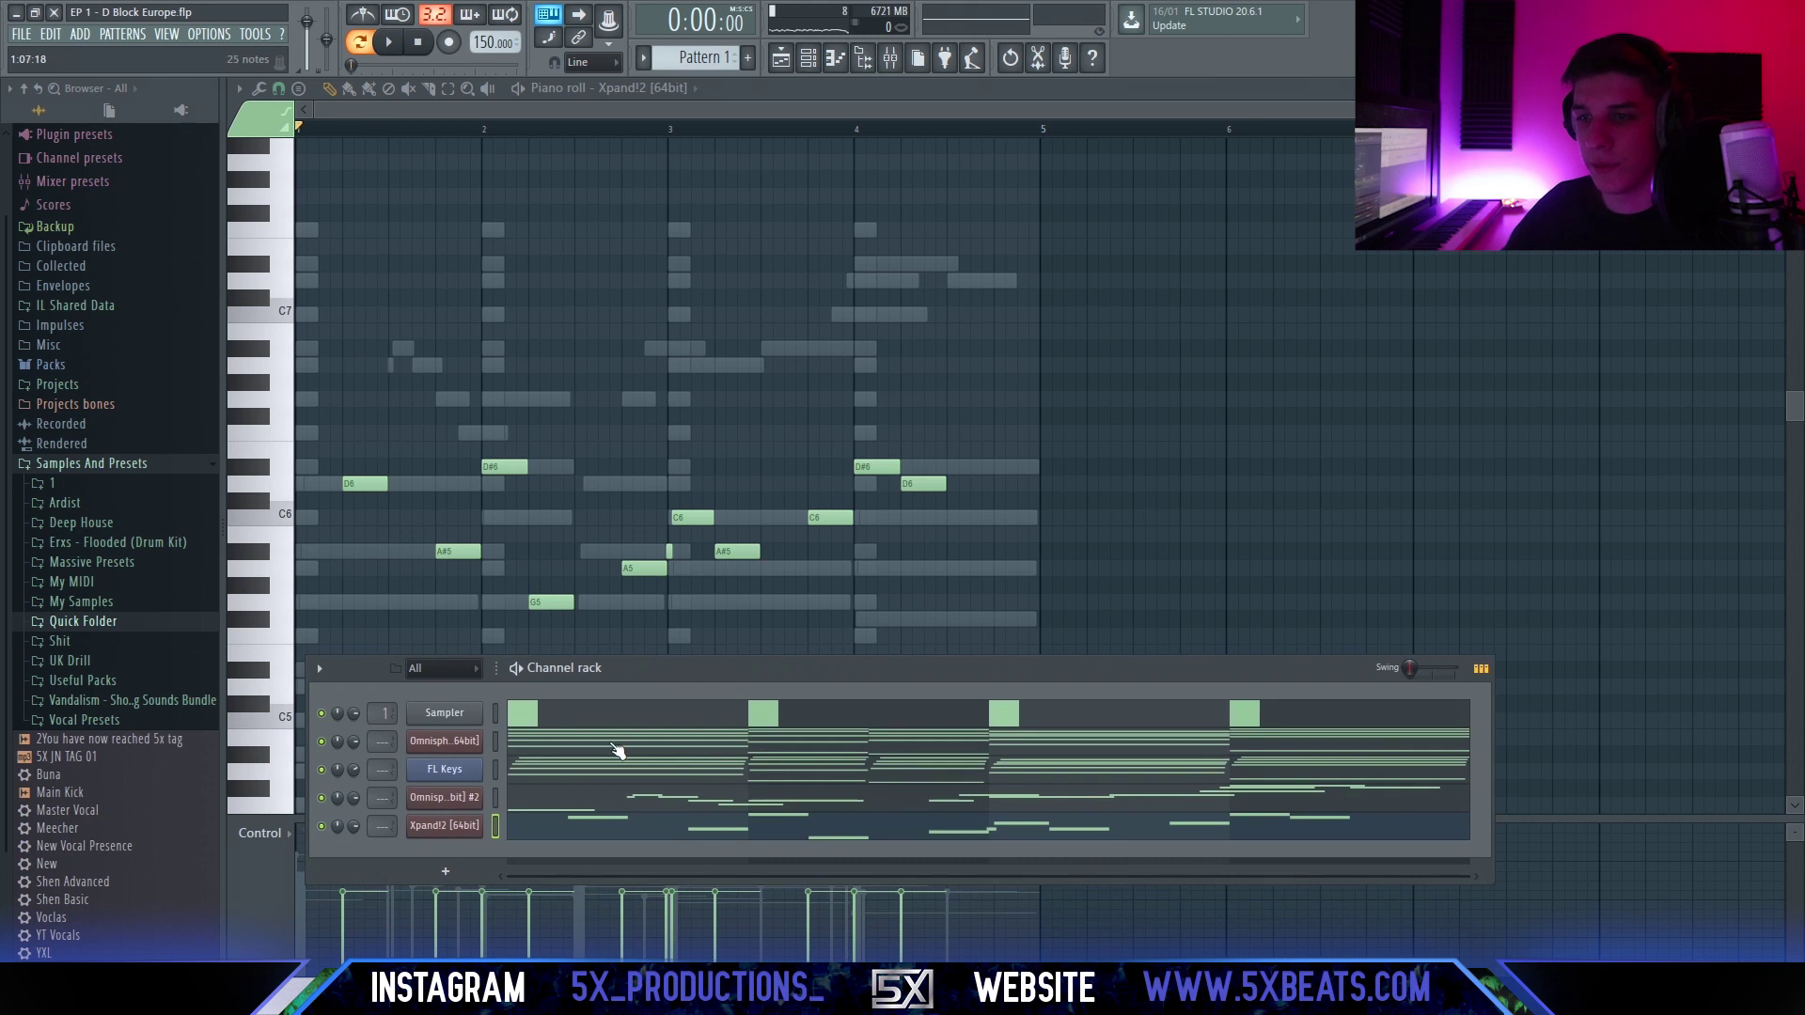
pyautogui.click(616, 750)
pyautogui.scroll(-3, 682, 404)
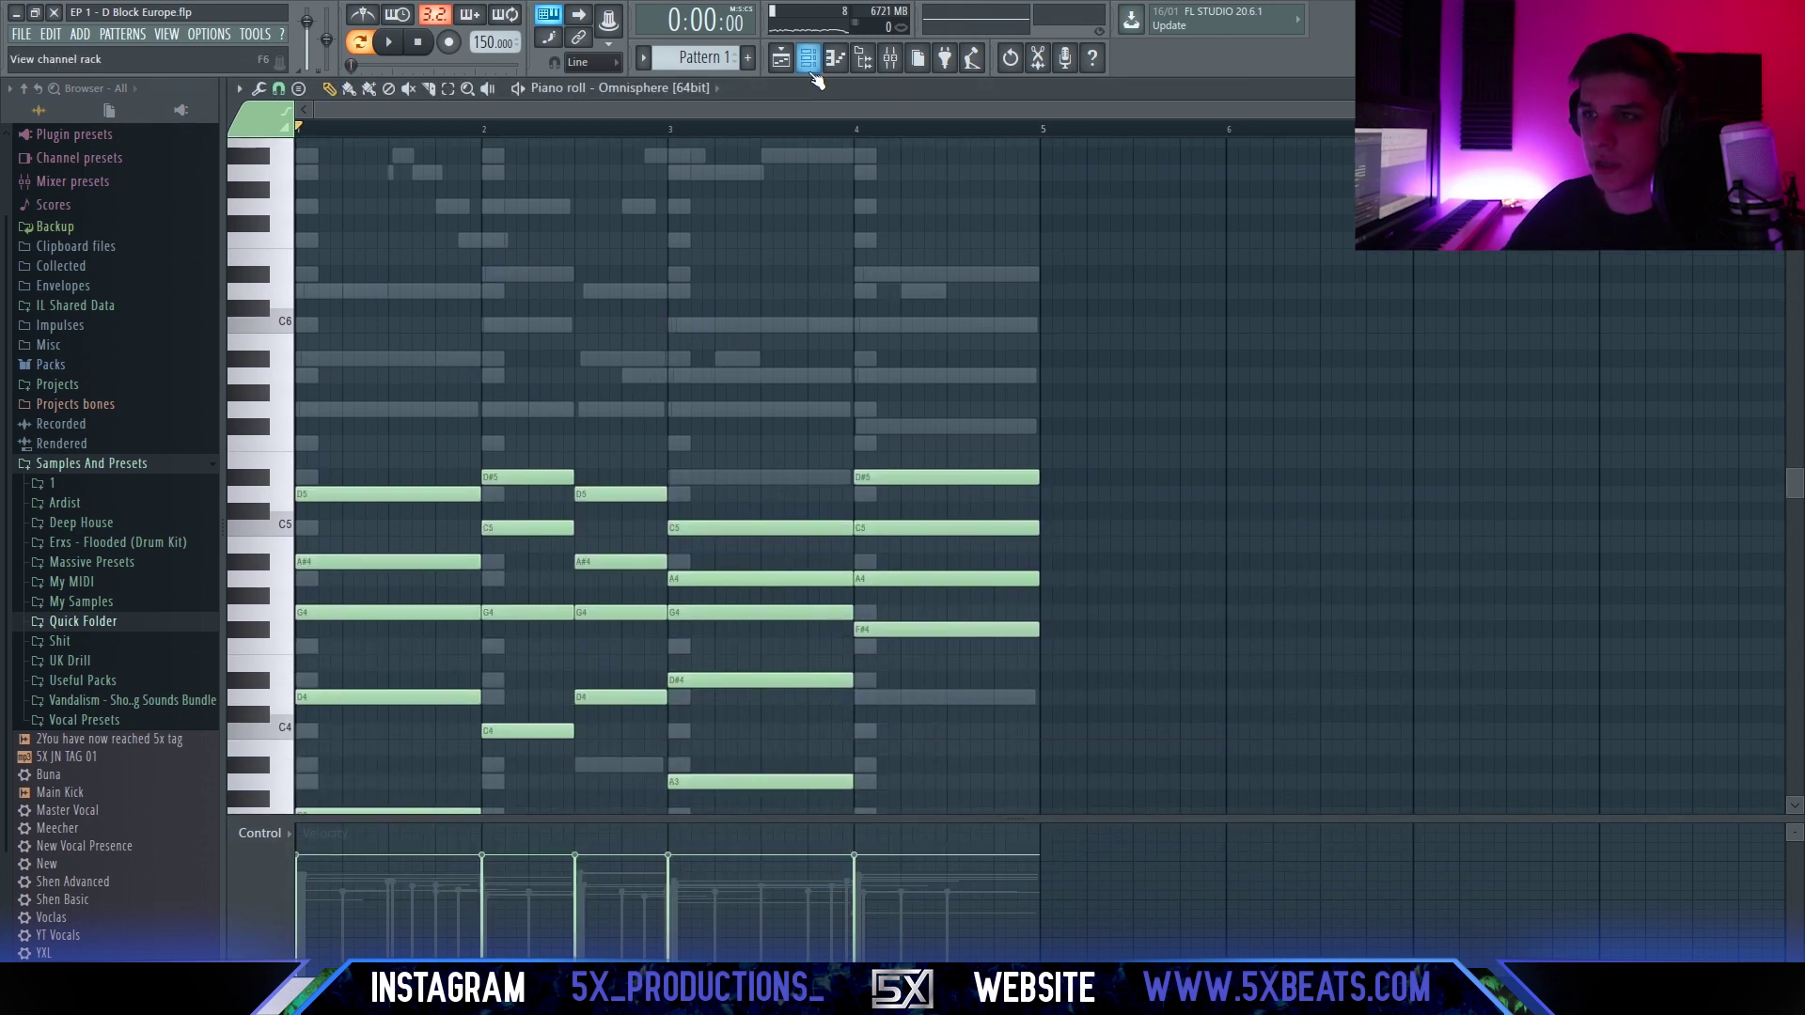
pyautogui.click(808, 57)
pyautogui.press('space')
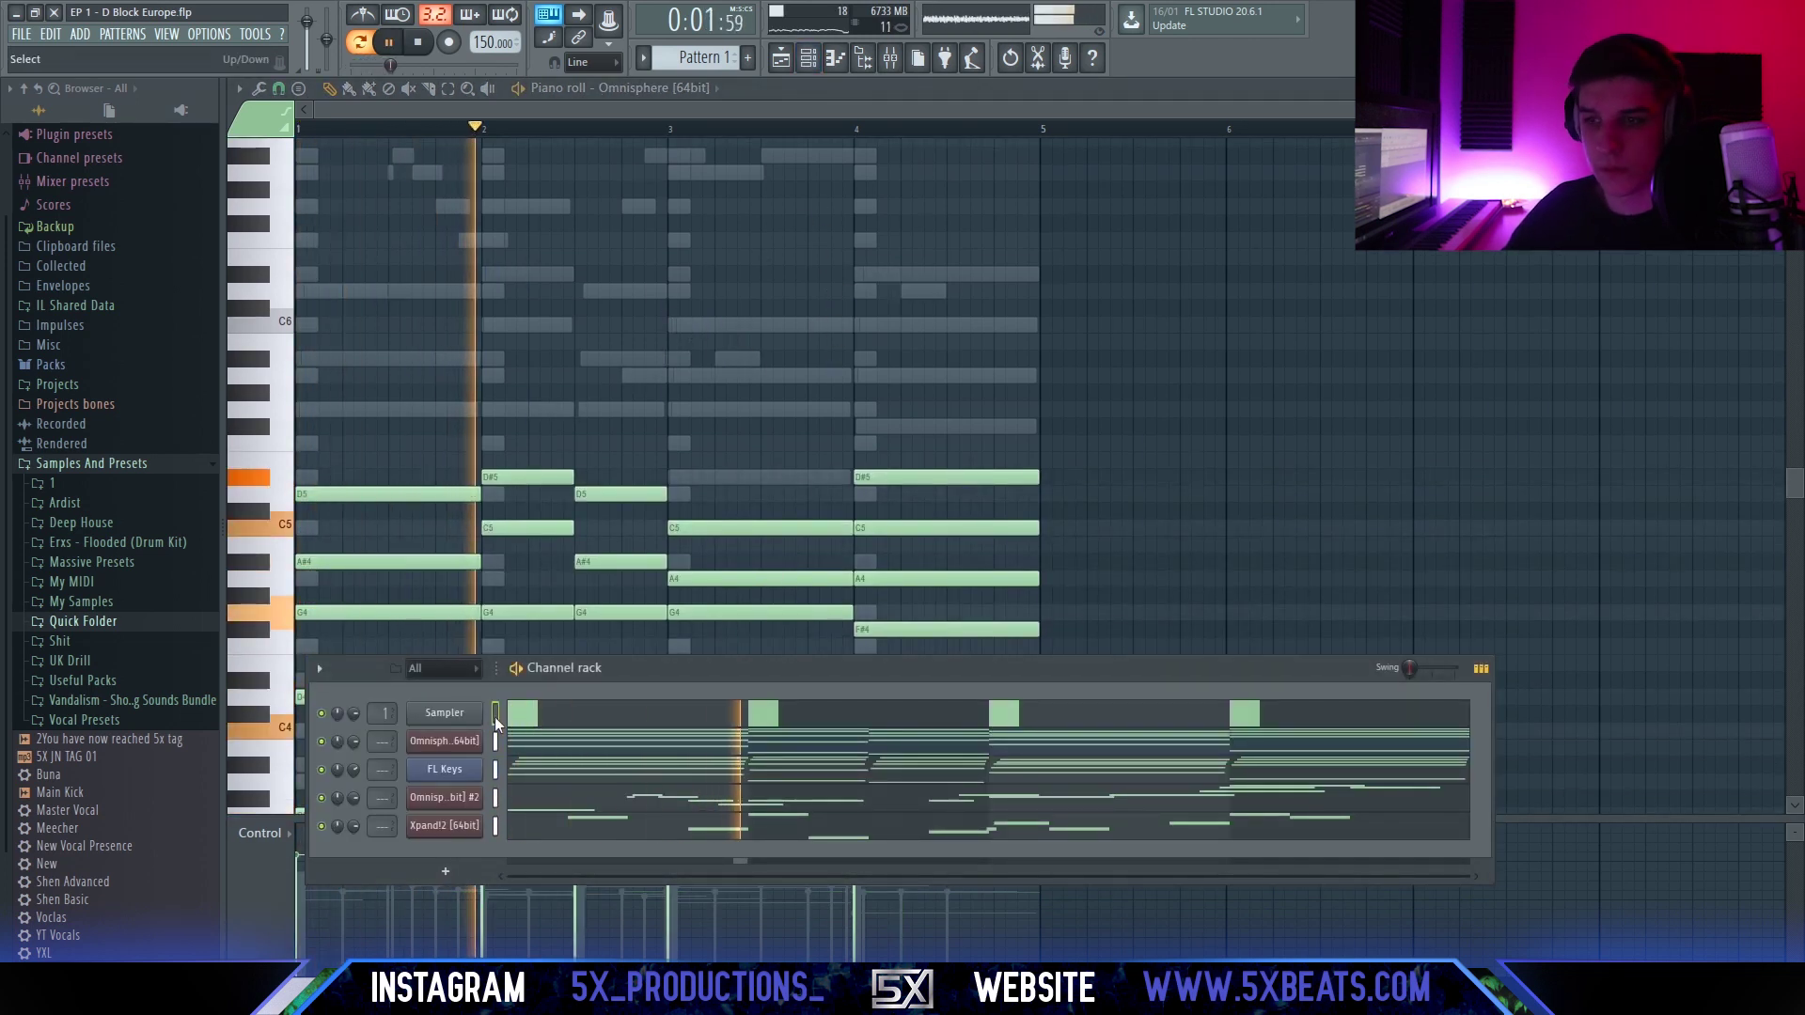
# Cut the Sampler channel's notes from Pattern 1 and play the remaining layers.
pyautogui.hotkey('ctrl', 'x')
pyautogui.rightClick(765, 279)
pyautogui.scroll(-2, 741, 316)
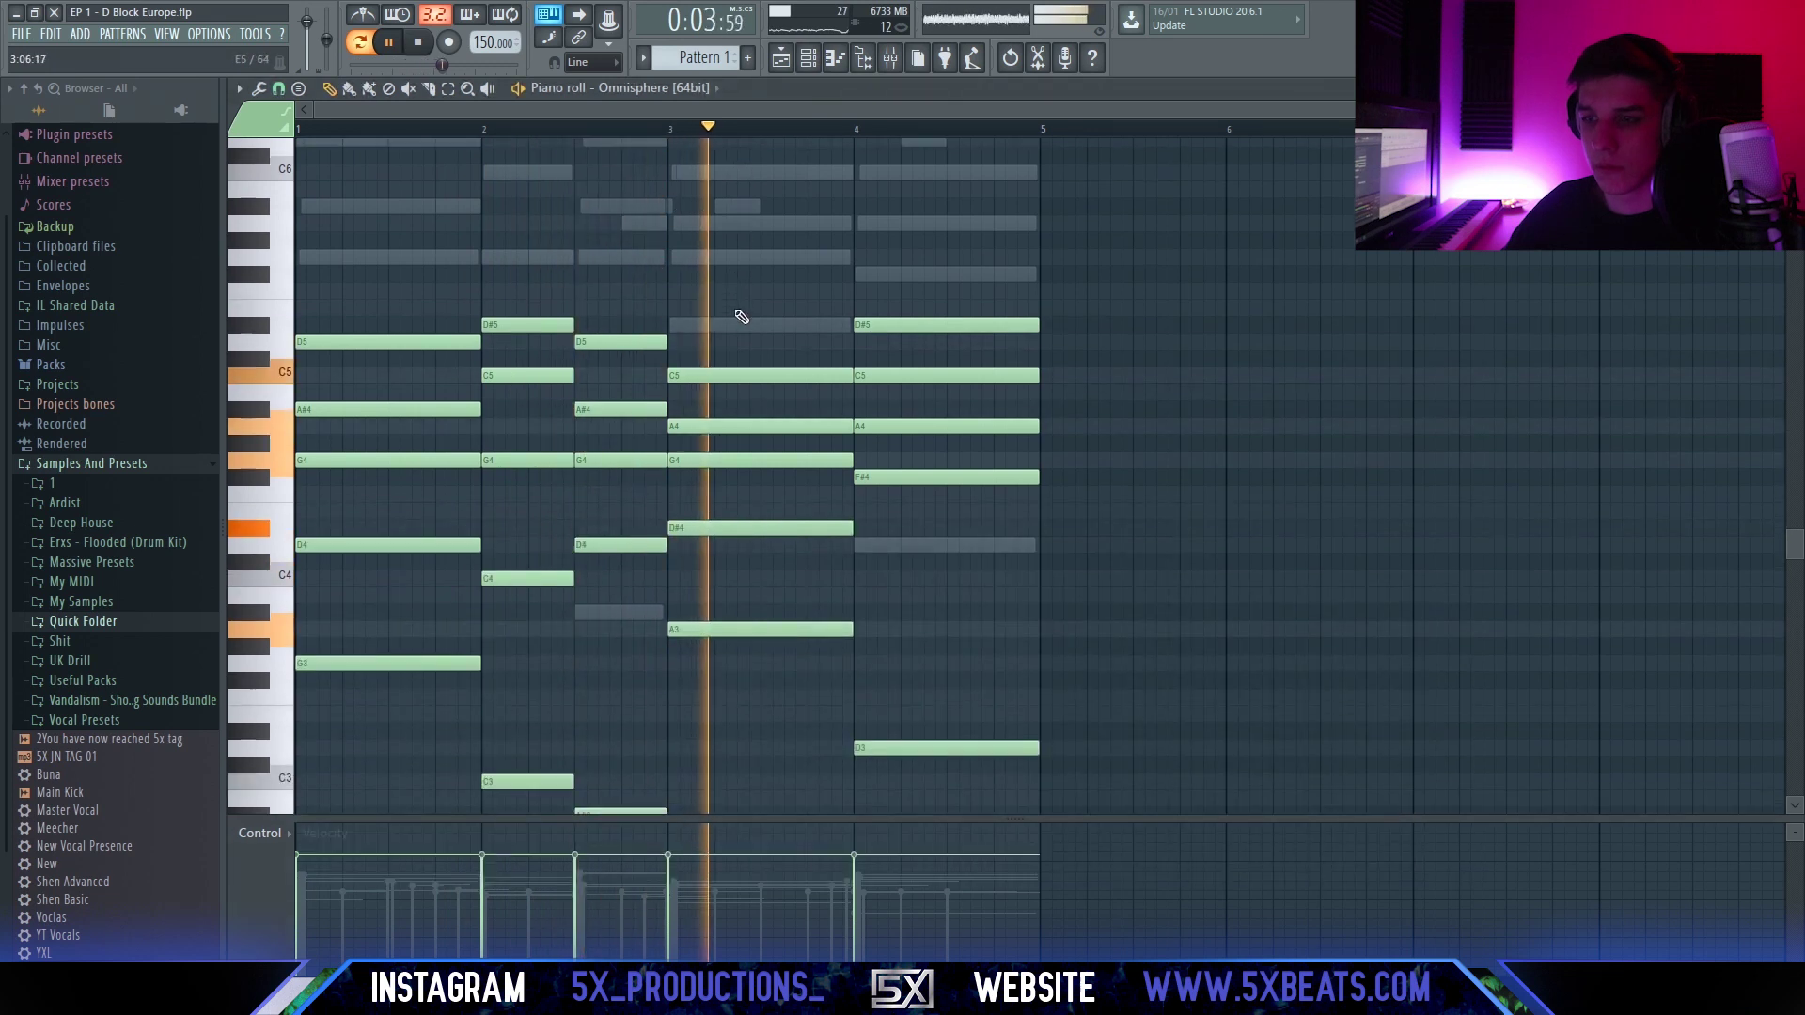
pyautogui.scroll(6, 742, 318)
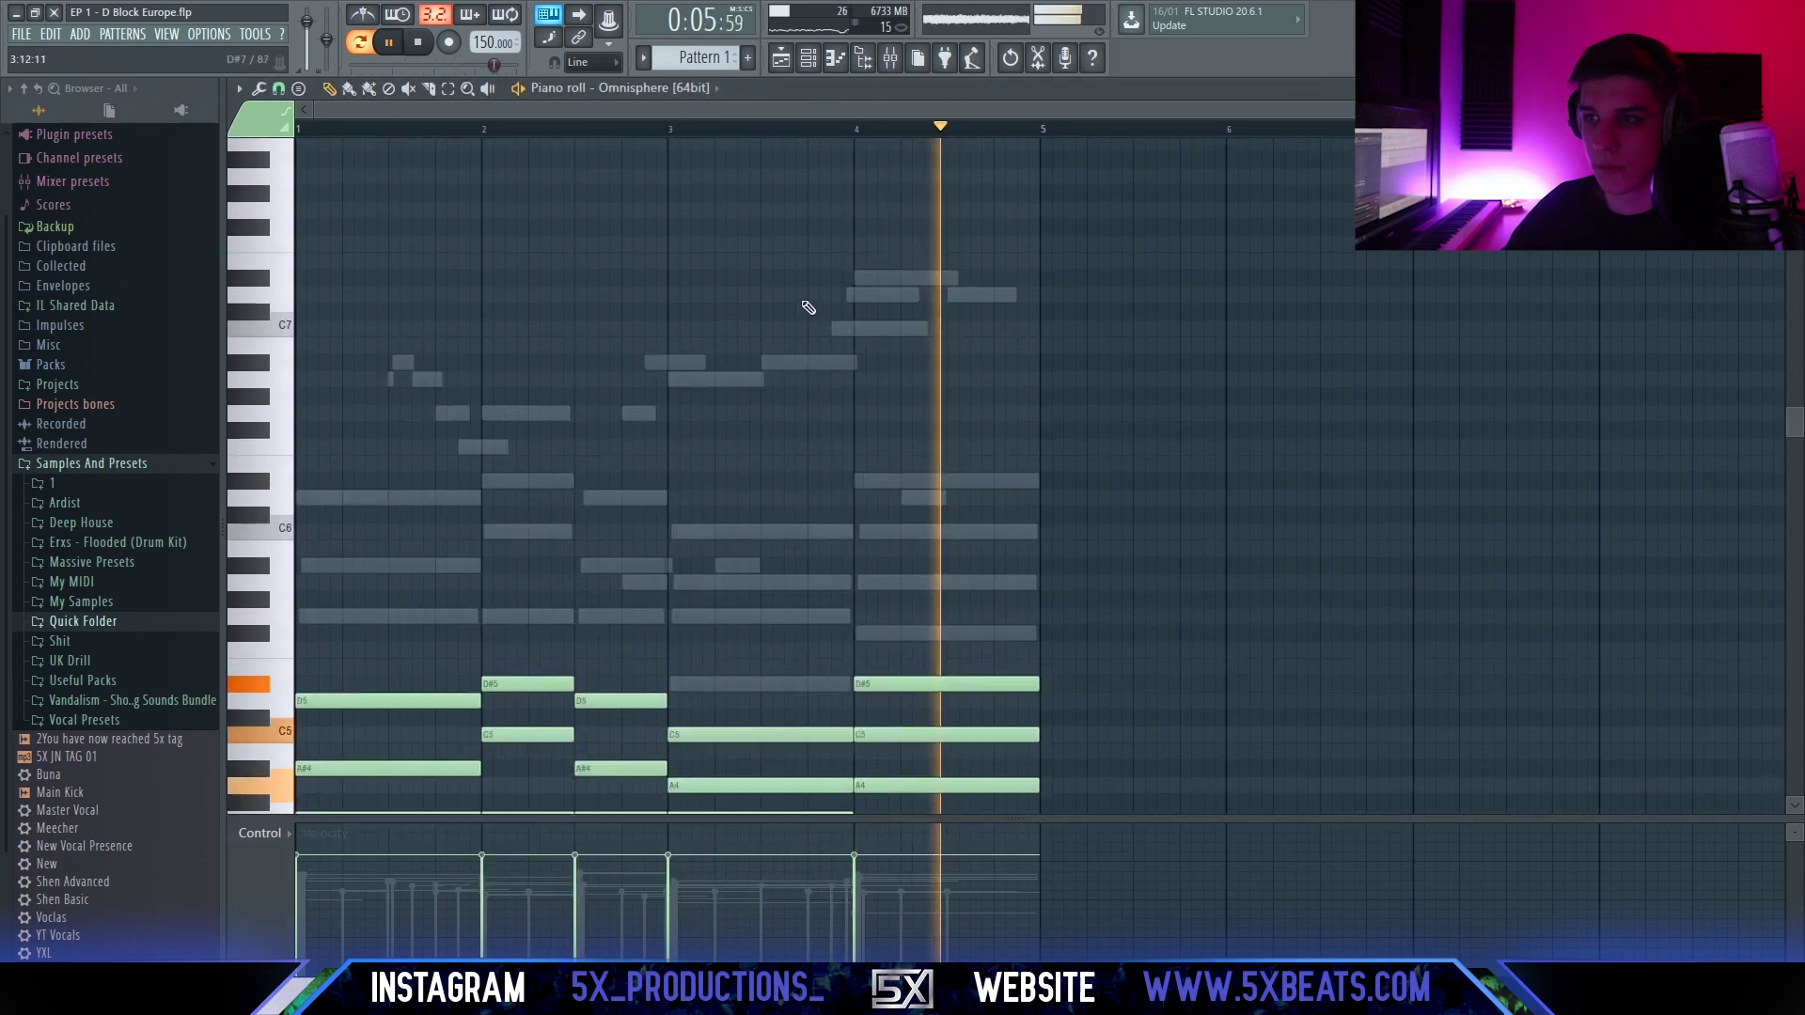
pyautogui.scroll(-1, 808, 307)
pyautogui.press('F6')
pyautogui.press('space')
# Route both Omnisphere channels, FL Keys and Xpand!2 to consecutive mixer tracks starting at Insert 5.
pyautogui.moveTo(663, 674); pyautogui.dragTo(764, 517)
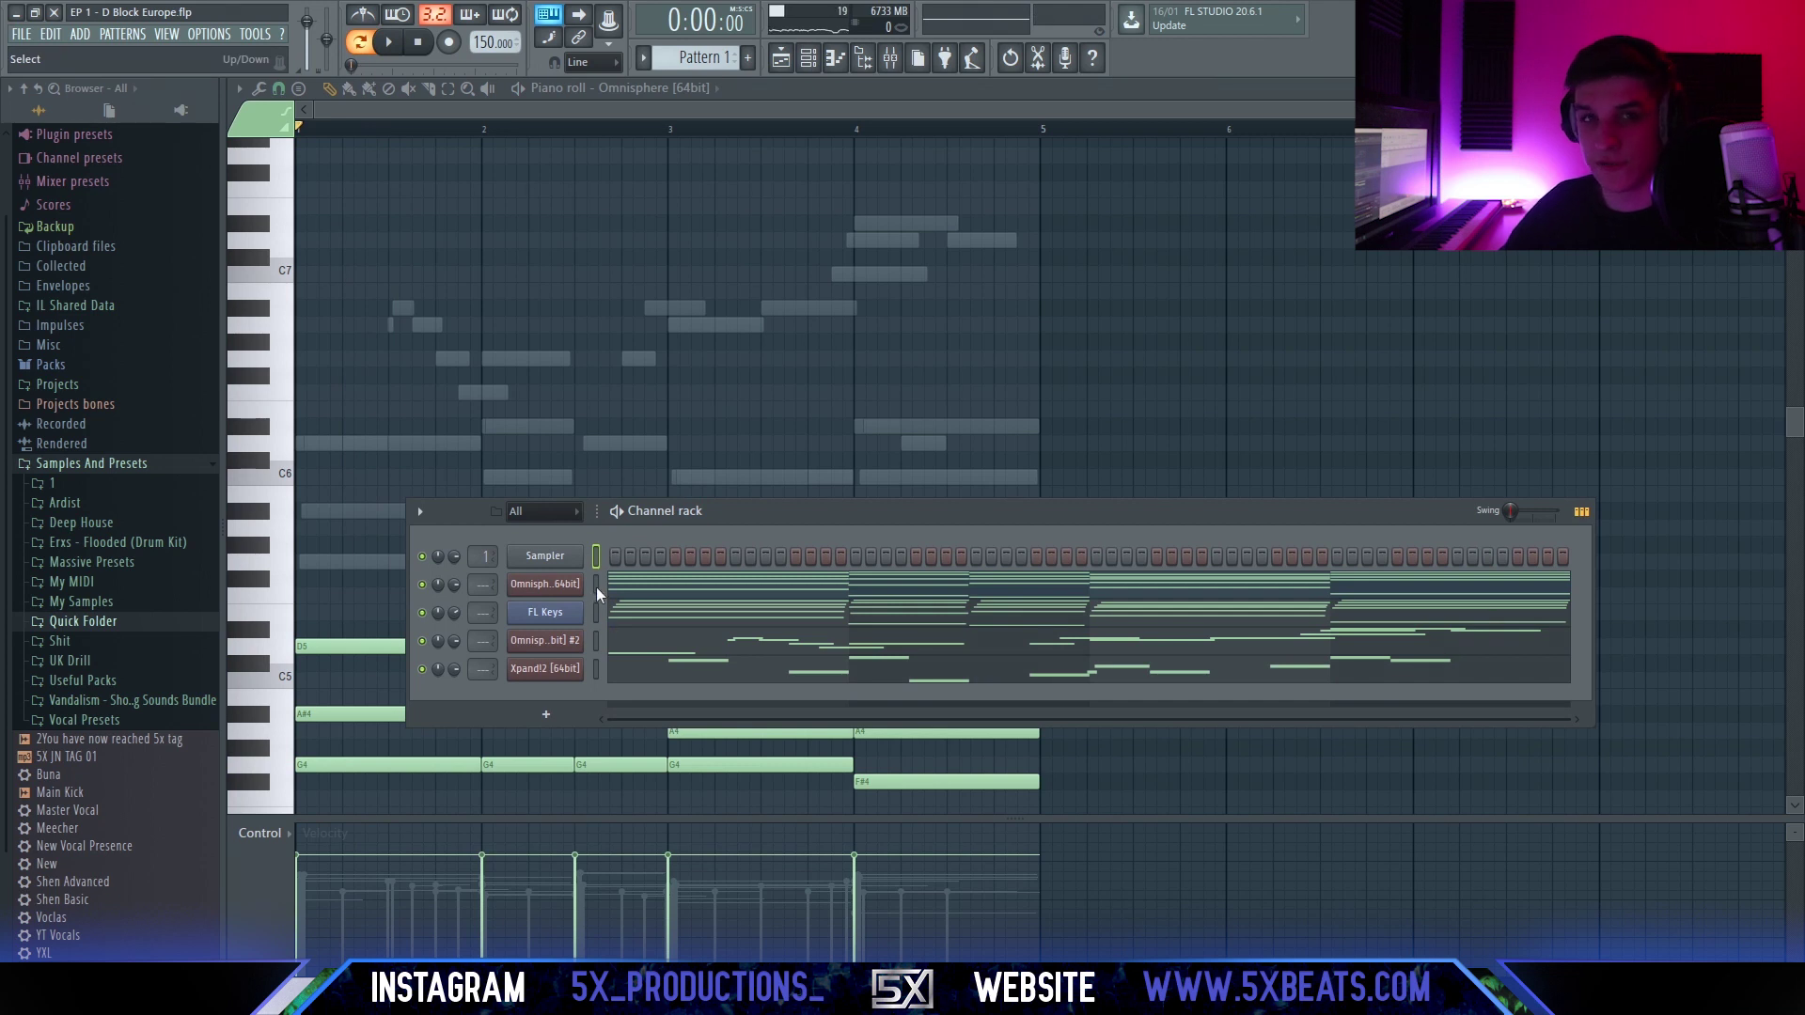
pyautogui.moveTo(596, 585); pyautogui.dragTo(595, 669)
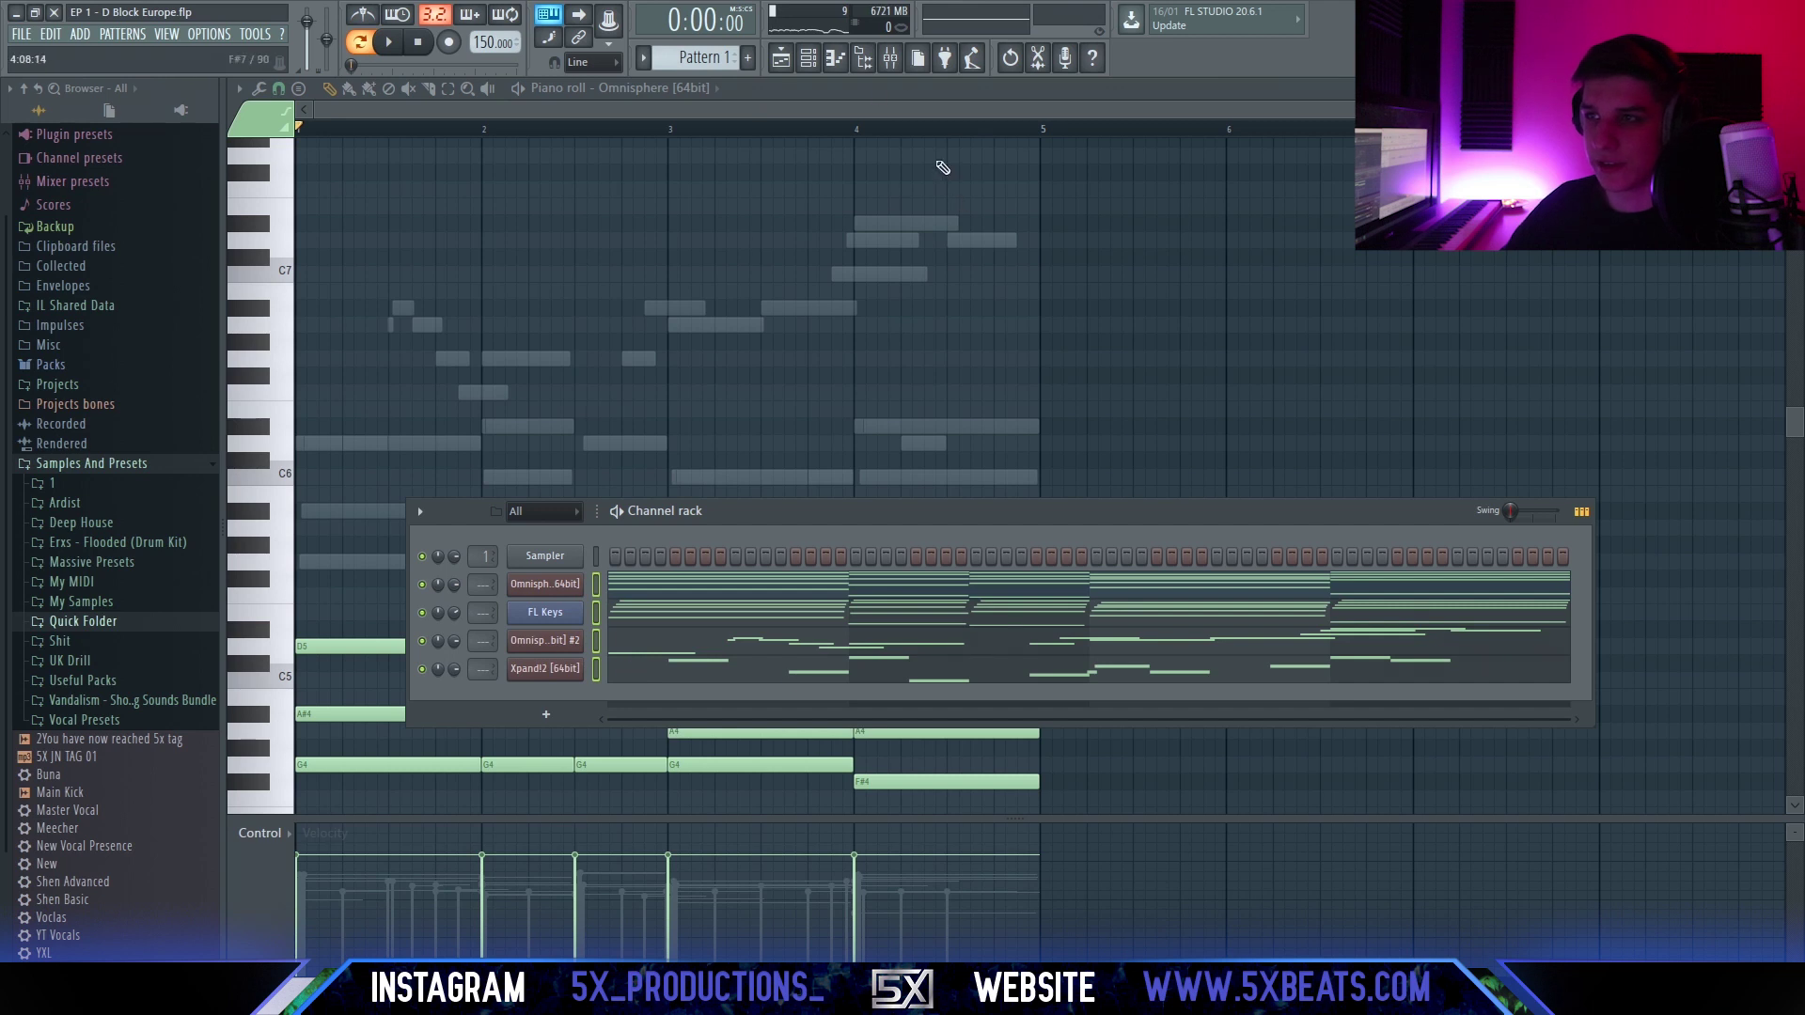
pyautogui.click(889, 58)
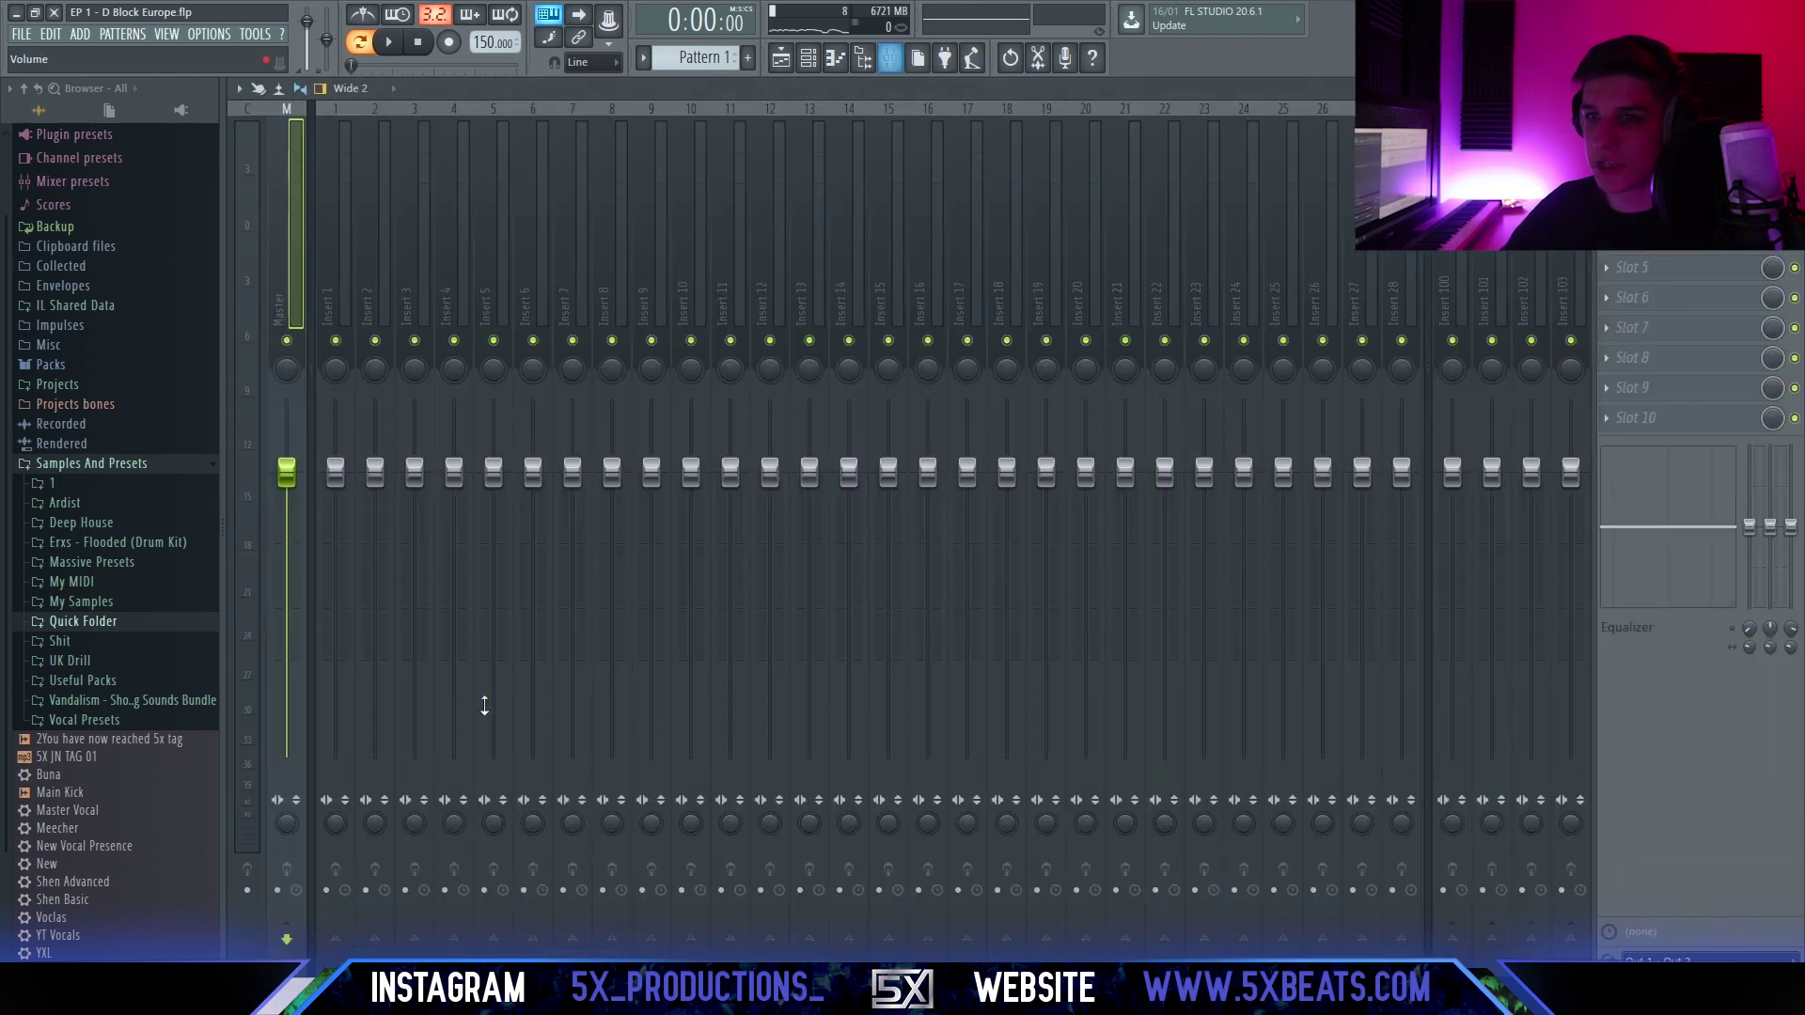
pyautogui.click(353, 247)
pyautogui.click(501, 184)
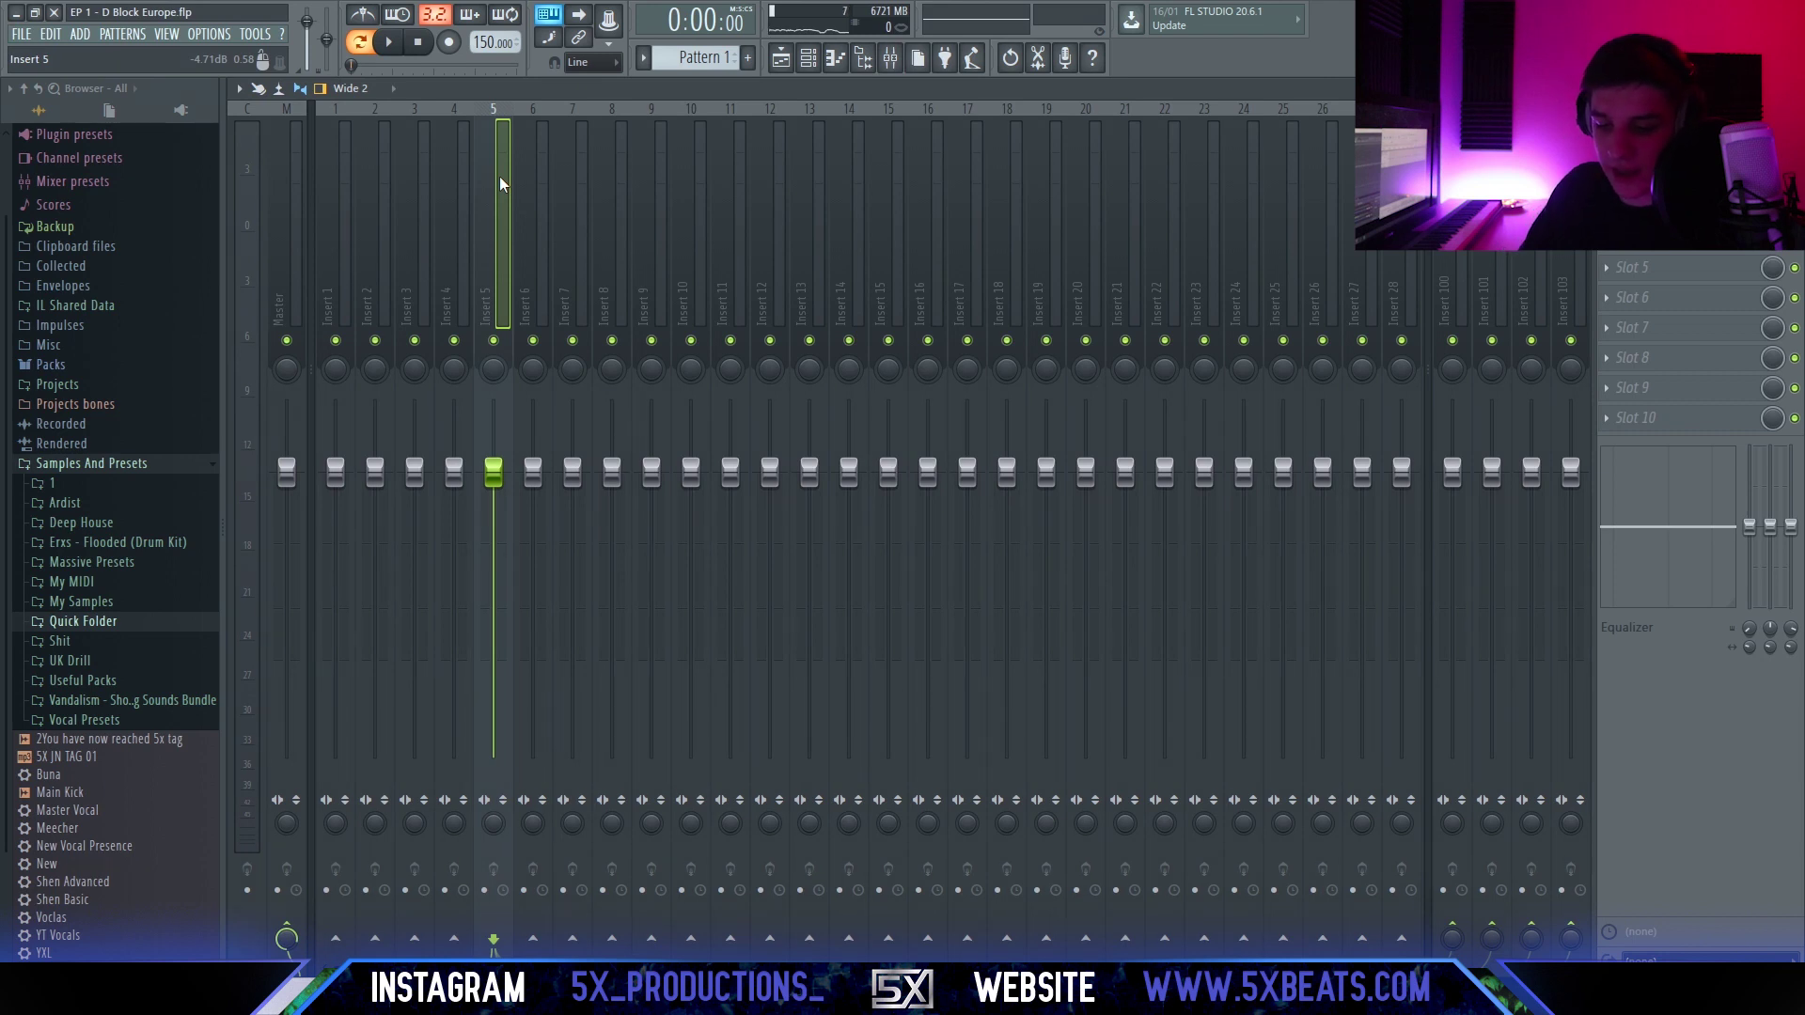
pyautogui.hotkey('ctrl', 'shift', 'l')
# Select the four linked instrument tracks in the mixer and move them to inserts 1 to 4.
pyautogui.moveTo(498, 220); pyautogui.dragTo(613, 224)
pyautogui.click(612, 228)
pyautogui.click(498, 222)
pyautogui.click(544, 221)
pyautogui.moveTo(498, 251); pyautogui.dragTo(603, 249)
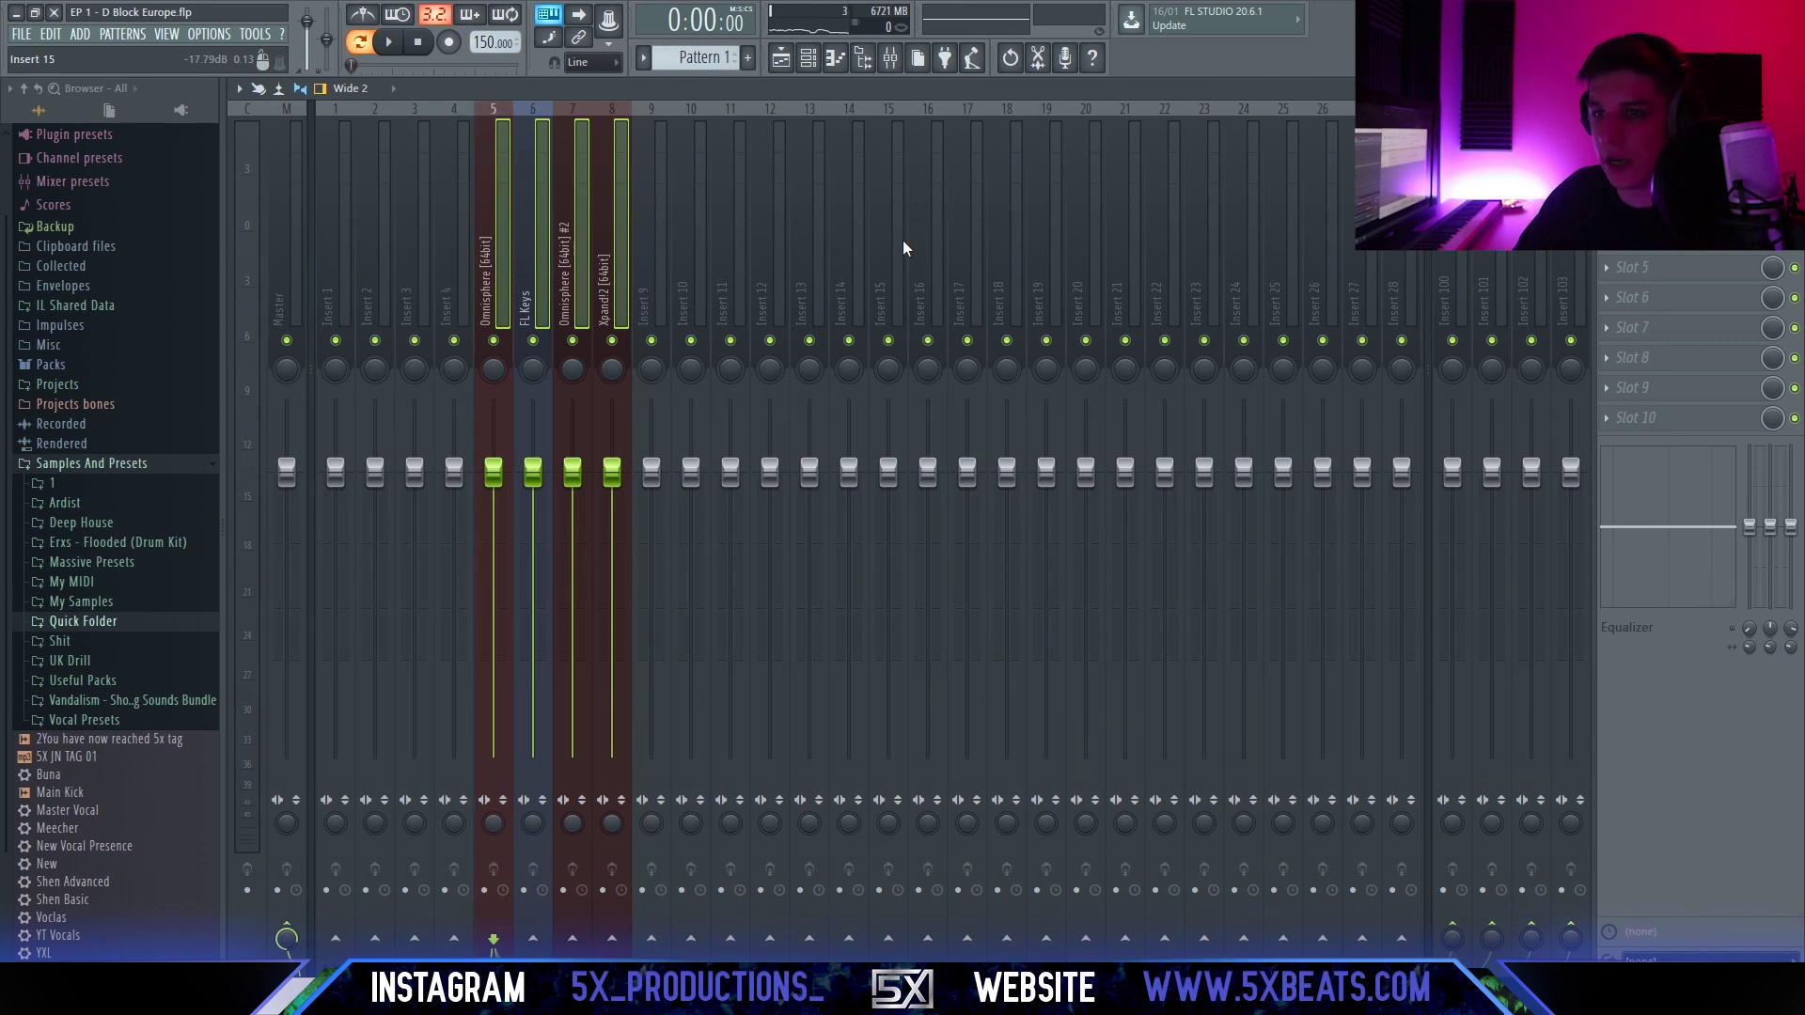
pyautogui.hotkey('alt', 'Left')
pyautogui.hotkey('alt', 'Left')
pyautogui.hotkey('alt', 'Left')
pyautogui.hotkey('alt', 'Left')
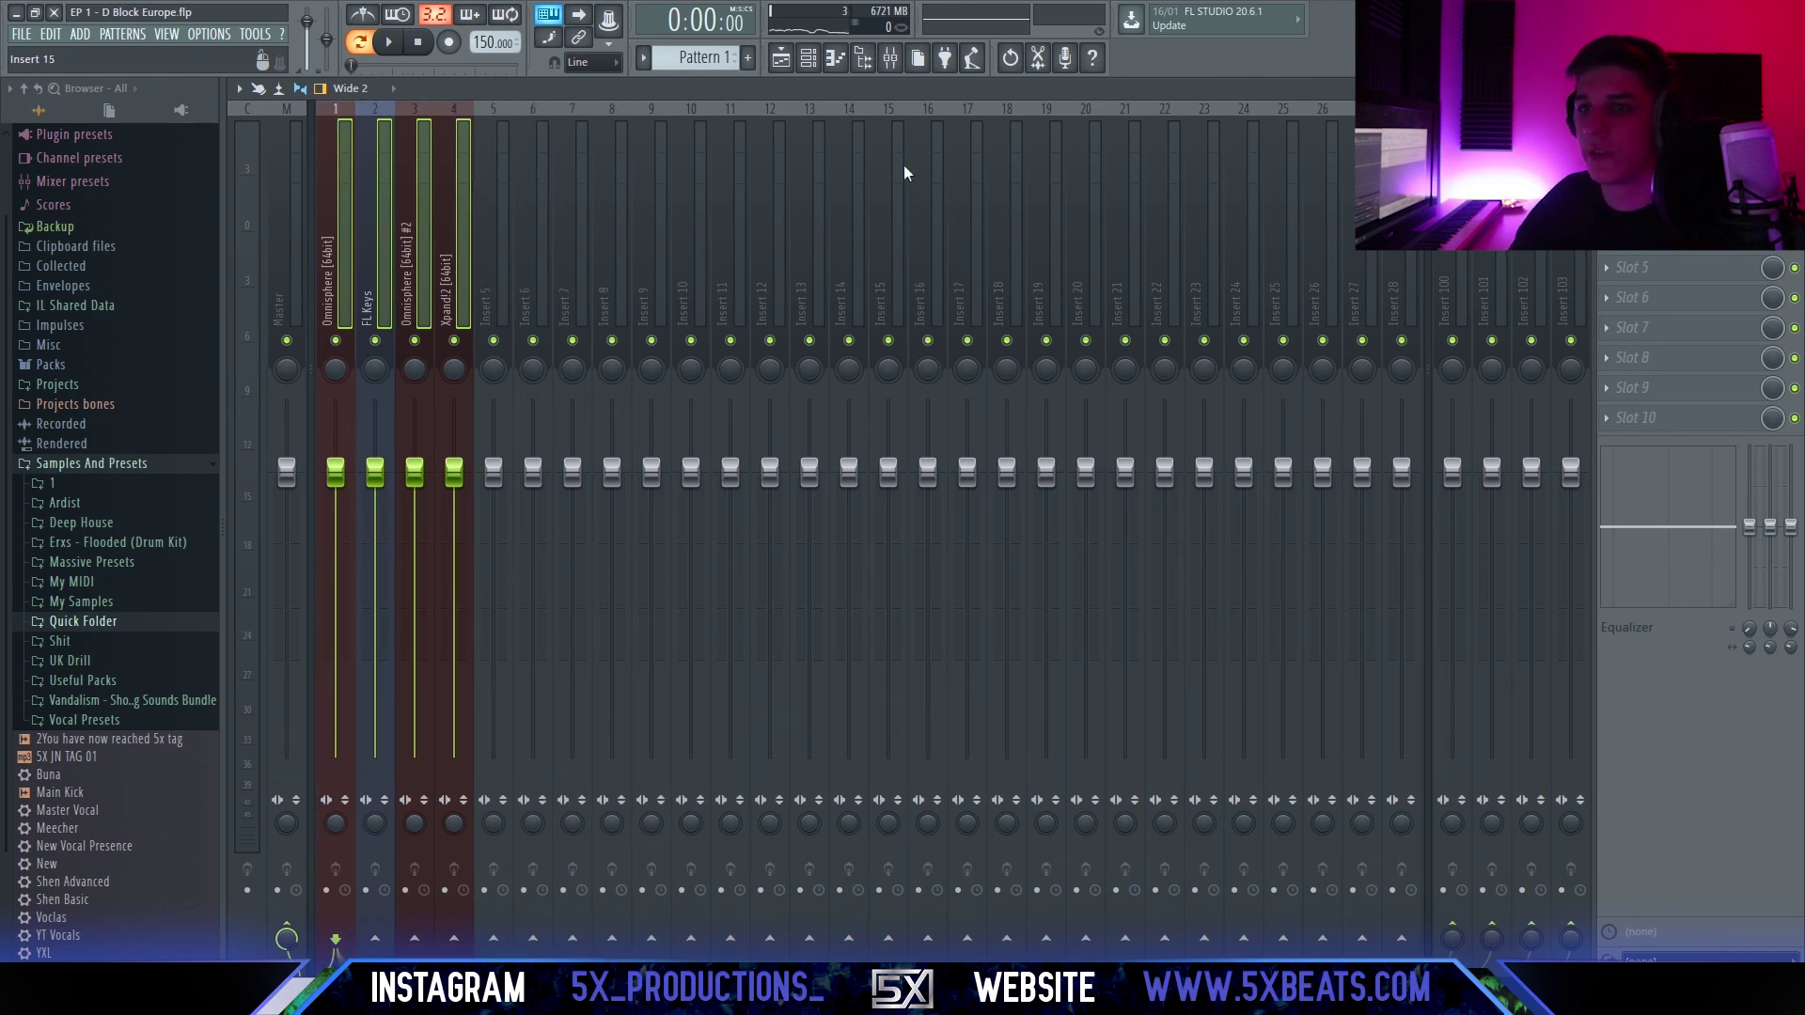
# Add Fruity Parametric EQ 2 to the first Omnisphere track's first effect slot and switch it to the next preset.
pyautogui.click(346, 230)
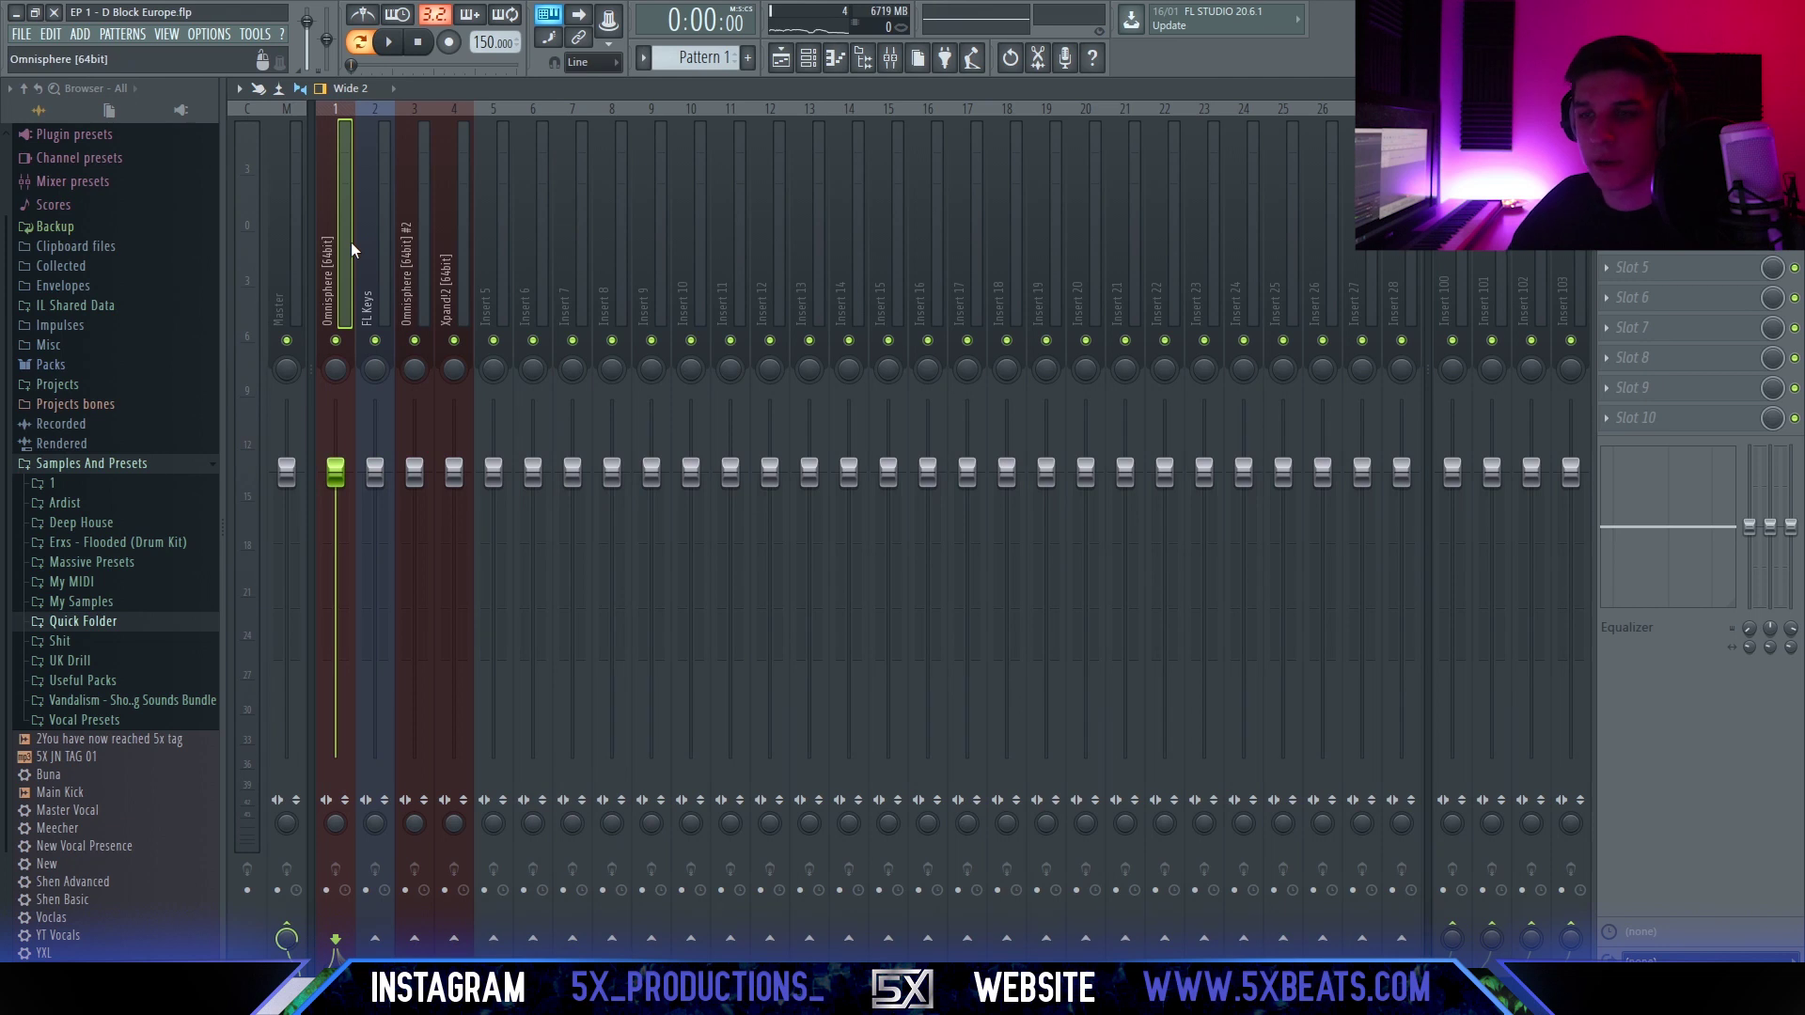
pyautogui.click(1645, 147)
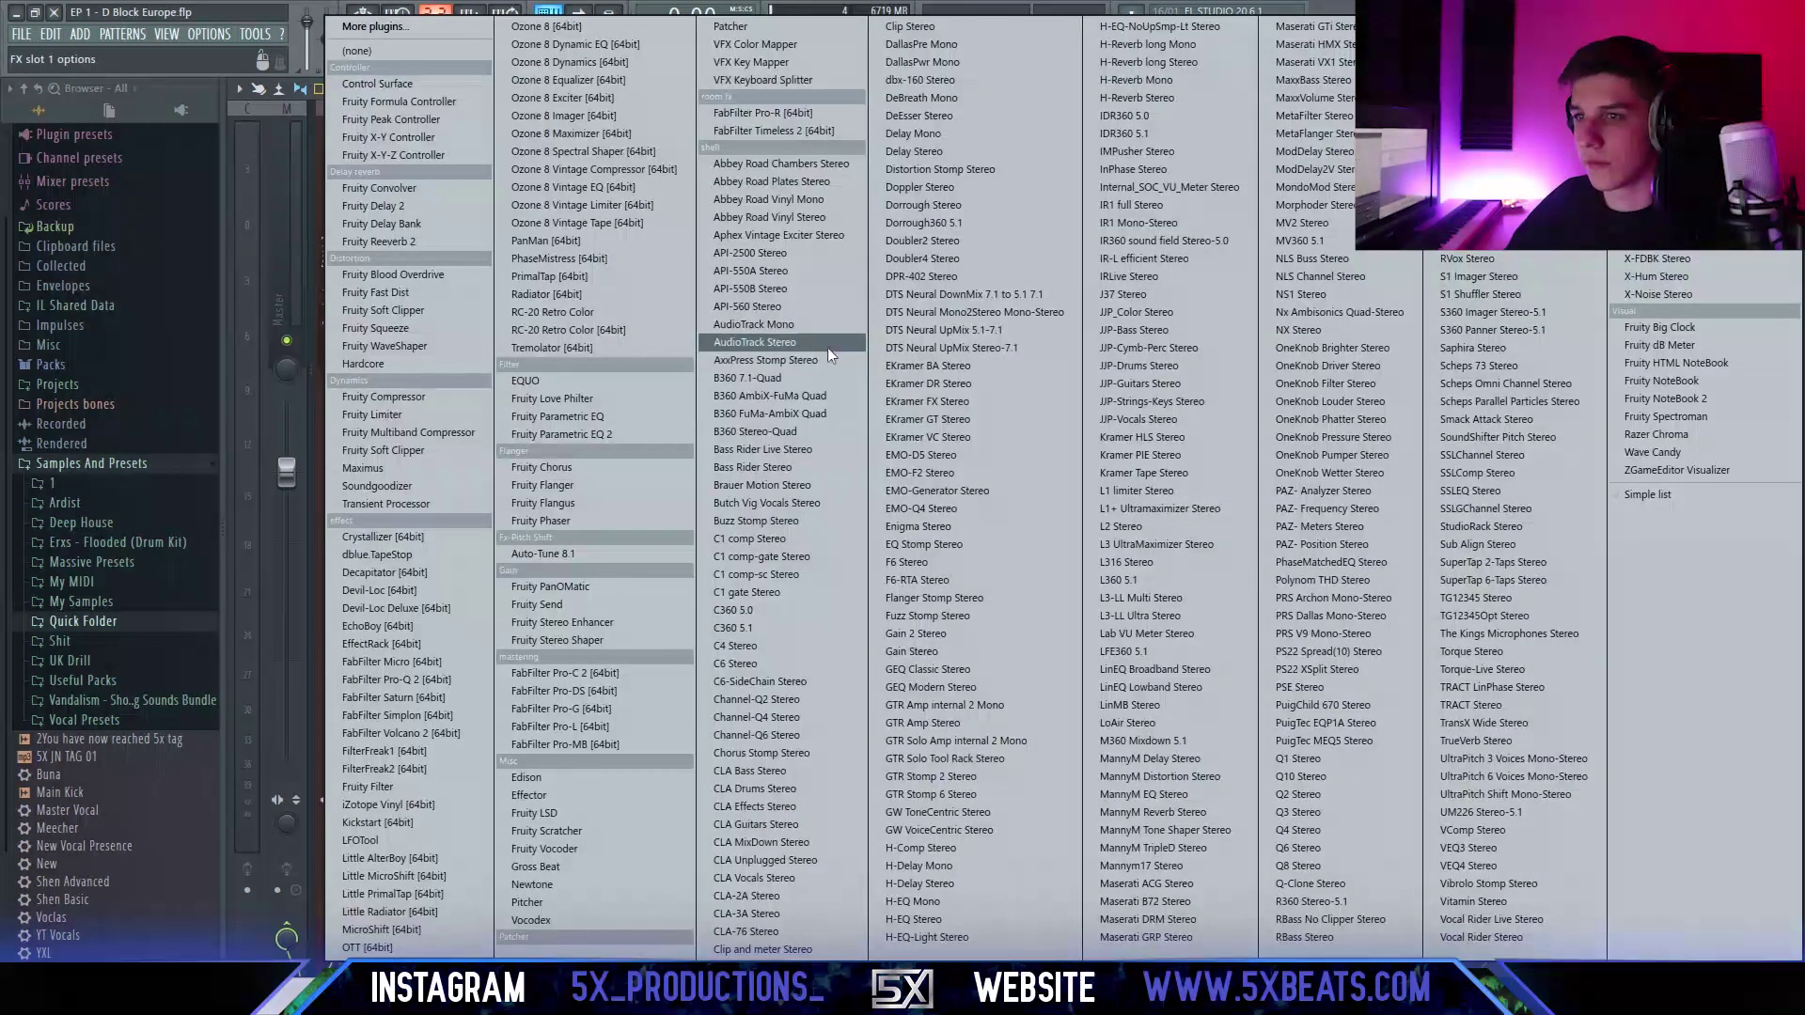
pyautogui.click(561, 435)
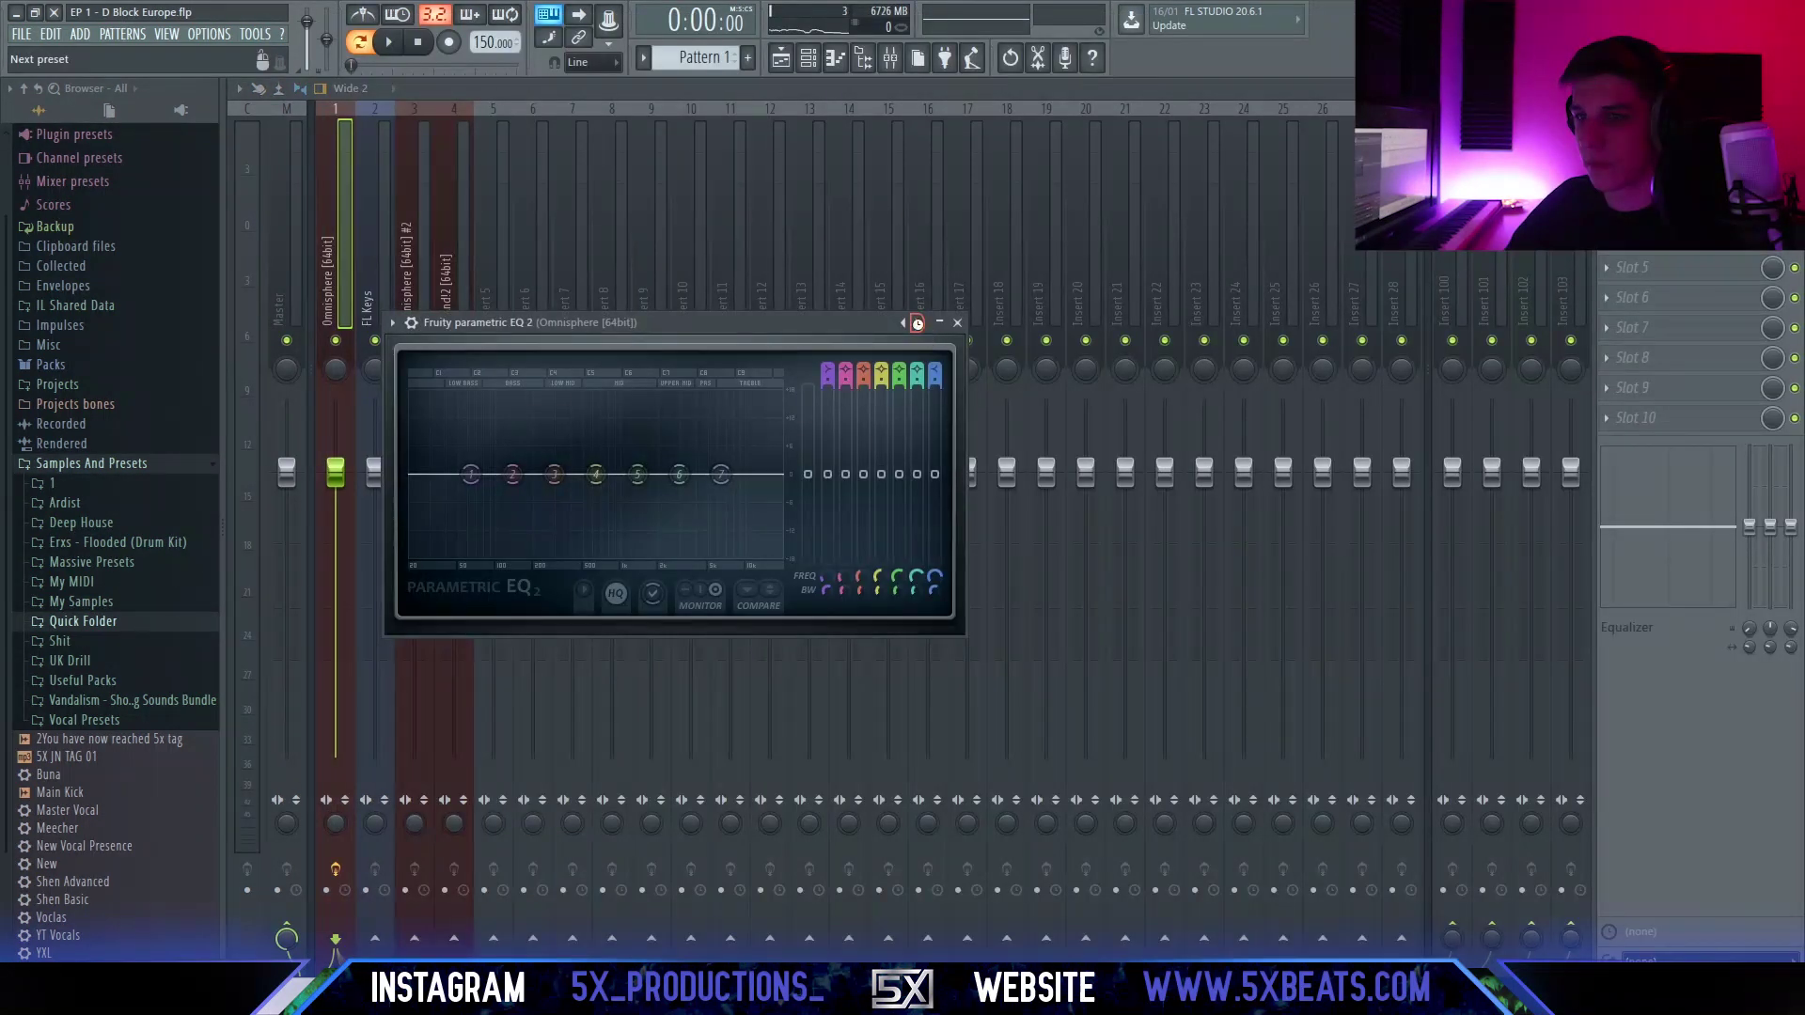
pyautogui.click(919, 324)
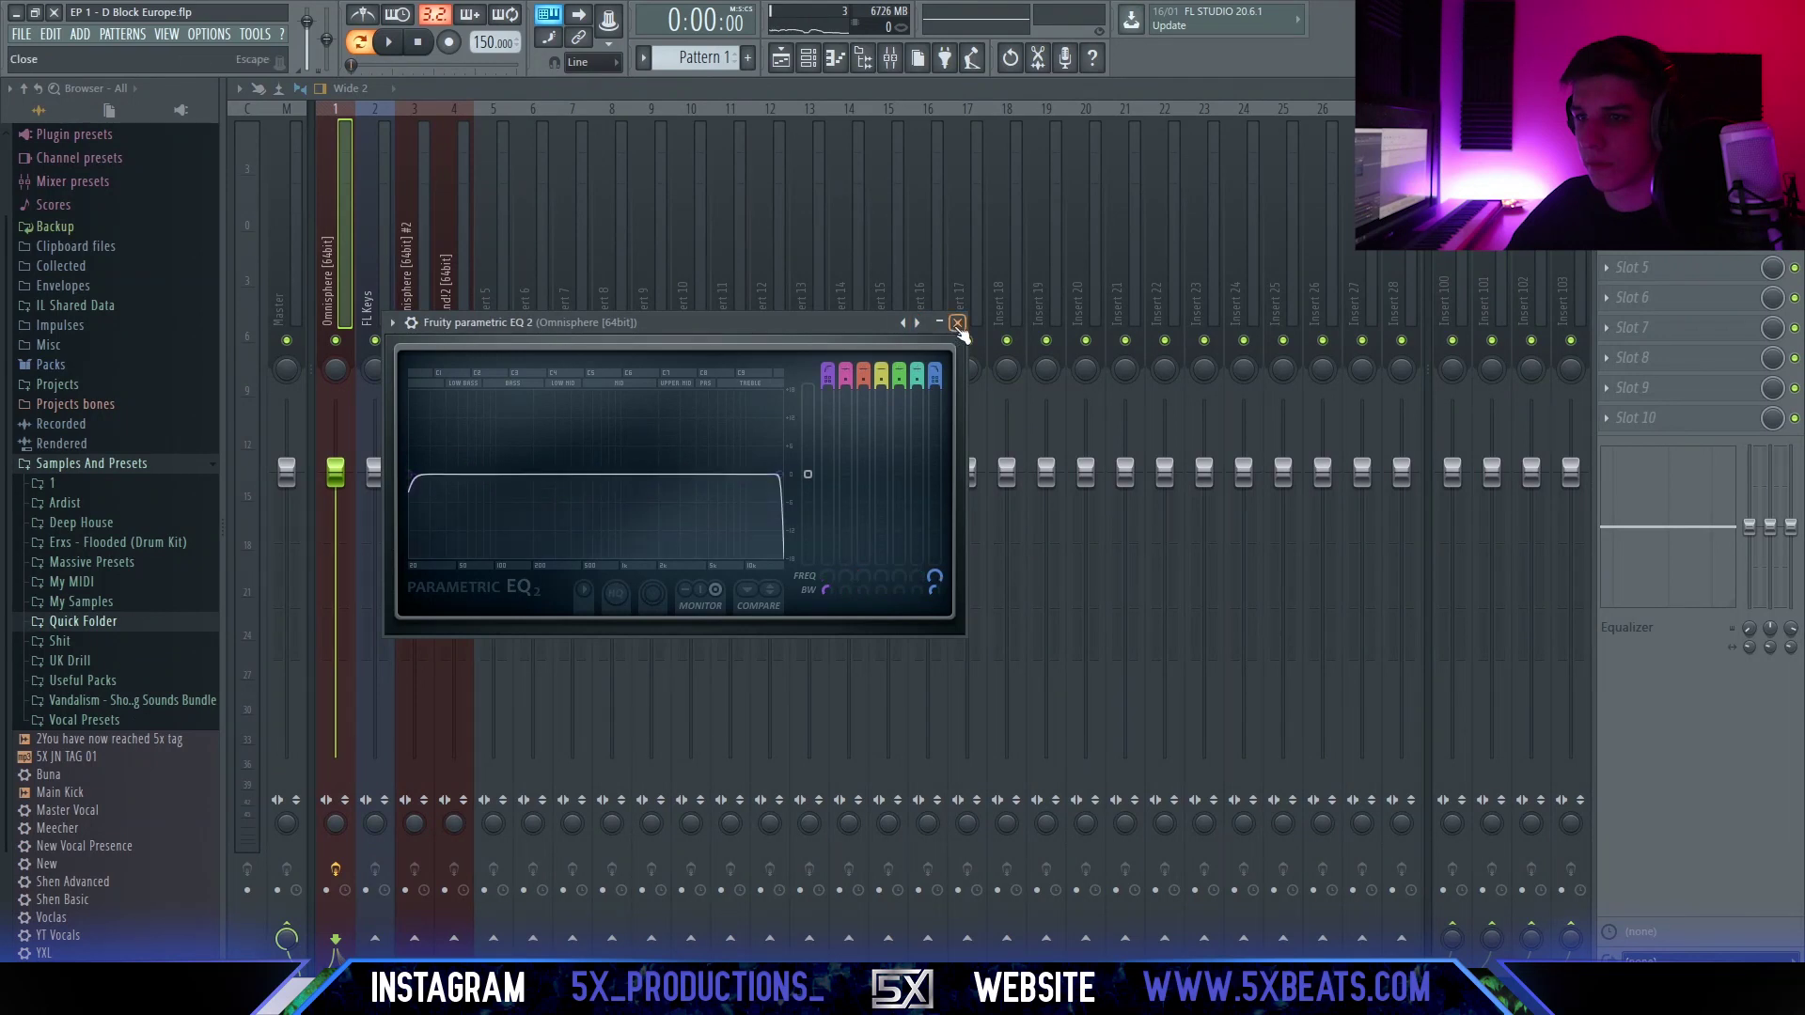
pyautogui.click(957, 323)
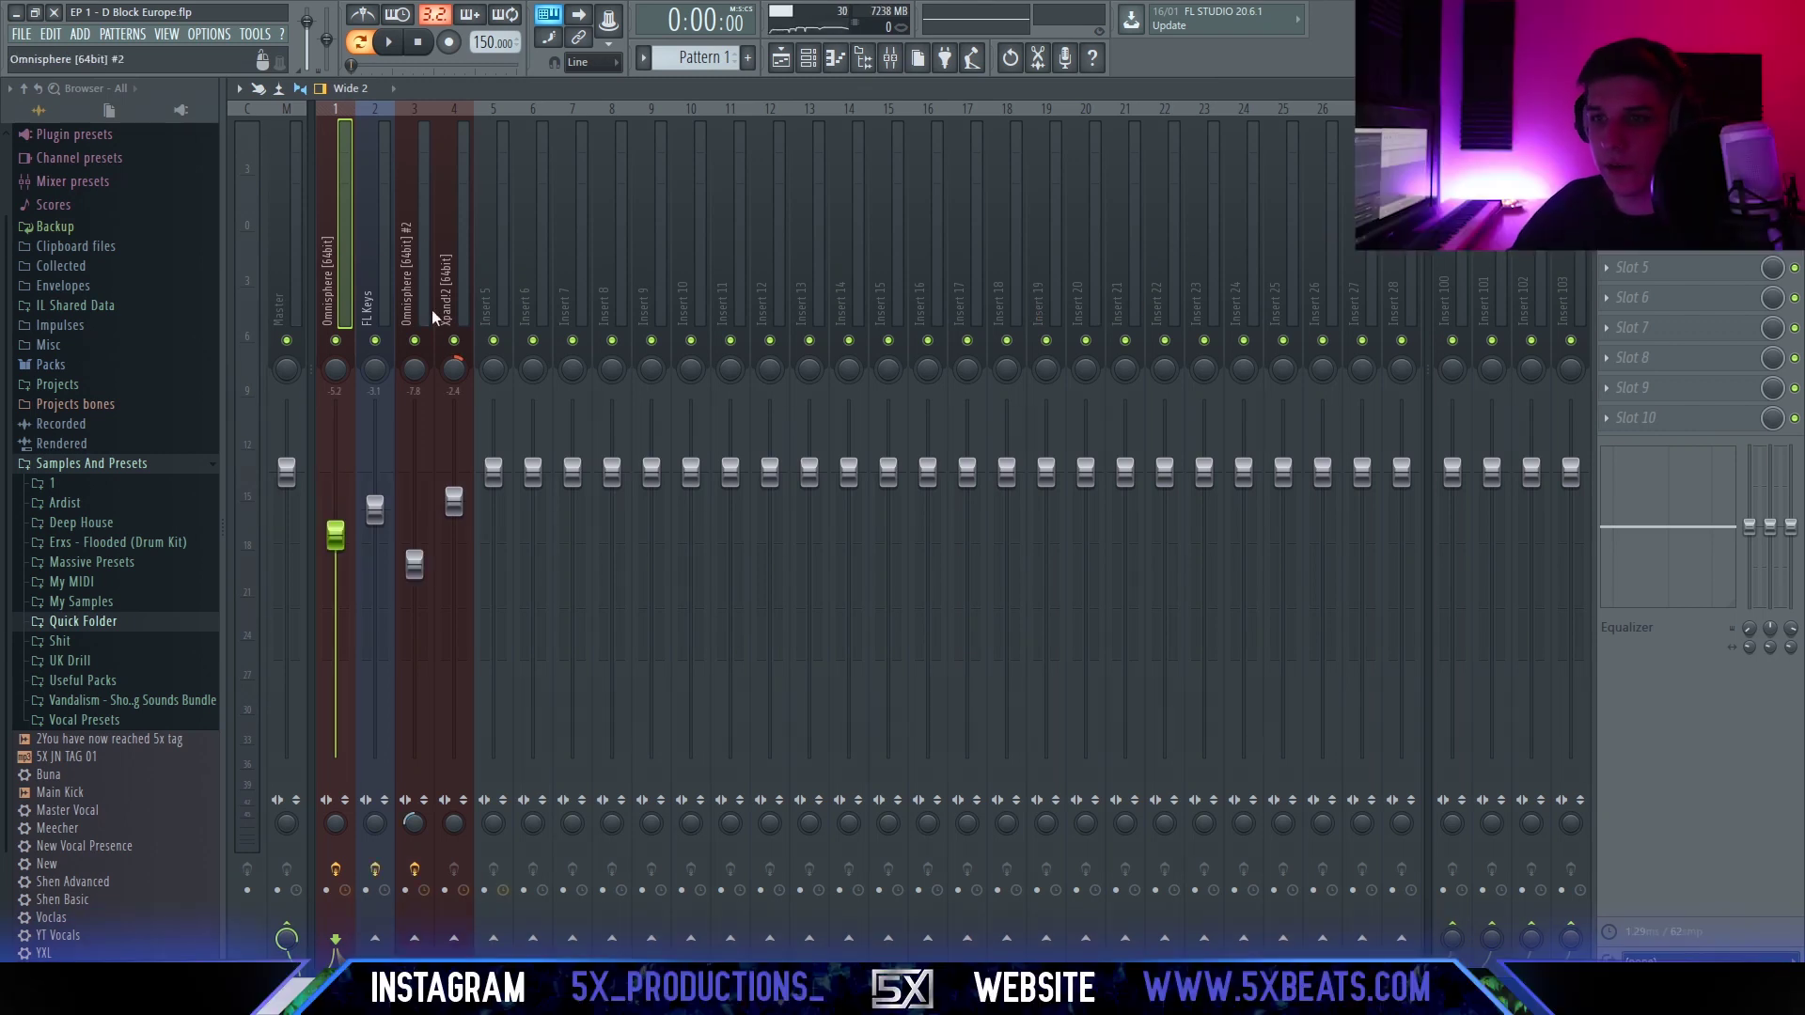
# Open the first Omnisphere track's effect, then solo the track and play it.
pyautogui.click(421, 284)
pyautogui.click(332, 276)
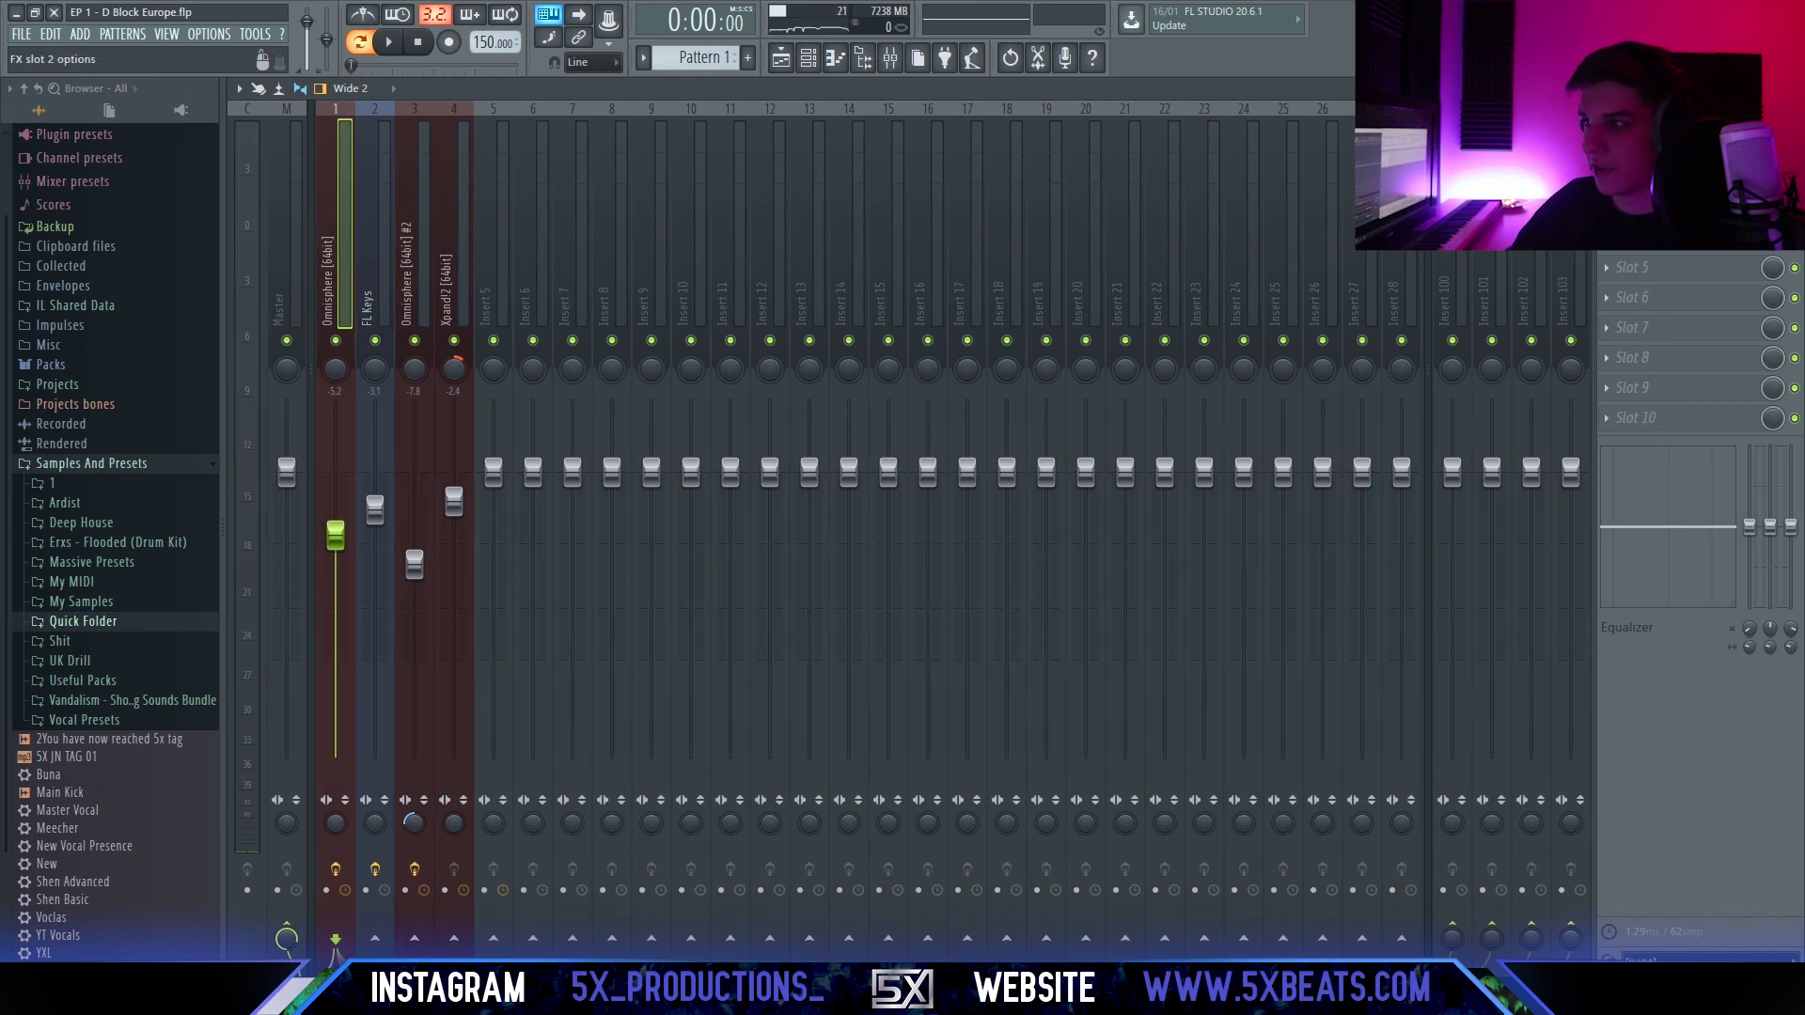
pyautogui.click(1674, 147)
pyautogui.moveTo(738, 323); pyautogui.dragTo(844, 326)
pyautogui.rightClick(336, 340)
pyautogui.press('space')
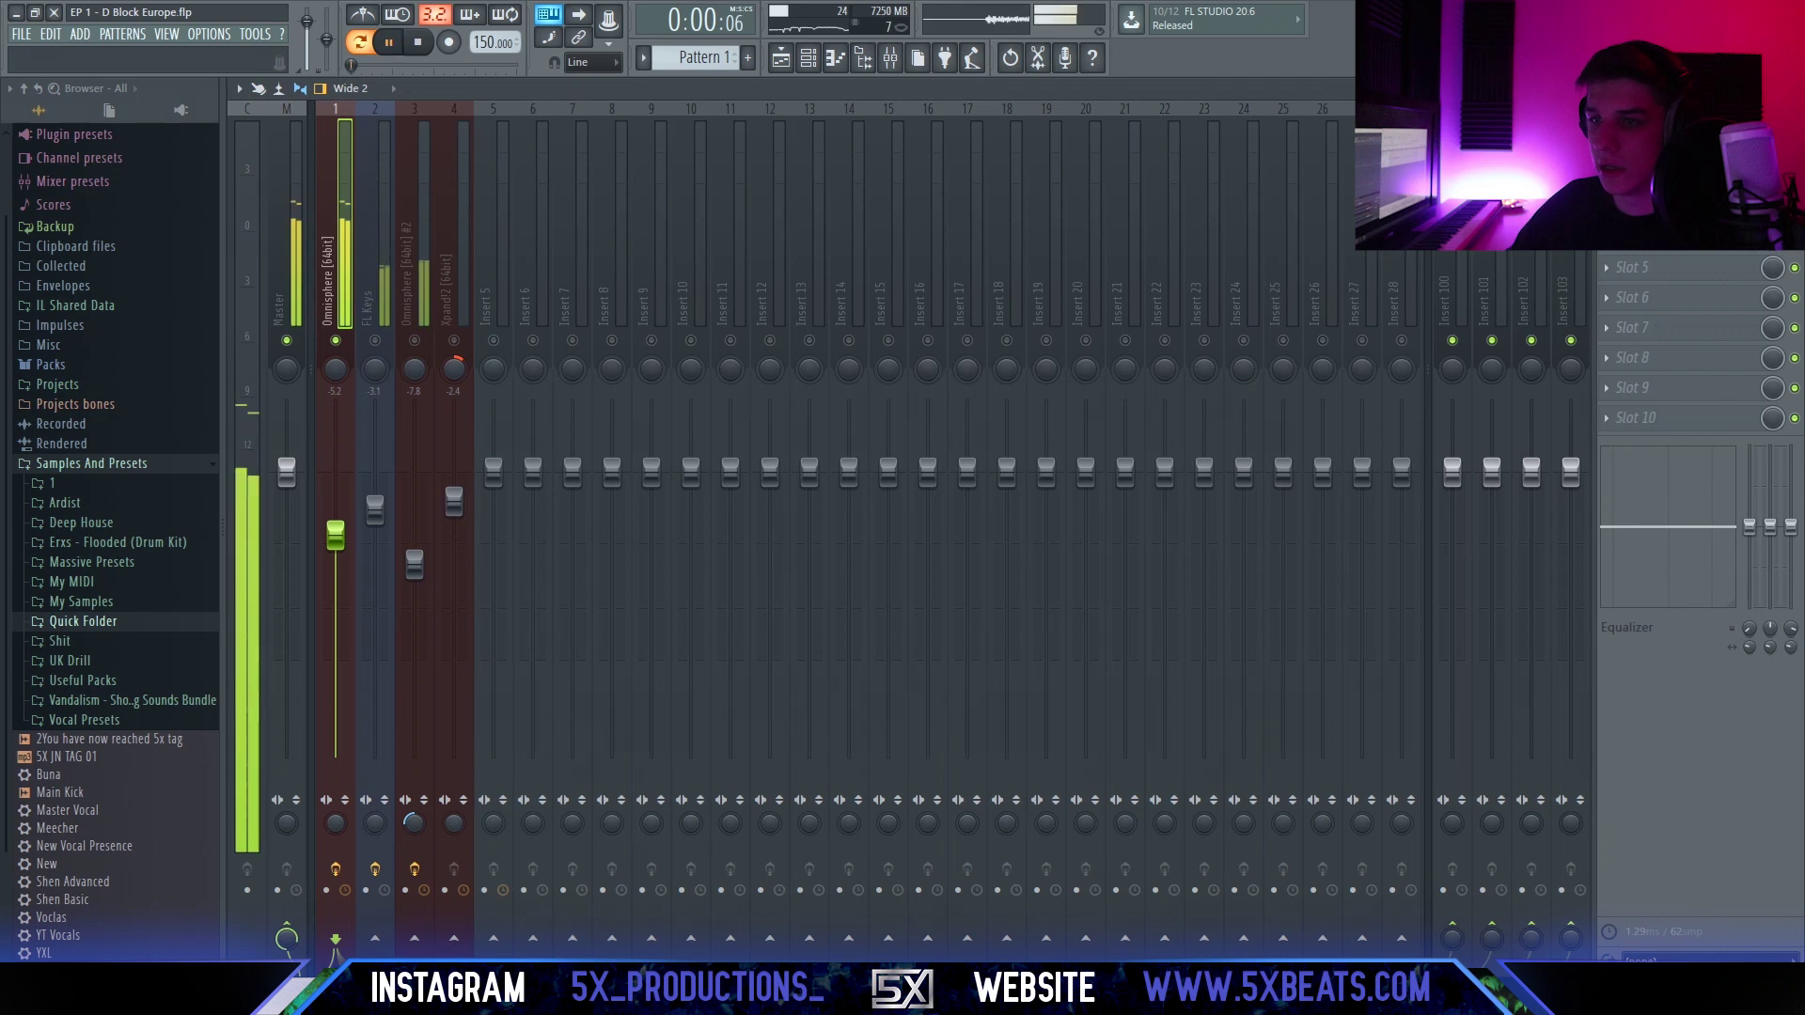
# Examine the low and high cuts in the first Omnisphere track's Parametric EQ 2 while playing the chords.
pyautogui.click(1673, 147)
pyautogui.moveTo(840, 325); pyautogui.dragTo(848, 314)
pyautogui.press('space')
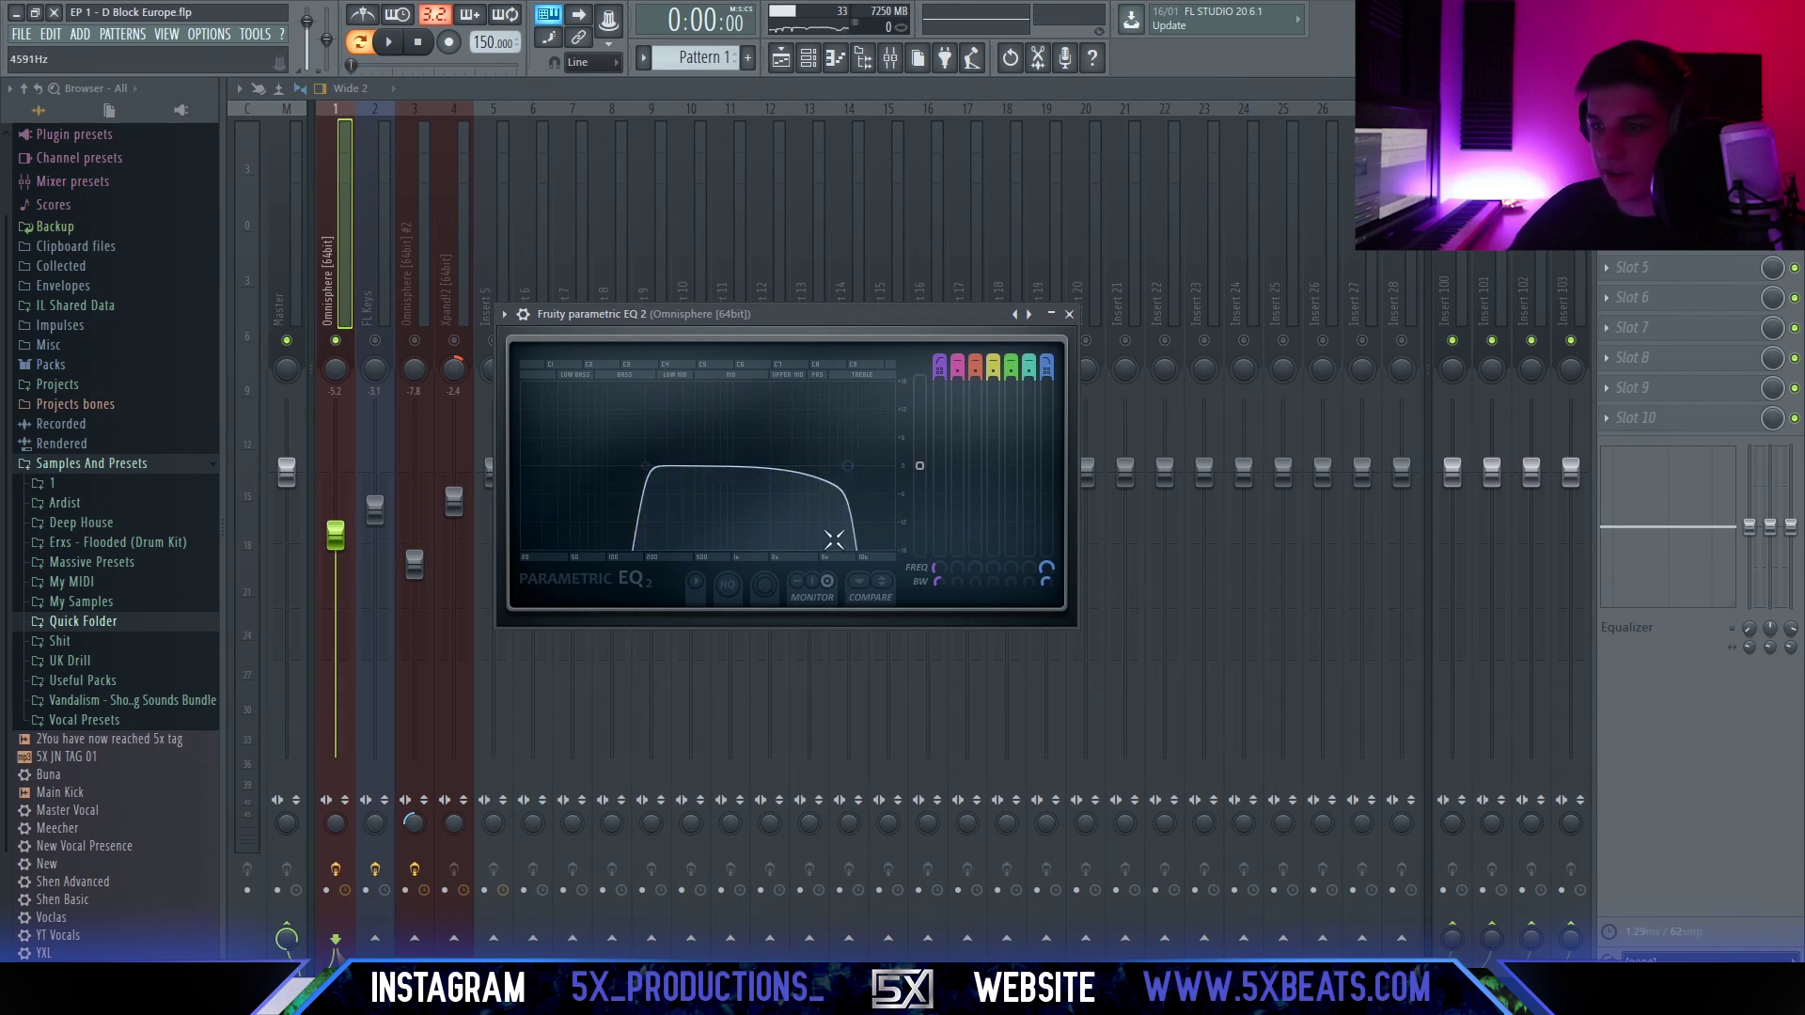
pyautogui.press('space')
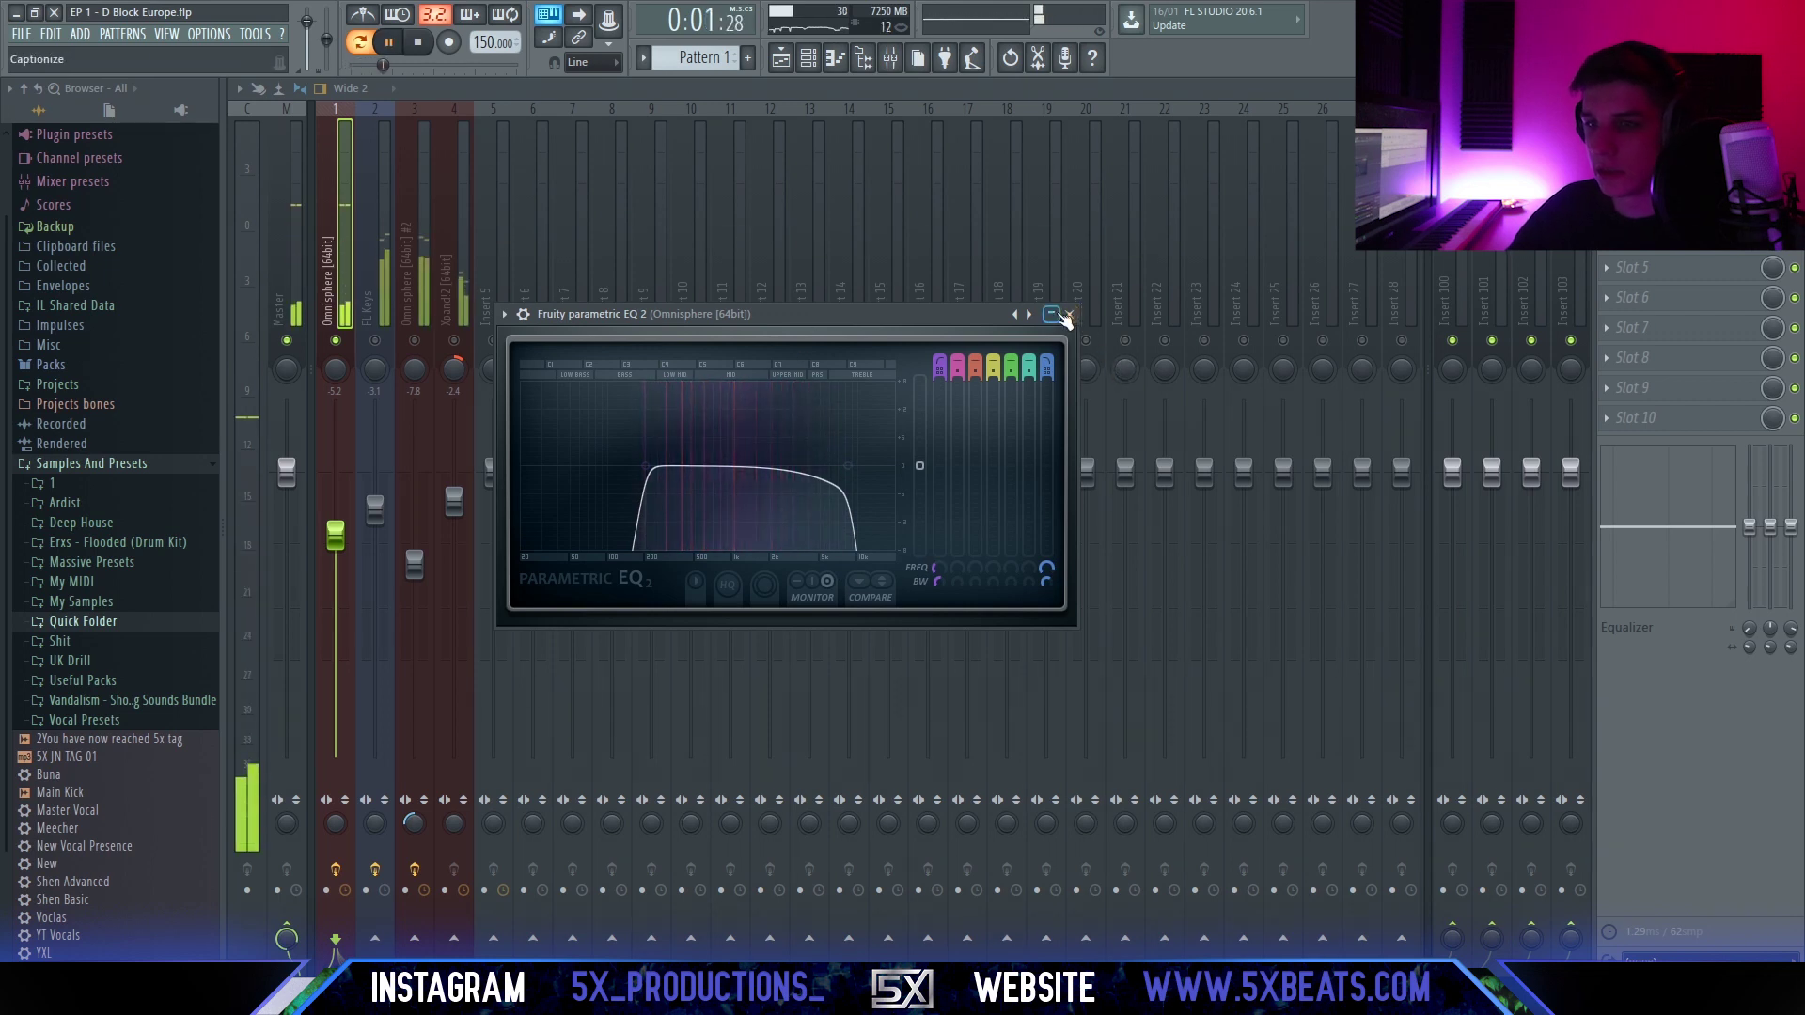
pyautogui.click(1053, 314)
pyautogui.click(1067, 315)
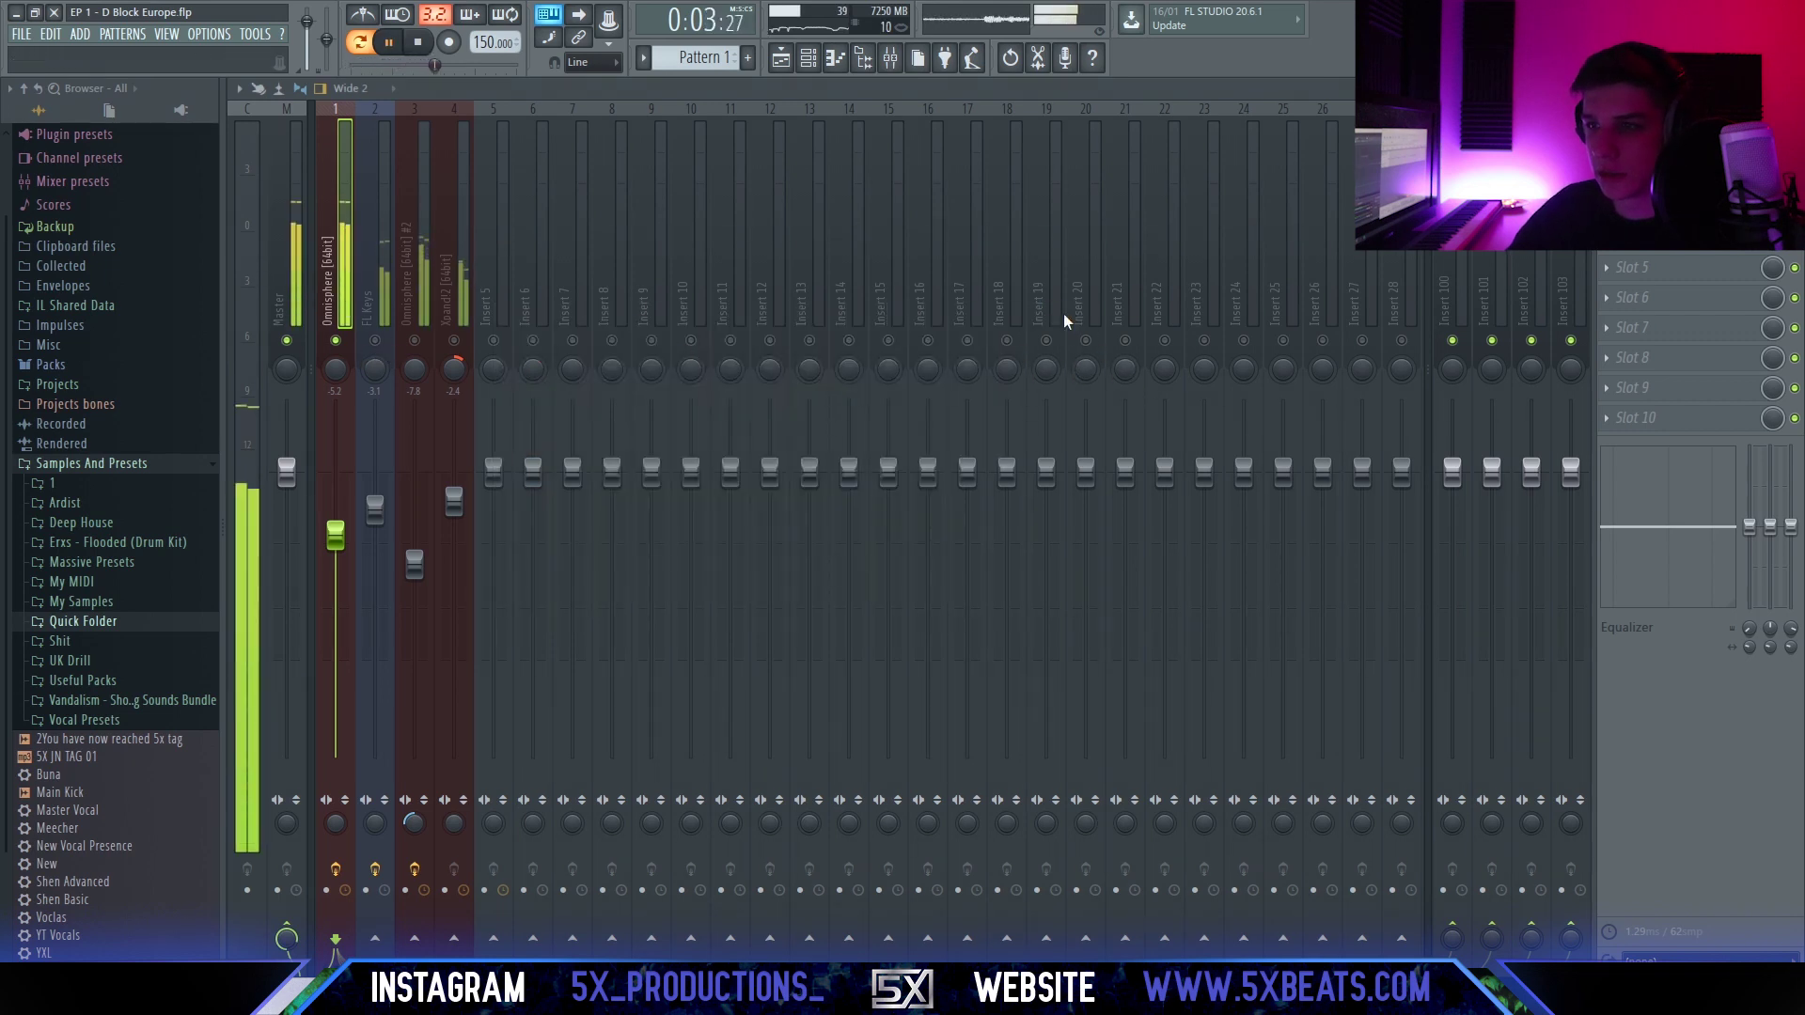
pyautogui.press('space')
# Solo the FL Keys track, examine its Parametric EQ 2 and Decapitator settings, and play it.
pyautogui.rightClick(376, 340)
pyautogui.click(385, 292)
pyautogui.click(1673, 147)
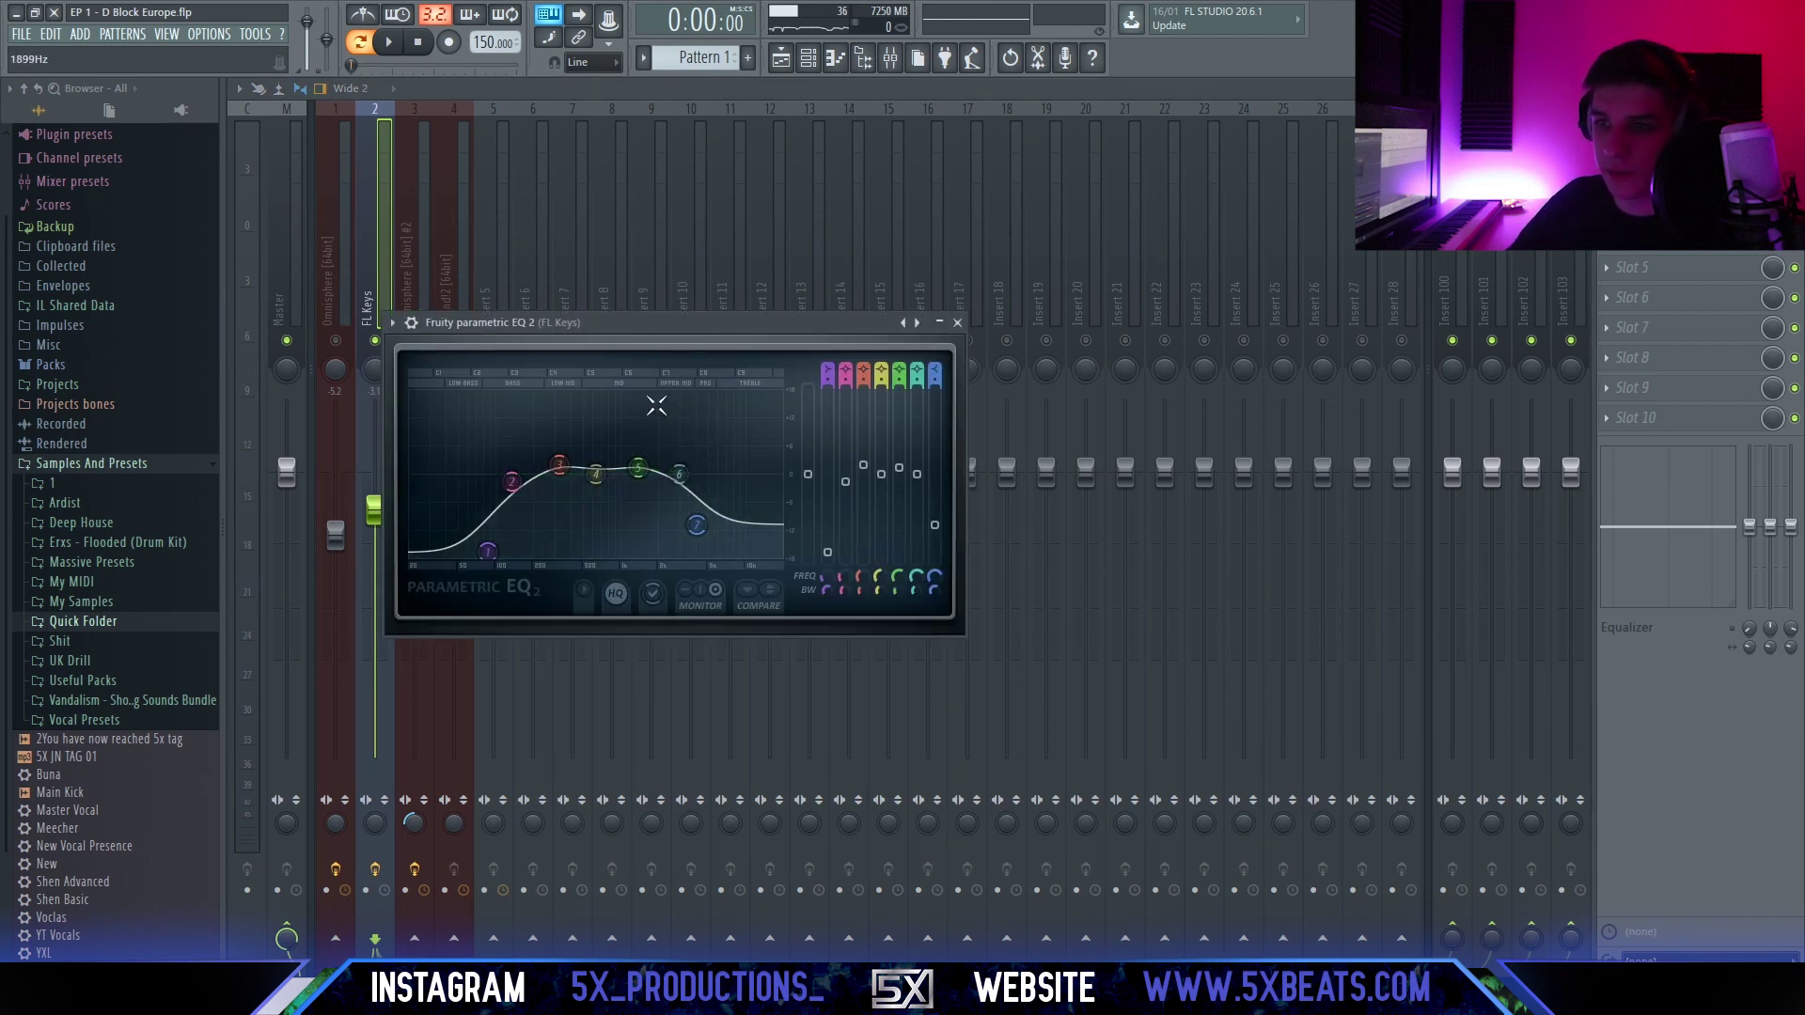
pyautogui.click(1655, 146)
pyautogui.click(1654, 177)
pyautogui.moveTo(755, 355); pyautogui.dragTo(798, 342)
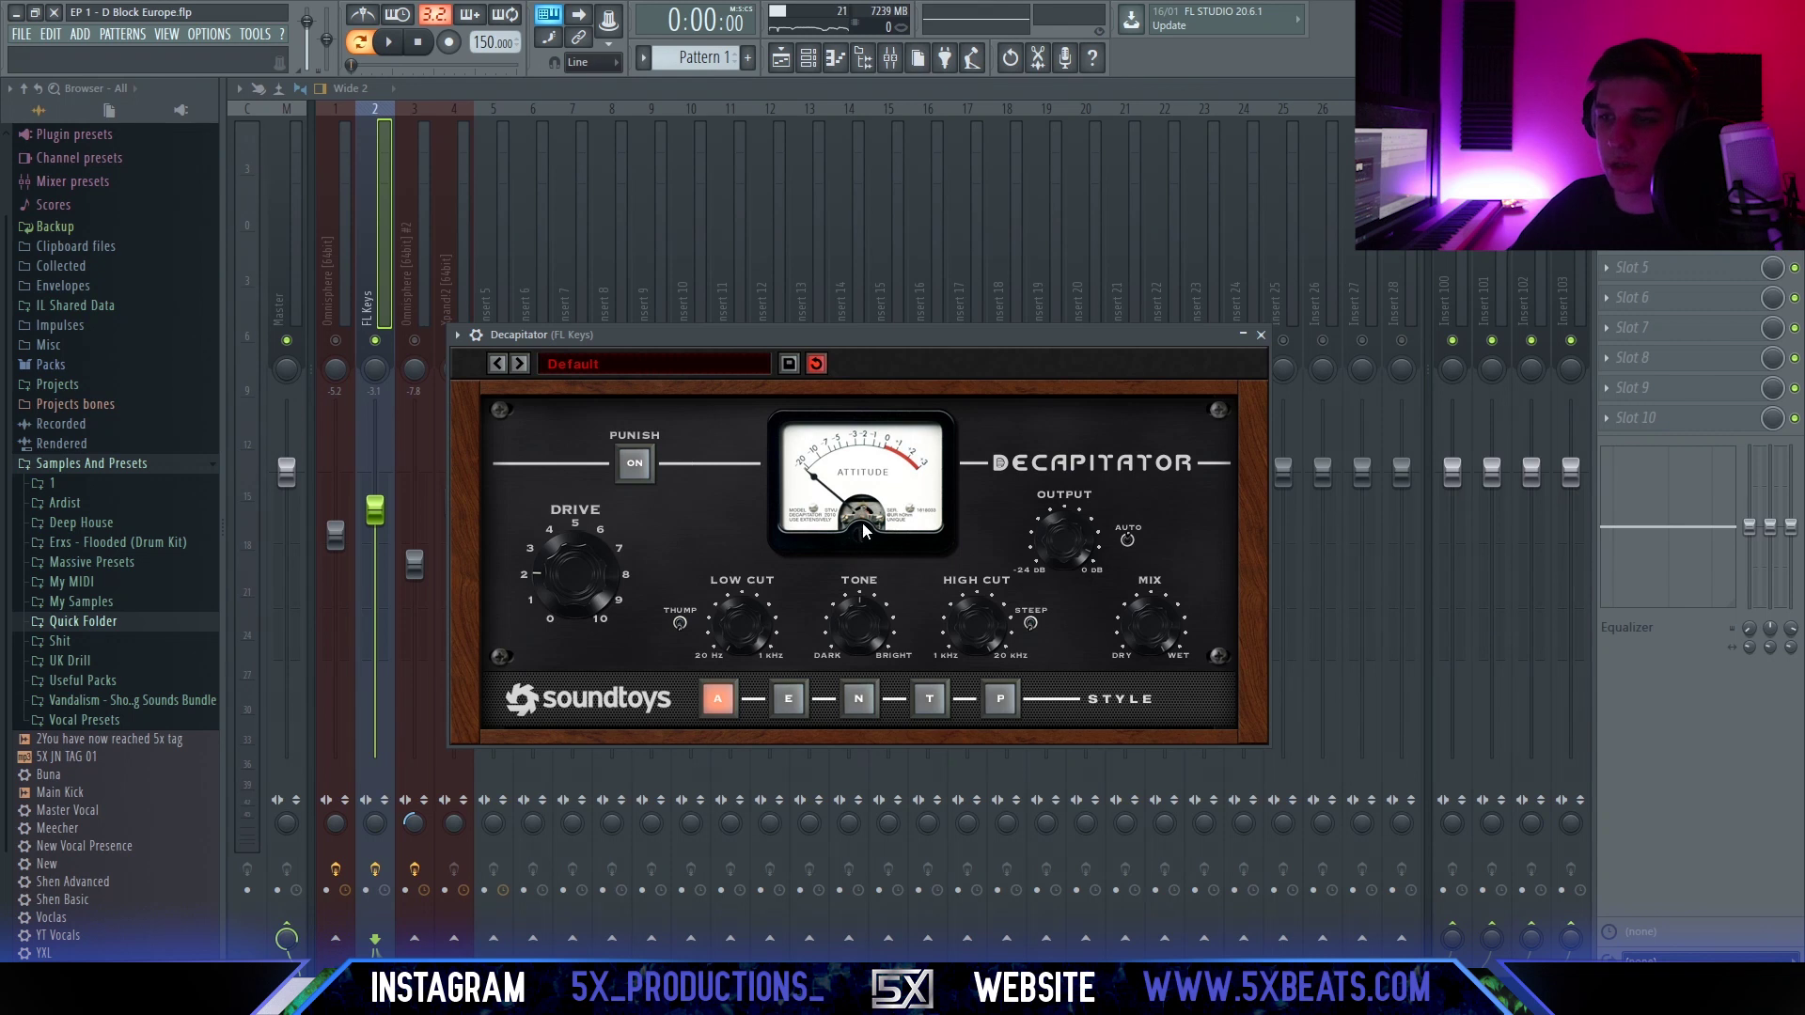
pyautogui.press('space')
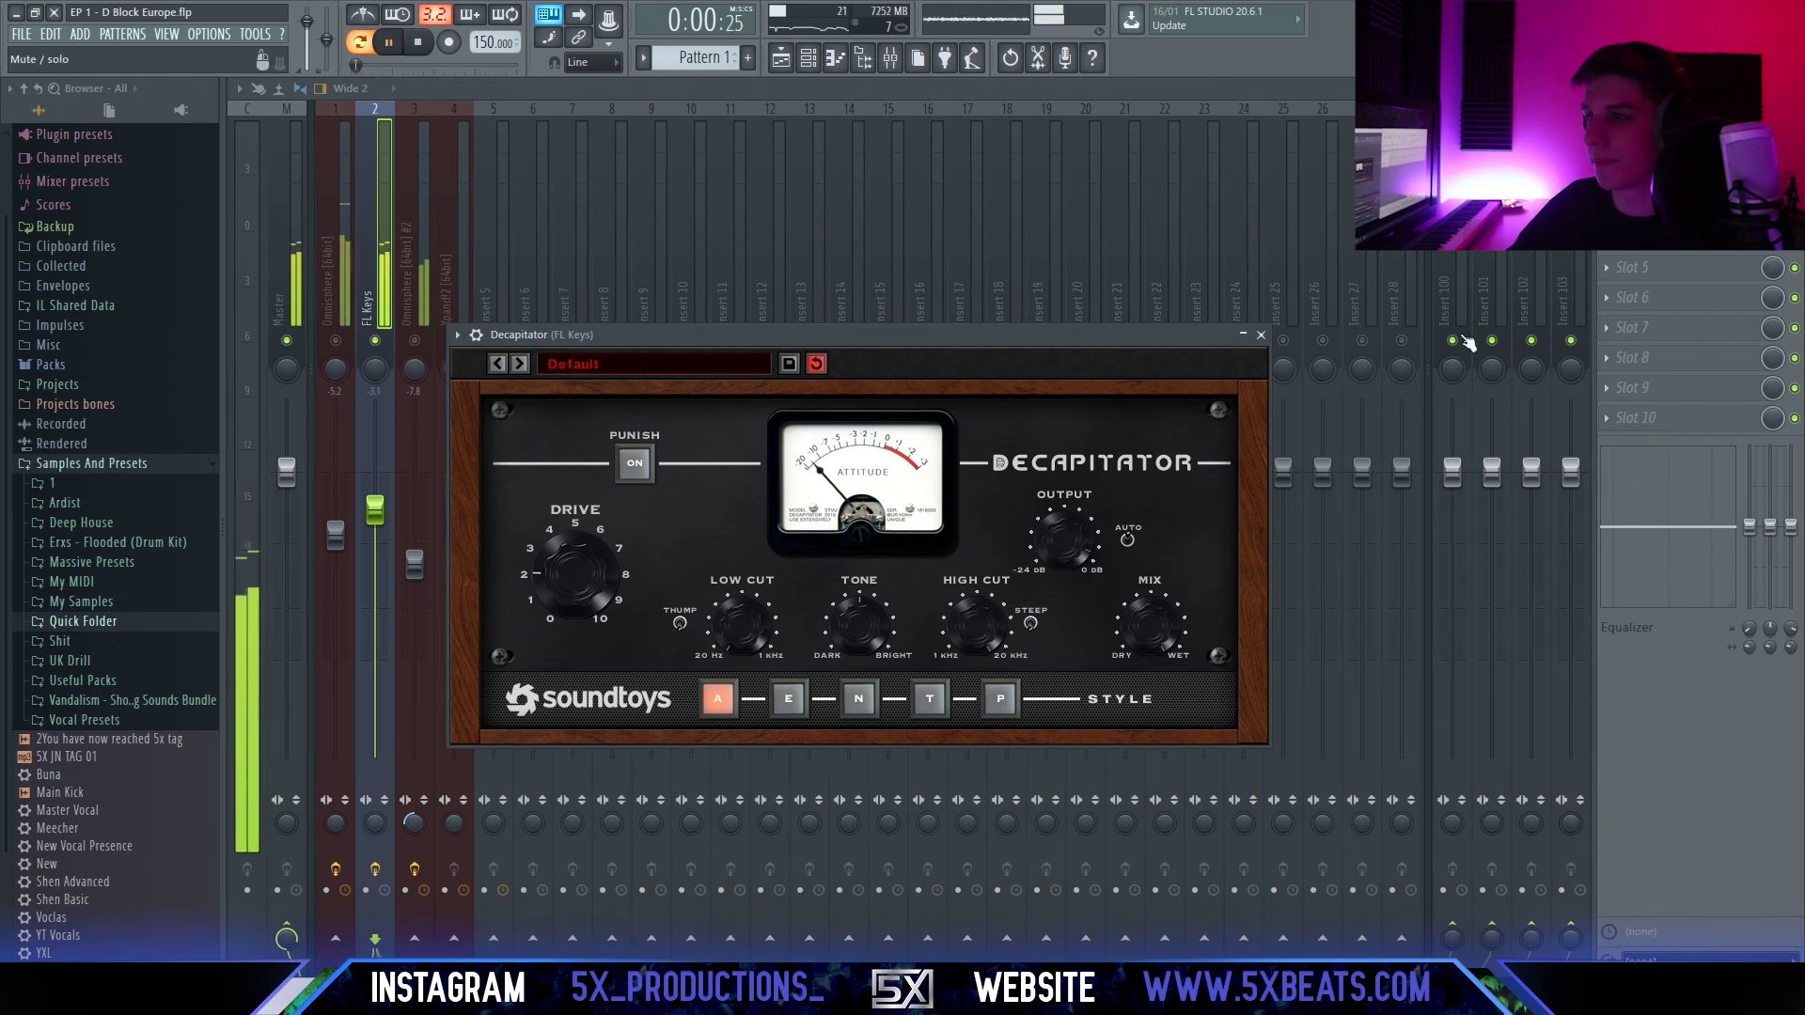
pyautogui.click(1261, 335)
pyautogui.press('space')
# Solo the second Omnisphere track, examine its H-Reverb and H-Delay settings, and play the melody.
pyautogui.click(421, 351)
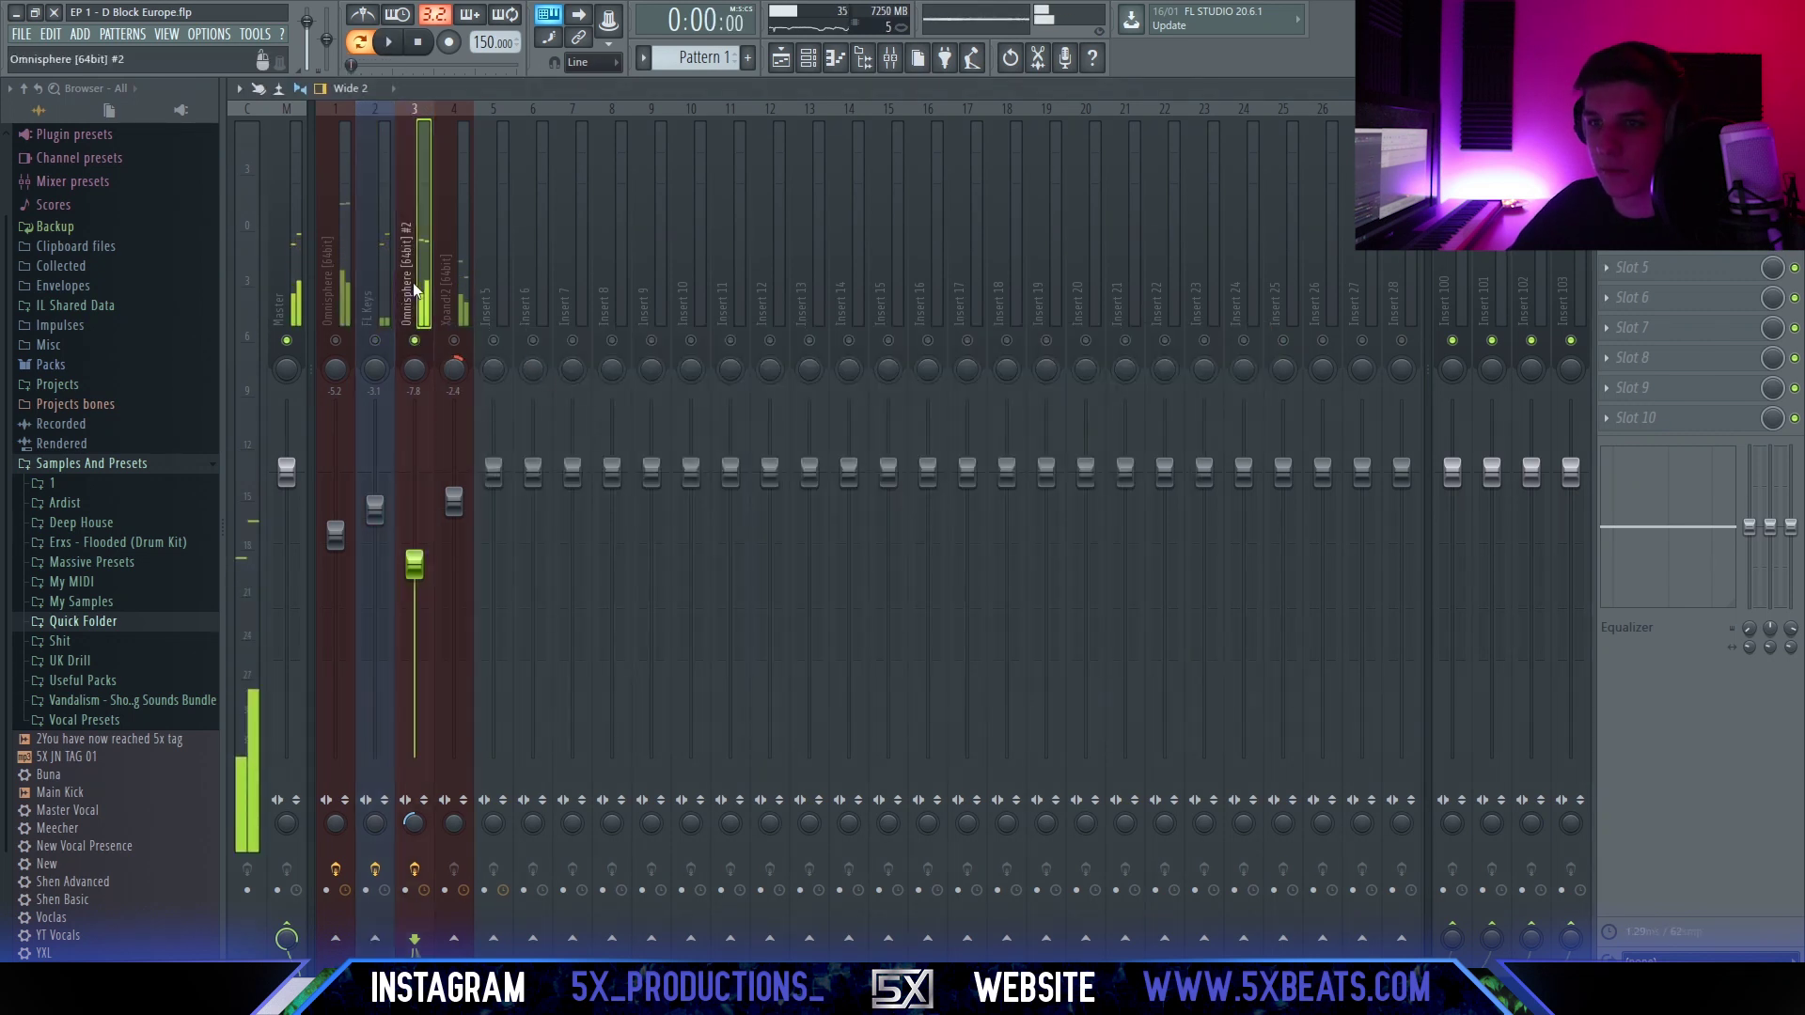
pyautogui.click(1655, 177)
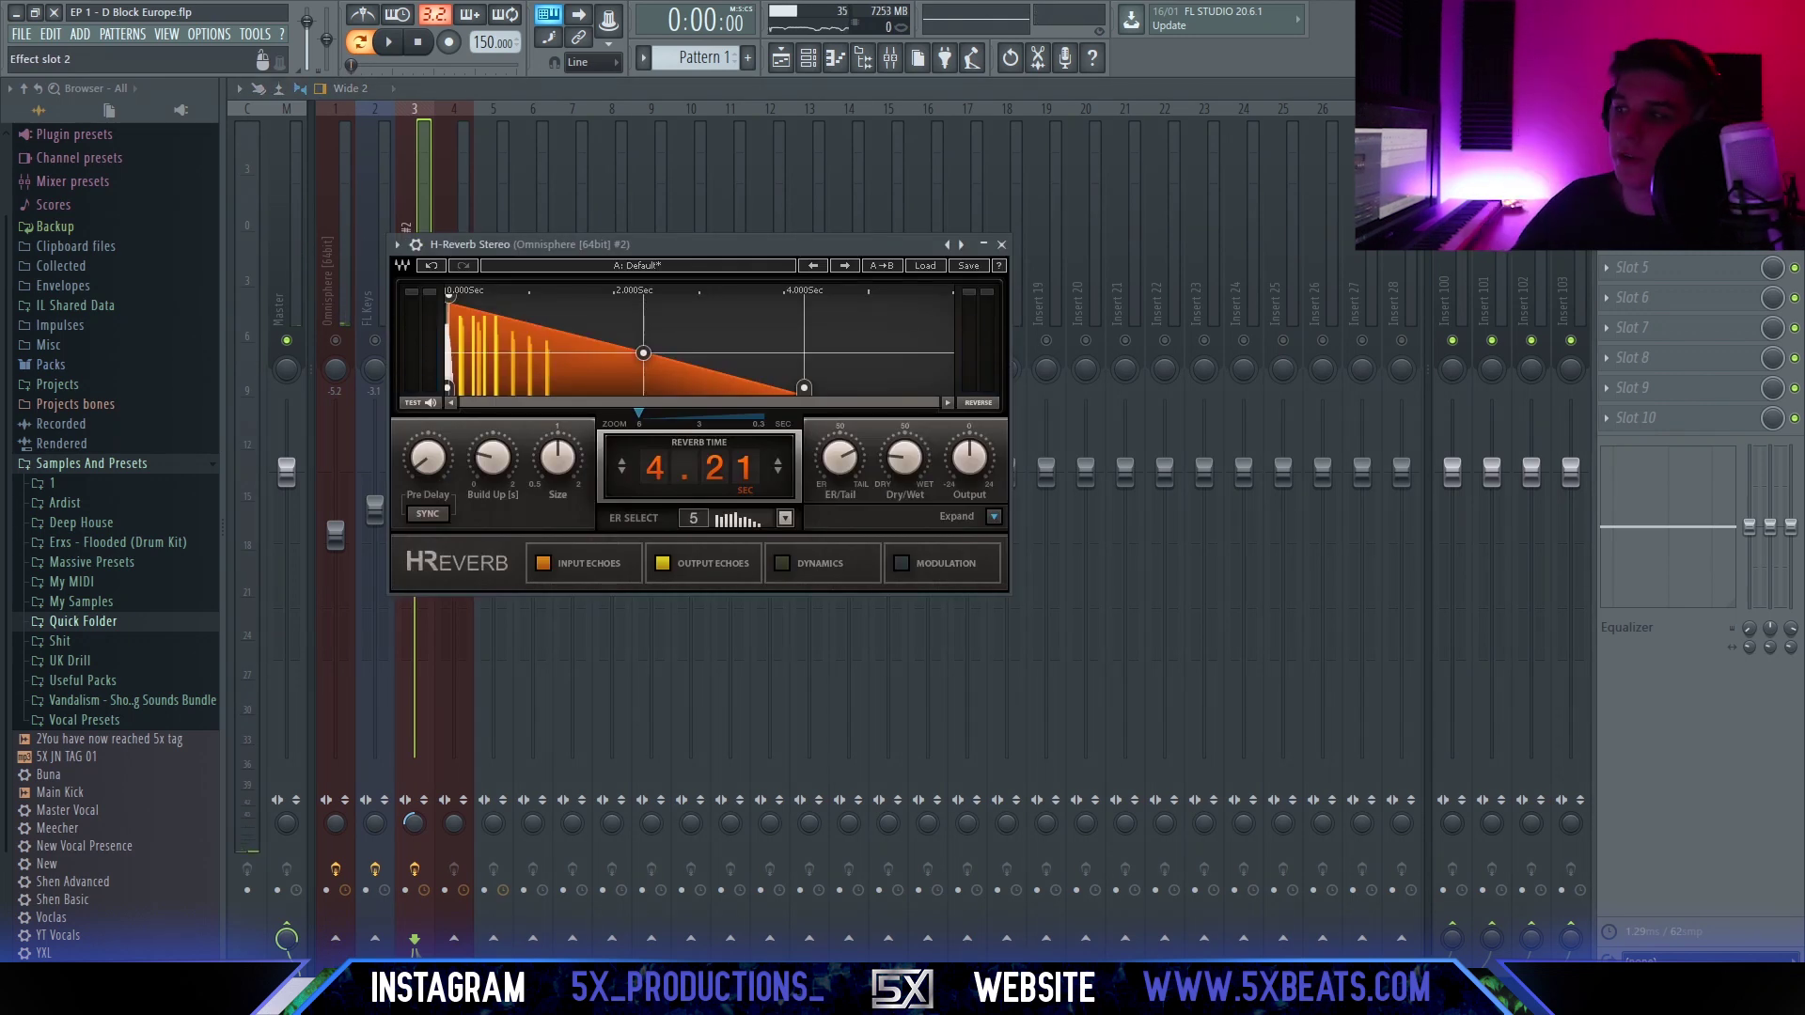
pyautogui.click(1655, 176)
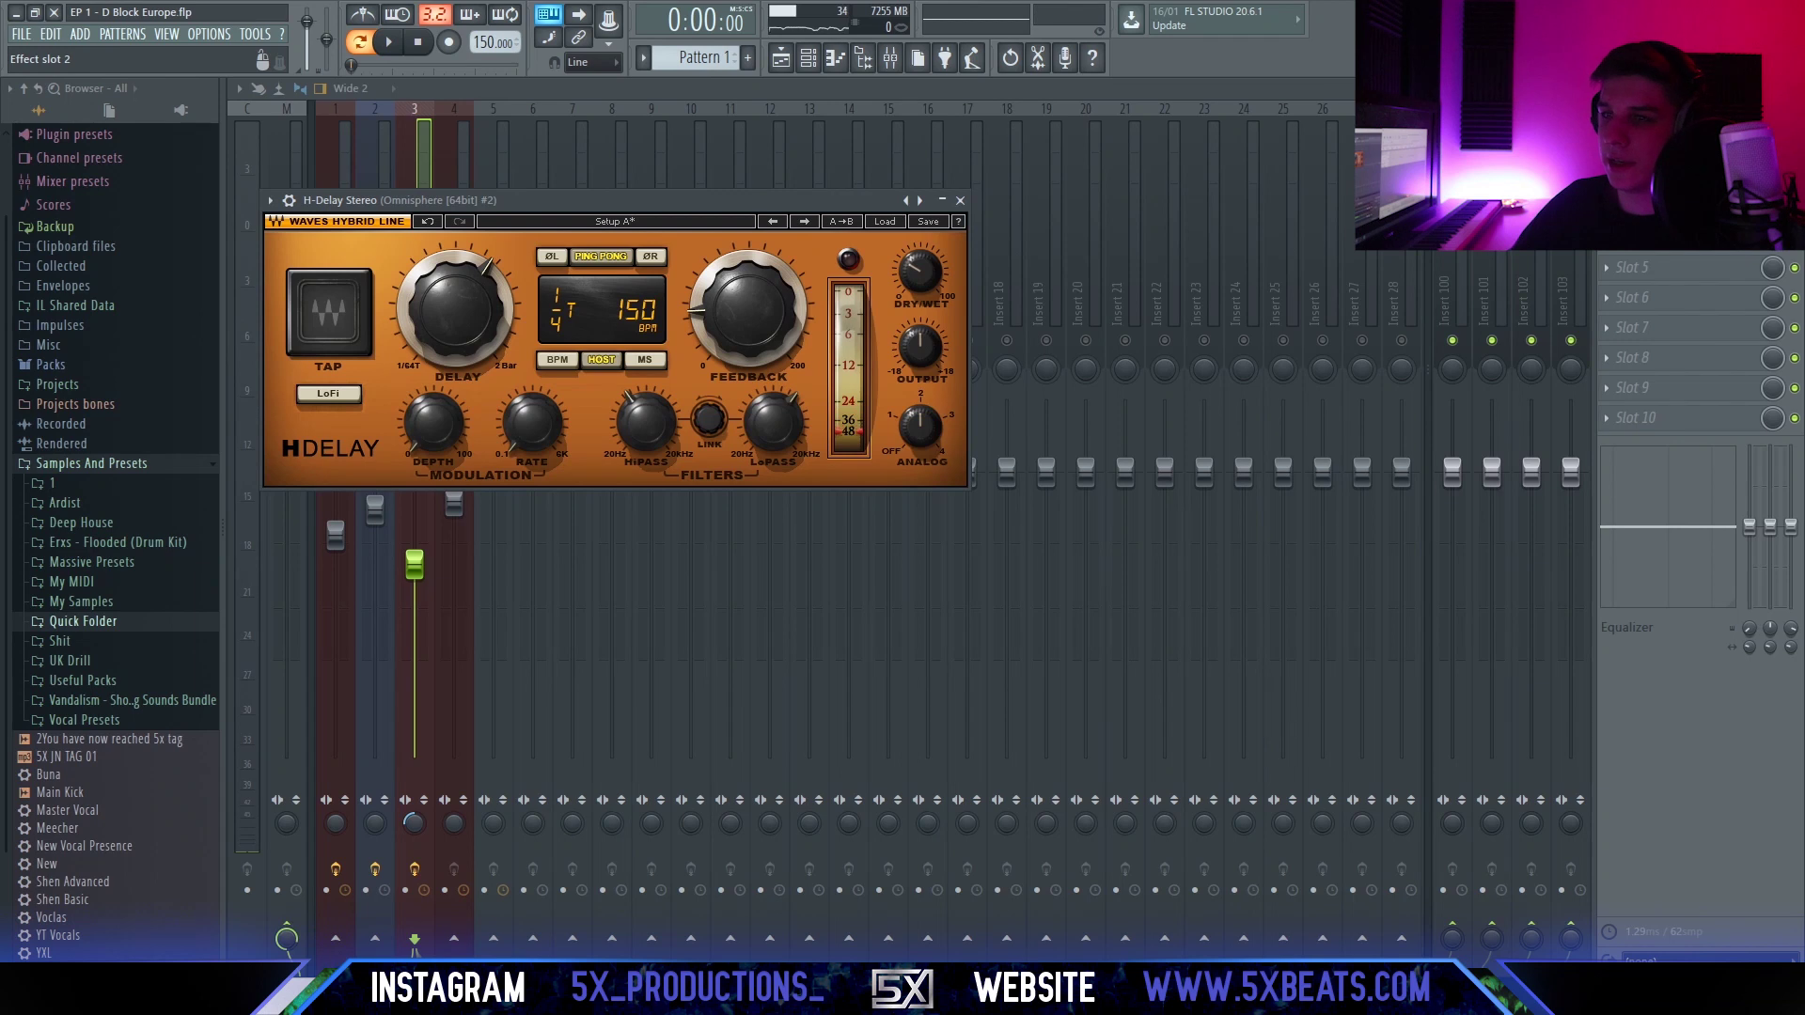
pyautogui.click(1655, 177)
pyautogui.click(1655, 147)
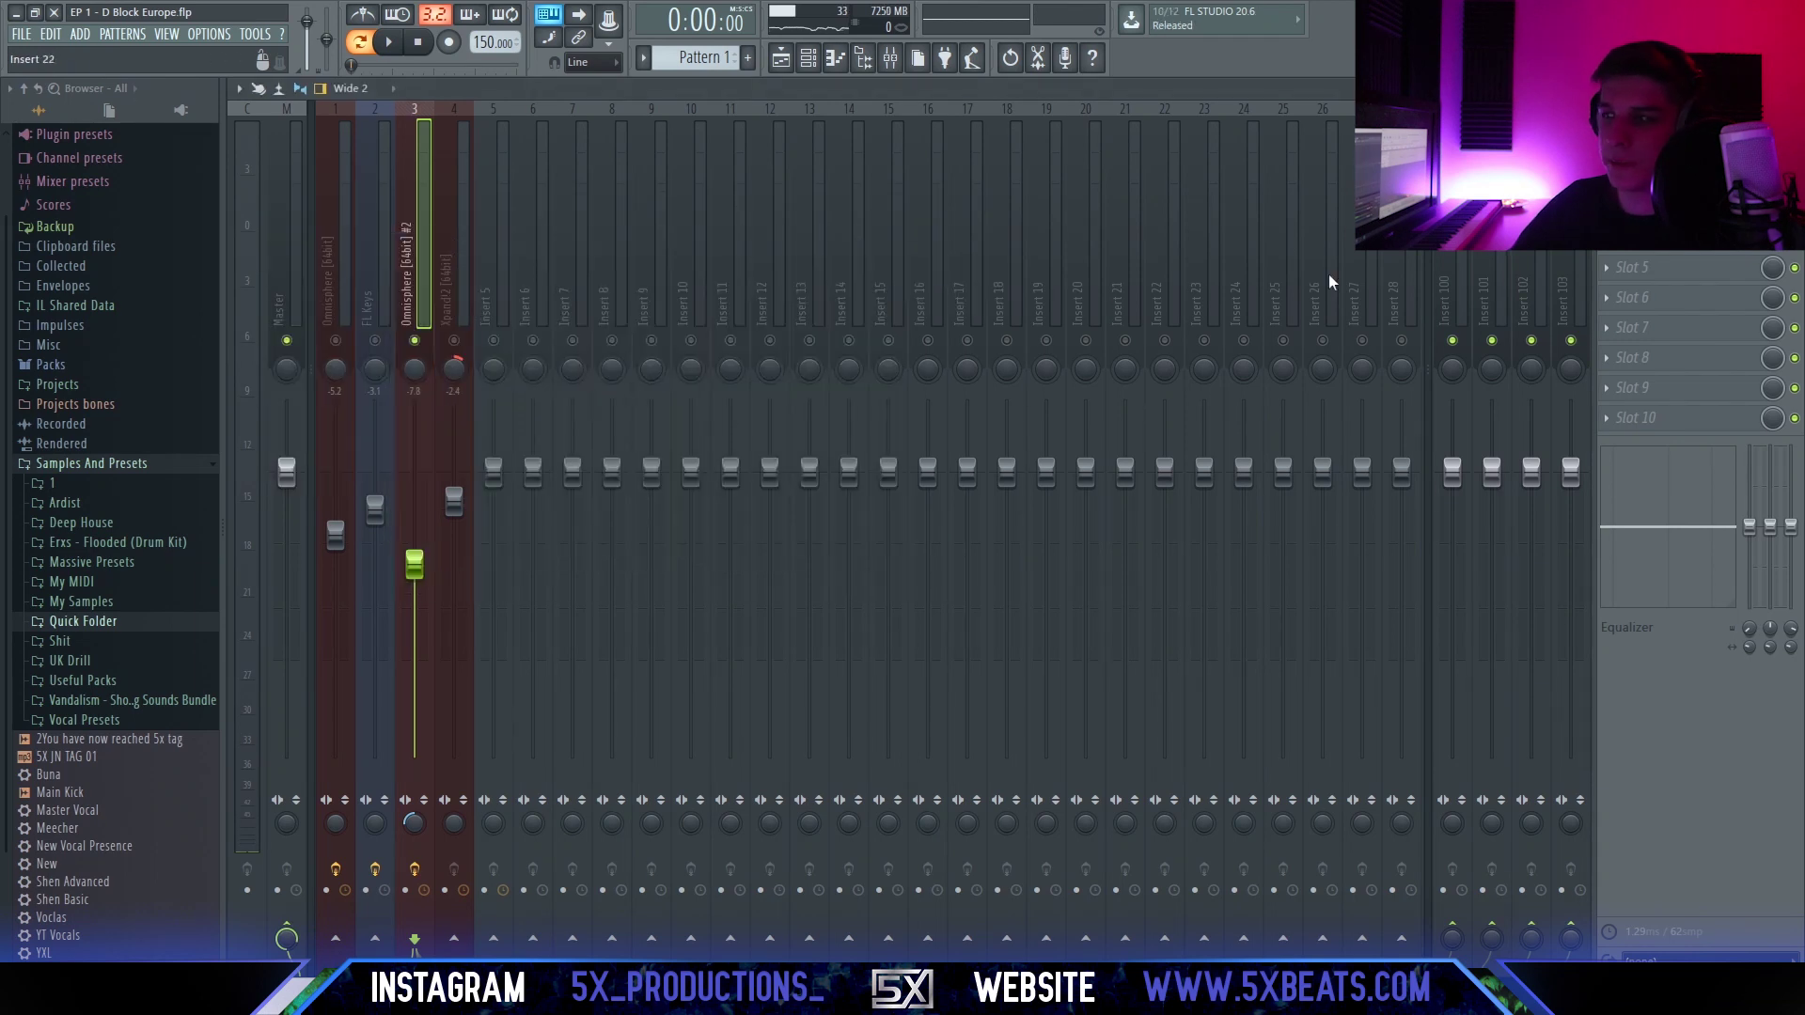
pyautogui.press('space')
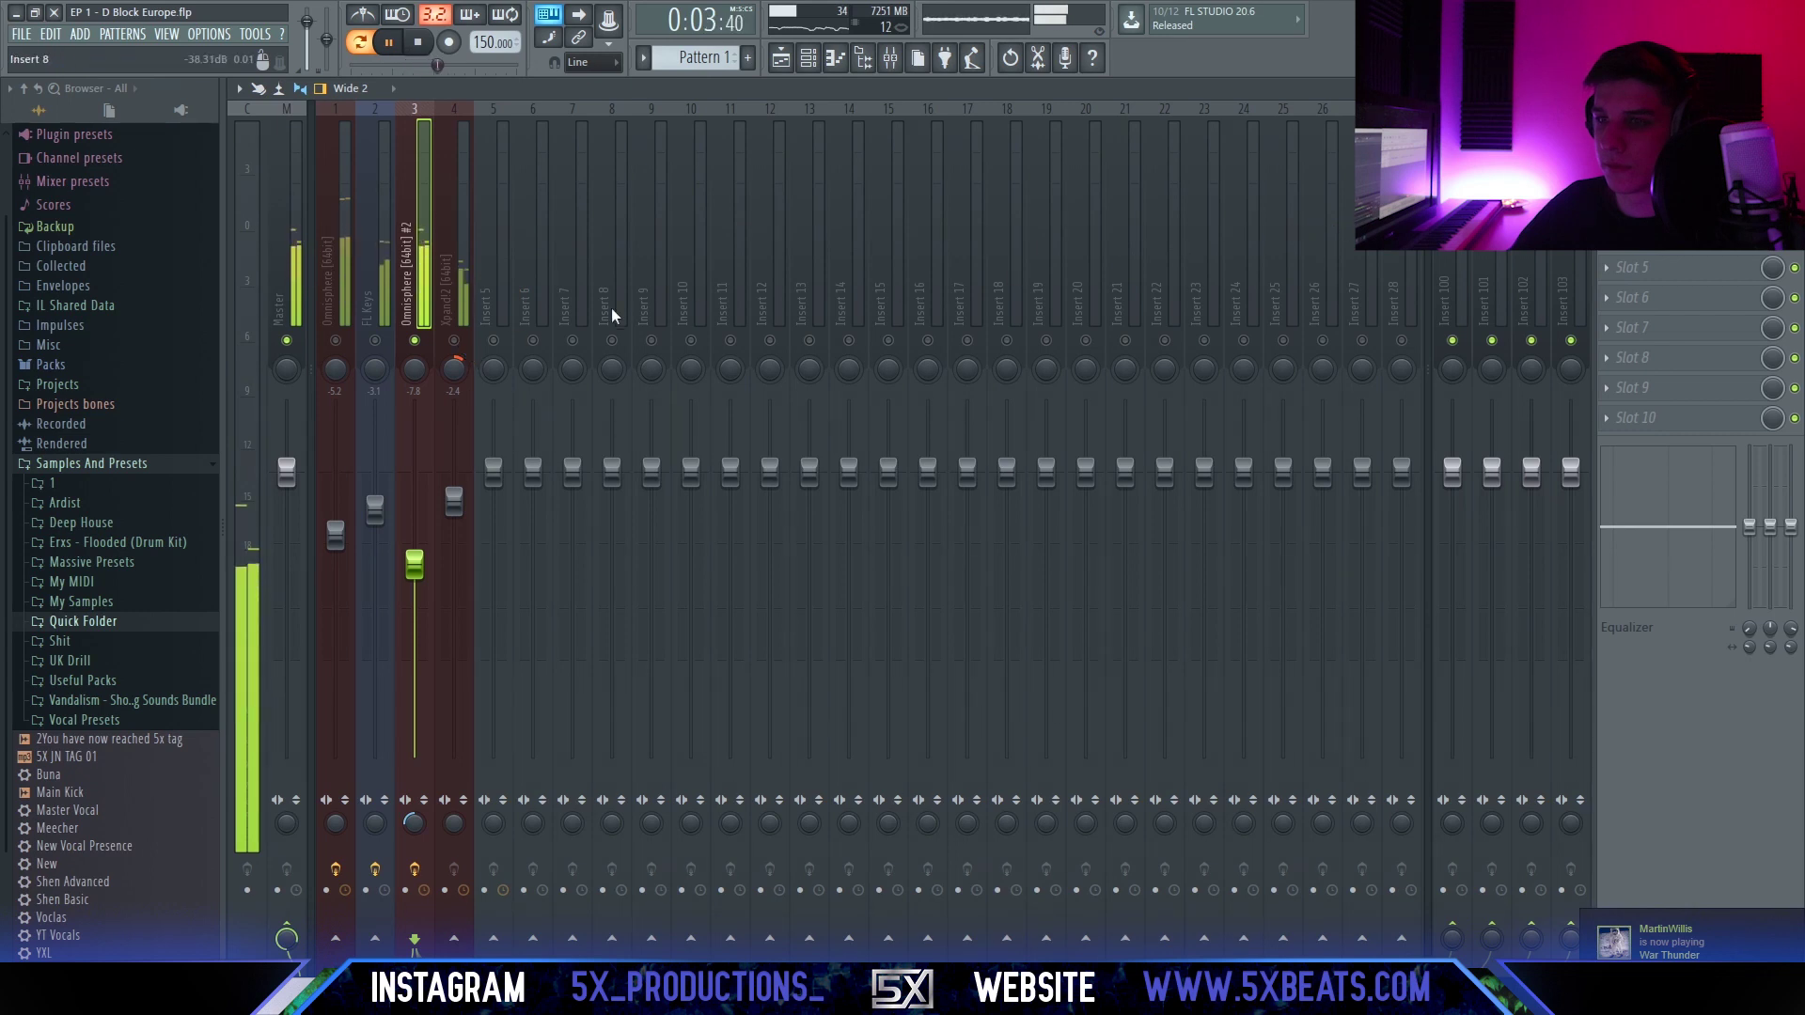
pyautogui.press('space')
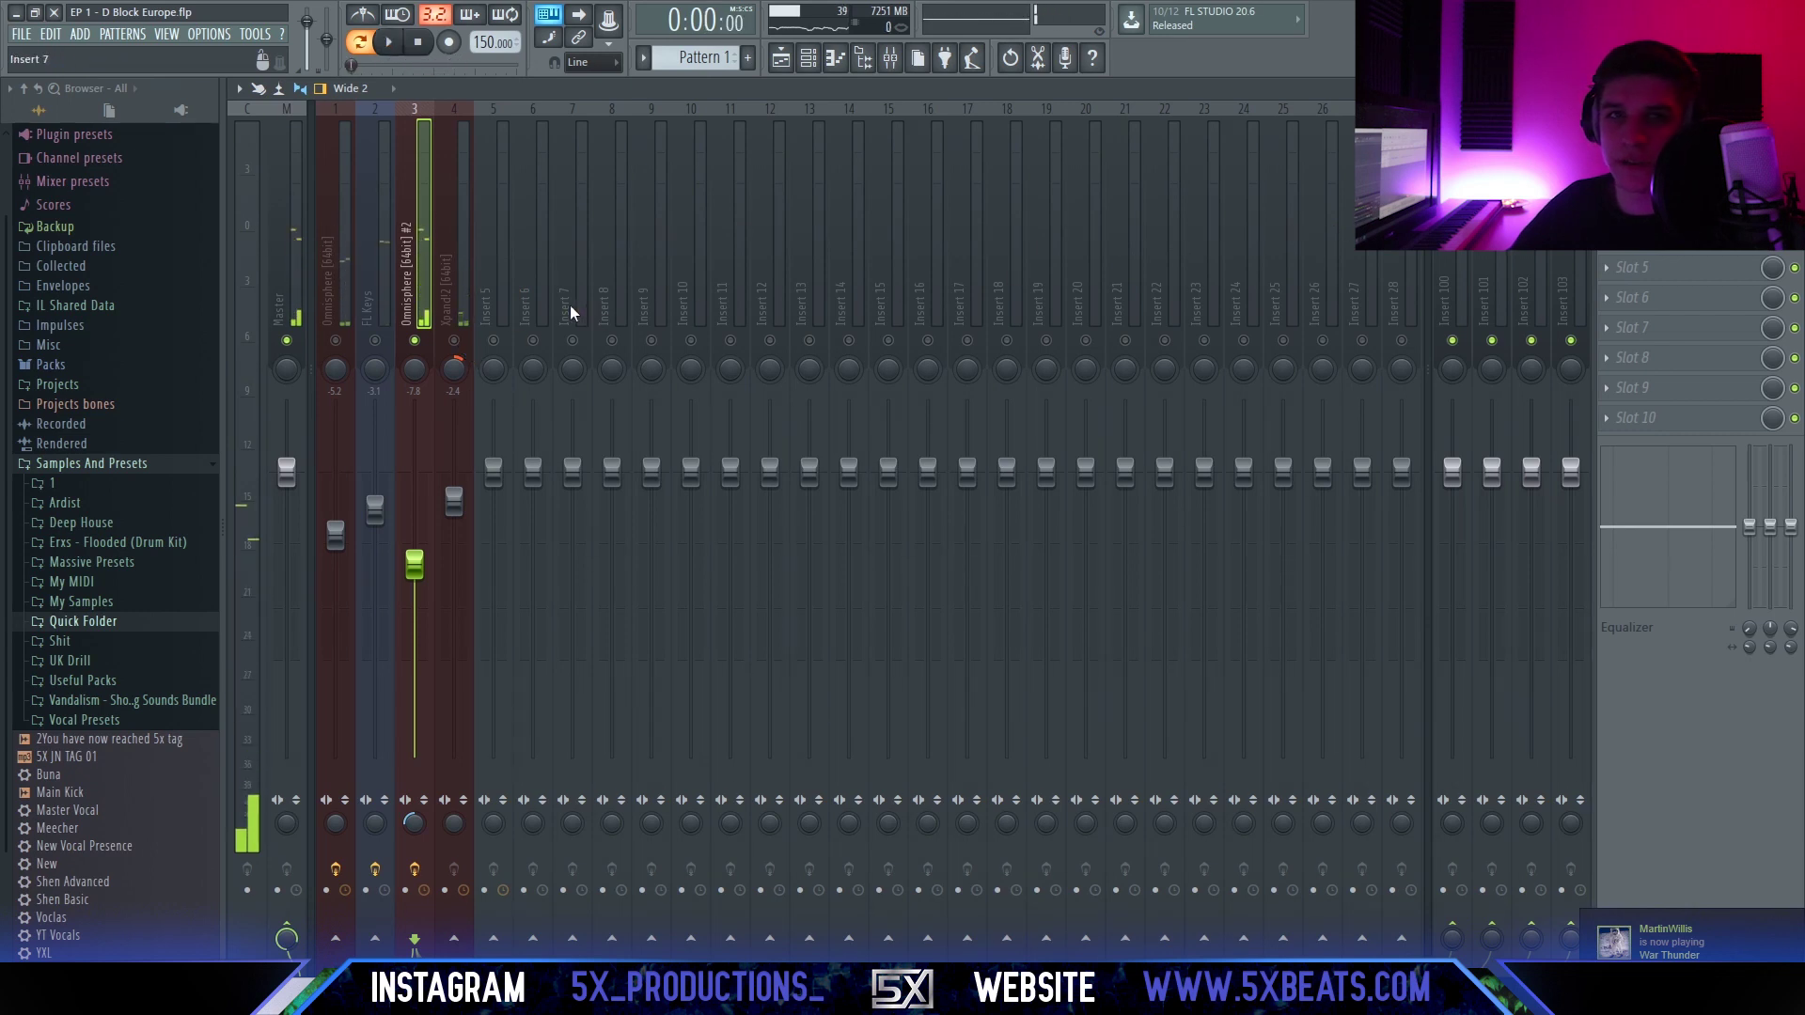
# Solo the Xpand!2 track and play the counter-melody on its own.
pyautogui.click(458, 350)
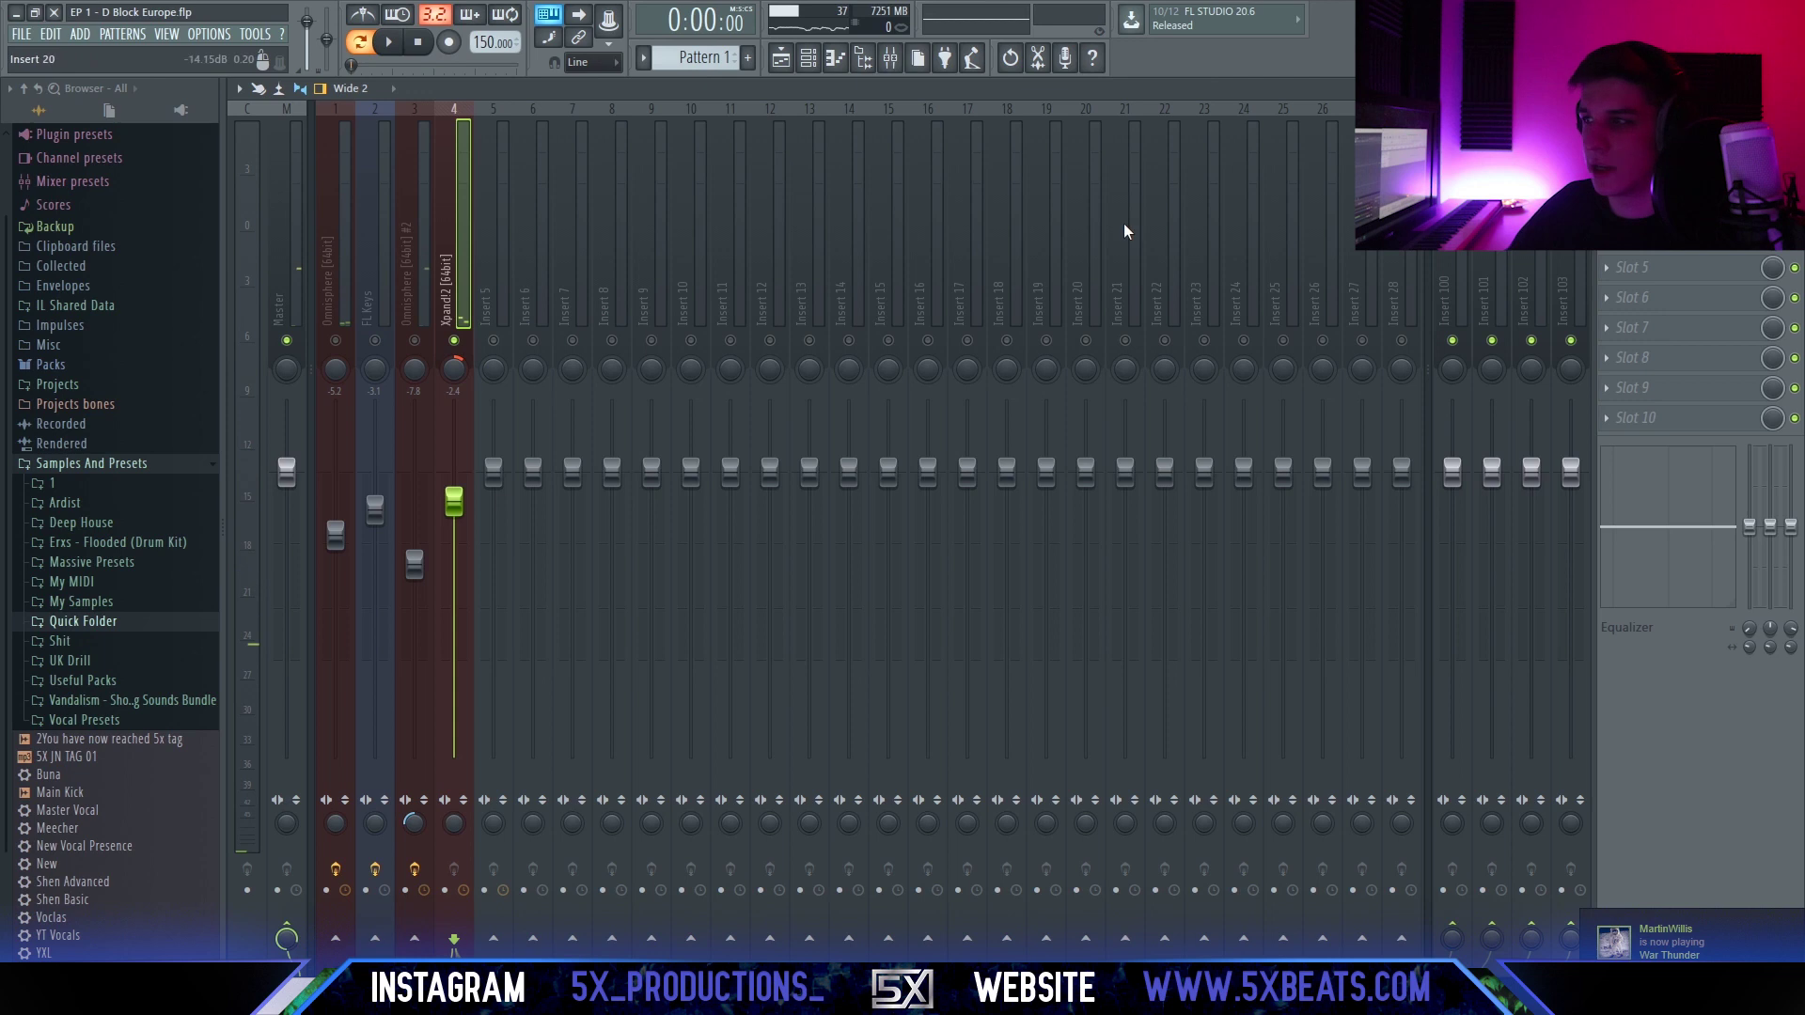
pyautogui.press('space')
pyautogui.press('space')
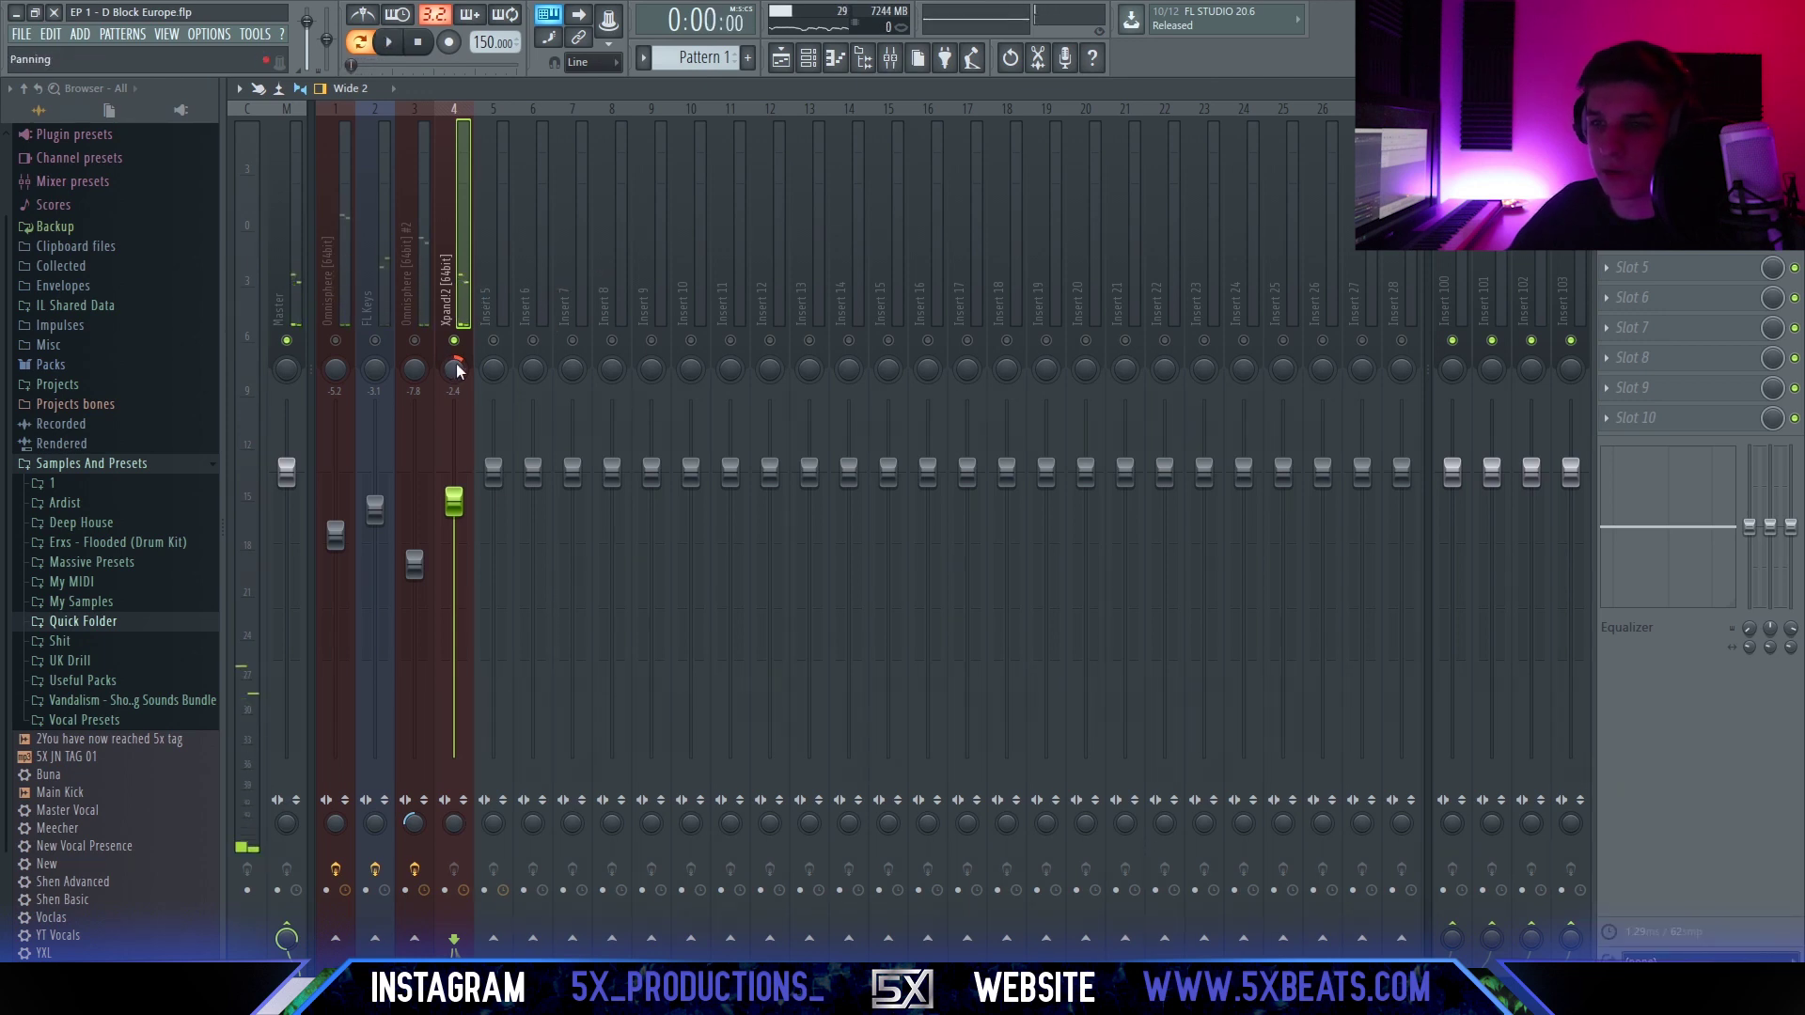
pyautogui.press('space')
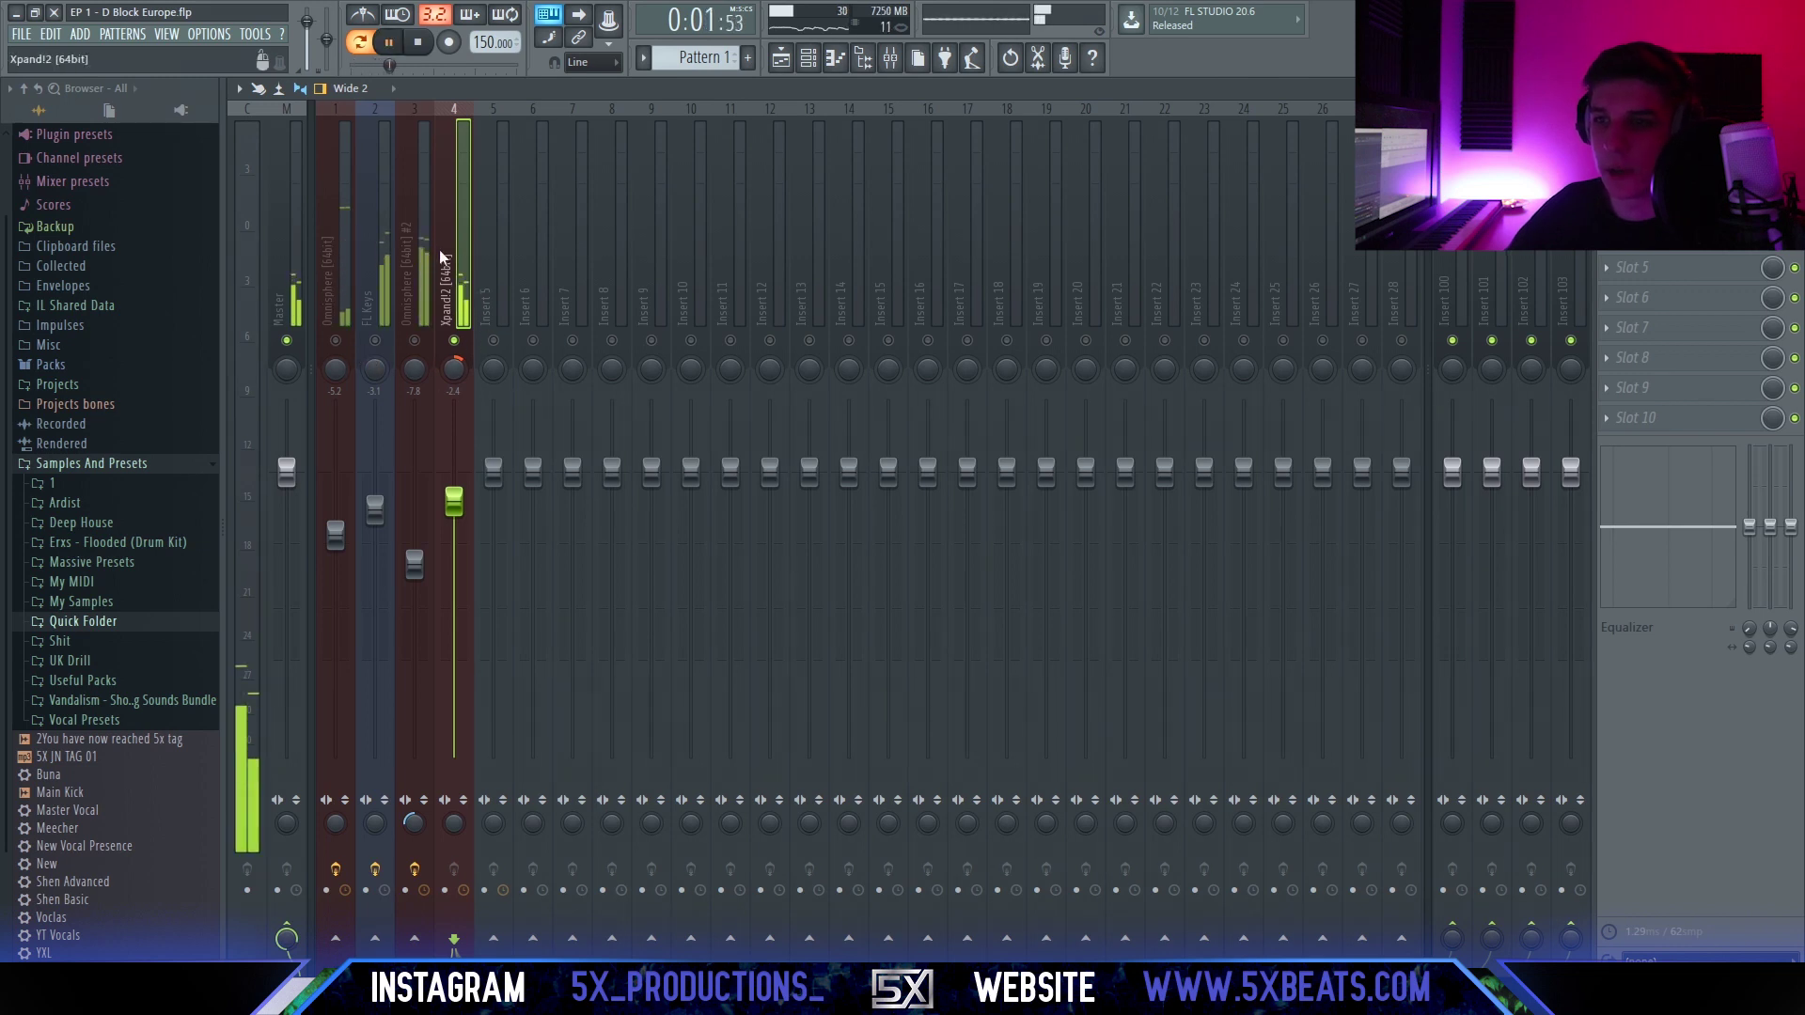
pyautogui.press('space')
# Unsolo the mixer so all tracks are active, and select the second Omnisphere track.
pyautogui.rightClick(418, 340)
pyautogui.rightClick(419, 339)
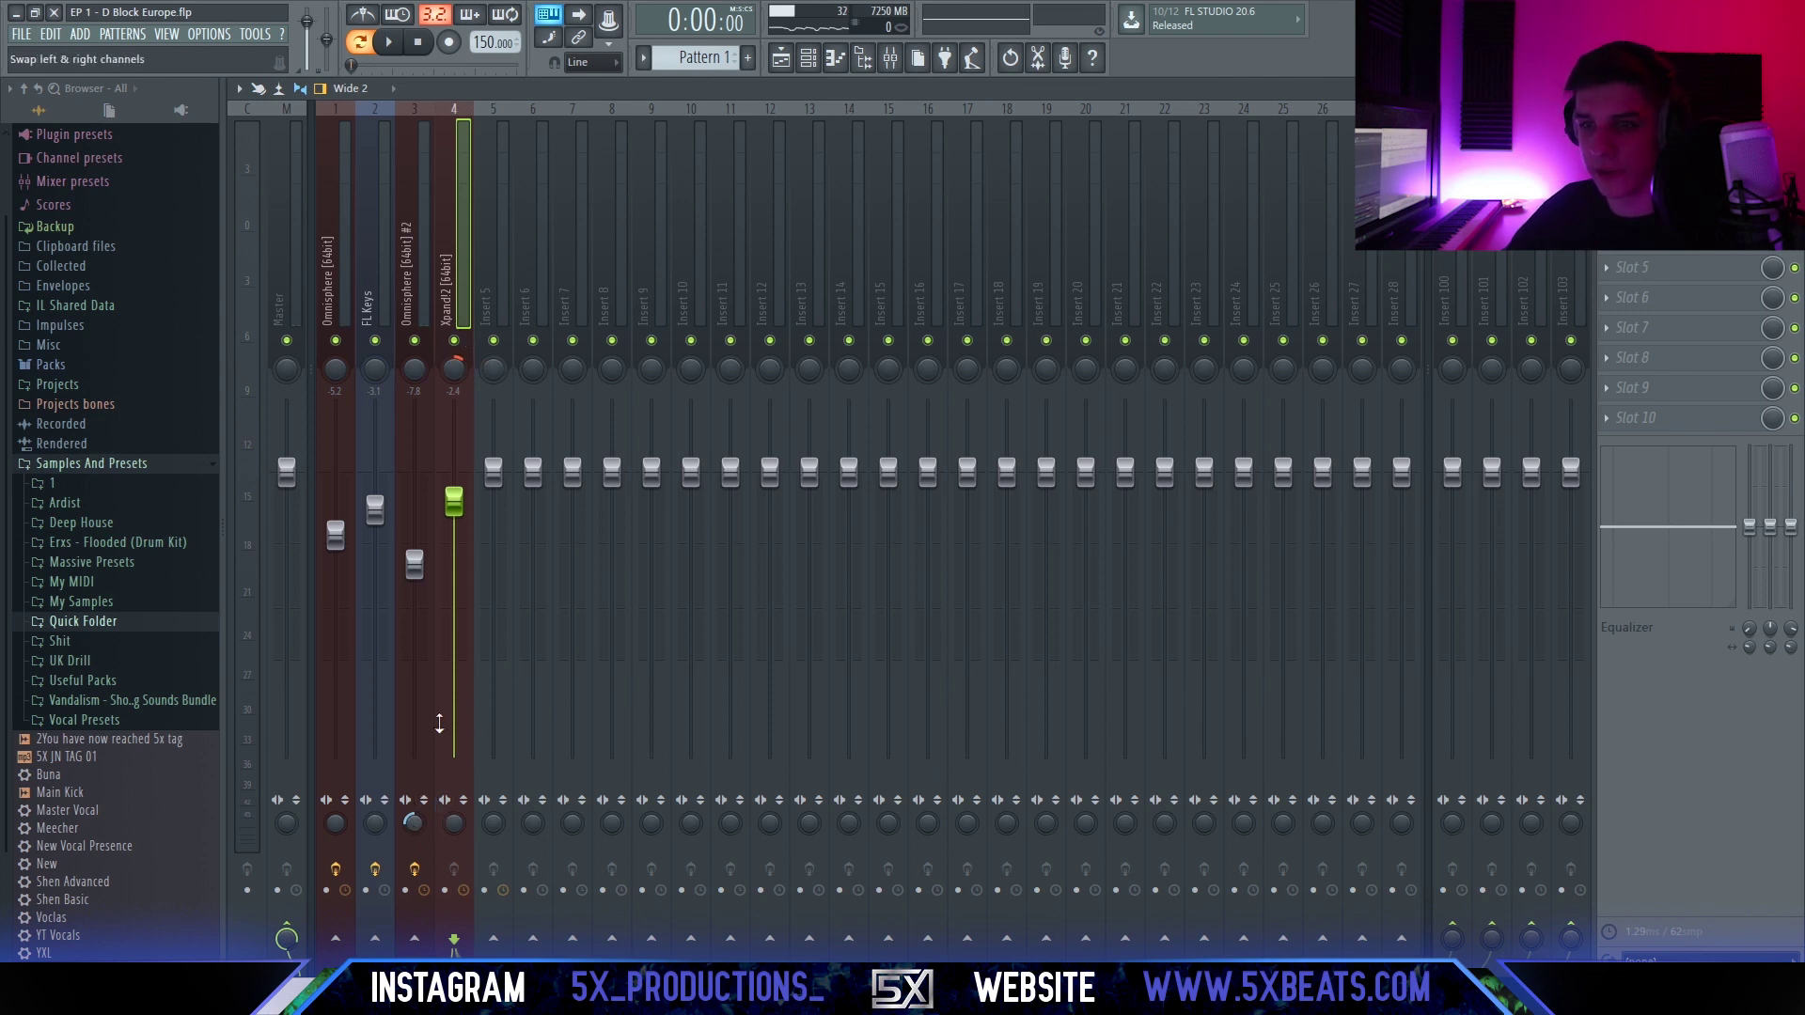
pyautogui.click(411, 296)
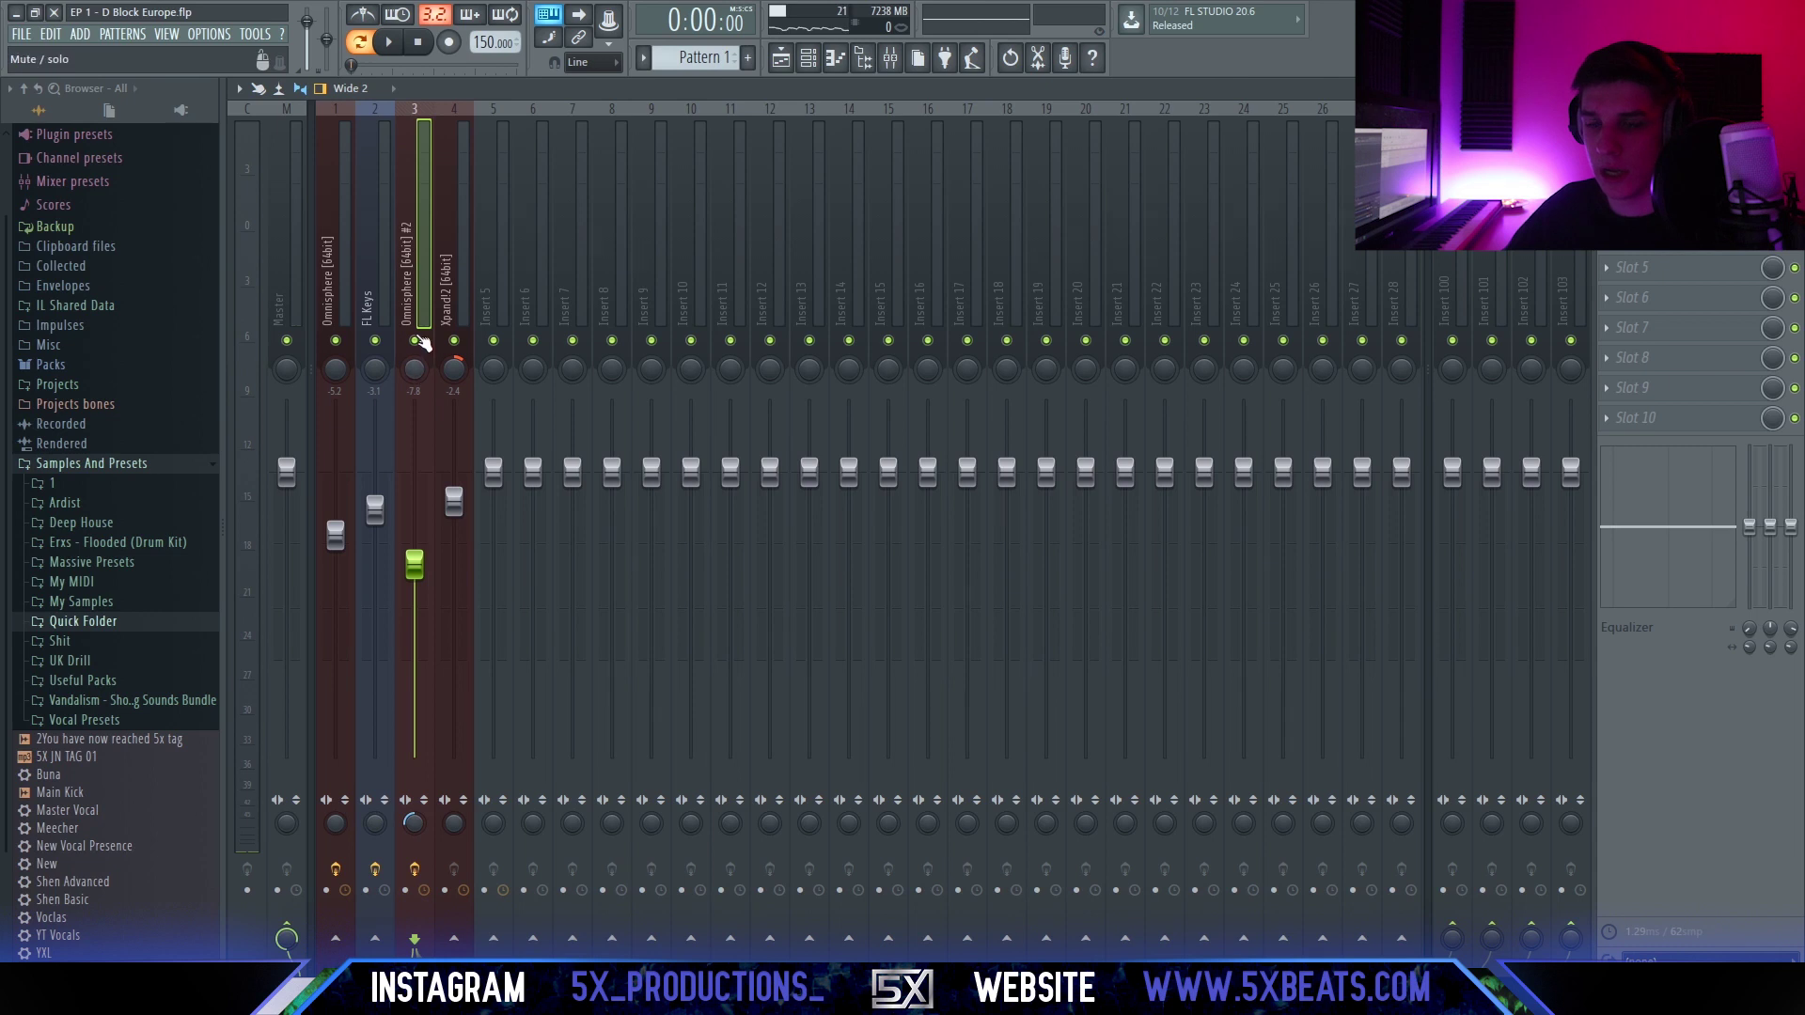
# Unsolo the second Omnisphere track and play all the melody layers together.
pyautogui.rightClick(416, 340)
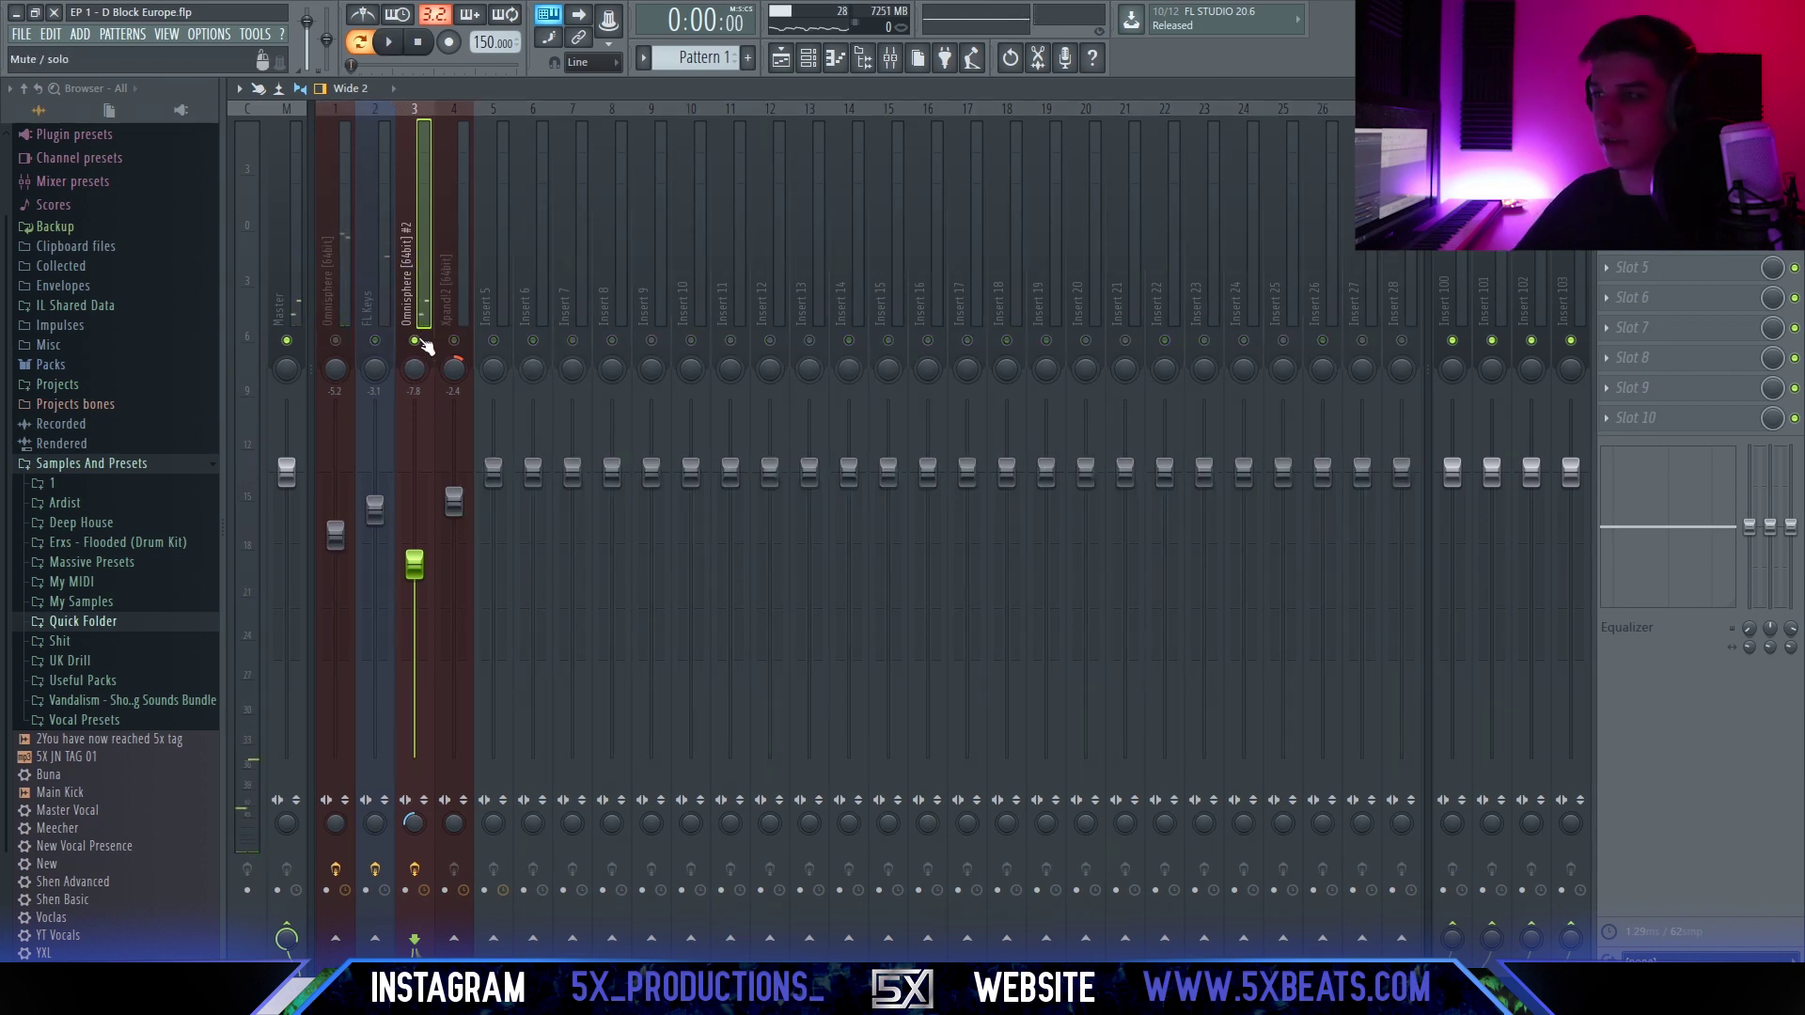
pyautogui.rightClick(414, 340)
pyautogui.click(350, 337)
pyautogui.press('space')
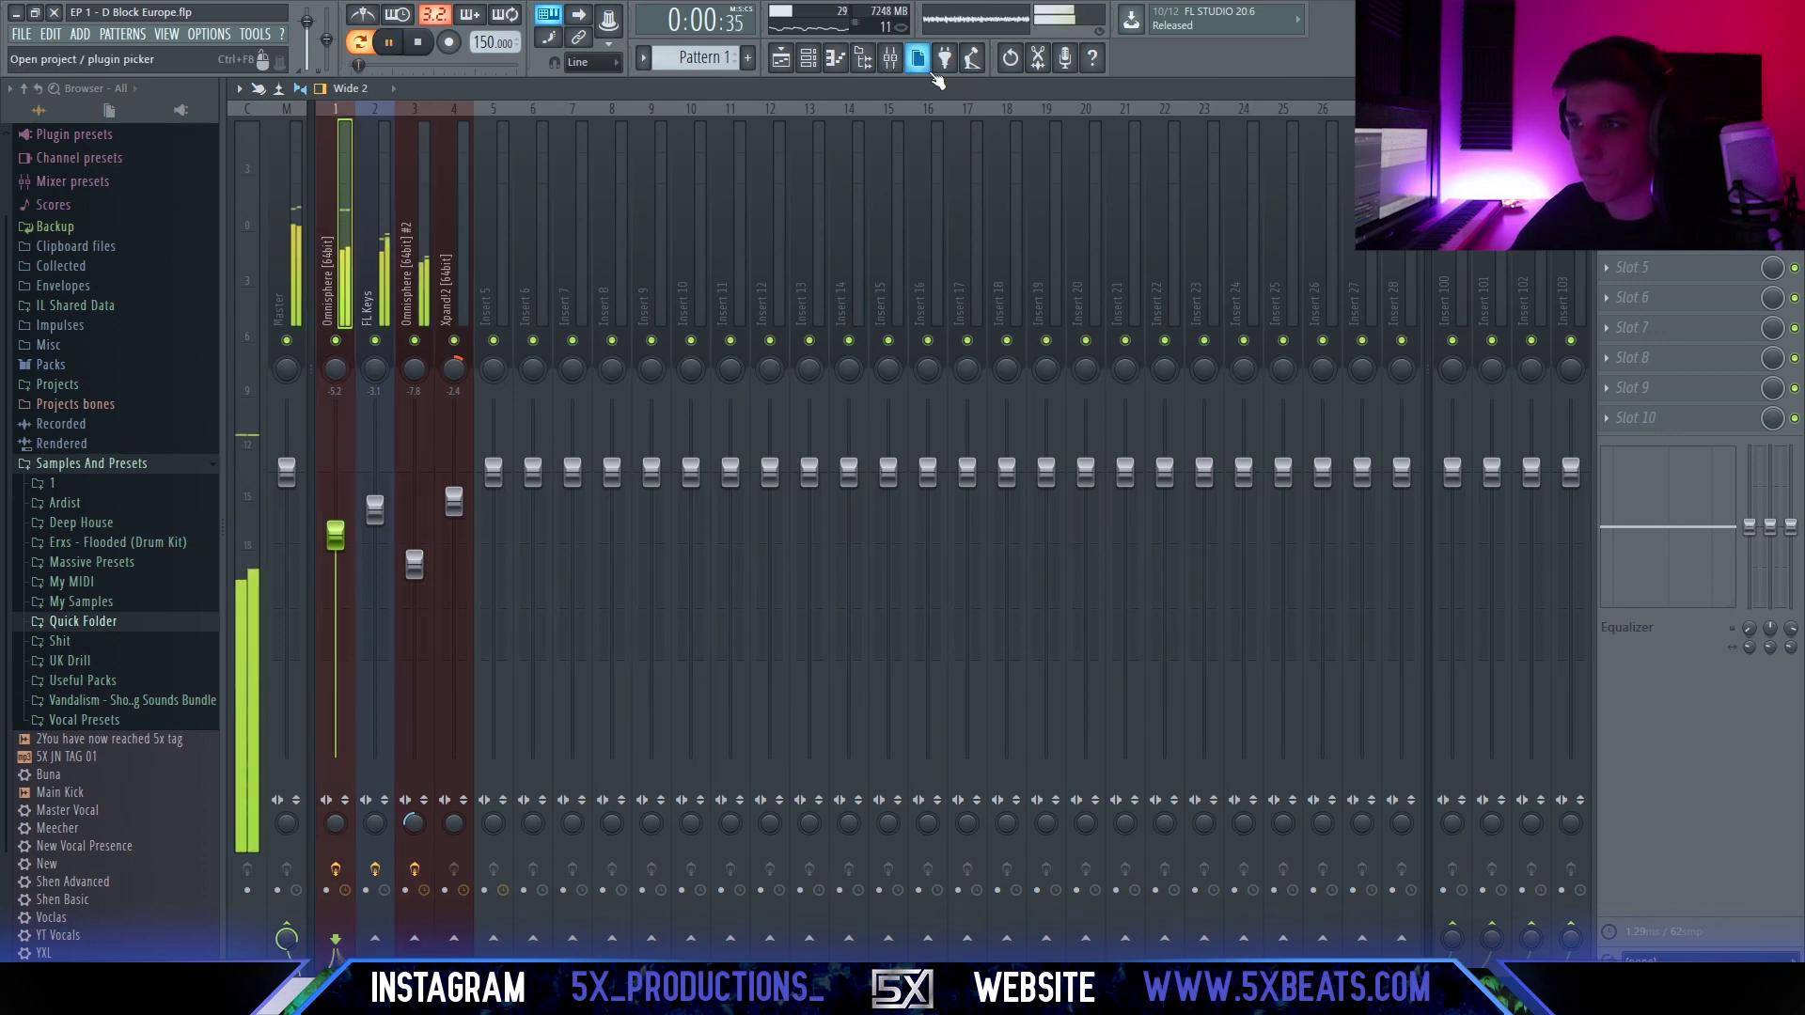
pyautogui.press('space')
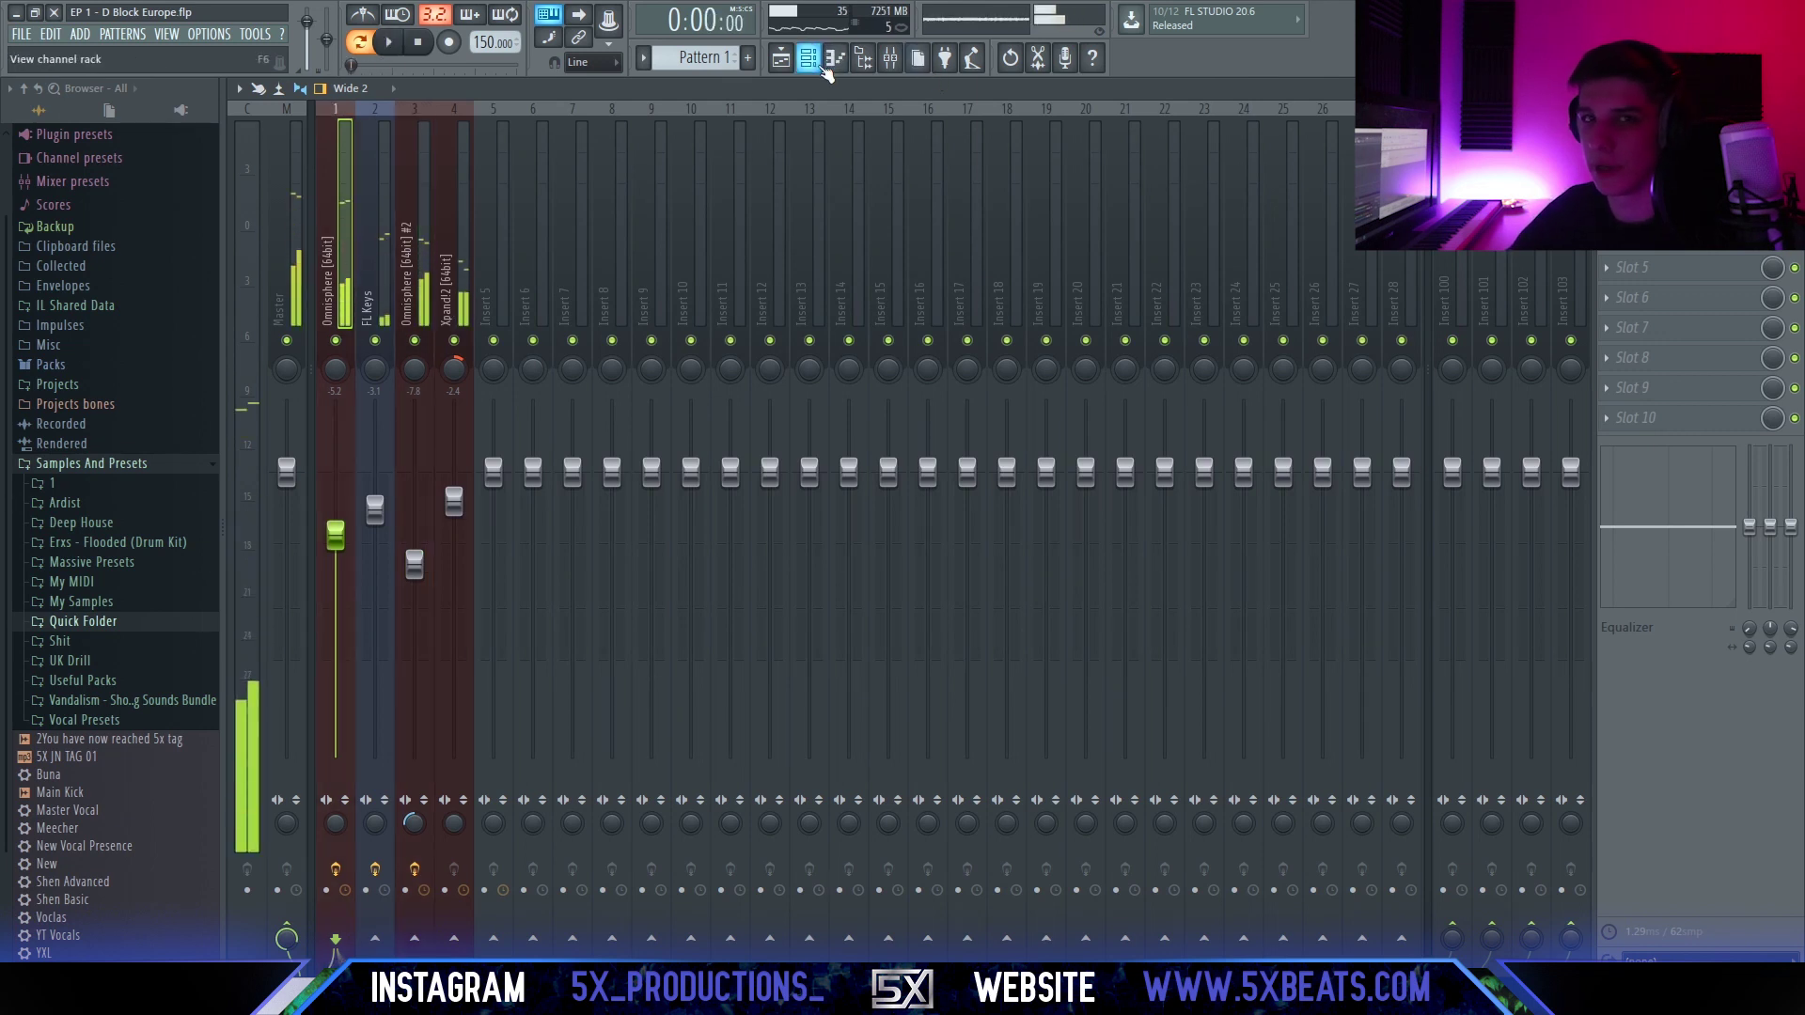
# Place Pattern 1 at the start of Track 1 in the playlist and duplicate it to fill bars 1 to 8.
pyautogui.click(820, 65)
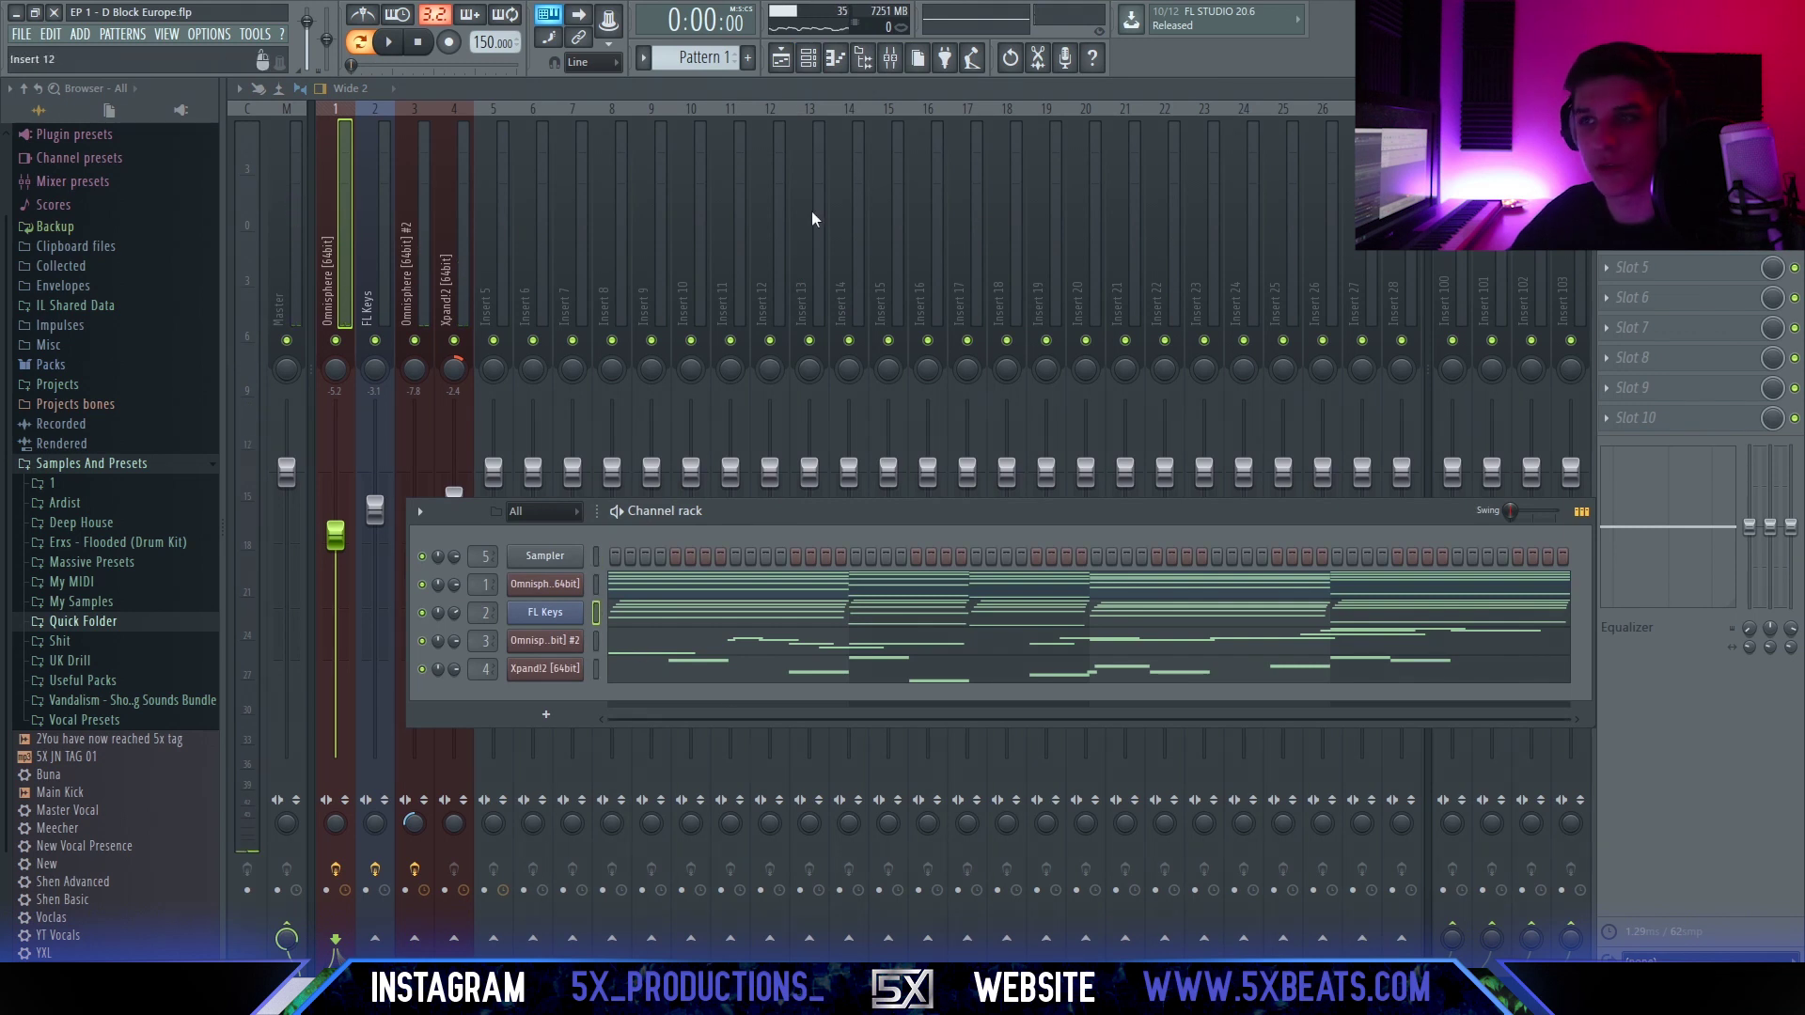
pyautogui.click(781, 58)
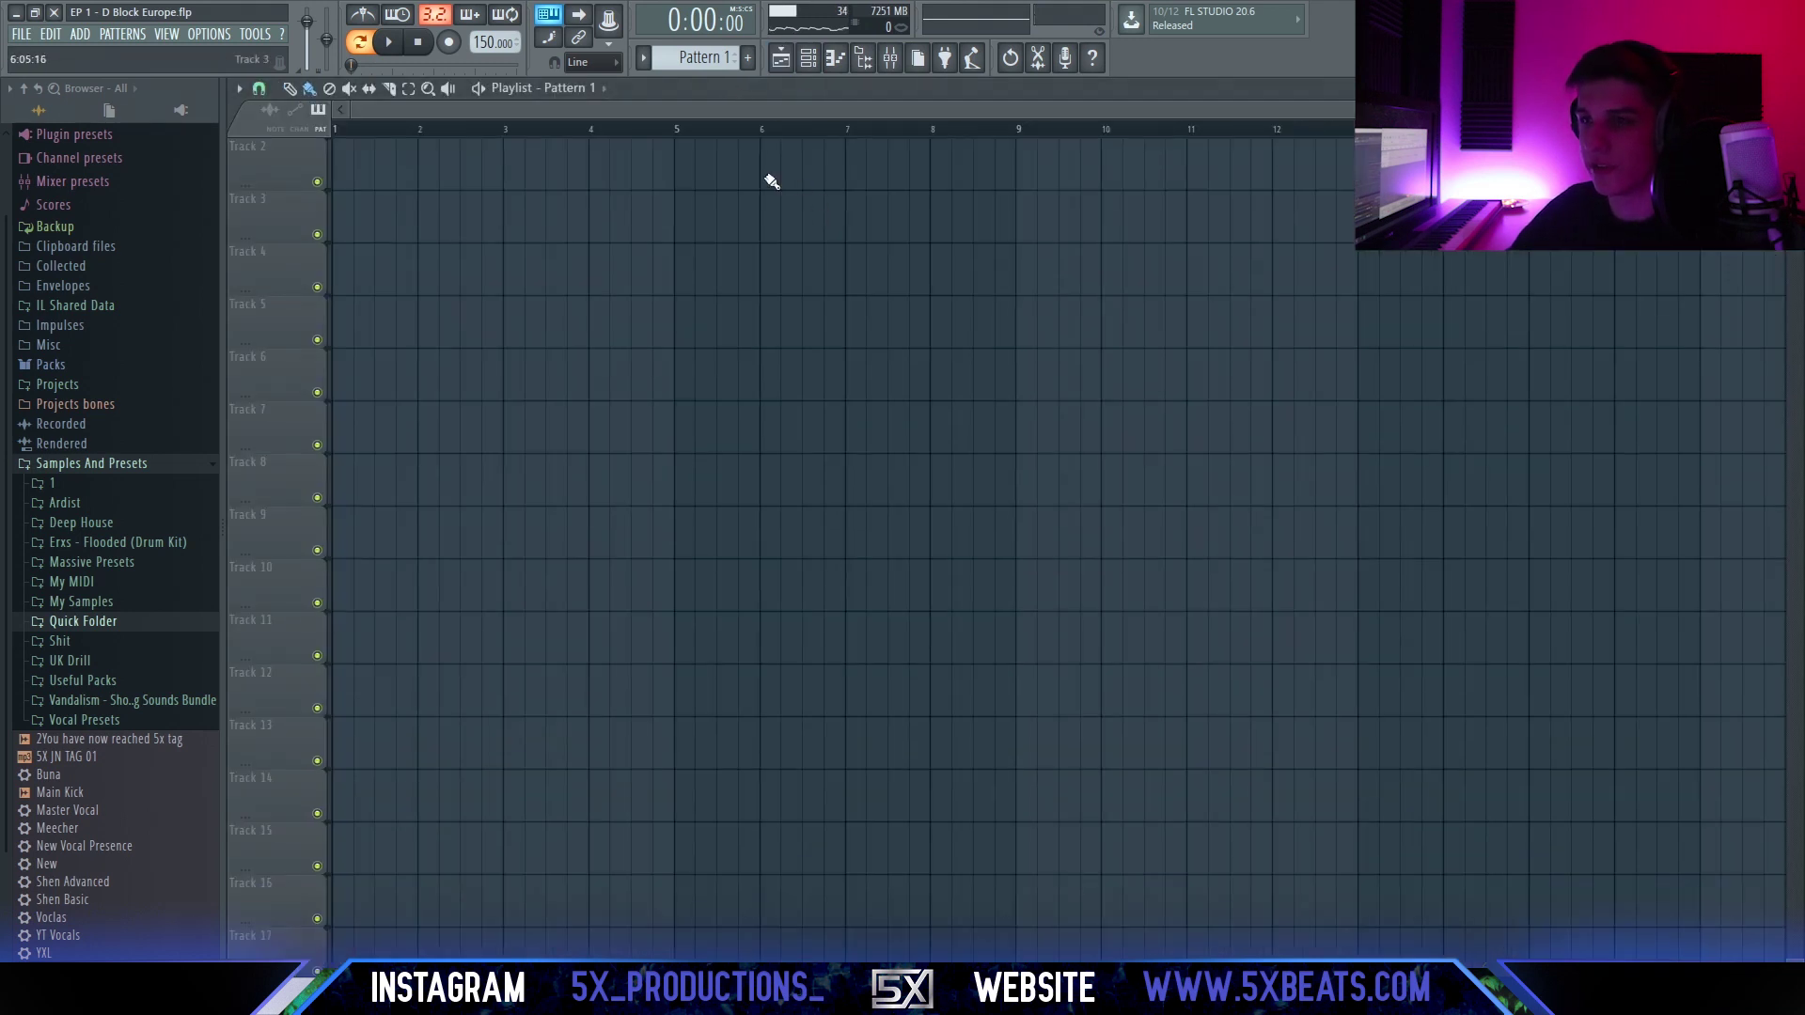
pyautogui.moveTo(643, 177); pyautogui.dragTo(342, 177)
pyautogui.moveTo(838, 294); pyautogui.dragTo(451, 150)
pyautogui.hotkey('ctrl', 'b')
pyautogui.keyDown('ctrl'); pyautogui.click(983, 411); pyautogui.keyUp('ctrl')
pyautogui.scroll(-2, 983, 411)
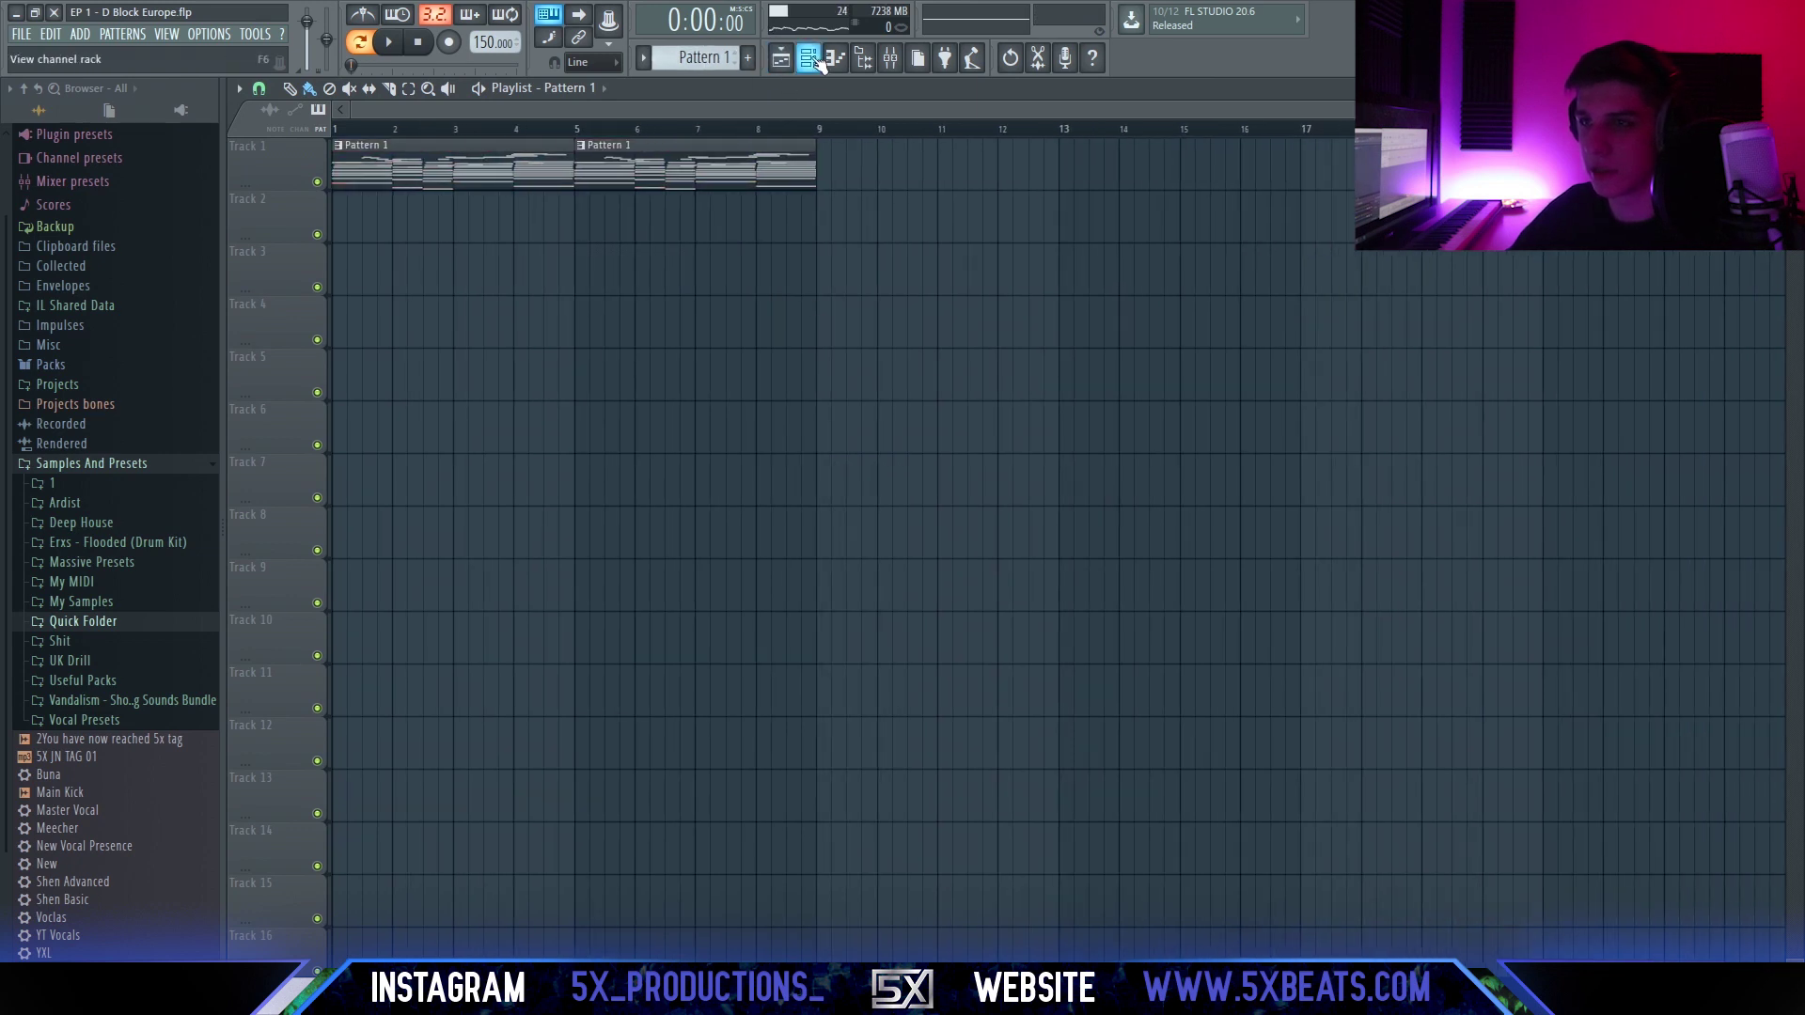
# Split Pattern 1 by channel, and line up the second Omnisphere clips on Track 4 and the Xpand!2 clips on Track 5.
pyautogui.click(644, 59)
pyautogui.click(805, 287)
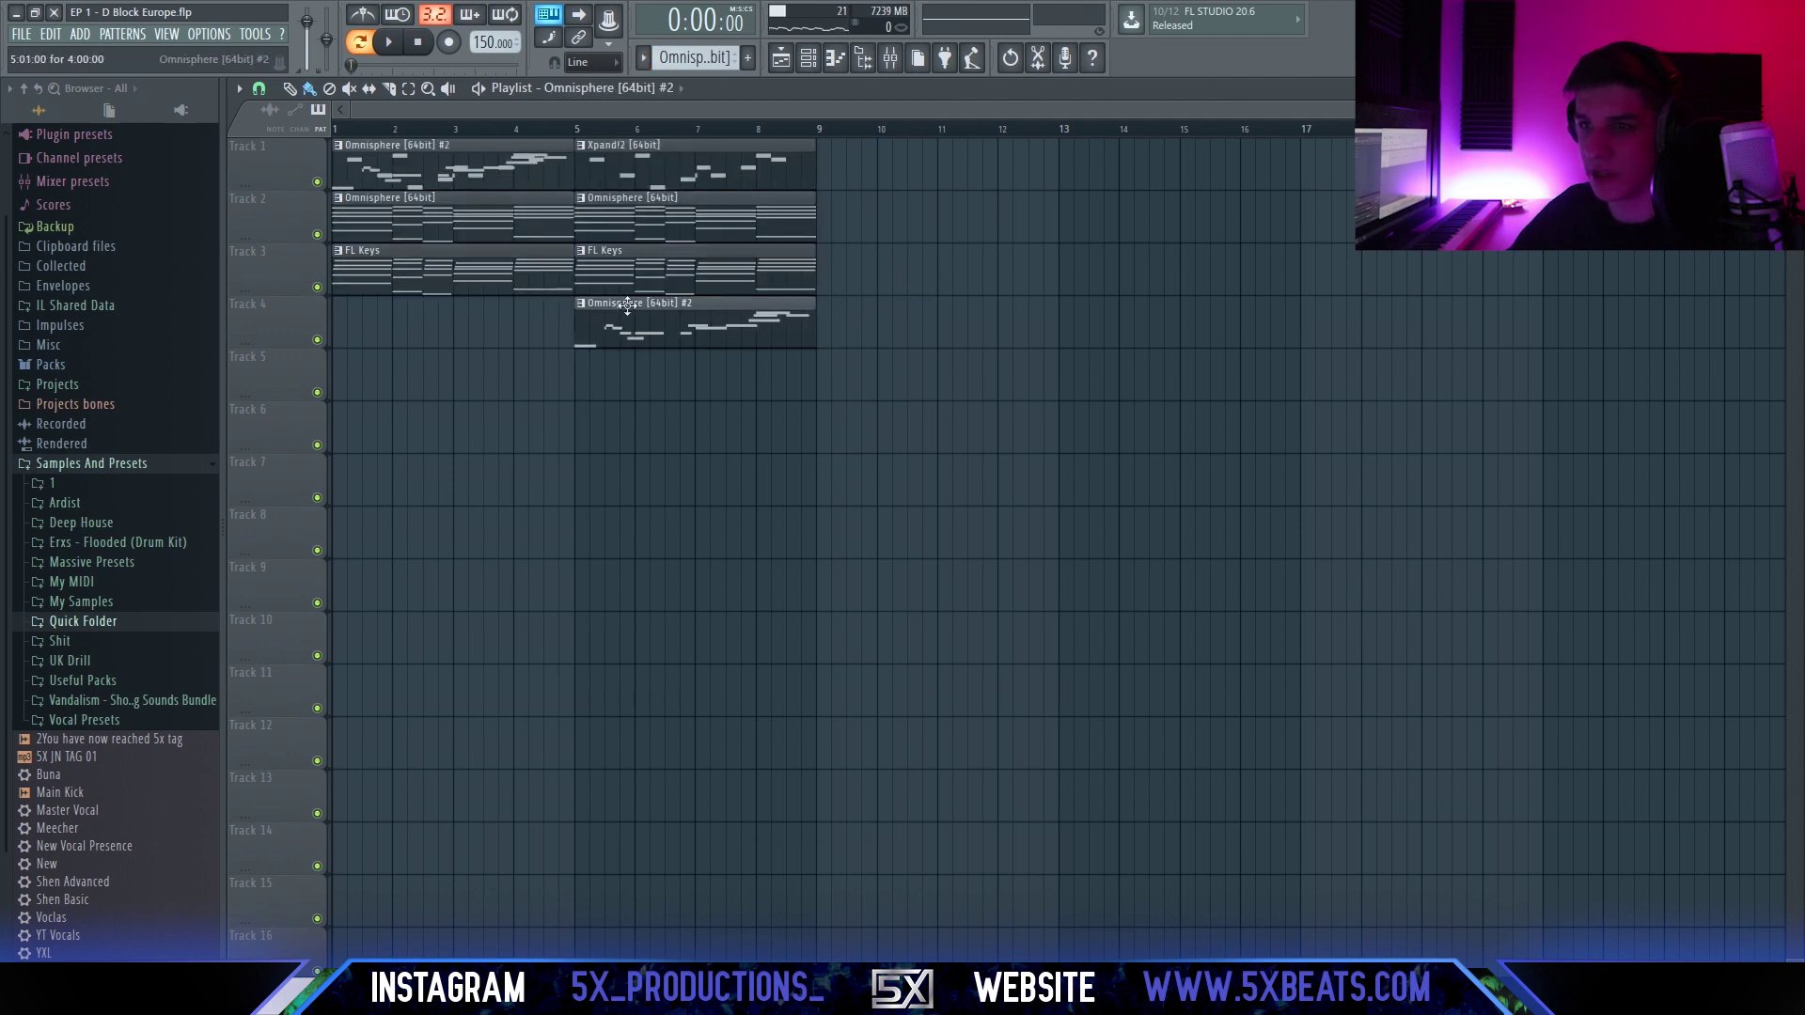
pyautogui.moveTo(484, 346); pyautogui.dragTo(487, 361)
pyautogui.moveTo(450, 177); pyautogui.dragTo(464, 405)
pyautogui.moveTo(677, 186); pyautogui.dragTo(673, 290)
# Duplicate all the playlist clips repeatedly until the arrangement fills 32 bars, and deselect them.
pyautogui.hotkey('ctrl', 'a')
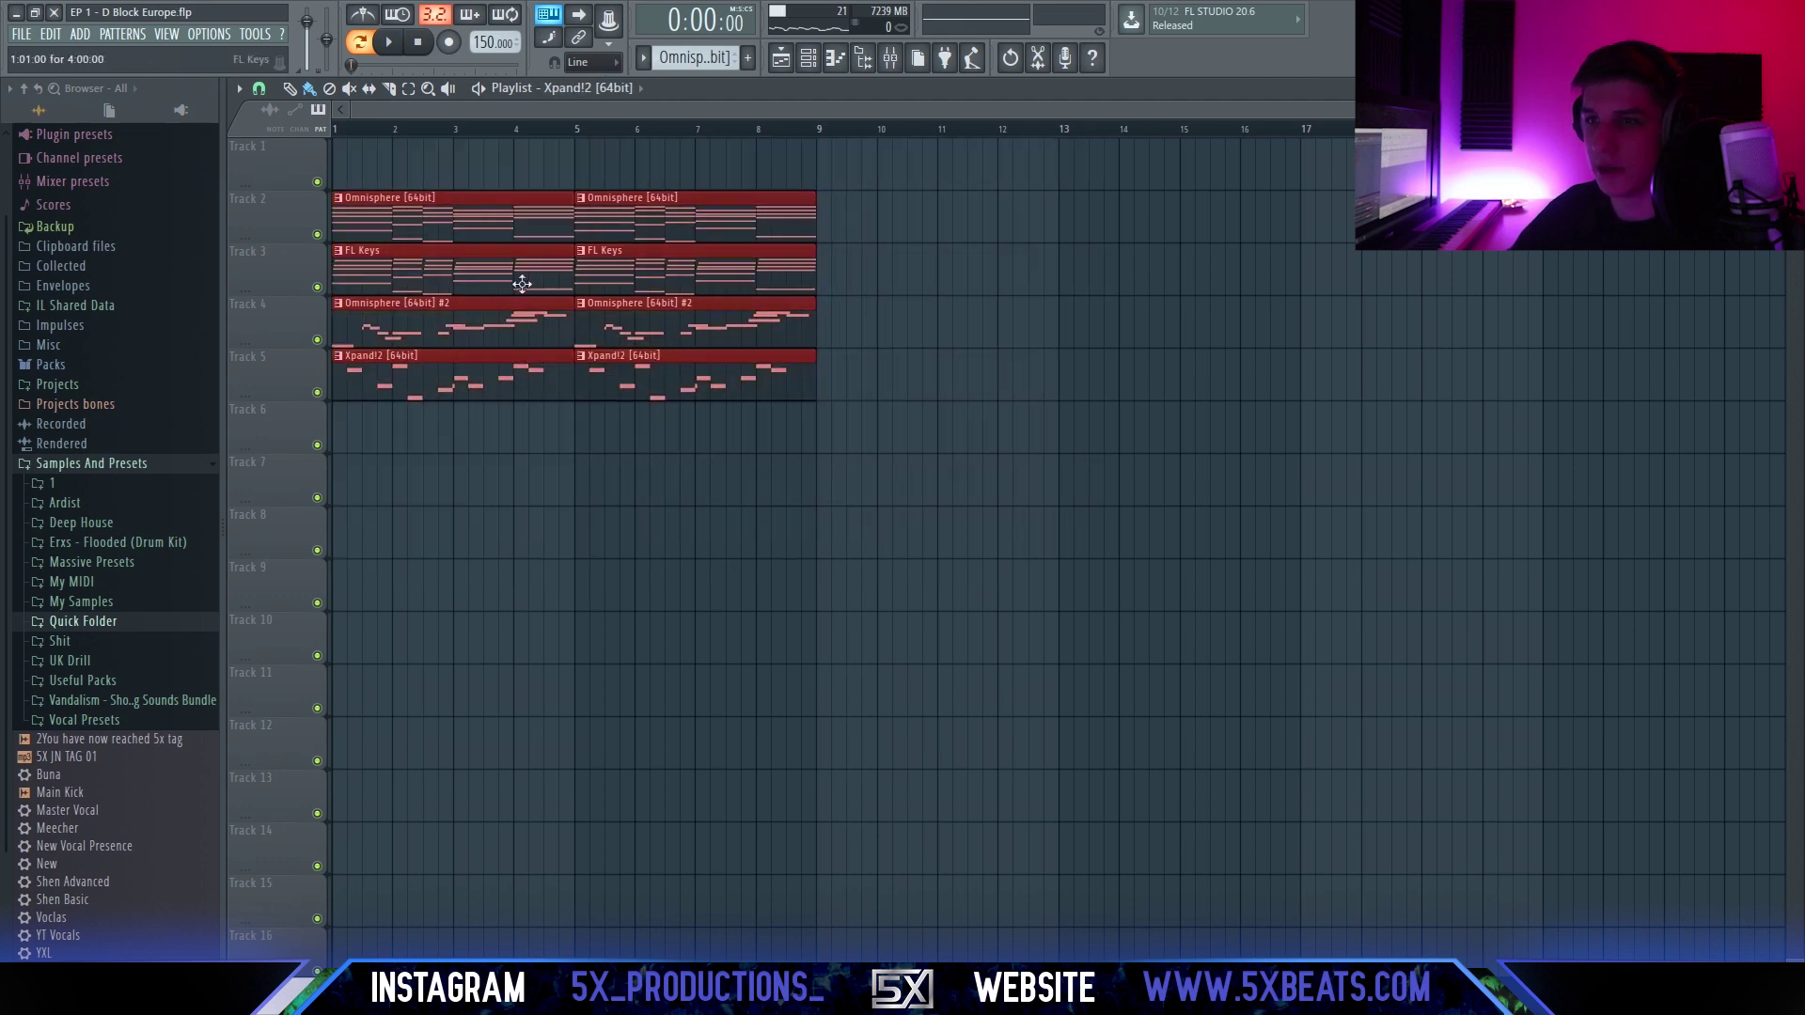
pyautogui.hotkey('ctrl', 'b')
pyautogui.scroll(-2, 863, 422)
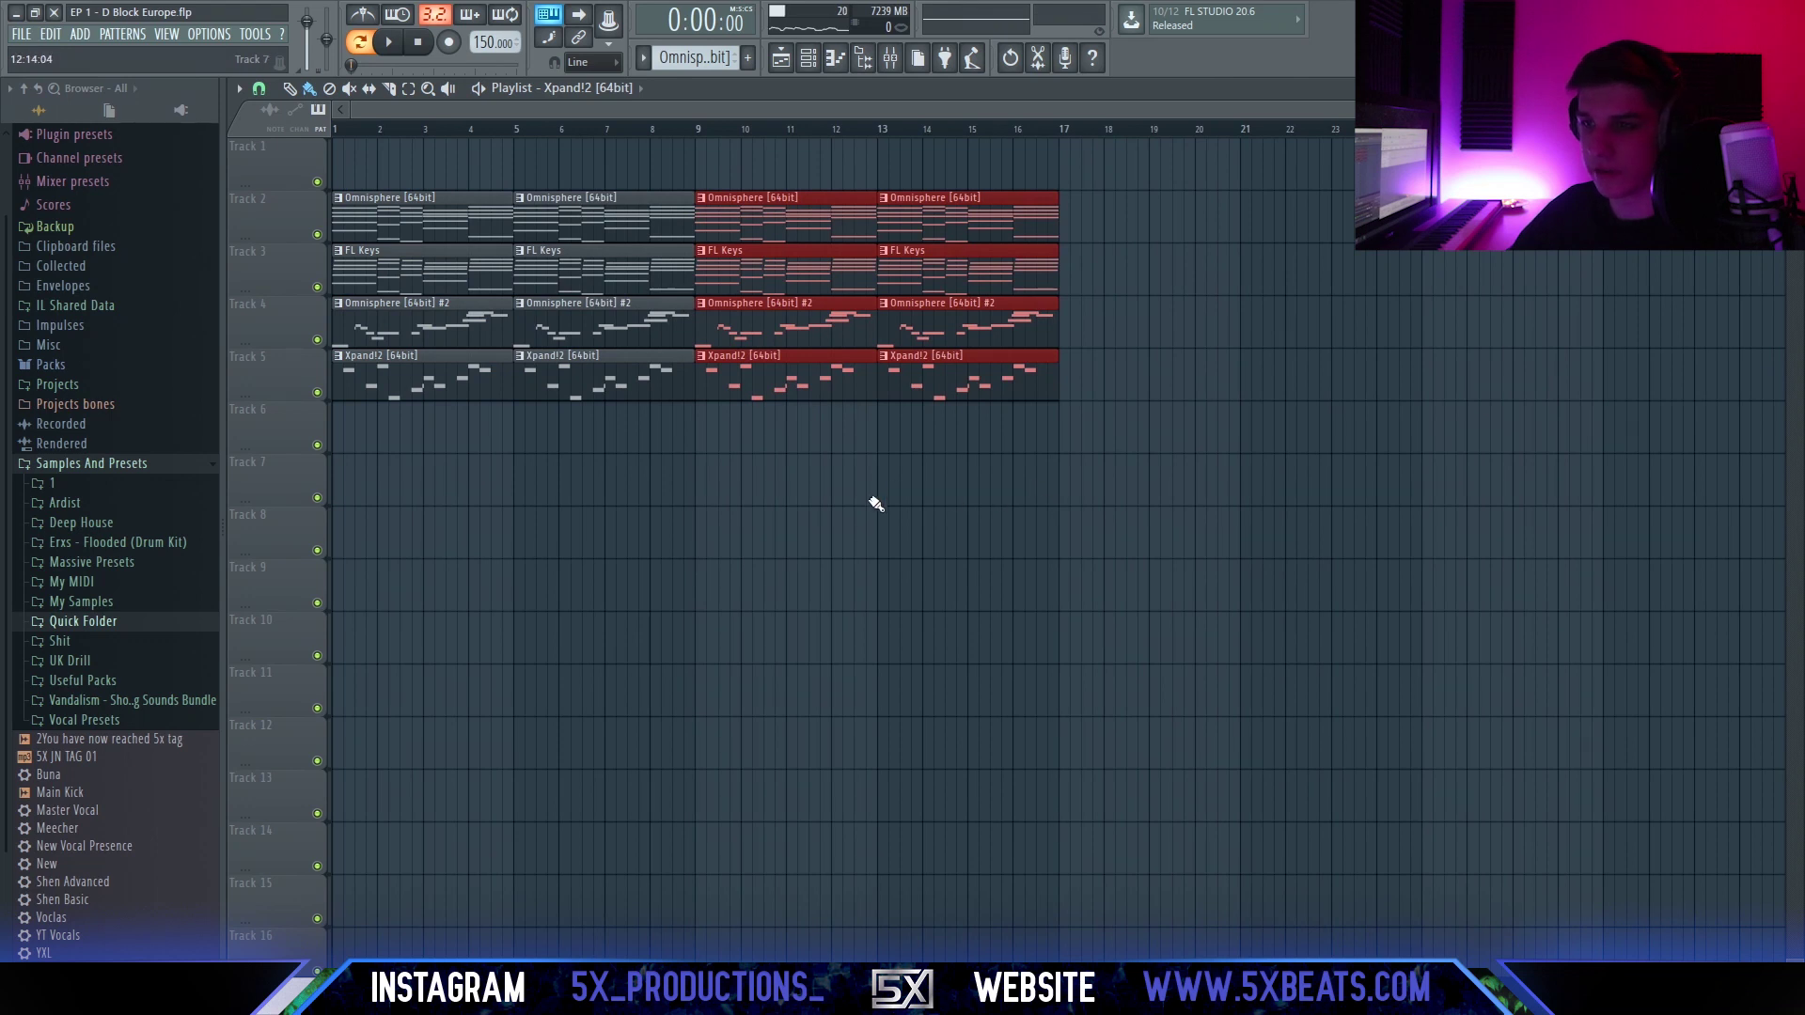
pyautogui.hotkey('ctrl', 'b')
pyautogui.hotkey('ctrl', 'b')
pyautogui.hotkey('ctrl', 'd')
pyautogui.scroll(-2, 738, 475)
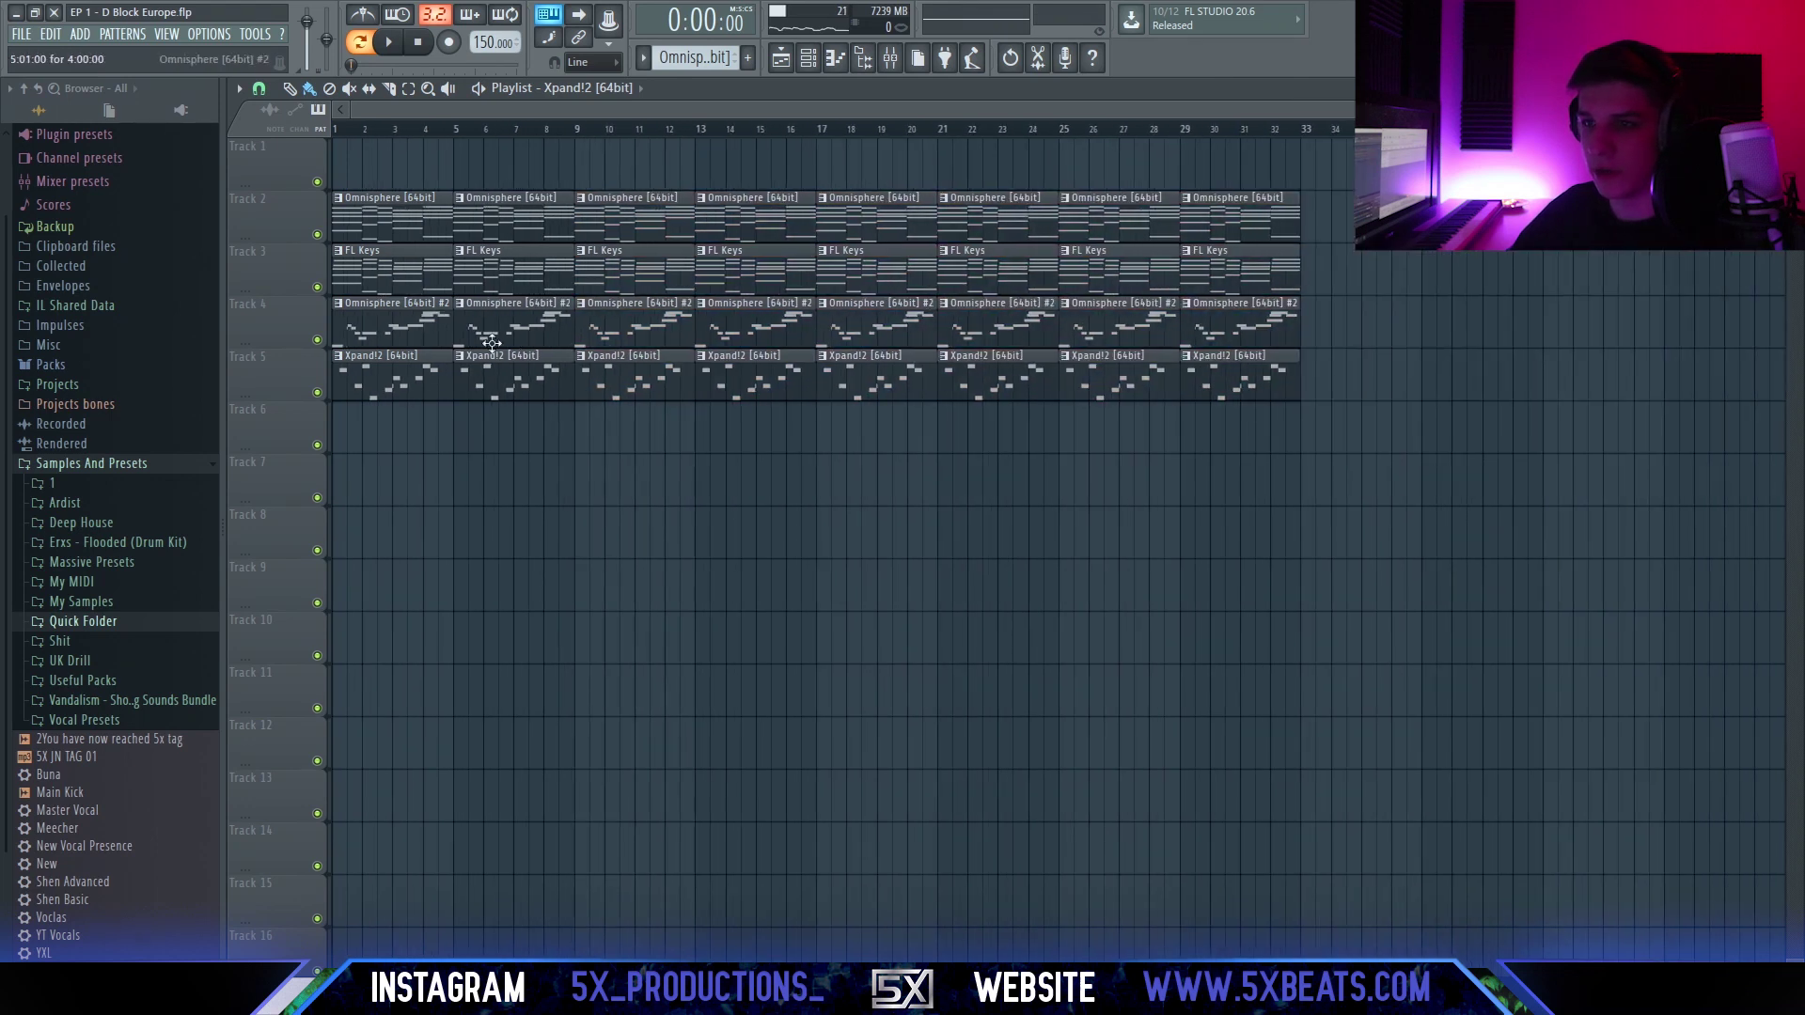
# Delete the second Omnisphere and Xpand!2 clips from the first 16 bars.
pyautogui.rightClick(445, 322)
pyautogui.rightClick(583, 385)
pyautogui.rightClick(562, 338)
pyautogui.rightClick(601, 334)
pyautogui.rightClick(743, 333)
pyautogui.rightClick(761, 374)
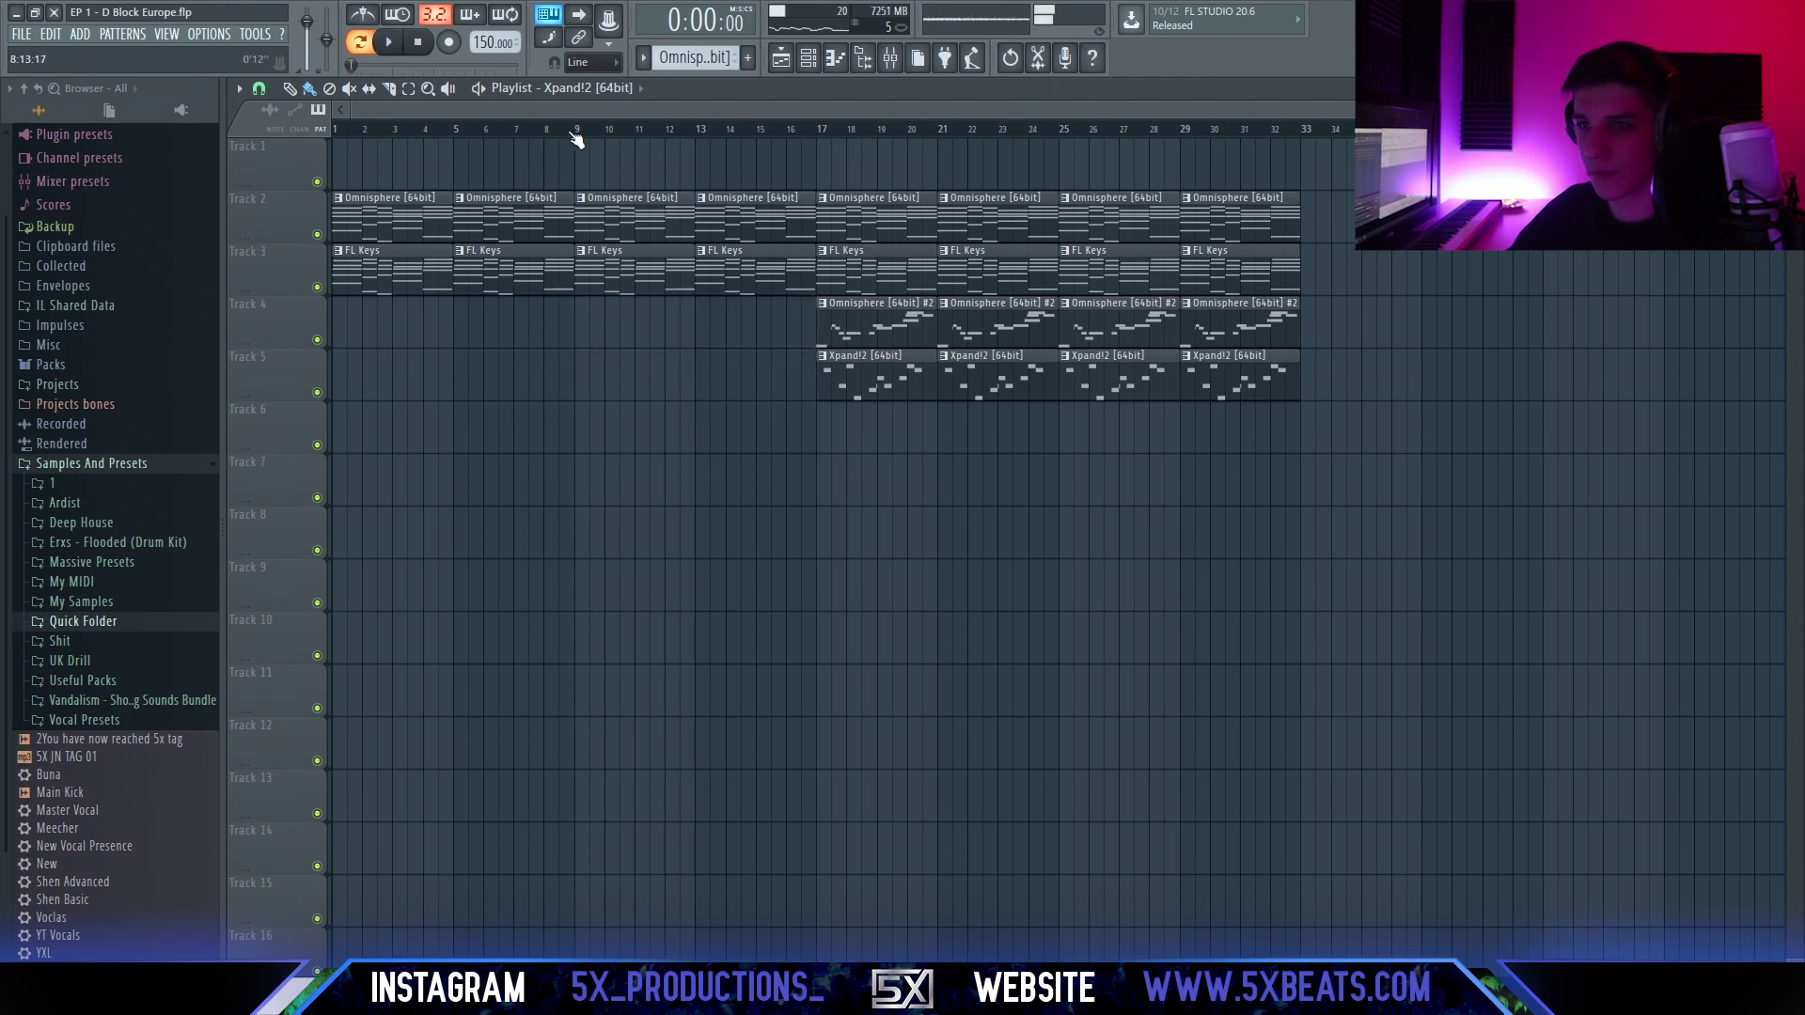
# Play a loop over bars 1 to 8, and place the empty Patterns 6 and 7 on Tracks 6 and 7, repeating Pattern 7 at bar 5.
pyautogui.moveTo(575, 129); pyautogui.dragTo(334, 128)
pyautogui.press('space')
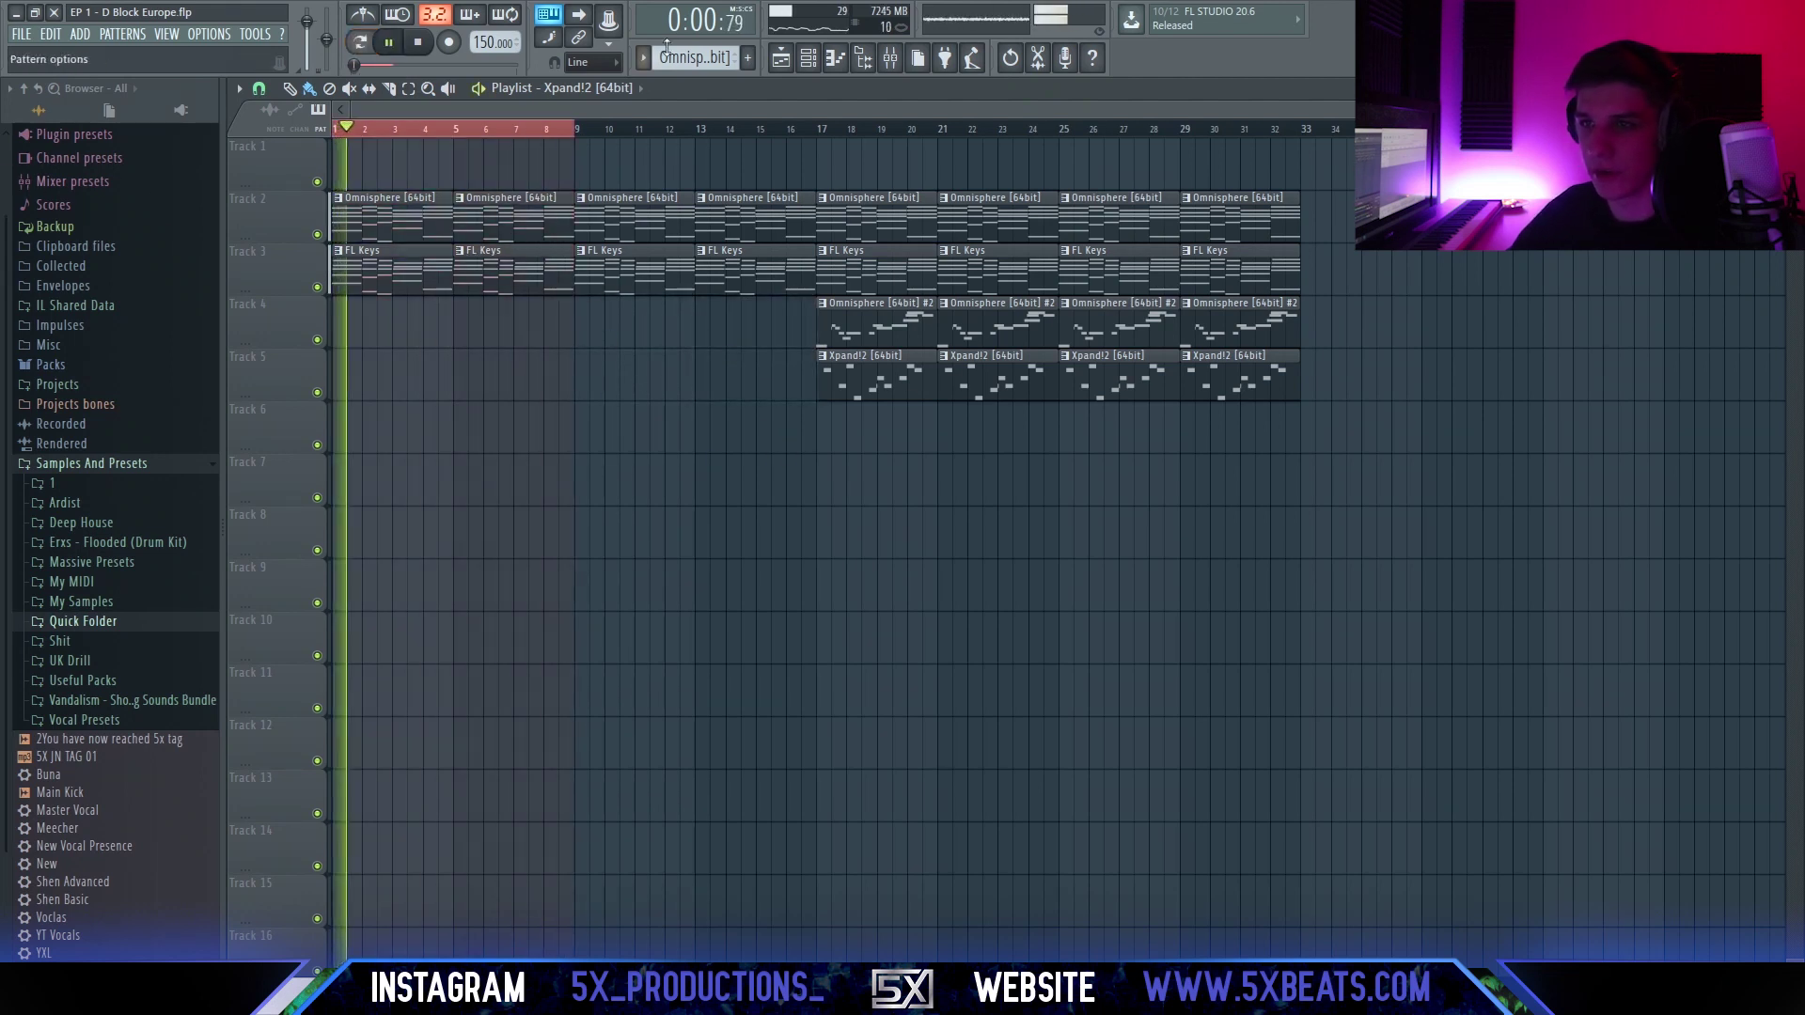
pyautogui.click(747, 58)
pyautogui.click(420, 431)
pyautogui.moveTo(420, 432); pyautogui.dragTo(345, 431)
pyautogui.click(747, 58)
pyautogui.moveTo(411, 488); pyautogui.dragTo(346, 491)
pyautogui.click(459, 482)
pyautogui.scroll(3, 572, 633)
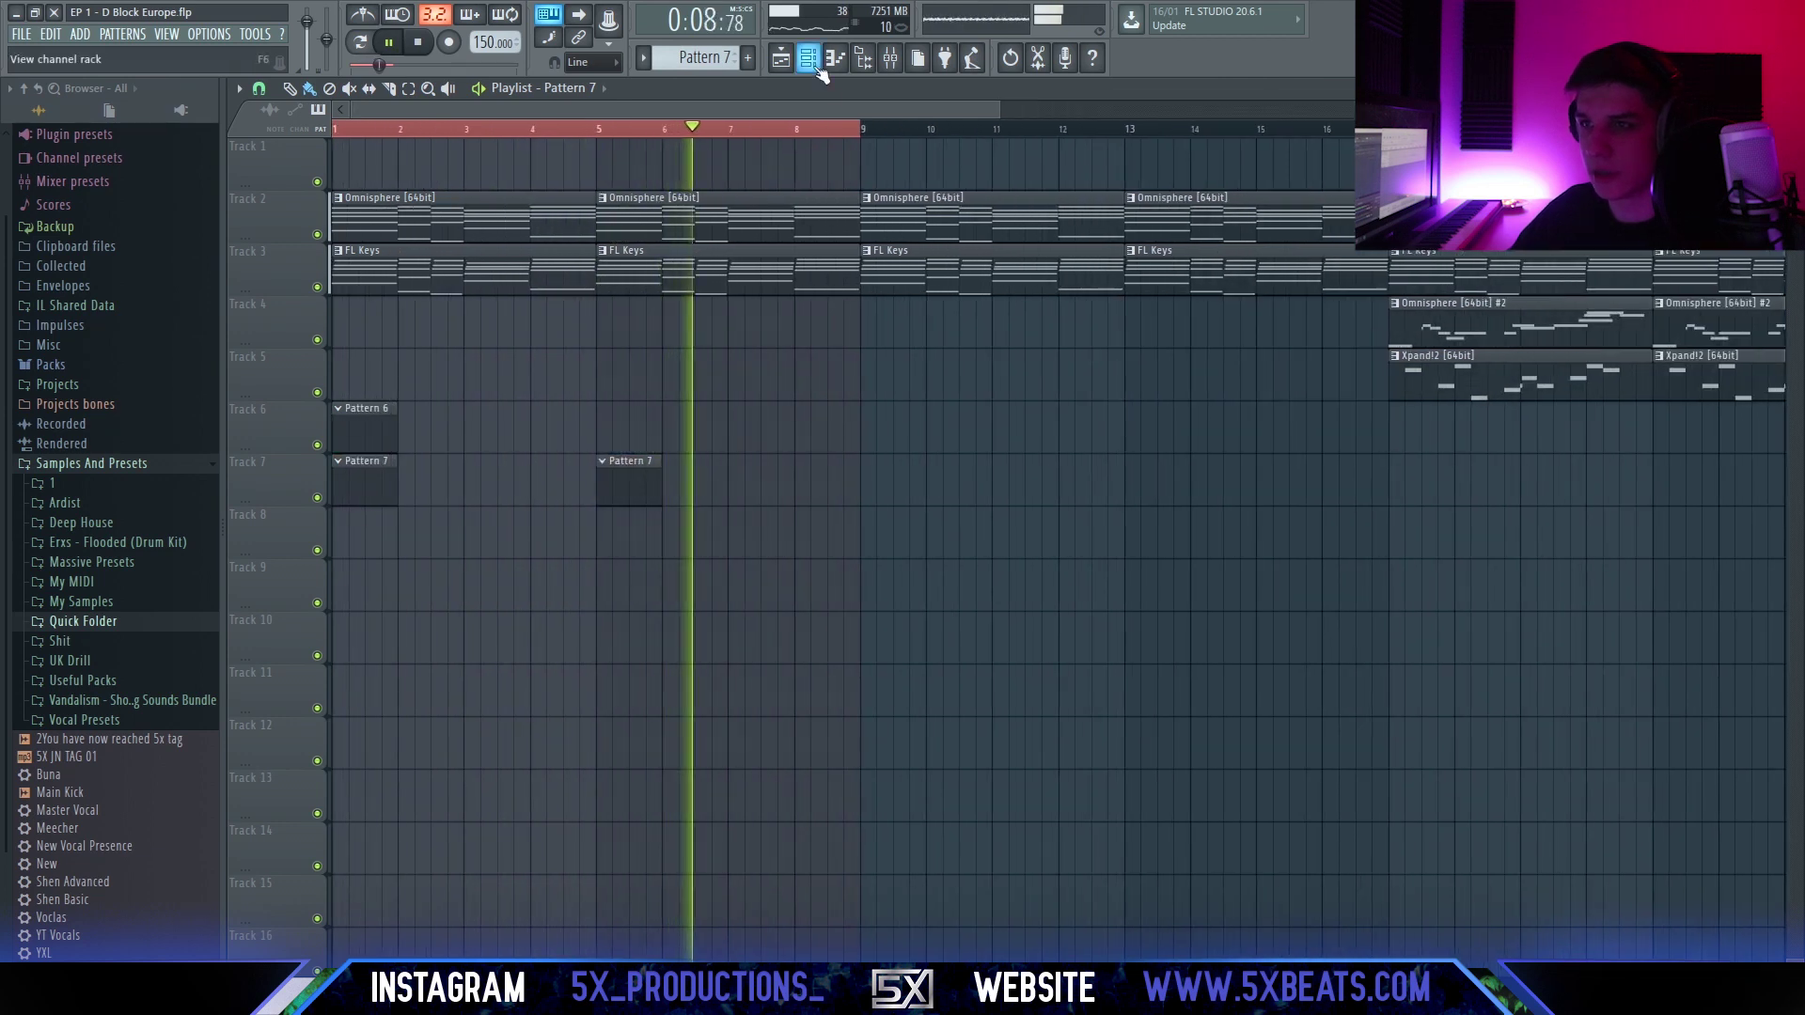
# Stop playback and add the Maaly Raw 808 3 sample from the Quick Folder's 808 folder as a new channel.
pyautogui.click(809, 60)
pyautogui.click(103, 622)
pyautogui.click(108, 622)
pyautogui.click(109, 623)
pyautogui.press('space')
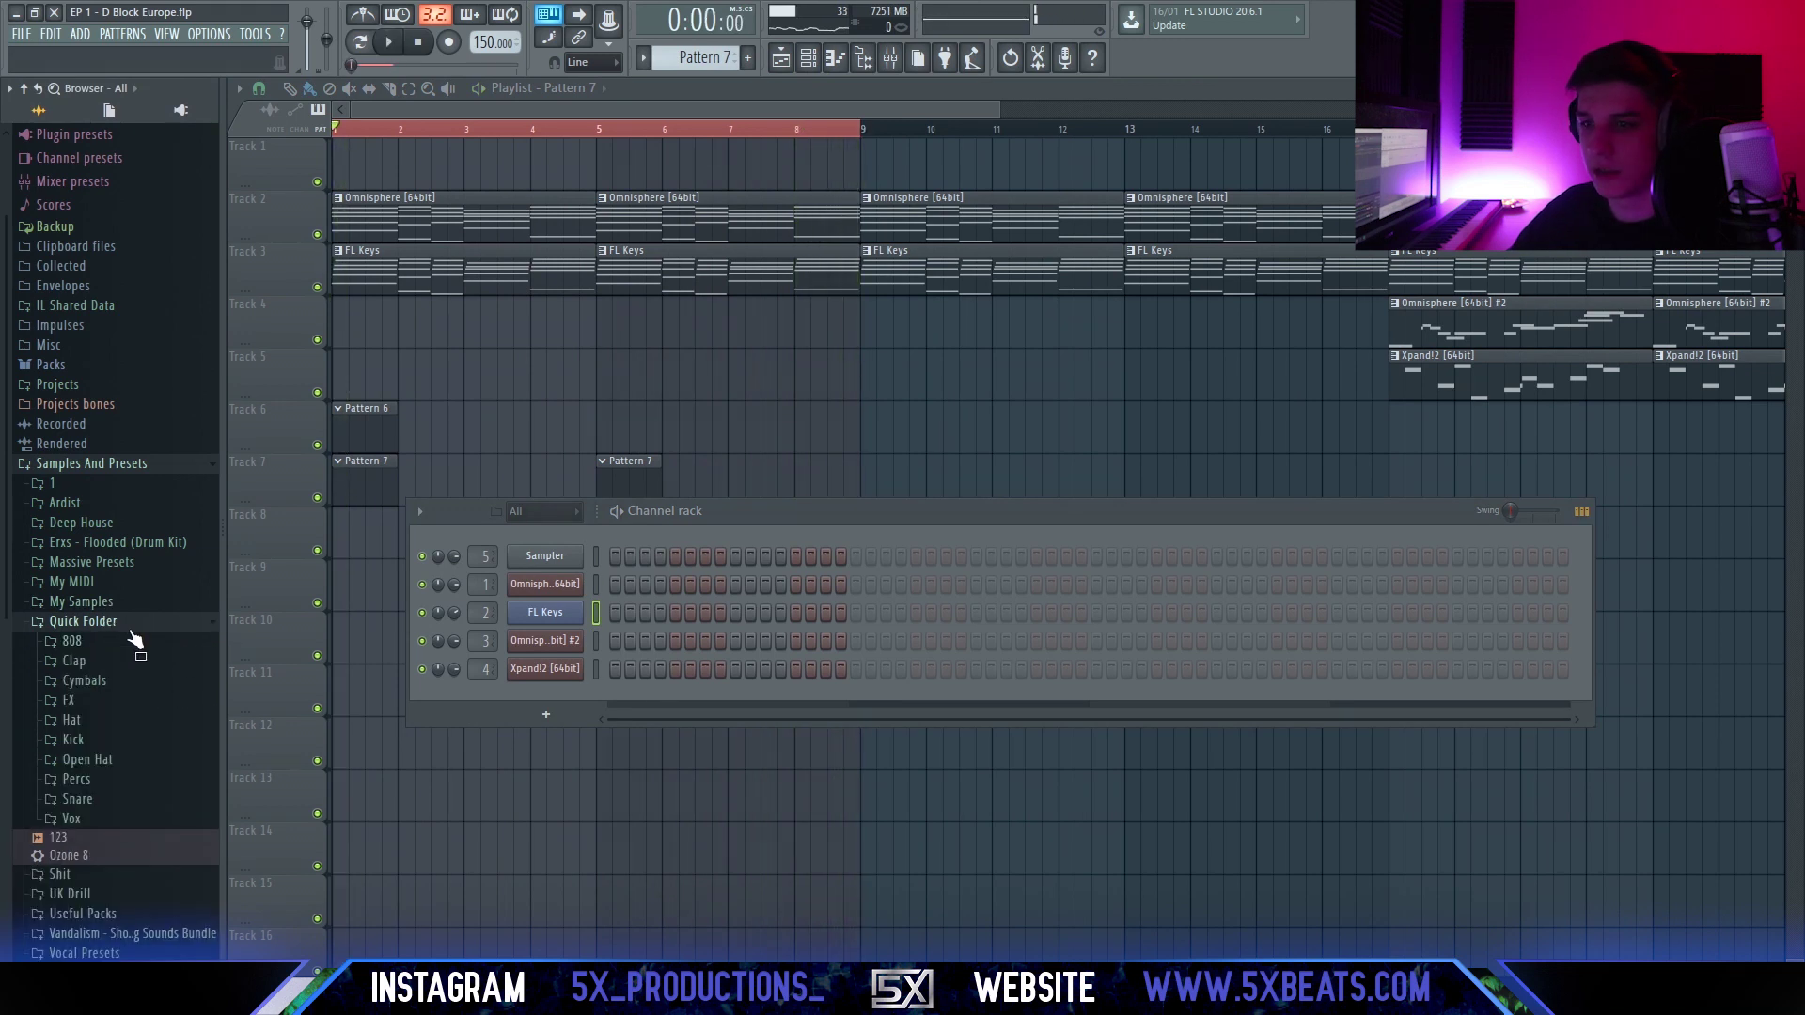
pyautogui.click(111, 641)
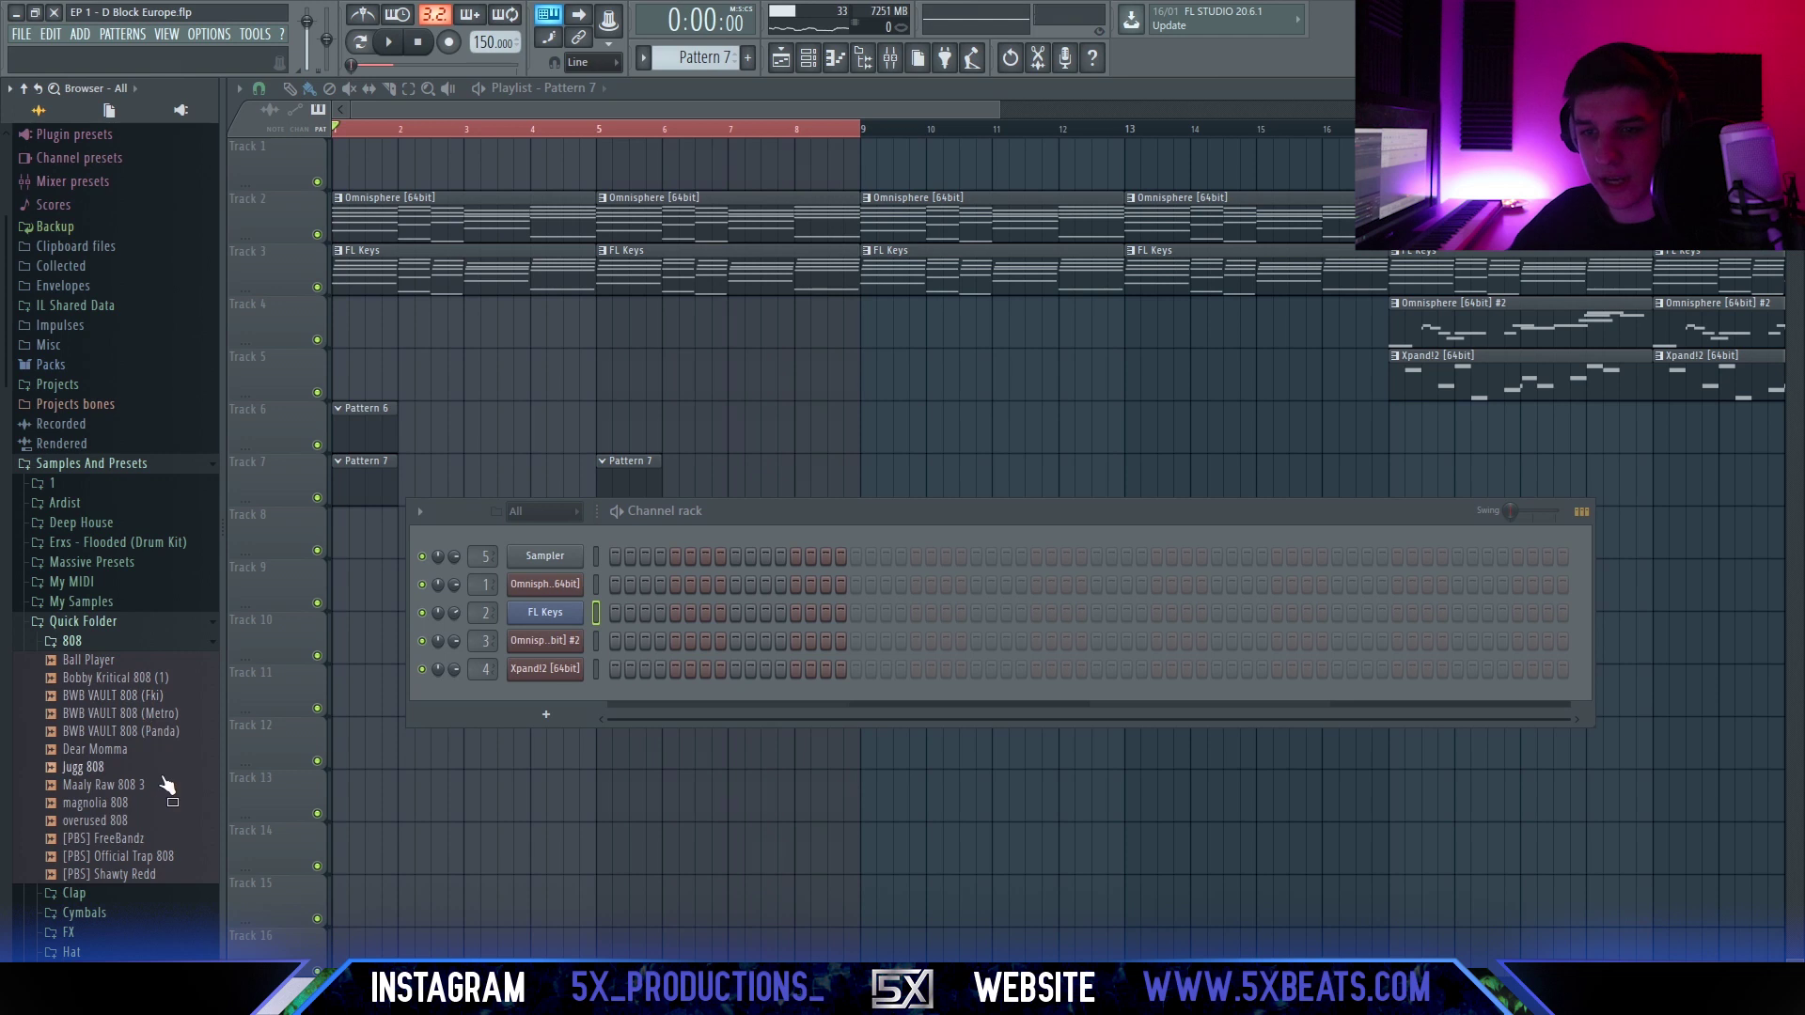
pyautogui.moveTo(113, 785); pyautogui.dragTo(495, 697)
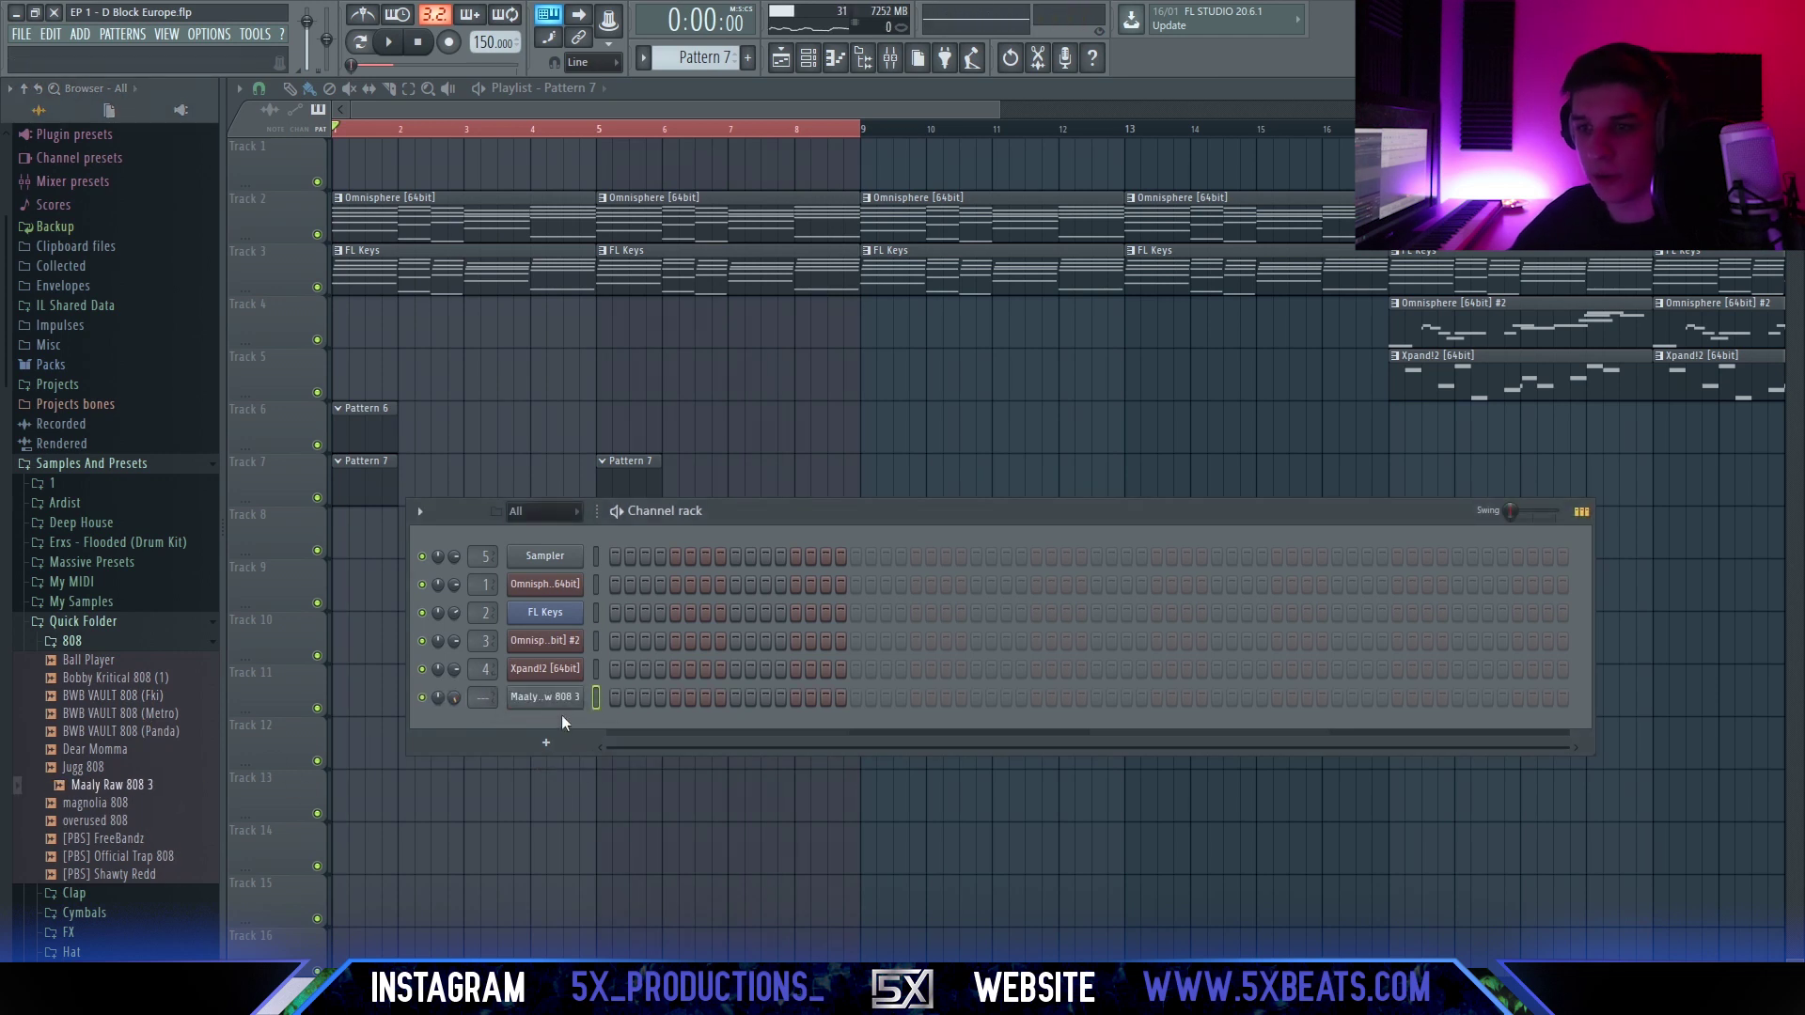
# Route the Maaly Raw 808 3 channel to mixer track 6 and return to the channel rack.
pyautogui.click(560, 703)
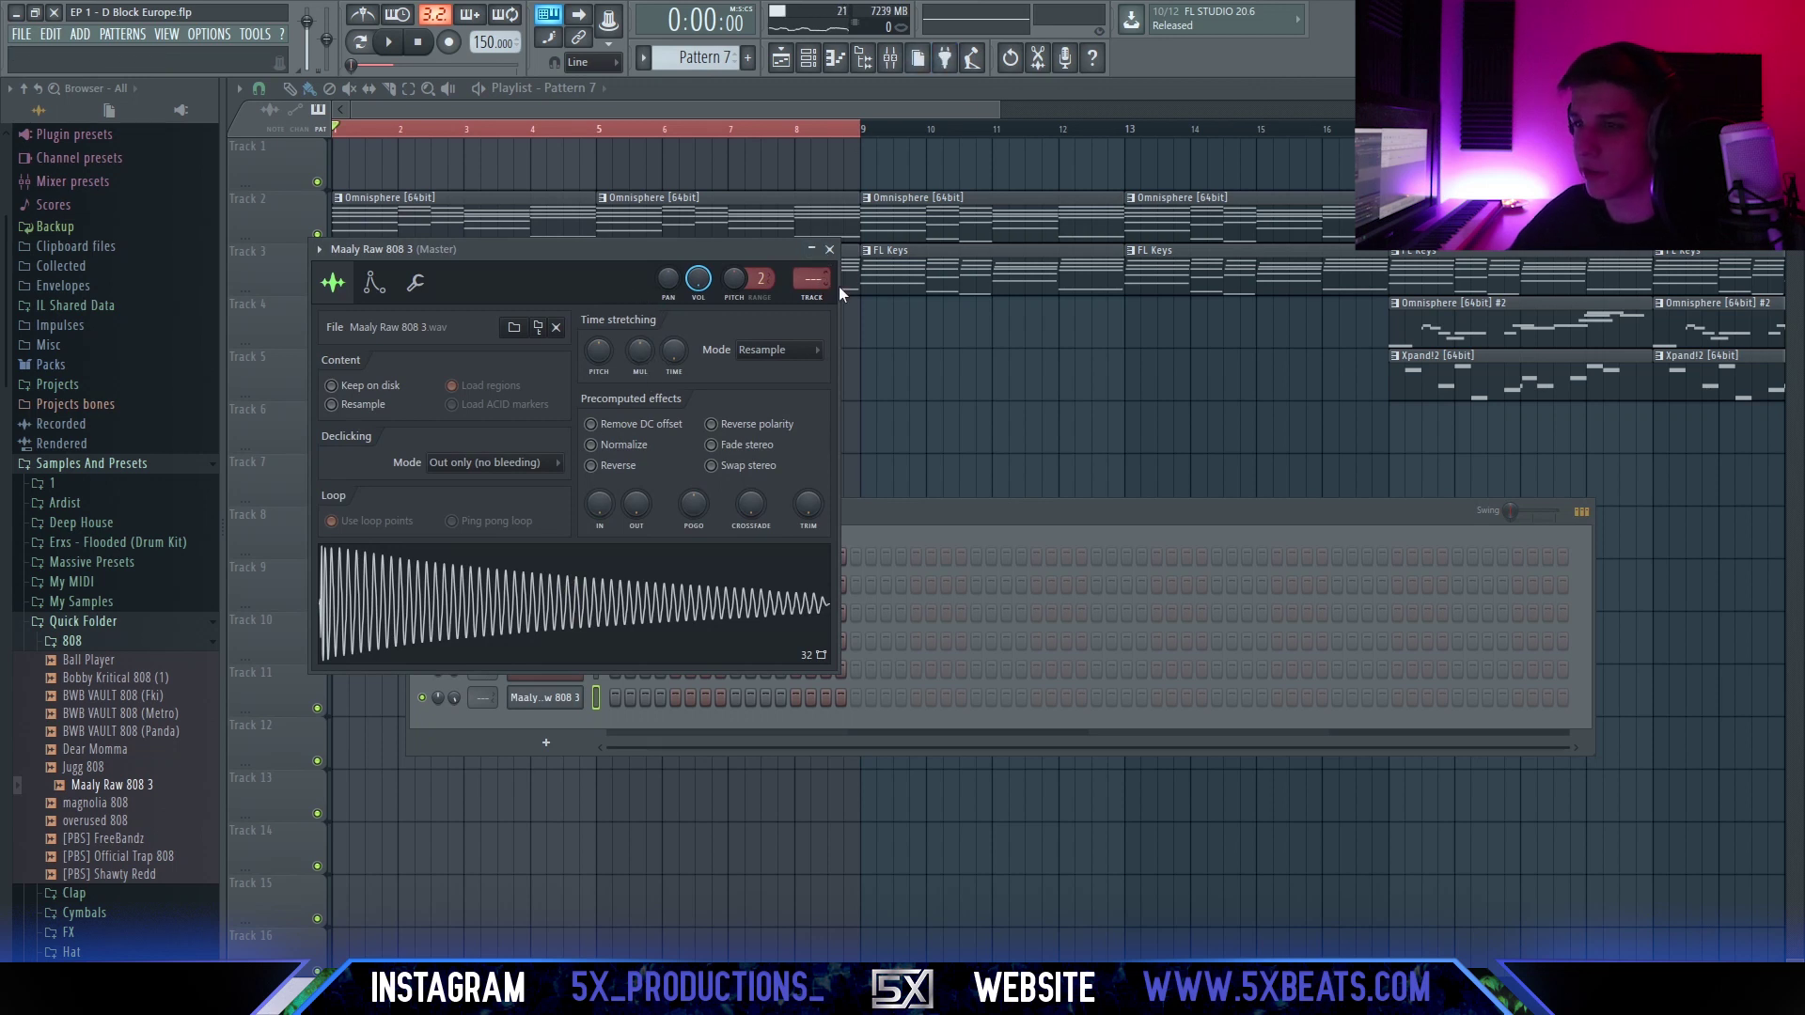
pyautogui.click(818, 299)
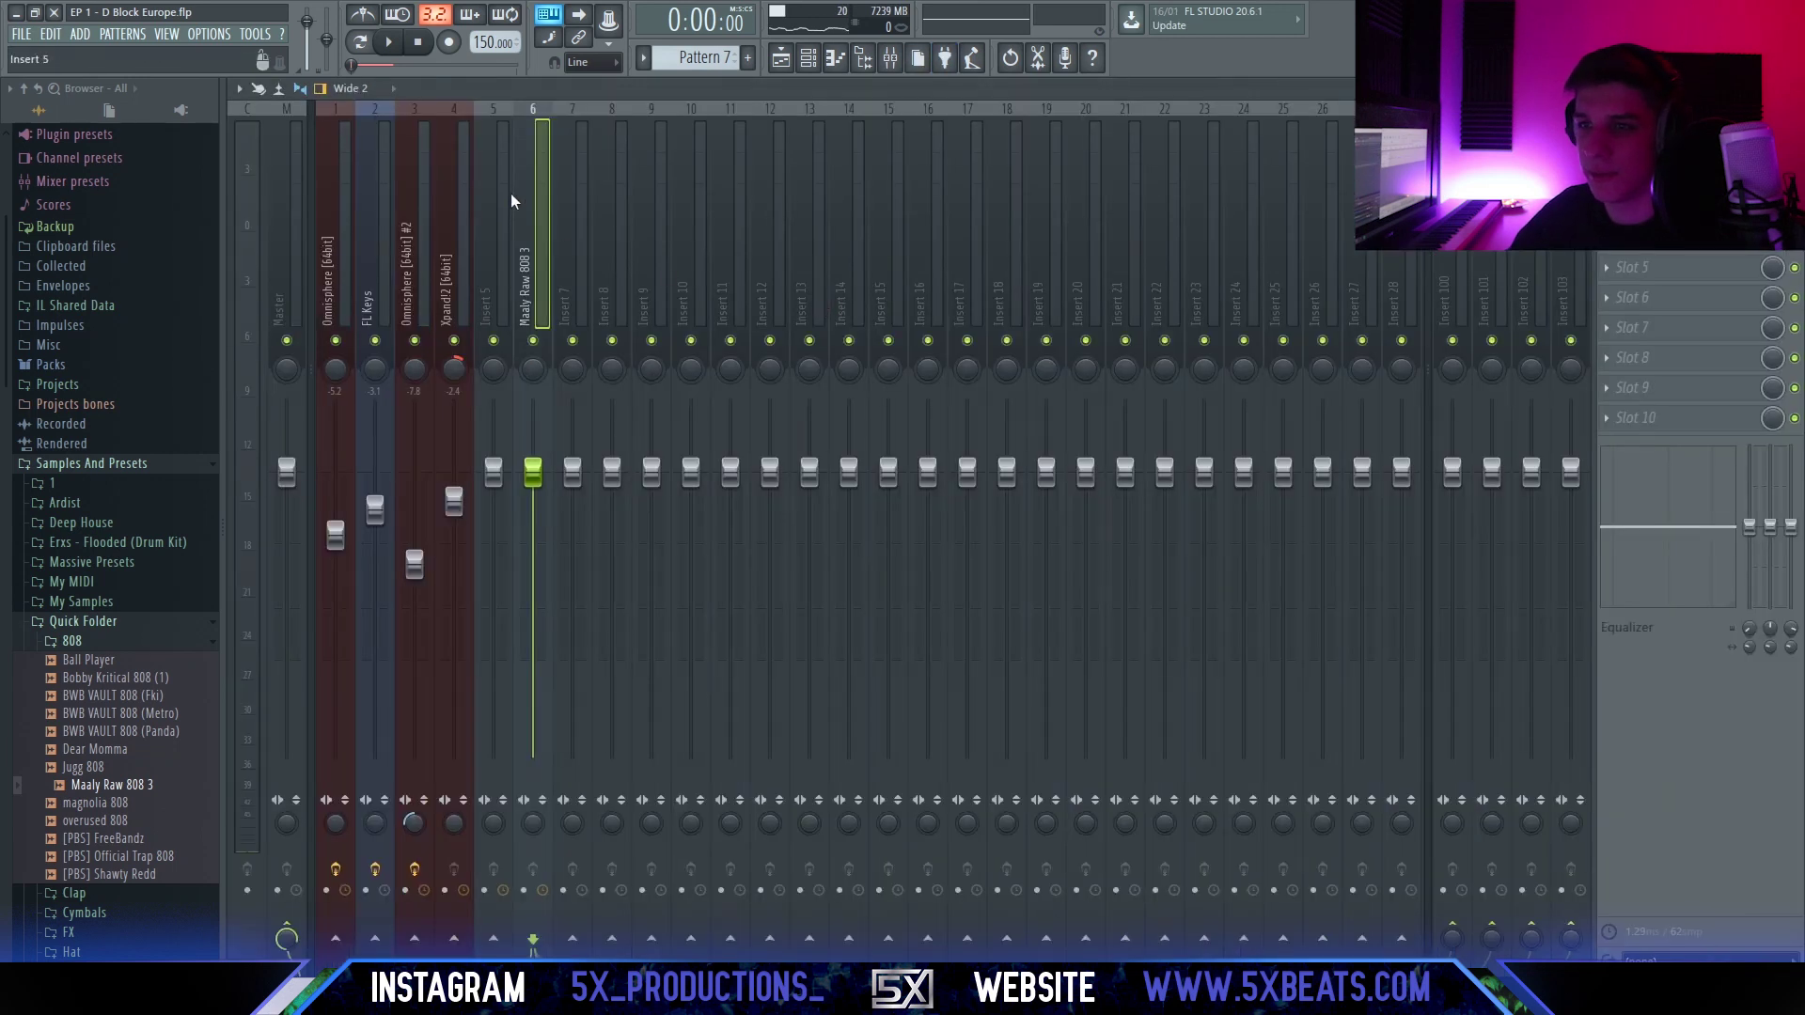
pyautogui.click(786, 62)
pyautogui.click(811, 59)
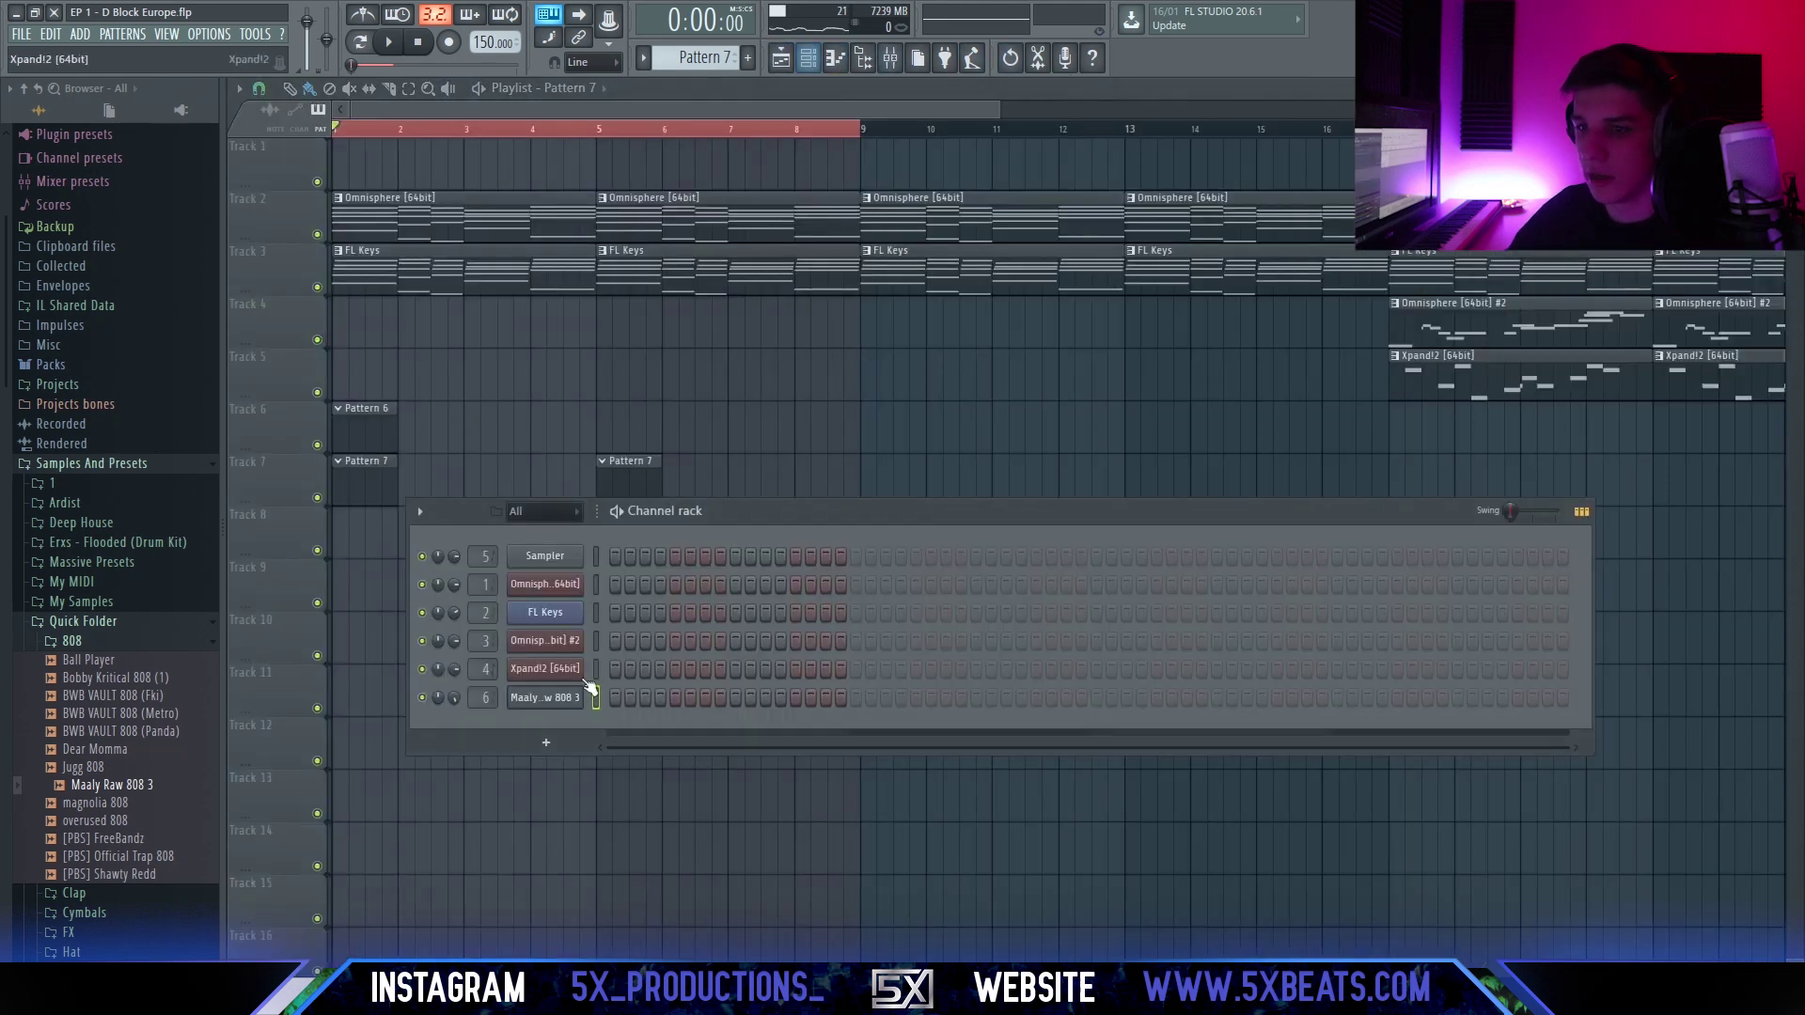
# Enable the 808's volume envelope with hold raised and attack, decay, sustain and release at minimum.
pyautogui.click(562, 696)
pyautogui.click(377, 285)
pyautogui.moveTo(376, 457); pyautogui.dragTo(402, 423)
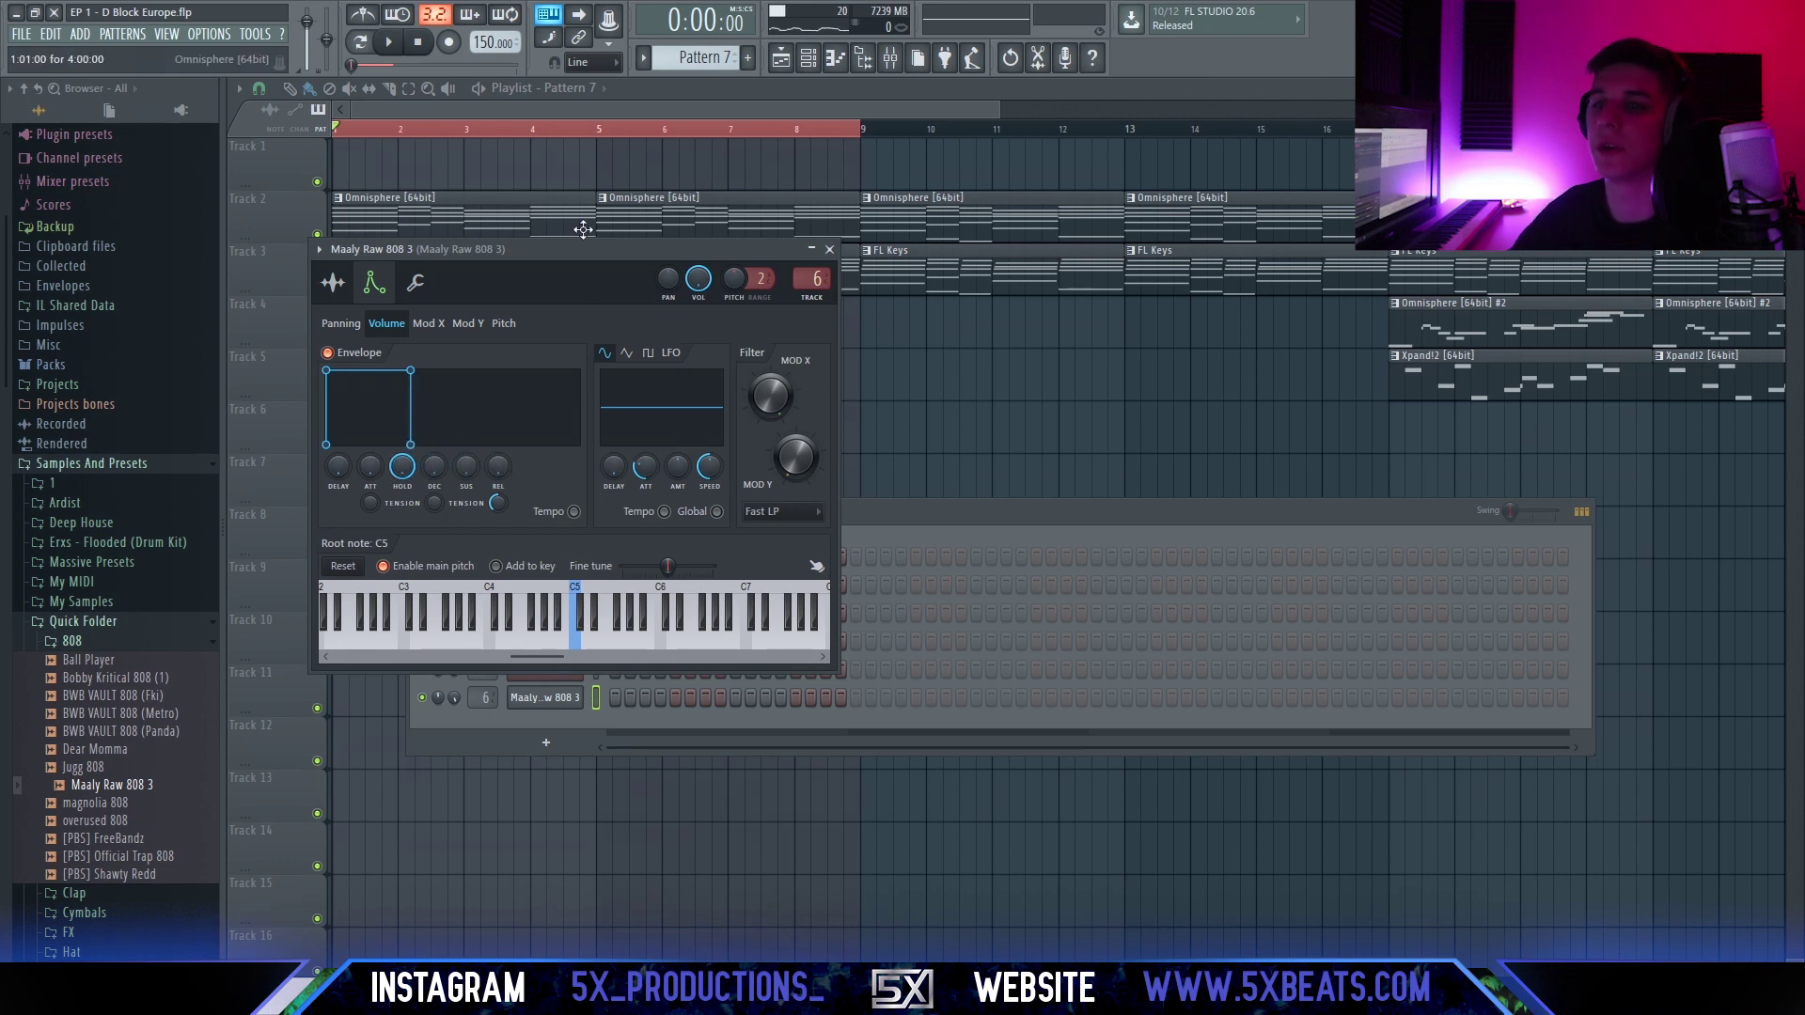
# Play single notes on the Maaly Raw 808 3 to hear the shaped sound.
pyautogui.press('u')
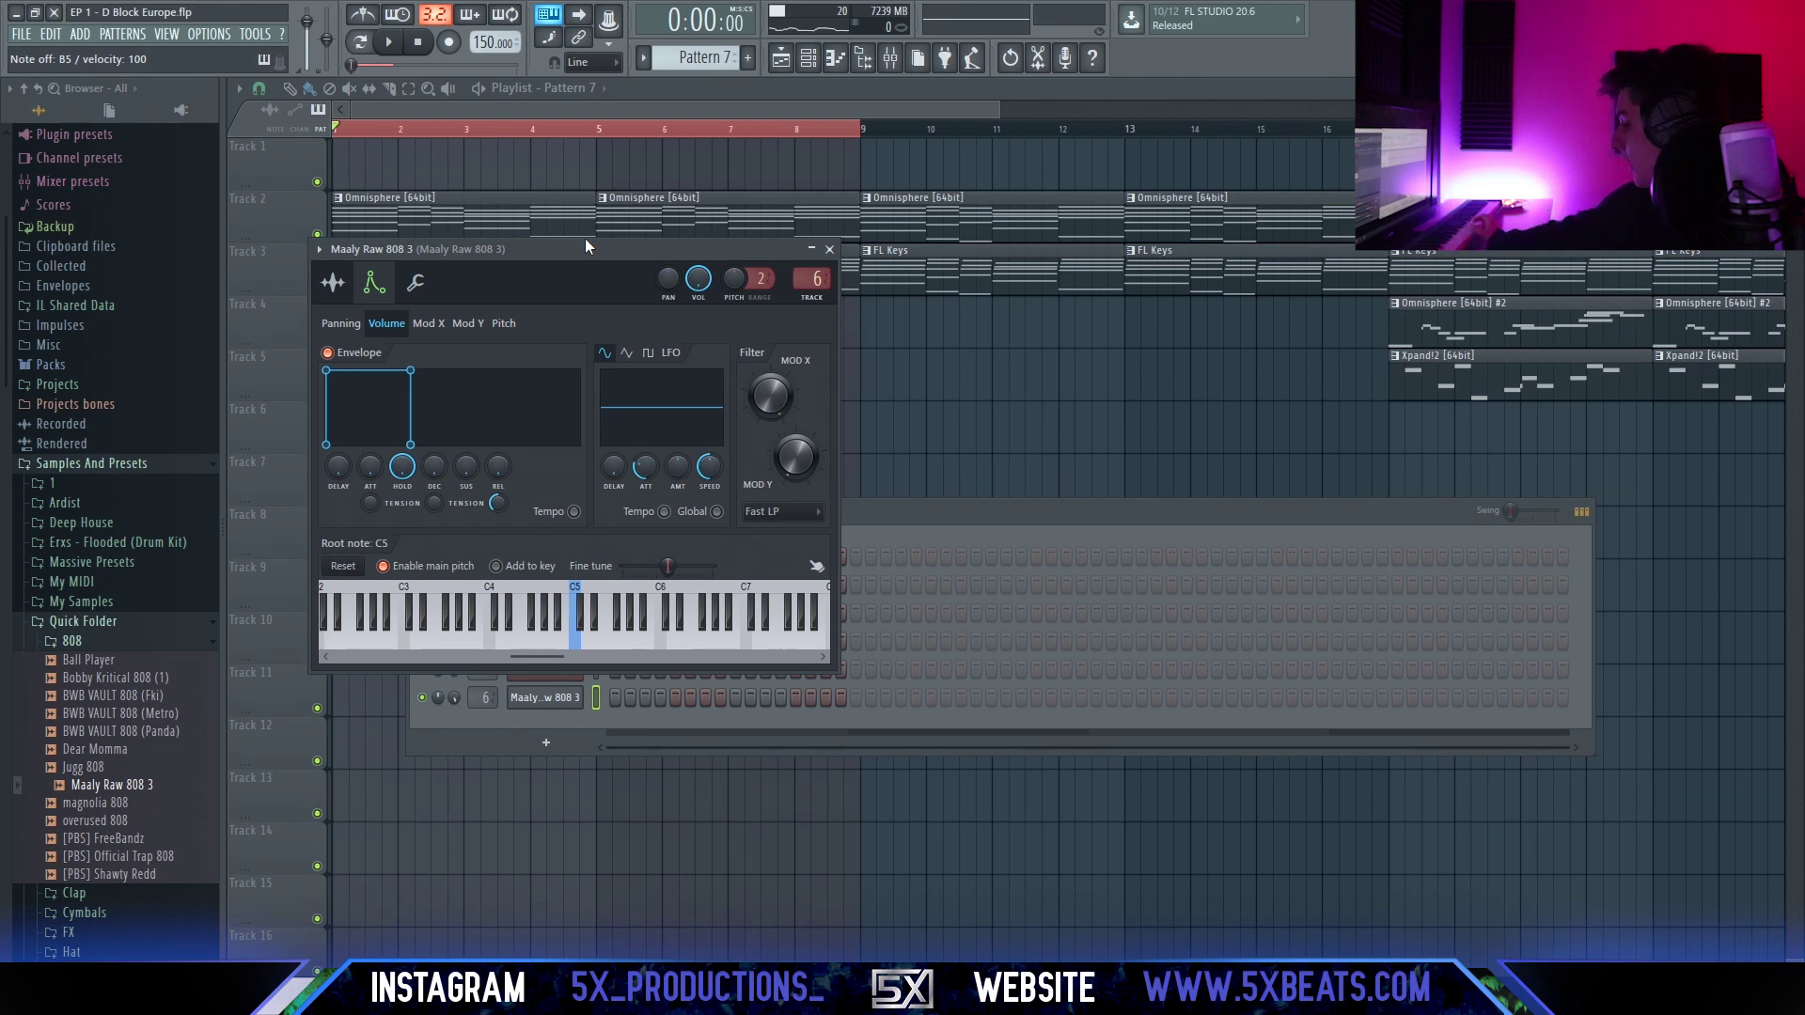
pyautogui.press('z')
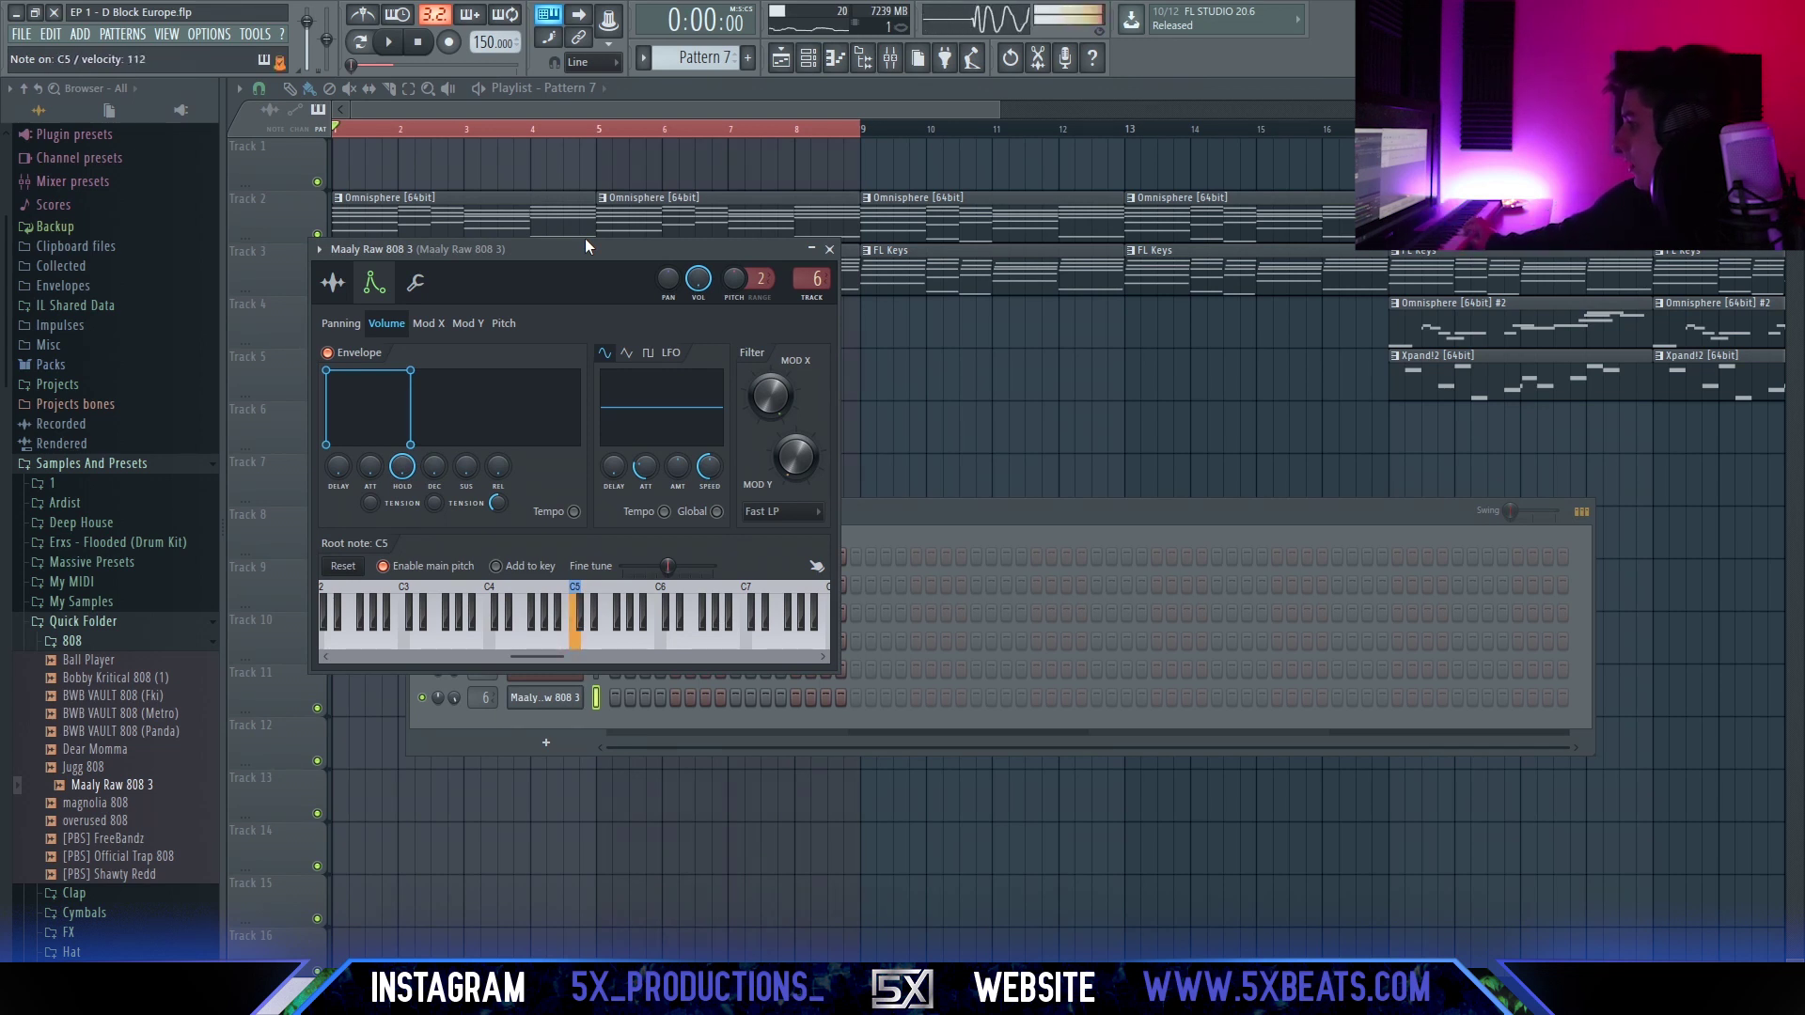
pyautogui.press('z')
pyautogui.press('z')
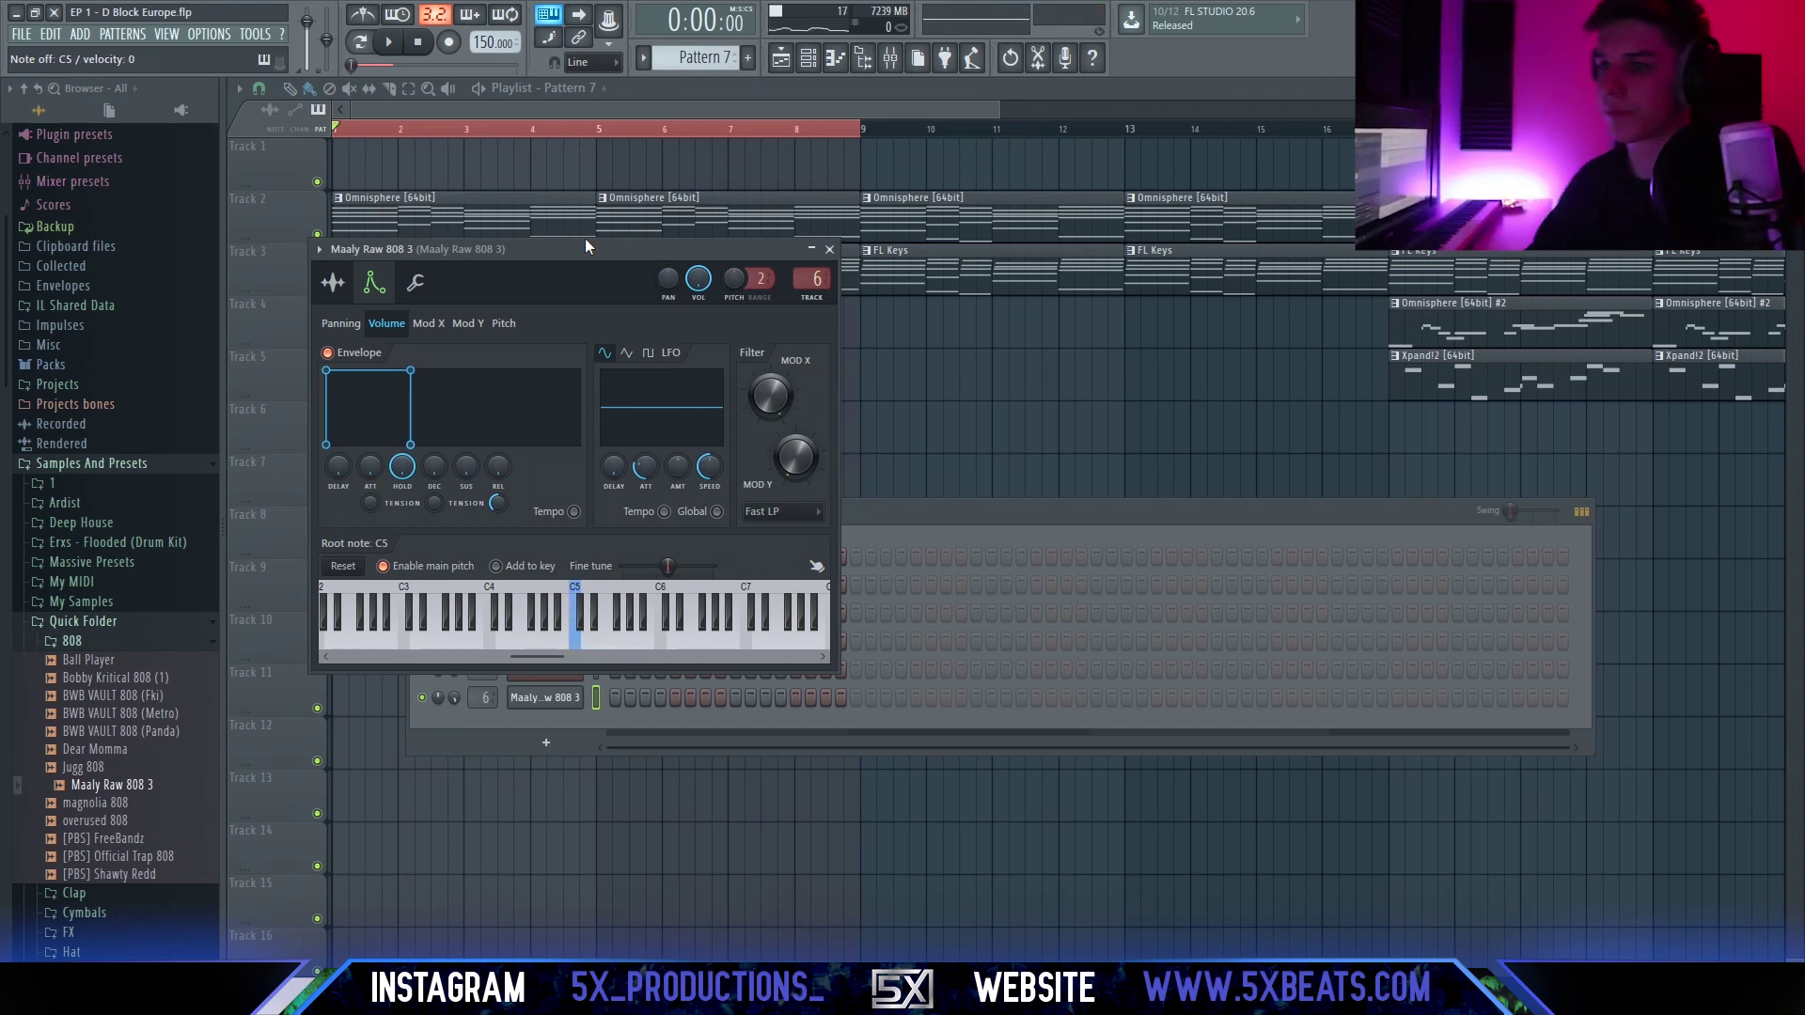
# Find the chord bass notes from the 808's piano roll, and select and copy the five lowest Omnisphere notes in Pattern 5.
pyautogui.click(859, 532)
pyautogui.rightClick(565, 701)
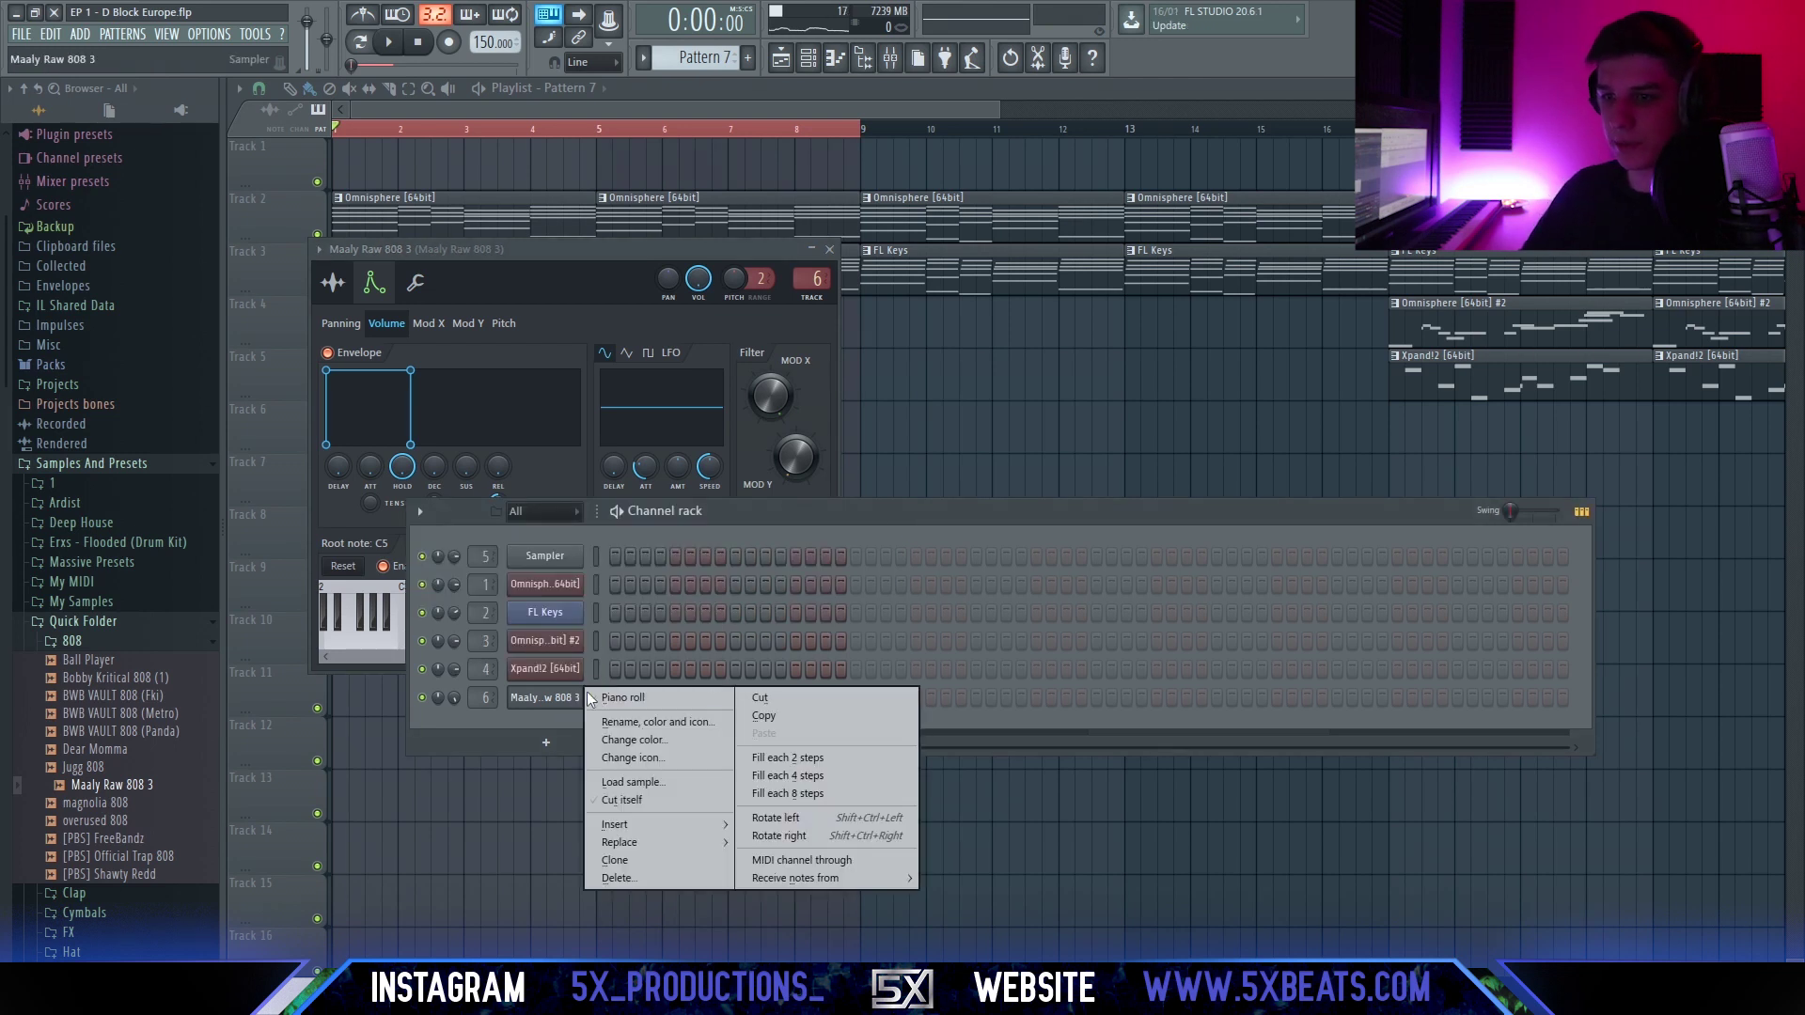
pyautogui.click(623, 698)
pyautogui.scroll(2, 712, 57)
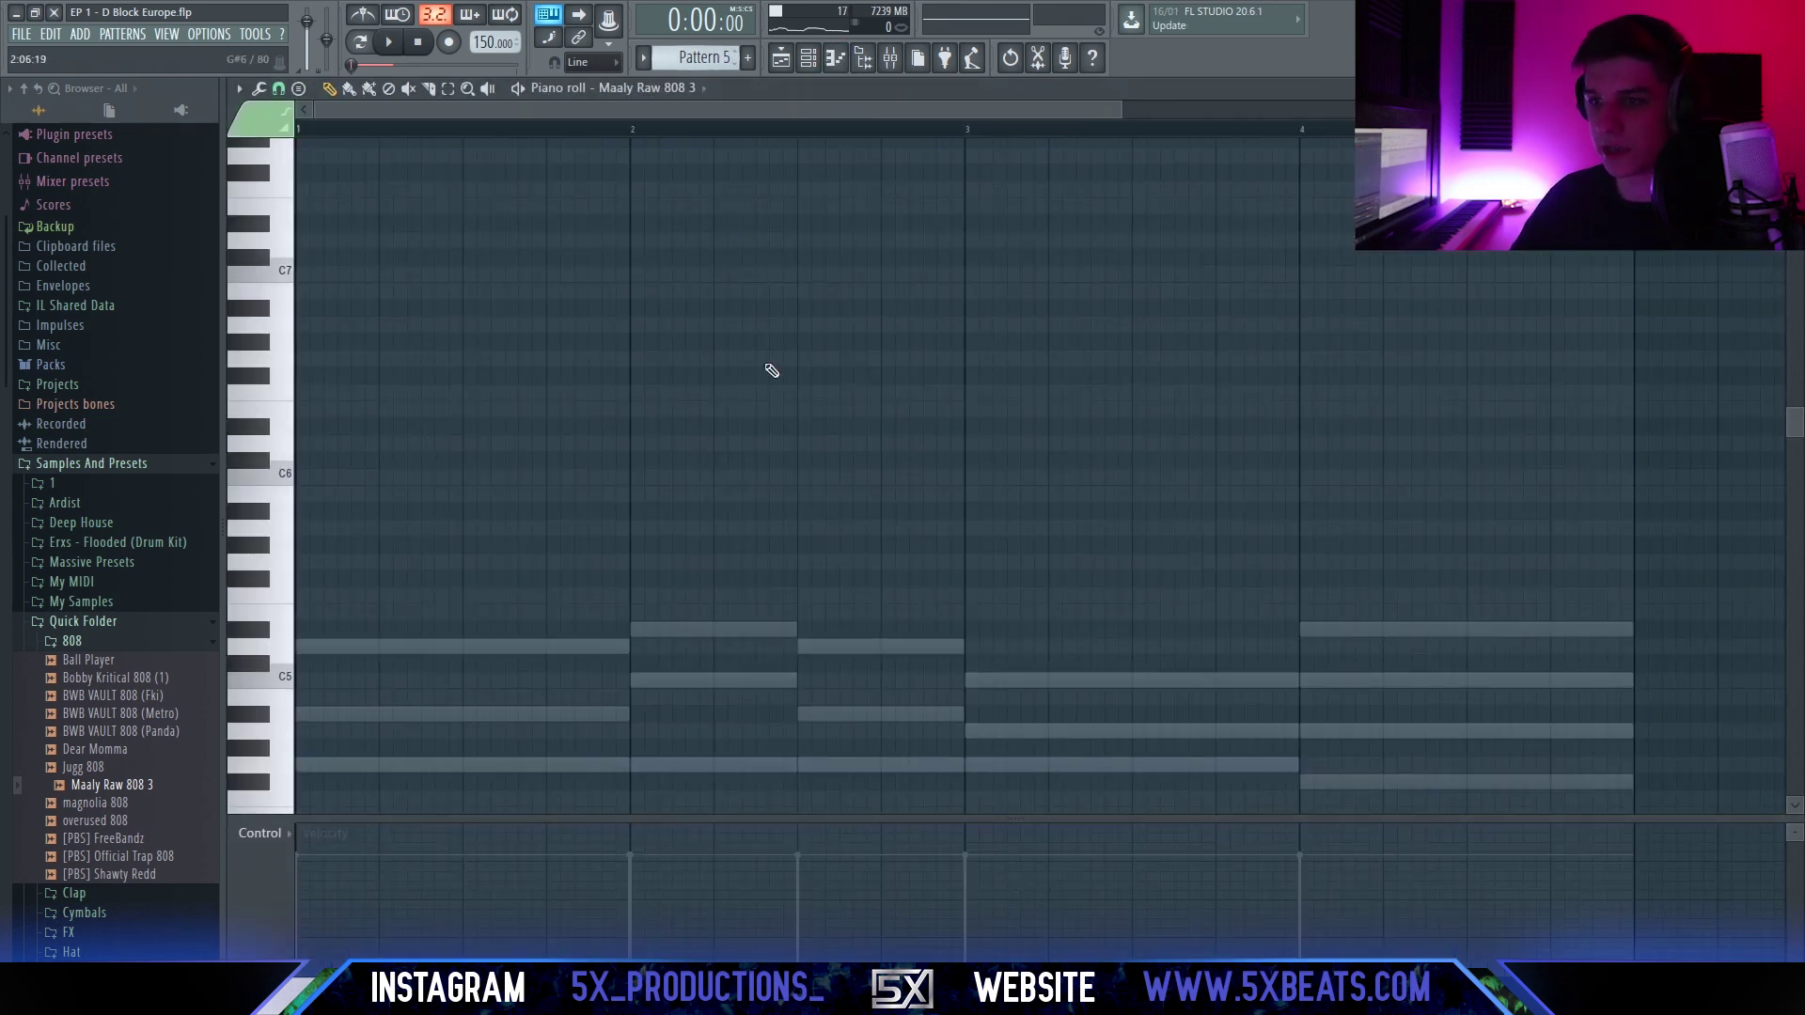
pyautogui.scroll(-8, 825, 612)
pyautogui.scroll(-3, 825, 527)
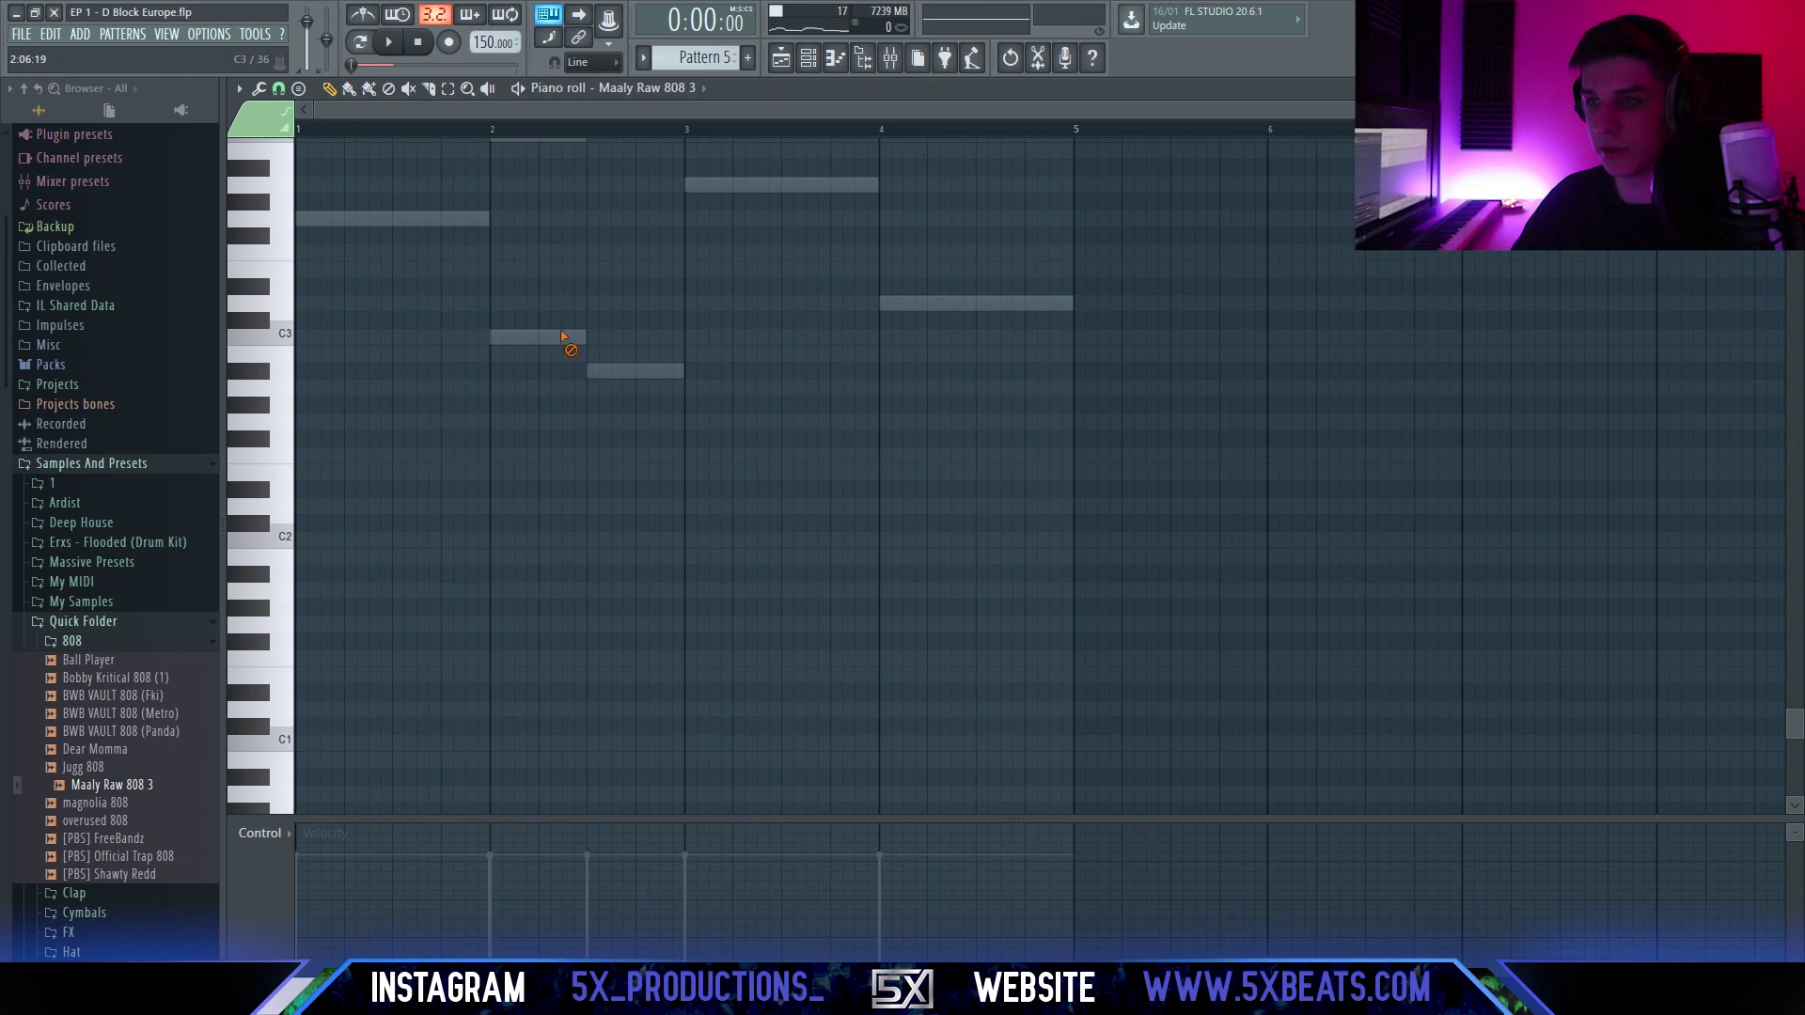
pyautogui.rightClick(562, 335)
pyautogui.scroll(2, 730, 460)
pyautogui.moveTo(974, 380); pyautogui.dragTo(295, 681)
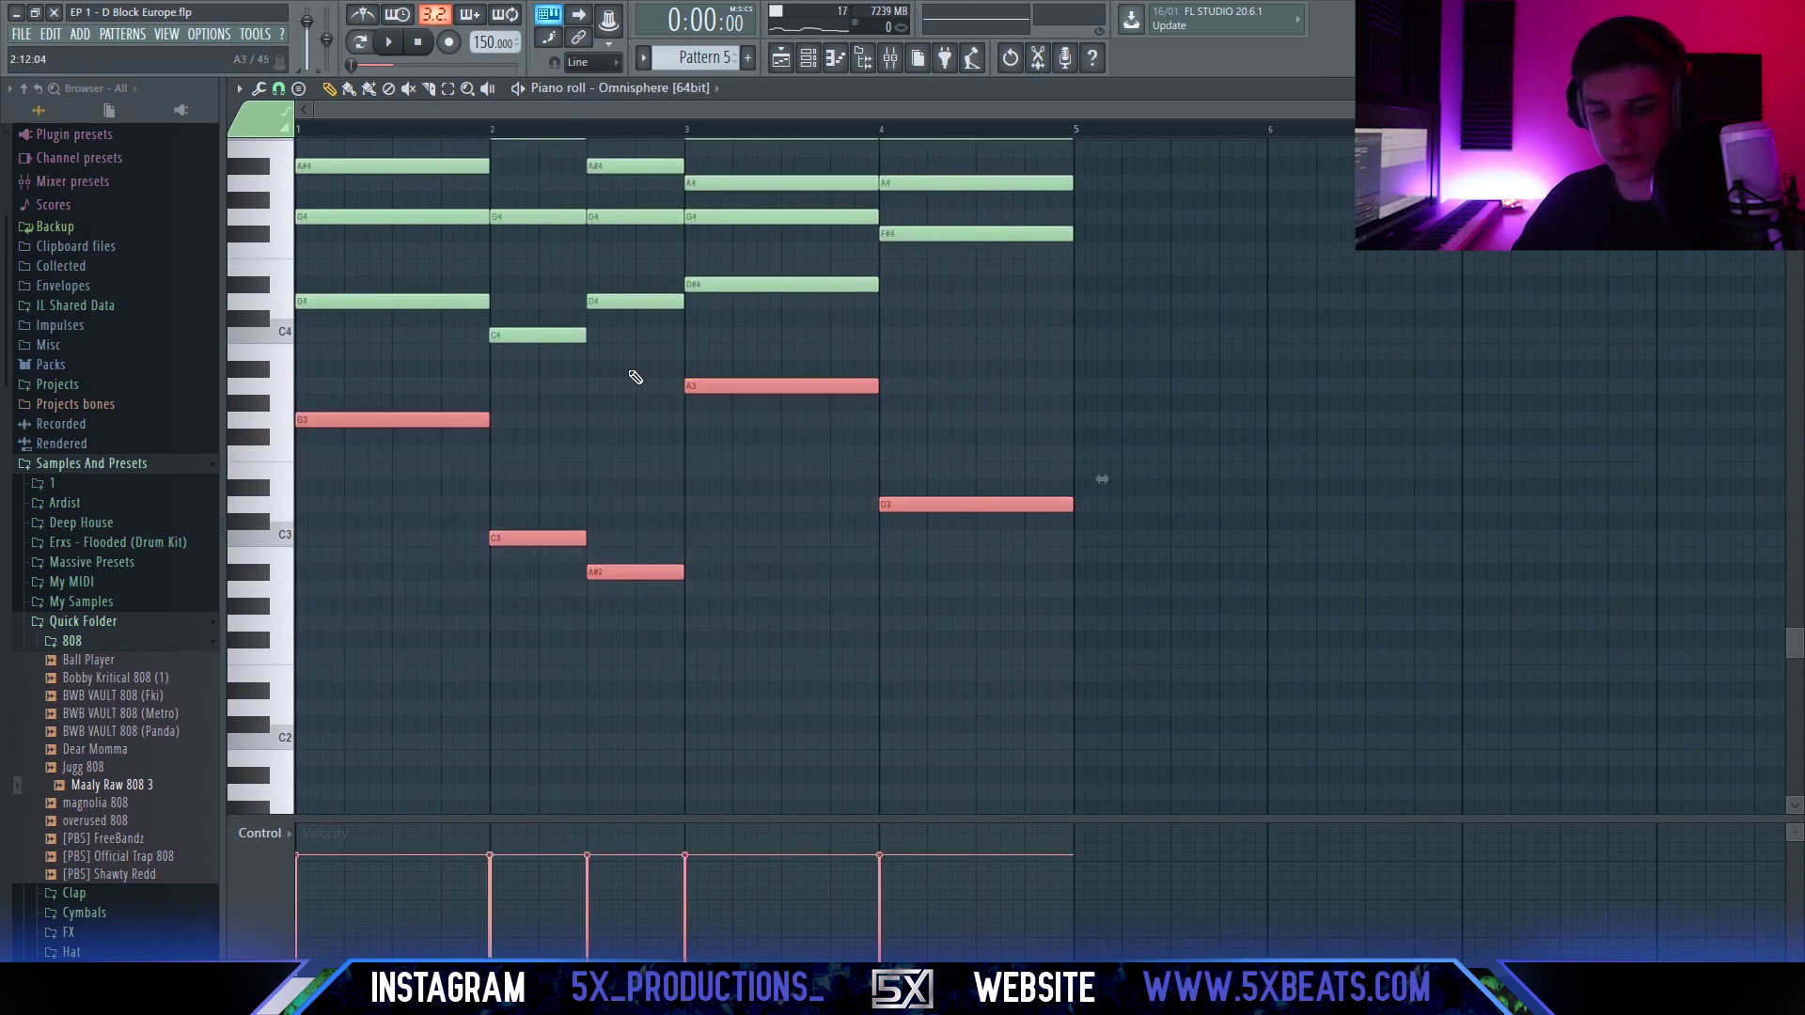
# Paste the copied bass notes into the Maaly Raw 808 3 piano roll in Pattern 6.
pyautogui.click(697, 96)
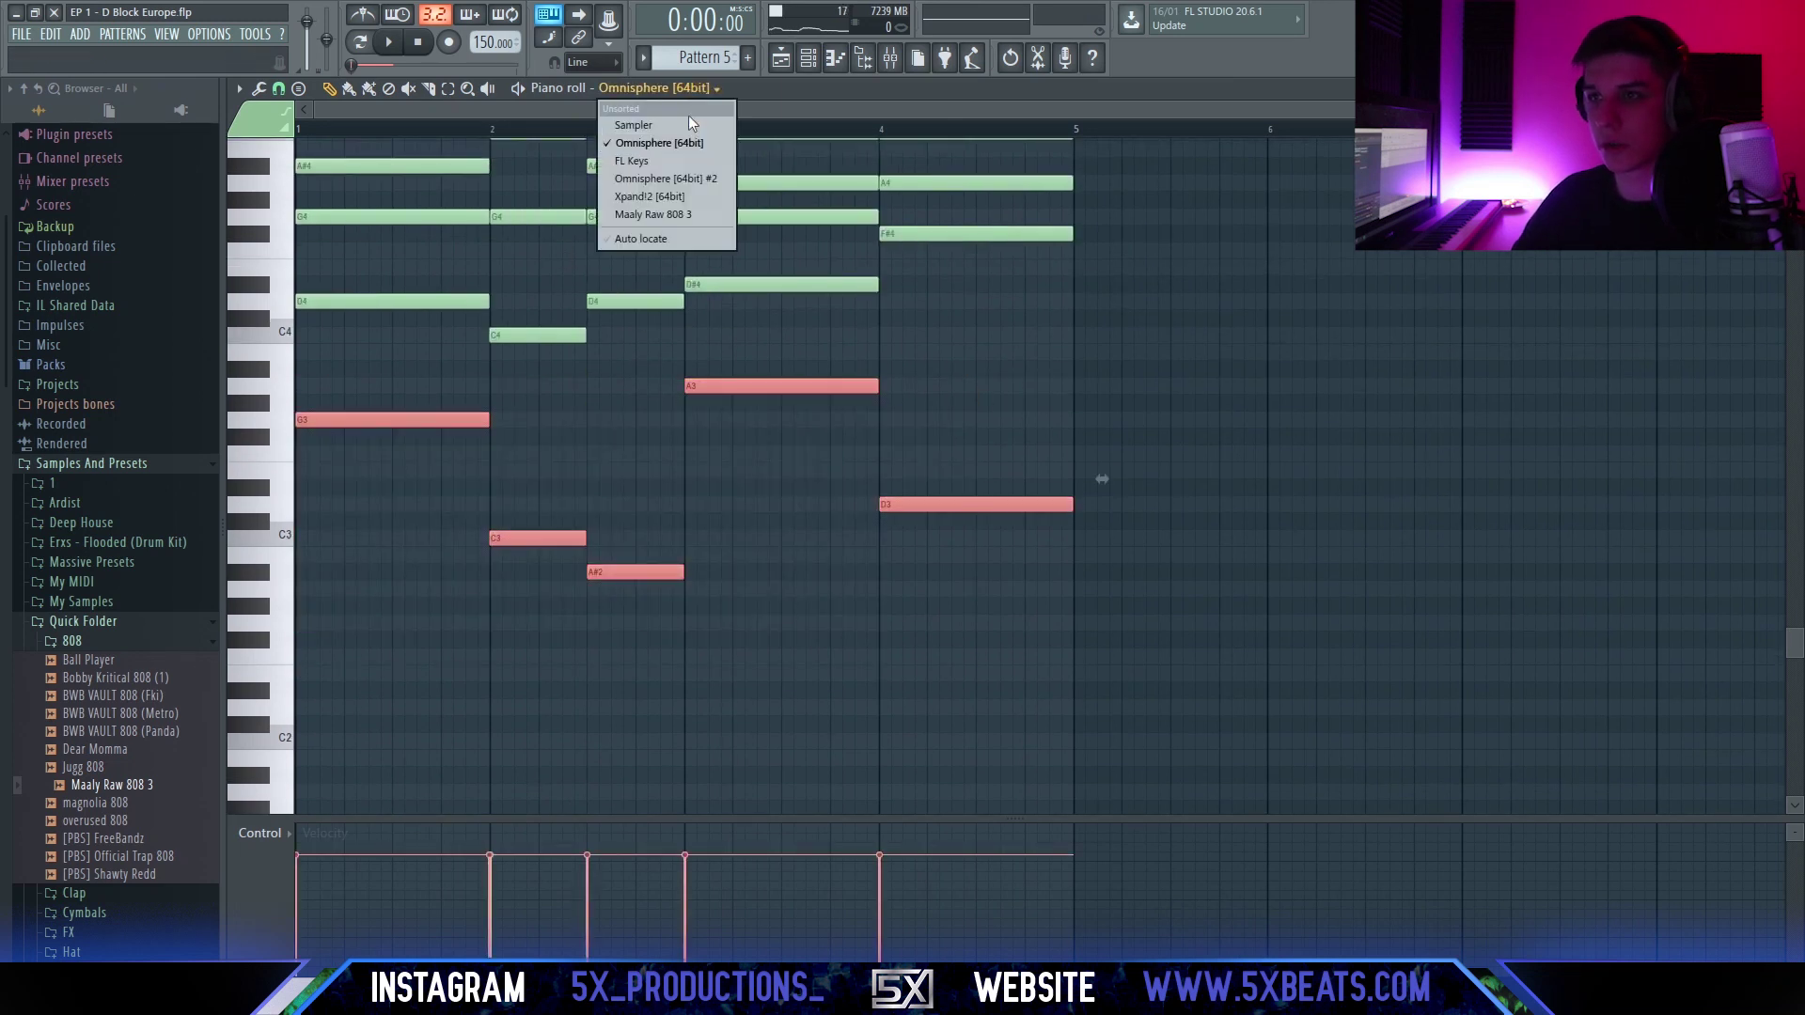
pyautogui.click(660, 215)
pyautogui.hotkey('ctrl', 'v')
pyautogui.hotkey('ctrl', 'z')
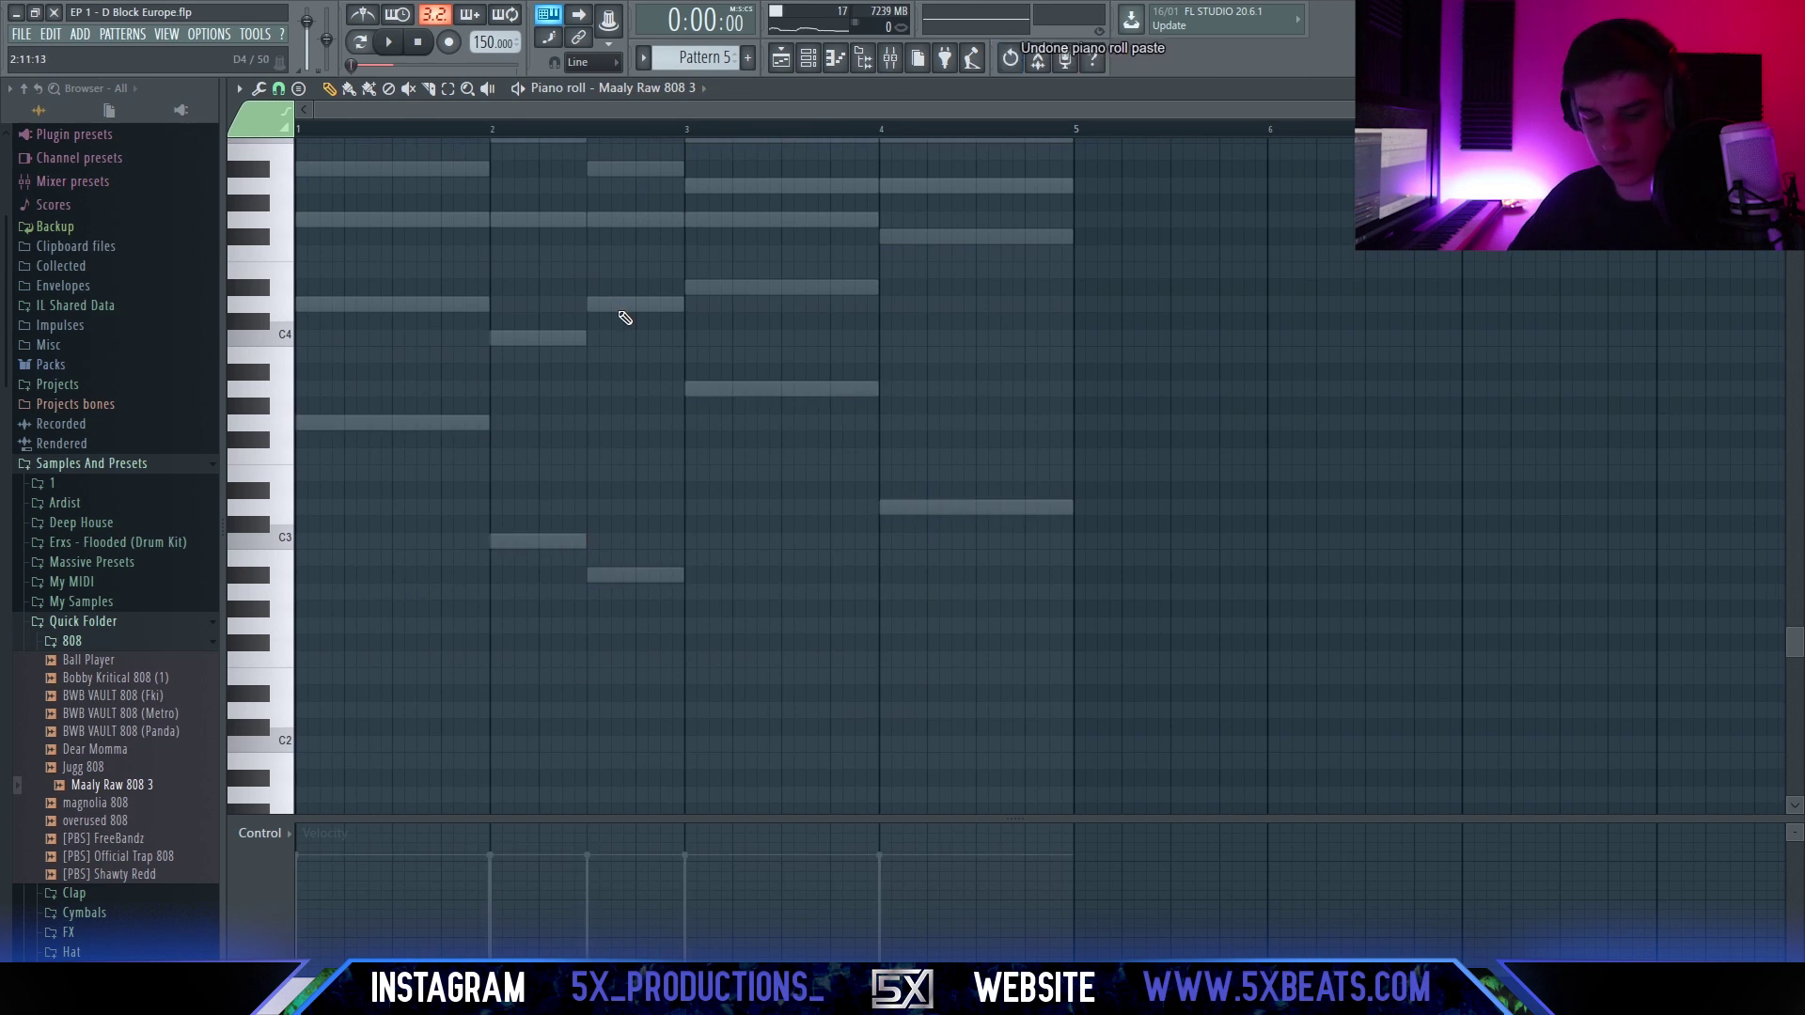
pyautogui.press('F4')
pyautogui.hotkey('ctrl', 'v')
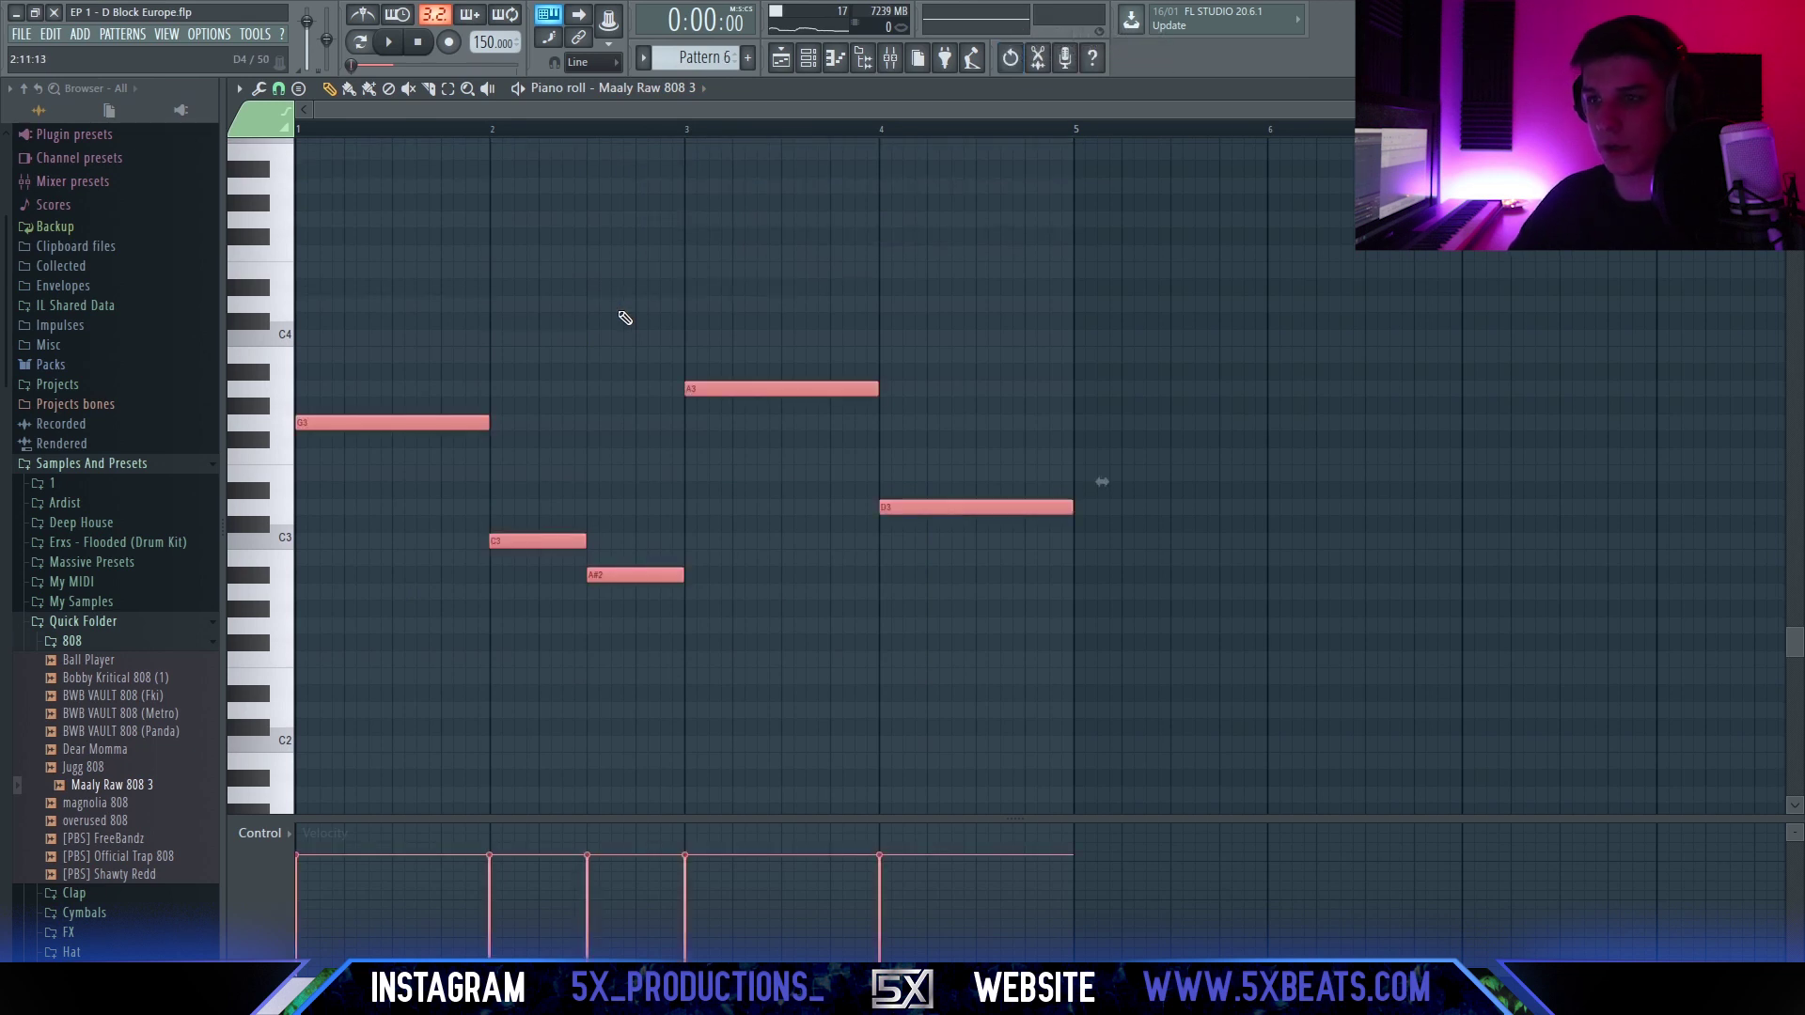
# Transpose the 808 notes in Pattern 6 up two octaves and play the bassline back.
pyautogui.click(786, 54)
pyautogui.doubleClick(533, 455)
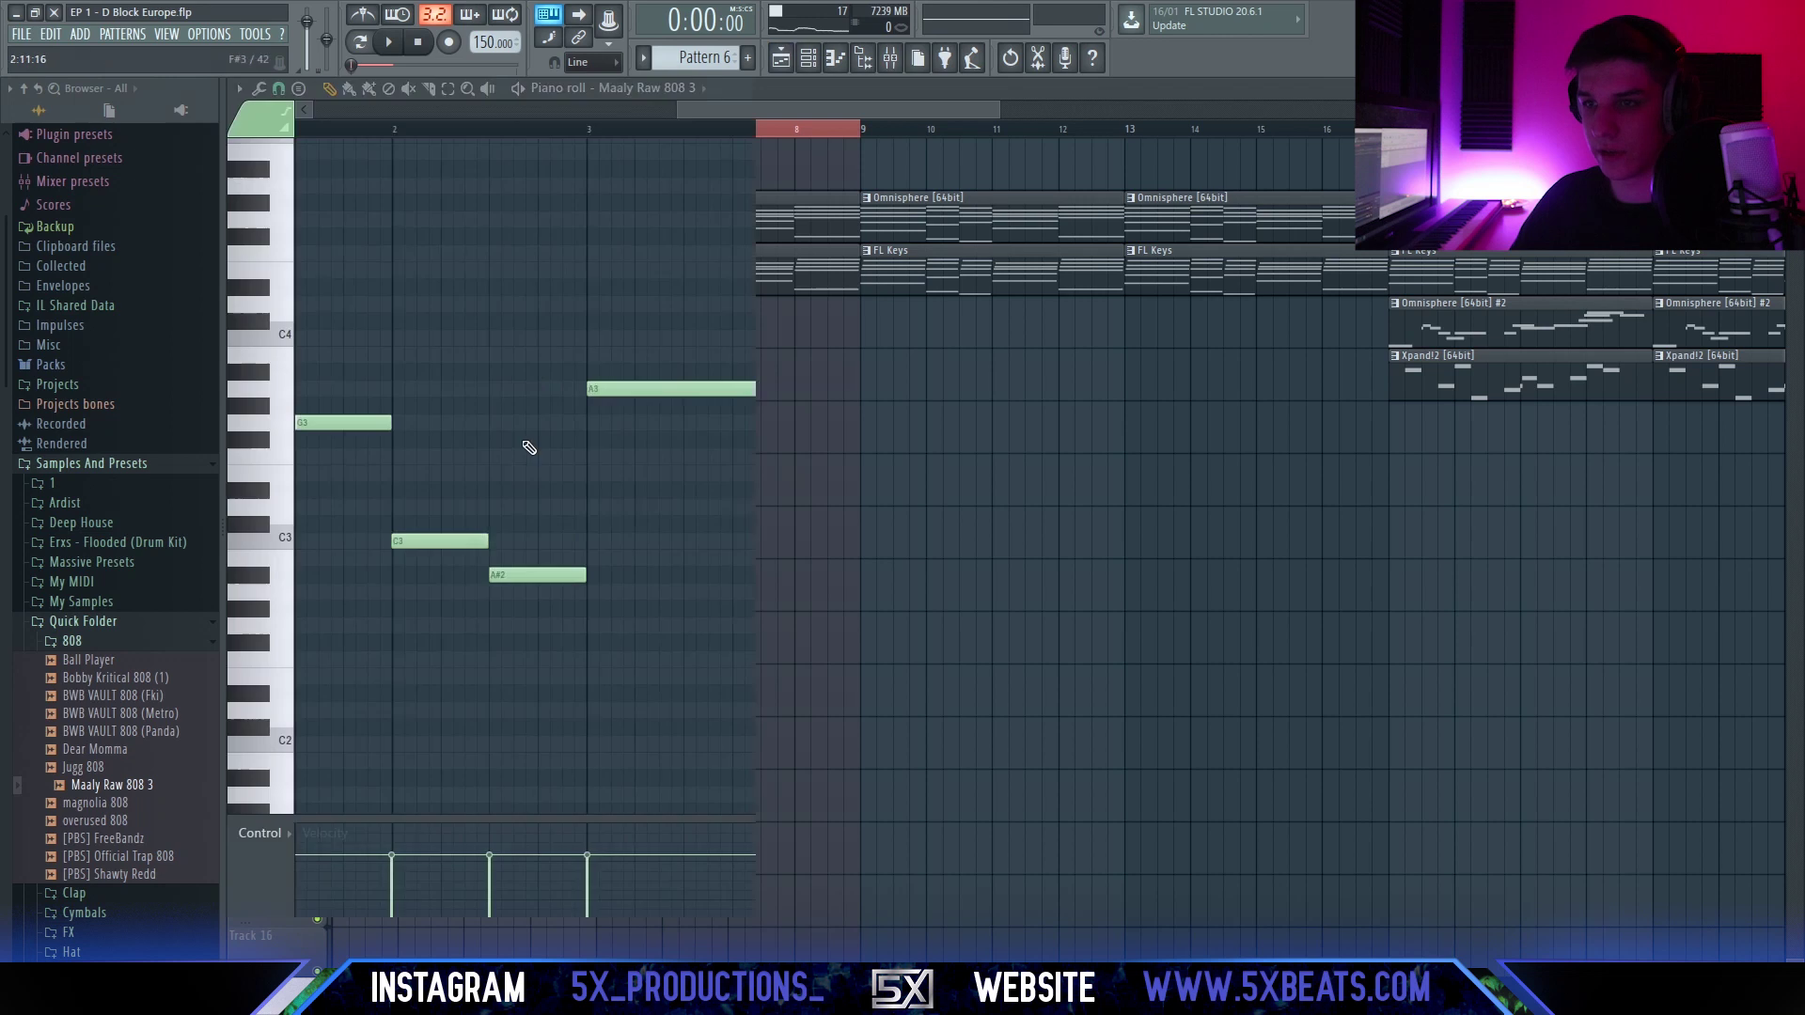
pyautogui.press('space')
pyautogui.press('space')
pyautogui.hotkey('ctrl', 'Up')
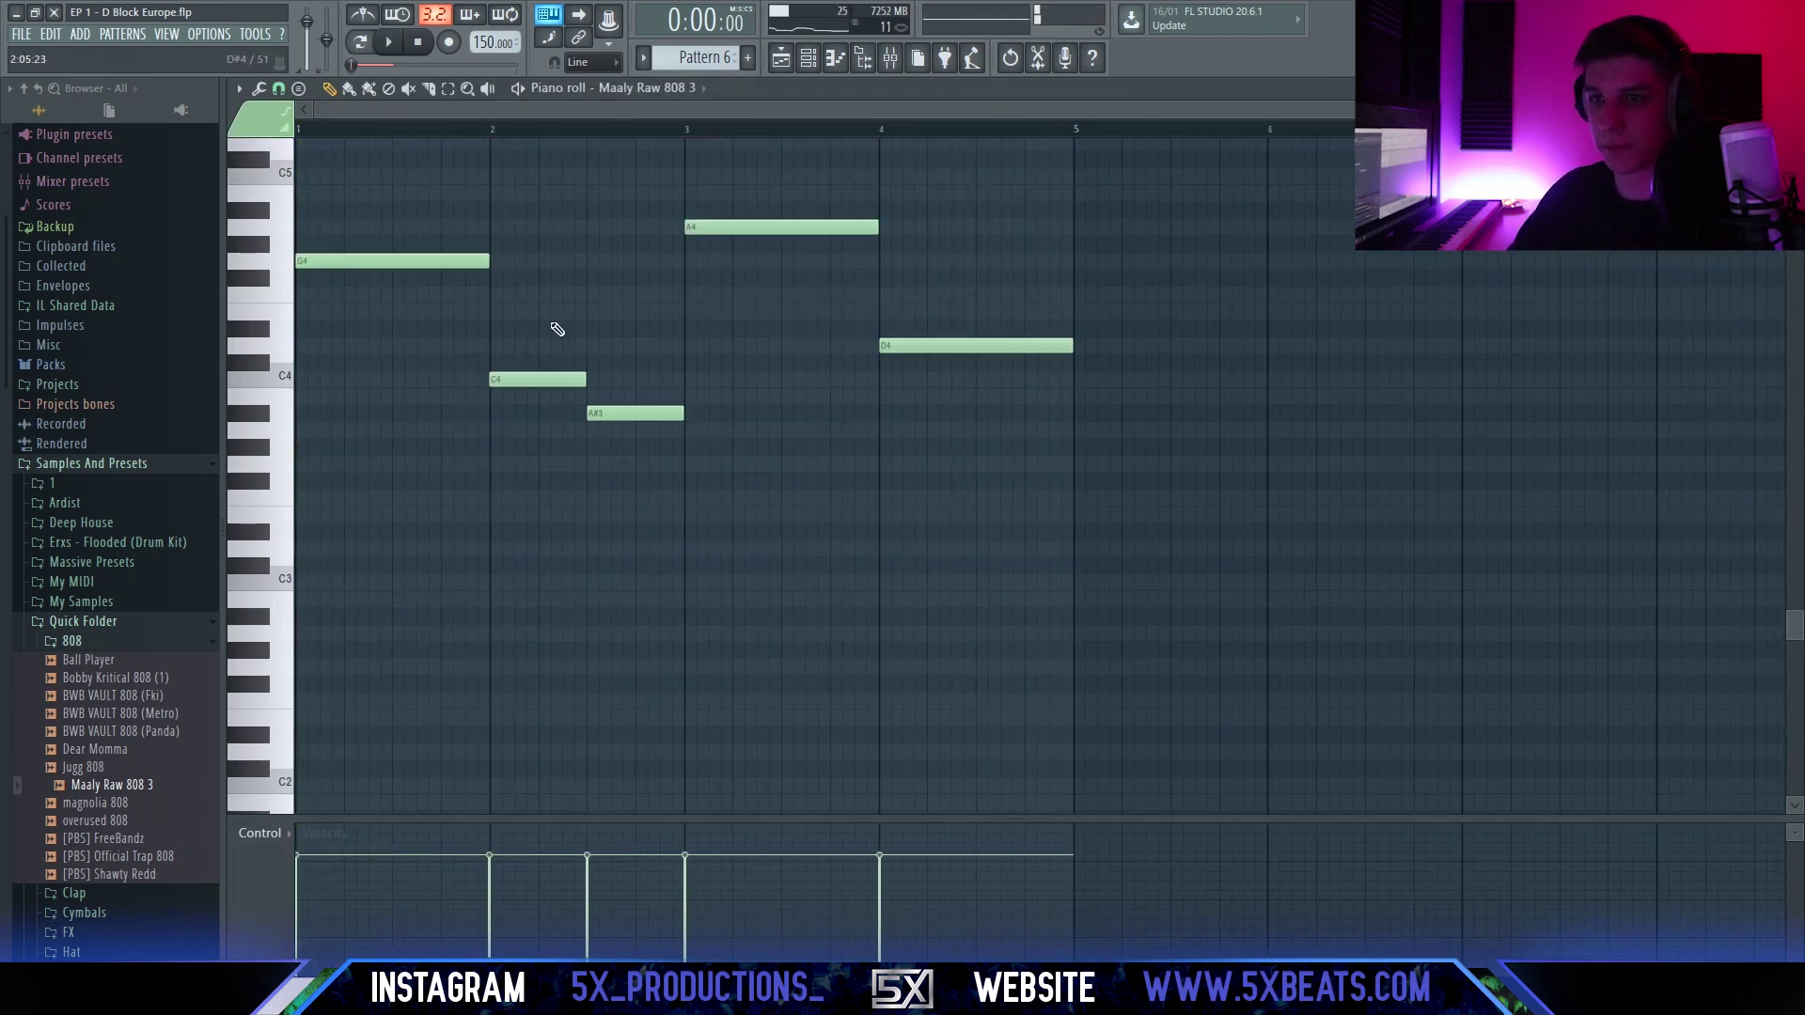
pyautogui.scroll(4, 421, 308)
pyautogui.press('space')
pyautogui.hotkey('ctrl', 'Up')
pyautogui.press('space')
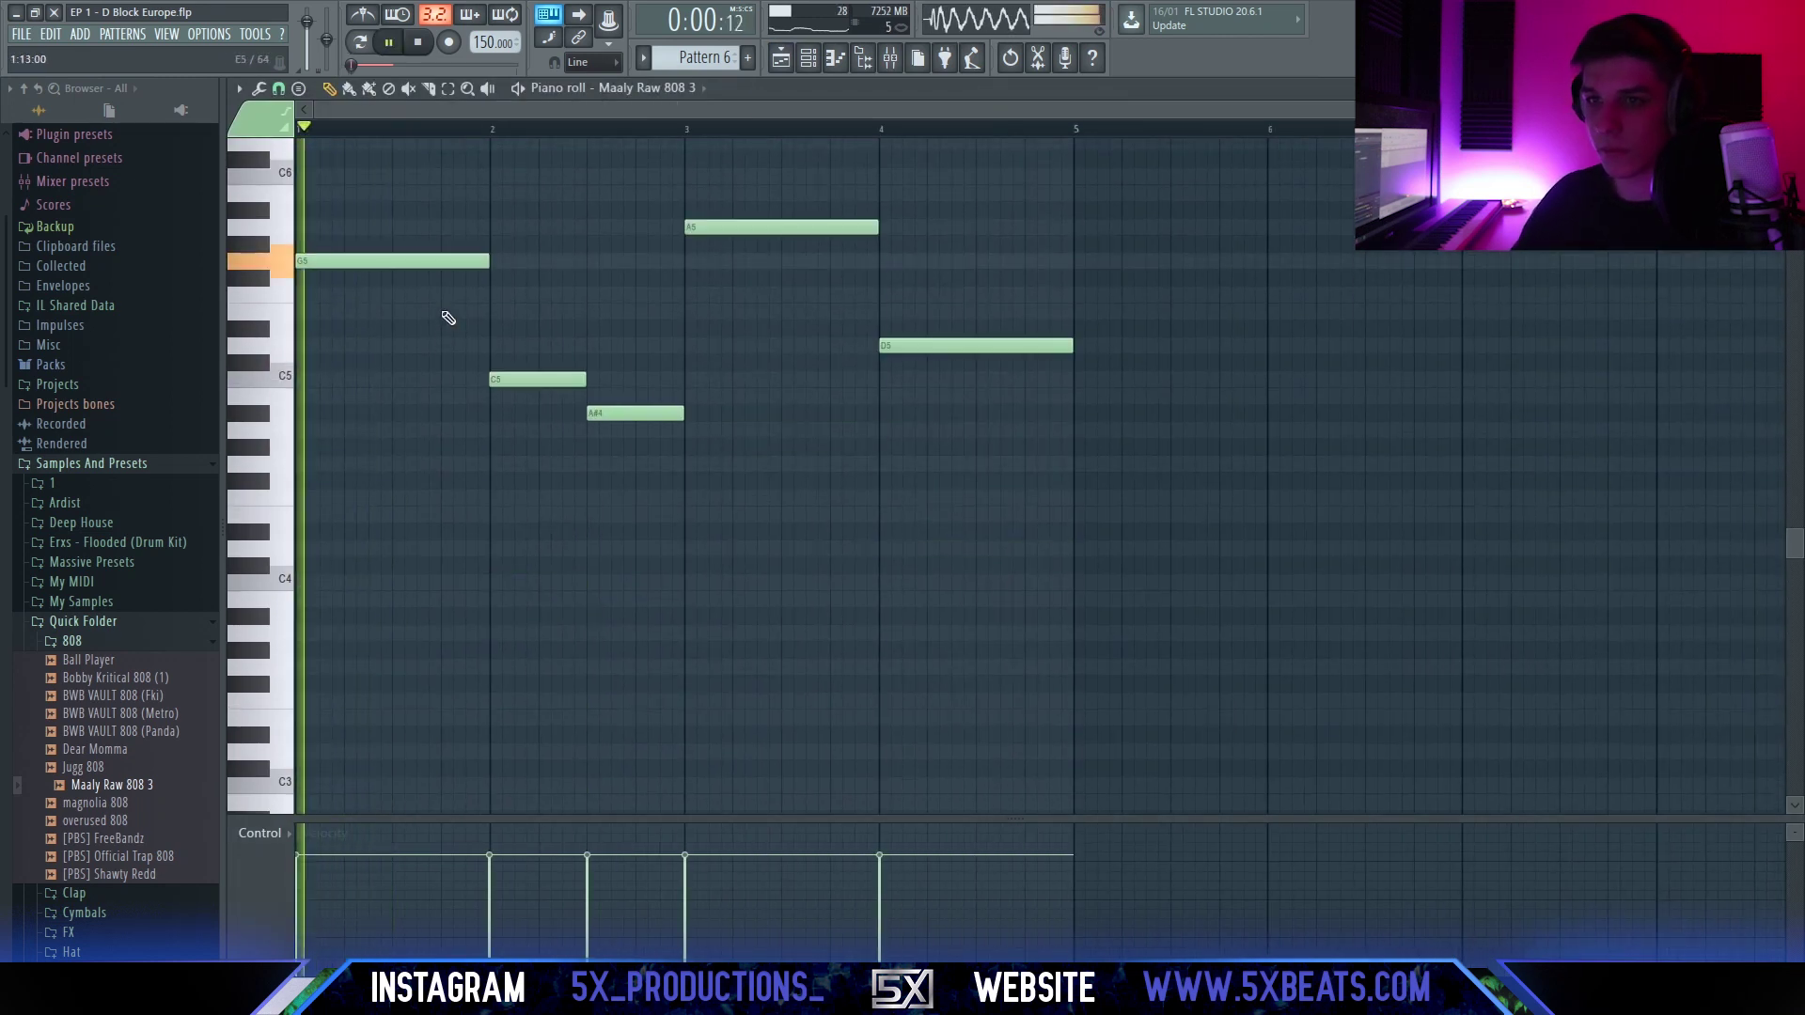
pyautogui.scroll(3, 450, 319)
pyautogui.scroll(3, 498, 470)
pyautogui.moveTo(500, 493); pyautogui.dragTo(641, 510)
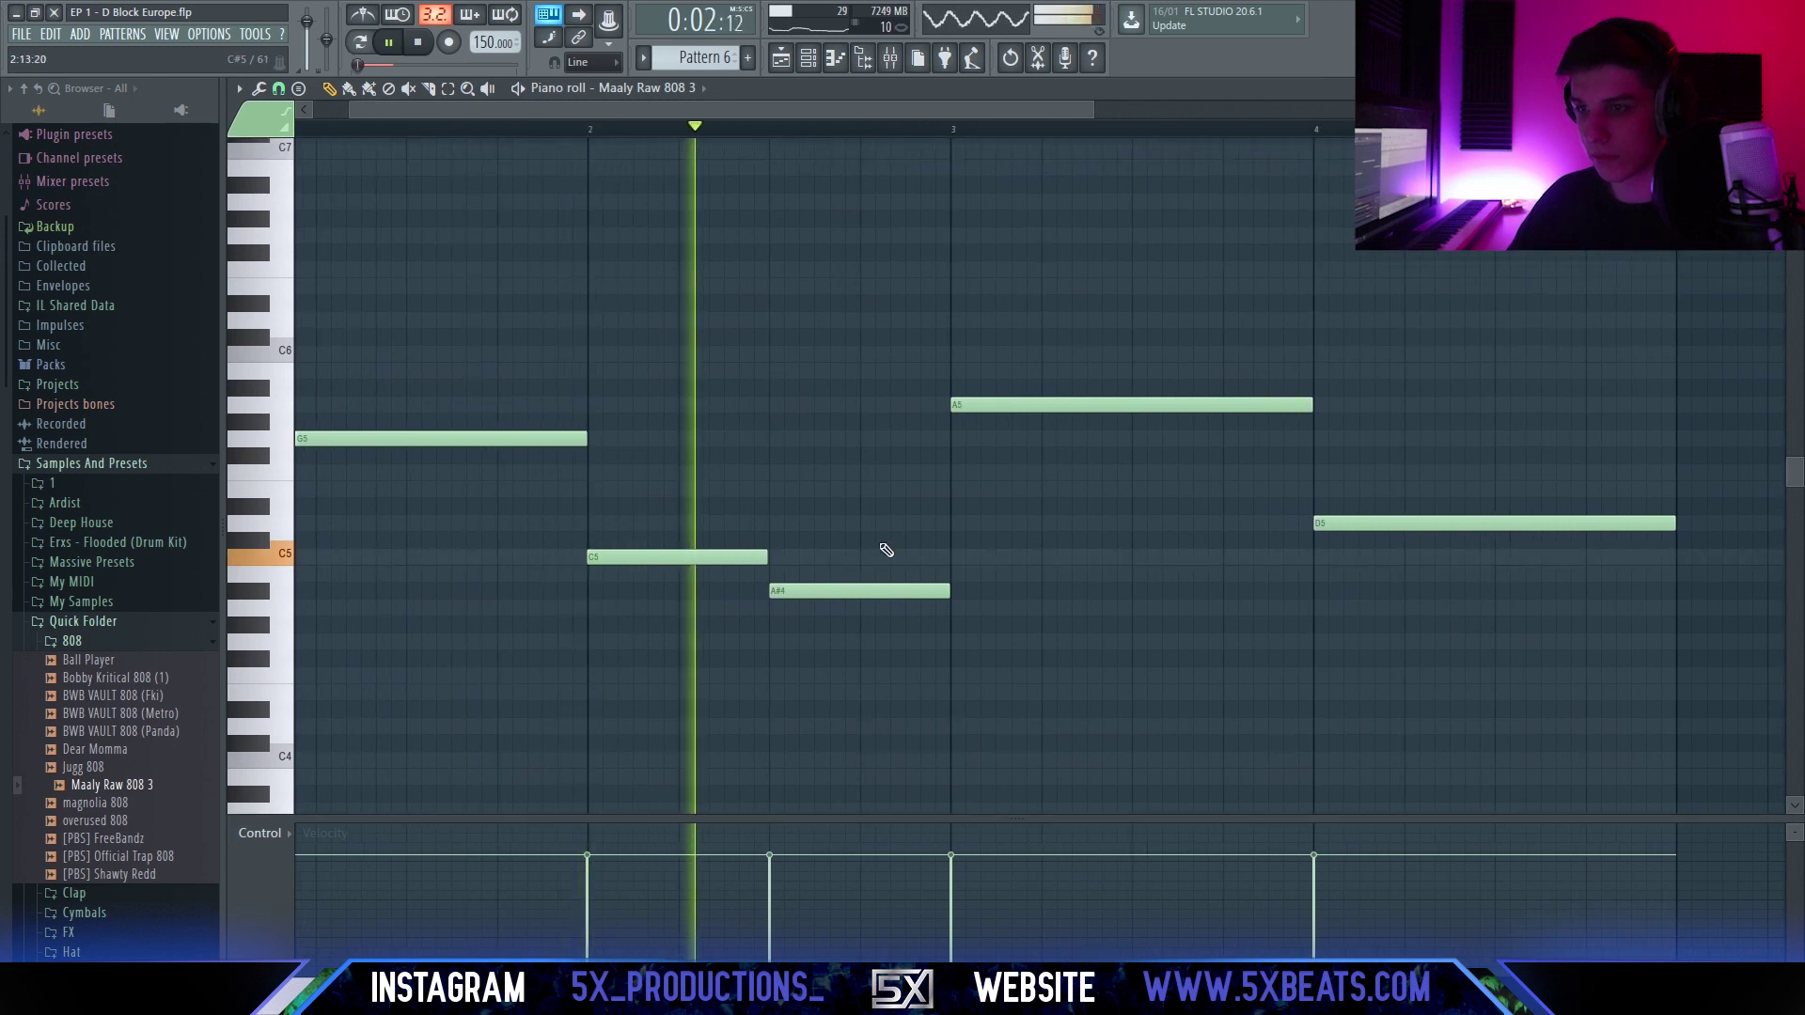
pyautogui.scroll(-2, 910, 479)
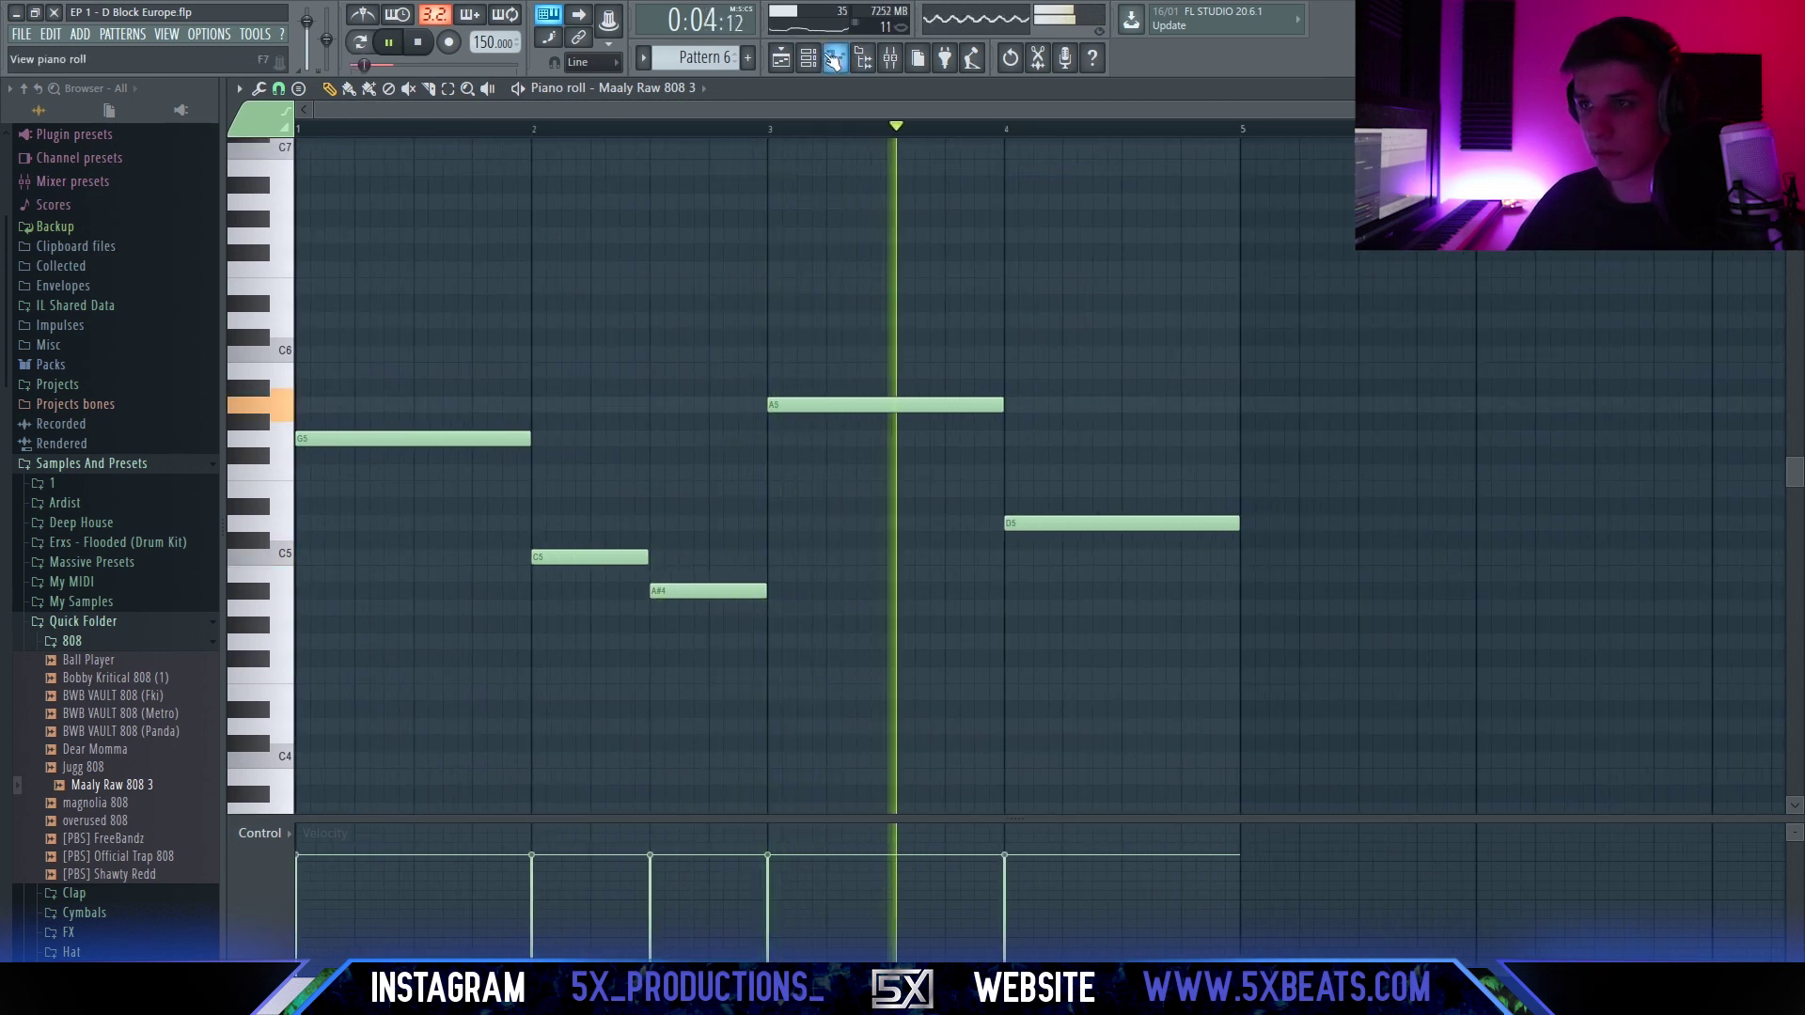
# Enable Cut itself on the Maaly Raw 808 3 channel so overlapping 808 hits cut each other off.
pyautogui.press('F6')
pyautogui.rightClick(539, 704)
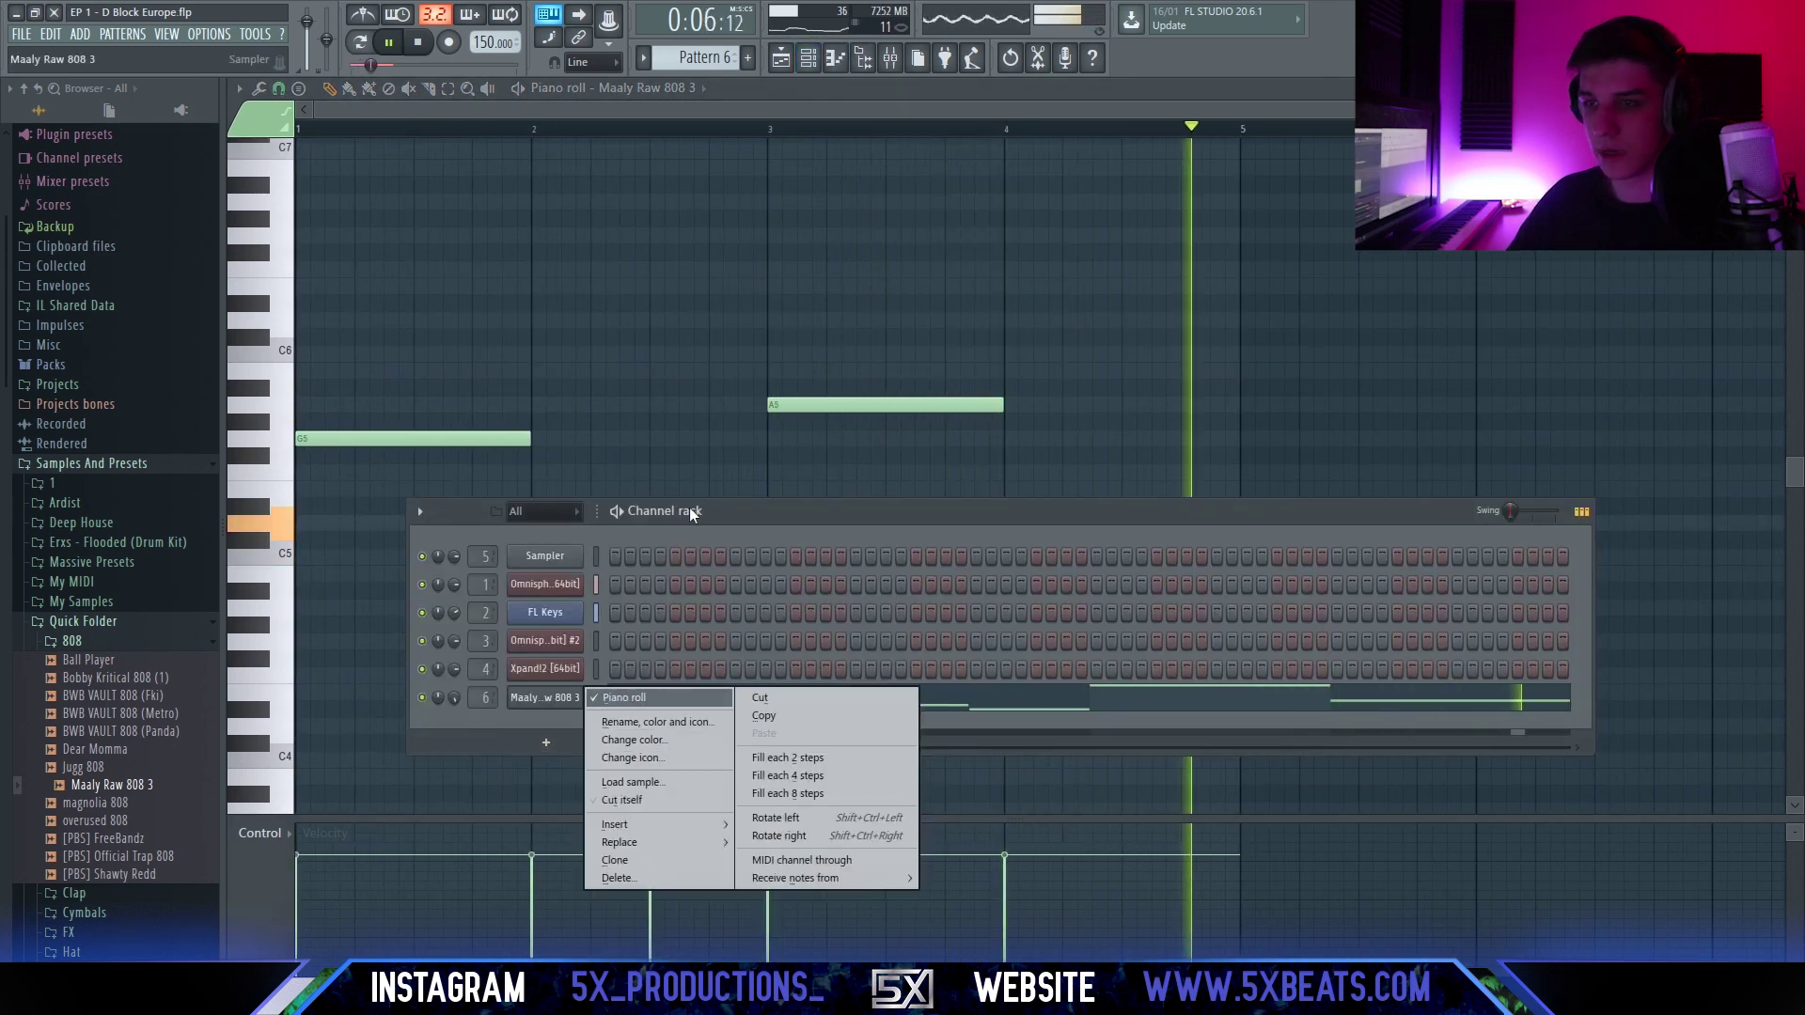
pyautogui.moveTo(690, 508); pyautogui.dragTo(695, 509)
pyautogui.press('space')
pyautogui.rightClick(578, 700)
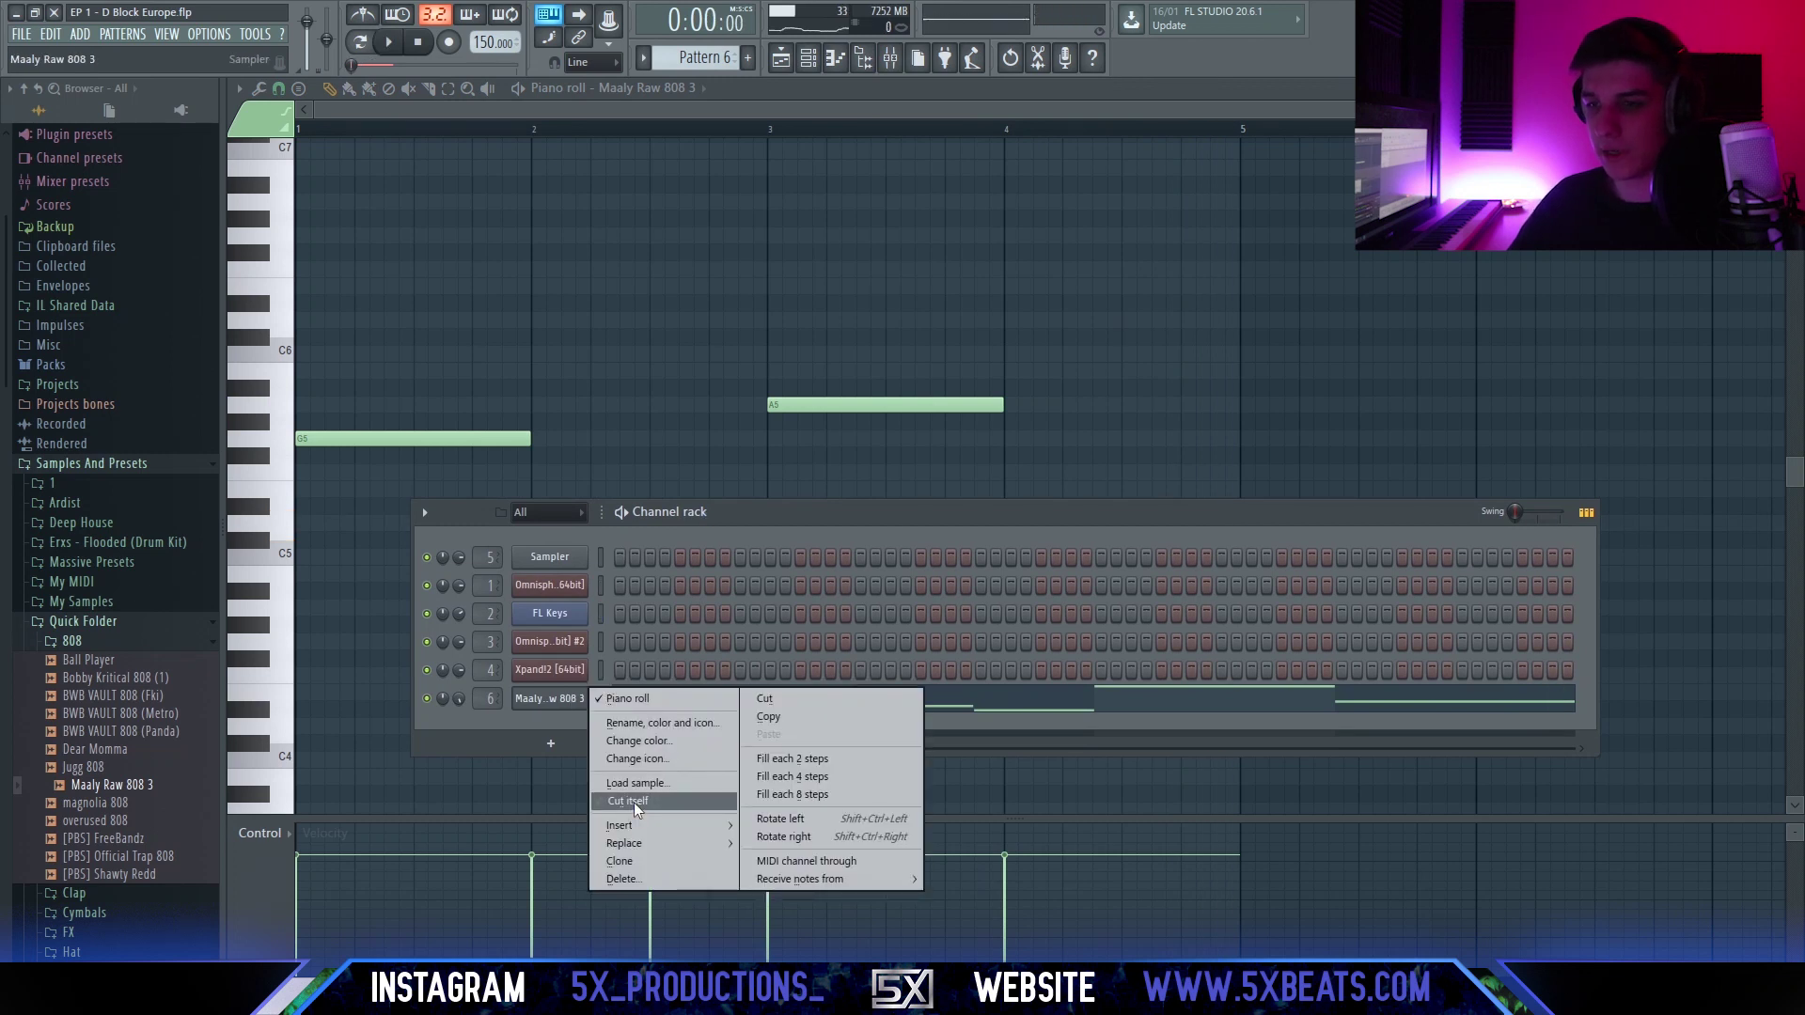
pyautogui.click(634, 803)
pyautogui.rightClick(569, 700)
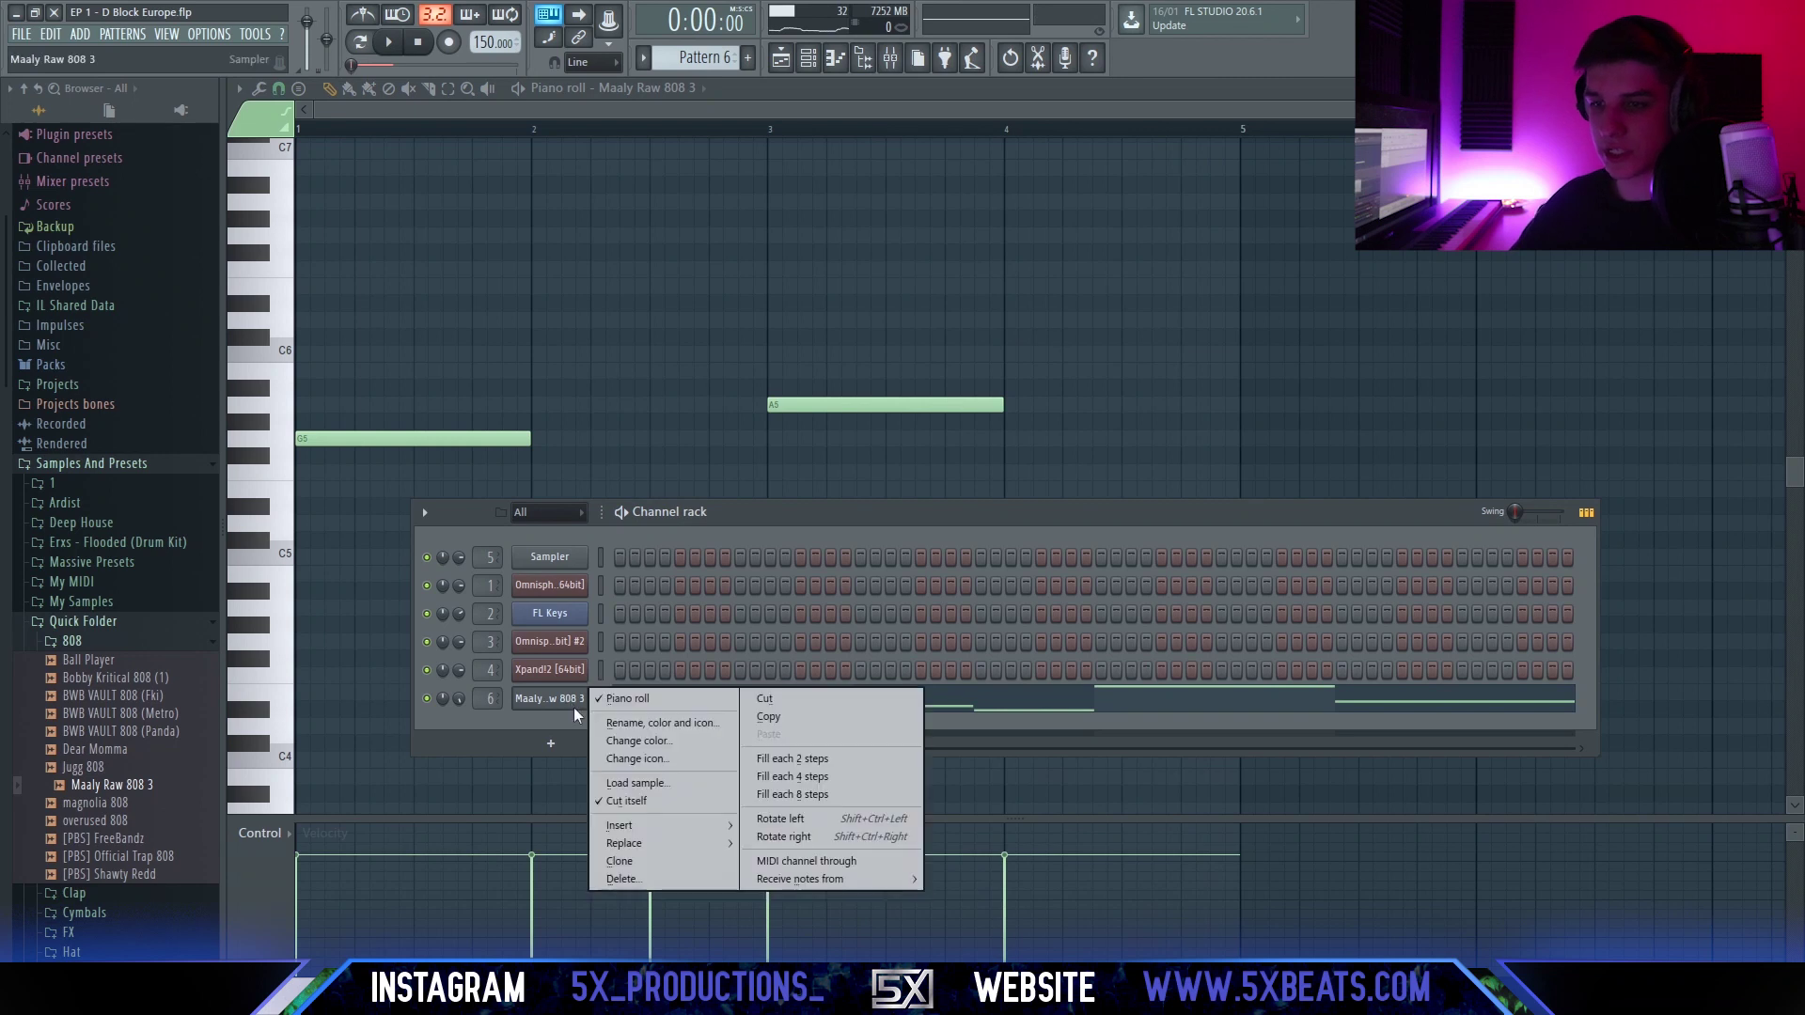
pyautogui.click(567, 727)
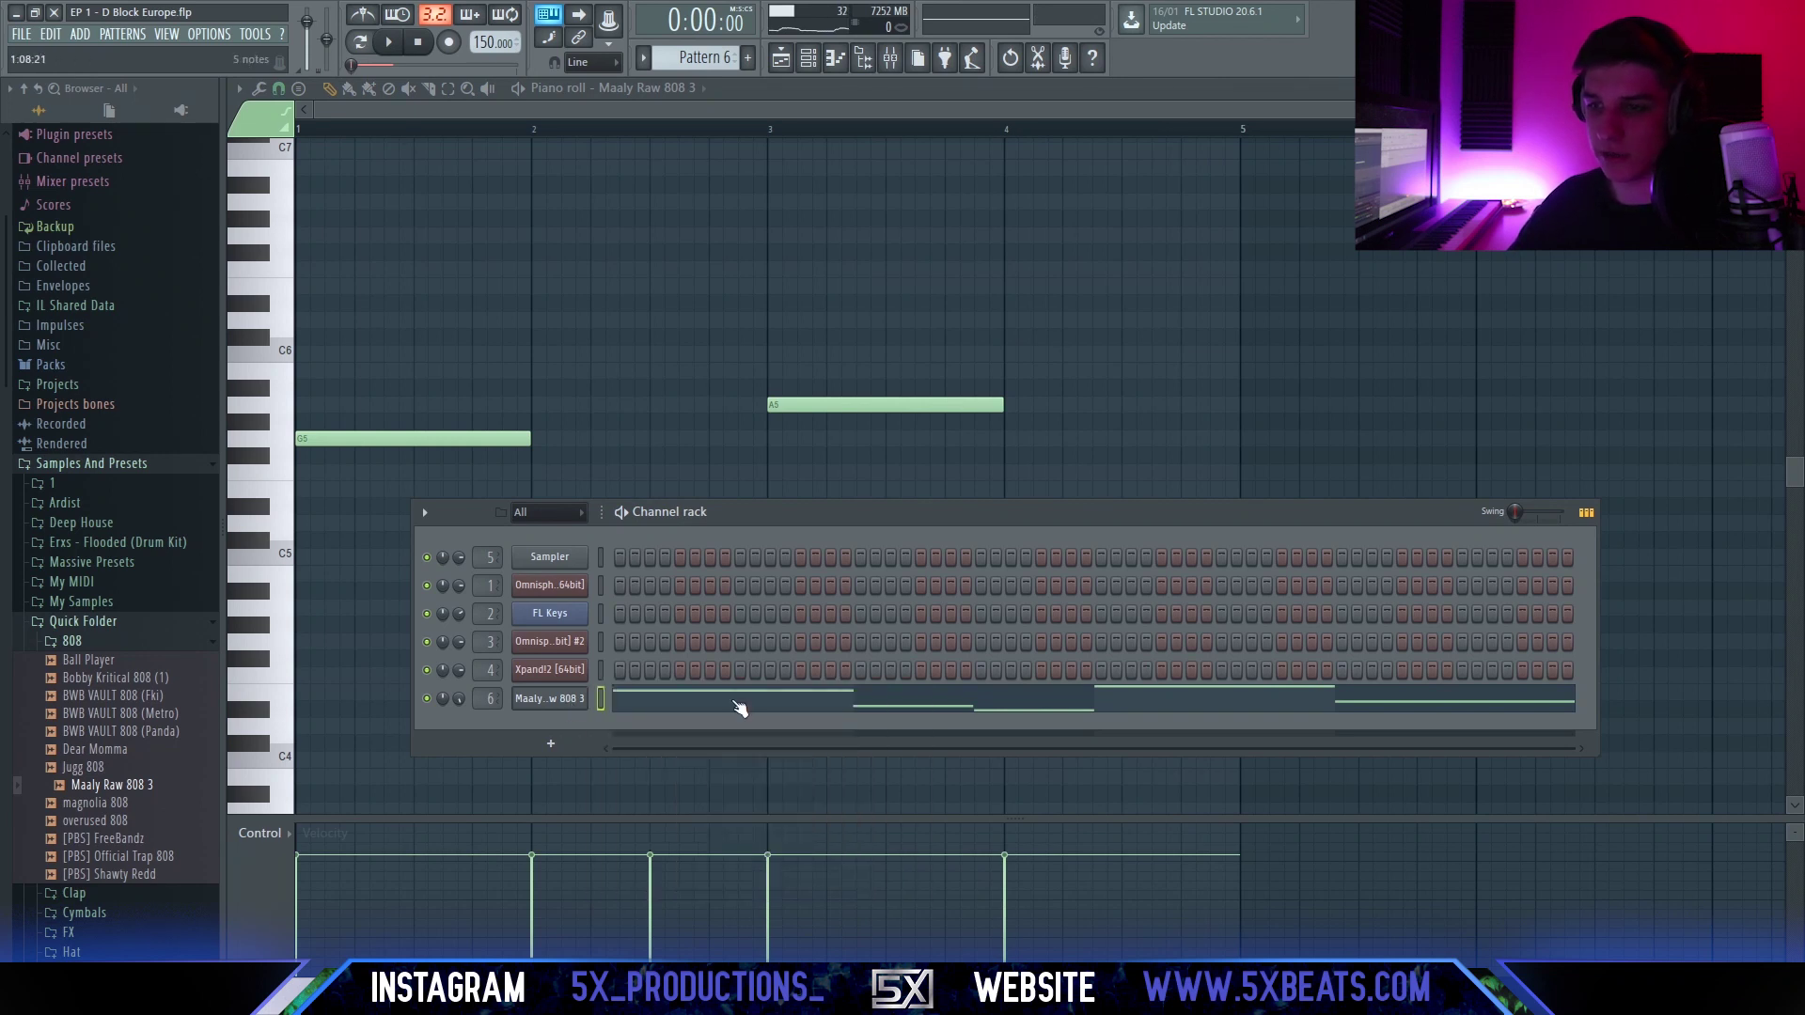
# Return to the Maaly Raw 808 3 piano roll and play back the opening notes of the bassline.
pyautogui.click(737, 704)
pyautogui.click(736, 703)
pyautogui.press('space')
pyautogui.scroll(3, 406, 568)
pyautogui.scroll(3, 886, 536)
pyautogui.press('space')
pyautogui.scroll(-2, 762, 468)
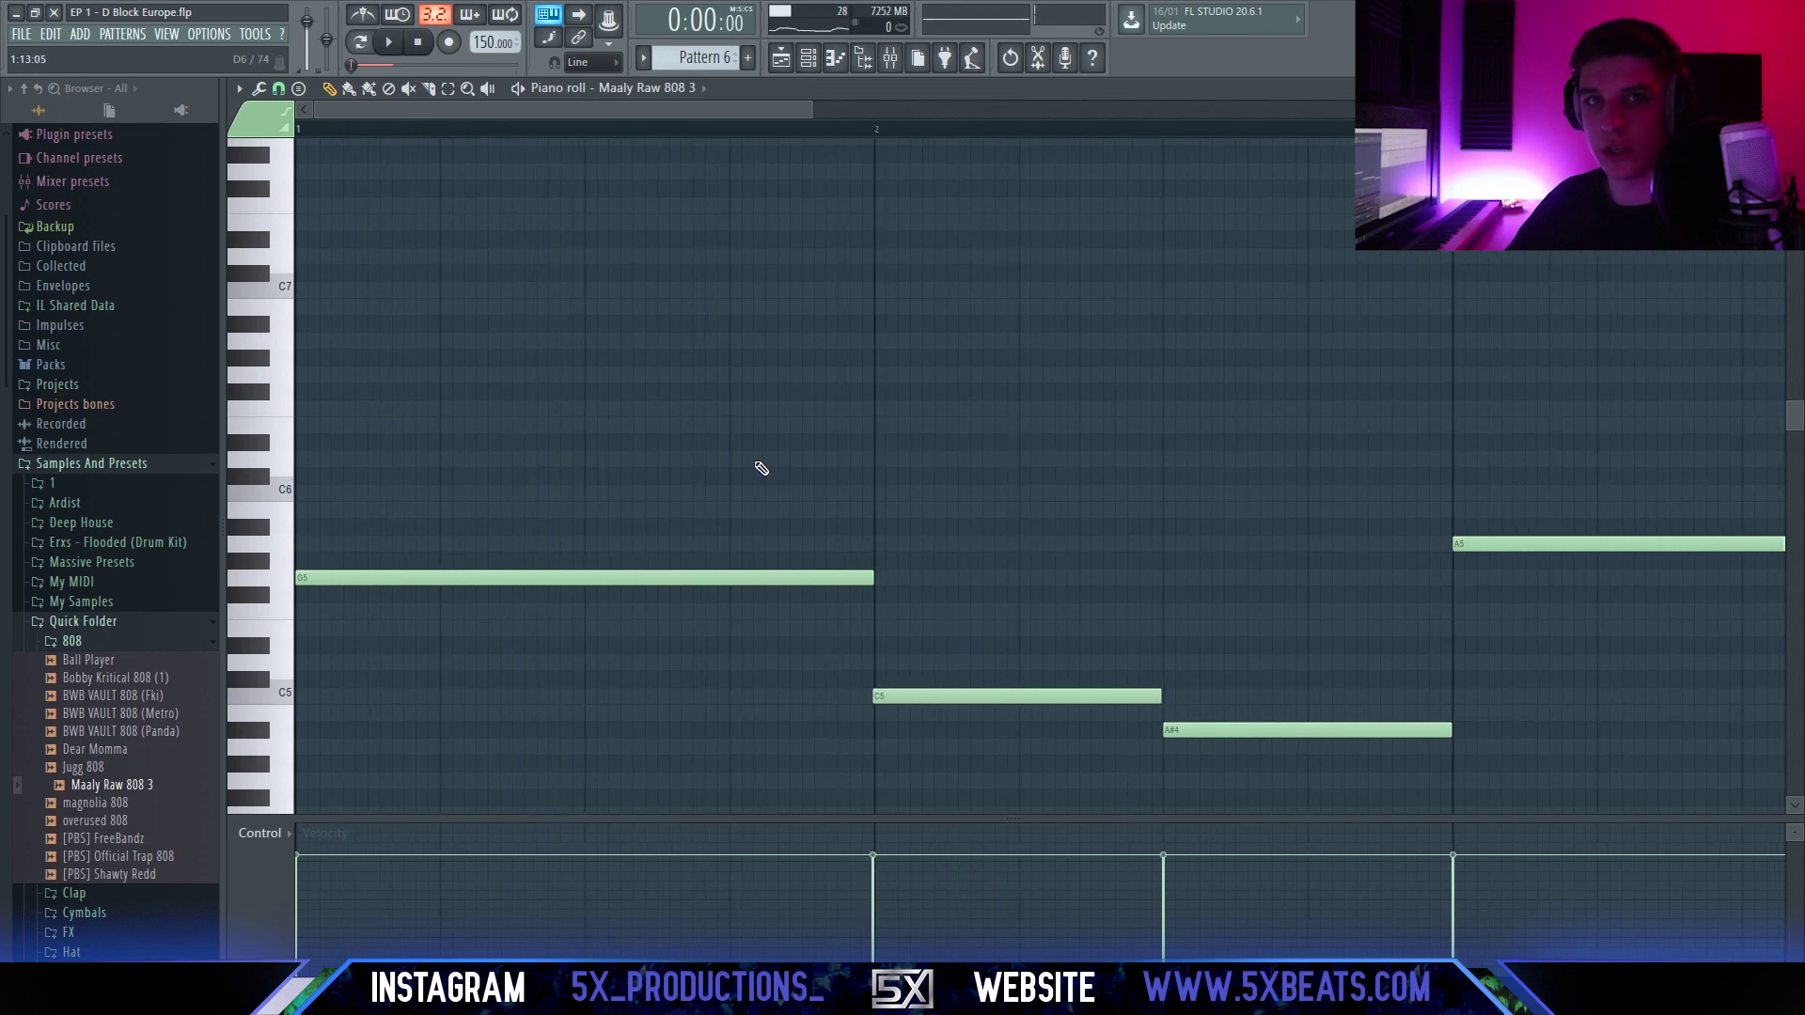
pyautogui.scroll(-1, 783, 531)
pyautogui.scroll(-2, 783, 531)
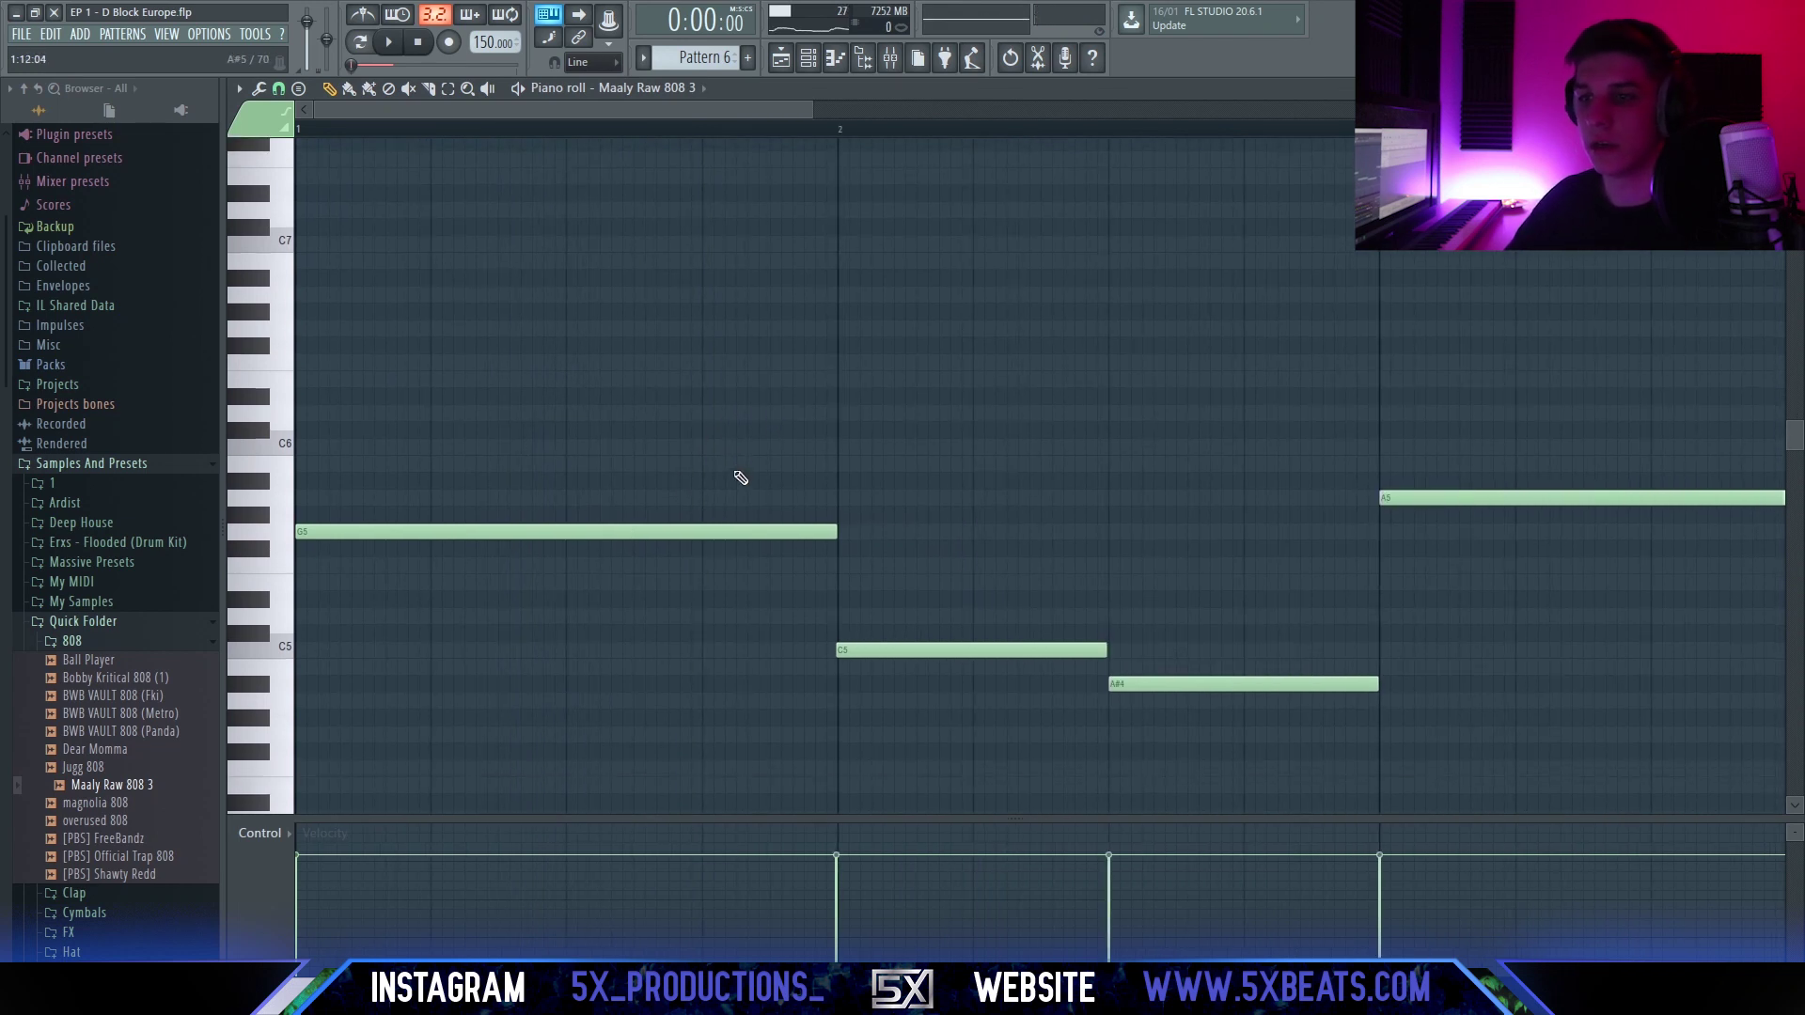
pyautogui.scroll(-2, 737, 480)
pyautogui.press('space')
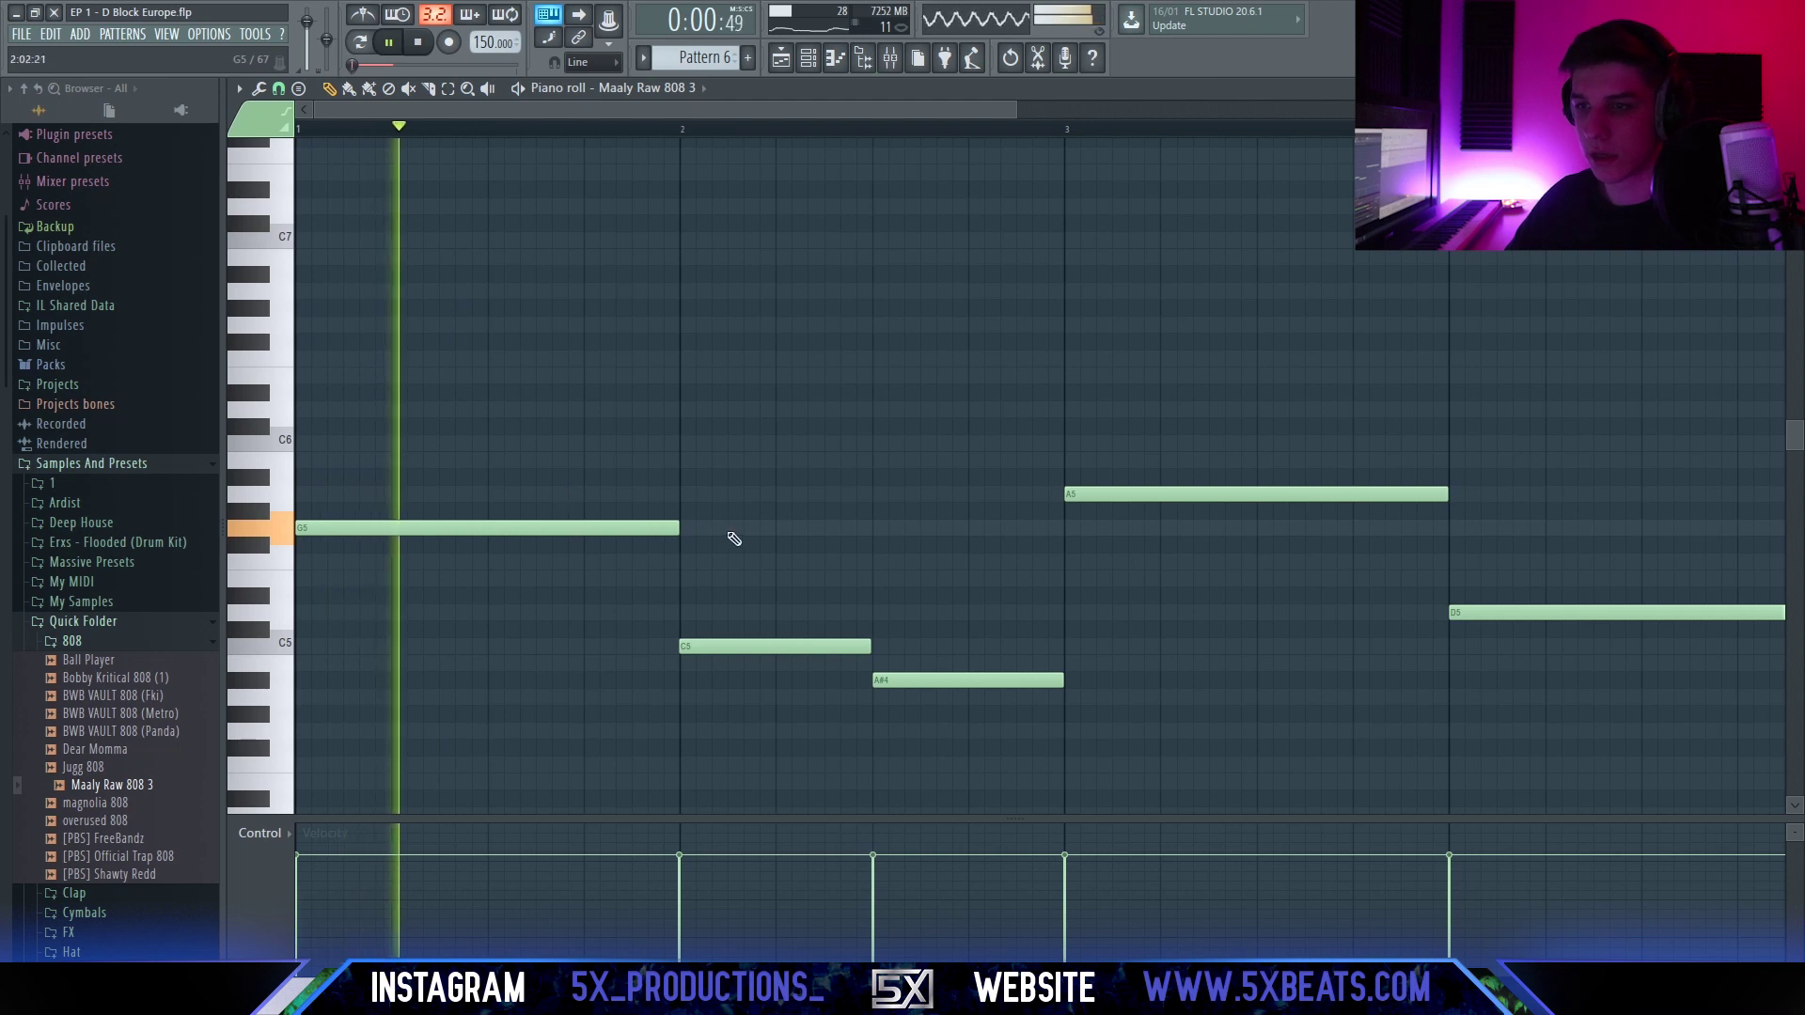
pyautogui.press('space')
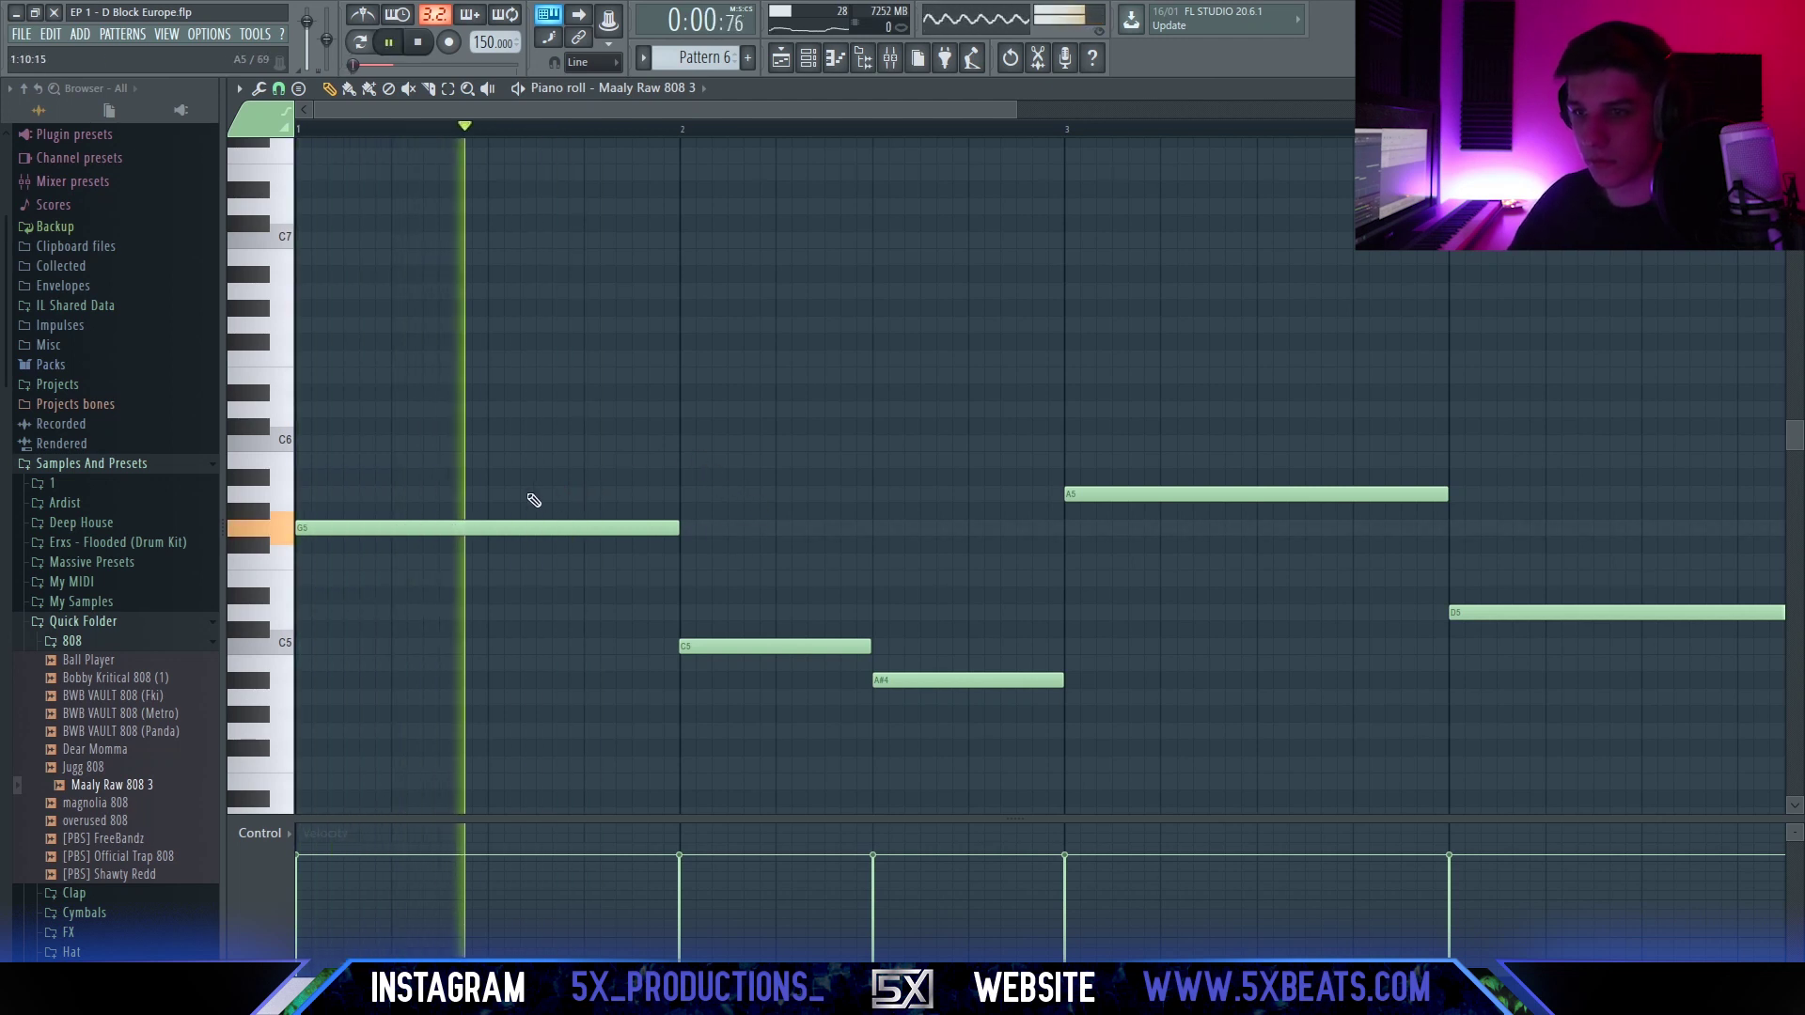
# Slice the G5 note in bar 1 of the 808 pattern at step 7 and play it back.
pyautogui.press('c')
pyautogui.moveTo(445, 484); pyautogui.dragTo(456, 554)
pyautogui.press('space')
pyautogui.press('p')
pyautogui.hotkey('ctrl', 'd')
pyautogui.press('space')
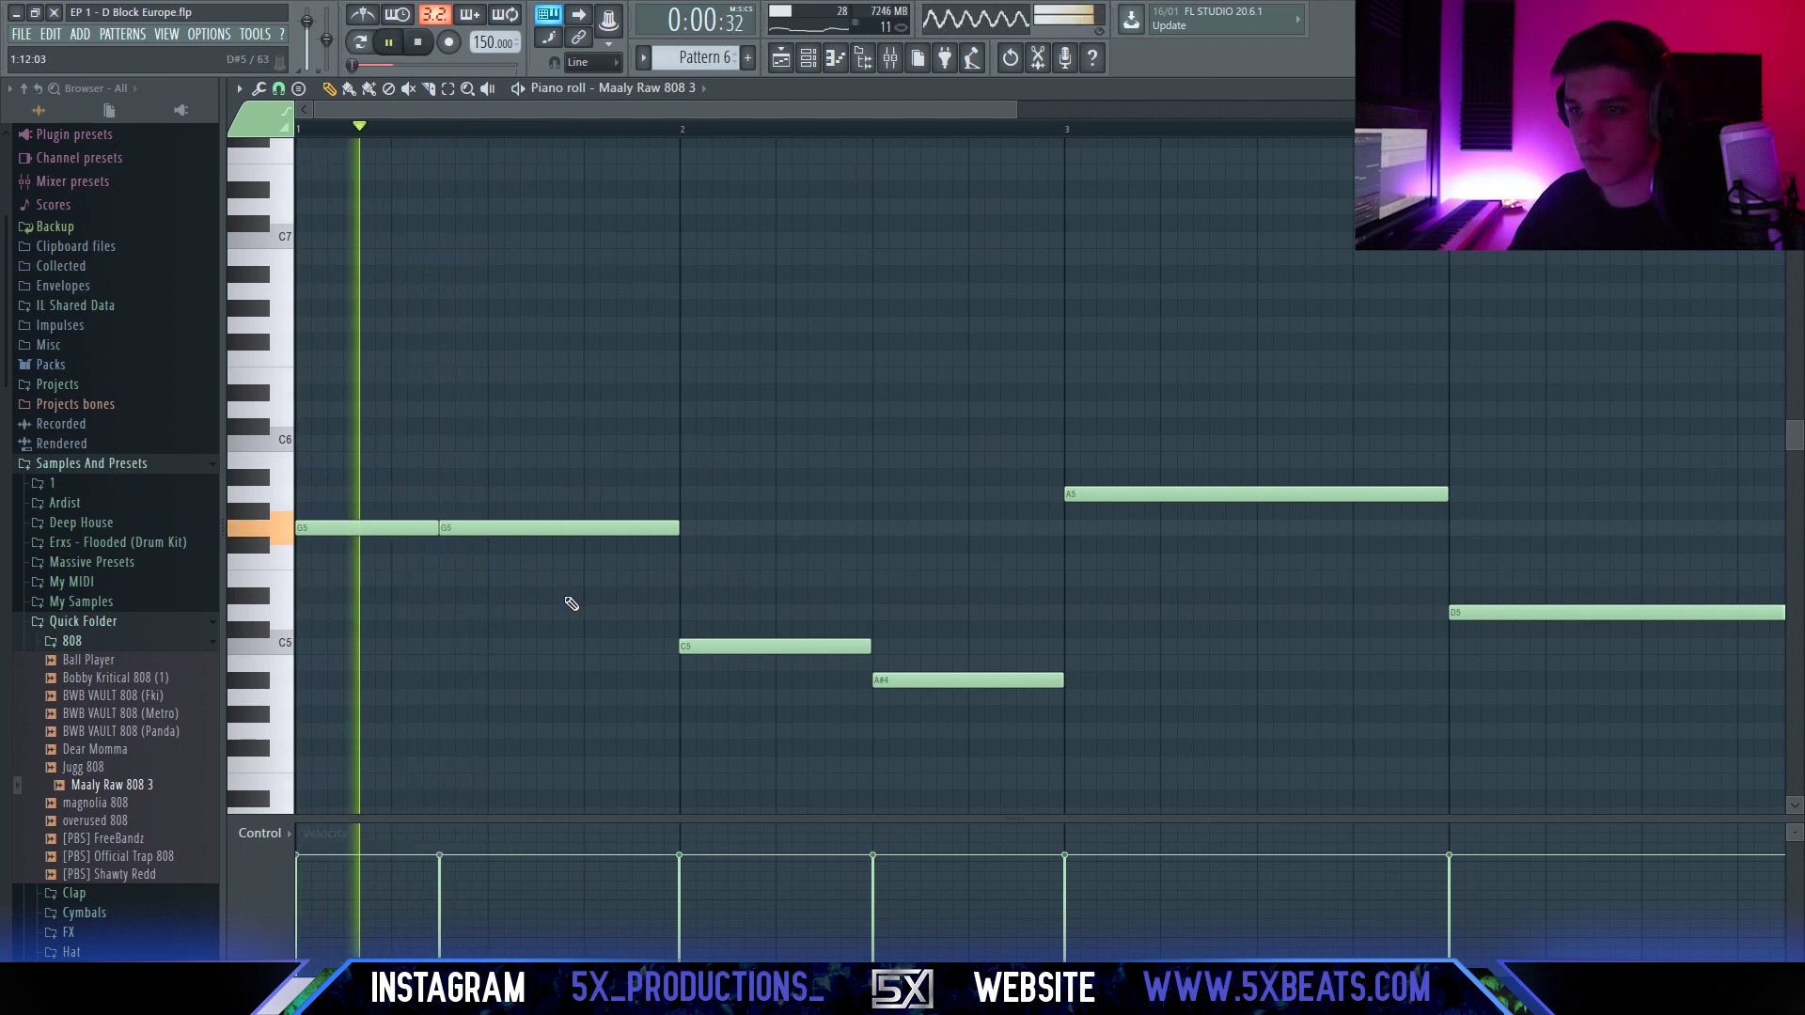
pyautogui.rightClick(705, 645)
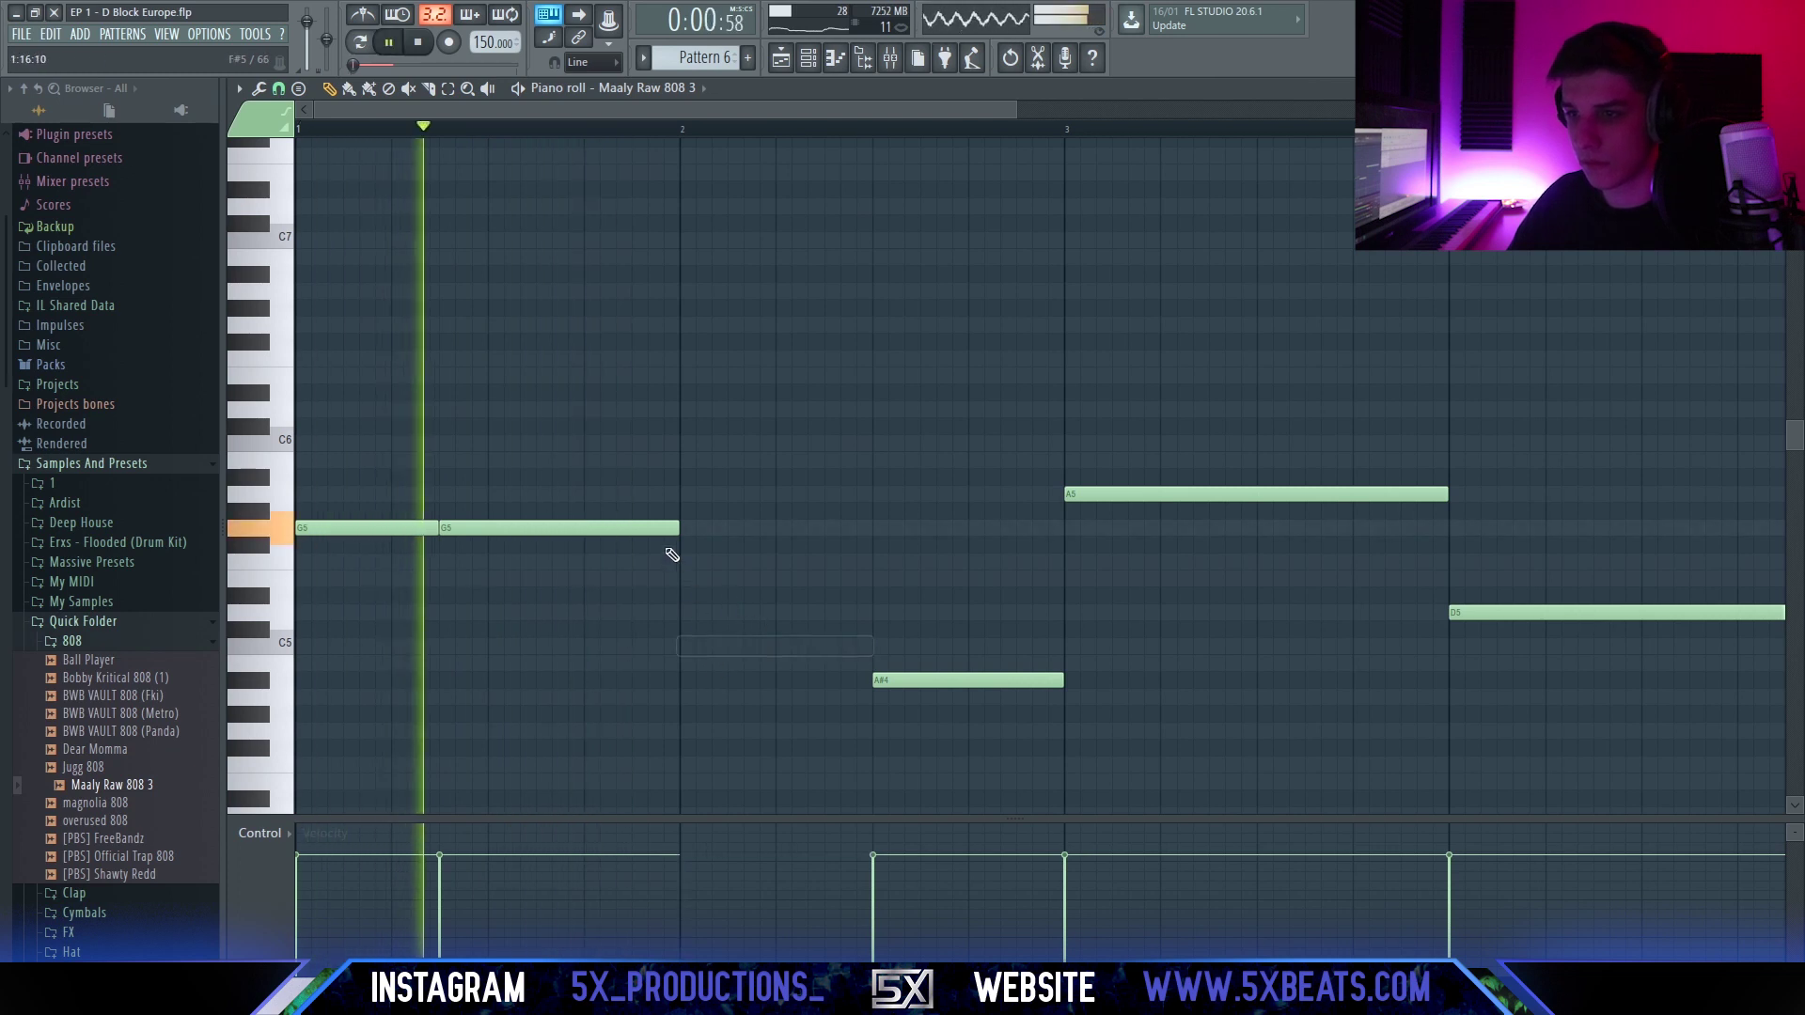
pyautogui.rightClick(771, 643)
pyautogui.press('space')
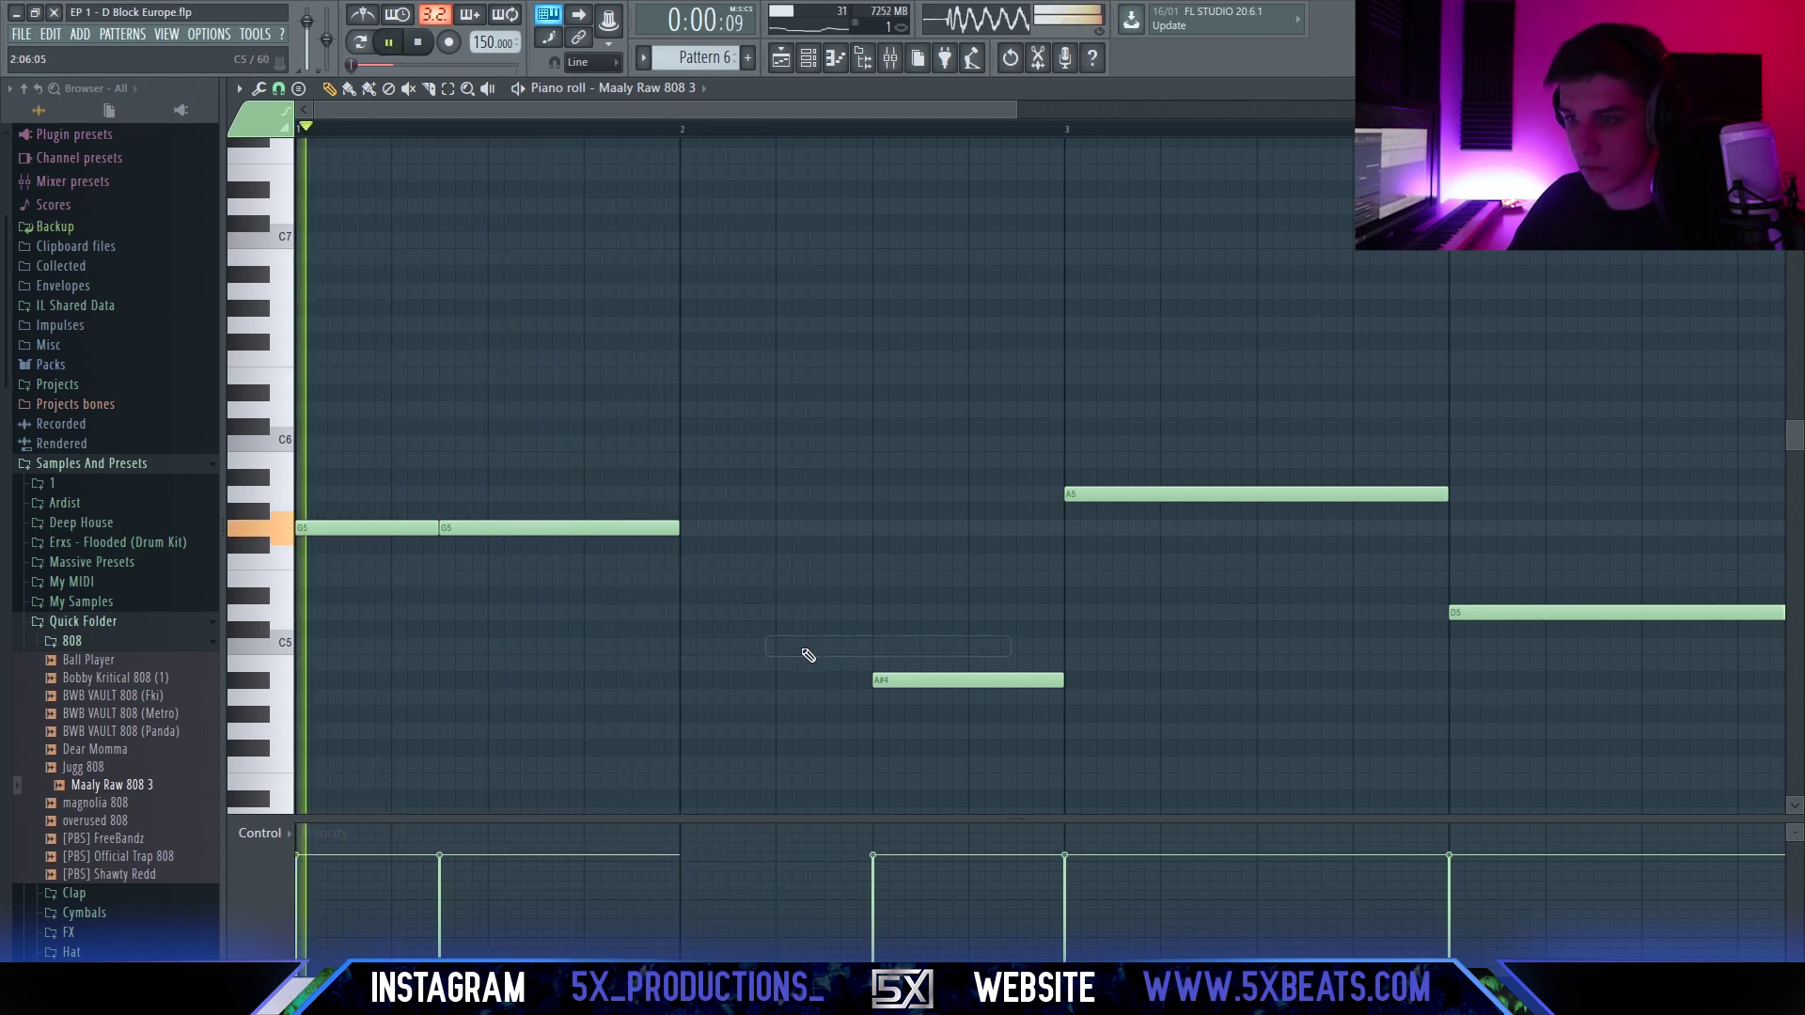
pyautogui.hotkey('ctrl', 'z')
pyautogui.hotkey('ctrl', 'z')
pyautogui.hotkey('ctrl', 'alt', 'z')
pyautogui.hotkey('ctrl', 'alt', 'z')
pyautogui.hotkey('ctrl', 'alt', 'z')
pyautogui.hotkey('ctrl', 'alt', 'z')
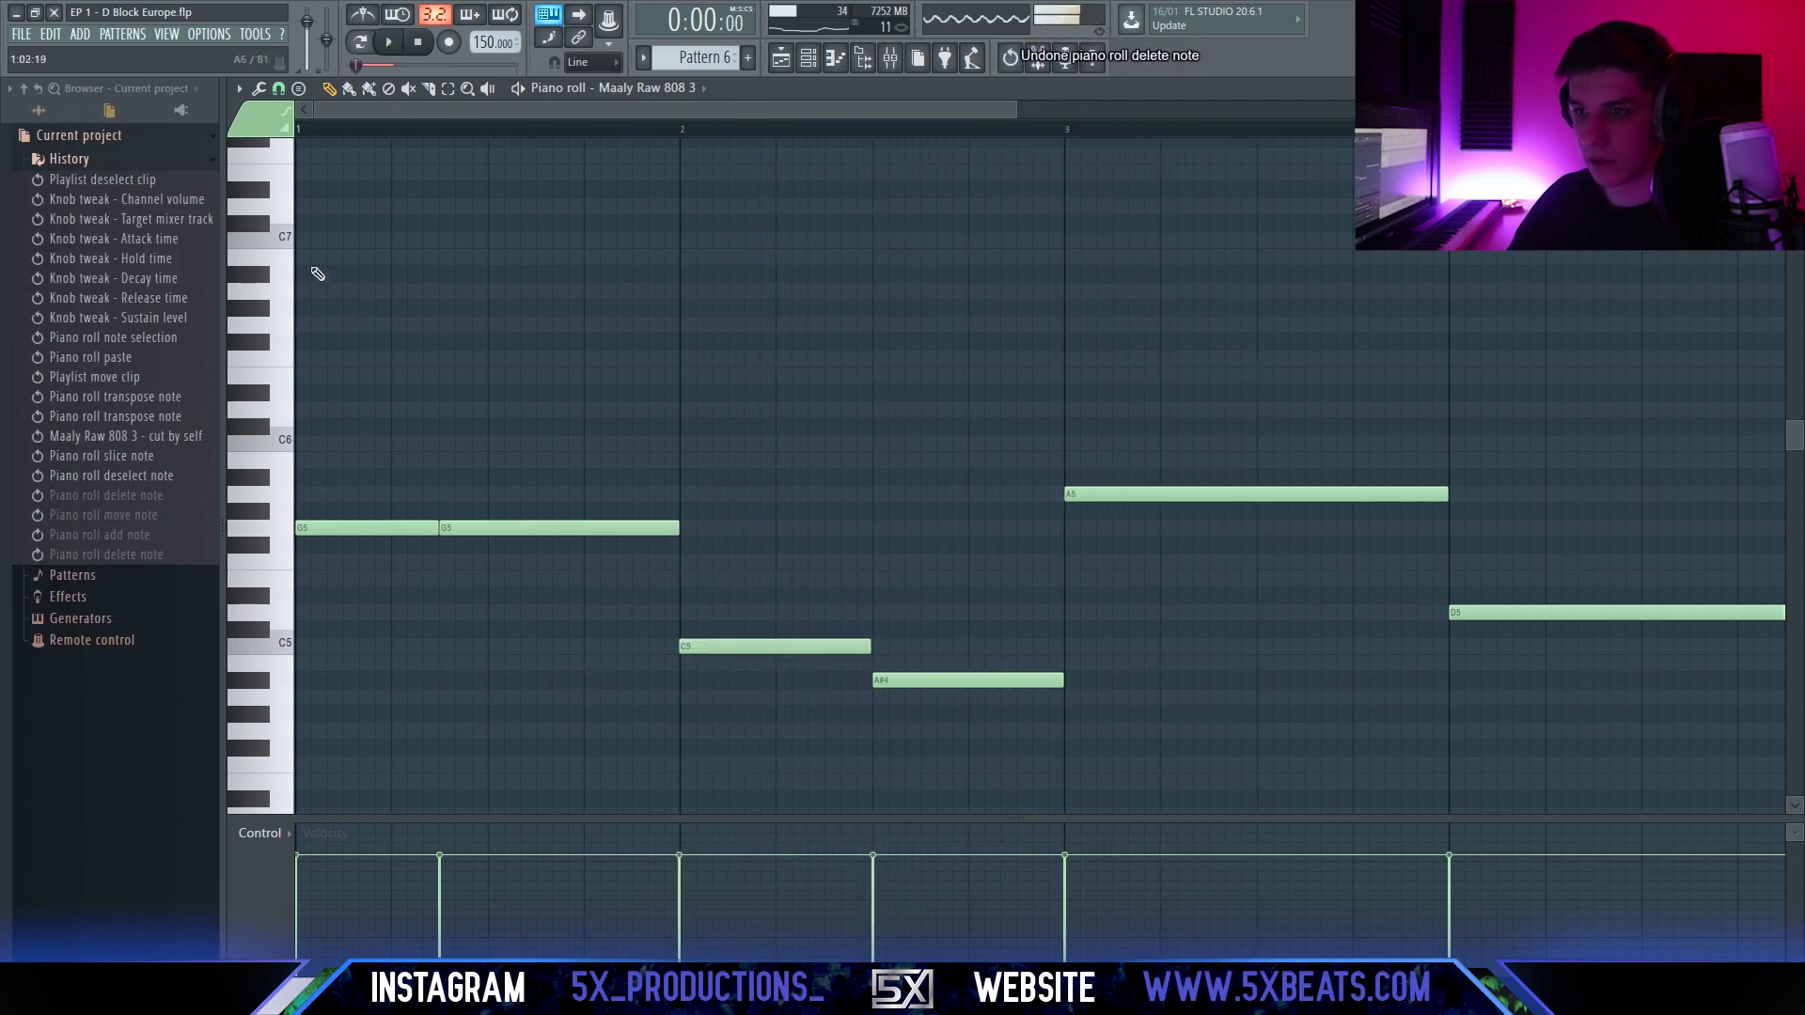
# Rework bar 2 of the bassline with C5 notes on steps 5 and 11 and the A#4 on step 13, joined with quick legato.
pyautogui.moveTo(754, 645); pyautogui.dragTo(846, 641)
pyautogui.press('space')
pyautogui.moveTo(967, 645); pyautogui.dragTo(1065, 678)
pyautogui.press('space')
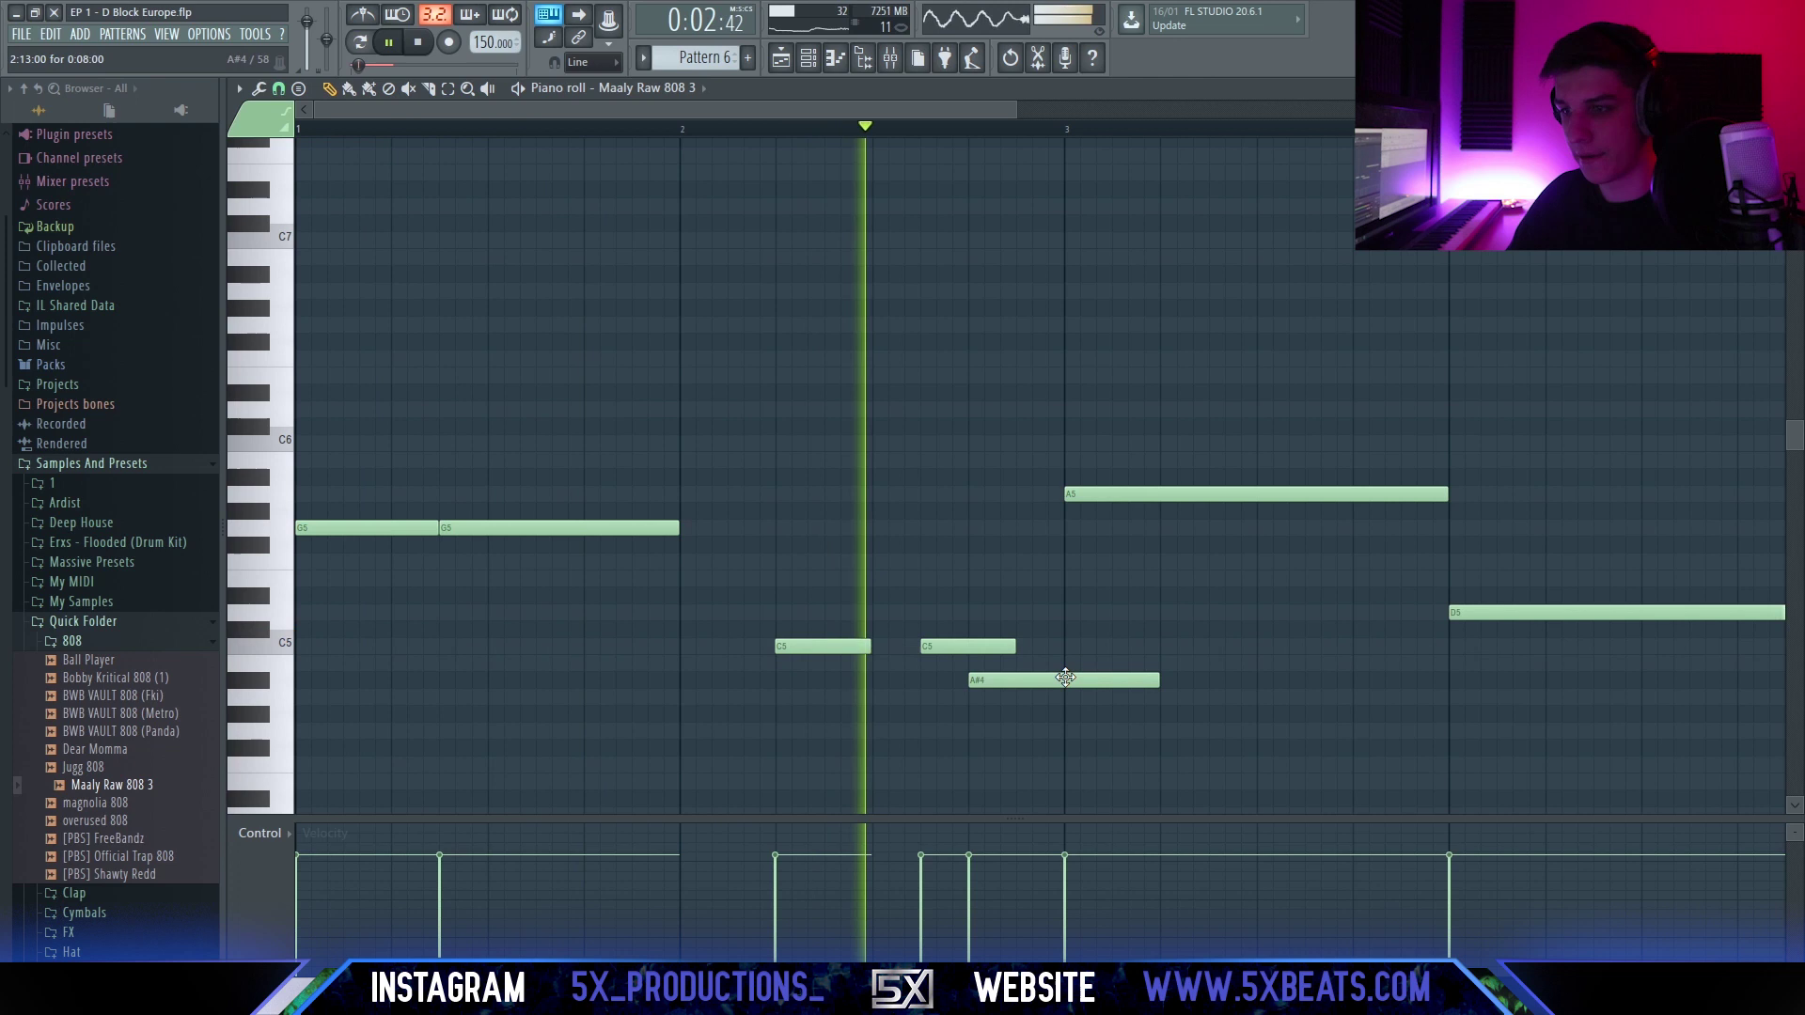
pyautogui.hotkey('ctrl', 'l')
pyautogui.press('space')
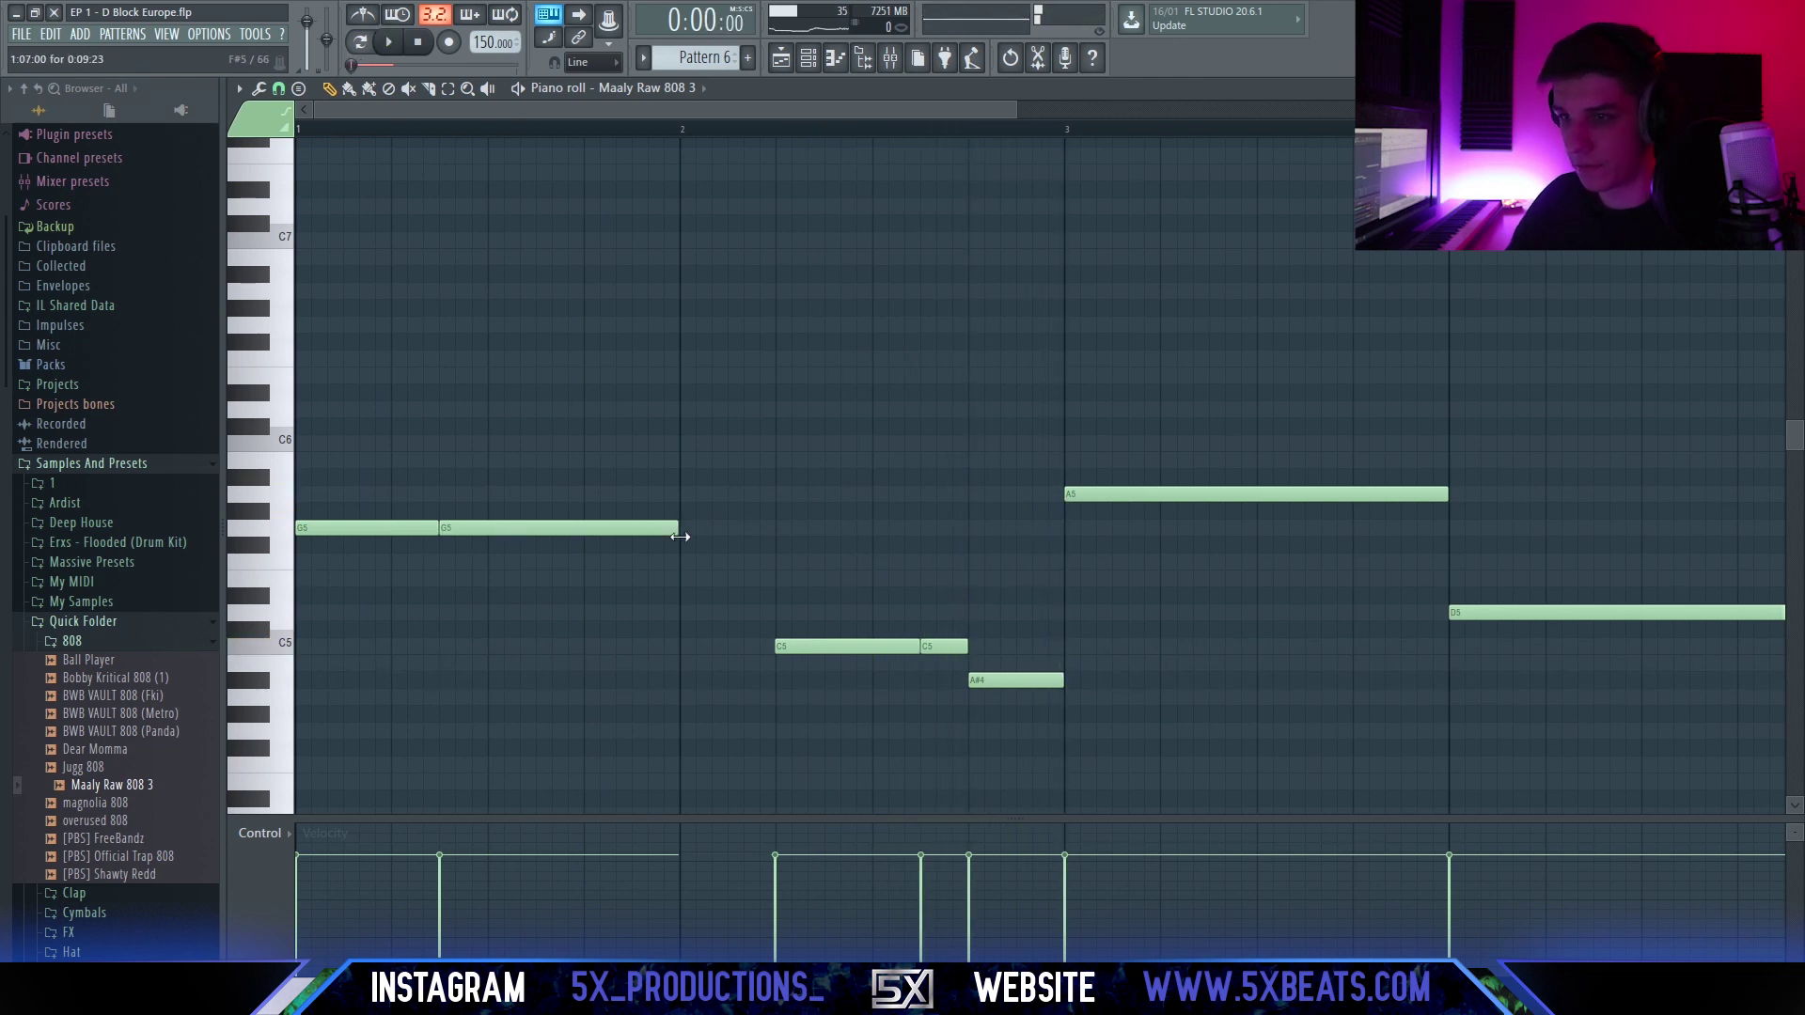
# Transpose the A5 note in bar 3 down one octave, deselect it and play the bassline back.
pyautogui.hotkey('ctrl', 'Down')
pyautogui.press('space')
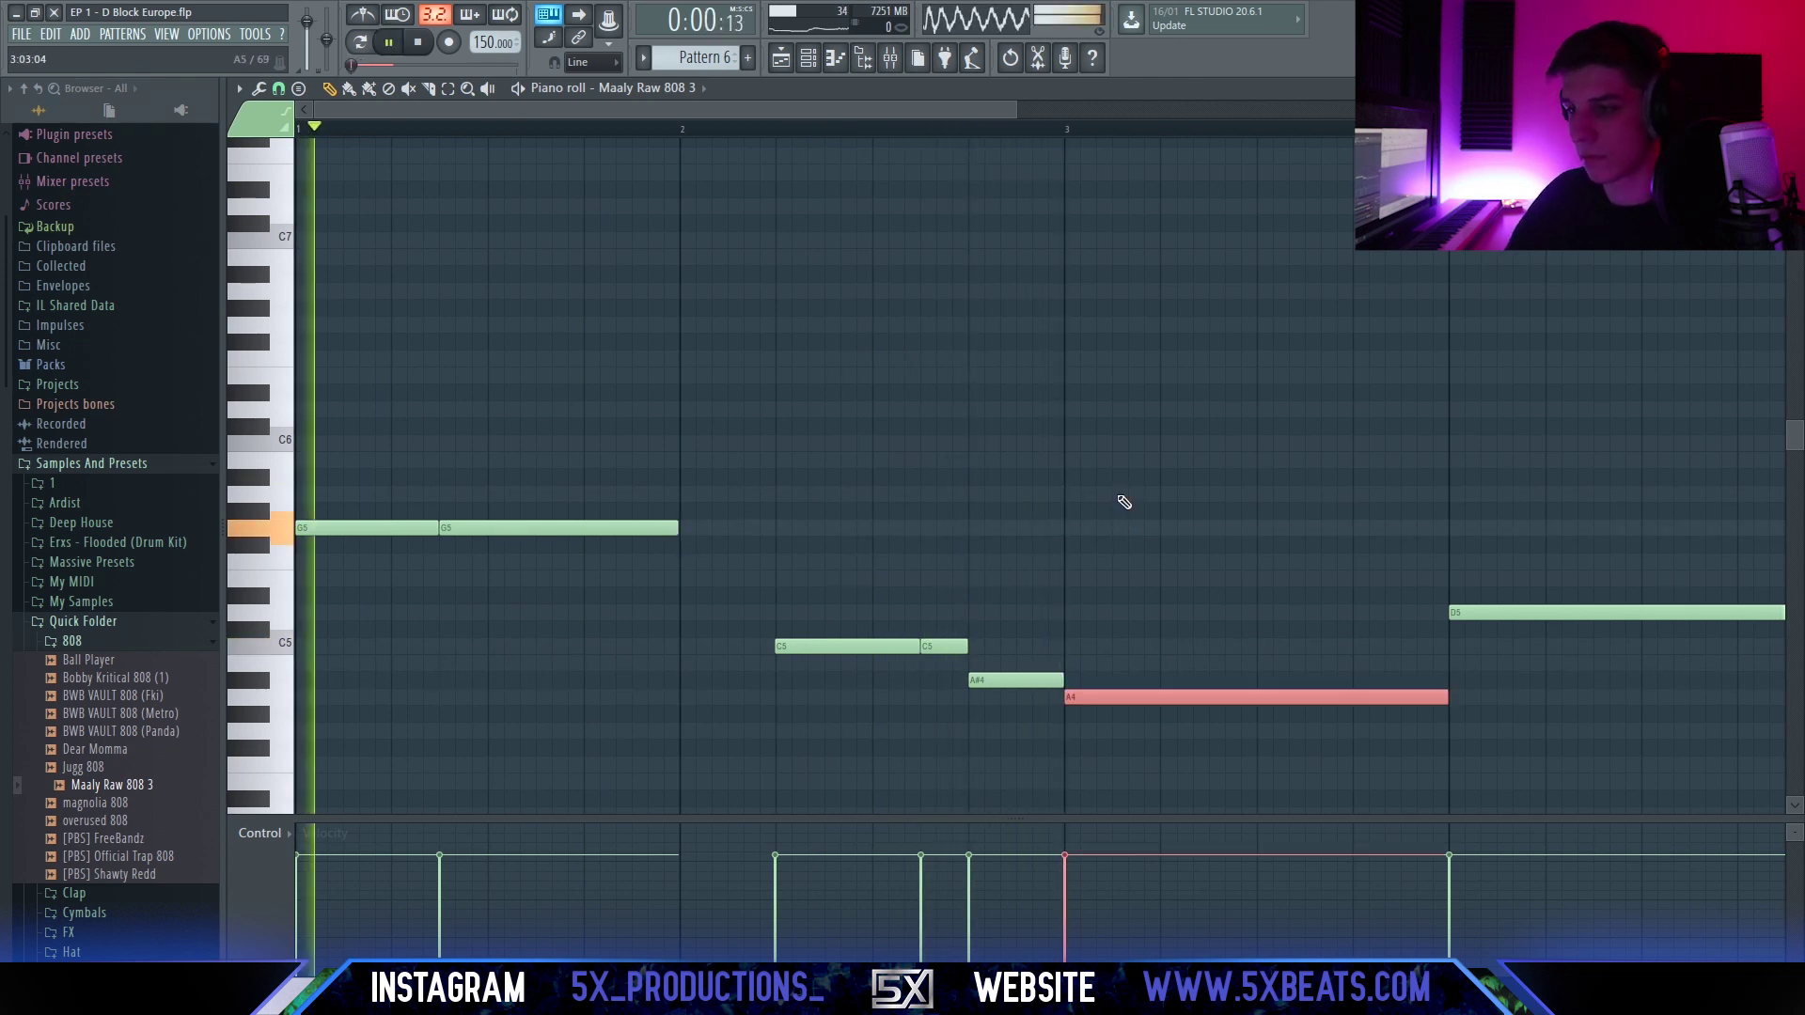
pyautogui.scroll(-1, 1081, 517)
pyautogui.hotkey('ctrl', 'd')
pyautogui.scroll(-1, 865, 550)
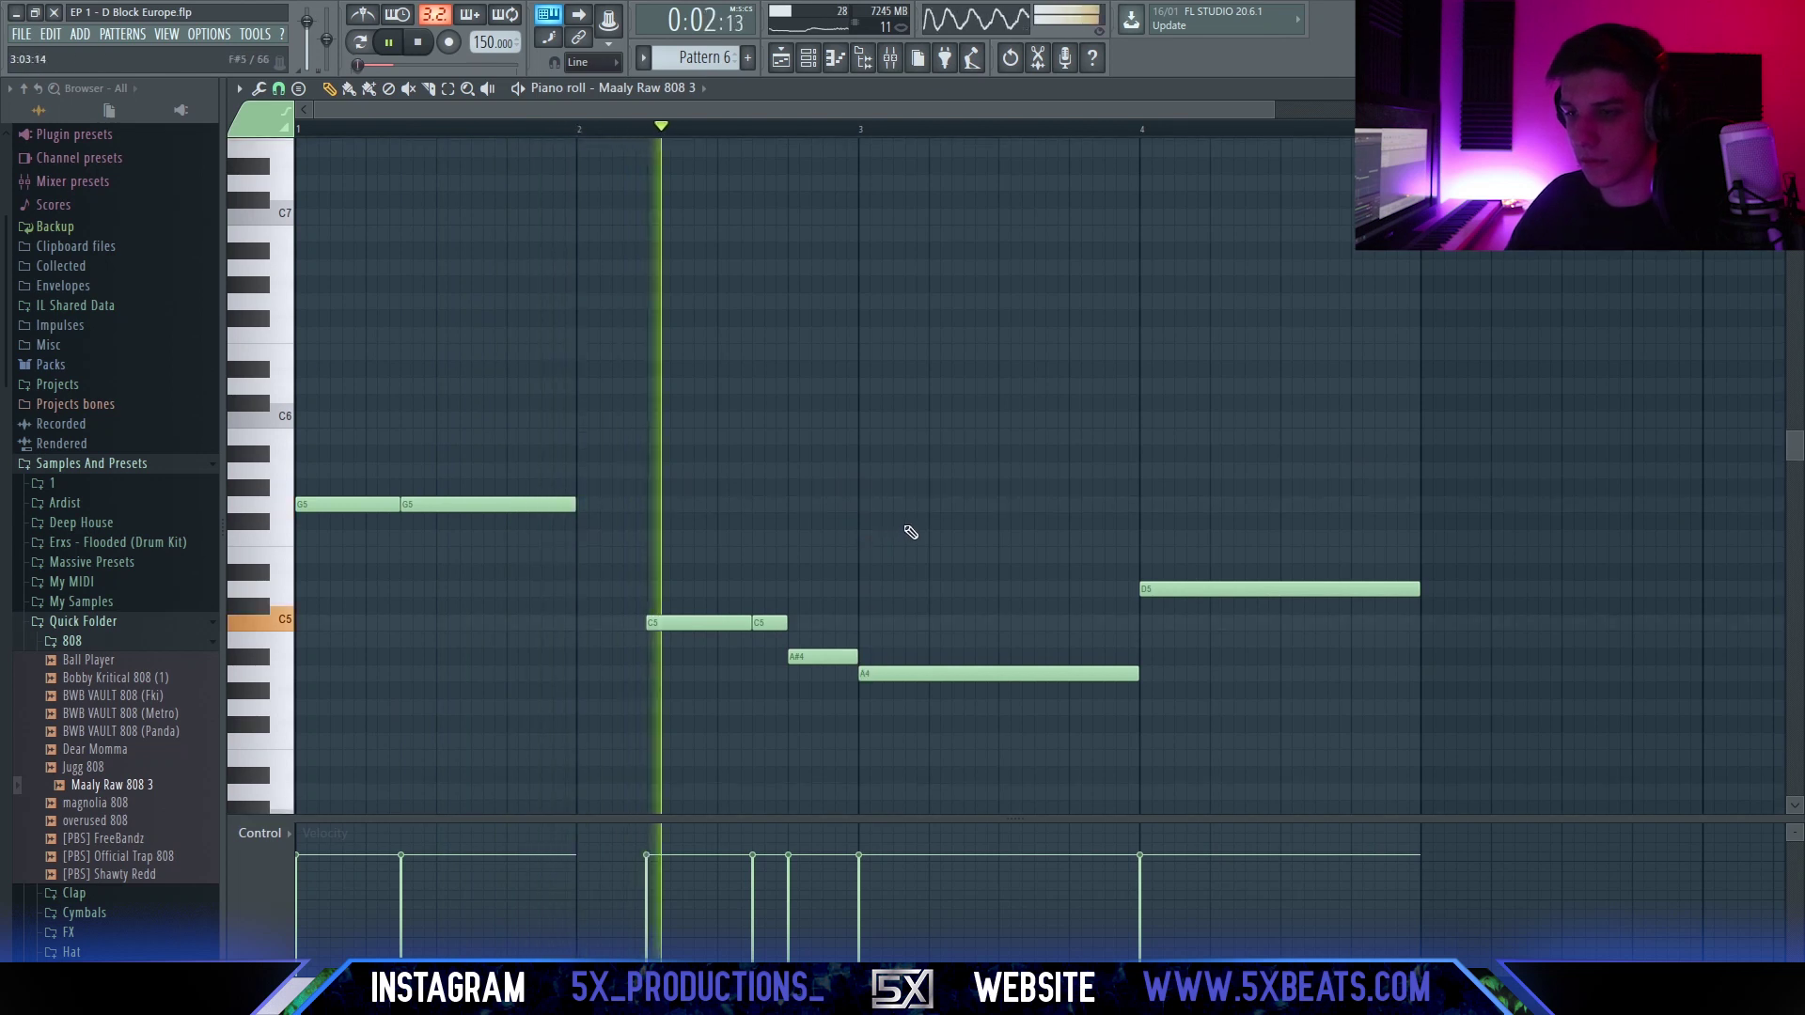
pyautogui.press('space')
# Review the extended eight-bar 808 bassline in Pattern 6 while playing it back.
pyautogui.scroll(-1, 1006, 644)
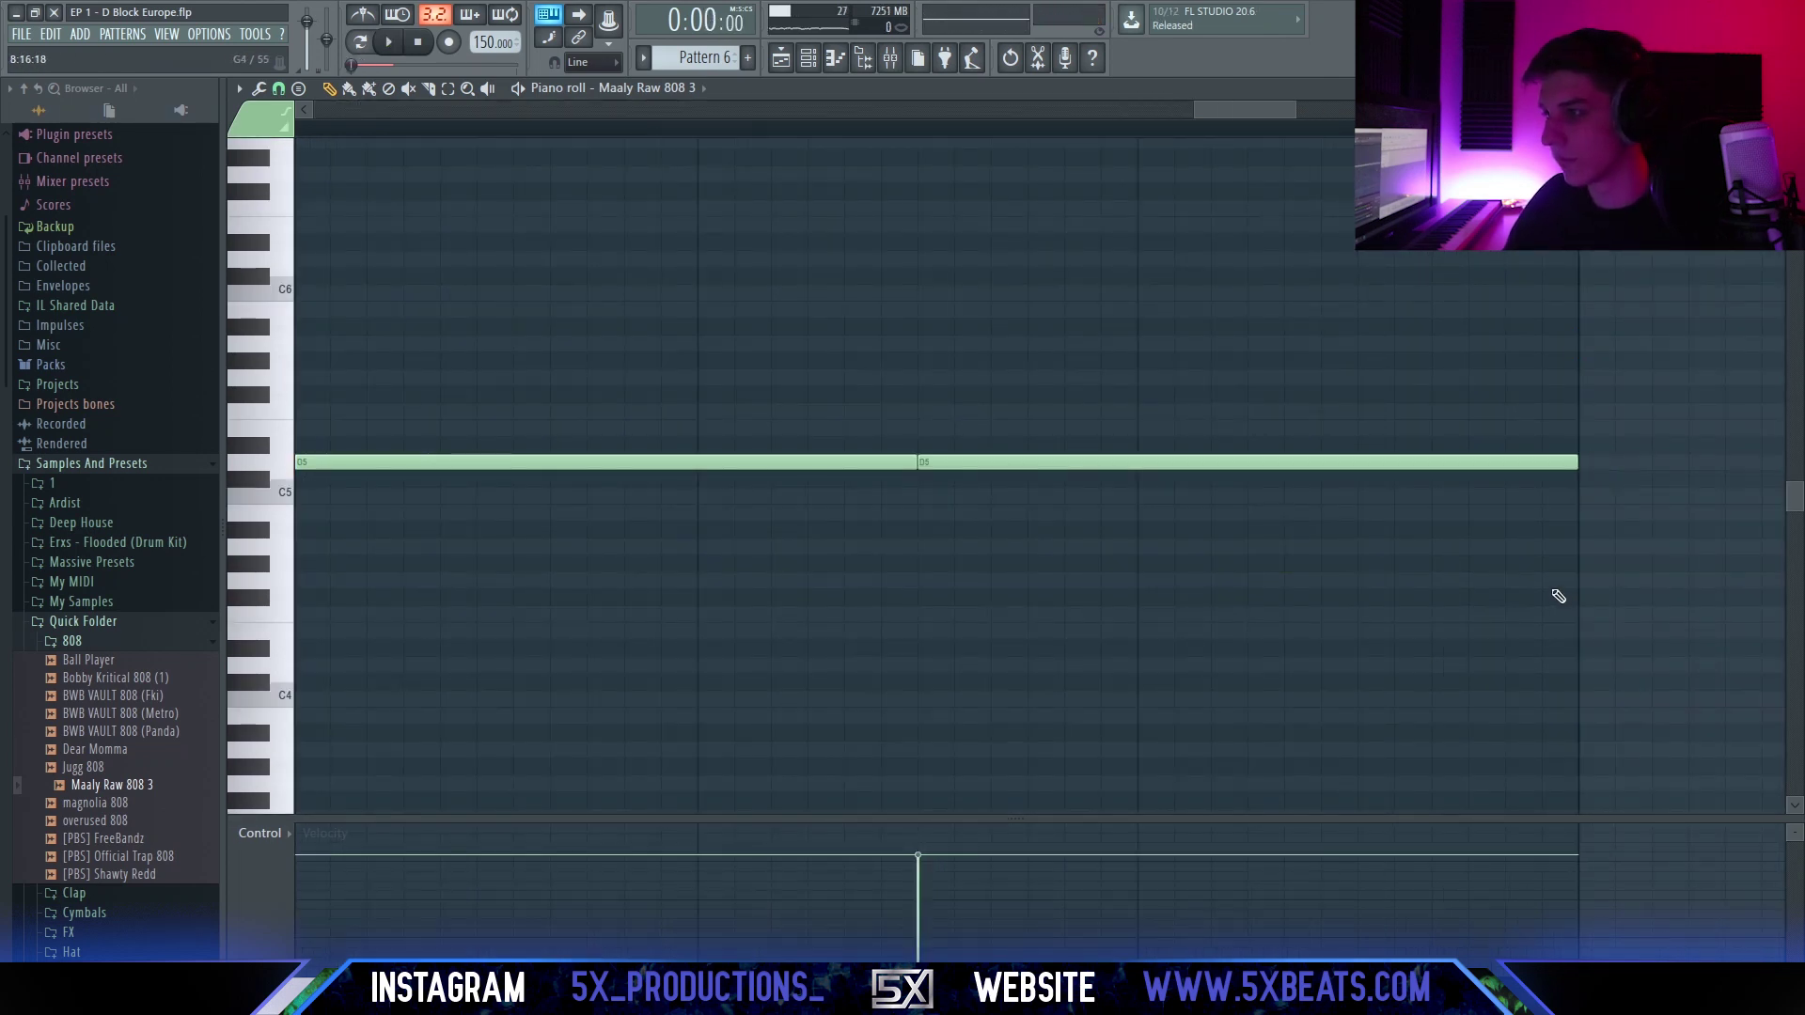
pyautogui.scroll(-5, 1133, 494)
pyautogui.press('space')
pyautogui.scroll(-1, 1031, 407)
pyautogui.scroll(2, 588, 537)
pyautogui.scroll(-2, 735, 446)
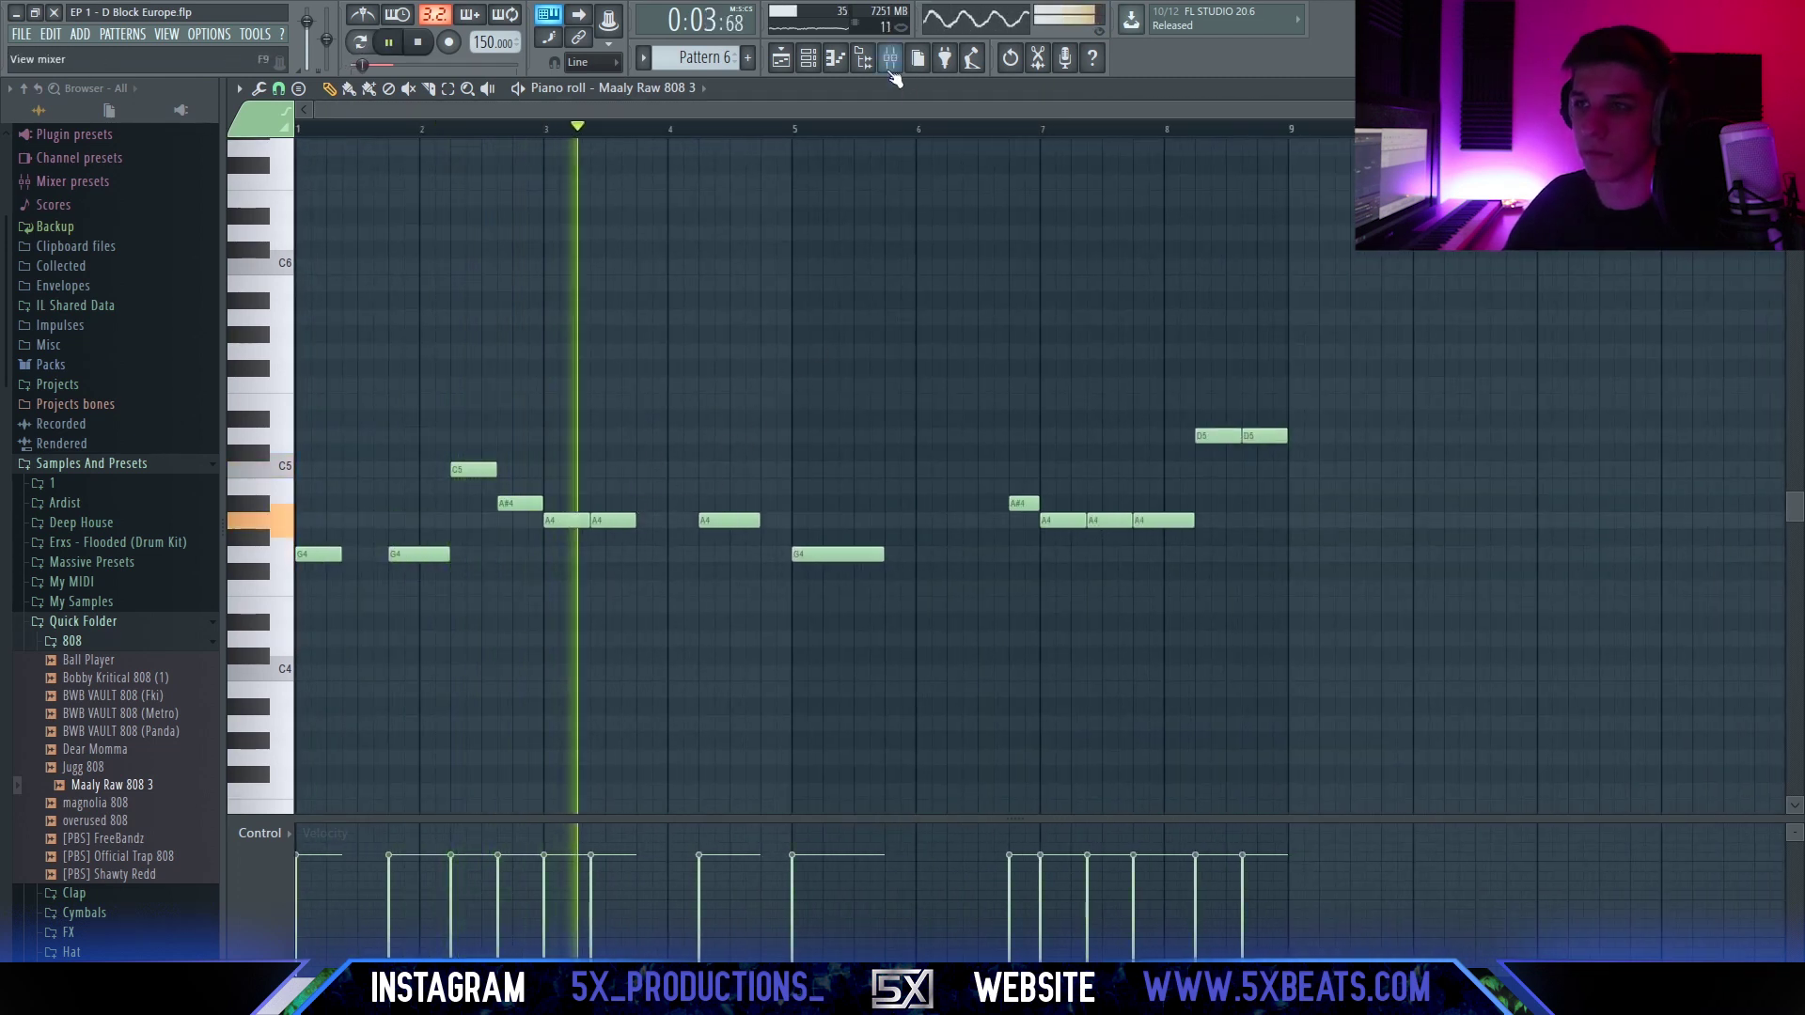
pyautogui.scroll(-1, 879, 443)
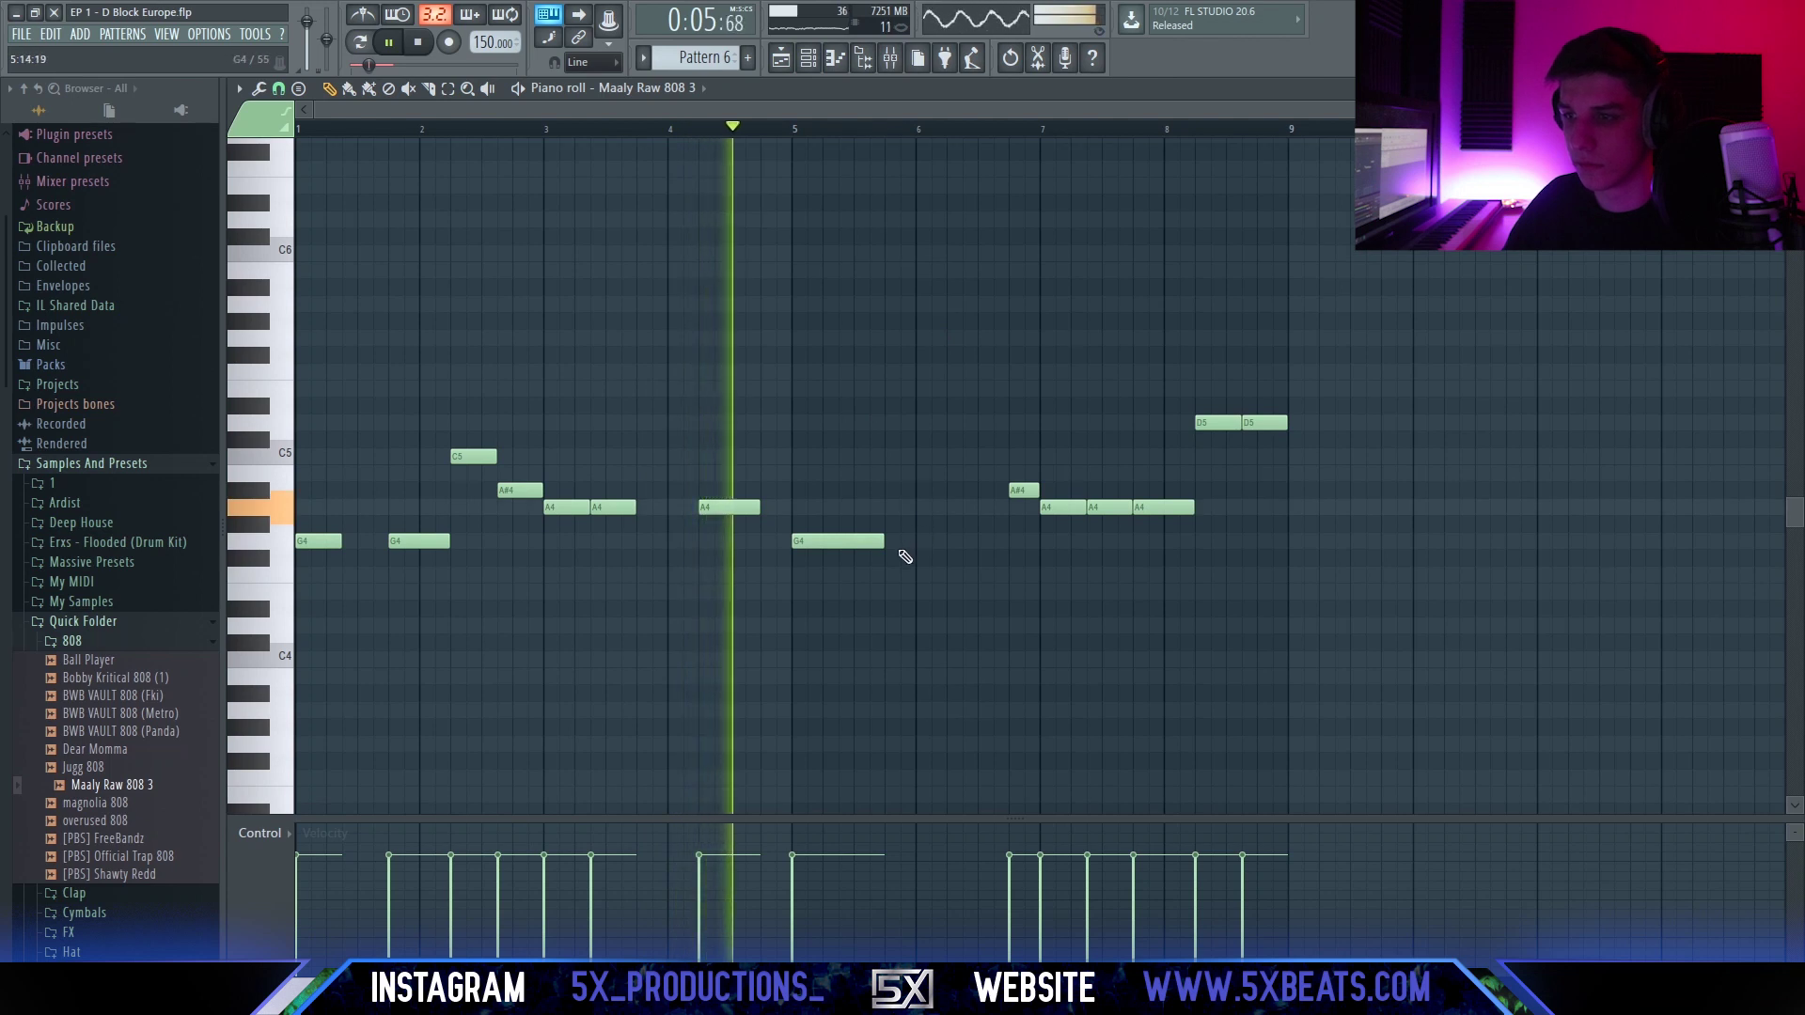
# Shorten the G4 note in bar 5 and rework the A#4 in bar 6 into two short, separate A#4 hits.
pyautogui.press('space')
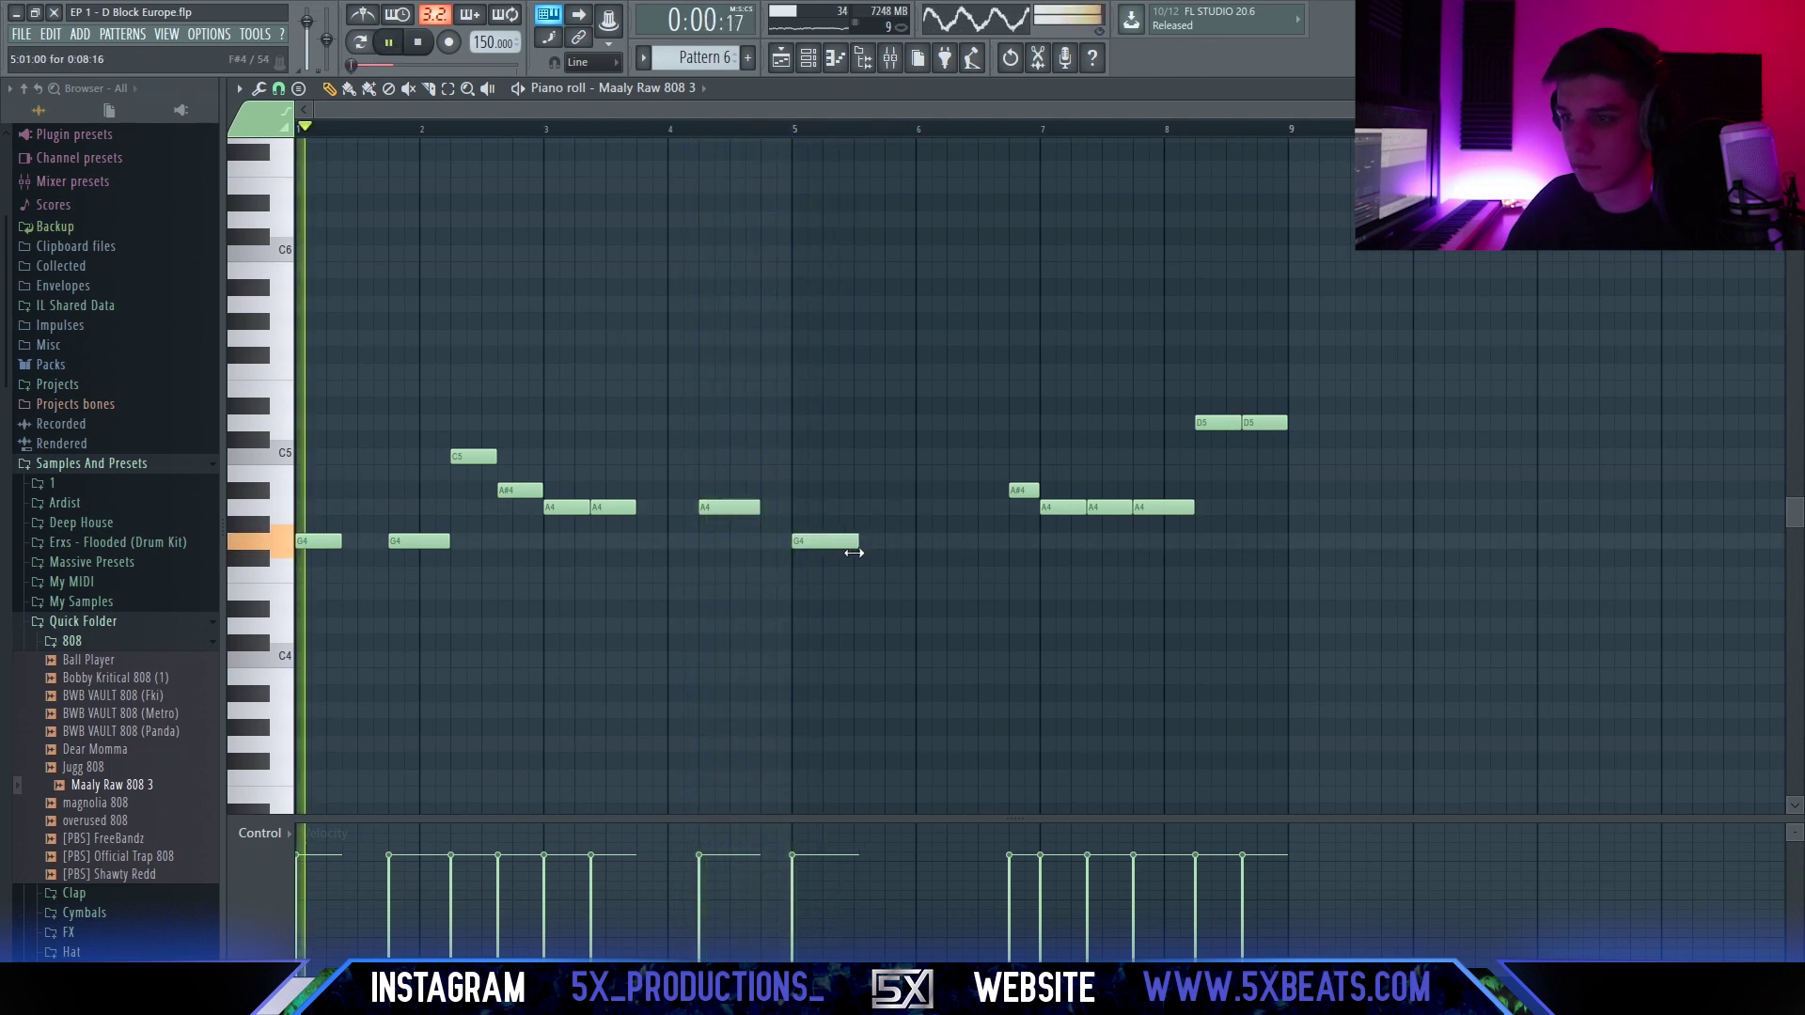
pyautogui.keyDown('ctrl'); pyautogui.scroll(2, 841, 561); pyautogui.keyUp('ctrl')
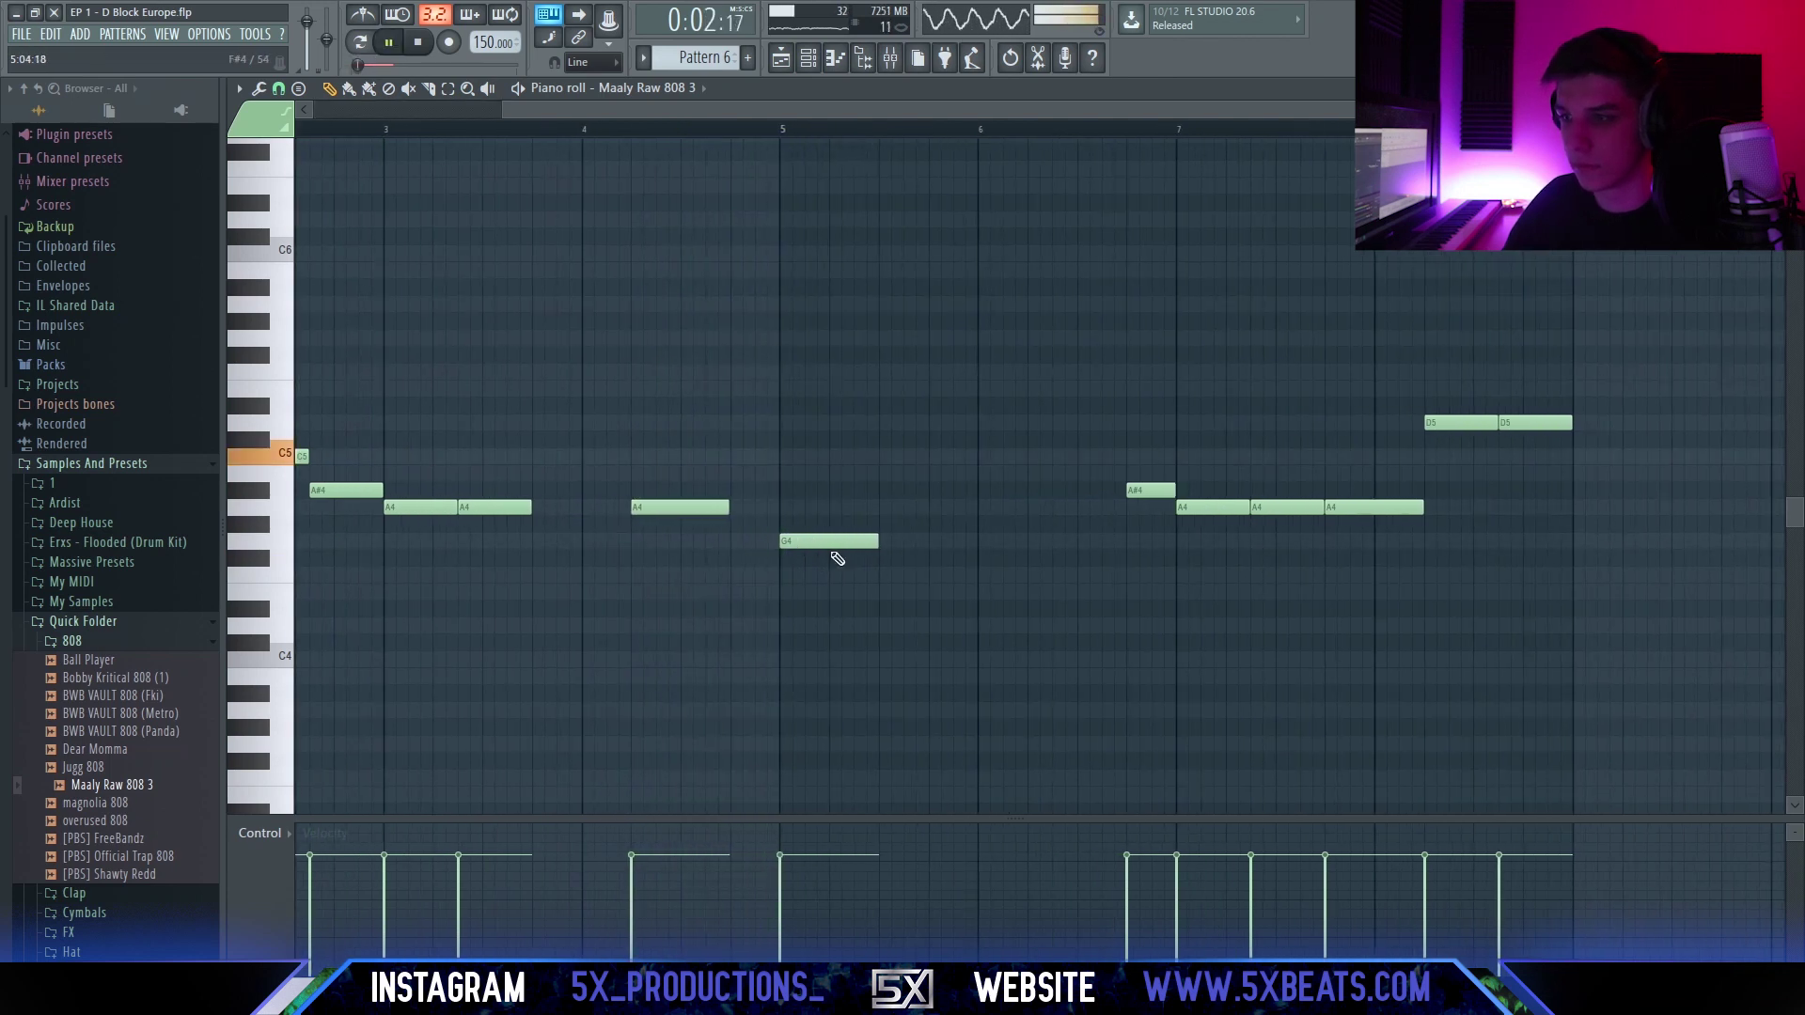
pyautogui.keyDown('ctrl'); pyautogui.scroll(3, 943, 596); pyautogui.keyUp('ctrl')
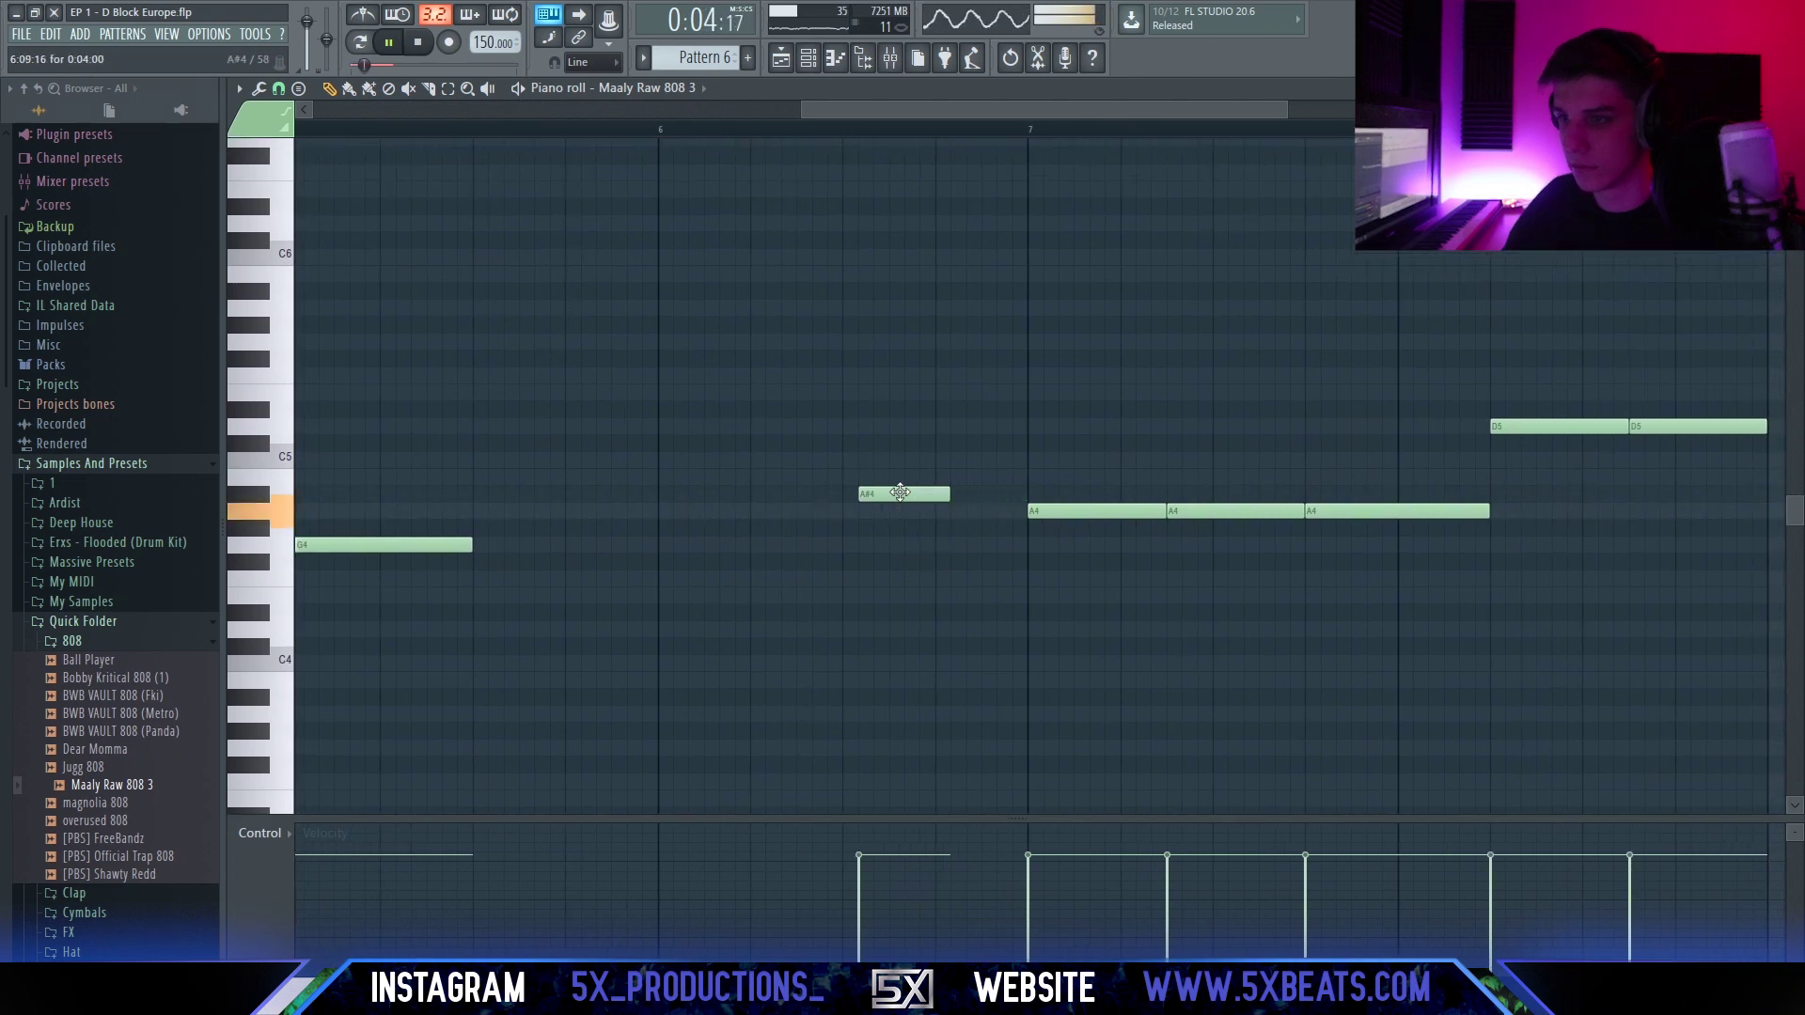
pyautogui.moveTo(953, 493); pyautogui.dragTo(935, 496)
pyautogui.press('space')
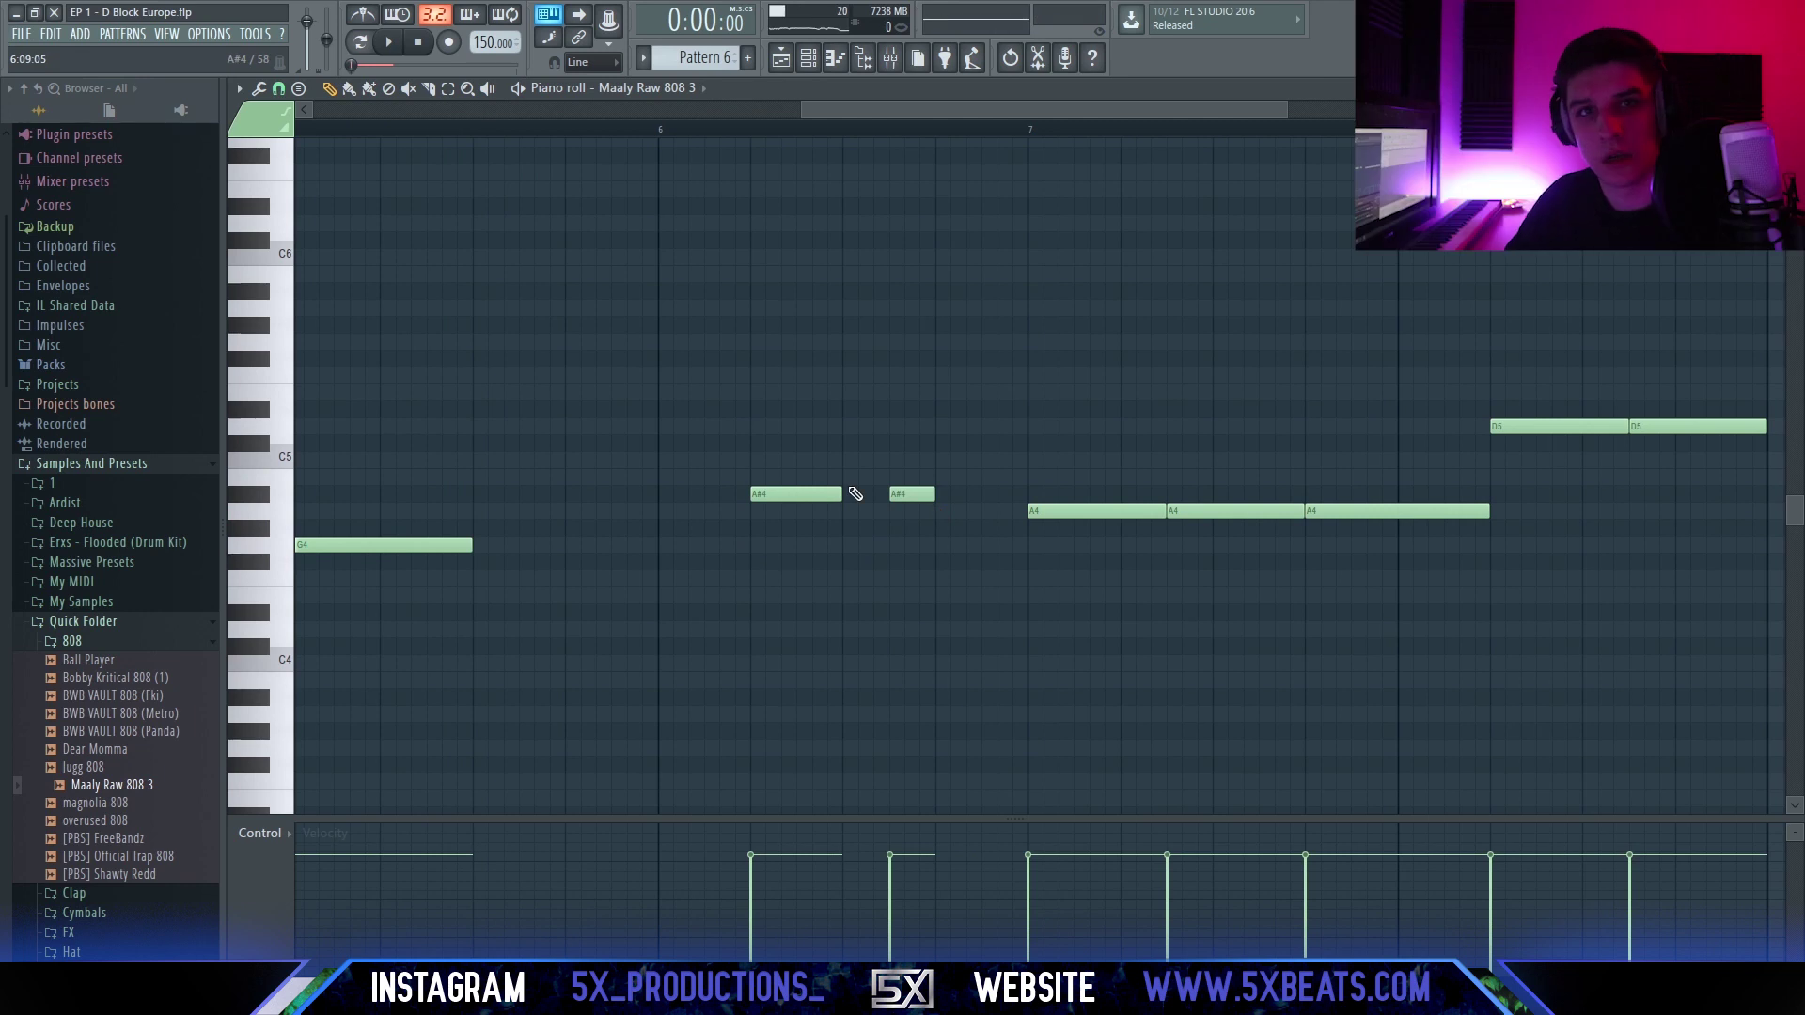
pyautogui.keyDown('ctrl'); pyautogui.scroll(-5, 857, 483); pyautogui.keyUp('ctrl')
pyautogui.press('space')
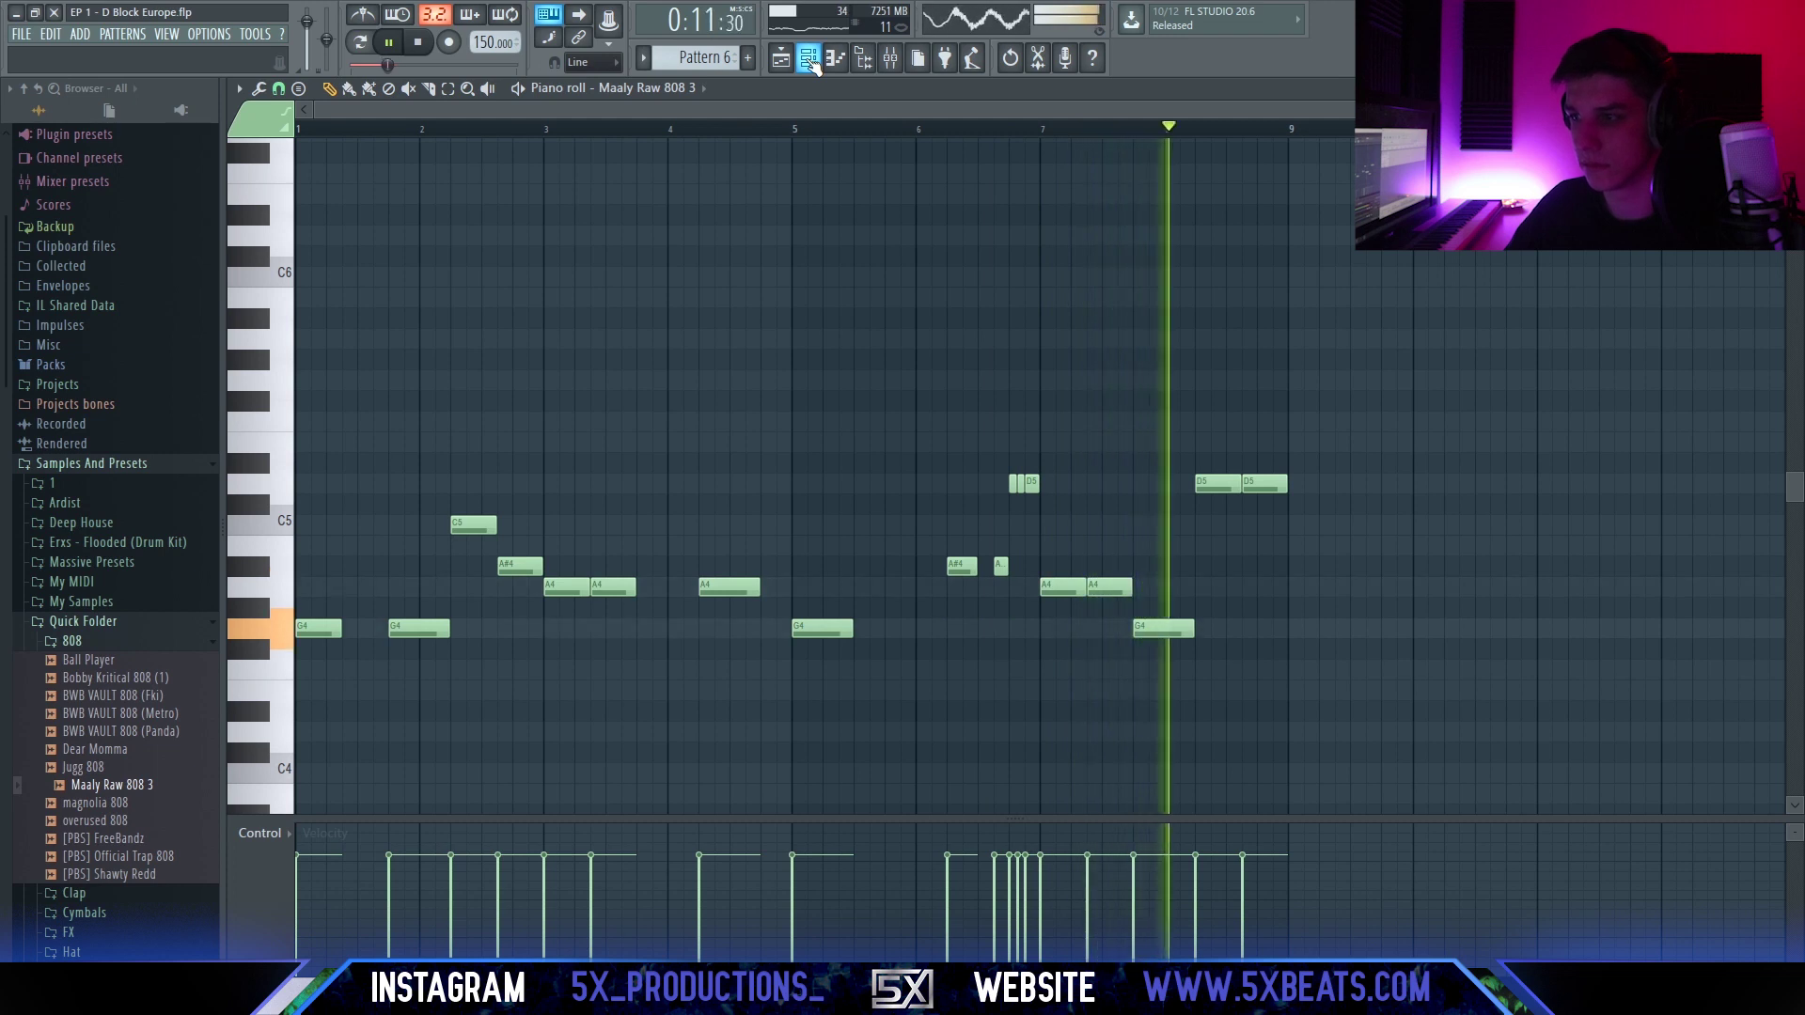
pyautogui.press('space')
# Show the channel rack over the piano roll and create an empty Pattern 7 for the drums.
pyautogui.click(808, 59)
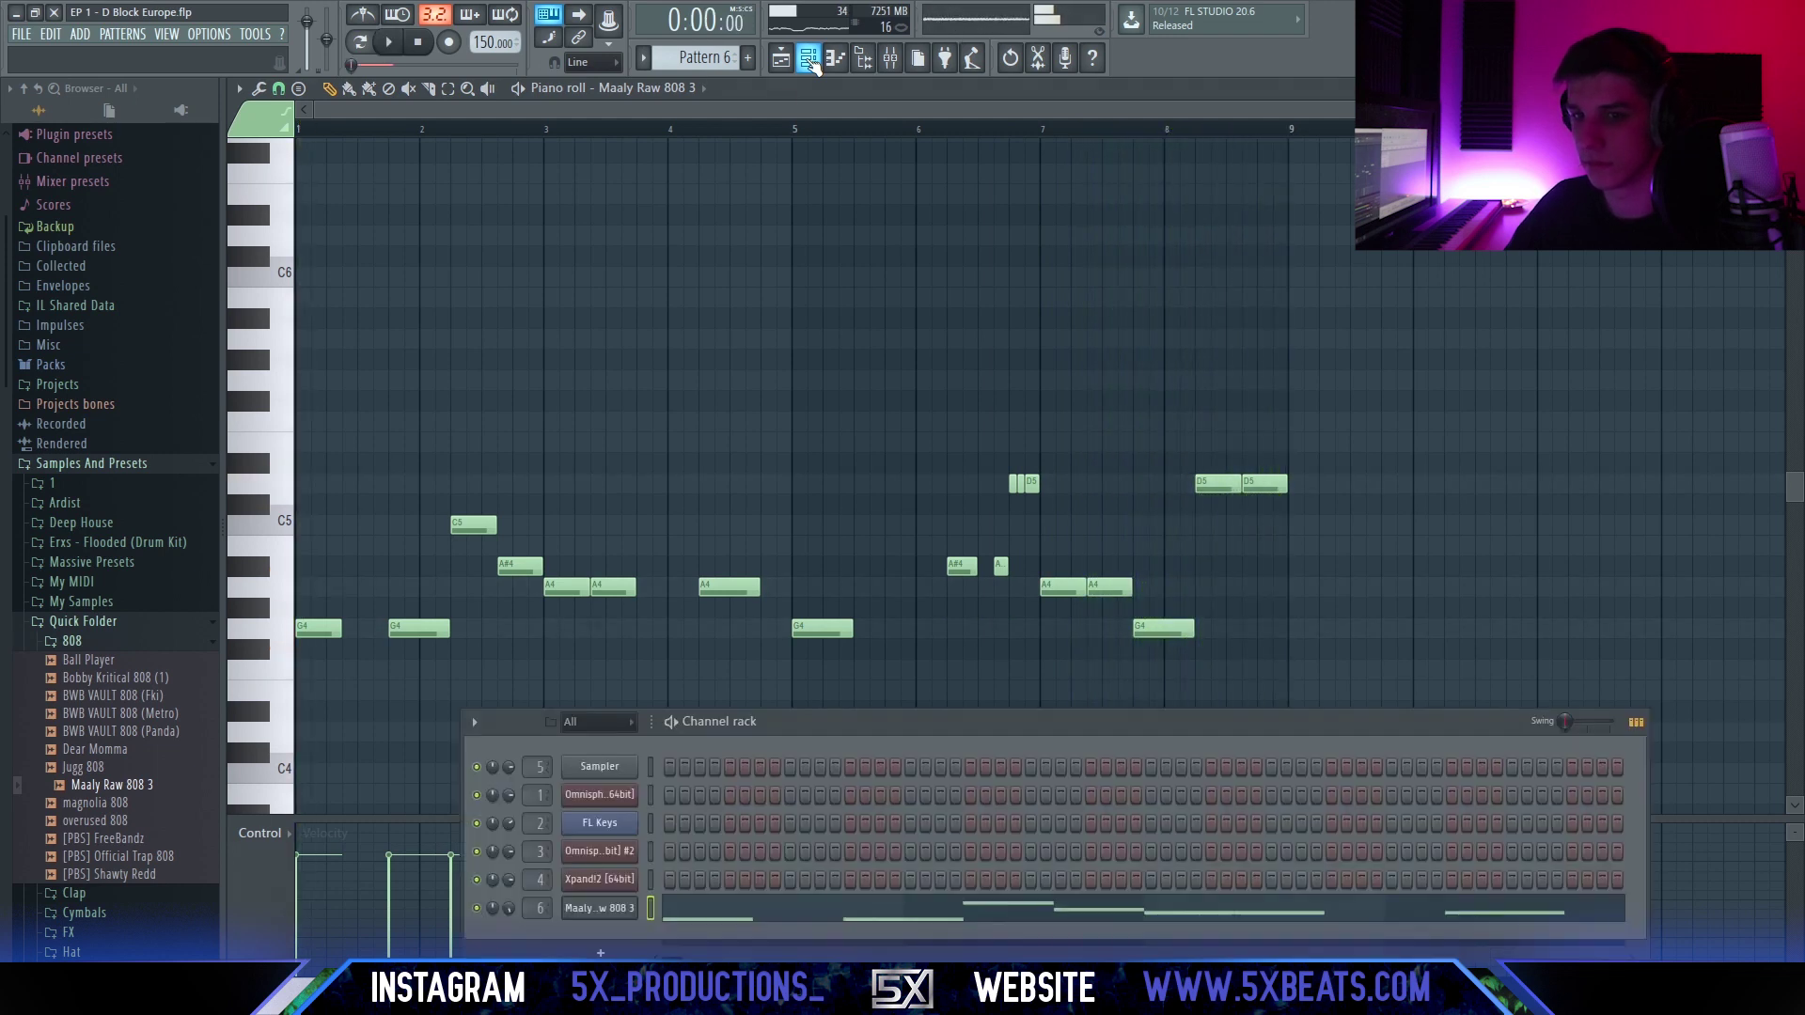
pyautogui.moveTo(553, 722); pyautogui.dragTo(497, 552)
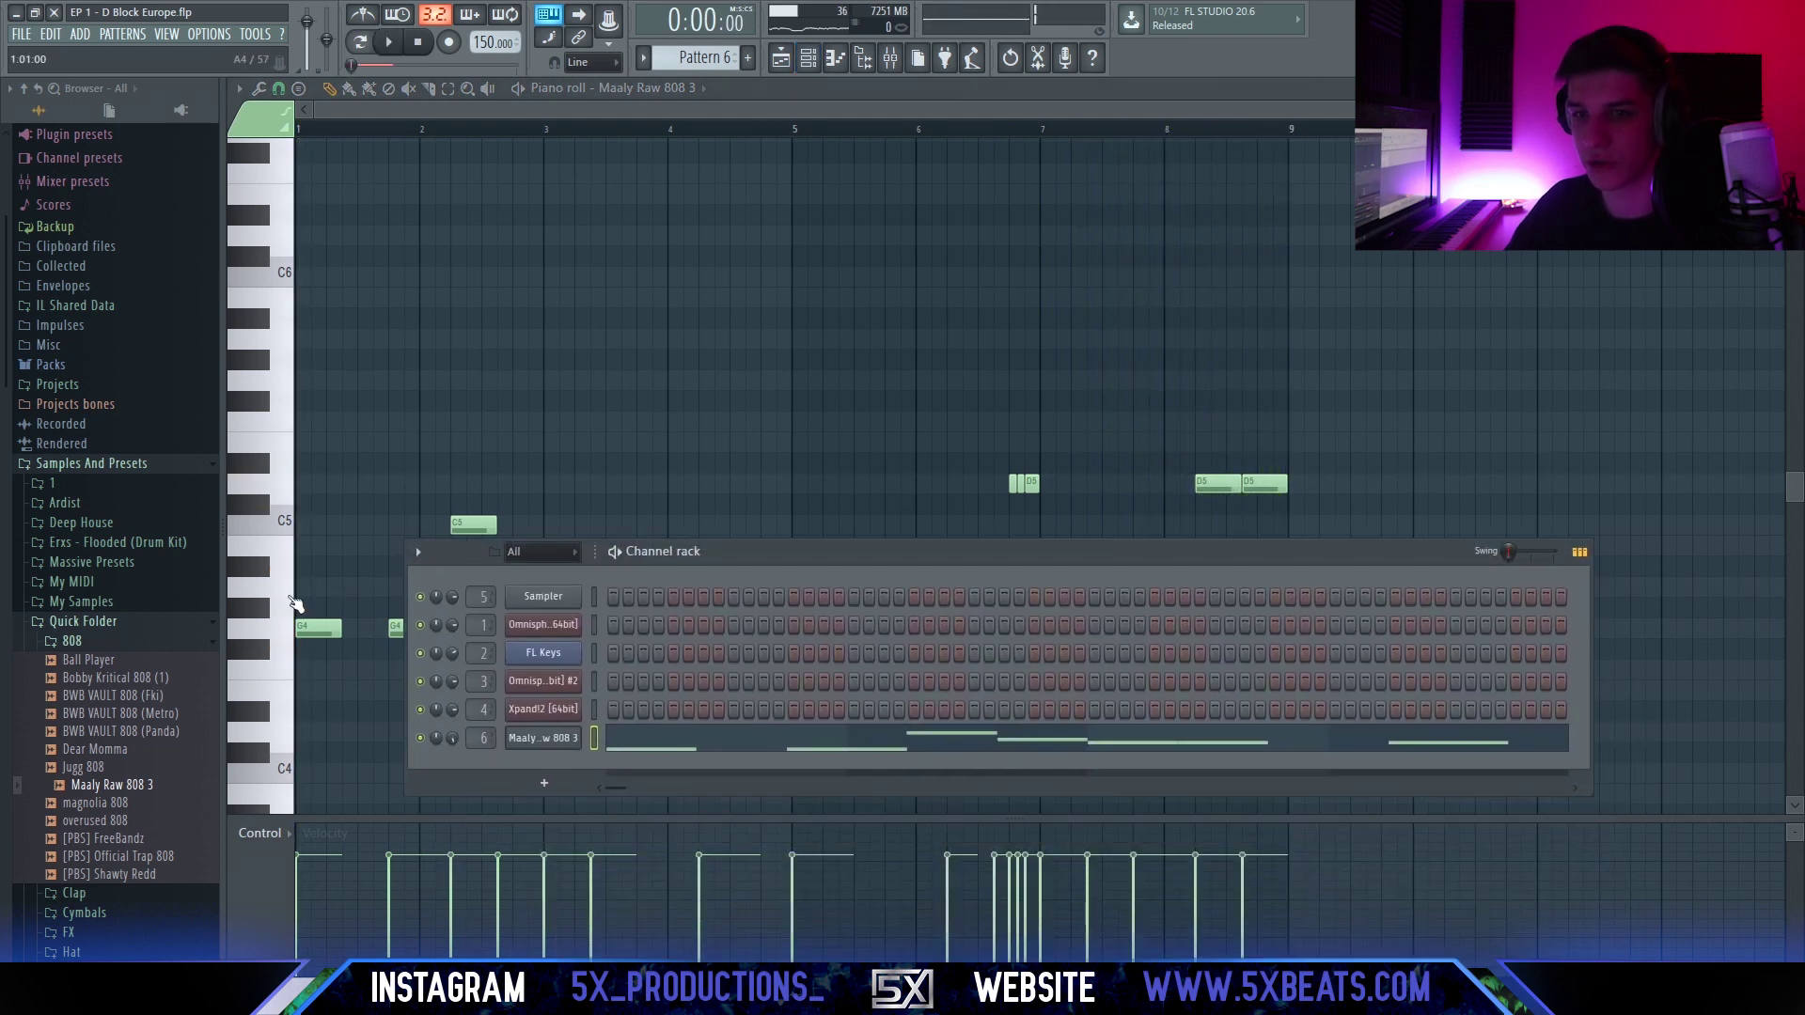
pyautogui.click(128, 640)
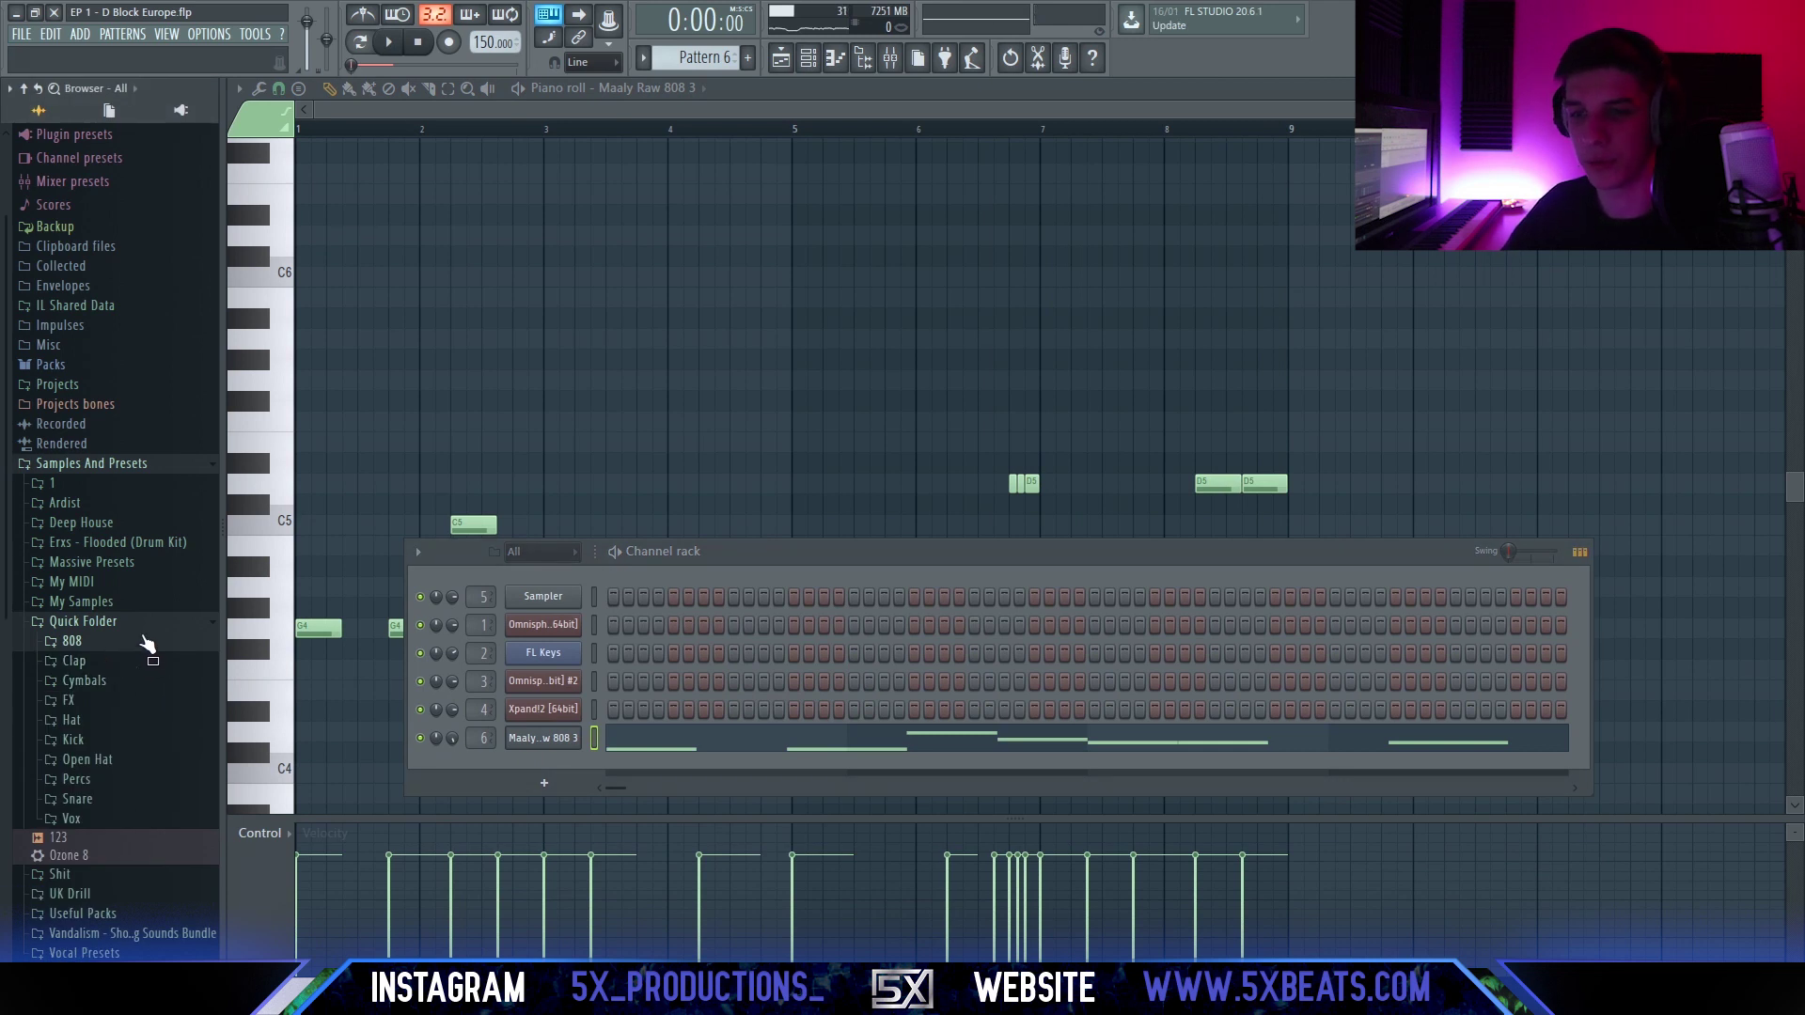
pyautogui.moveTo(774, 551); pyautogui.dragTo(724, 401)
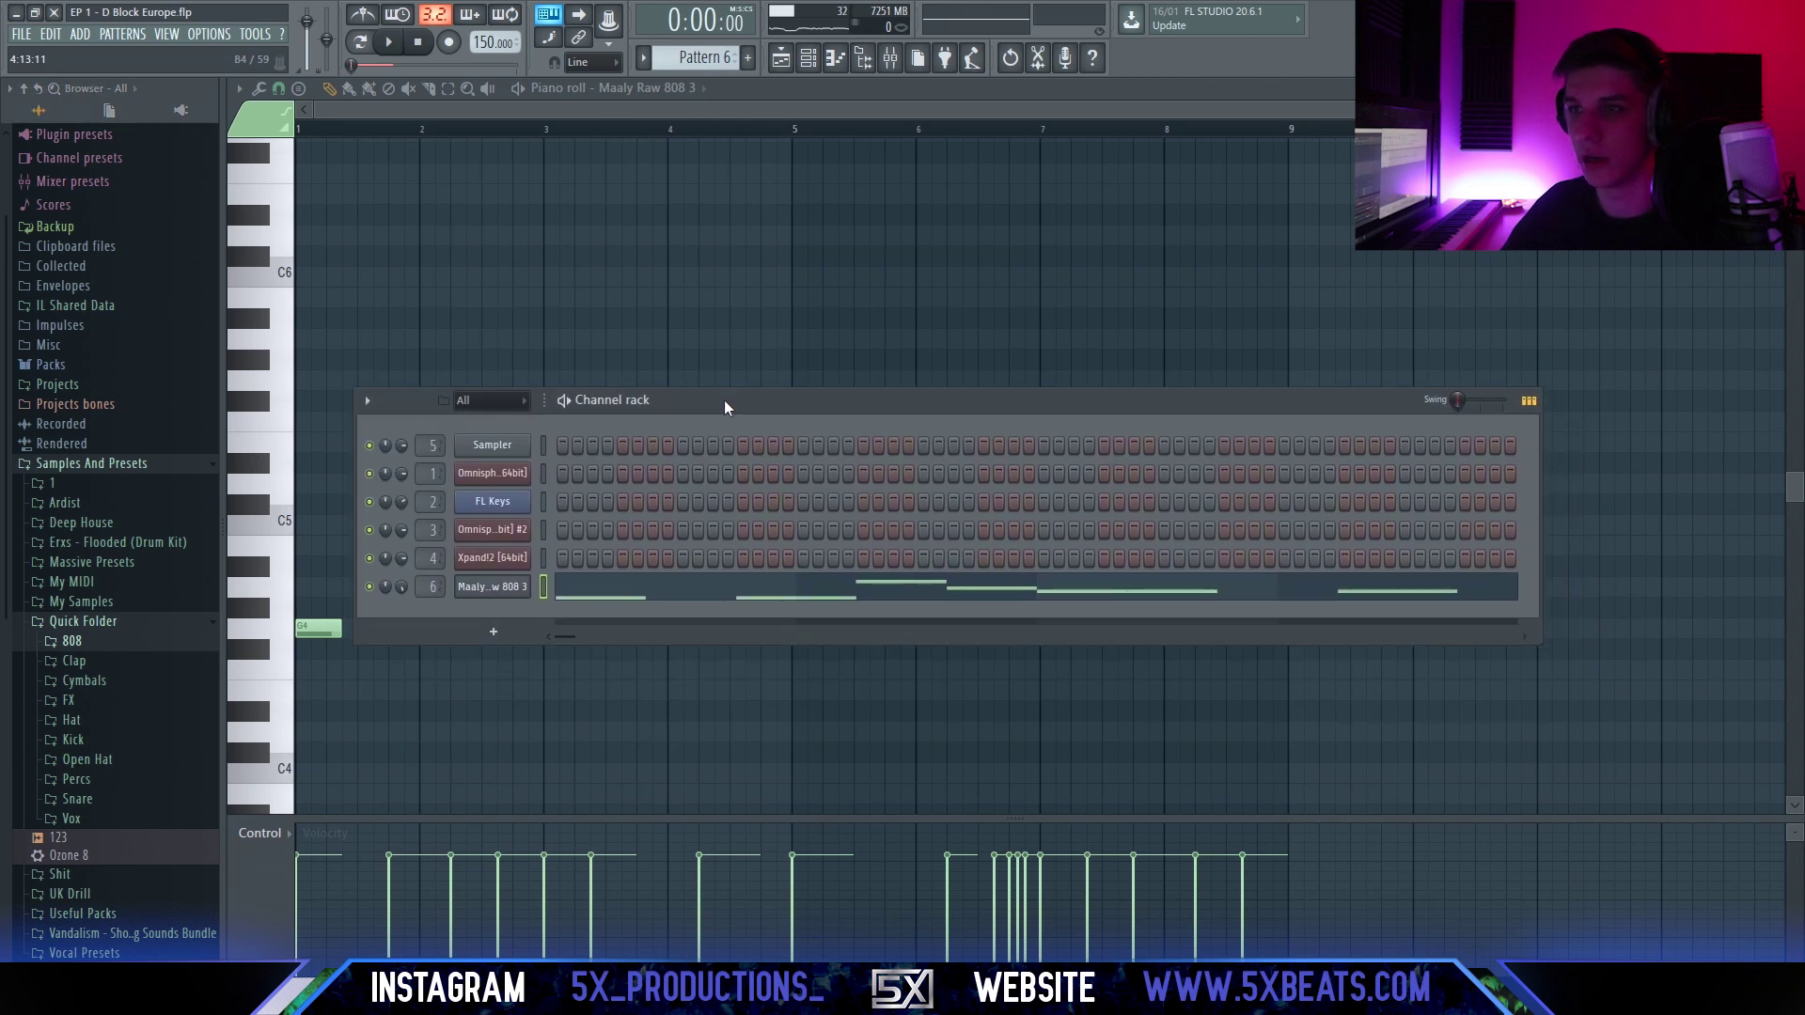
pyautogui.press('F4')
# Add the Clap [ Barter ] sample from the Clap folder of the La Uzi [ ARDIST ] kit as a new channel.
pyautogui.click(86, 622)
pyautogui.click(98, 505)
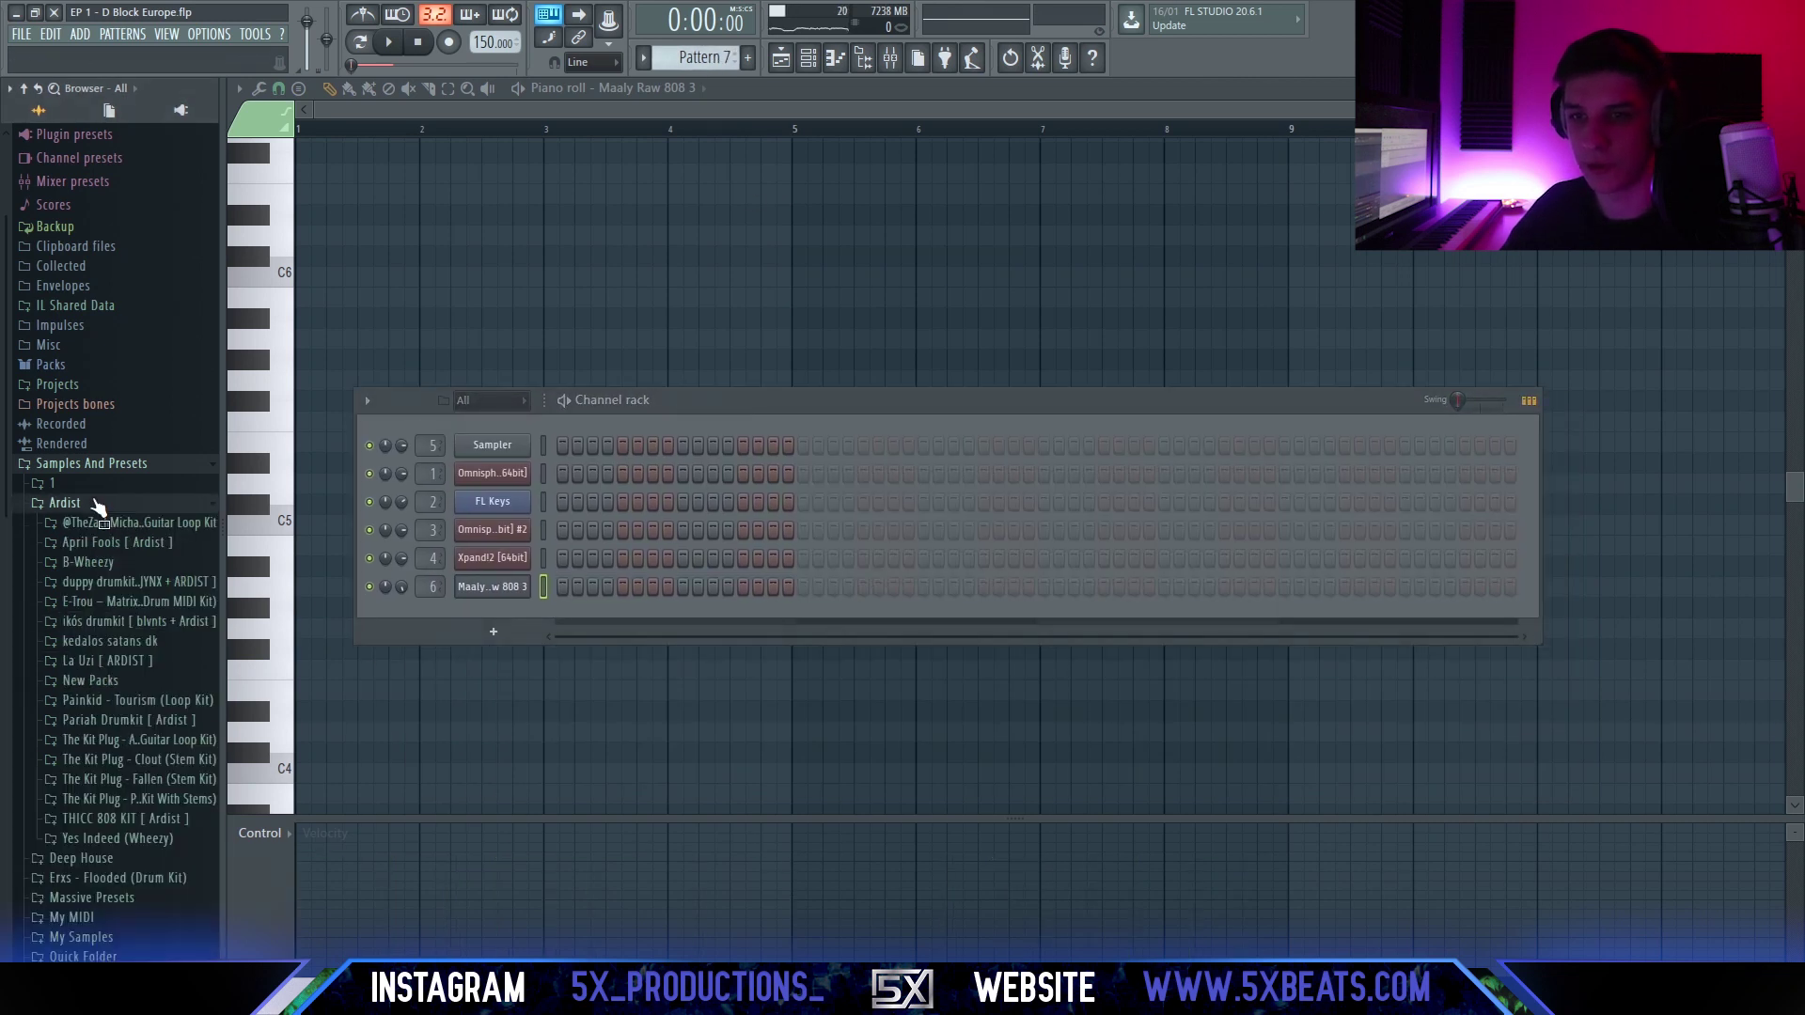
pyautogui.click(132, 661)
pyautogui.click(90, 702)
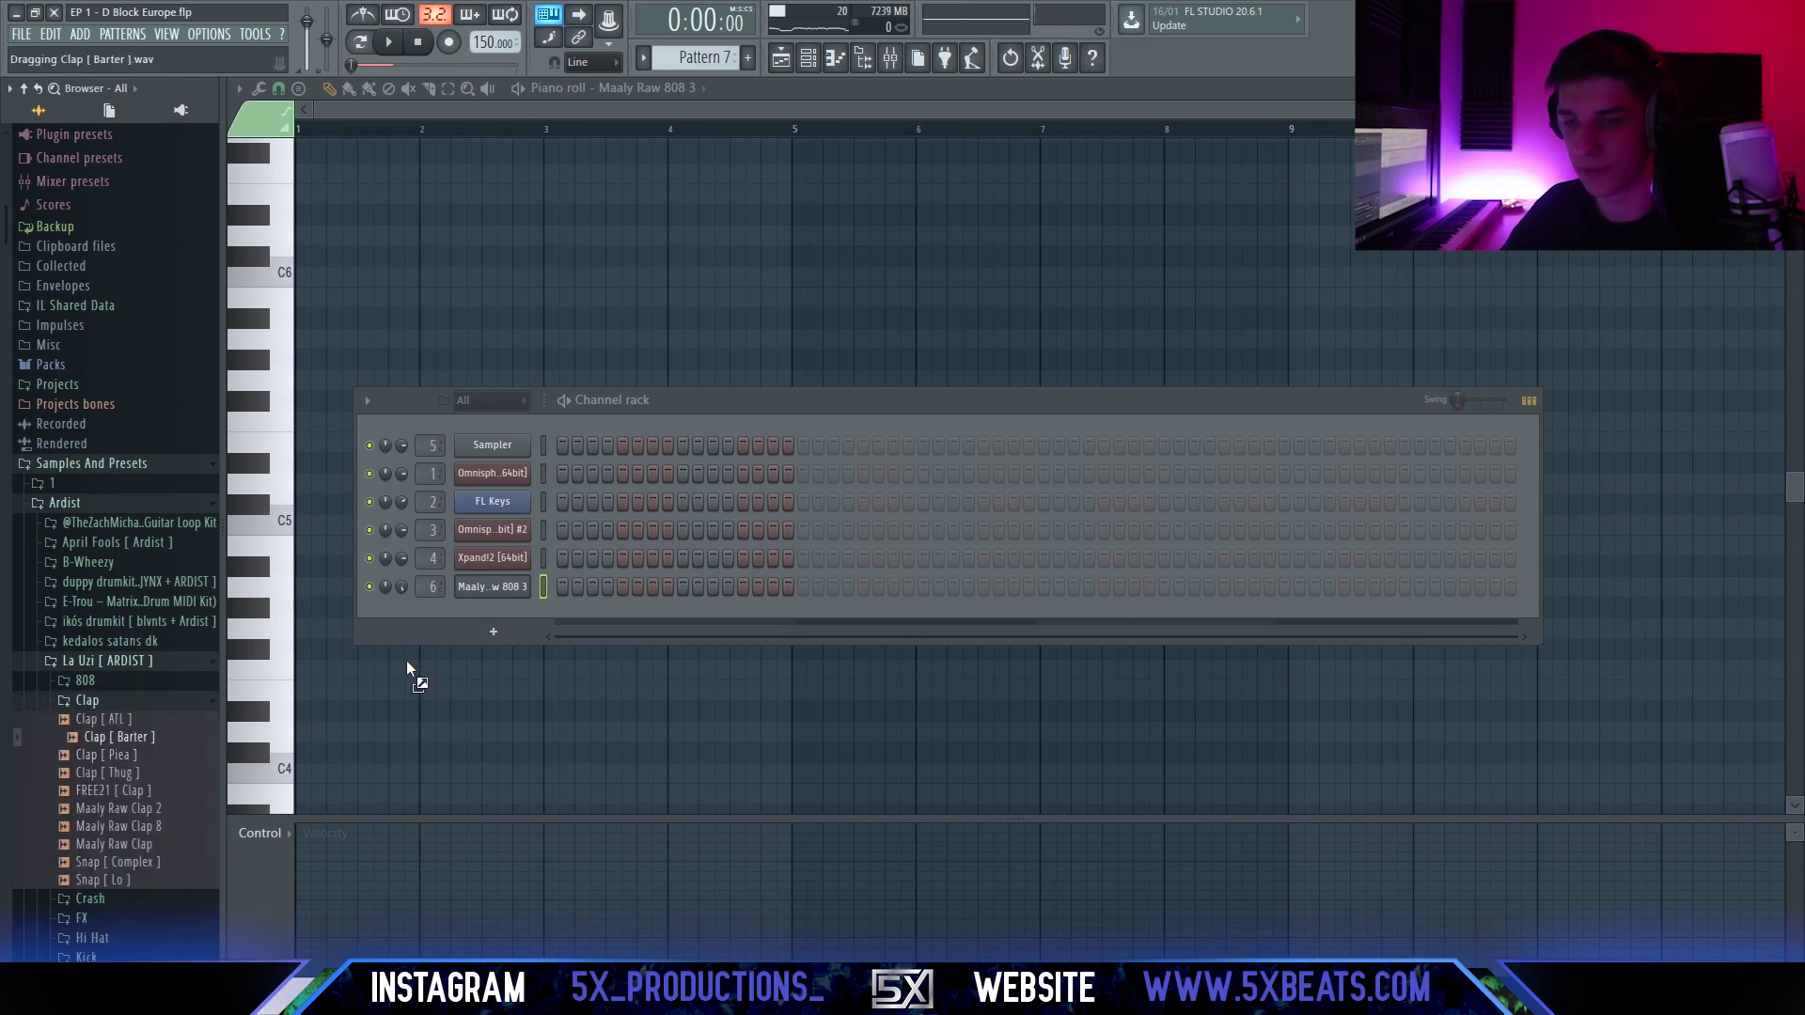
pyautogui.moveTo(406, 660); pyautogui.dragTo(519, 600)
# Program the Clap [ Barter ] on the third beat of each of four bars in Pattern 7 while playing it back.
pyautogui.press('space')
pyautogui.click(683, 614)
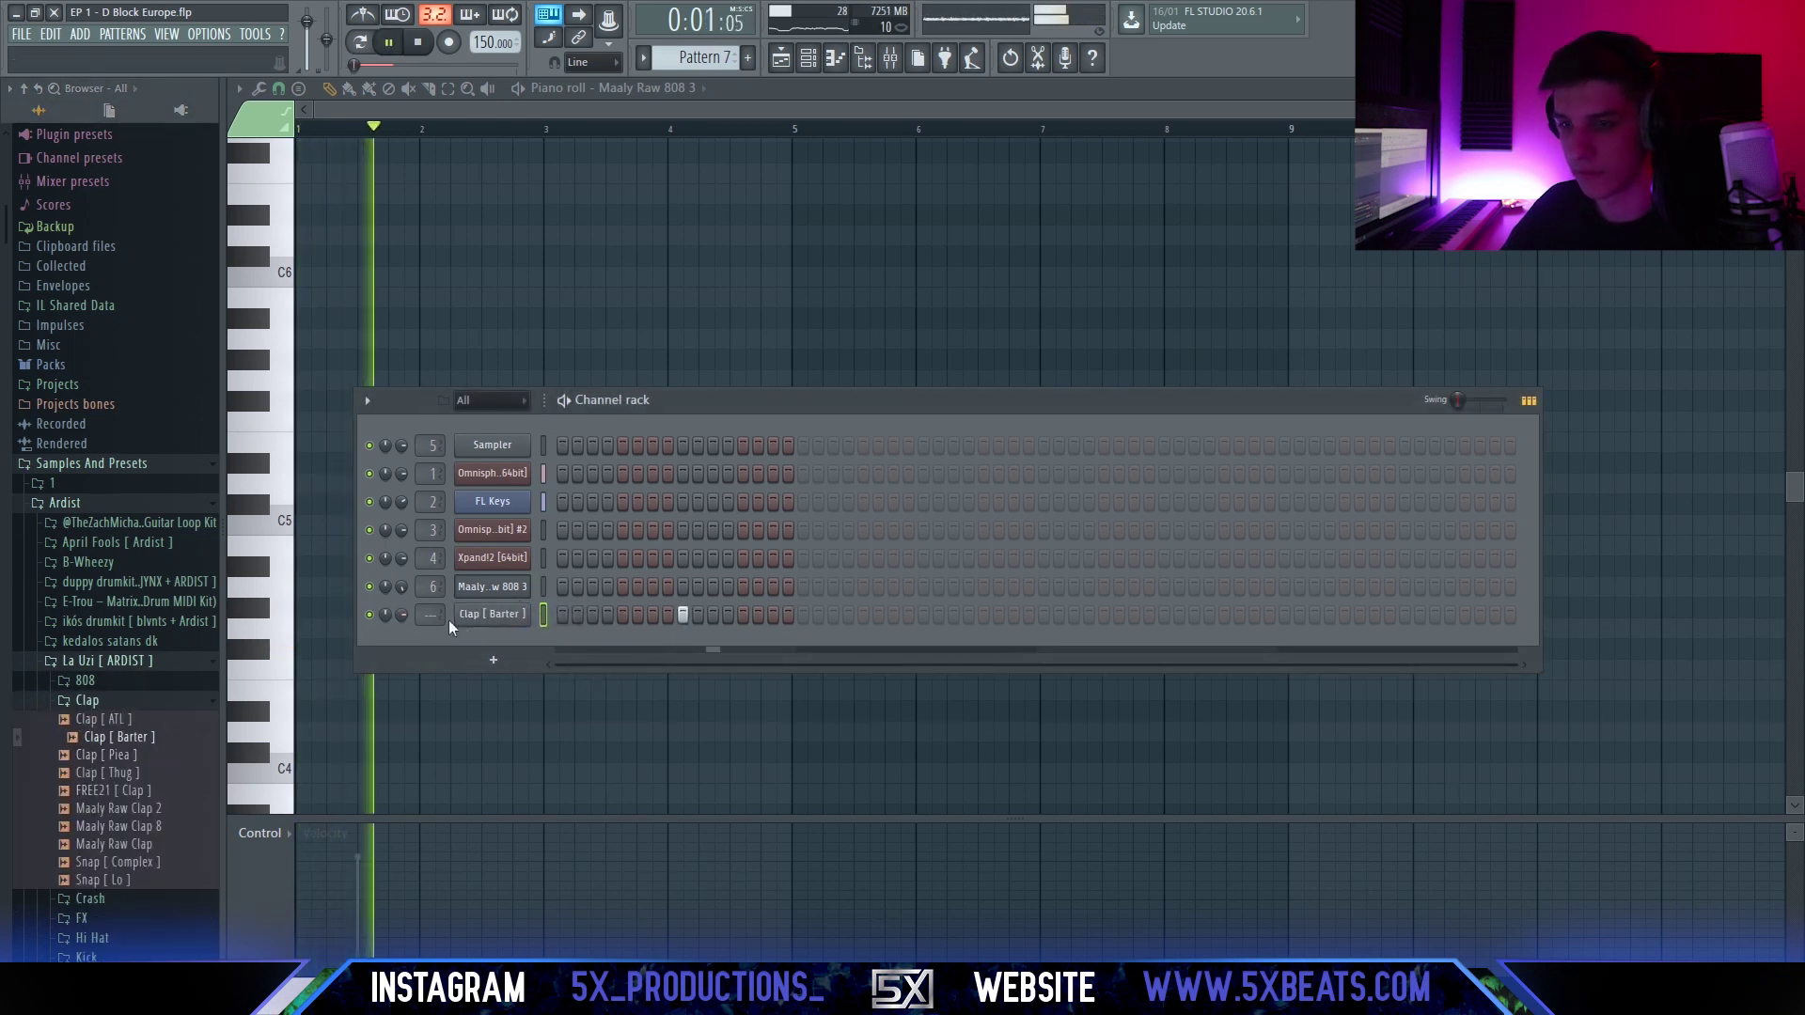
pyautogui.press('space')
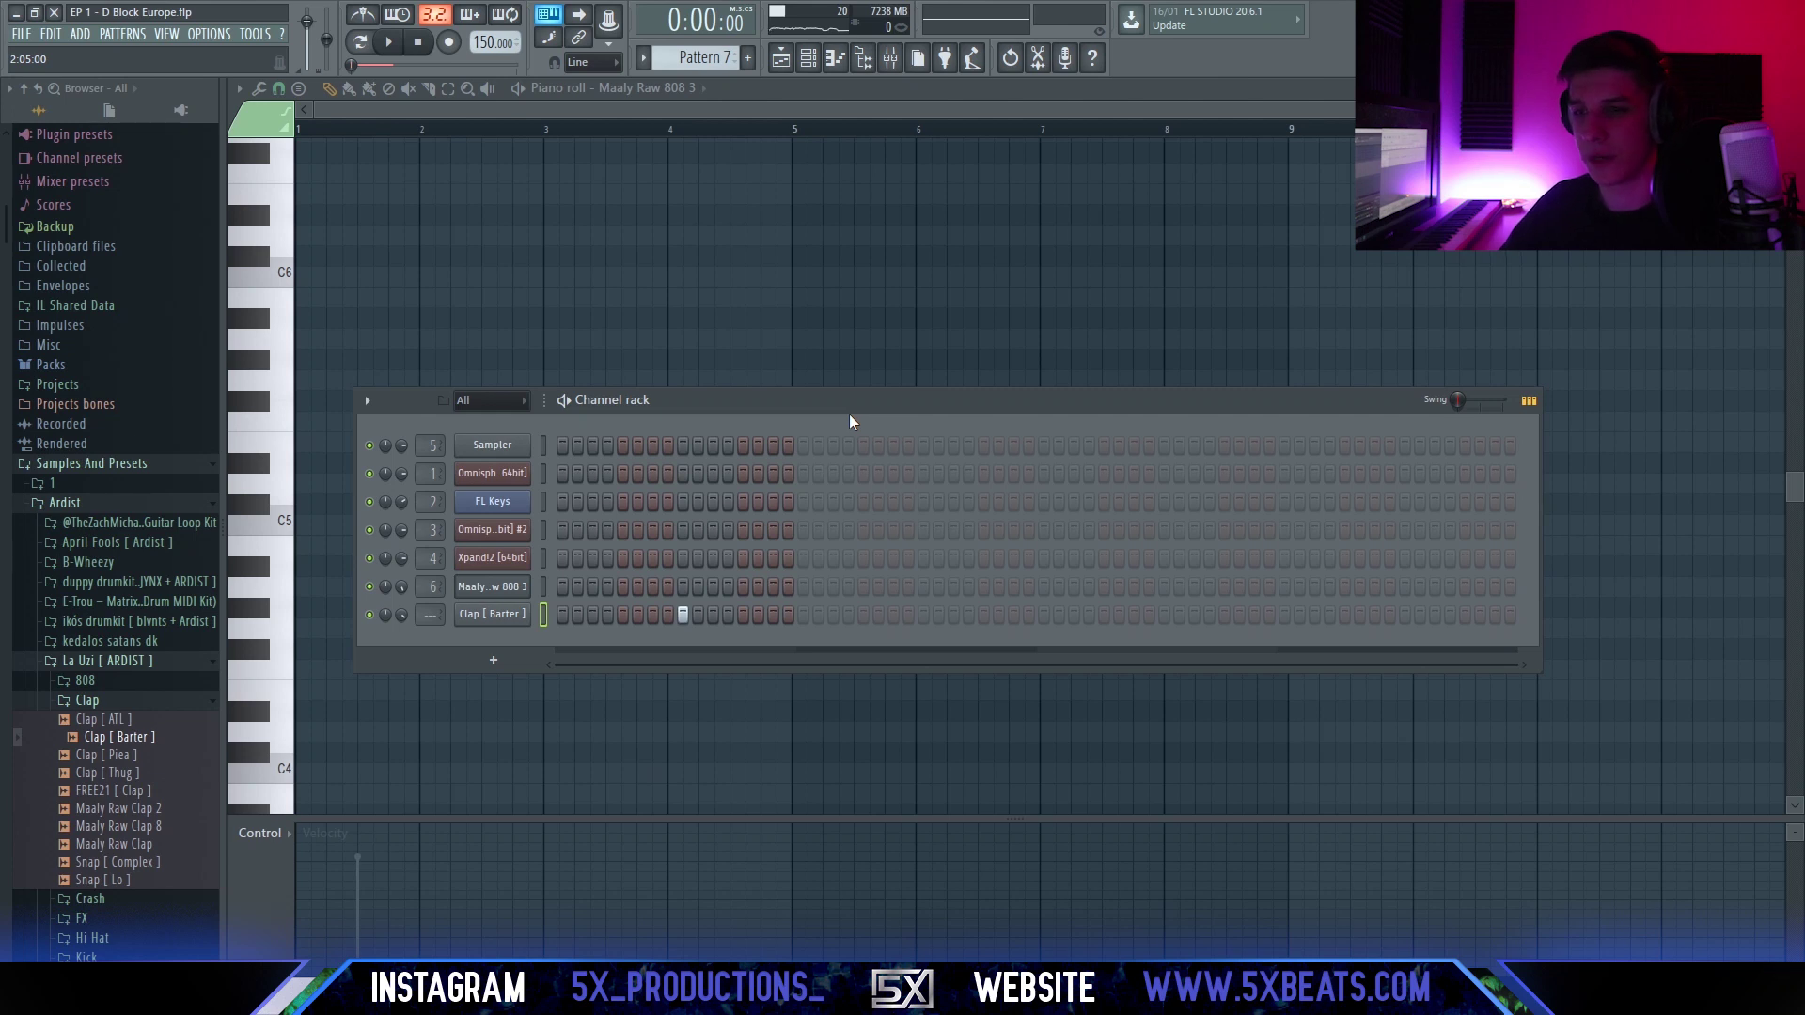
pyautogui.moveTo(821, 393); pyautogui.dragTo(803, 425)
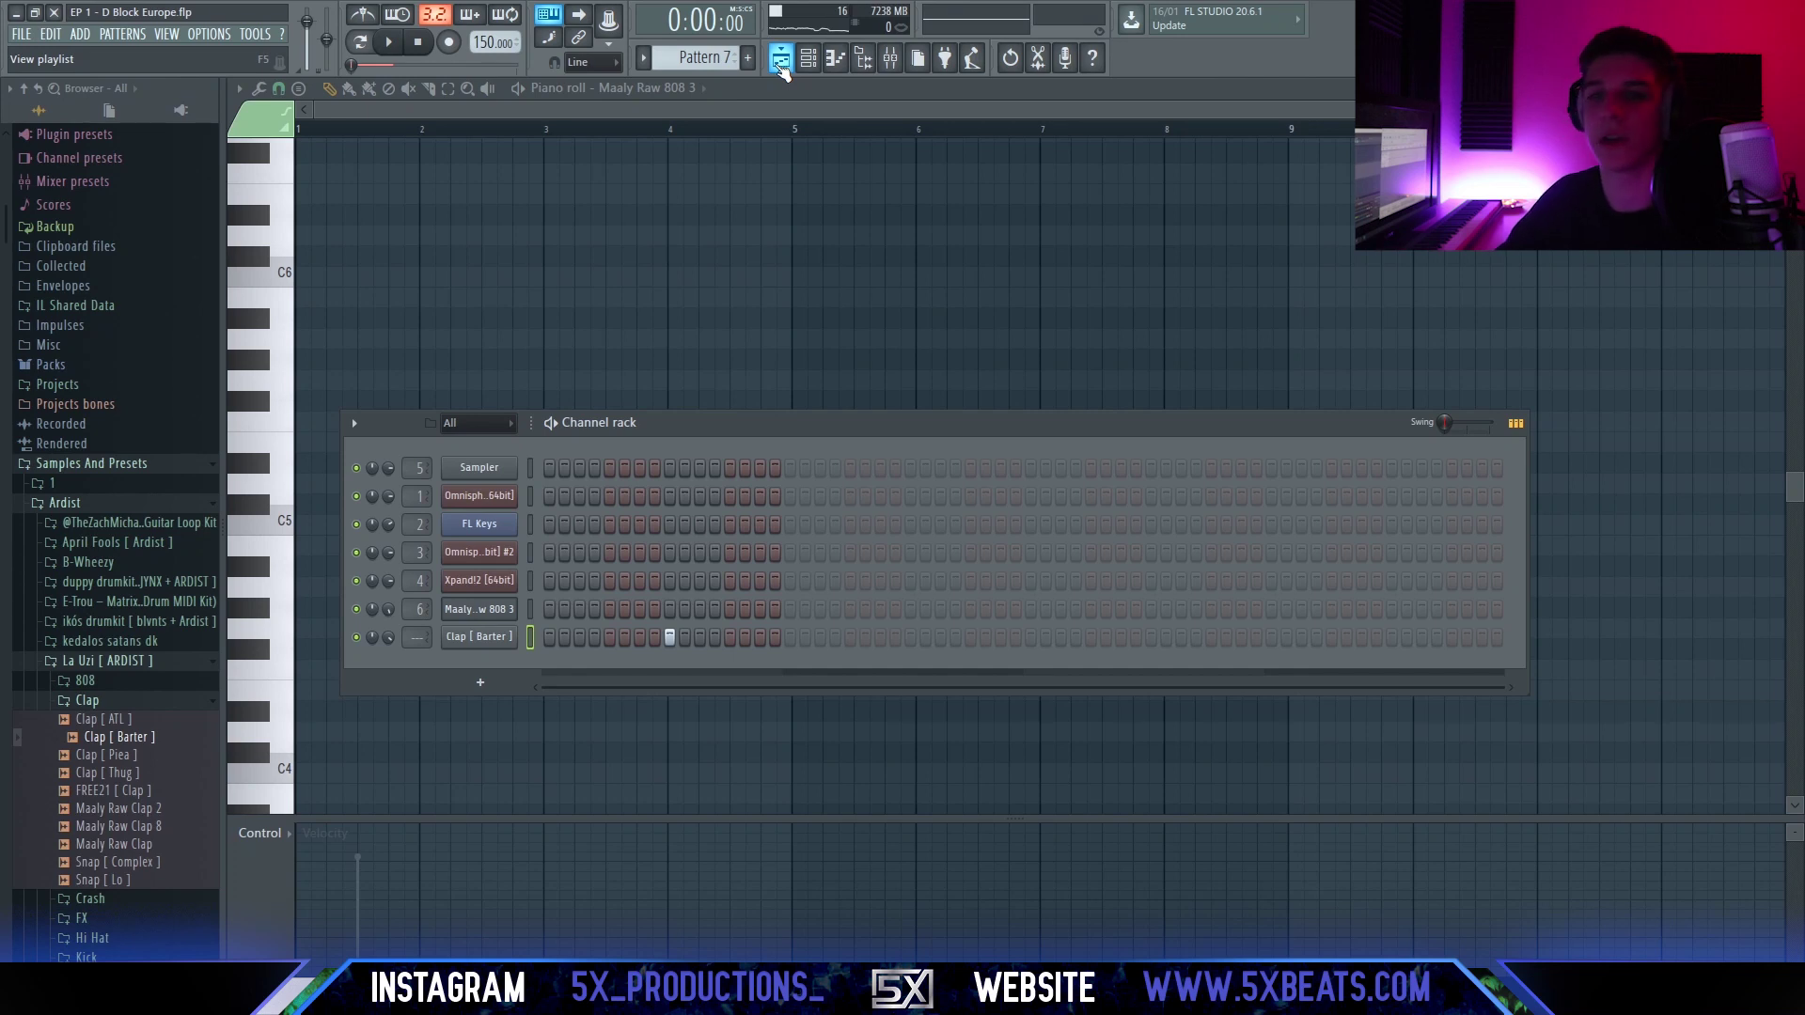
pyautogui.click(909, 639)
pyautogui.press('space')
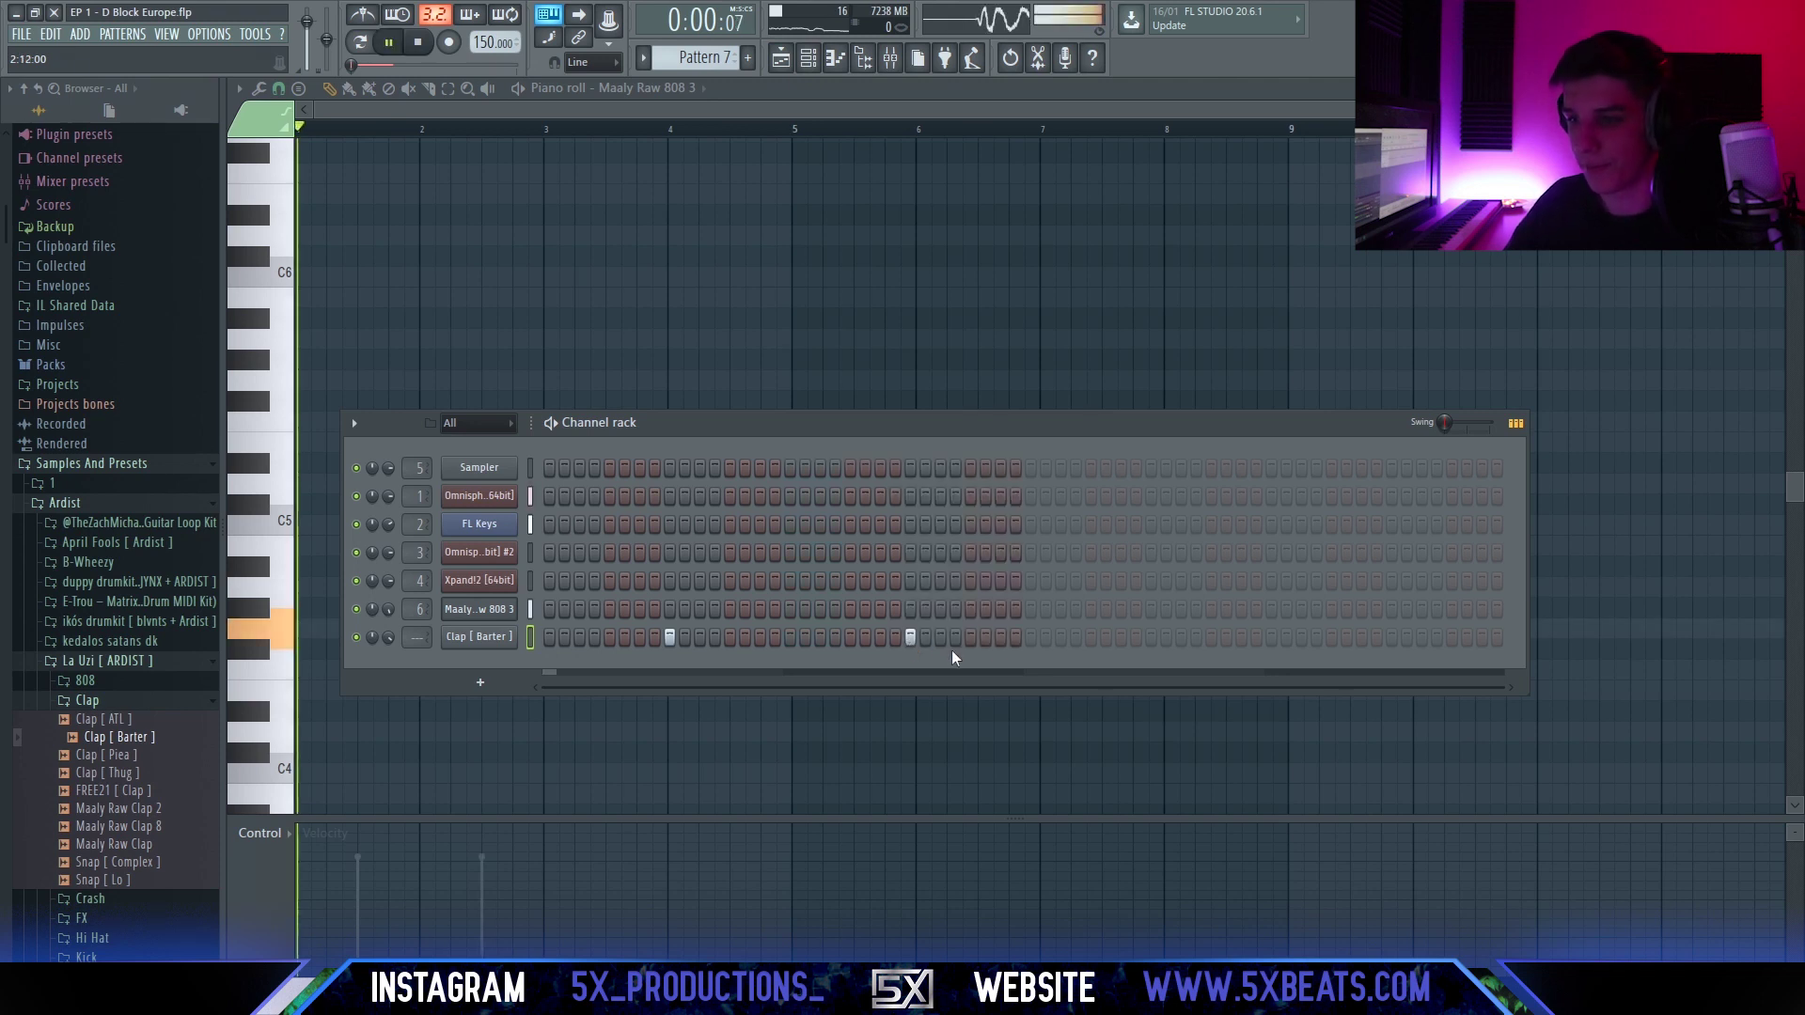
pyautogui.click(1153, 638)
pyautogui.click(1391, 639)
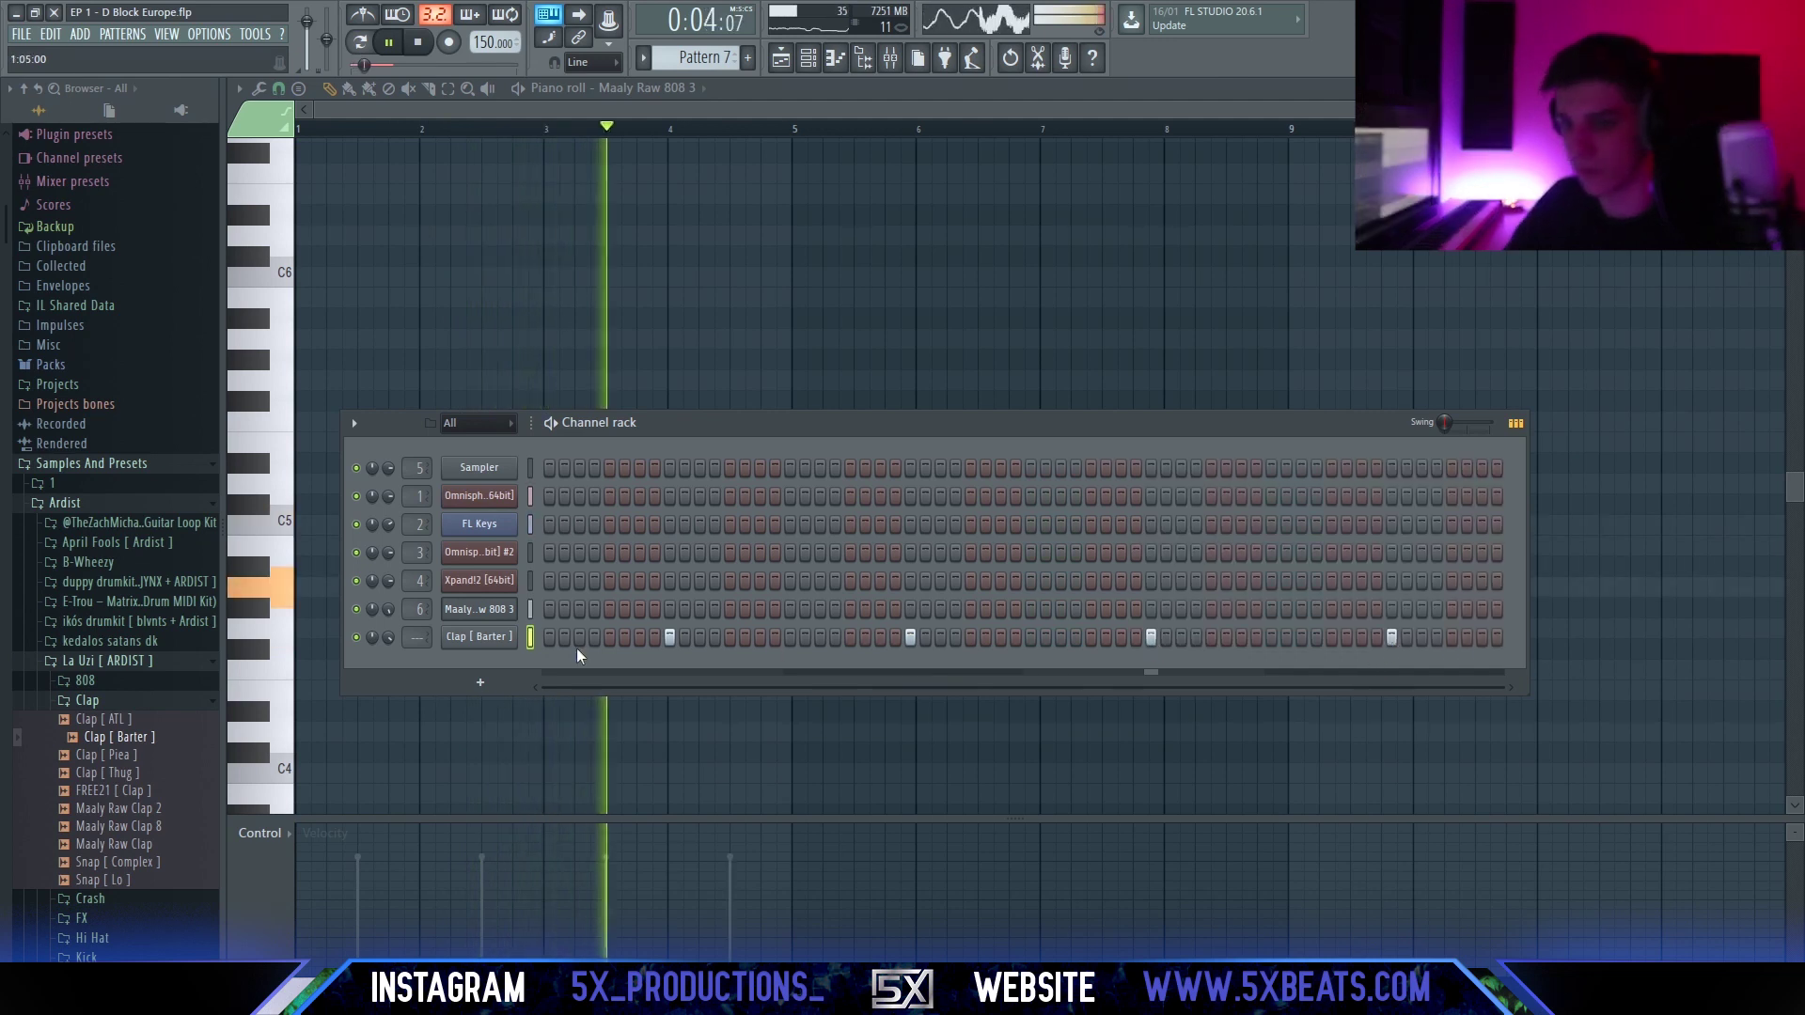
# Audition samples in the Snare folder of the La Uzi [ ARDIST ] kit, including Snare [ Anti ], over the playing clap pattern.
pyautogui.click(87, 700)
pyautogui.scroll(-3, 109, 657)
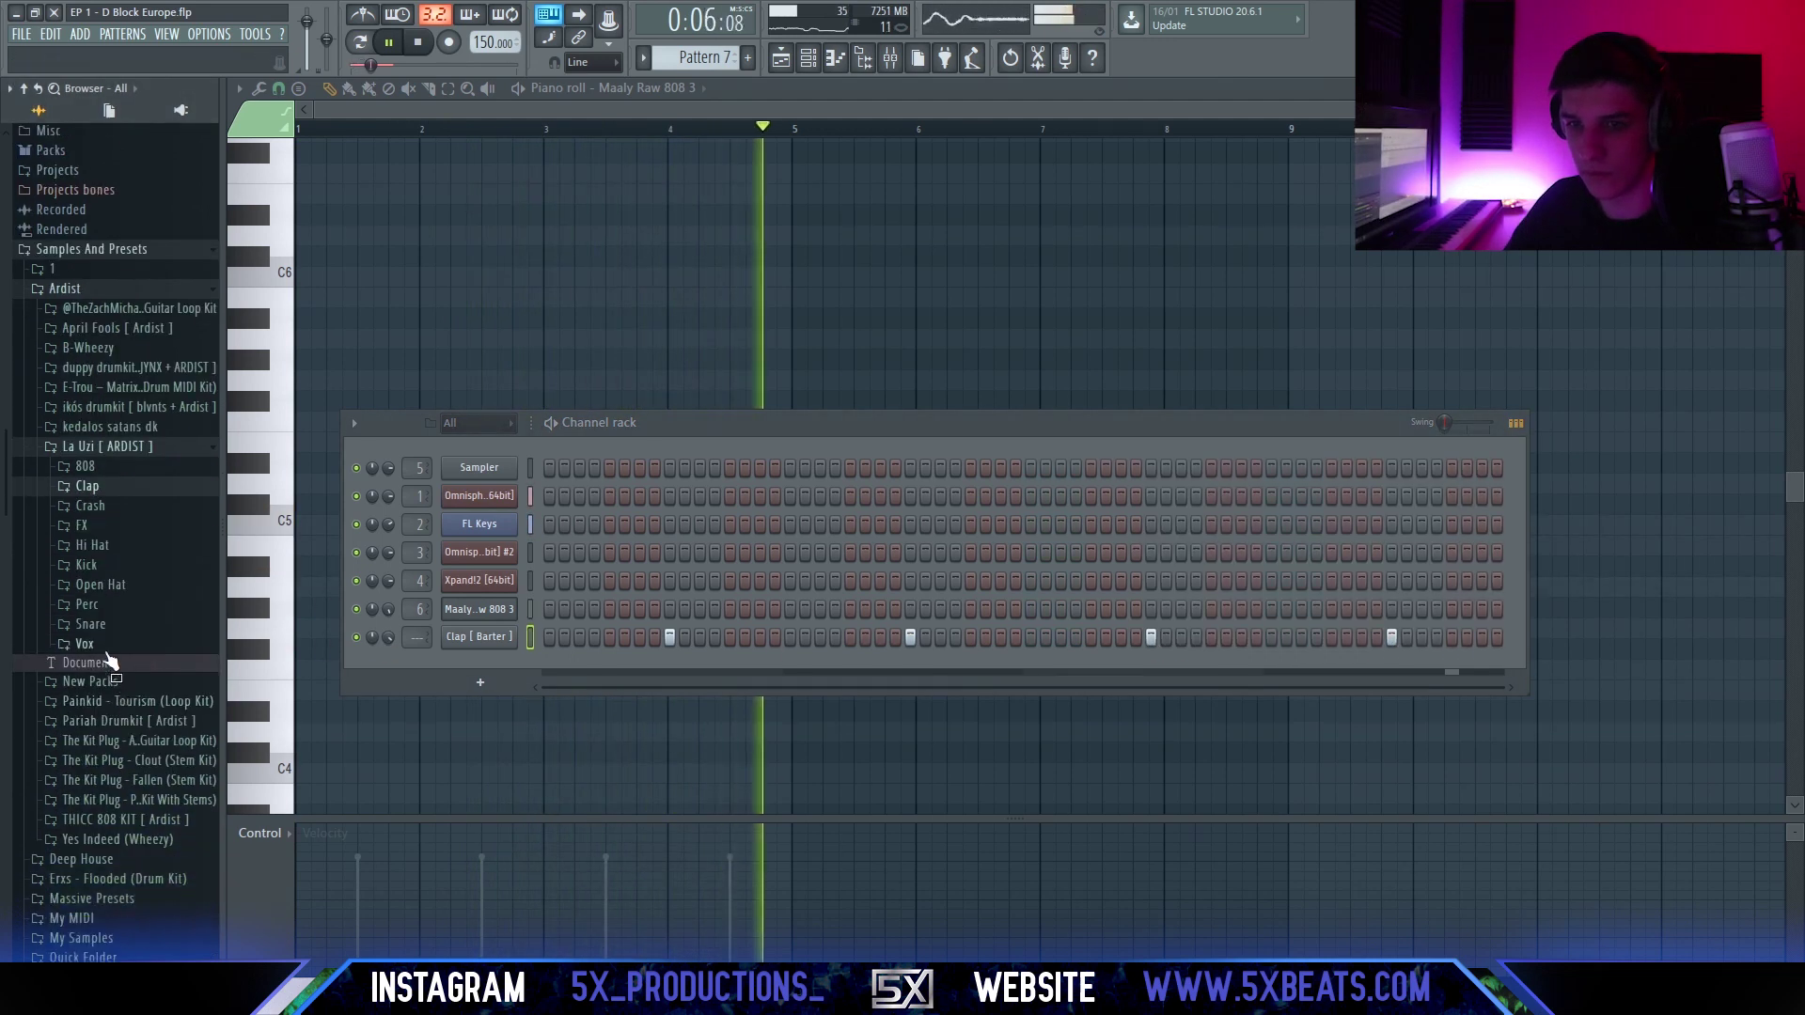
pyautogui.click(91, 606)
pyautogui.scroll(-3, 117, 620)
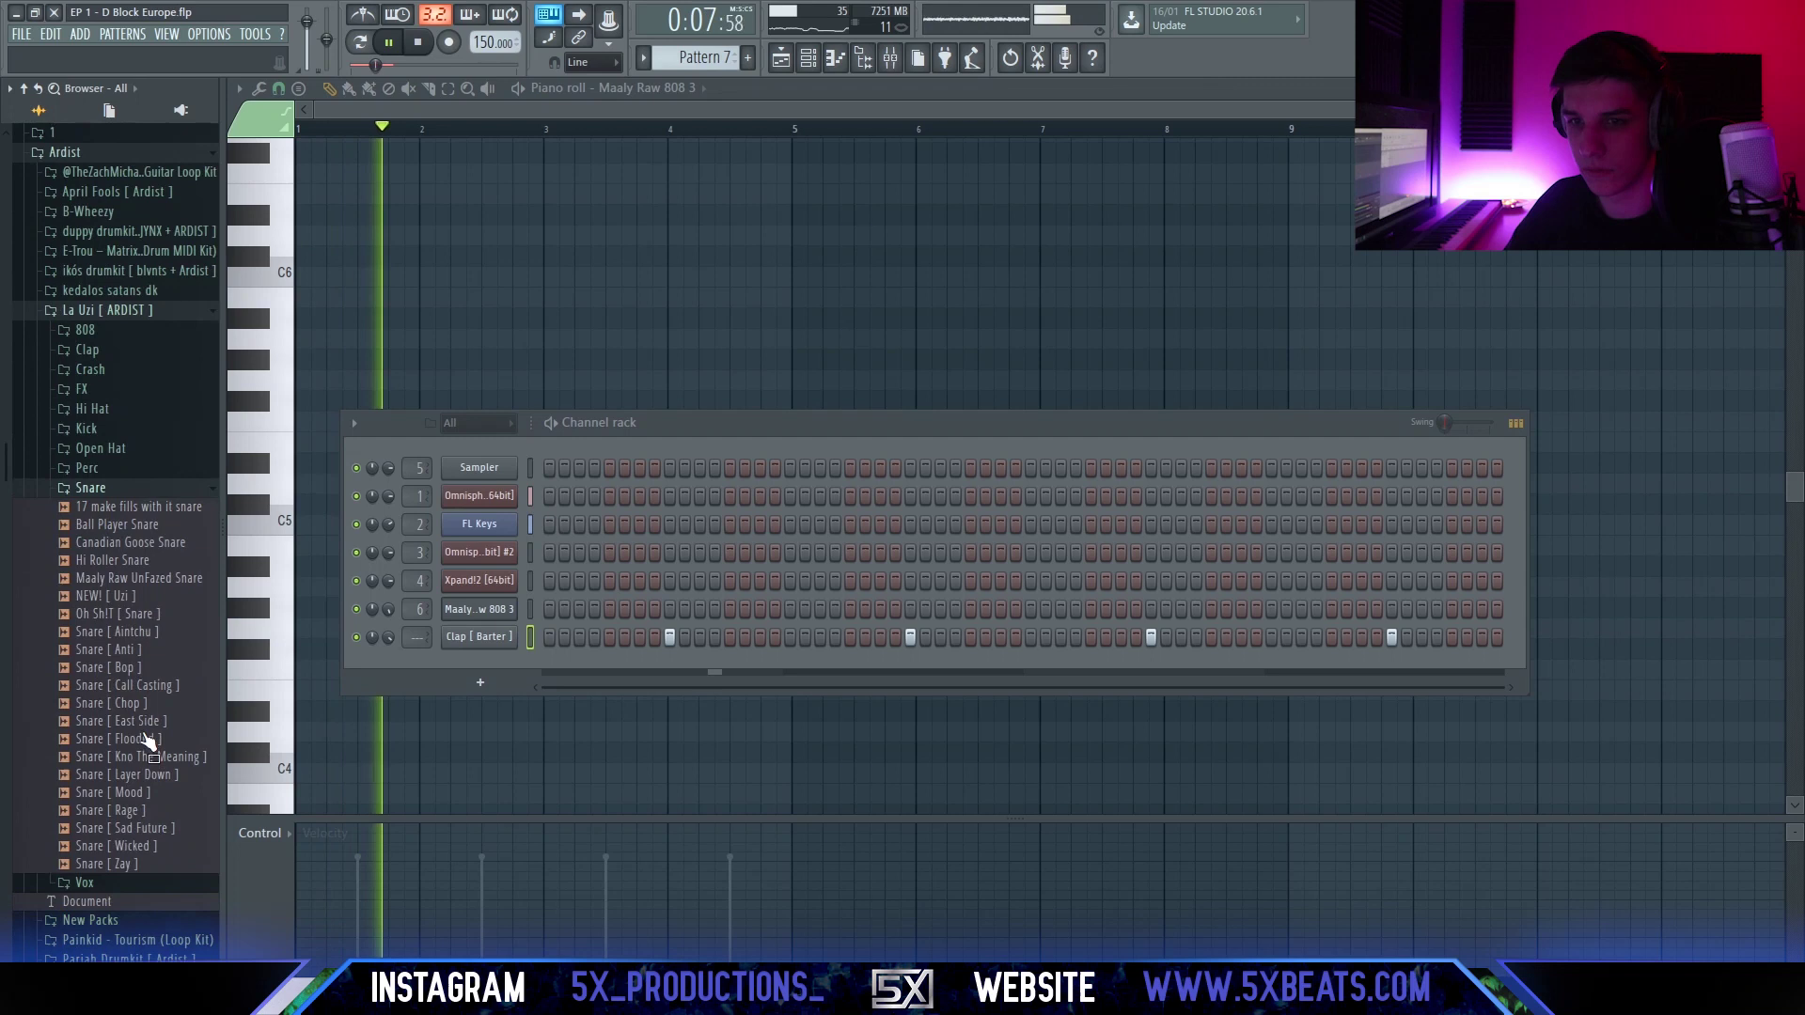
pyautogui.click(141, 612)
pyautogui.click(143, 647)
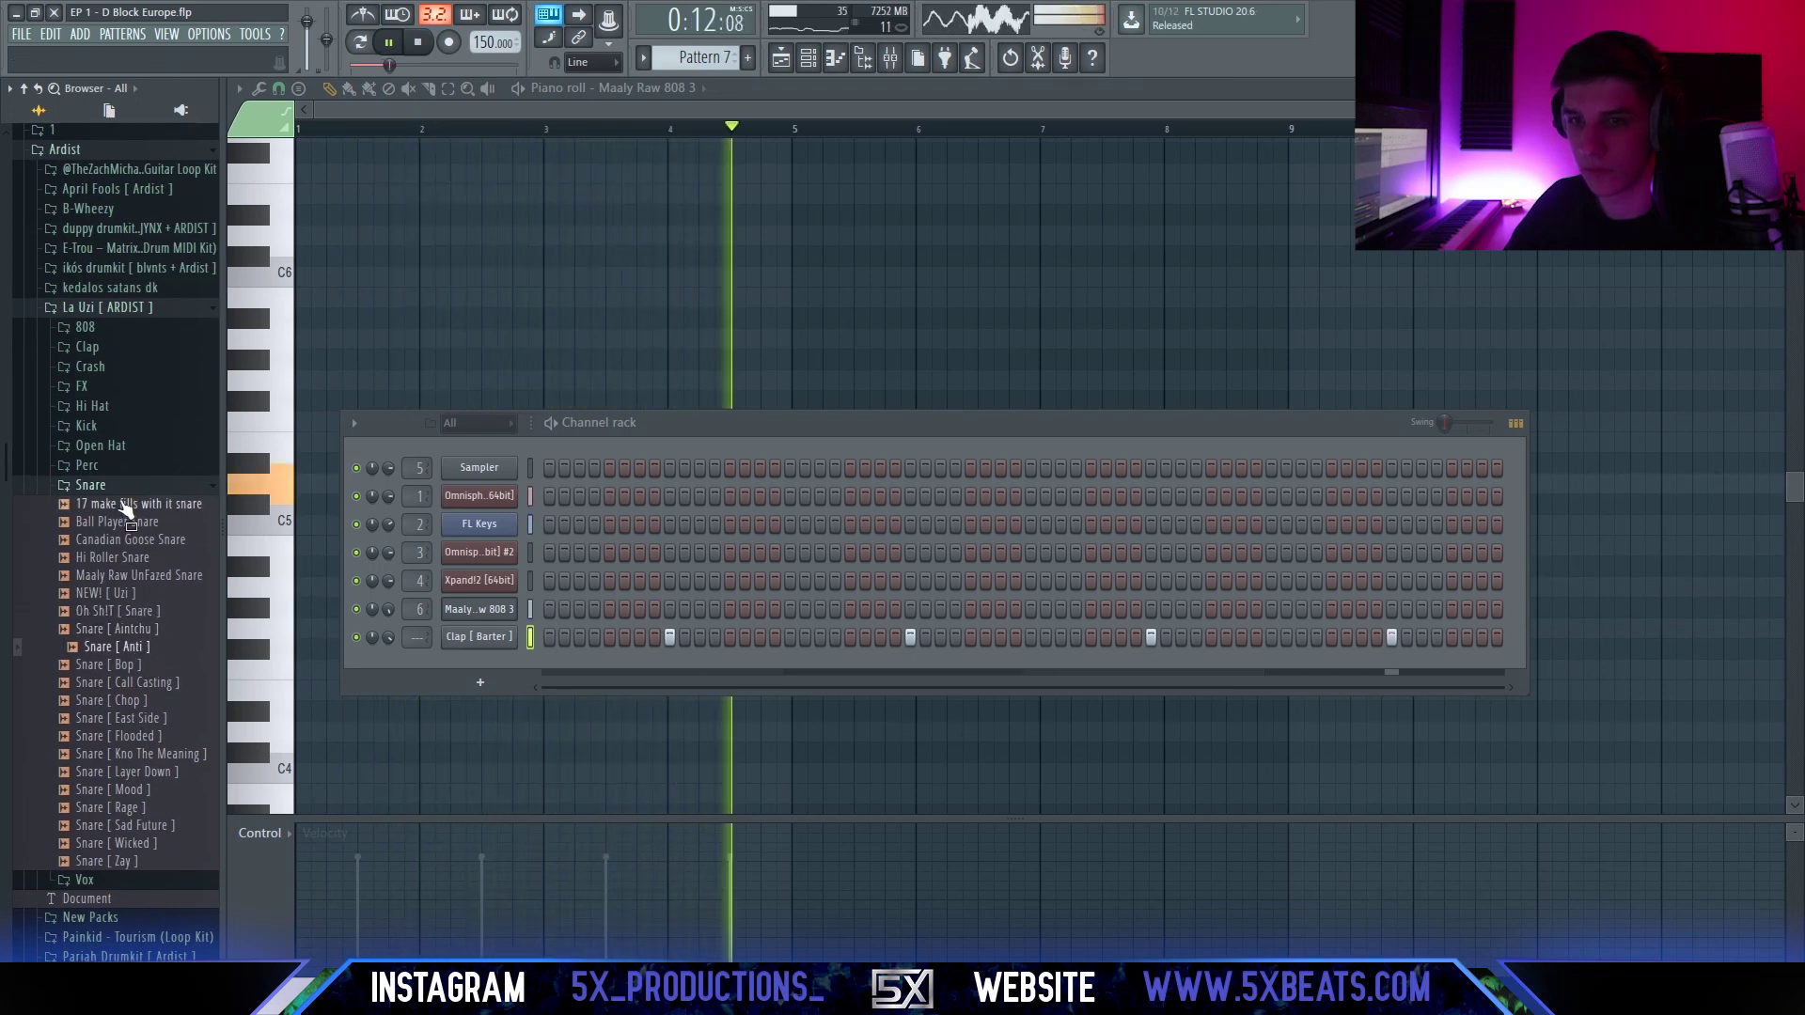
# Audition percussion in the kit's Perc folder and add Perc [ Tarzan ] as a new channel.
pyautogui.click(90, 484)
pyautogui.press('space')
pyautogui.click(86, 465)
pyautogui.click(136, 717)
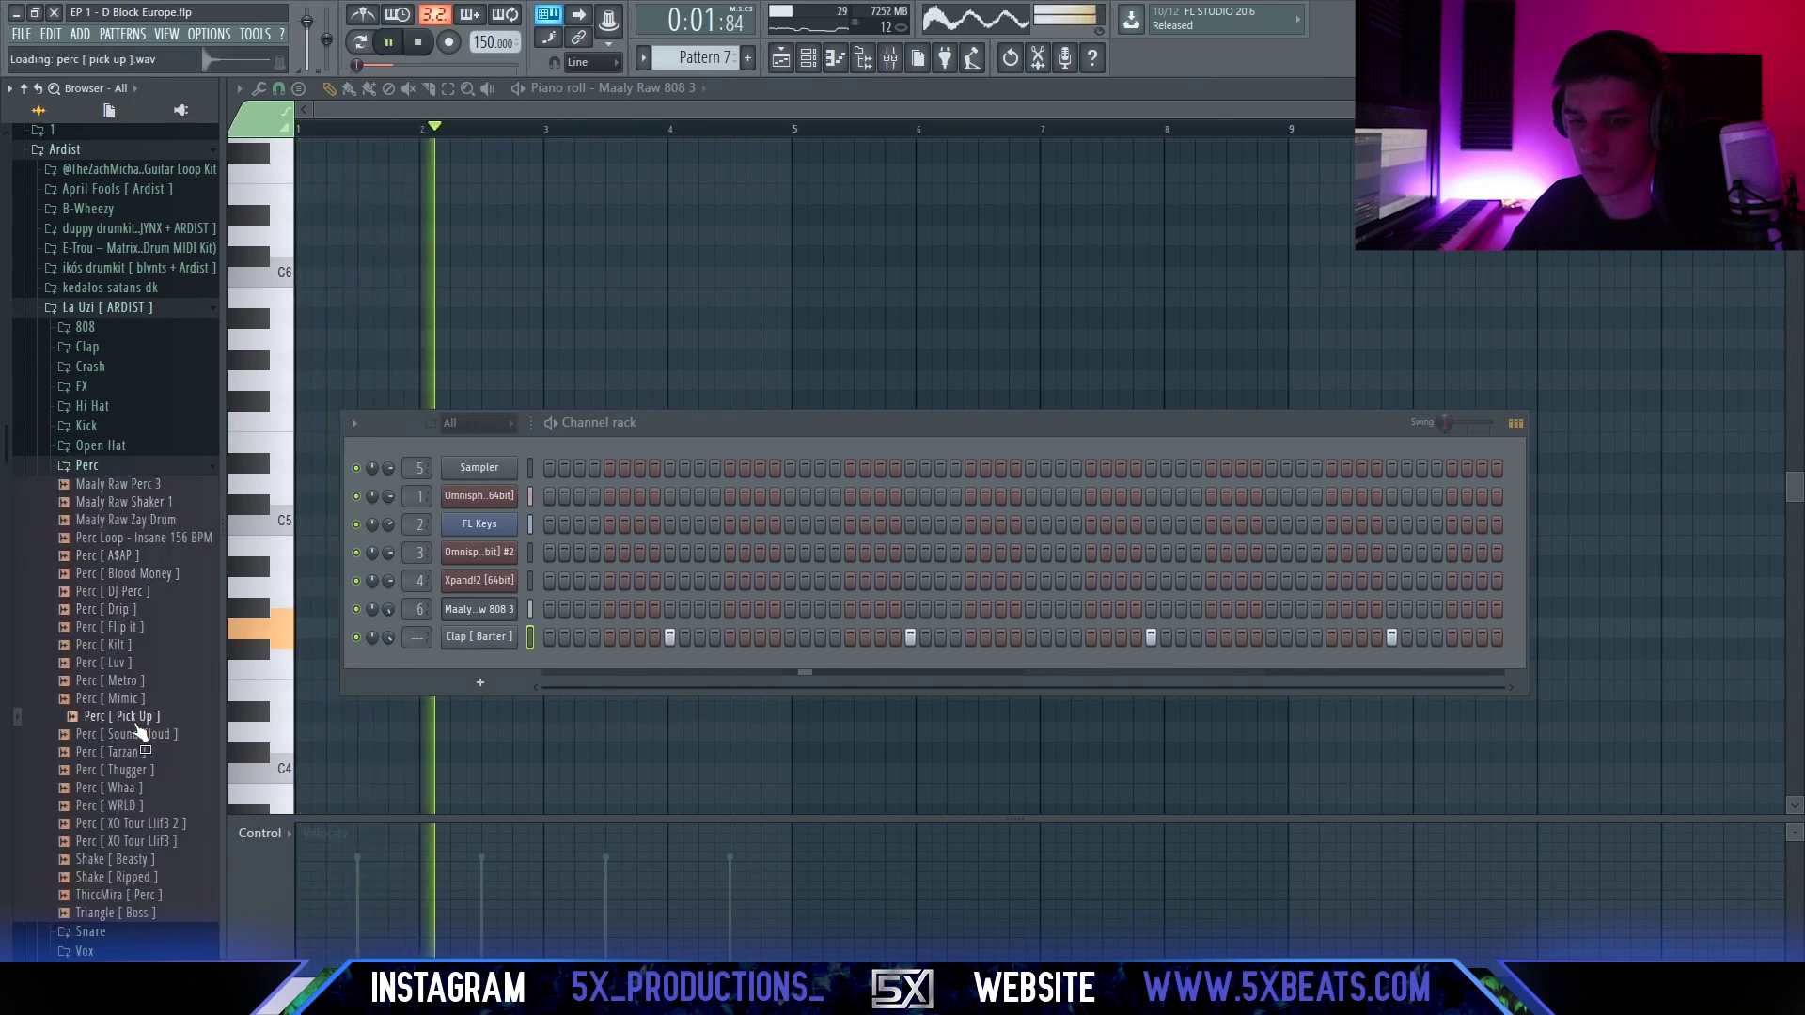
pyautogui.click(135, 680)
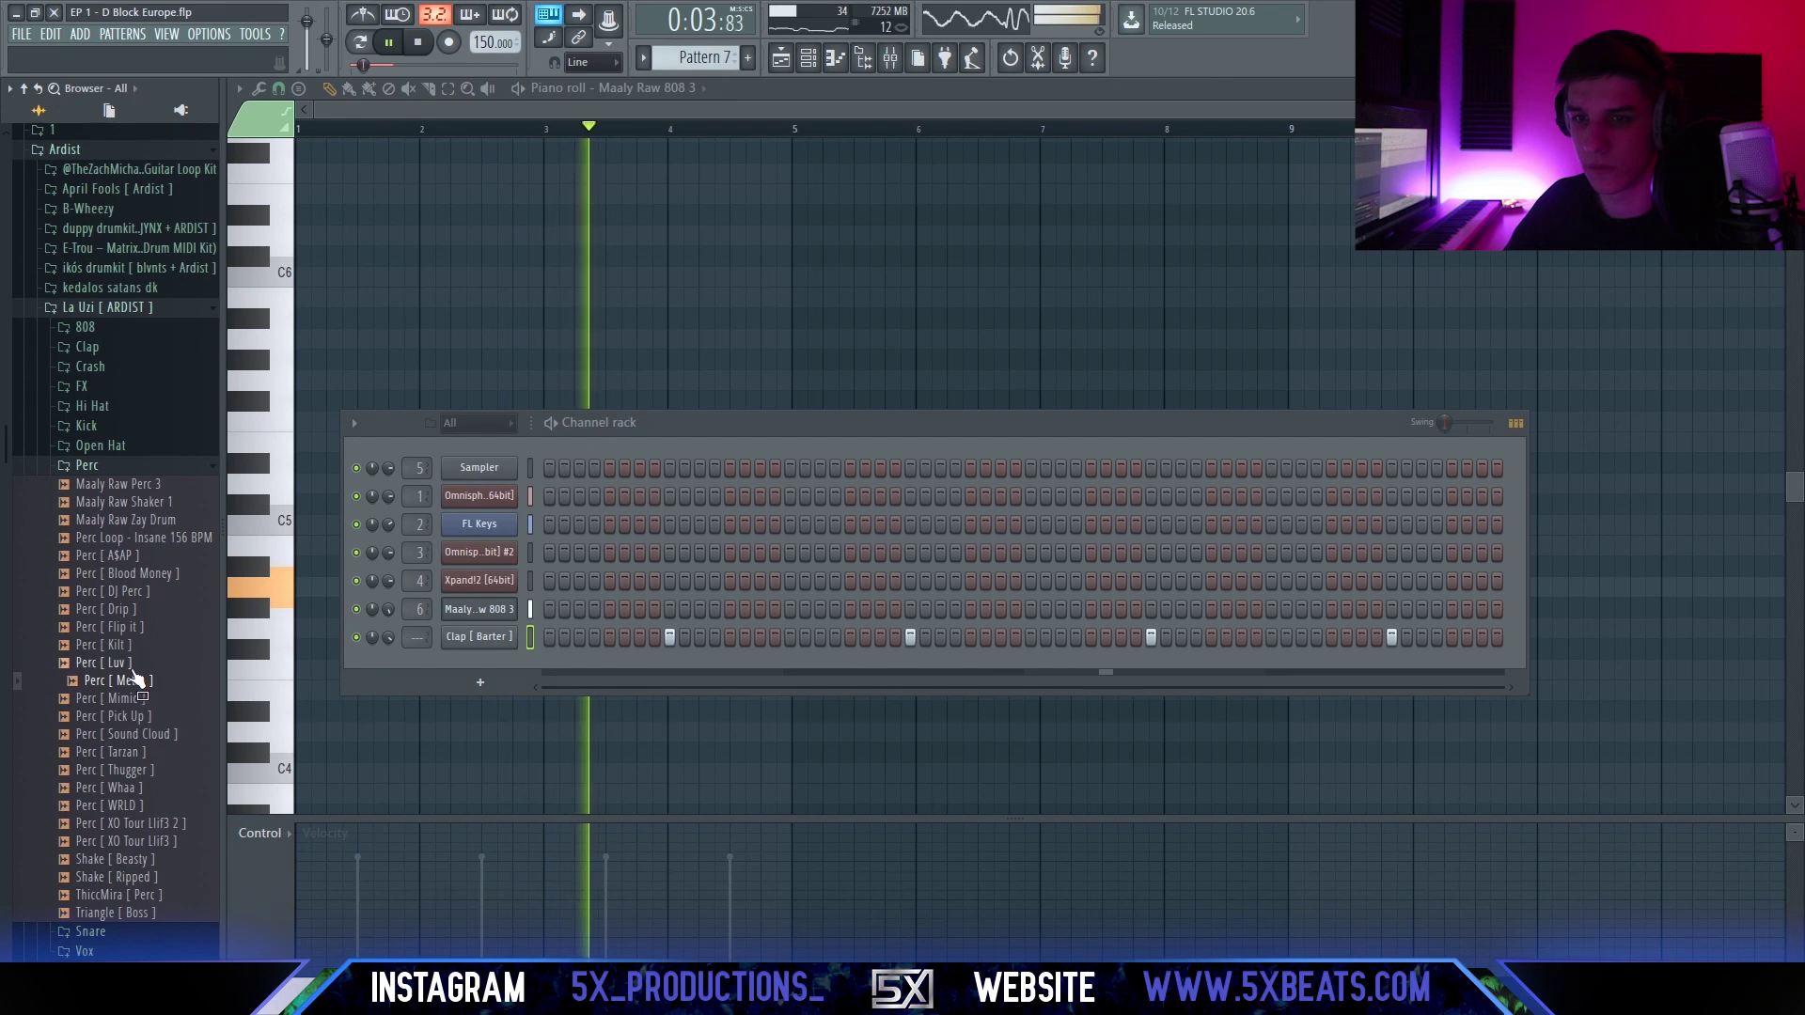
pyautogui.click(135, 752)
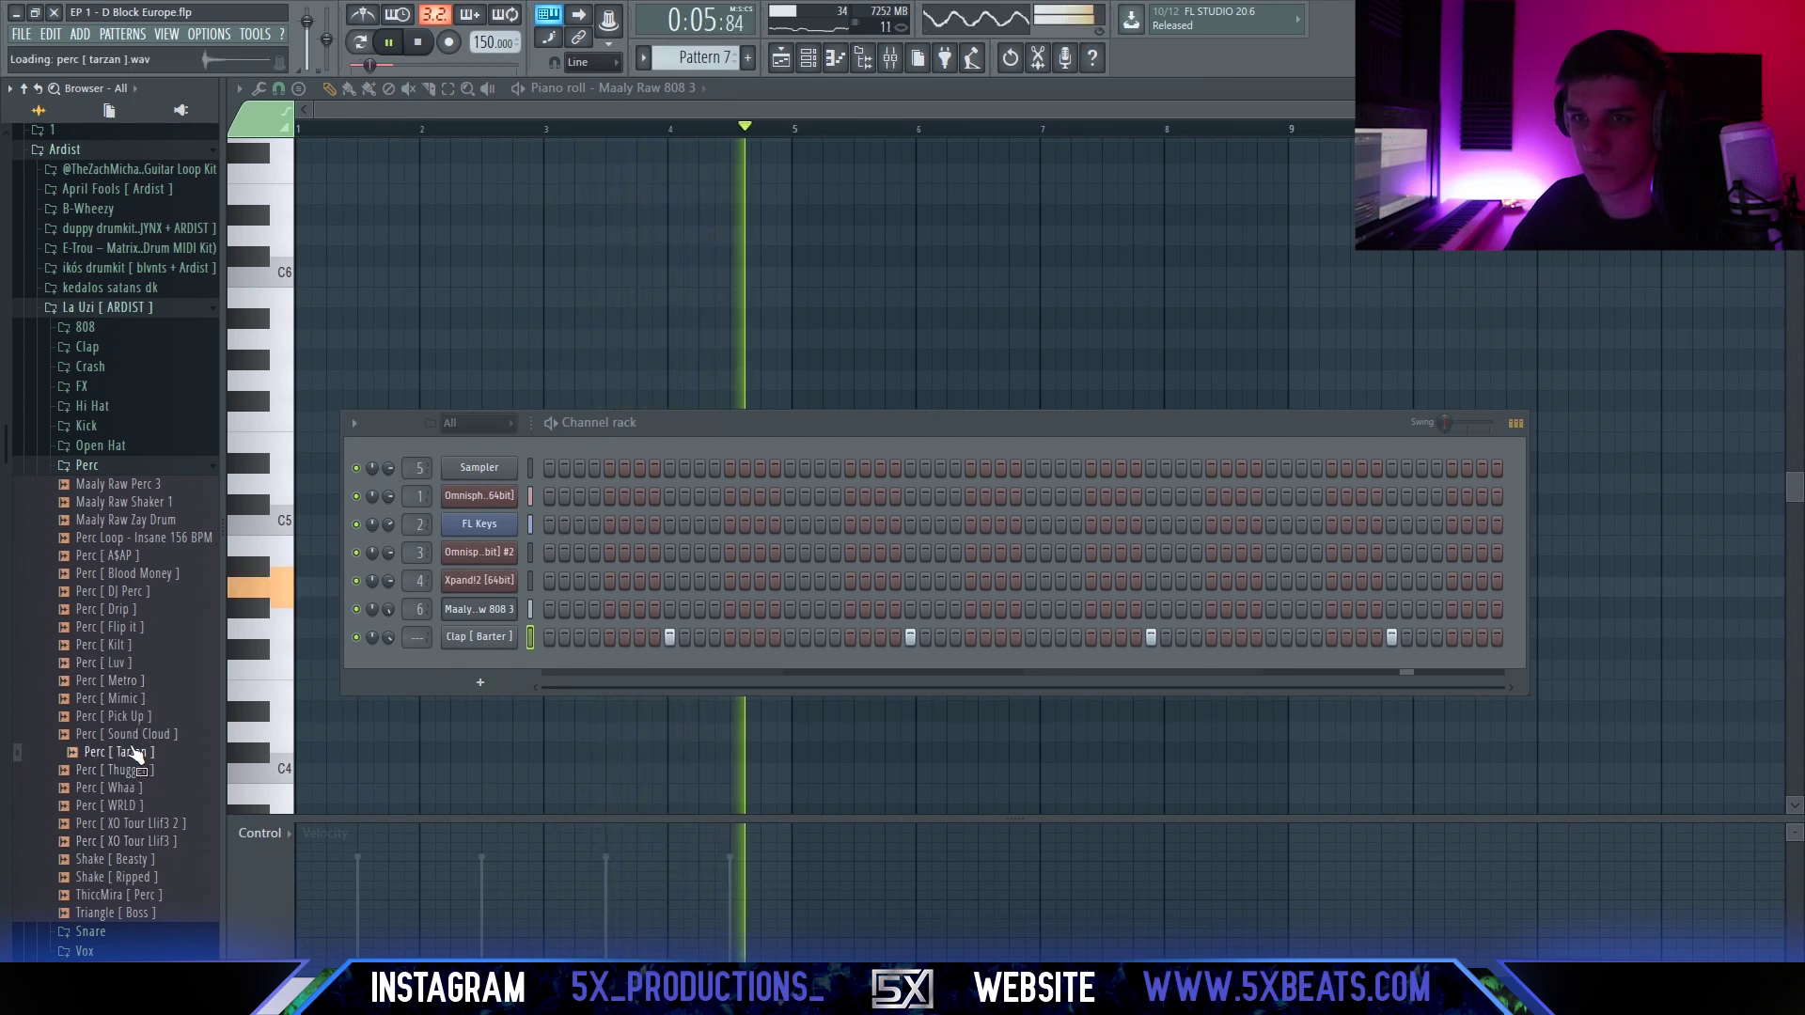
pyautogui.moveTo(134, 752); pyautogui.dragTo(577, 682)
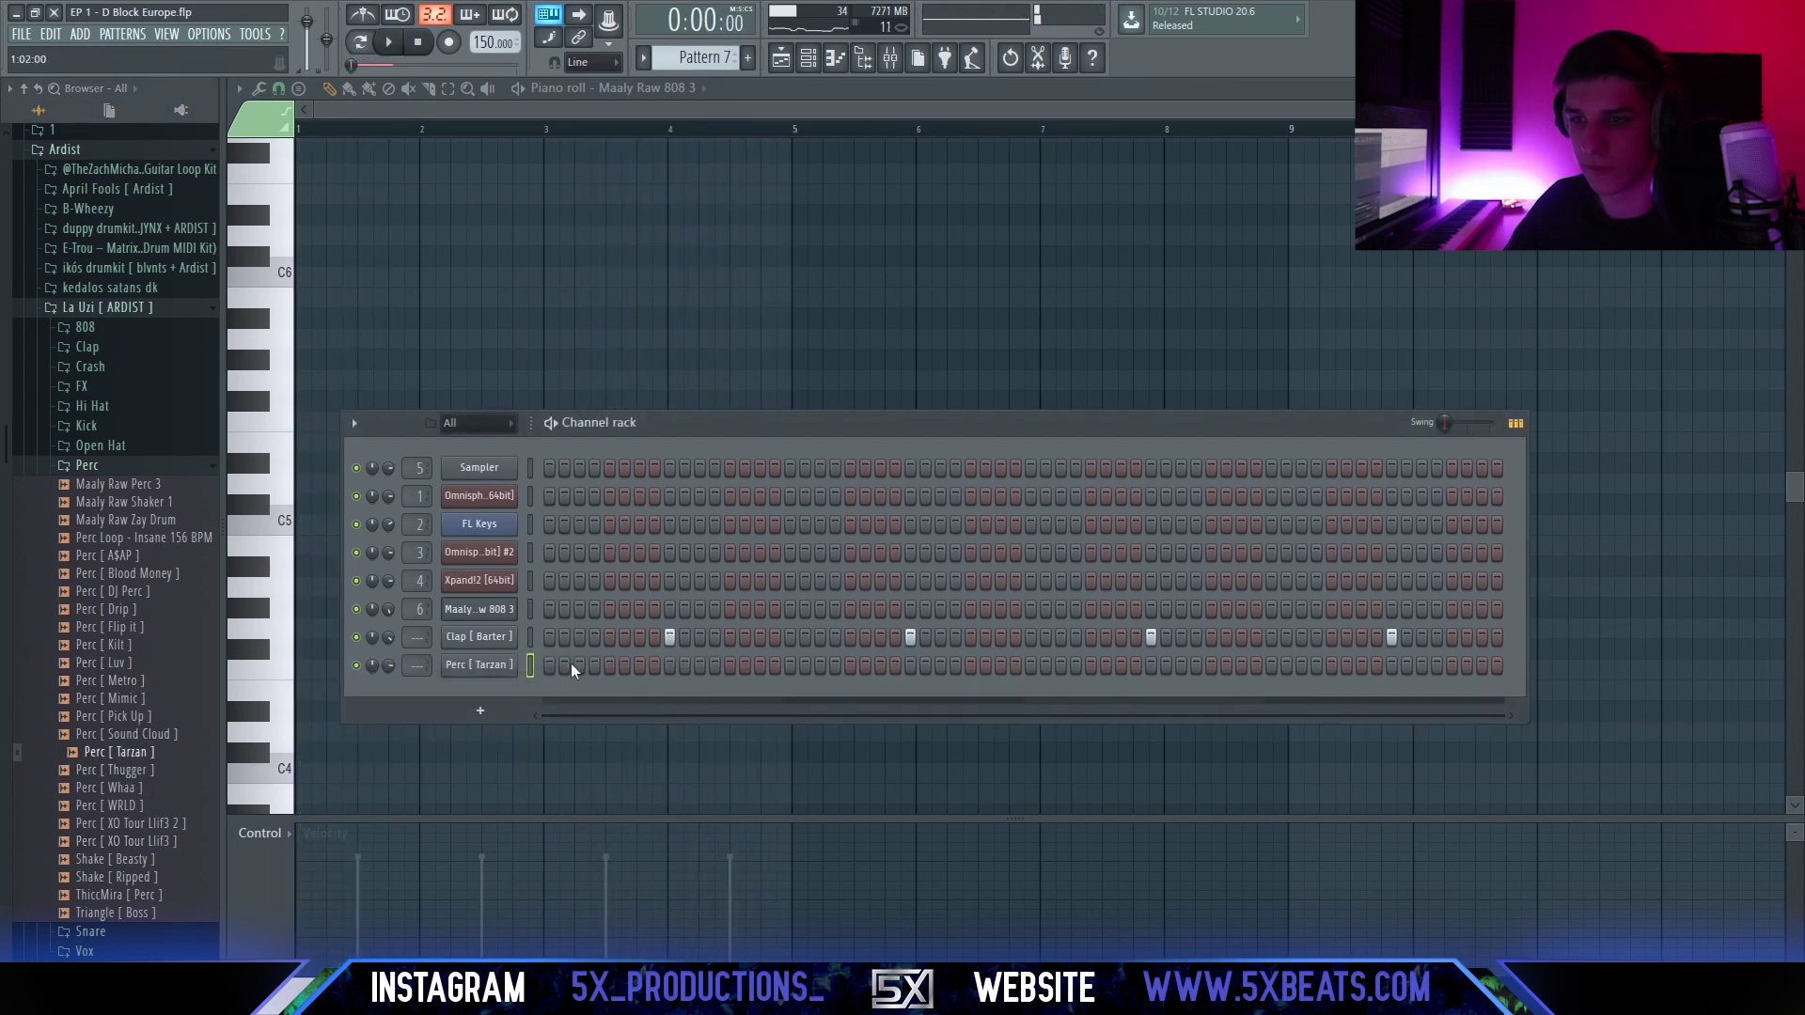
# Program Perc [ Tarzan ] on steps 3 and 61 to 63, delete the step 3 hit, and keep the last three hits in Pattern 6 instead.
pyautogui.click(579, 664)
pyautogui.press('space')
pyautogui.click(1451, 665)
pyautogui.click(1466, 665)
pyautogui.click(1482, 666)
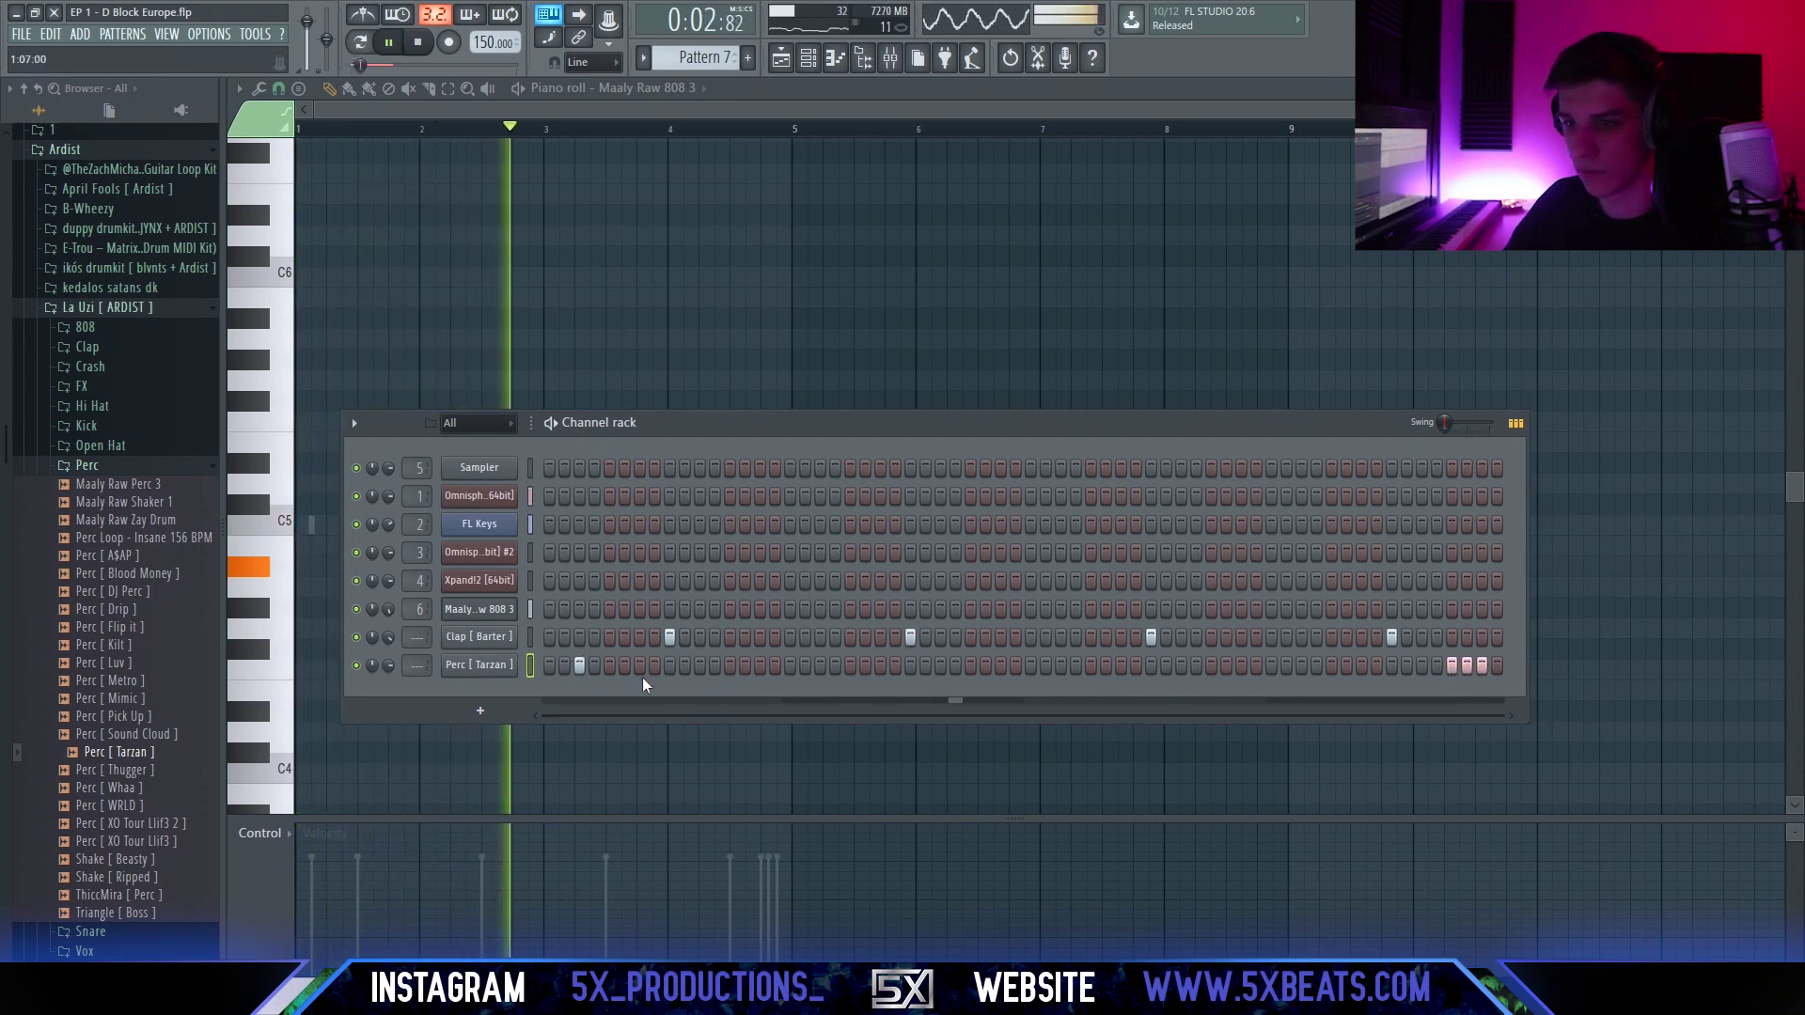
pyautogui.rightClick(579, 665)
pyautogui.press('Left')
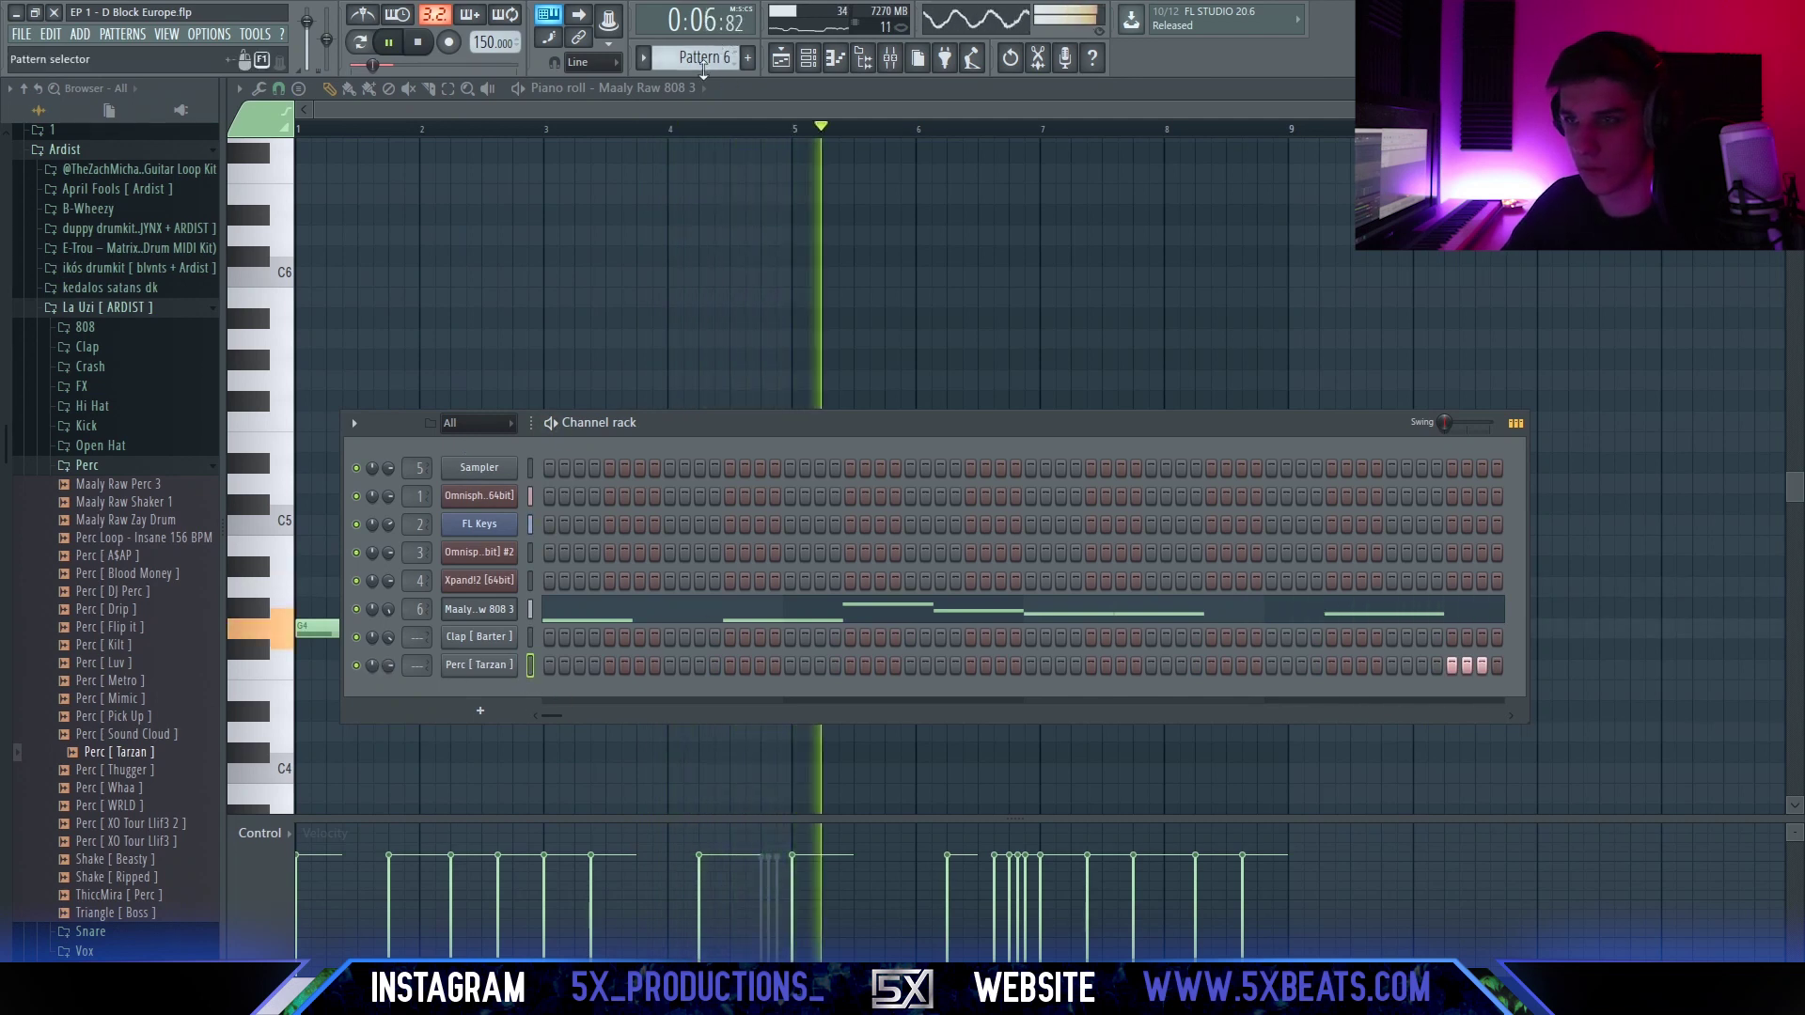
# Add Perc [ Drip ] from the Perc folder as a new channel and place a hit on step 3 of Pattern 7.
pyautogui.scroll(1, 703, 65)
pyautogui.click(132, 574)
pyautogui.click(132, 556)
pyautogui.click(129, 485)
pyautogui.moveTo(132, 524); pyautogui.dragTo(476, 680)
pyautogui.click(579, 693)
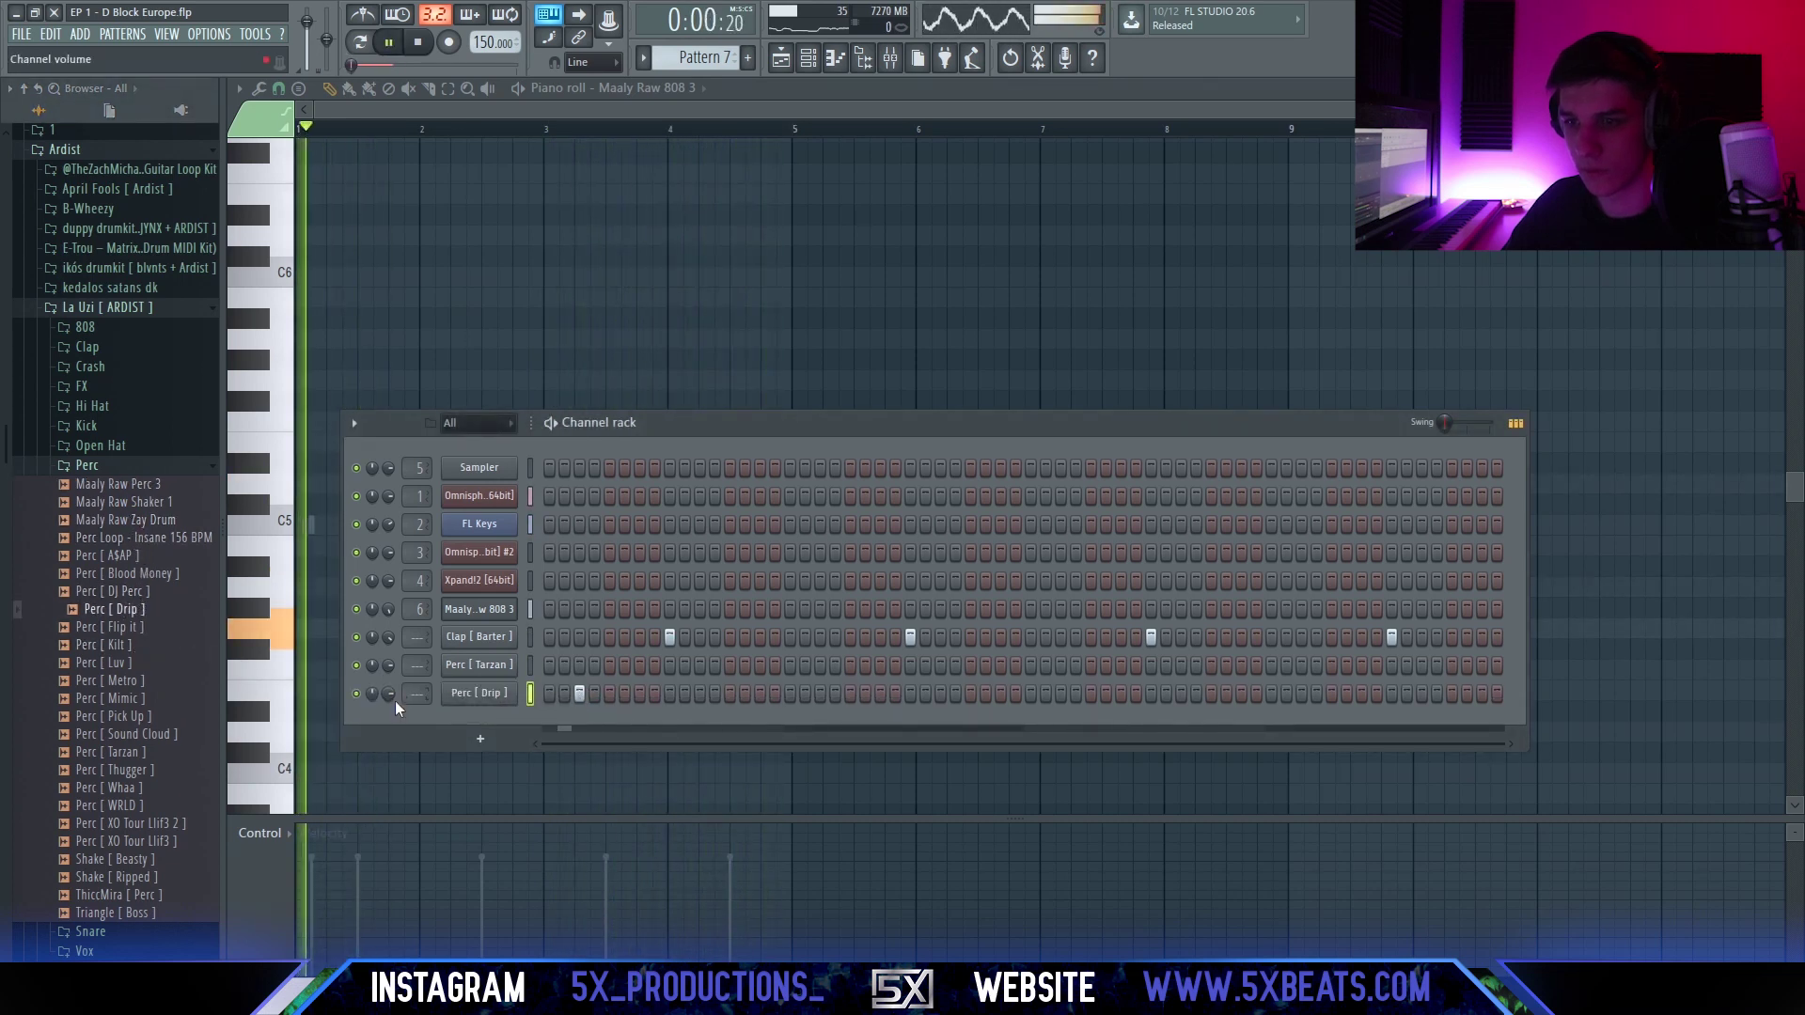
# Try a second Perc [ Drip ] hit at C5 early in bar 2 in the channel's piano roll while playing Pattern 7.
pyautogui.rightClick(515, 692)
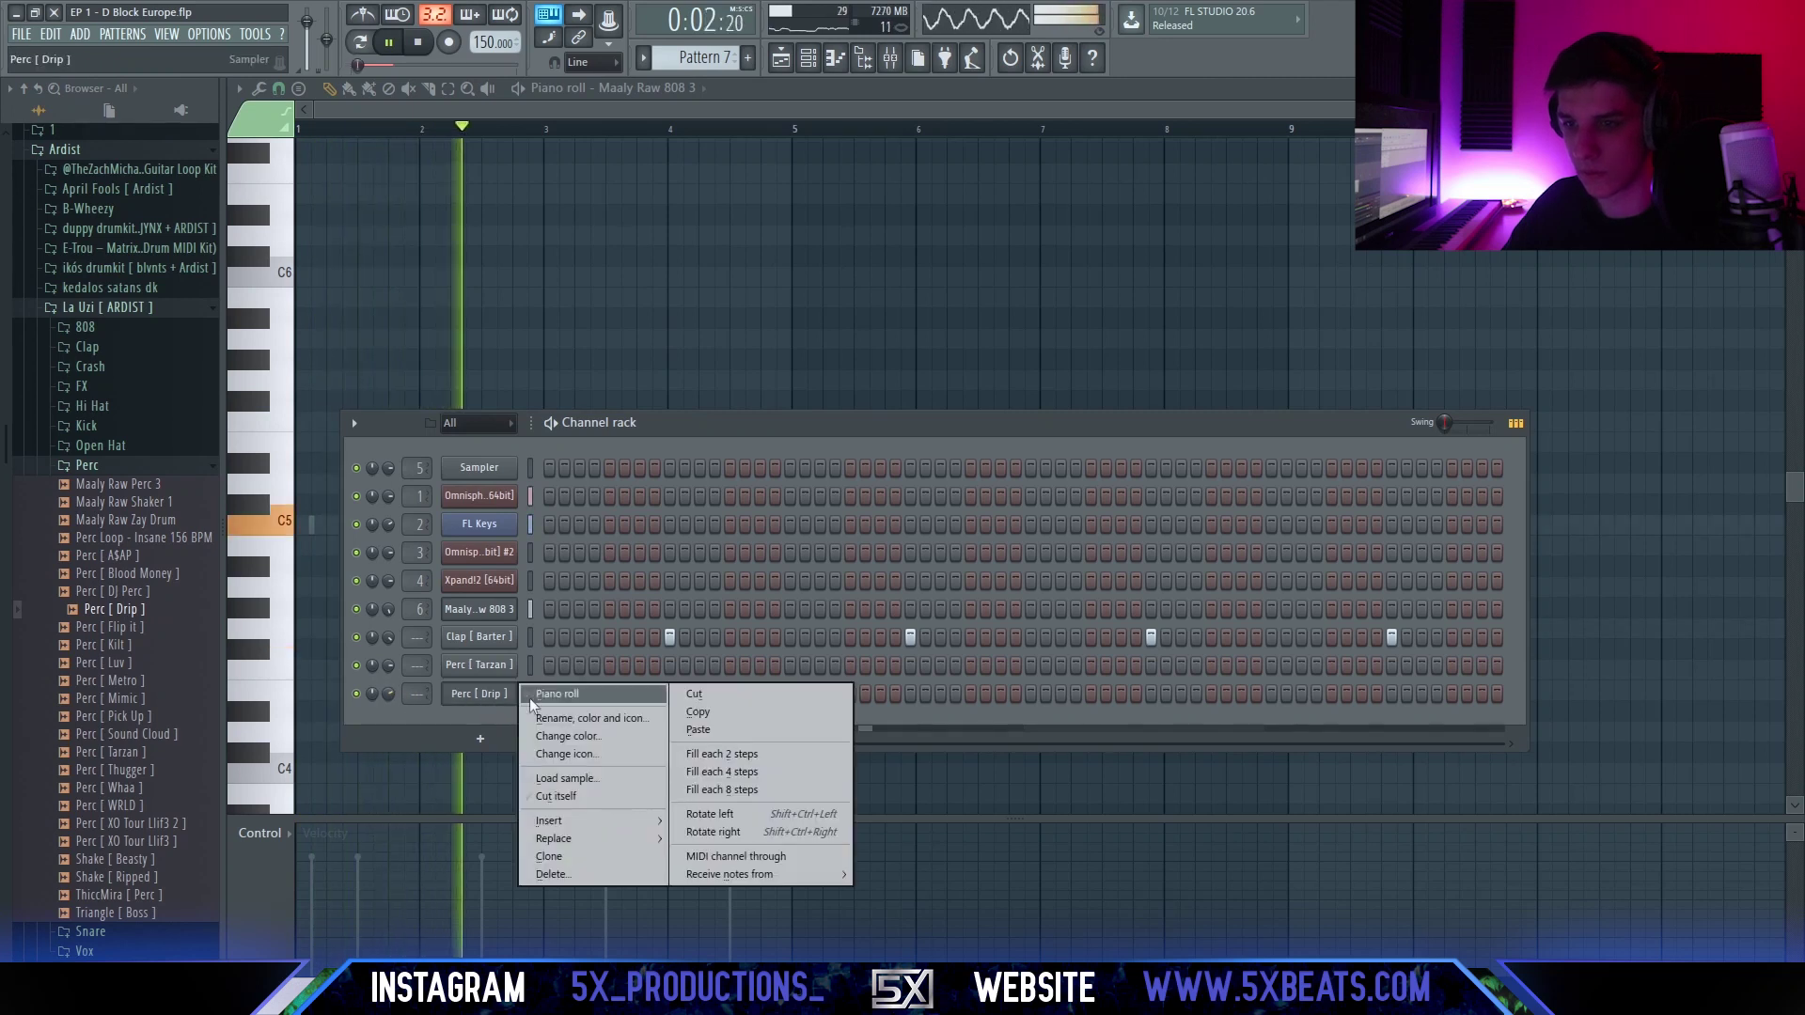
pyautogui.click(550, 696)
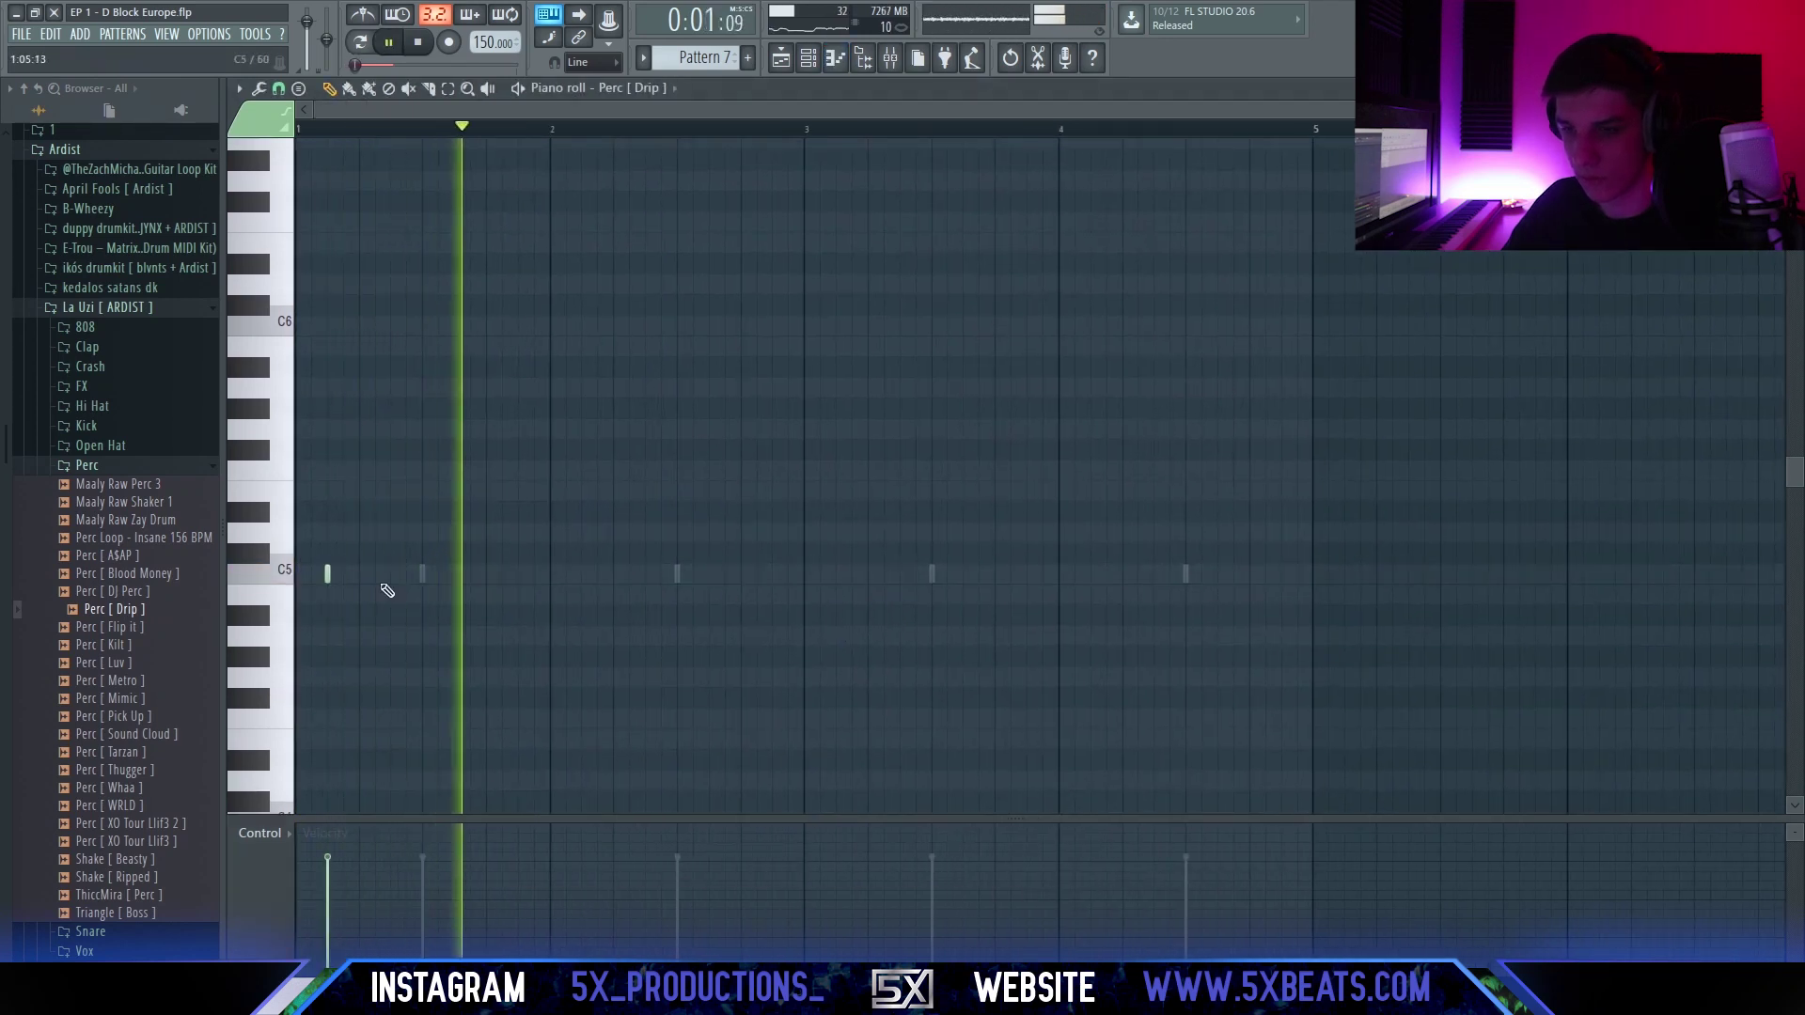
pyautogui.click(581, 573)
pyautogui.press('space')
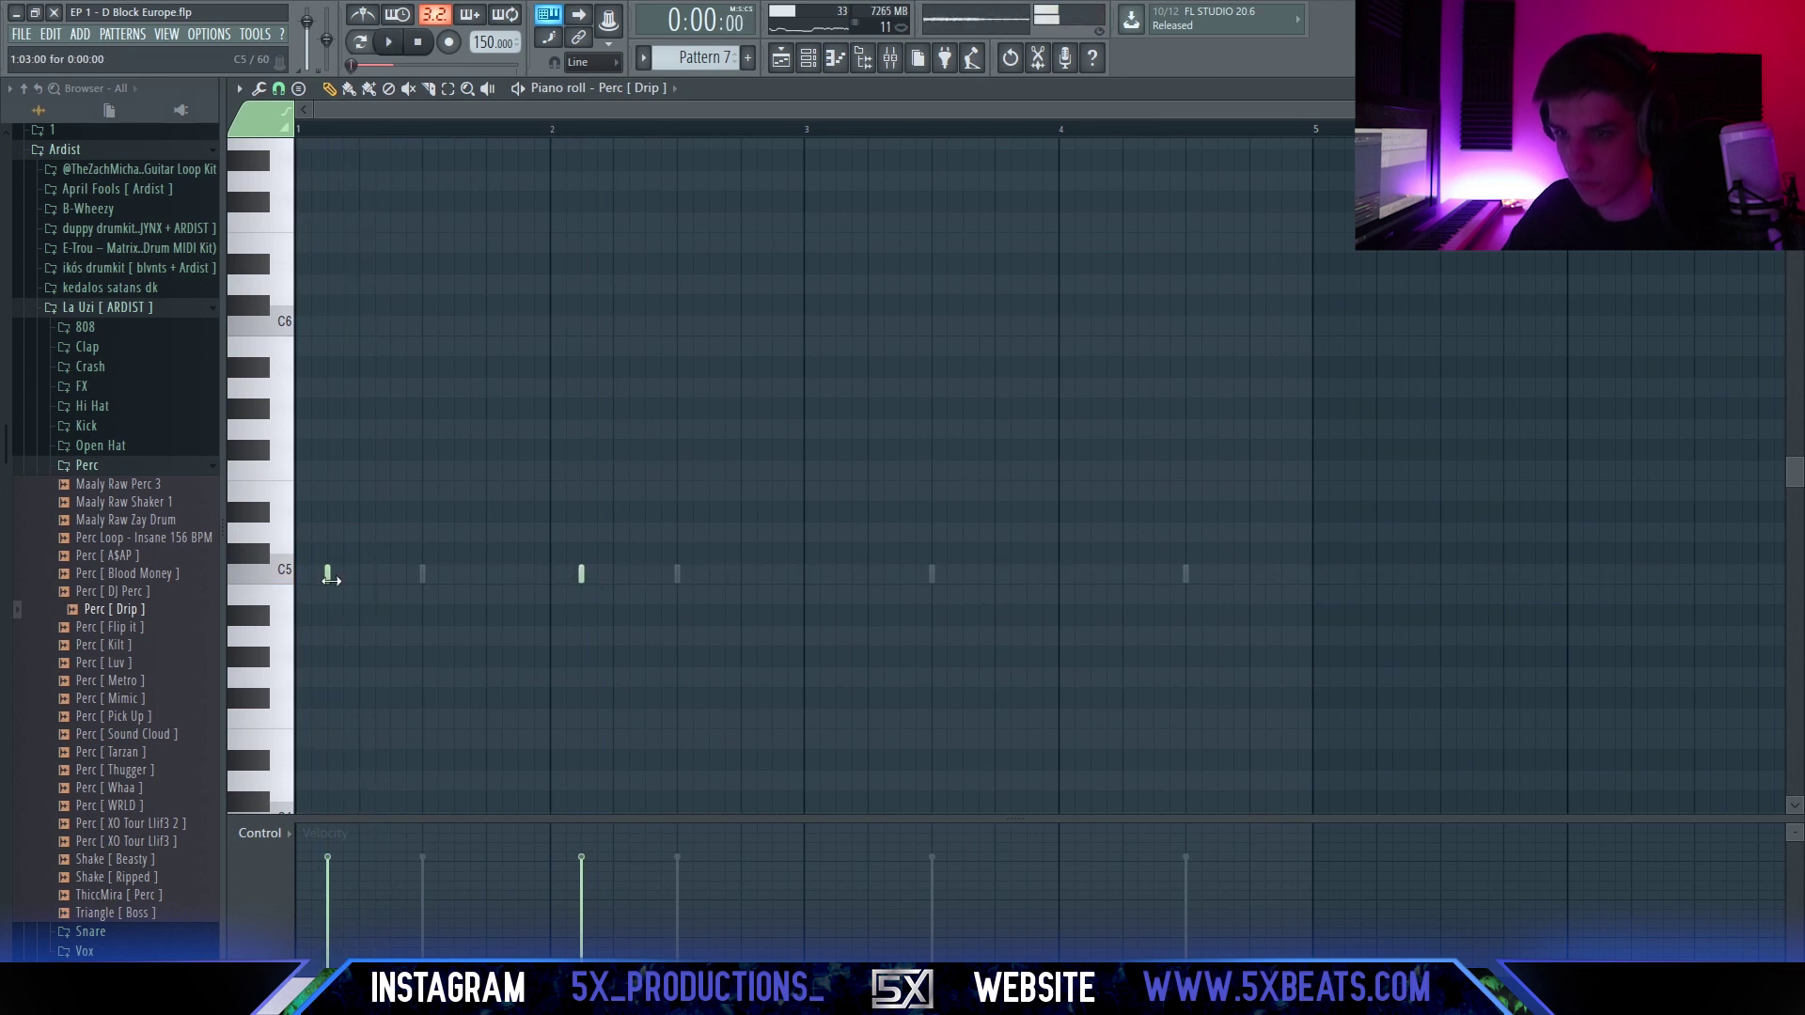
pyautogui.press('space')
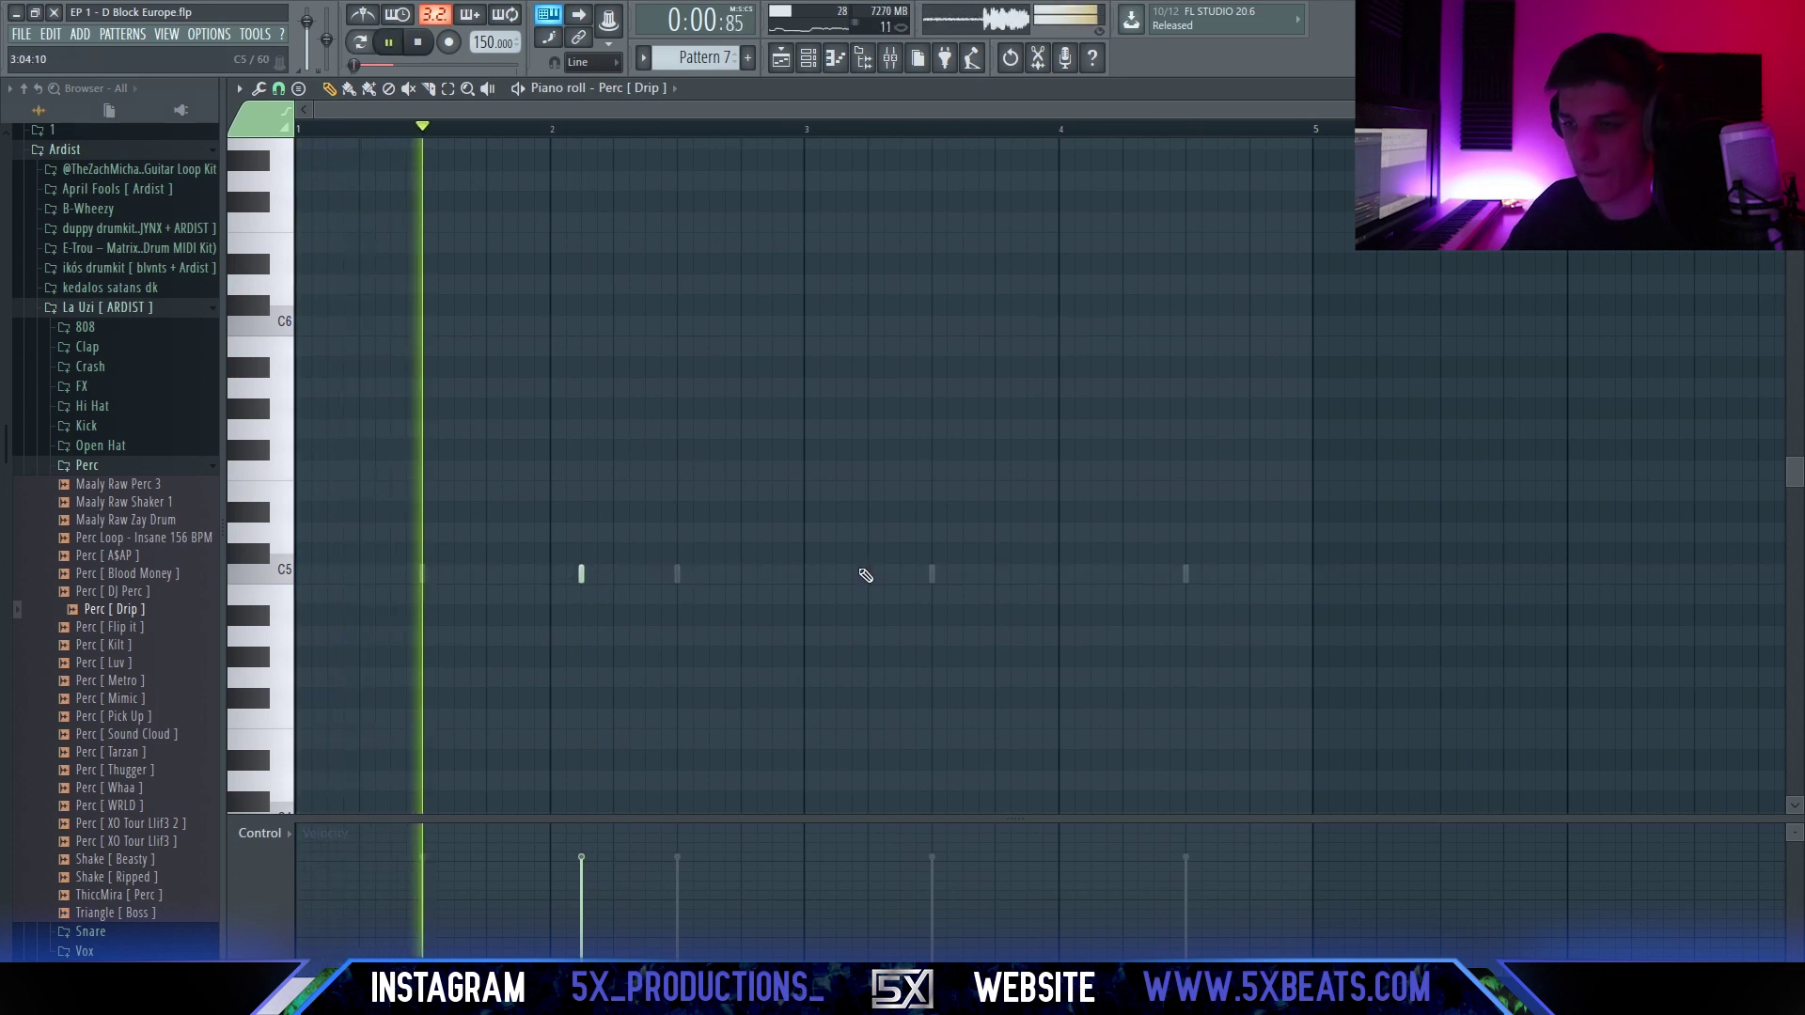
pyautogui.press('space')
pyautogui.click(319, 573)
pyautogui.press('space')
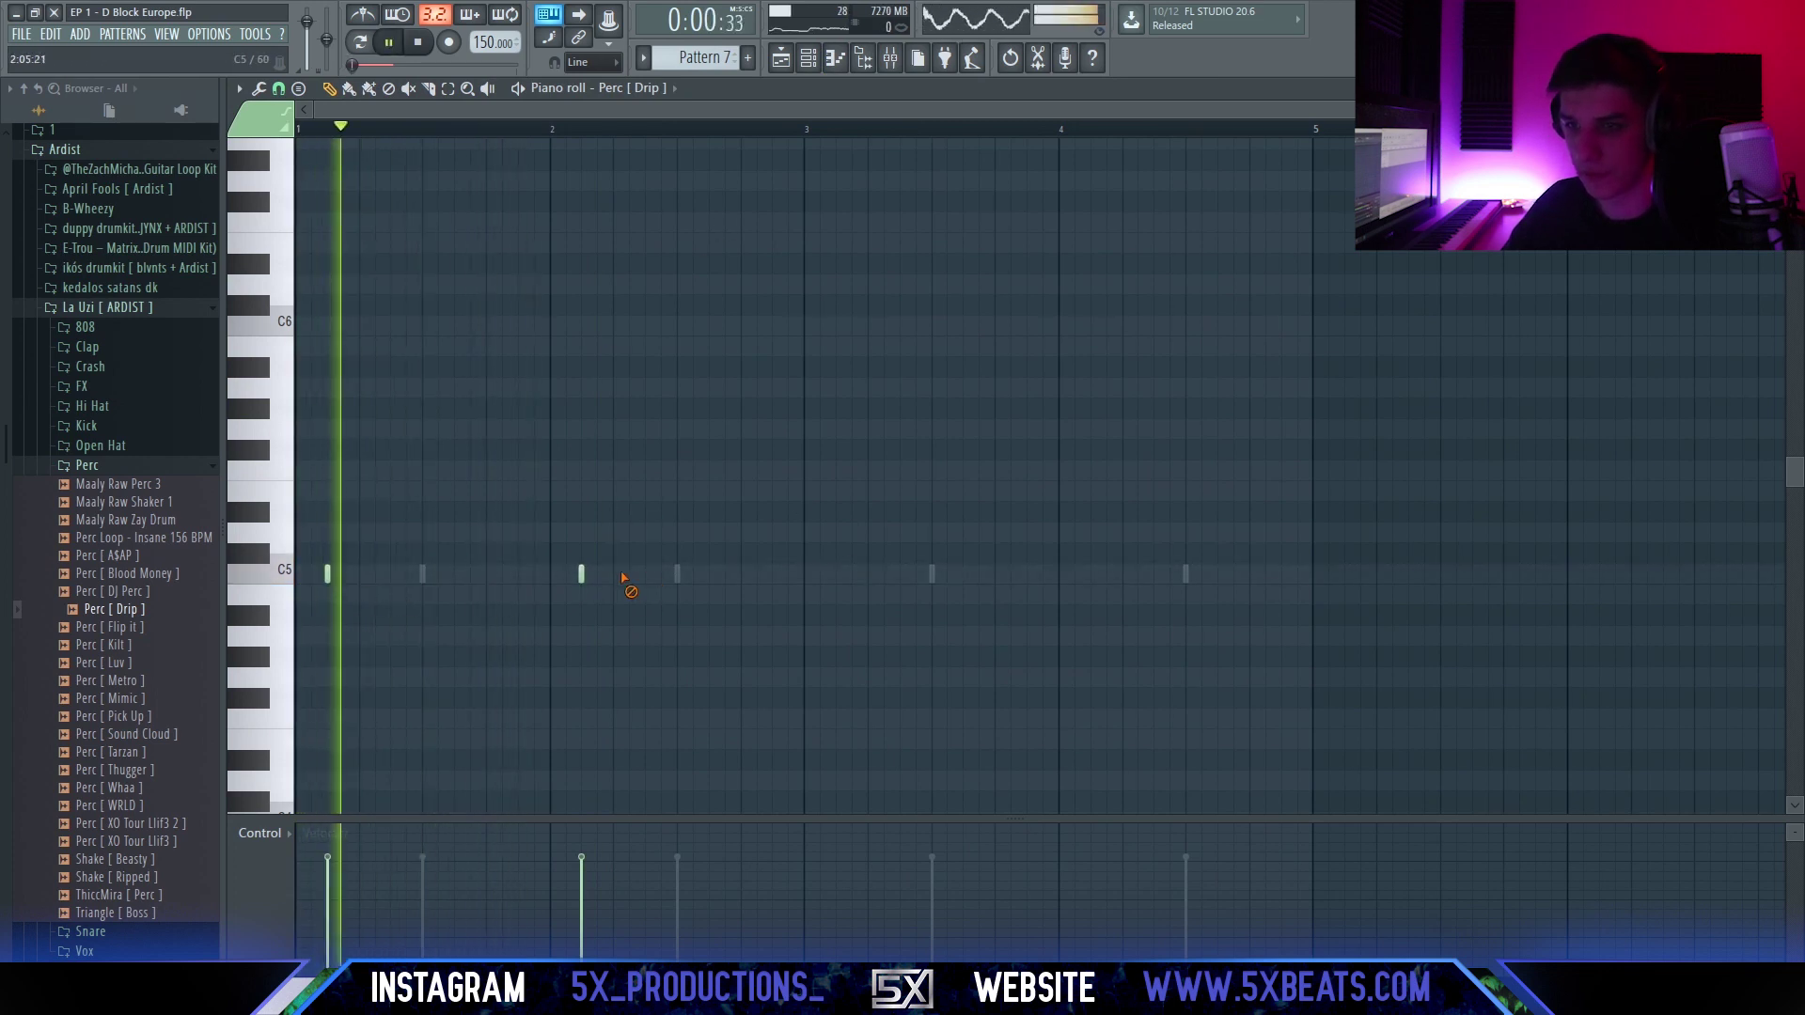
pyautogui.press('F6')
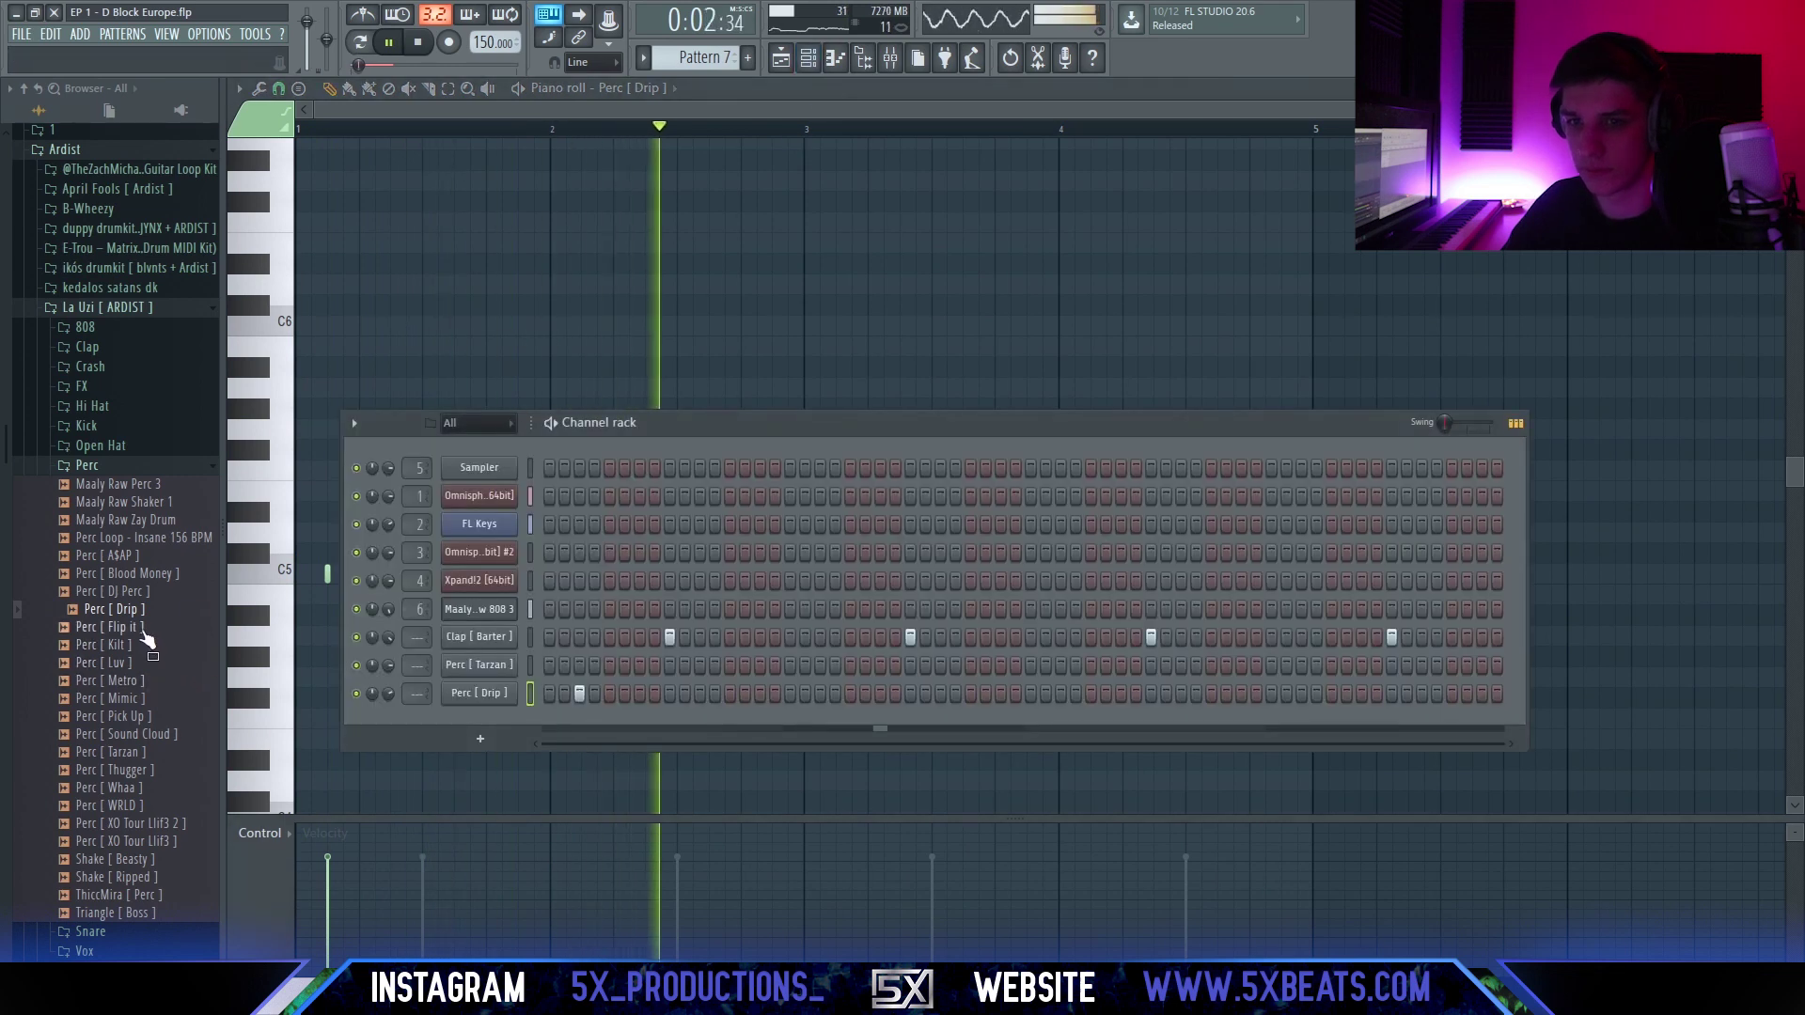
# Add Open Hat [ 24hrs ] from the Open Hat folder as a new channel and place a hit on step 1 of Pattern 7.
pyautogui.click(115, 467)
pyautogui.click(108, 446)
pyautogui.press('space')
pyautogui.press('space')
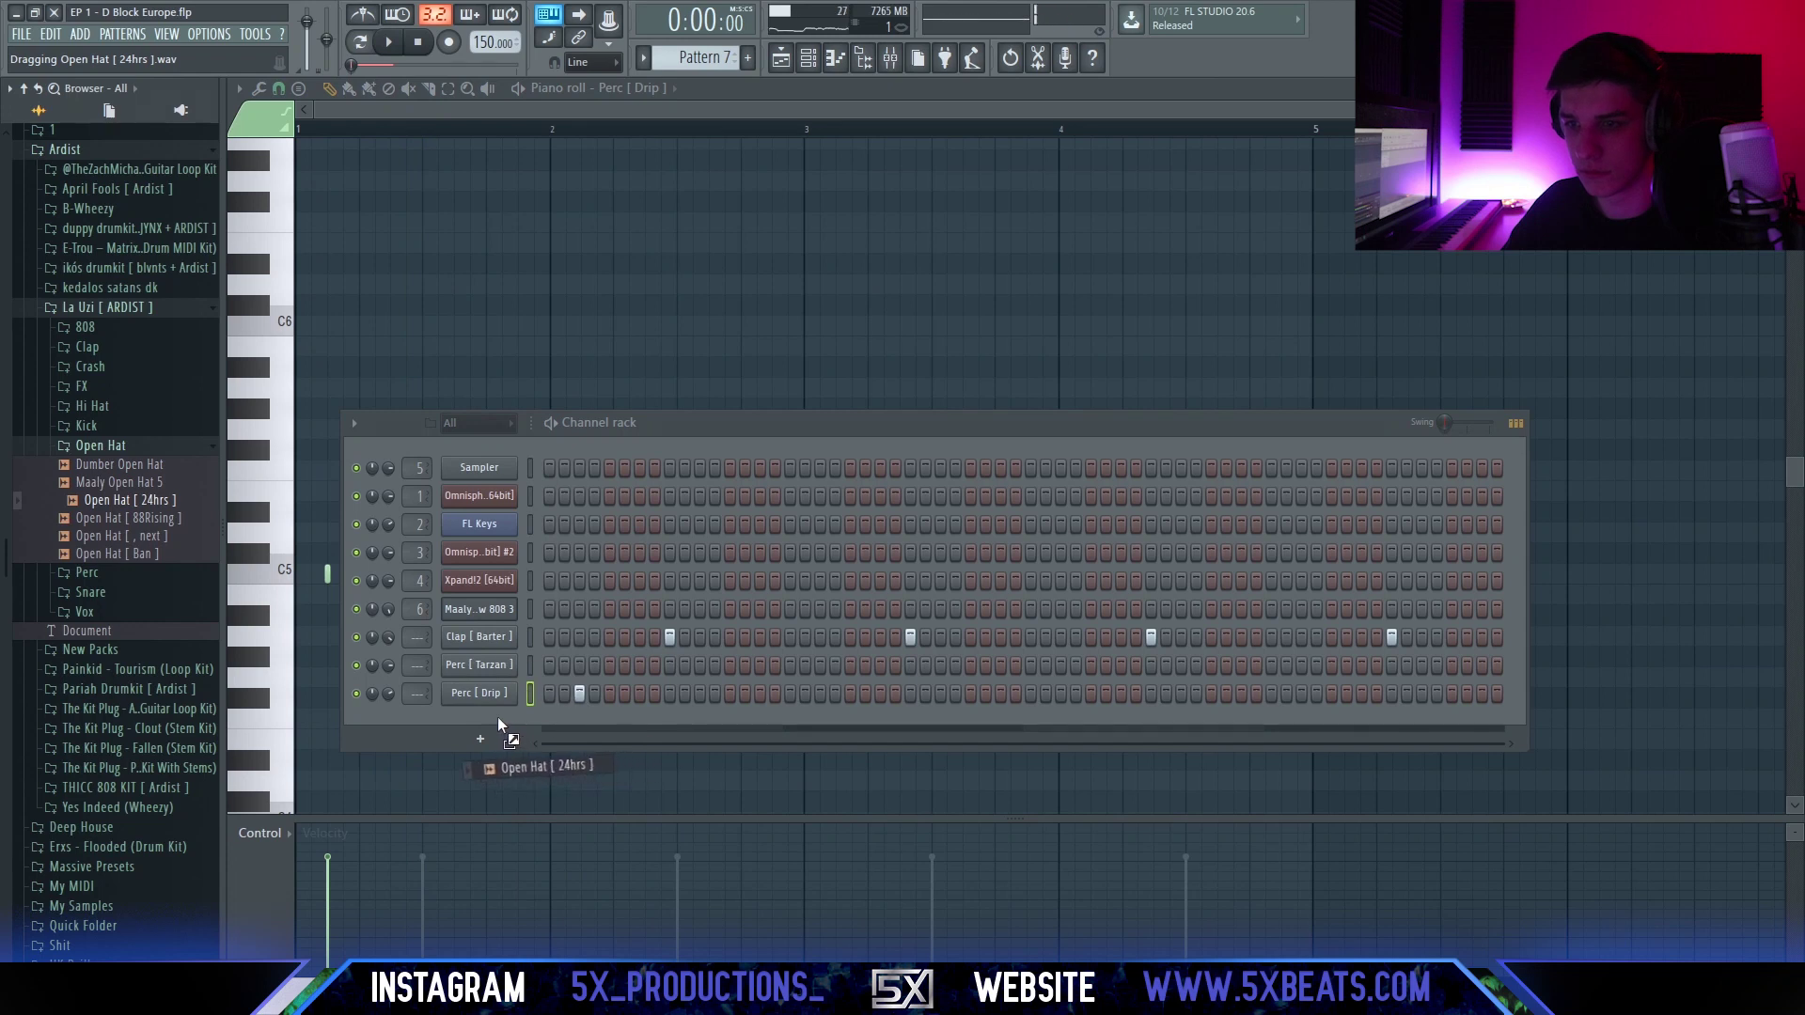
pyautogui.moveTo(498, 716); pyautogui.dragTo(527, 720)
pyautogui.click(551, 722)
pyautogui.press('space')
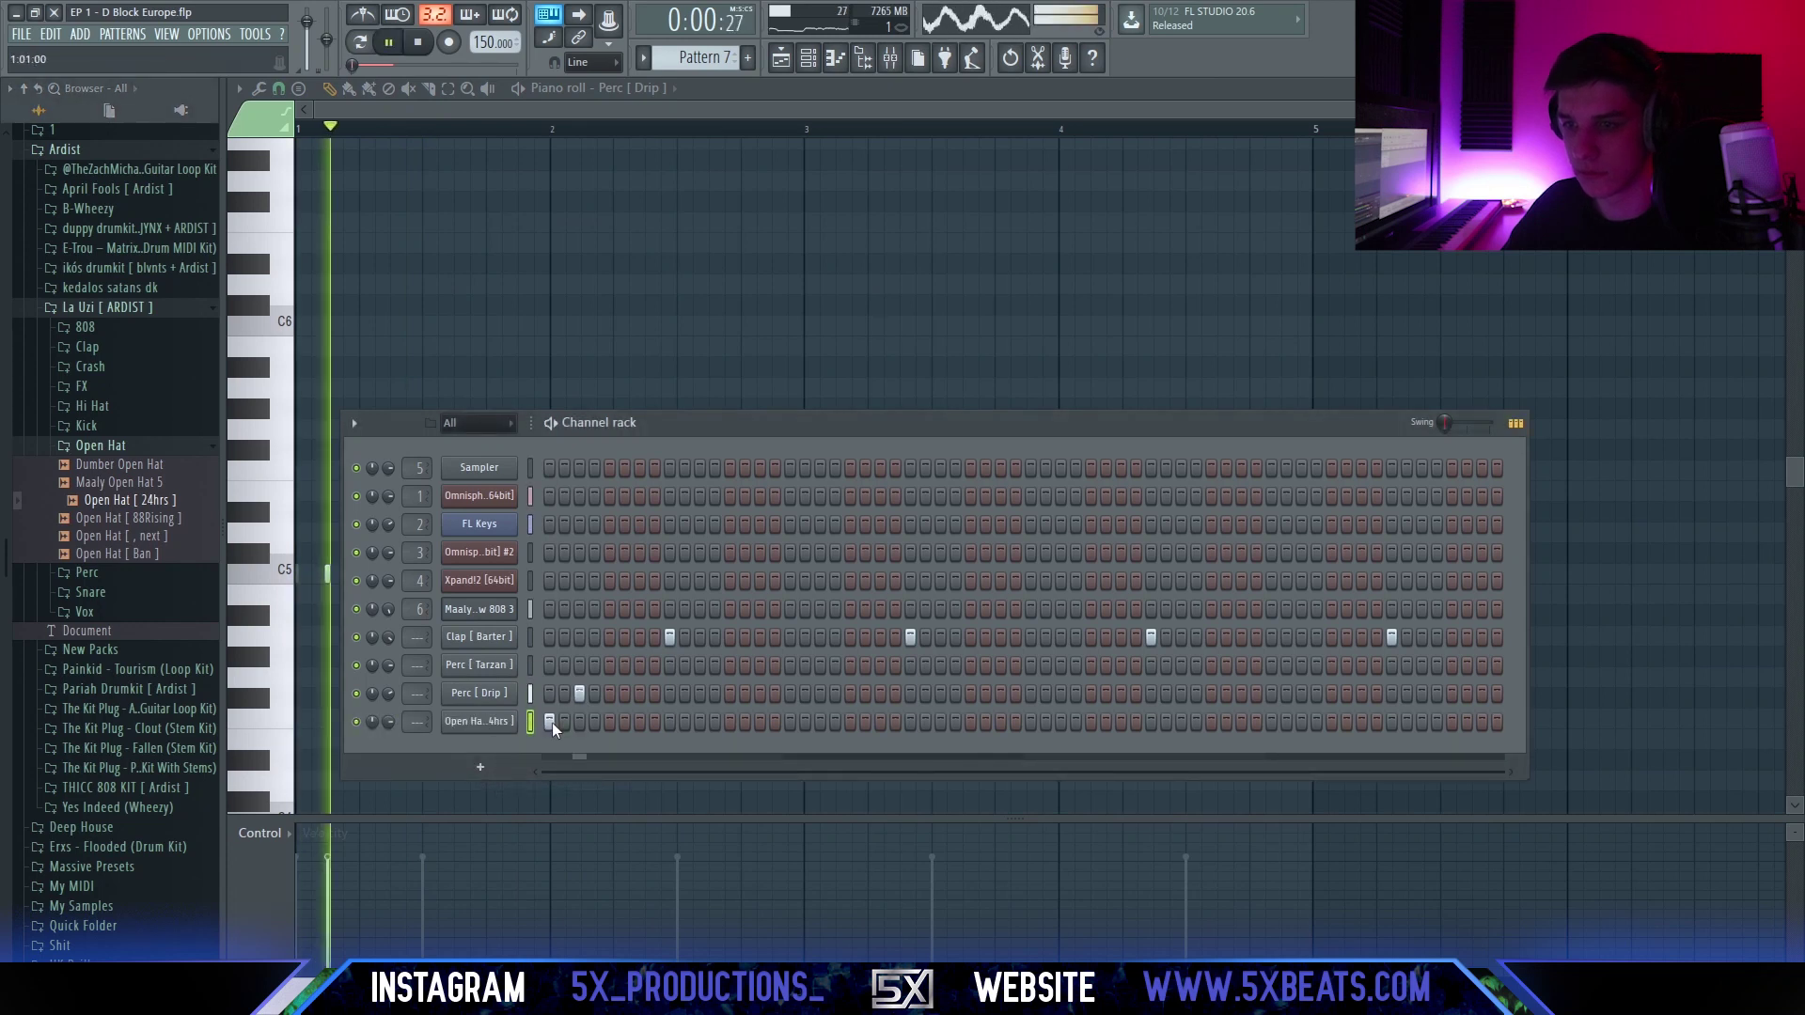
# Replace the Open Hat [ 24hrs ] sample with Crash [ Burr ] from the kit's Crash folder and play the pattern.
pyautogui.click(124, 446)
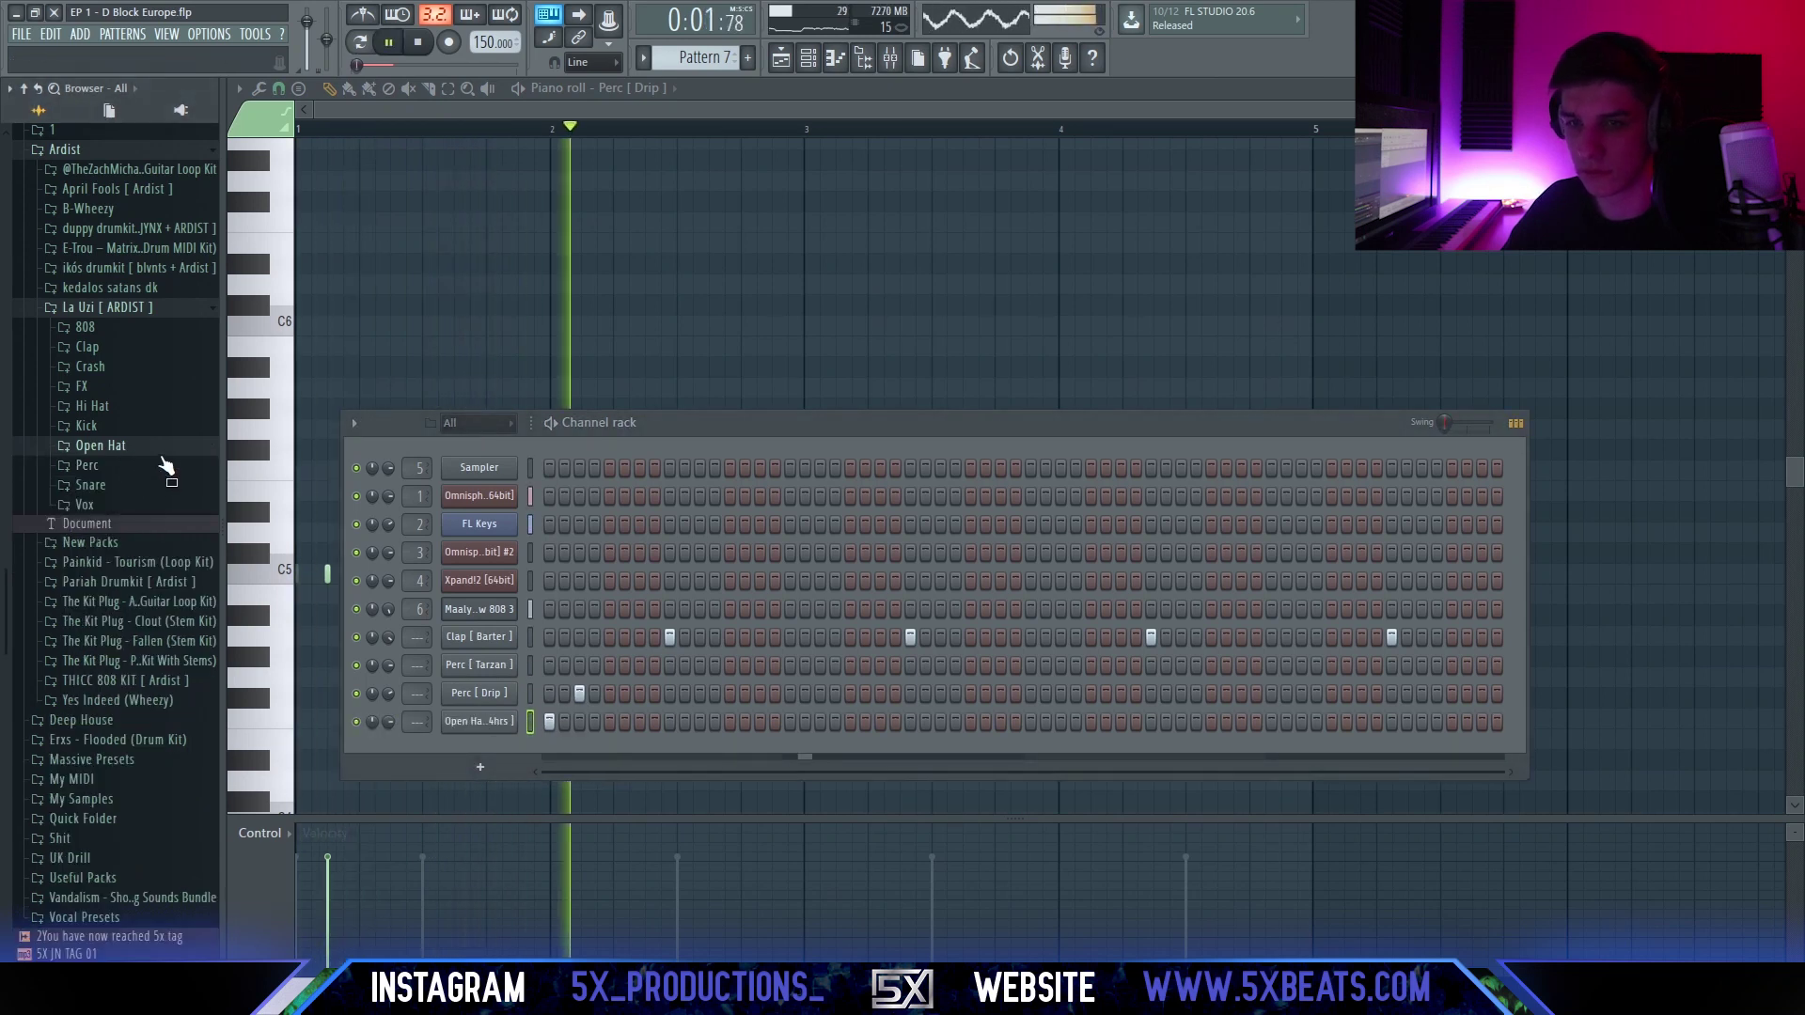
pyautogui.click(90, 365)
pyautogui.click(100, 405)
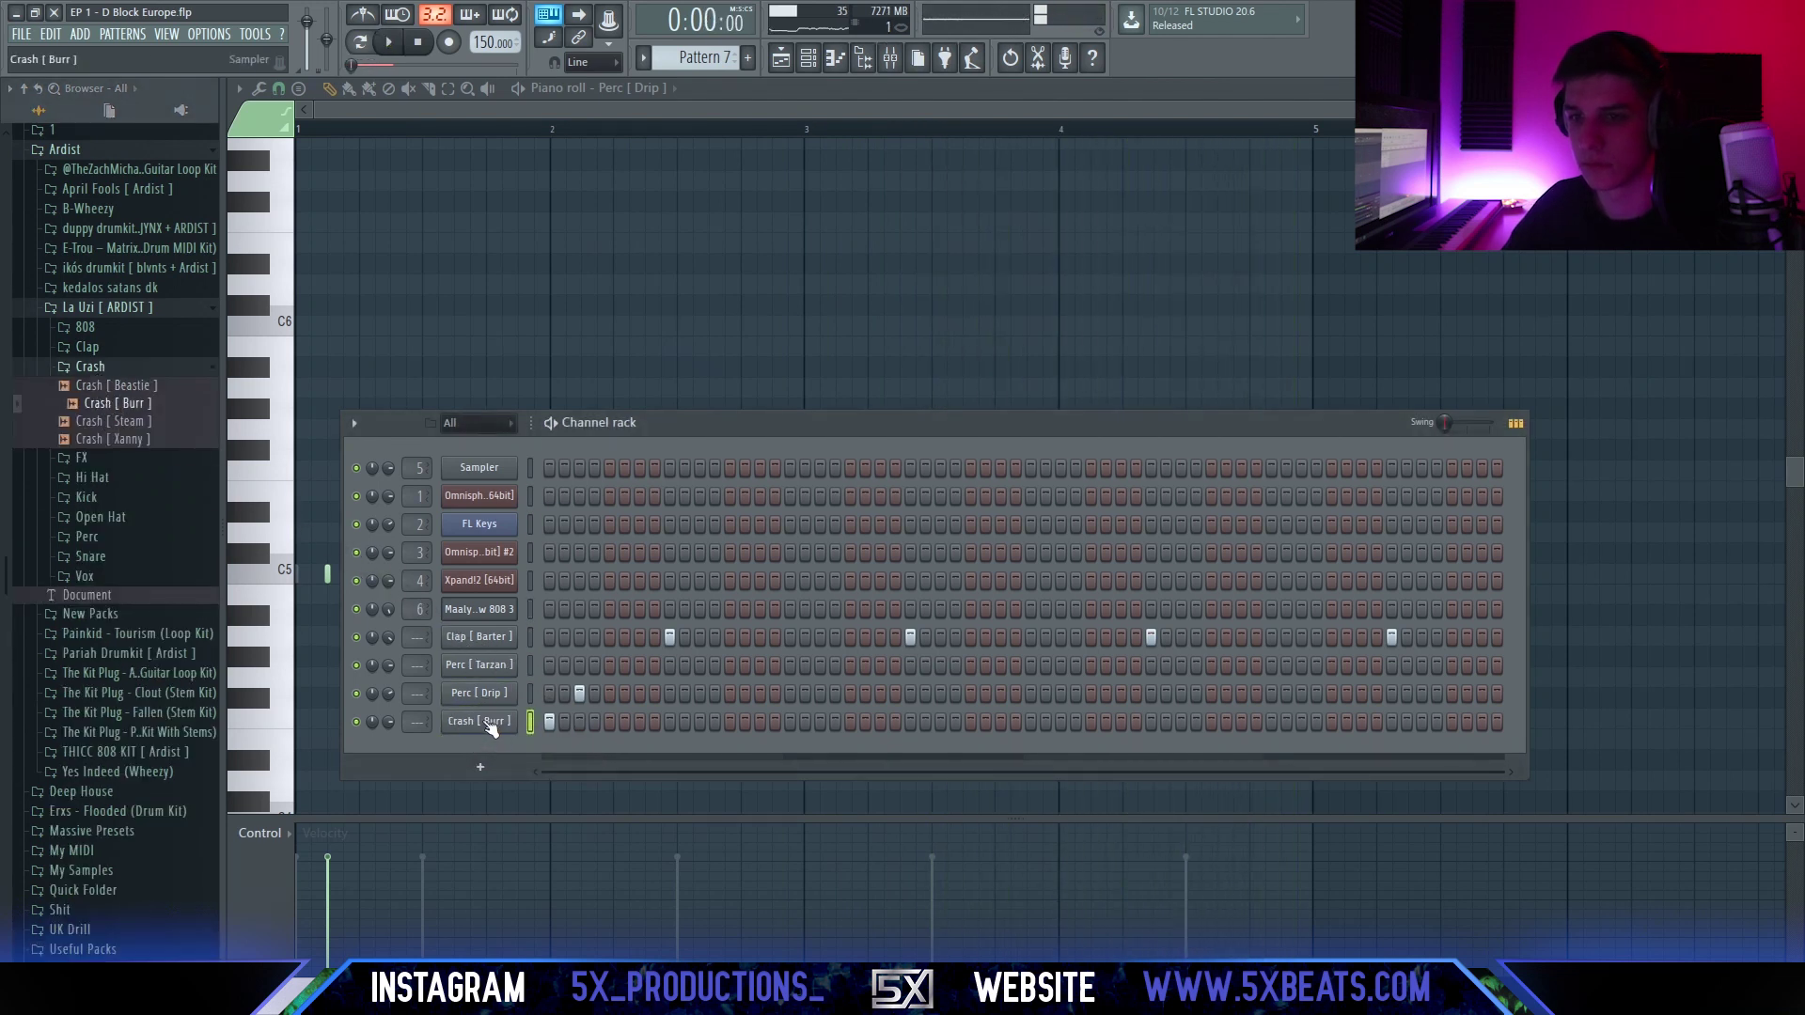
pyautogui.click(89, 366)
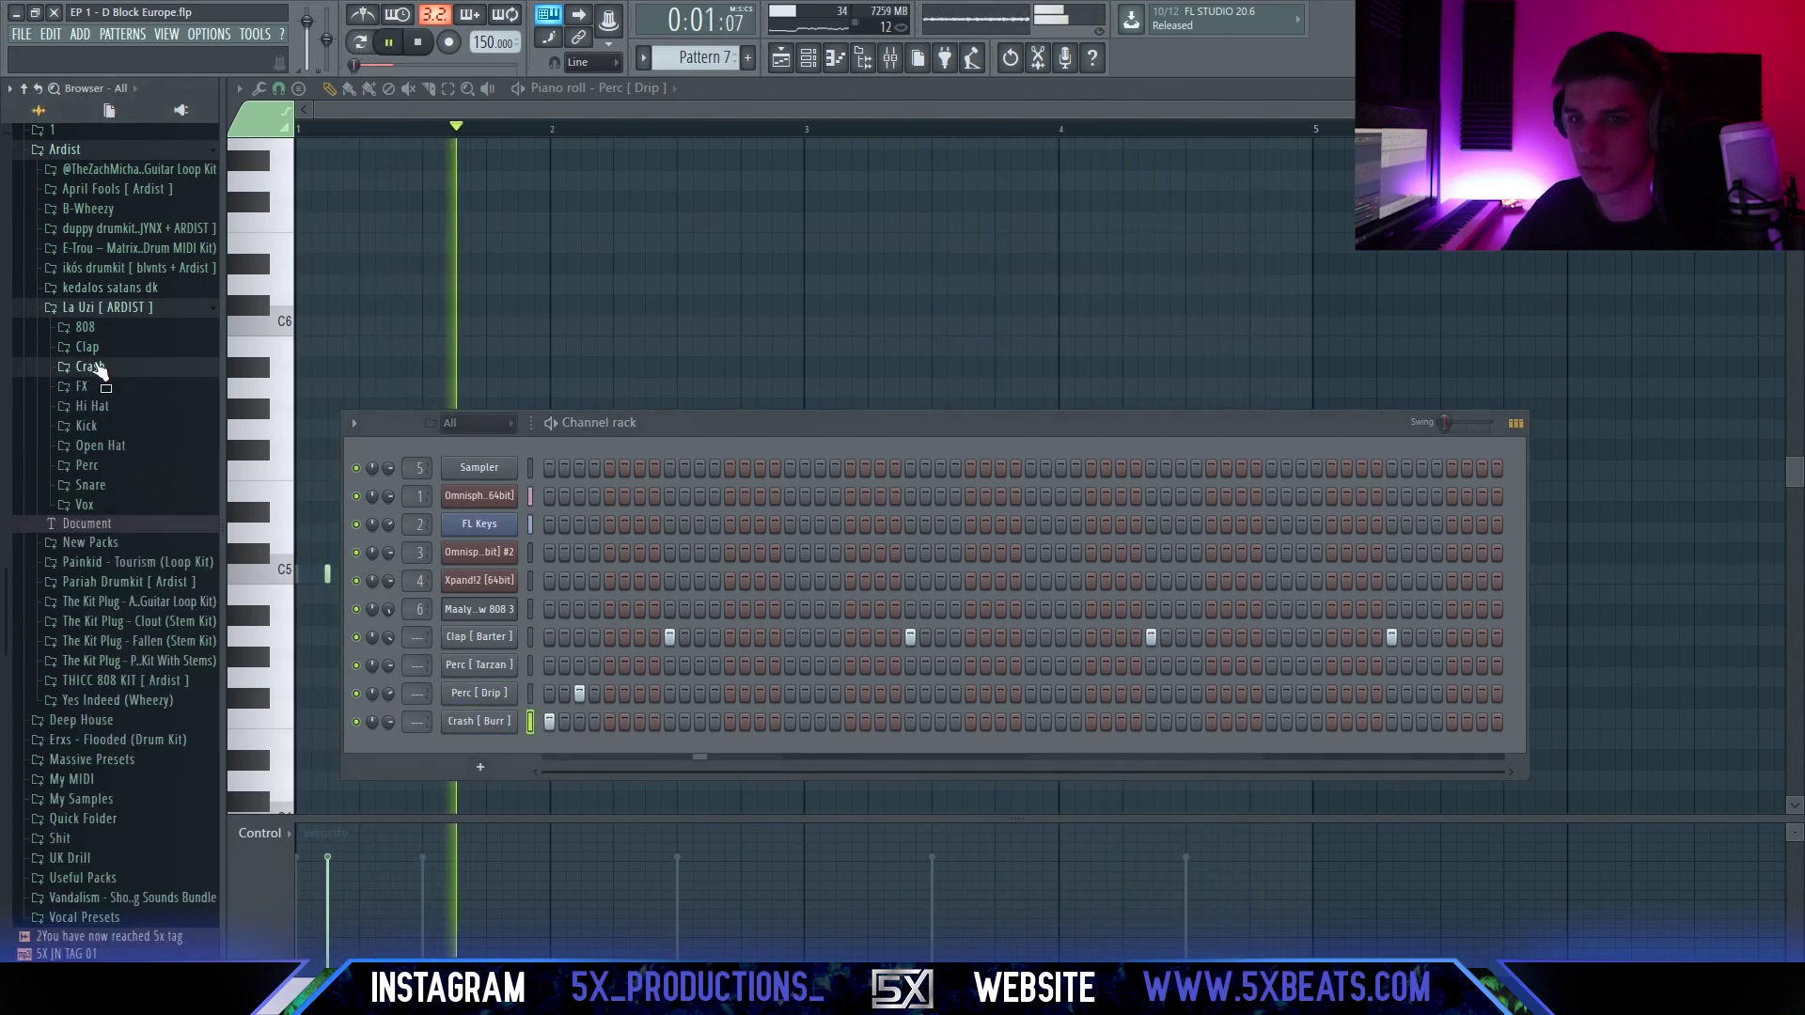
# Clear the Crash [ Burr ] hit from step 1 of Pattern 7 and play back Patterns 6 and 7 in turn.
pyautogui.click(114, 310)
pyautogui.scroll(5, 122, 357)
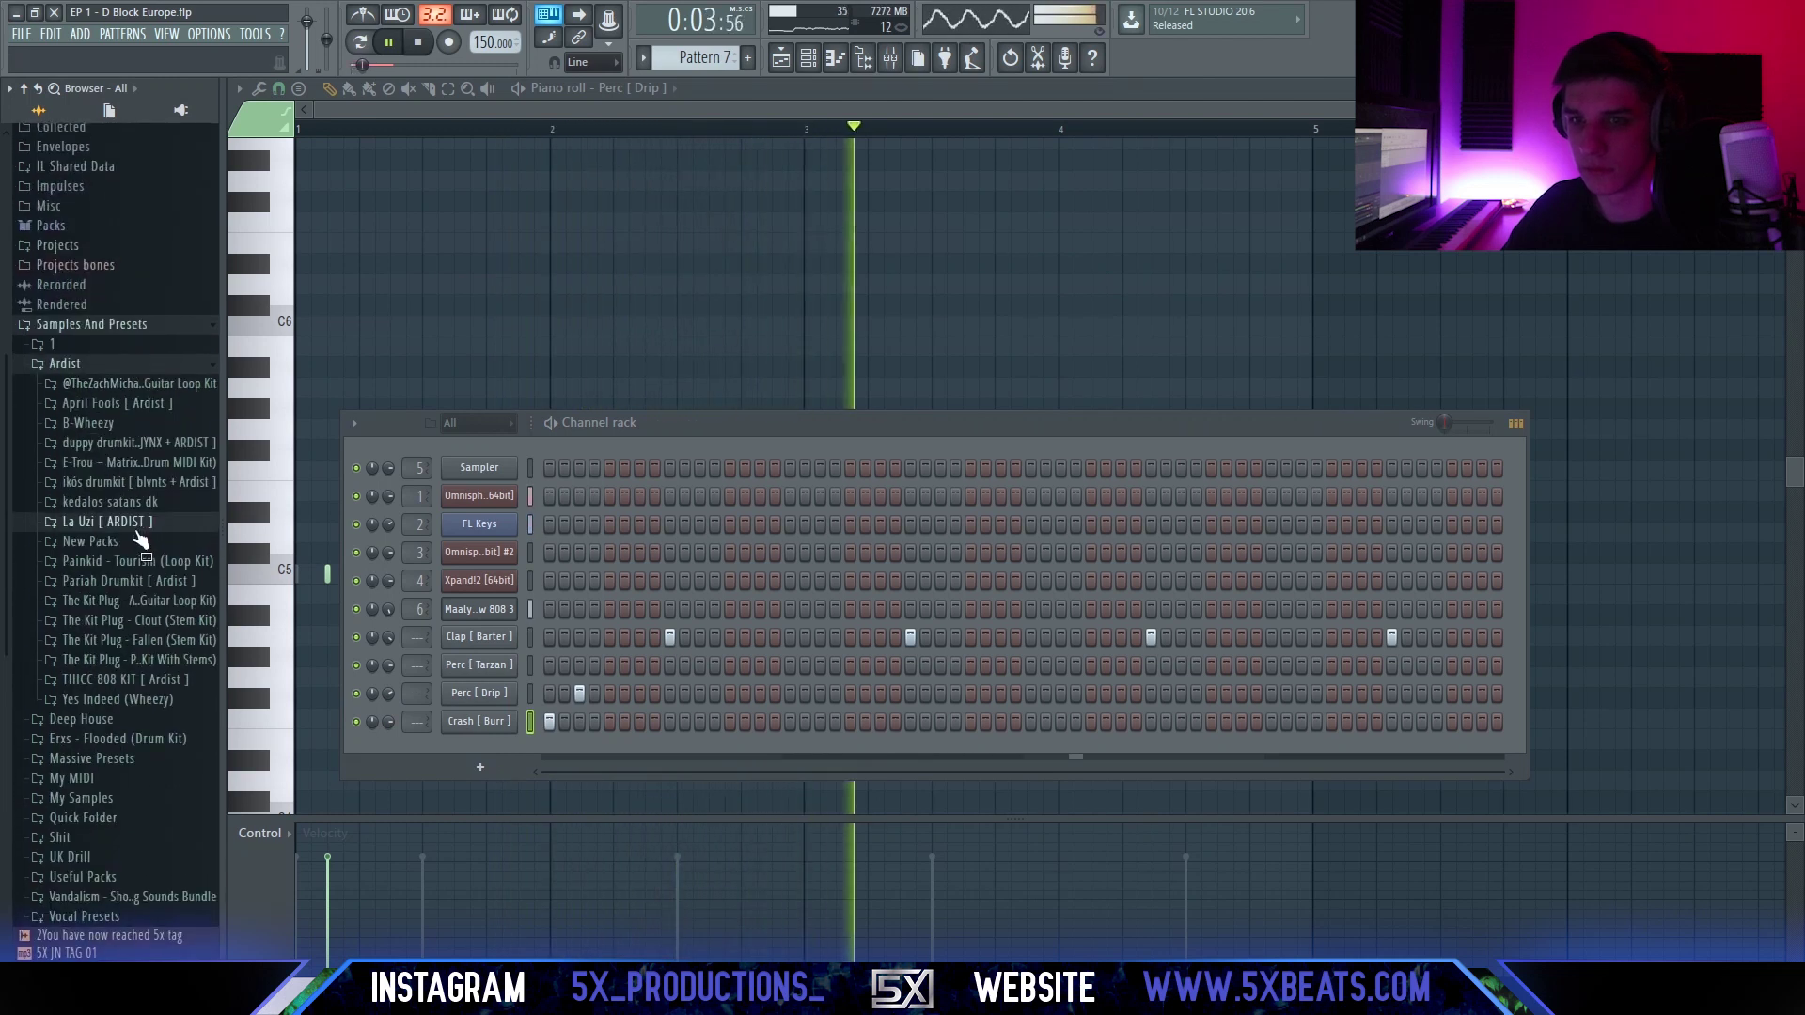
pyautogui.click(104, 367)
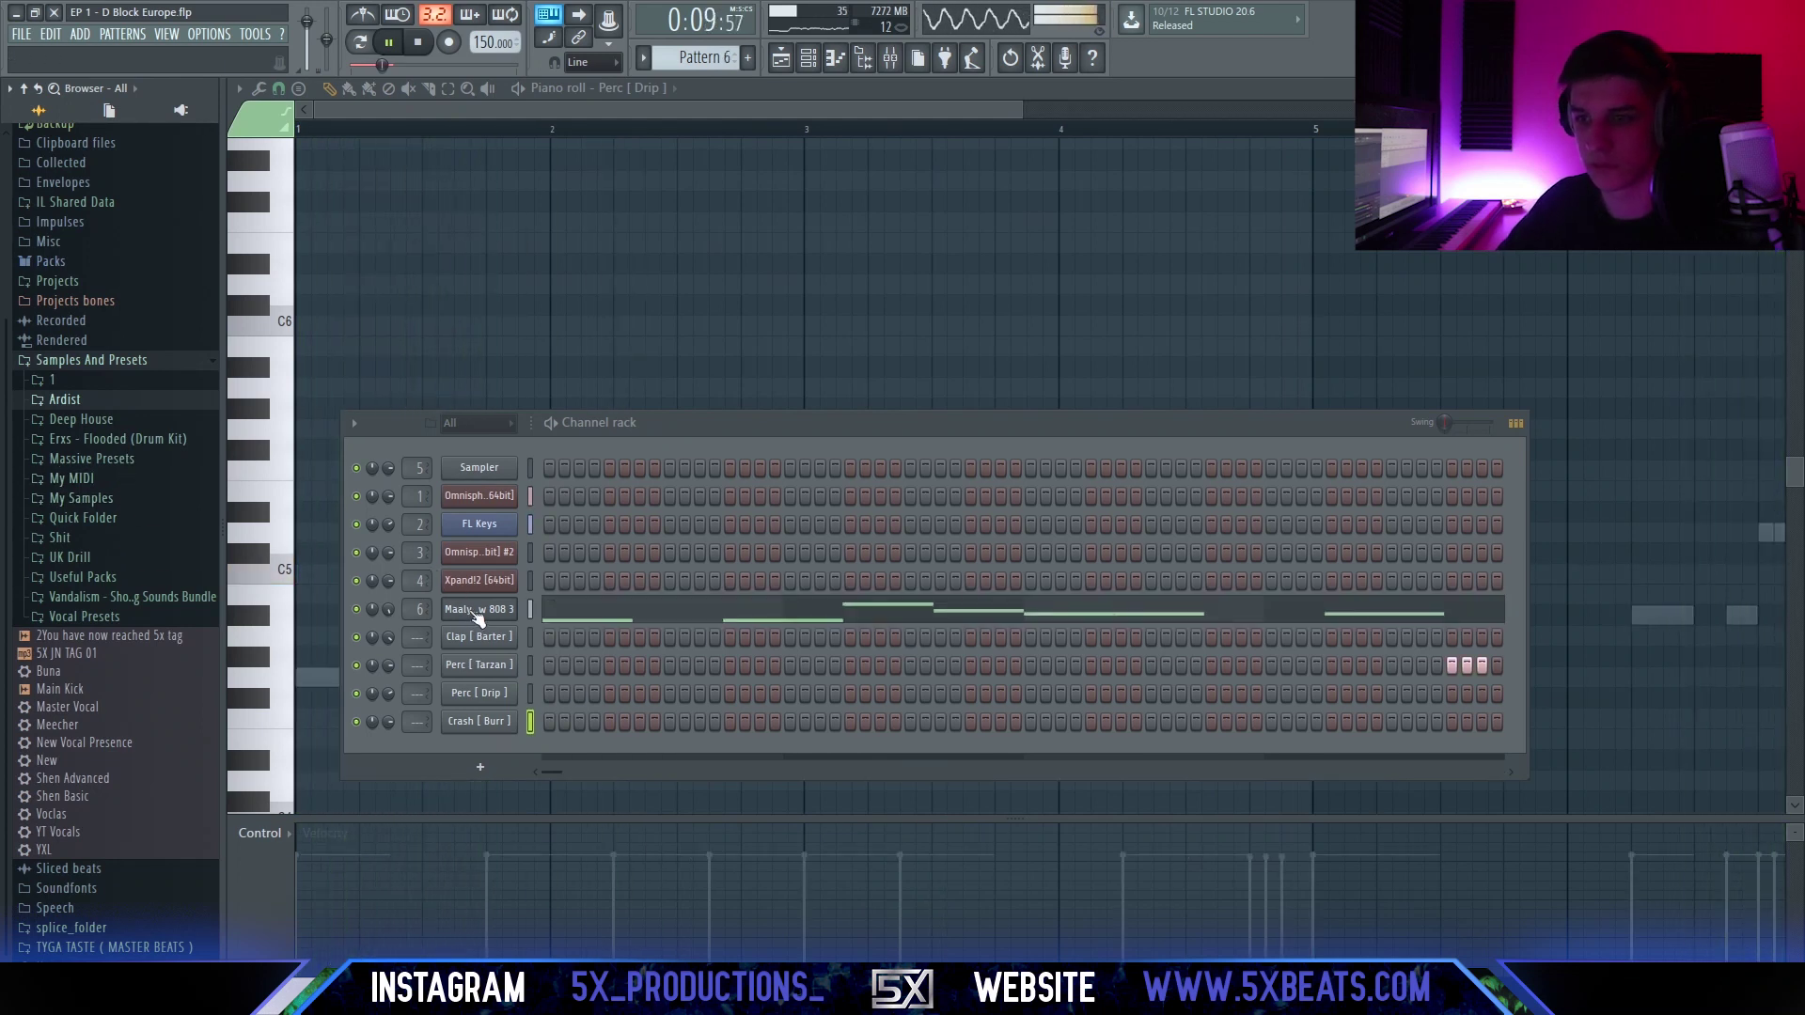
pyautogui.press('KP_Add')
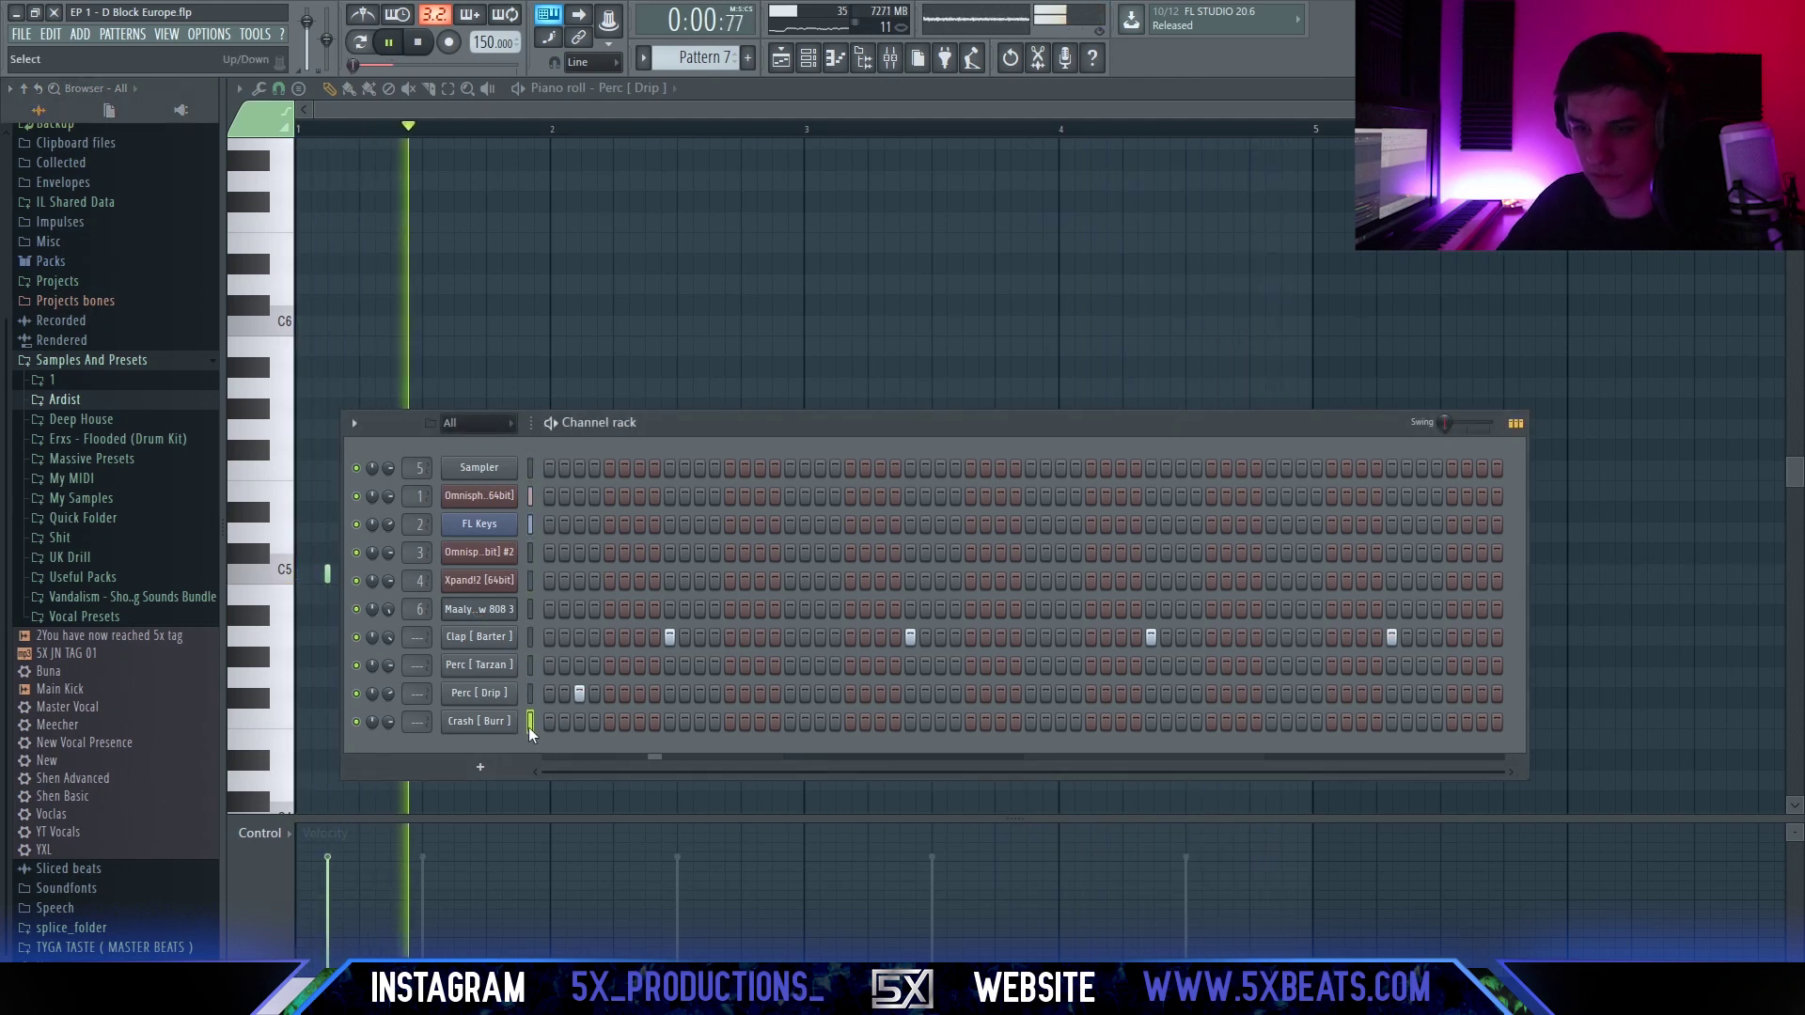
pyautogui.press('KP_Subtract')
pyautogui.press('KP_Add')
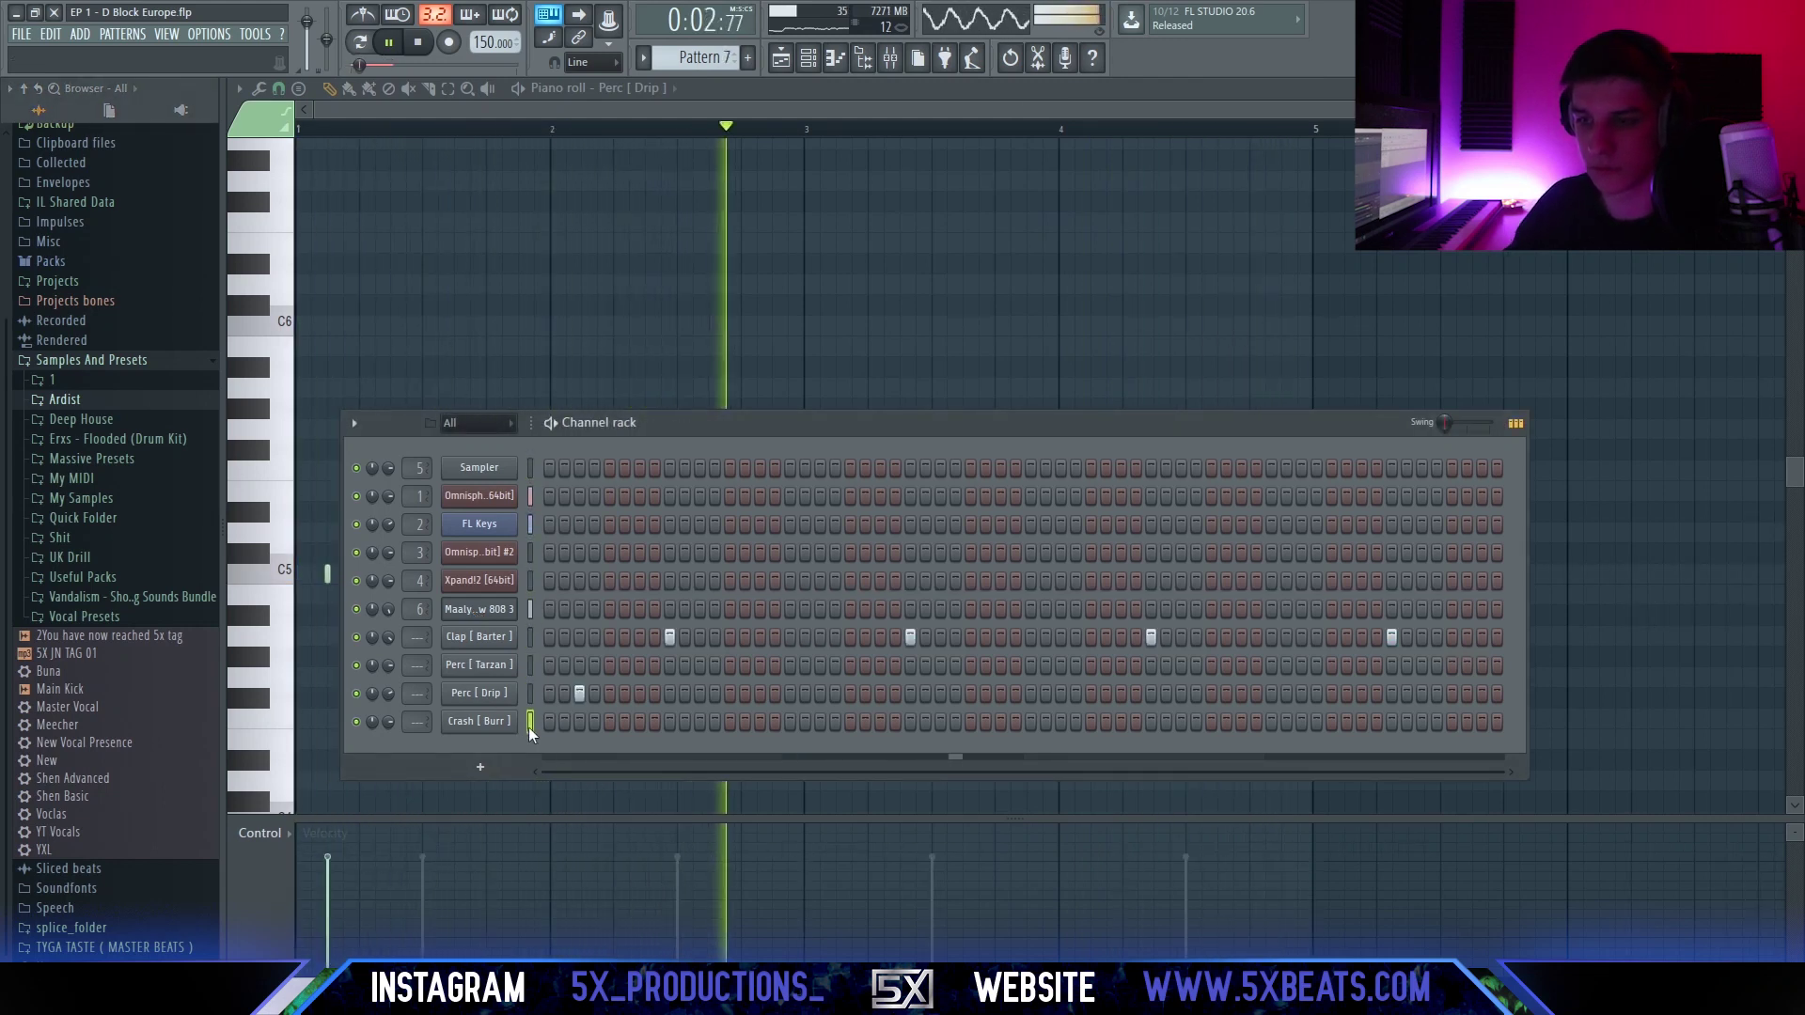
# Audition percussion samples such as Perc - Hey and Perc - Mathias Smokes in the Perc folder of Erxs - Flooded (Drum Kit).
pyautogui.click(80, 559)
pyautogui.click(89, 560)
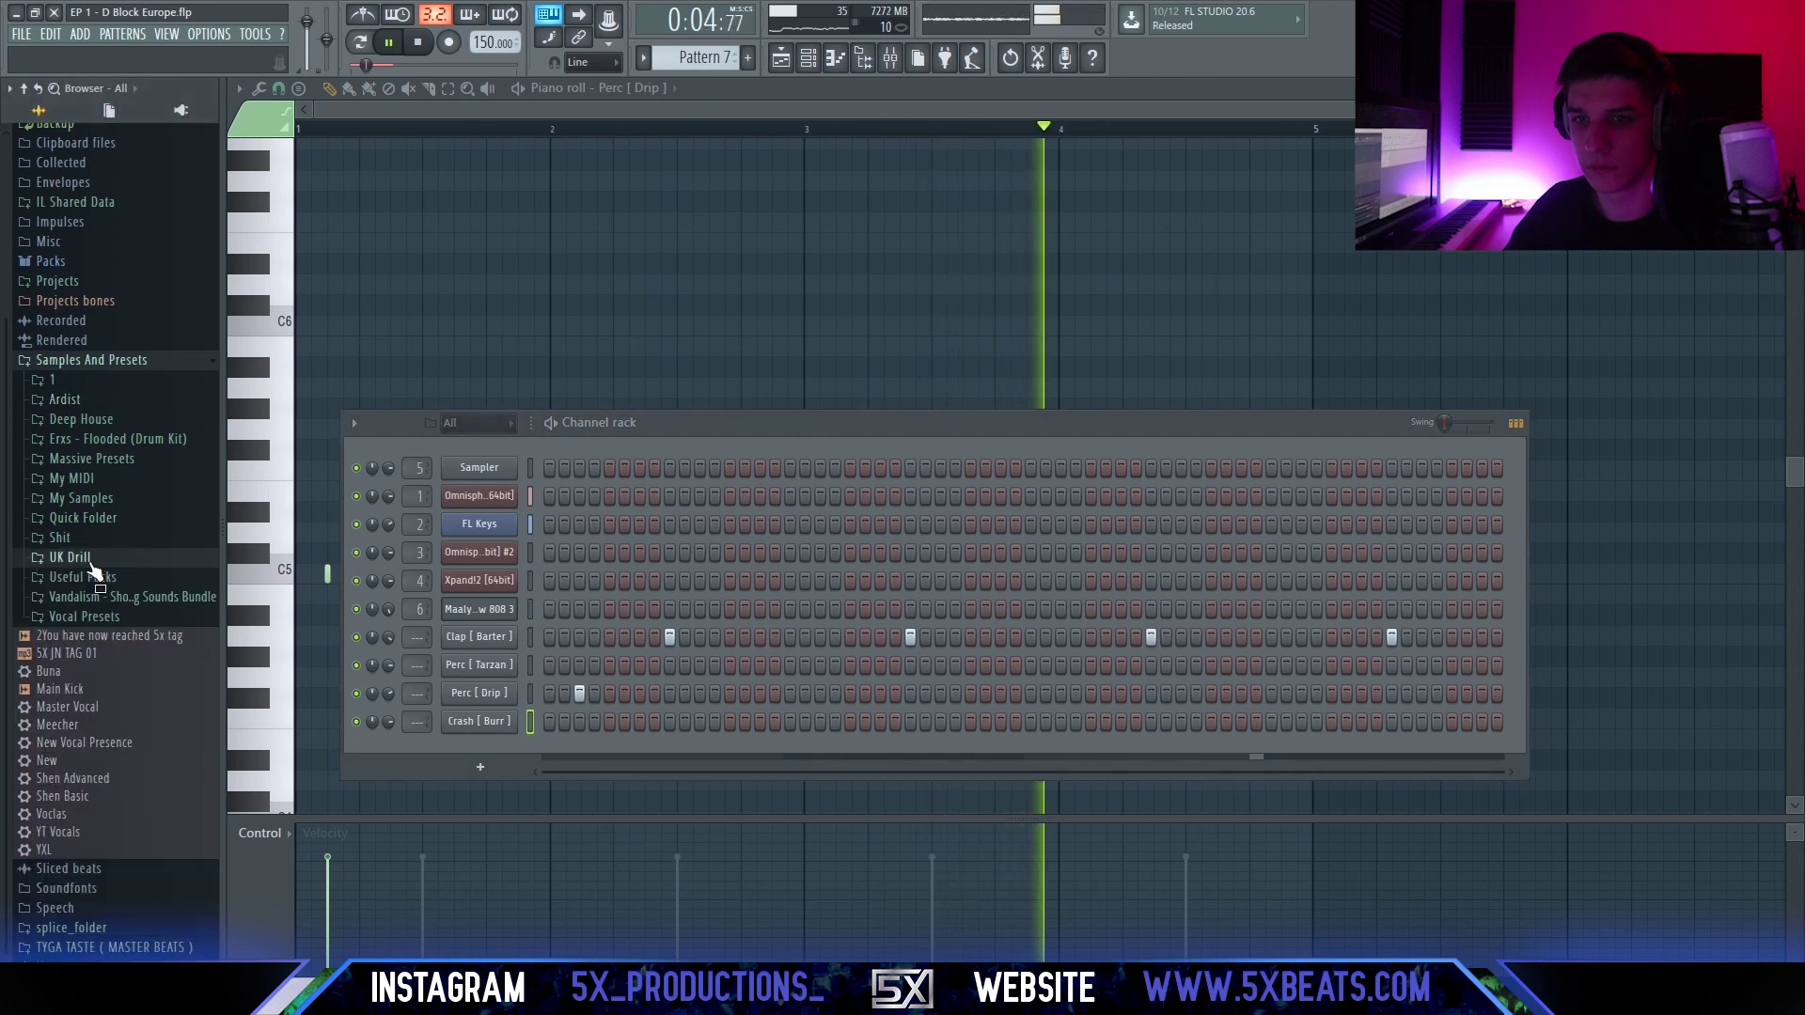
pyautogui.click(111, 444)
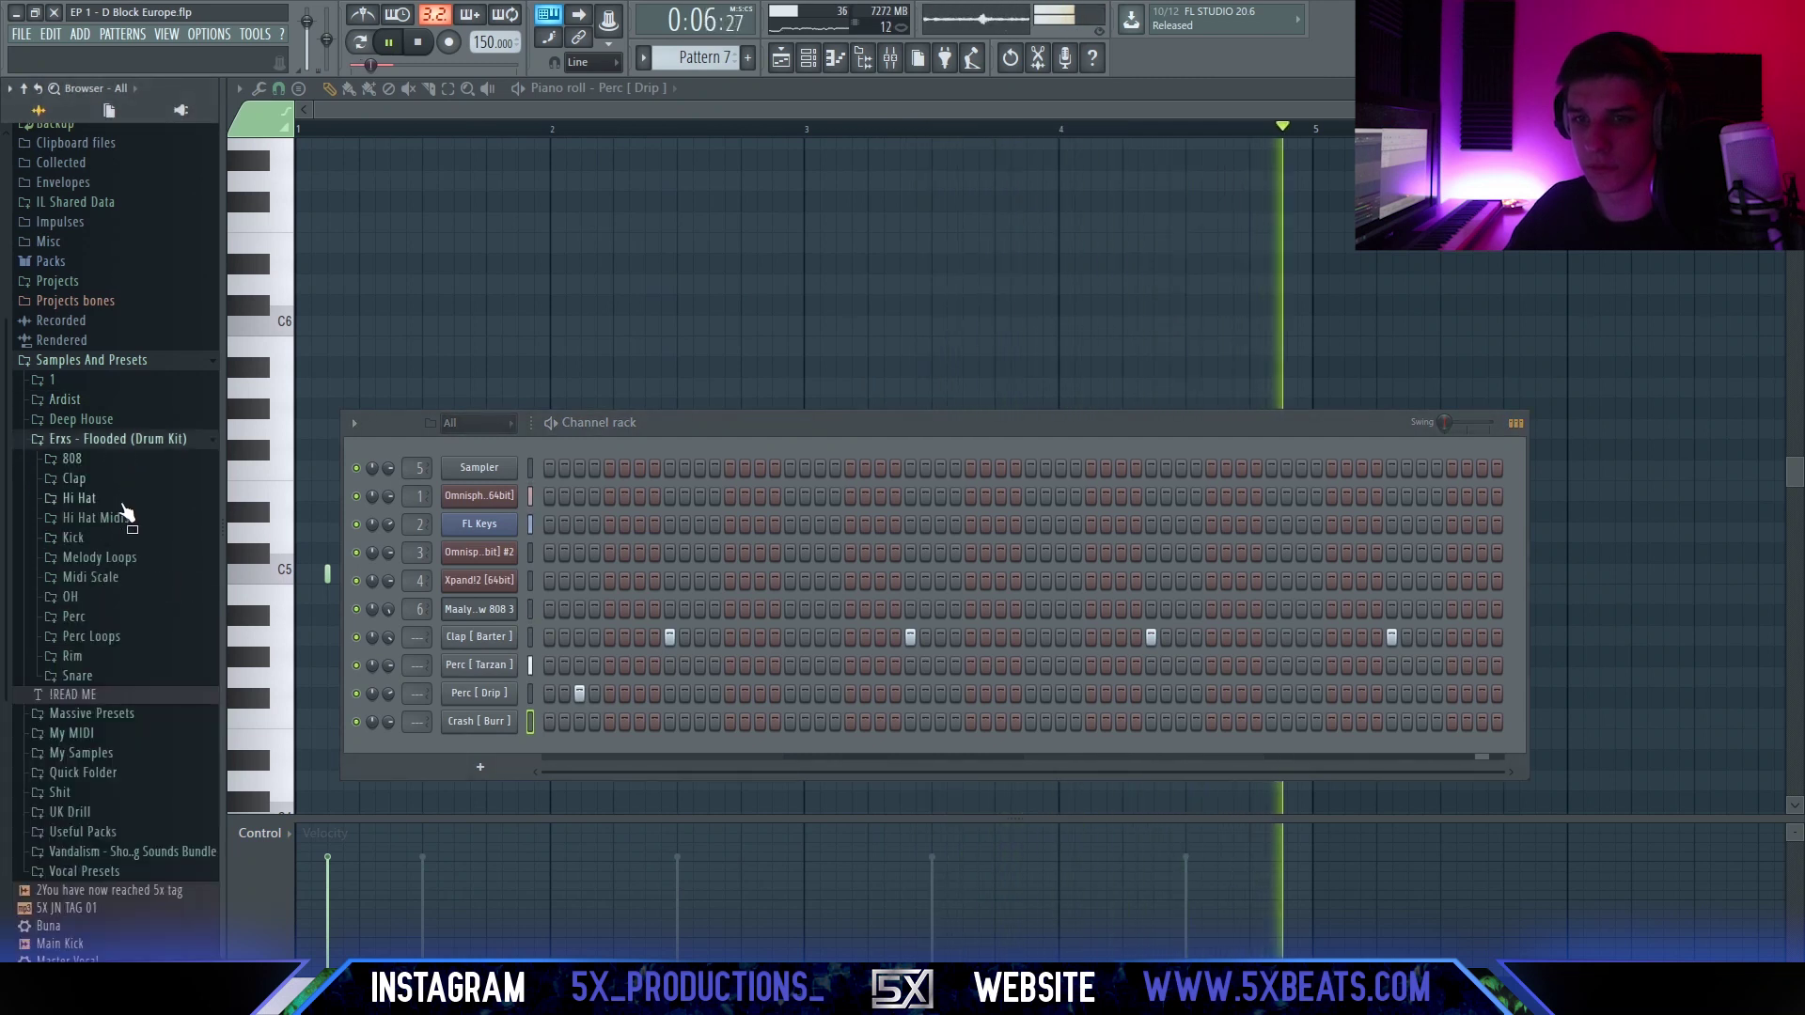
pyautogui.click(89, 617)
pyautogui.moveTo(107, 682); pyautogui.dragTo(113, 700)
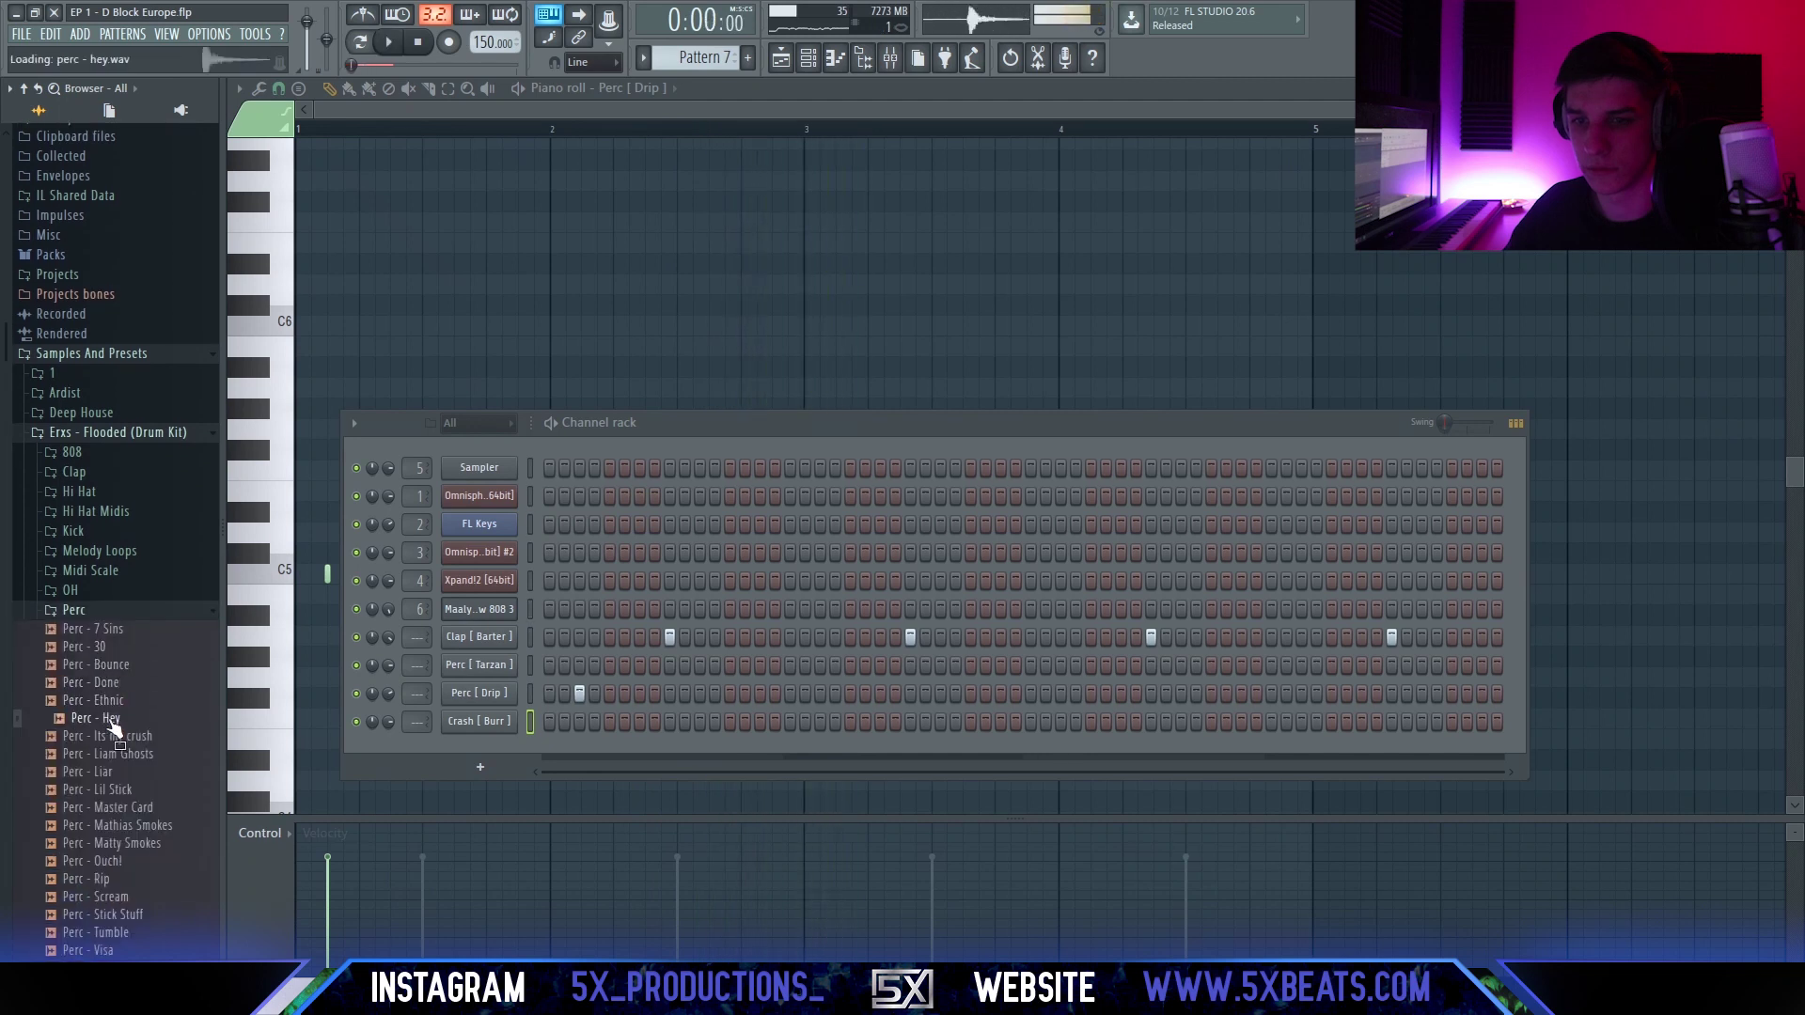
pyautogui.click(121, 646)
pyautogui.scroll(-2, 132, 658)
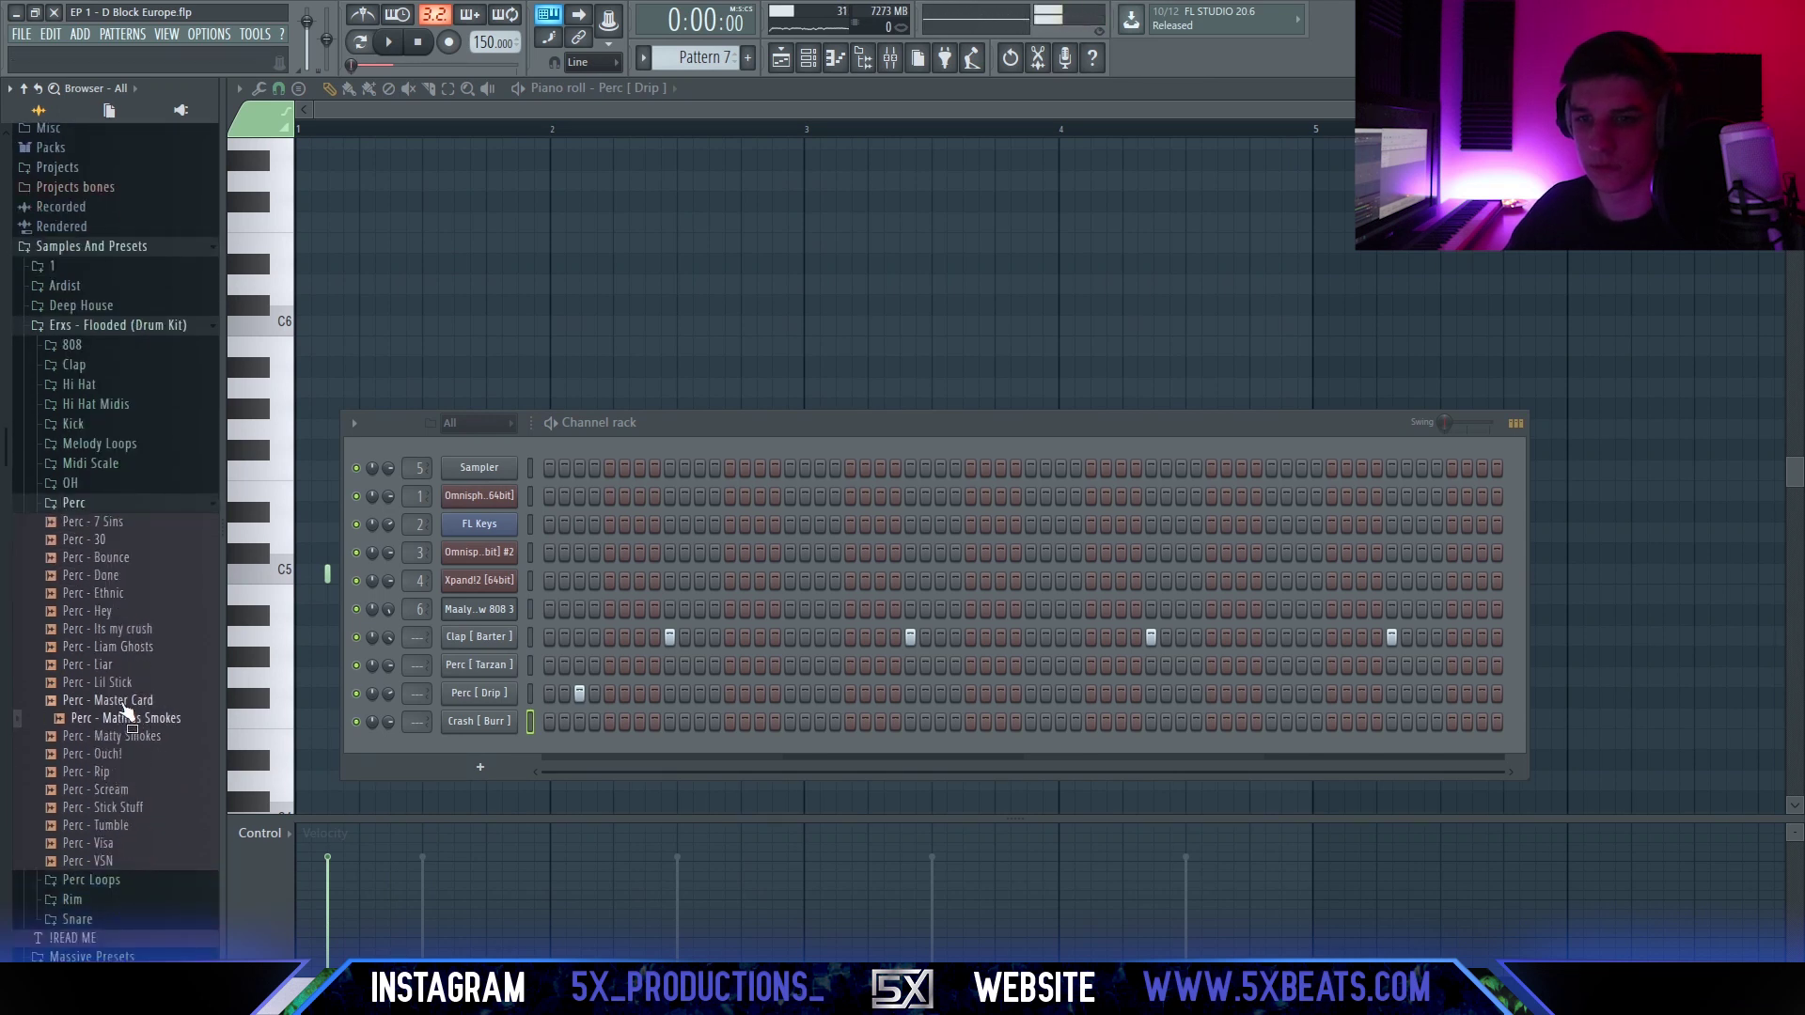
# Audition samples in the Snare and Rim folders of Erxs - Flooded (Drum Kit), including Snare - San Fran, Rim - Artha and Rim - Baby.
pyautogui.click(103, 901)
pyautogui.click(86, 617)
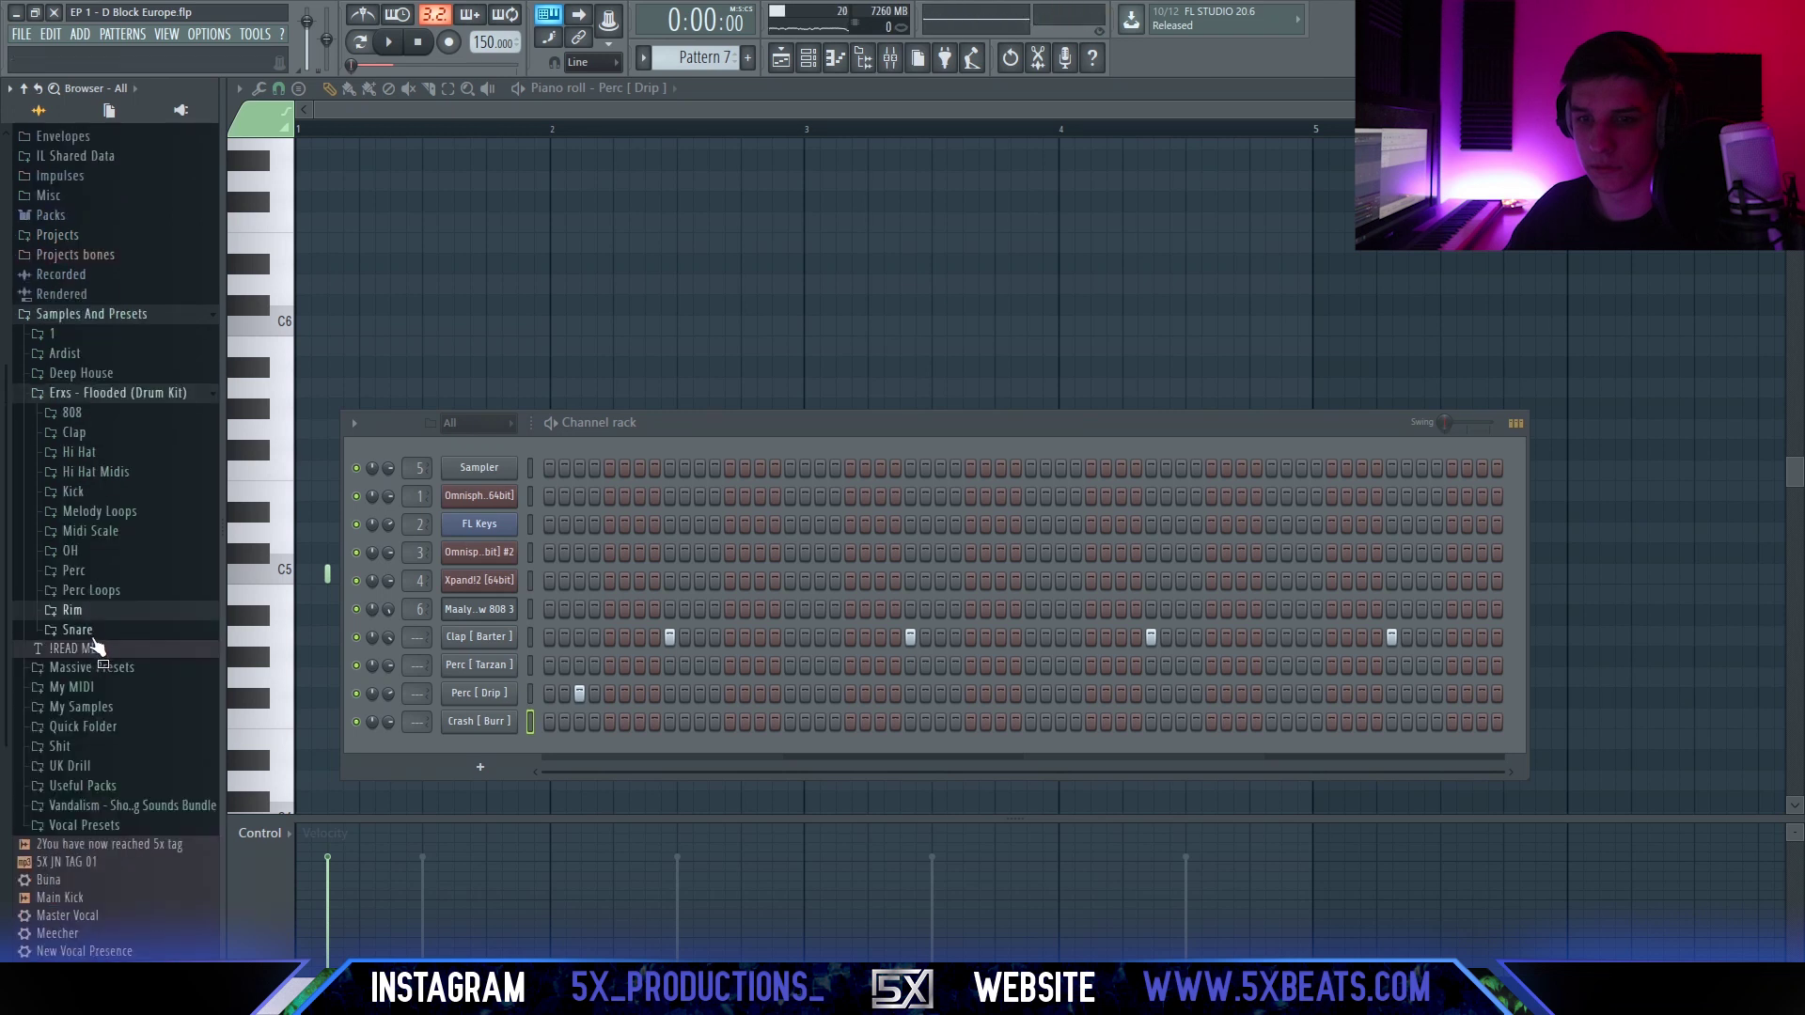
pyautogui.click(82, 630)
pyautogui.scroll(-4, 162, 719)
pyautogui.press('Down')
pyautogui.press('Down')
pyautogui.press('Down')
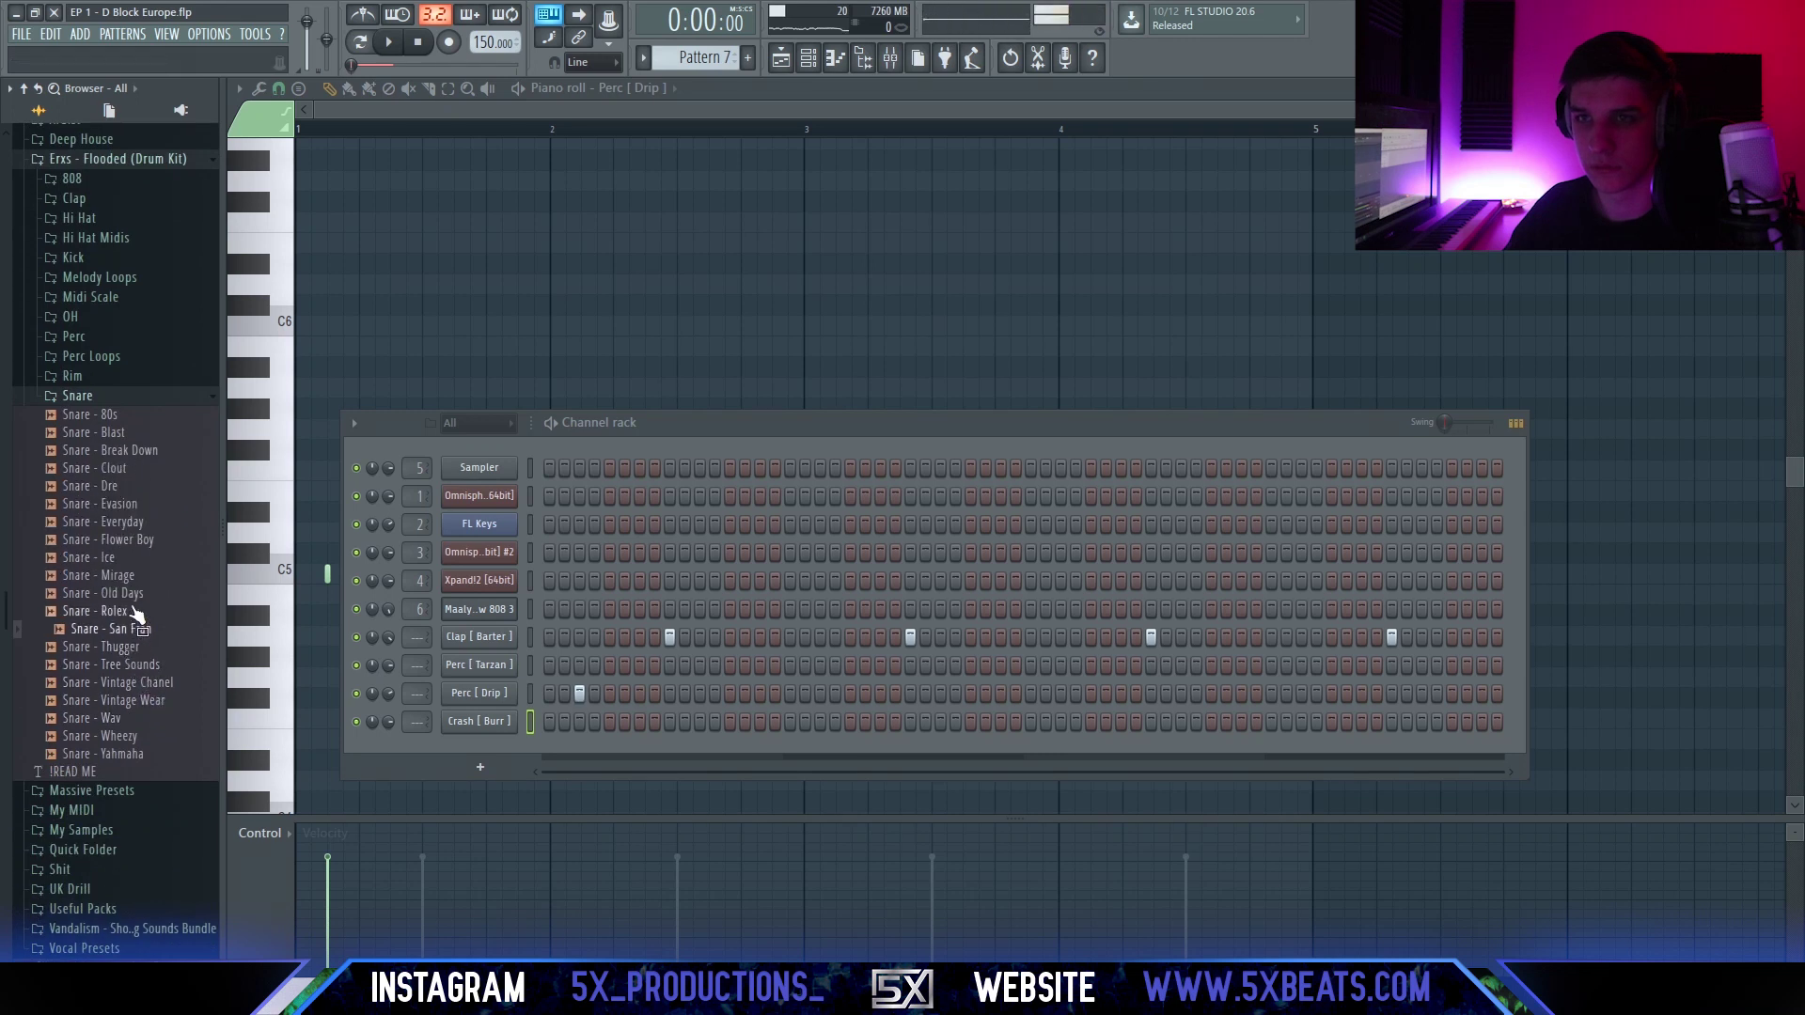
pyautogui.click(105, 399)
pyautogui.click(85, 402)
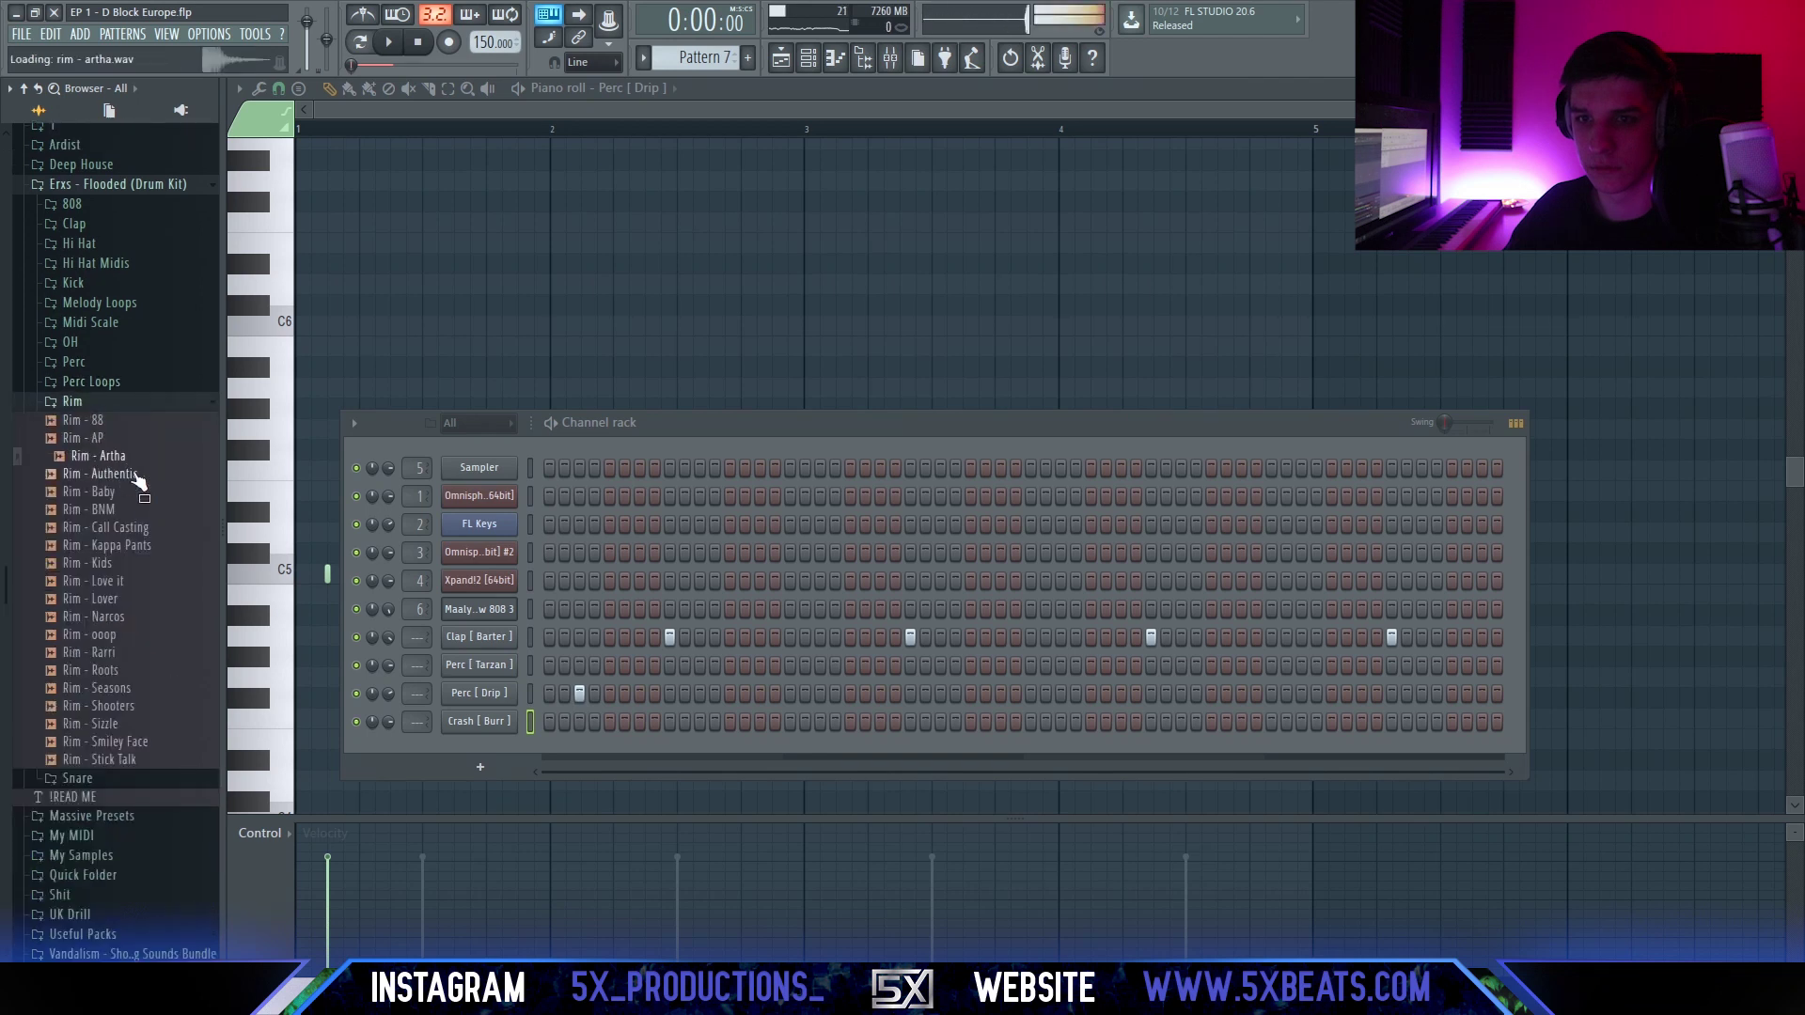
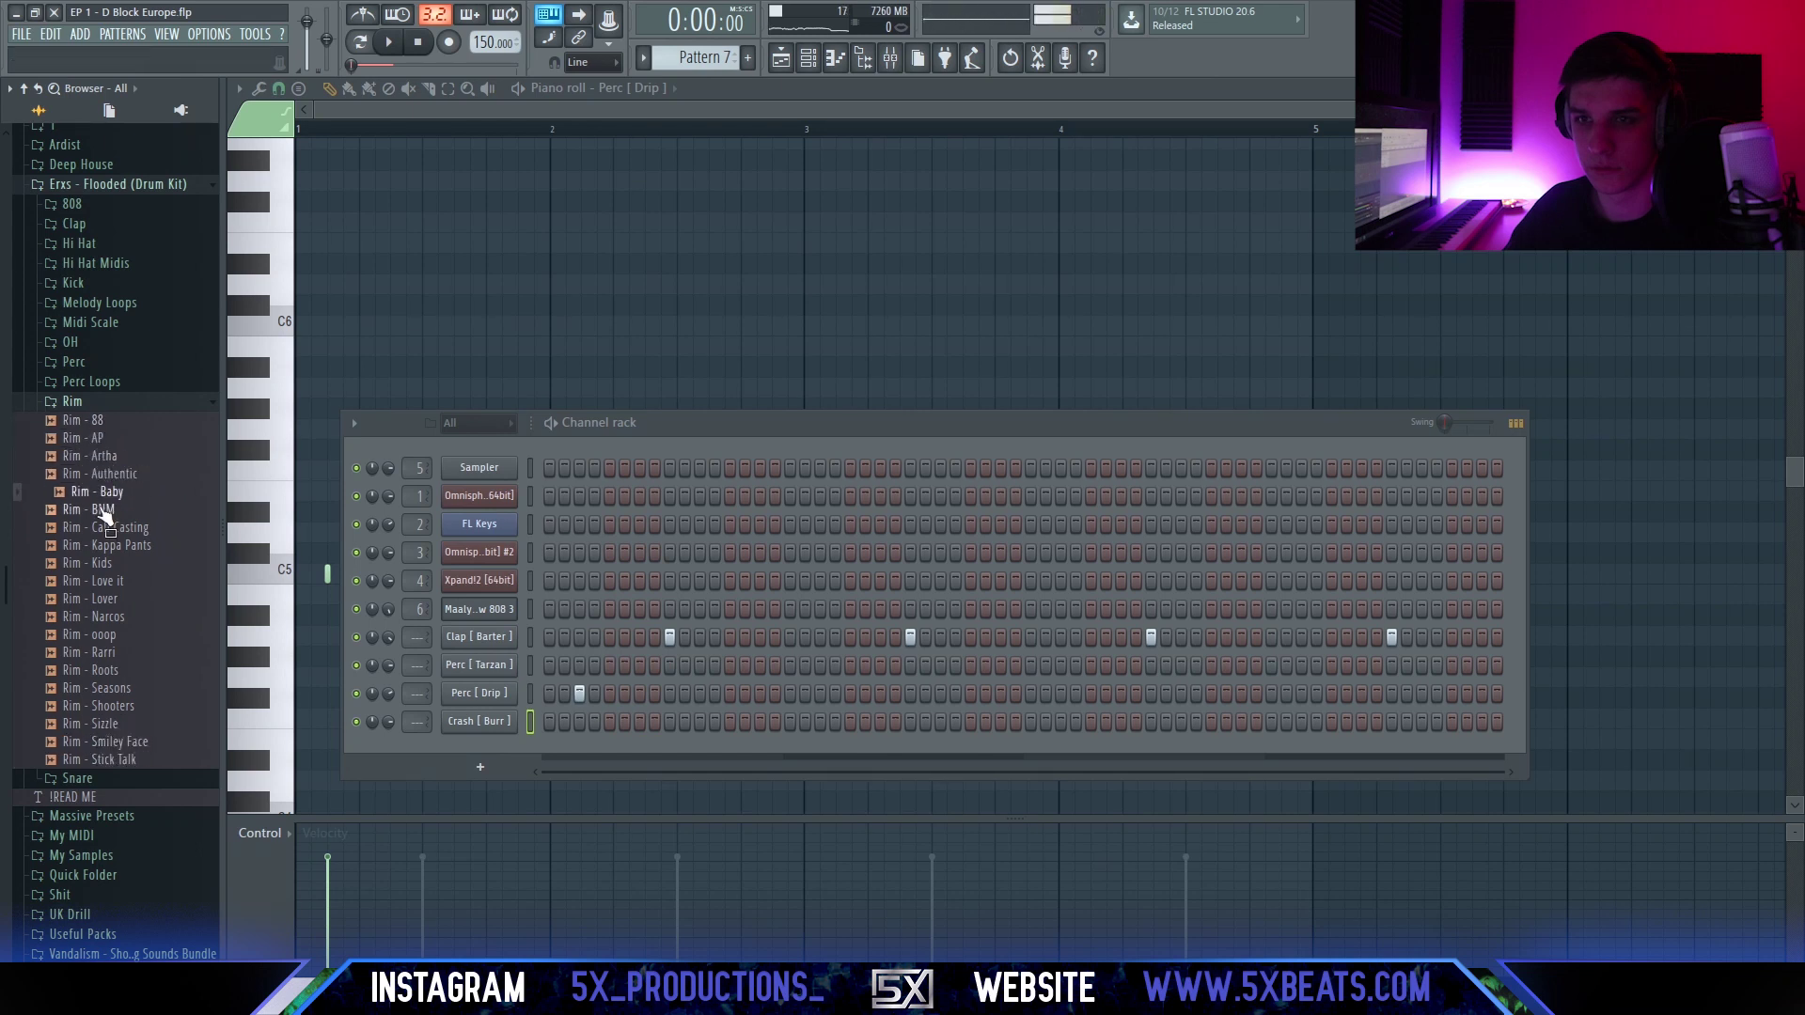
# Add Perc - Ethnic from the Erxs - Flooded Perc folder as a new channel and turn on Normalize in its sampler settings.
pyautogui.click(75, 363)
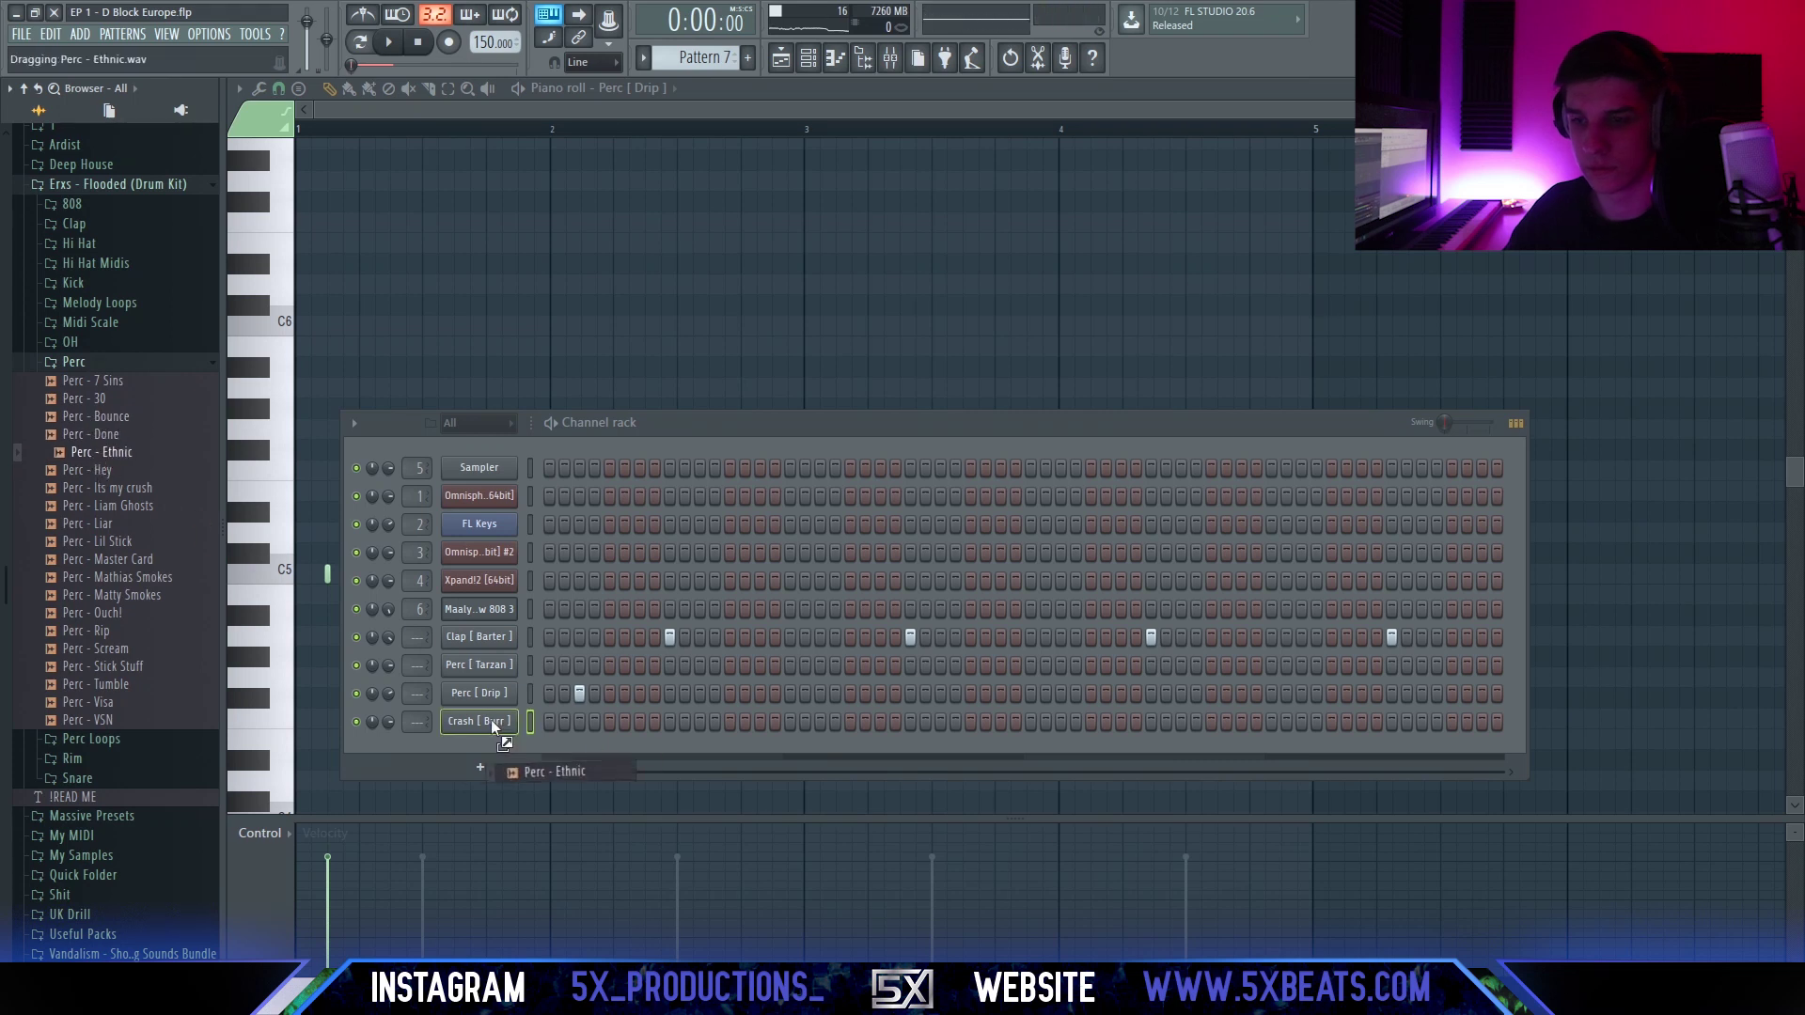
pyautogui.moveTo(490, 719); pyautogui.dragTo(493, 747)
pyautogui.click(484, 750)
pyautogui.click(518, 372)
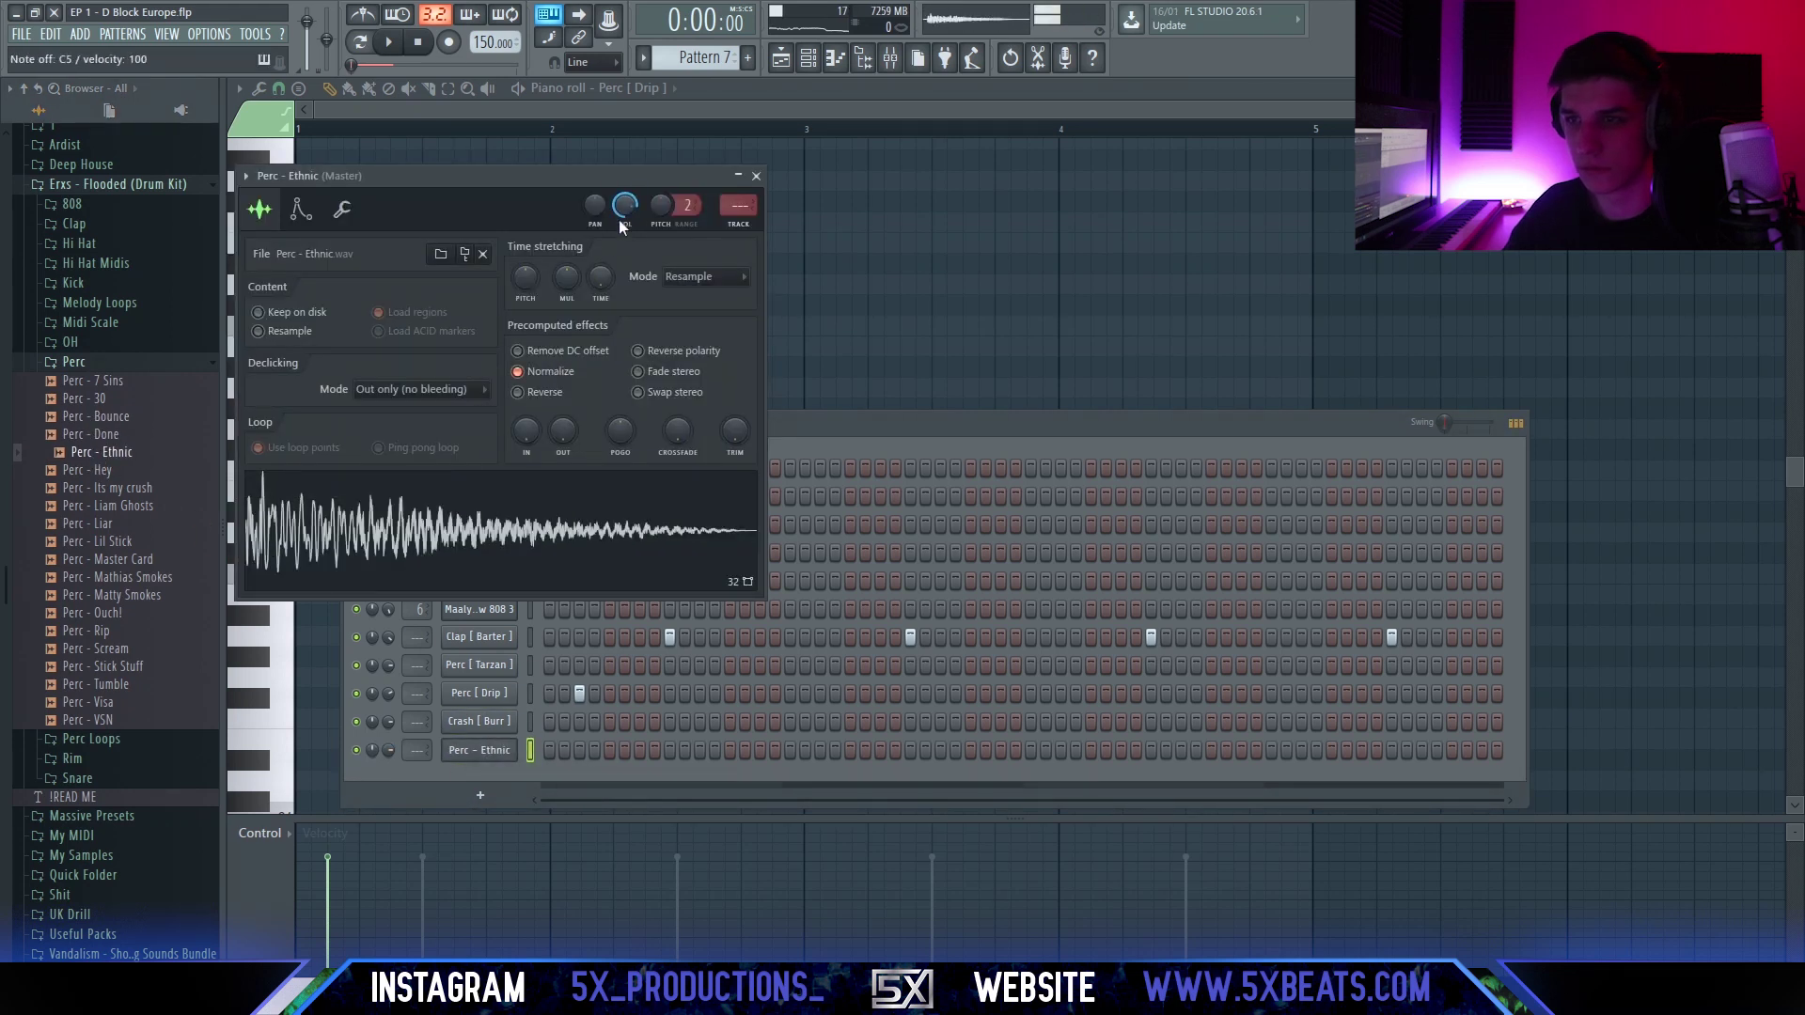
# Close the Perc - Ethnic sampler settings and program Perc - Ethnic hits on steps 19, 47 and 51 of Pattern 7.
pyautogui.click(757, 178)
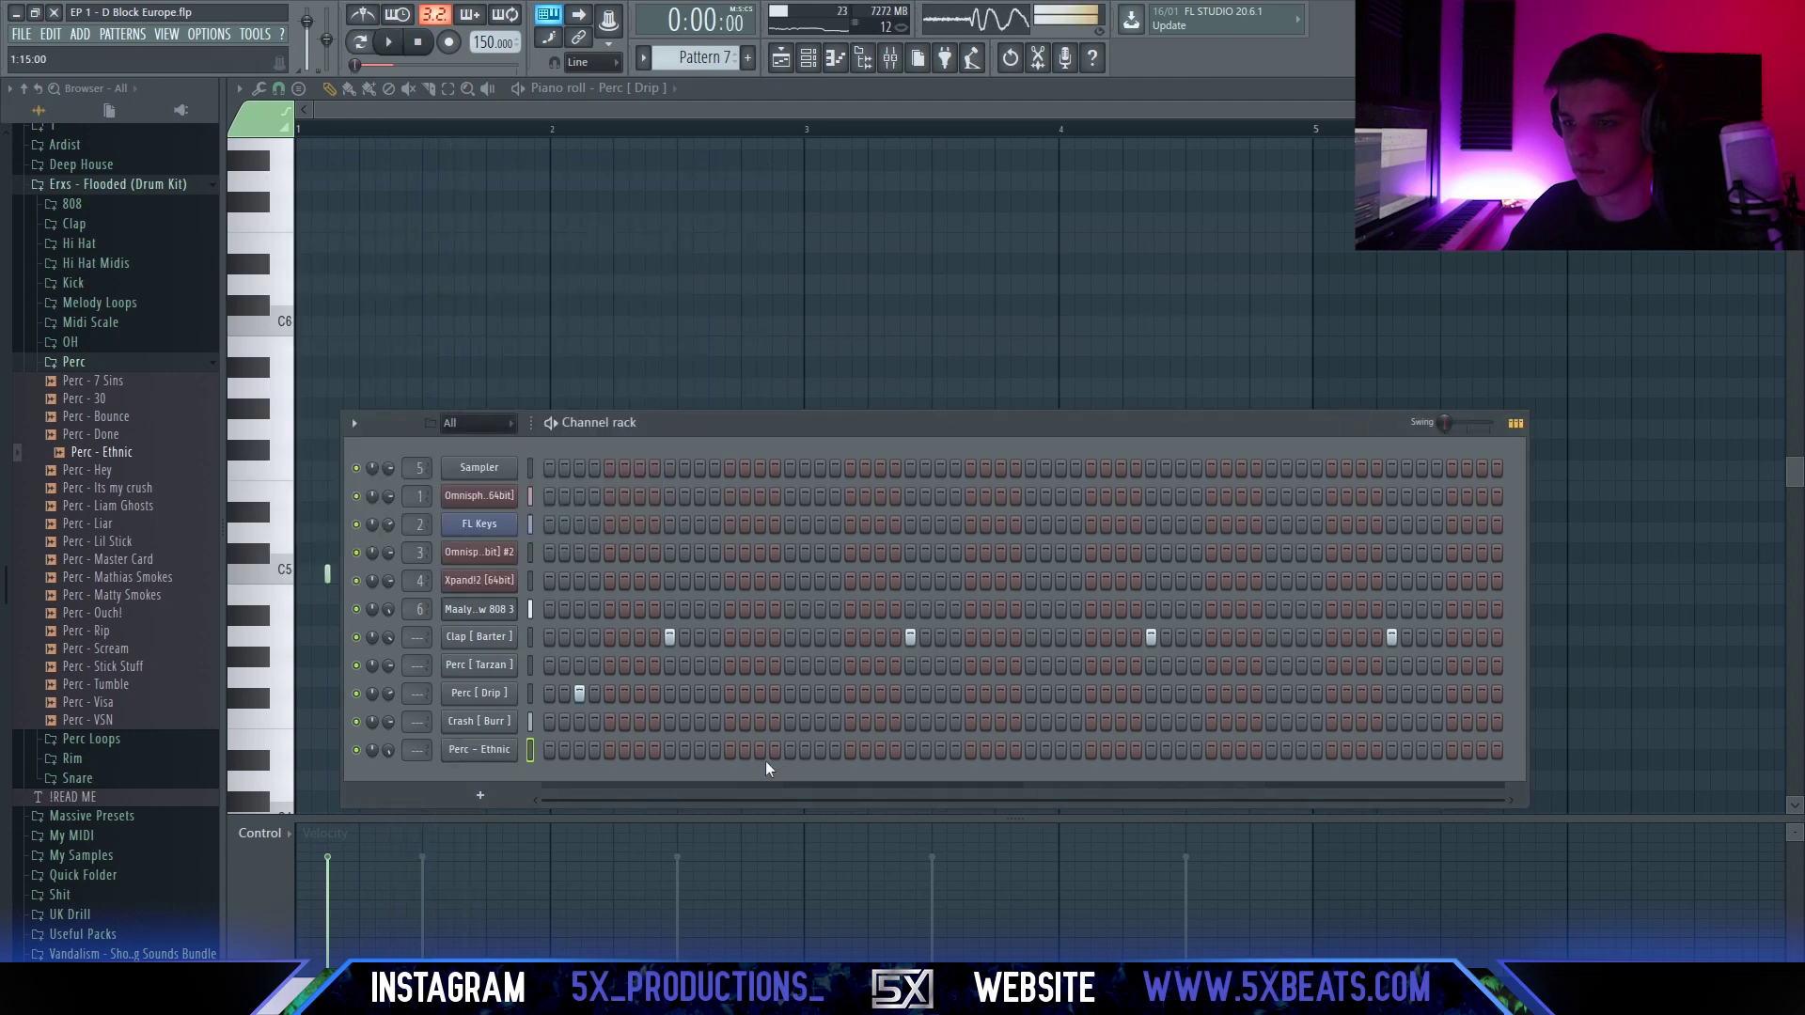
pyautogui.click(820, 749)
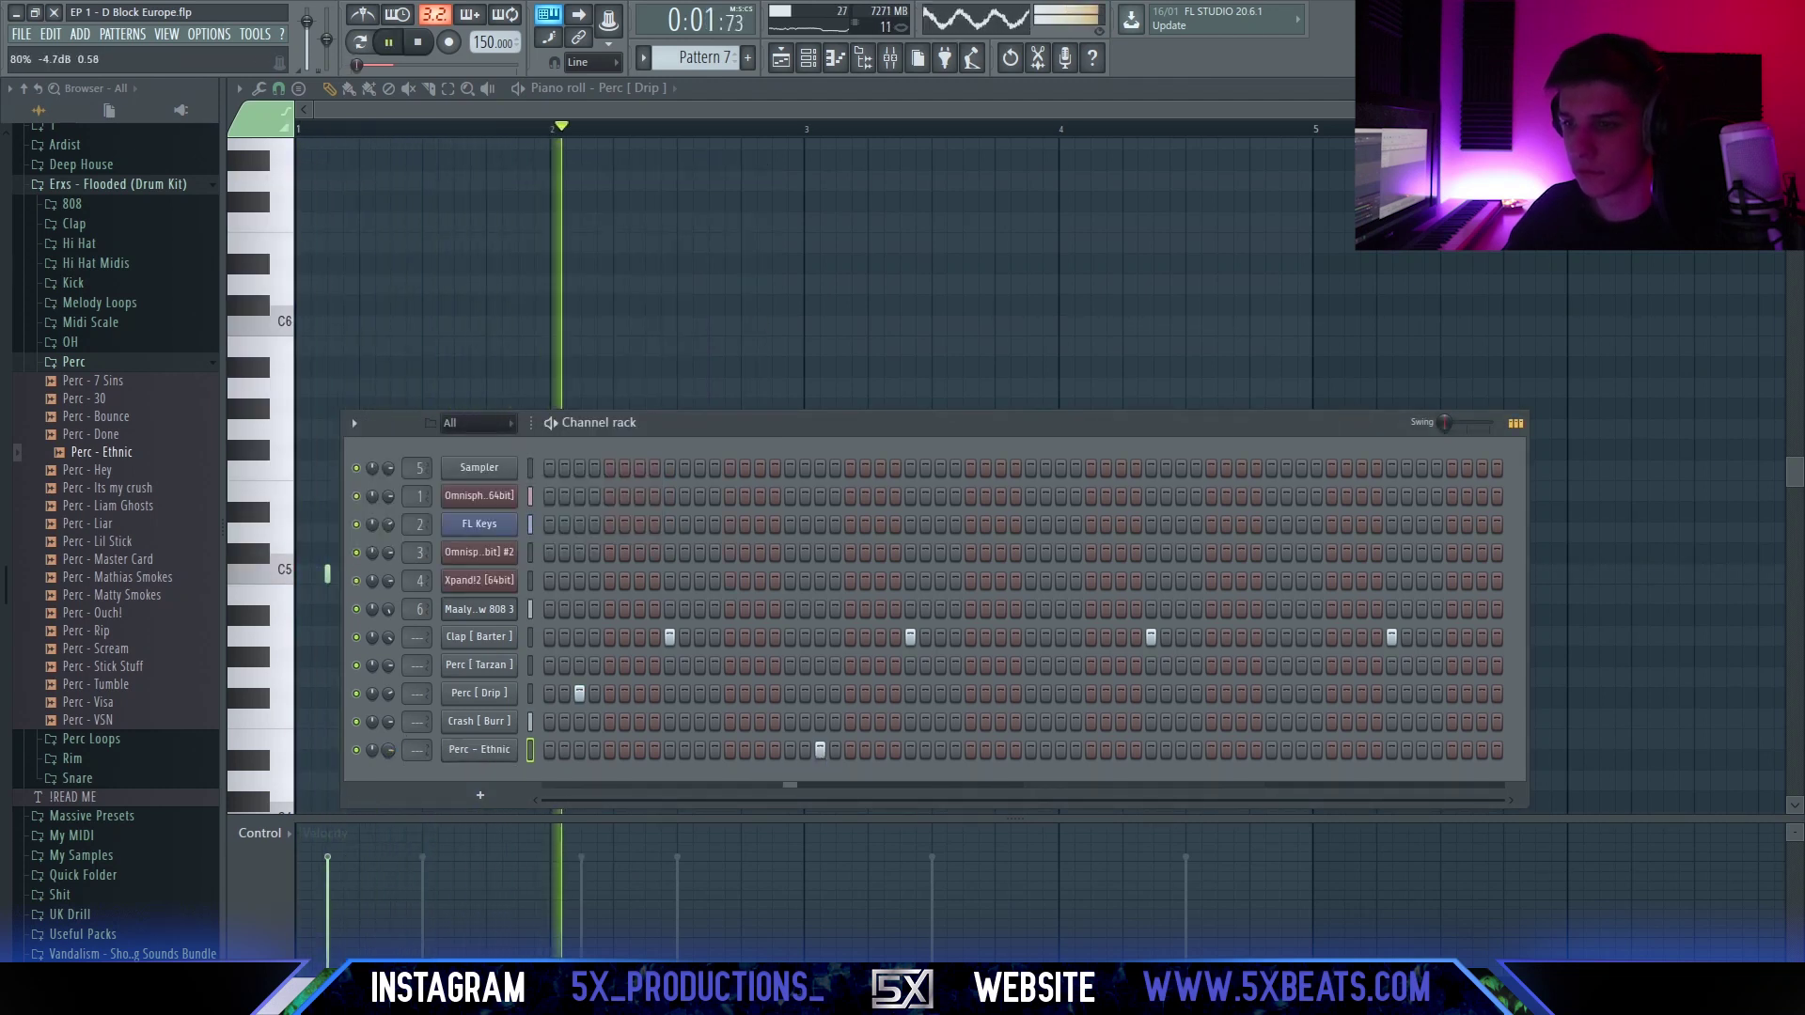
pyautogui.click(1226, 749)
pyautogui.click(1301, 749)
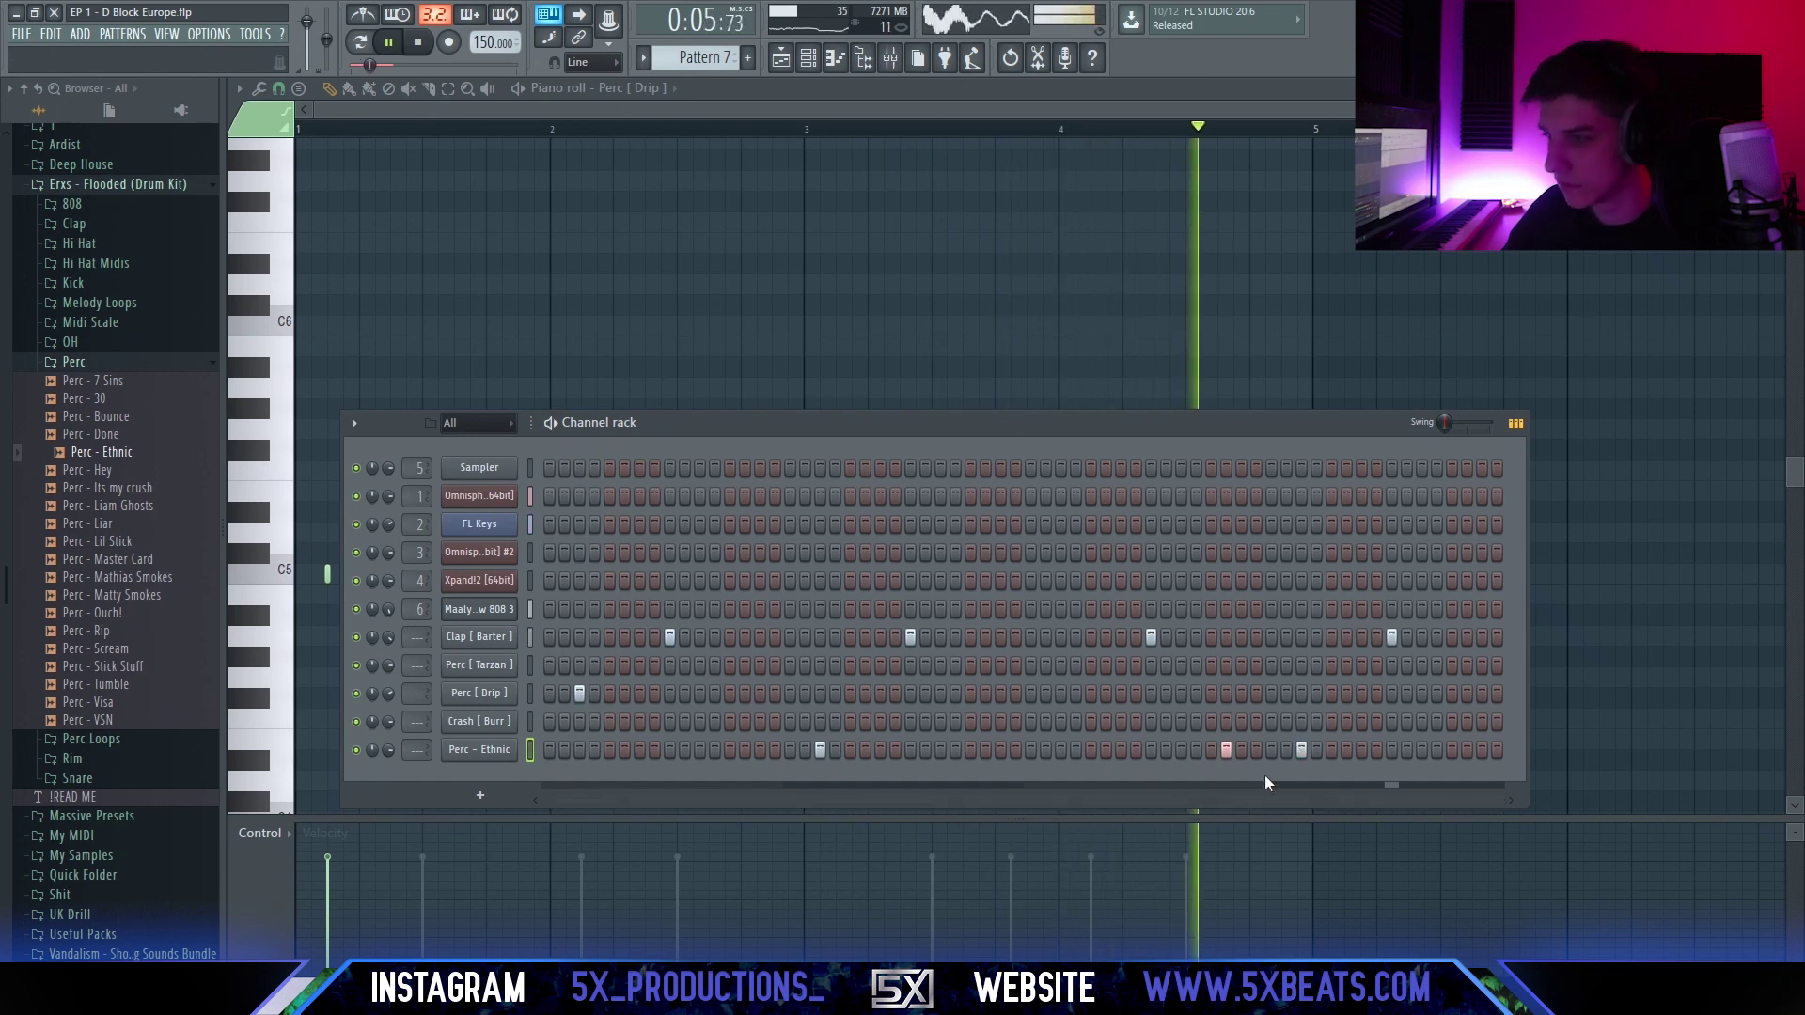
pyautogui.rightClick(1226, 750)
pyautogui.click(1241, 750)
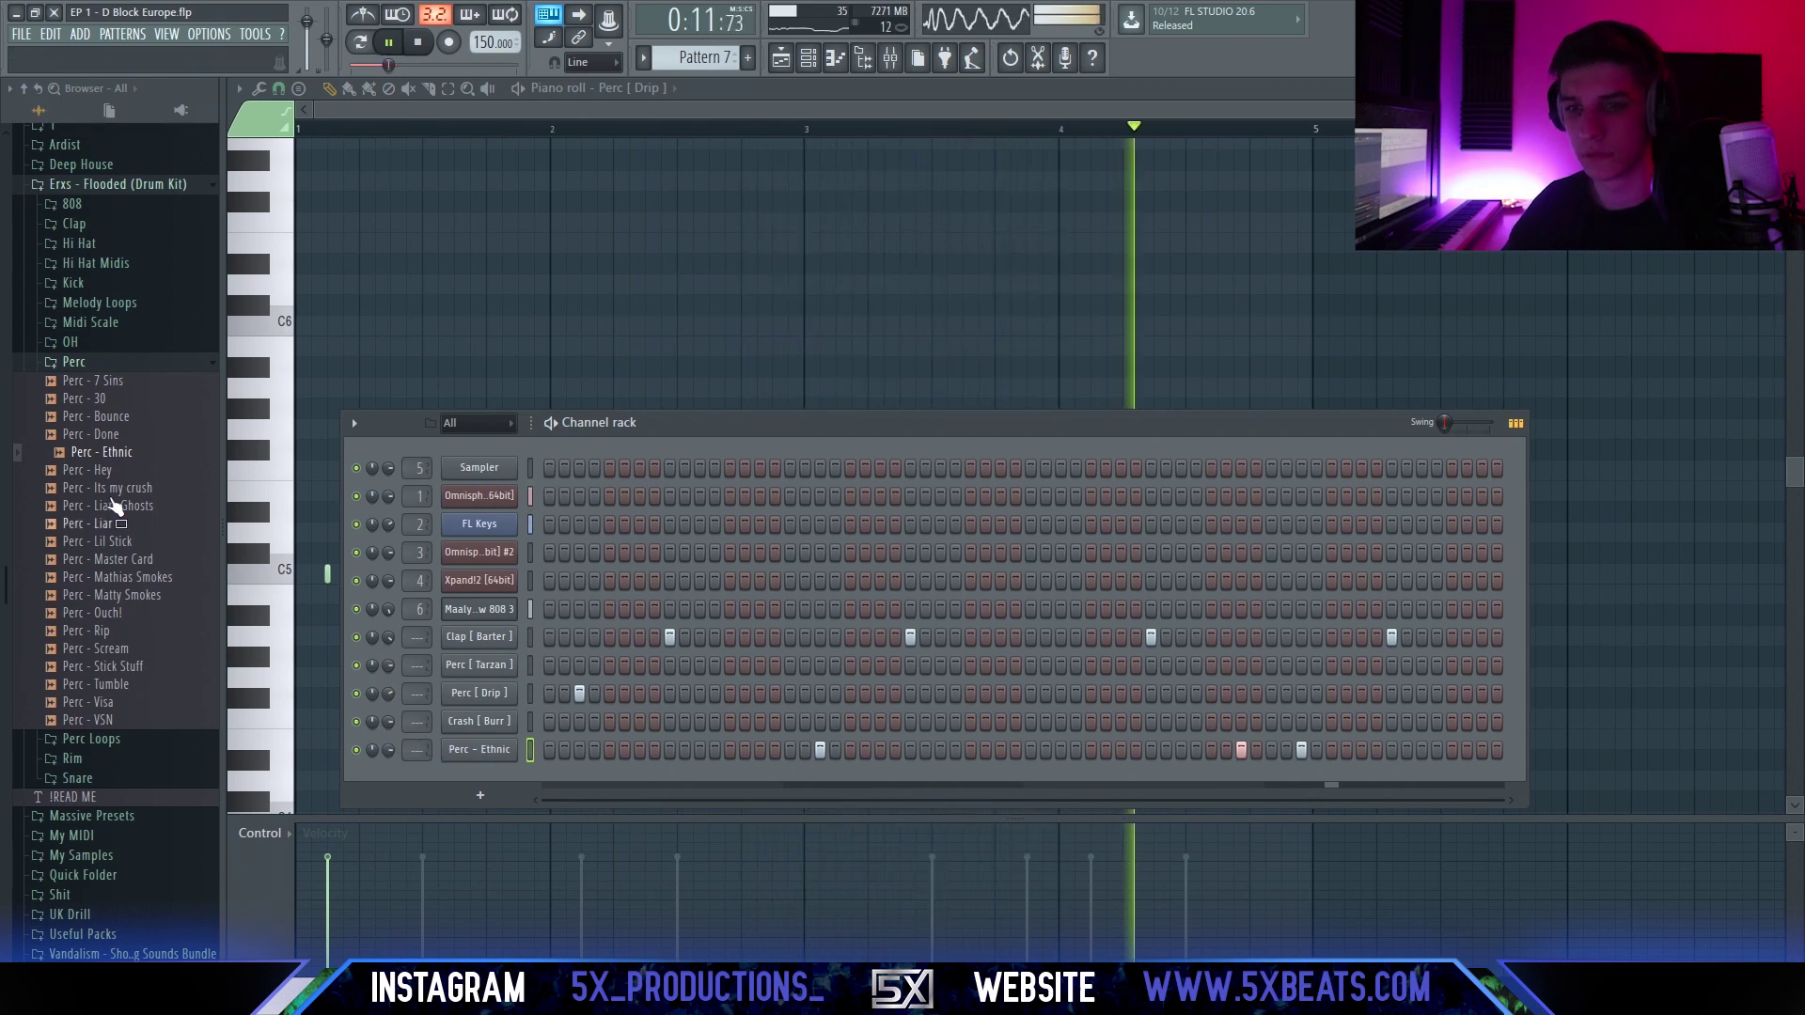
# Add OH - Dark from the OH folder of Erxs - Flooded (Drum Kit) as a new channel.
pyautogui.scroll(2, 72, 457)
pyautogui.click(72, 452)
pyautogui.click(114, 524)
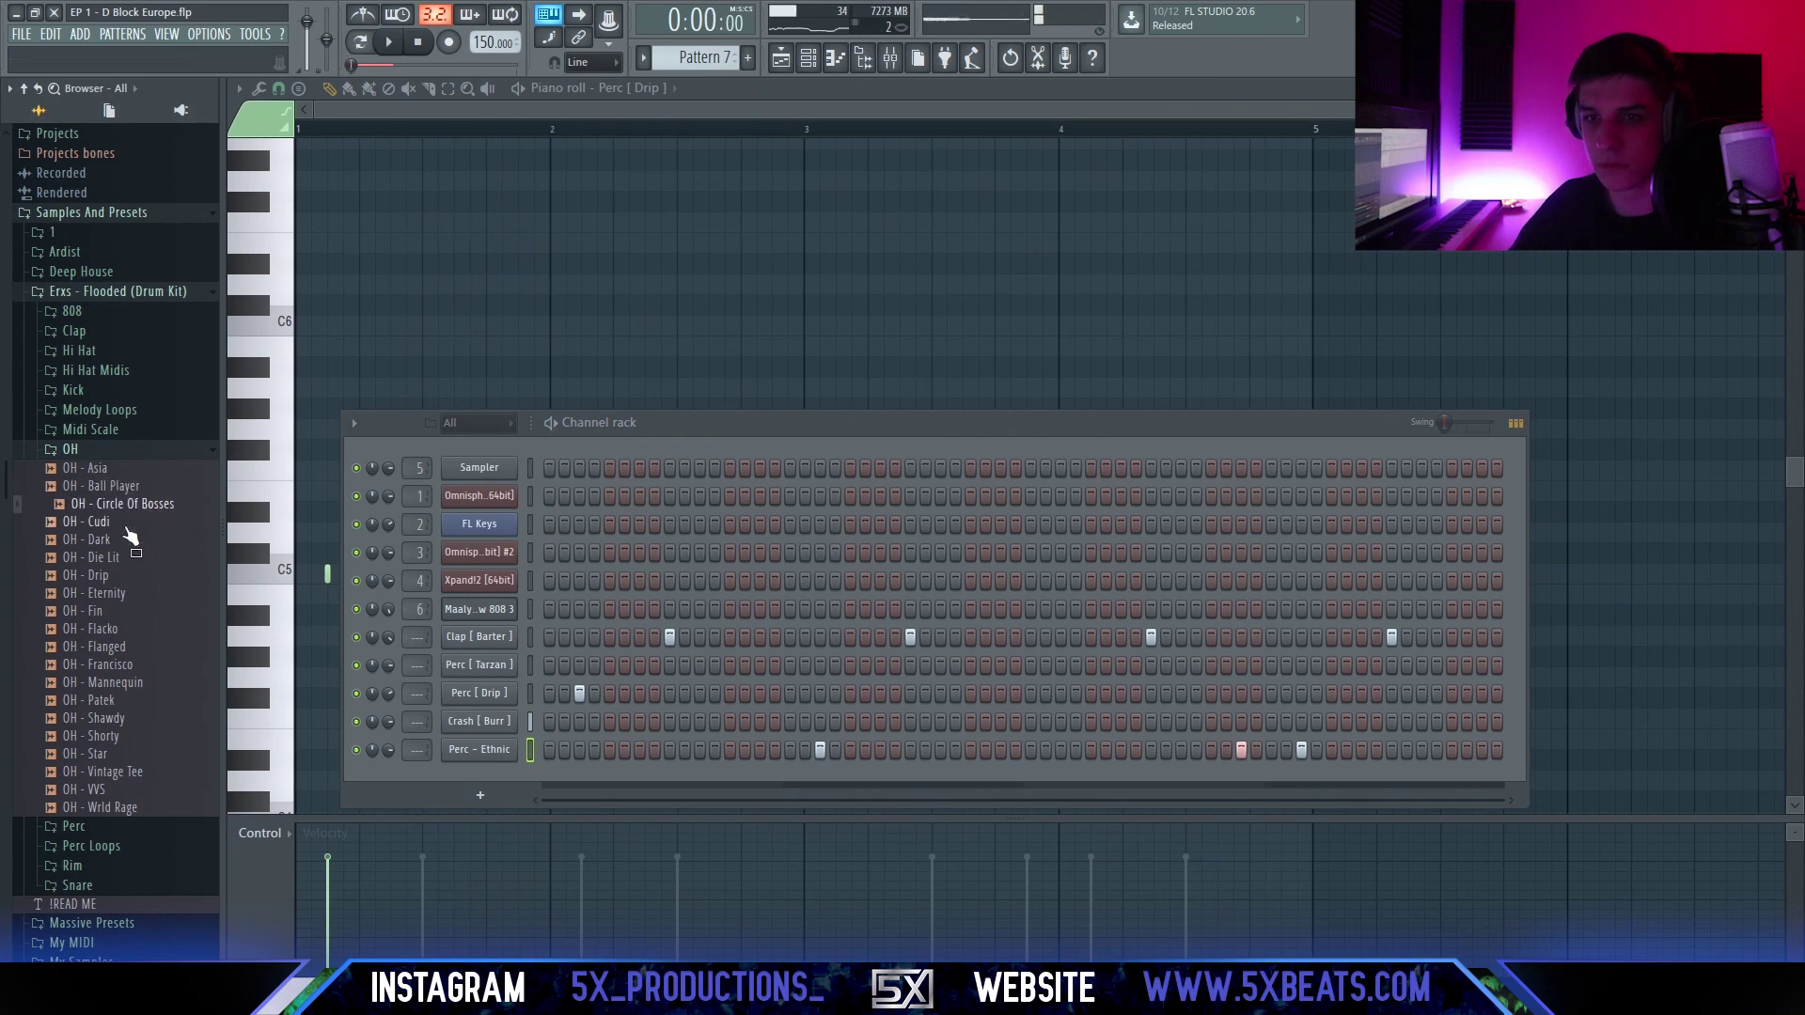
pyautogui.moveTo(460, 726); pyautogui.dragTo(496, 780)
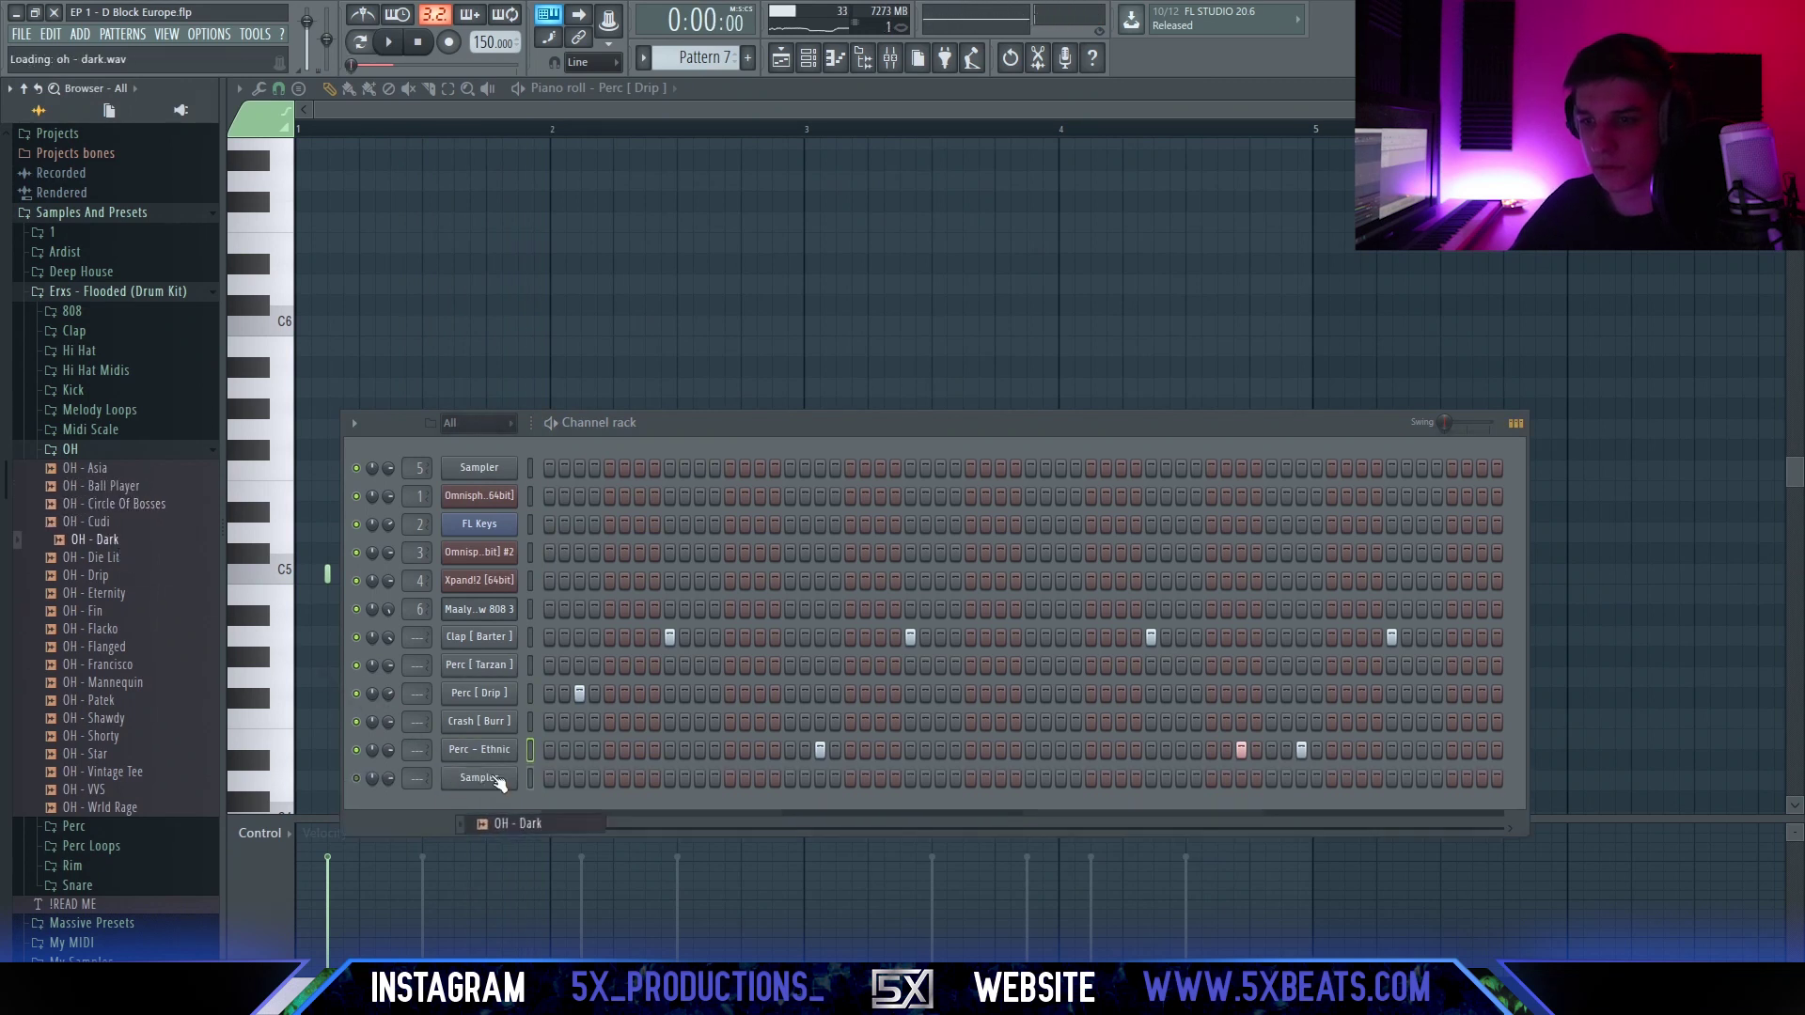
# Try OH - Dark hits on steps 5 and 37 during playback, and replace them with a single hit on step 13.
pyautogui.press('space')
pyautogui.click(610, 779)
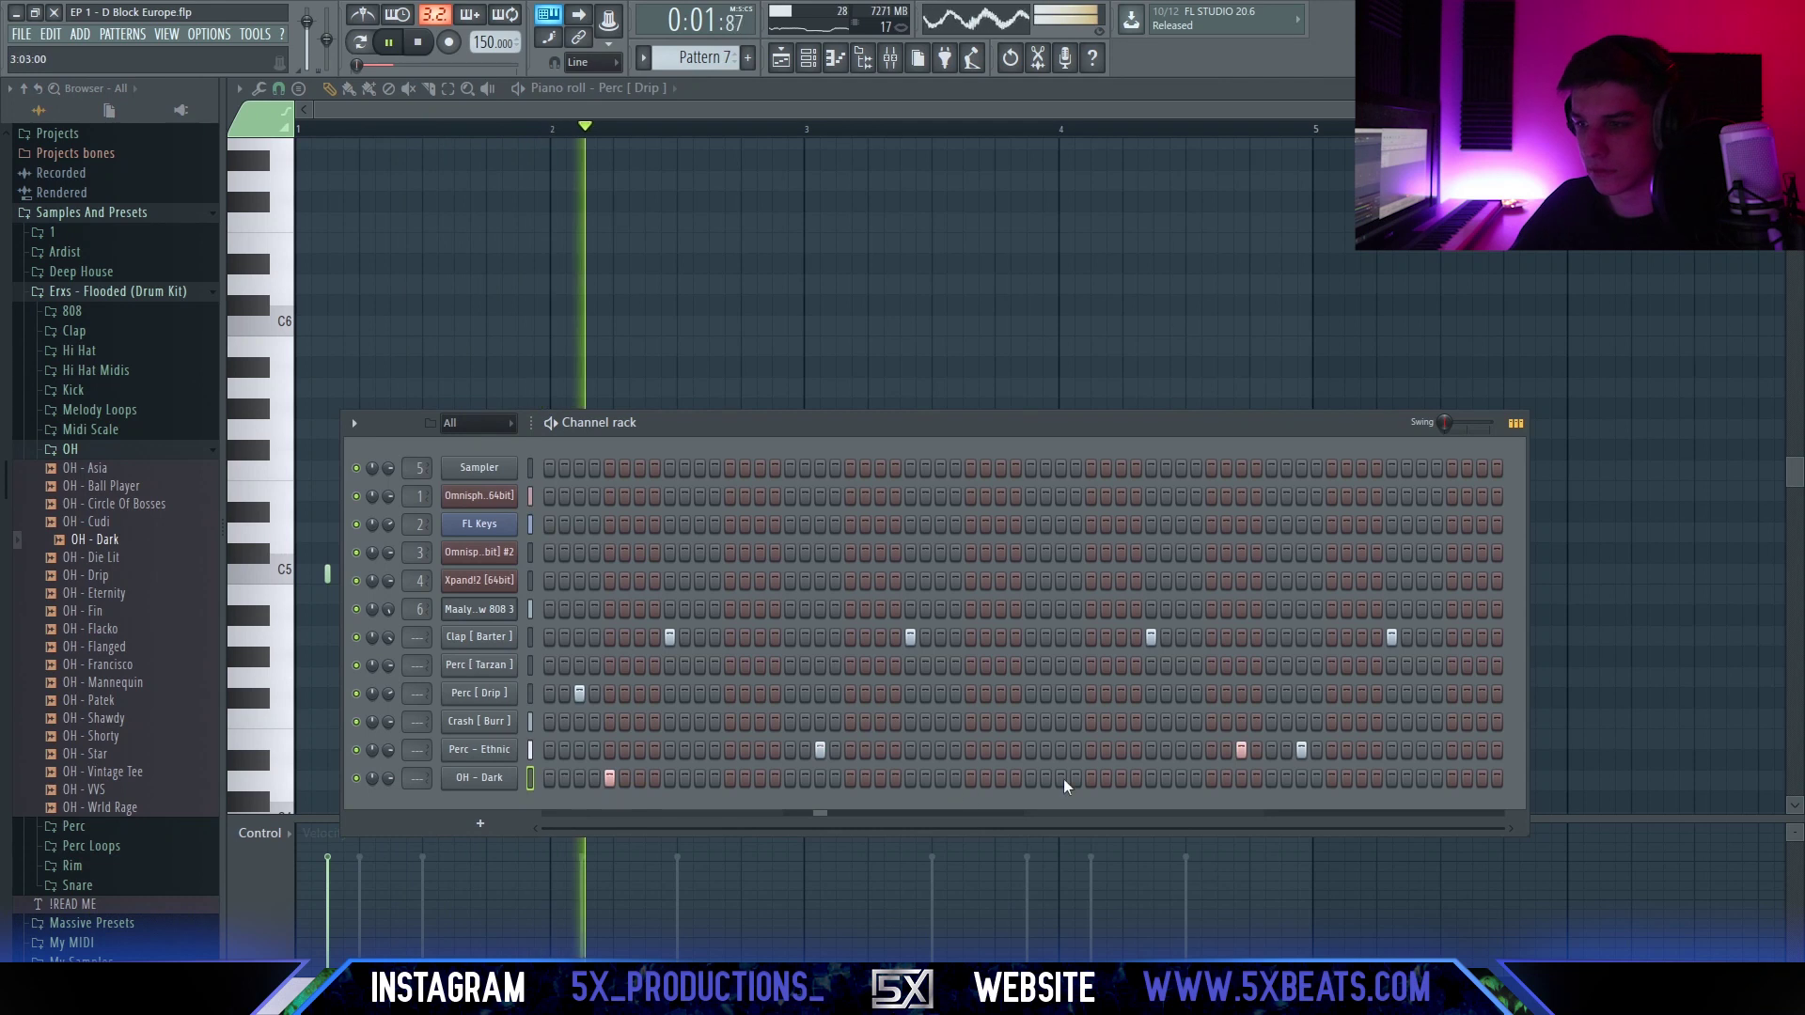
pyautogui.click(1091, 779)
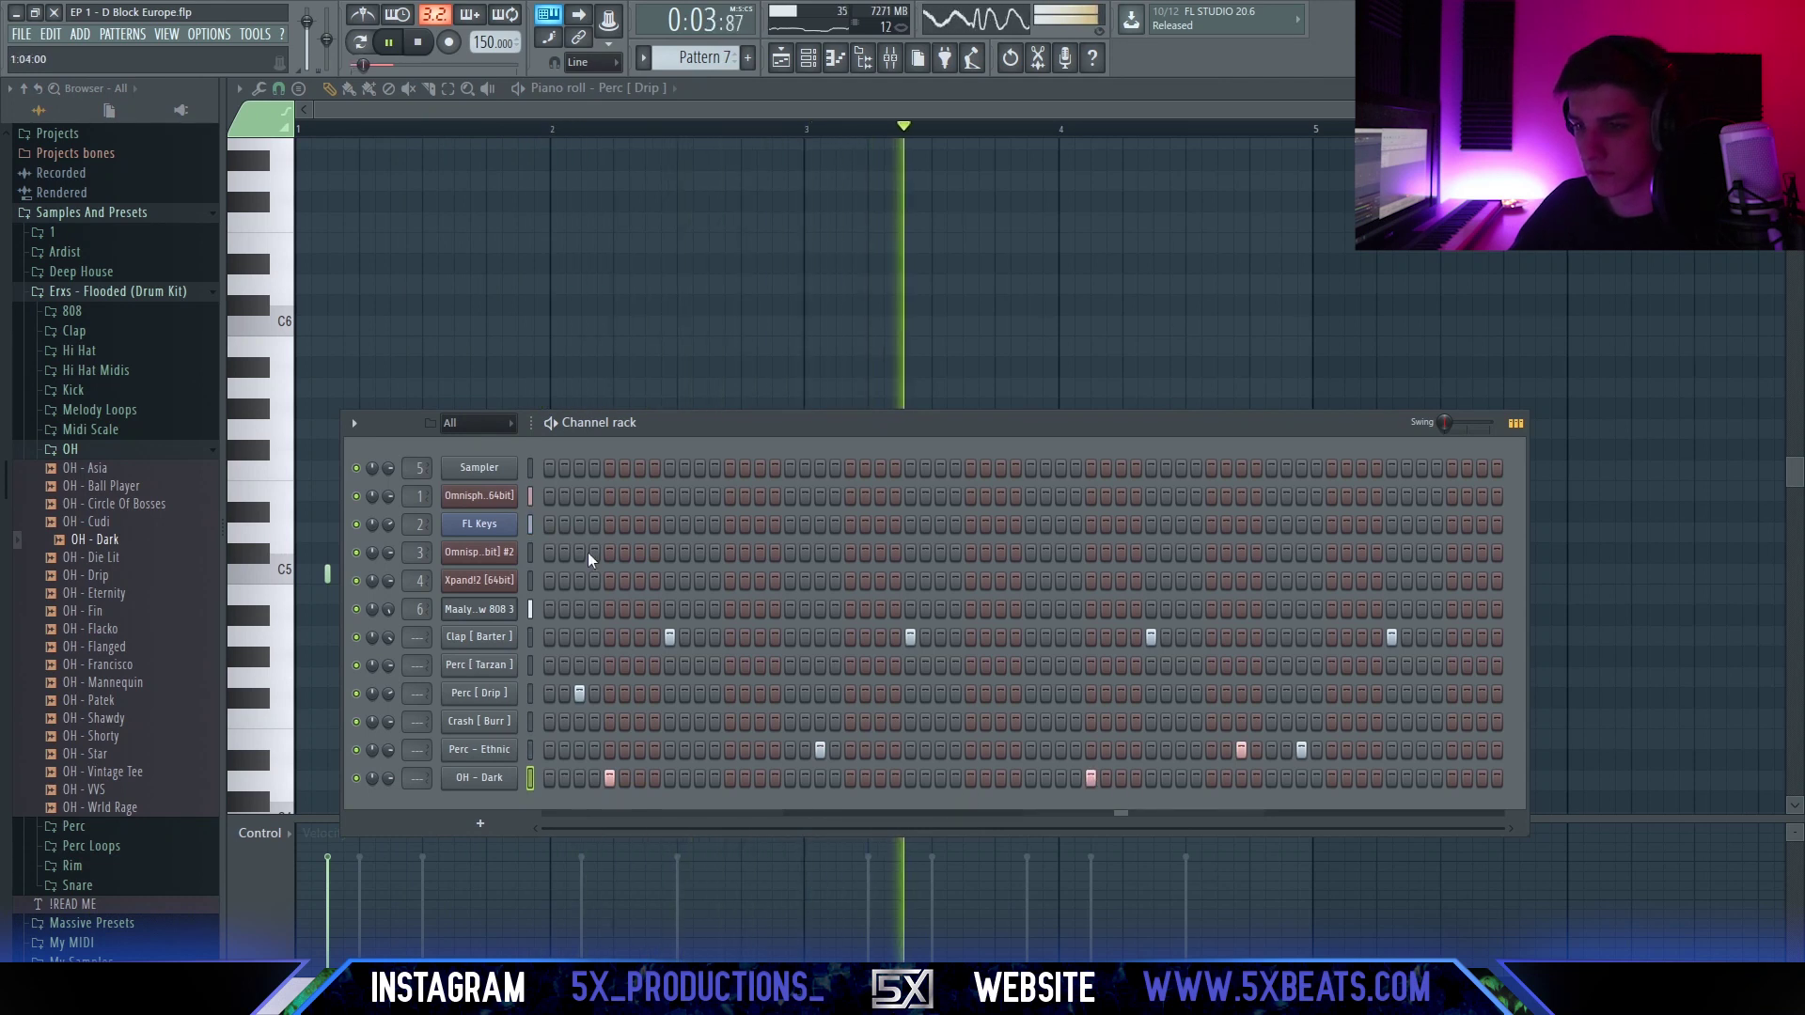
pyautogui.click(610, 779)
pyautogui.click(1091, 780)
pyautogui.click(729, 779)
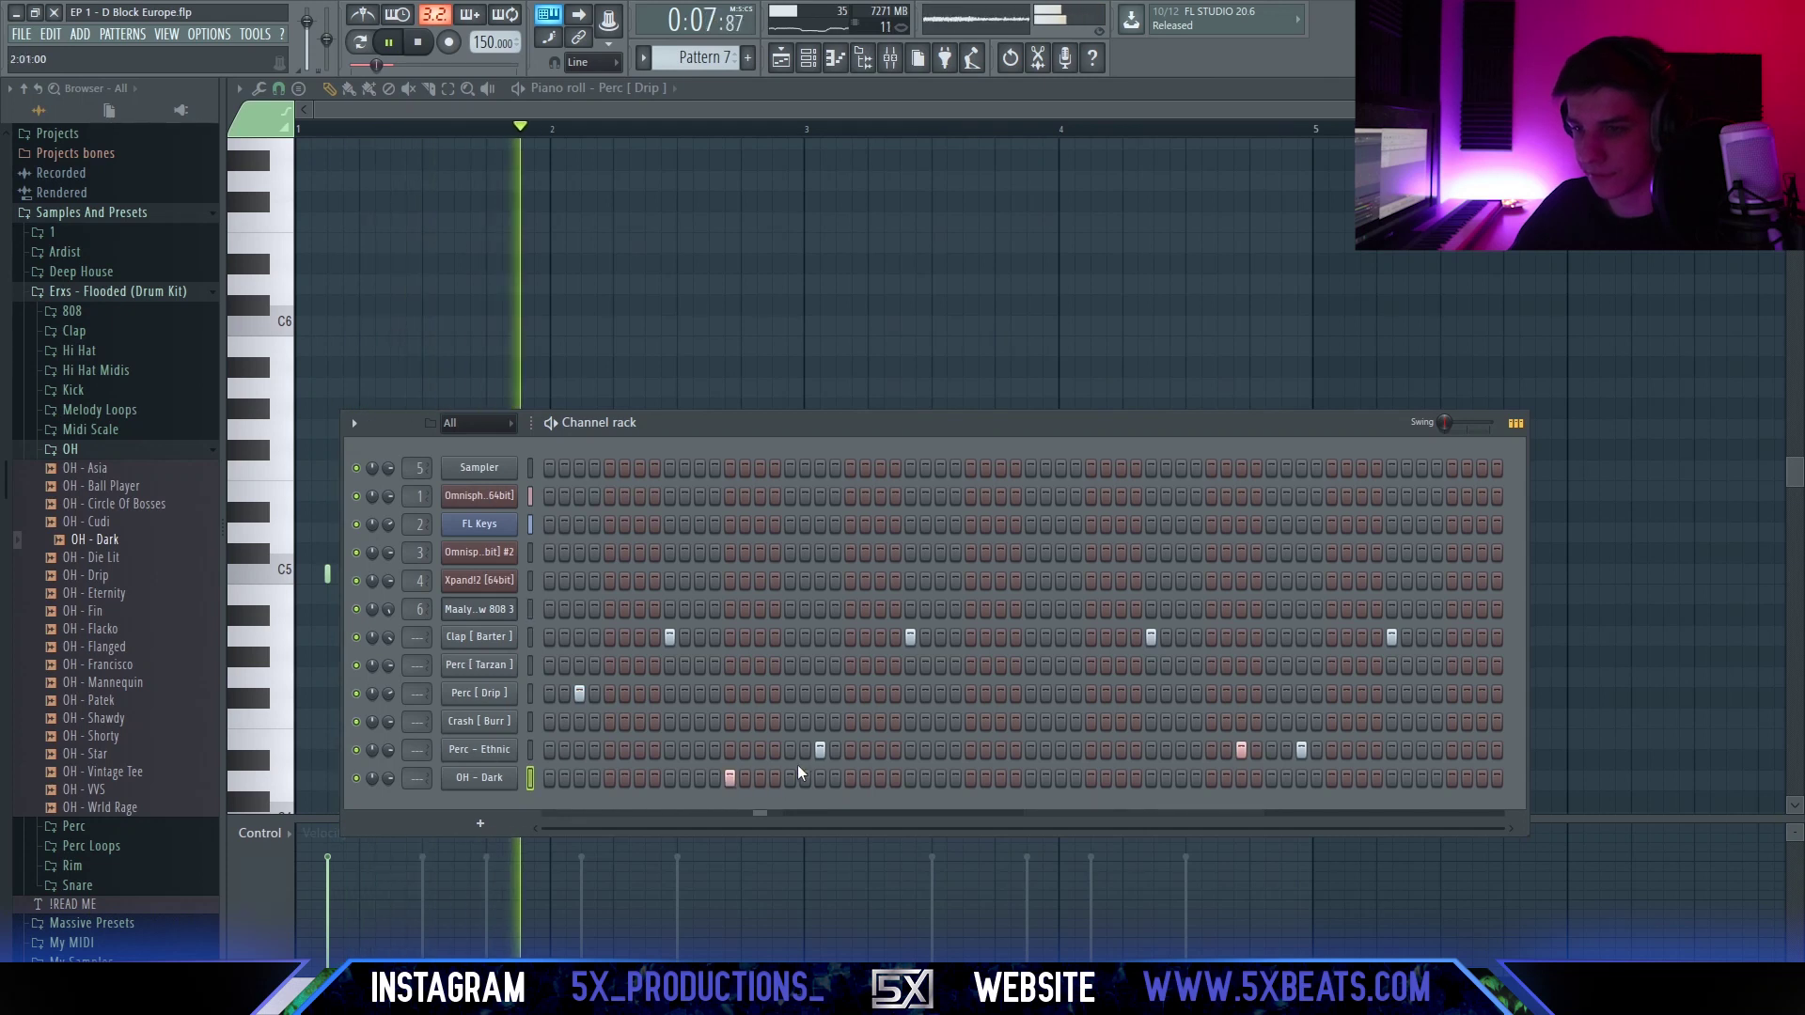
# Add HH - Erxs from the Hi Hat folder of Erxs - Flooded (Drum Kit) as a new channel and collapse the kit folder.
pyautogui.click(92, 451)
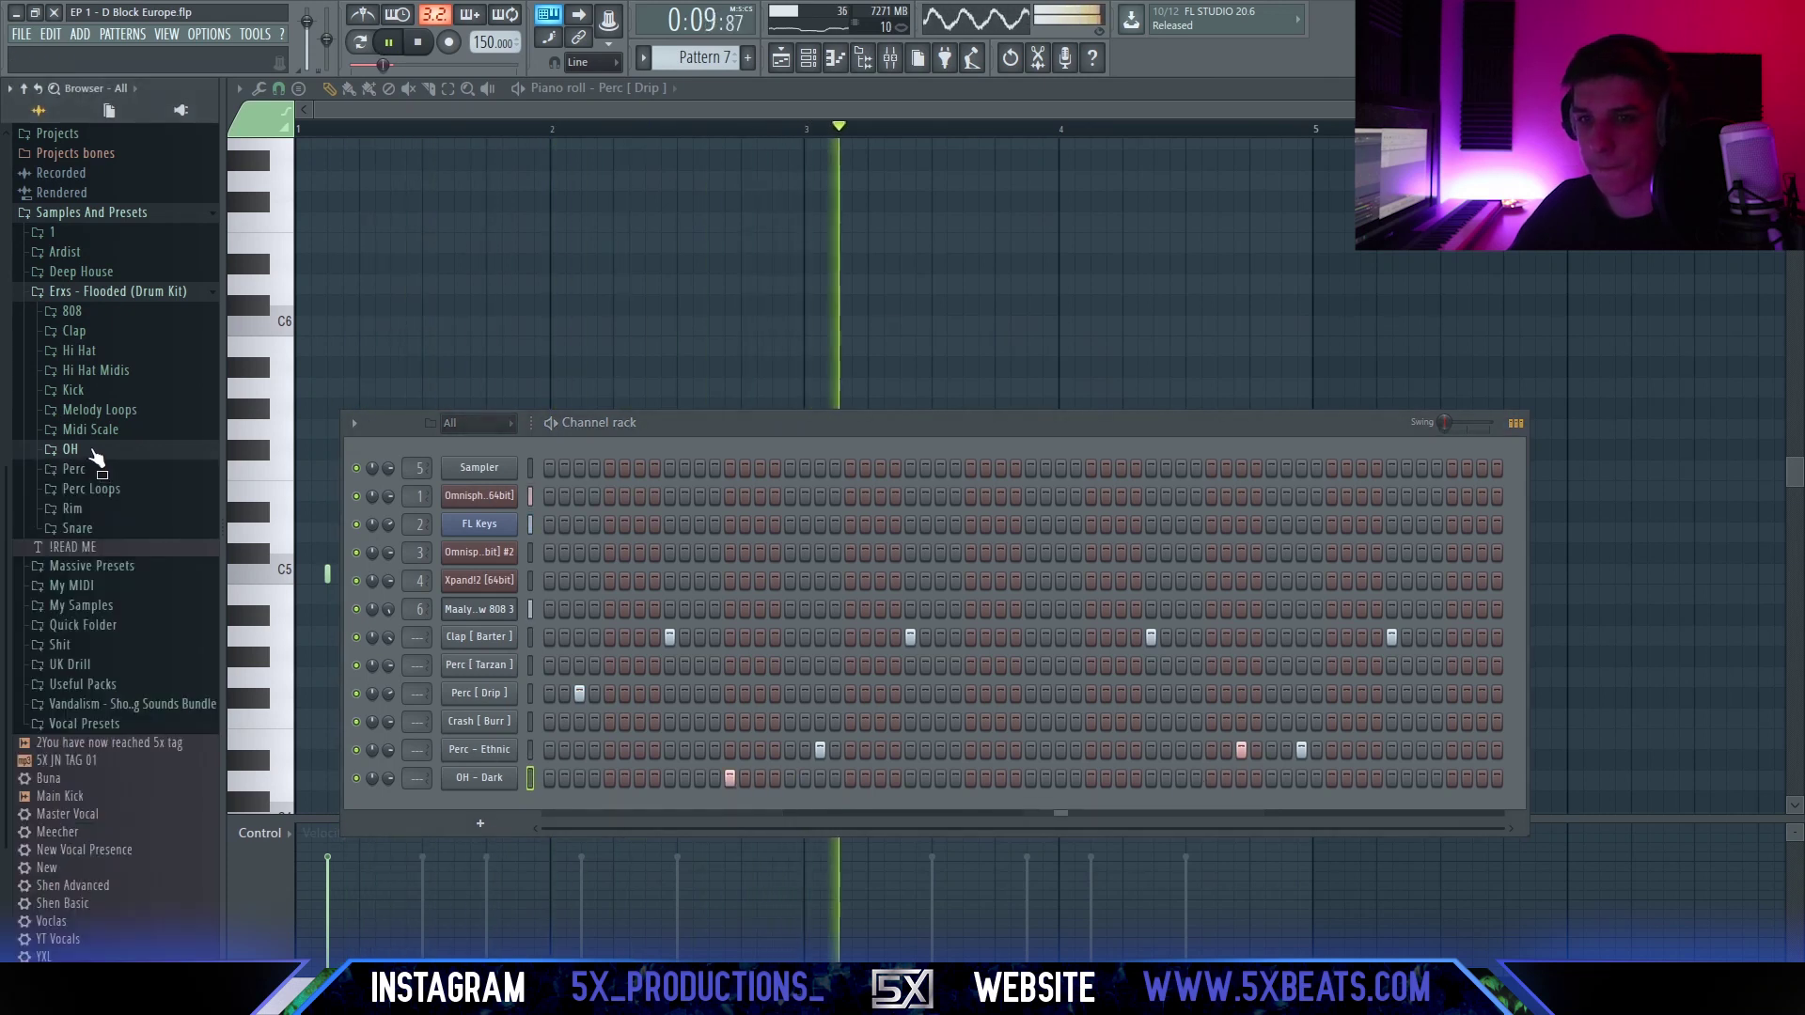
pyautogui.click(79, 350)
pyautogui.click(105, 405)
pyautogui.press('space')
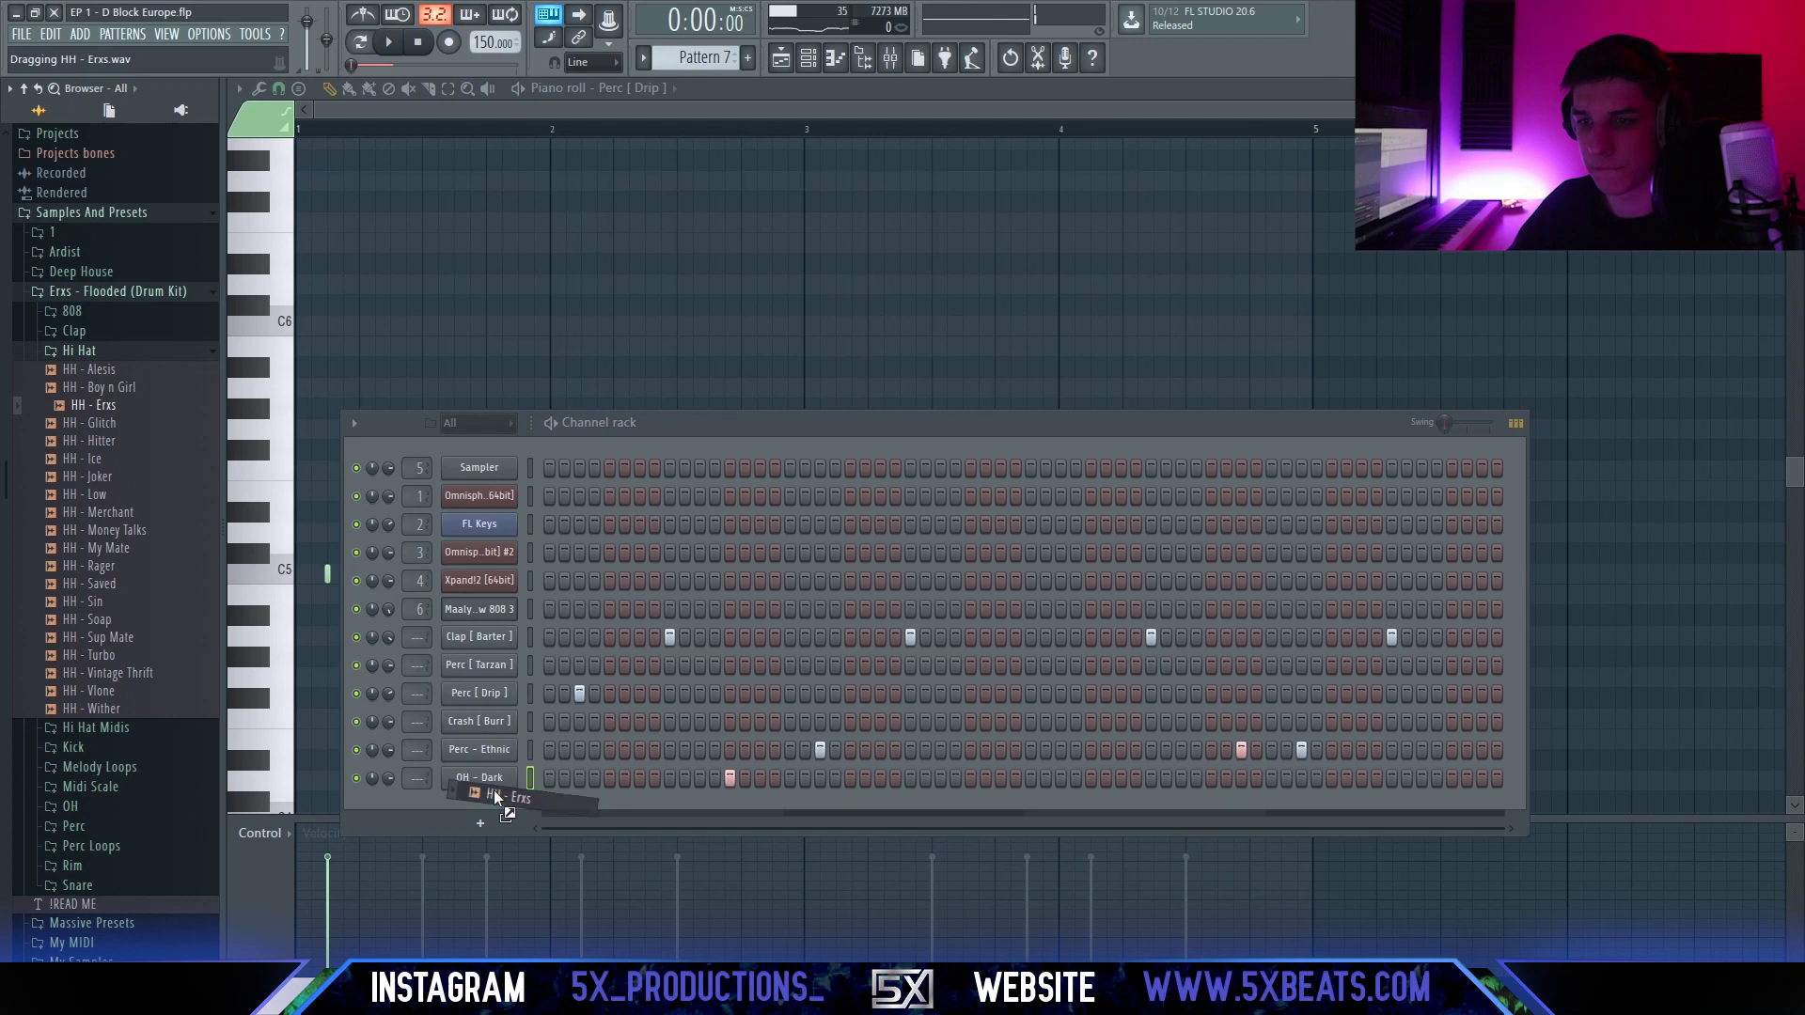
pyautogui.moveTo(495, 795); pyautogui.dragTo(482, 786)
pyautogui.click(94, 293)
pyautogui.press('space')
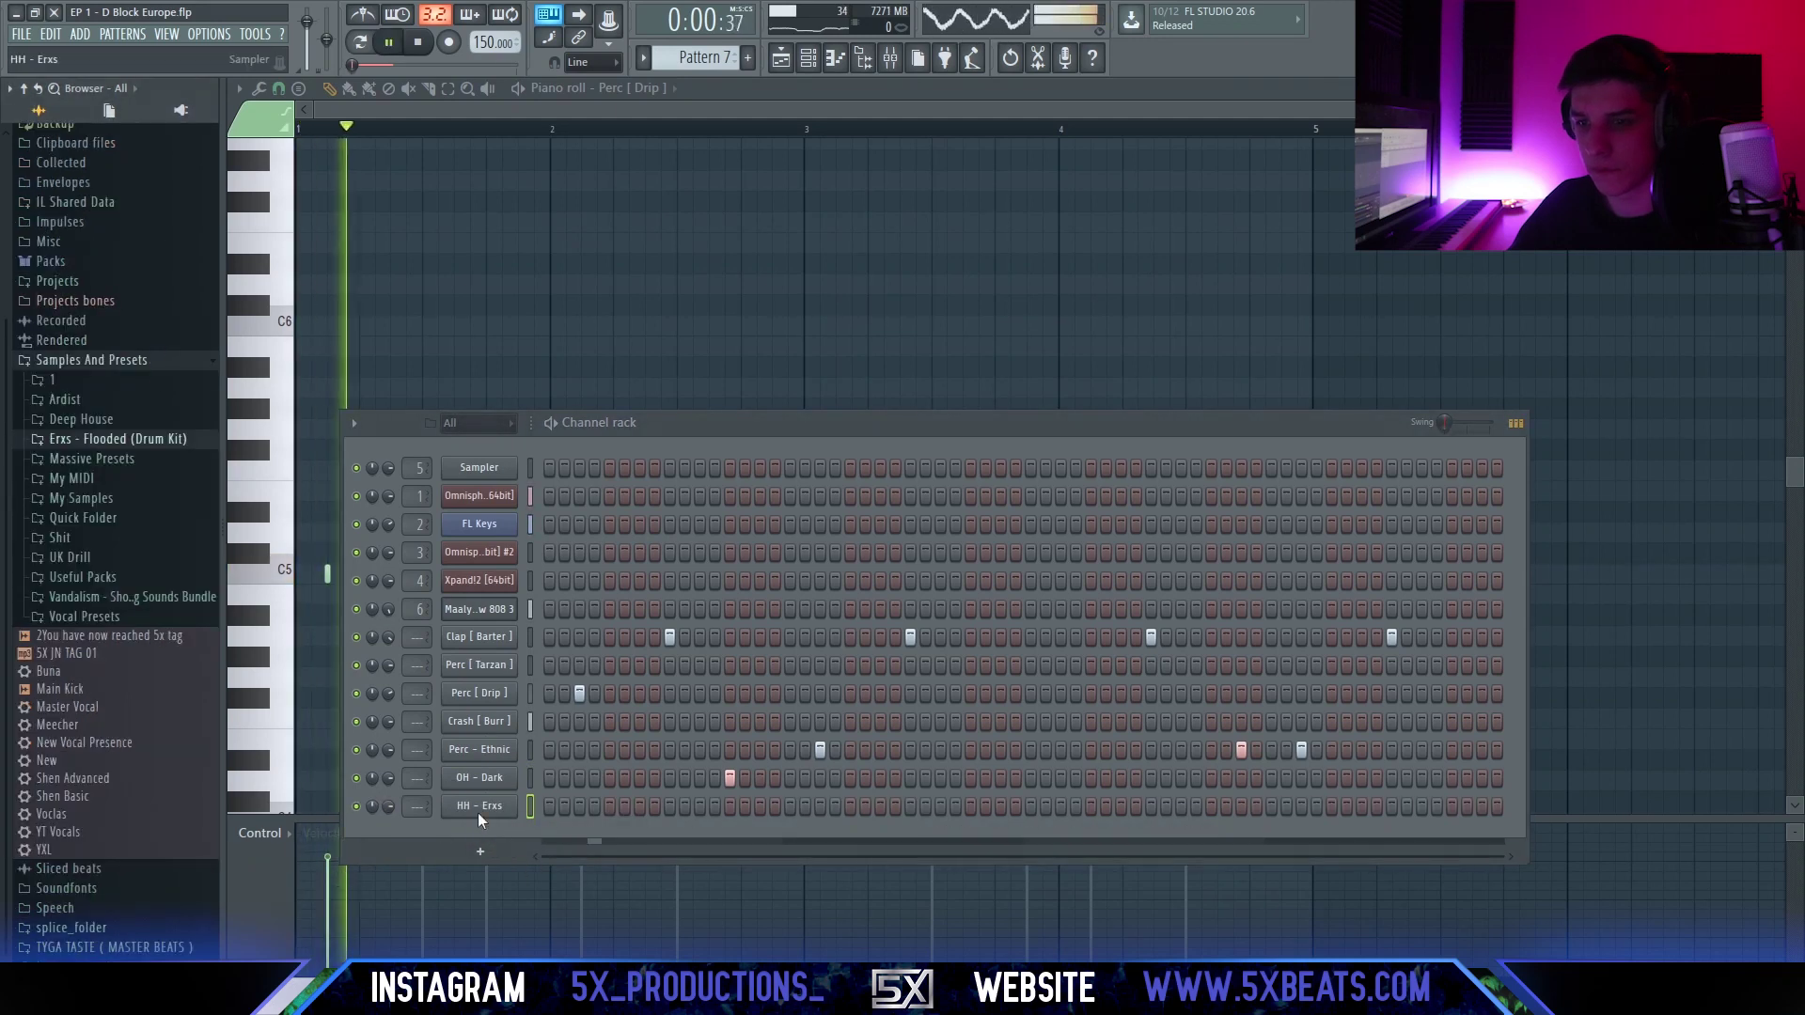
# Open HH - Erxs in the piano roll and place three C5 notes 1/3 step apart from step 1, plus one on step 3.
pyautogui.rightClick(477, 807)
pyautogui.click(120, 367)
pyautogui.rightClick(484, 804)
pyautogui.click(559, 769)
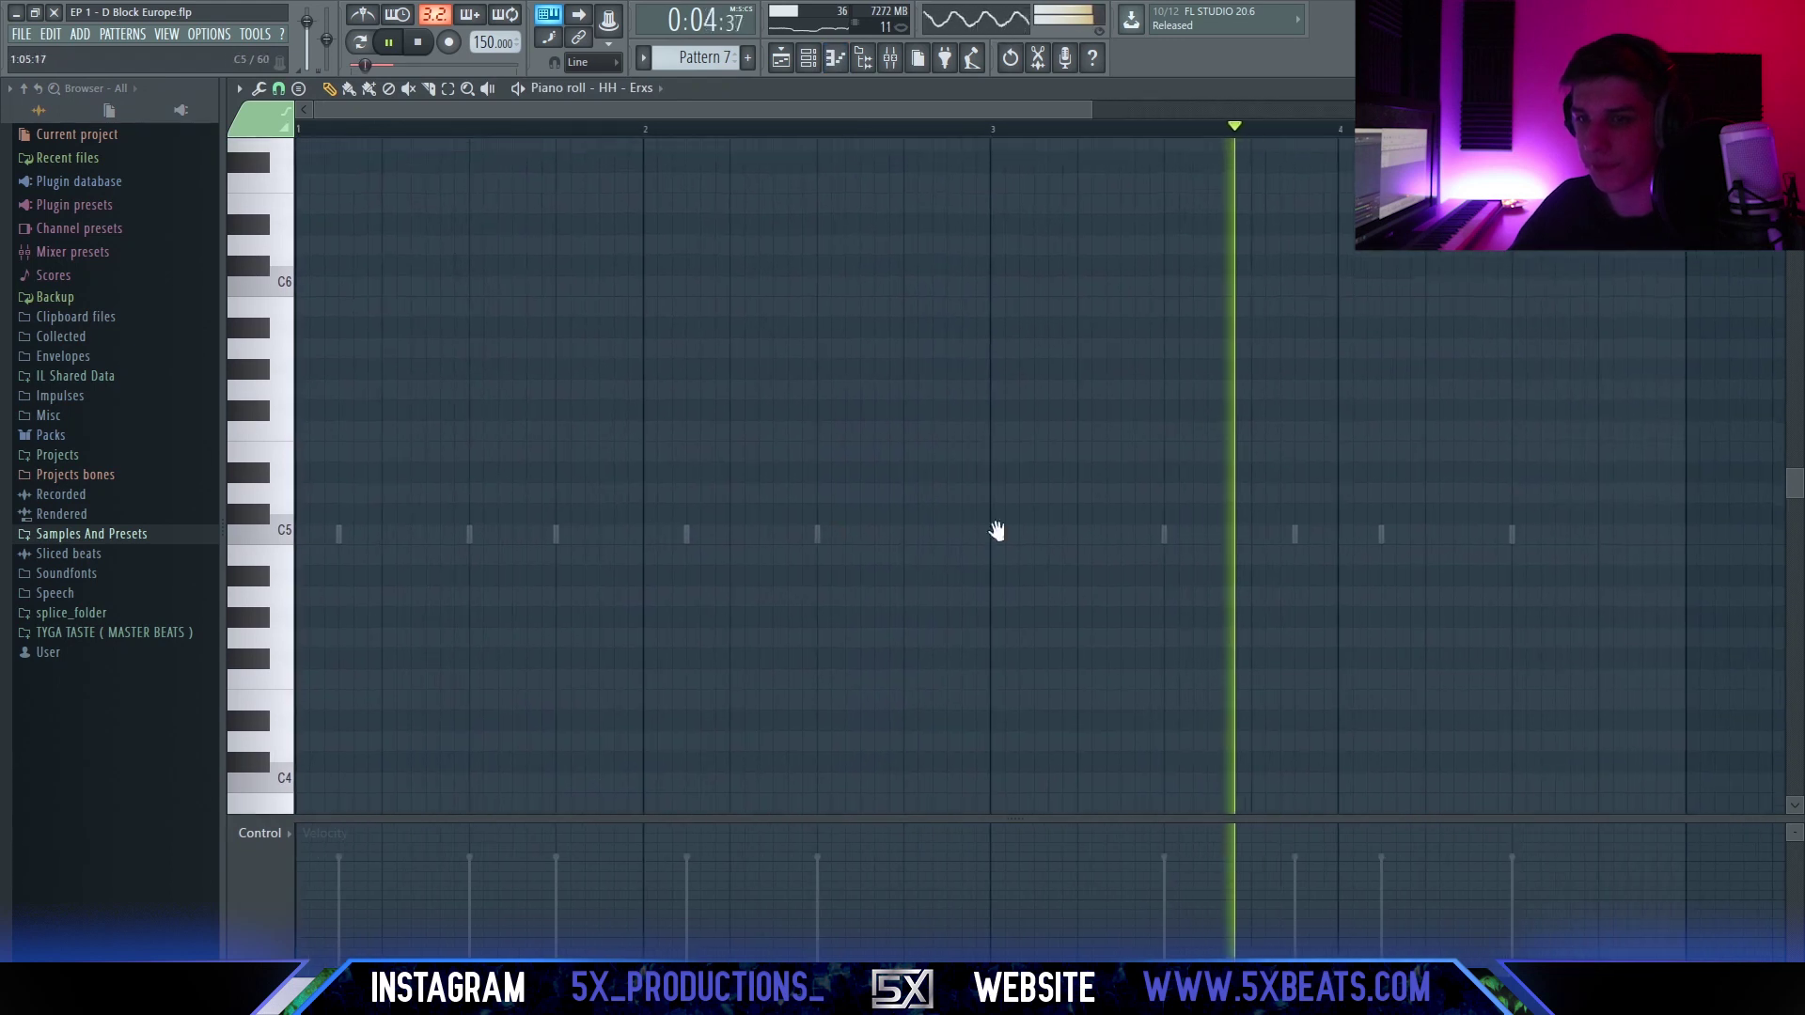
pyautogui.scroll(3, 995, 532)
pyautogui.press('space')
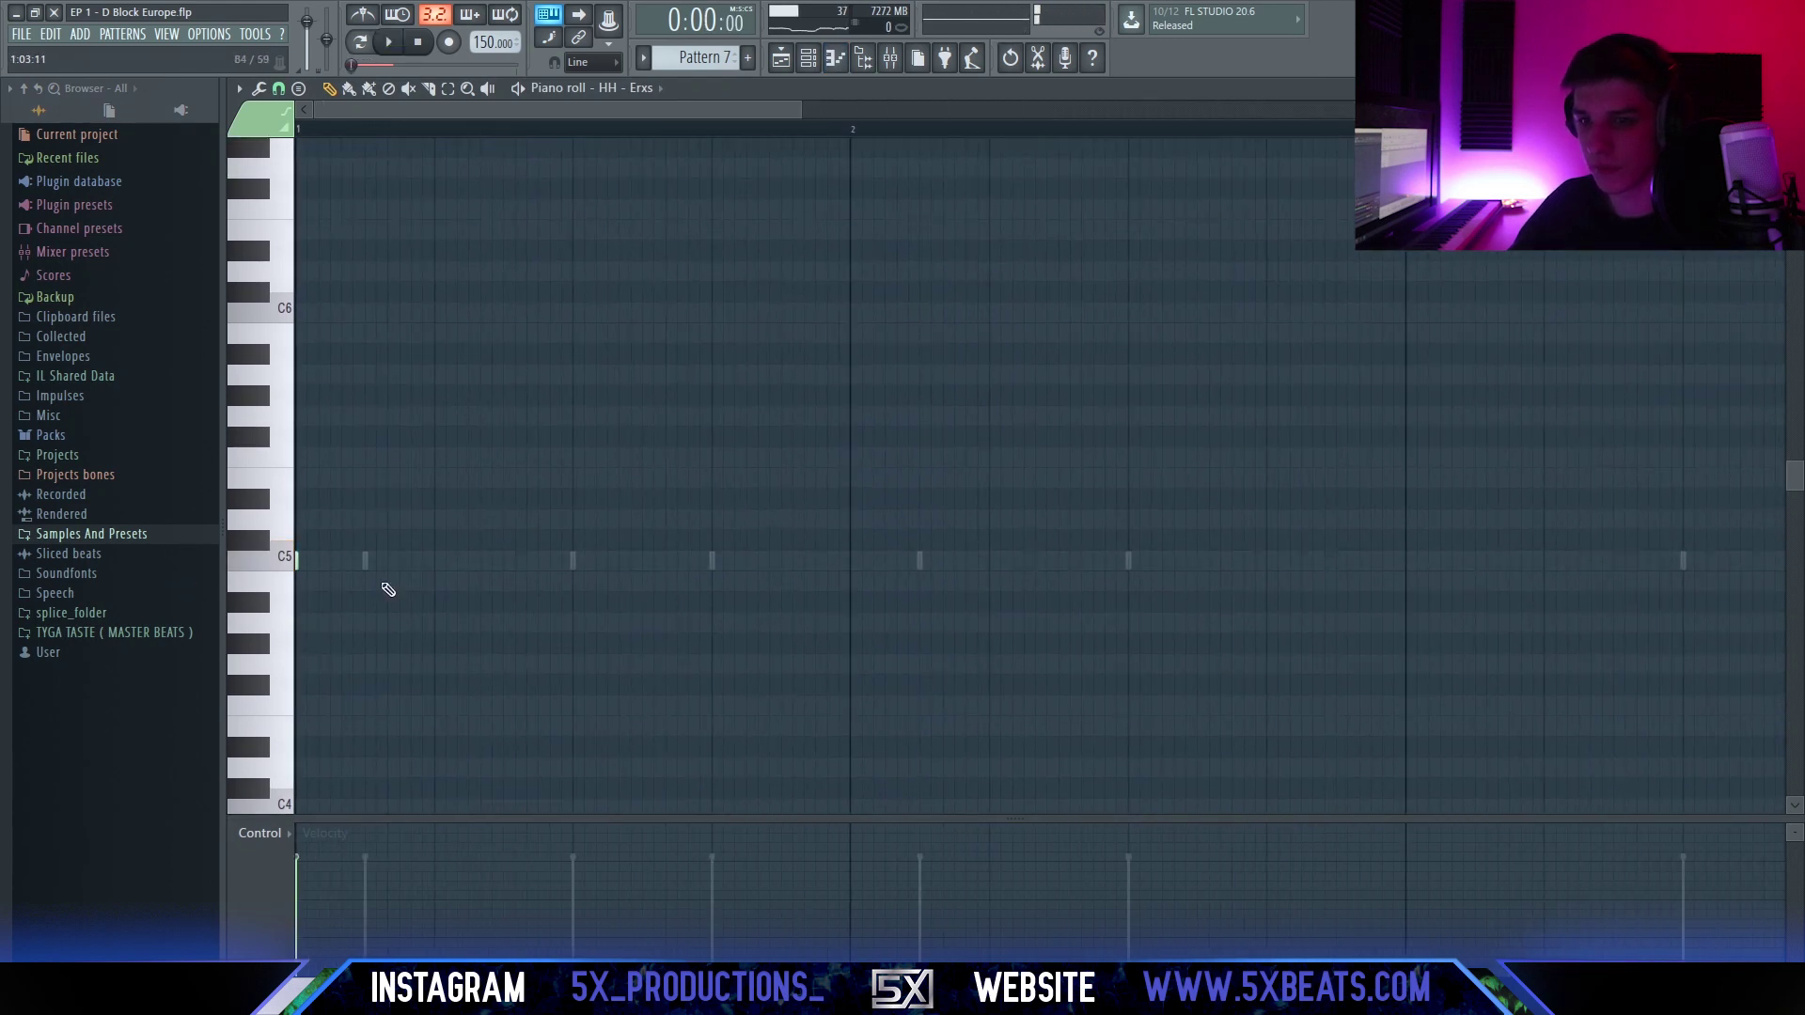
pyautogui.press('space')
pyautogui.click(364, 560)
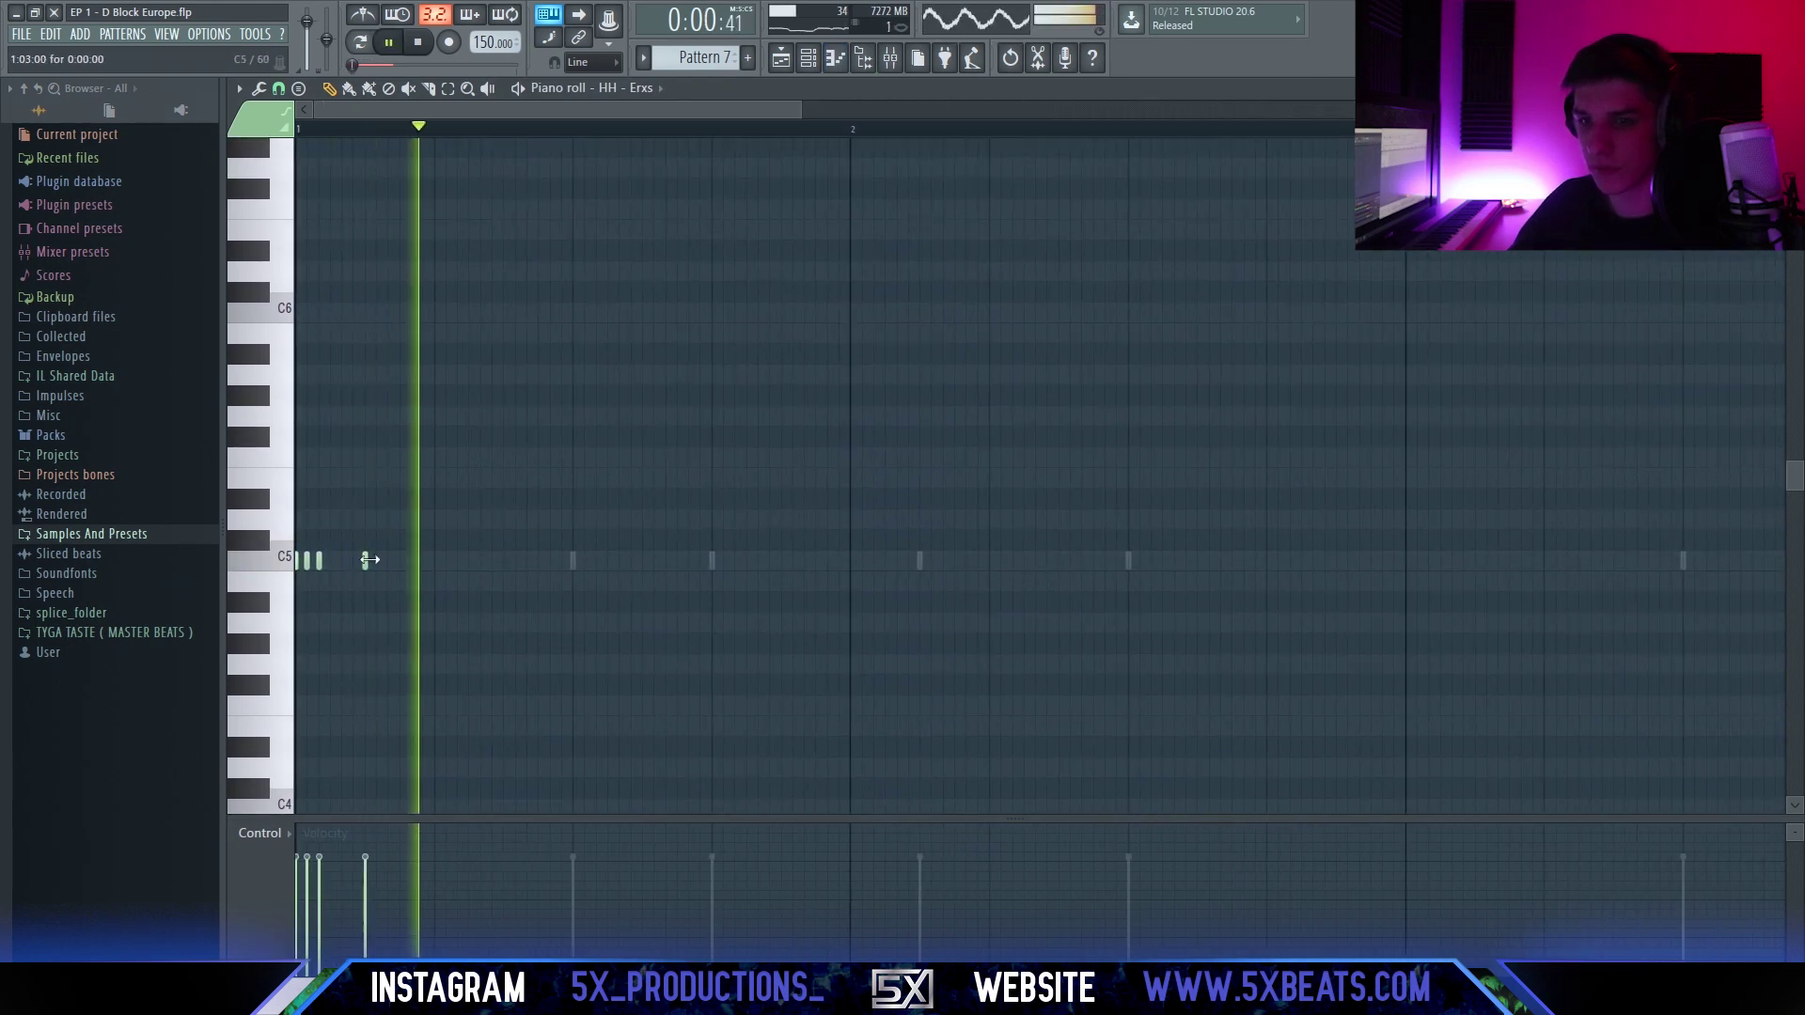
# Add C5 hi-hat notes on steps 4 and 7 of bar 1 and play the pattern back.
pyautogui.press('space')
pyautogui.press('space')
pyautogui.scroll(2, 564, 569)
pyautogui.click(504, 561)
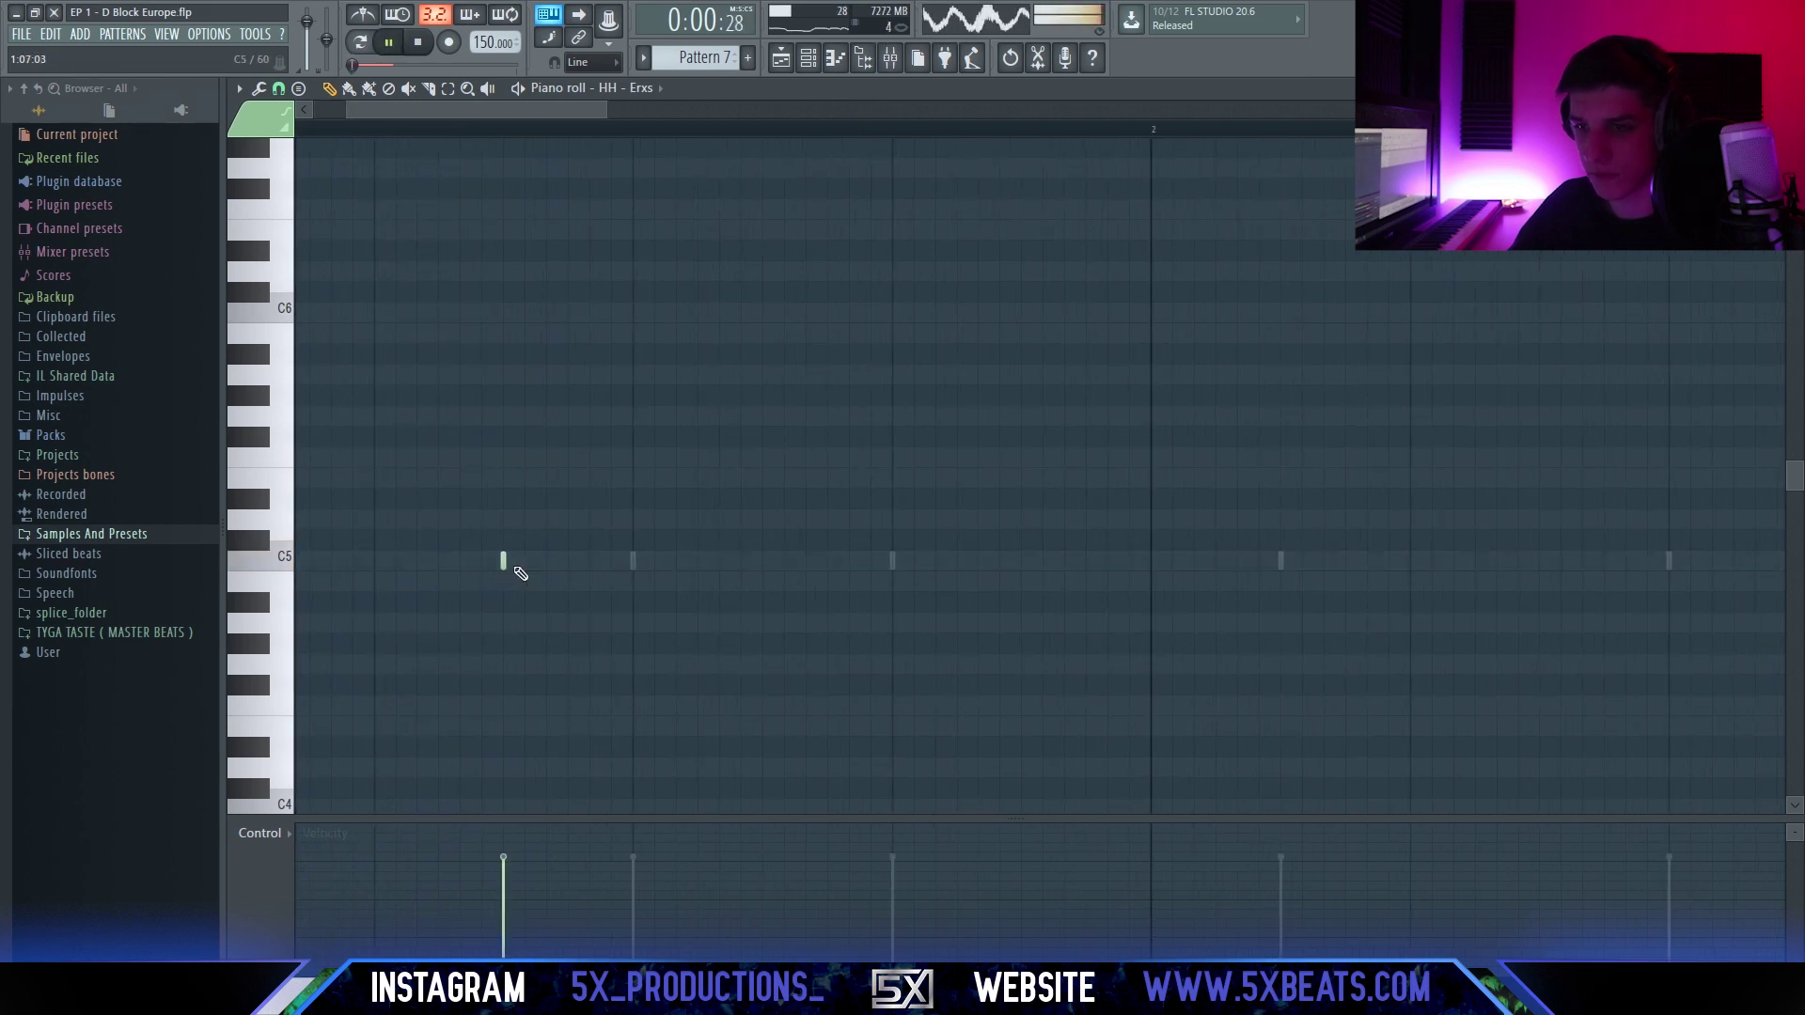
pyautogui.hscroll(-2, 532, 569)
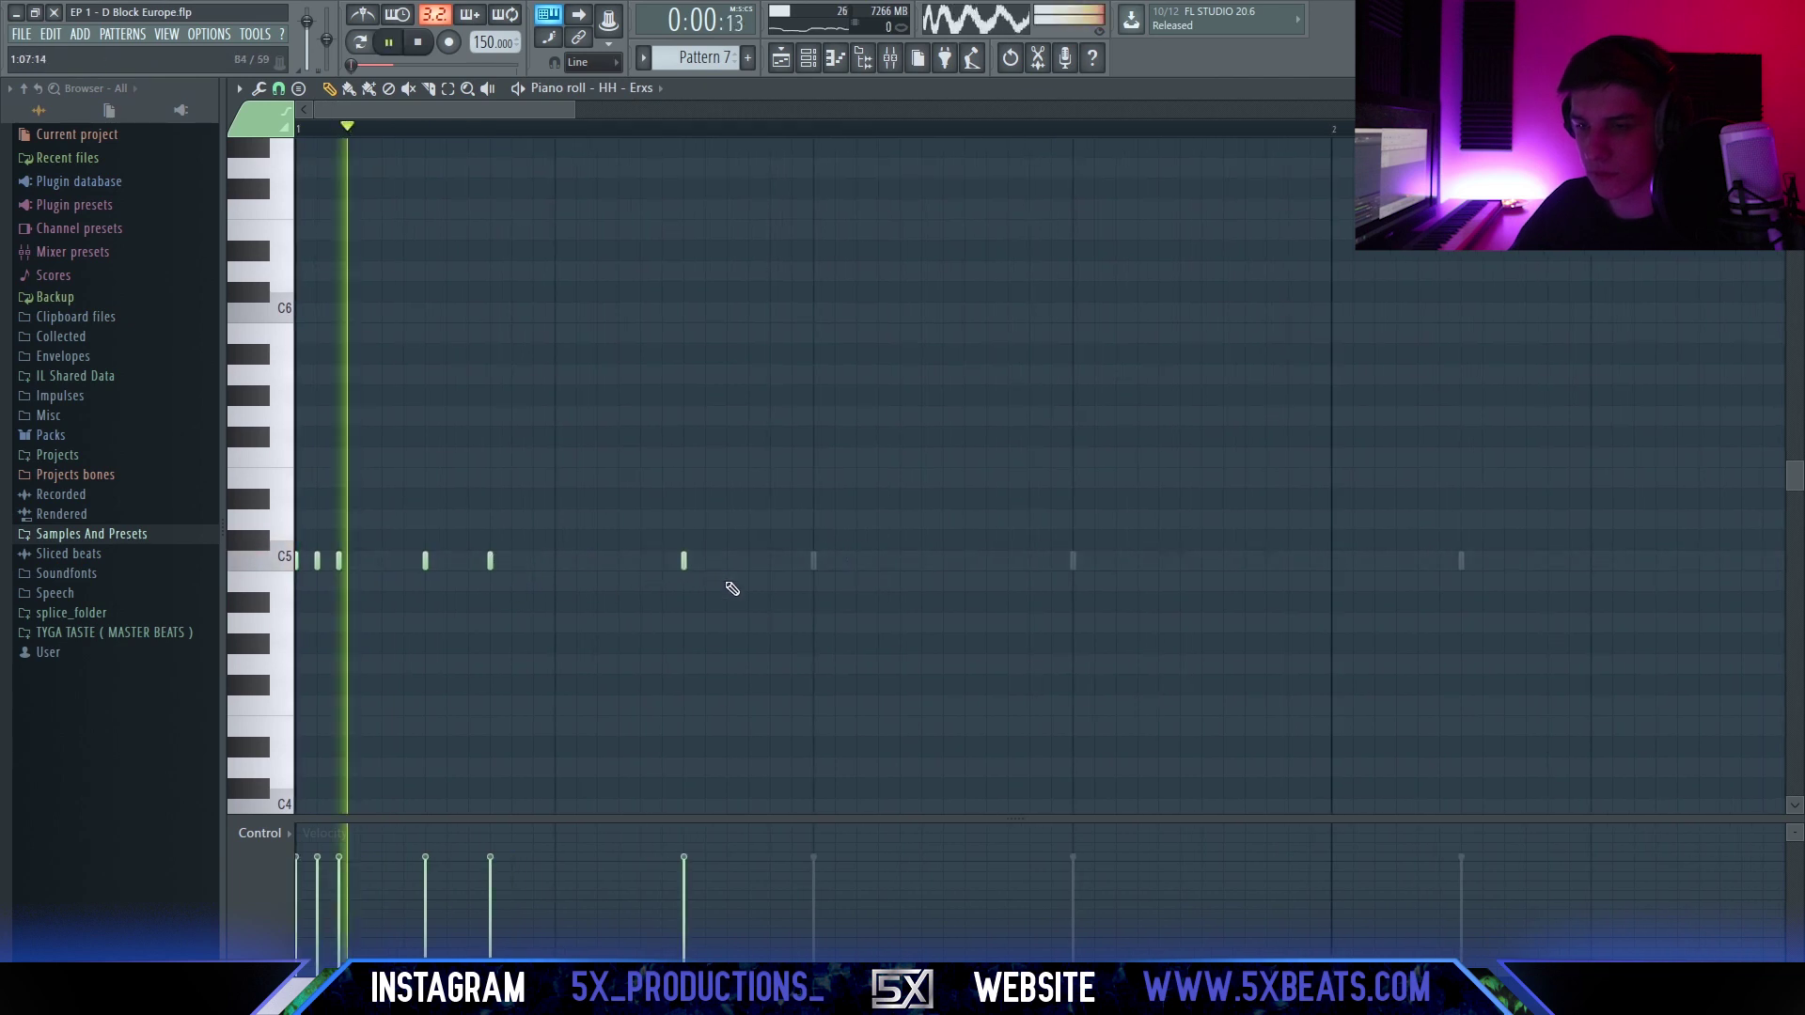
pyautogui.press('space')
# Delete the hi-hat note on step 4 and build a rising-velocity roll of five 1/3-step notes from step 7, ending with a note on step 9.
pyautogui.scroll(3, 743, 593)
pyautogui.hscroll(-1, 501, 568)
pyautogui.rightClick(547, 564)
pyautogui.scroll(1, 864, 571)
pyautogui.hscroll(1, 868, 578)
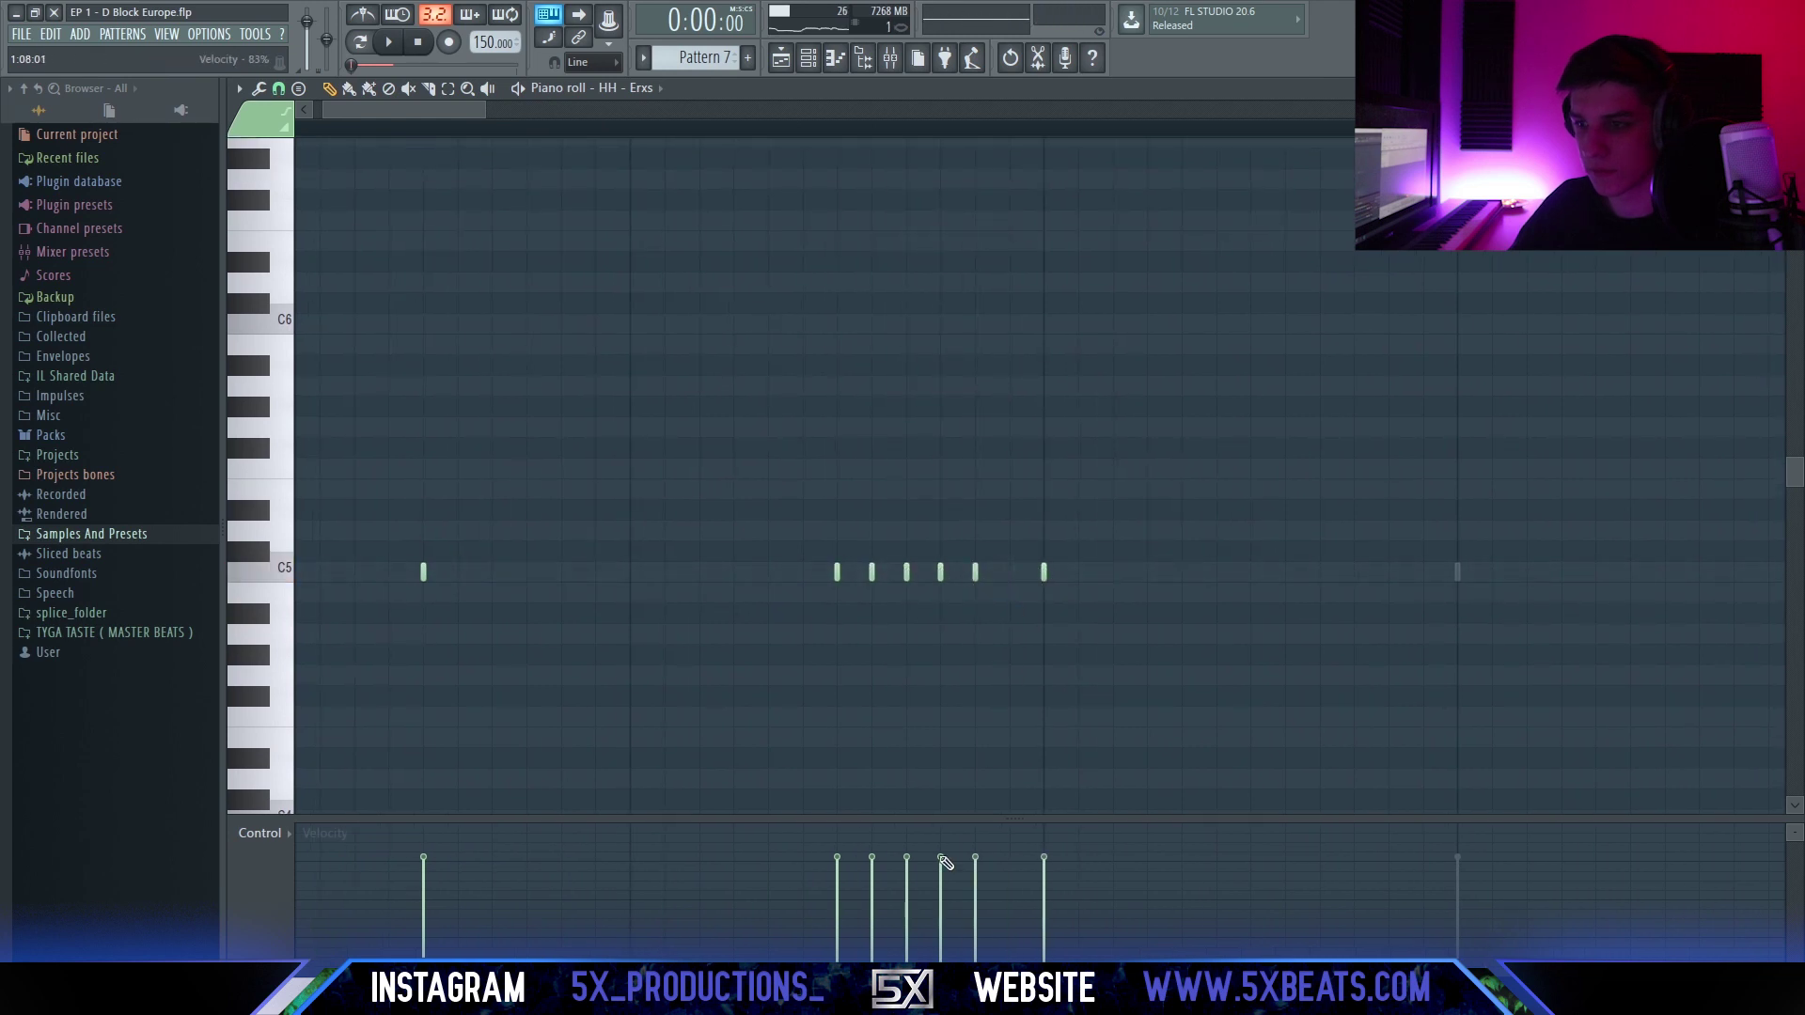
pyautogui.press('space')
pyautogui.scroll(-2, 1100, 602)
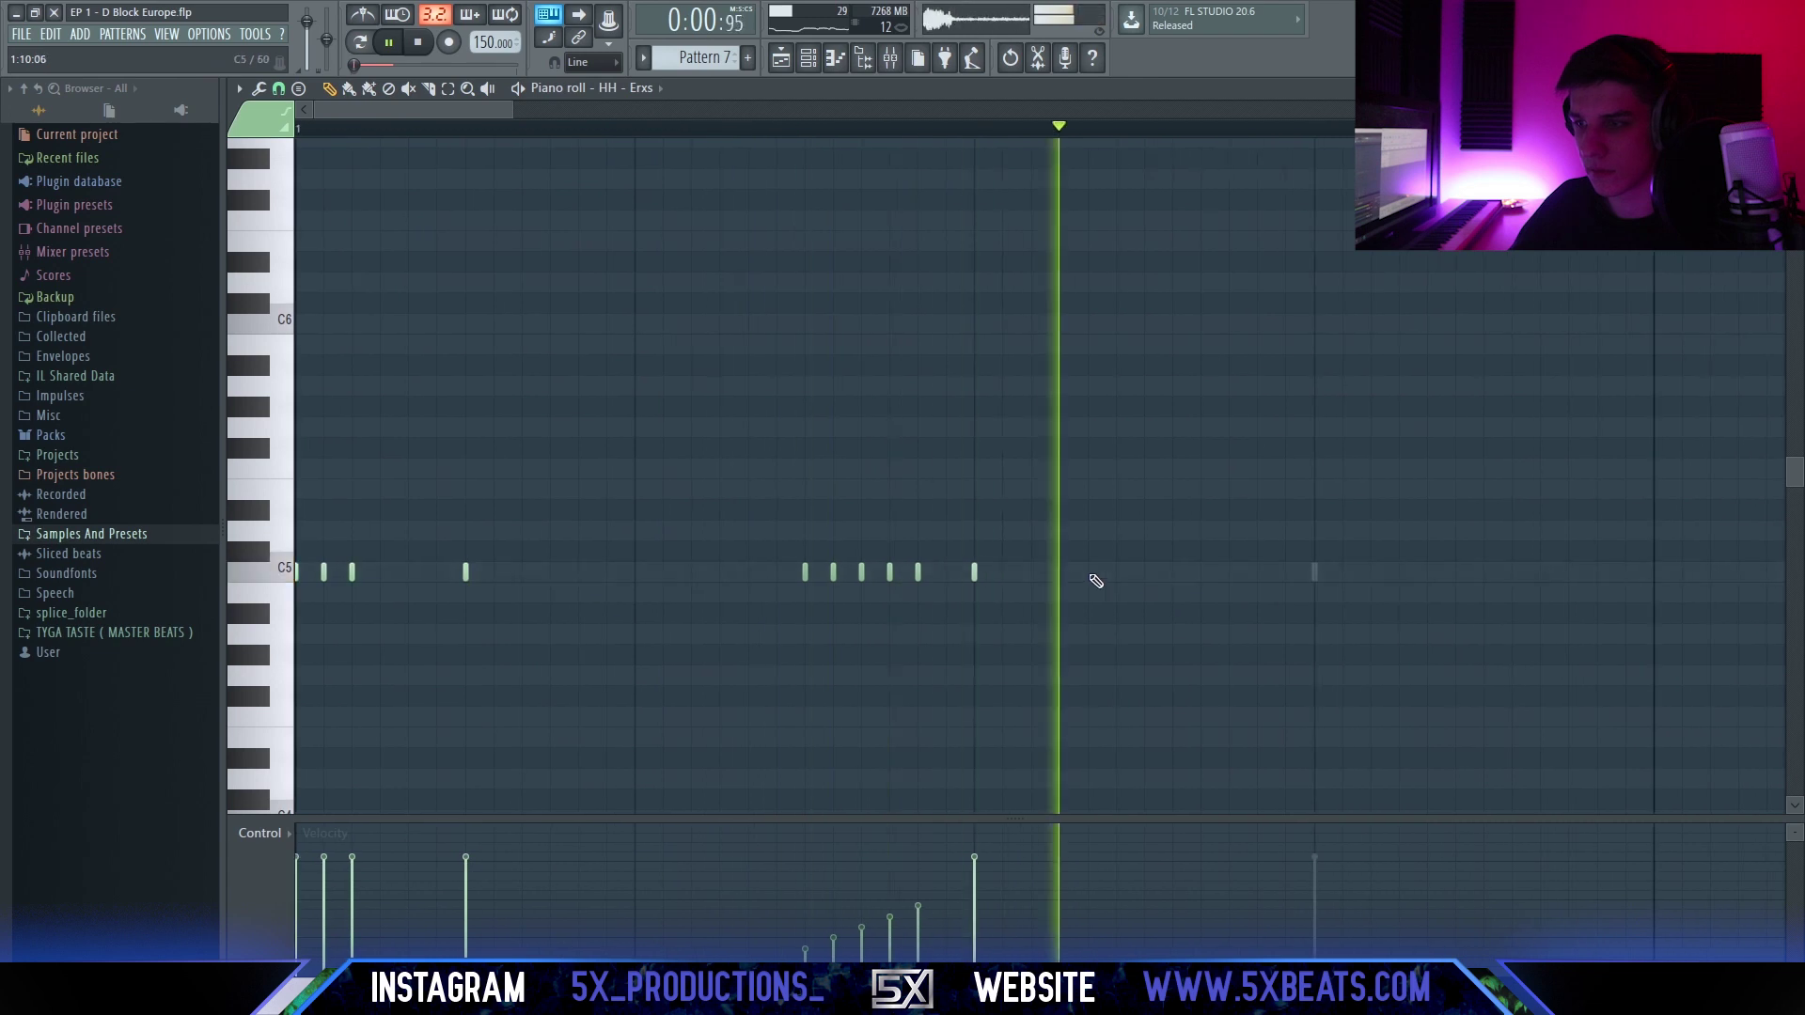
pyautogui.click(902, 572)
pyautogui.rightClick(901, 575)
pyautogui.press('space')
pyautogui.click(943, 574)
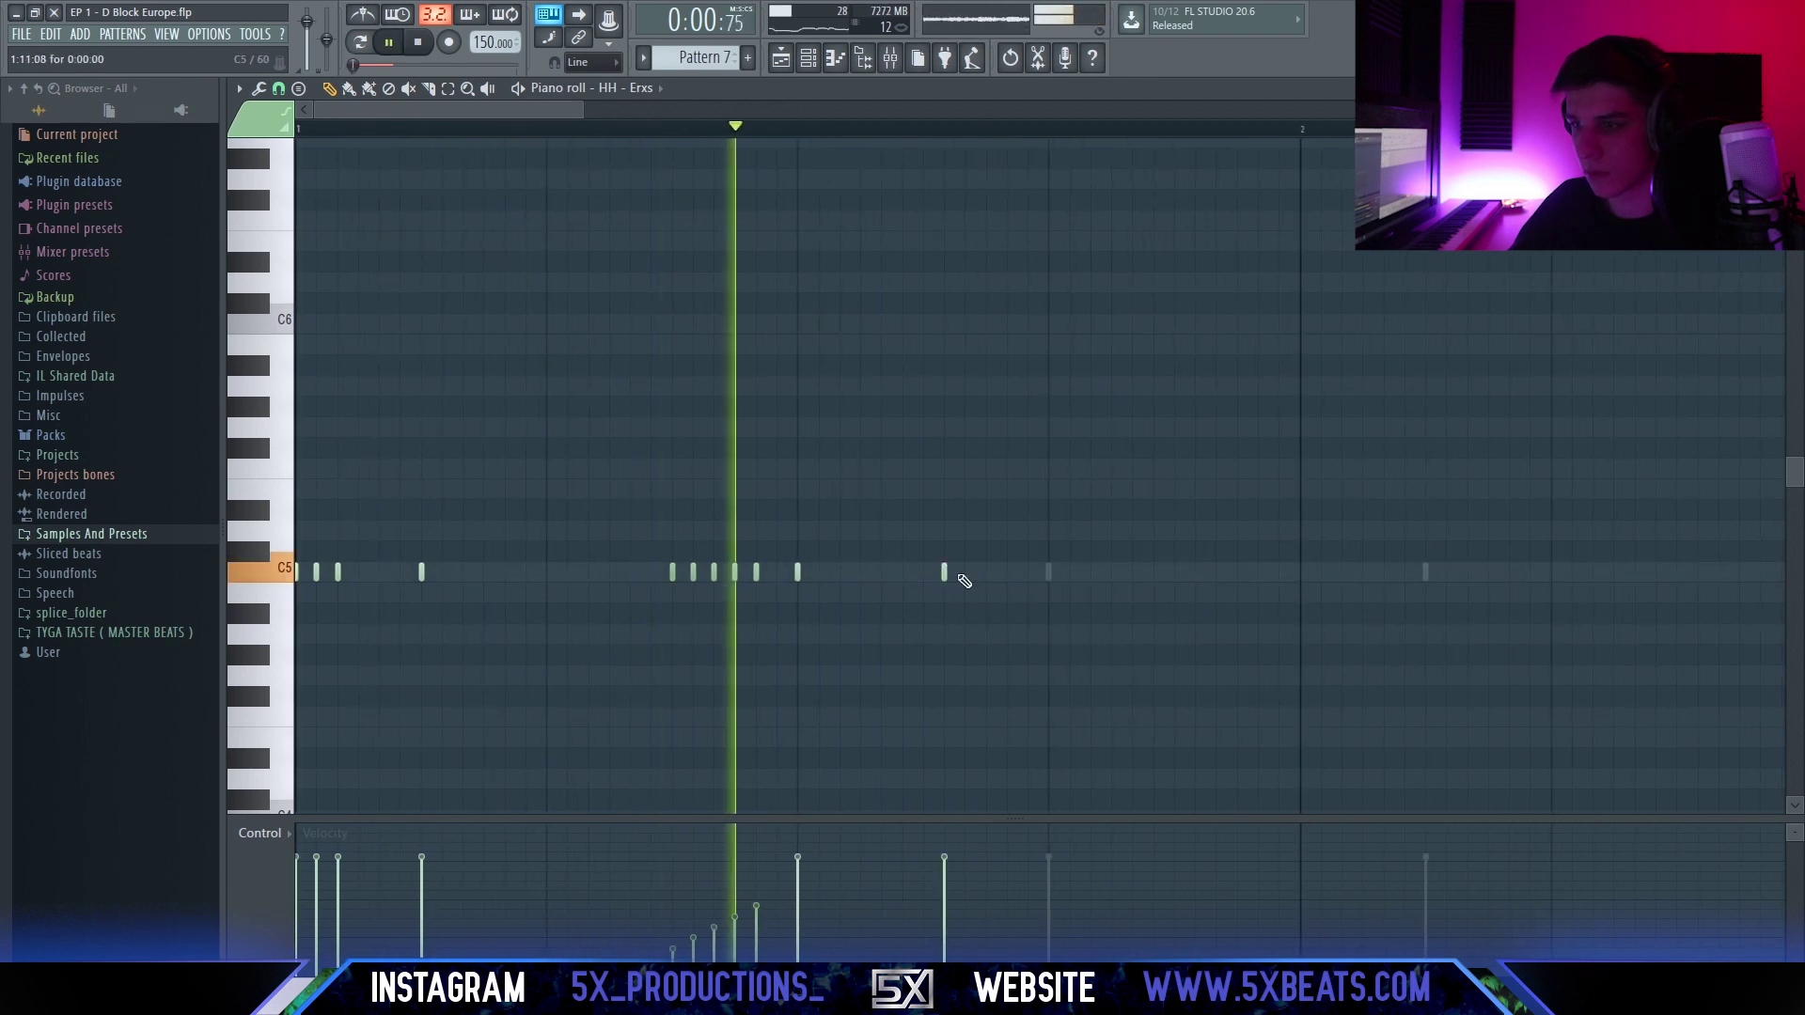
pyautogui.hscroll(1, 940, 570)
pyautogui.scroll(-2, 915, 571)
pyautogui.rightClick(757, 598)
pyautogui.rightClick(705, 598)
# Add C5 hi-hat notes on steps 11 and 13 and just after step 15 of bar 1, plus one at the start of bar 2.
pyautogui.click(694, 600)
pyautogui.click(774, 599)
pyautogui.click(865, 601)
pyautogui.scroll(-2, 910, 622)
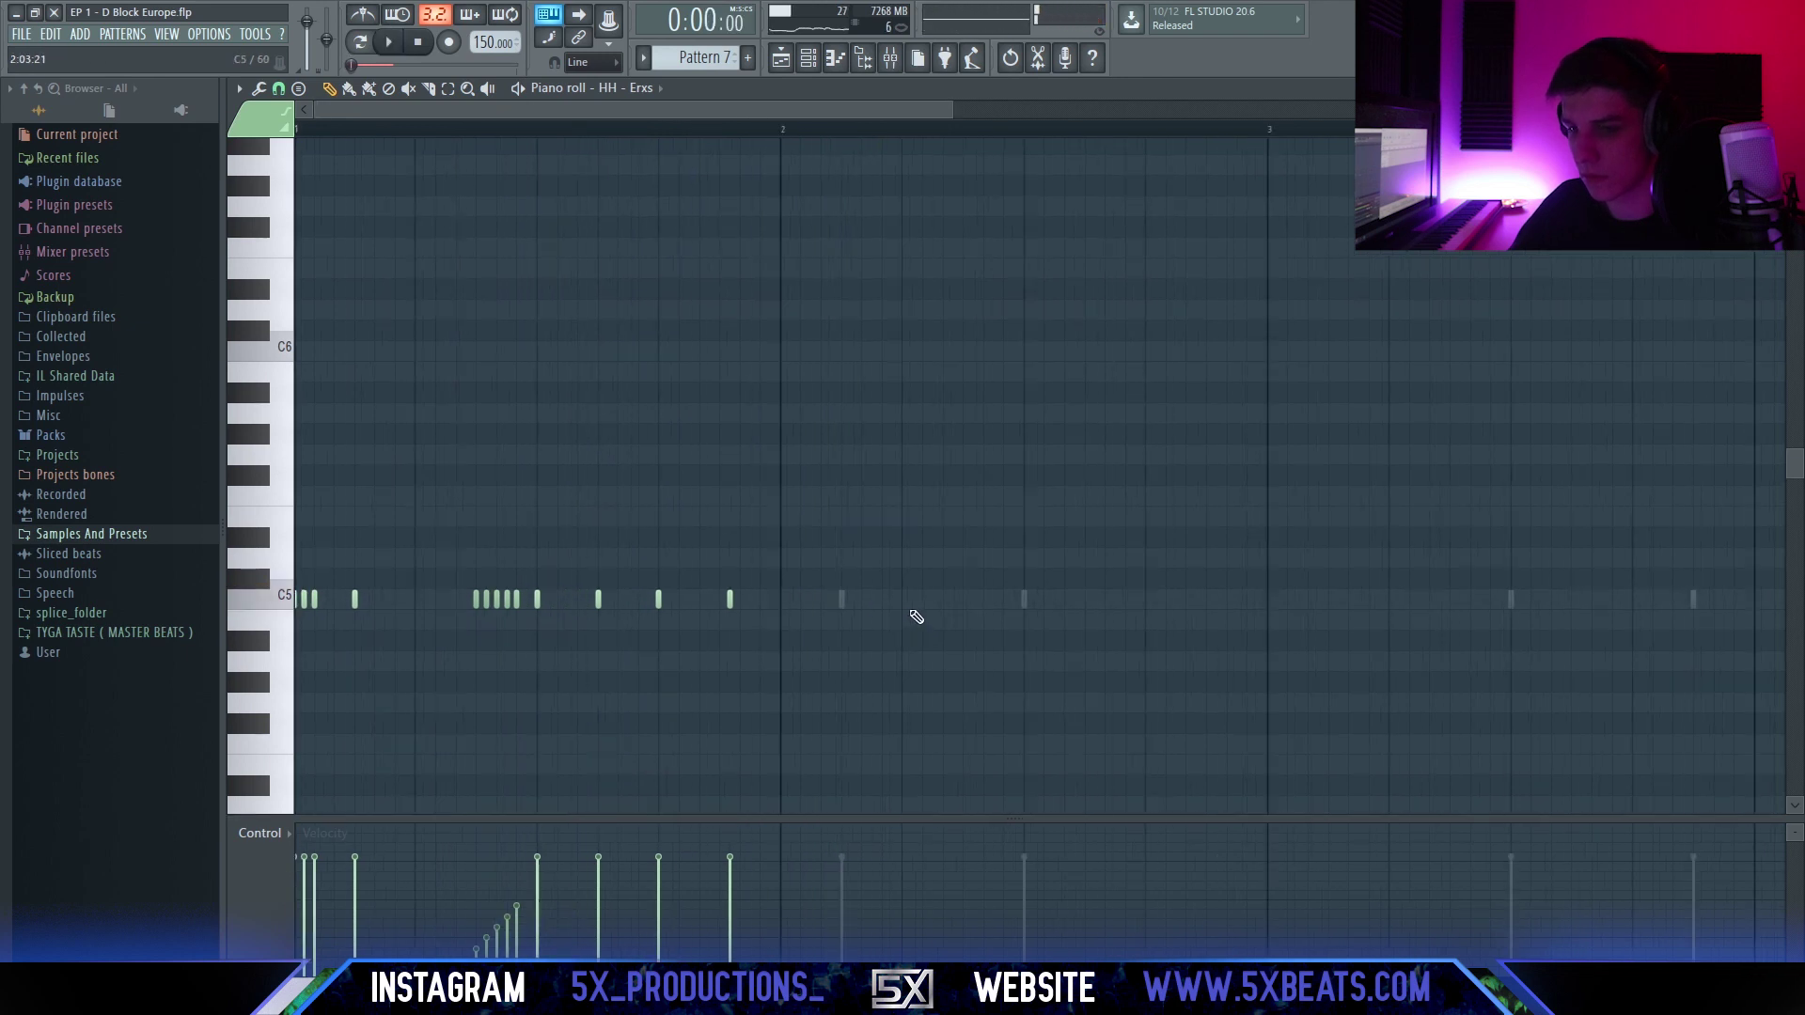
pyautogui.click(733, 599)
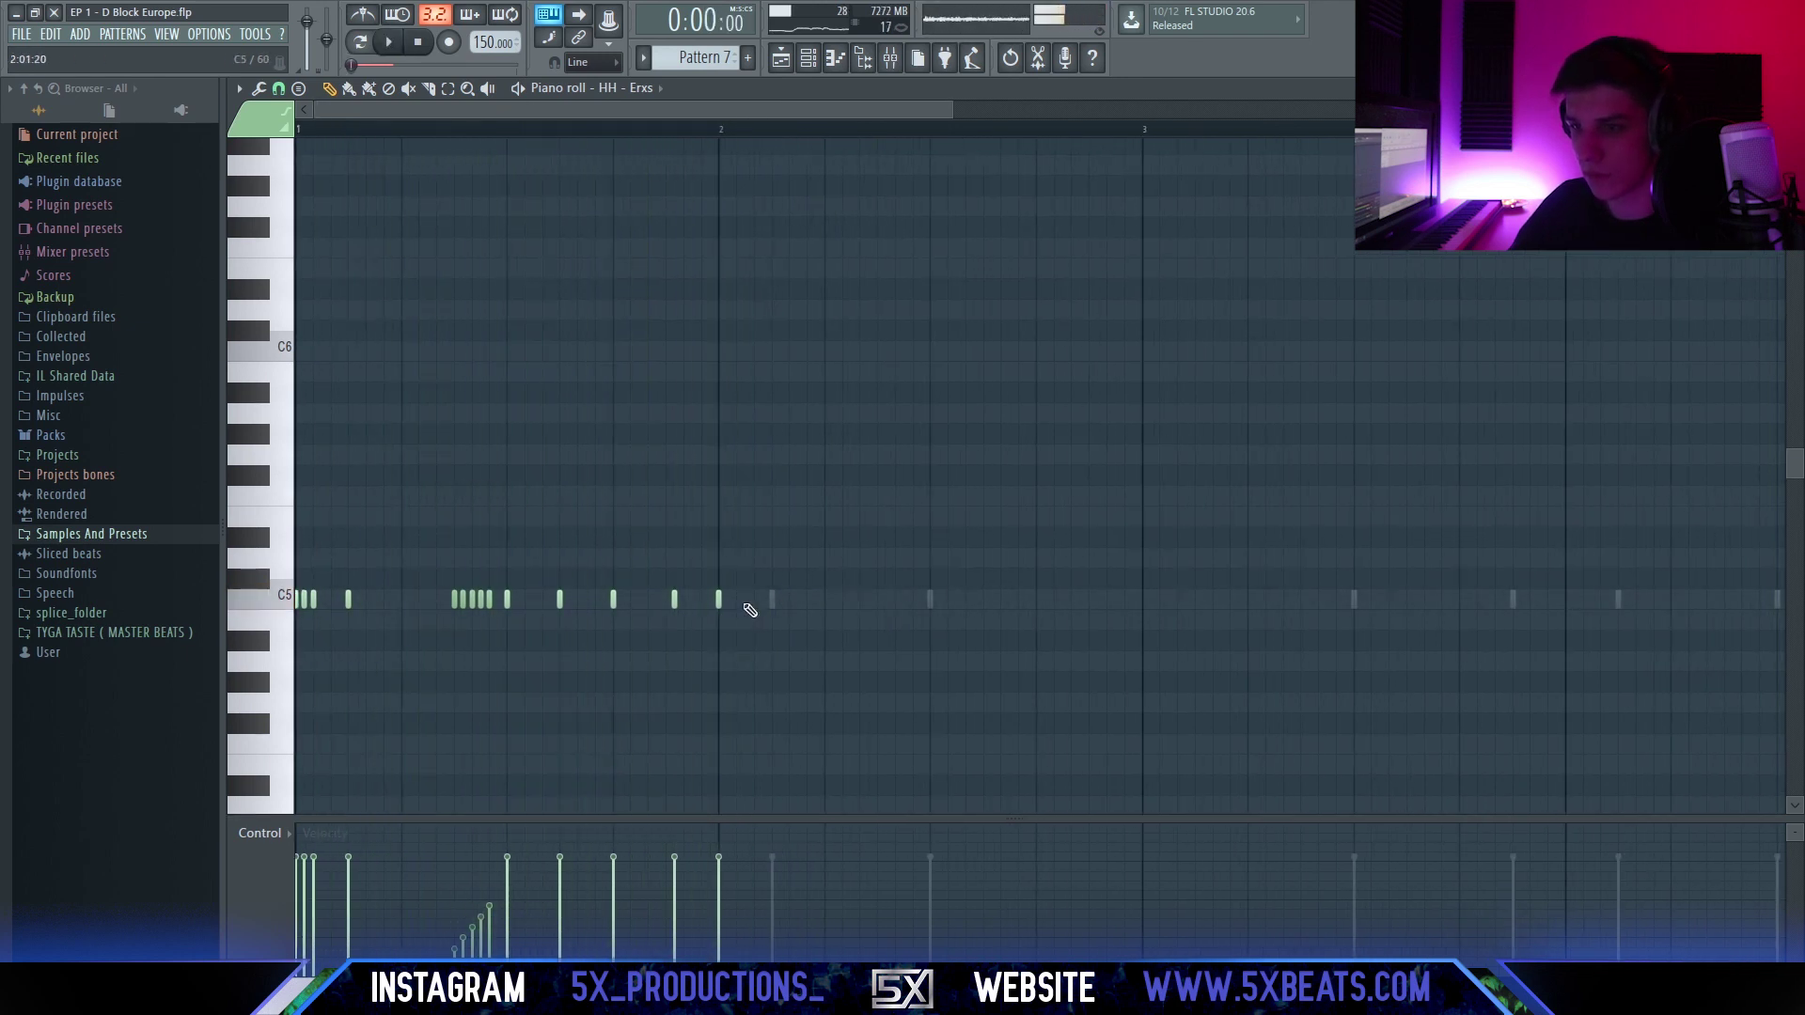
# Set the piano roll snap to 1/2 step and align the last hi-hat note of bar 1 to step 15.
pyautogui.click(238, 87)
pyautogui.moveTo(293, 218)
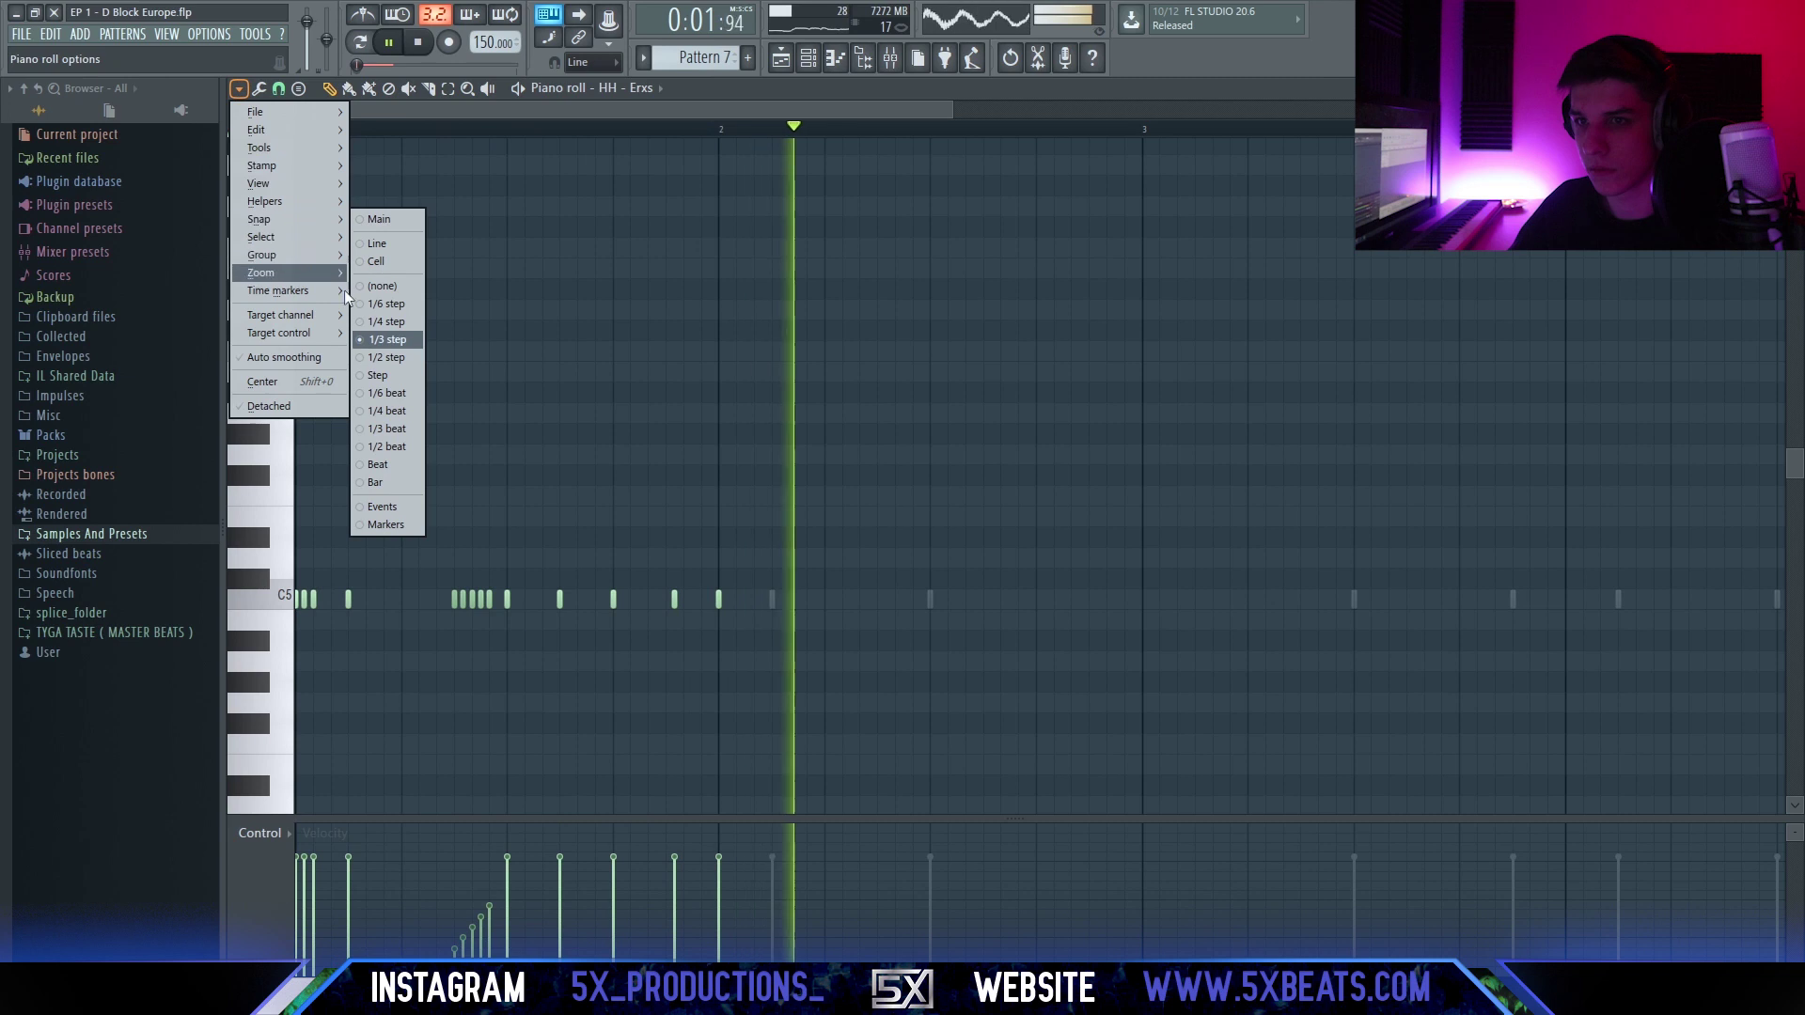
pyautogui.click(381, 355)
pyautogui.scroll(2, 747, 630)
pyautogui.press('space')
pyautogui.click(642, 599)
# Undo the extra note early in bar 2 and add C5 hi-hat notes on steps 5, 9 and 13 of that bar.
pyautogui.click(788, 600)
pyautogui.hotkey('ctrl', 'z')
pyautogui.click(853, 600)
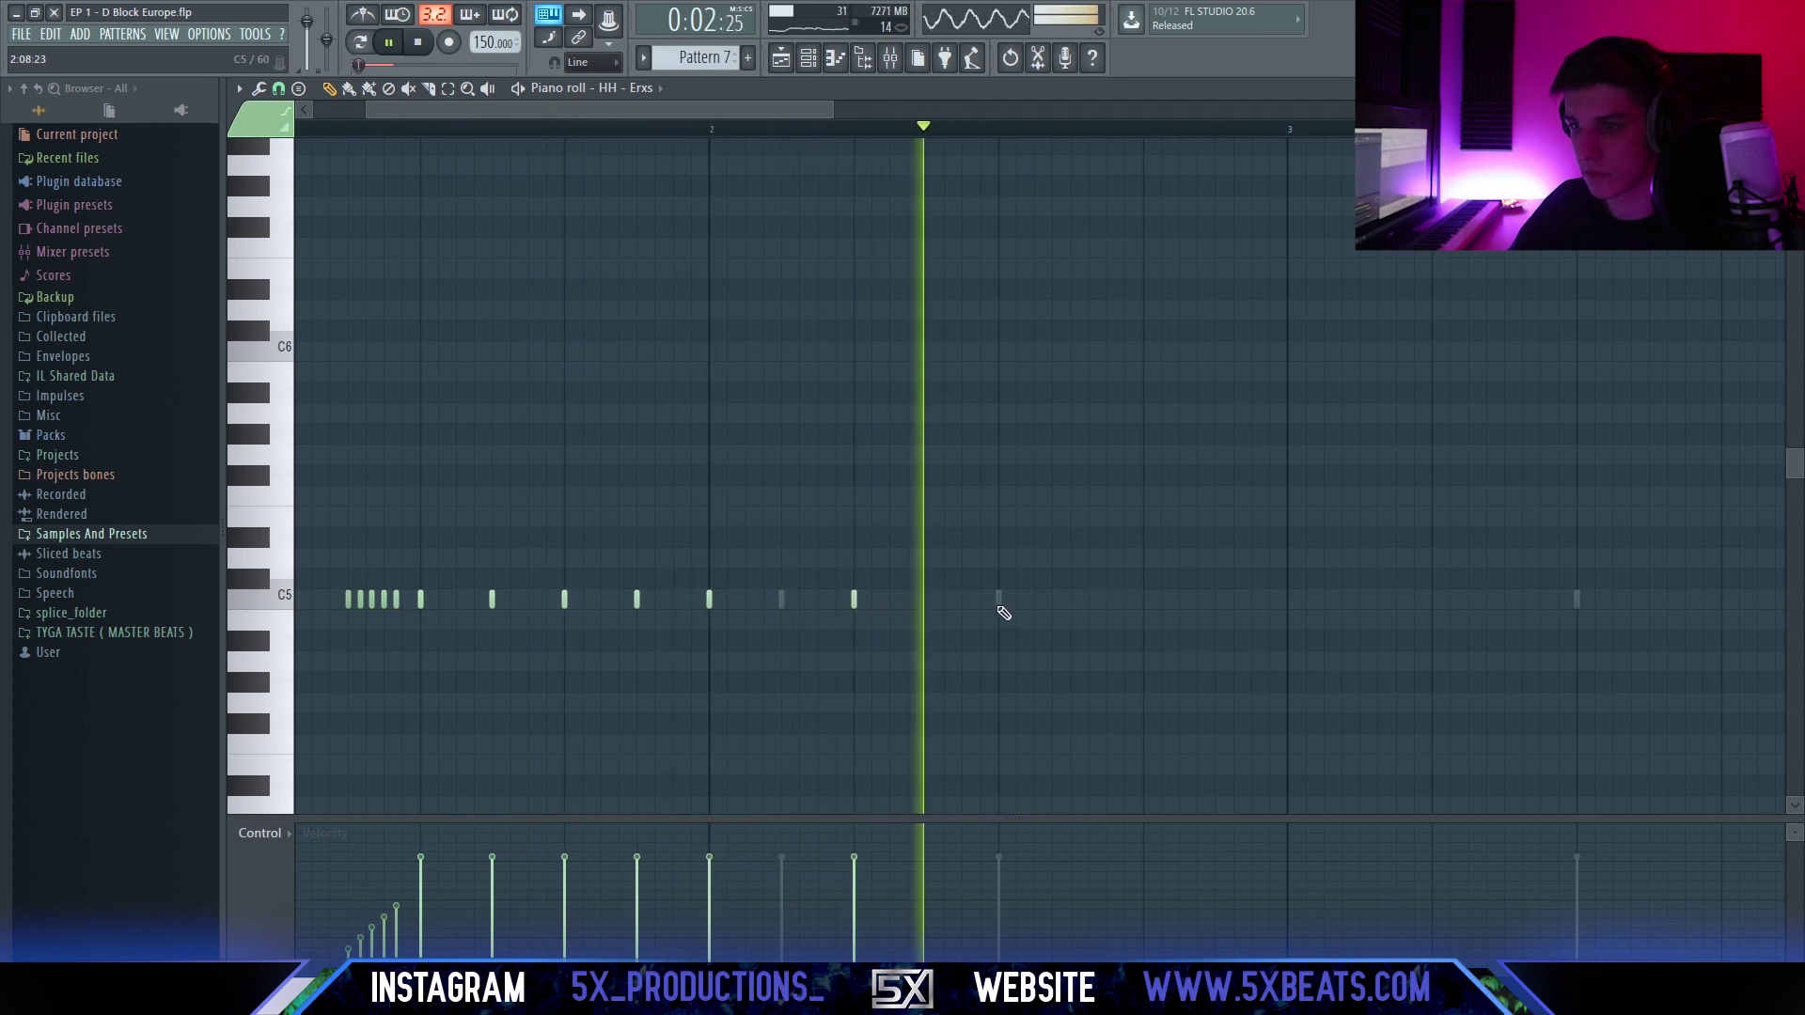
pyautogui.press('space')
pyautogui.press('space')
pyautogui.scroll(2, 795, 606)
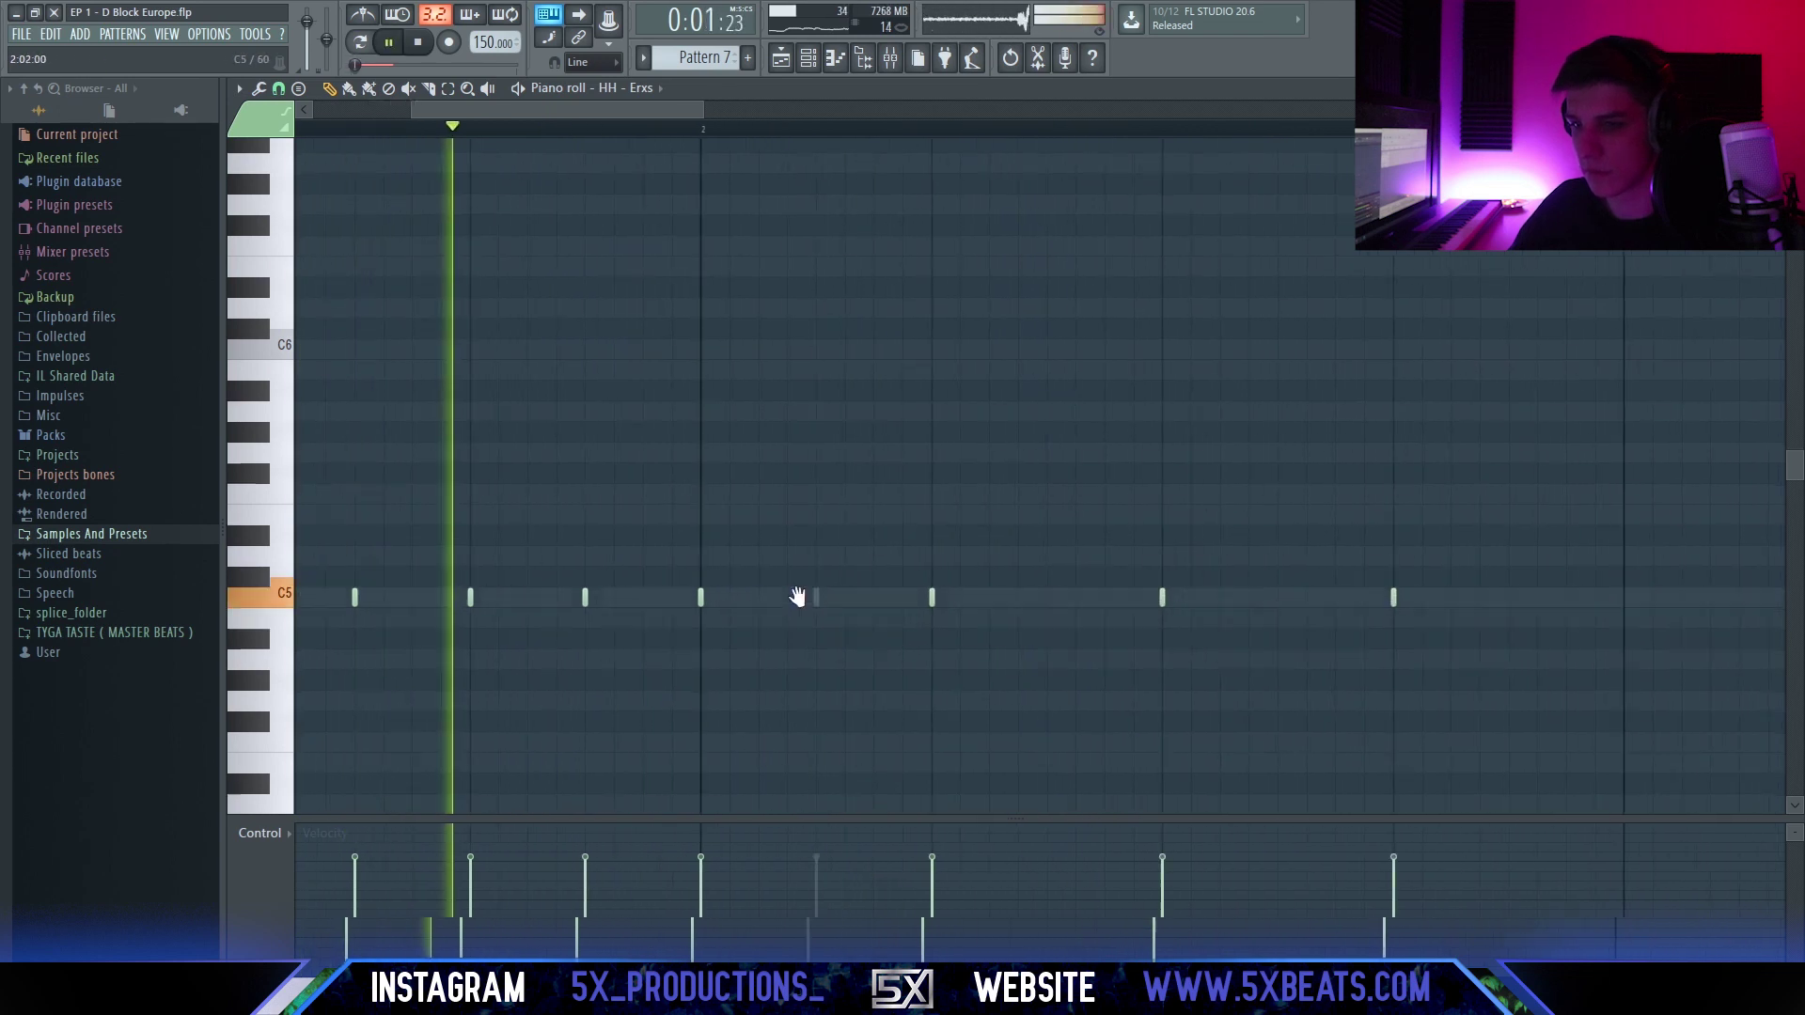
# Add three closely spaced C5 notes after the hi-hat on beat 2 of bar 2 to form a four-note roll.
pyautogui.scroll(-3, 835, 625)
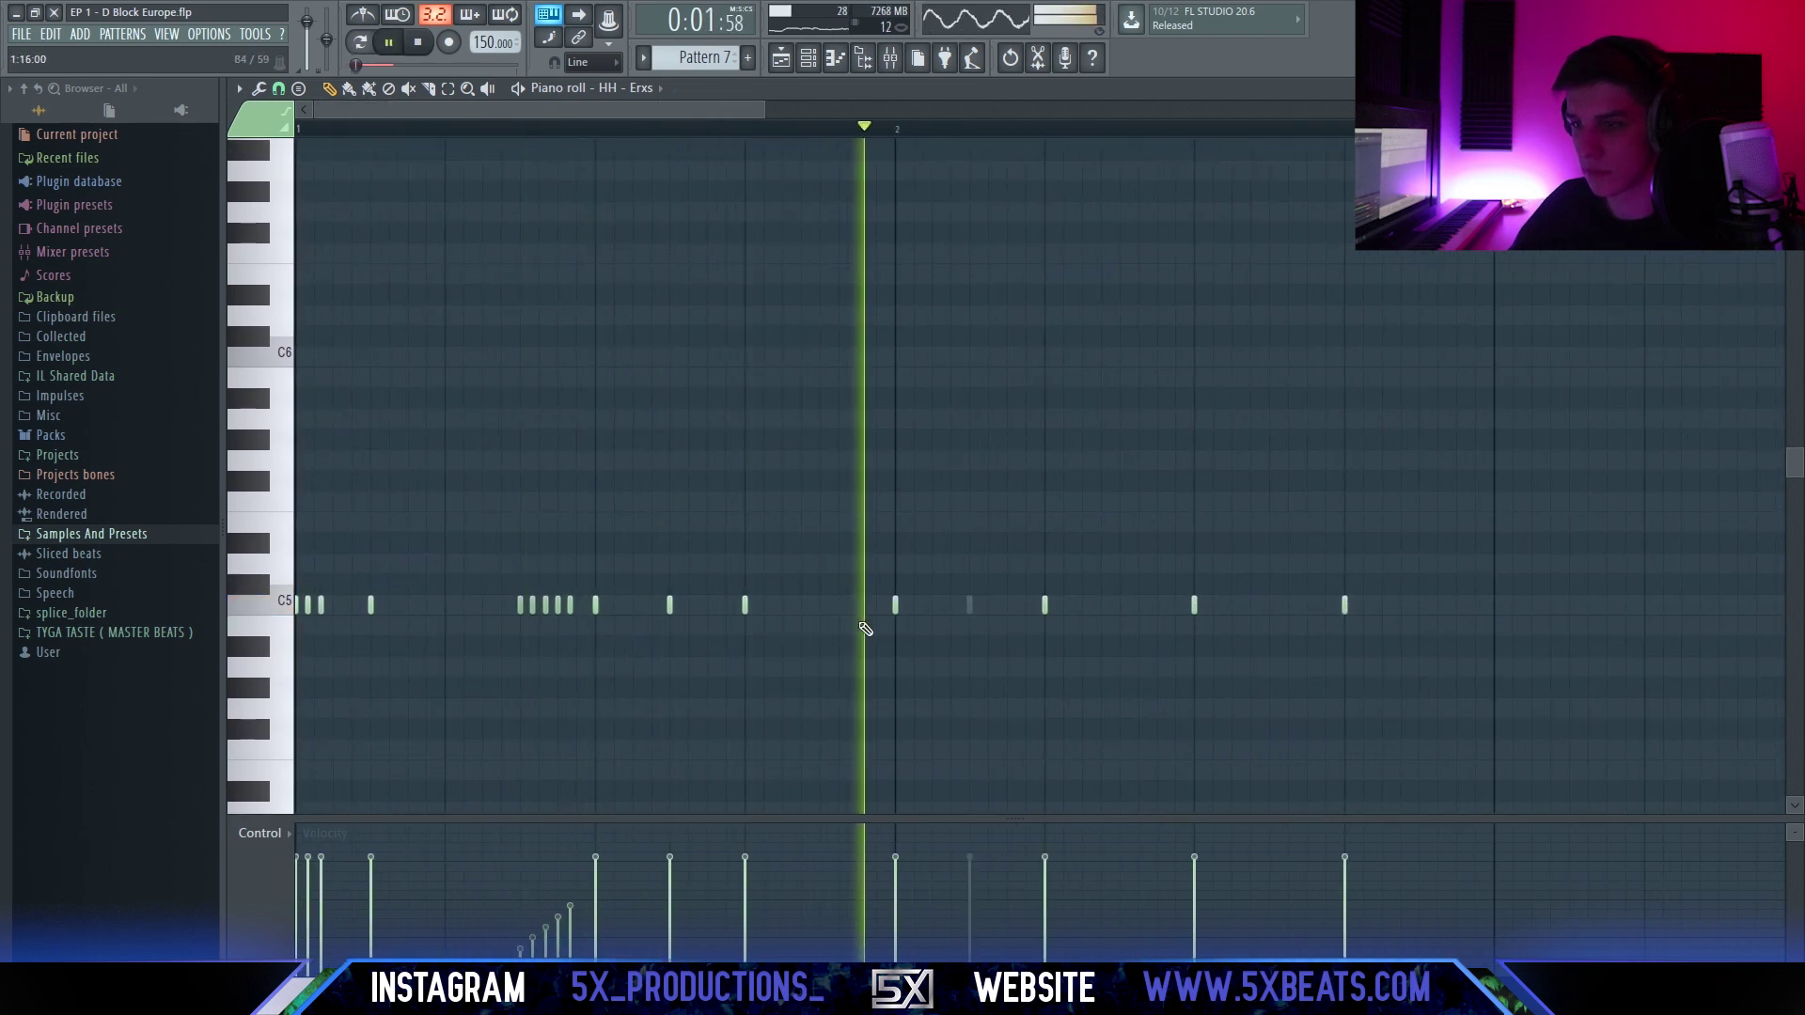
pyautogui.scroll(2, 1081, 620)
pyautogui.click(1042, 607)
pyautogui.click(1072, 607)
pyautogui.click(1101, 607)
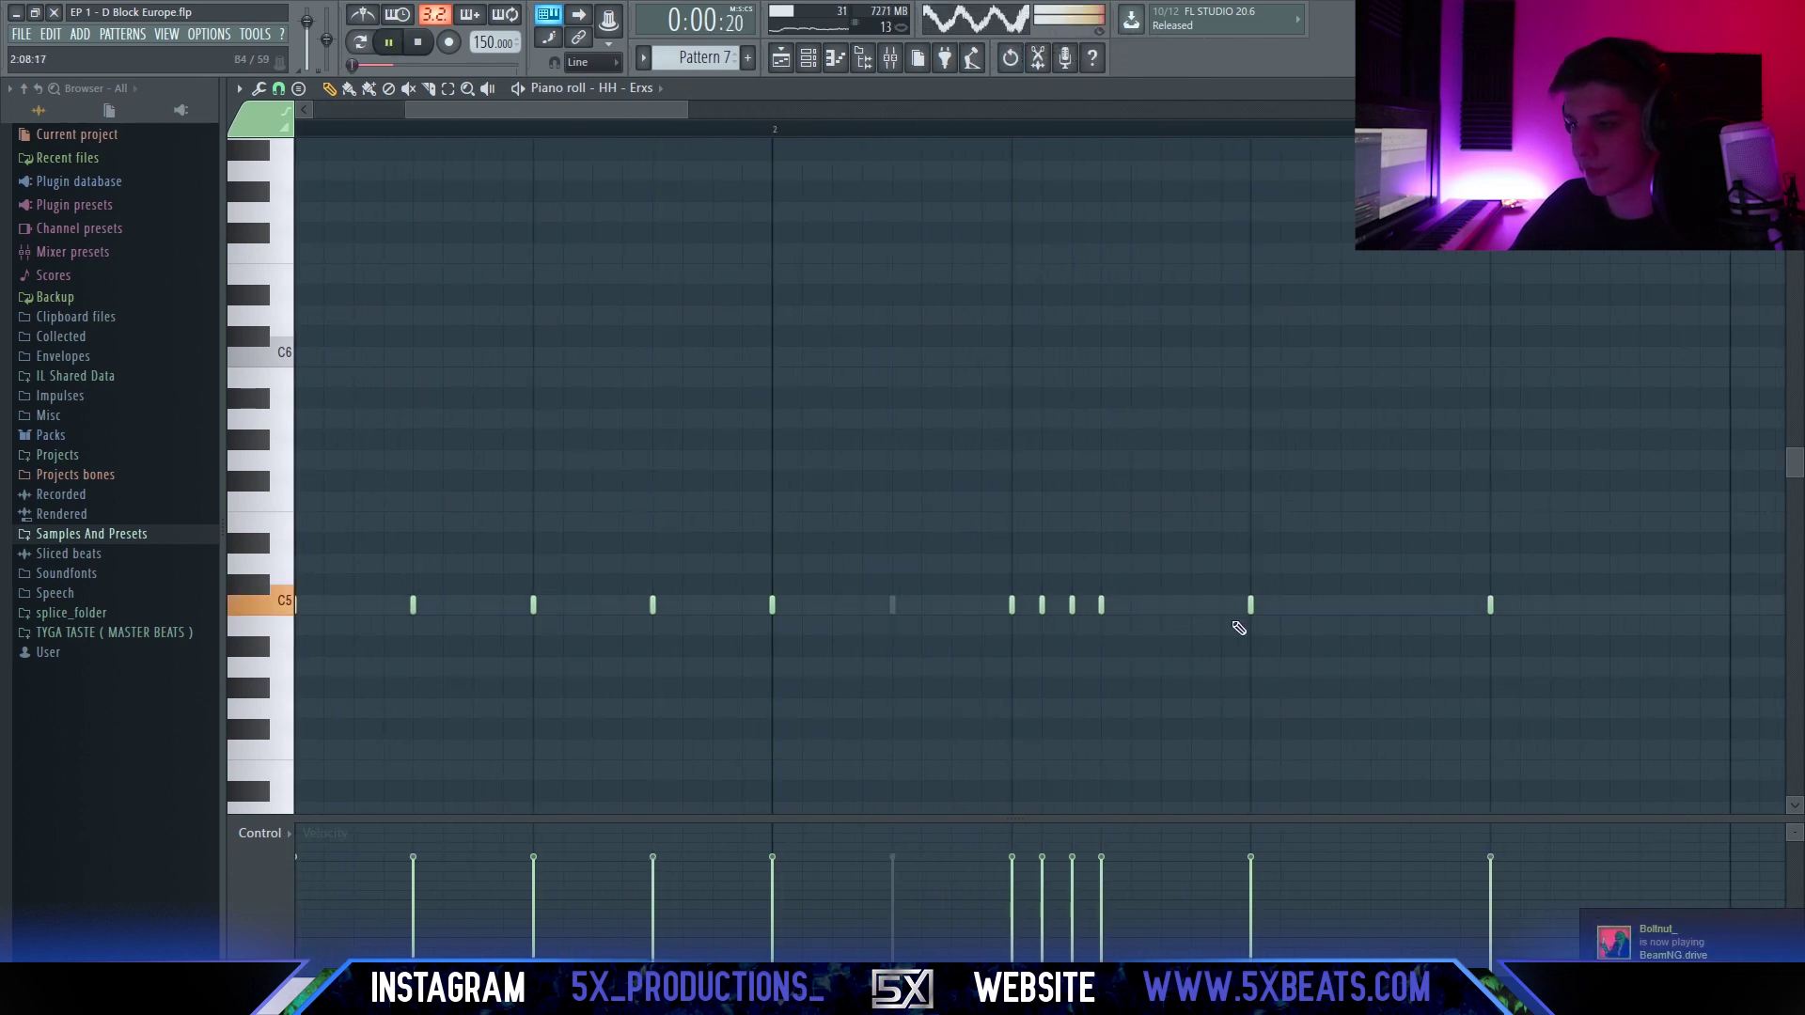
# Move the four-note hi-hat roll in bar 2 down to G4 and play back the pattern.
pyautogui.moveTo(1239, 628); pyautogui.dragTo(1018, 584)
pyautogui.press('space')
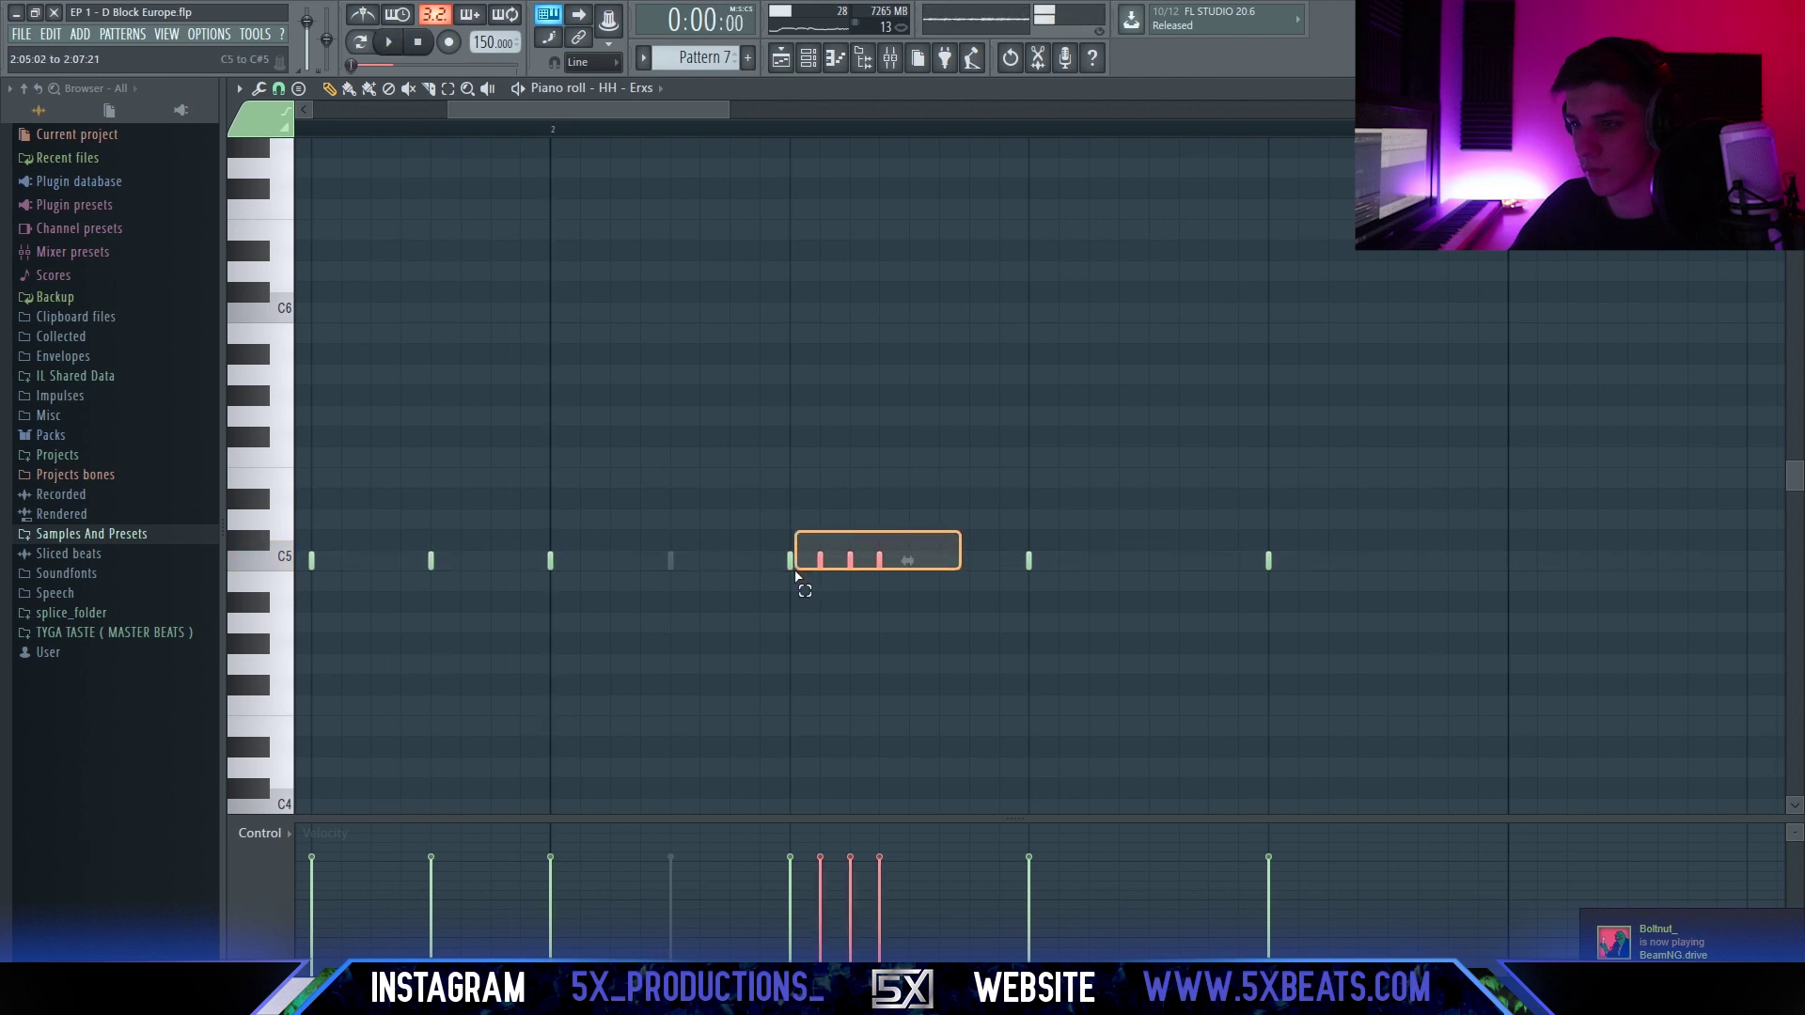
pyautogui.moveTo(787, 577); pyautogui.dragTo(789, 578)
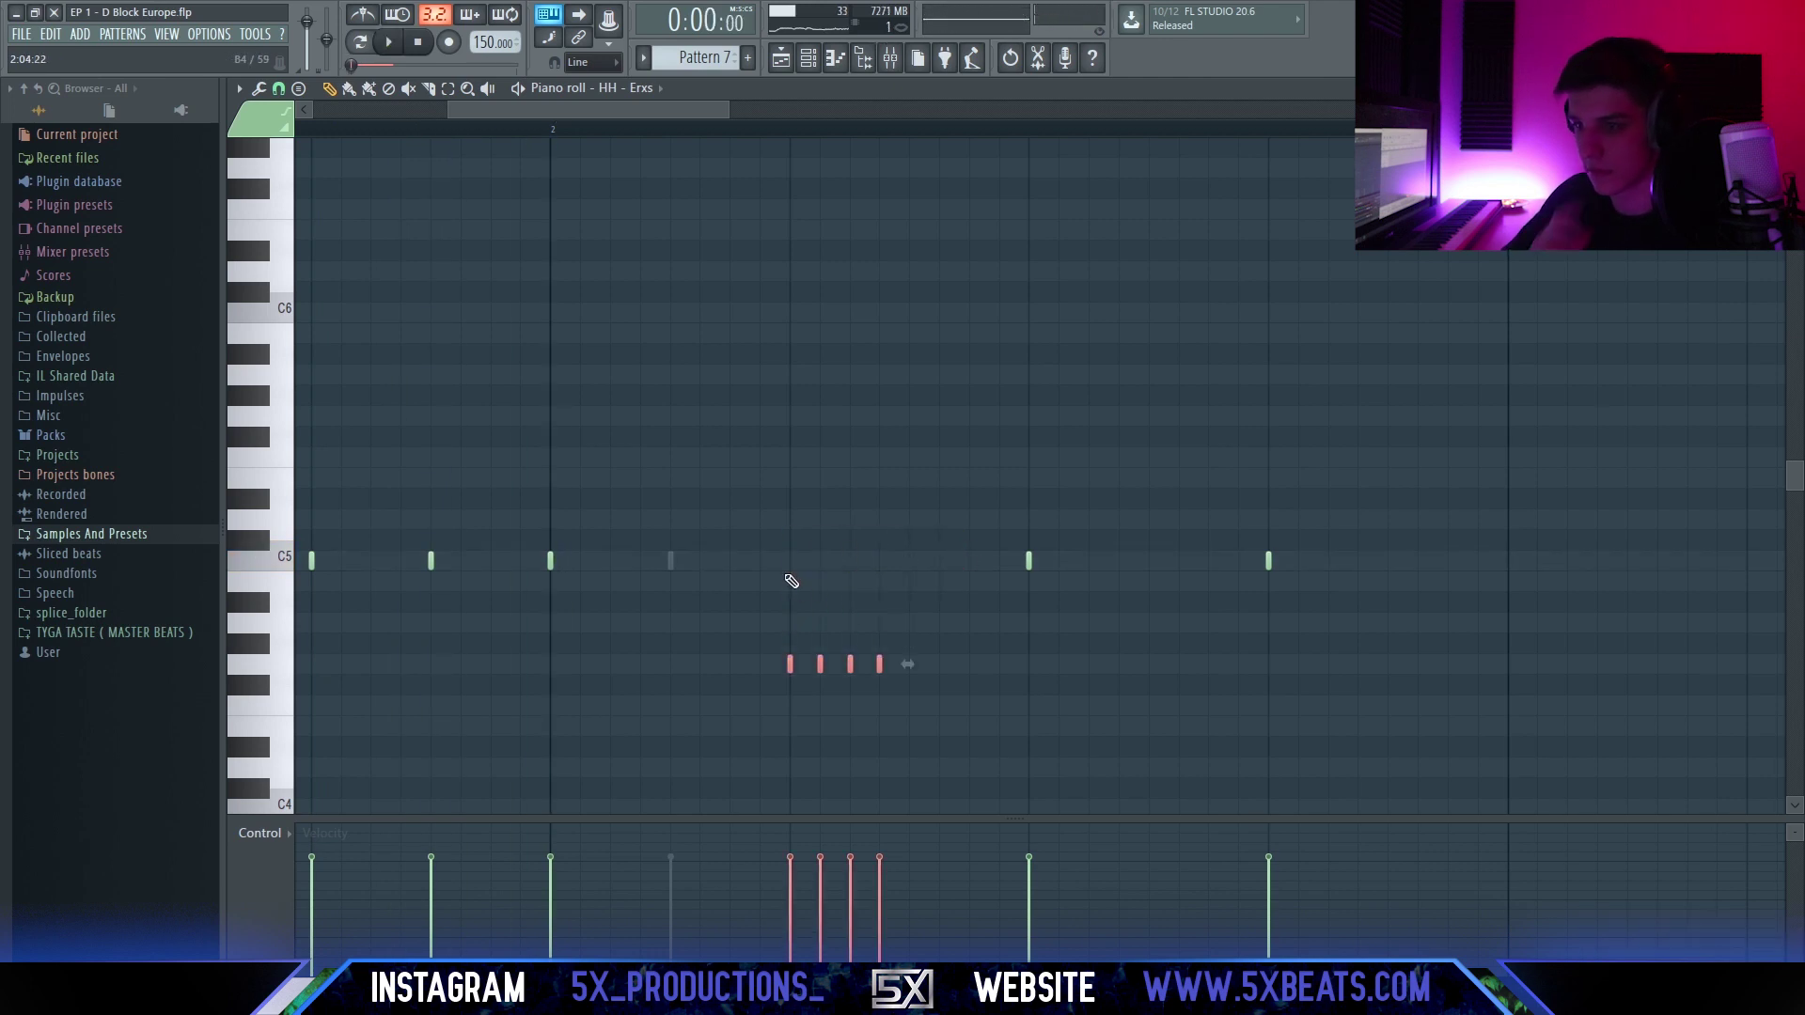
pyautogui.scroll(-2, 880, 504)
pyautogui.hotkey('ctrl', 'd')
pyautogui.scroll(-1, 883, 504)
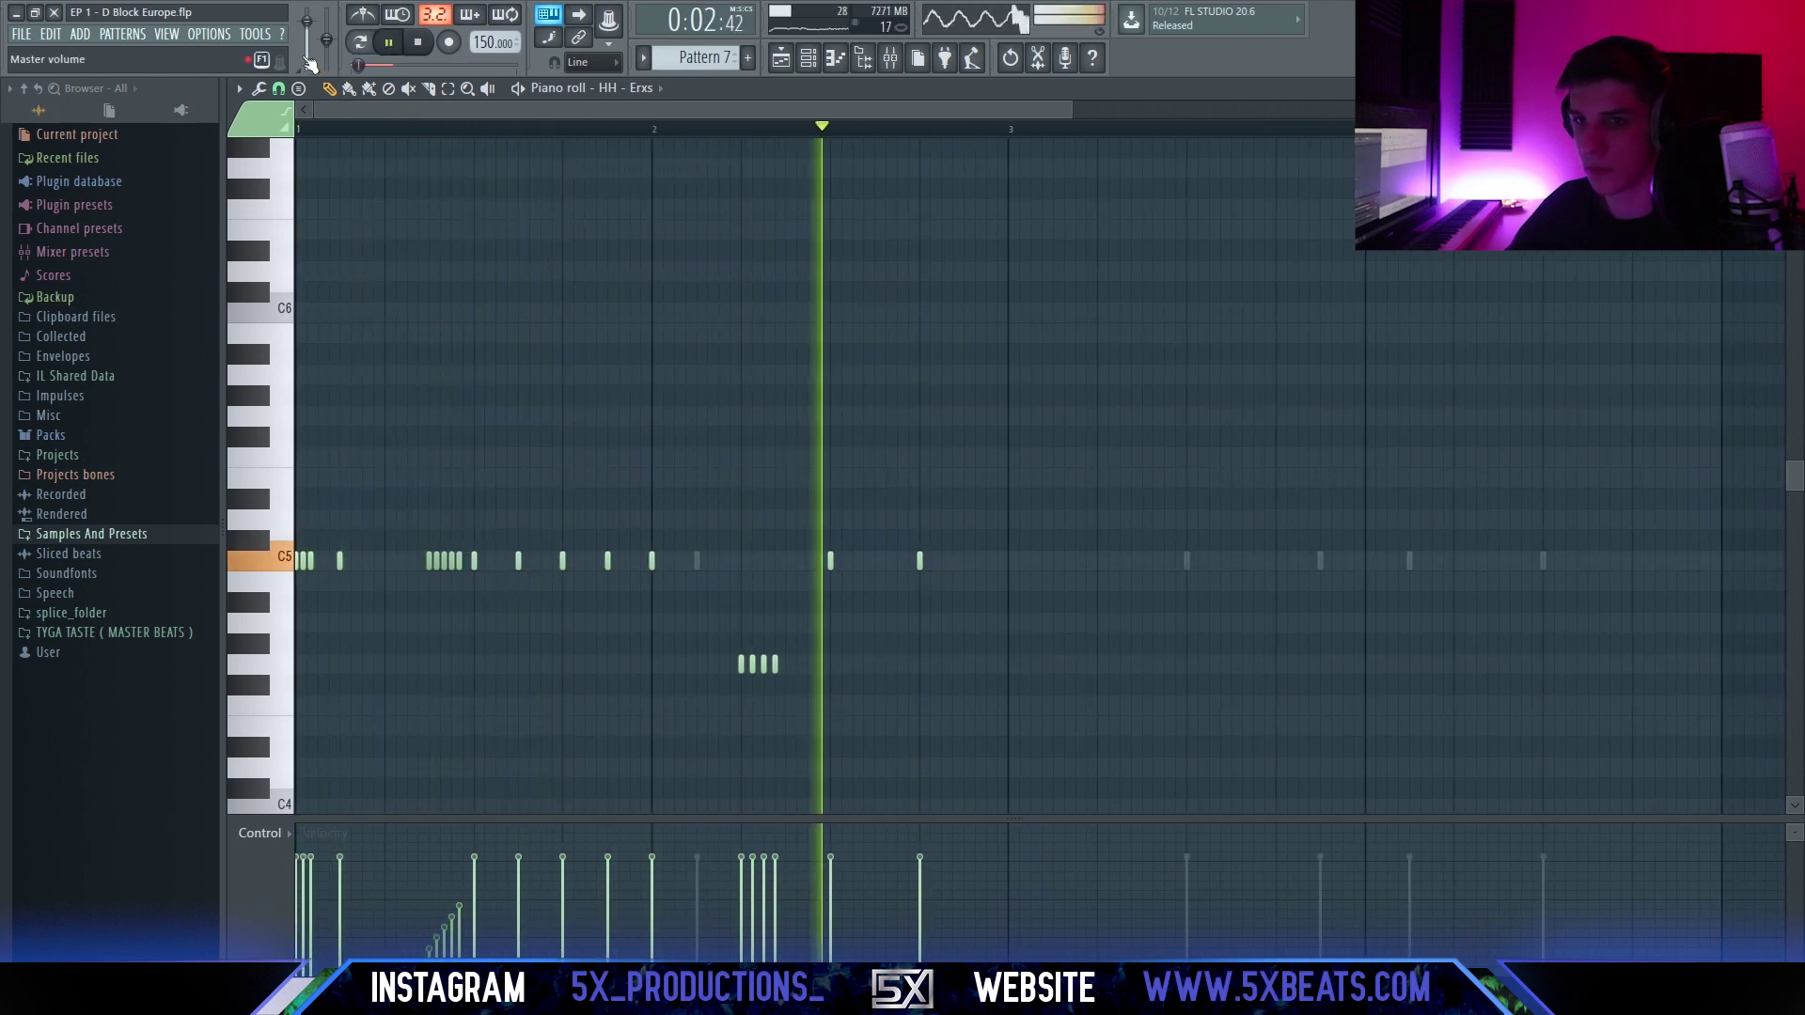
# Set the piano roll snap to 1/3 step and add three evenly spaced A4 notes from beat 4 of bar 1.
pyautogui.click(238, 89)
pyautogui.moveTo(284, 226)
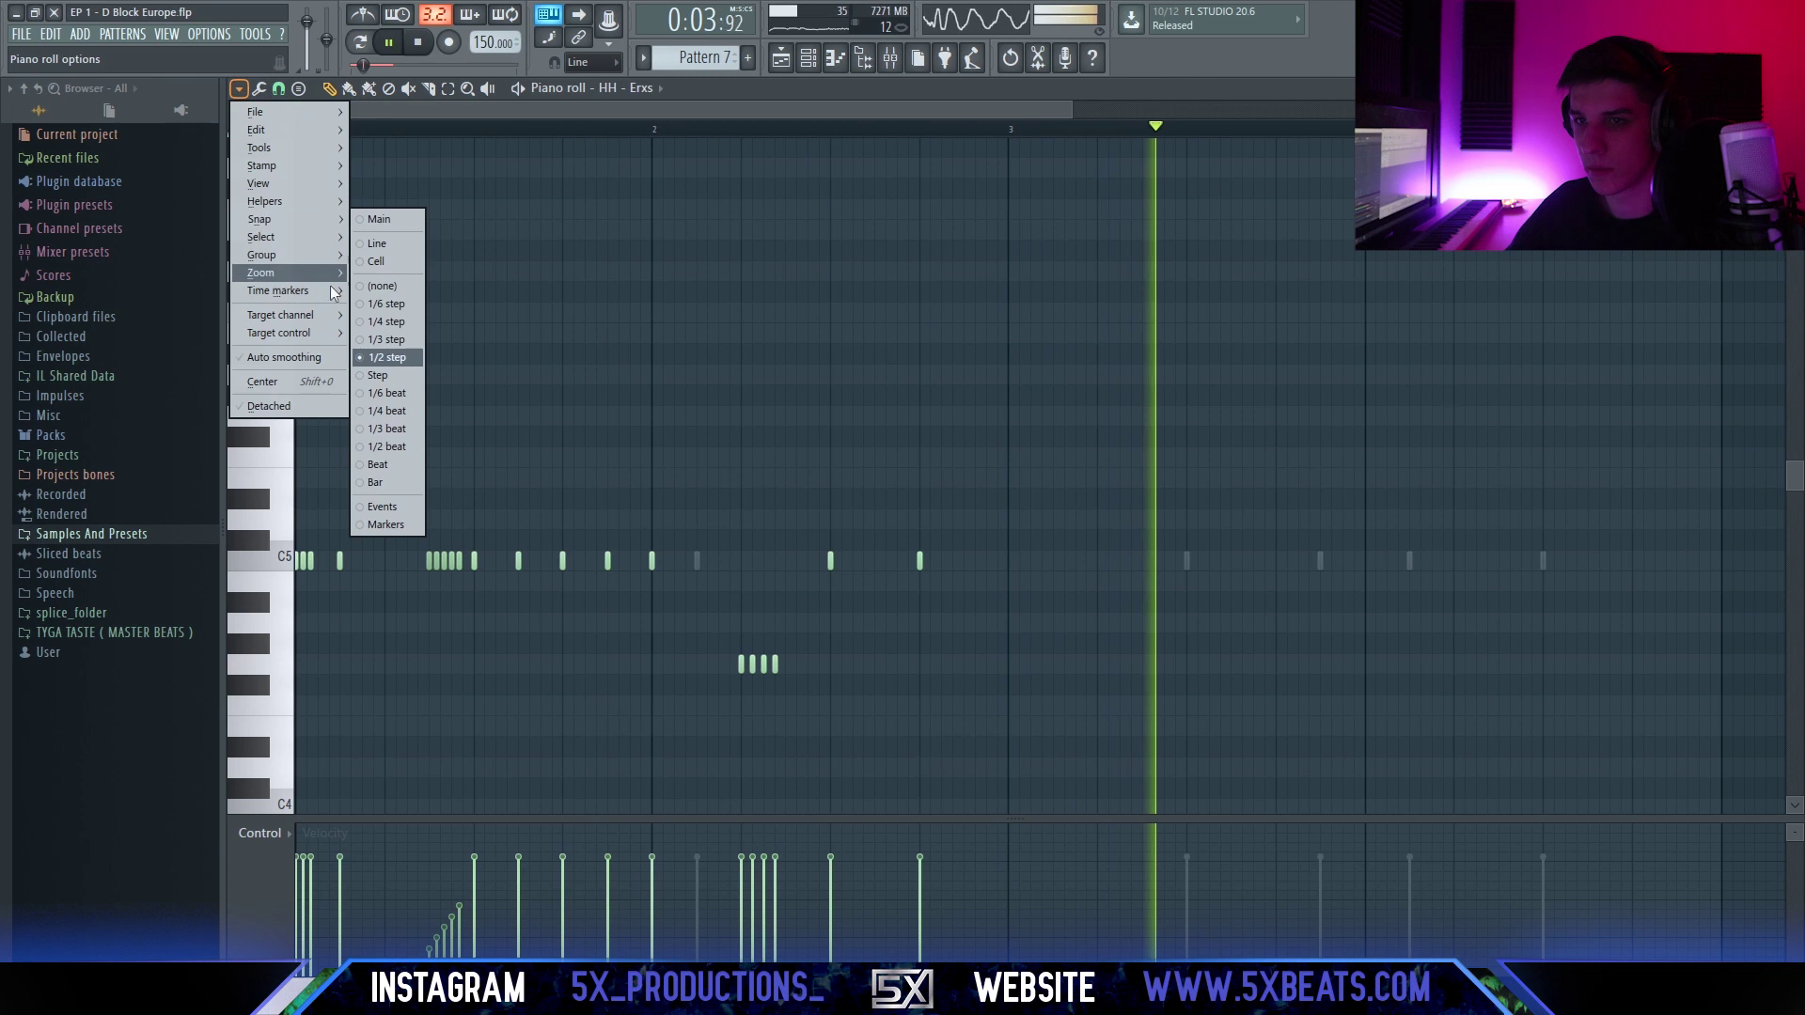
pyautogui.click(382, 339)
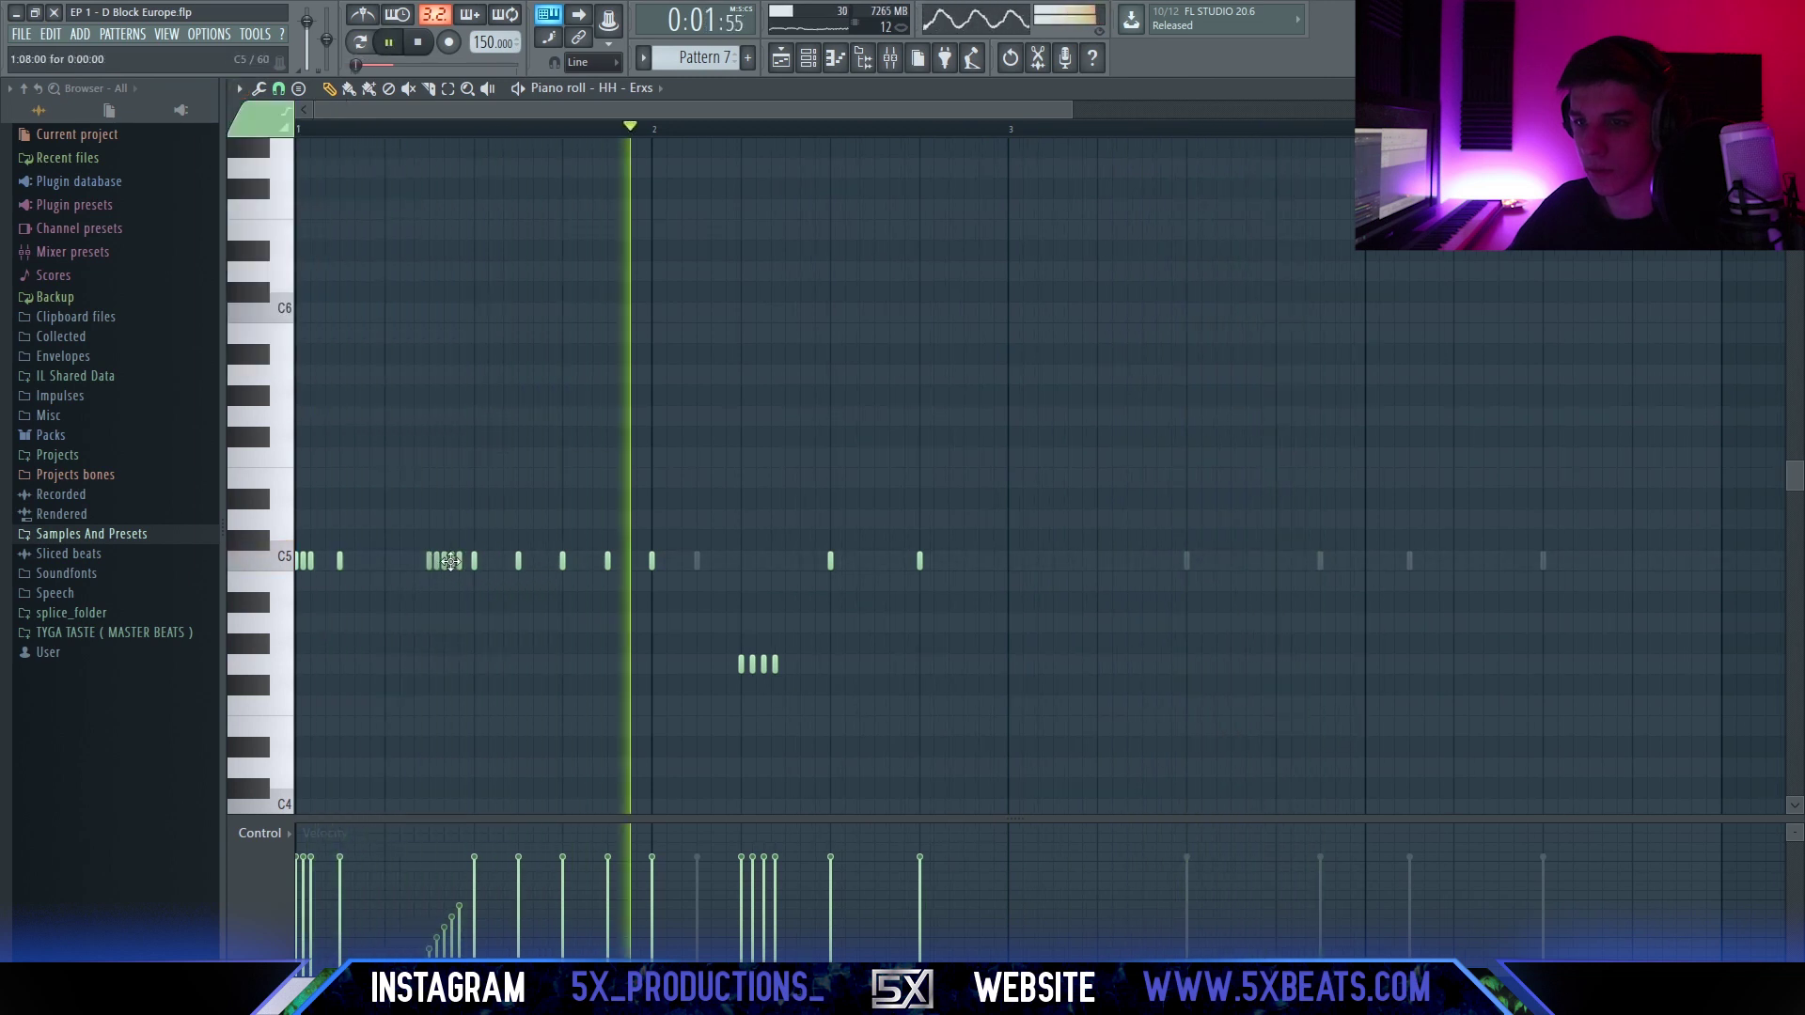
pyautogui.press('space')
pyautogui.scroll(1, 486, 581)
pyautogui.press('space')
pyautogui.scroll(1, 666, 564)
pyautogui.press('space')
pyautogui.click(729, 568)
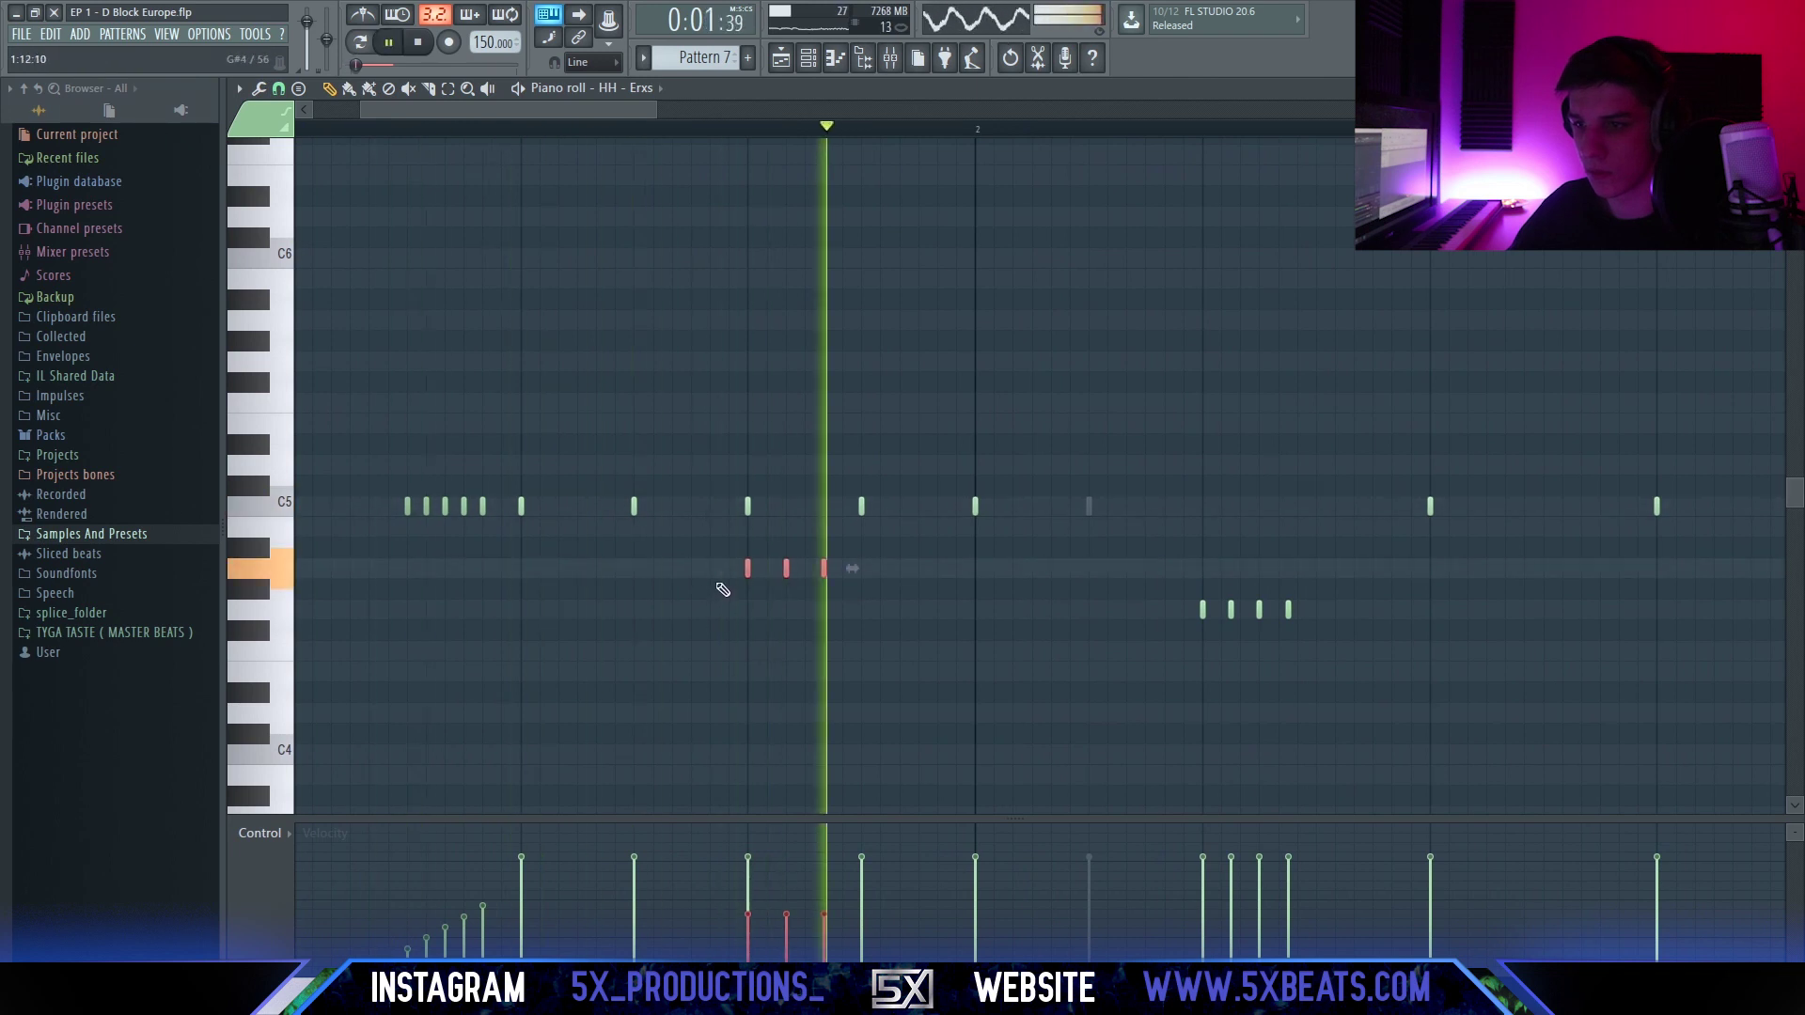
pyautogui.keyDown('ctrl'); pyautogui.scroll(-2, 758, 639); pyautogui.keyUp('ctrl')
pyautogui.press('space')
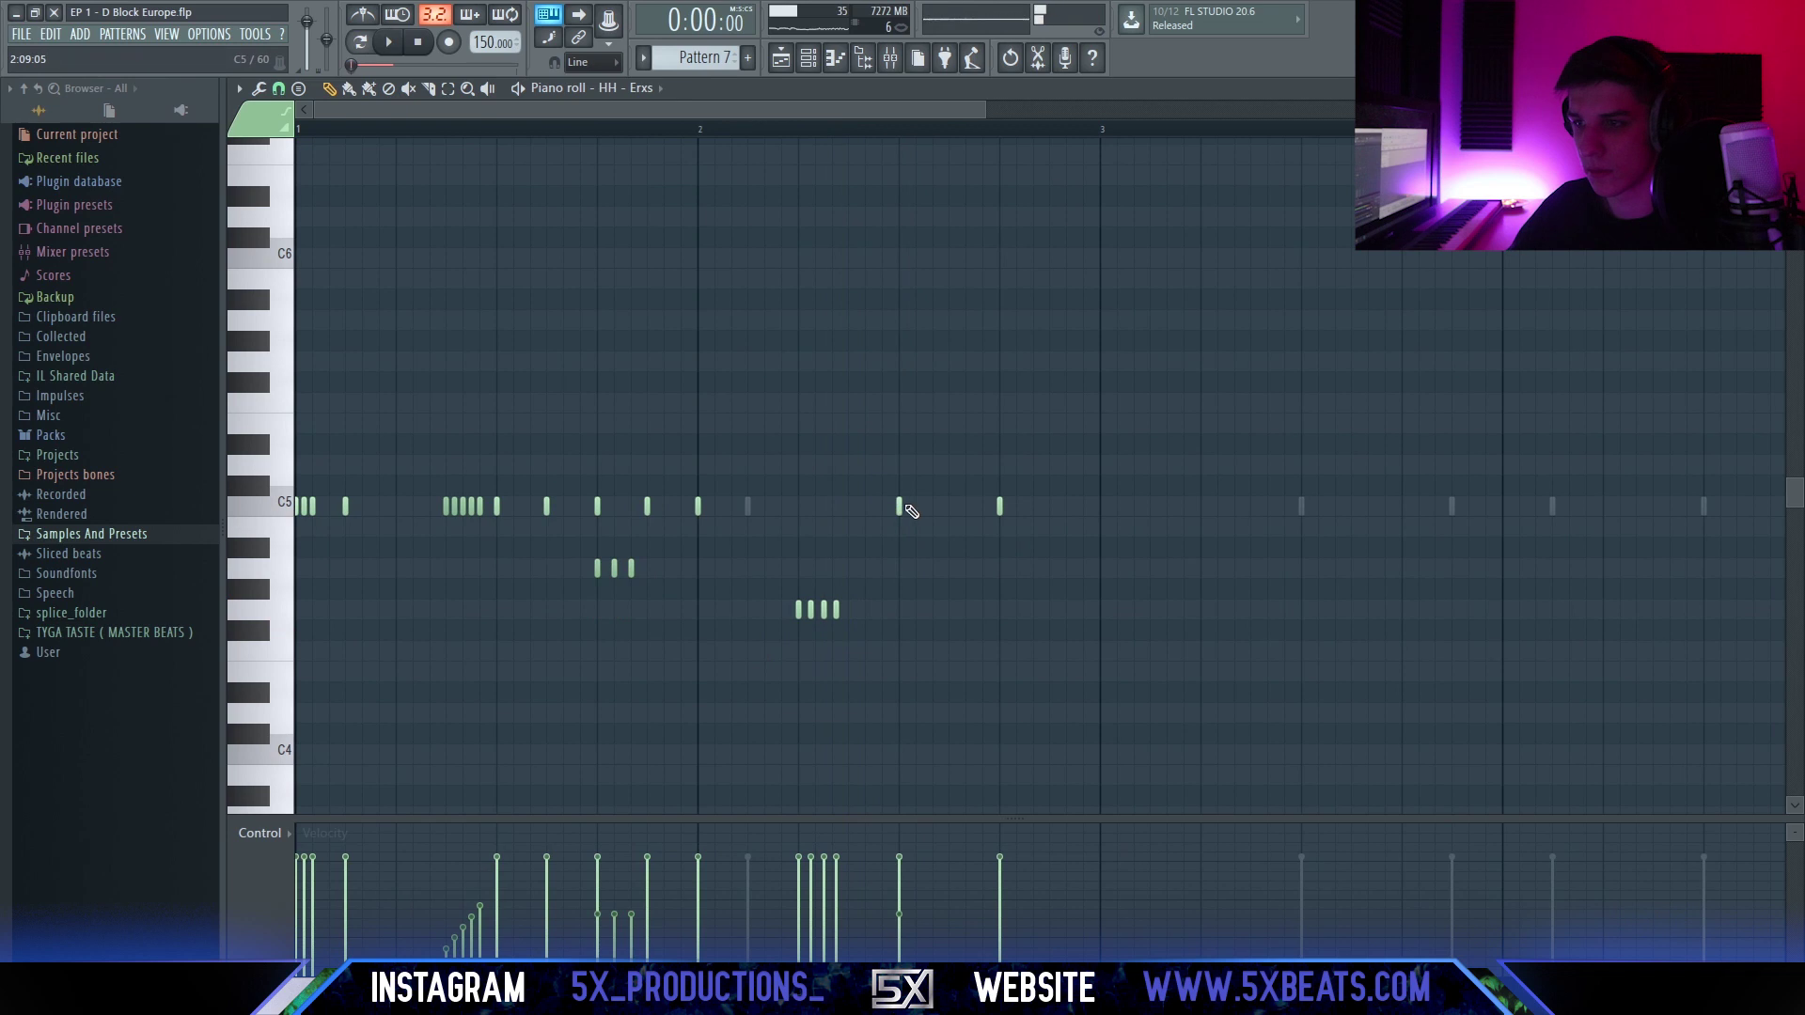
# Add C5 hi-hat notes at steps 11, 14 and 15 of bar 2 while the pattern plays.
pyautogui.click(948, 506)
pyautogui.press('space')
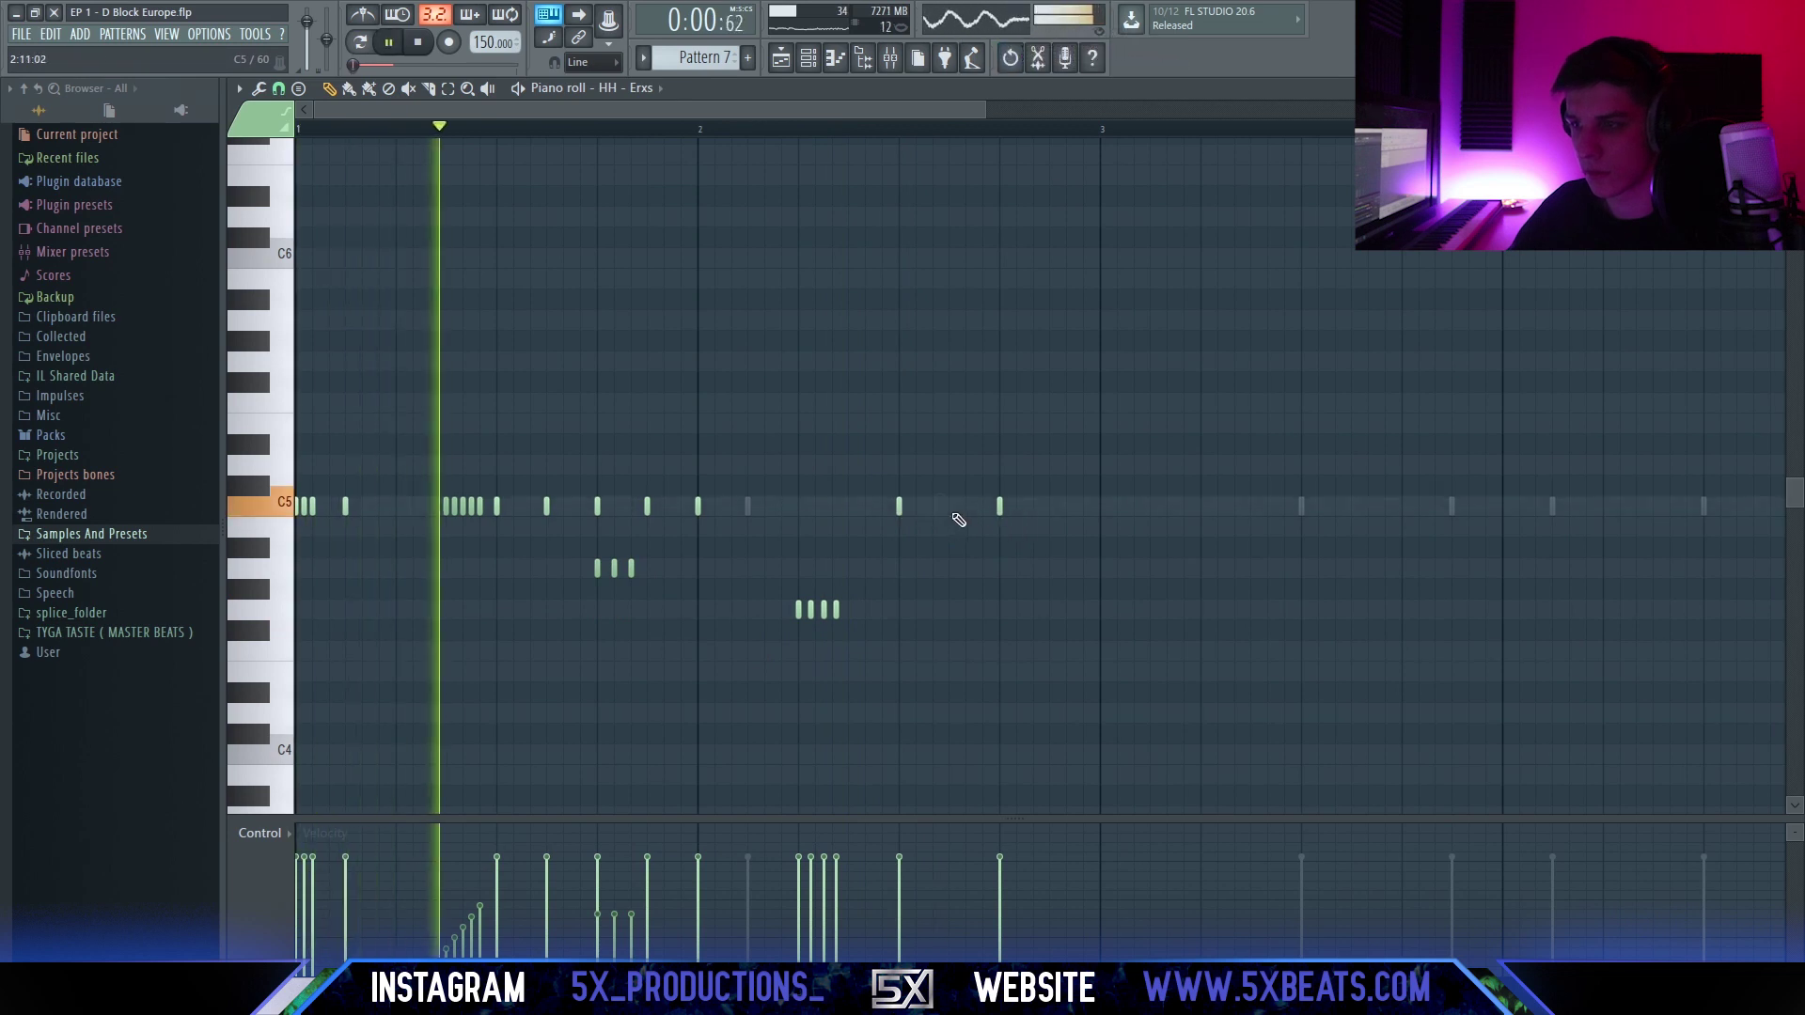
pyautogui.click(1055, 513)
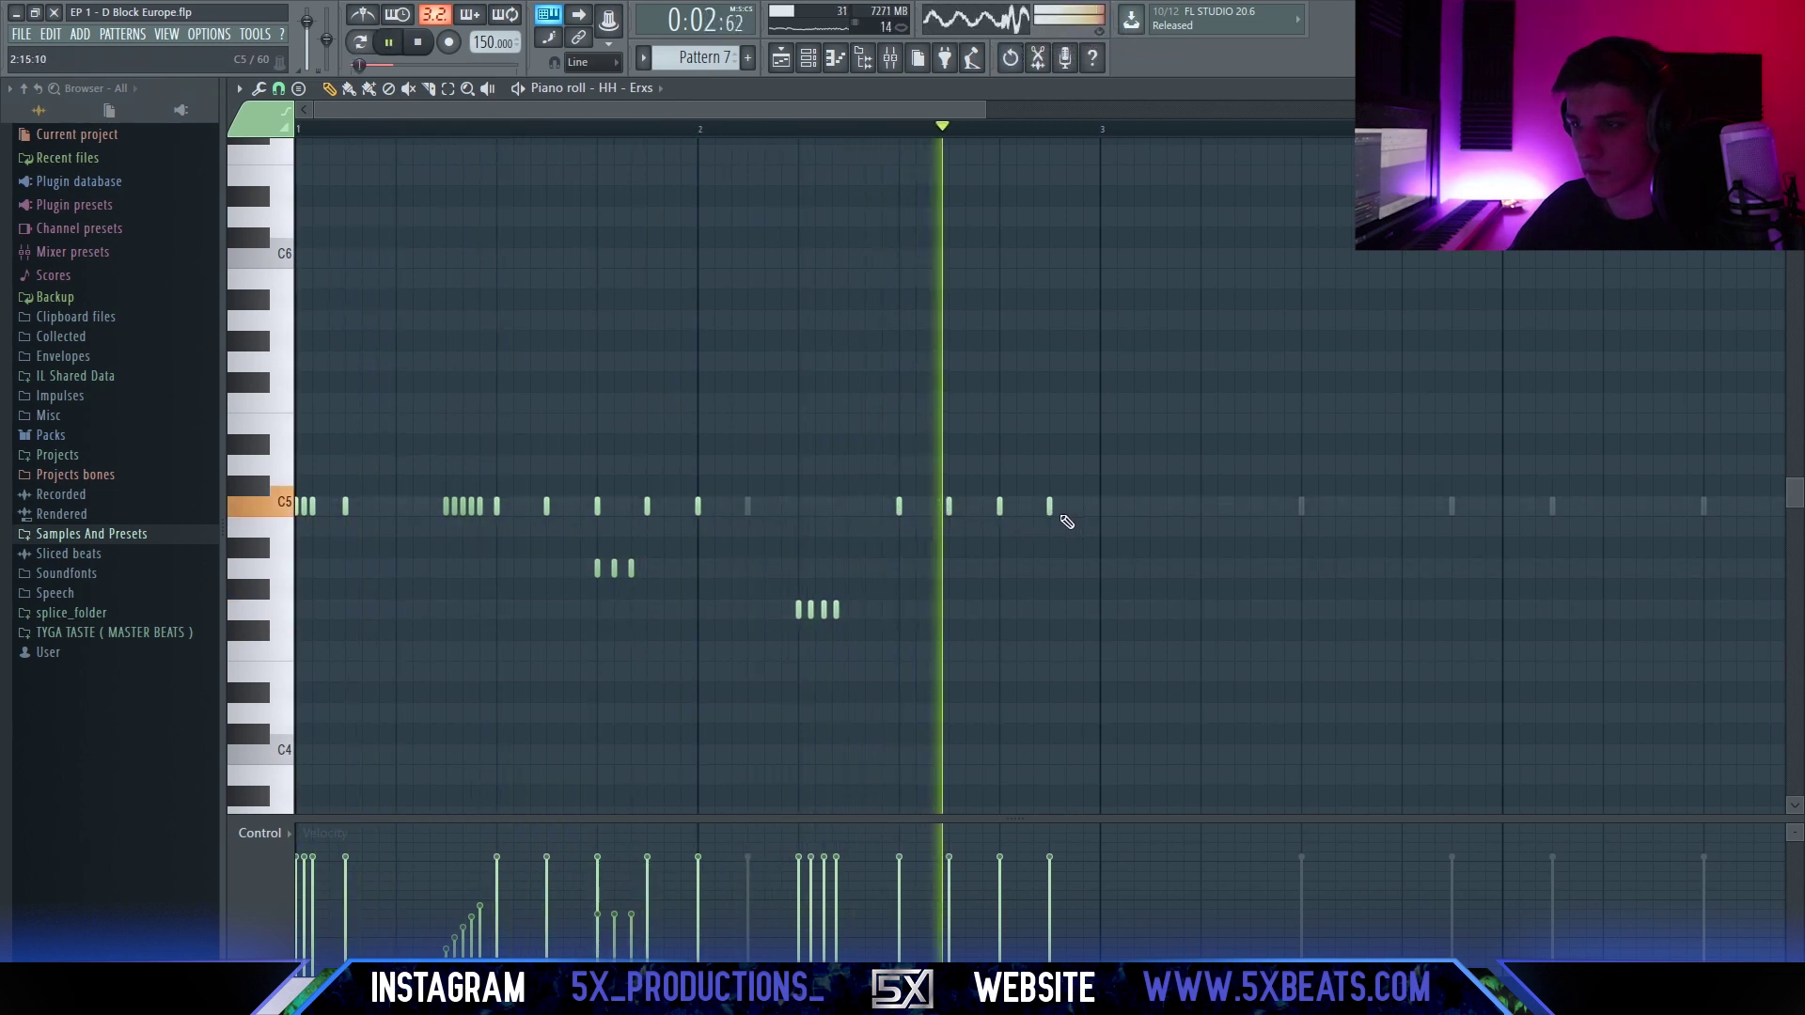
pyautogui.keyDown('ctrl'); pyautogui.scroll(1, 1053, 508); pyautogui.keyUp('ctrl')
pyautogui.keyDown('ctrl'); pyautogui.scroll(1, 1053, 505); pyautogui.keyUp('ctrl')
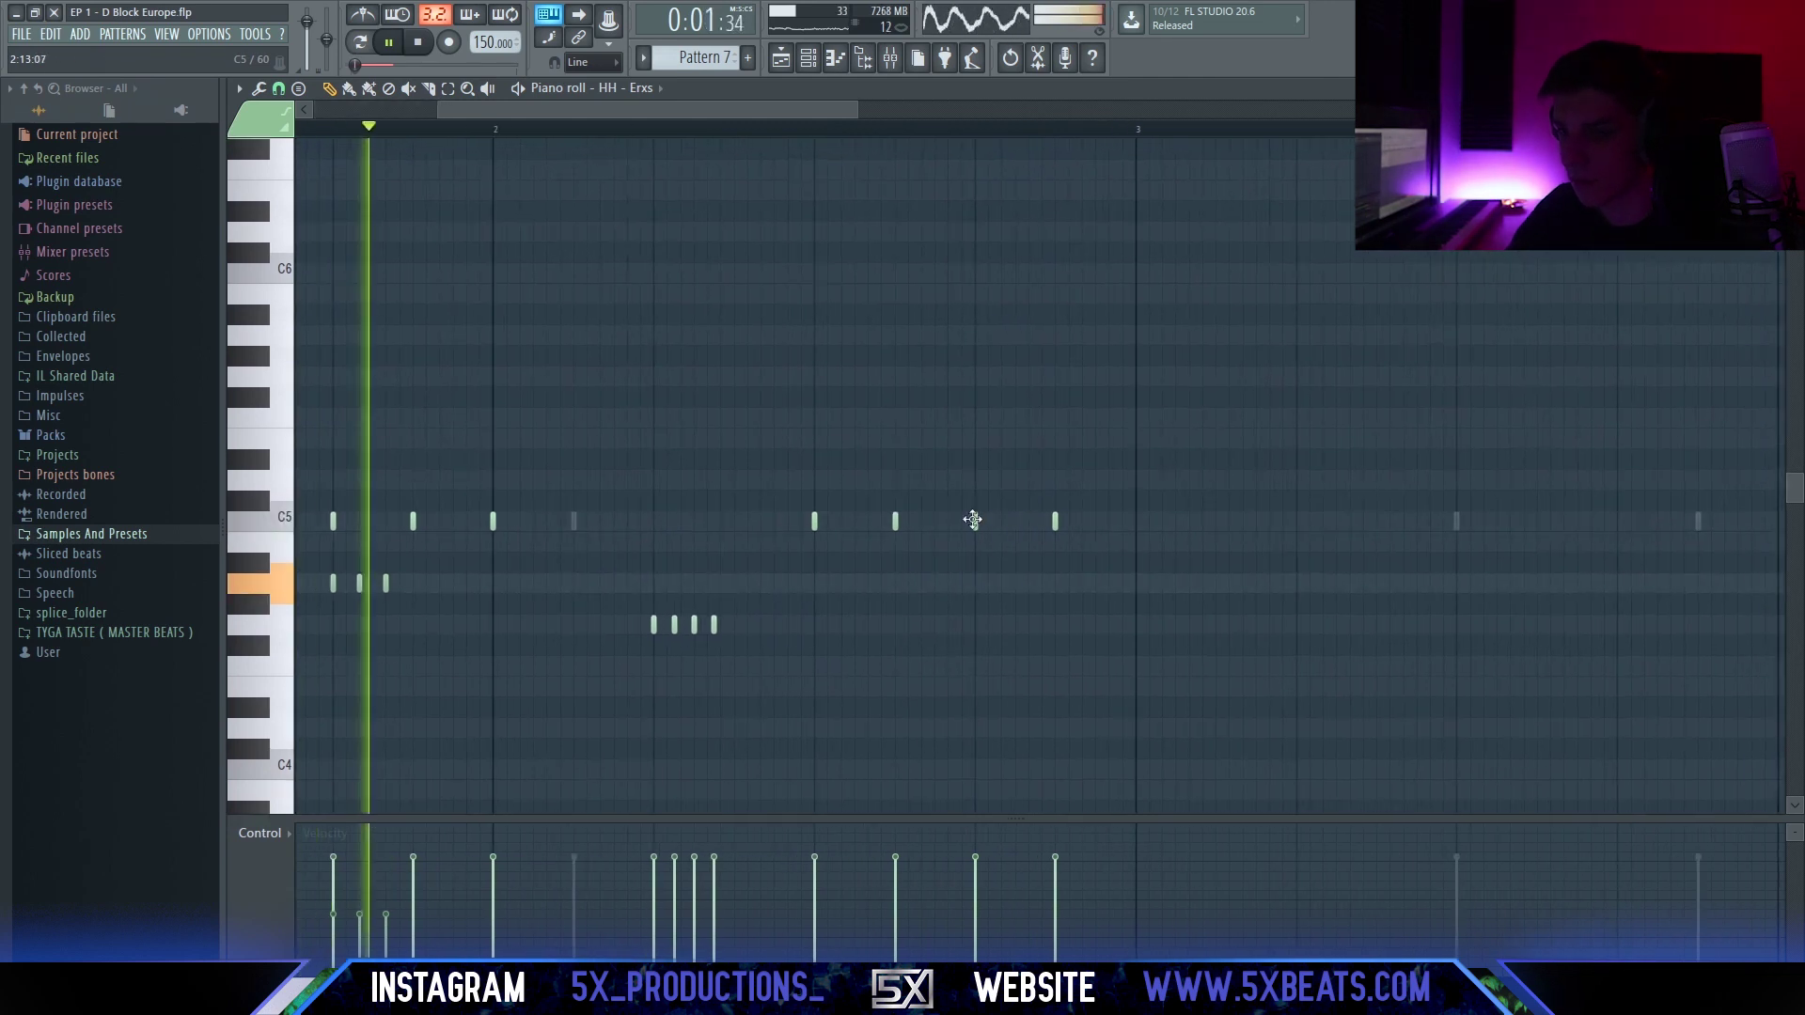
pyautogui.keyDown('ctrl'); pyautogui.scroll(-2, 978, 538); pyautogui.keyUp('ctrl')
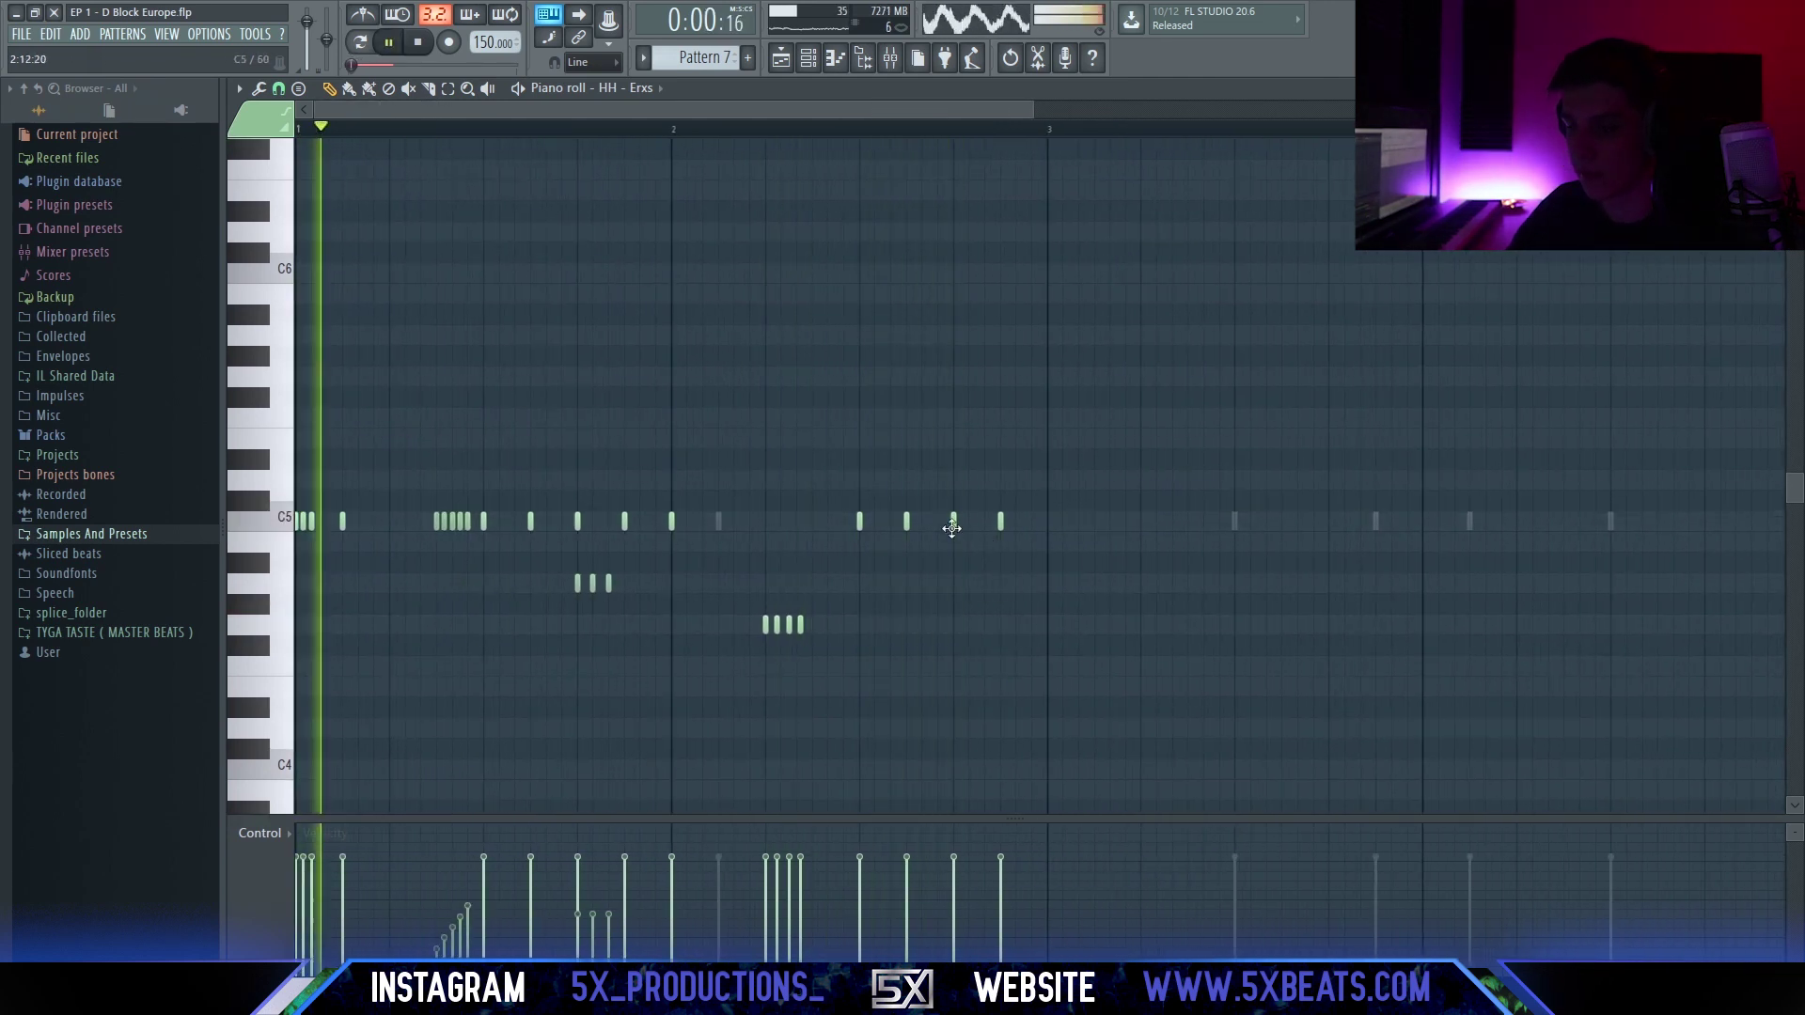
pyautogui.keyDown('ctrl'); pyautogui.scroll(2, 943, 484); pyautogui.keyUp('ctrl')
pyautogui.keyDown('ctrl'); pyautogui.scroll(-2, 1025, 545); pyautogui.keyUp('ctrl')
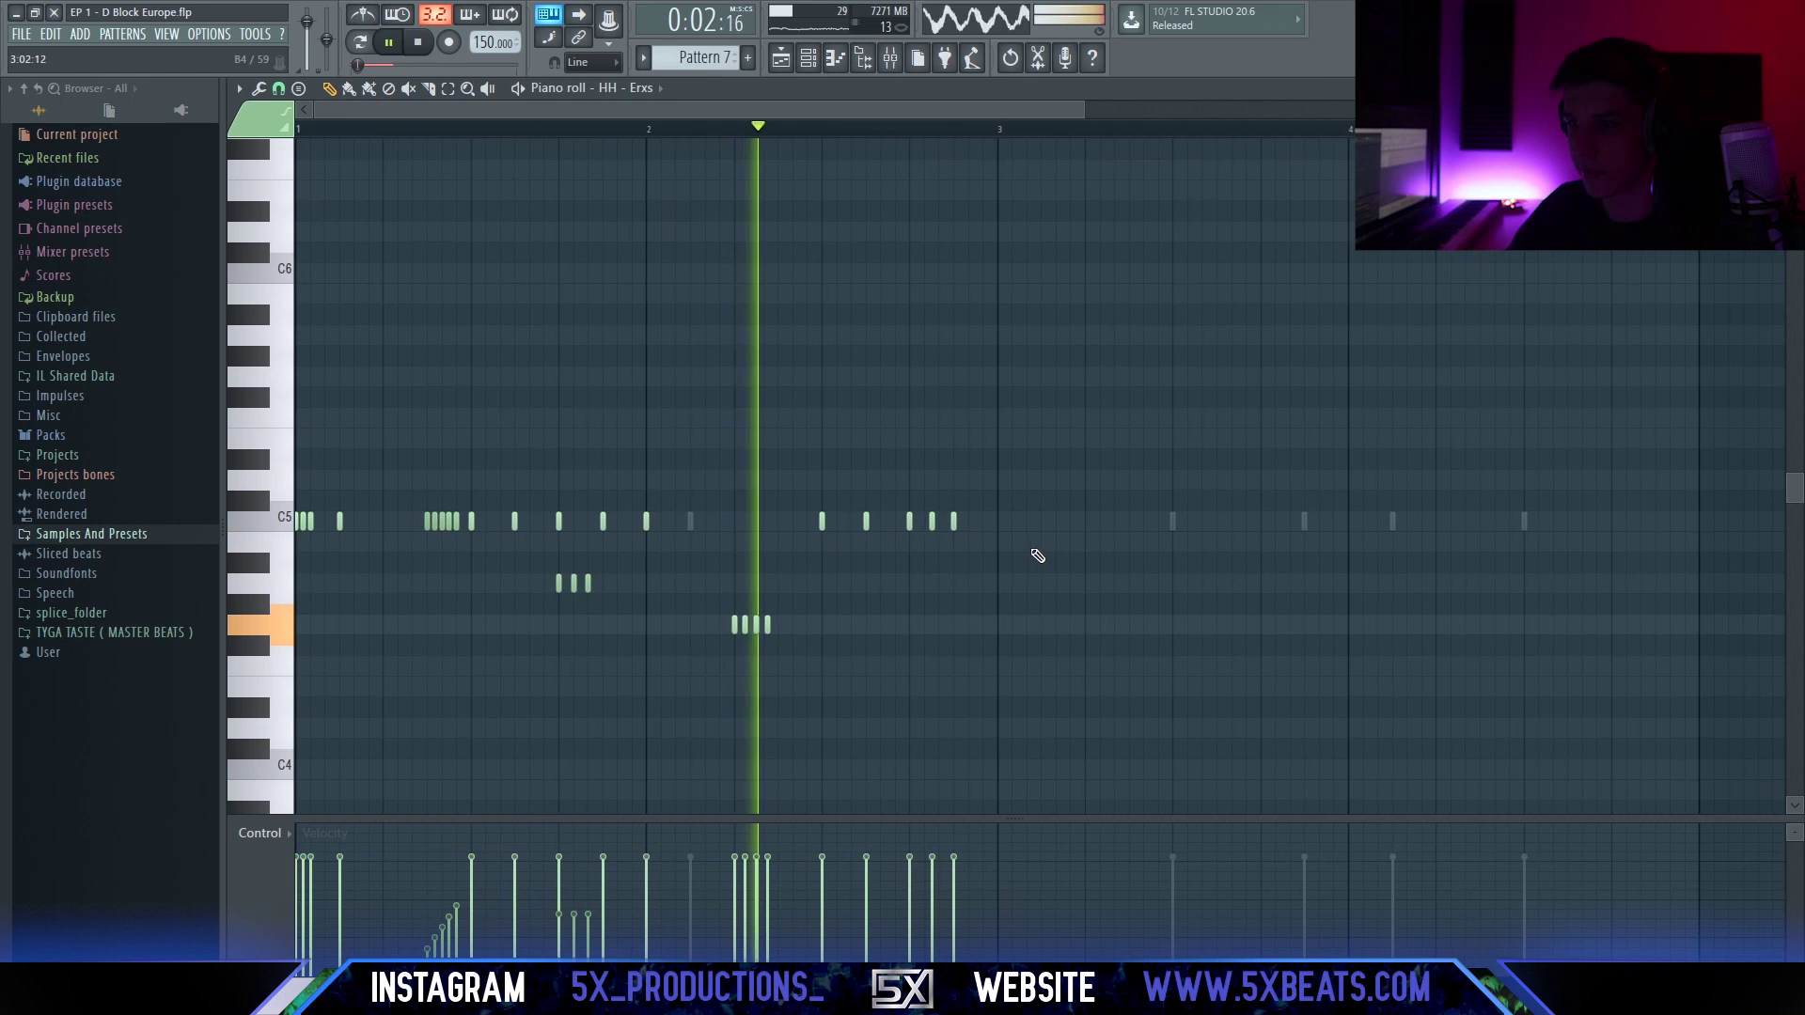
# Select the hi-hat notes of bars 1 and 2 and duplicate them into bars 3 and 4.
pyautogui.scroll(-1, 1044, 526)
pyautogui.moveTo(846, 133); pyautogui.dragTo(297, 155)
pyautogui.hotkey('ctrl', 'b')
pyautogui.hotkey('ctrl', 'd')
pyautogui.keyDown('ctrl'); pyautogui.scroll(2, 950, 466); pyautogui.keyUp('ctrl')
pyautogui.scroll(1, 724, 493)
pyautogui.rightClick(663, 475)
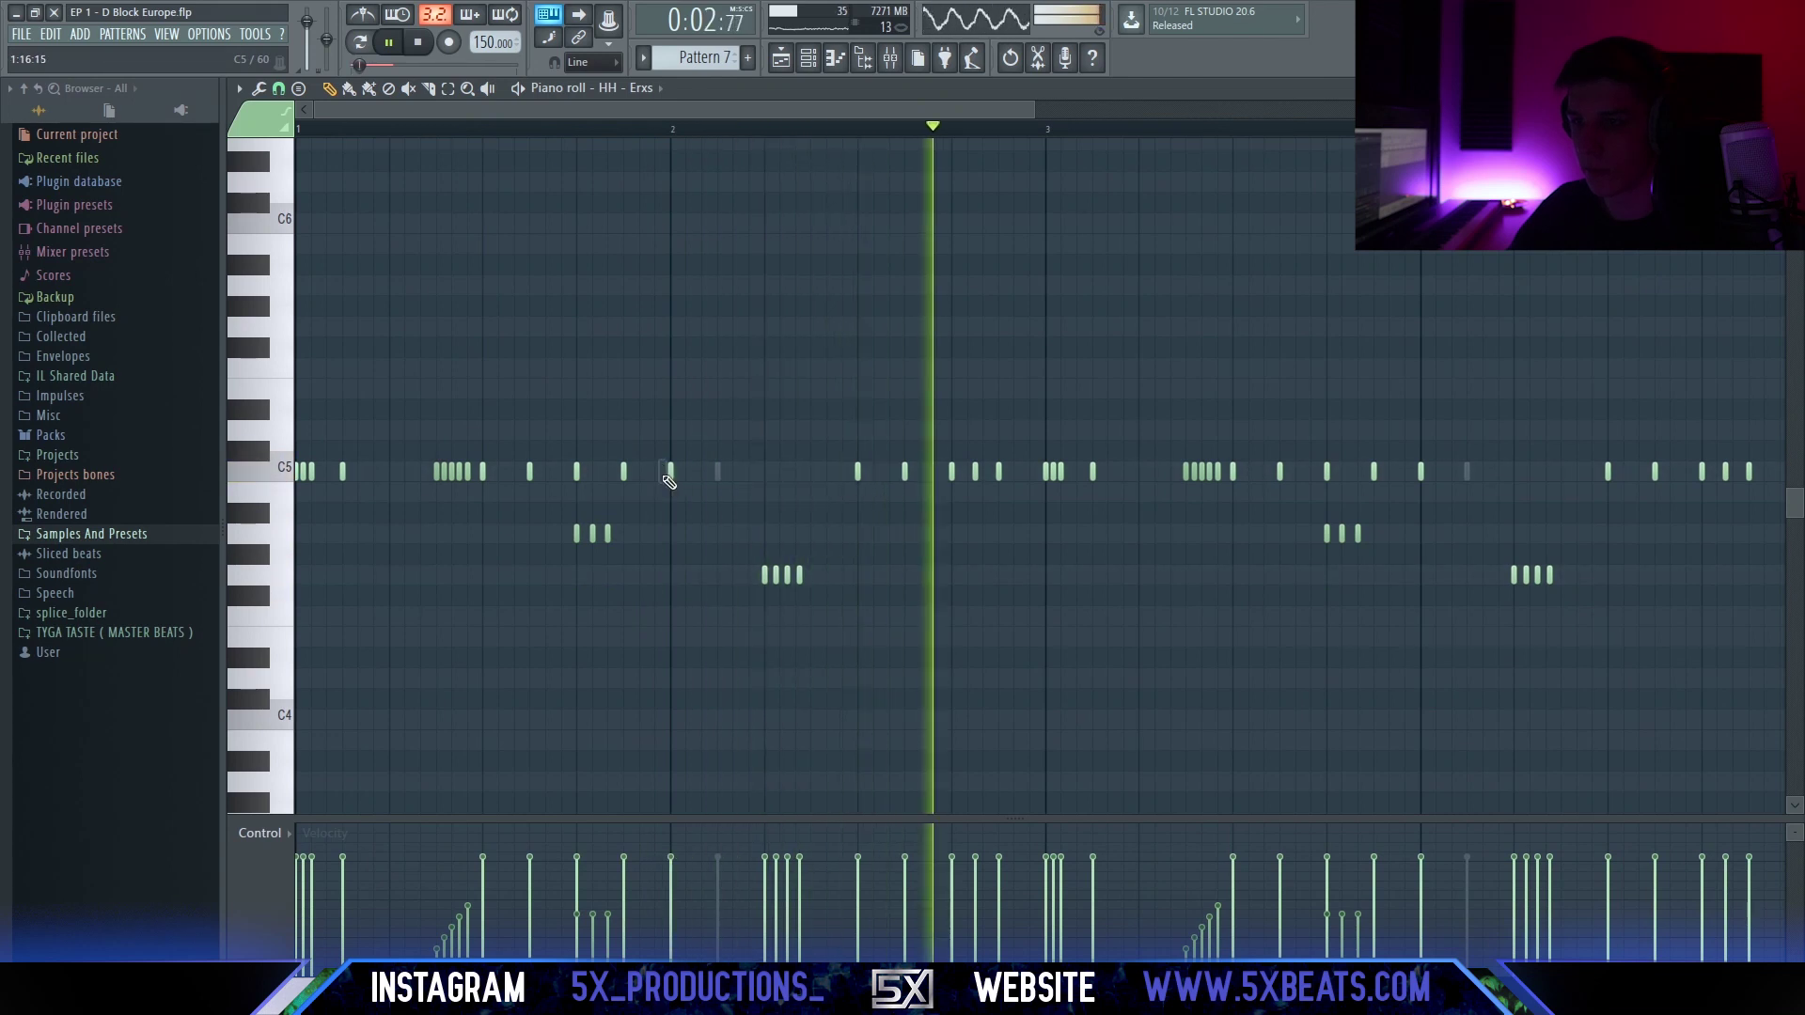
# Draw a quick run of notes descending from D#5 to C5 above the G4 roll in bar 4.
pyautogui.moveTo(1472, 542); pyautogui.dragTo(1098, 563)
pyautogui.press('space')
pyautogui.keyDown('ctrl'); pyautogui.scroll(3, 1197, 526); pyautogui.keyUp('ctrl')
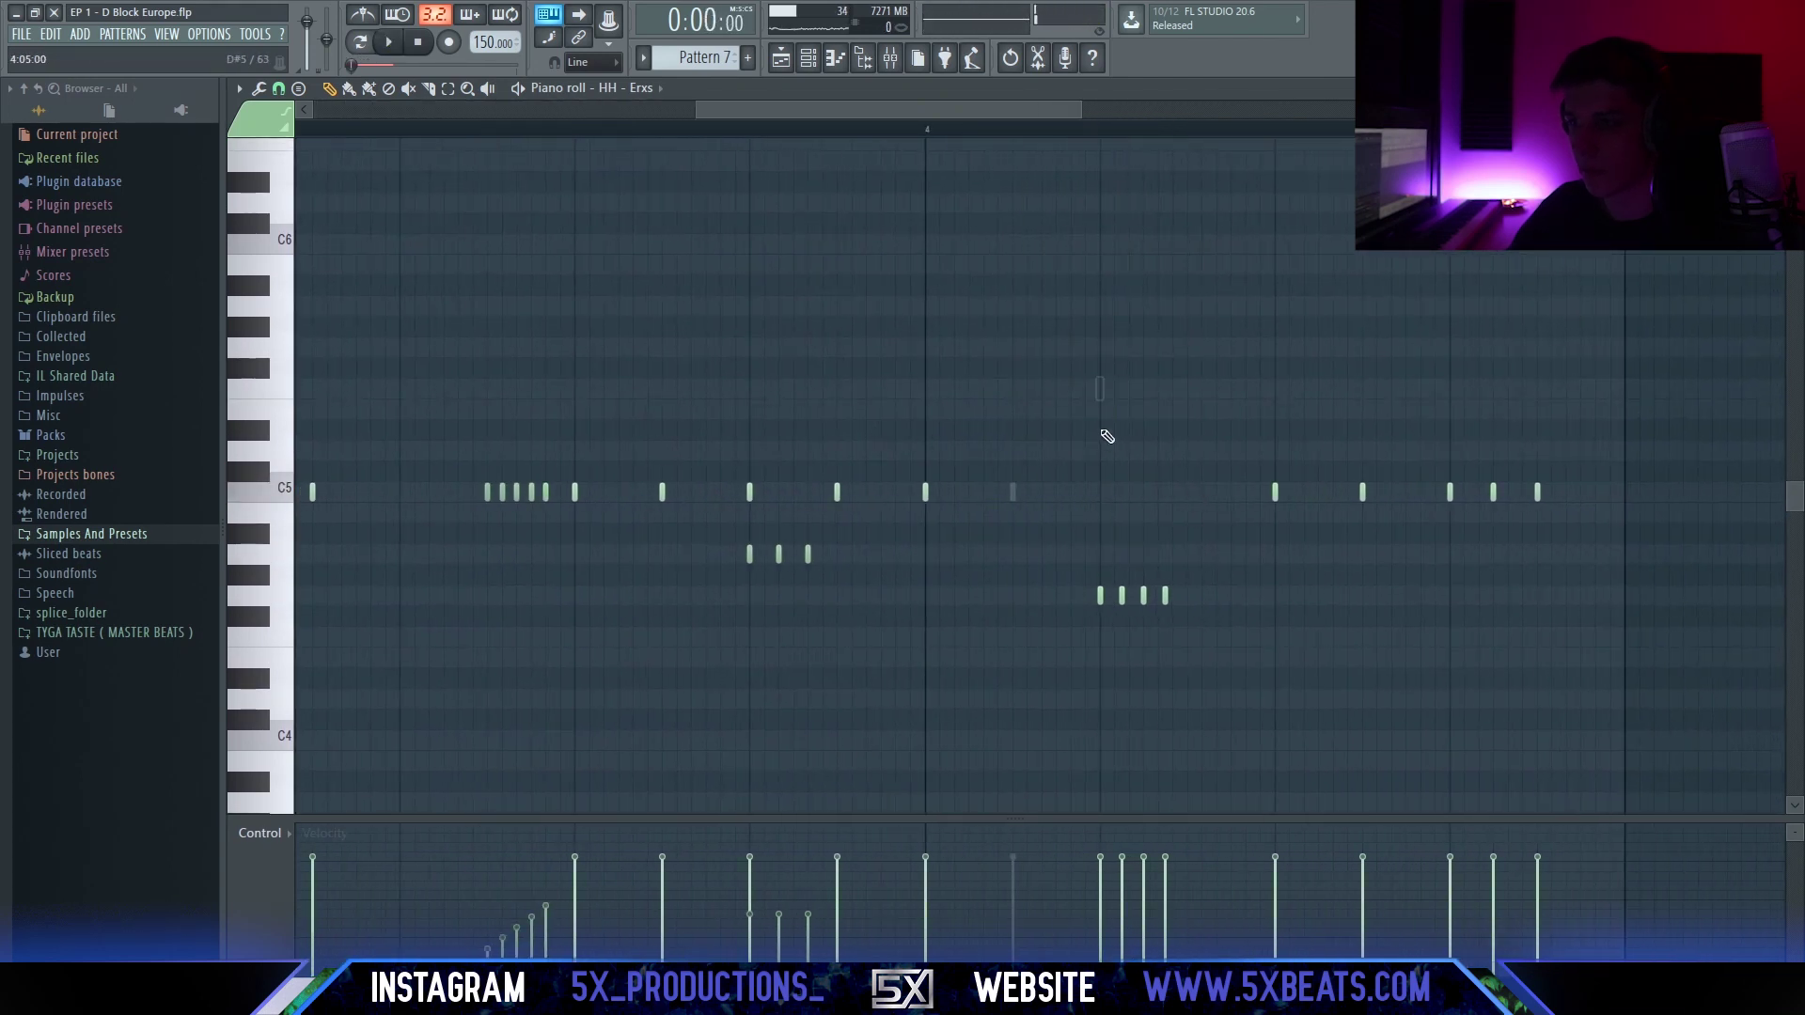
pyautogui.keyDown('ctrl'); pyautogui.scroll(2, 1131, 458); pyautogui.keyUp('ctrl')
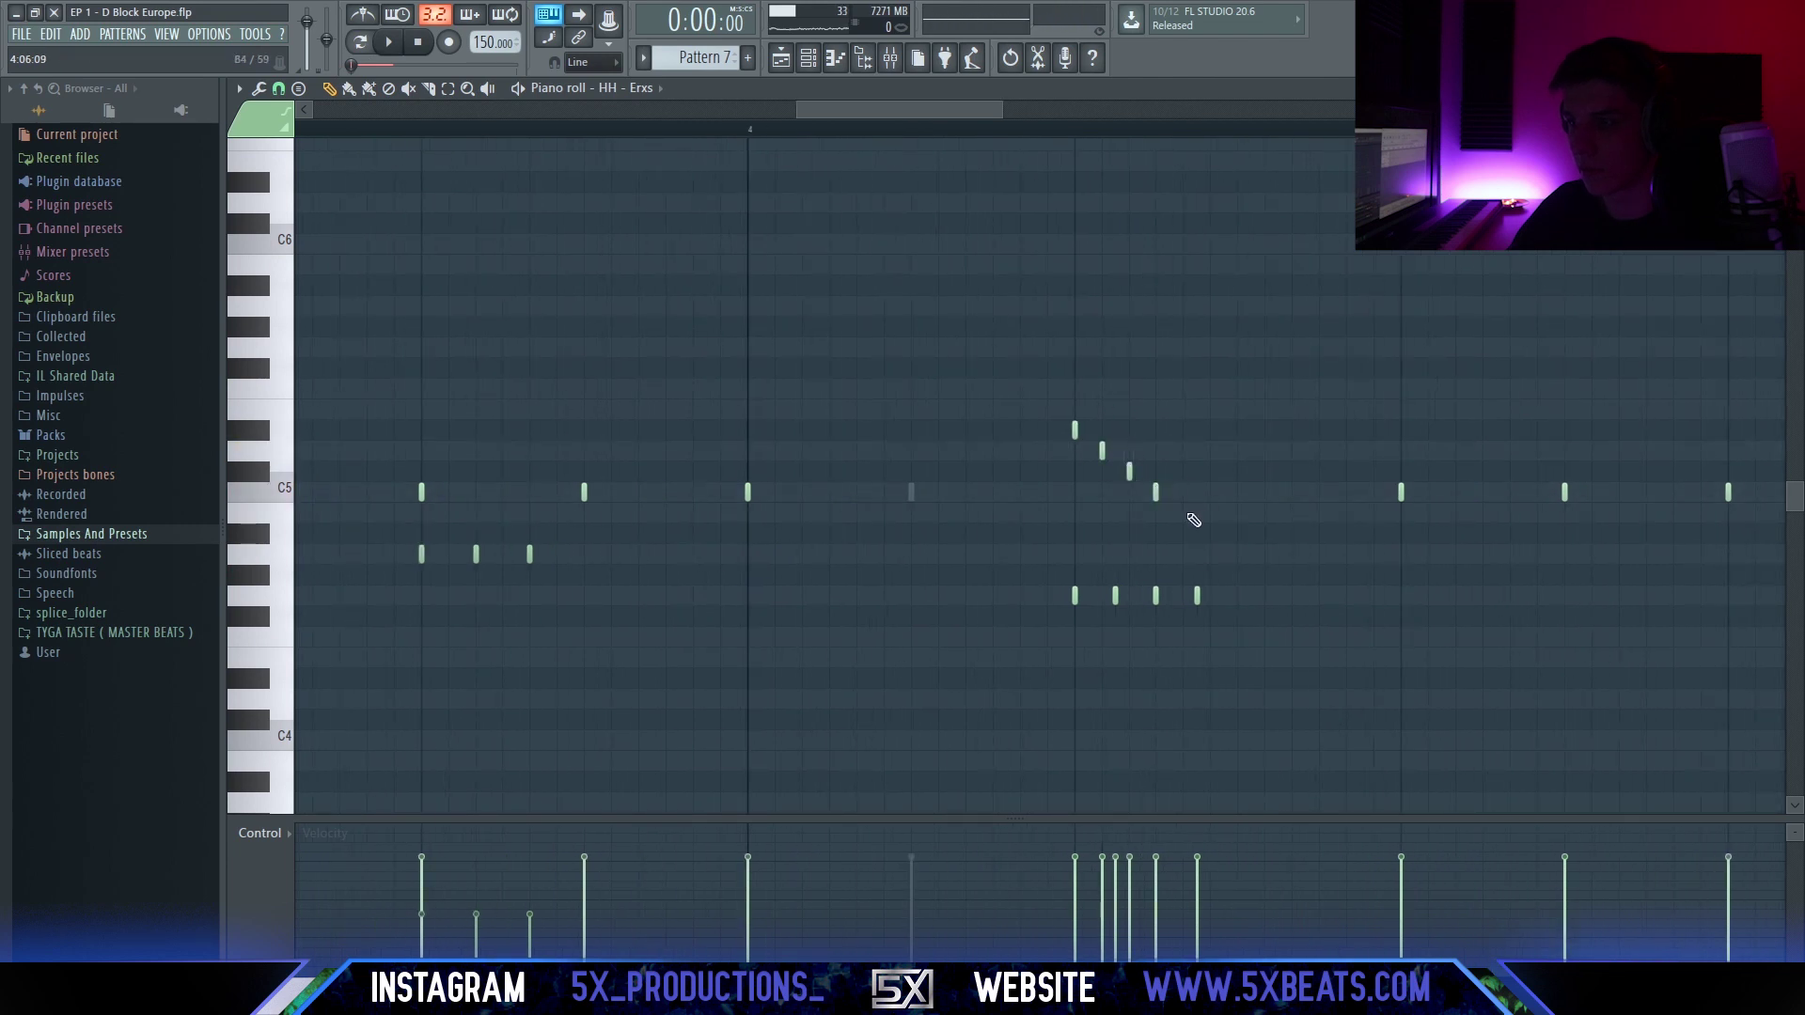
# Delete the four-note G4 roll in bar 4 and finish the descending run with a B4 note and falling velocities.
pyautogui.keyDown('ctrl'); pyautogui.scroll(-2, 1211, 523); pyautogui.keyUp('ctrl')
pyautogui.keyDown('ctrl'); pyautogui.scroll(-3, 1175, 609); pyautogui.keyUp('ctrl')
pyautogui.keyDown('ctrl'); pyautogui.scroll(3, 1145, 608); pyautogui.keyUp('ctrl')
pyautogui.moveTo(1174, 599); pyautogui.dragTo(1051, 602)
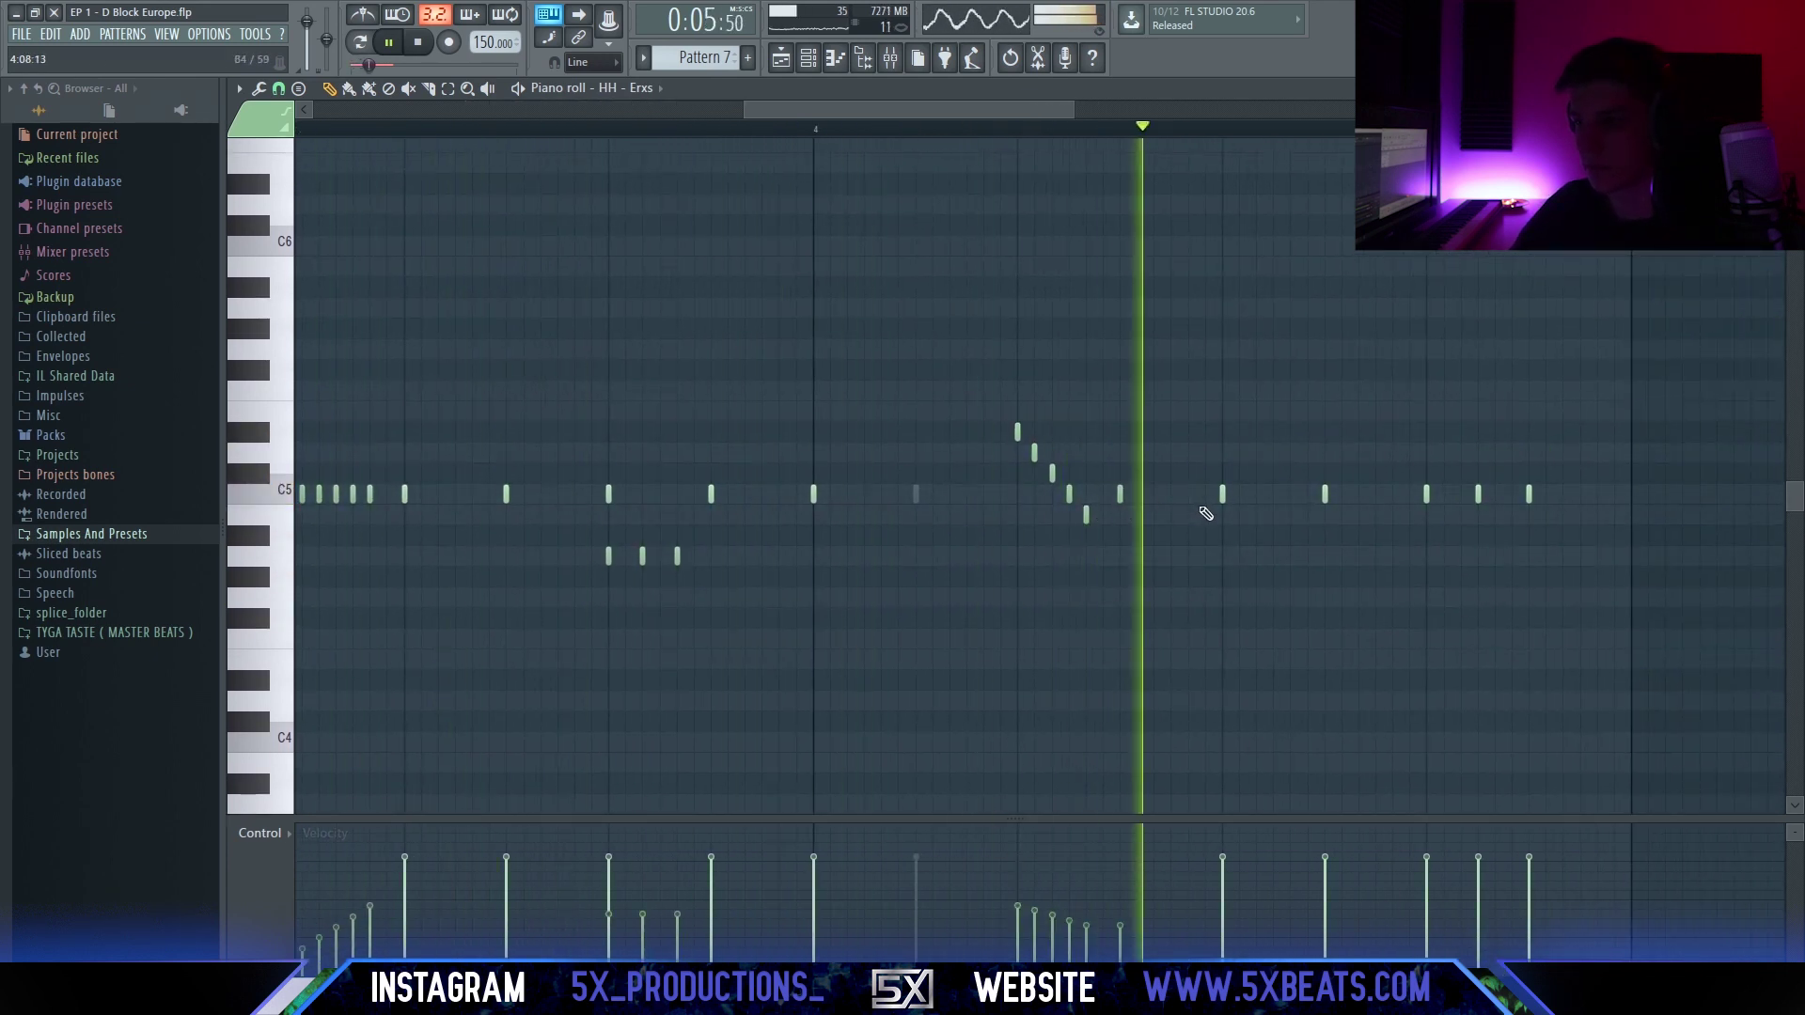
pyautogui.keyDown('ctrl'); pyautogui.scroll(-2, 1166, 577); pyautogui.keyUp('ctrl')
pyautogui.keyDown('ctrl'); pyautogui.scroll(-2, 1169, 899); pyautogui.keyUp('ctrl')
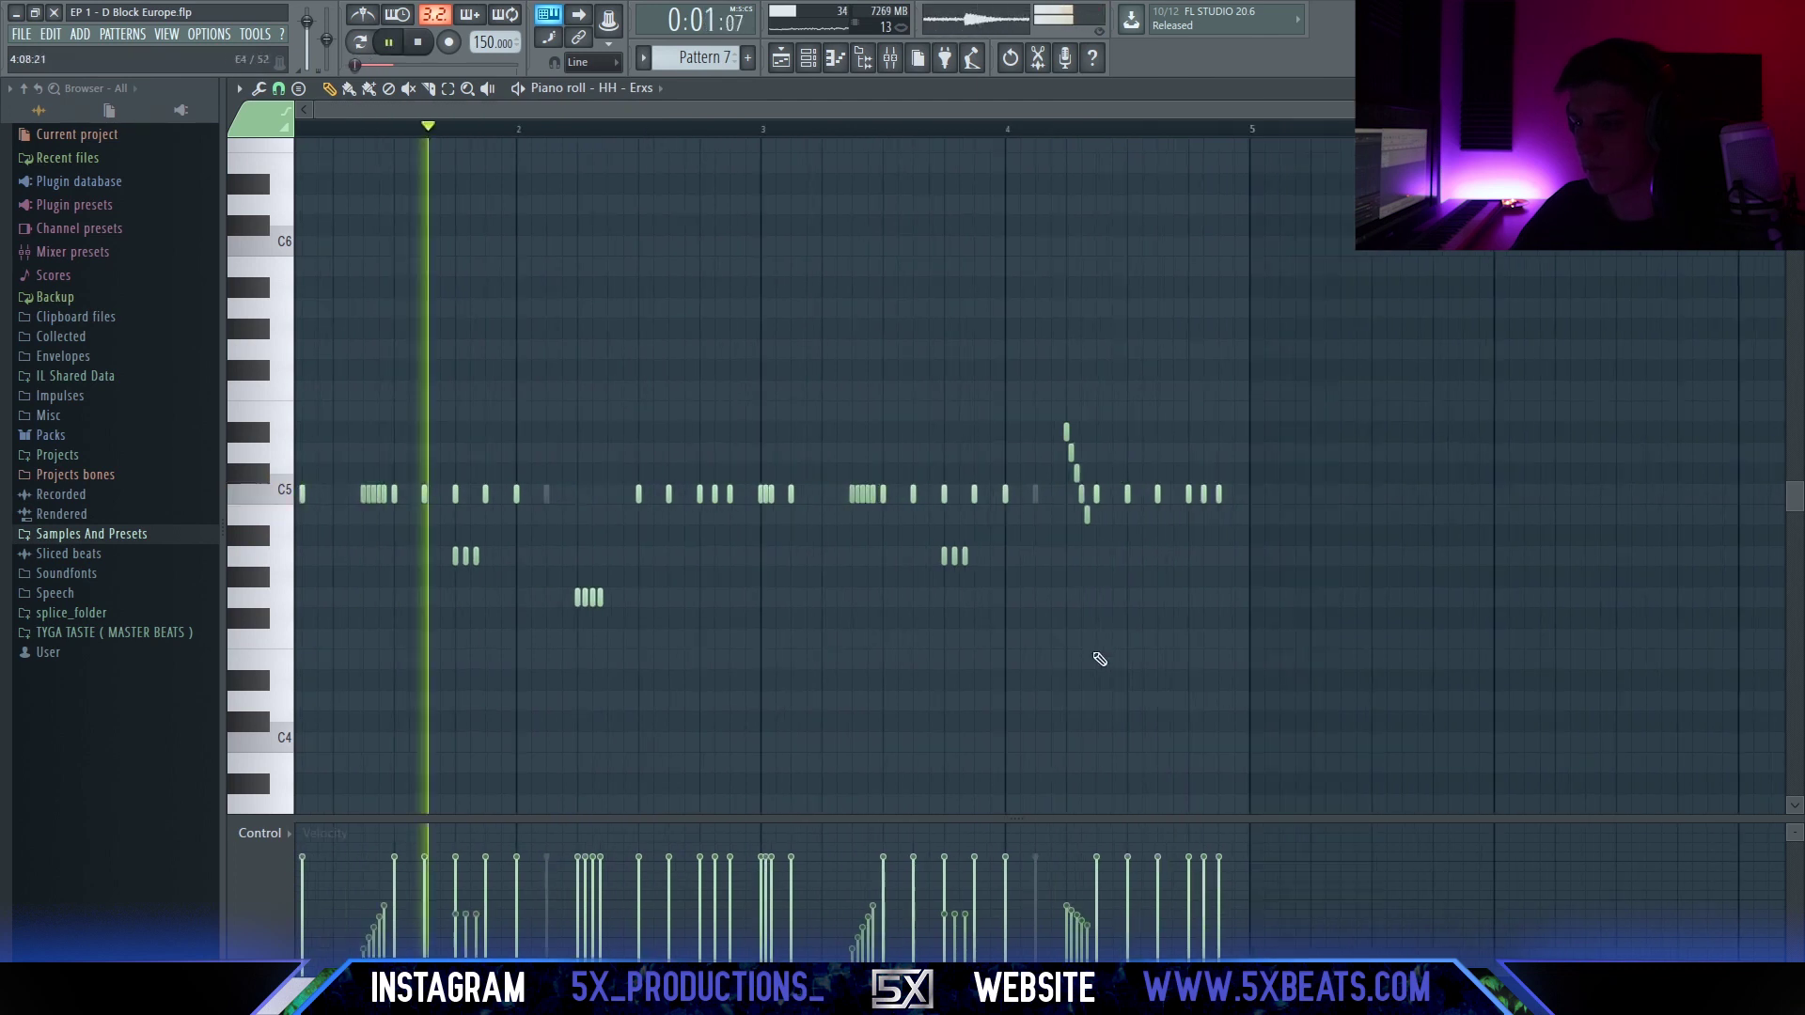
# Browse Samples And Presets to the Hi Hat folder of the La Uzi [ ARDIST ] kit in the Ardist folder.
pyautogui.click(90, 533)
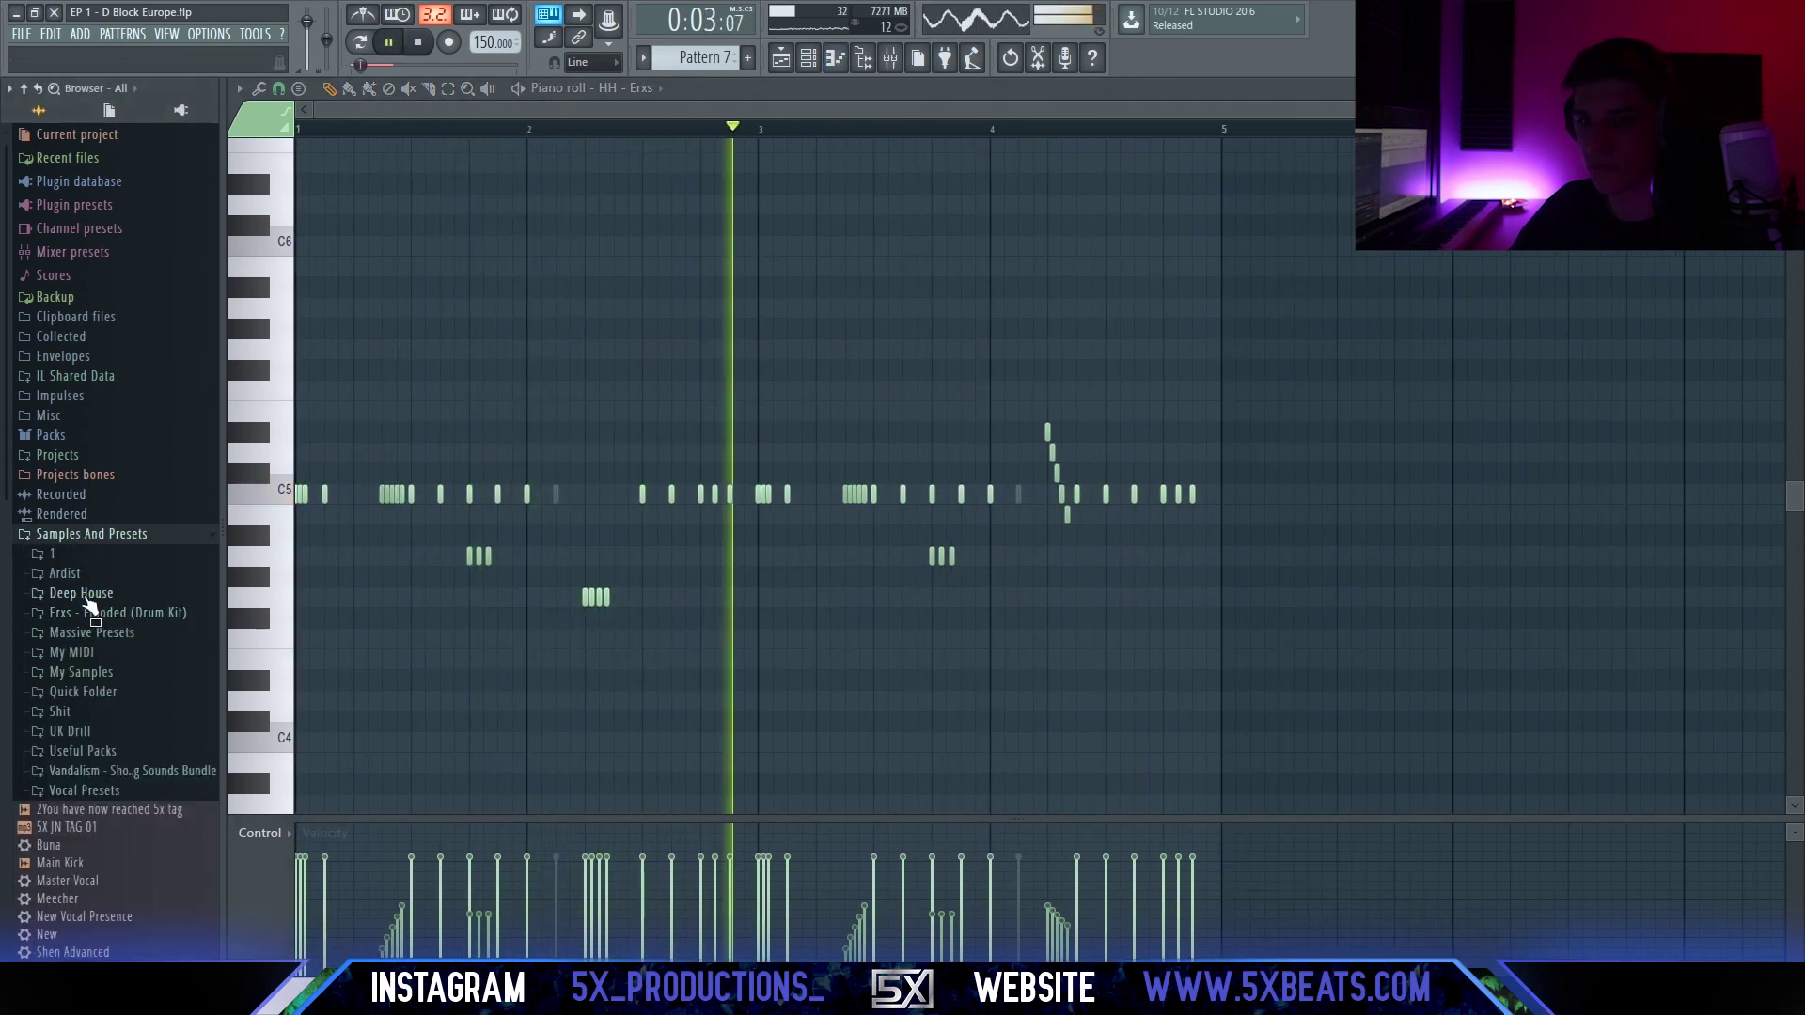
pyautogui.click(114, 697)
pyautogui.click(114, 697)
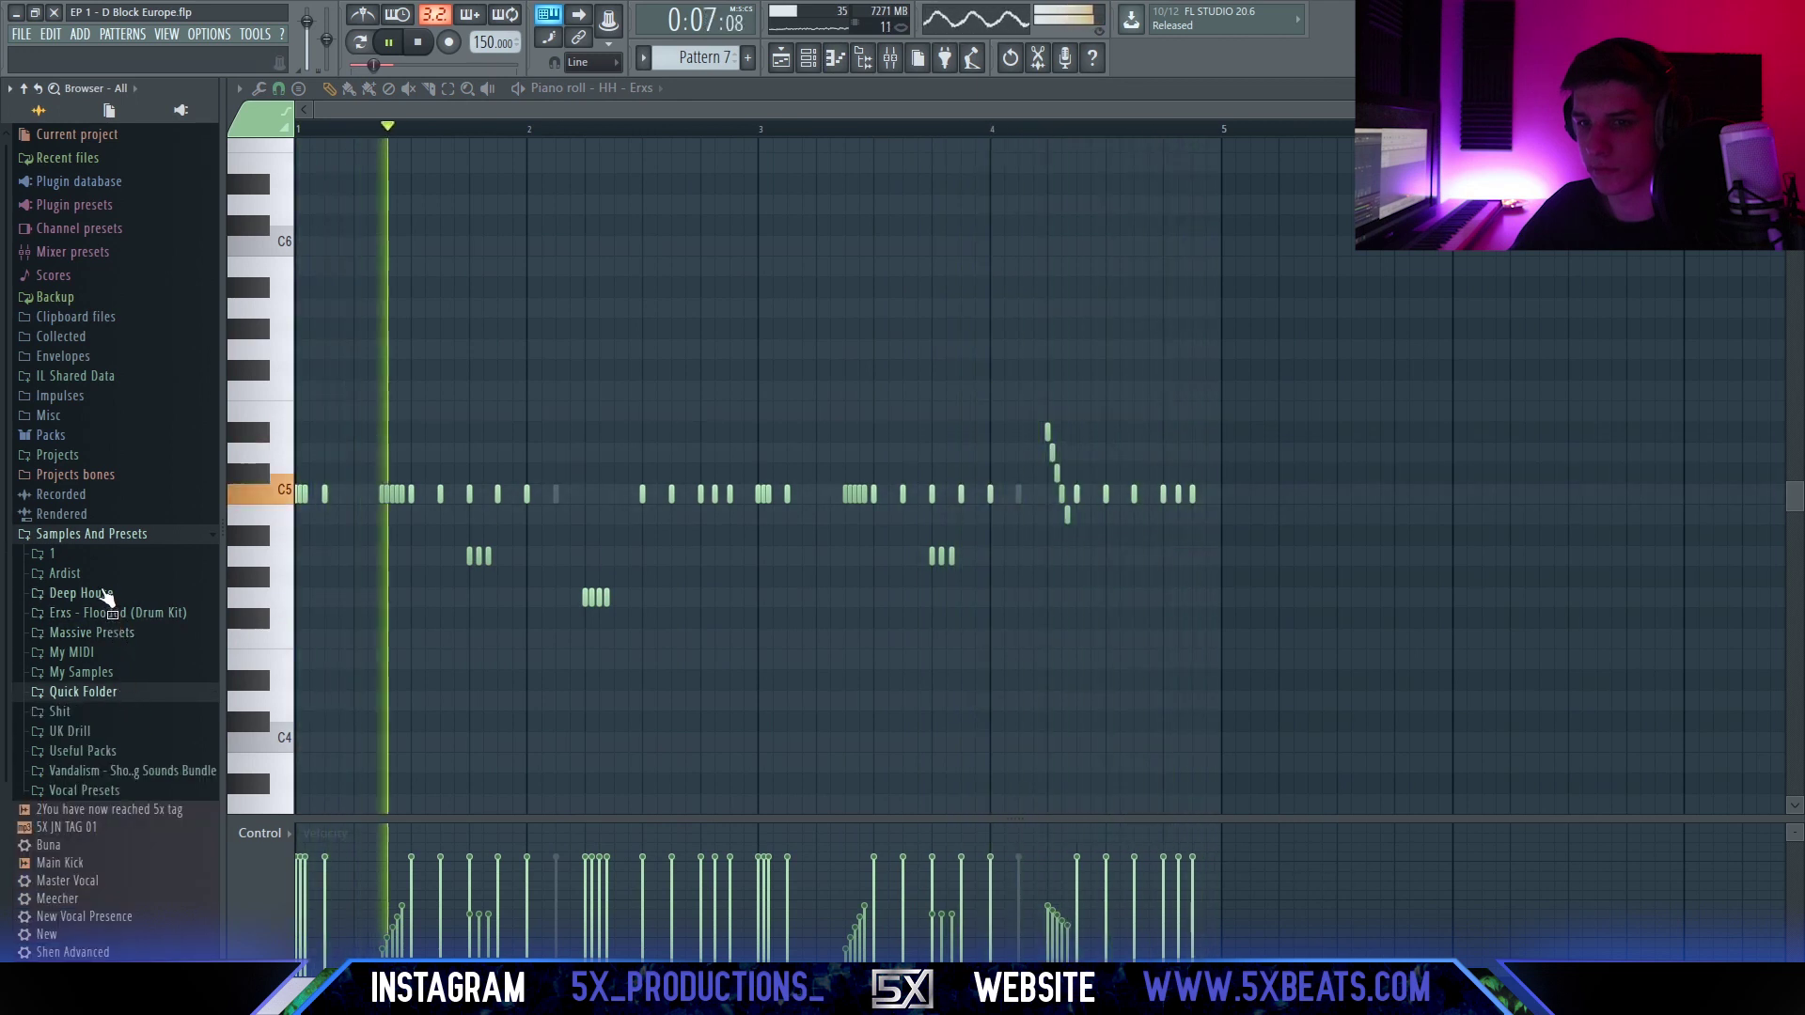
pyautogui.click(89, 592)
pyautogui.click(84, 589)
pyautogui.click(83, 581)
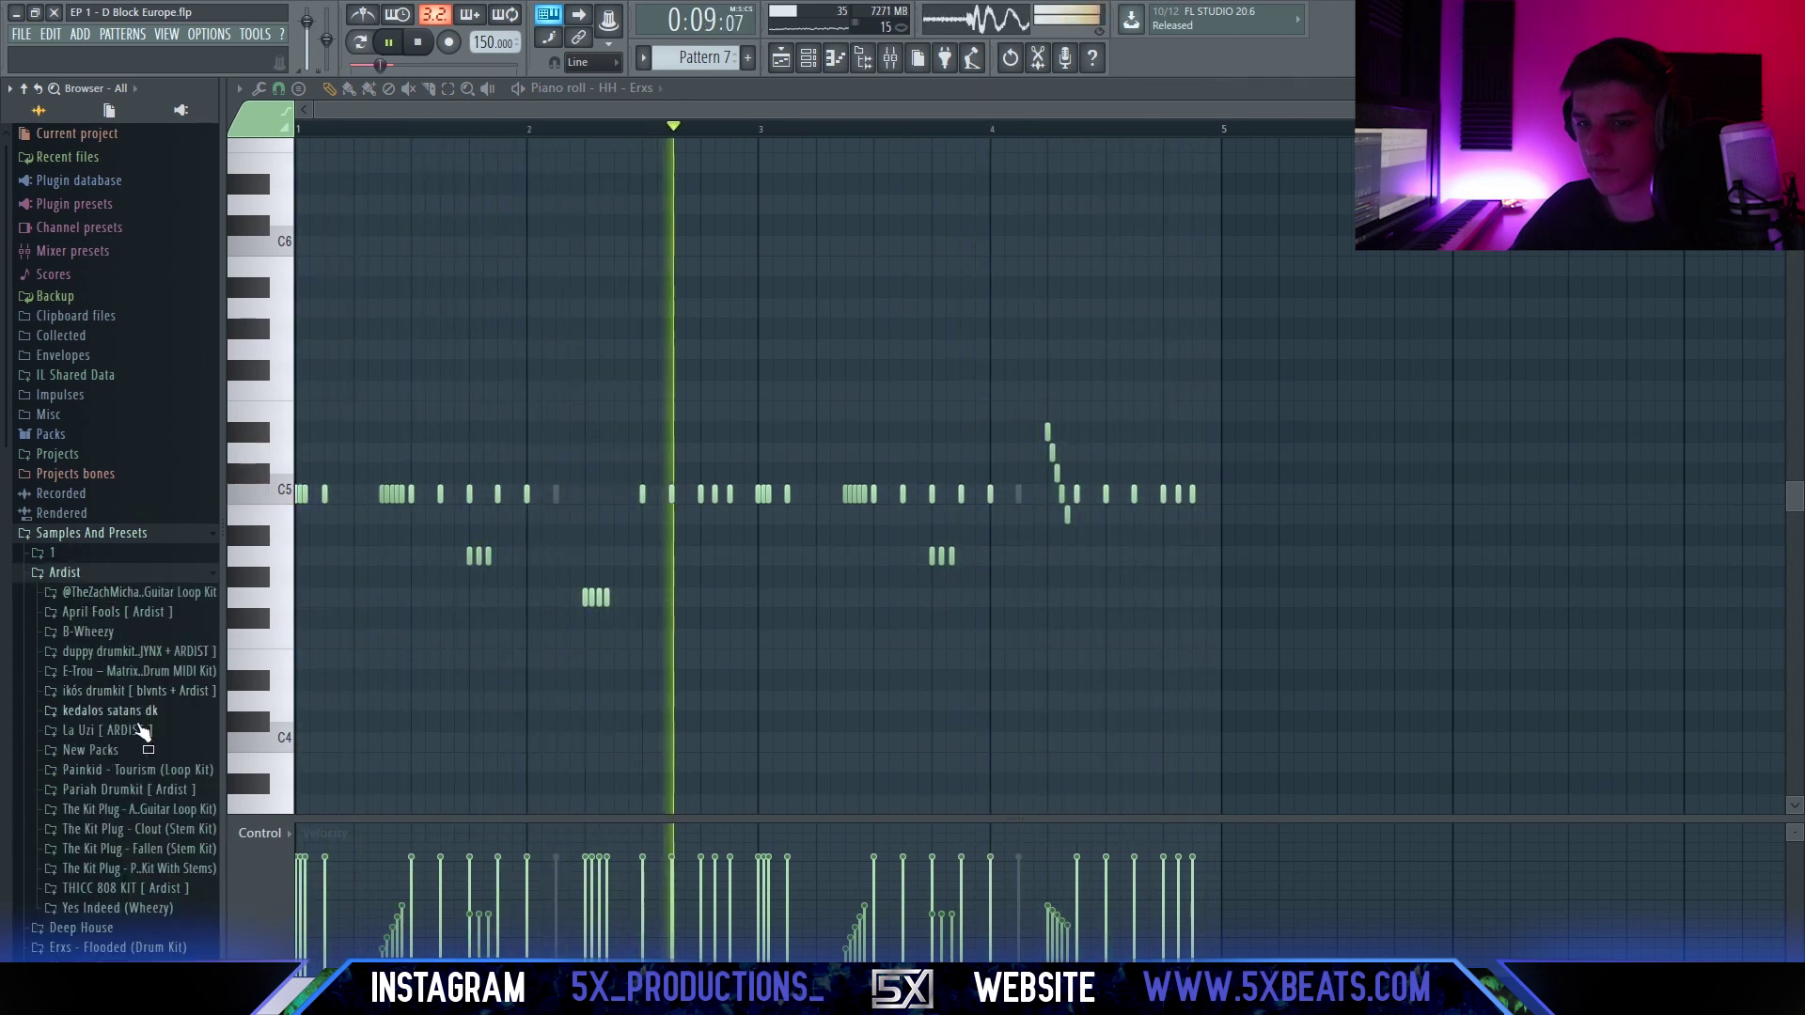
pyautogui.click(113, 732)
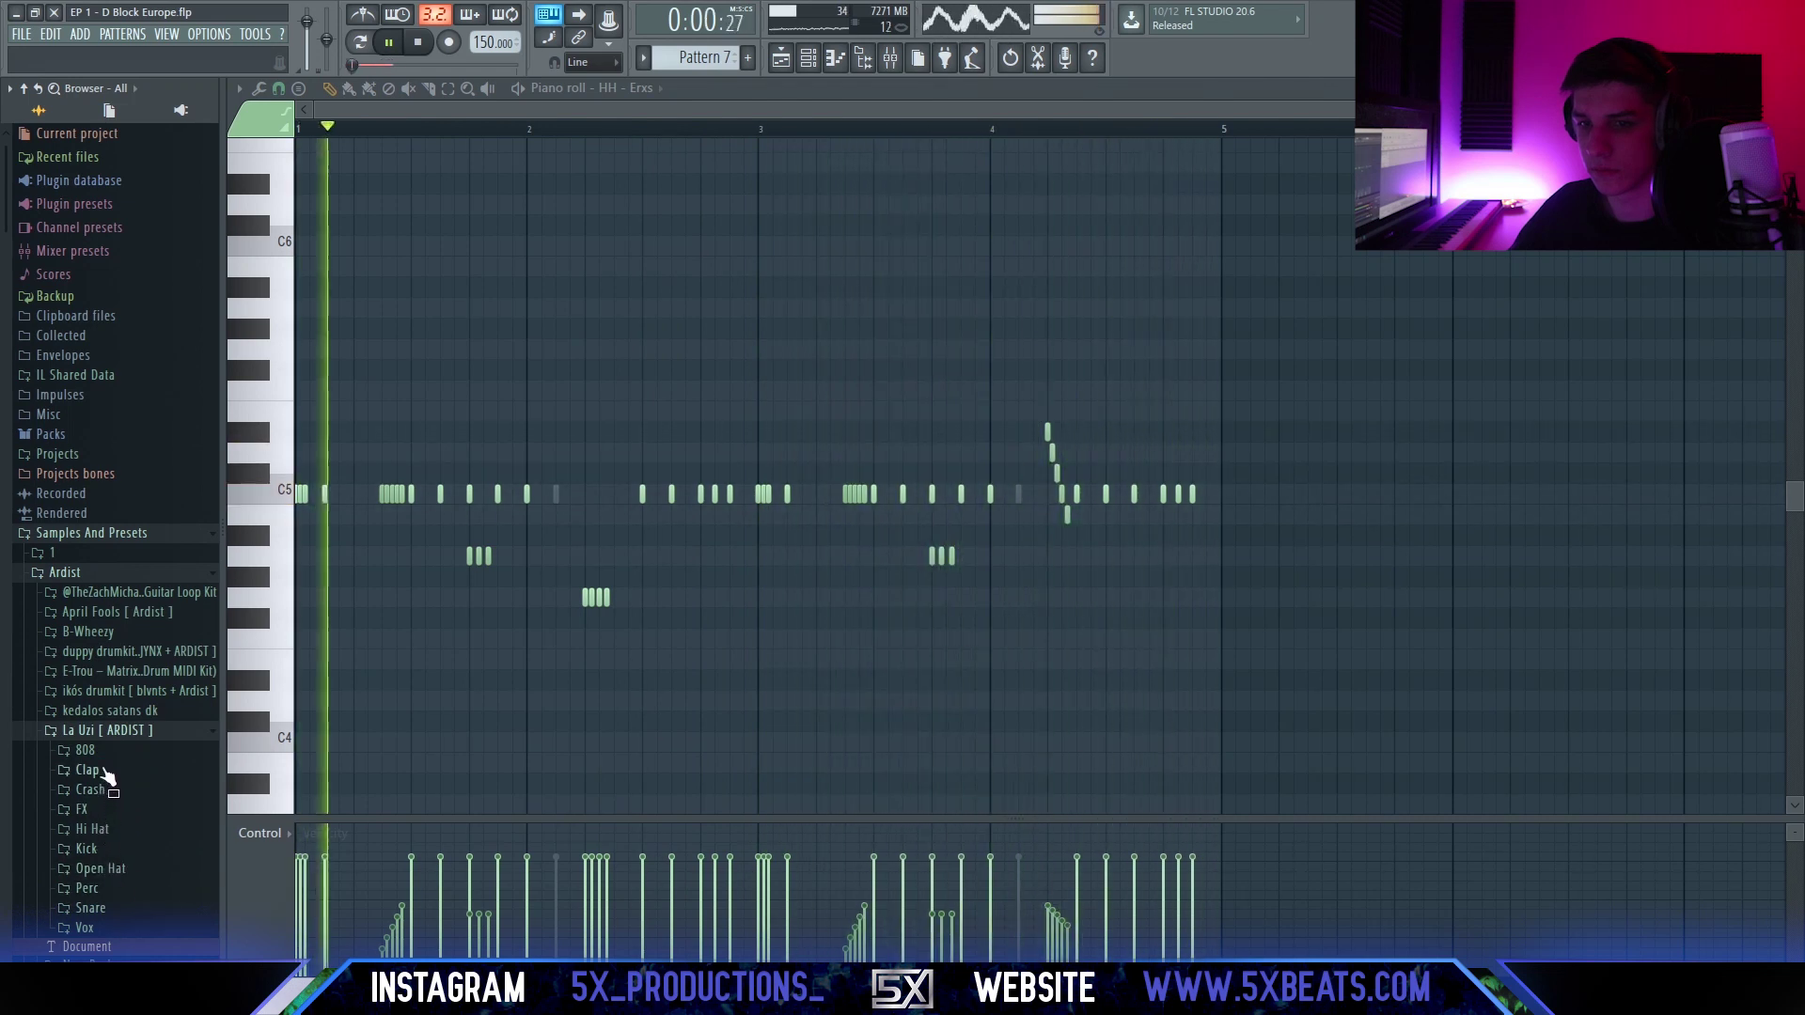
pyautogui.click(92, 828)
# Replace the HH - Erxs channel's sample with Hi Hat [ Chops ] and check its channel settings.
pyautogui.press('F6')
pyautogui.scroll(-3, 170, 666)
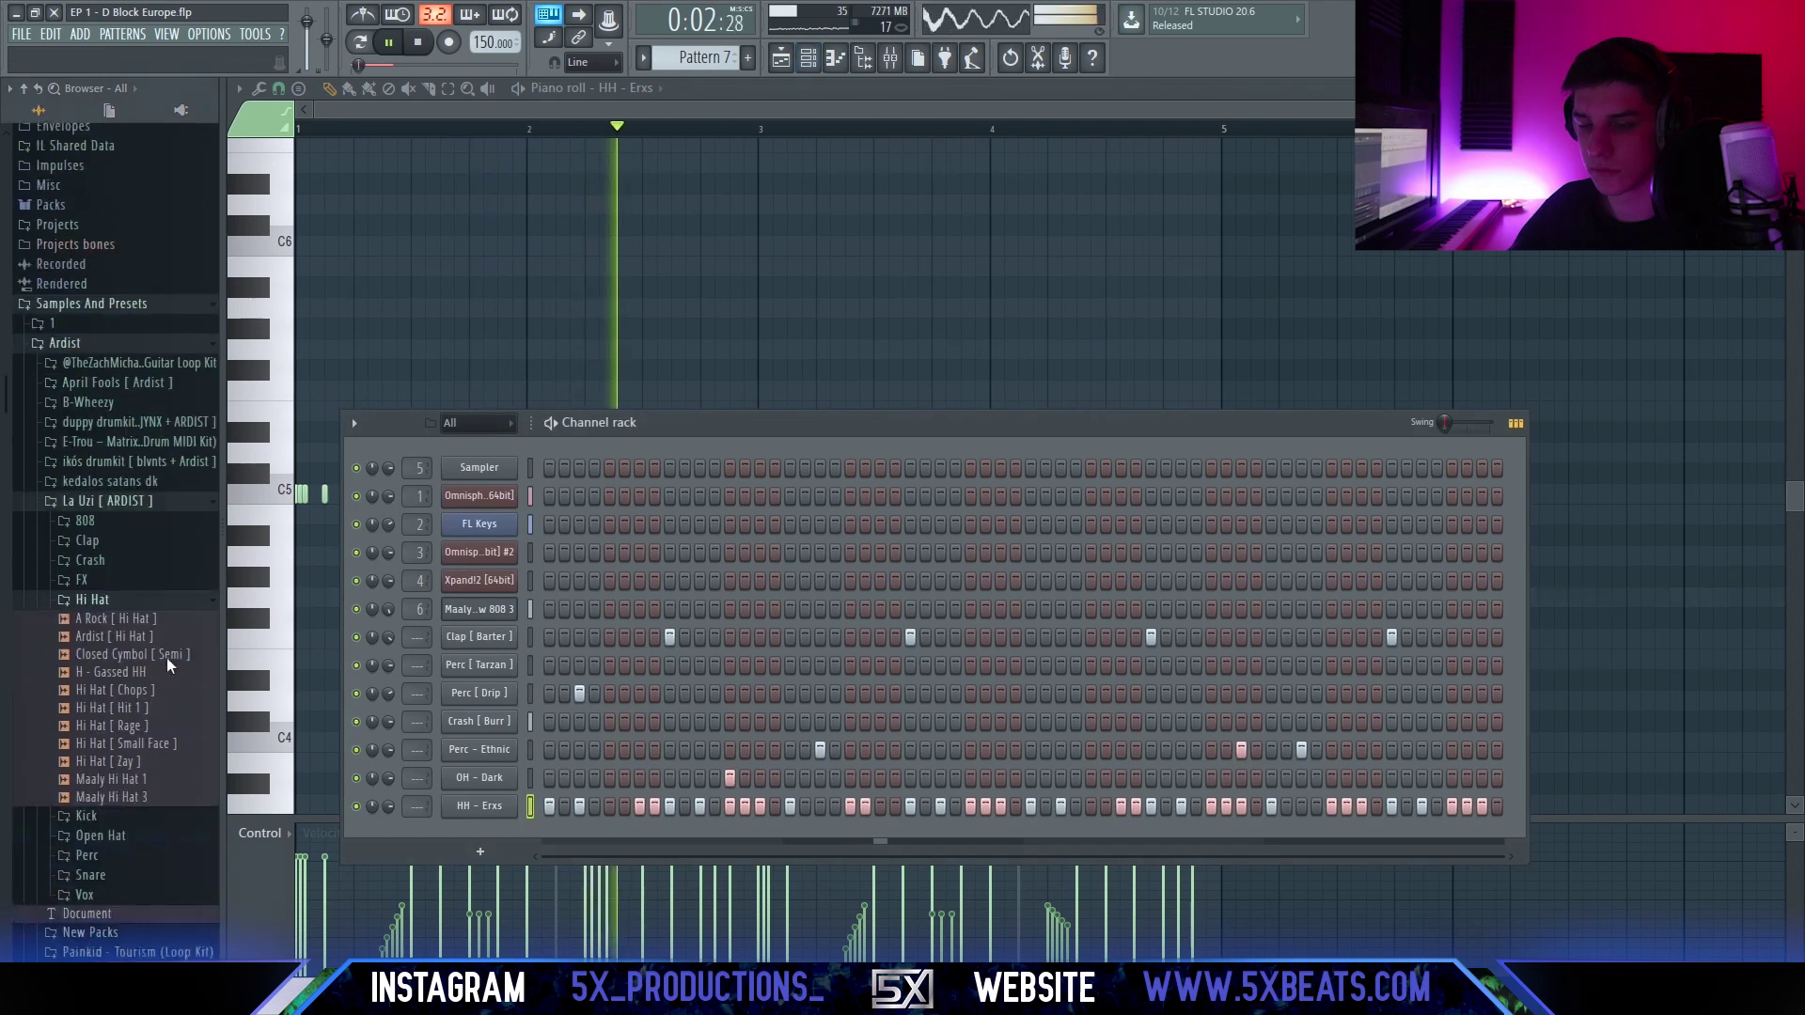
pyautogui.click(143, 647)
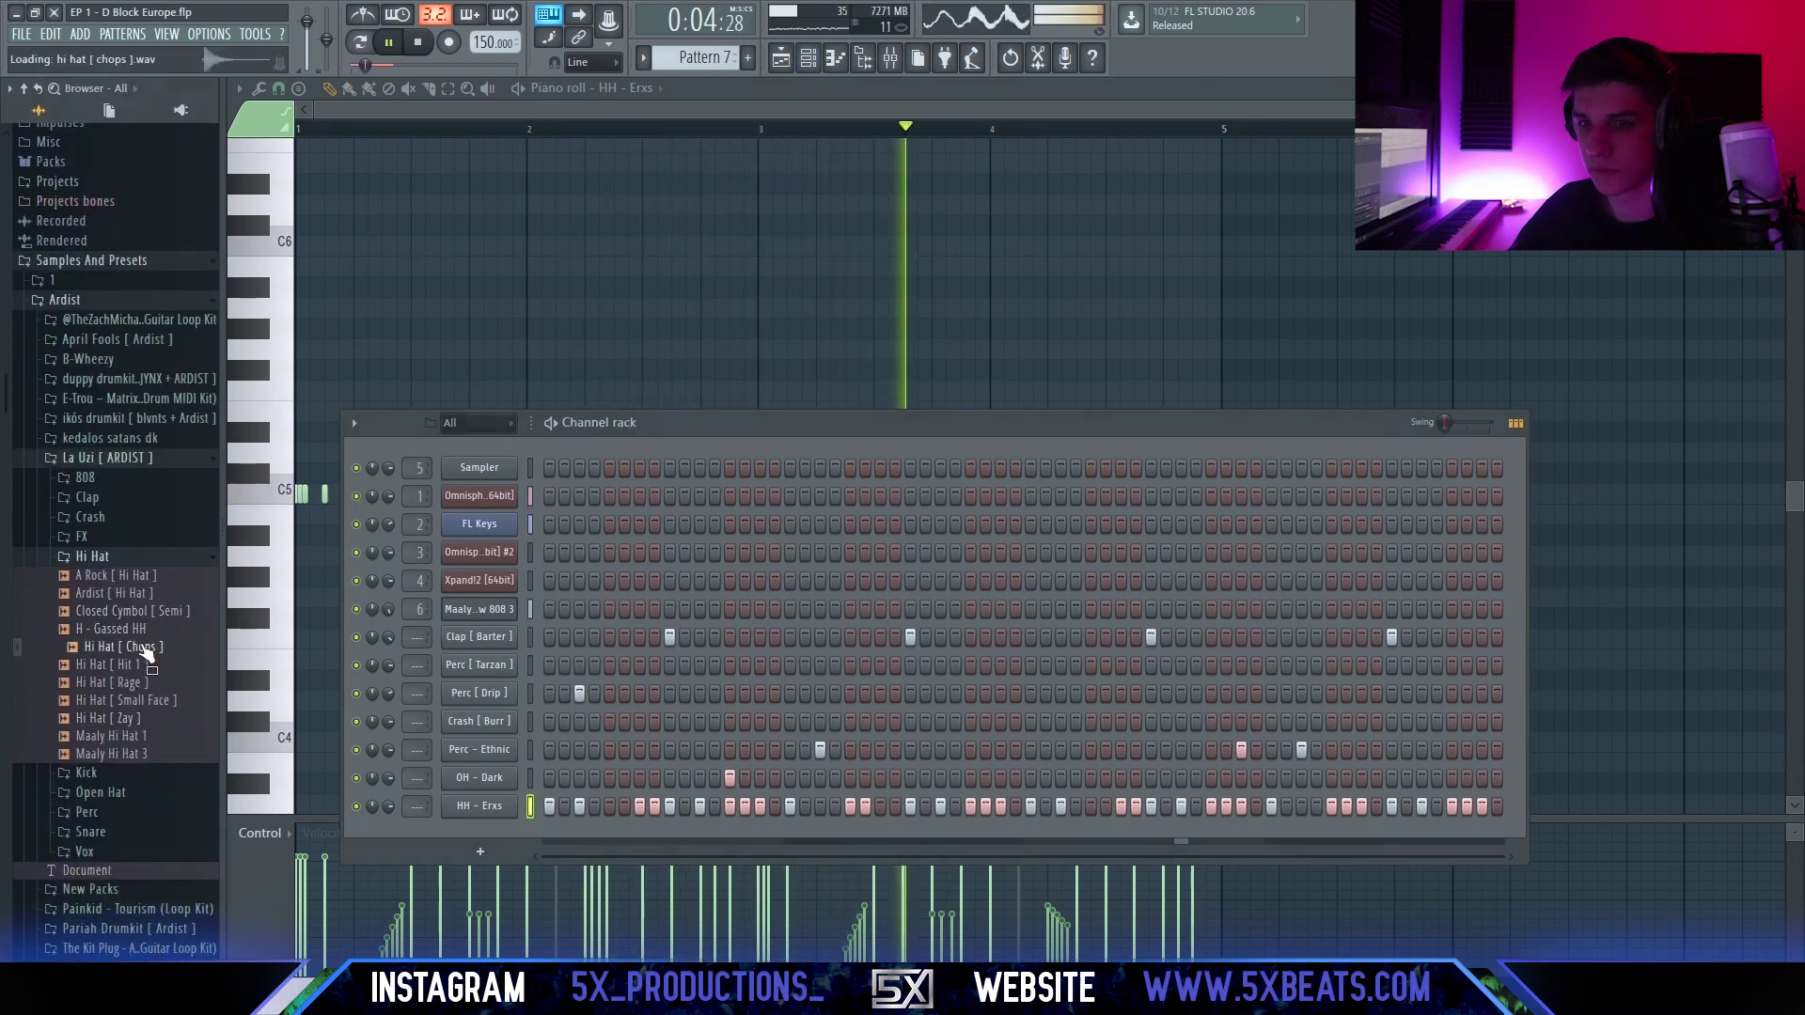
pyautogui.moveTo(465, 782); pyautogui.dragTo(470, 807)
pyautogui.press('space')
pyautogui.click(478, 811)
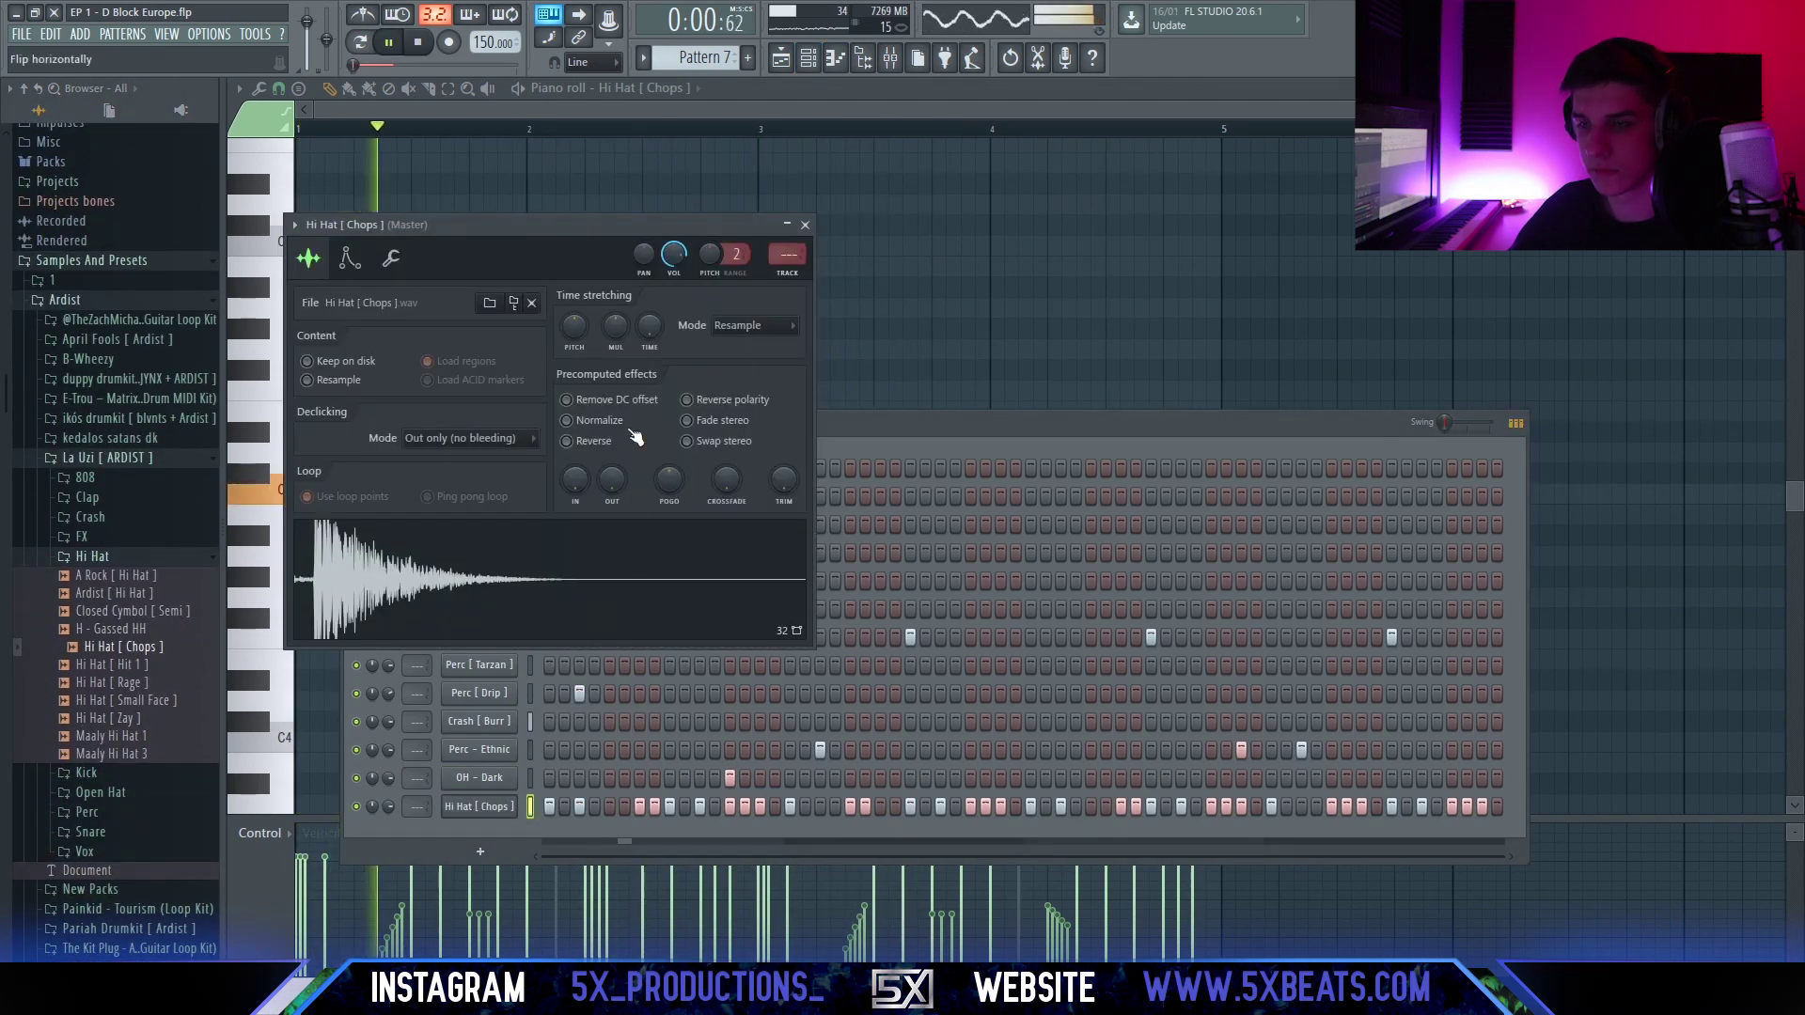
pyautogui.click(933, 293)
# Slightly lower the velocities of the four-note G4 roll in bar 2.
pyautogui.scroll(3, 724, 555)
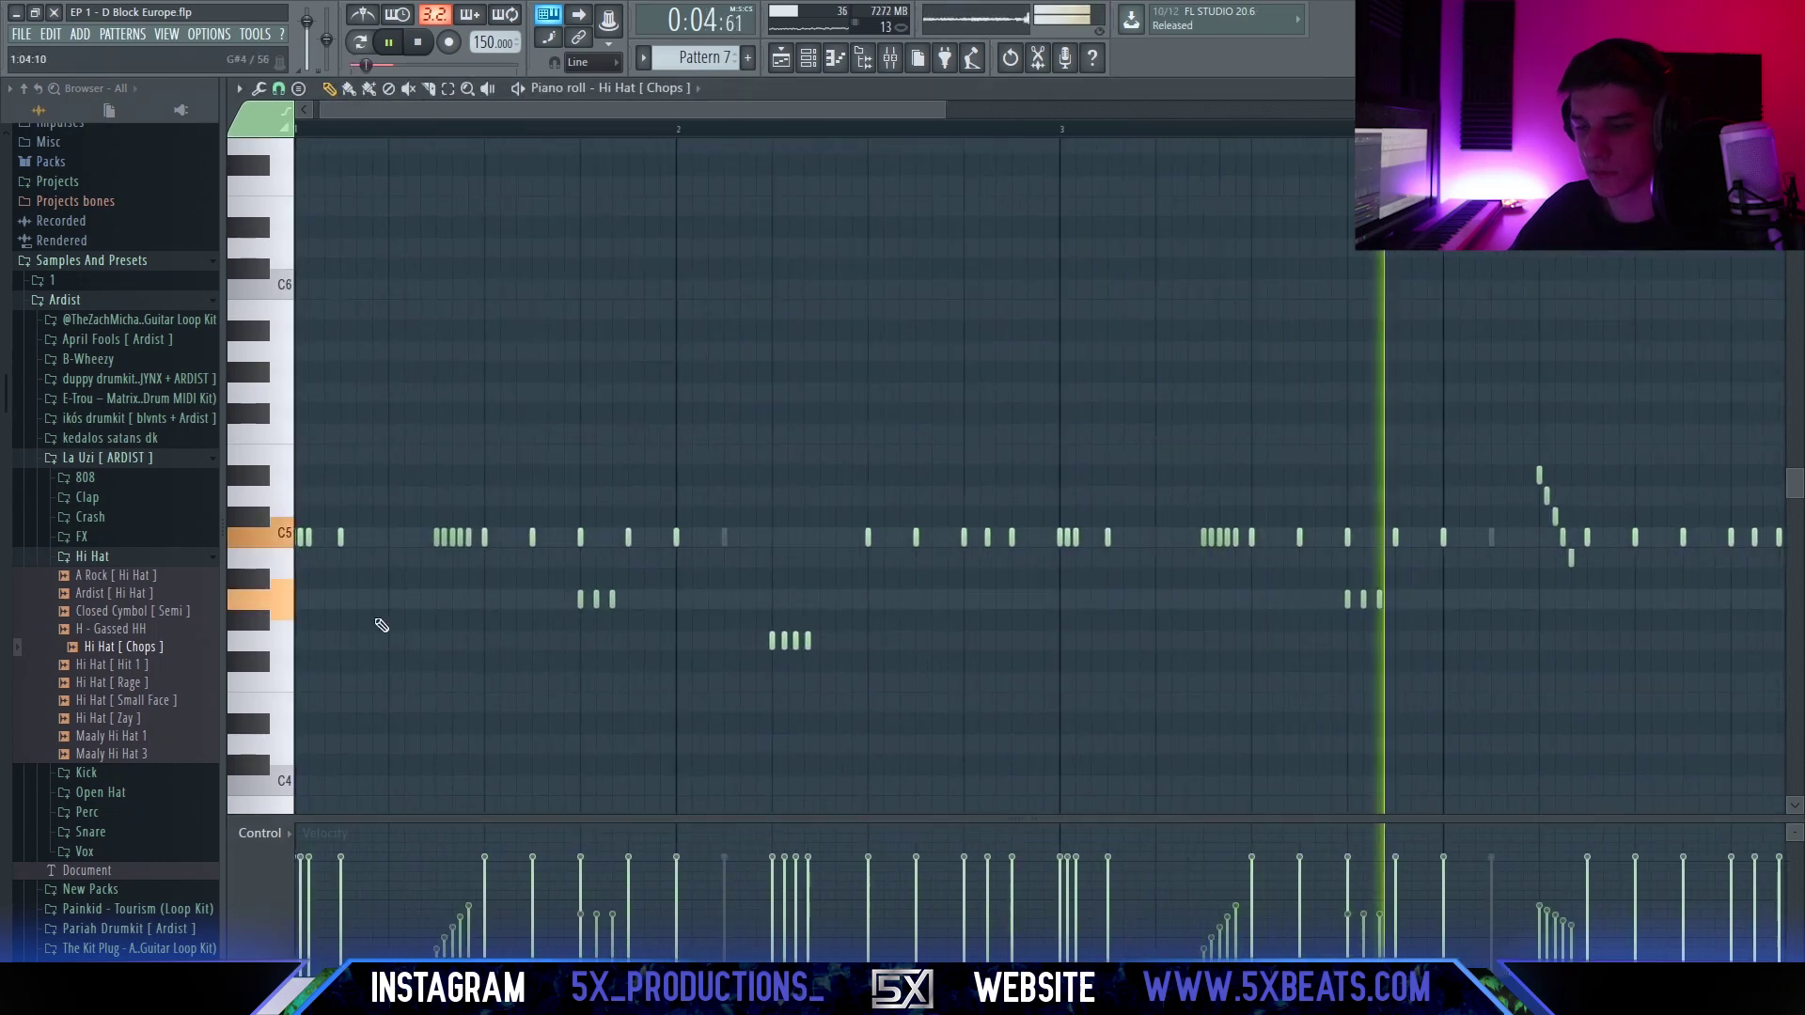
pyautogui.scroll(2, 381, 625)
pyautogui.scroll(-1, 826, 555)
pyautogui.scroll(-2, 747, 600)
pyautogui.scroll(-2, 828, 607)
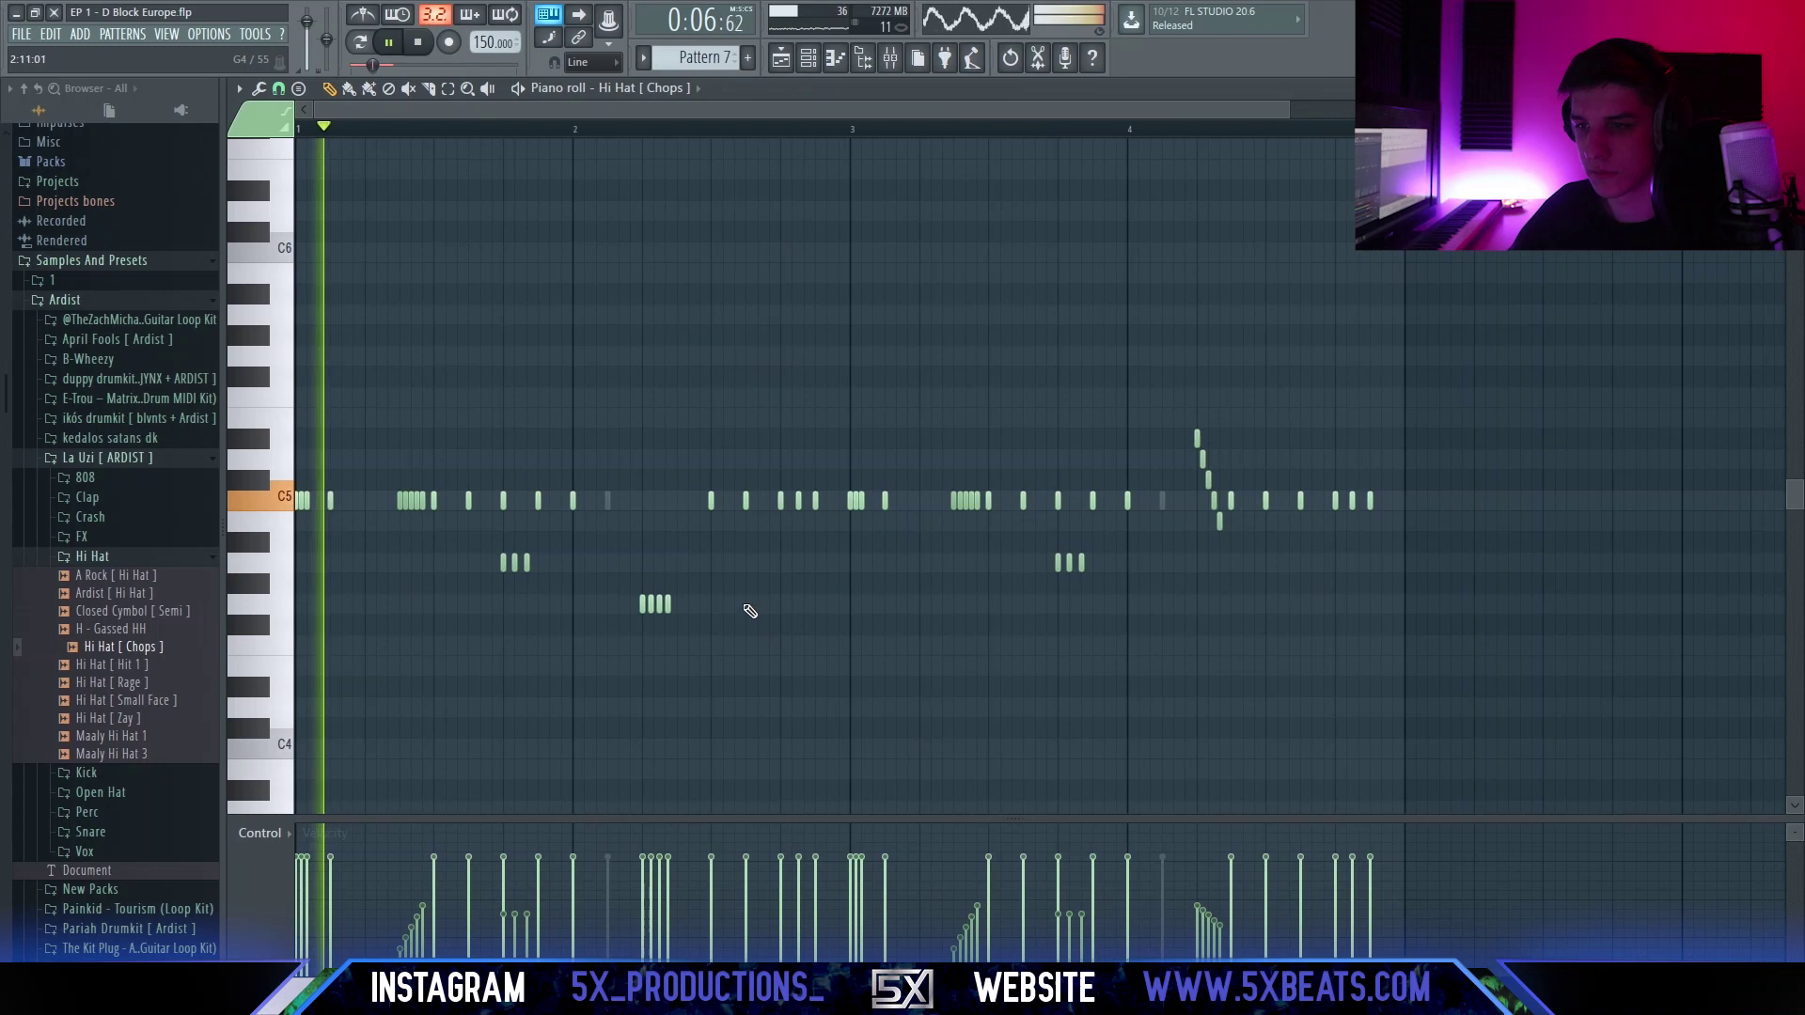
pyautogui.hotkey('ctrl', 'z')
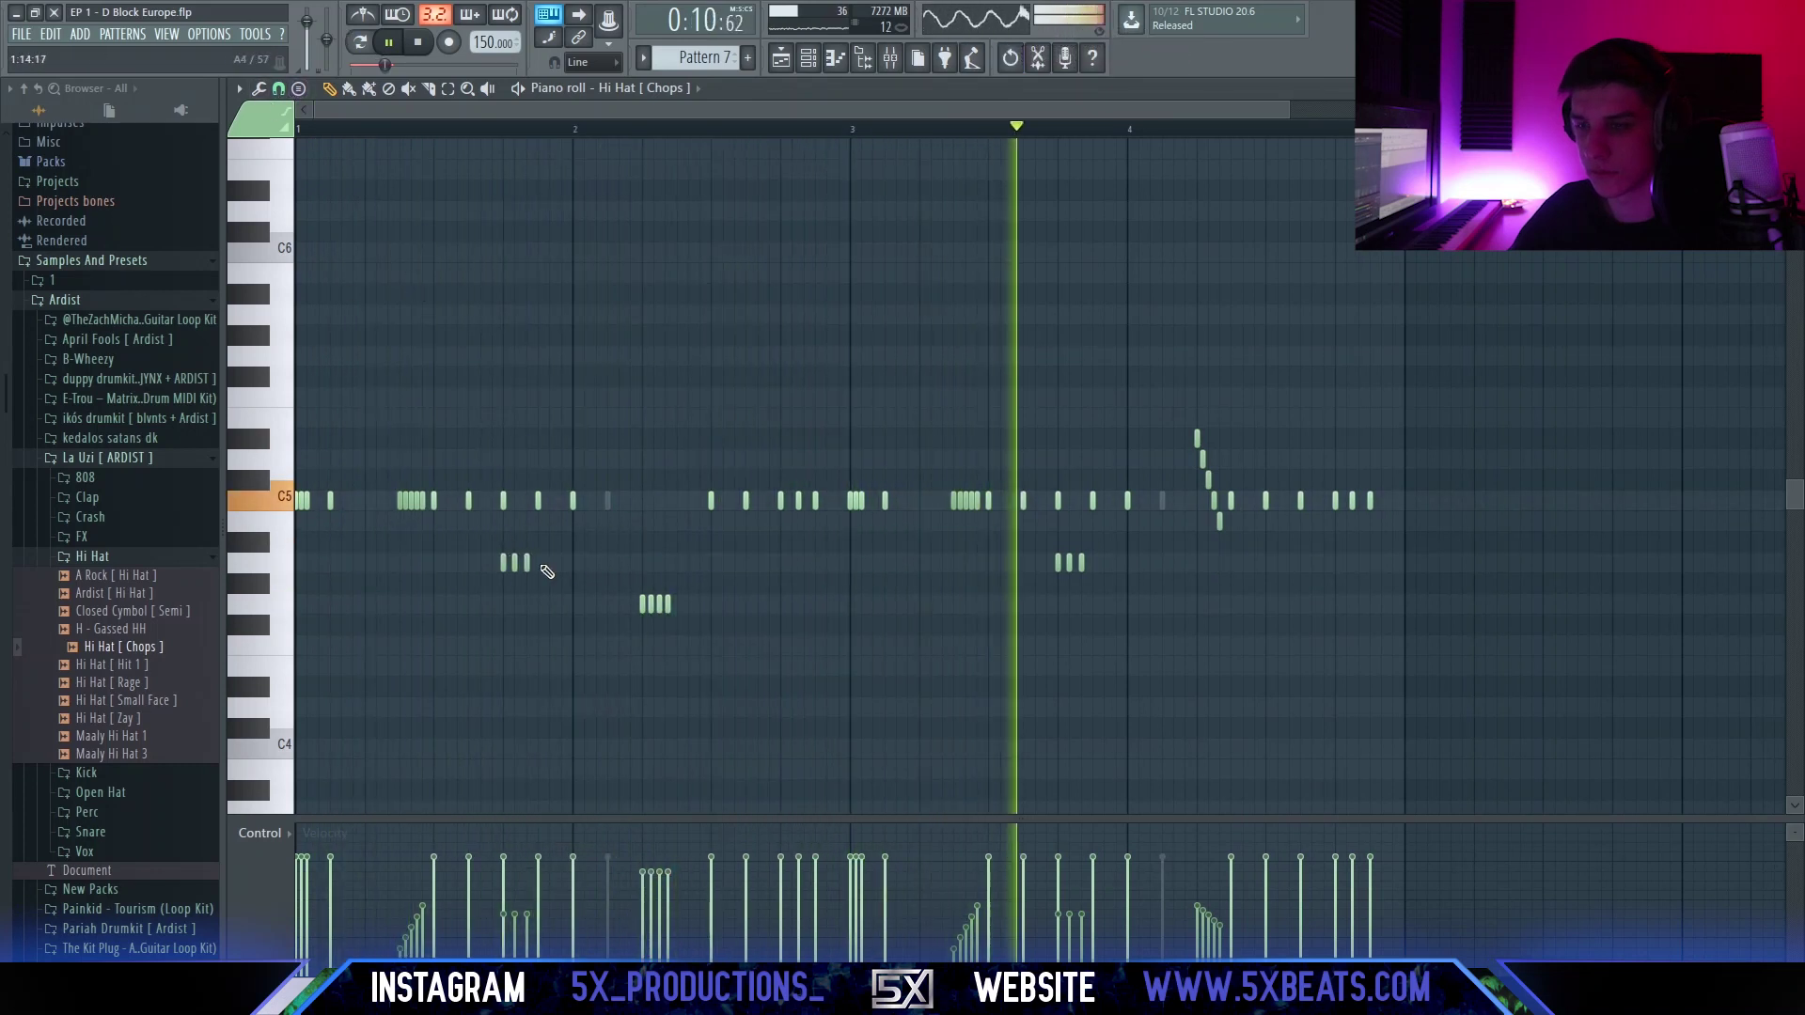
# Add a D#4 note at the start of bar 1 and F4 notes at steps 9 and 11 of that bar.
pyautogui.scroll(2, 907, 611)
pyautogui.hscroll(-3, 939, 583)
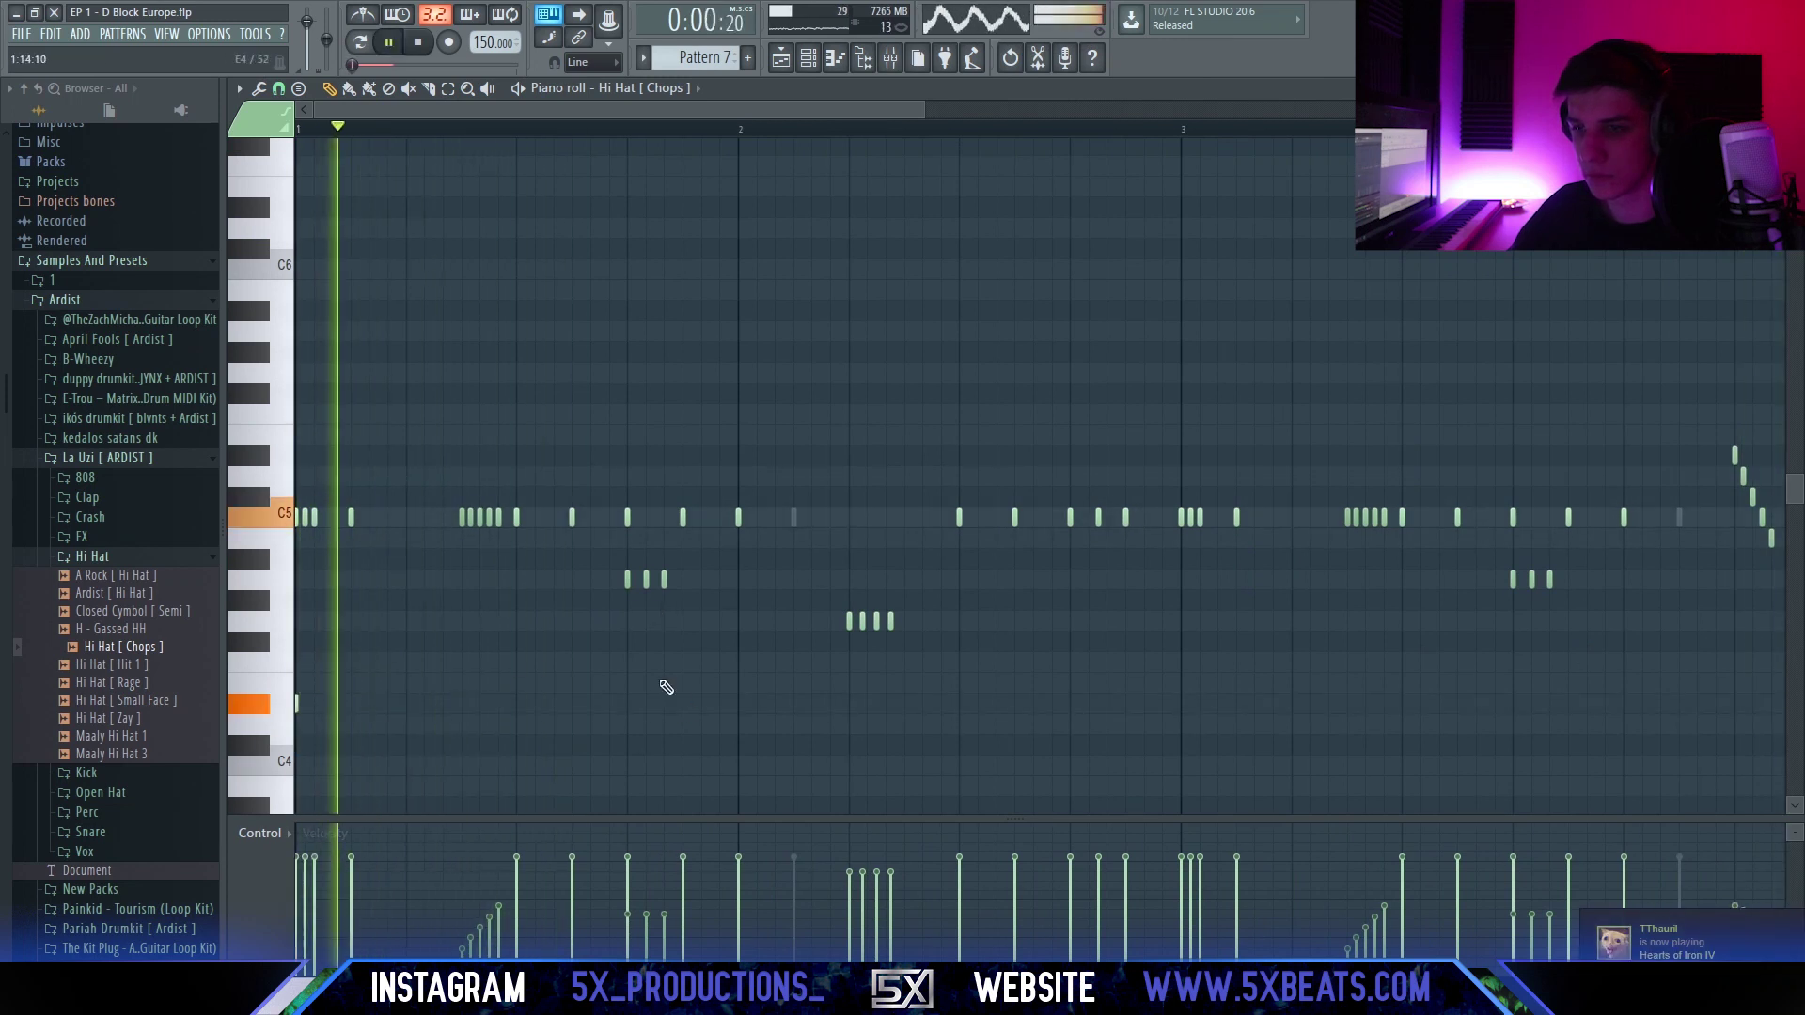
pyautogui.press('space')
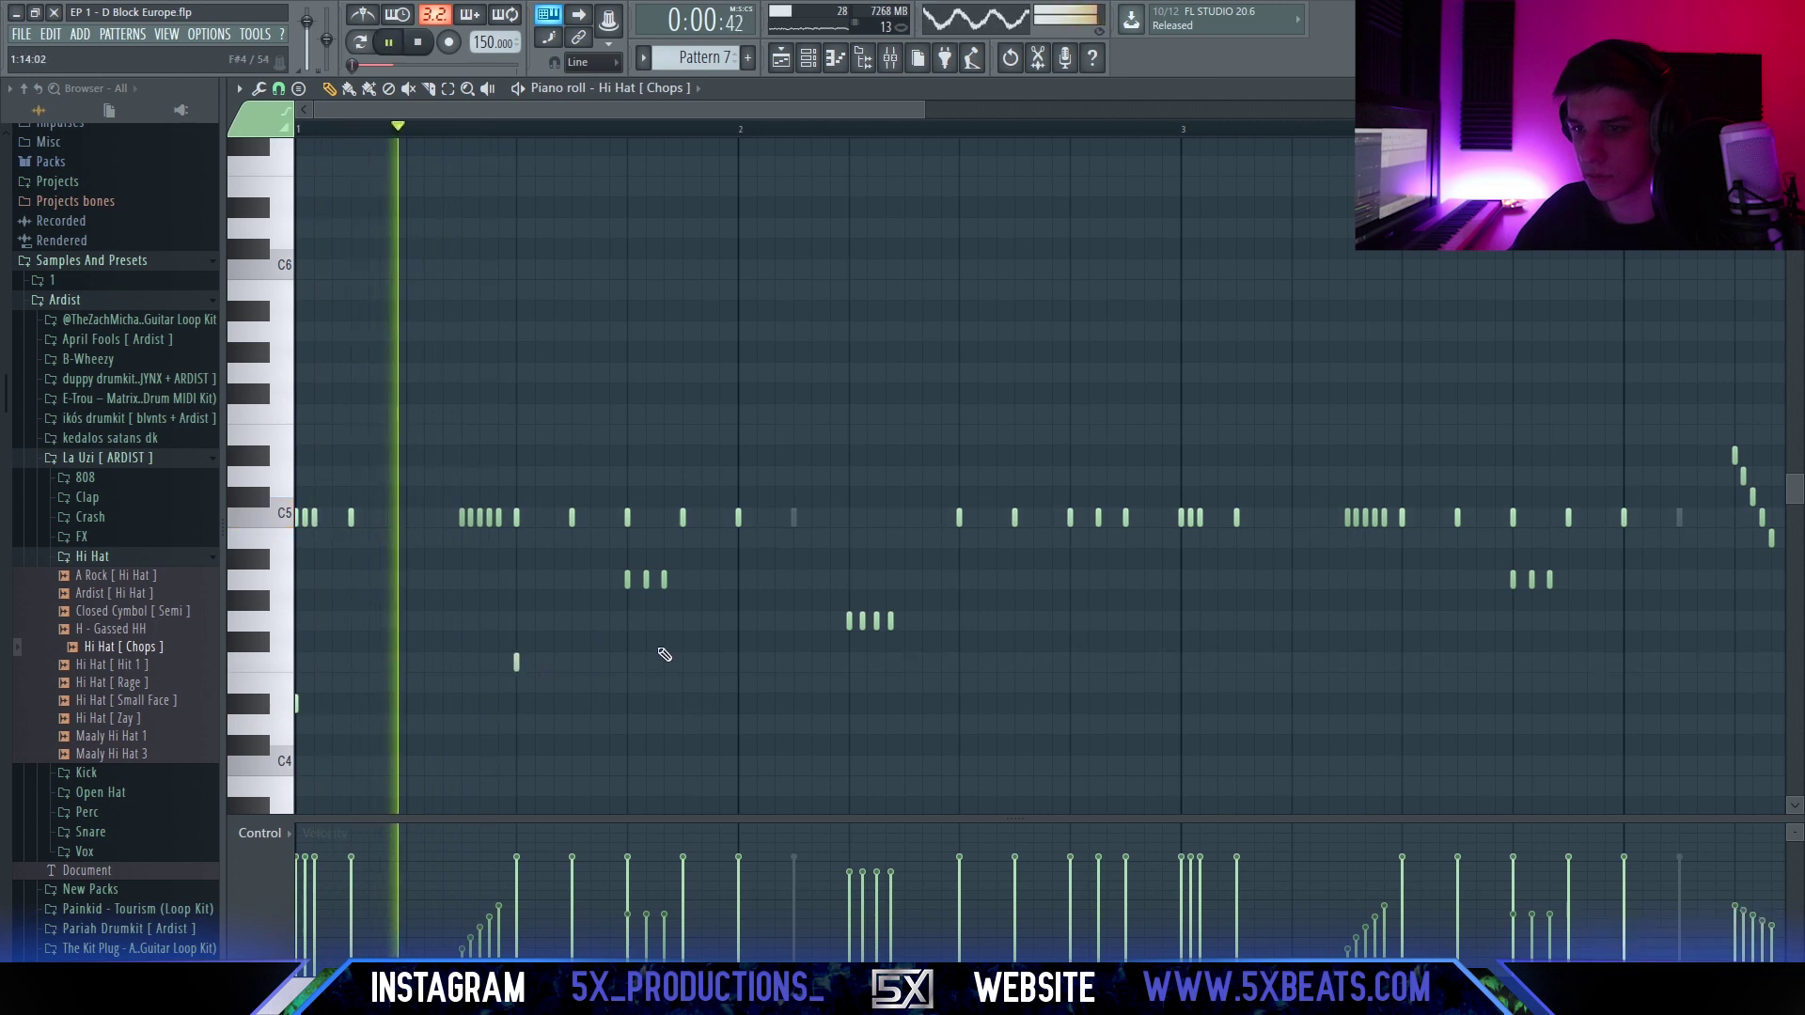
pyautogui.press('space')
pyautogui.click(571, 663)
pyautogui.scroll(-2, 658, 670)
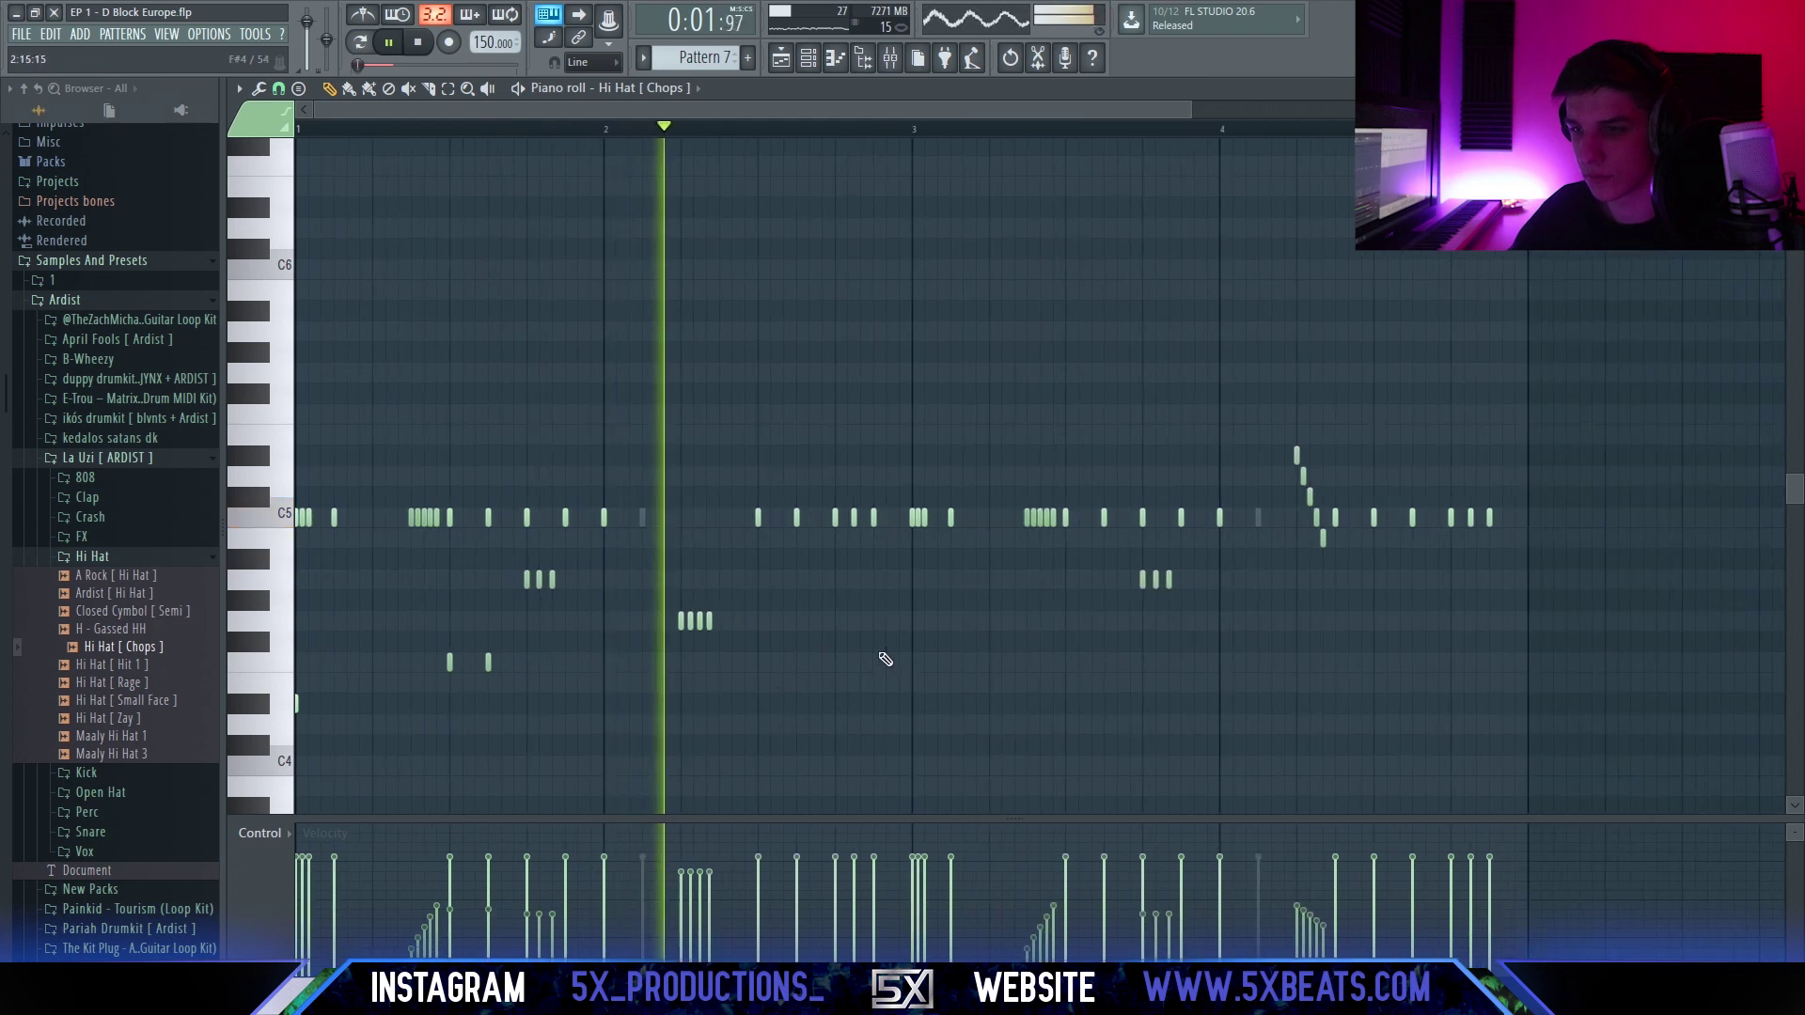
# Add single hi-hat notes: G4 at step 13 of bar 2, A4 at the start of bar 4, and C5 at step 5 of bar 3.
pyautogui.scroll(-2, 934, 624)
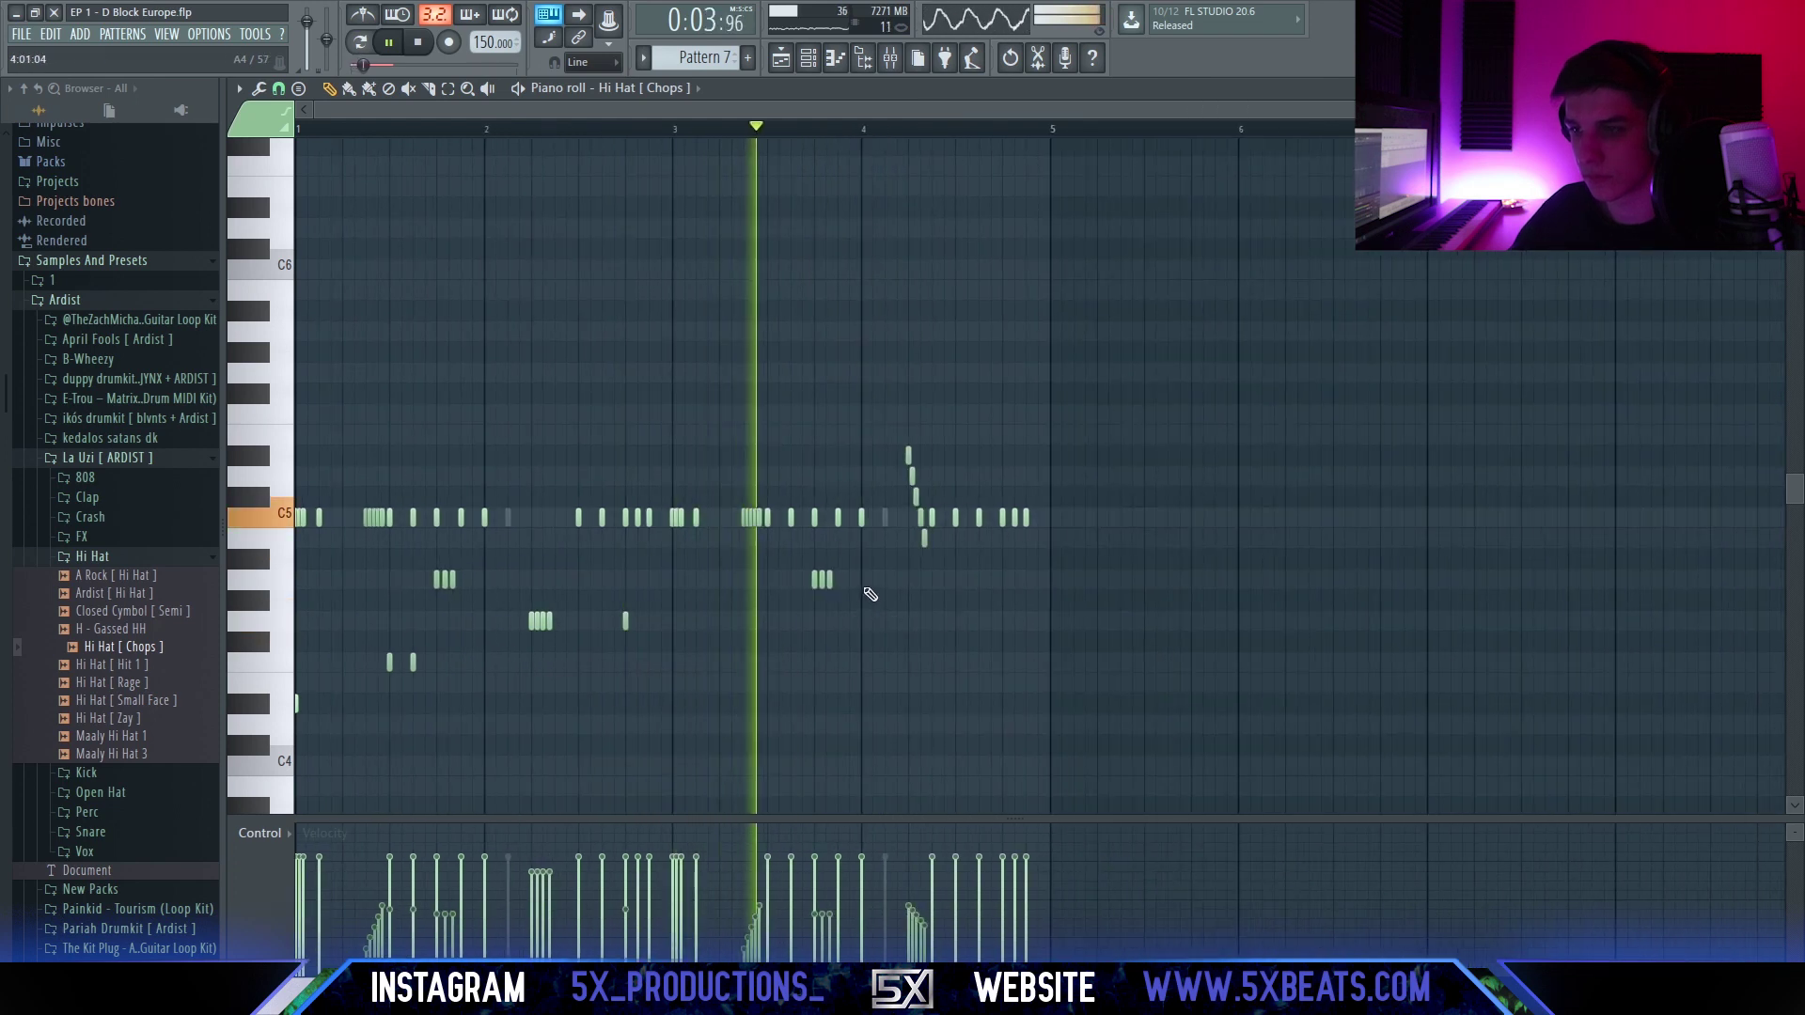
pyautogui.scroll(3, 940, 649)
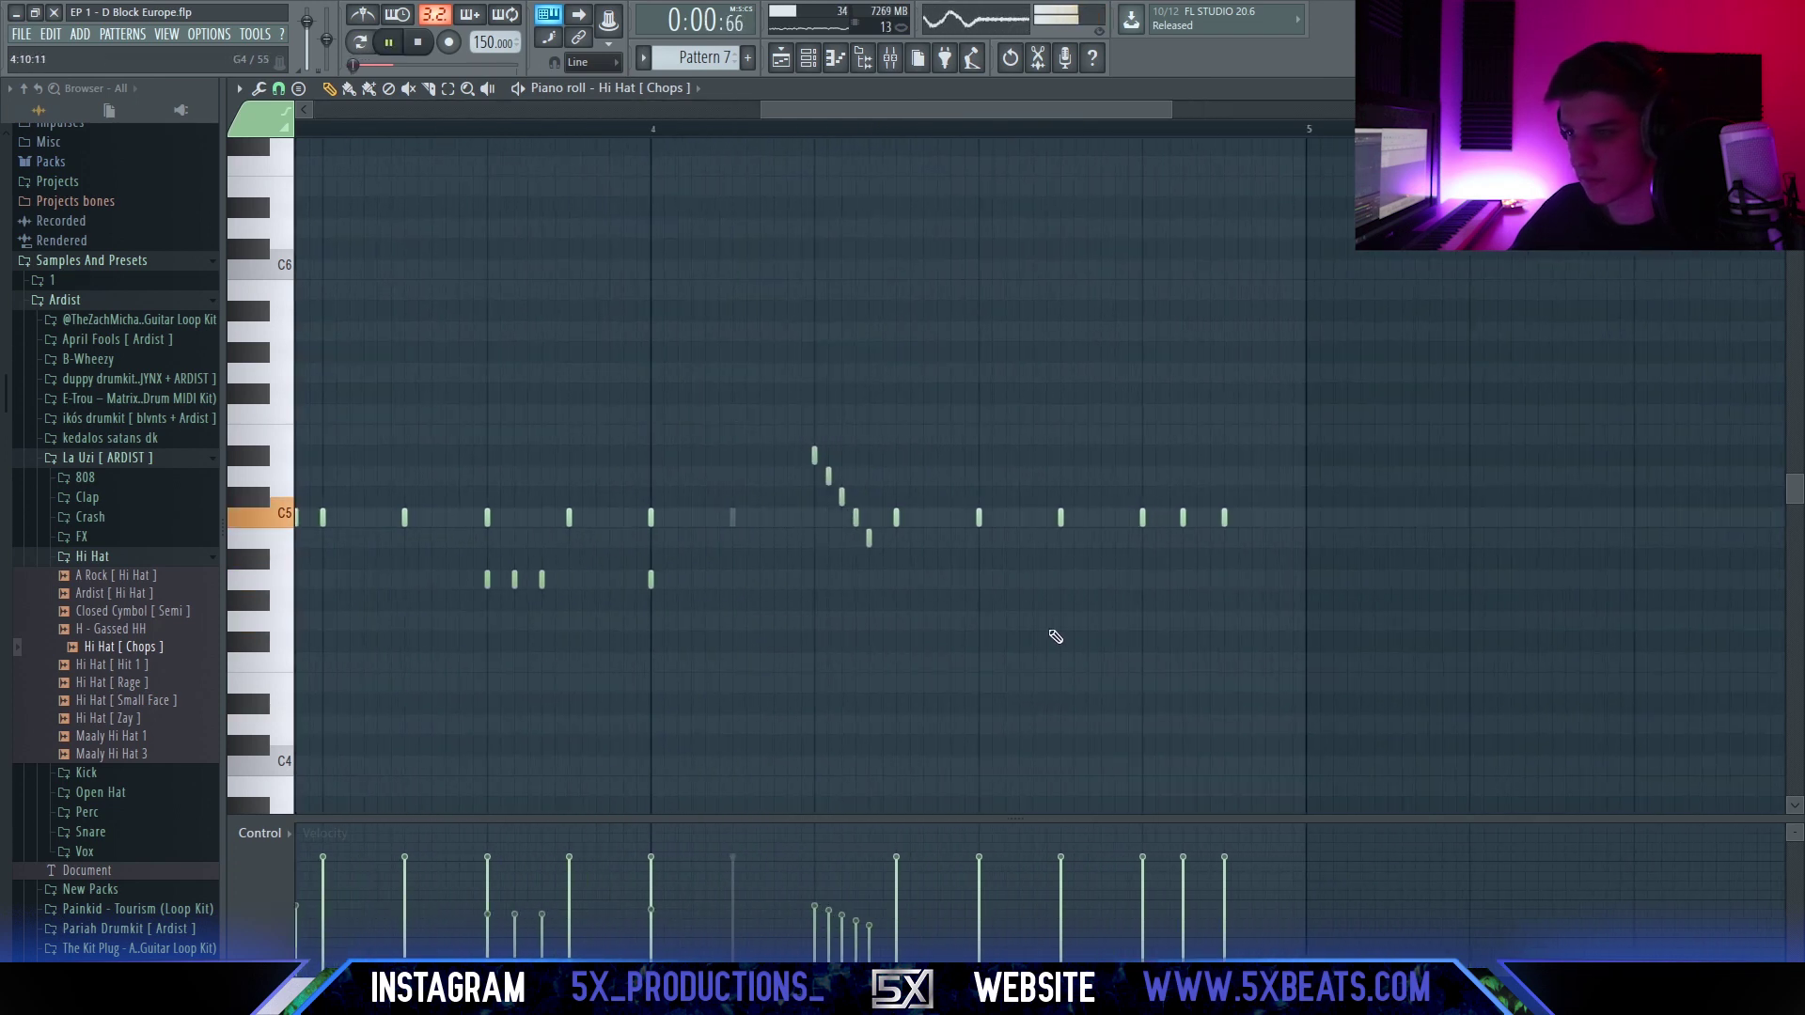
pyautogui.moveTo(827, 660); pyautogui.dragTo(947, 620)
pyautogui.scroll(1, 934, 628)
pyautogui.scroll(-5, 899, 633)
pyautogui.moveTo(757, 632); pyautogui.dragTo(1002, 584)
pyautogui.moveTo(828, 561); pyautogui.dragTo(939, 605)
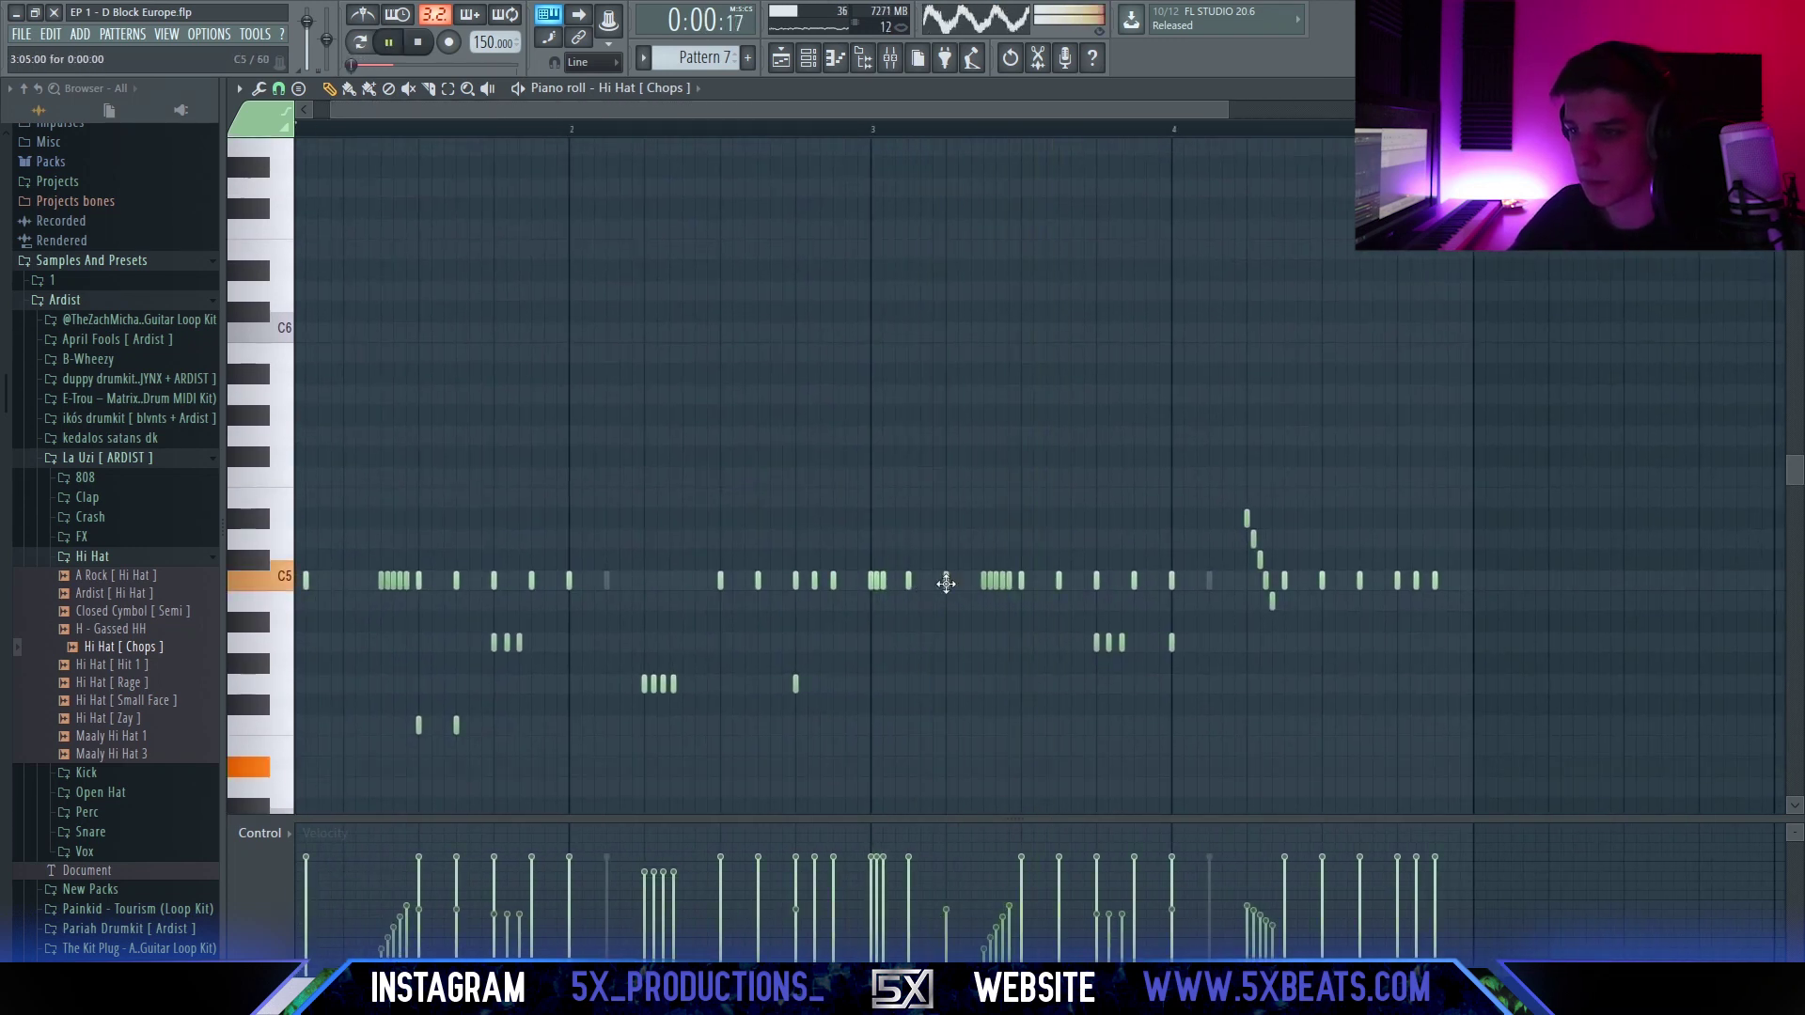
# Add a C5 hi-hat note at step 5 of bar 2 and listen through the looping pattern.
pyautogui.scroll(-2, 902, 685)
pyautogui.scroll(3, 499, 649)
pyautogui.click(588, 574)
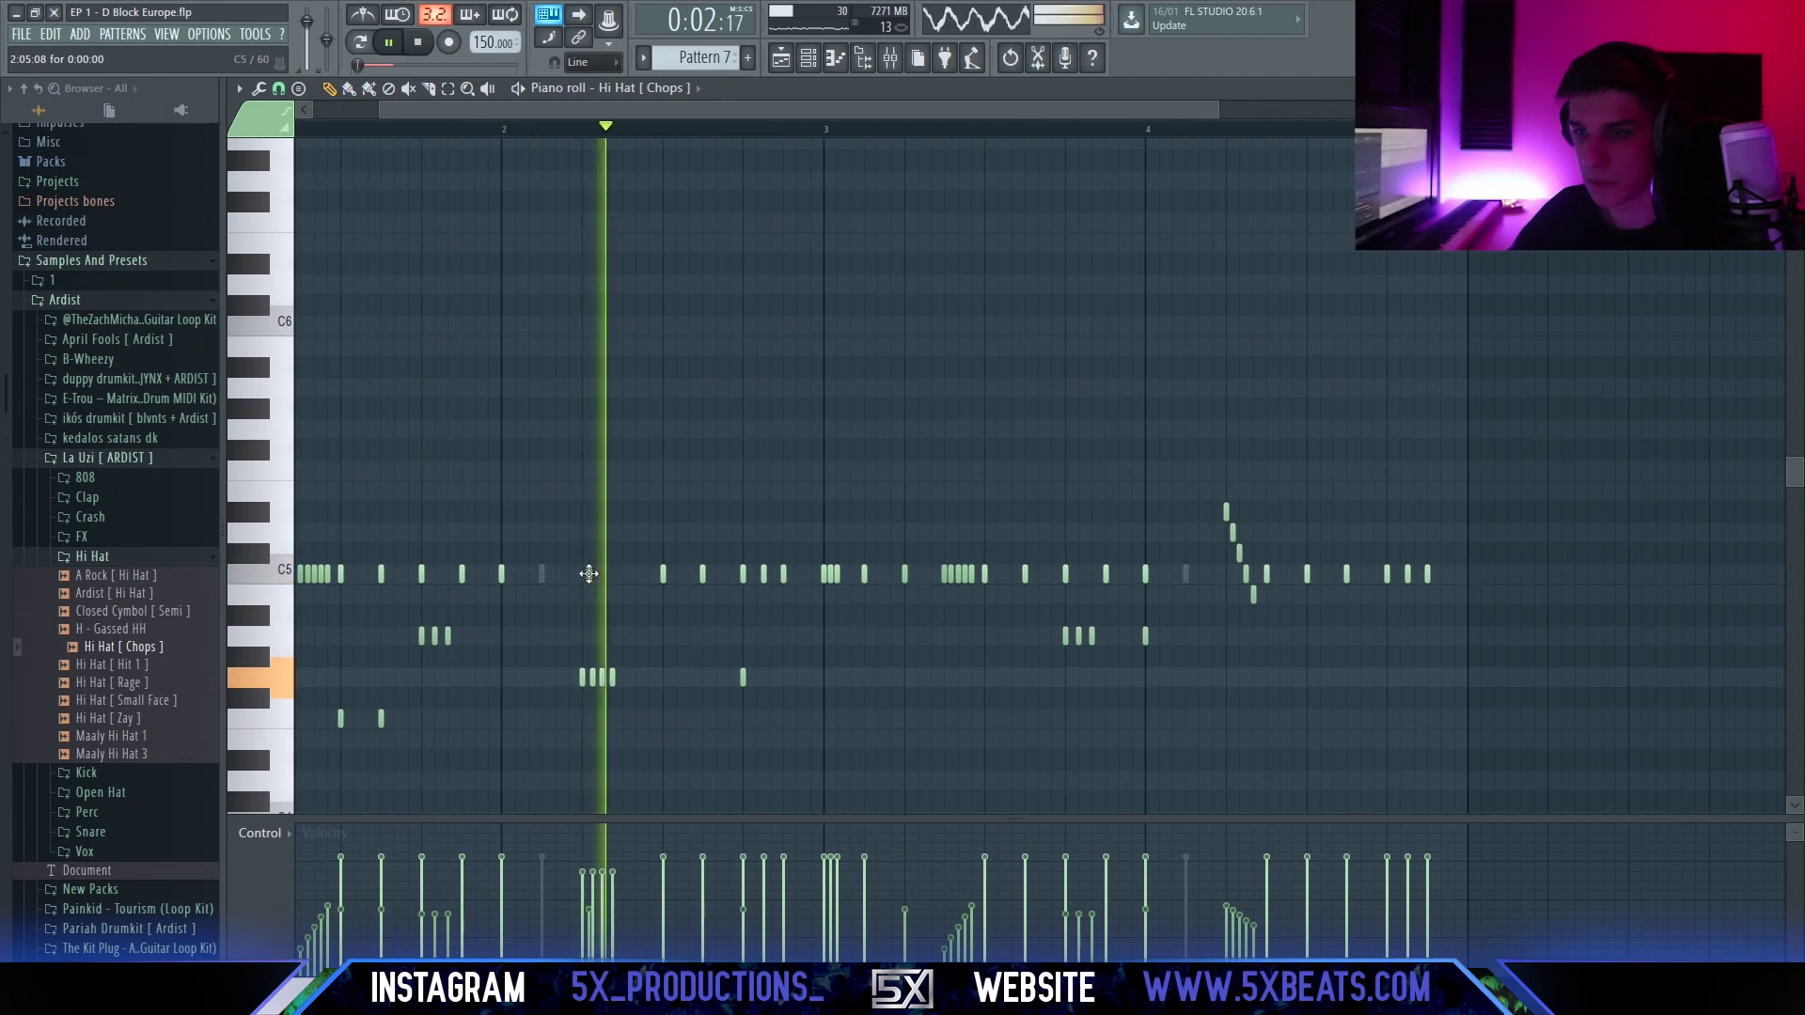
pyautogui.scroll(-1, 640, 601)
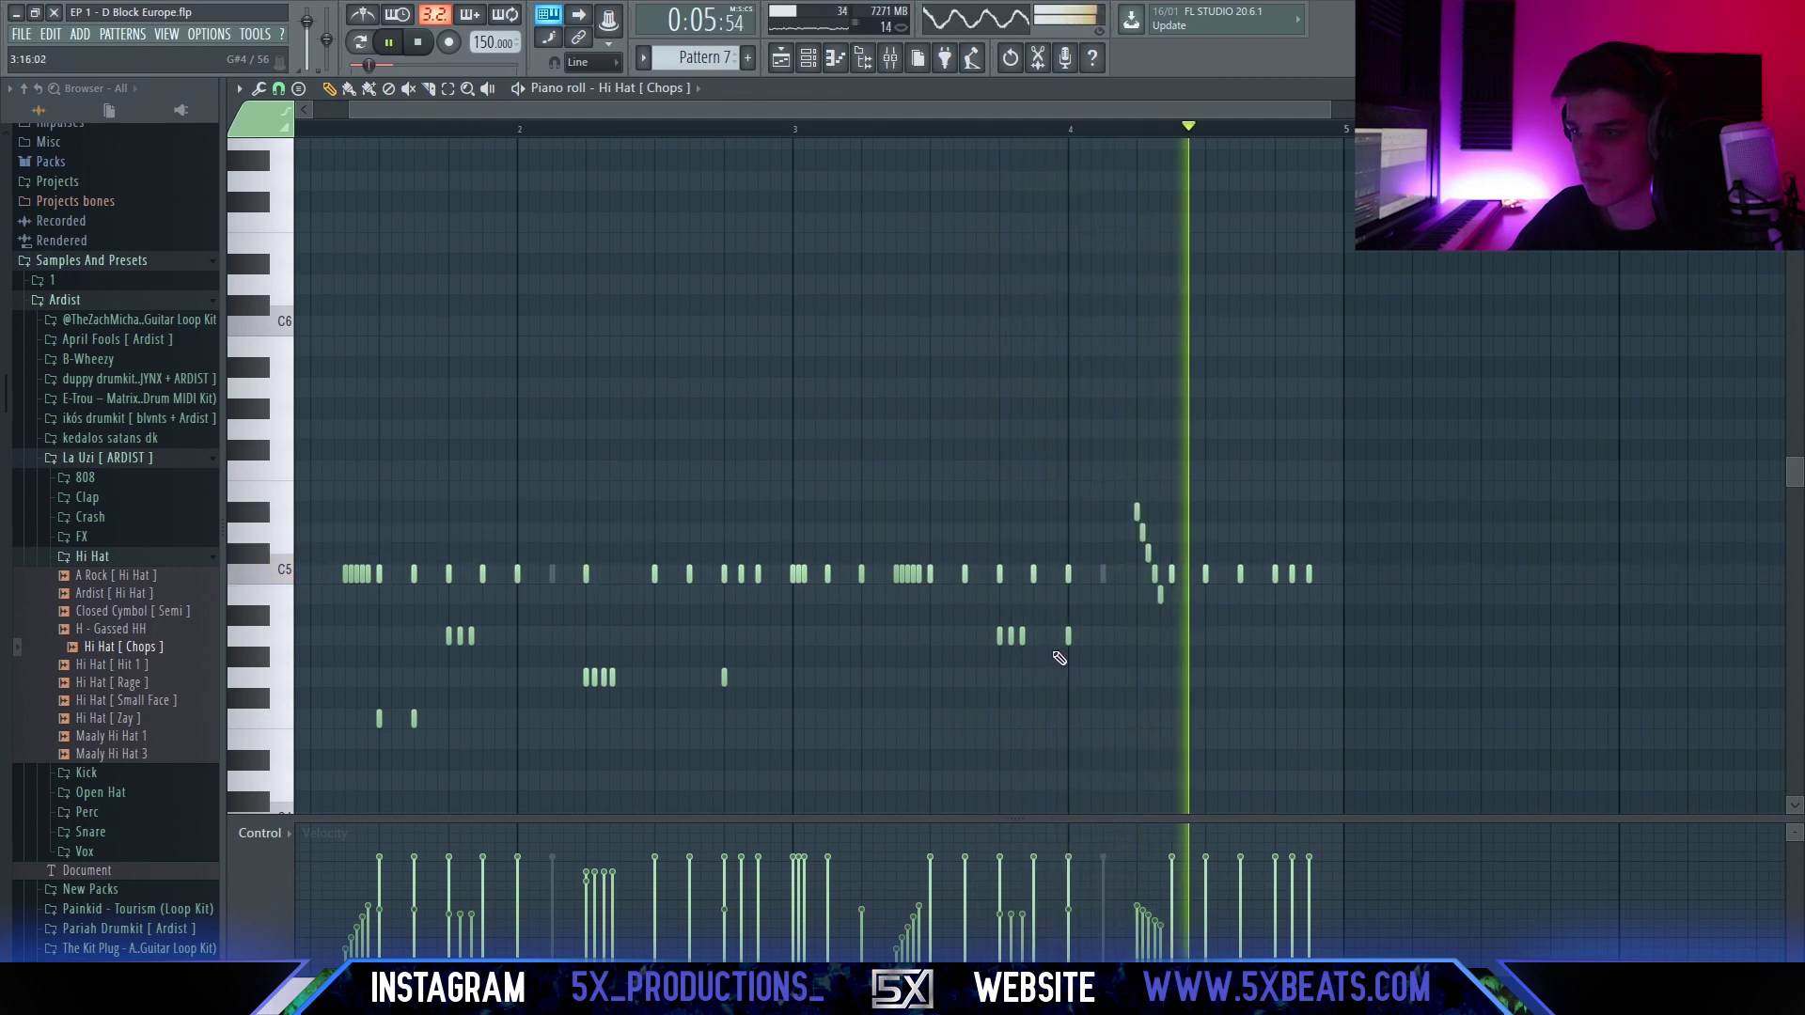
pyautogui.scroll(4, 1060, 658)
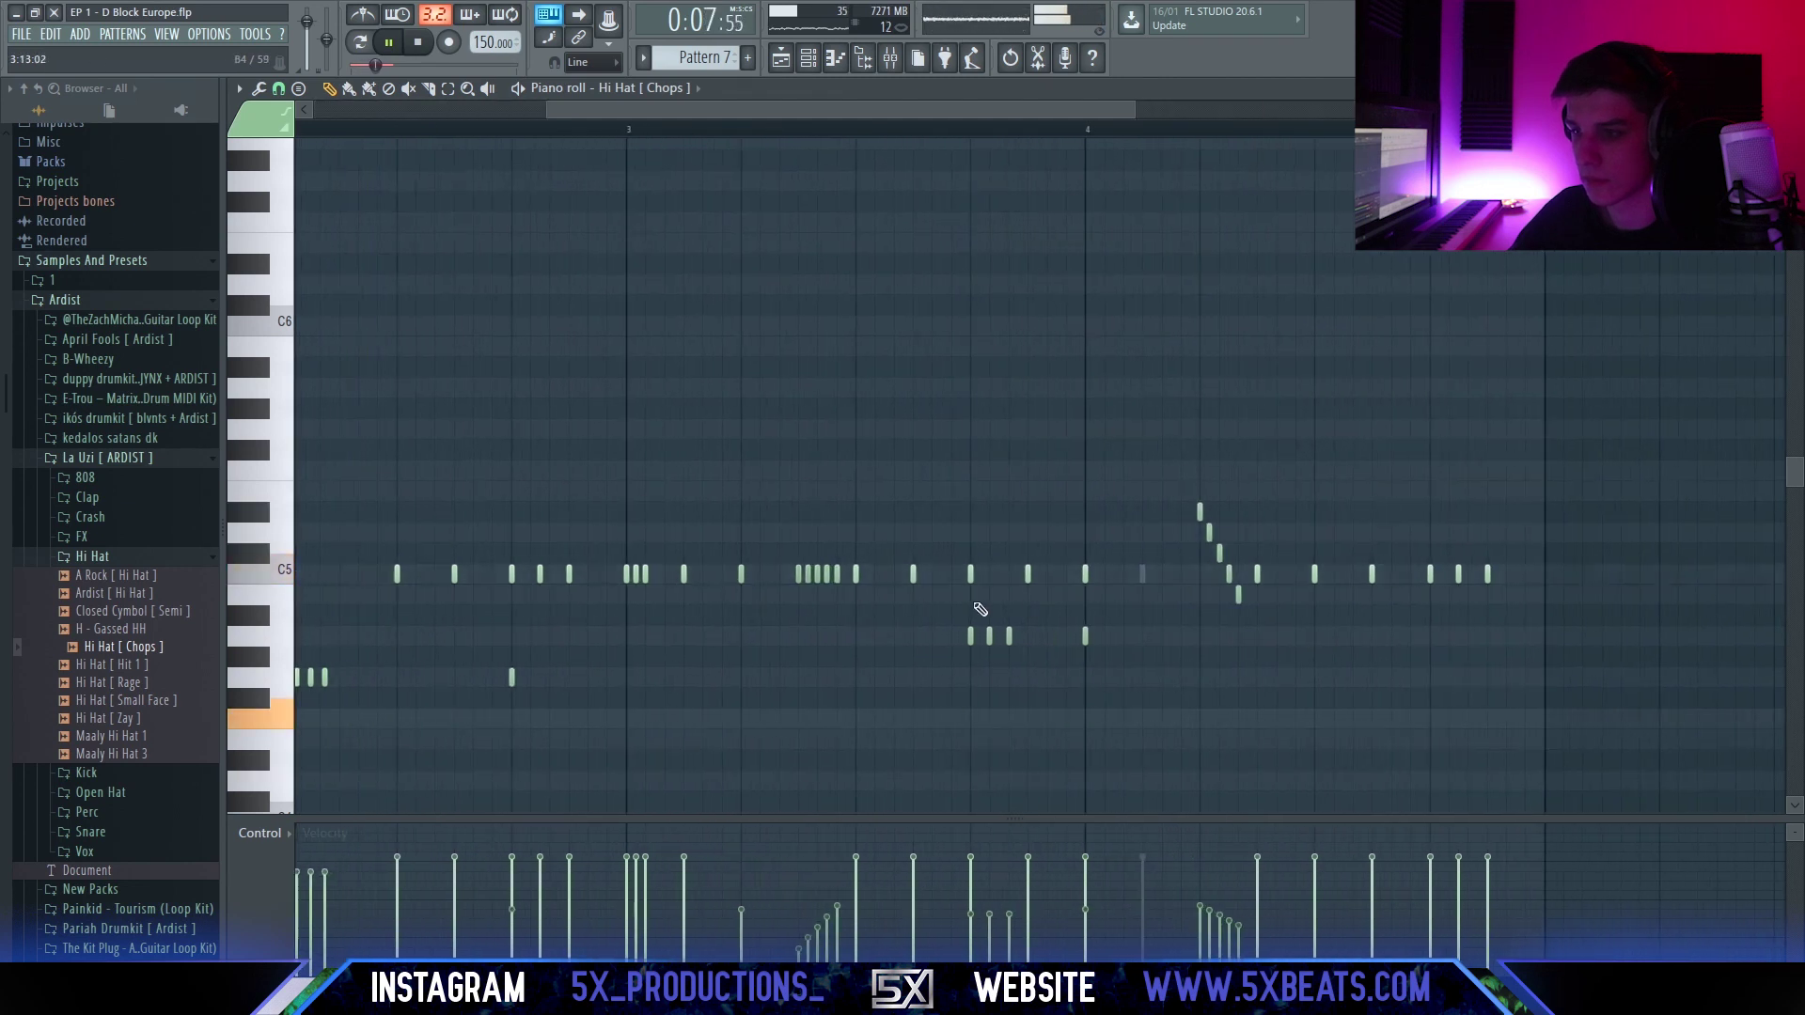
pyautogui.scroll(1, 1280, 659)
pyautogui.scroll(-5, 673, 379)
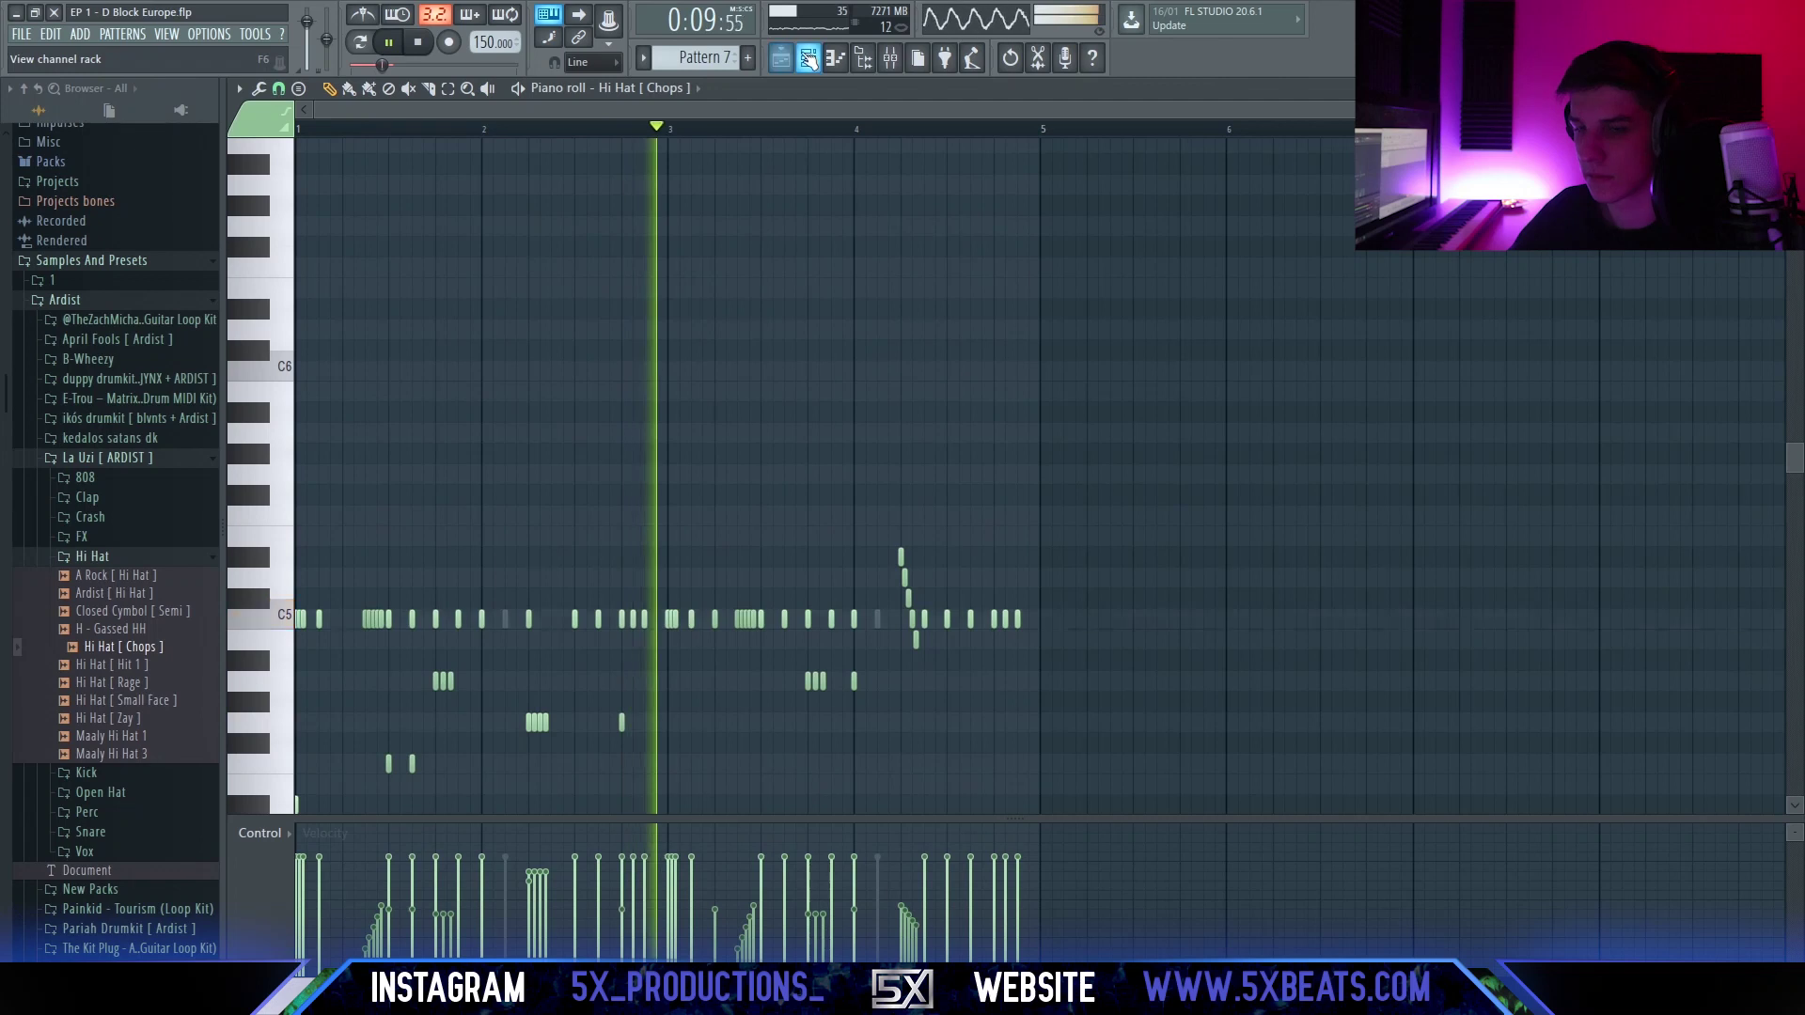
# Bring up the channel rack, collapse the browser's Hi Hat, La Uzi and Ardist folders, and stop playback.
pyautogui.press('F6')
pyautogui.click(148, 558)
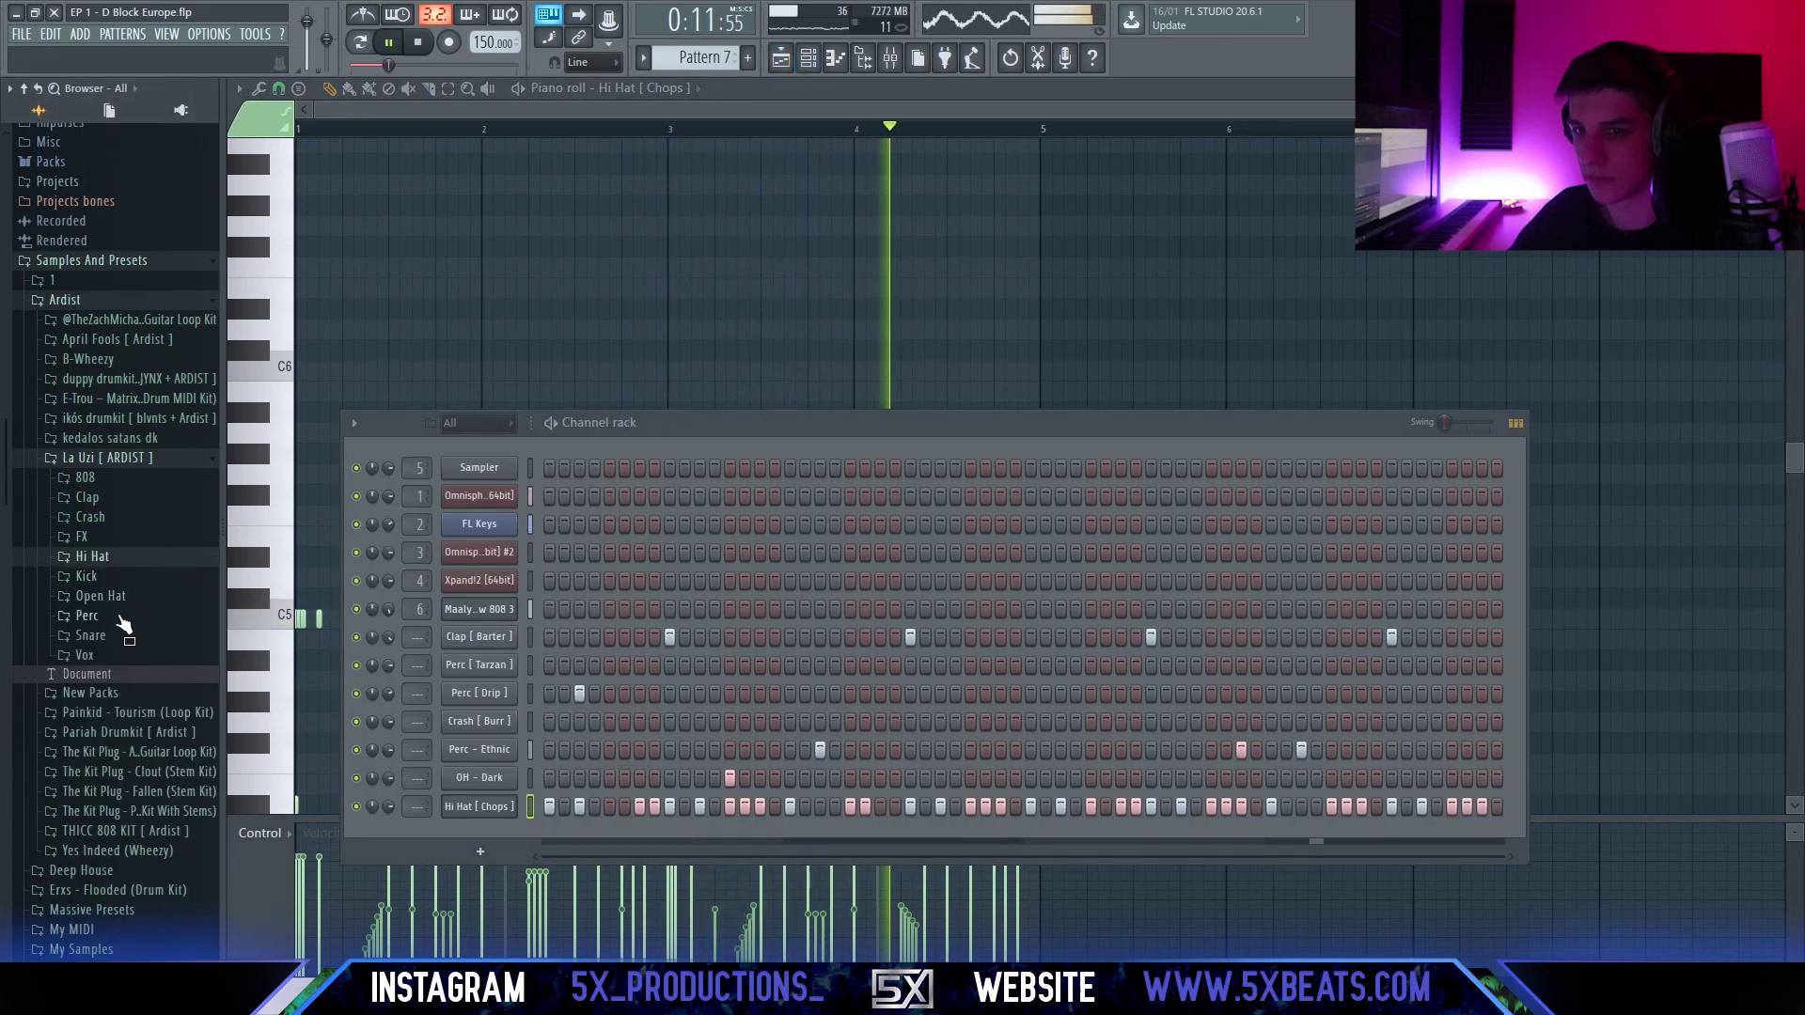
pyautogui.click(110, 465)
pyautogui.click(73, 303)
pyautogui.press('space')
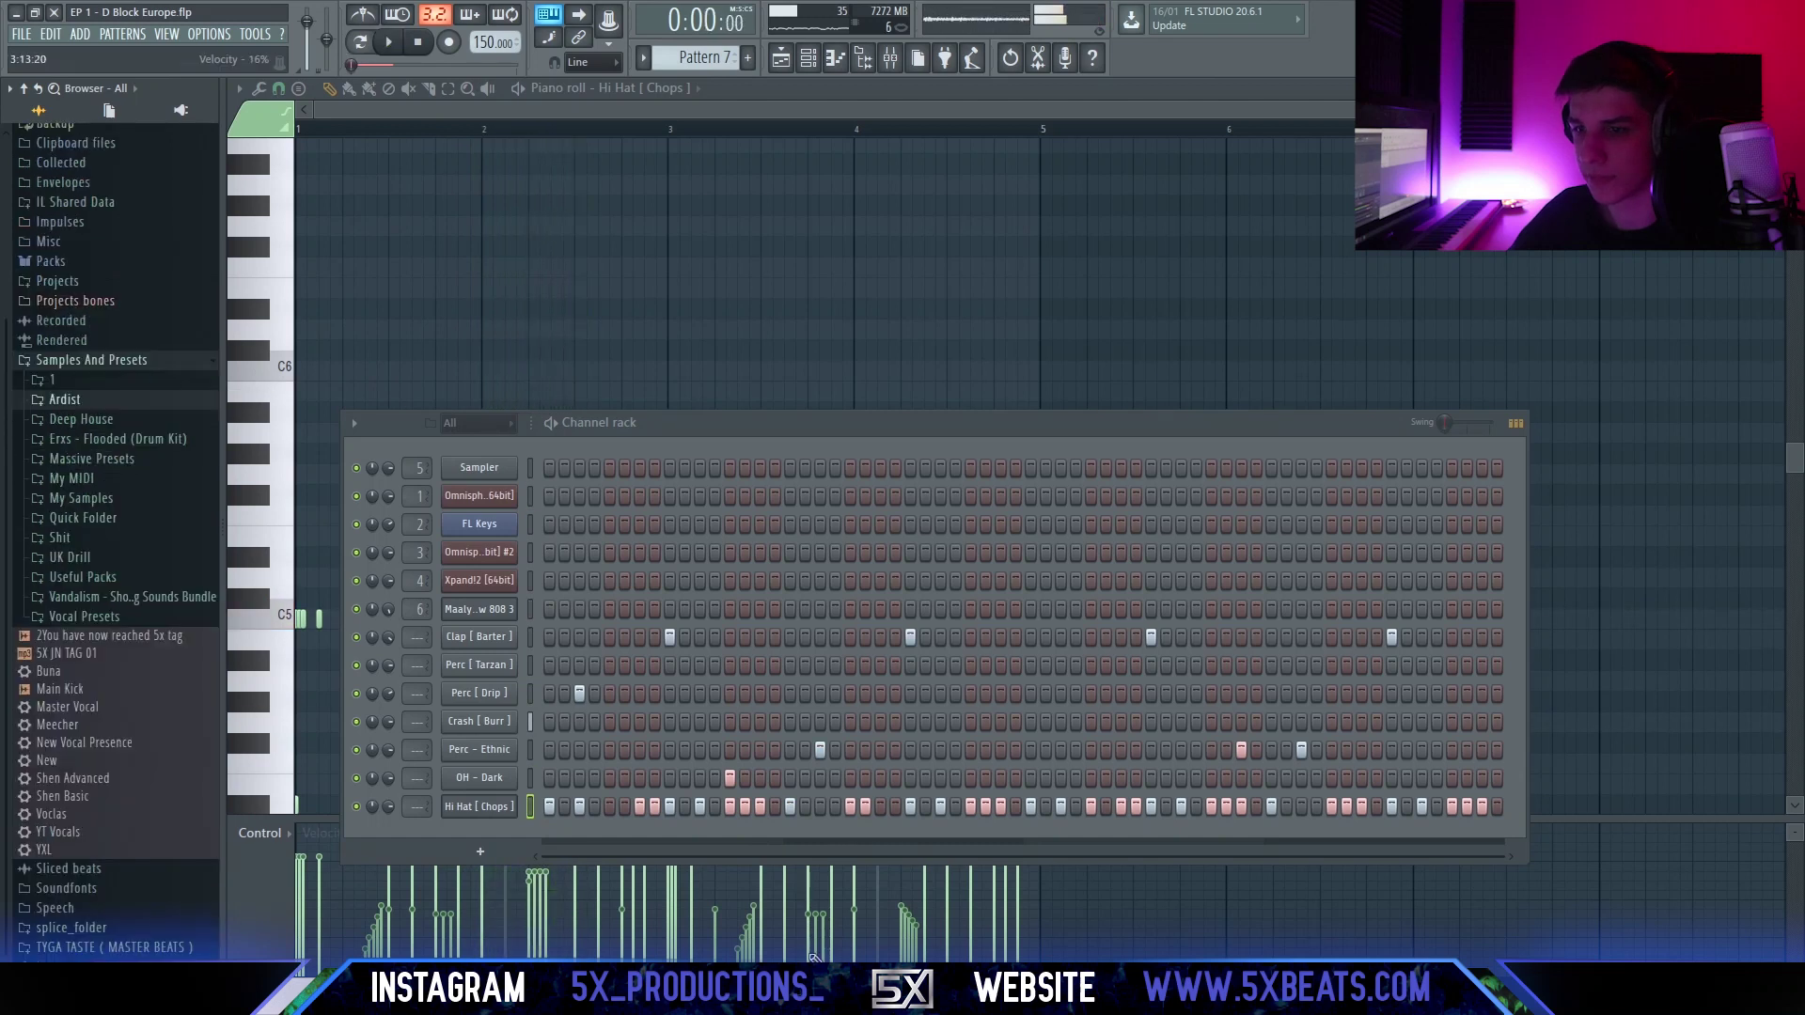
# Reopen the Hi Hat [ Chops ] channel's piano roll and show note panning in the control lane.
pyautogui.rightClick(488, 812)
pyautogui.click(564, 767)
pyautogui.scroll(-1, 508, 668)
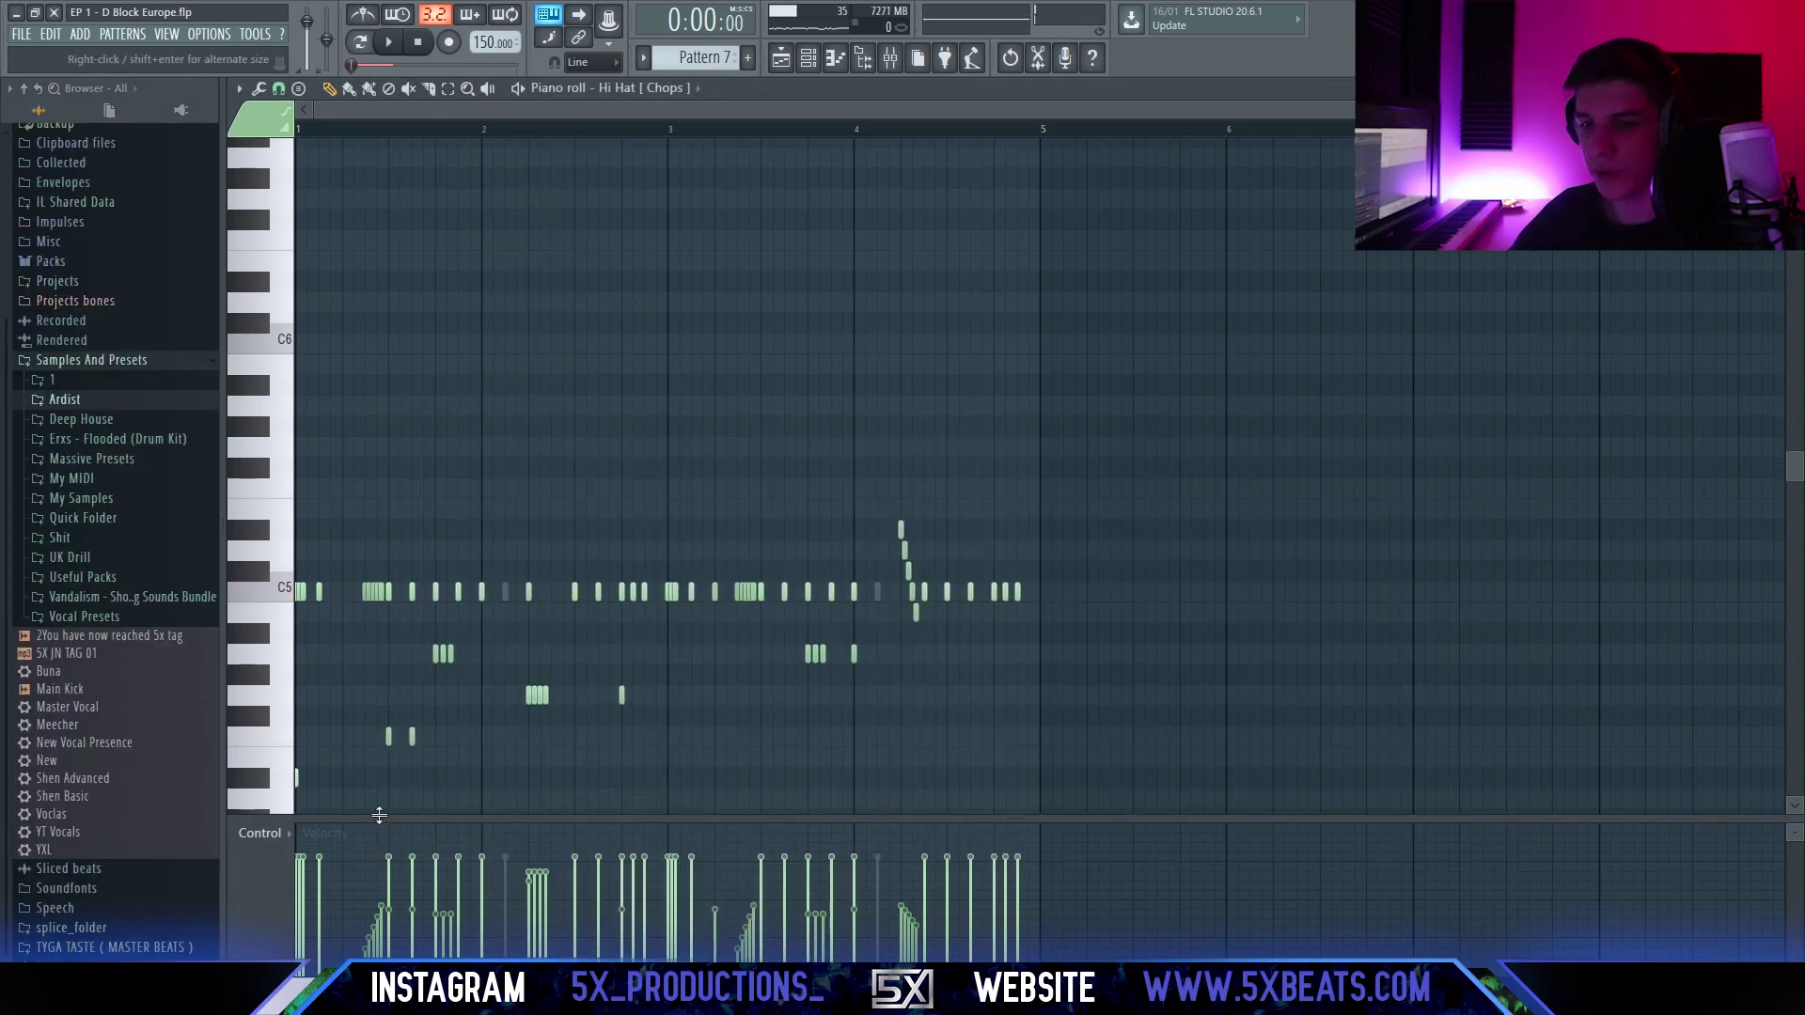
pyautogui.click(275, 834)
pyautogui.click(313, 861)
pyautogui.scroll(-1, 479, 724)
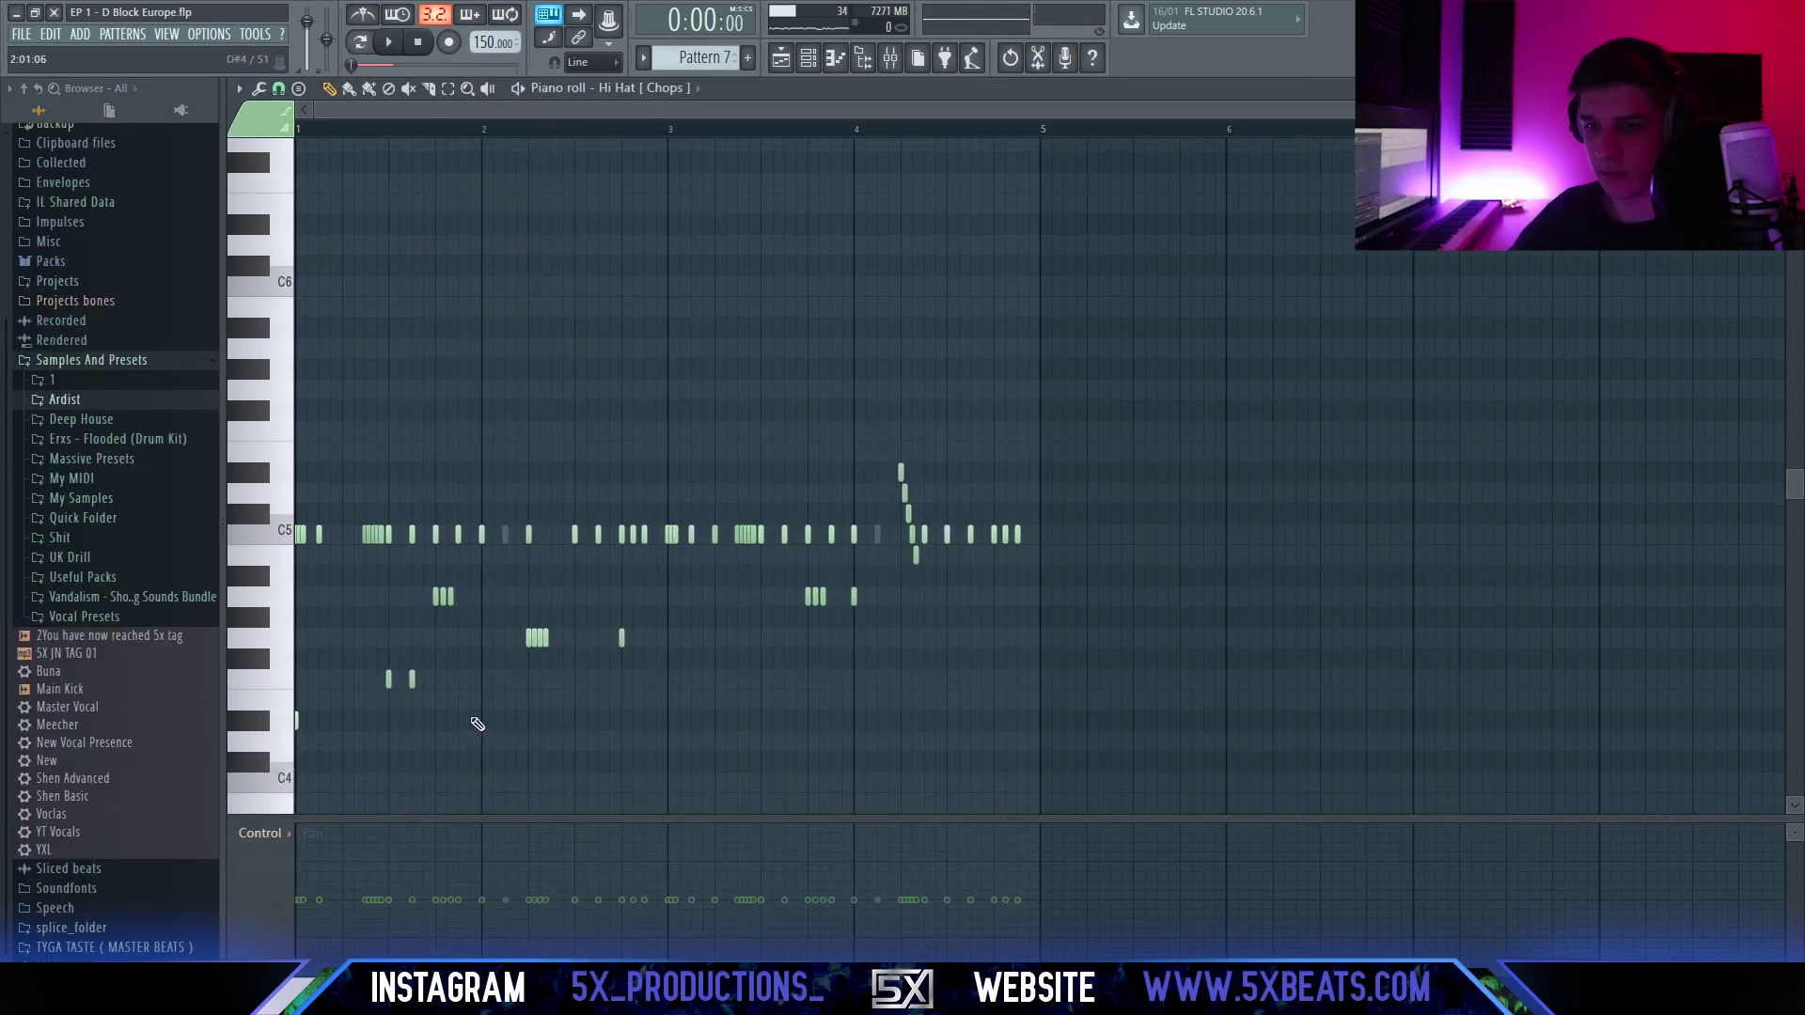
# Pan bar 1's A4 roll right and bar 2's G4 roll left, alternate the opening C5 roll, and sweep the five-note C5 roll left to right.
pyautogui.scroll(2, 715, 707)
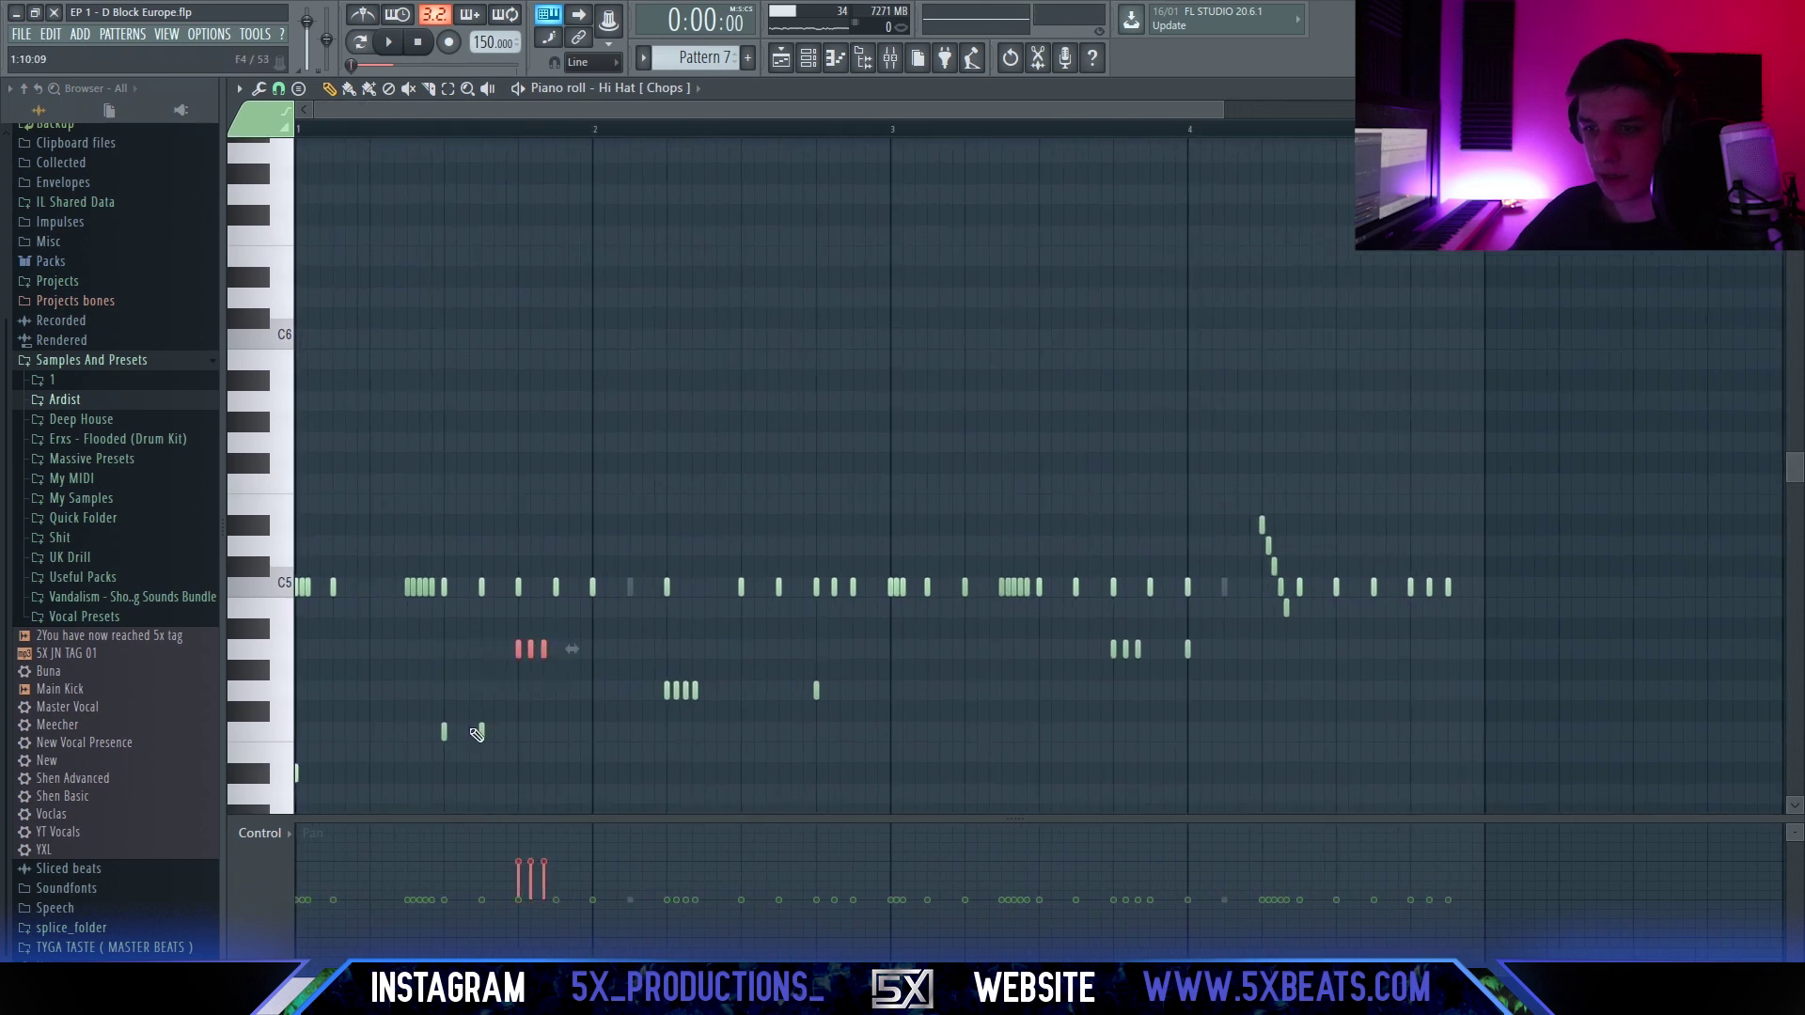
pyautogui.scroll(-2, 604, 637)
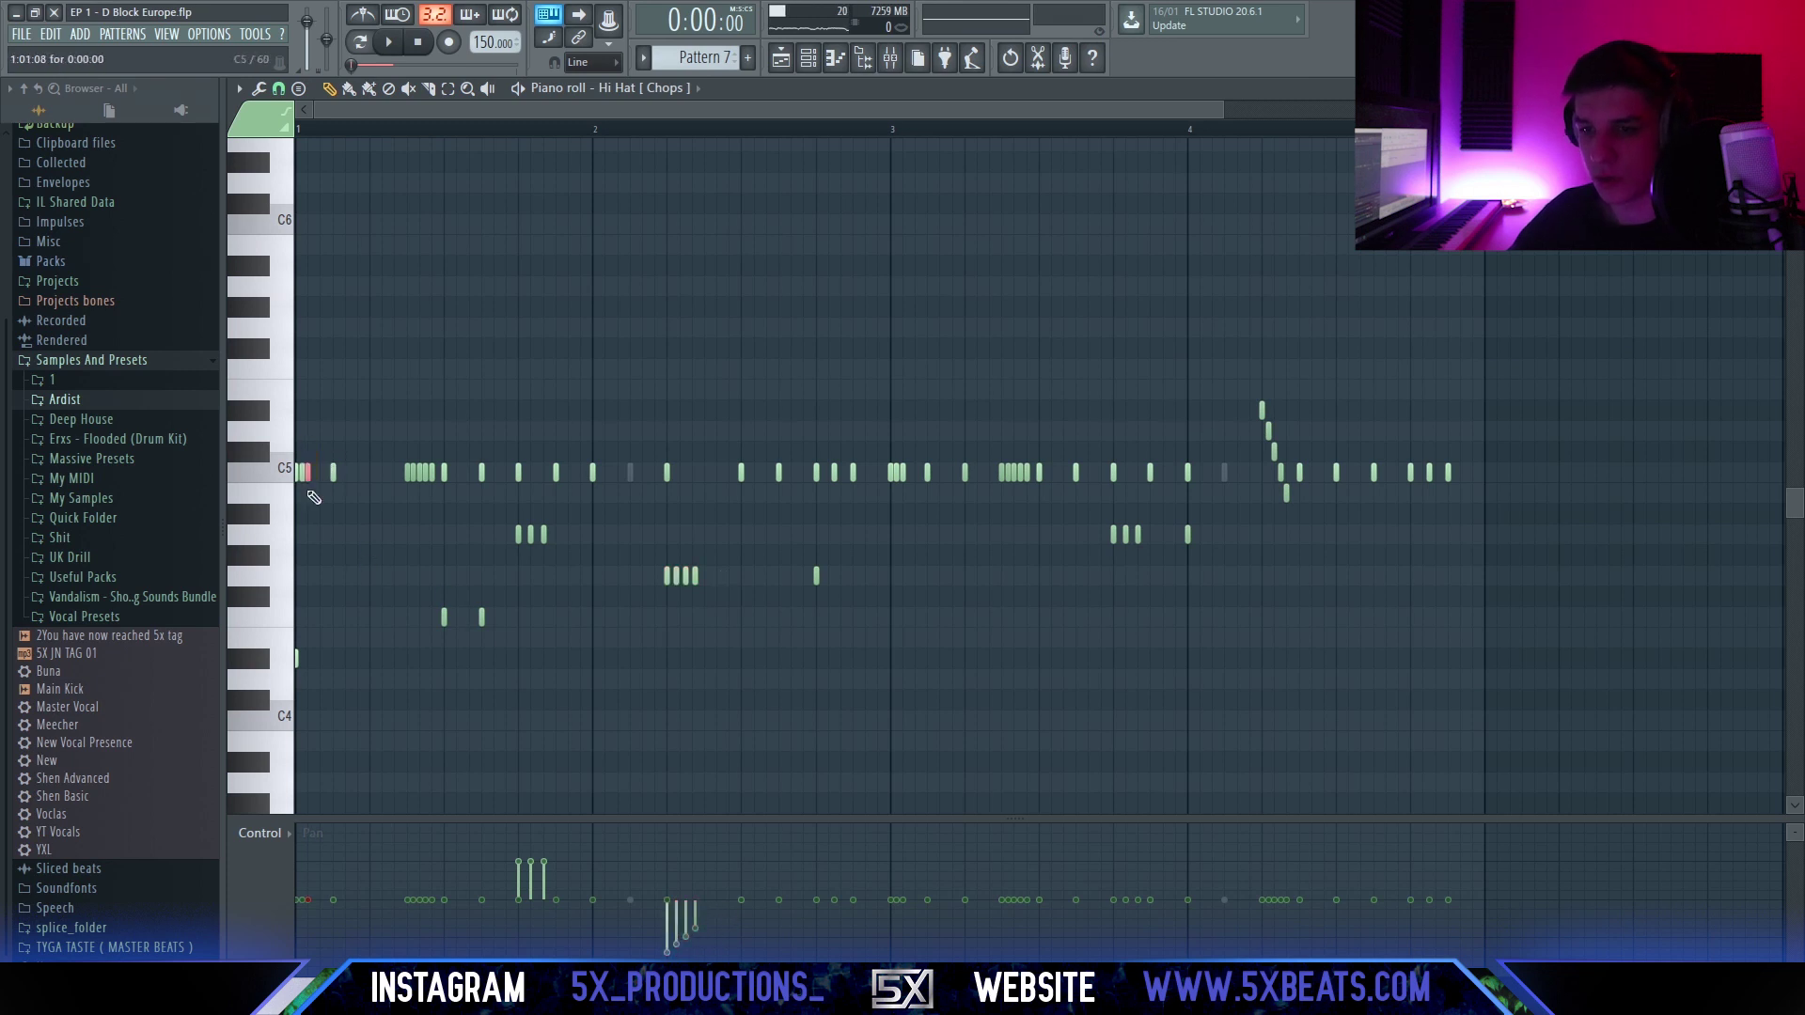
pyautogui.scroll(3, 357, 677)
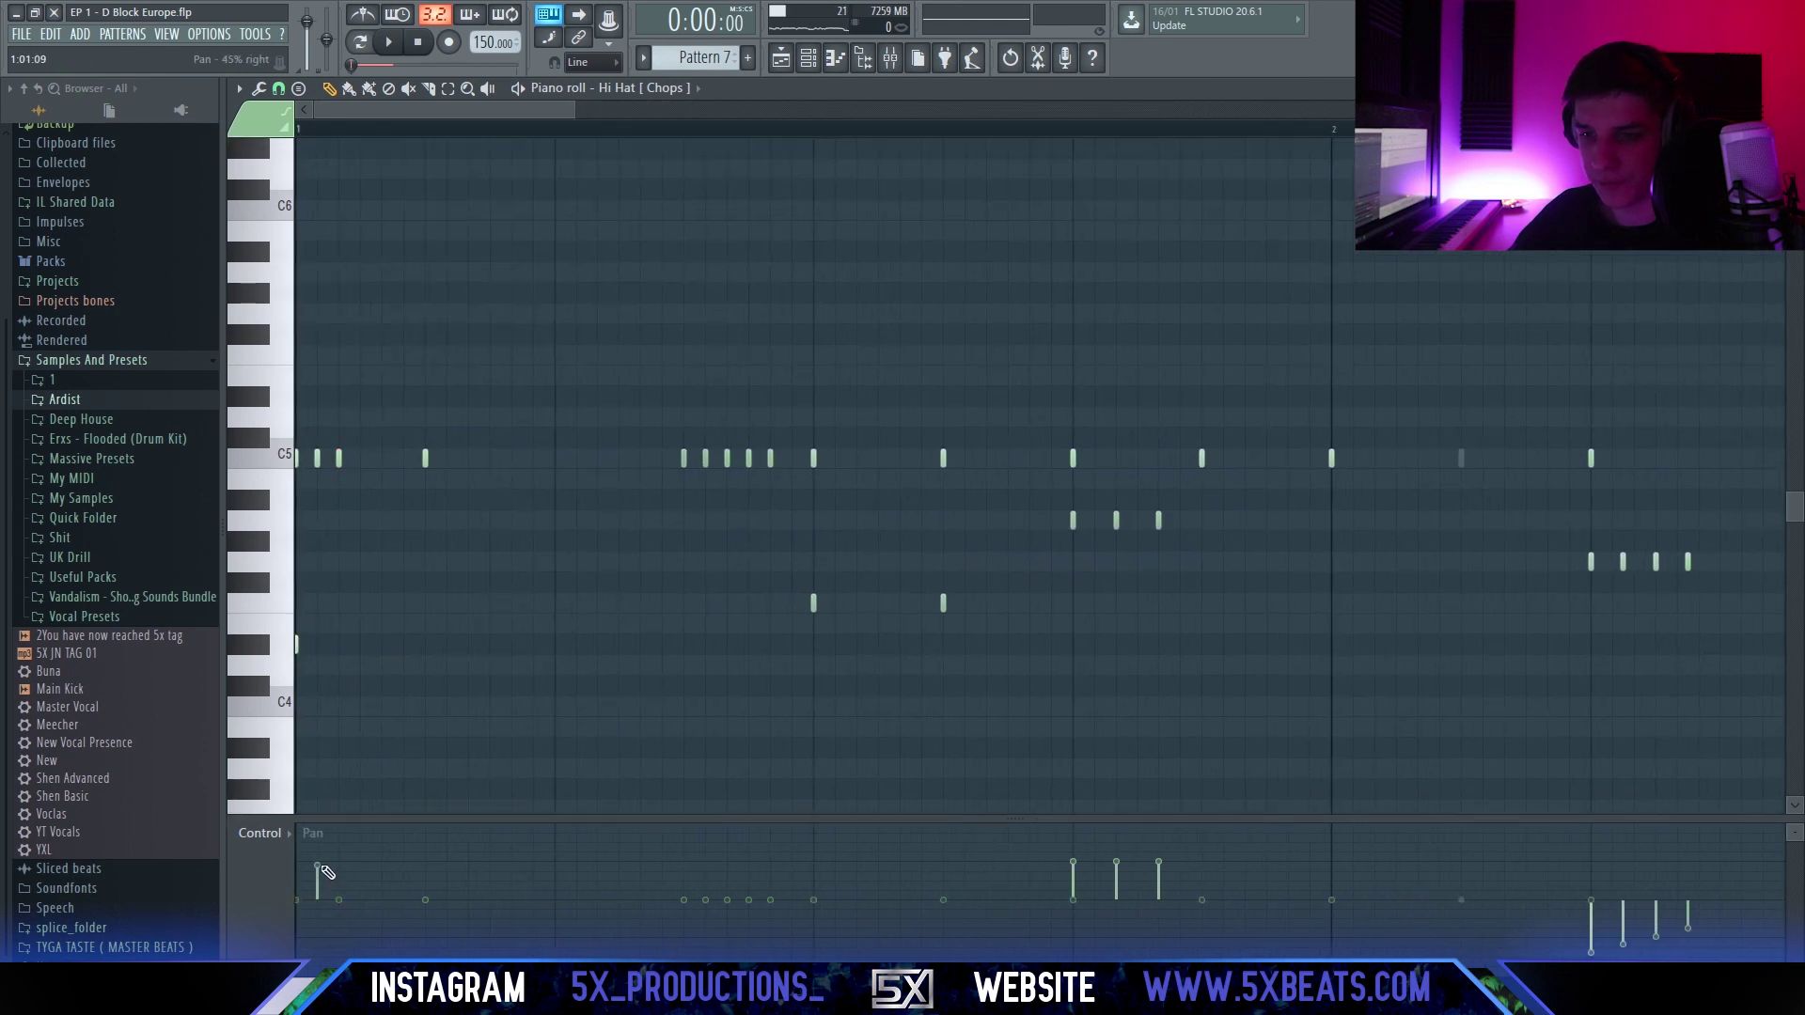
pyautogui.scroll(-4, 435, 693)
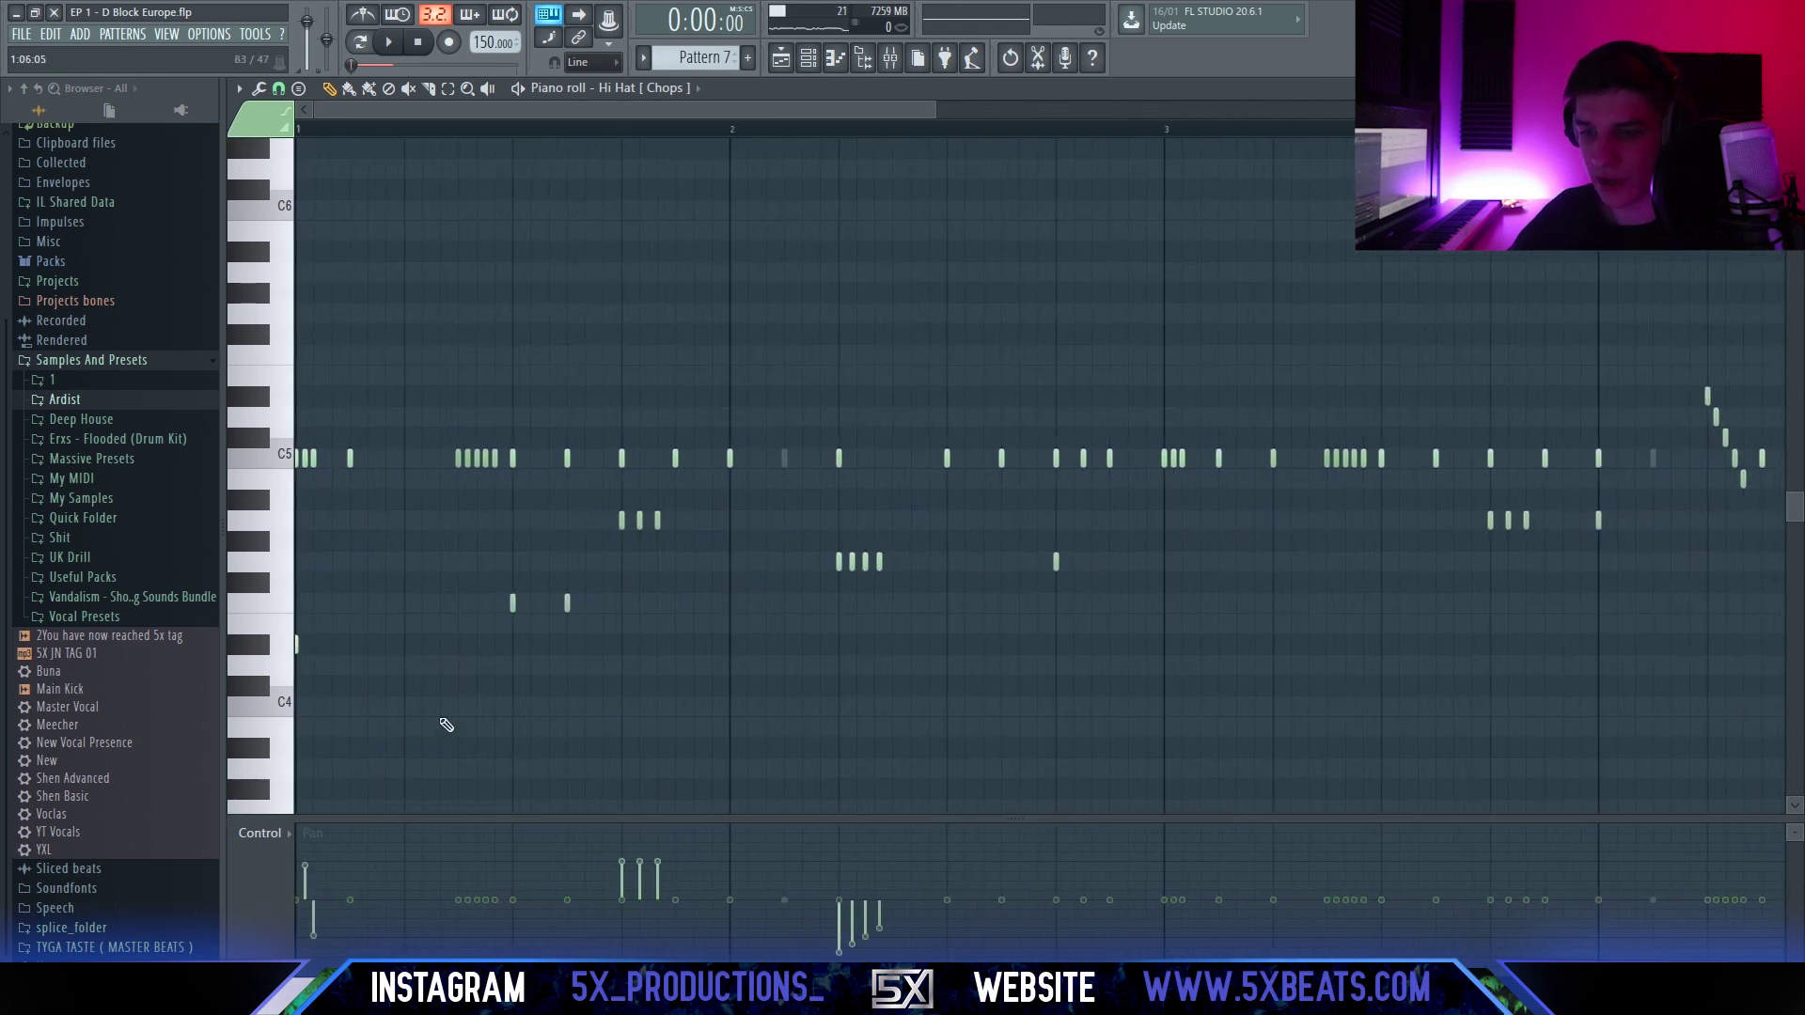
pyautogui.scroll(3, 495, 649)
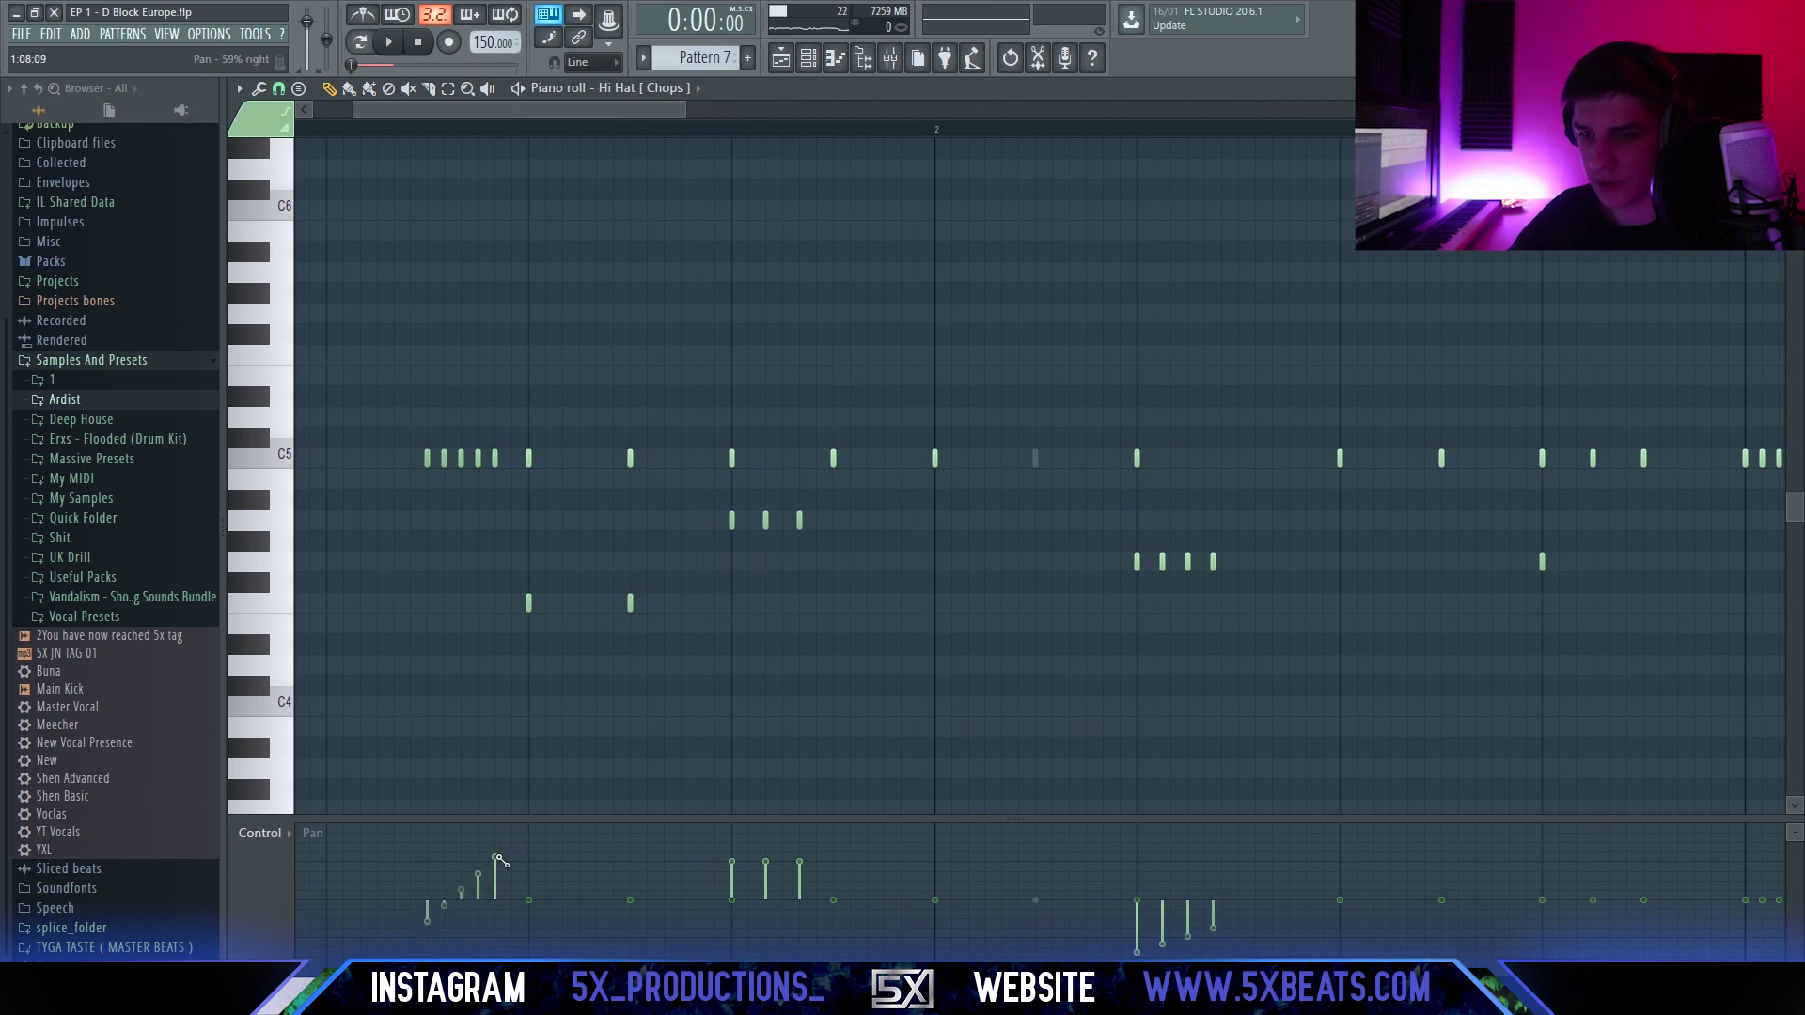
# During playback, pan the hit at step 13 of bar 2 right and sweep bar 3's five-note C5 roll from right to left.
pyautogui.press('space')
pyautogui.scroll(-4, 564, 712)
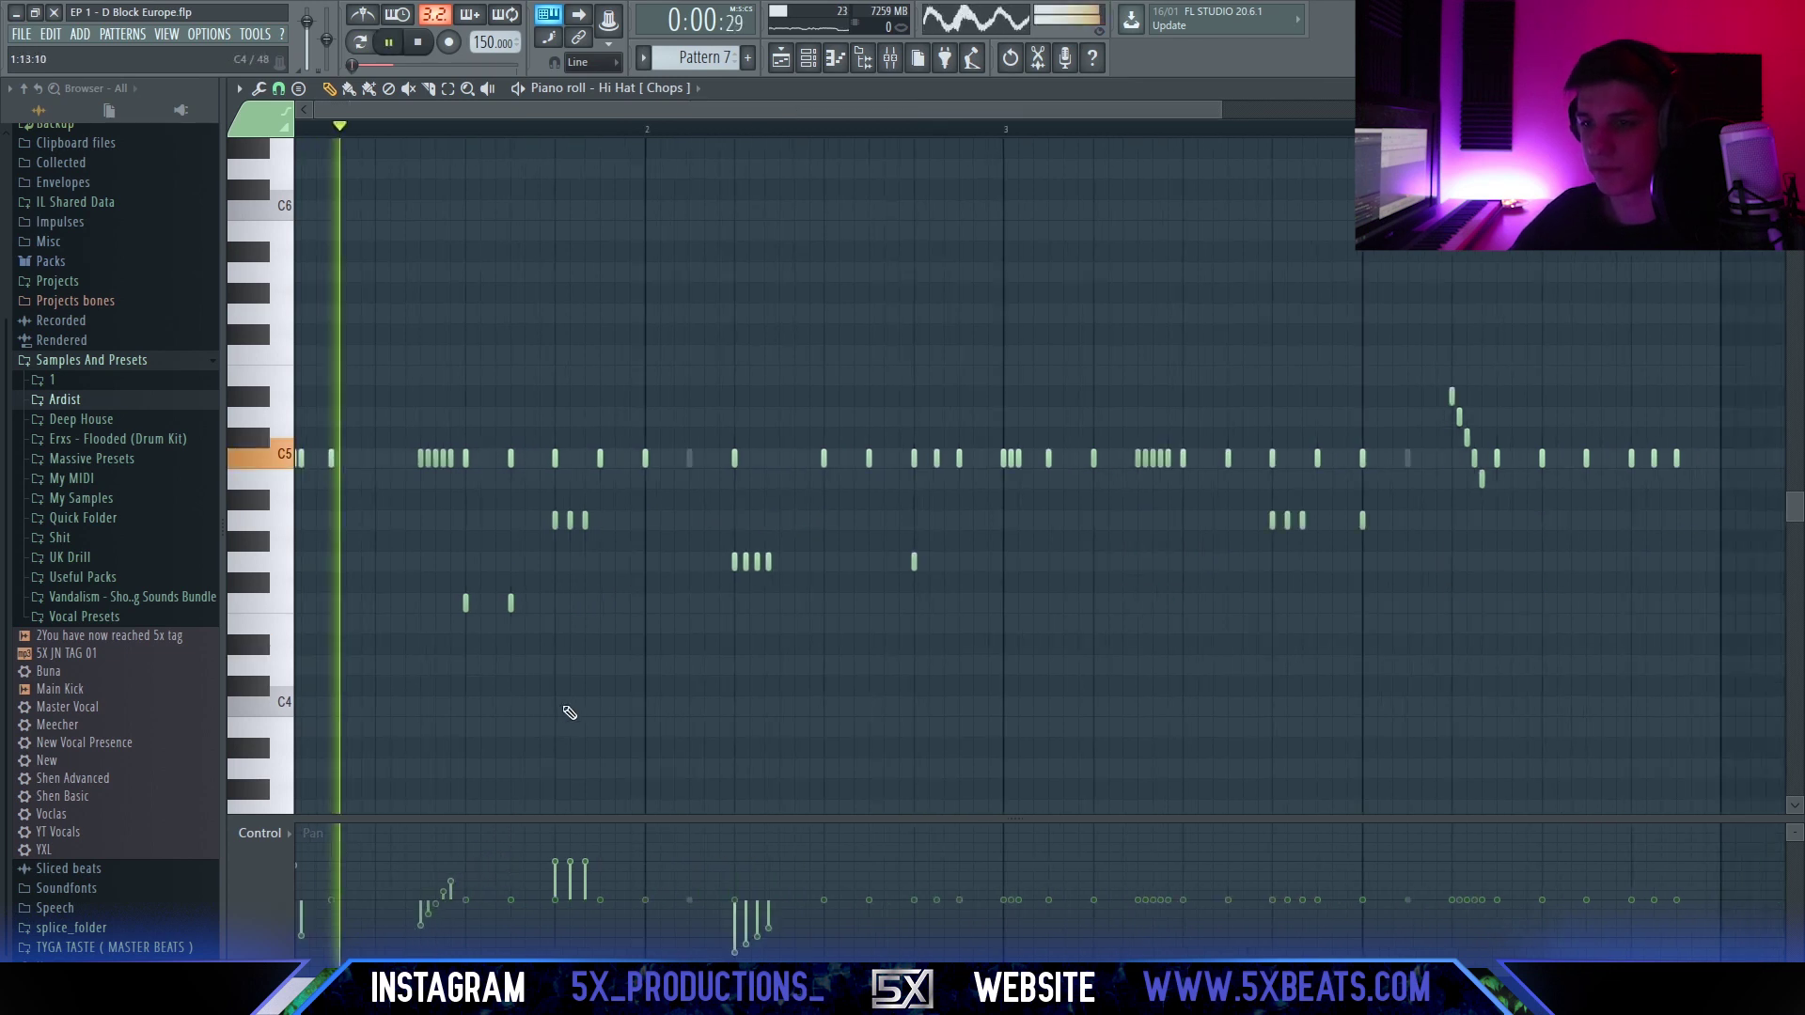
pyautogui.moveTo(767, 552); pyautogui.dragTo(794, 594)
pyautogui.scroll(3, 802, 612)
pyautogui.keyDown('ctrl'); pyautogui.click(838, 653); pyautogui.keyUp('ctrl')
pyautogui.scroll(1, 980, 621)
pyautogui.scroll(2, 979, 578)
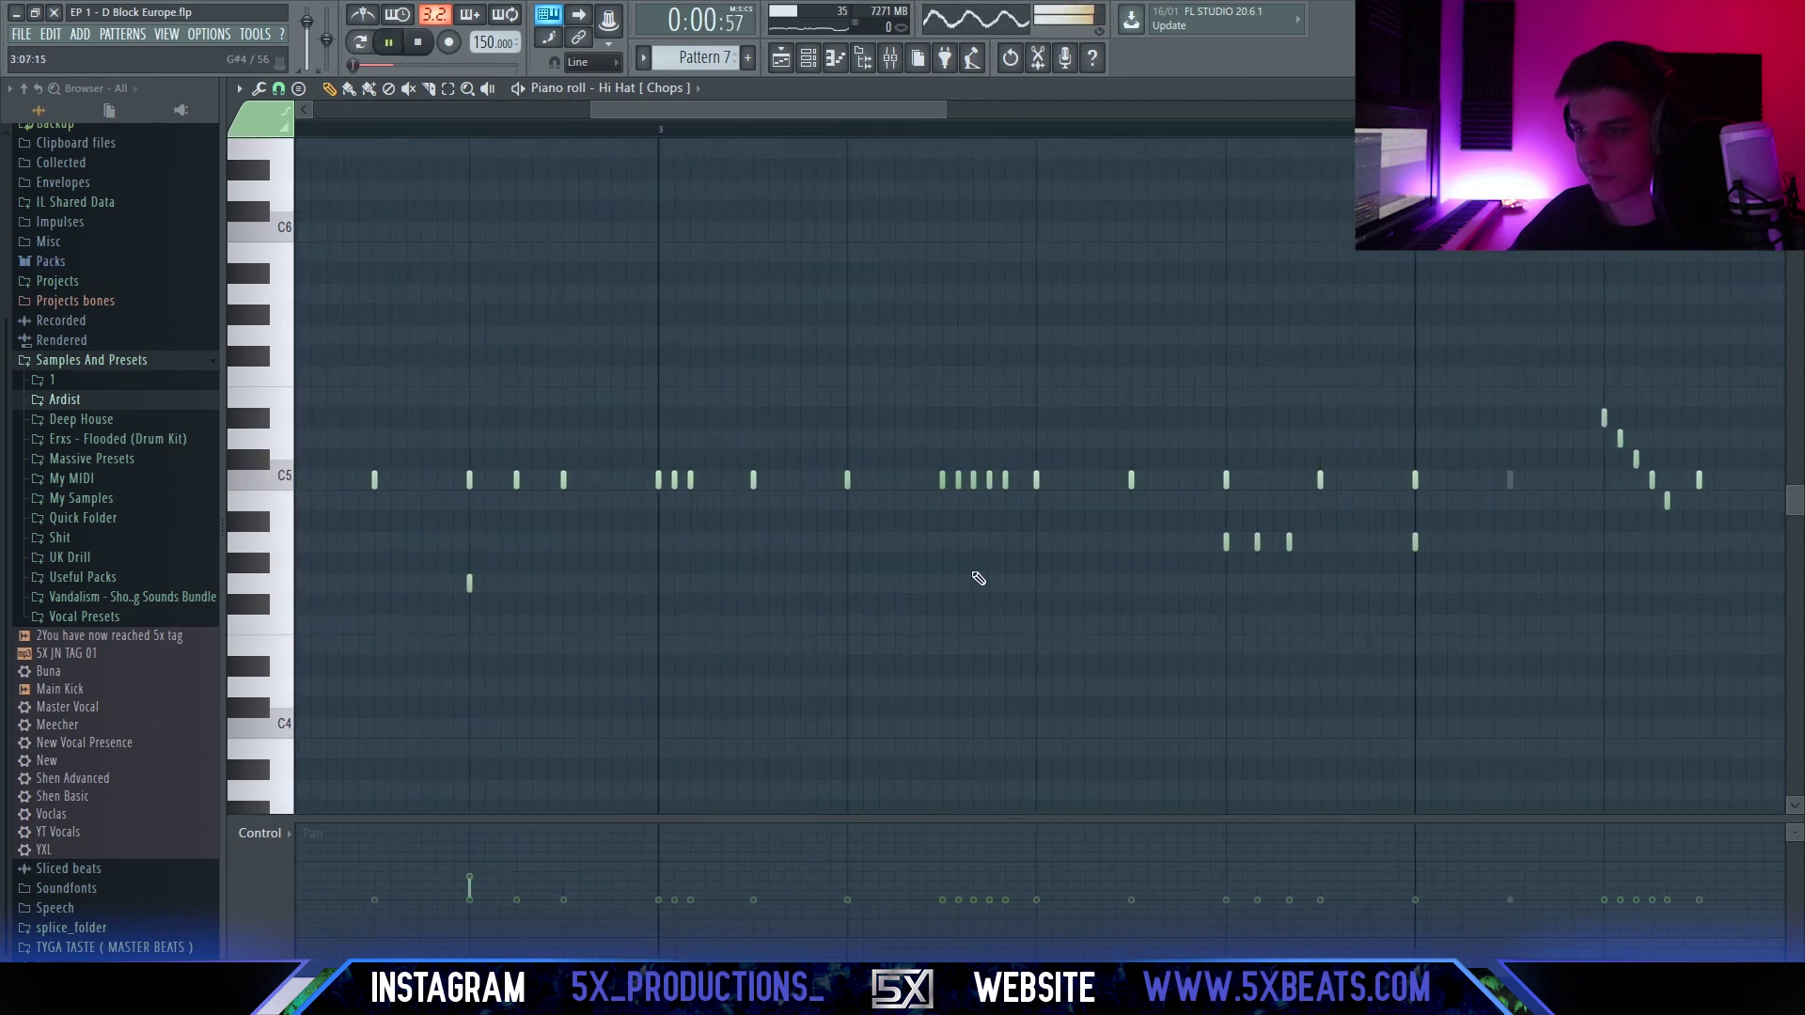
pyautogui.moveTo(1015, 910); pyautogui.dragTo(1023, 931)
pyautogui.scroll(-3, 1169, 685)
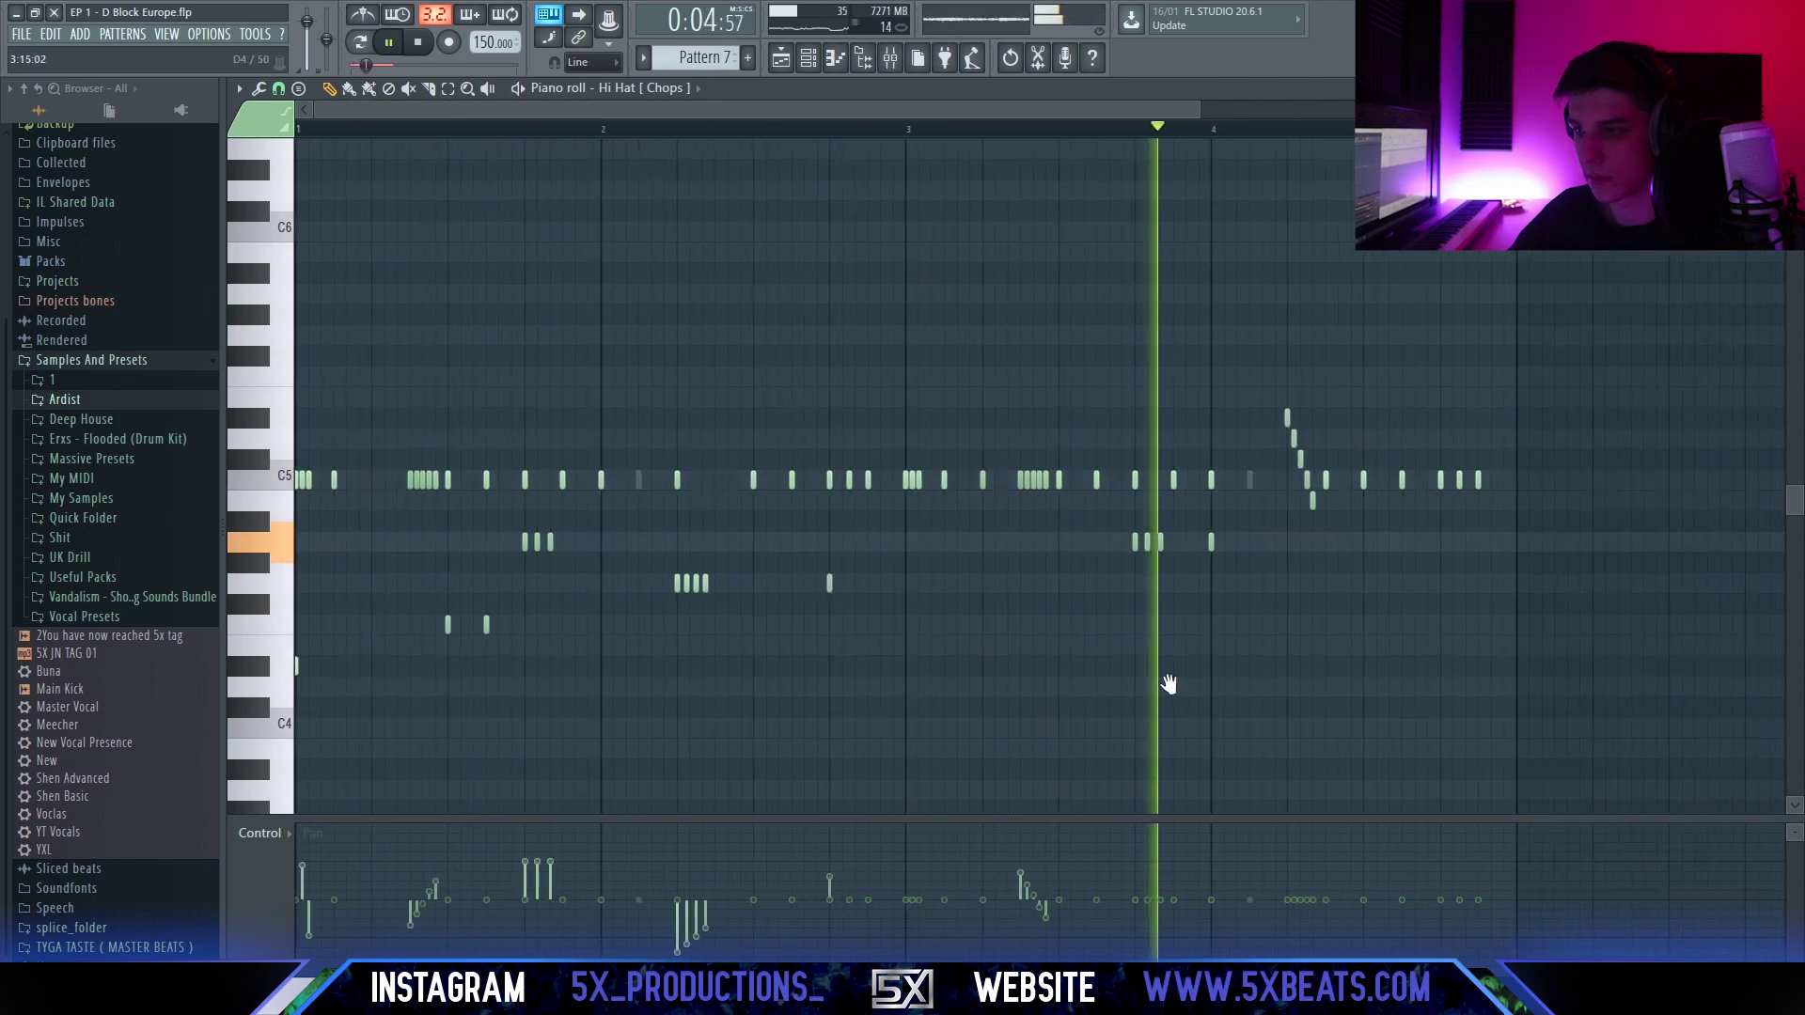
# Replace bar 4's descending pitched roll with single C5 notes at steps 3 and 5.
pyautogui.moveTo(1196, 895); pyautogui.dragTo(1216, 919)
pyautogui.moveTo(1171, 435); pyautogui.dragTo(1228, 589)
pyautogui.press('Delete')
pyautogui.click(1190, 525)
pyautogui.click(1152, 528)
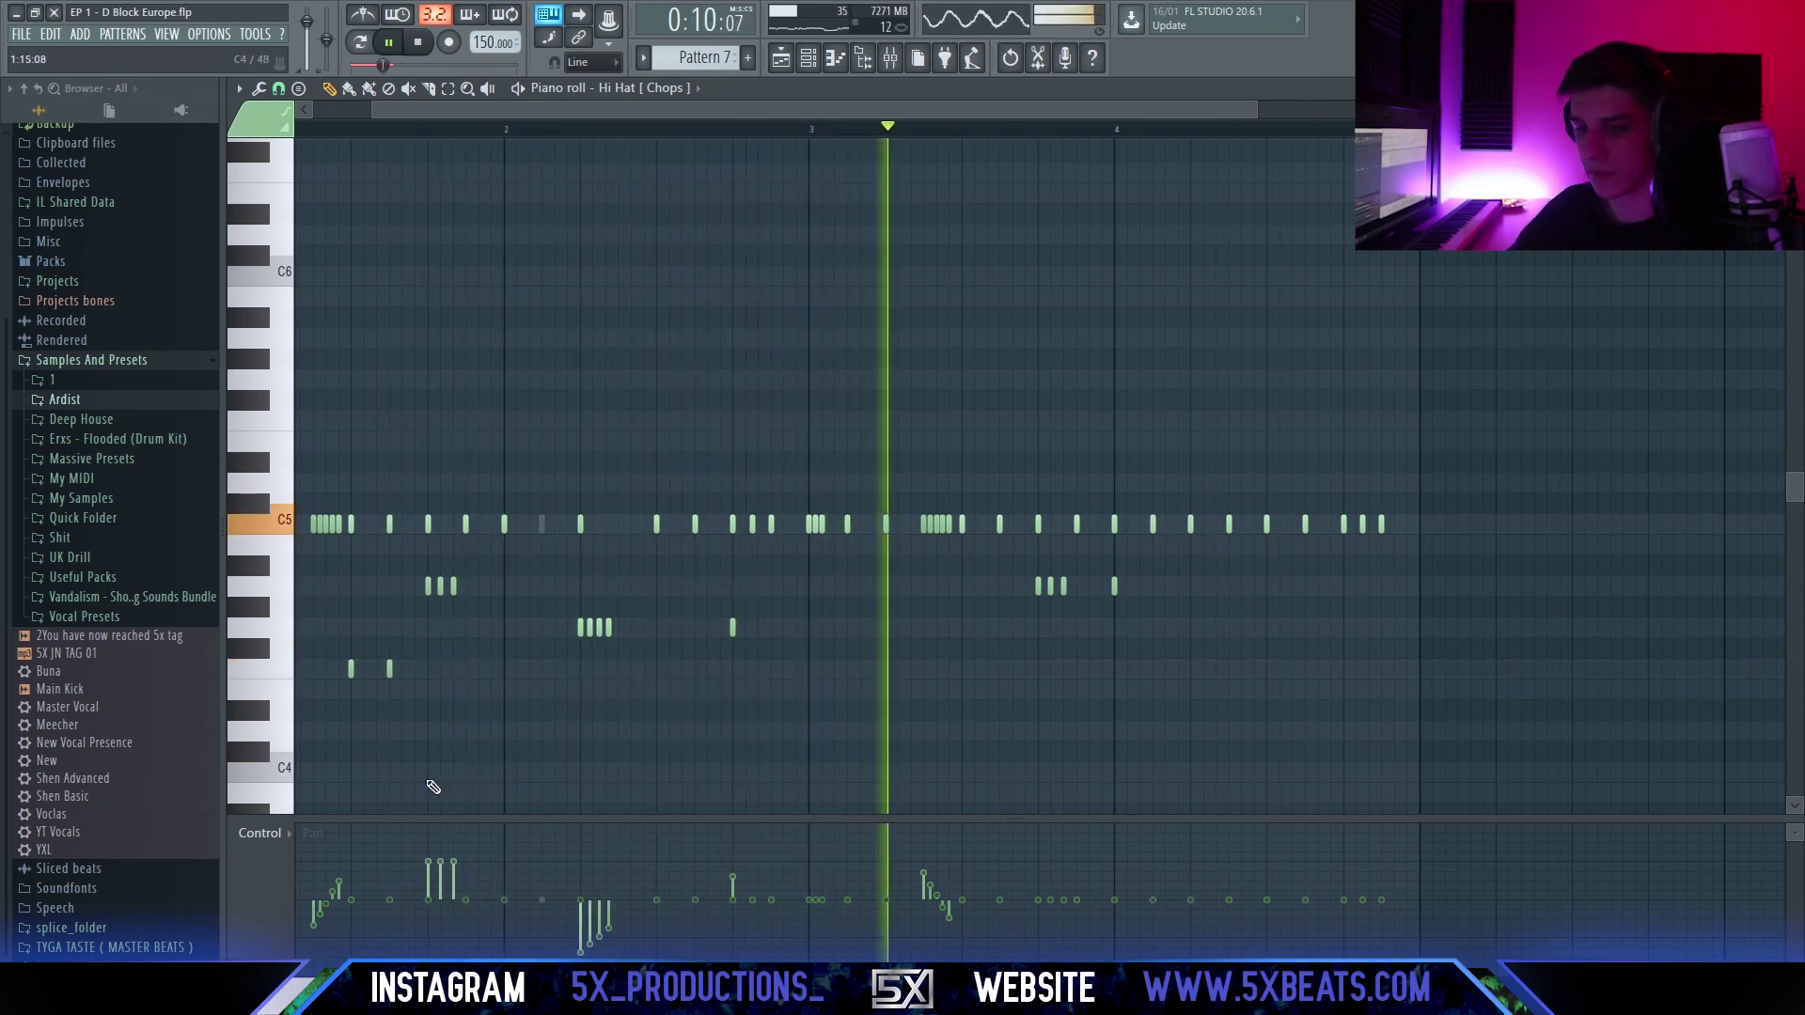
# Switch the control lane back to note velocity and view the whole hi-hat pattern.
pyautogui.click(273, 837)
pyautogui.click(302, 878)
pyautogui.scroll(-2, 480, 661)
pyautogui.scroll(-1, 634, 652)
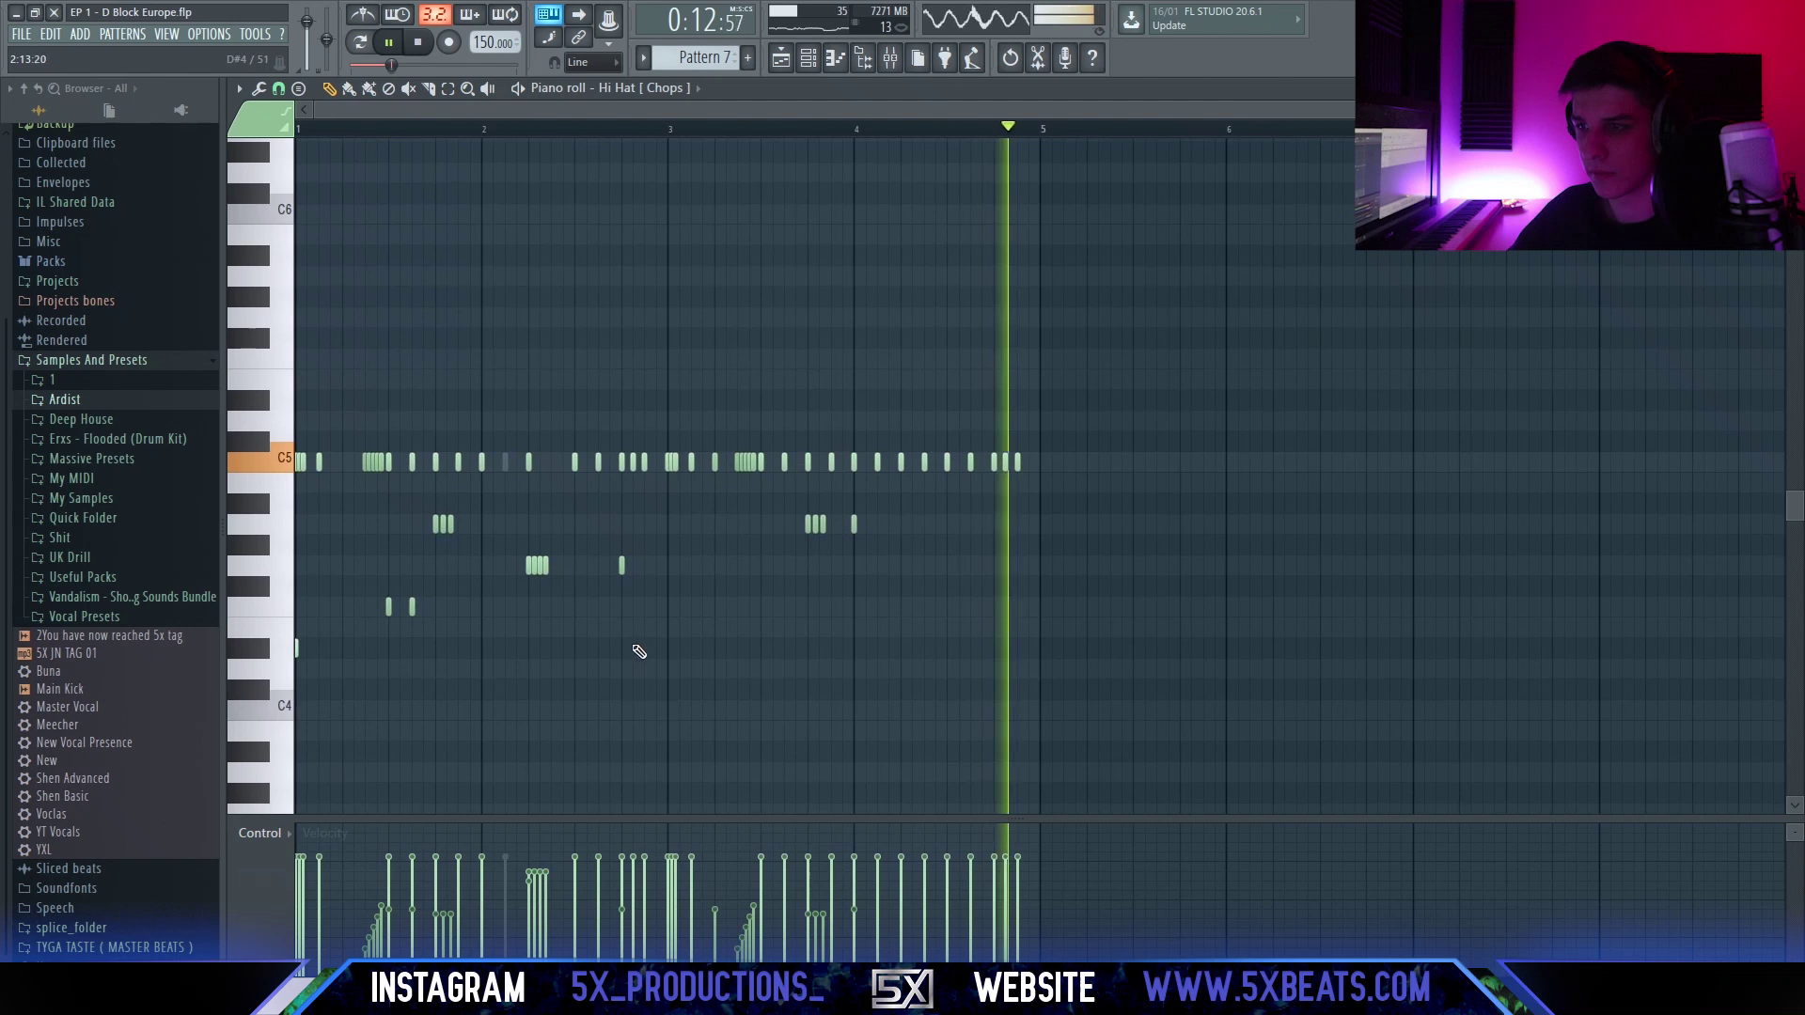
# Delete the C5 hi-hat note at step 11 of bar 2.
pyautogui.keyDown('ctrl'); pyautogui.scroll(2, 705, 636); pyautogui.keyUp('ctrl')
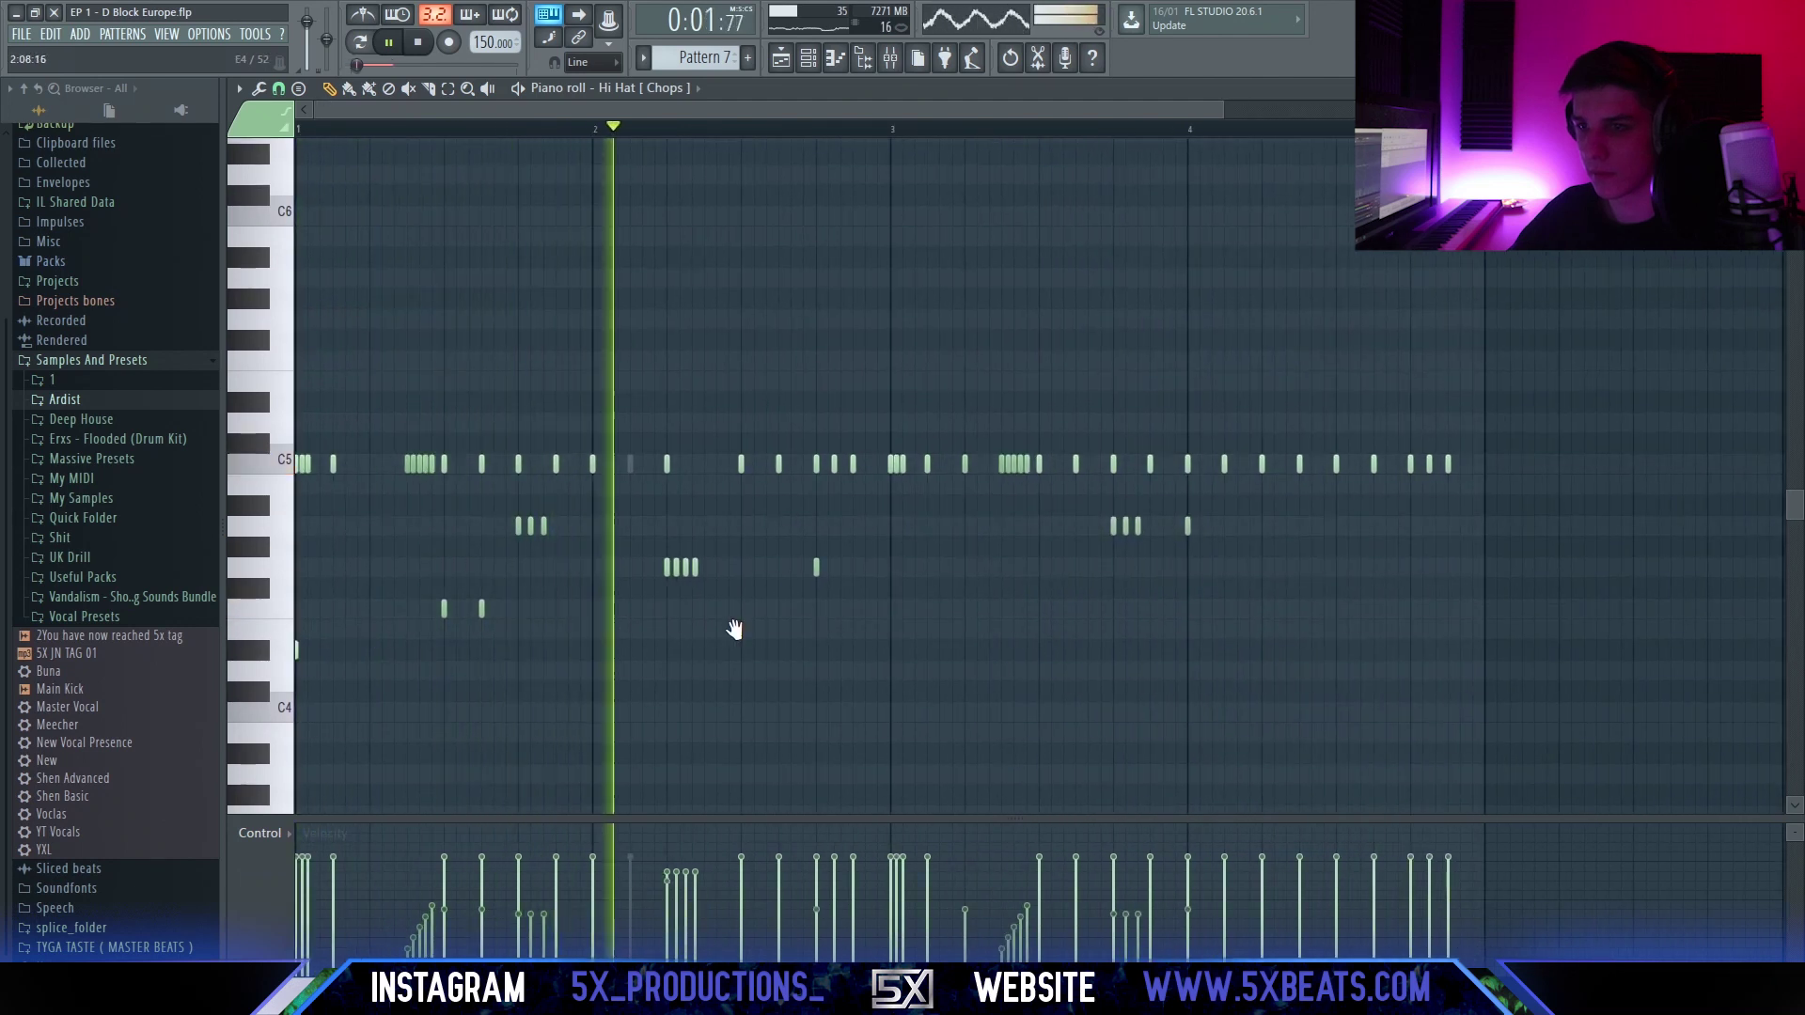
pyautogui.moveTo(1157, 671); pyautogui.dragTo(1027, 705)
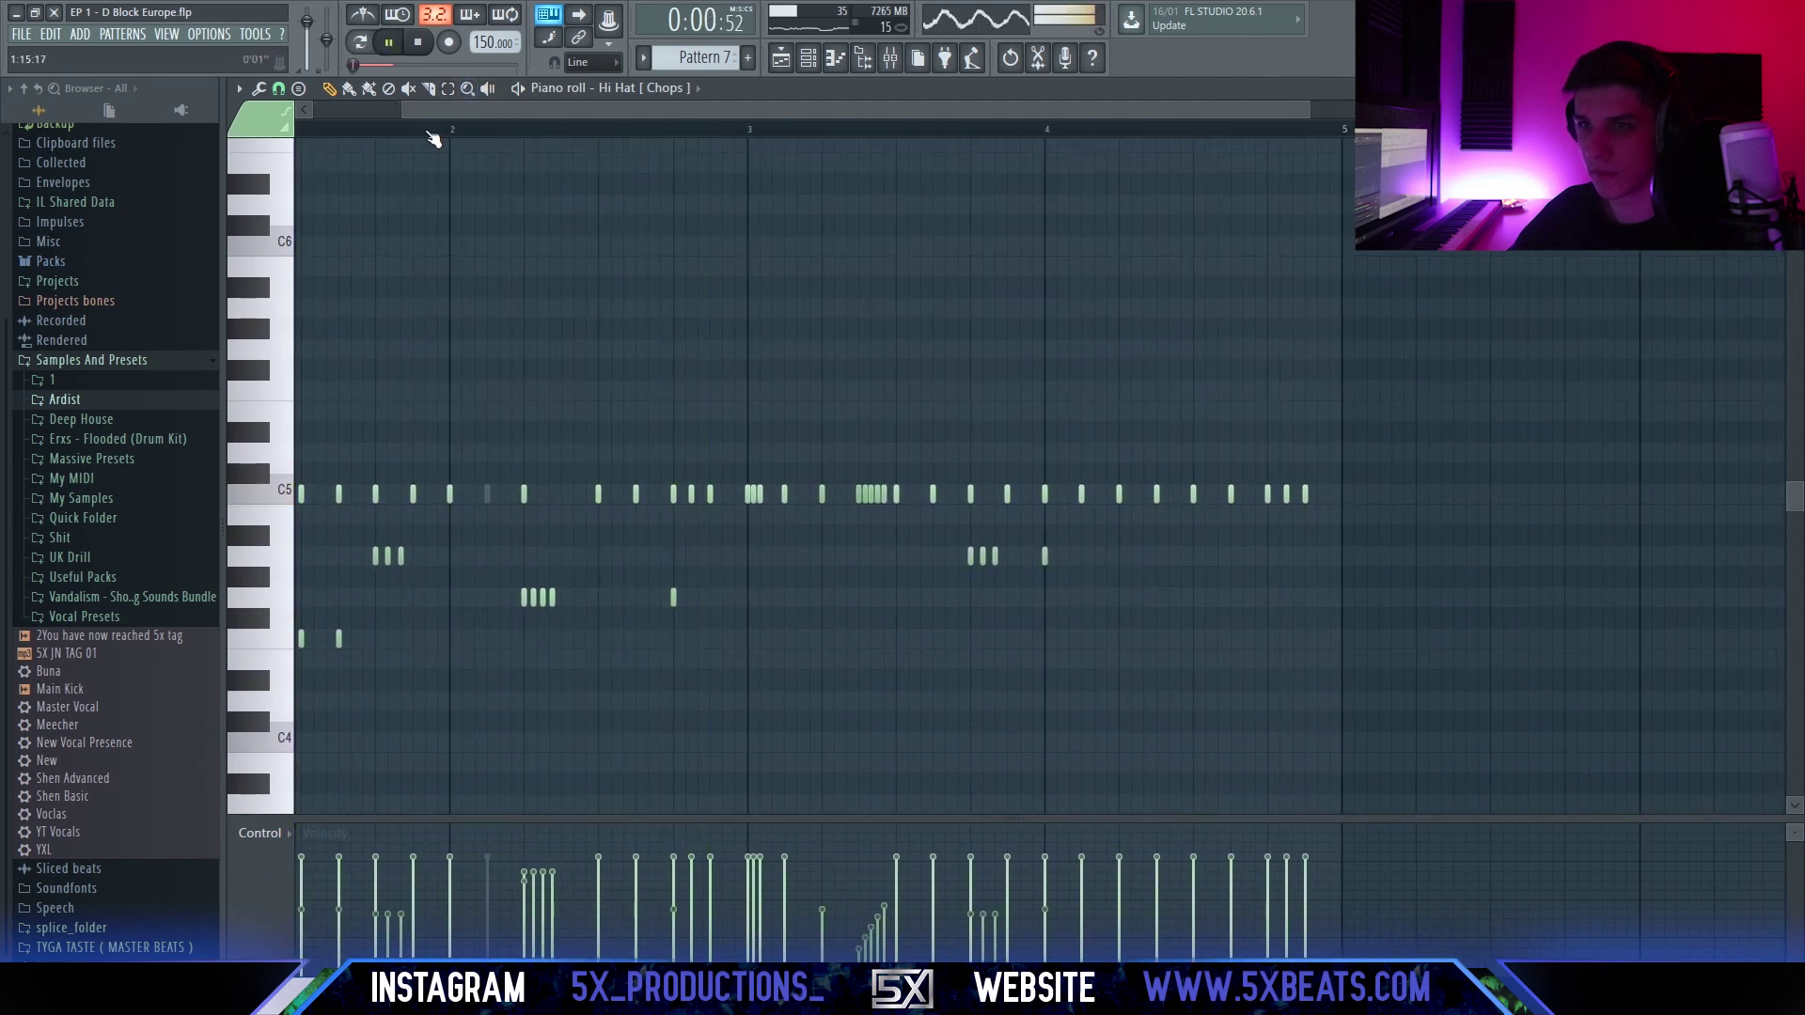
pyautogui.rightClick(636, 493)
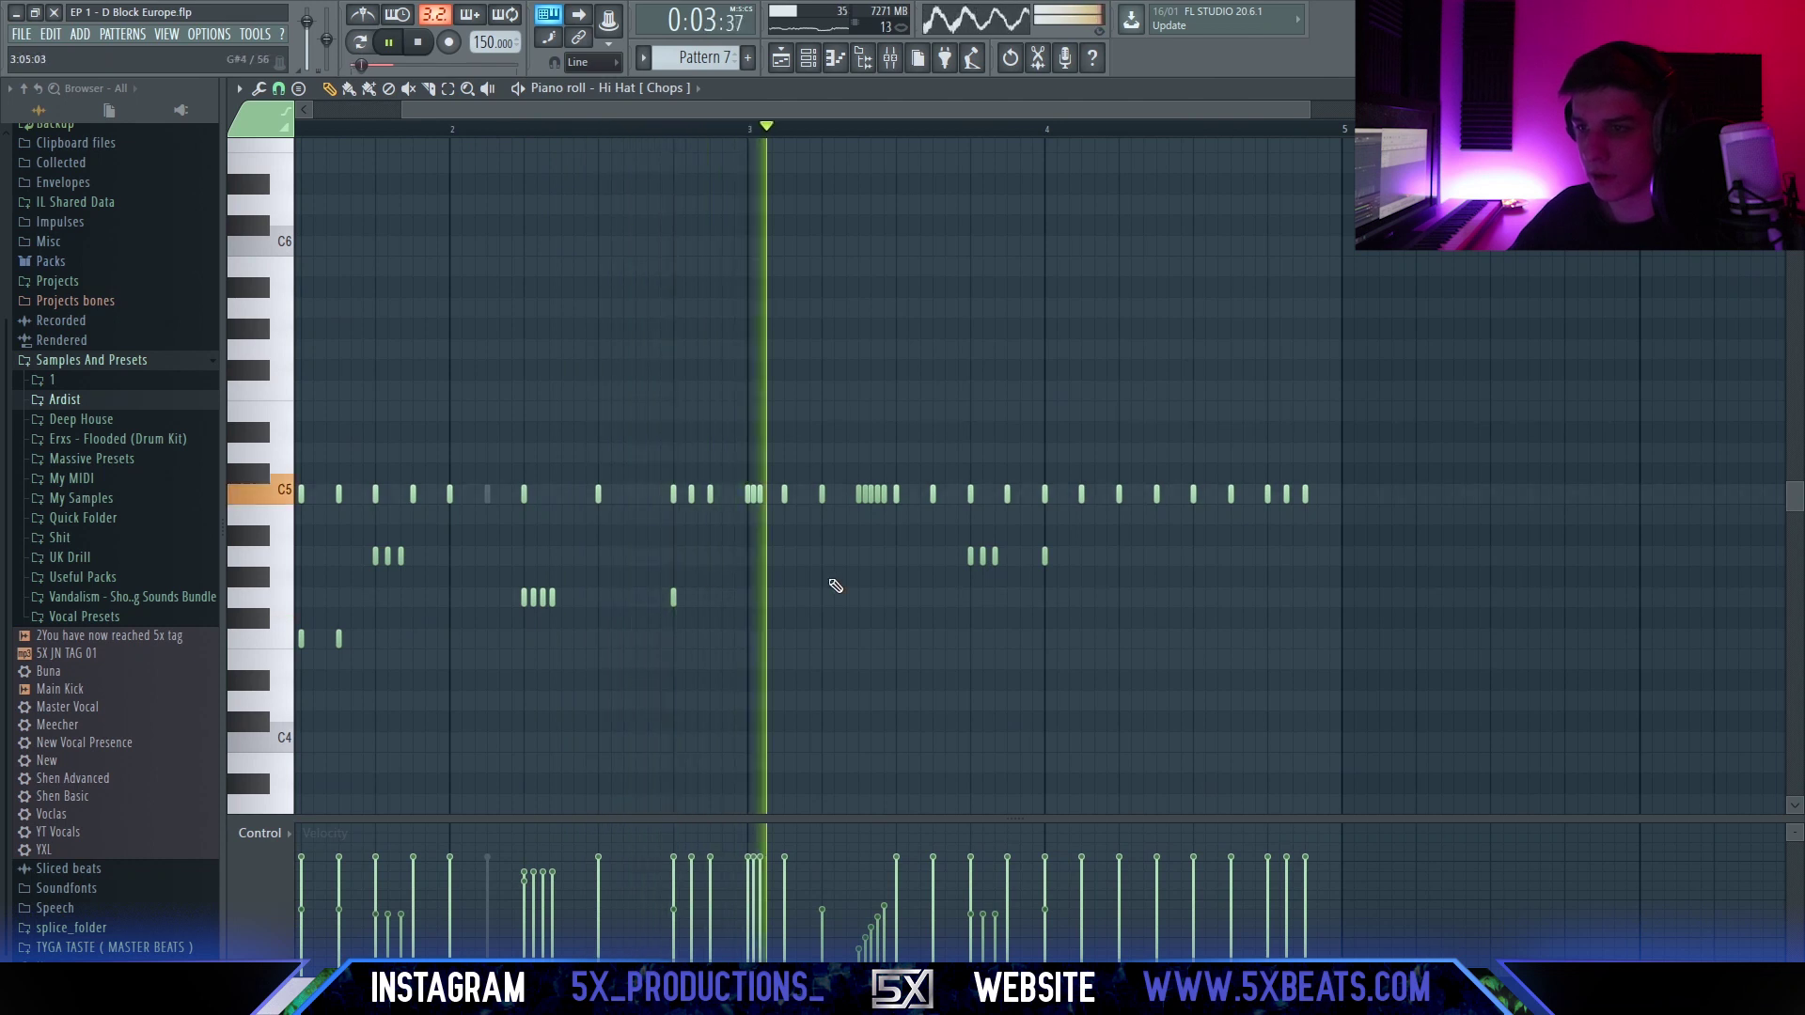
# Try deleting the C5 notes at steps 3 and 5 of bar 3, replay the section, and undo the last change.
pyautogui.keyDown('ctrl'); pyautogui.scroll(-1, 835, 586); pyautogui.keyUp('ctrl')
pyautogui.press('space')
pyautogui.press('space')
pyautogui.keyDown('ctrl'); pyautogui.scroll(3, 798, 436); pyautogui.keyUp('ctrl')
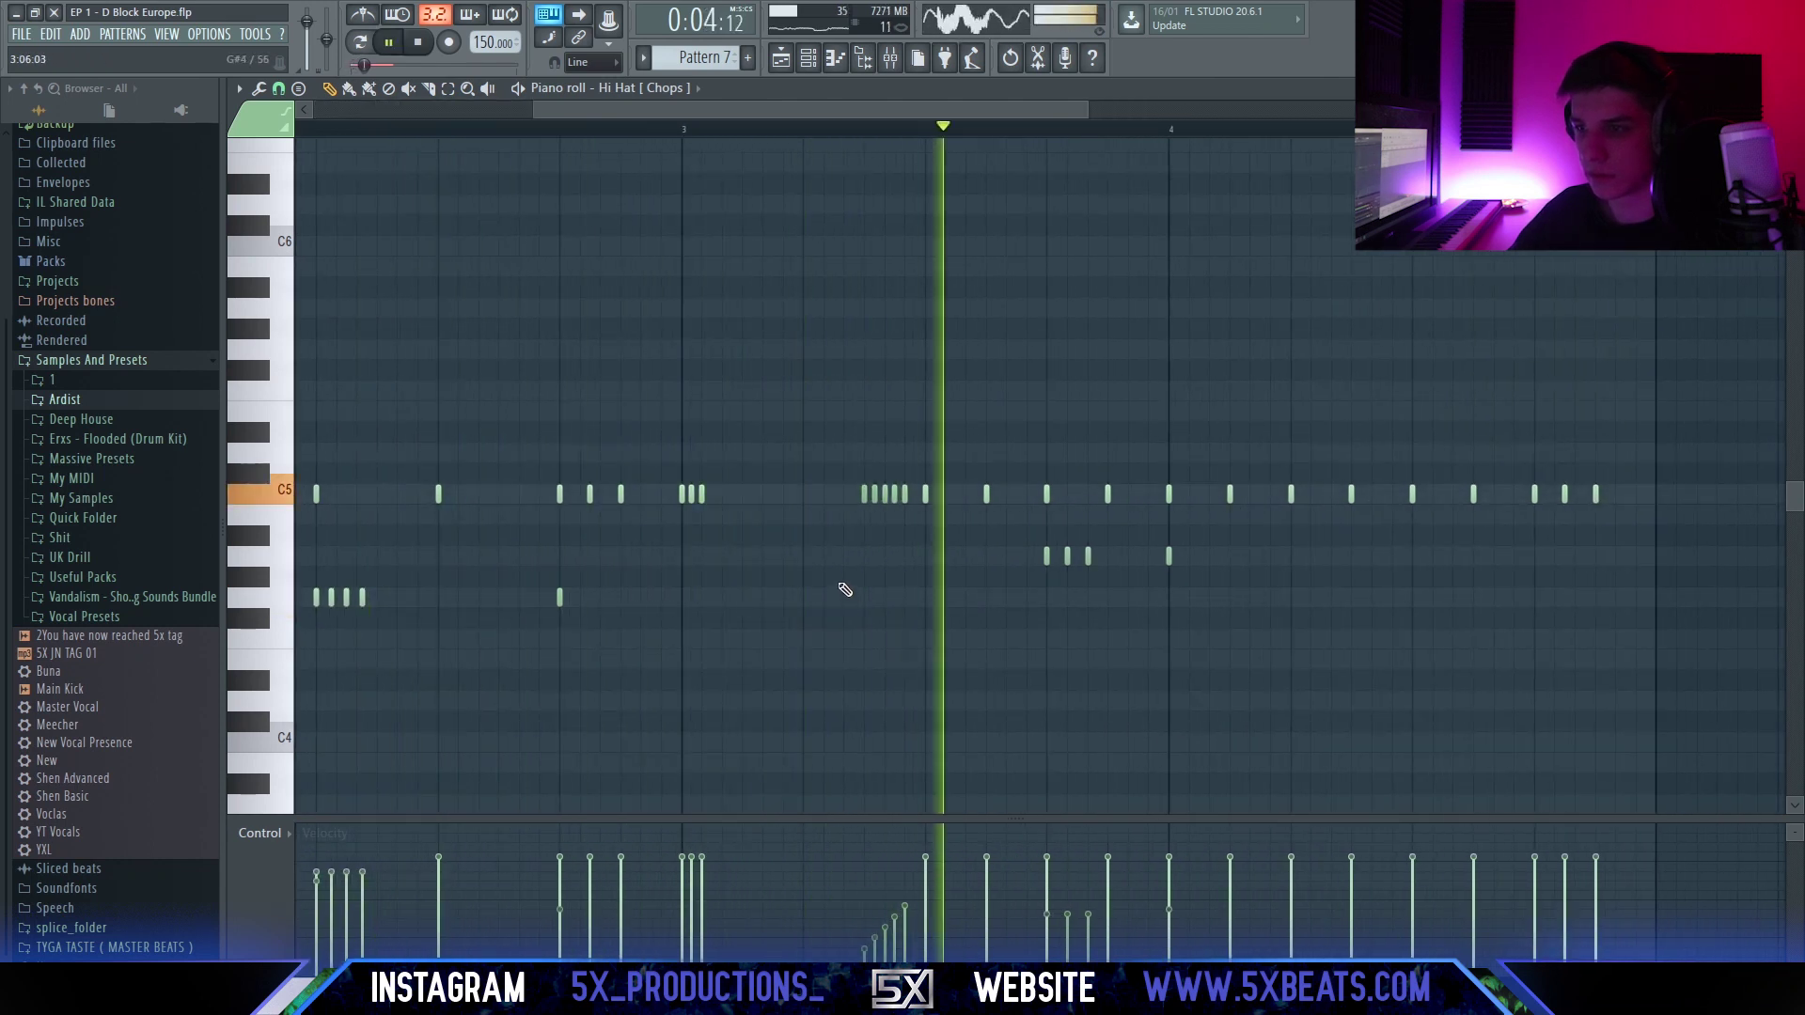
pyautogui.keyDown('ctrl'); pyautogui.scroll(-2, 886, 520); pyautogui.keyUp('ctrl')
pyautogui.keyDown('ctrl'); pyautogui.scroll(2, 950, 470); pyautogui.keyUp('ctrl')
pyautogui.click(398, 131)
pyautogui.moveTo(704, 414); pyautogui.dragTo(694, 443)
pyautogui.hotkey('ctrl', 'z')
# Try bar 3 without its C5 note at step 3, replaying from the end of bar 2.
pyautogui.rightClick(462, 533)
pyautogui.press('space')
pyautogui.press('space')
pyautogui.keyDown('ctrl'); pyautogui.scroll(-2, 408, 376); pyautogui.keyUp('ctrl')
pyautogui.click(335, 129)
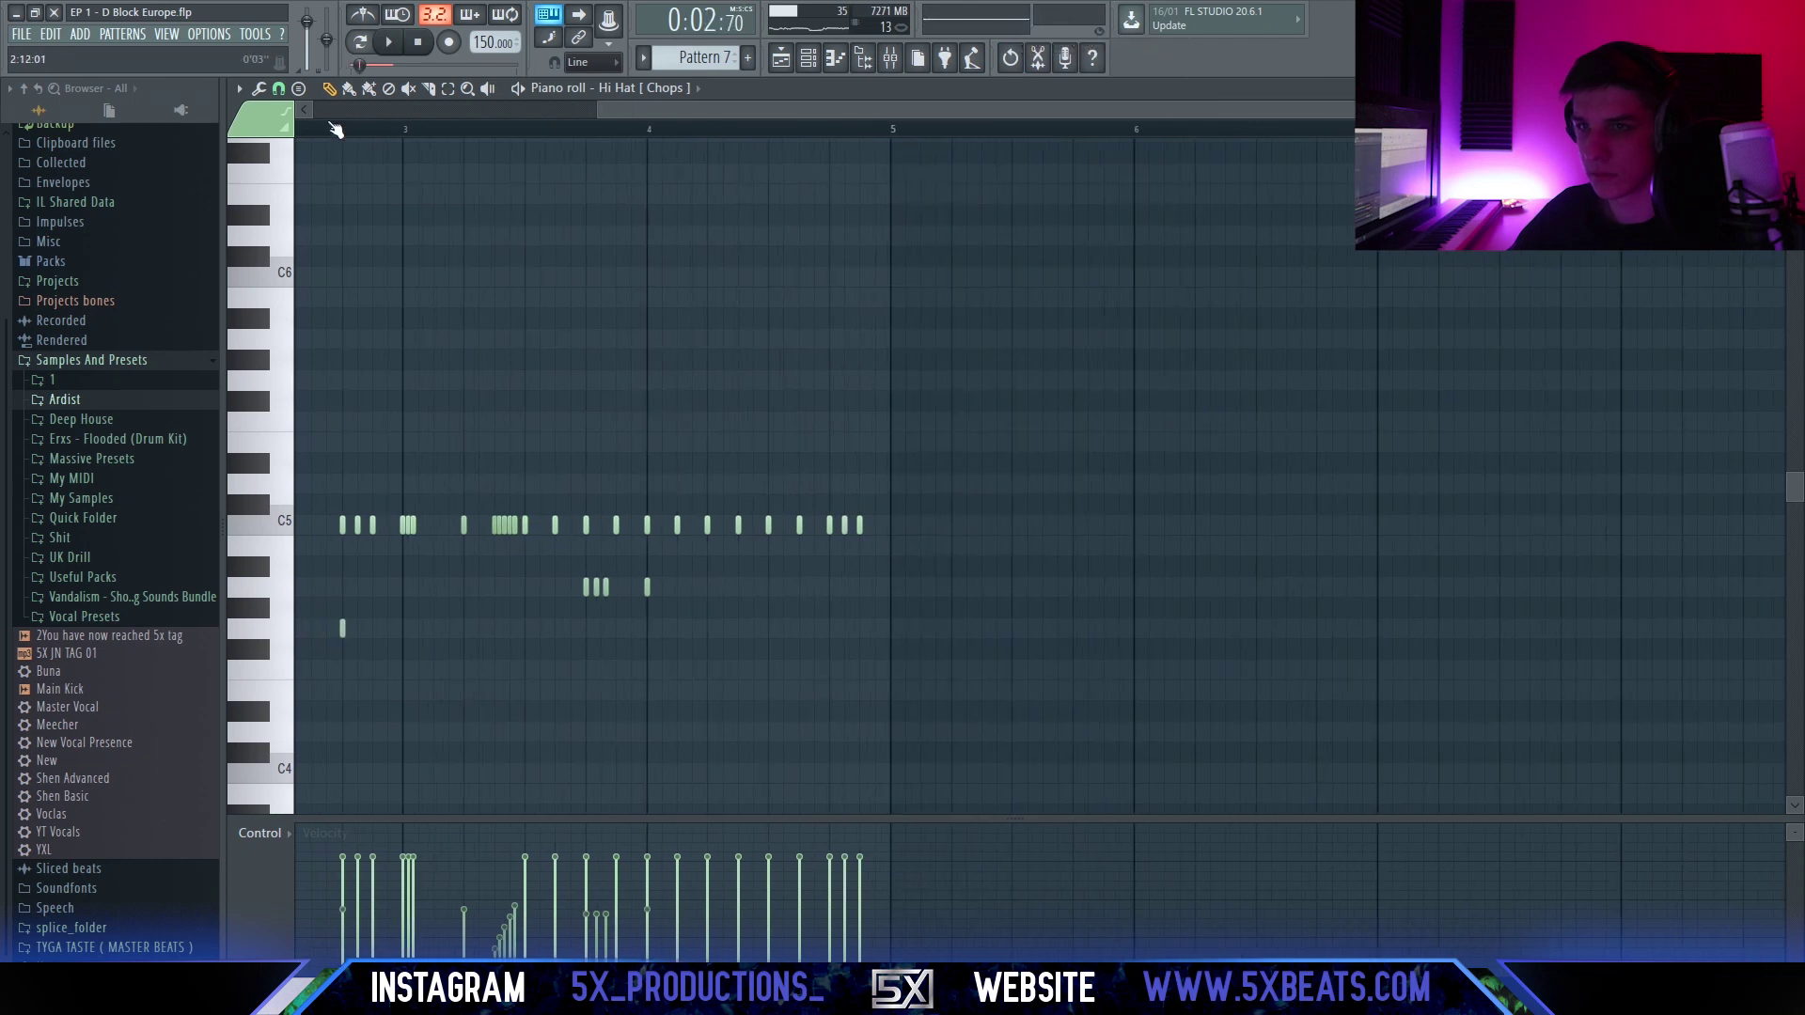
# Restore the C5 note at step 3 of bar 3 and delete the soft C5 note at step 5.
pyautogui.keyDown('ctrl'); pyautogui.scroll(2, 434, 376); pyautogui.keyUp('ctrl')
pyautogui.moveTo(504, 496); pyautogui.dragTo(555, 501)
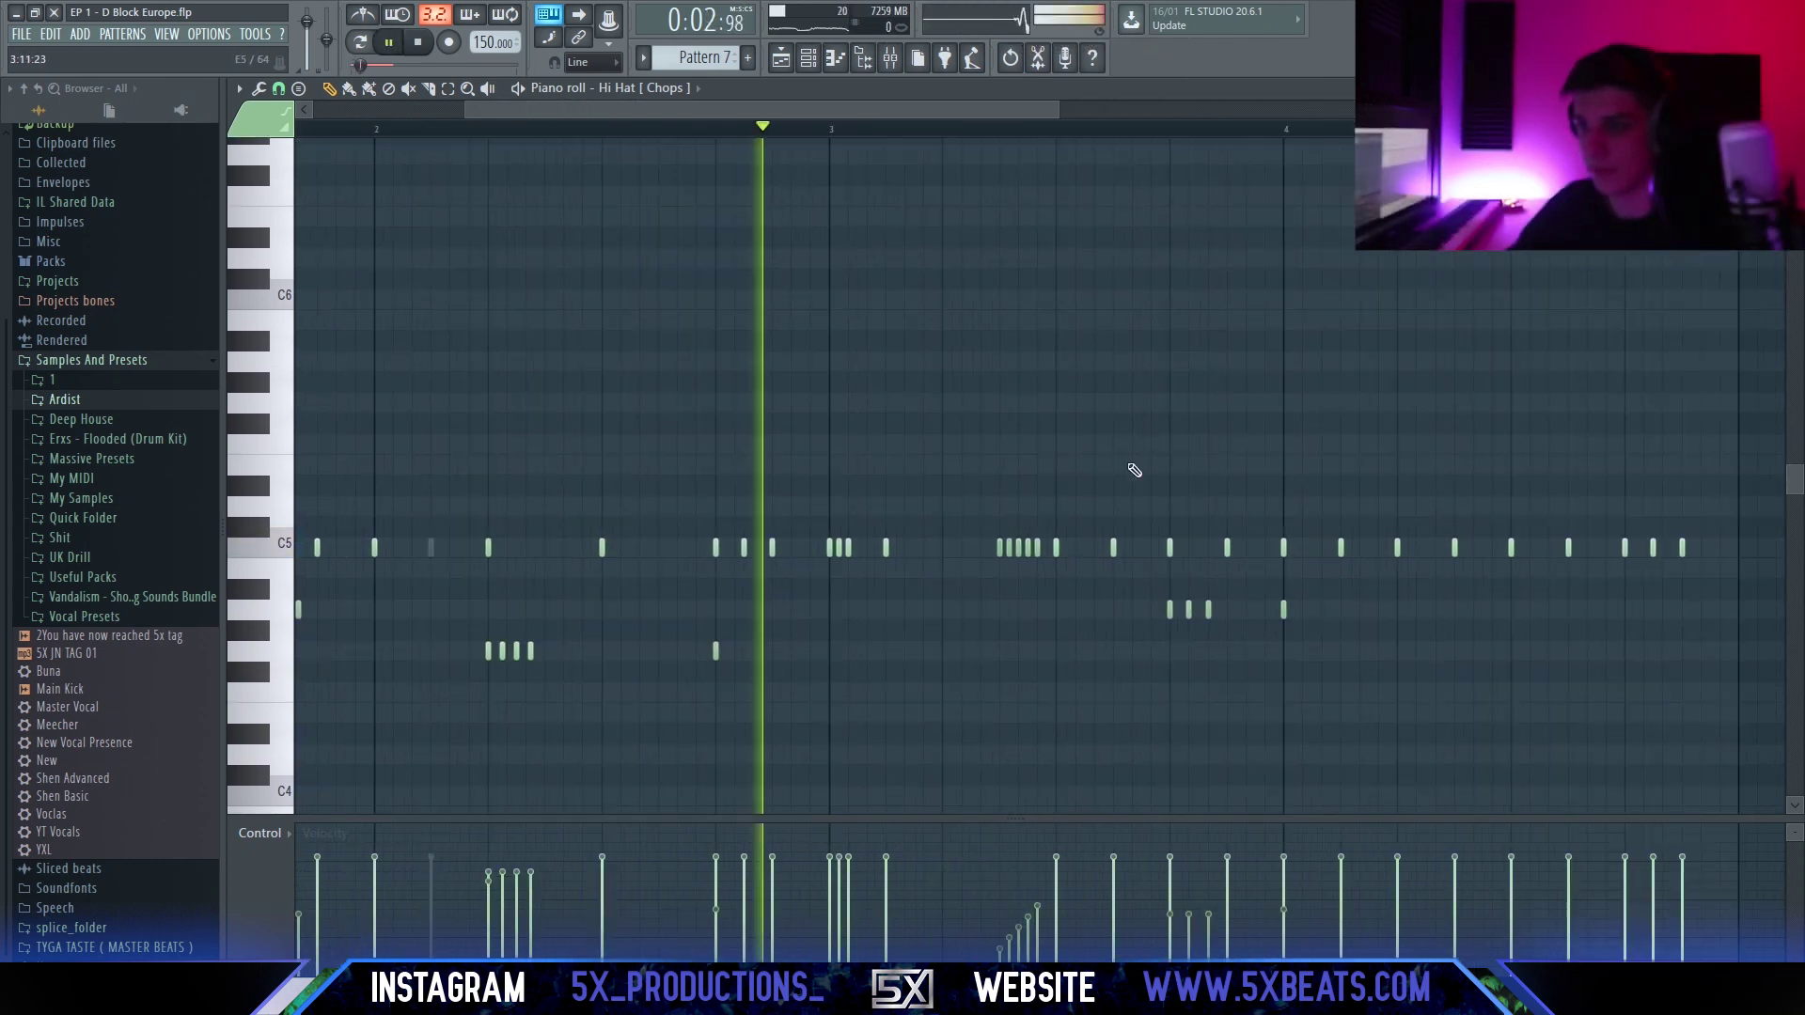
pyautogui.moveTo(1099, 475); pyautogui.dragTo(855, 463)
# Delete the C5 and A4 notes at the start of bar 4 and make the C5 note at step 3 very soft.
pyautogui.keyDown('ctrl'); pyautogui.scroll(-3, 837, 498); pyautogui.keyUp('ctrl')
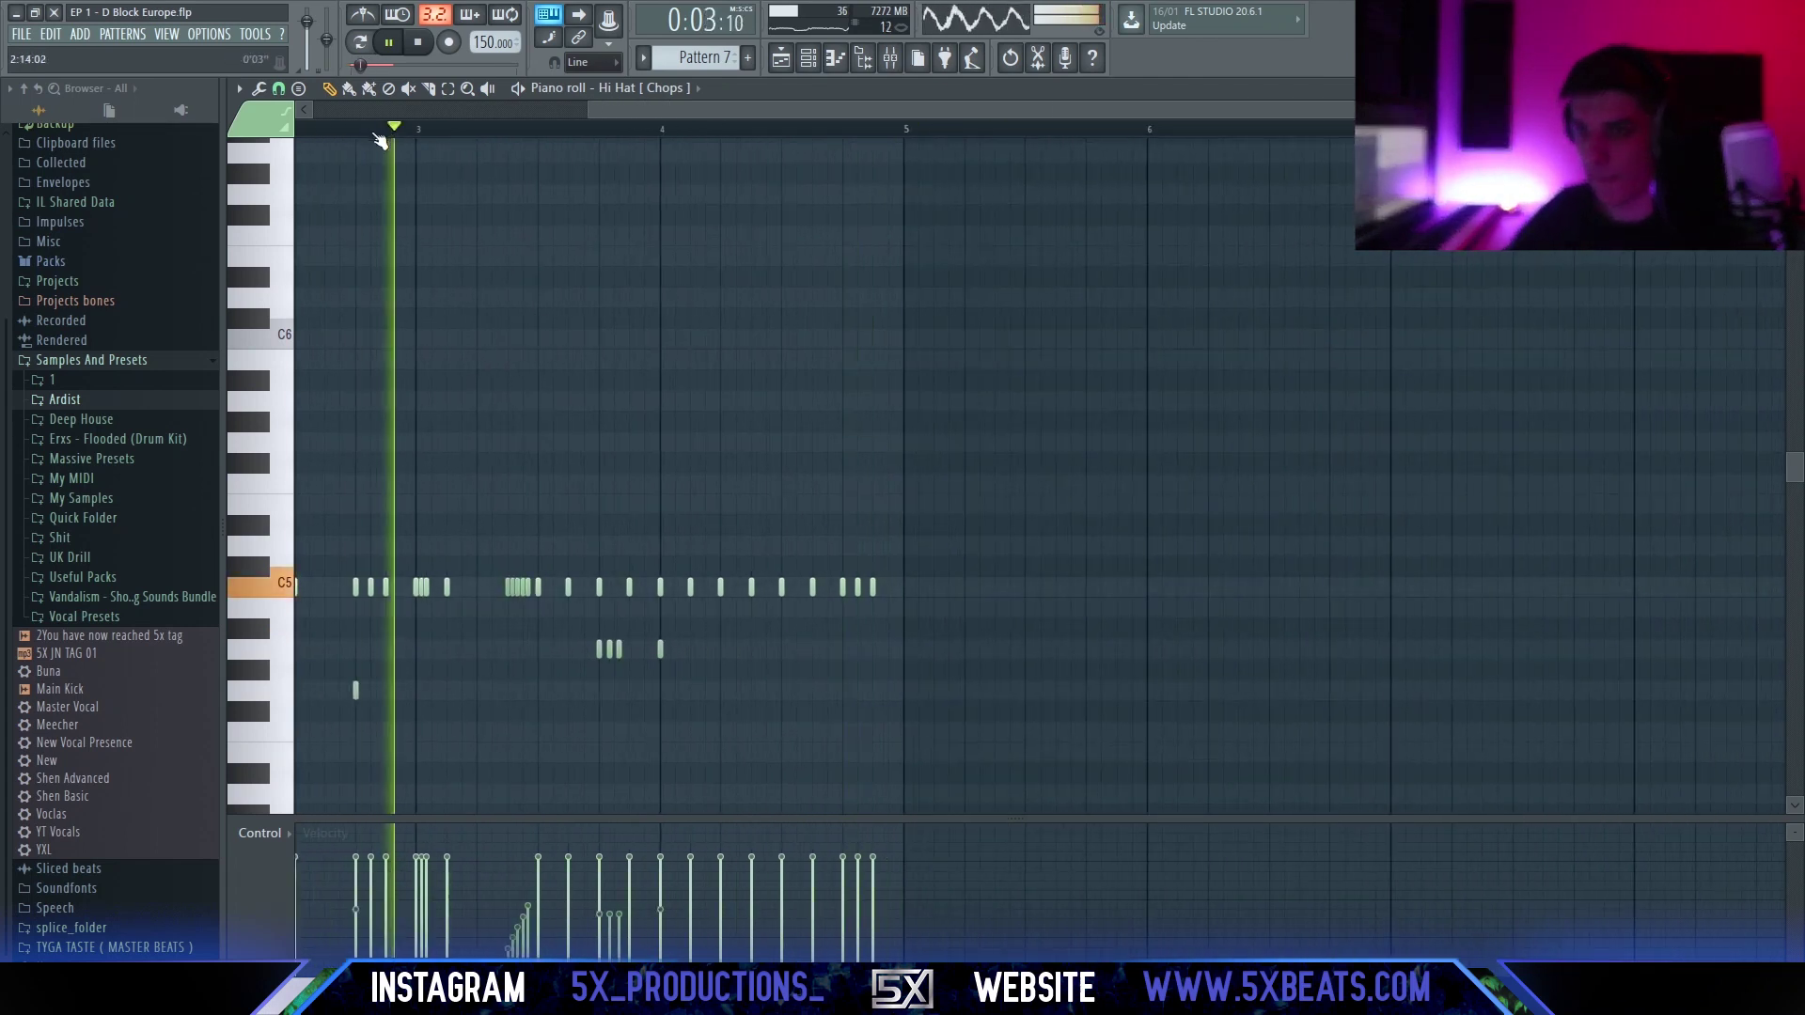
pyautogui.keyDown('ctrl'); pyautogui.scroll(3, 499, 376); pyautogui.keyUp('ctrl')
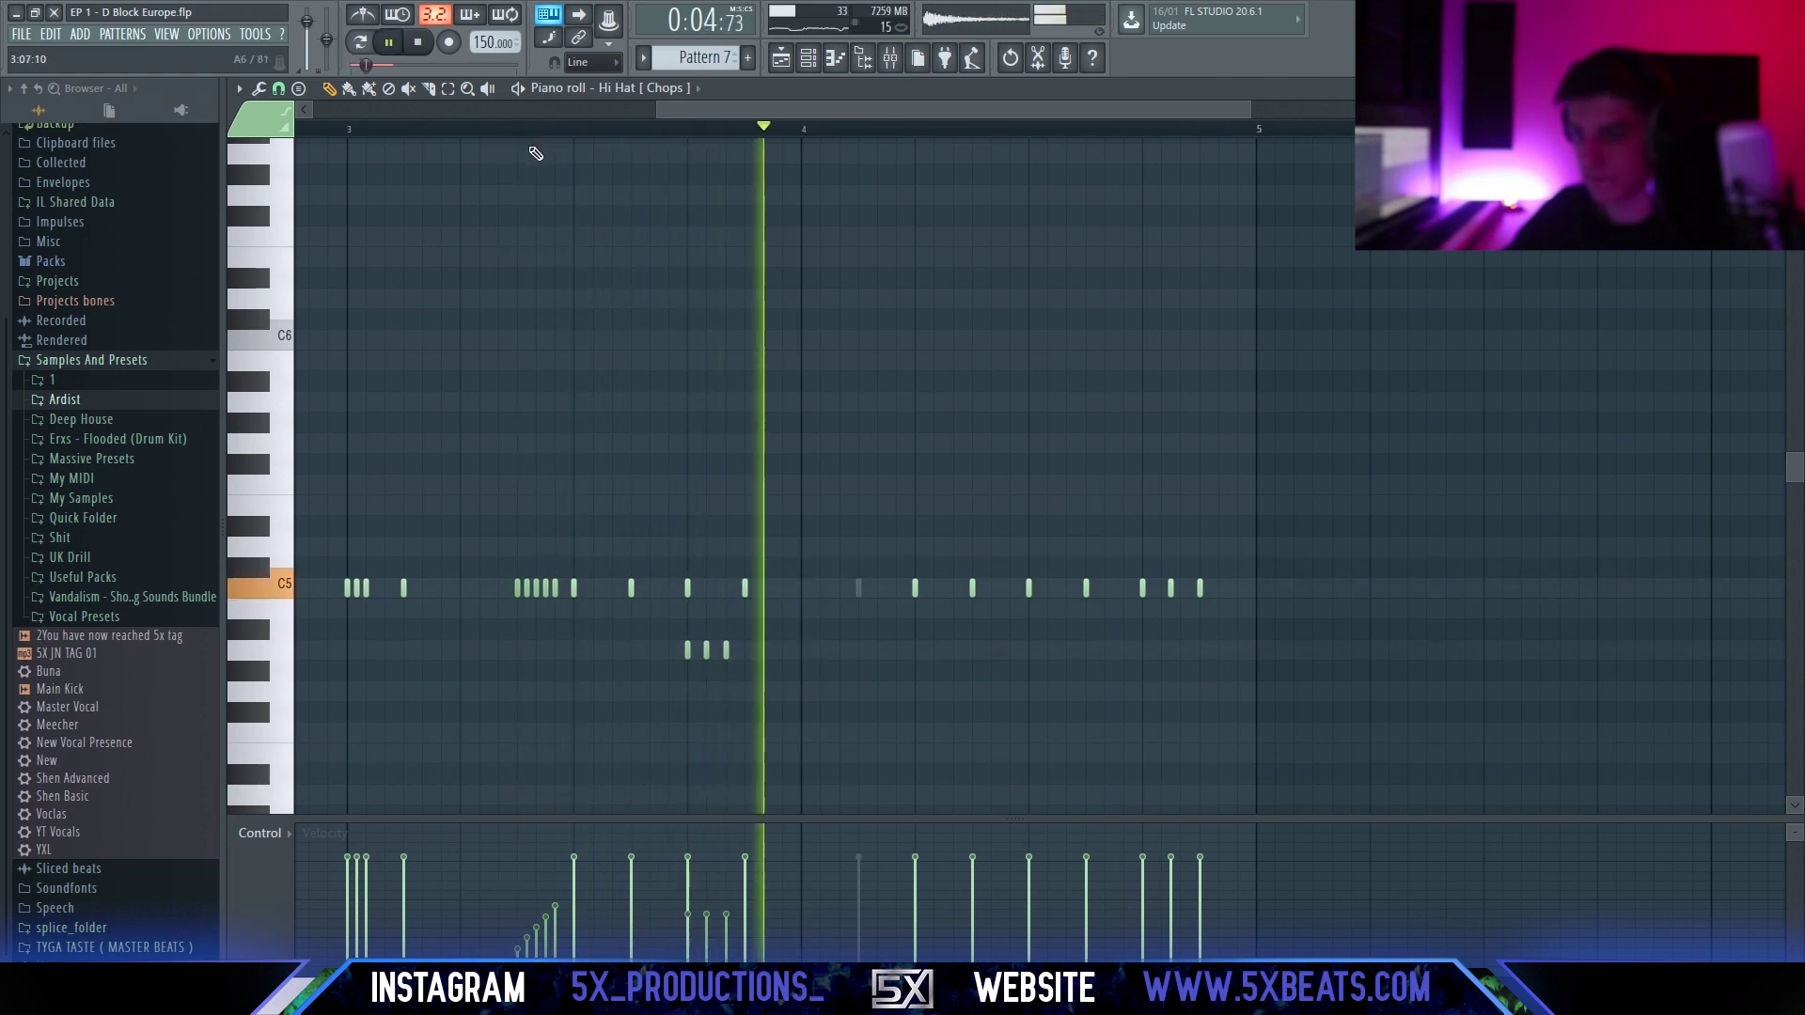
pyautogui.keyDown('ctrl'); pyautogui.scroll(-3, 978, 564); pyautogui.keyUp('ctrl')
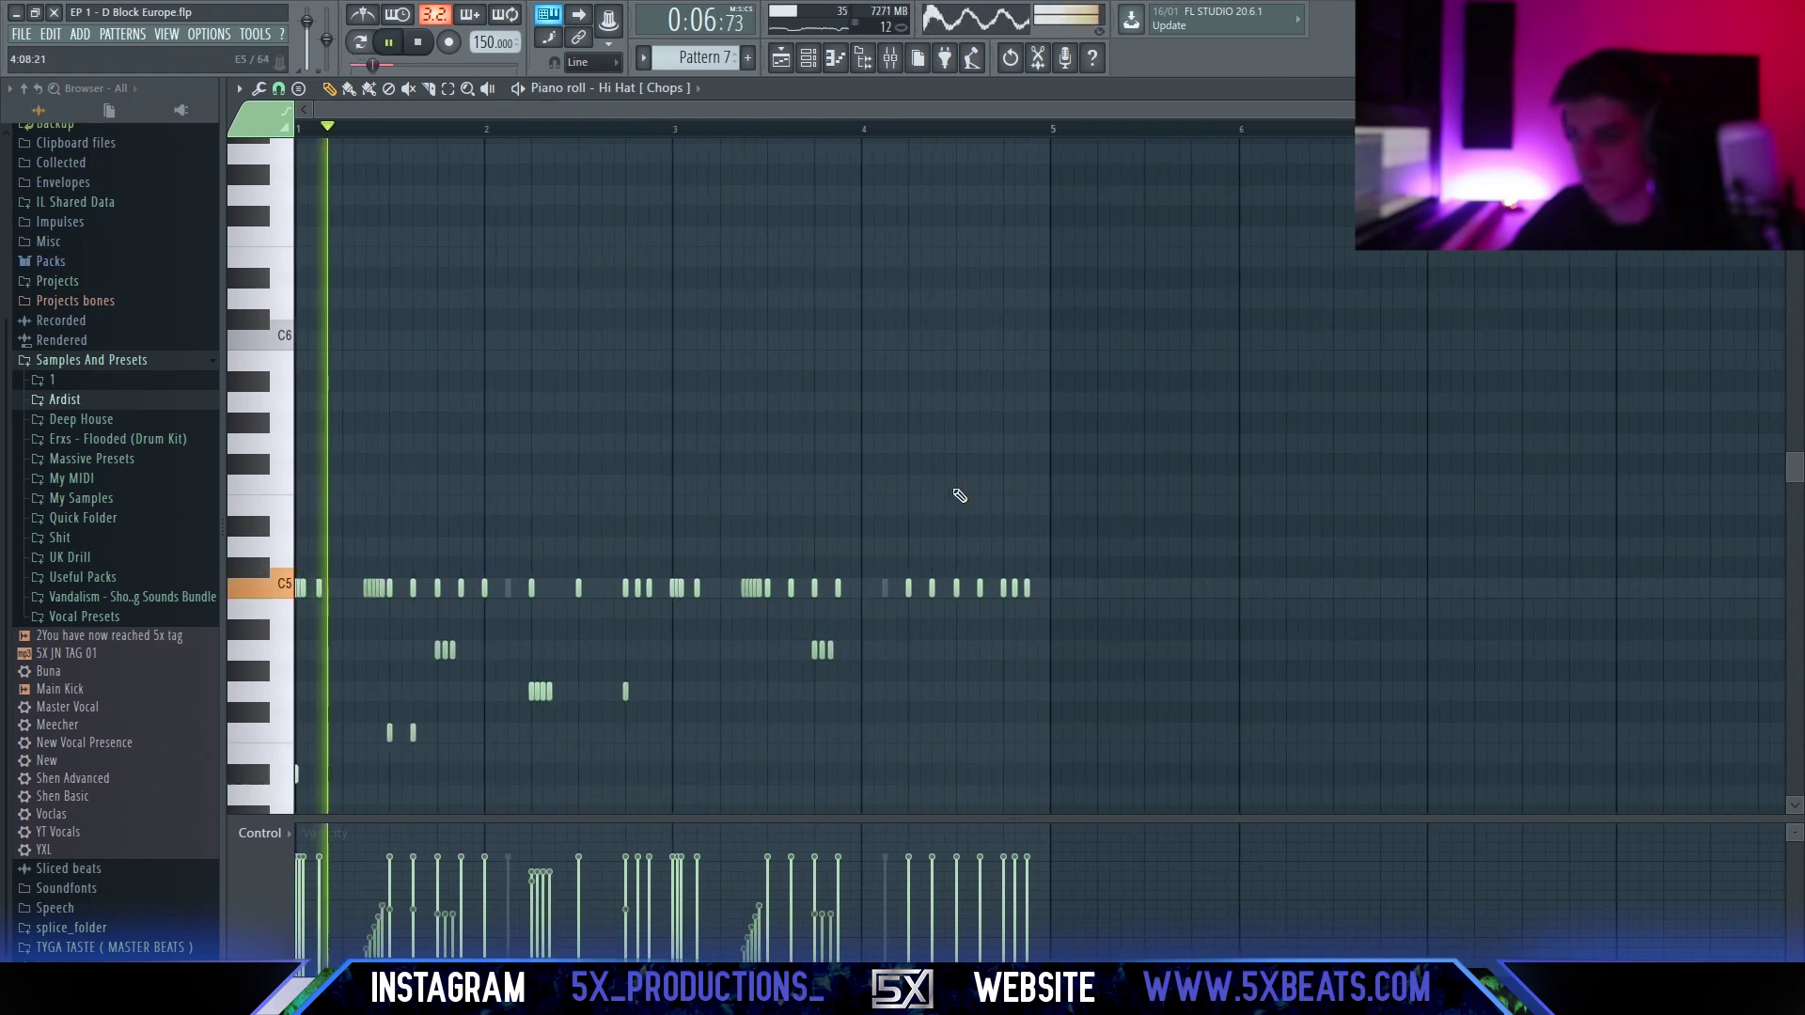
# Turn the C5 note at step 5 of bar 4 into a three-note roll and delete the note at step 14.
pyautogui.scroll(2, 1027, 598)
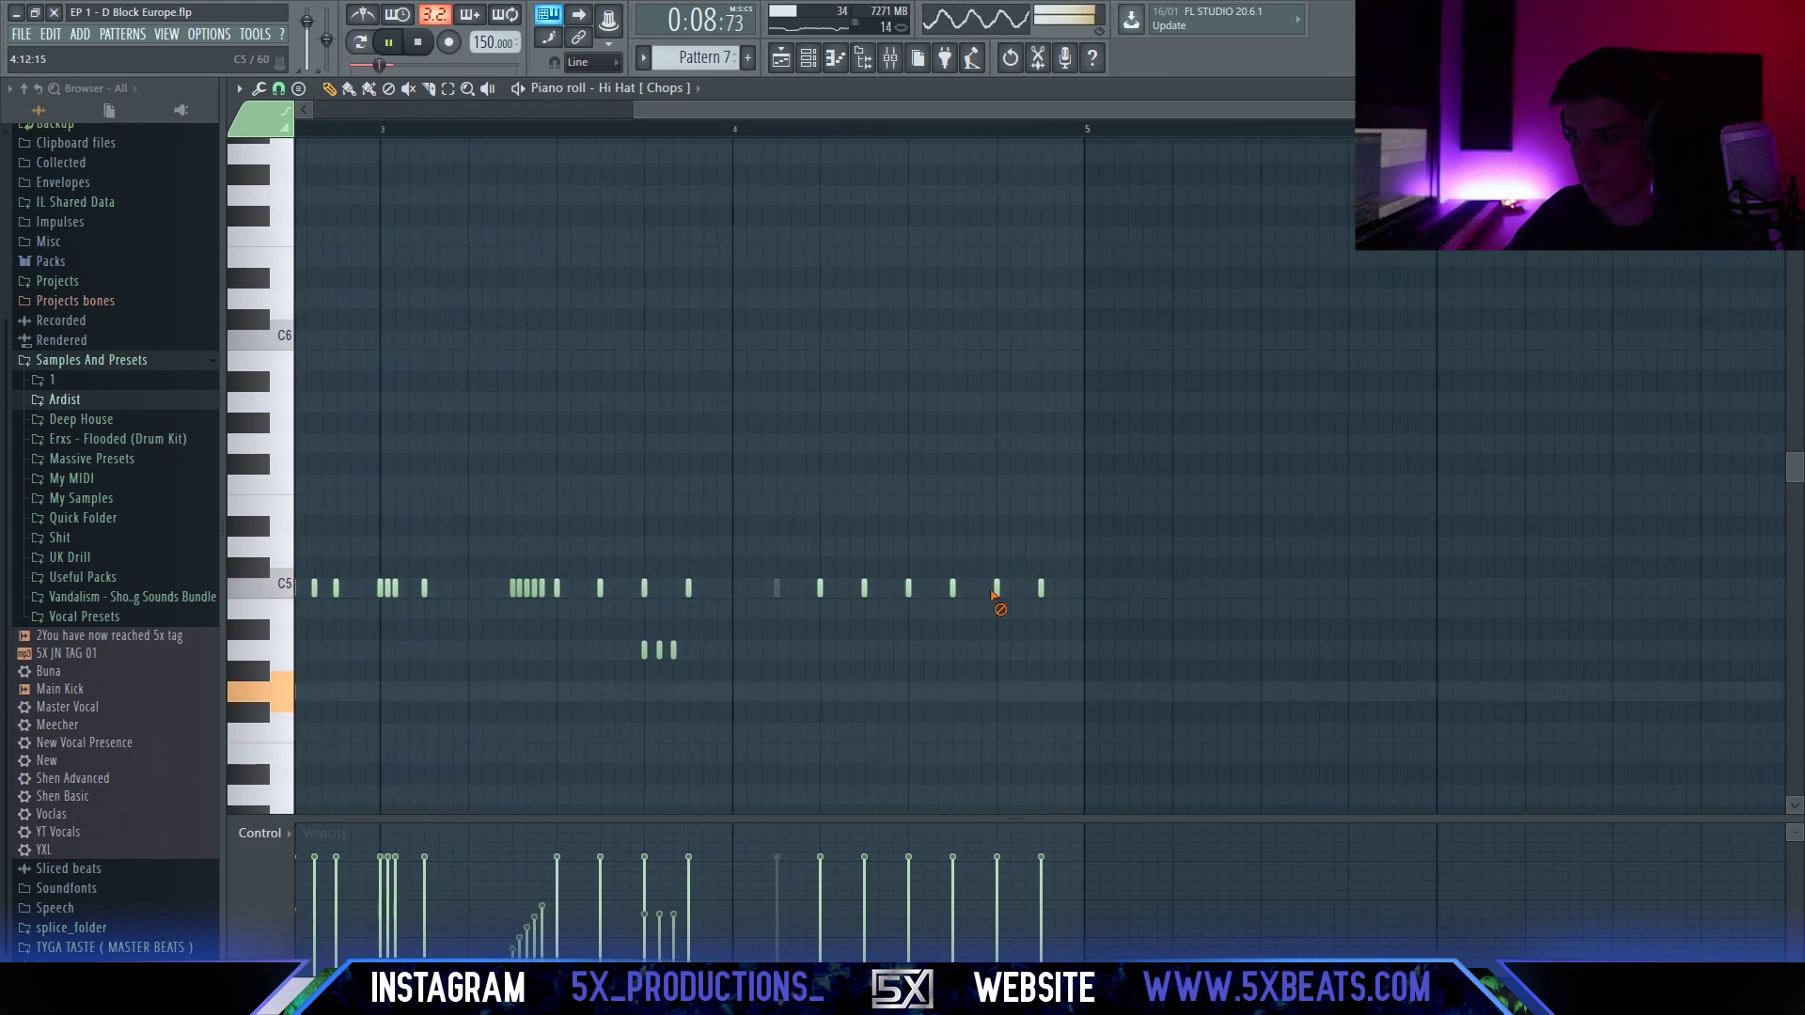
pyautogui.scroll(2, 843, 608)
pyautogui.click(824, 588)
pyautogui.click(837, 588)
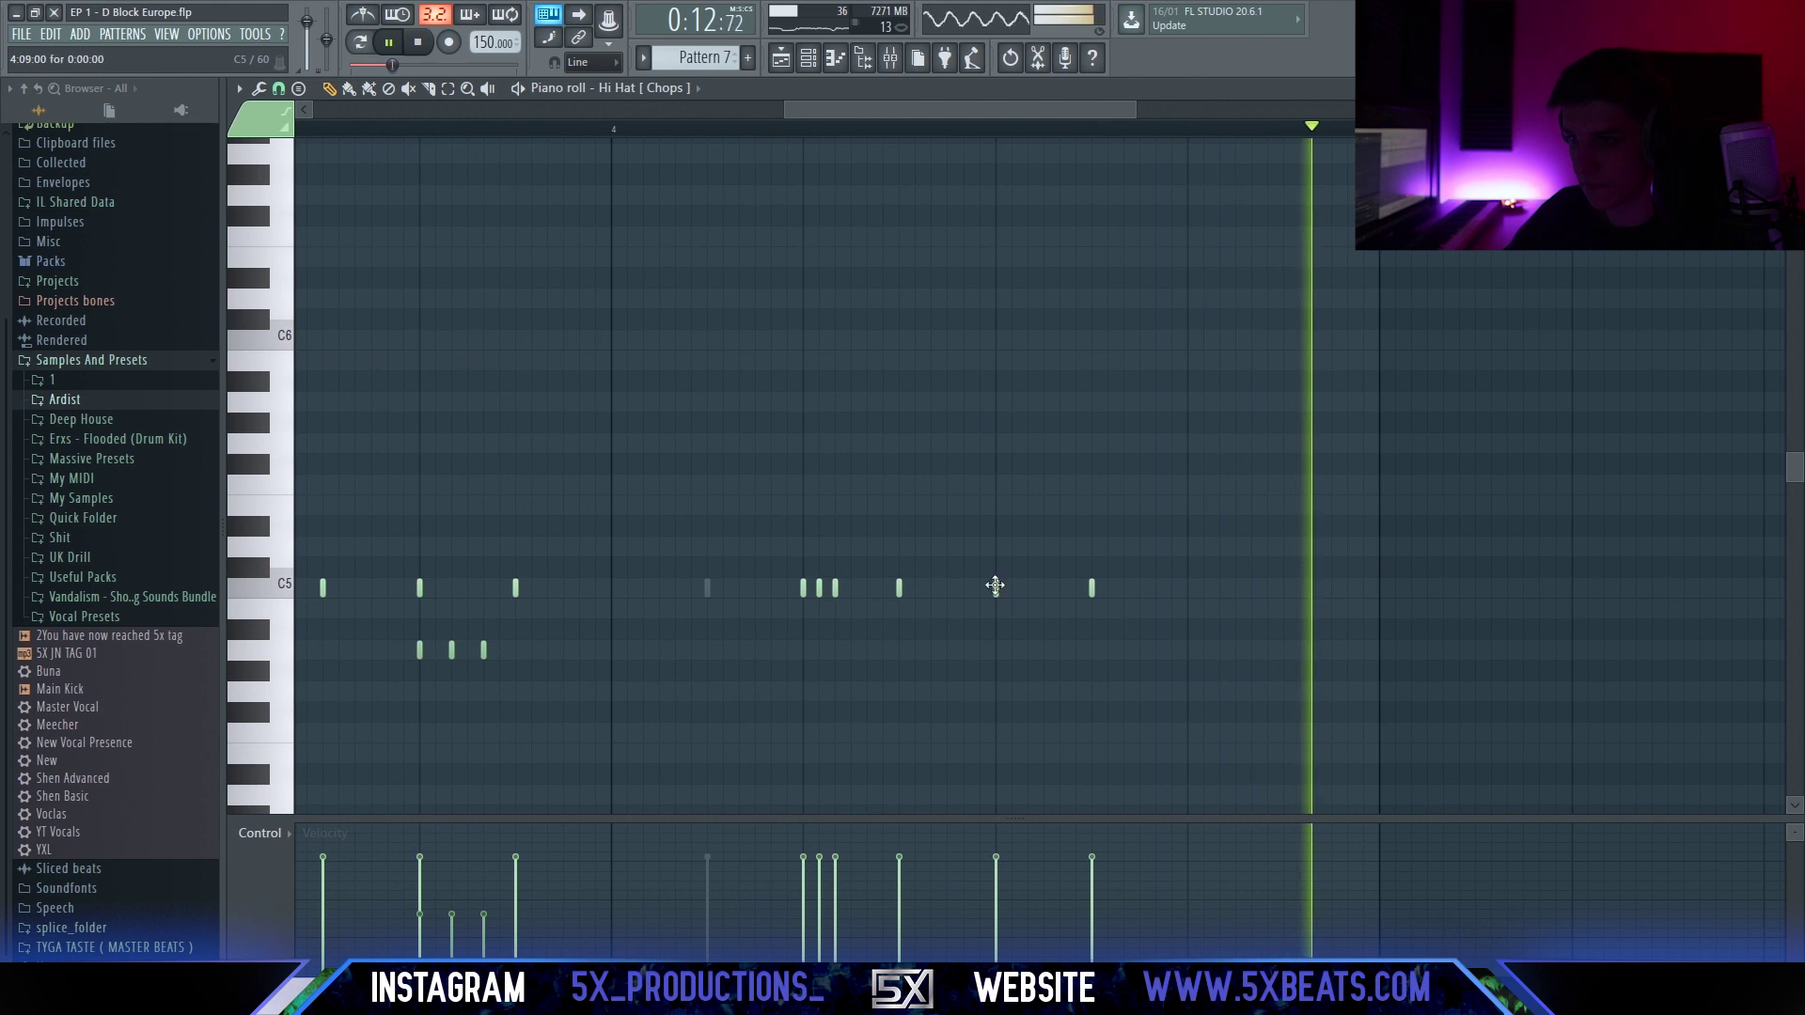
# Place C5 notes at steps 13 and 15 of bar 4 and delete the note at step 11.
pyautogui.scroll(-3, 989, 564)
pyautogui.keyDown('ctrl'); pyautogui.rightClick(1116, 595); pyautogui.keyUp('ctrl')
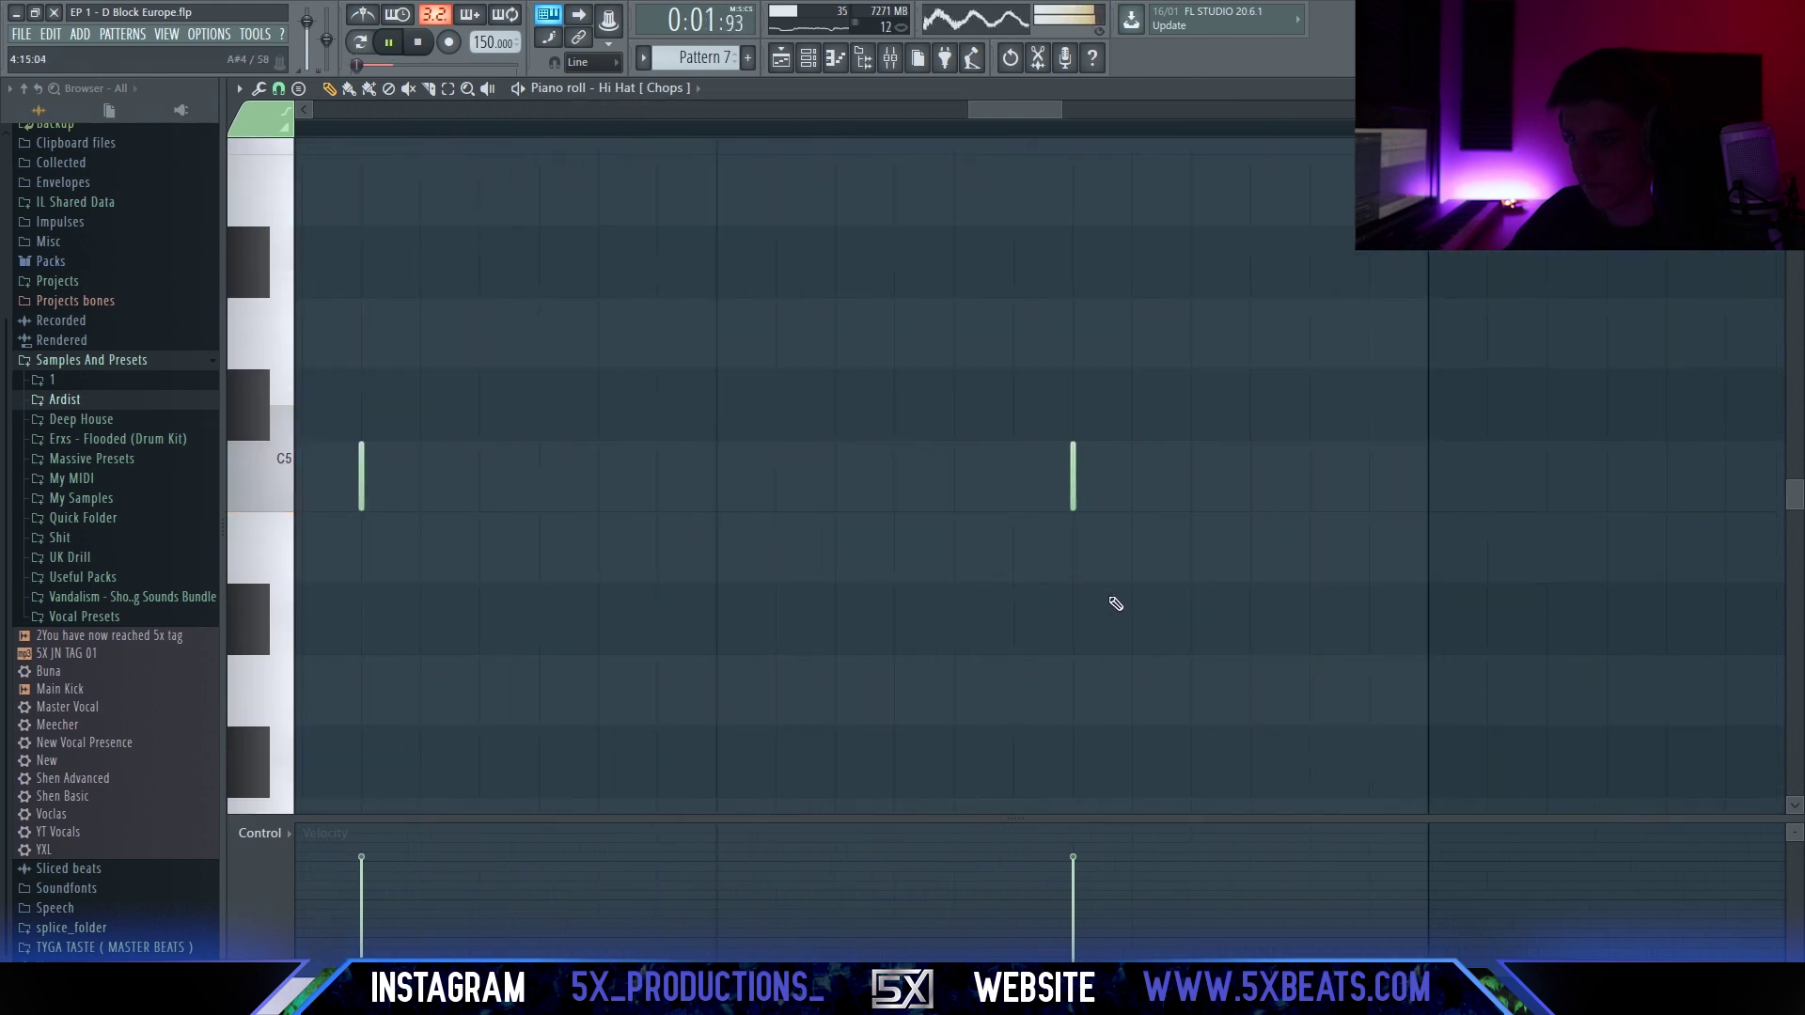
pyautogui.keyDown('ctrl'); pyautogui.rightClick(1116, 599); pyautogui.keyUp('ctrl')
pyautogui.click(1570, 384)
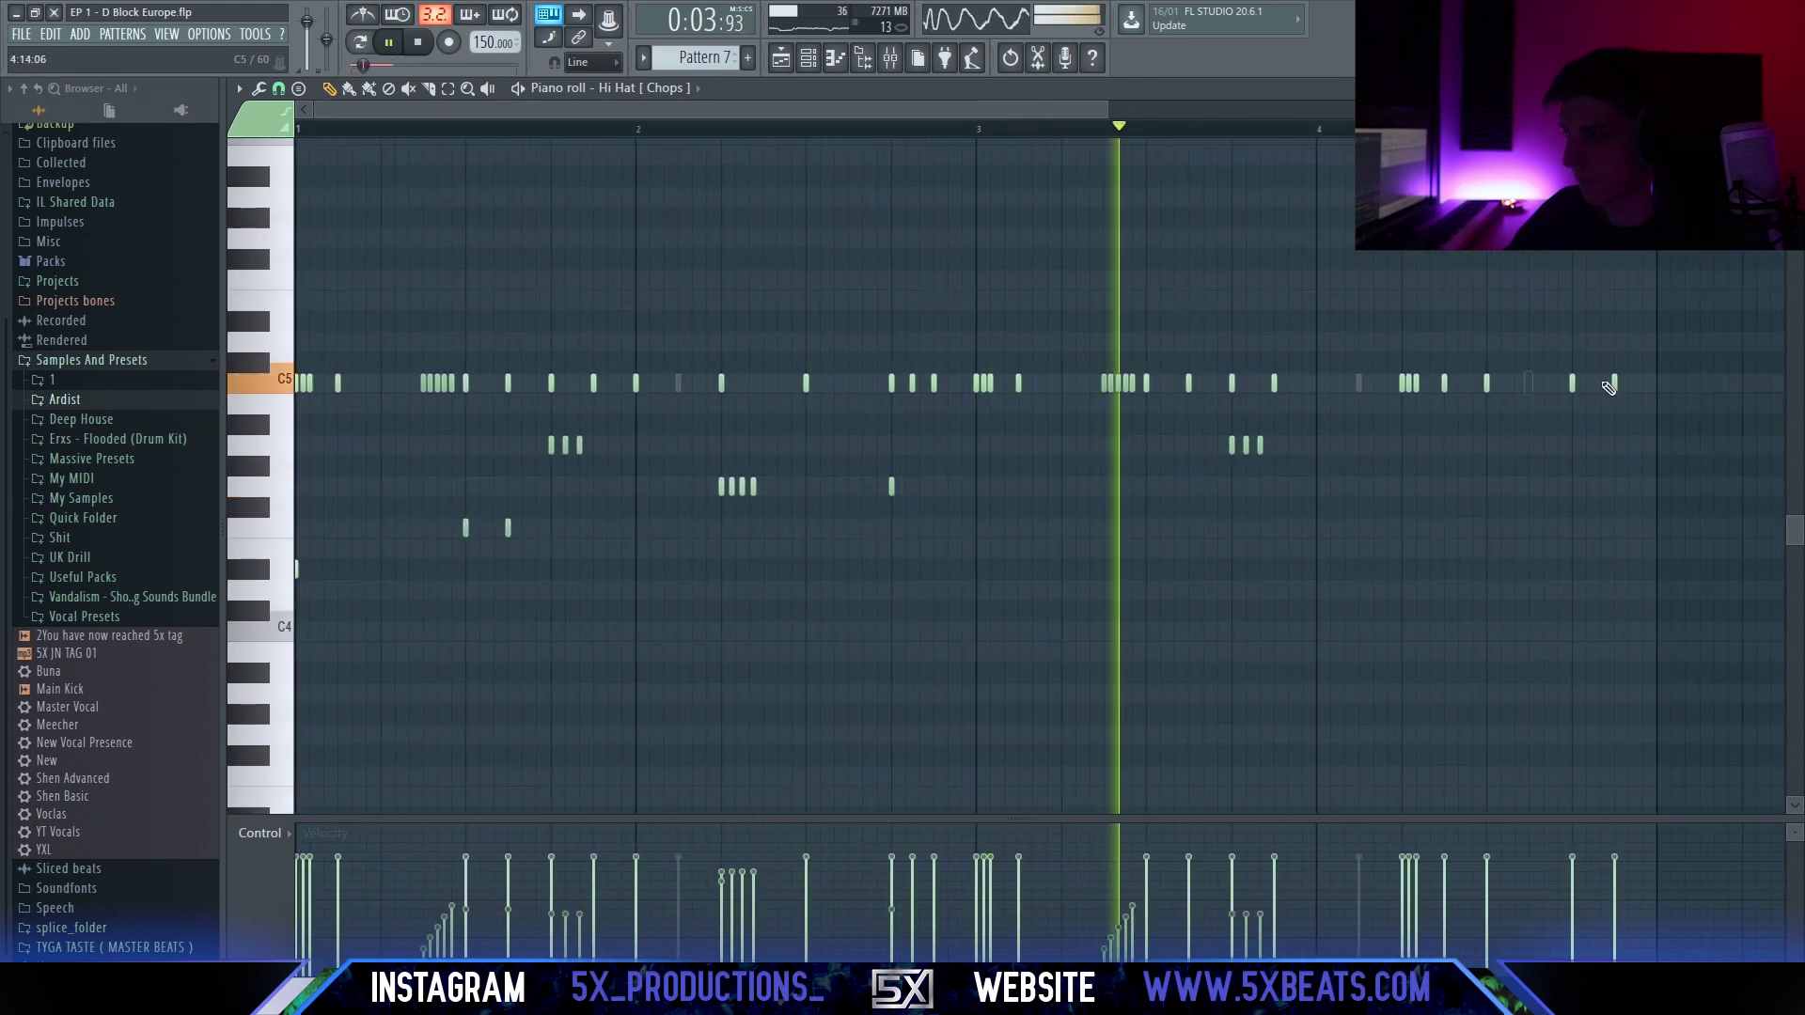
pyautogui.rightClick(1529, 383)
pyautogui.moveTo(1645, 535); pyautogui.dragTo(1443, 601)
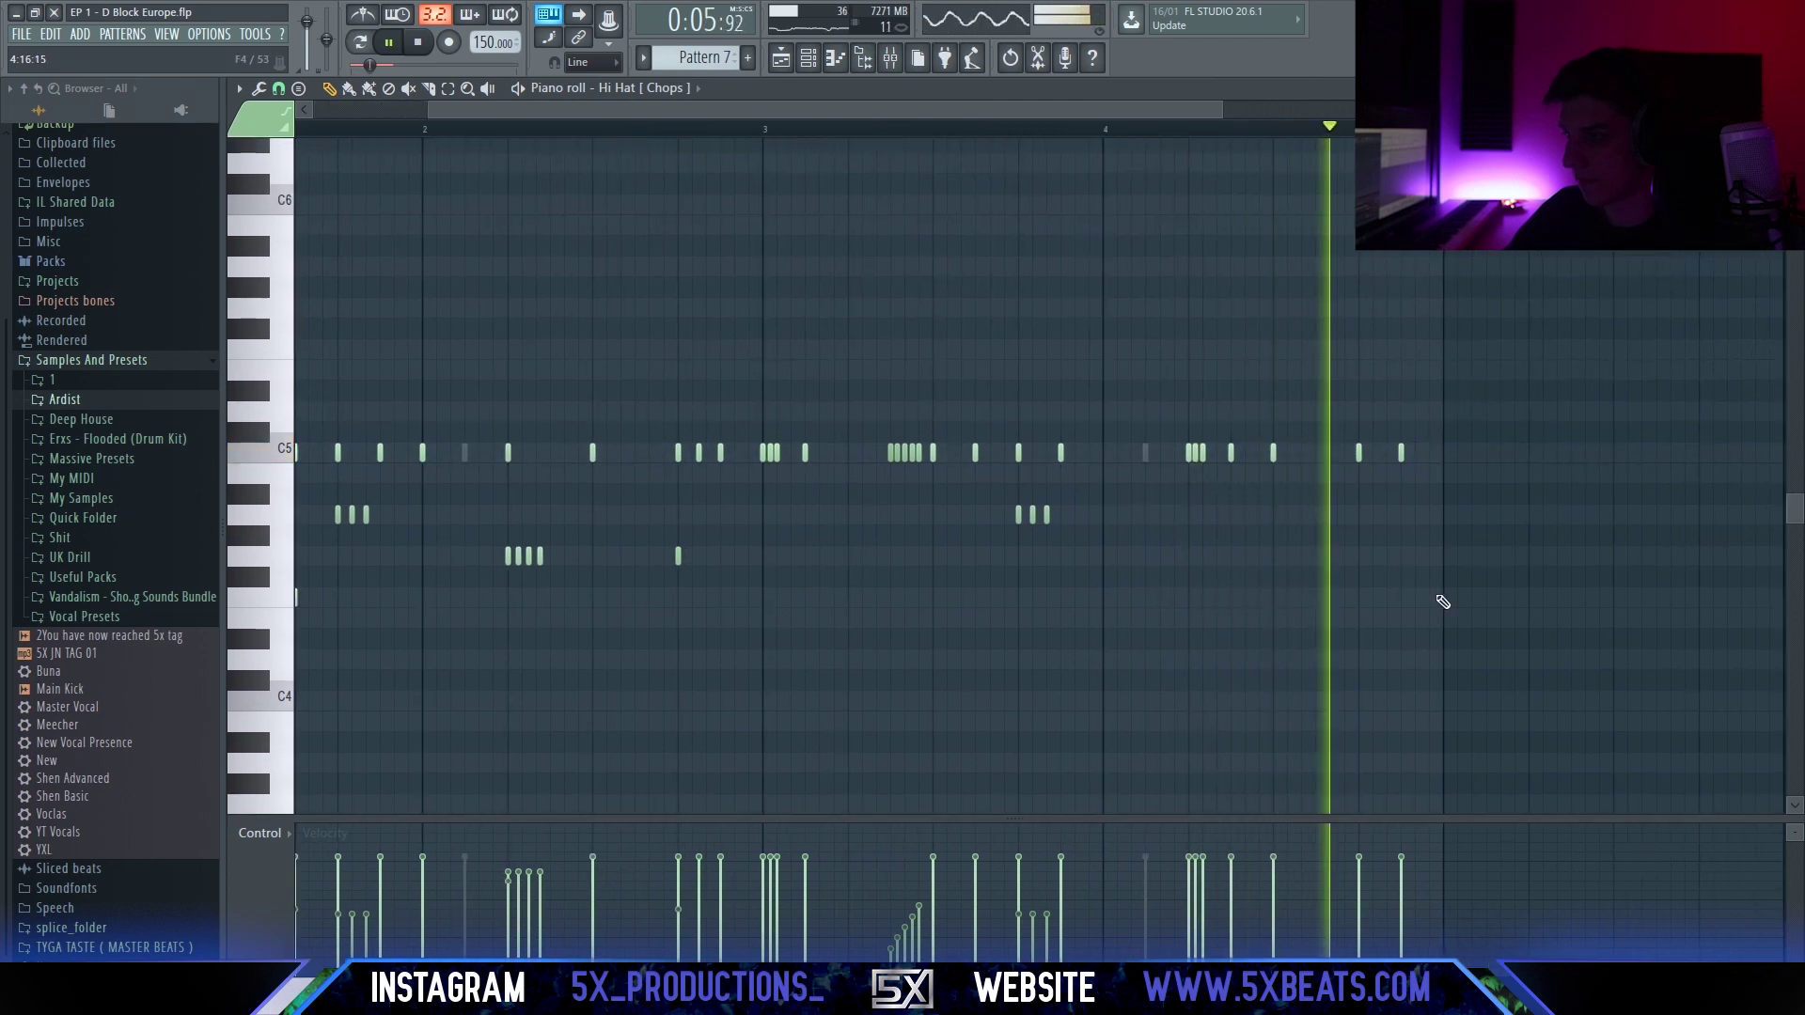
# Listen to the four-bar hi-hat pattern, stop playback, and look over its notes and velocities.
pyautogui.scroll(-2, 886, 270)
pyautogui.press('F6')
pyautogui.press('F6')
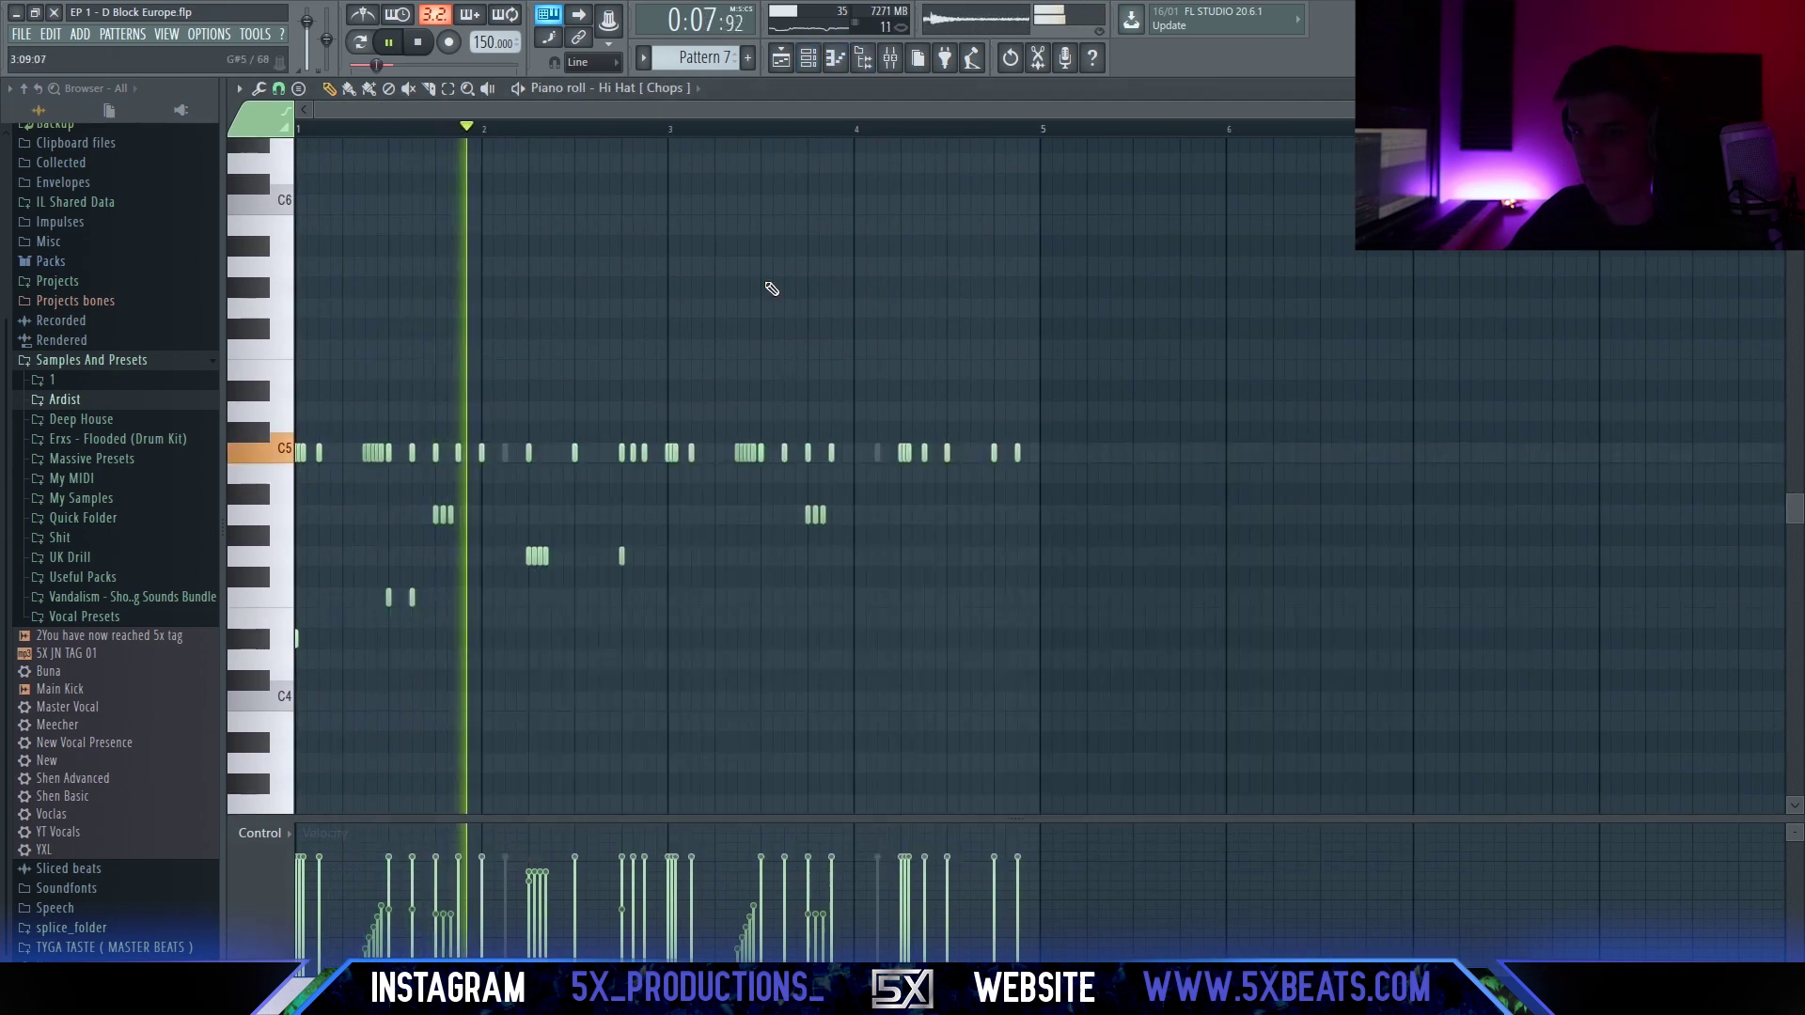
pyautogui.press('space')
pyautogui.scroll(1, 665, 391)
pyautogui.scroll(1, 665, 392)
pyautogui.moveTo(665, 391); pyautogui.dragTo(767, 383)
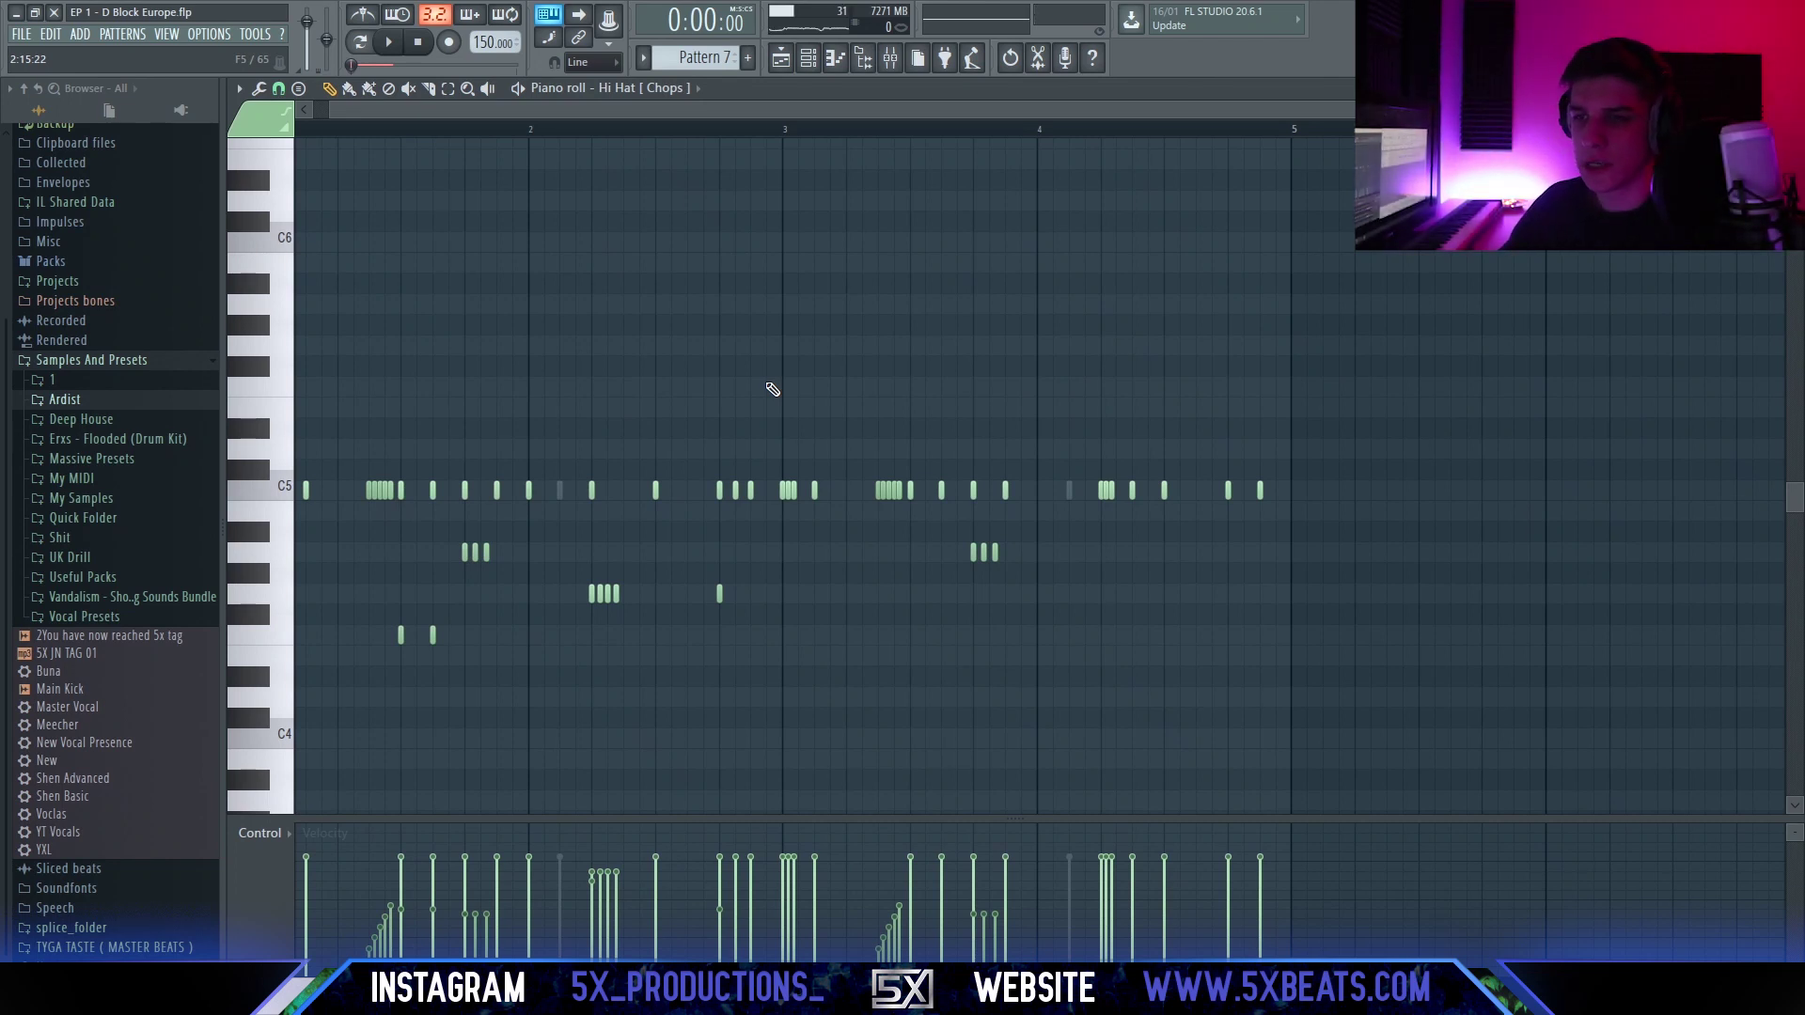
pyautogui.moveTo(773, 389); pyautogui.dragTo(797, 336)
pyautogui.scroll(-2, 1097, 342)
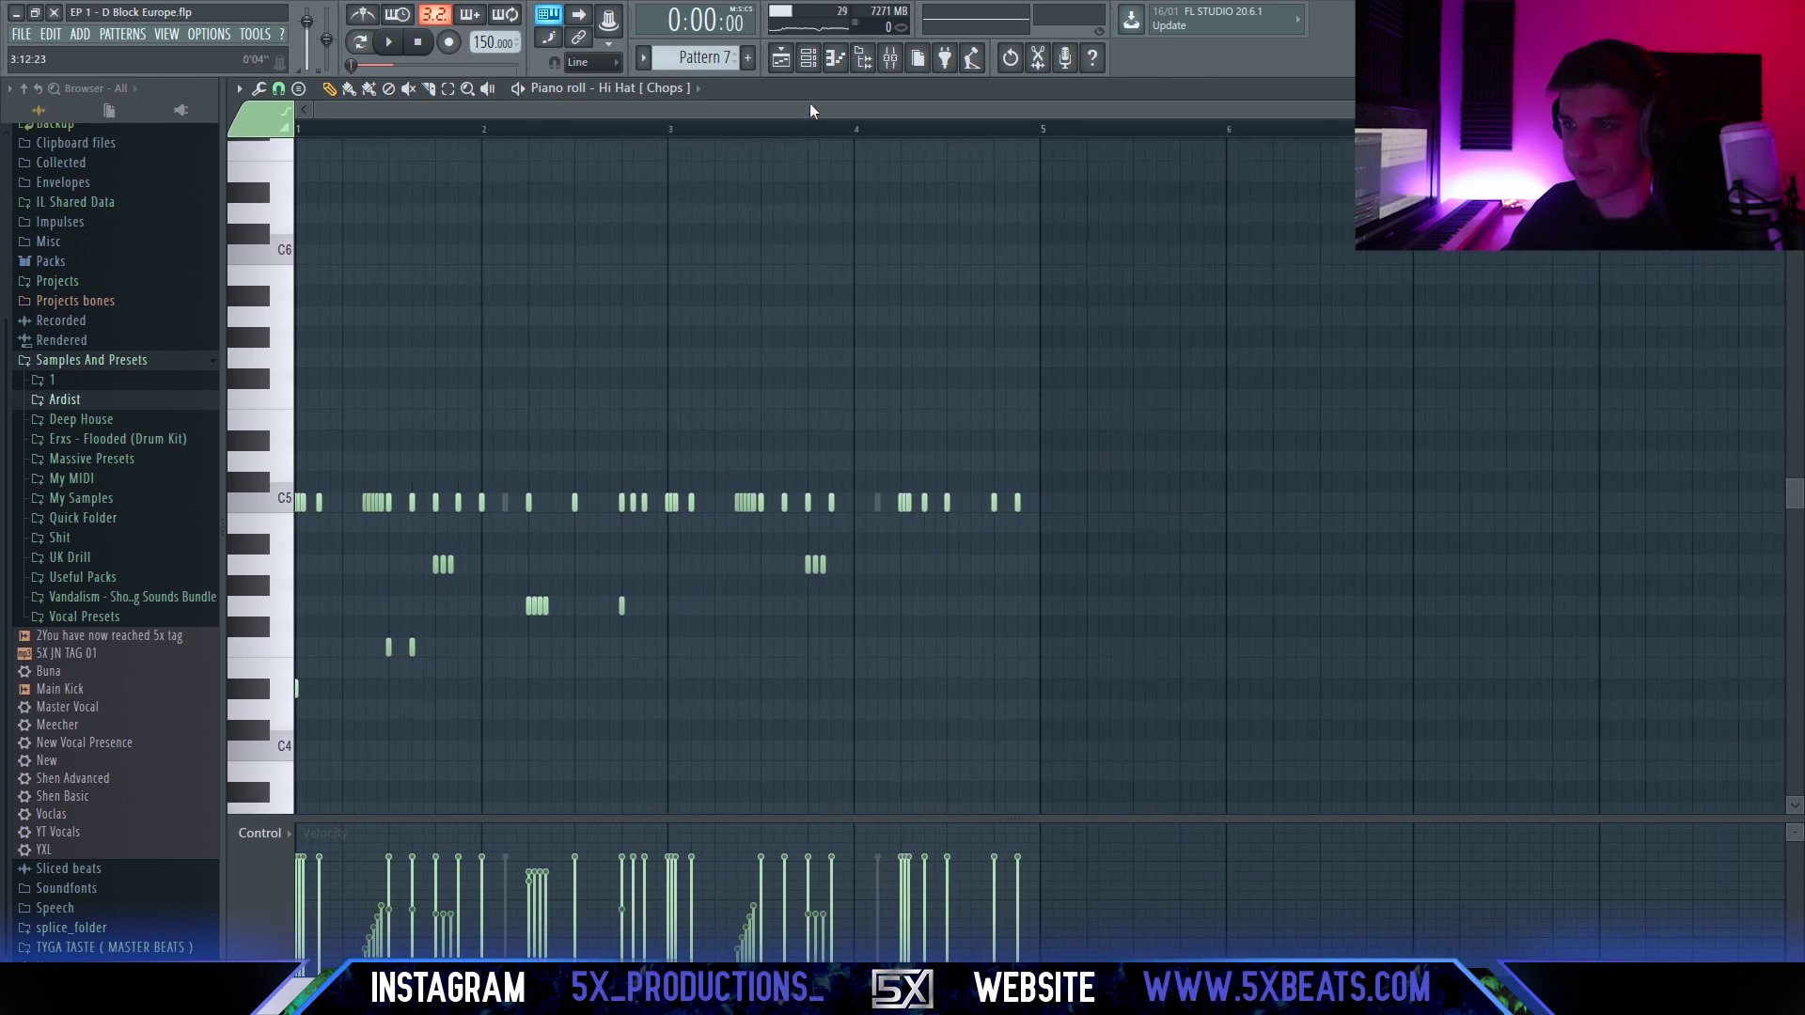
# Switch to Pattern 6 and show the channel rack in front of the mixer, without the Fruity soft clipper window.
pyautogui.click(808, 59)
pyautogui.moveTo(821, 417); pyautogui.dragTo(859, 391)
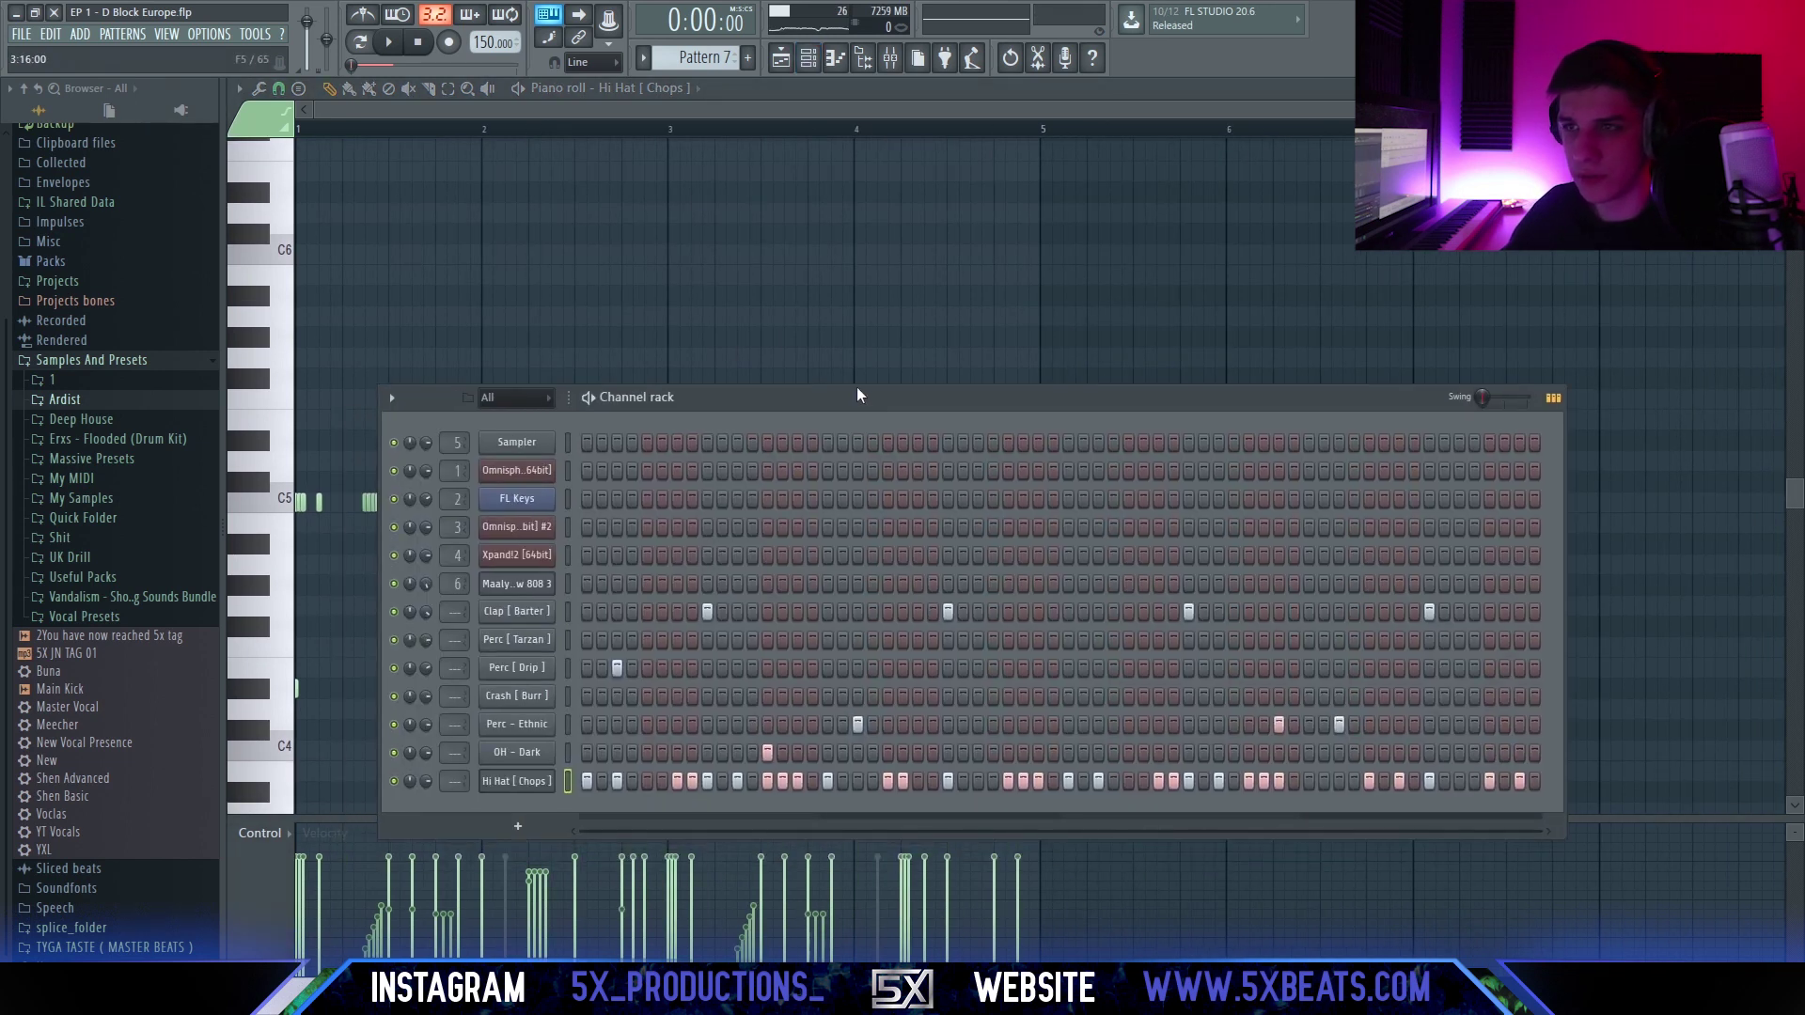
pyautogui.scroll(1, 696, 54)
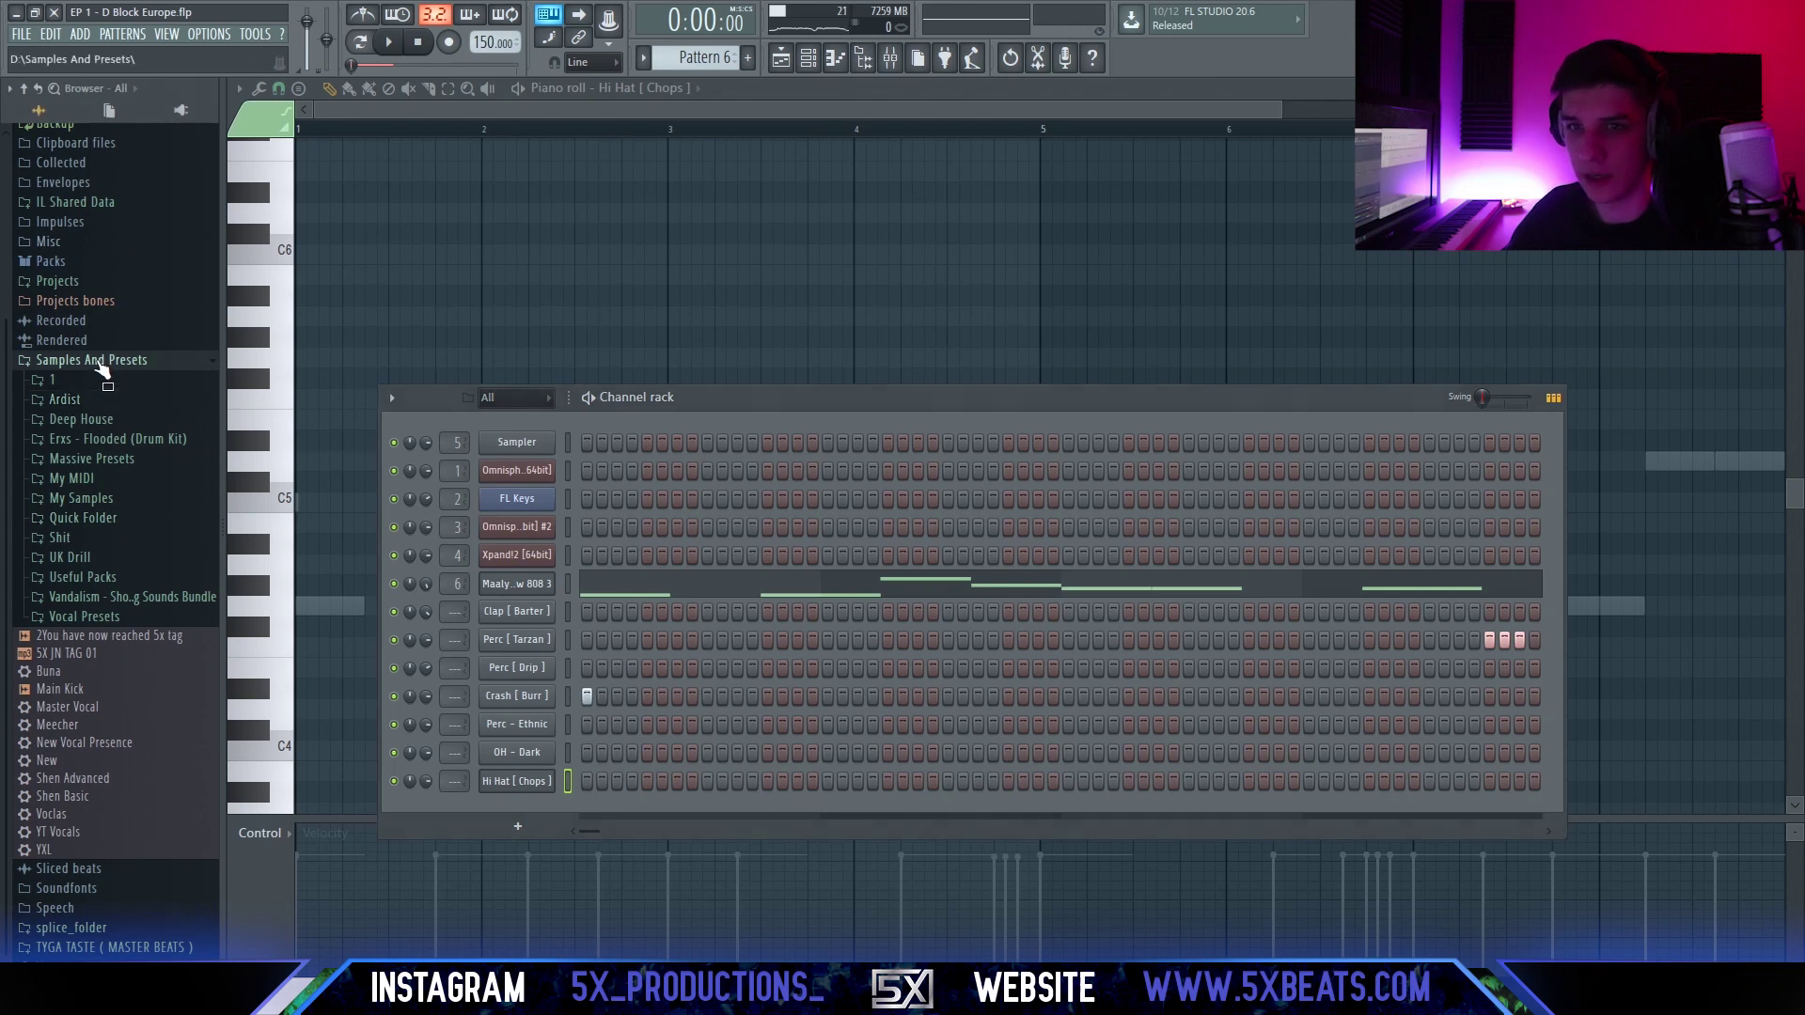
pyautogui.click(94, 361)
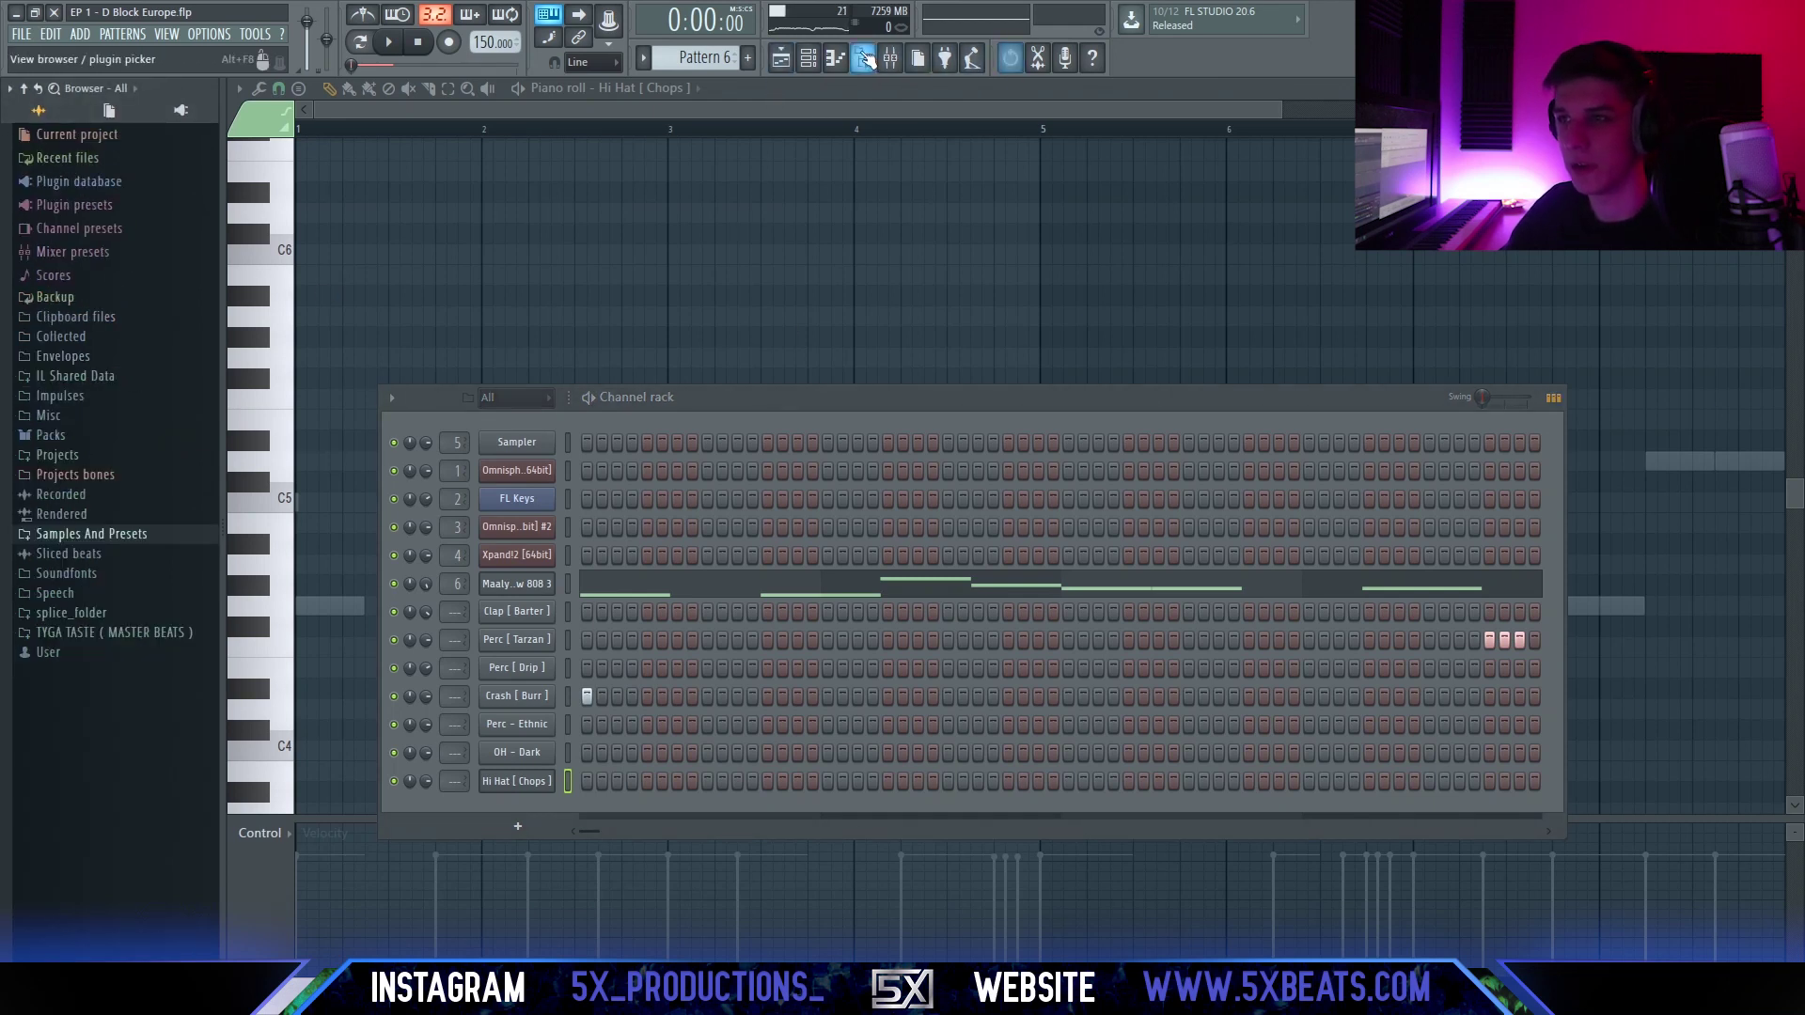
pyautogui.click(891, 59)
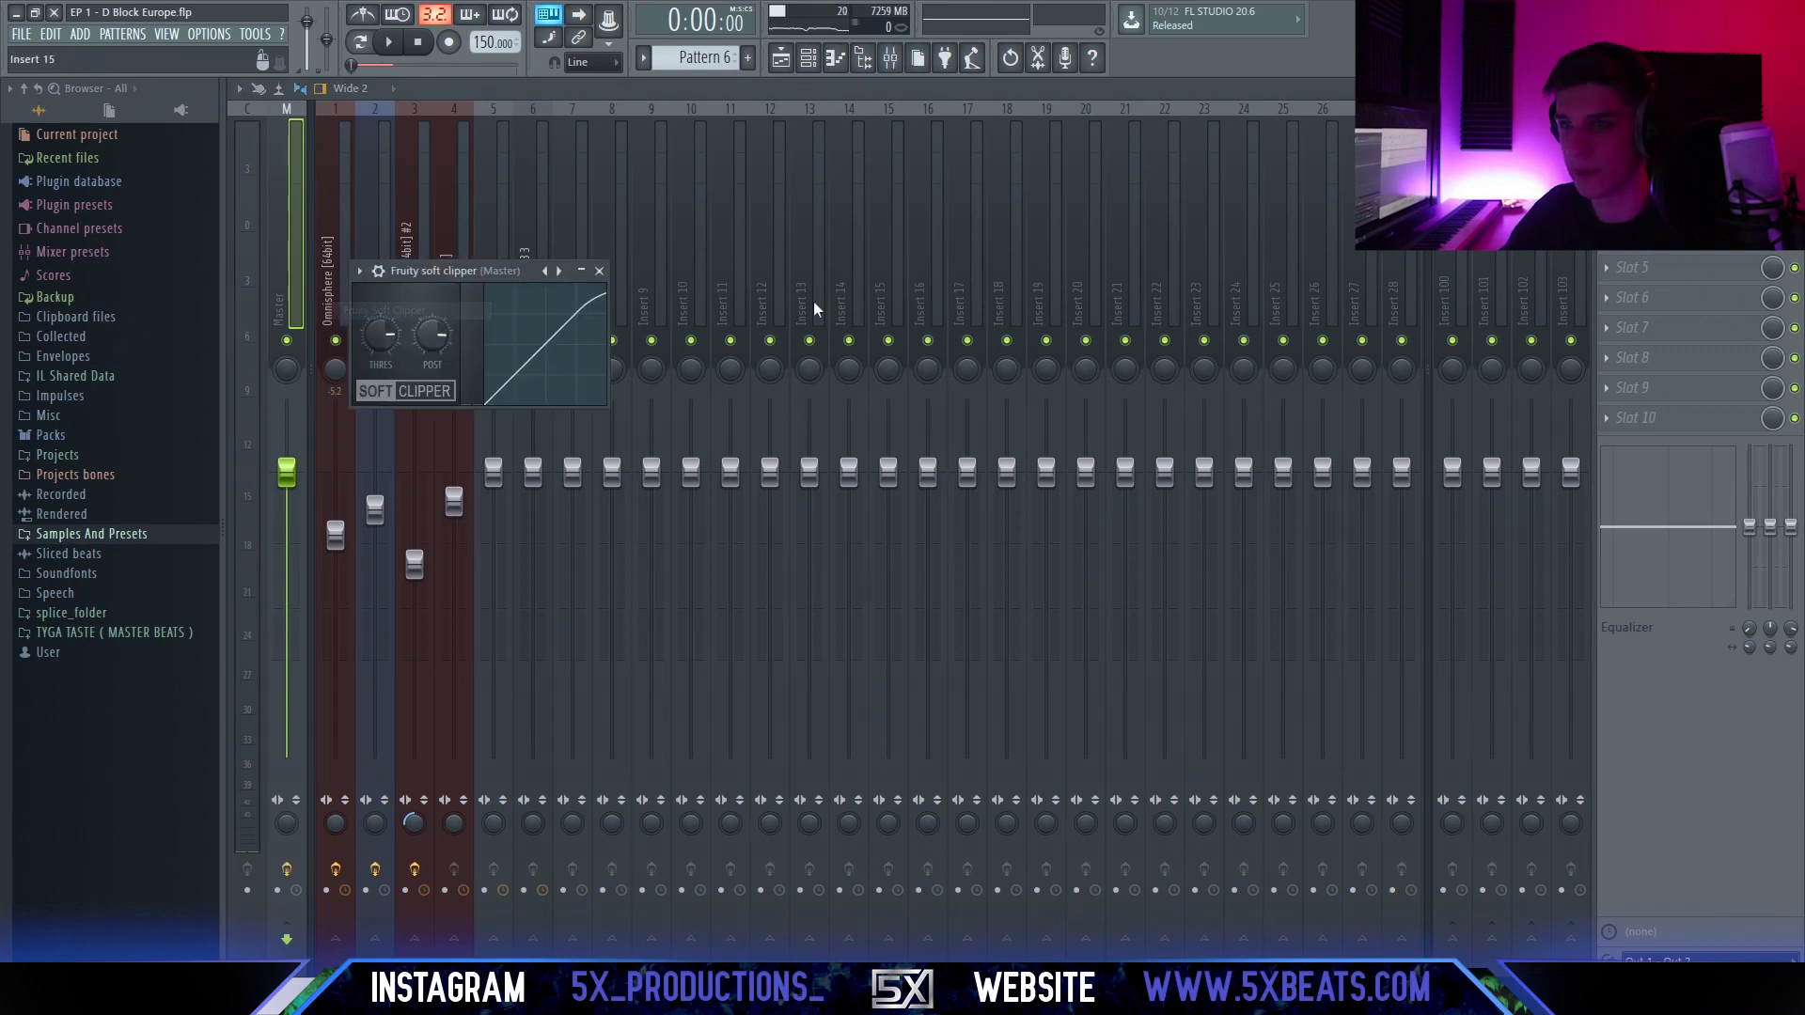
pyautogui.moveTo(454, 272); pyautogui.dragTo(555, 361)
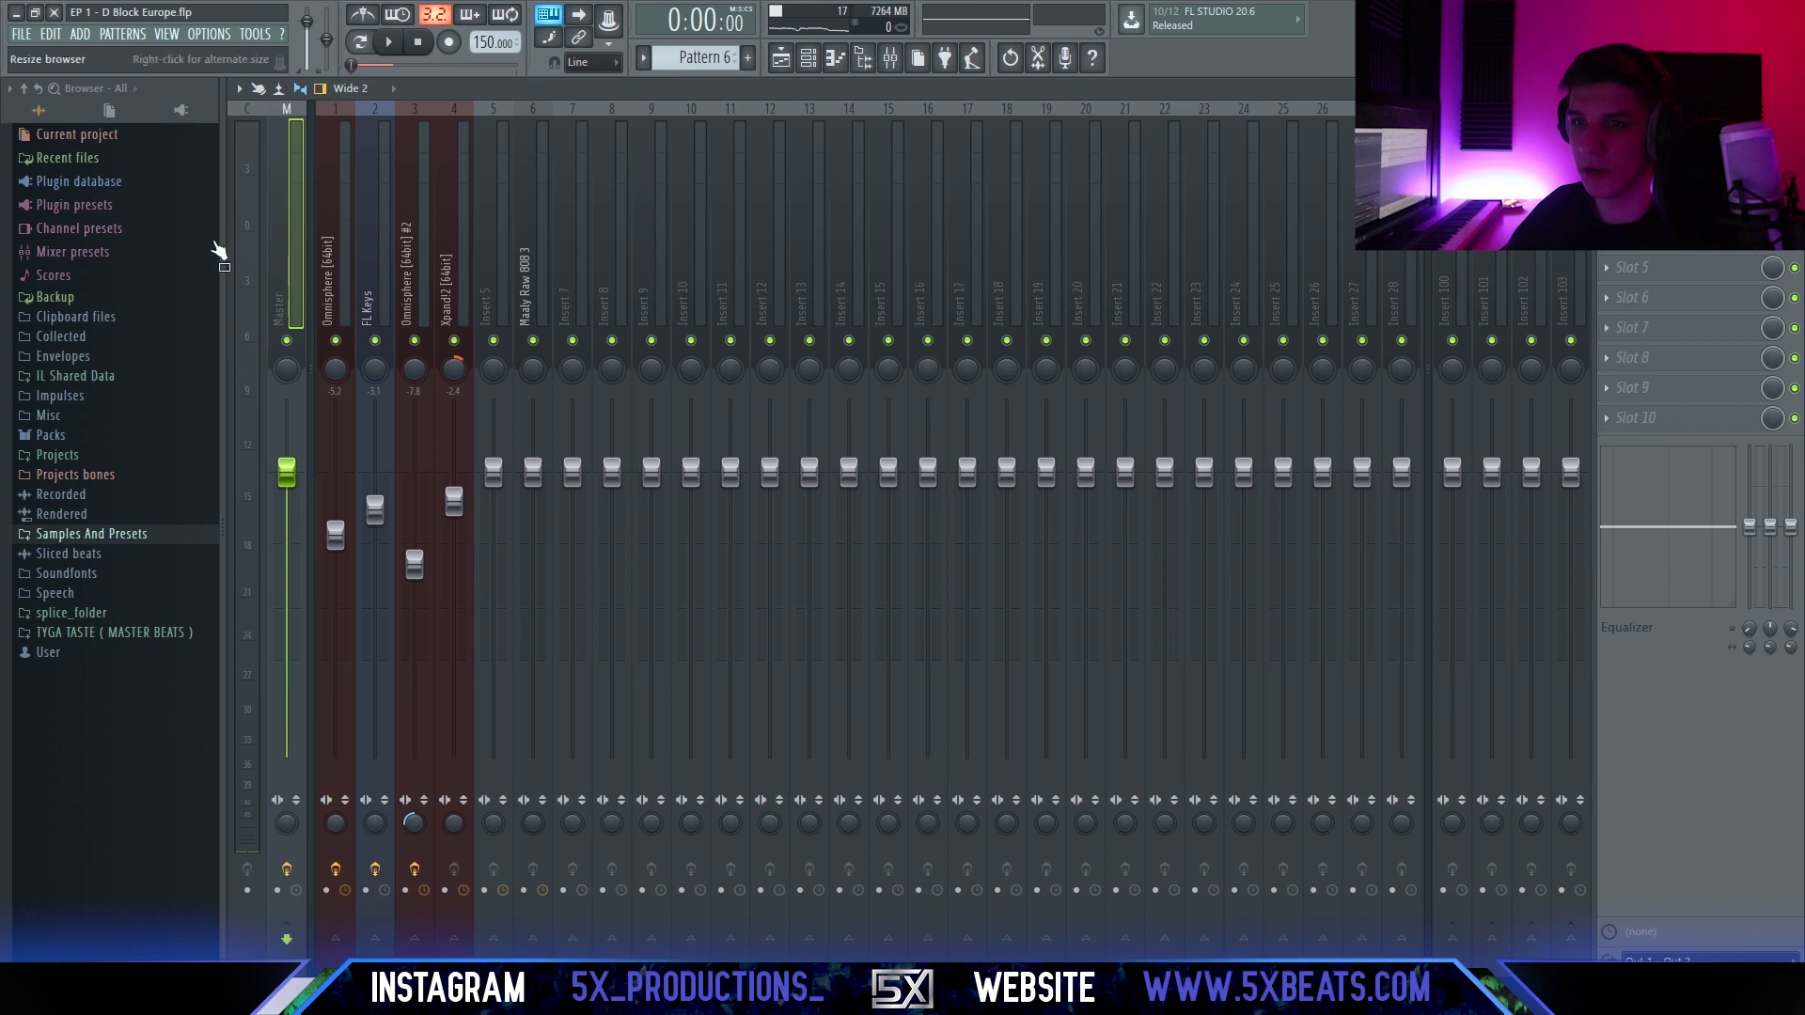
pyautogui.moveTo(873, 421); pyautogui.dragTo(905, 437)
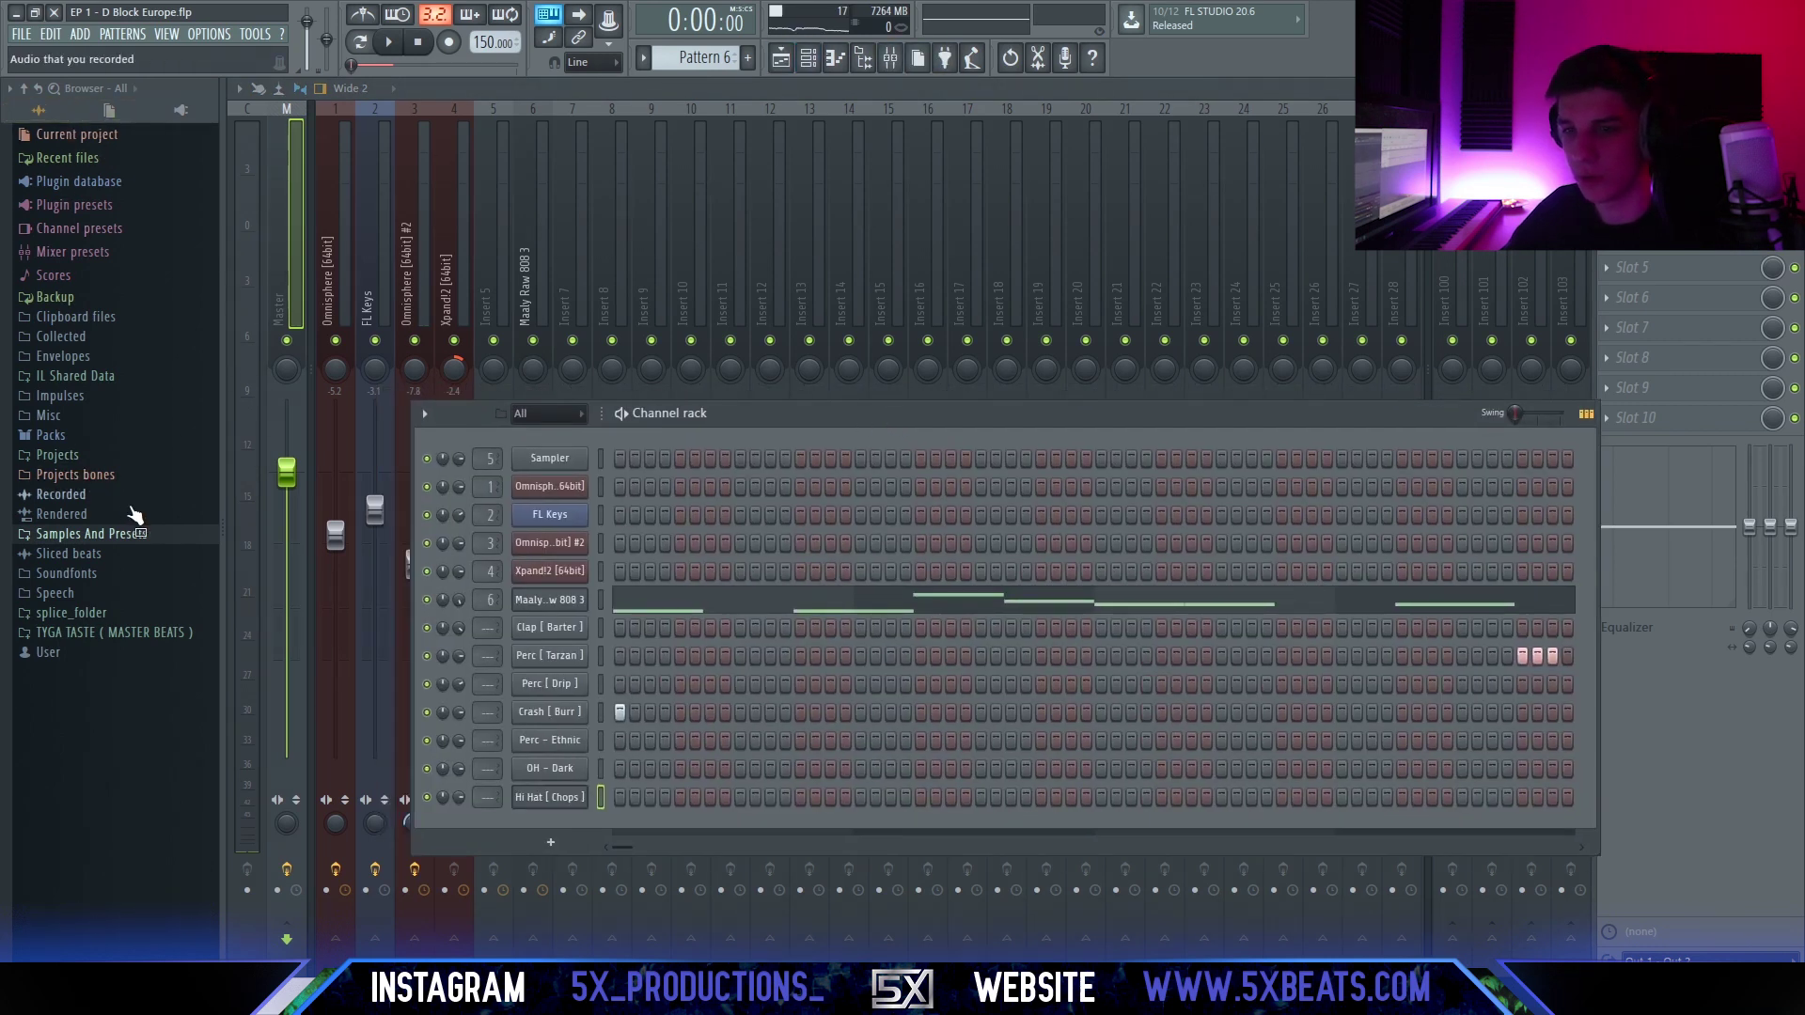
# Add the BWB THE WAVE KICK (1) sample from the Quick Folder's Kick folder as a new channel.
pyautogui.click(139, 535)
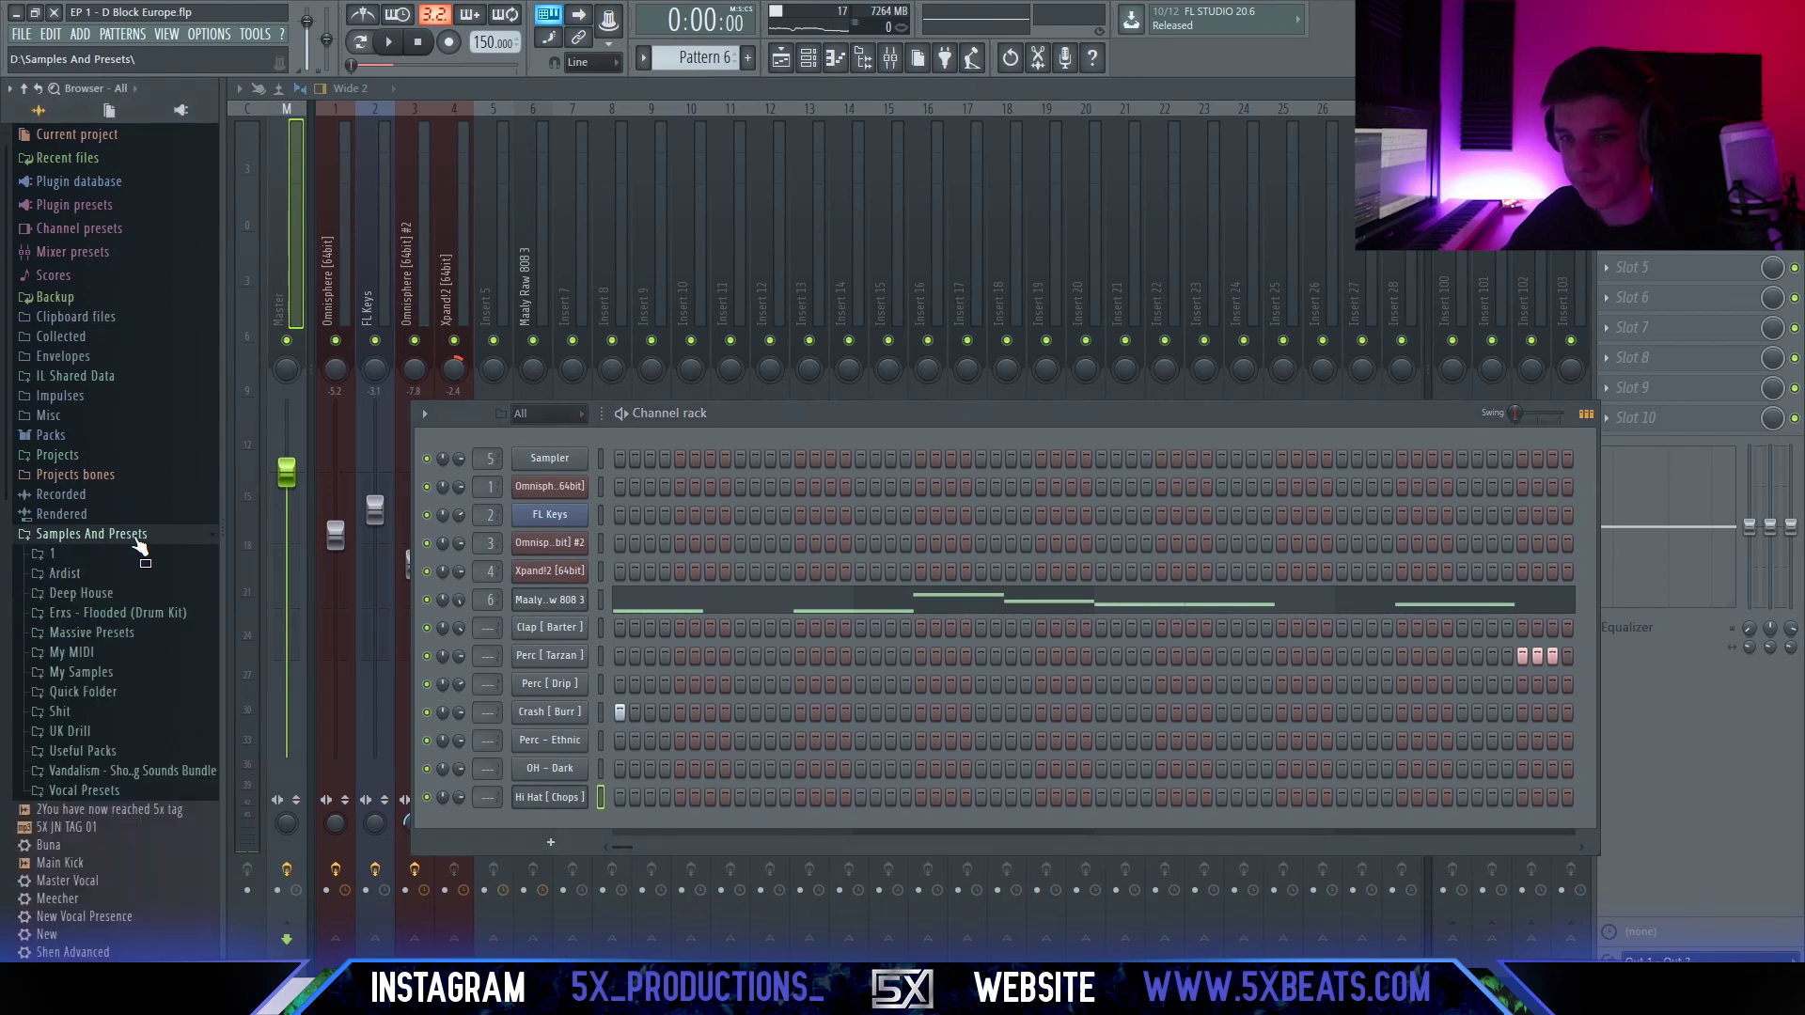
pyautogui.click(110, 695)
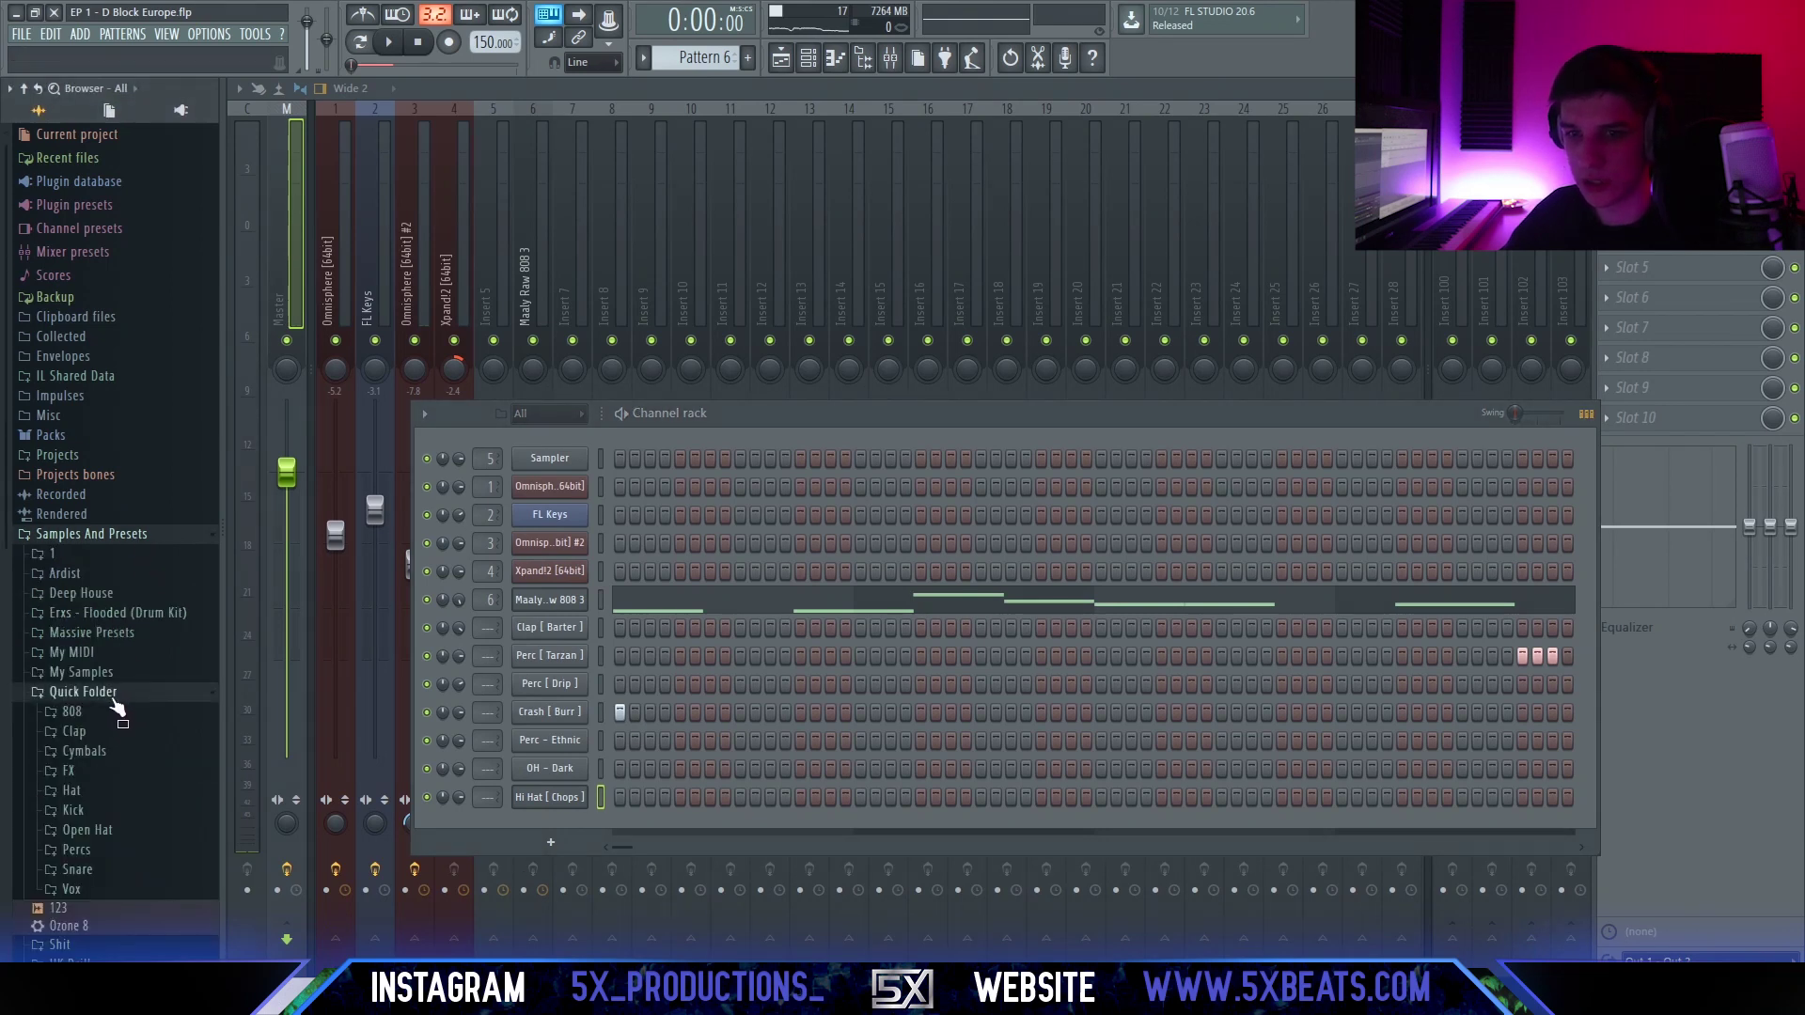
pyautogui.click(104, 815)
pyautogui.moveTo(122, 771); pyautogui.dragTo(518, 804)
pyautogui.click(125, 735)
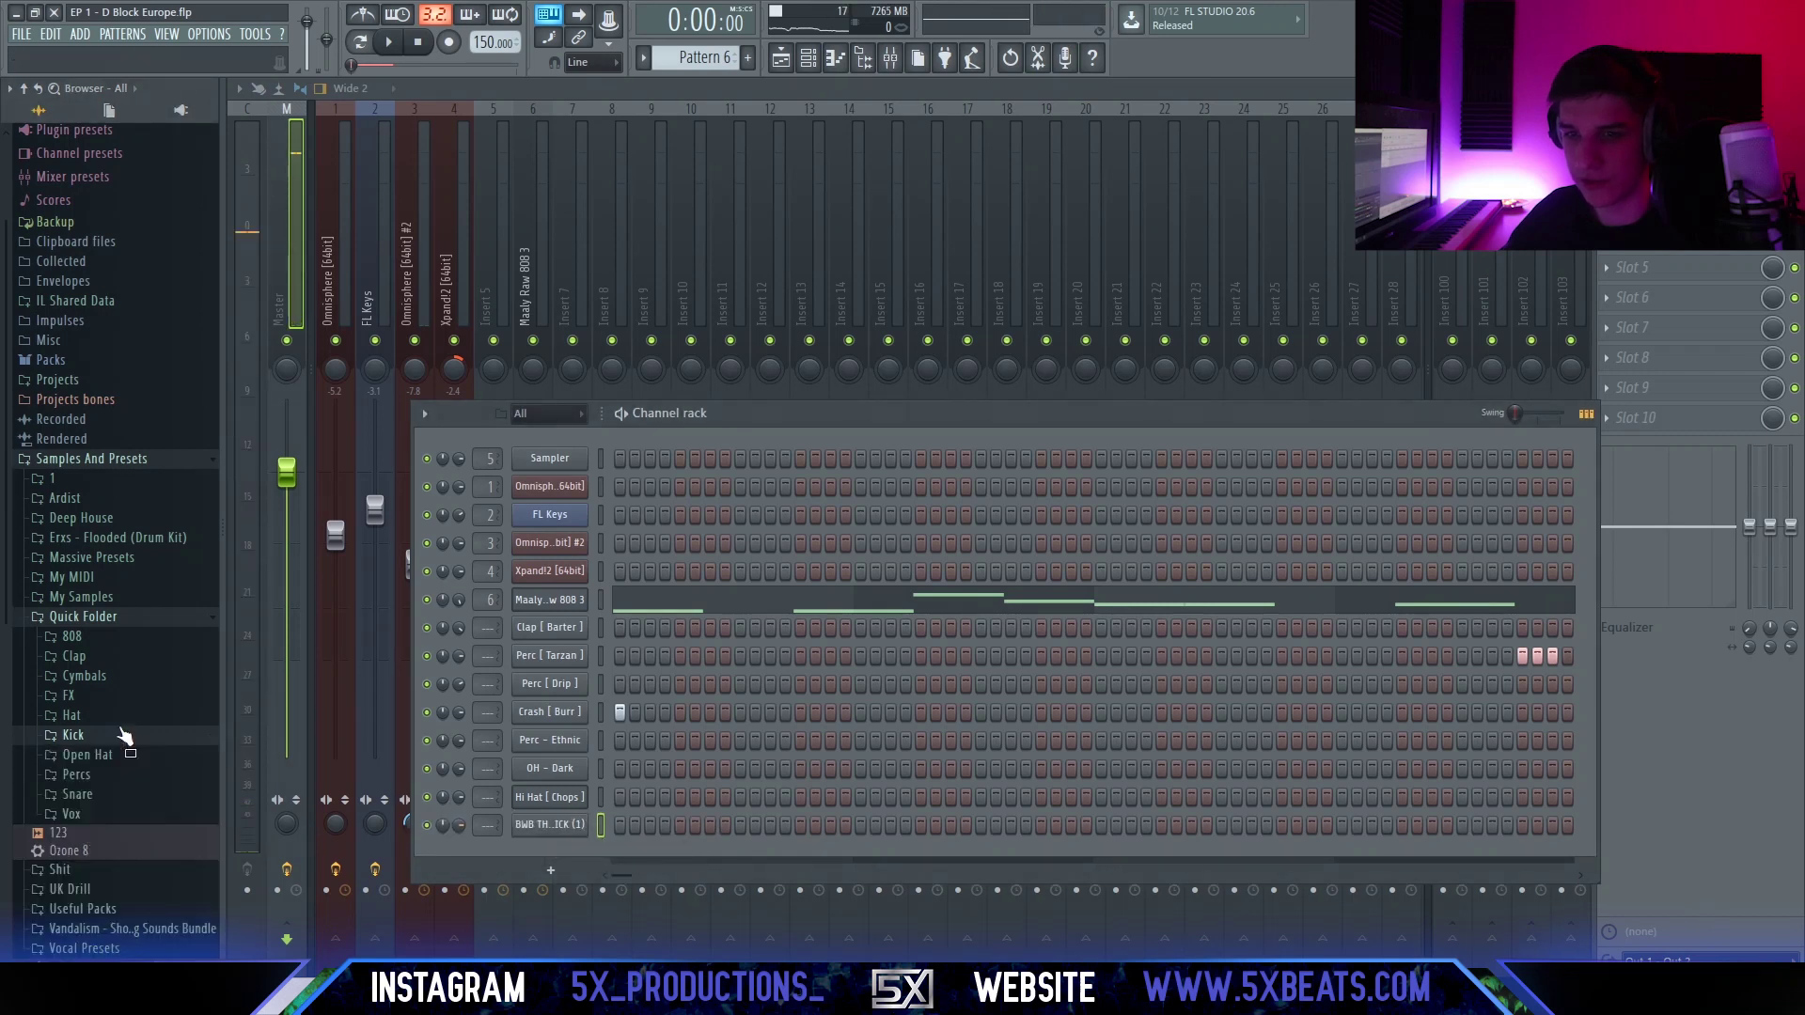
pyautogui.click(118, 617)
# Check the kick's sample waveform and place C5 kick notes at steps 1 and 13 of bar 1 and step 5 of bar 2.
pyautogui.click(545, 825)
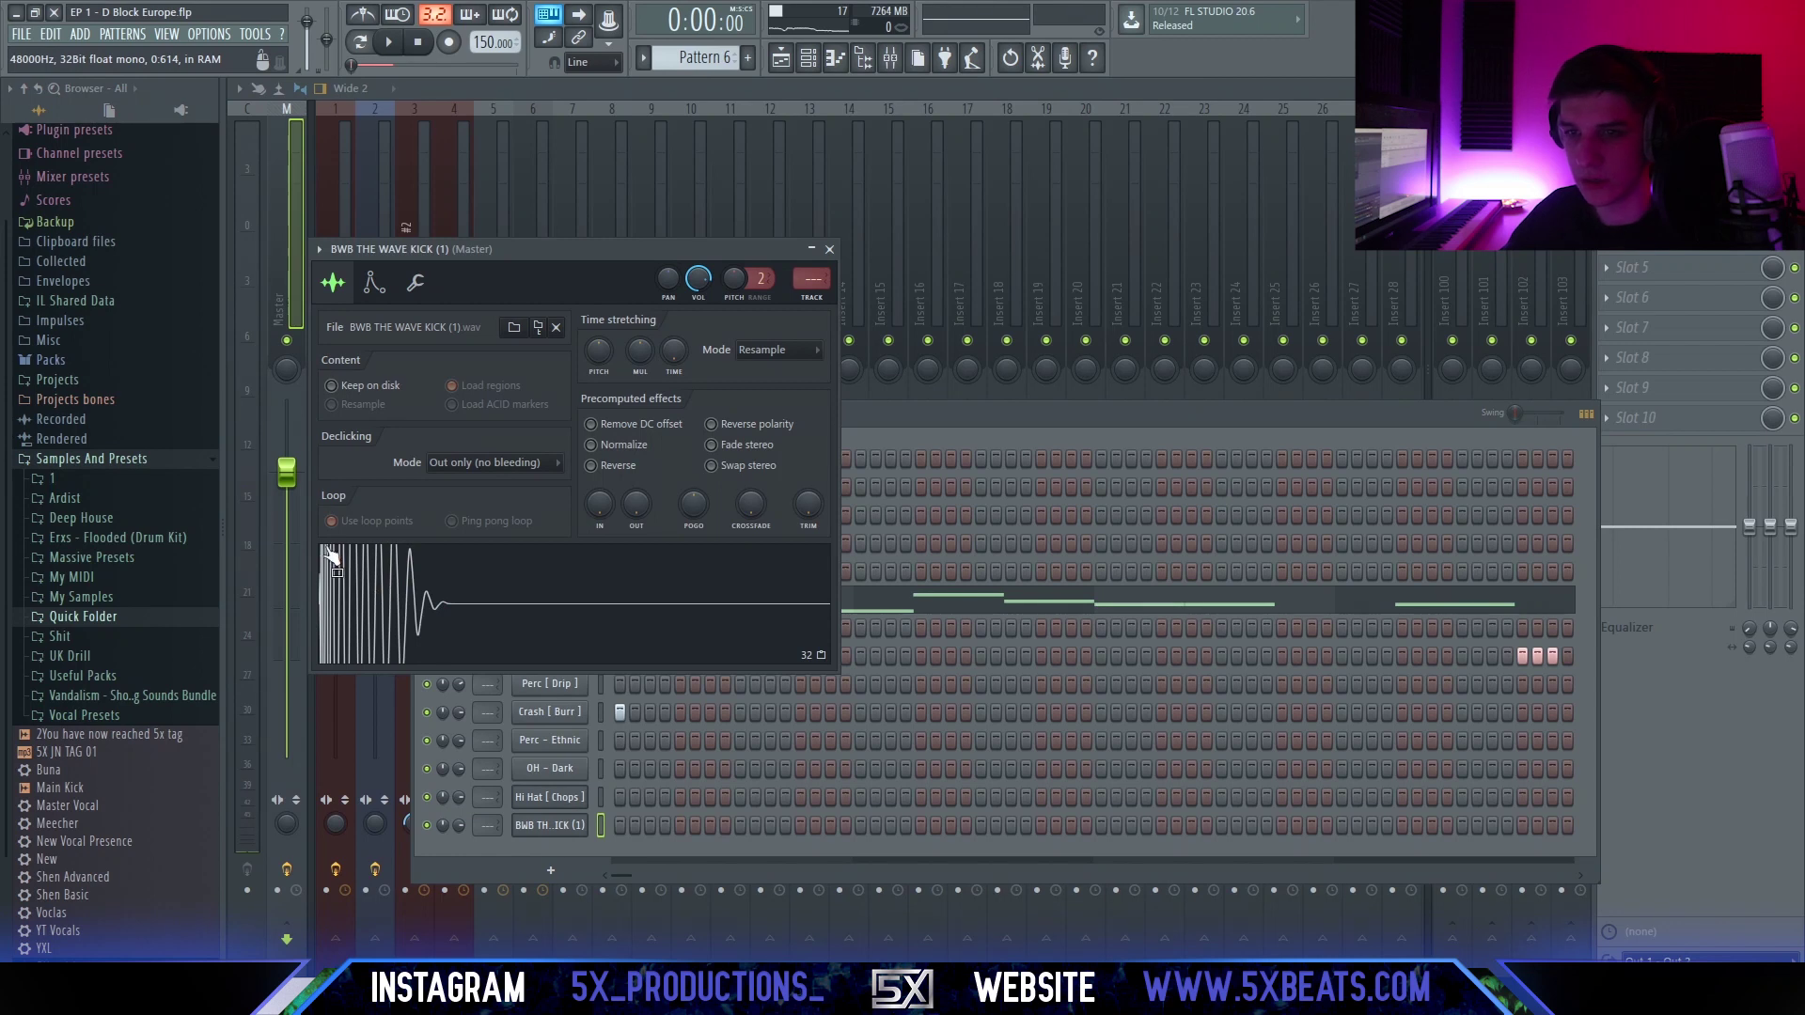
pyautogui.click(829, 250)
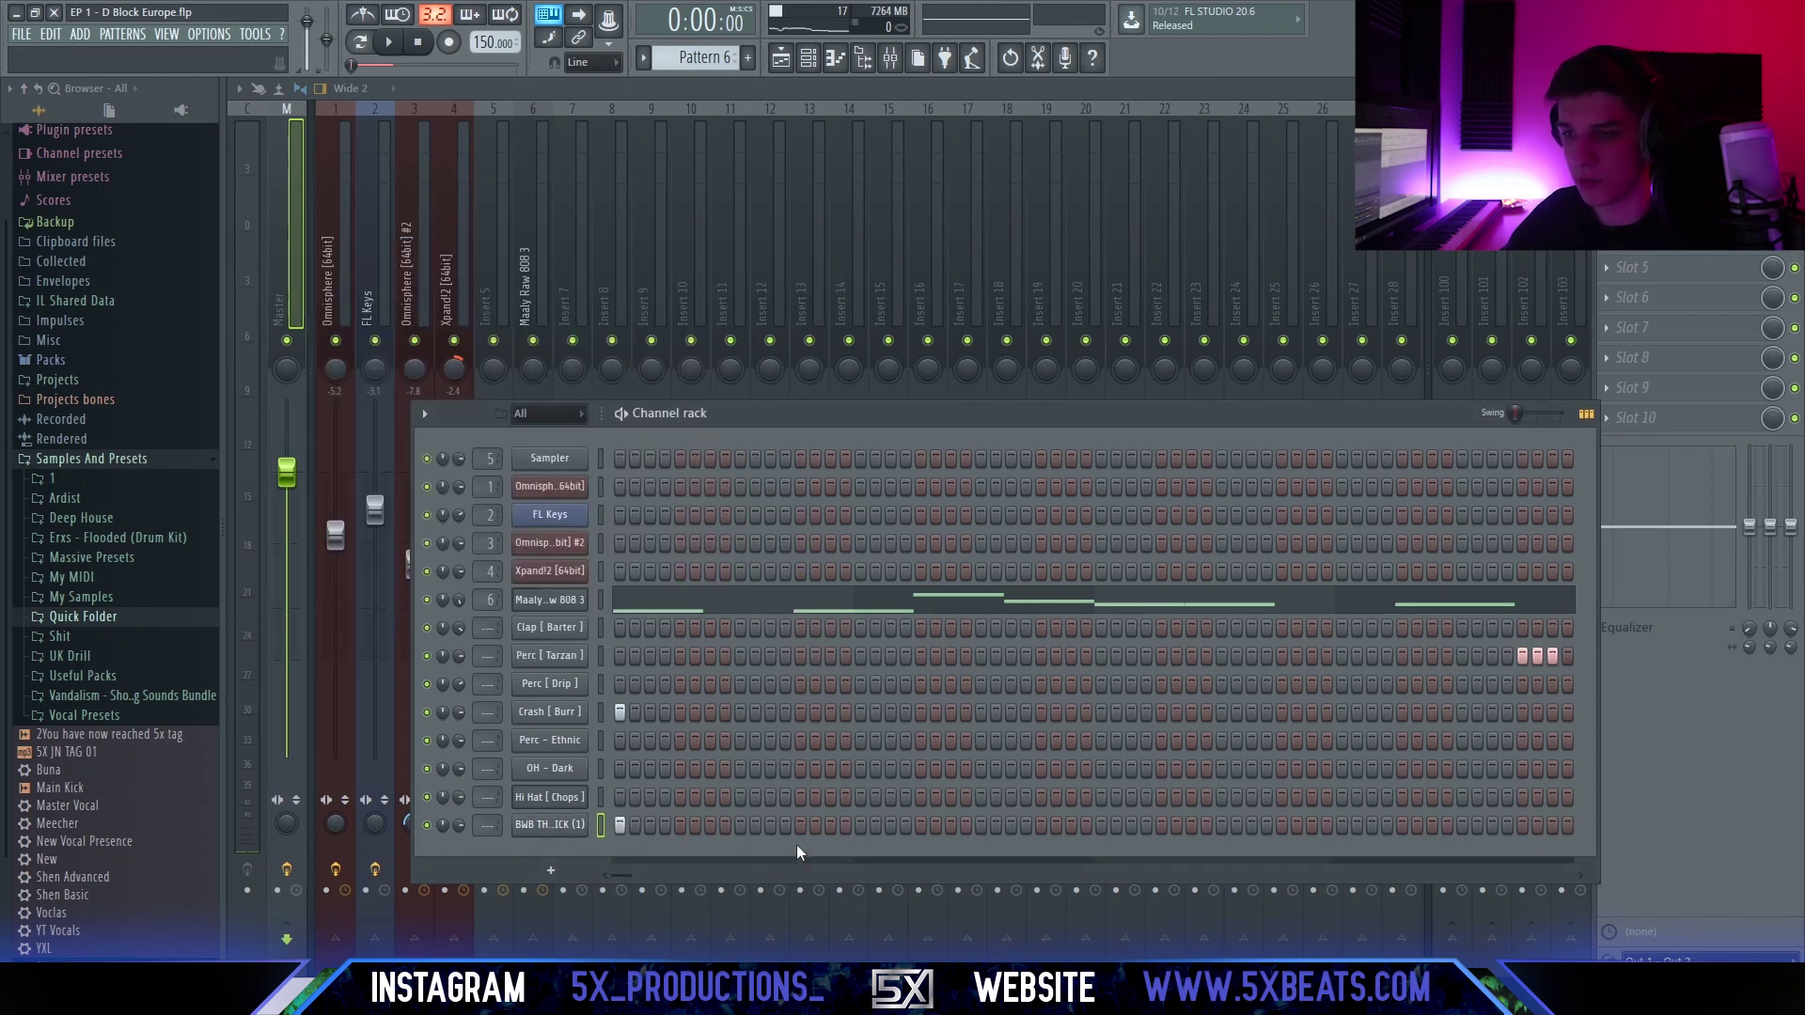
pyautogui.rightClick(641, 809)
pyautogui.click(652, 769)
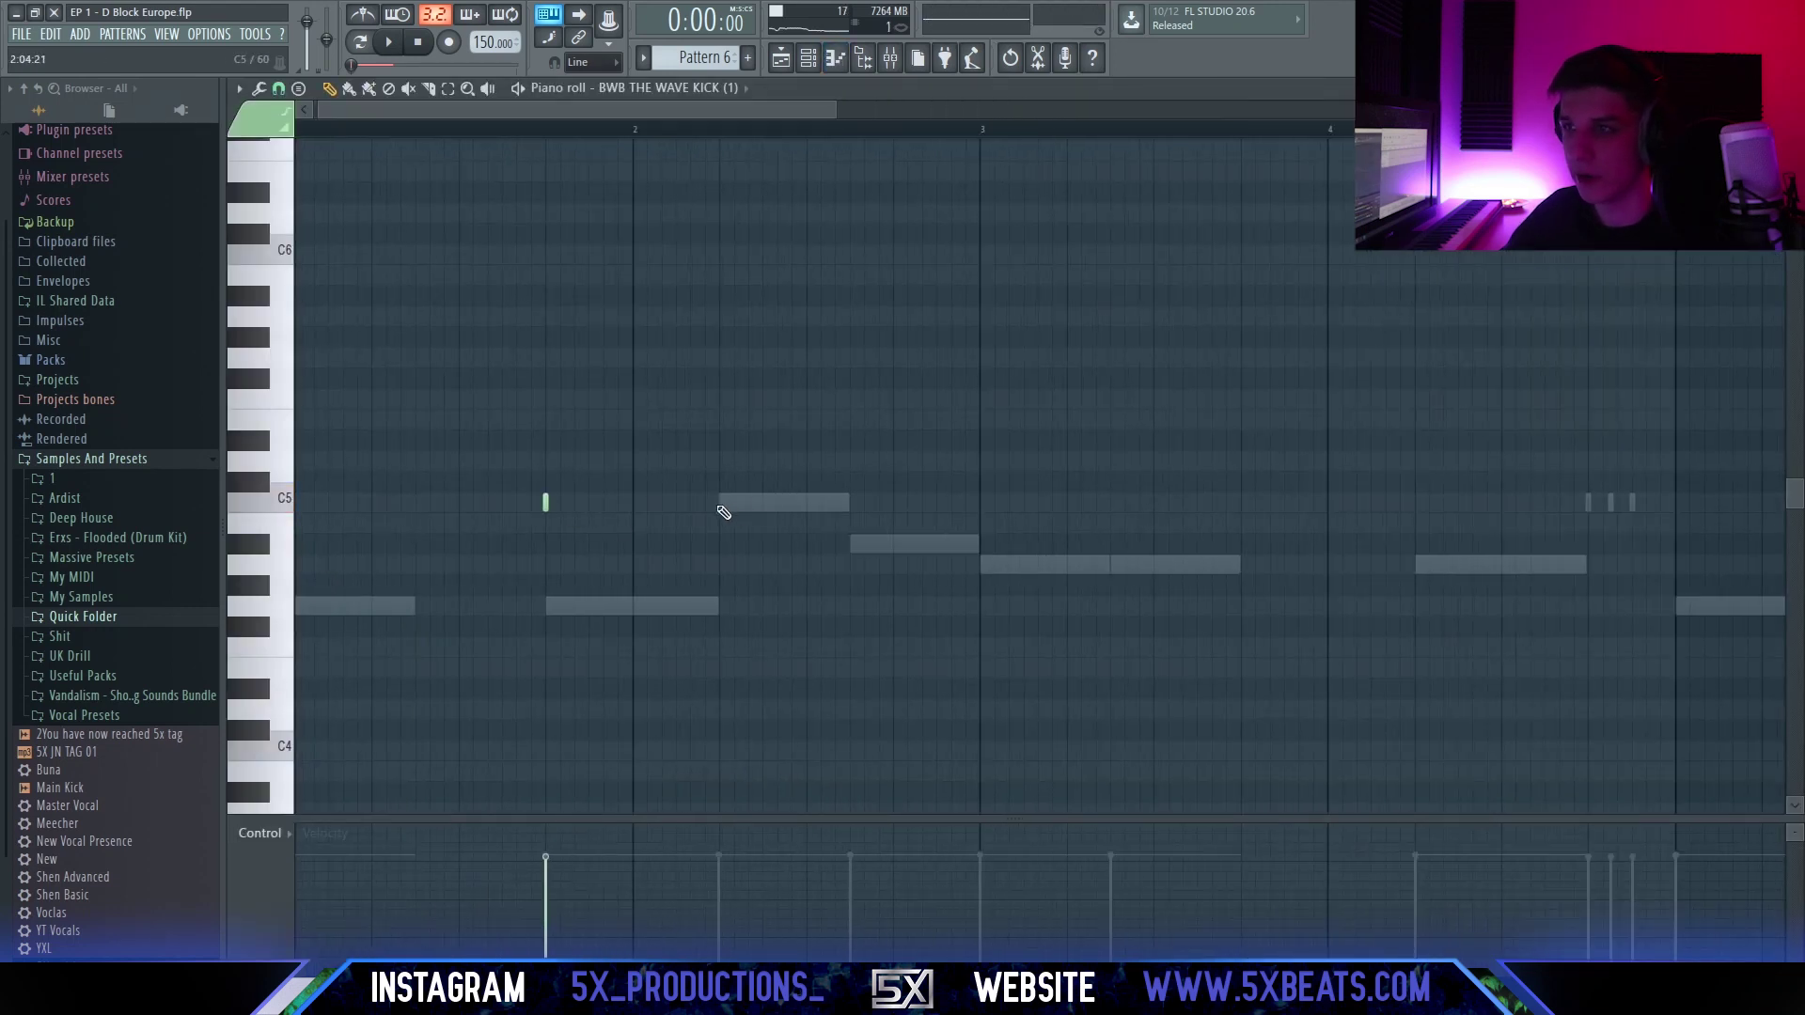
pyautogui.press('space')
pyautogui.scroll(-2, 726, 493)
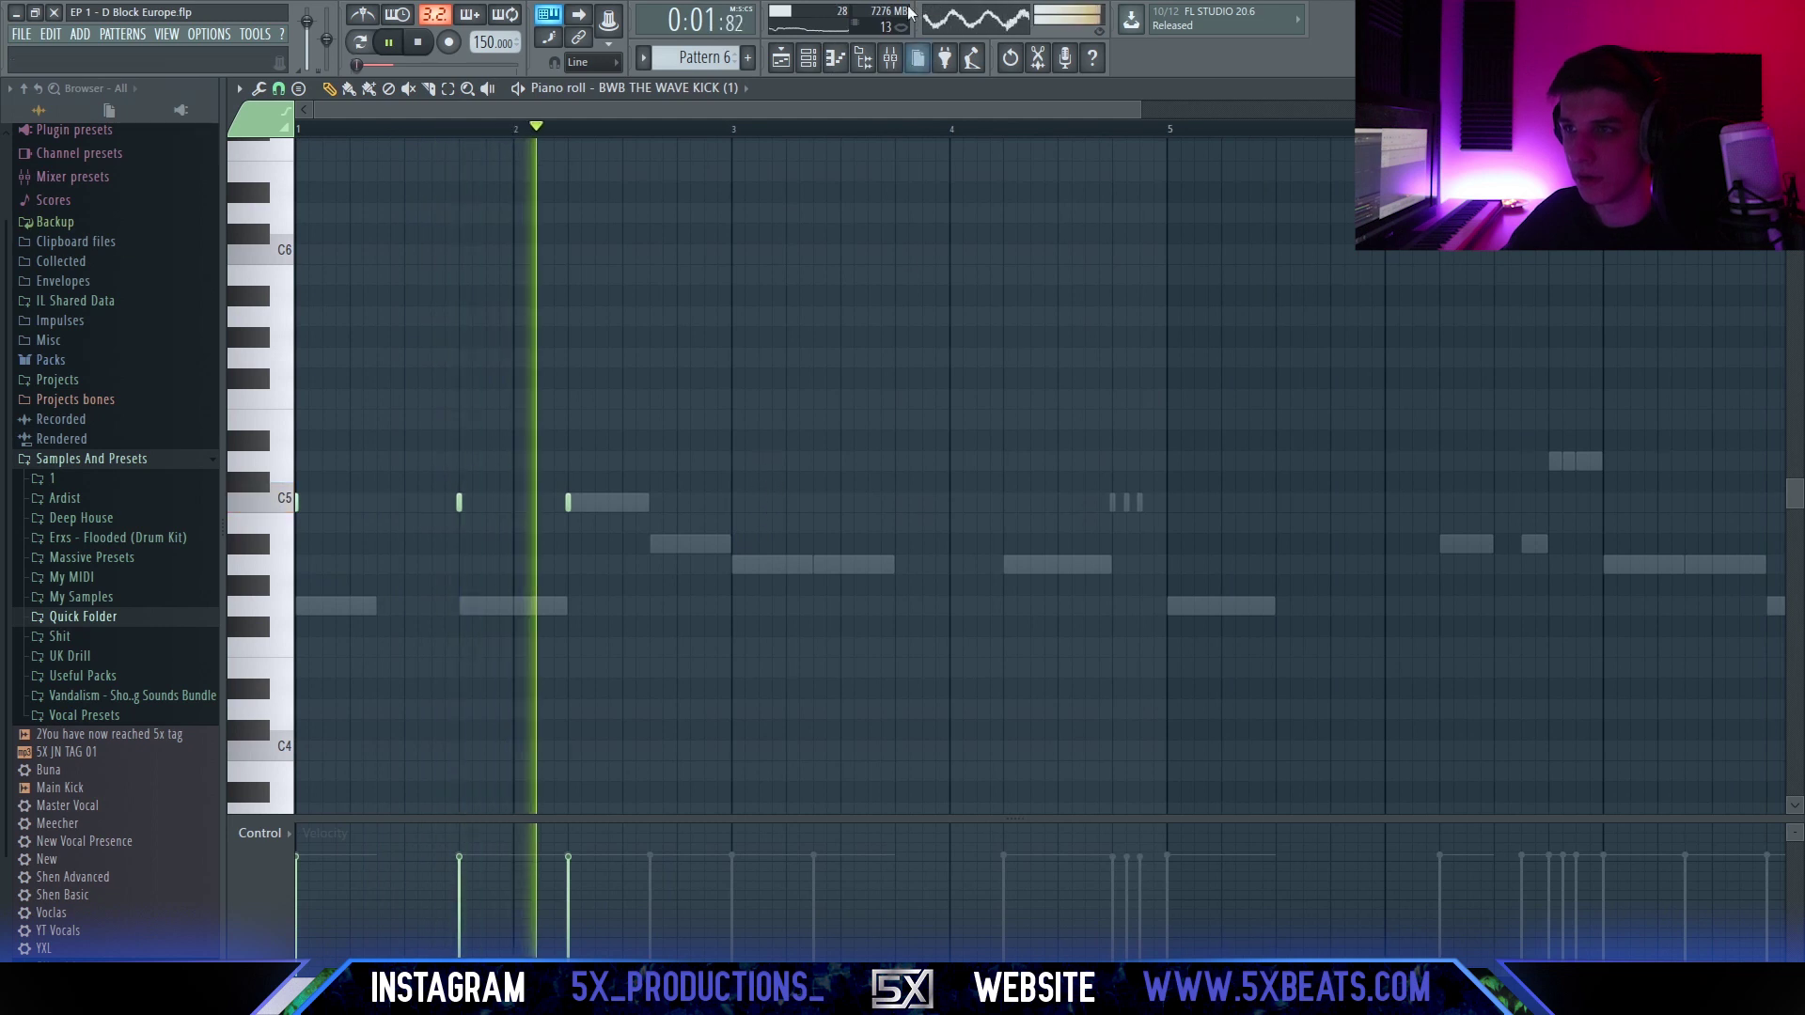
# Raise the kick channel's volume to about 89% while Pattern 6 plays.
pyautogui.click(835, 58)
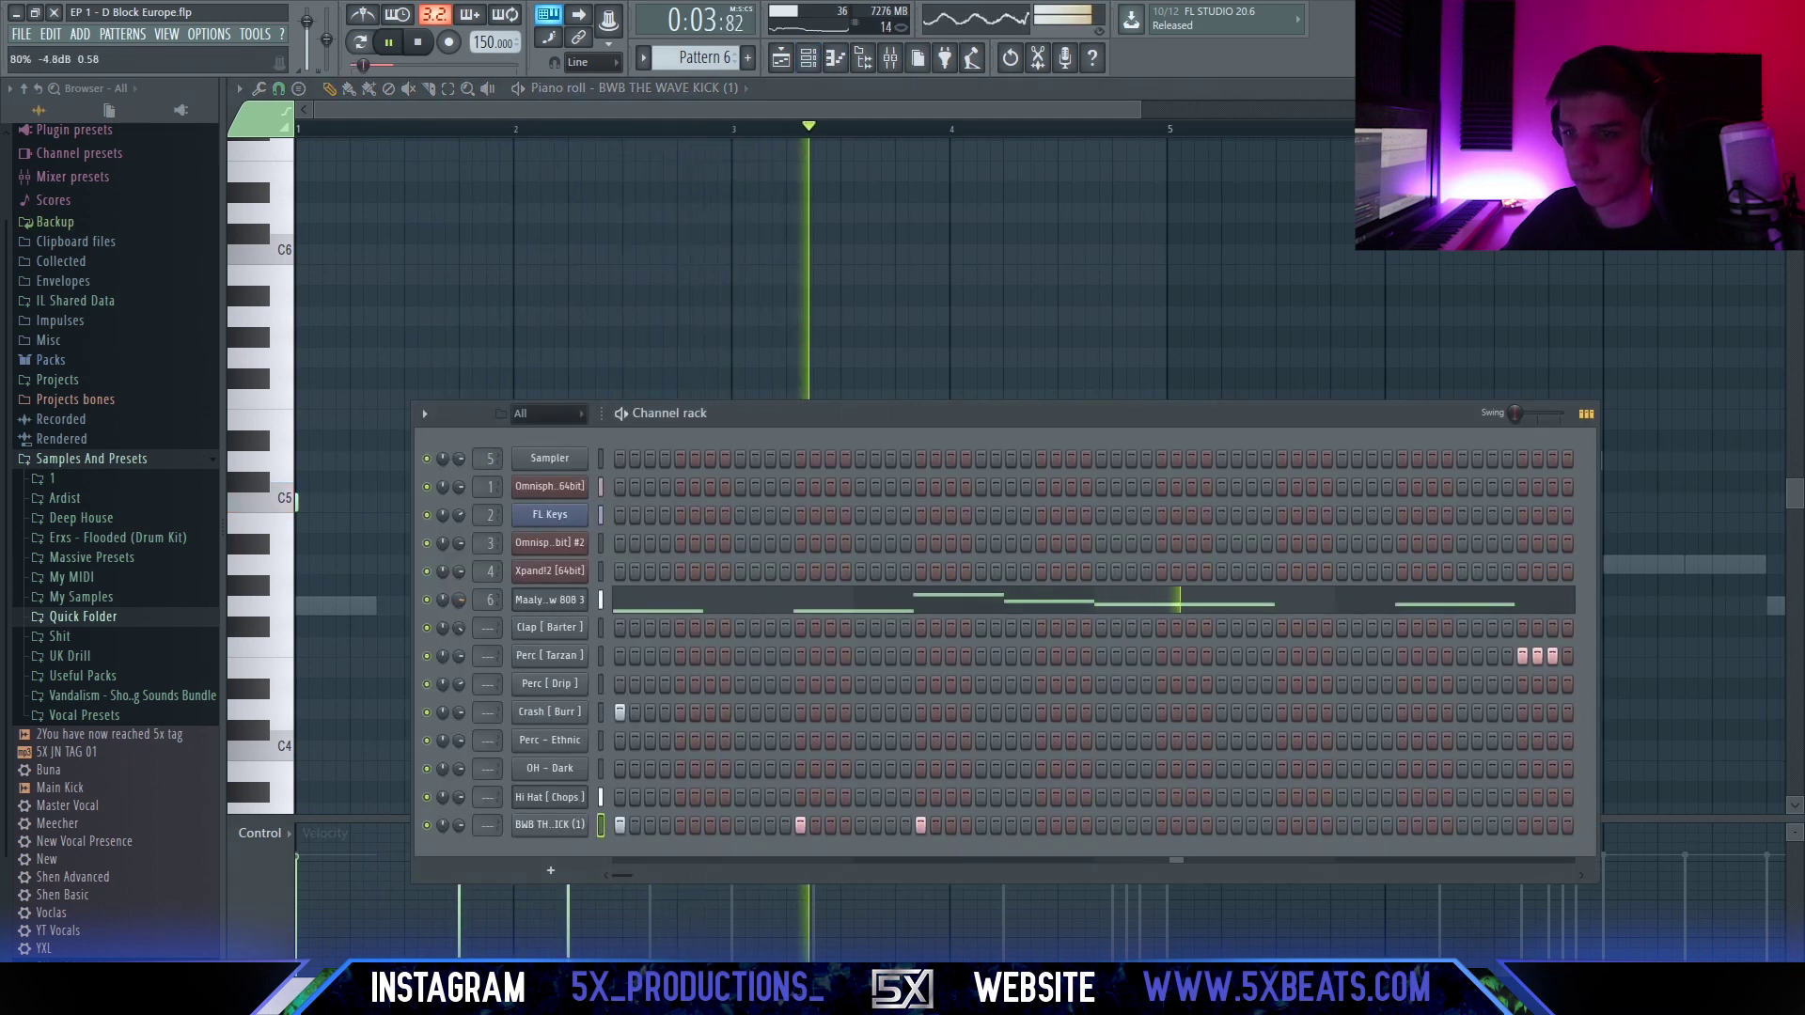
pyautogui.press('space')
pyautogui.press('F6')
pyautogui.press('space')
pyautogui.scroll(2, 629, 512)
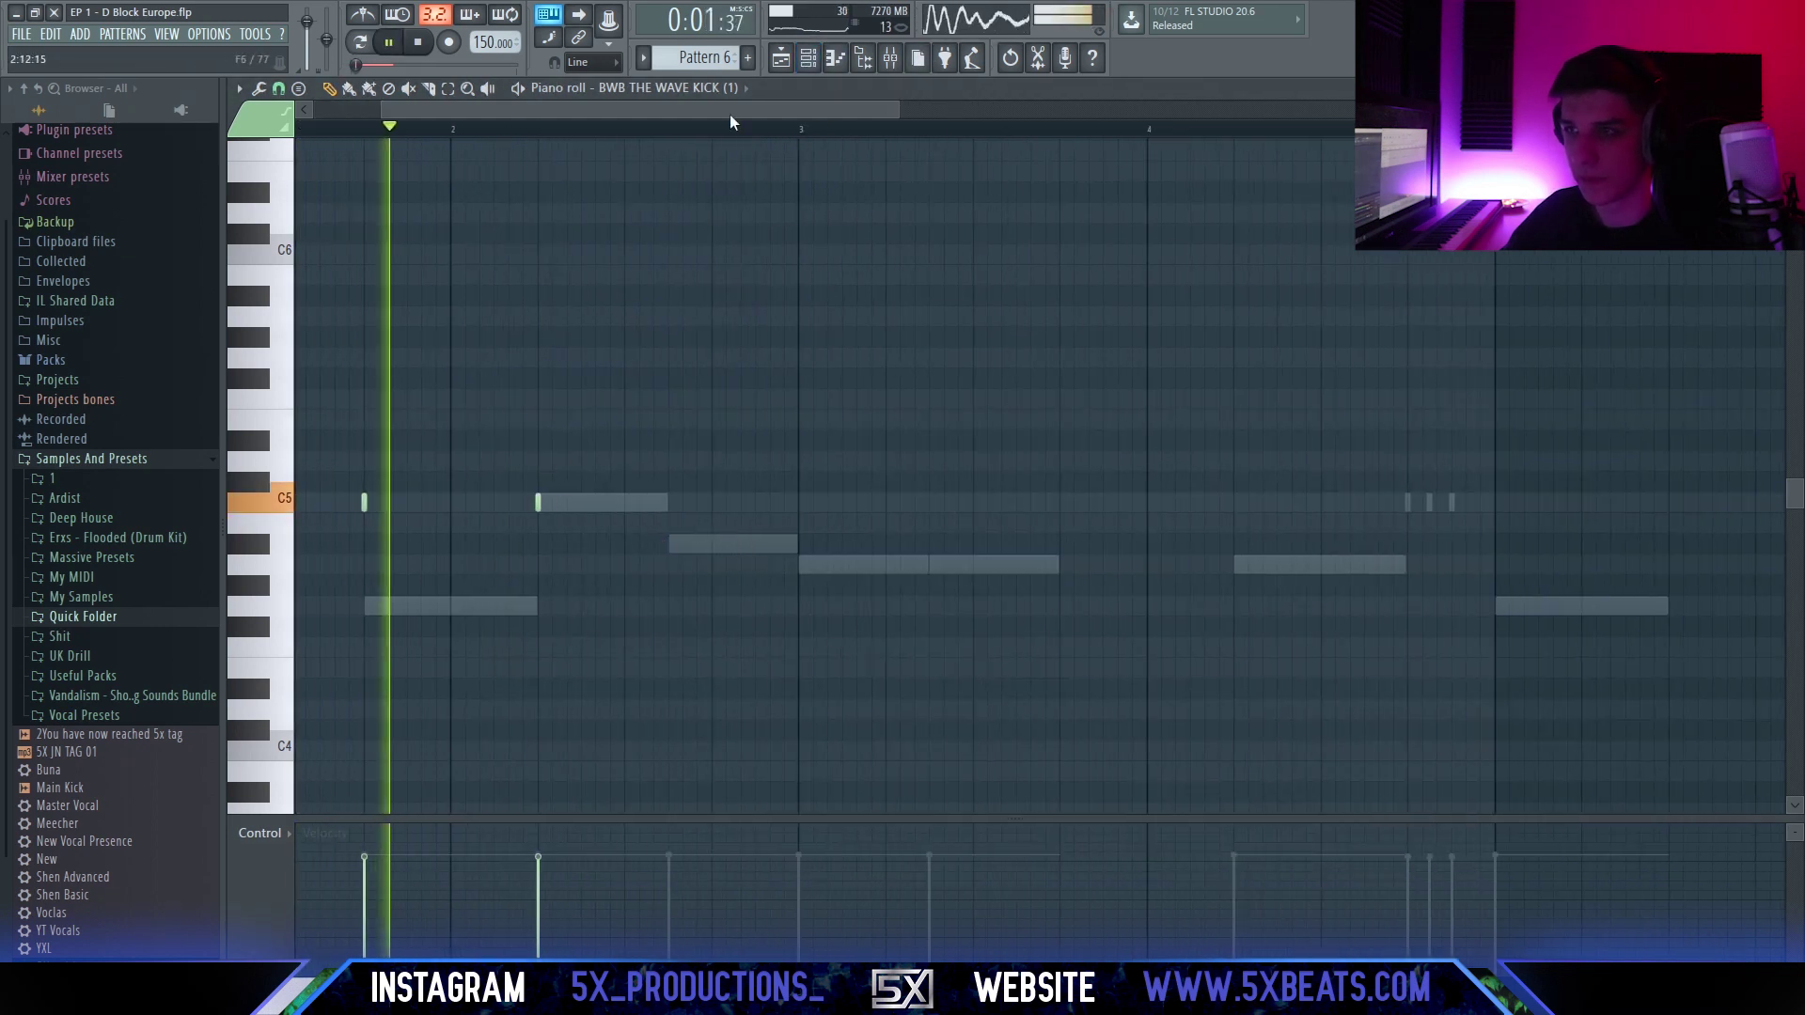
pyautogui.press('F6')
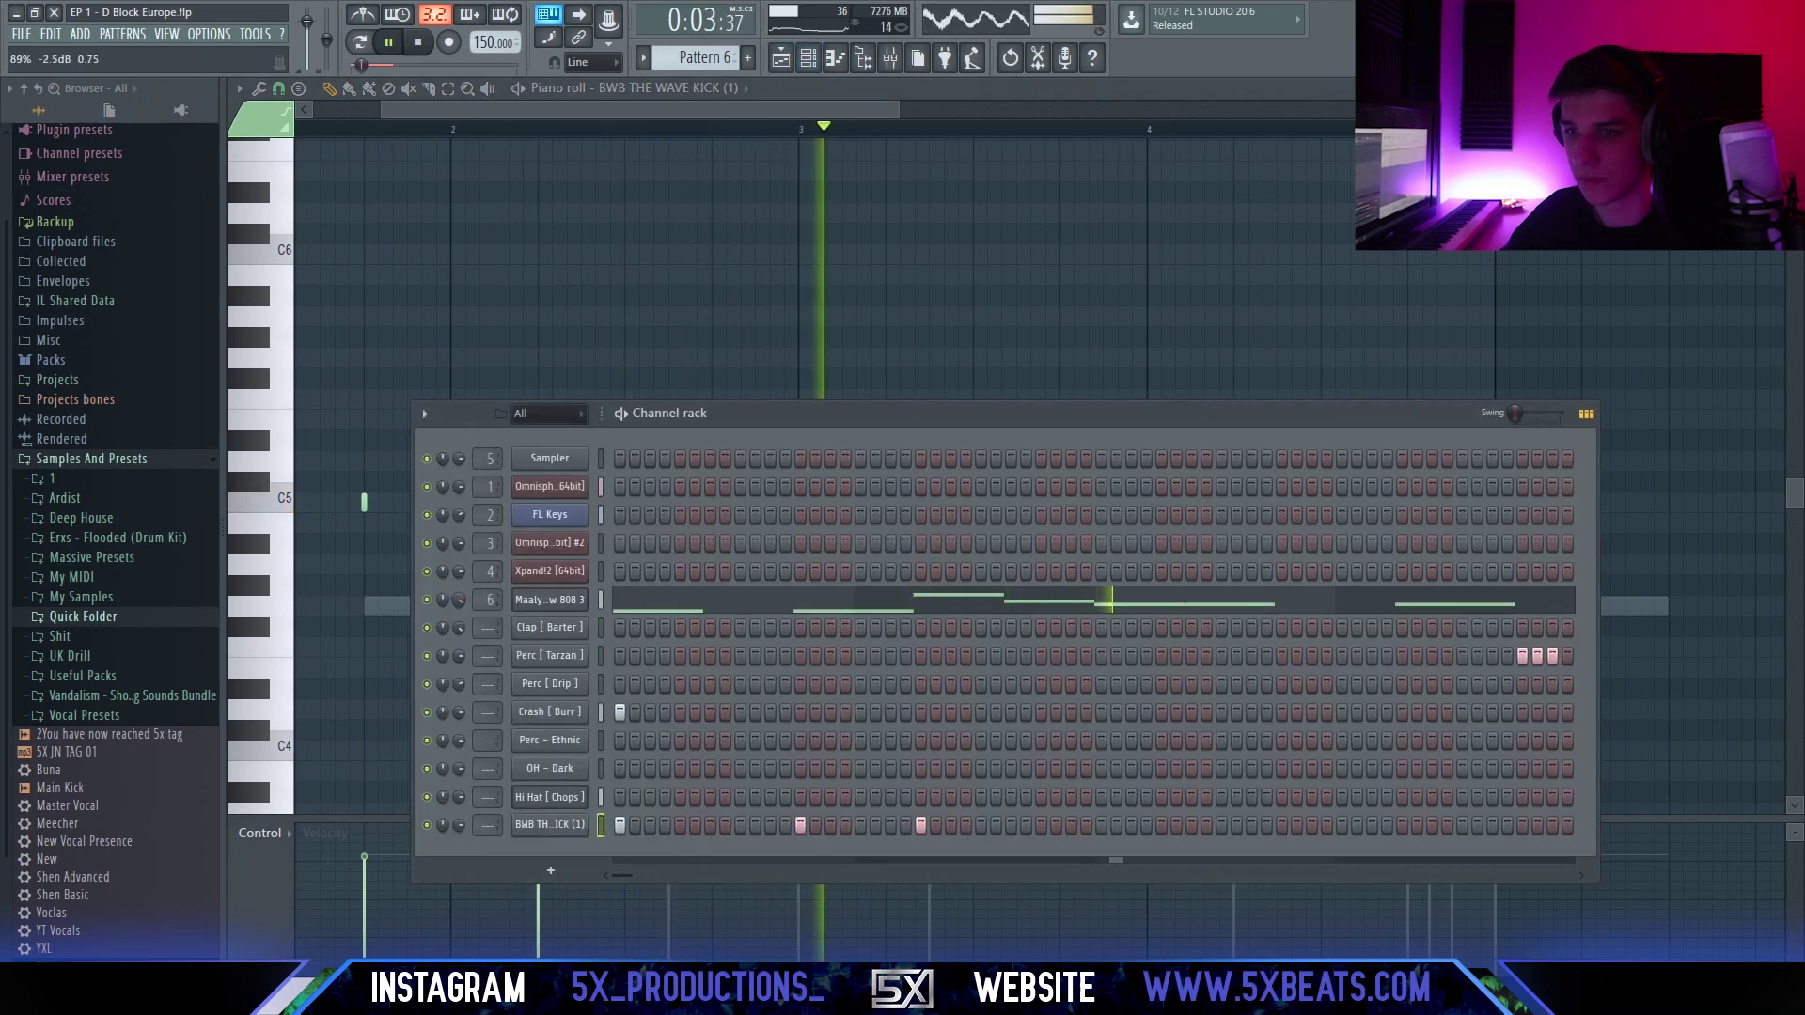
pyautogui.press('F6')
# Place C5 kick notes at step 11 of bar 2, steps 1 and 7 of bar 3, and step 5 of bar 4.
pyautogui.scroll(2, 596, 502)
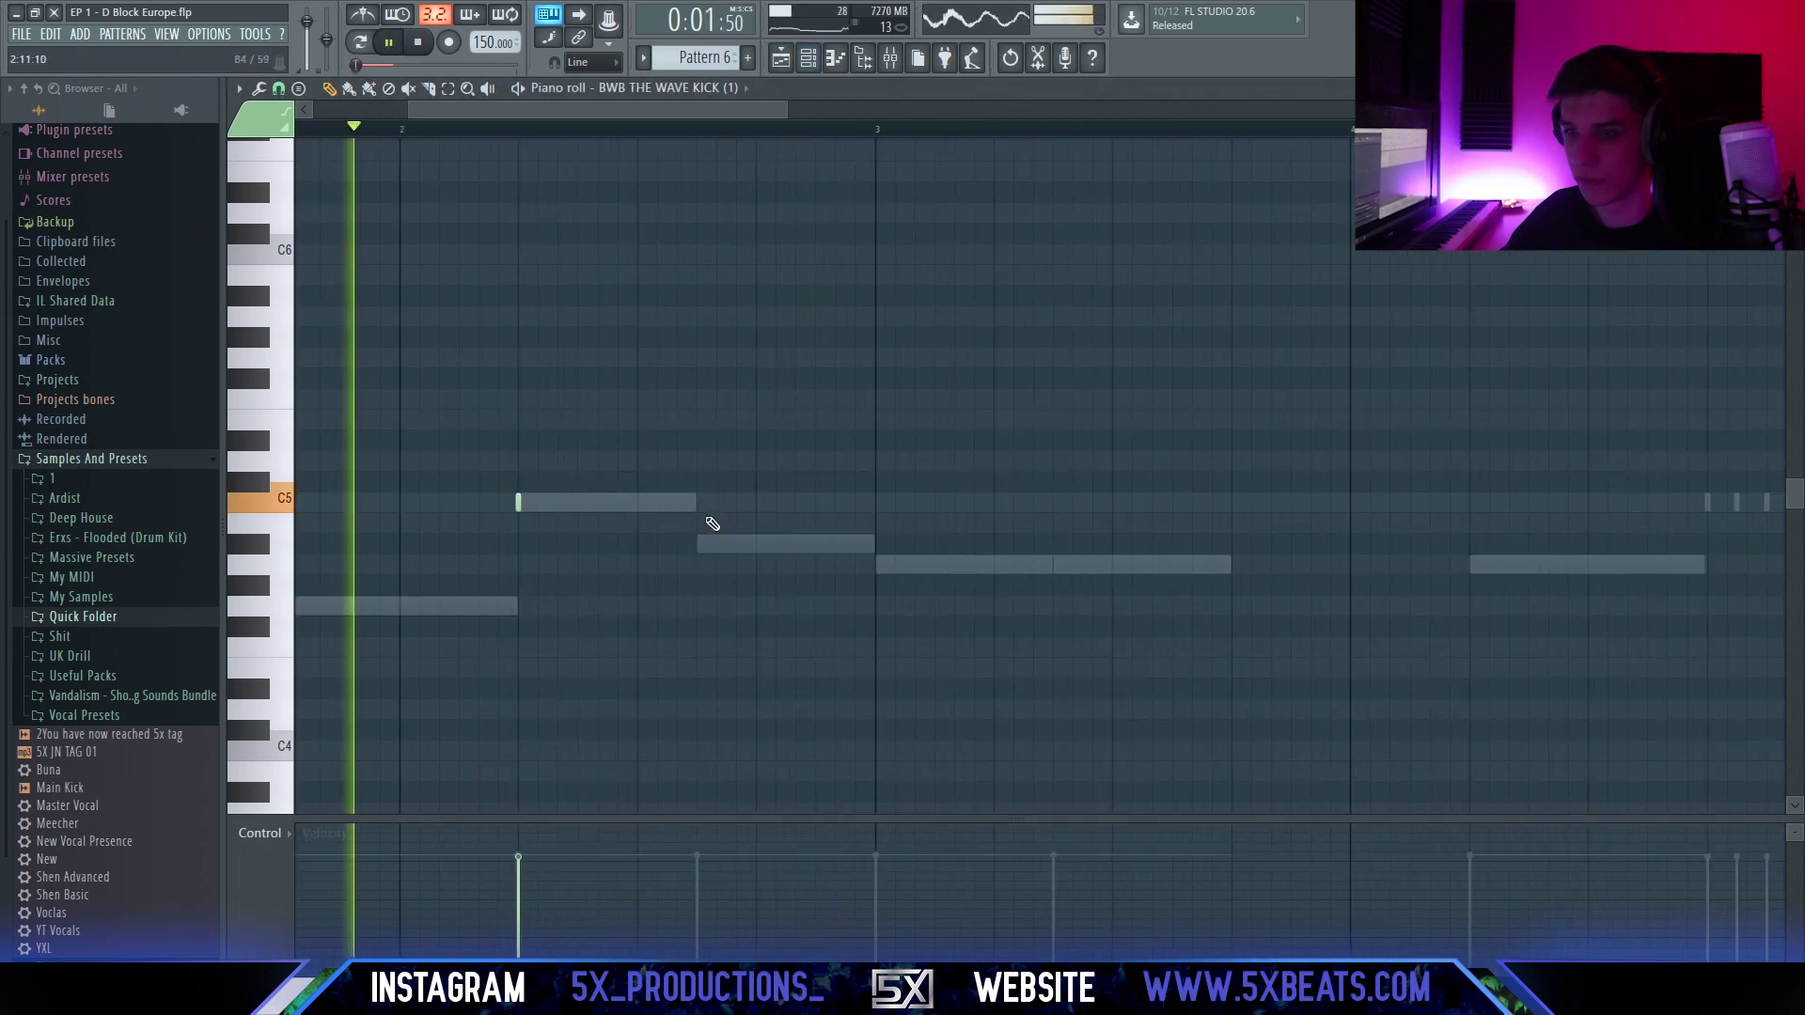
pyautogui.click(880, 503)
pyautogui.click(1058, 503)
pyautogui.scroll(-3, 1187, 585)
pyautogui.click(1207, 503)
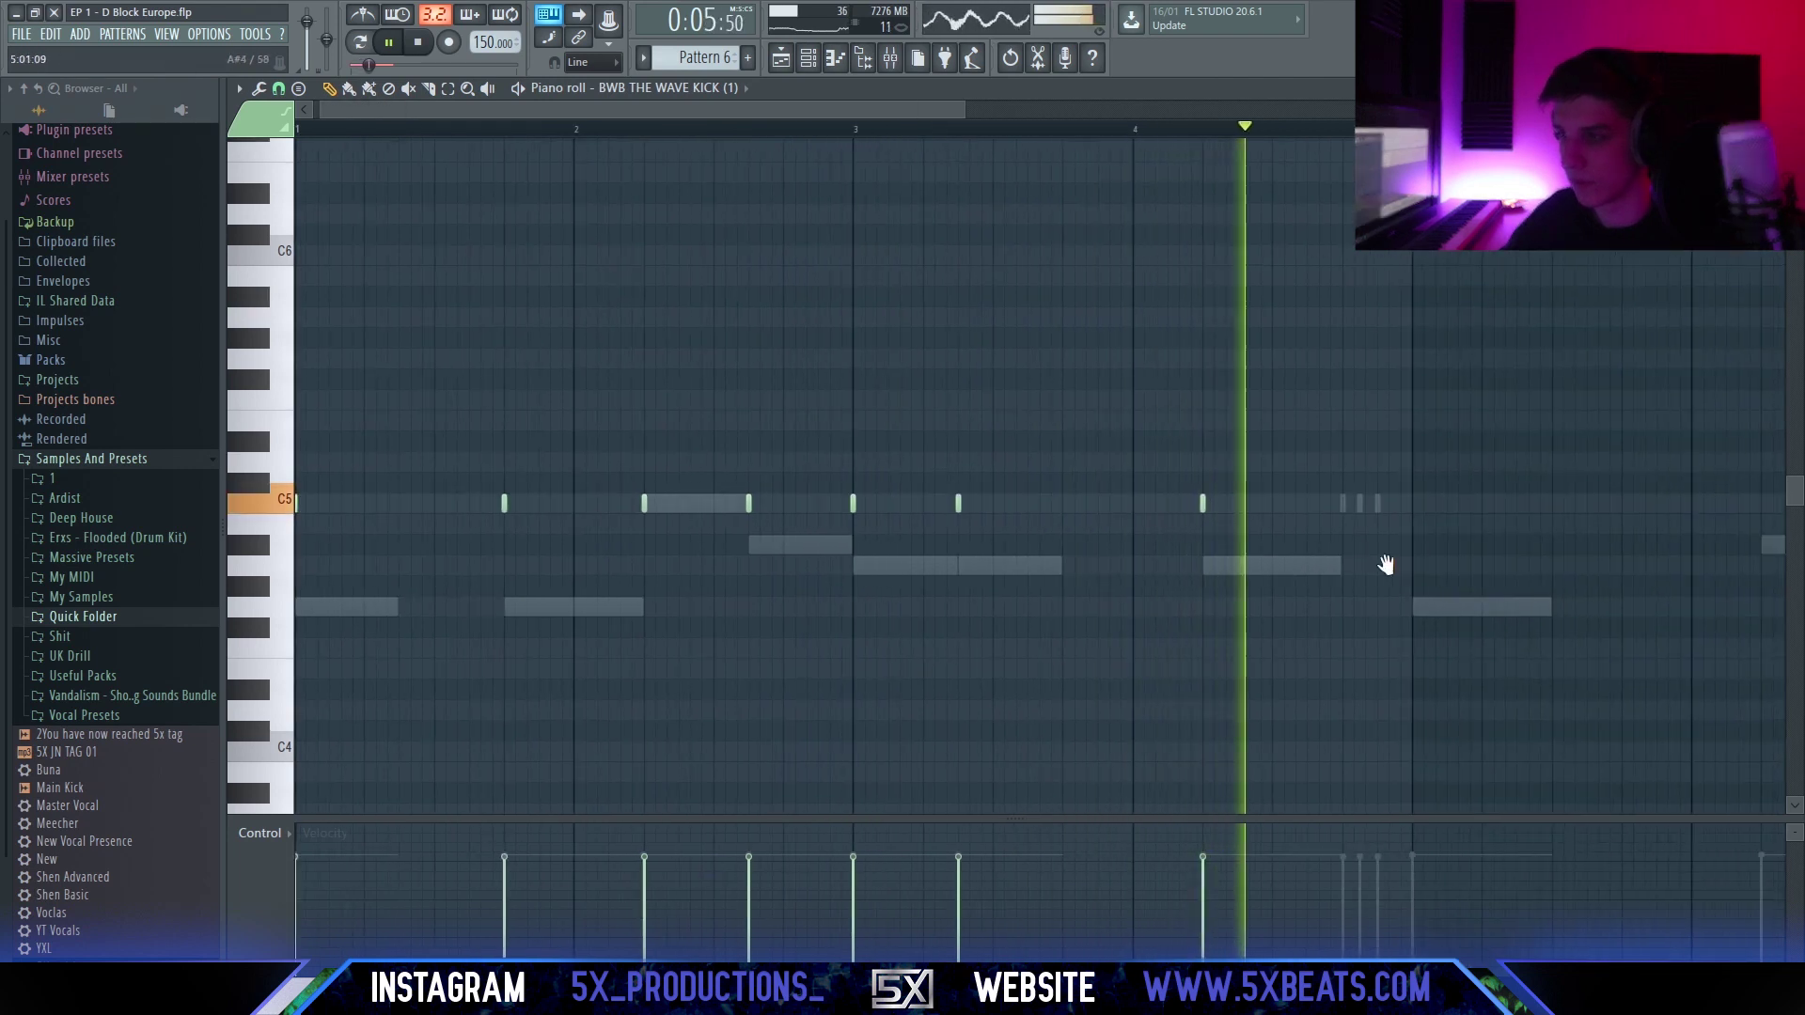
# Place C5 kick notes at bar 5 step 1, bar 6 step 5, bar 7 steps 1, 7 and 13, and bar 8 steps 5 and 11.
pyautogui.moveTo(1382, 564); pyautogui.dragTo(1109, 618)
pyautogui.click(1144, 556)
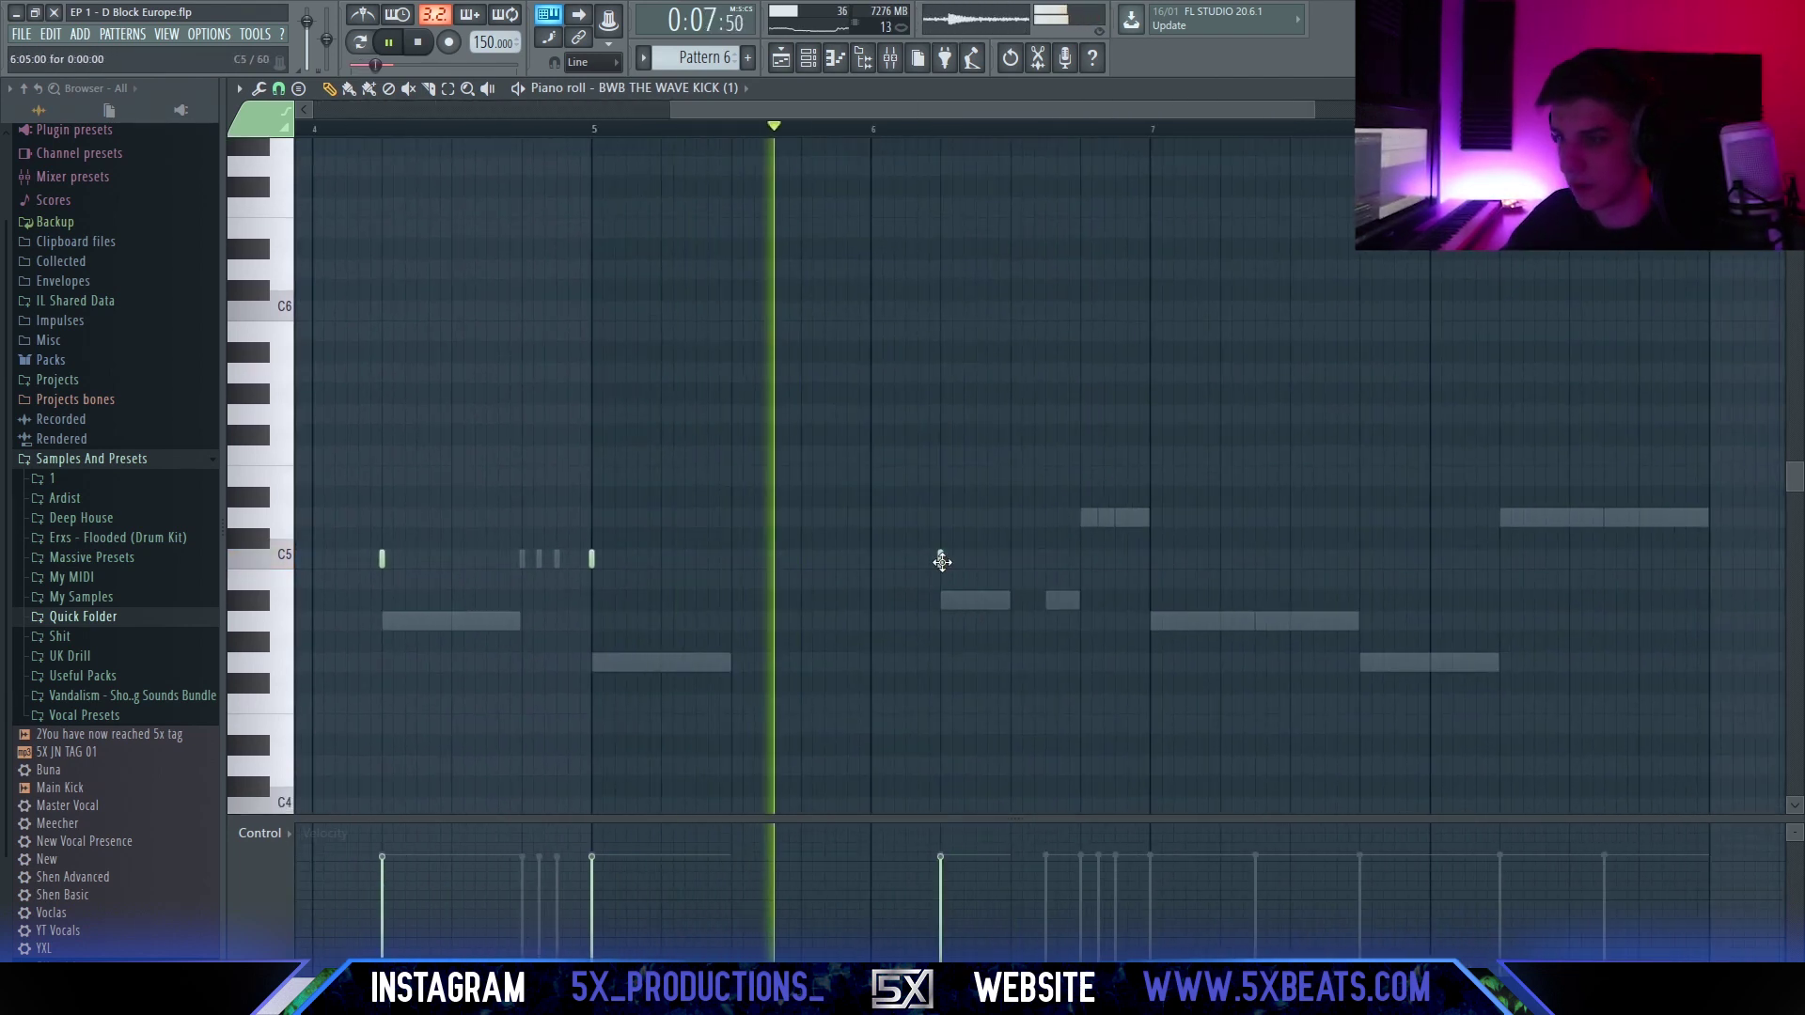
pyautogui.click(931, 560)
pyautogui.press('space')
pyautogui.moveTo(1139, 561); pyautogui.dragTo(866, 621)
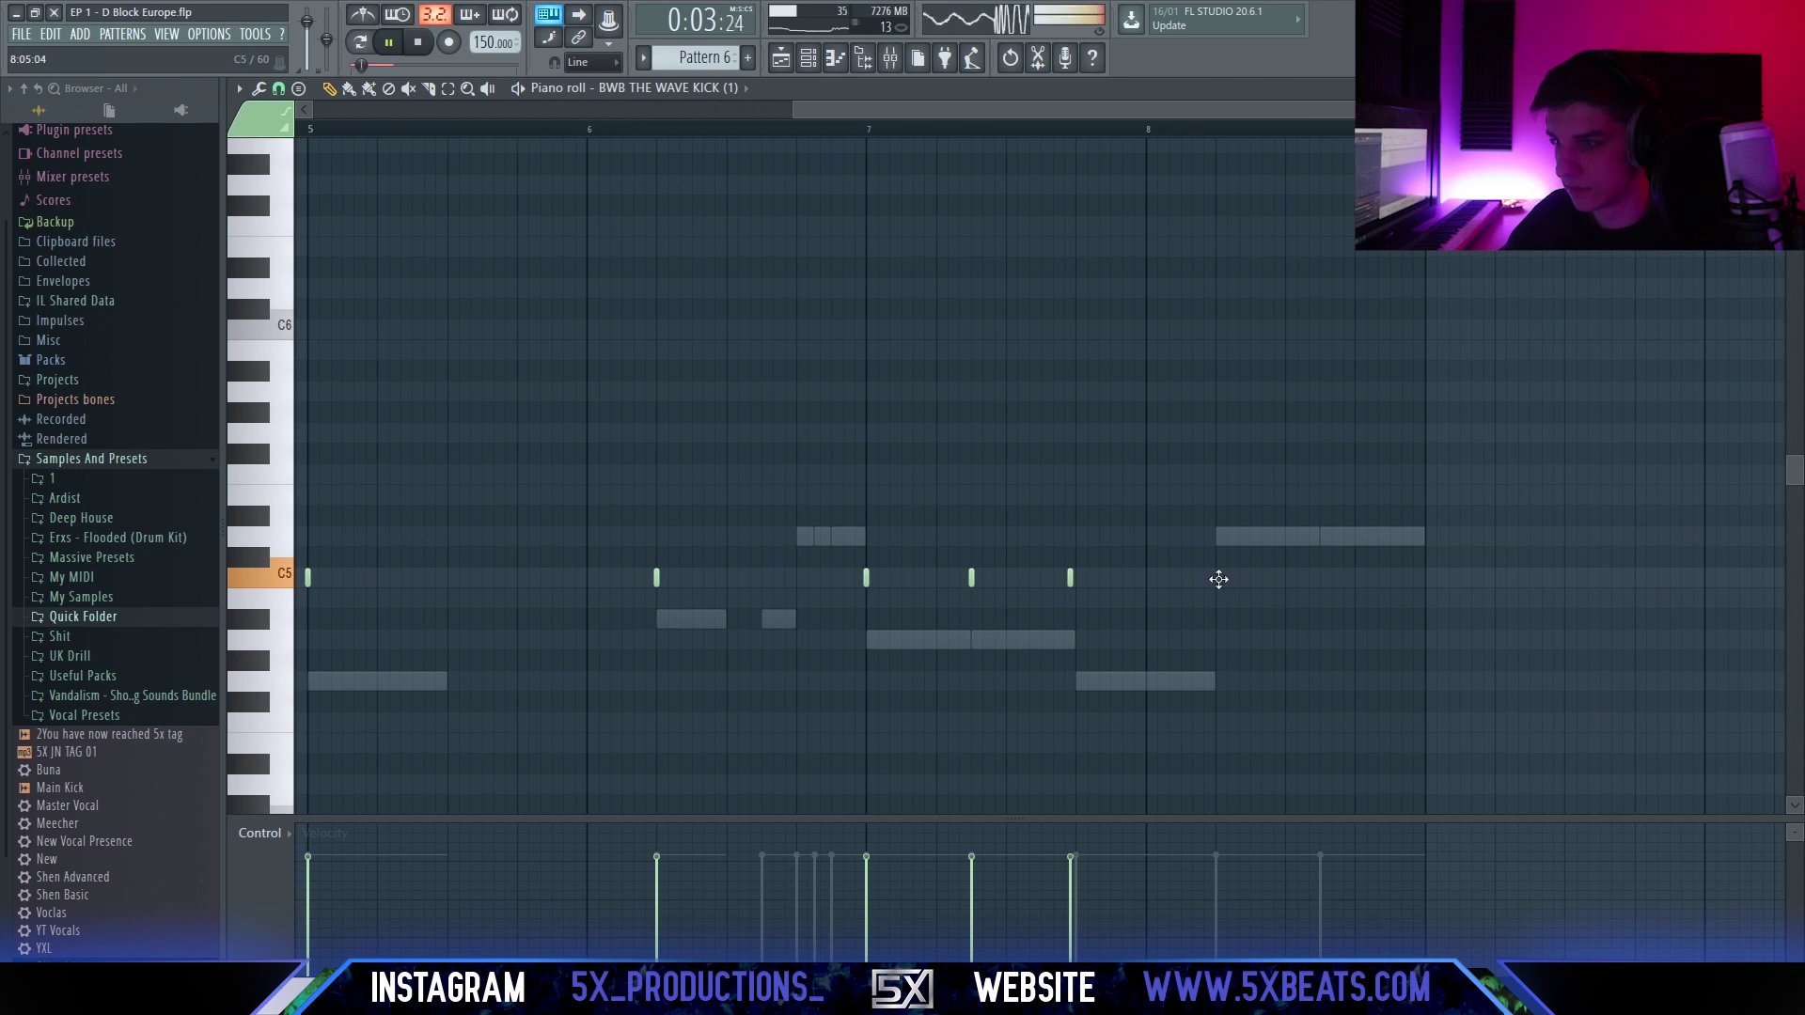
pyautogui.rightClick(1317, 582)
pyautogui.click(1320, 581)
# Listen to the eight-bar kick pattern and check its notes against the 808 notes.
pyautogui.scroll(-3, 1174, 573)
pyautogui.moveTo(751, 553); pyautogui.dragTo(758, 529)
pyautogui.scroll(2, 774, 536)
pyautogui.moveTo(864, 542); pyautogui.dragTo(980, 543)
pyautogui.scroll(-2, 980, 543)
pyautogui.scroll(2, 504, 488)
pyautogui.moveTo(504, 488); pyautogui.dragTo(1144, 459)
pyautogui.scroll(-2, 855, 471)
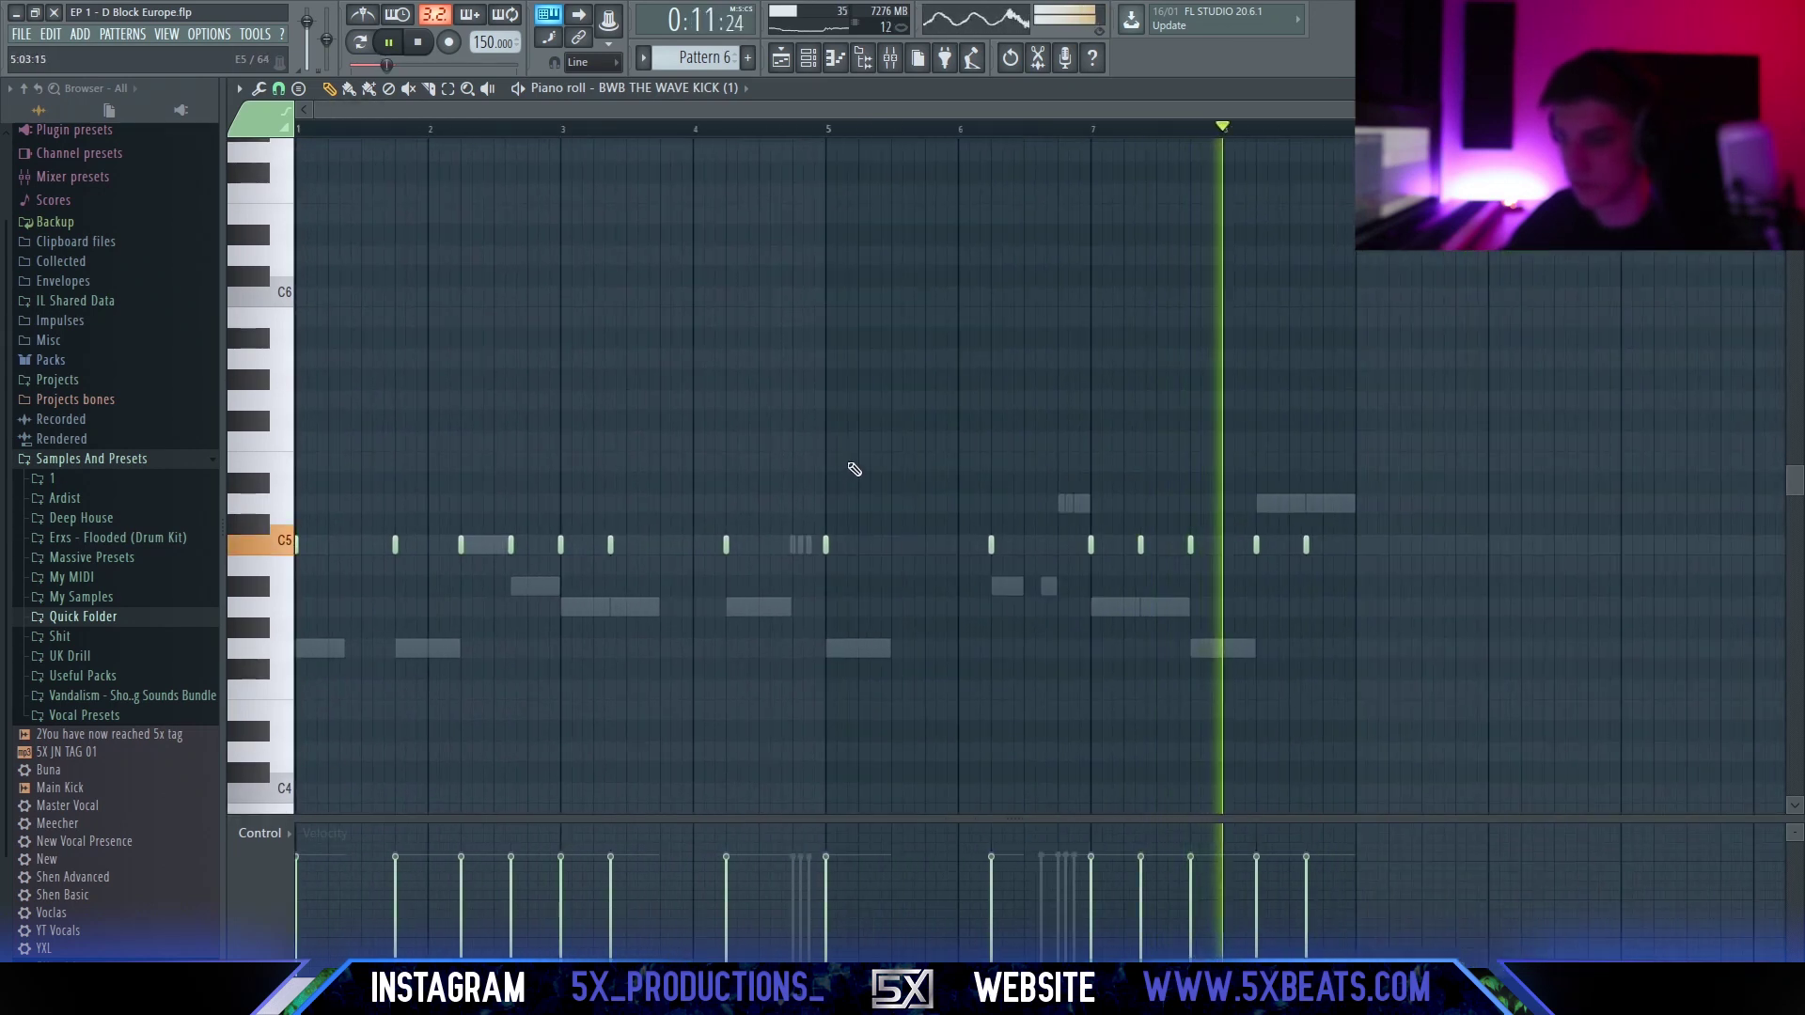
pyautogui.scroll(2, 580, 465)
pyautogui.moveTo(580, 464); pyautogui.dragTo(1306, 435)
pyautogui.scroll(-2, 661, 476)
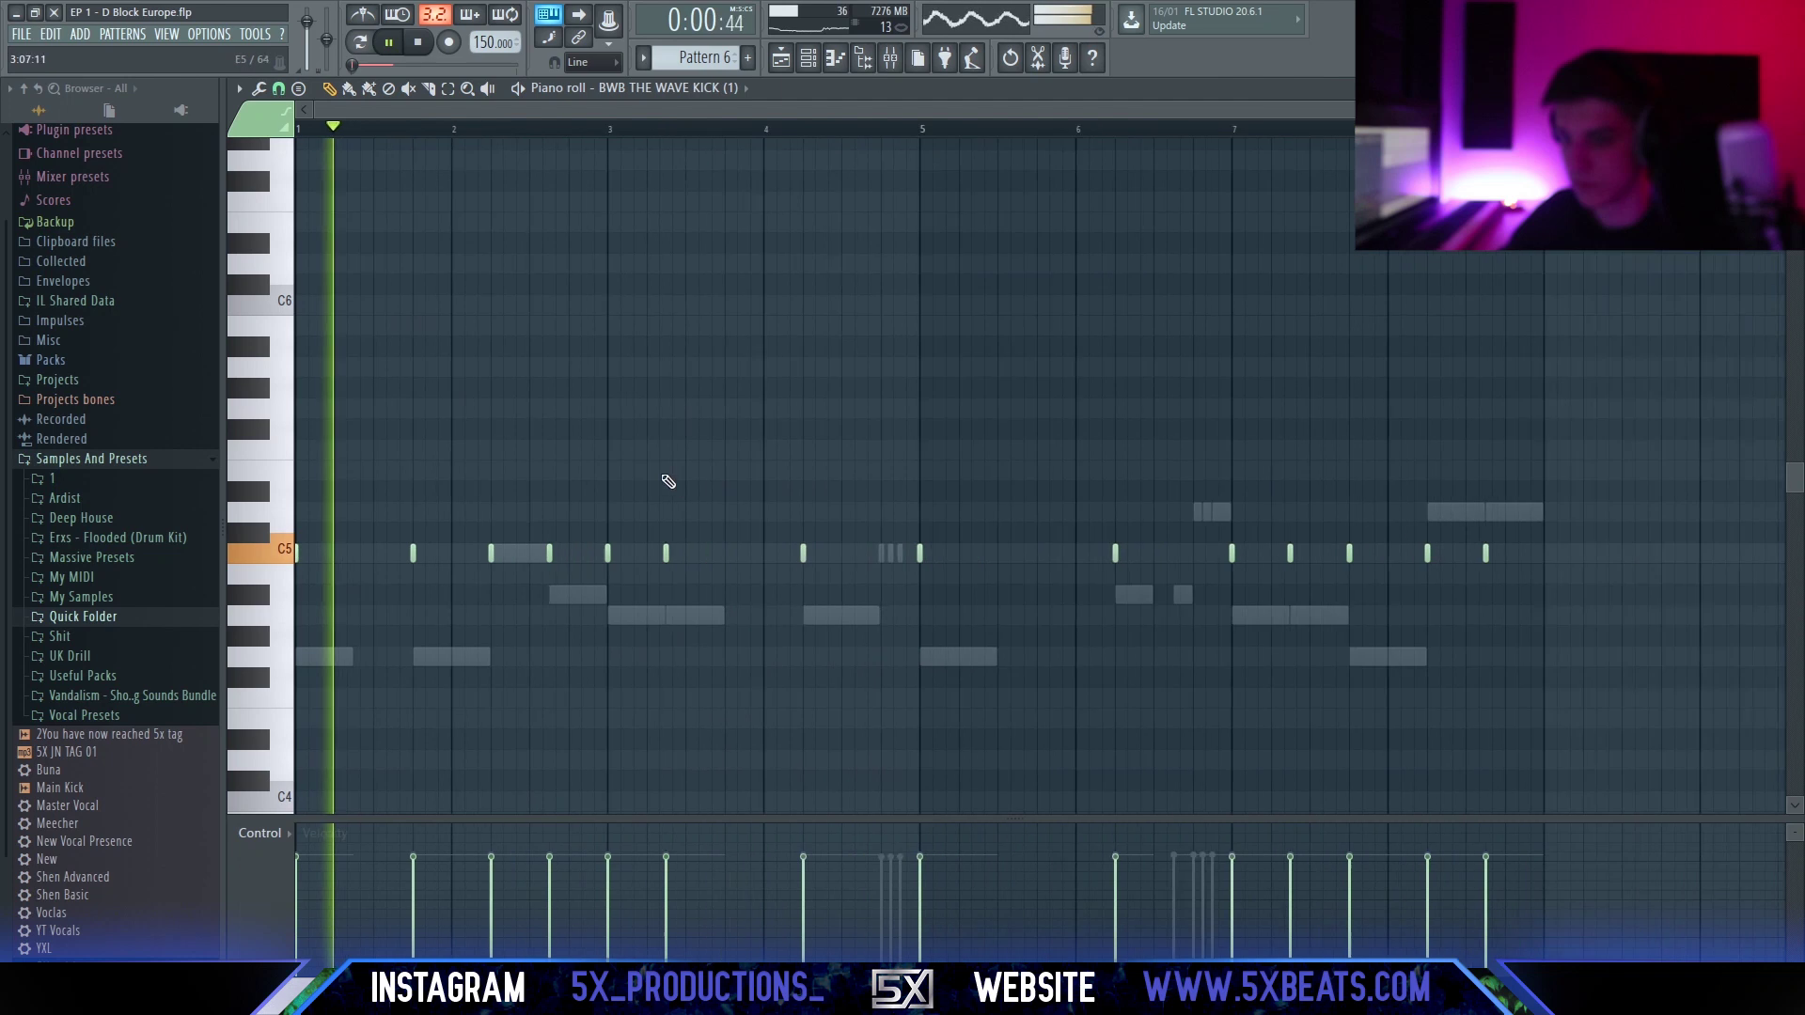
# Open the notes of the Maaly Raw 808 3 channel and add a two-step G4 note at step 3 of bar 4.
pyautogui.doubleClick(532, 593)
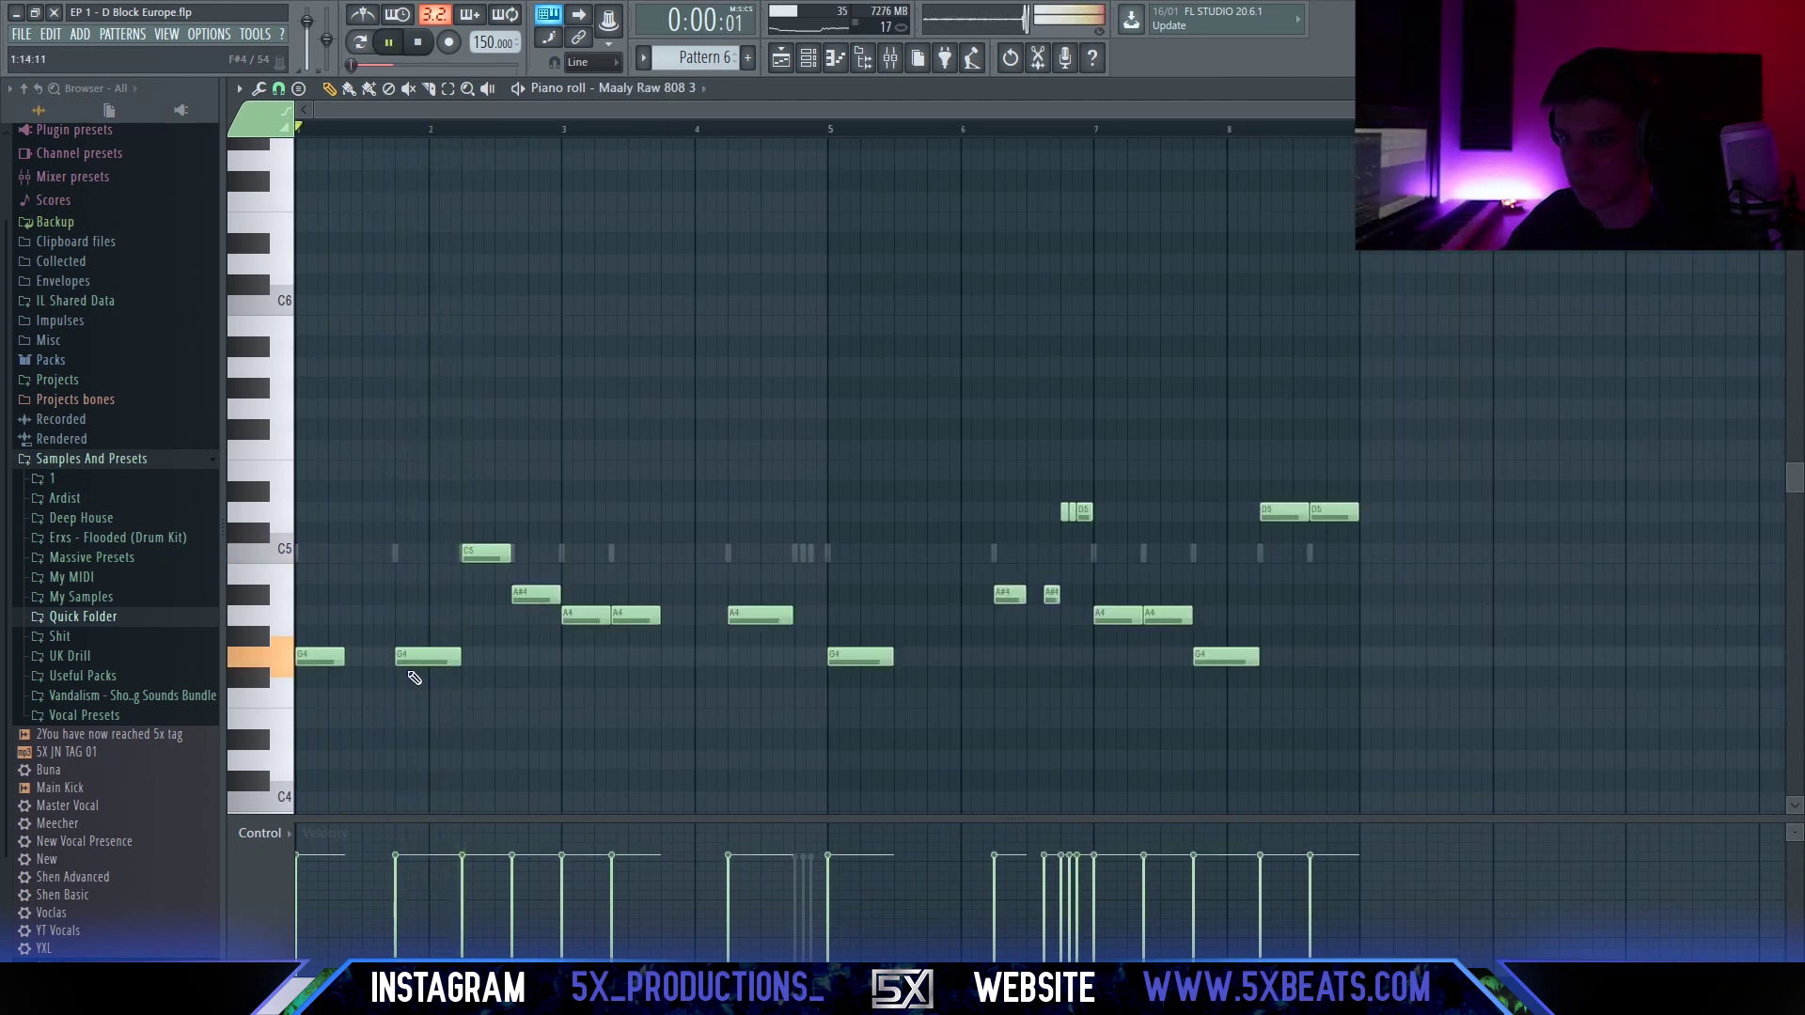
pyautogui.scroll(3, 435, 693)
pyautogui.scroll(-1, 628, 648)
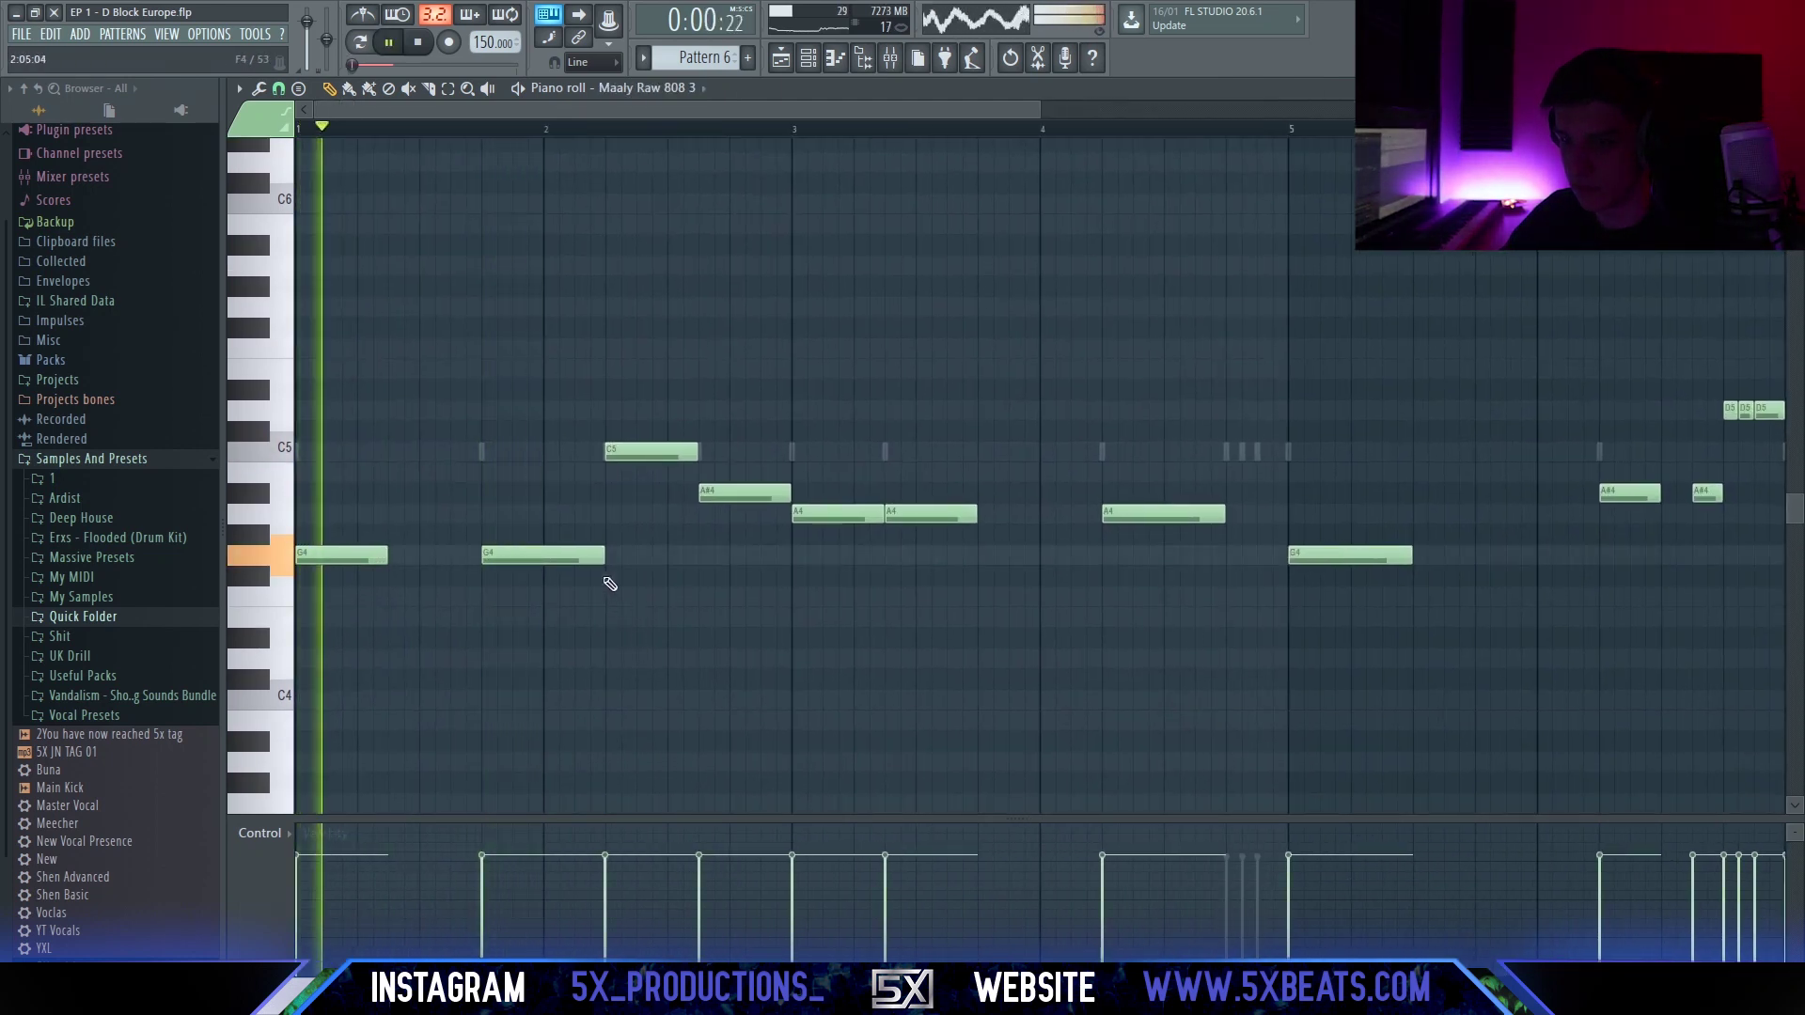
pyautogui.scroll(-2, 827, 625)
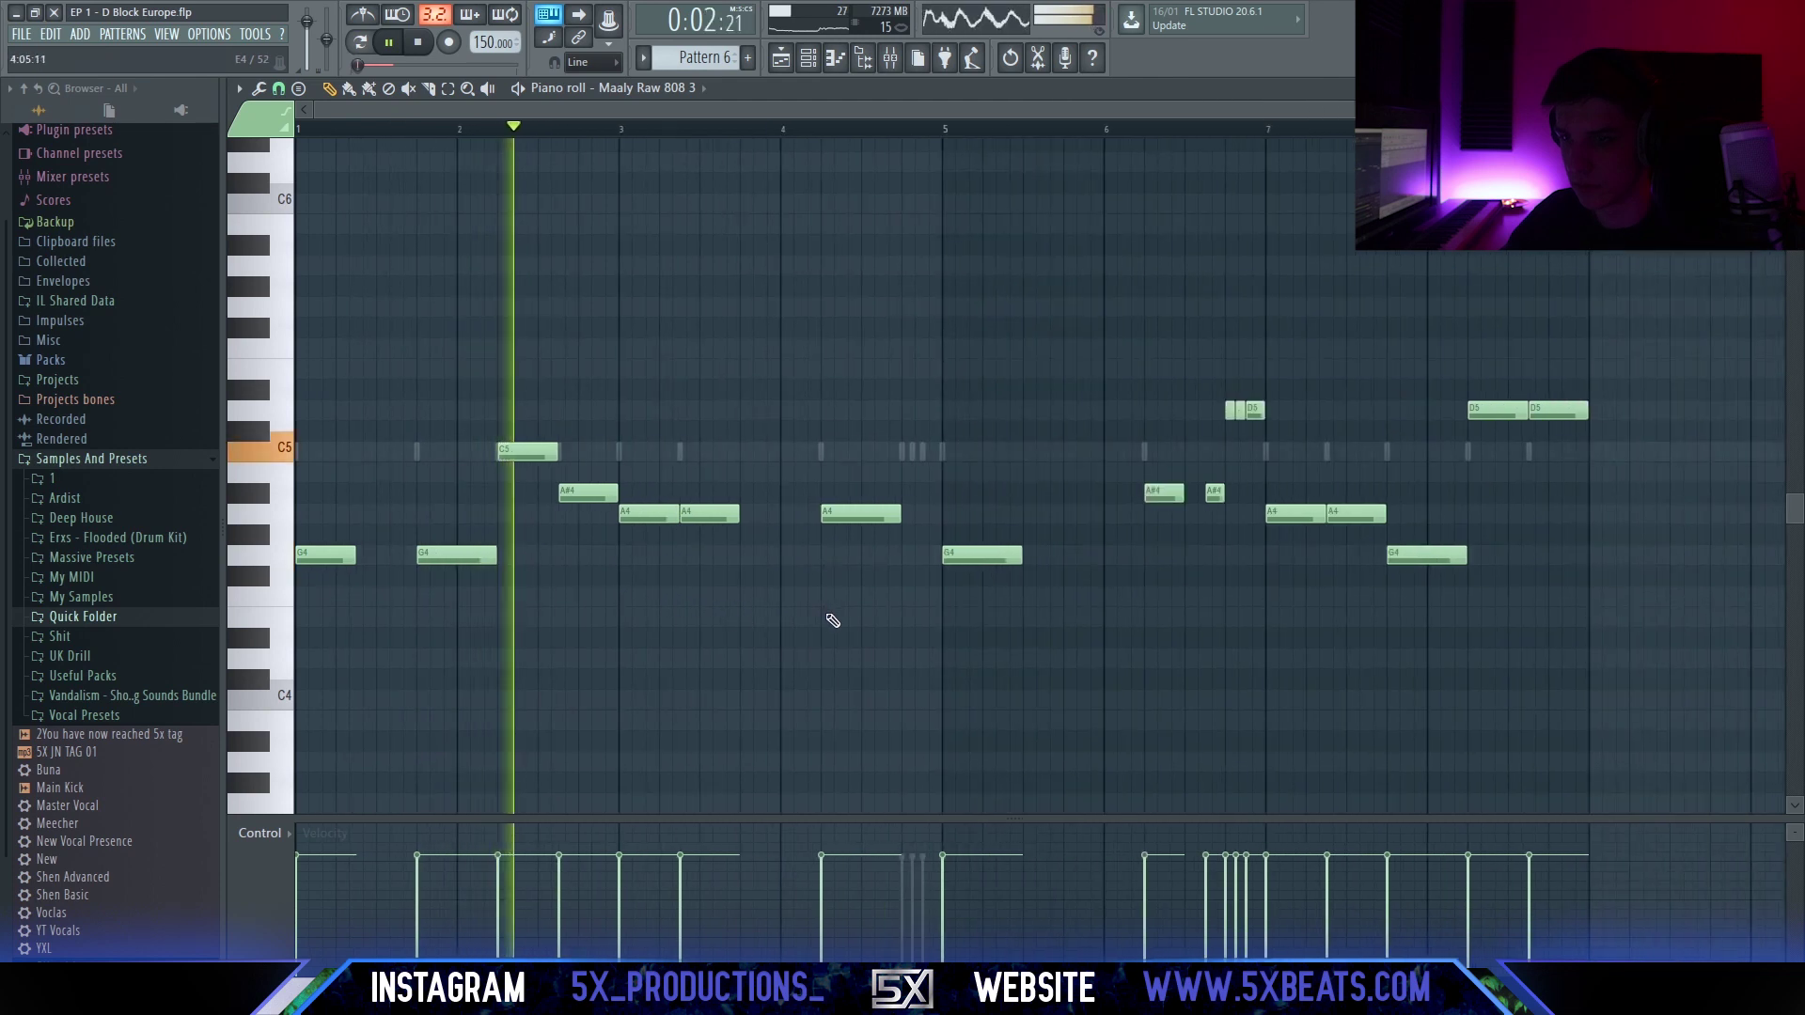
pyautogui.scroll(2, 780, 587)
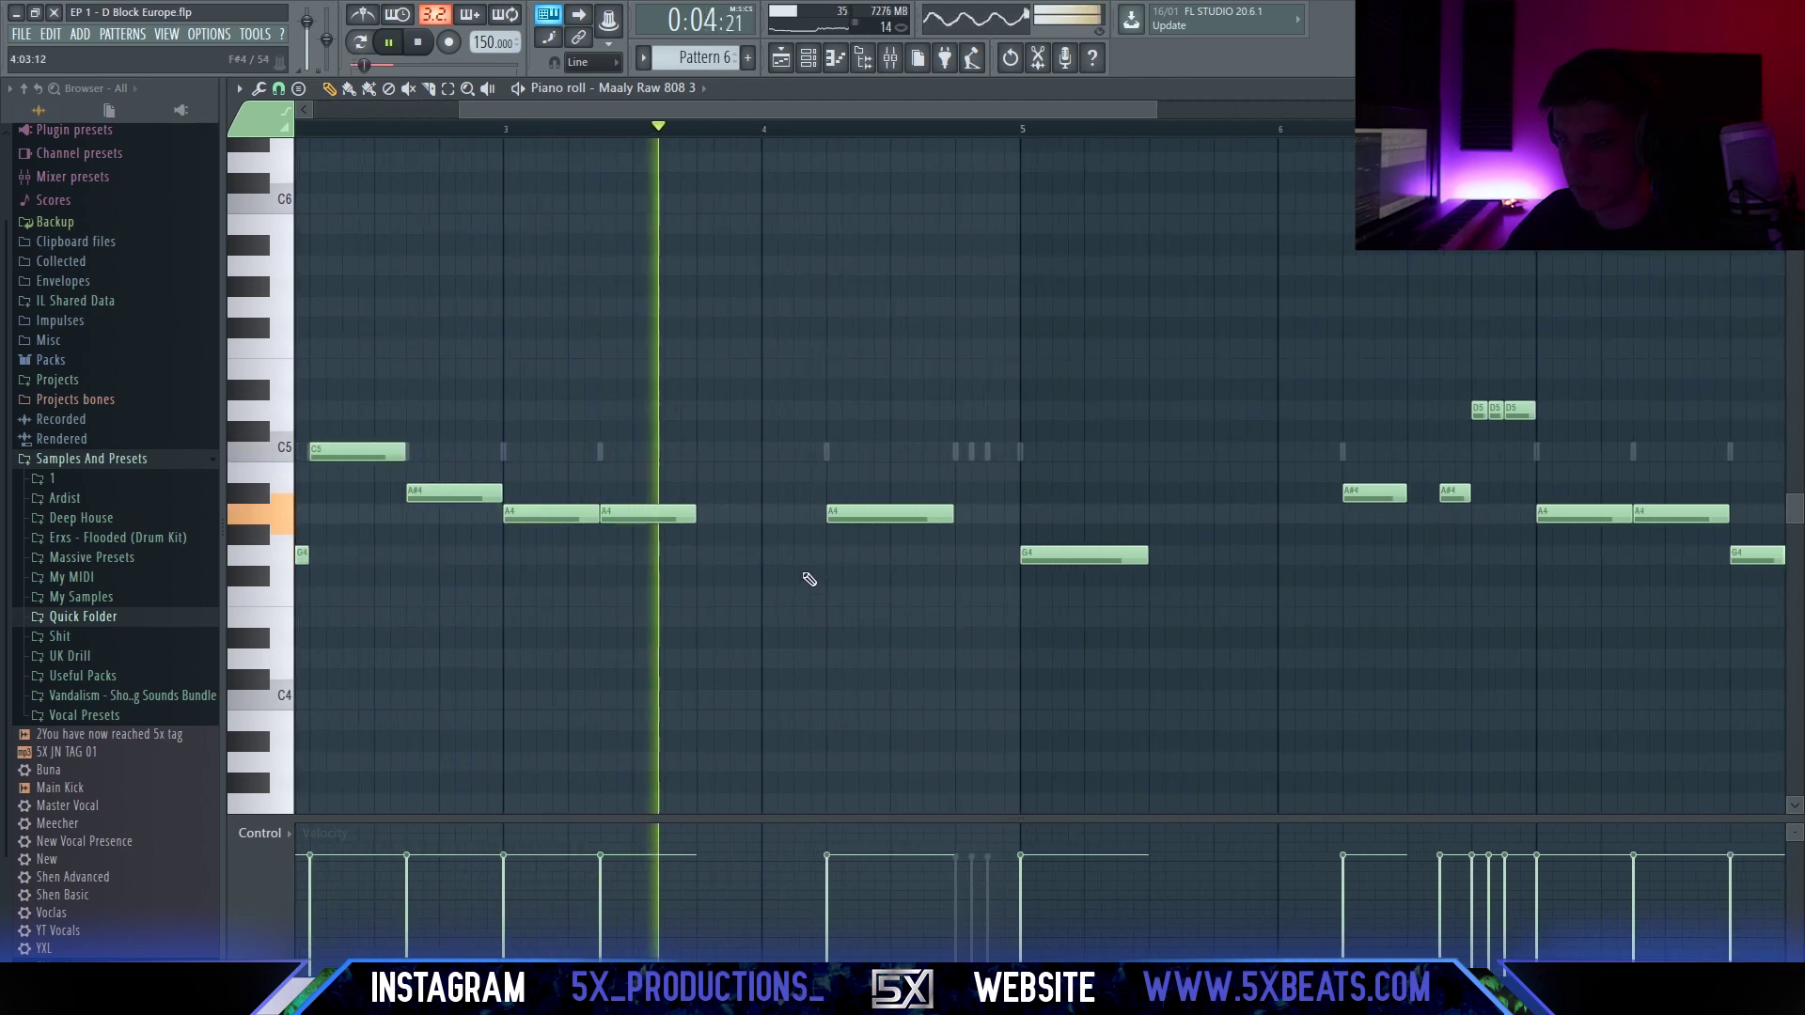
pyautogui.click(821, 557)
pyautogui.moveTo(921, 556); pyautogui.dragTo(826, 557)
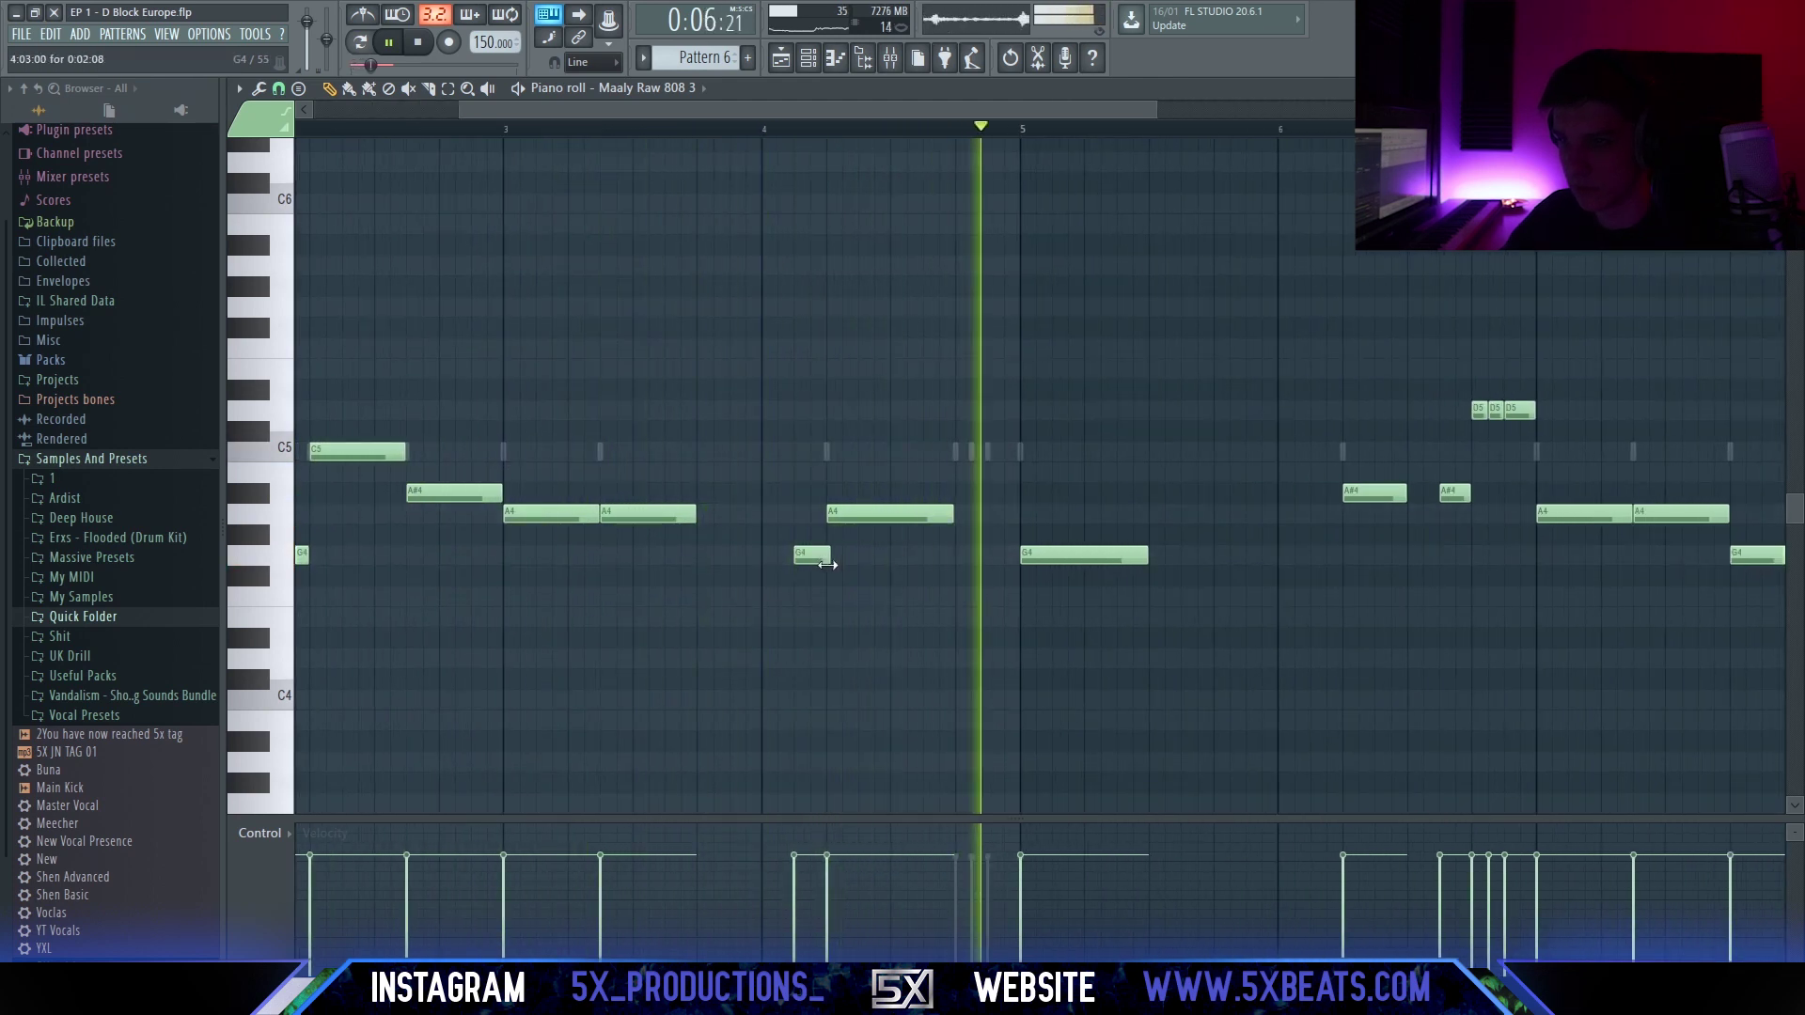
# Stop playback and extend the 808's G4 note at step 13 of bar 7 until step 11 of bar 8.
pyautogui.scroll(-2, 828, 574)
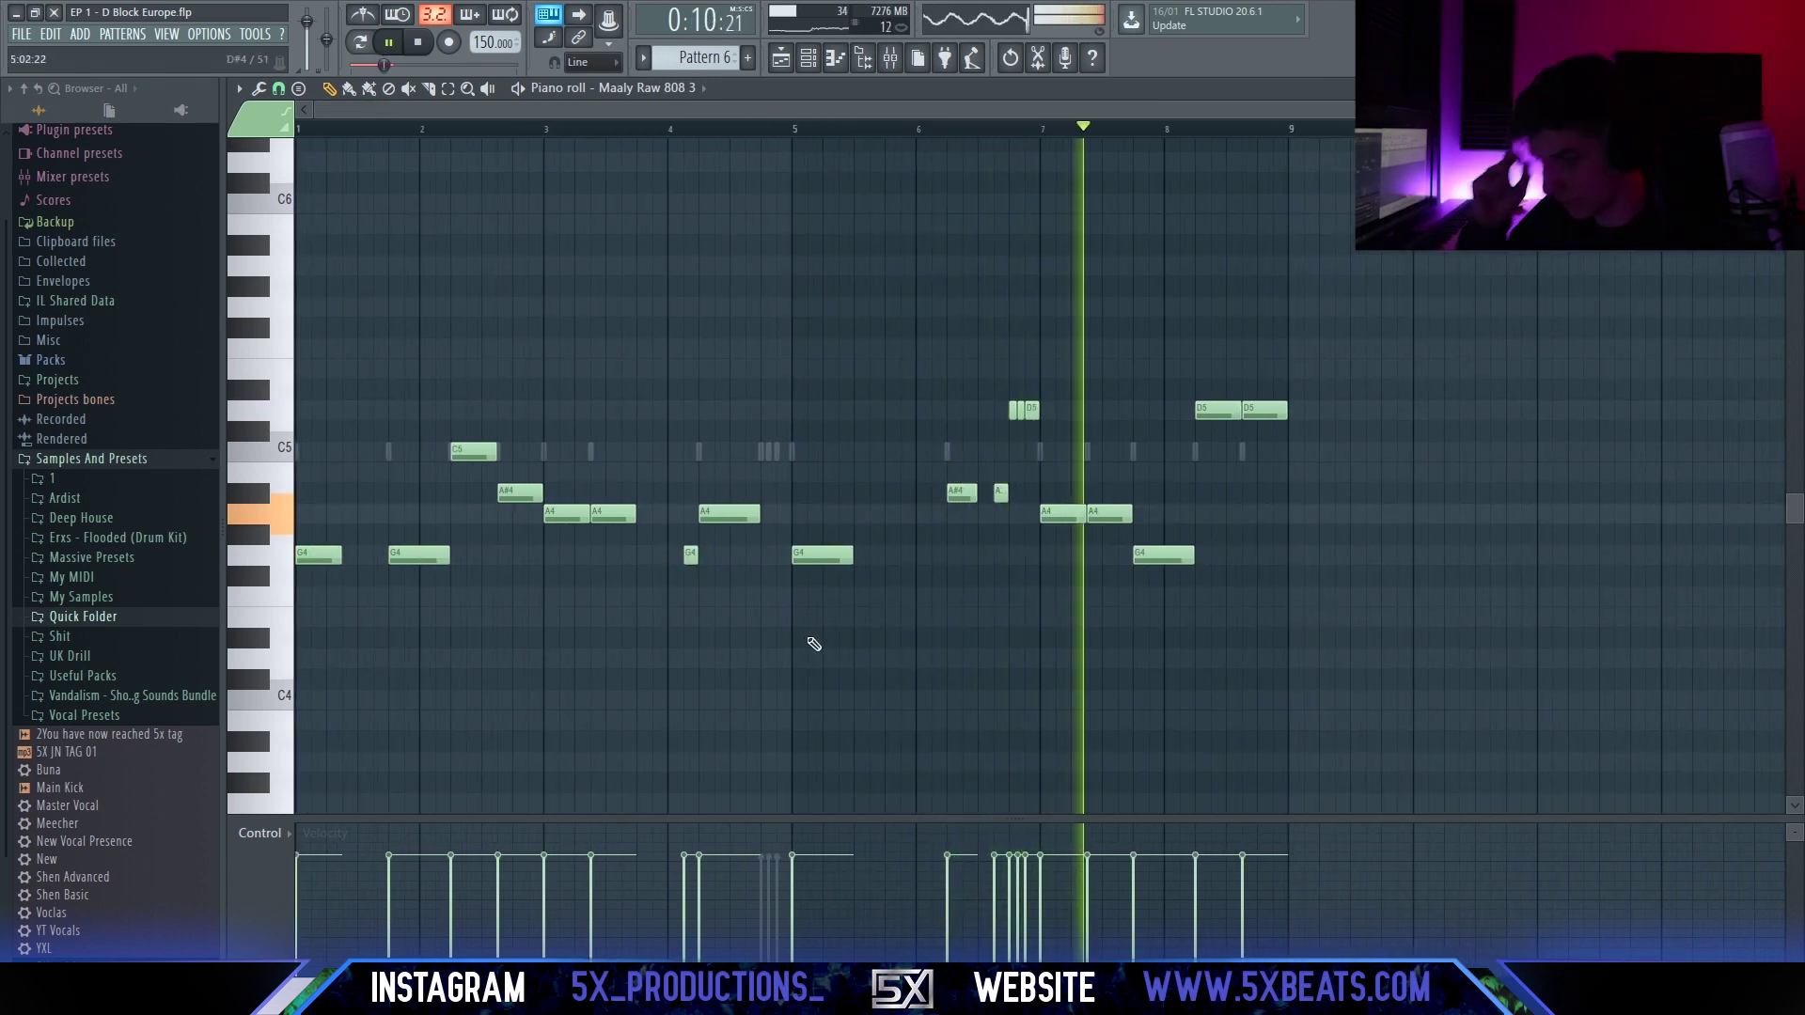
pyautogui.scroll(3, 1322, 560)
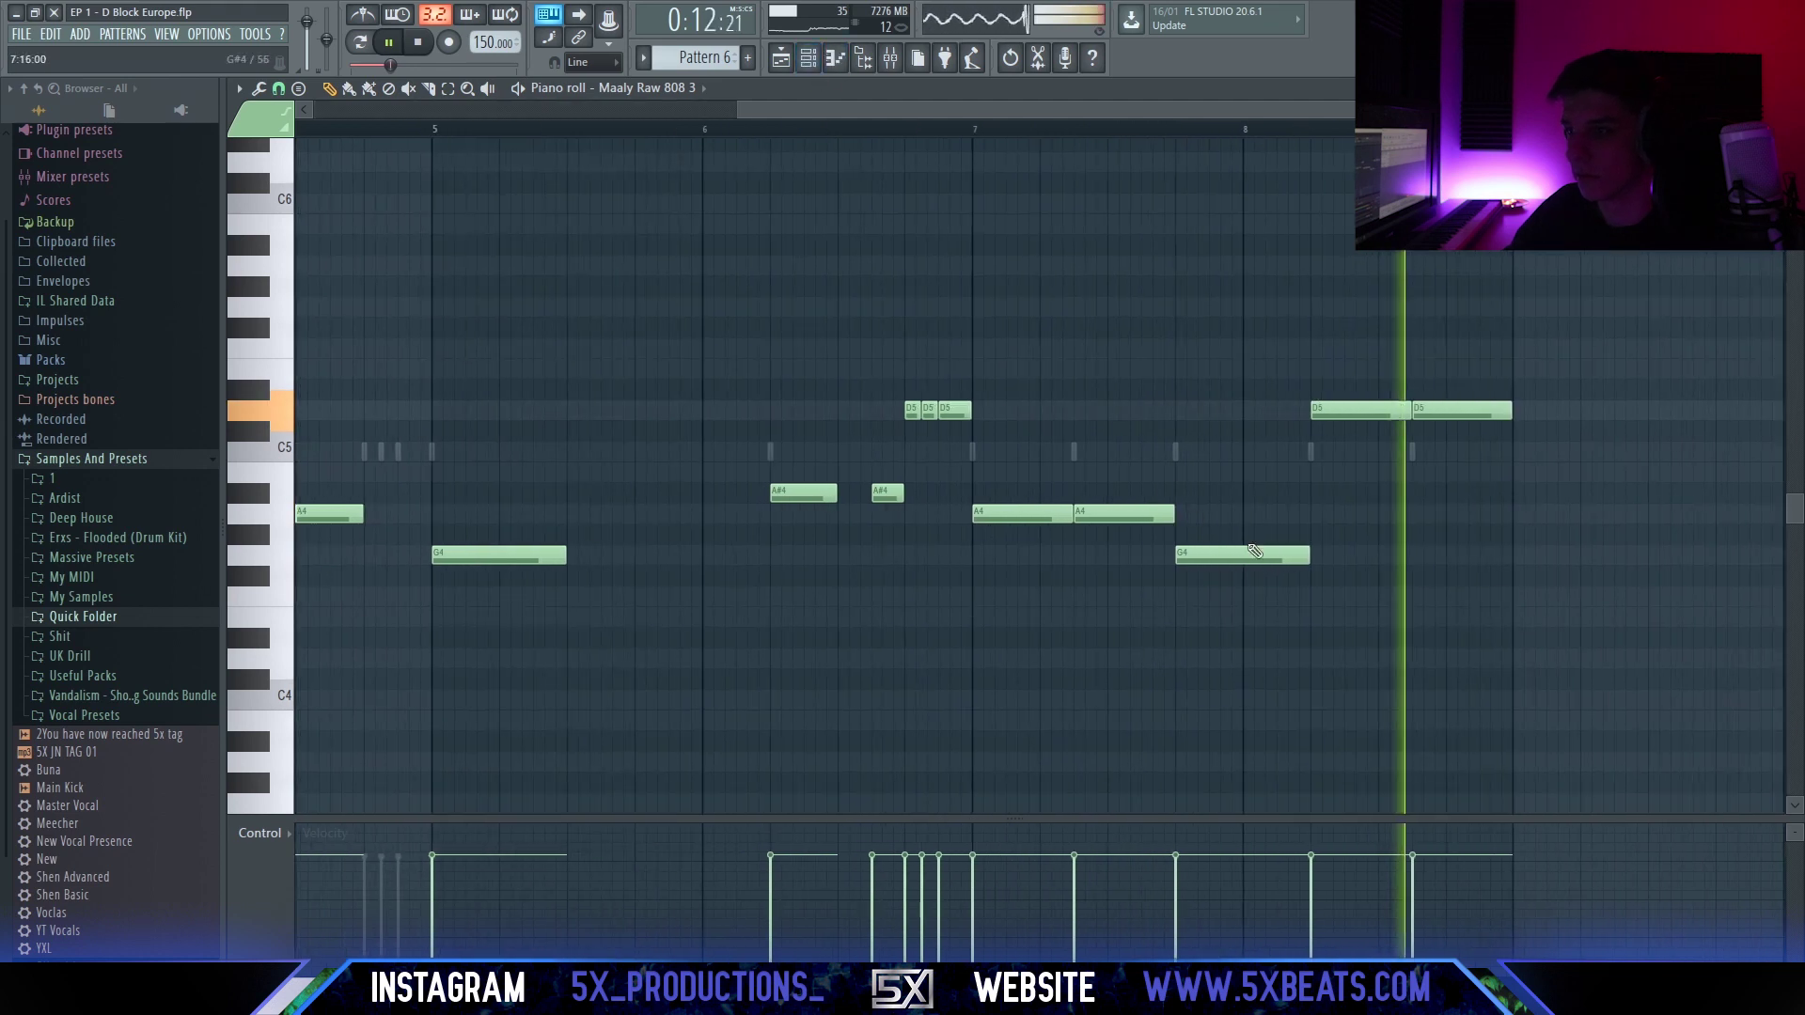
pyautogui.press('space')
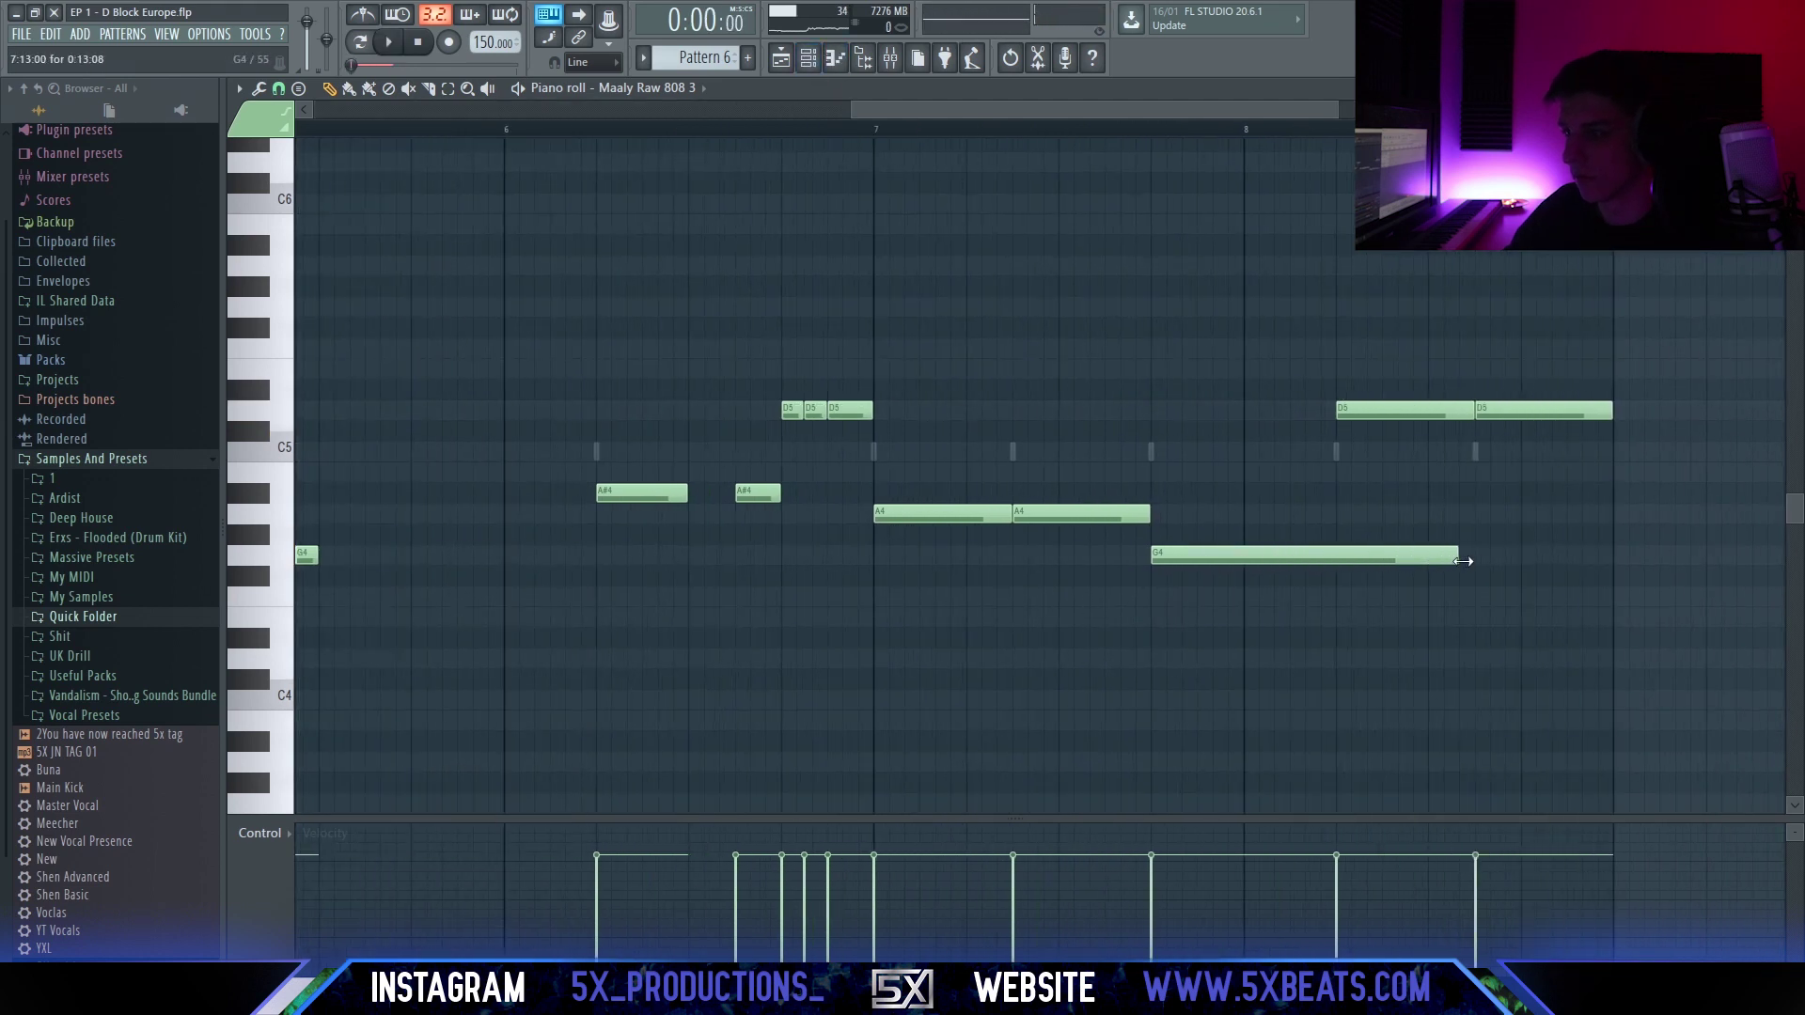
# Turn the 808's D5 note at step 5 of bar 8 into a slide note.
pyautogui.doubleClick(1365, 406)
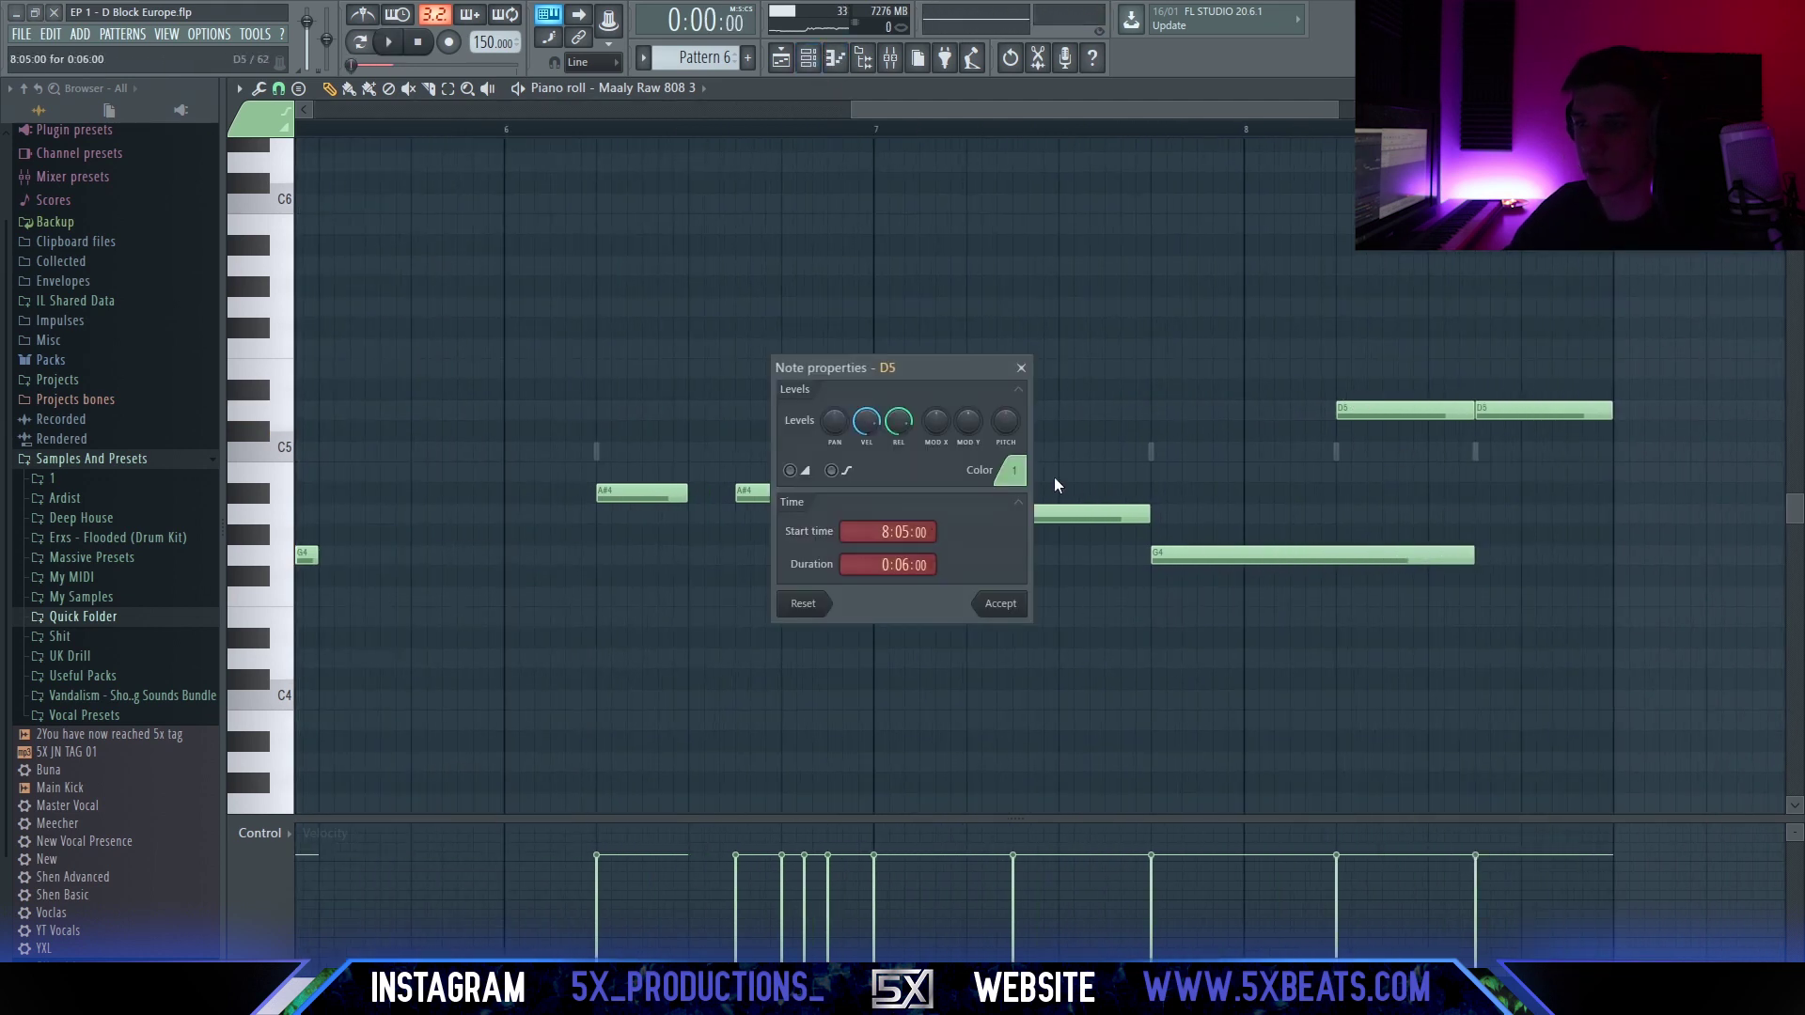
pyautogui.click(1001, 603)
pyautogui.moveTo(1227, 482); pyautogui.dragTo(1105, 574)
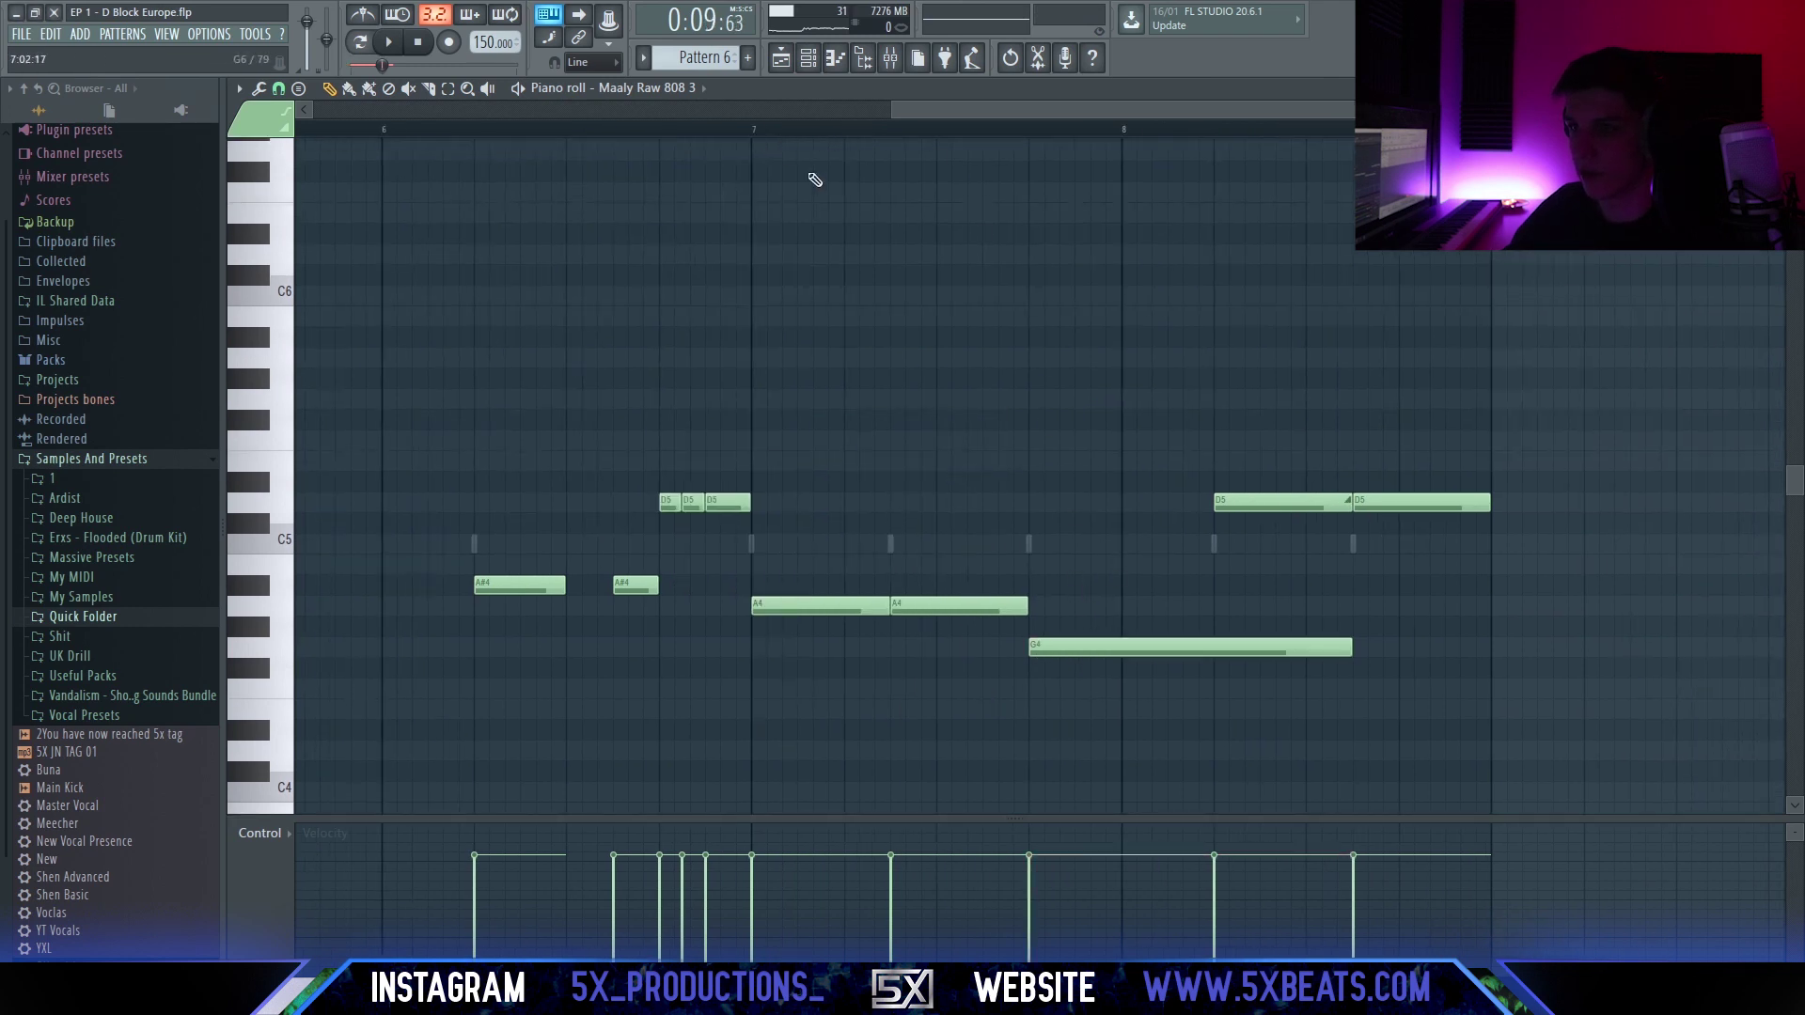
# Raise the velocity of the D5 slide note in bar 8 to the maximum and listen to the 808 pattern.
pyautogui.press('space')
pyautogui.moveTo(1138, 324); pyautogui.dragTo(988, 358)
pyautogui.moveTo(1040, 590); pyautogui.dragTo(956, 532)
pyautogui.moveTo(1237, 611); pyautogui.dragTo(1178, 612)
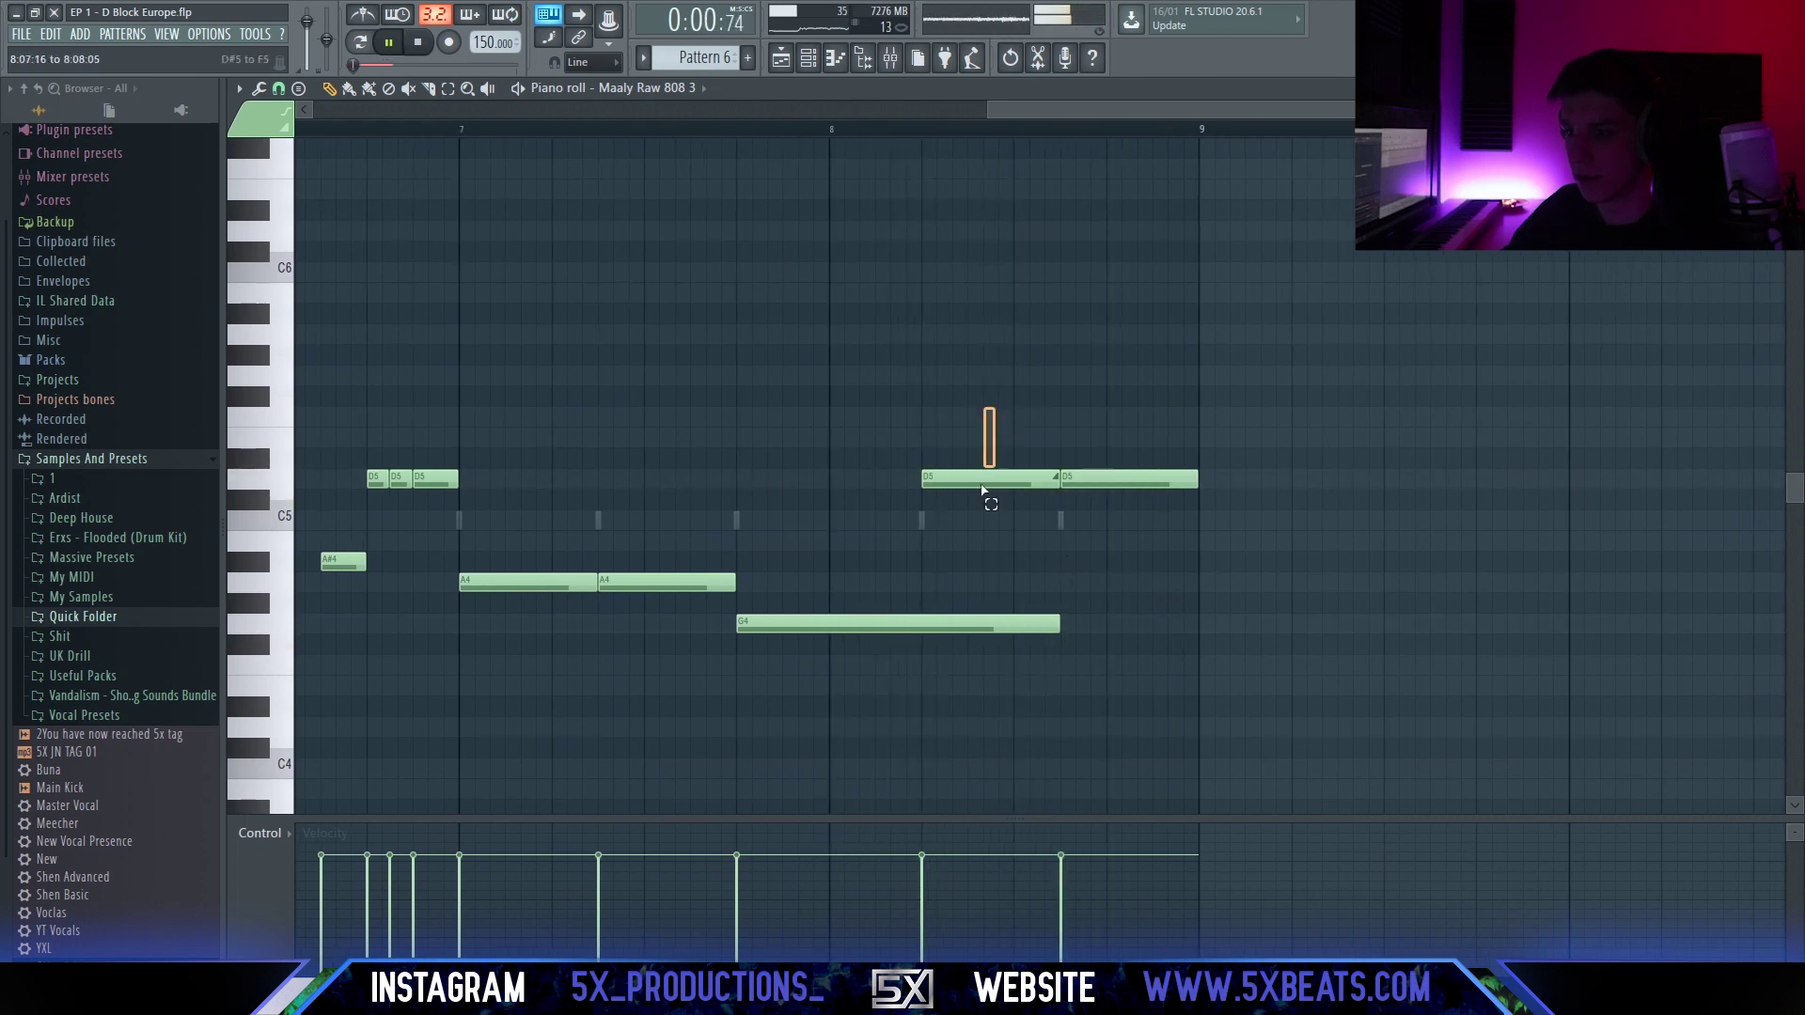
pyautogui.click(714, 132)
pyautogui.moveTo(1059, 327); pyautogui.dragTo(1025, 333)
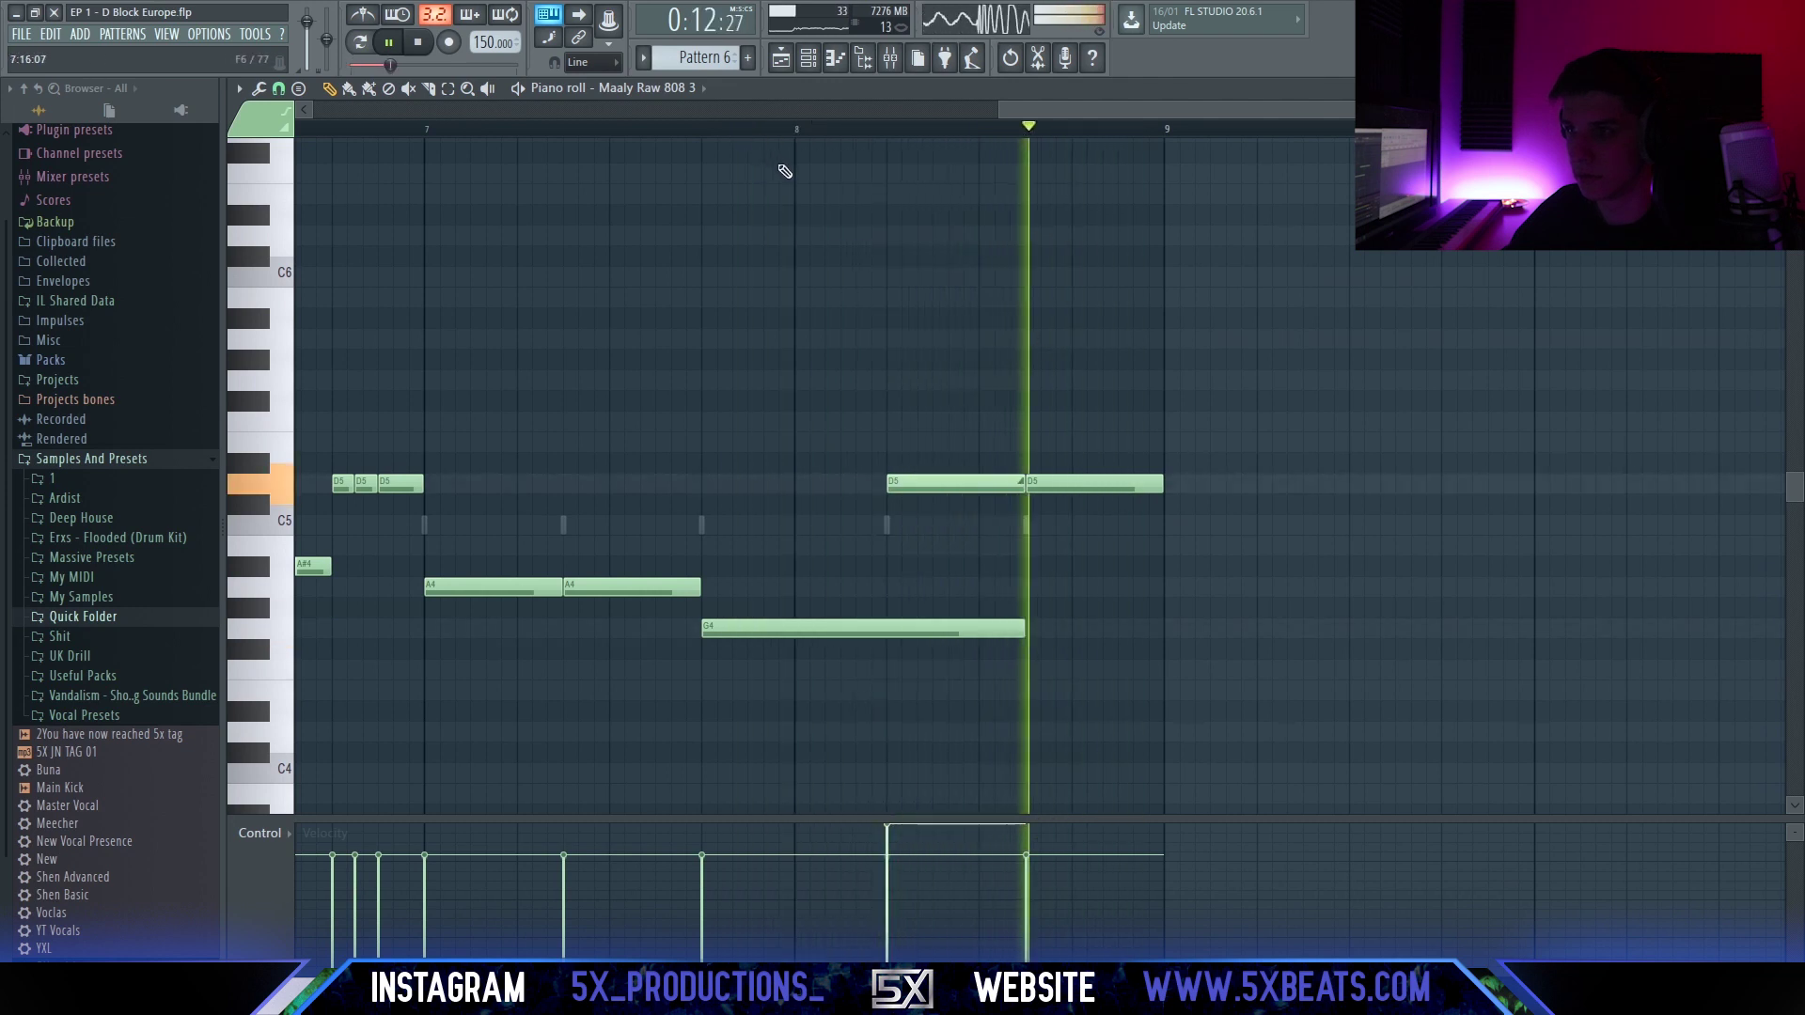
pyautogui.scroll(-4, 785, 171)
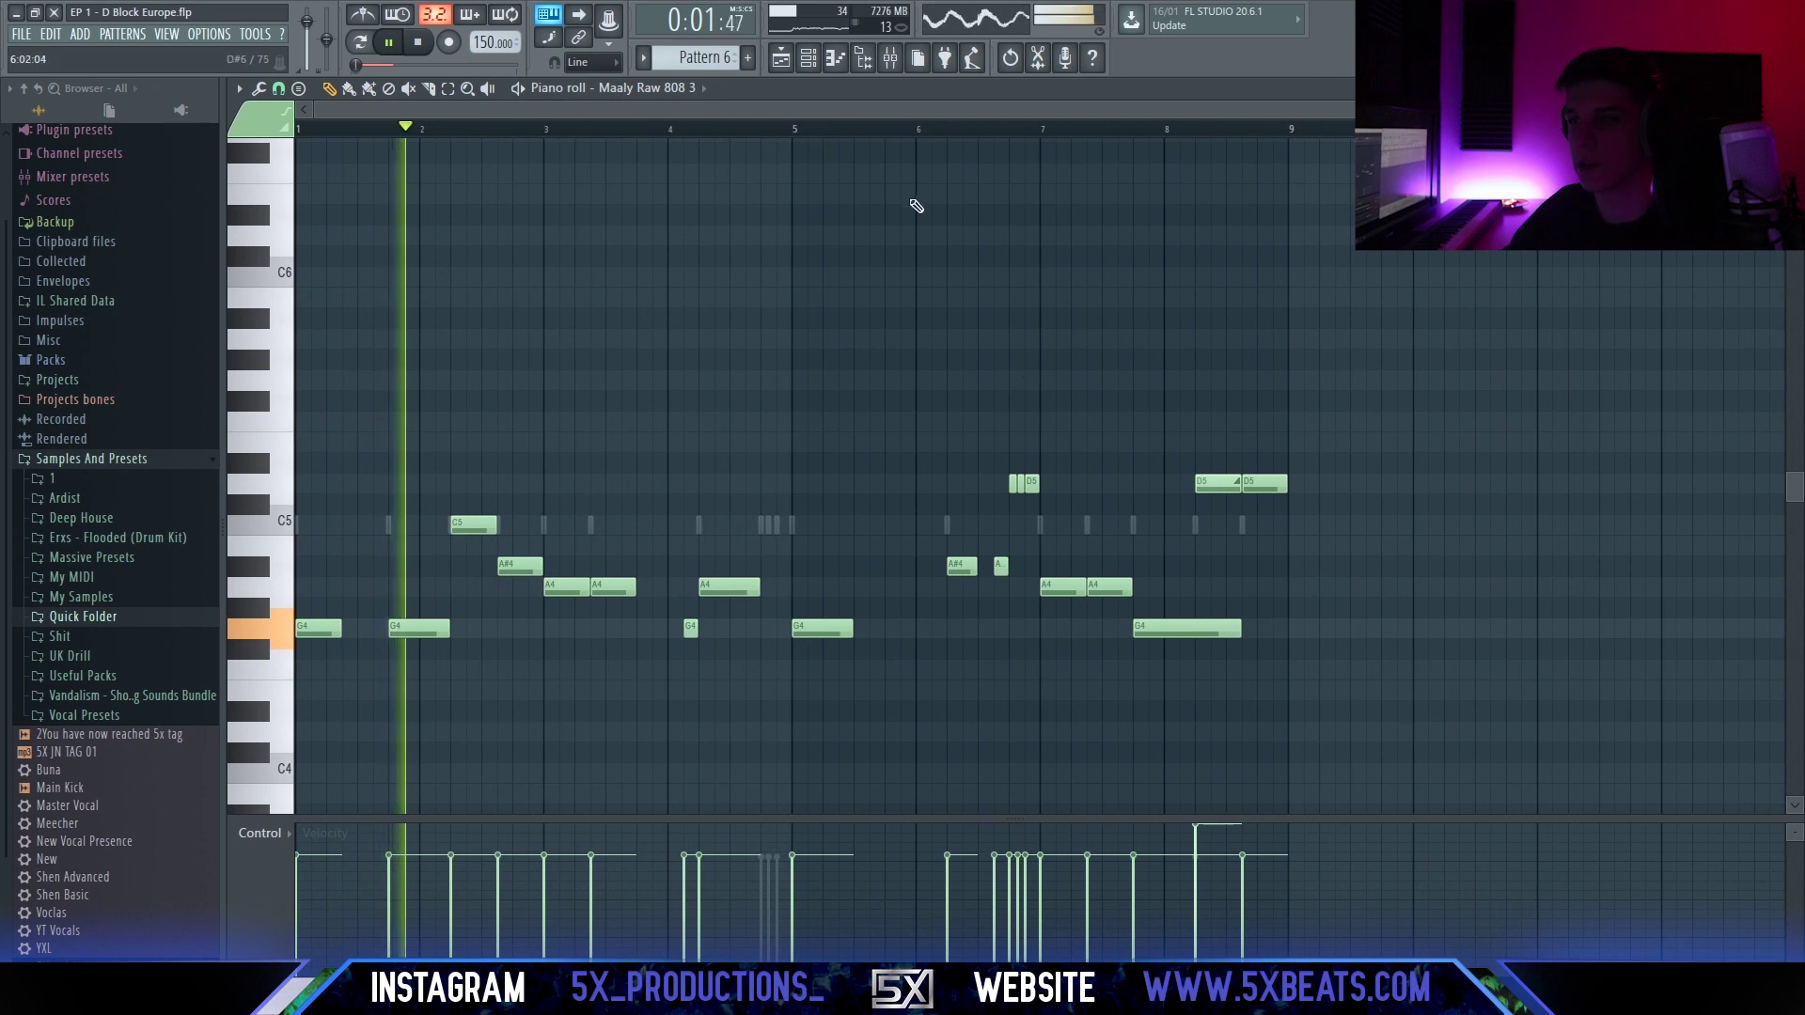
# Stop playback, select the channels from Maaly Raw 808 3 through the kick, and link them to mixer tracks starting at track 6.
pyautogui.click(808, 58)
pyautogui.press('space')
pyautogui.doubleClick(645, 564)
pyautogui.moveTo(644, 553); pyautogui.dragTo(657, 750)
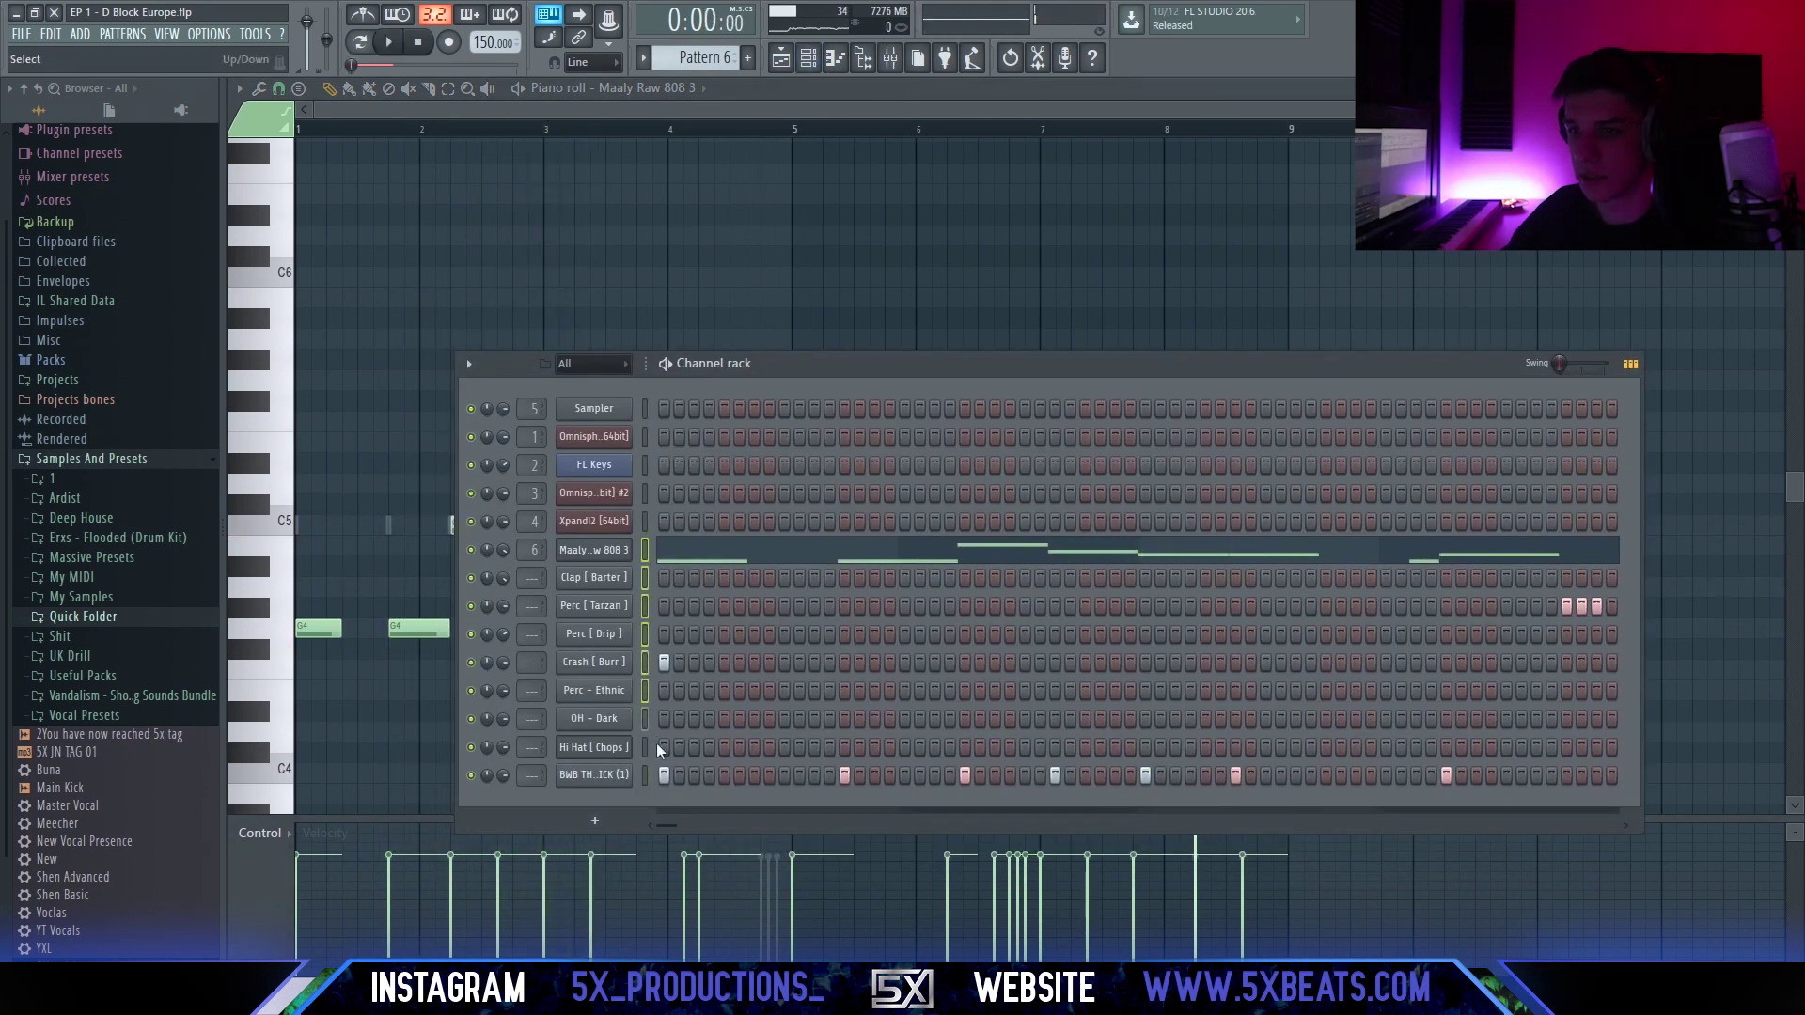
pyautogui.click(891, 59)
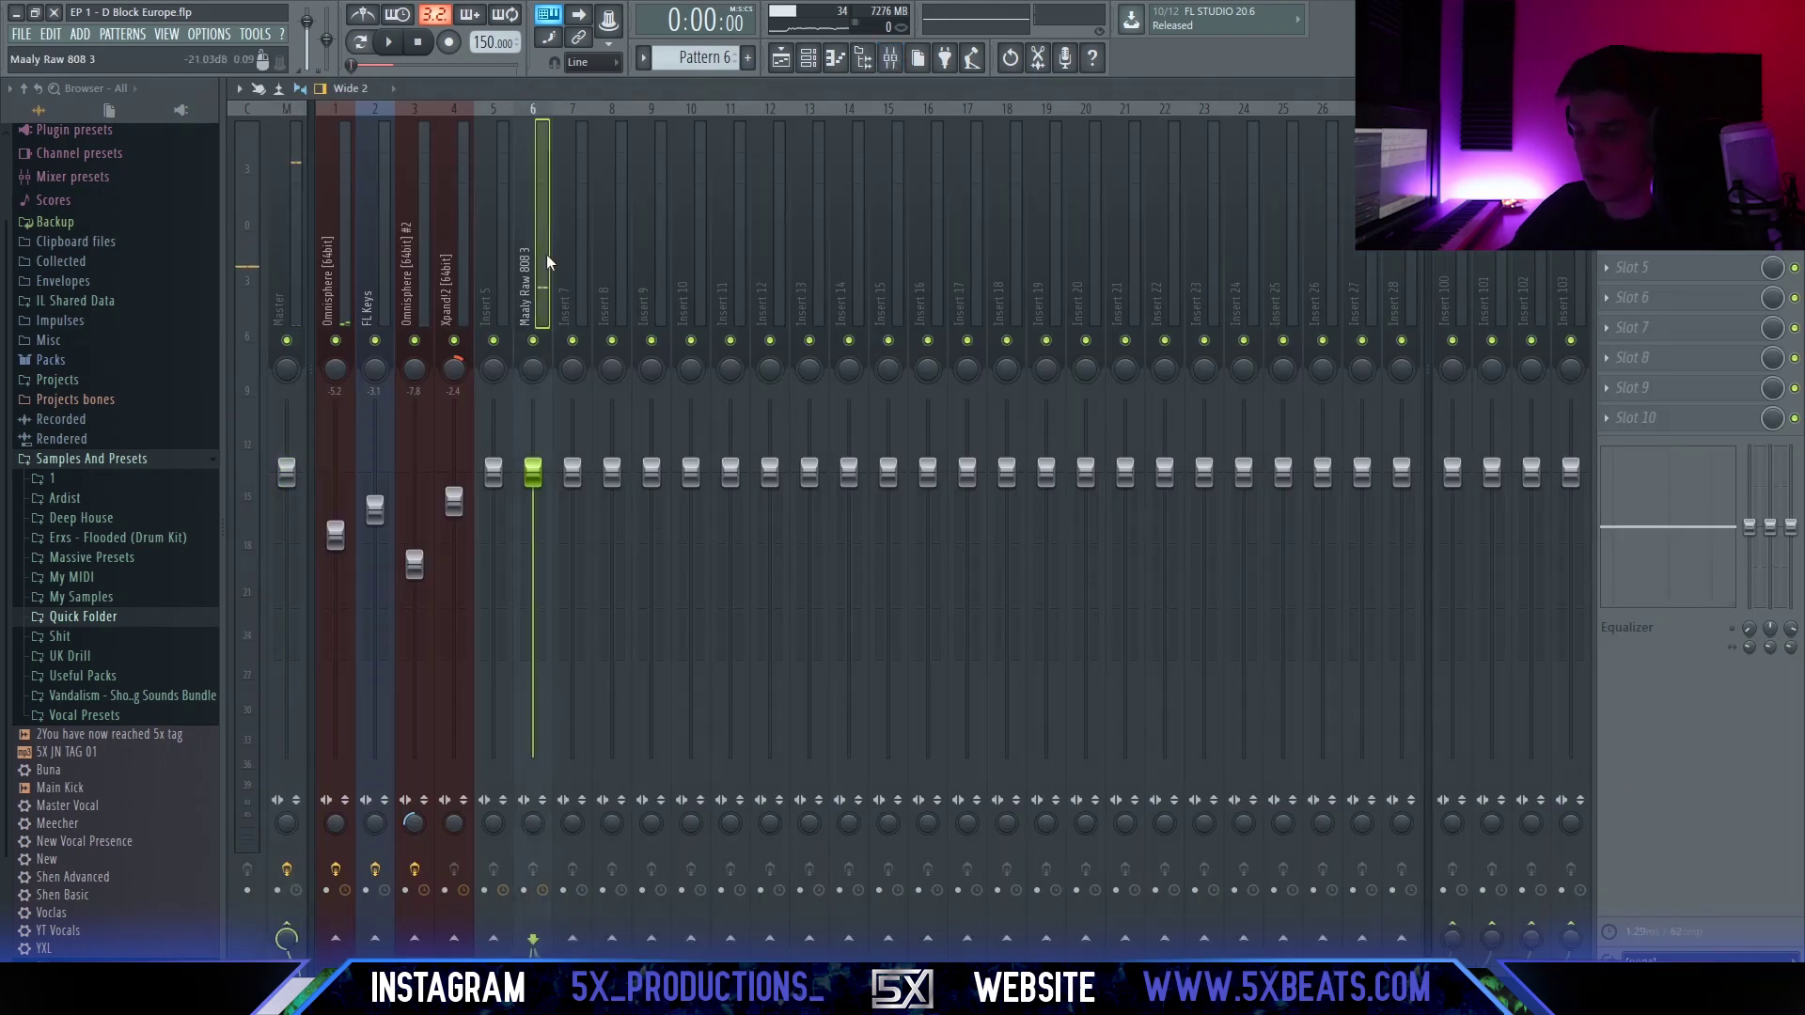
pyautogui.hotkey('ctrl', 'shift', 'l')
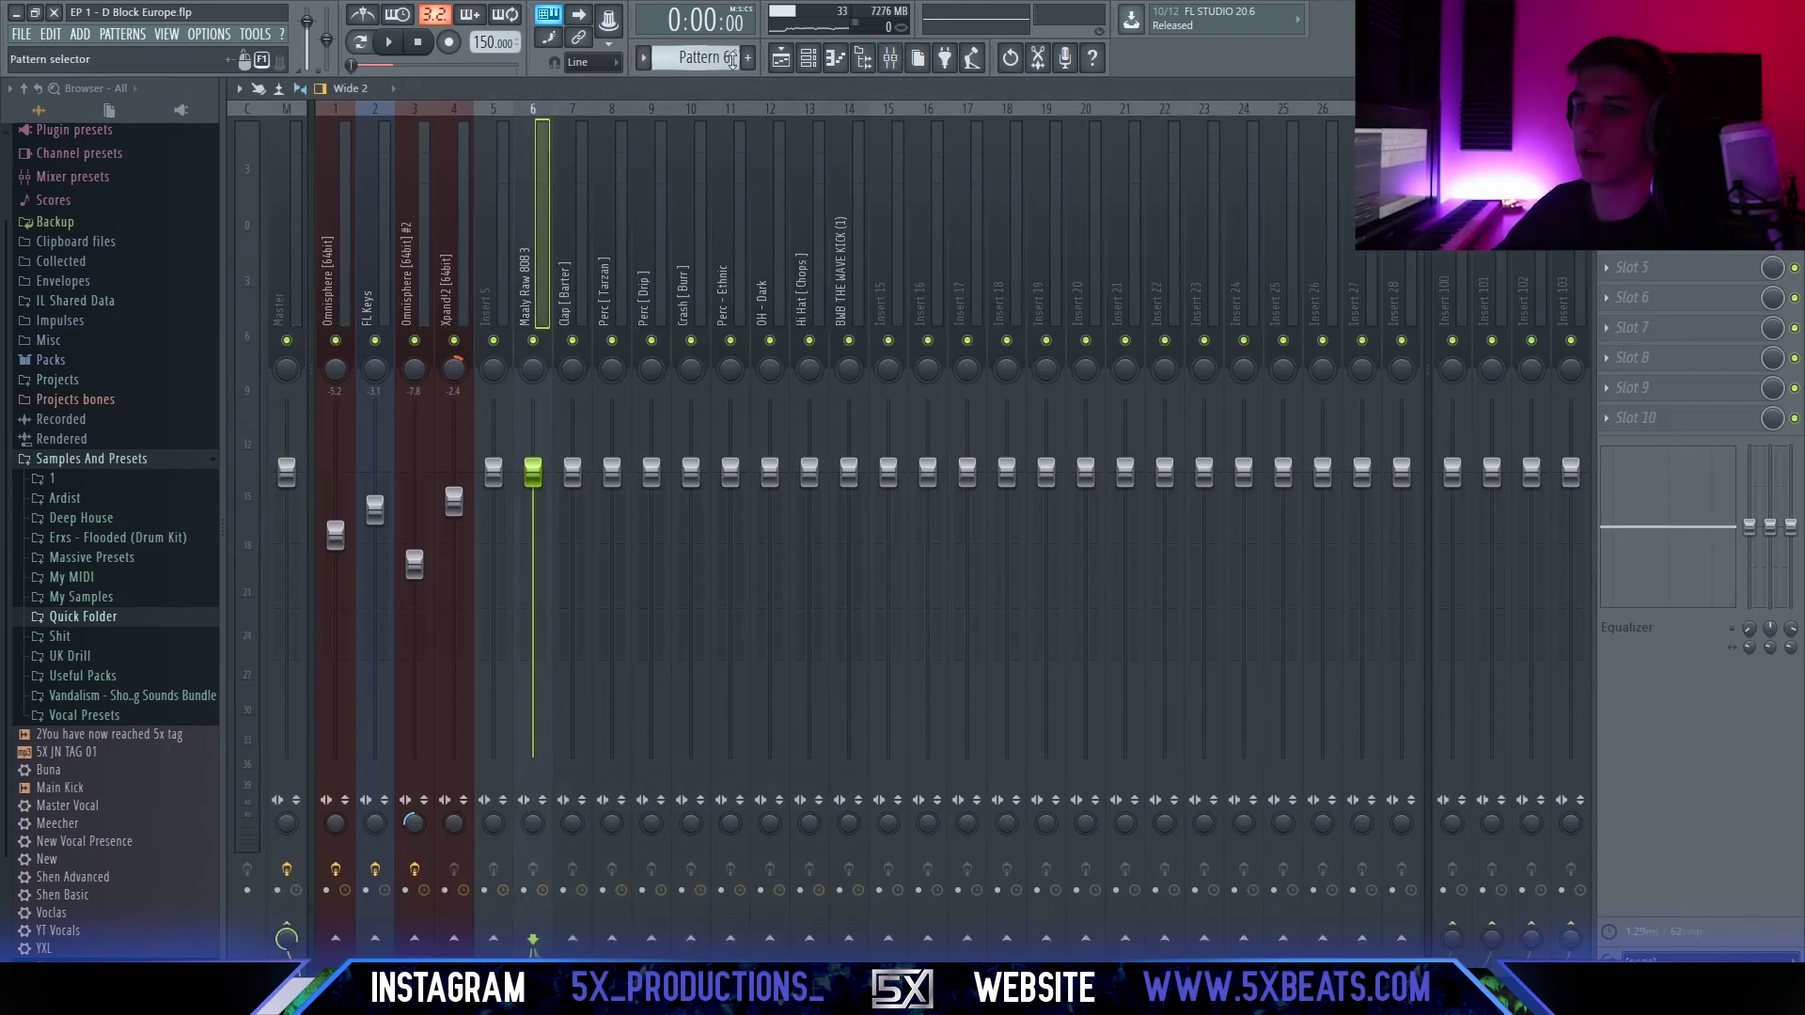
# Pull the volumes of mixer tracks 6 to 14 all the way down and raise Maaly Raw 808 3 to about +0.2 dB.
pyautogui.moveTo(570, 280); pyautogui.dragTo(840, 276)
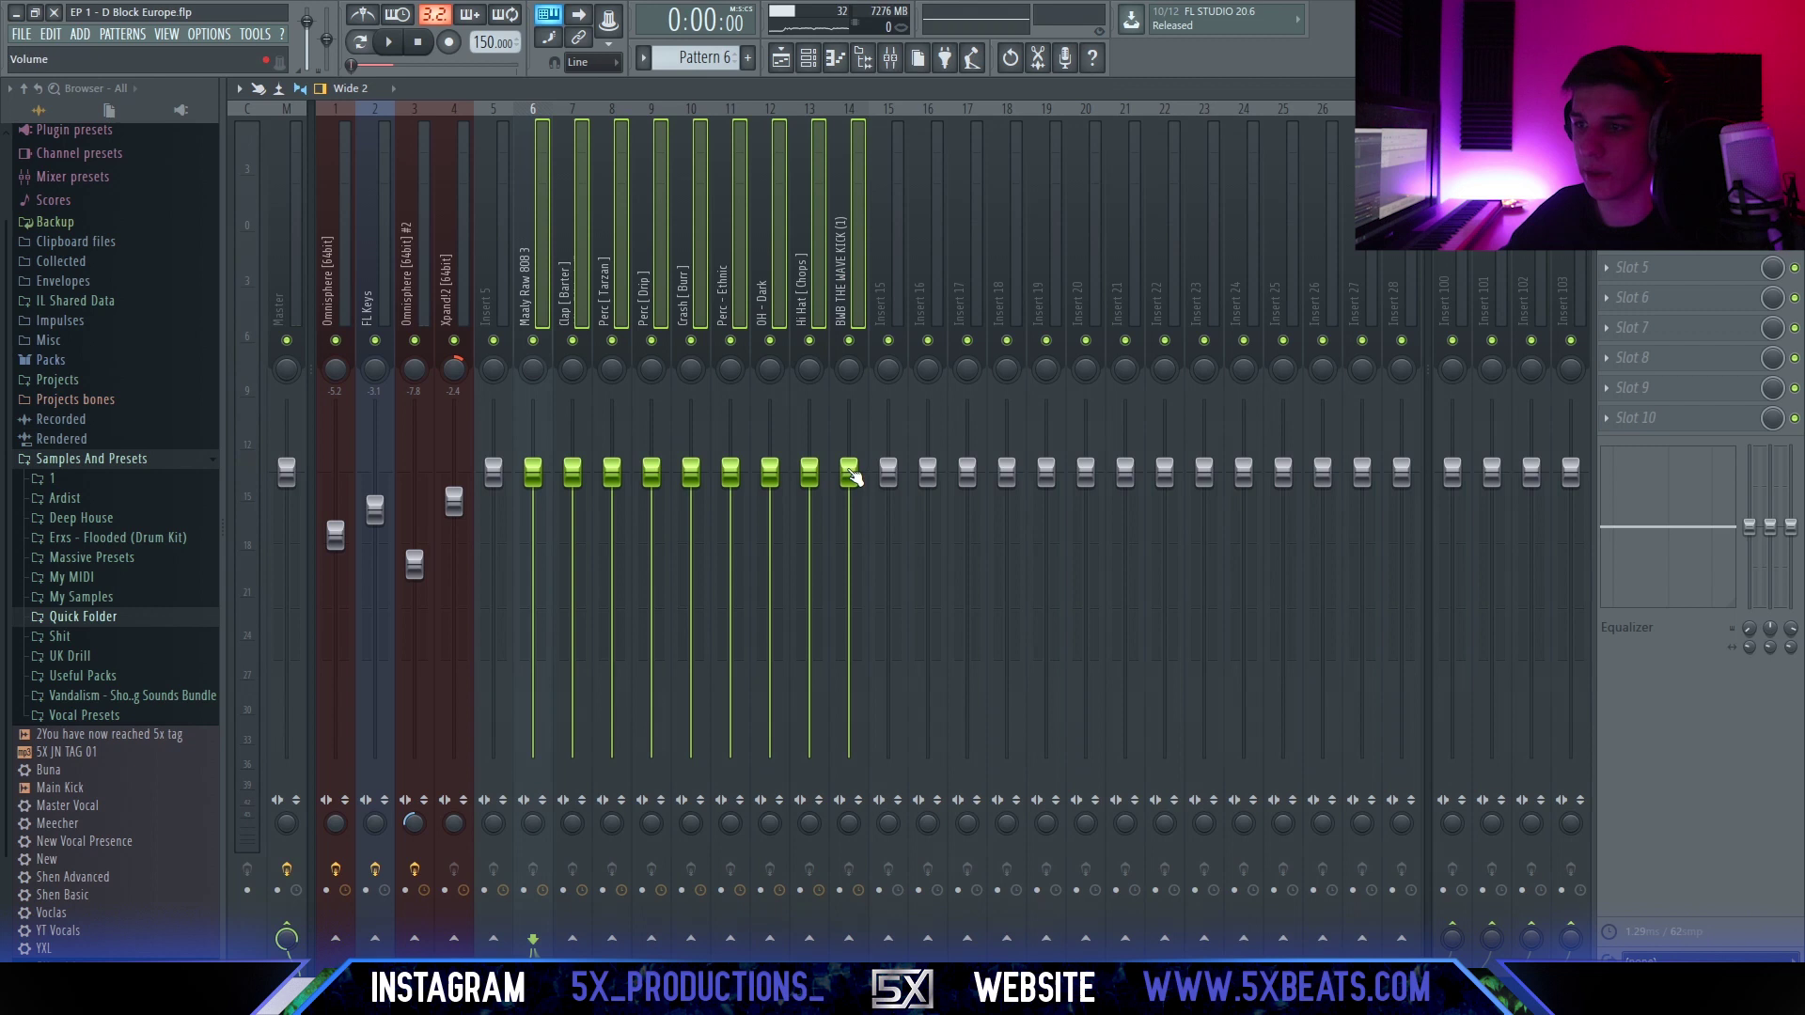
pyautogui.moveTo(851, 475); pyautogui.dragTo(848, 755)
pyautogui.click(550, 295)
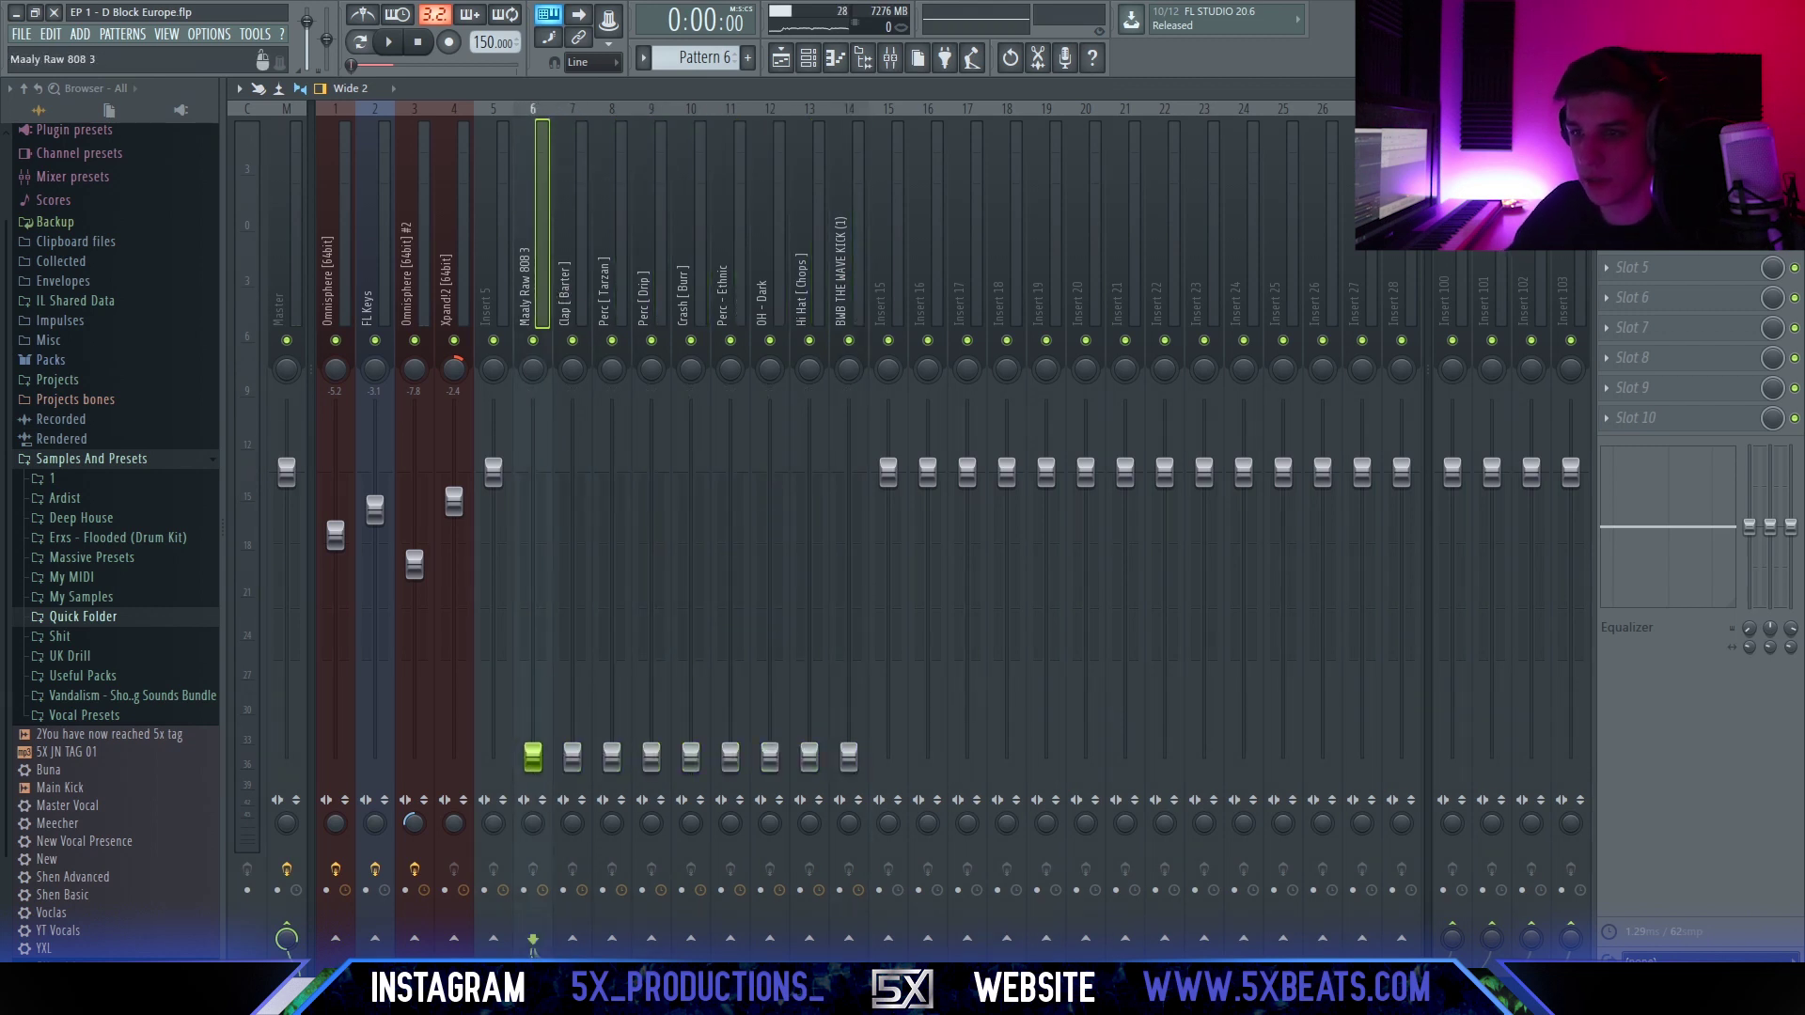
pyautogui.moveTo(533, 588); pyautogui.dragTo(533, 531)
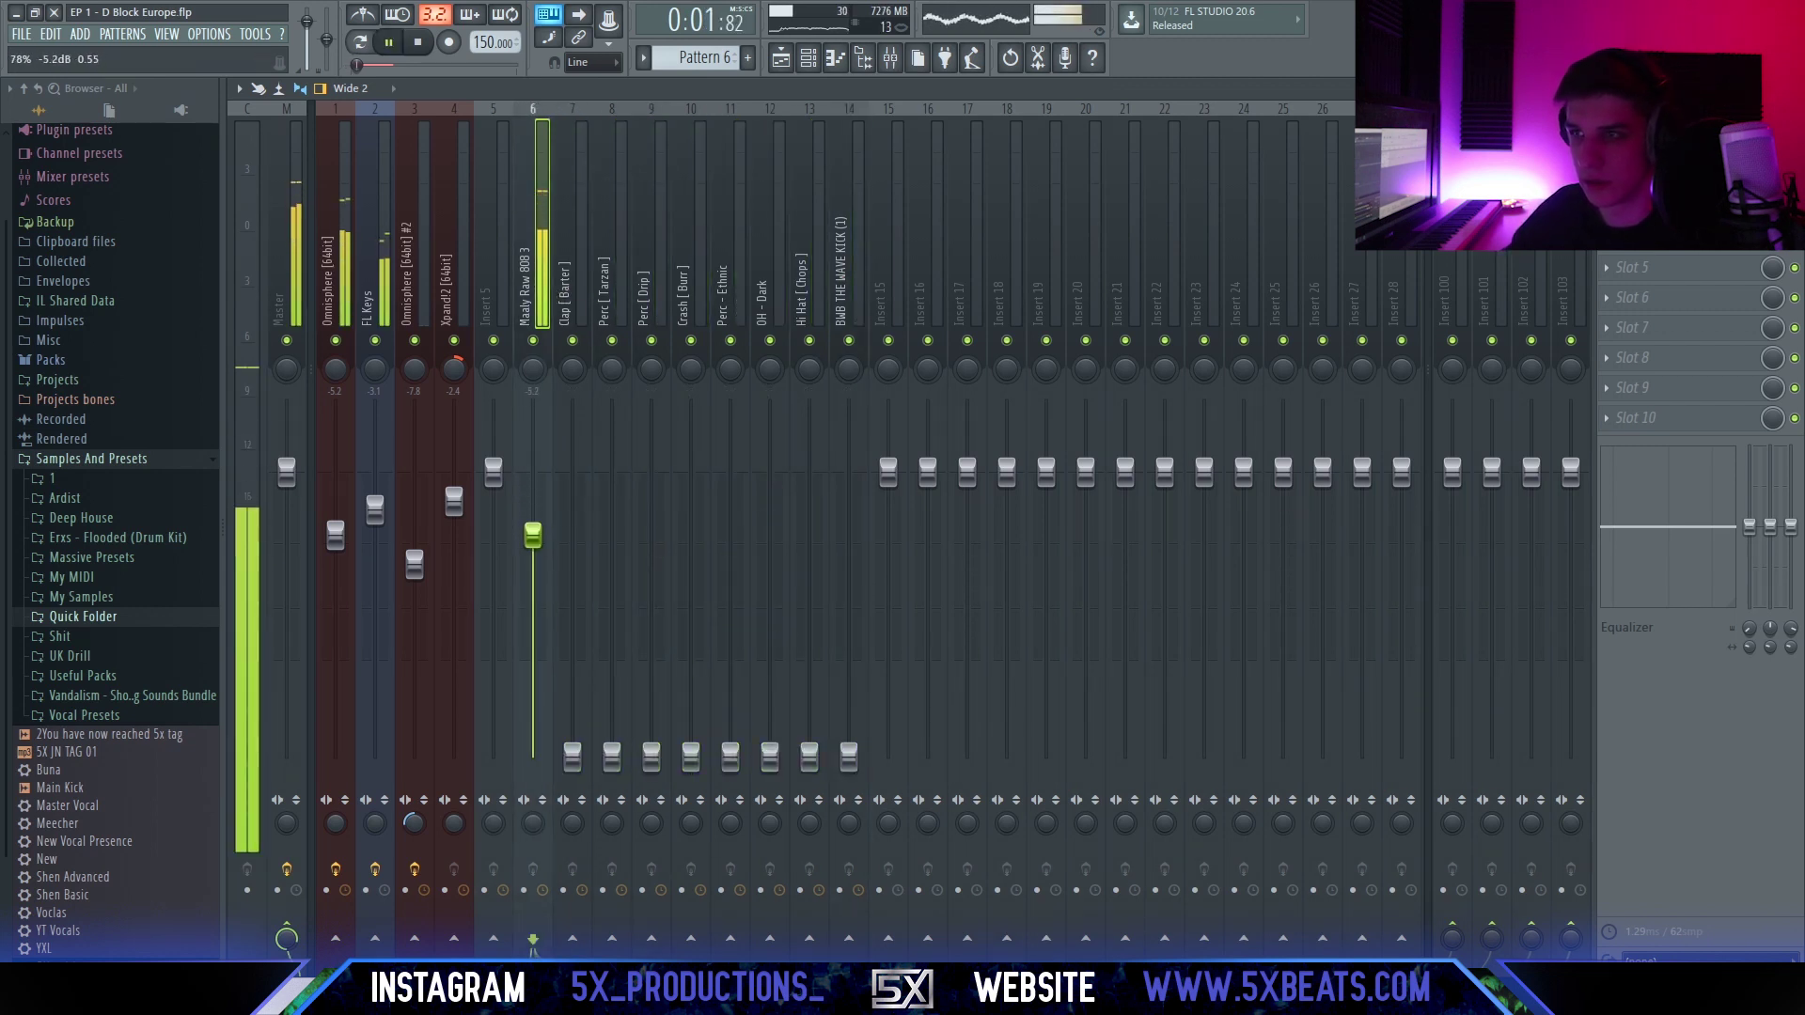
# Set mixer levels of about -0.9 dB for the Clap, -3.1 dB for Perc Tarzan, -1.8 dB for Perc Drip and -5.8 dB for the Crash.
pyautogui.moveTo(573, 756); pyautogui.dragTo(573, 482)
pyautogui.moveTo(616, 759); pyautogui.dragTo(612, 529)
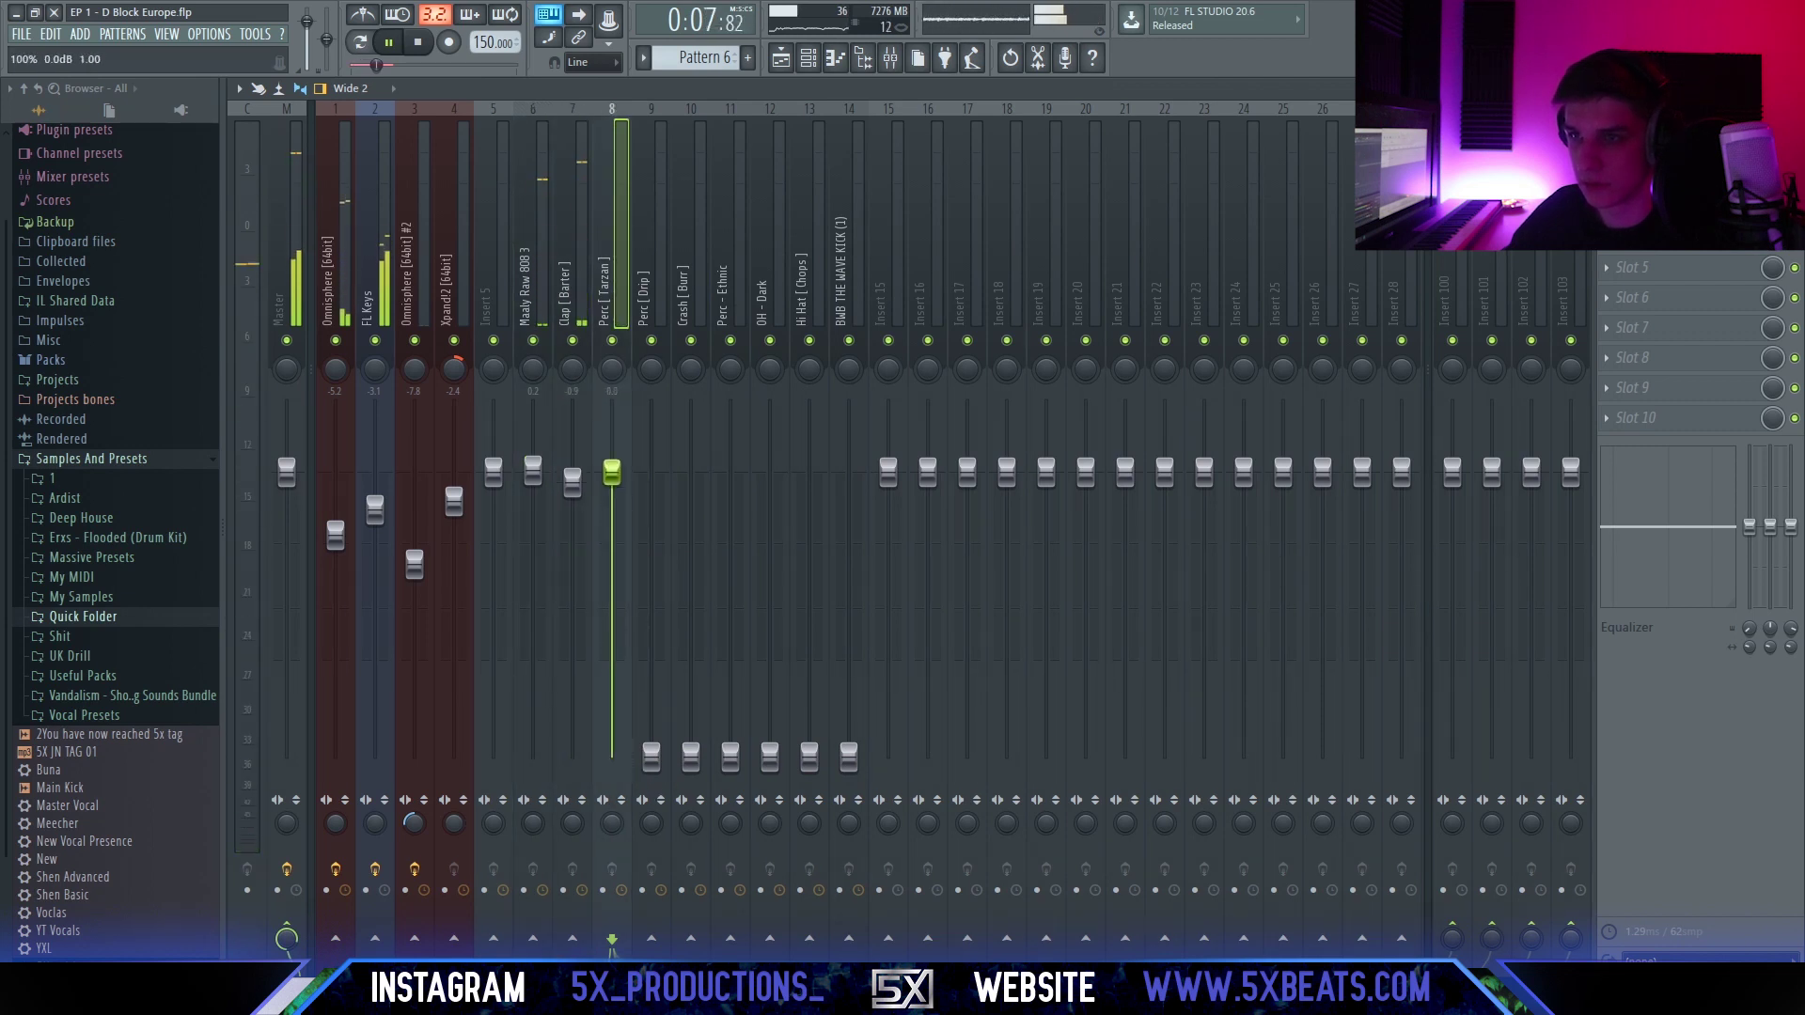
pyautogui.moveTo(651, 758); pyautogui.dragTo(651, 488)
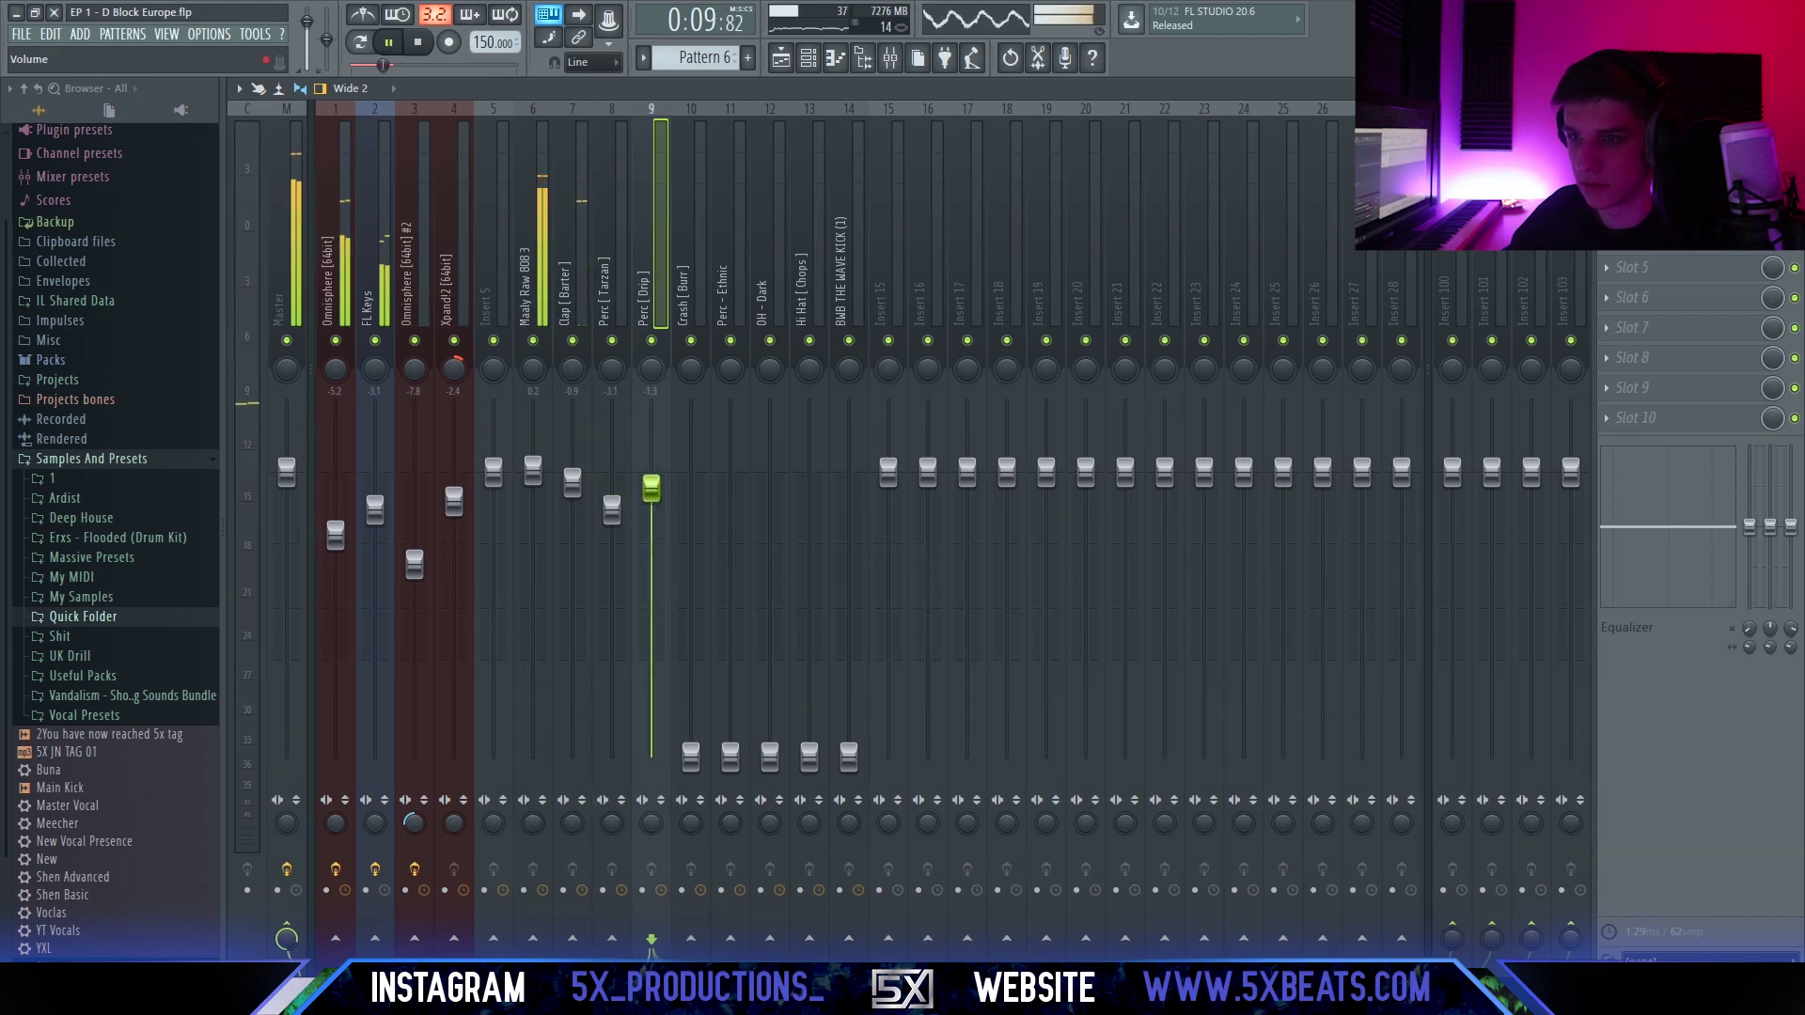
pyautogui.moveTo(691, 758); pyautogui.dragTo(691, 515)
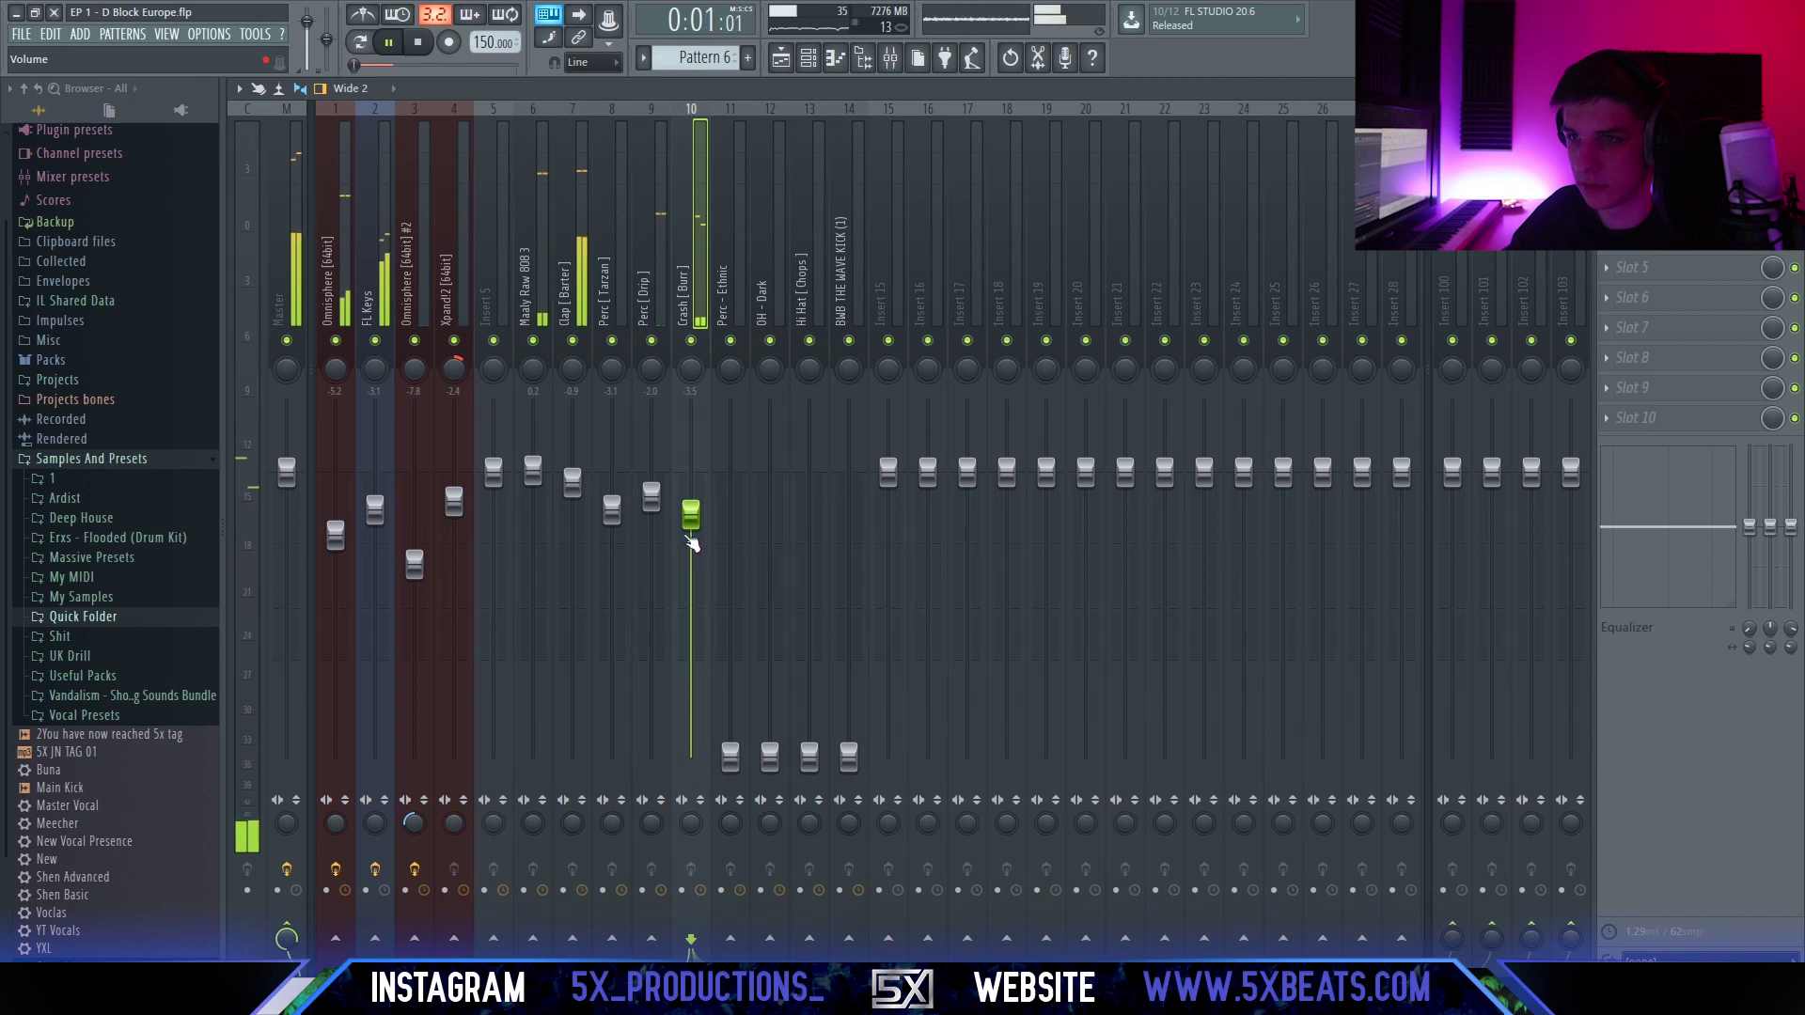
pyautogui.moveTo(651, 496); pyautogui.dragTo(660, 515)
# Set mixer levels of about -1.6 dB for Perc - Ethnic, -4.2 dB for OH - Dark, -3.1 dB for the Hi Hat and 0 dB for the kick.
pyautogui.moveTo(731, 758); pyautogui.dragTo(730, 666)
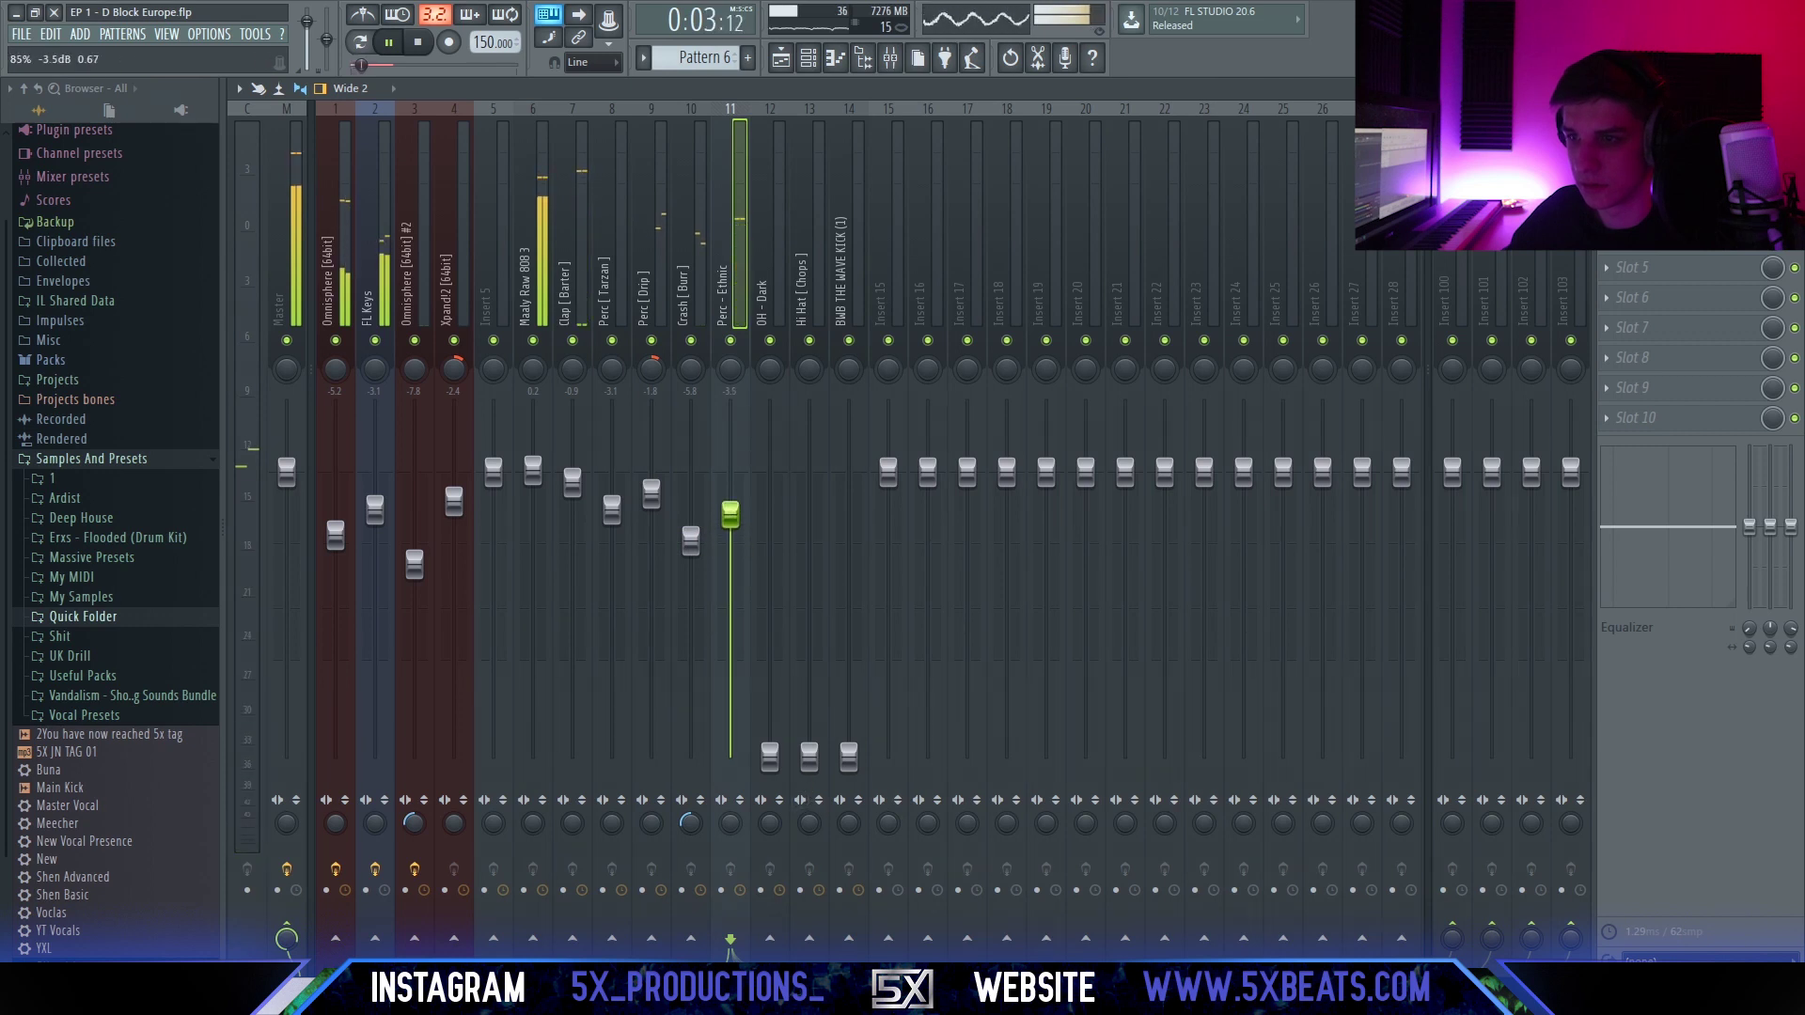
pyautogui.moveTo(779, 719); pyautogui.dragTo(779, 596)
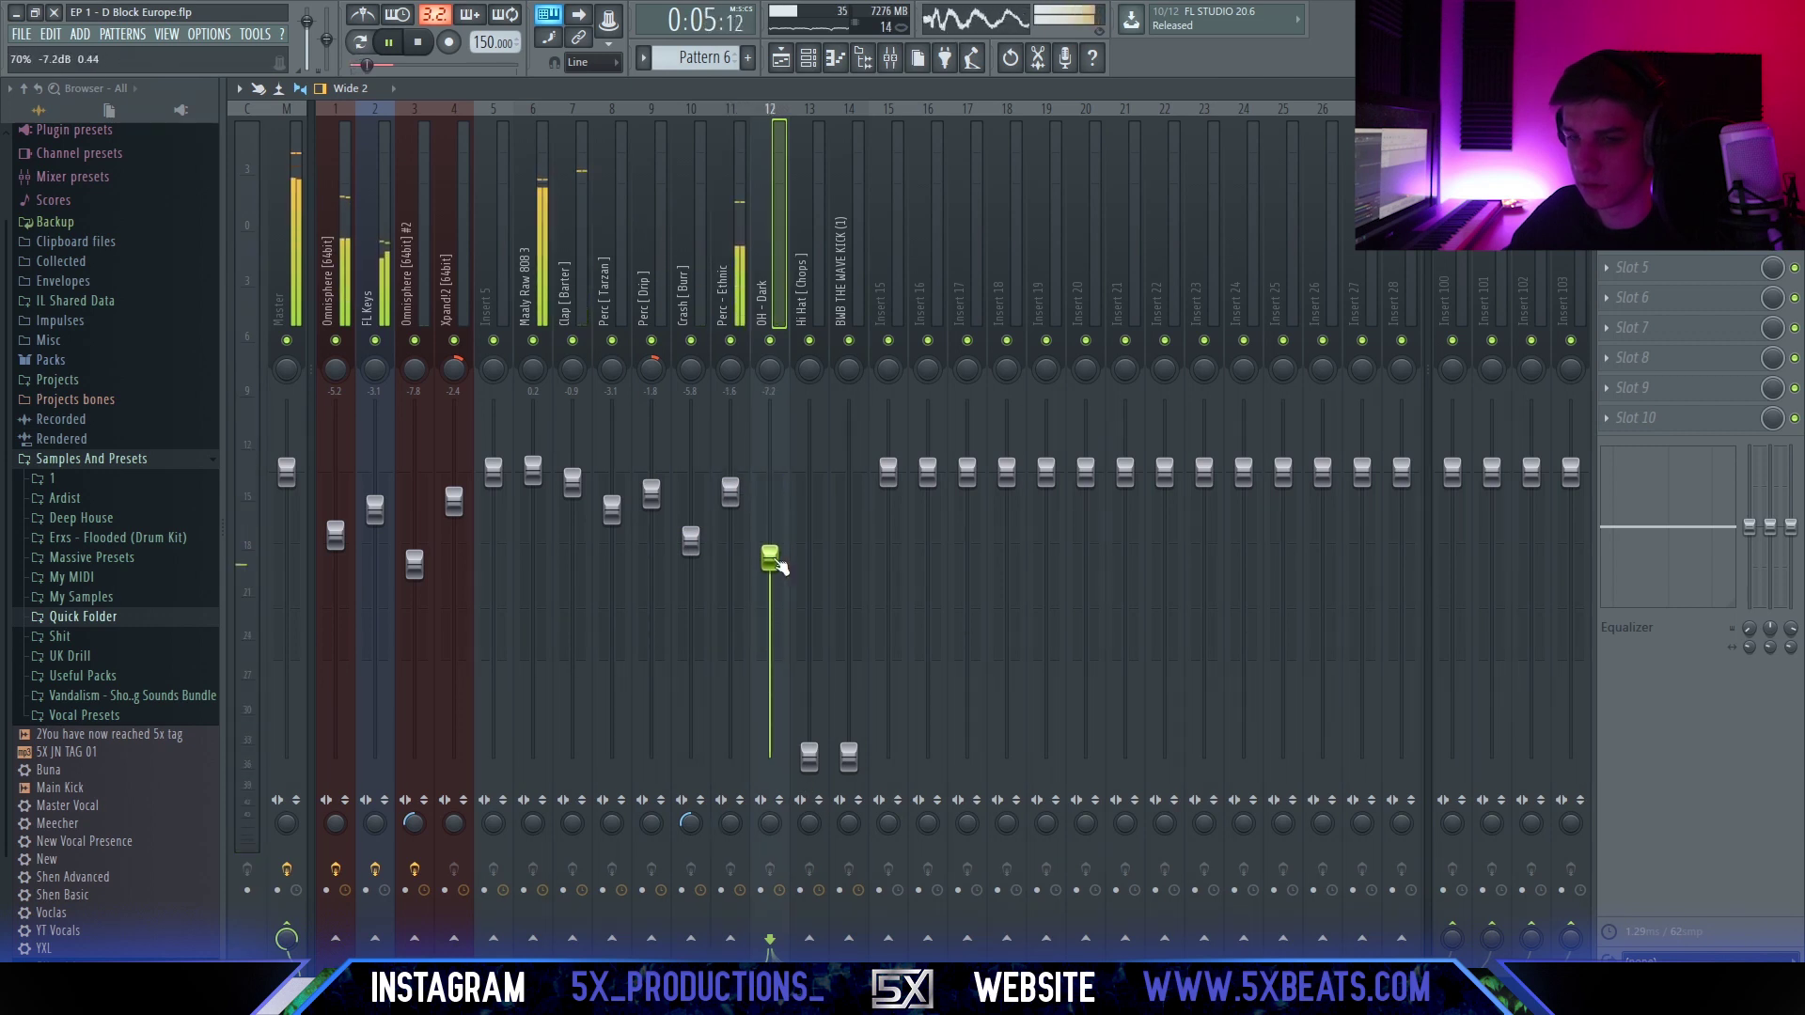
pyautogui.moveTo(809, 757); pyautogui.dragTo(772, 538)
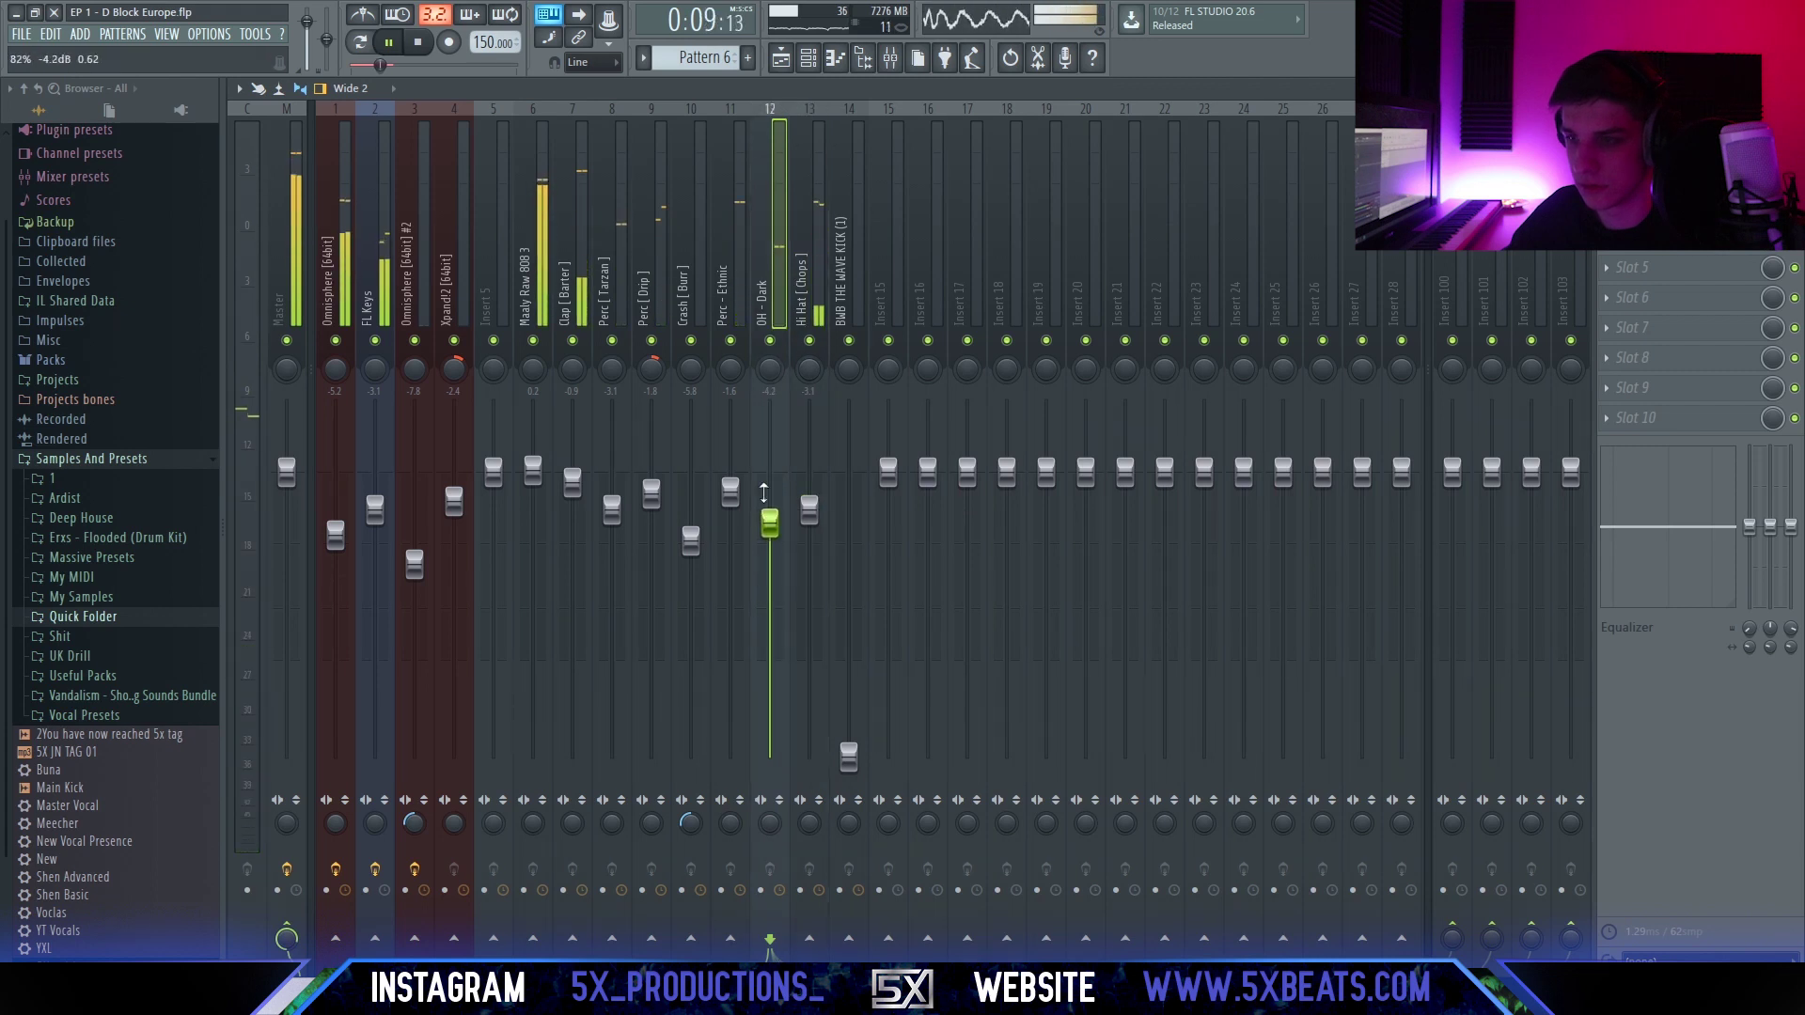
pyautogui.moveTo(849, 757); pyautogui.dragTo(848, 475)
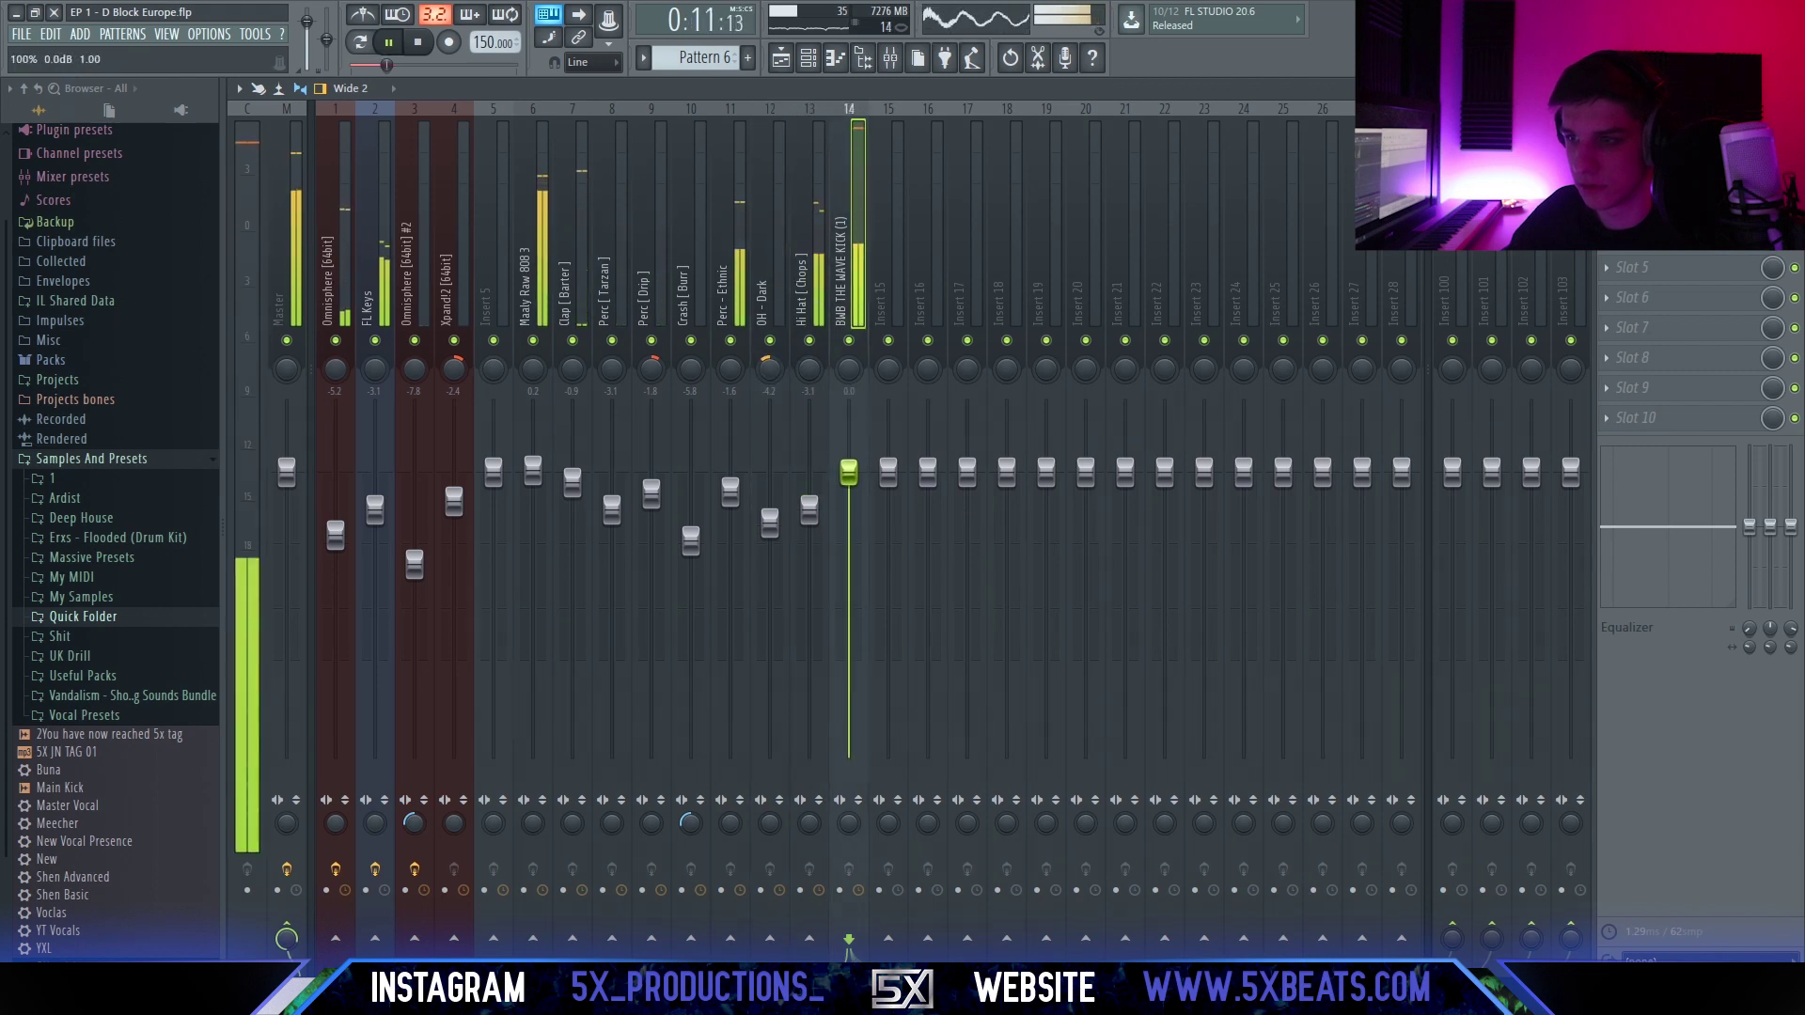
# Open the notes of the Maaly Raw 808 3 channel and view the whole pattern during playback.
pyautogui.click(807, 59)
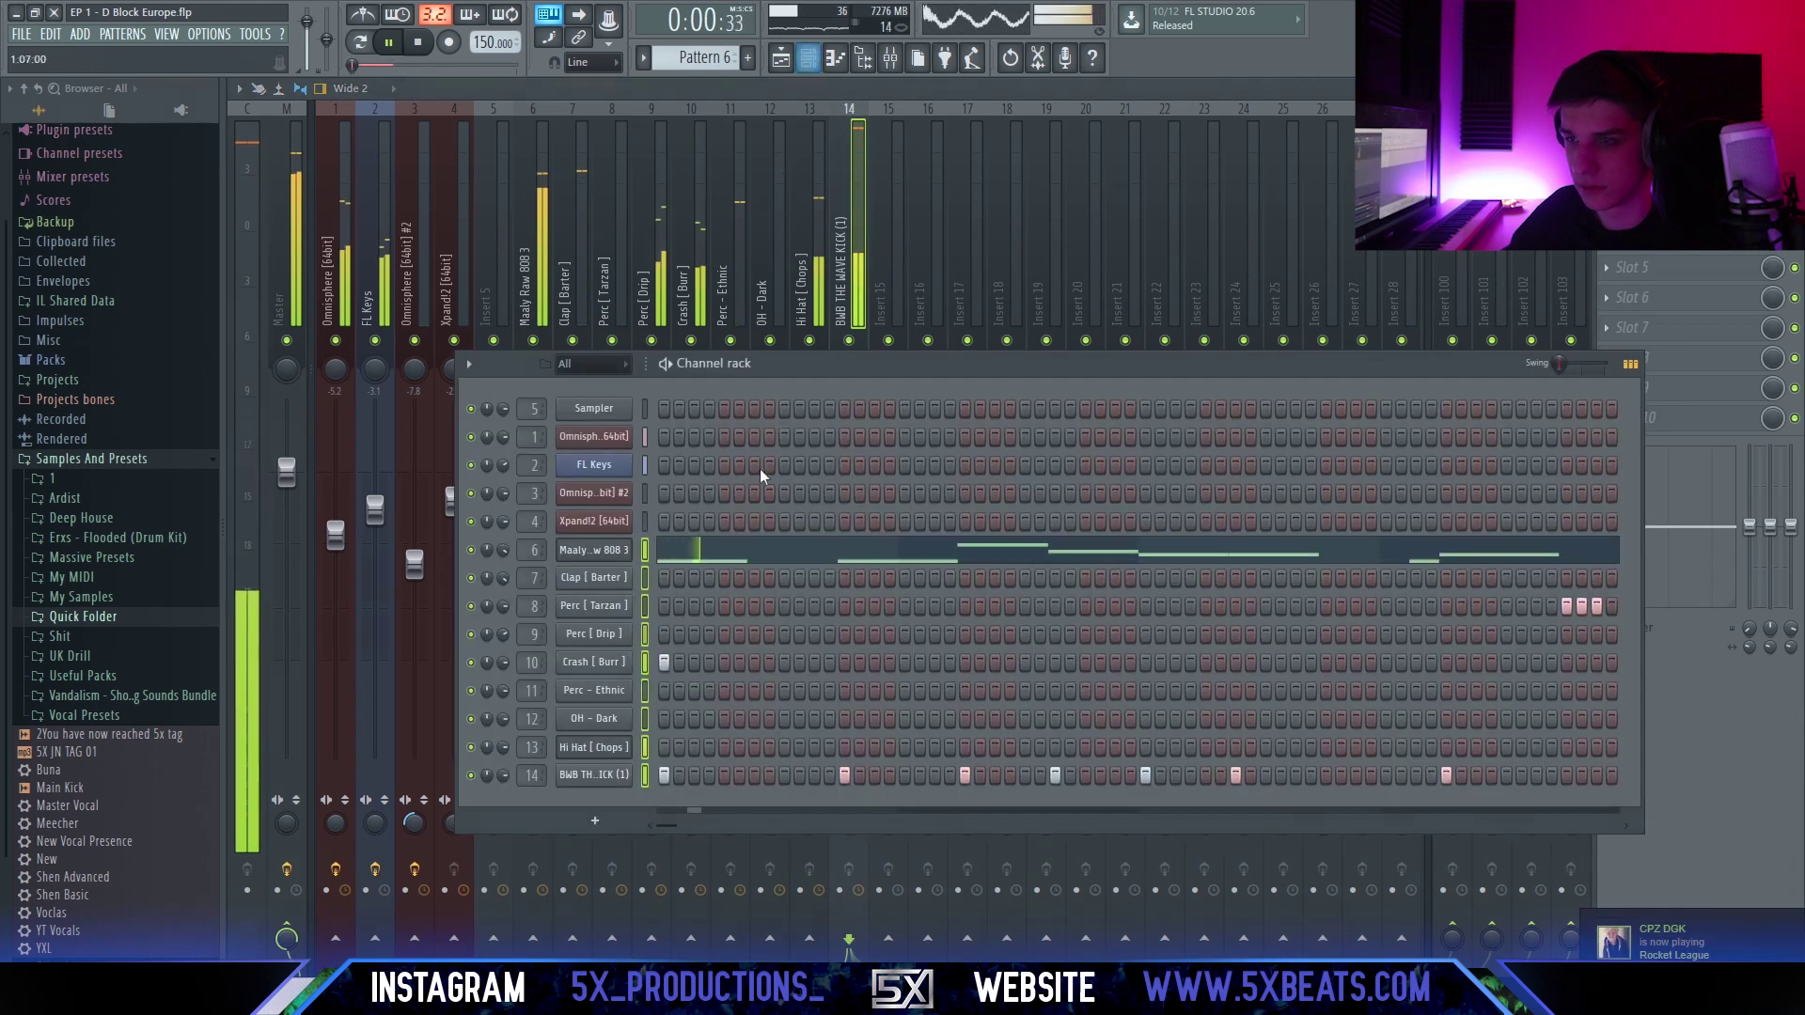
pyautogui.click(775, 546)
pyautogui.scroll(-3, 779, 549)
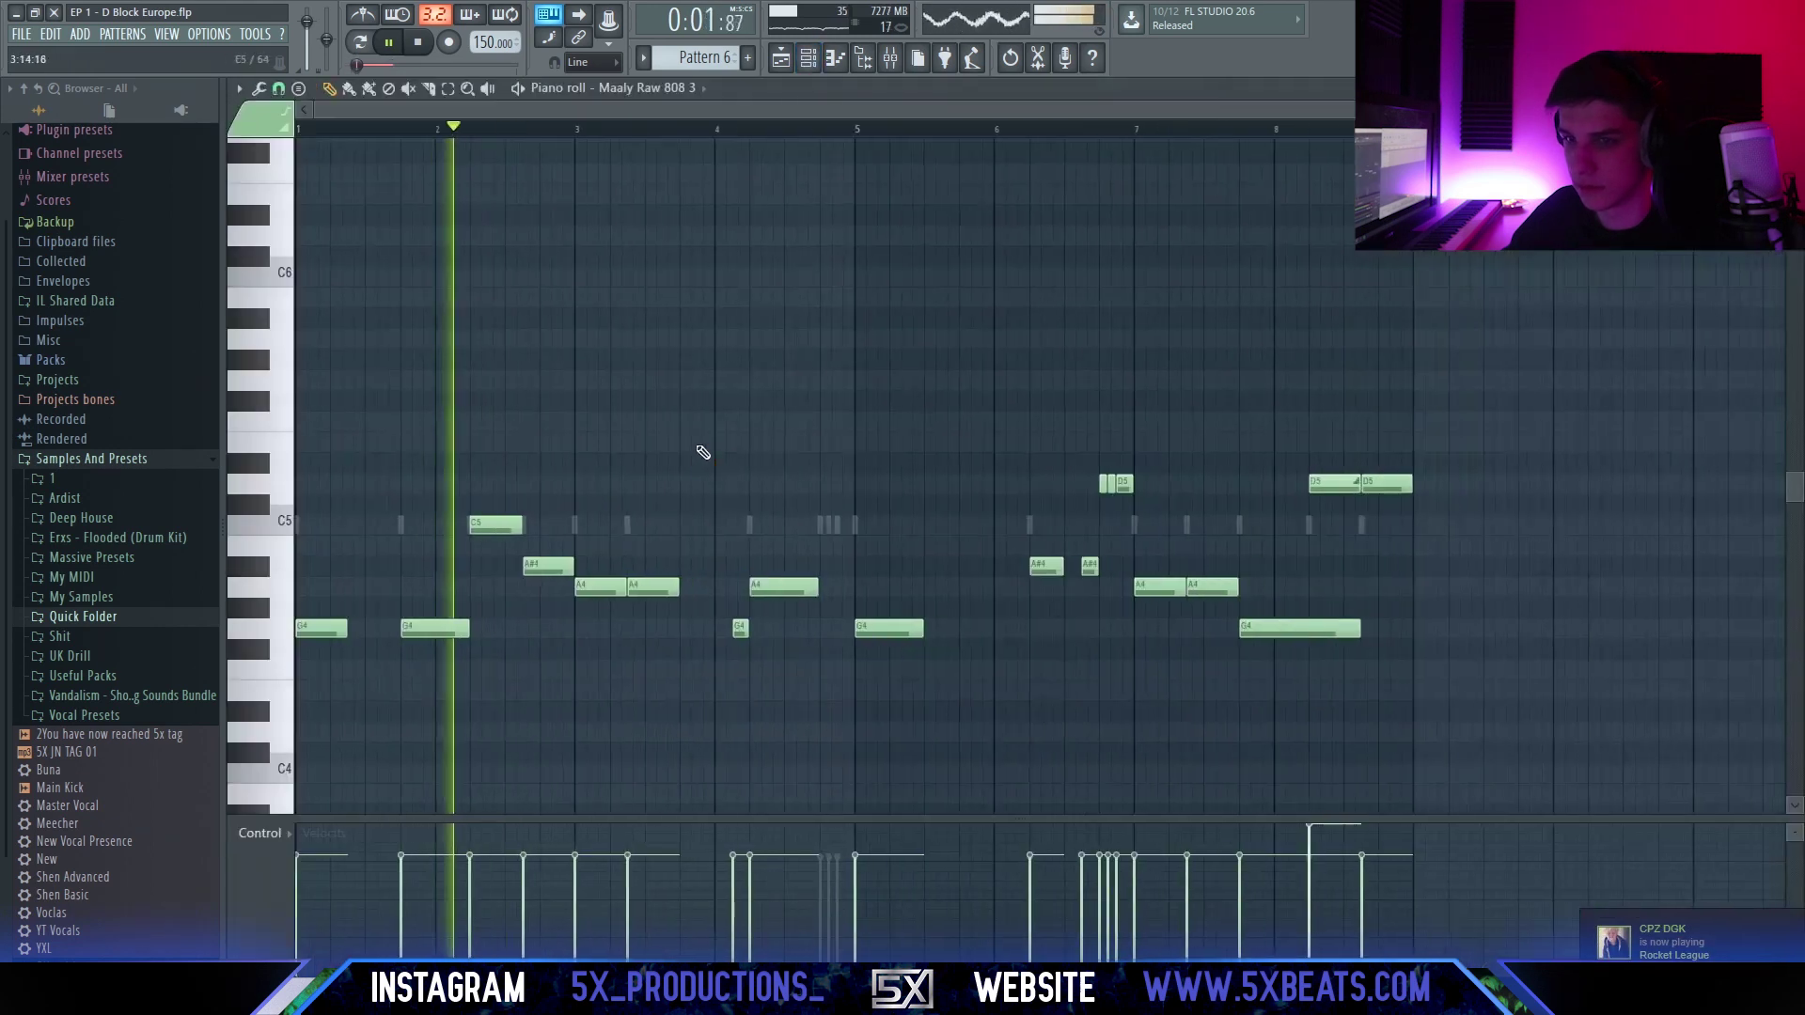
# Switch to Pattern 7 and replace the Perc - Ethnic channel's sound with Snare (3) from the Quick Folder's Snare samples.
pyautogui.click(141, 617)
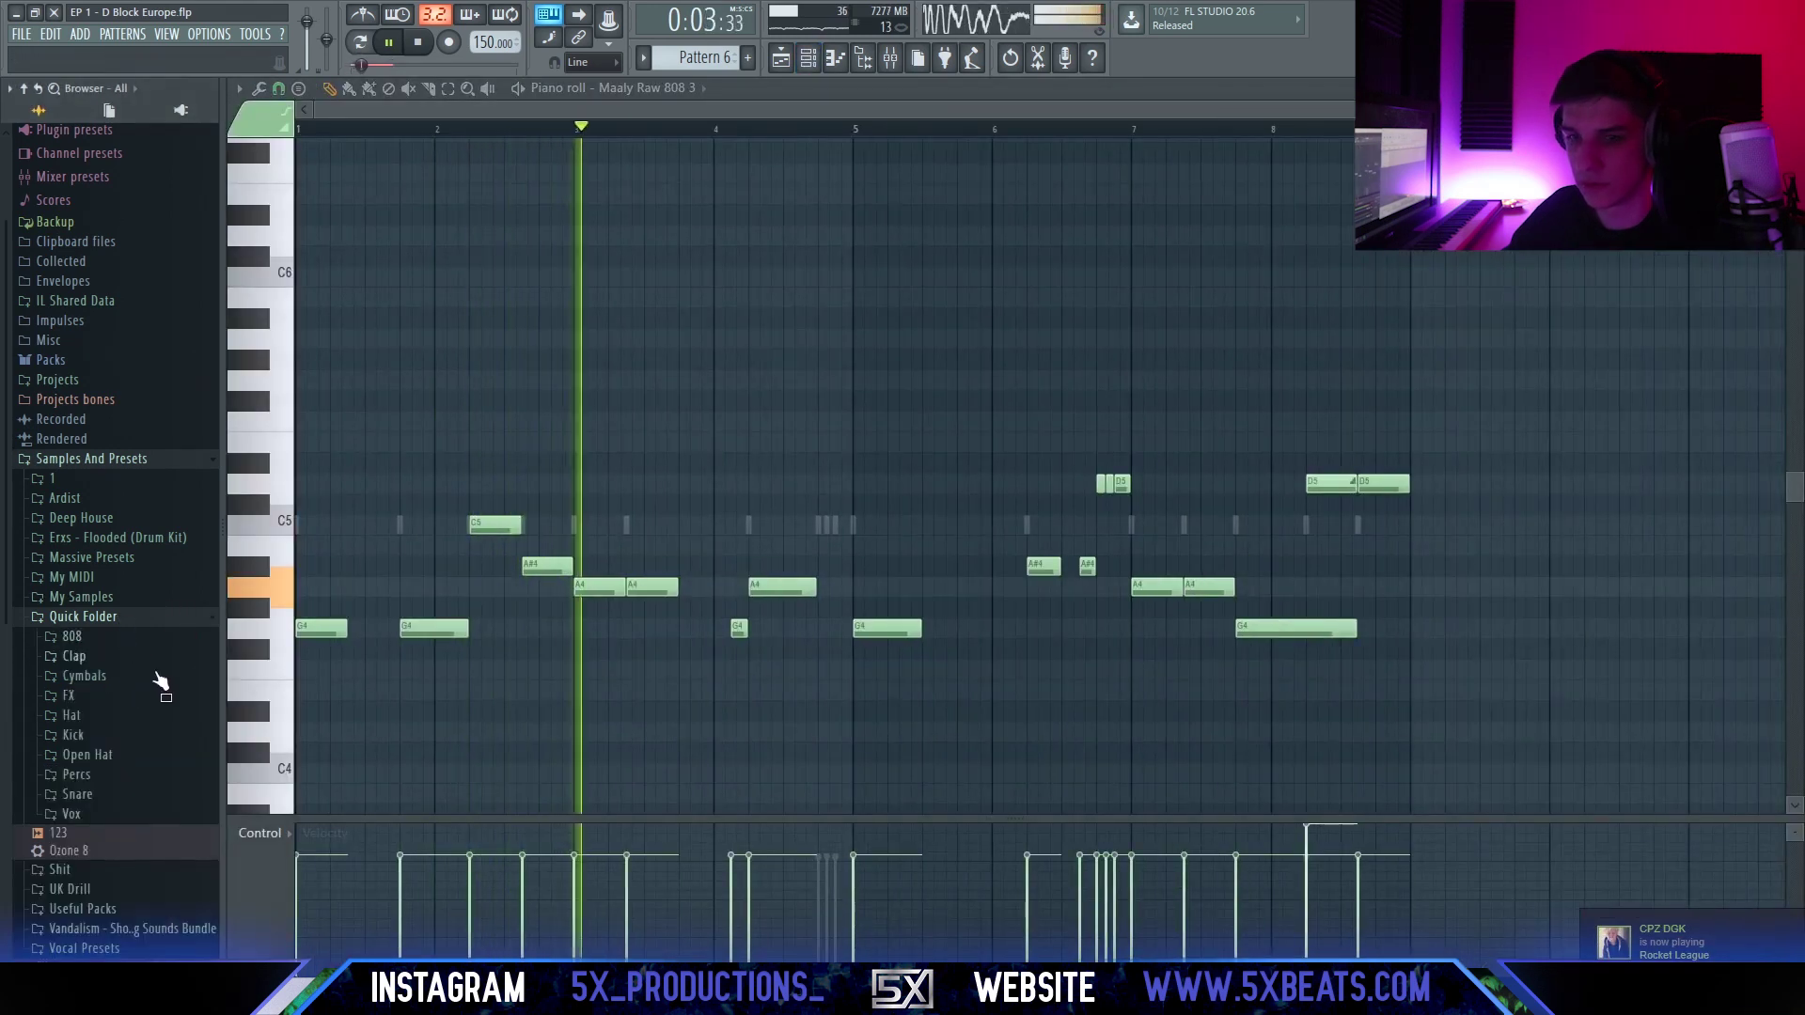
pyautogui.click(802, 60)
pyautogui.moveTo(788, 360); pyautogui.dragTo(848, 459)
pyautogui.scroll(-1, 920, 377)
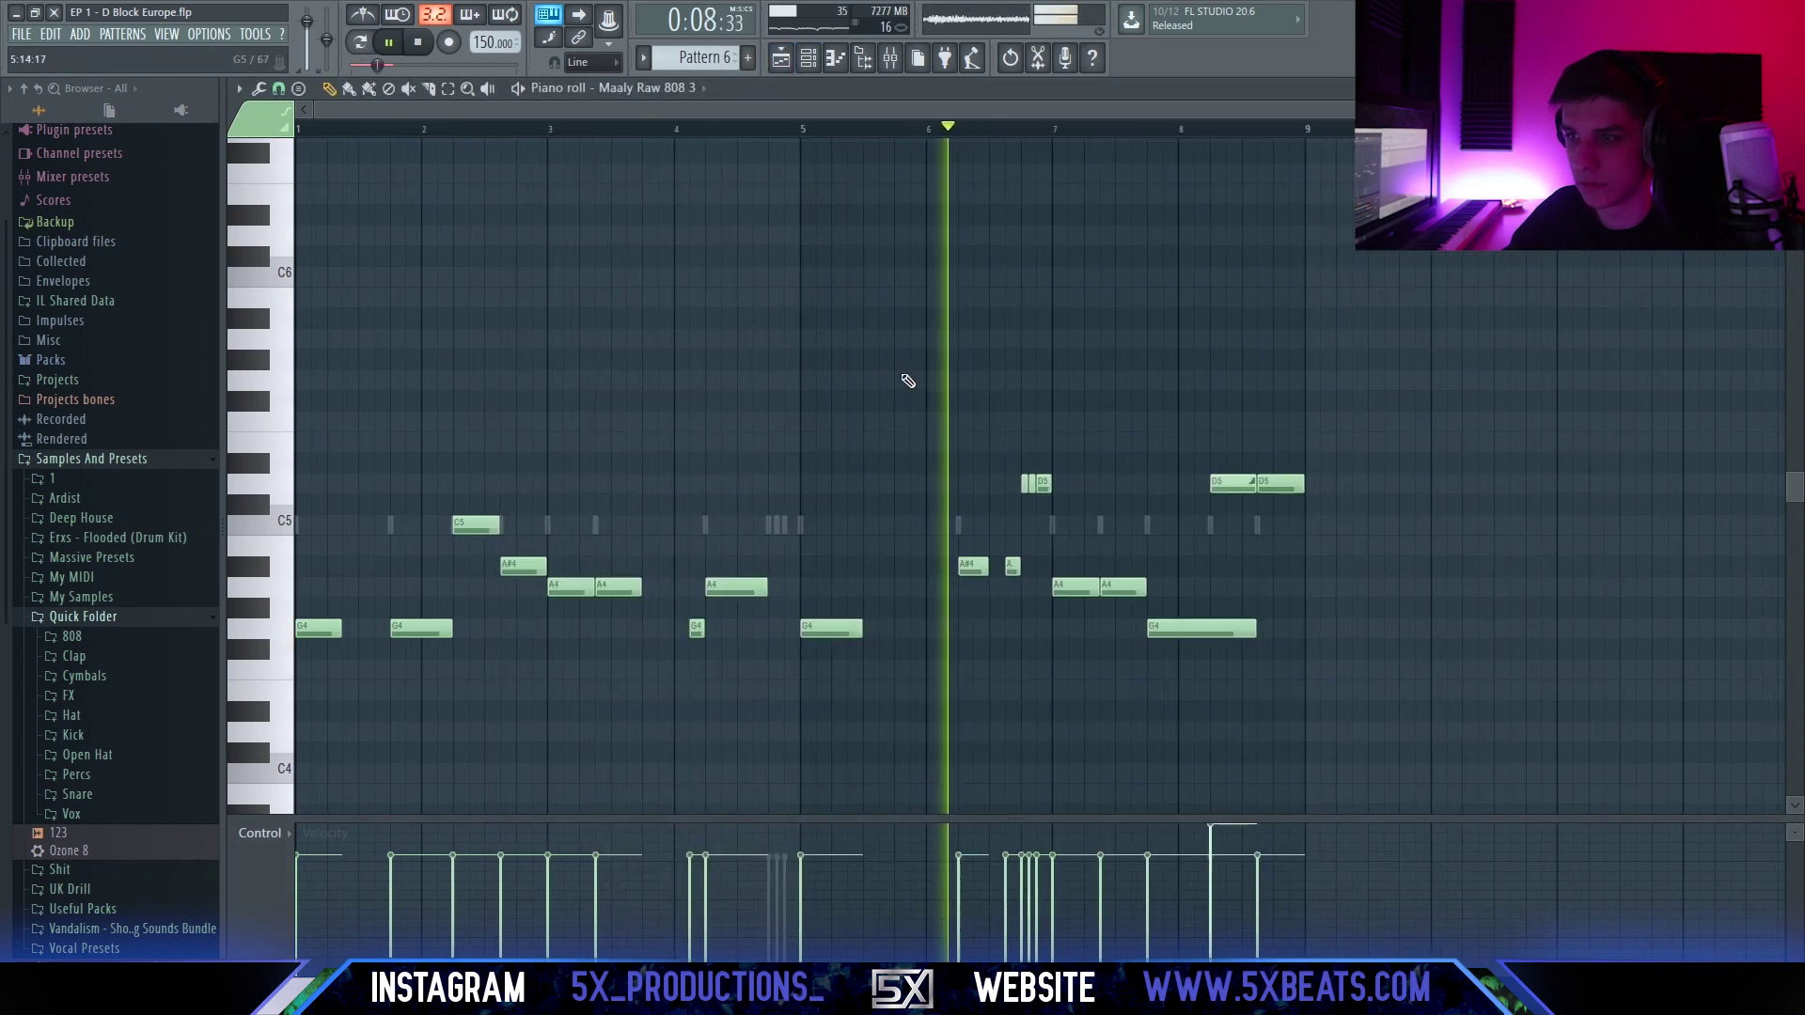
pyautogui.click(810, 61)
pyautogui.rightClick(875, 273)
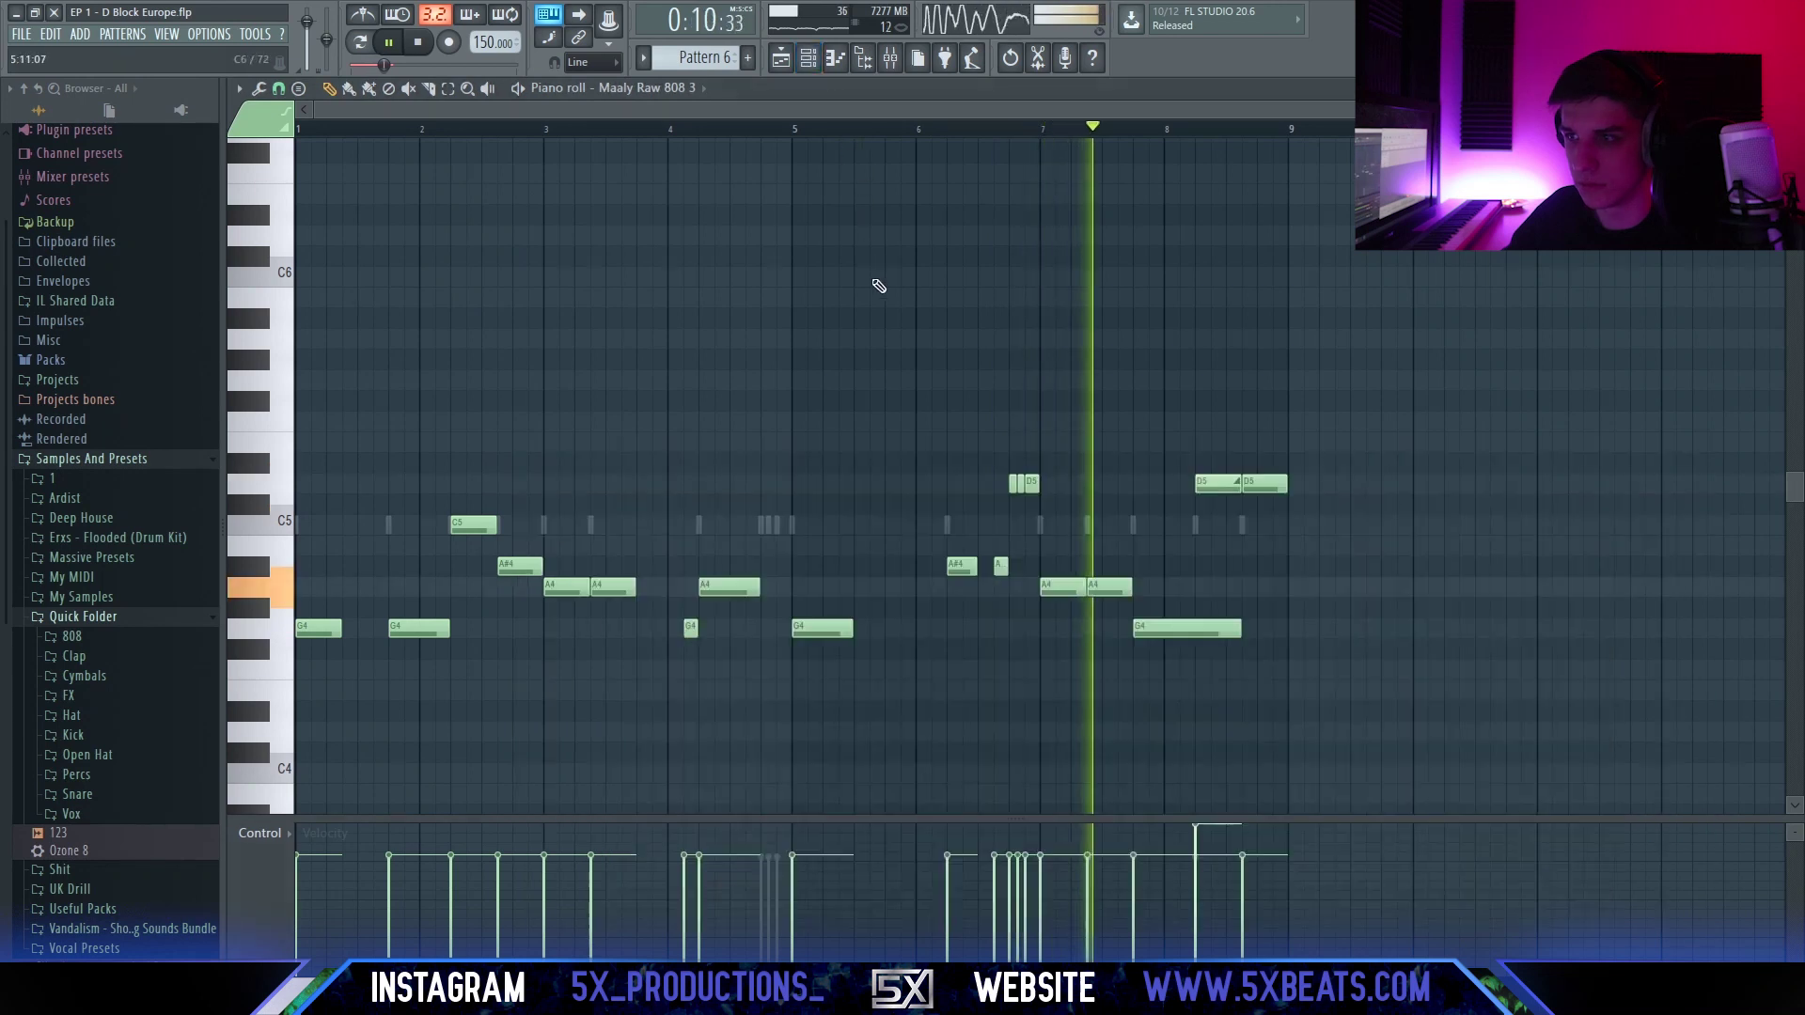
pyautogui.click(804, 66)
pyautogui.moveTo(890, 460); pyautogui.dragTo(891, 648)
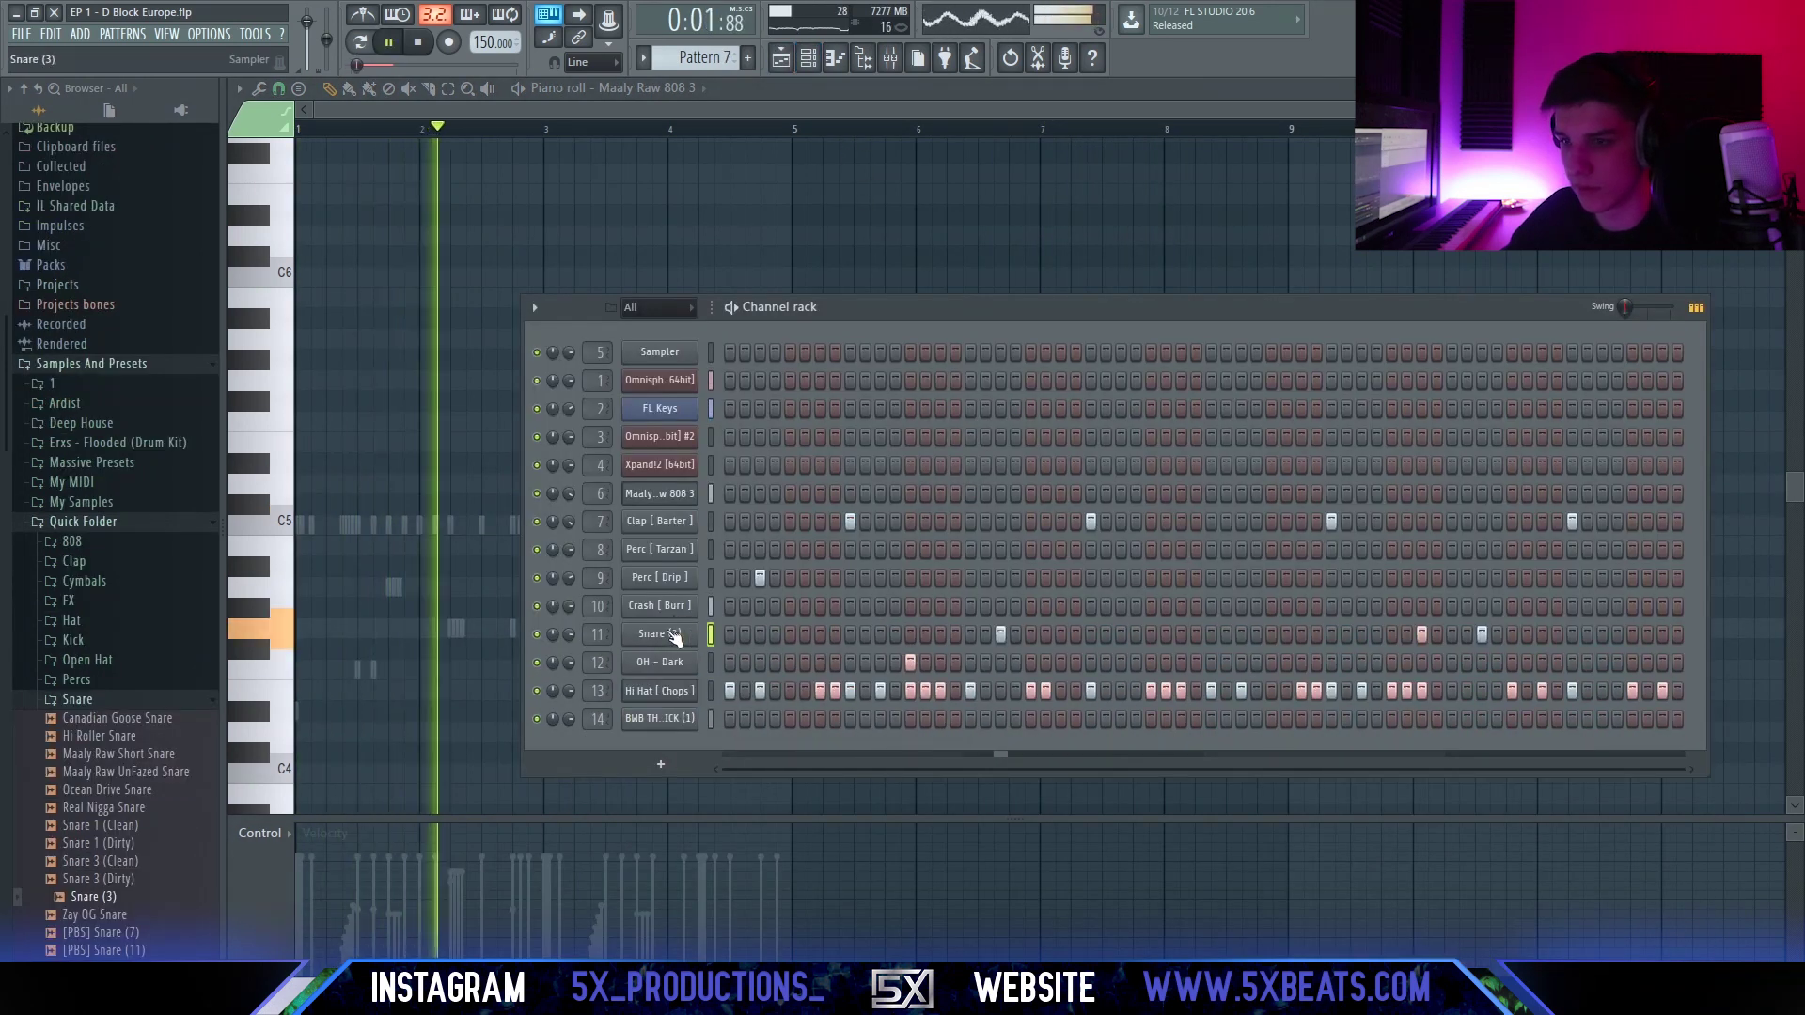
# Try an extra C5 note at step 11 of bar 4 in the Snare (3) channel and delete it.
pyautogui.rightClick(658, 633)
pyautogui.click(728, 633)
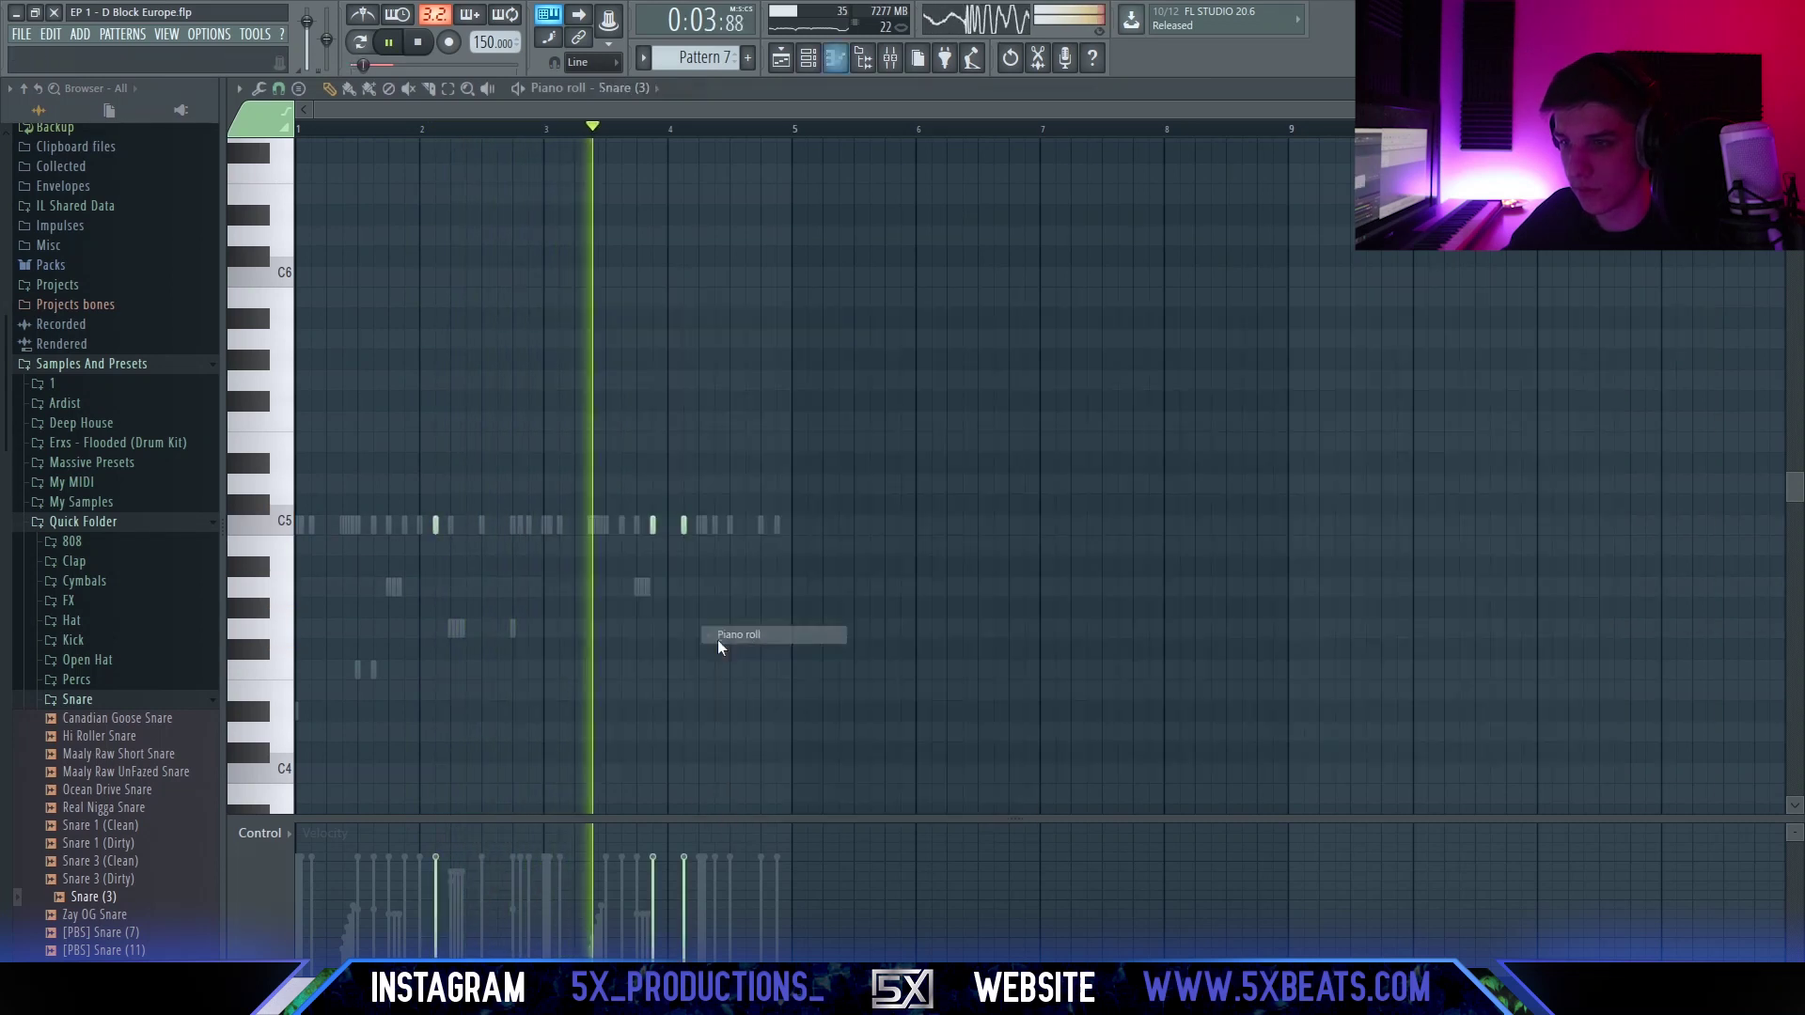
pyautogui.click(745, 525)
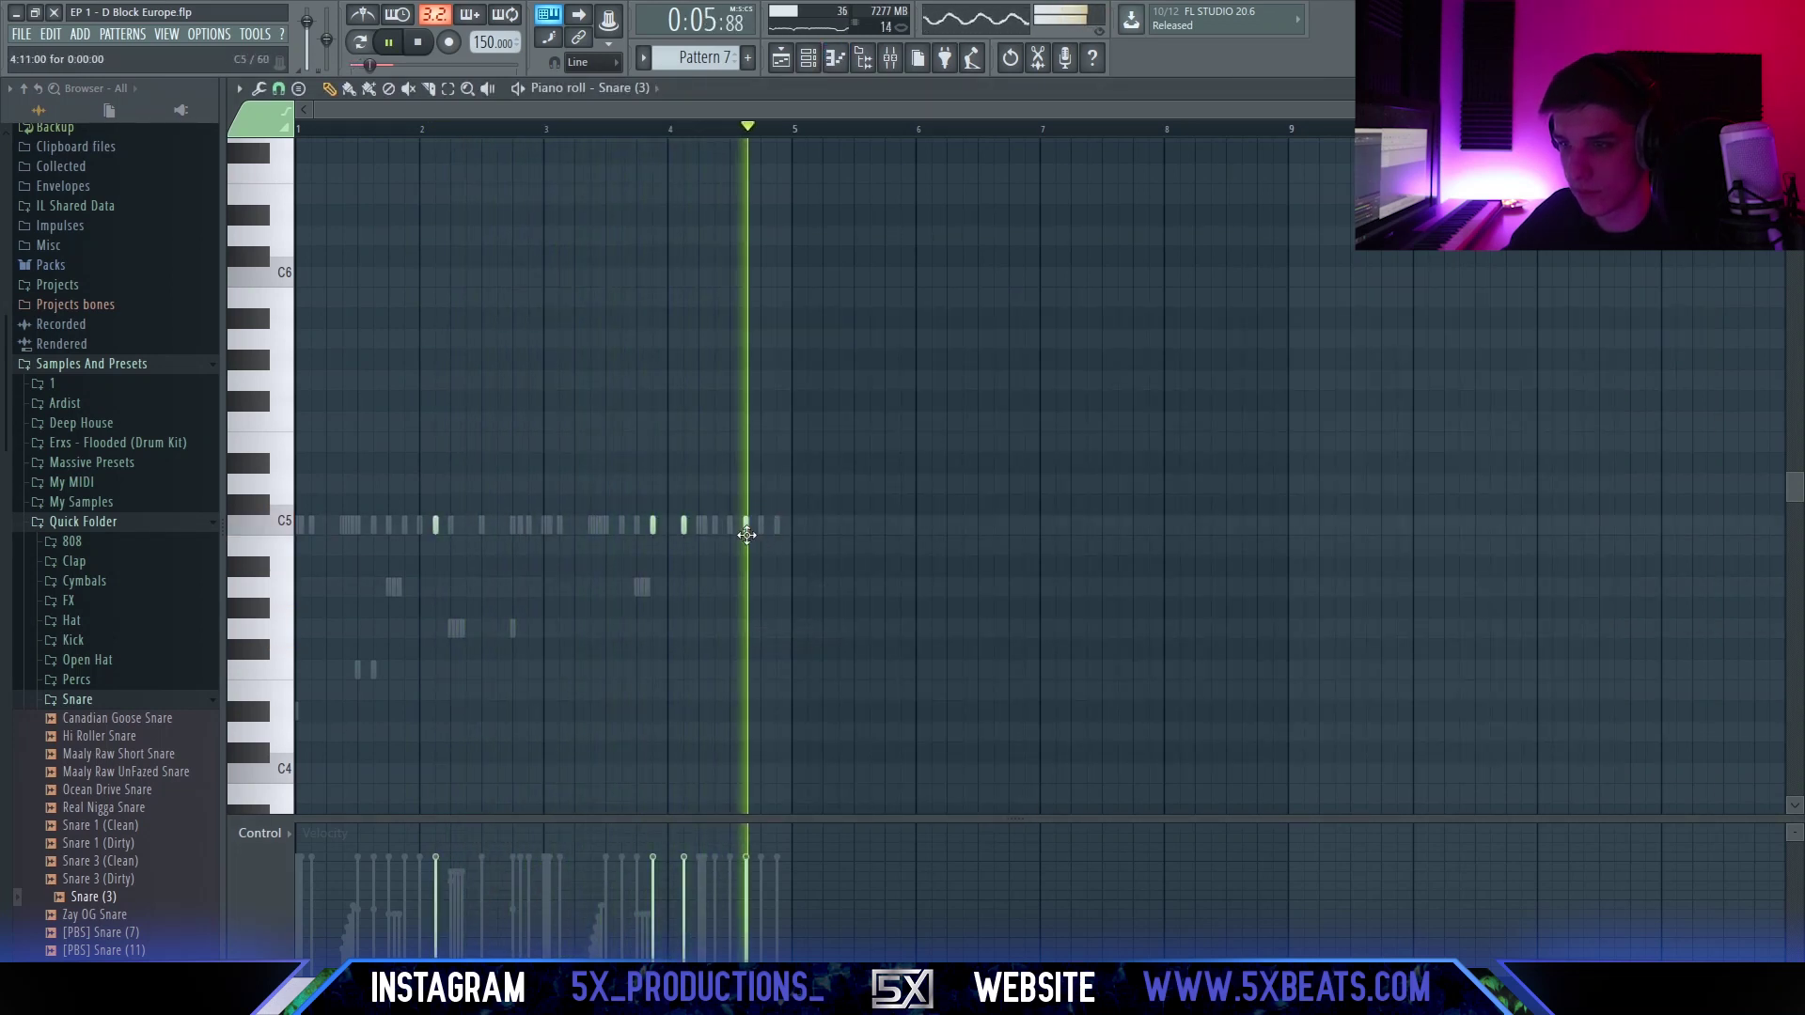
pyautogui.rightClick(756, 529)
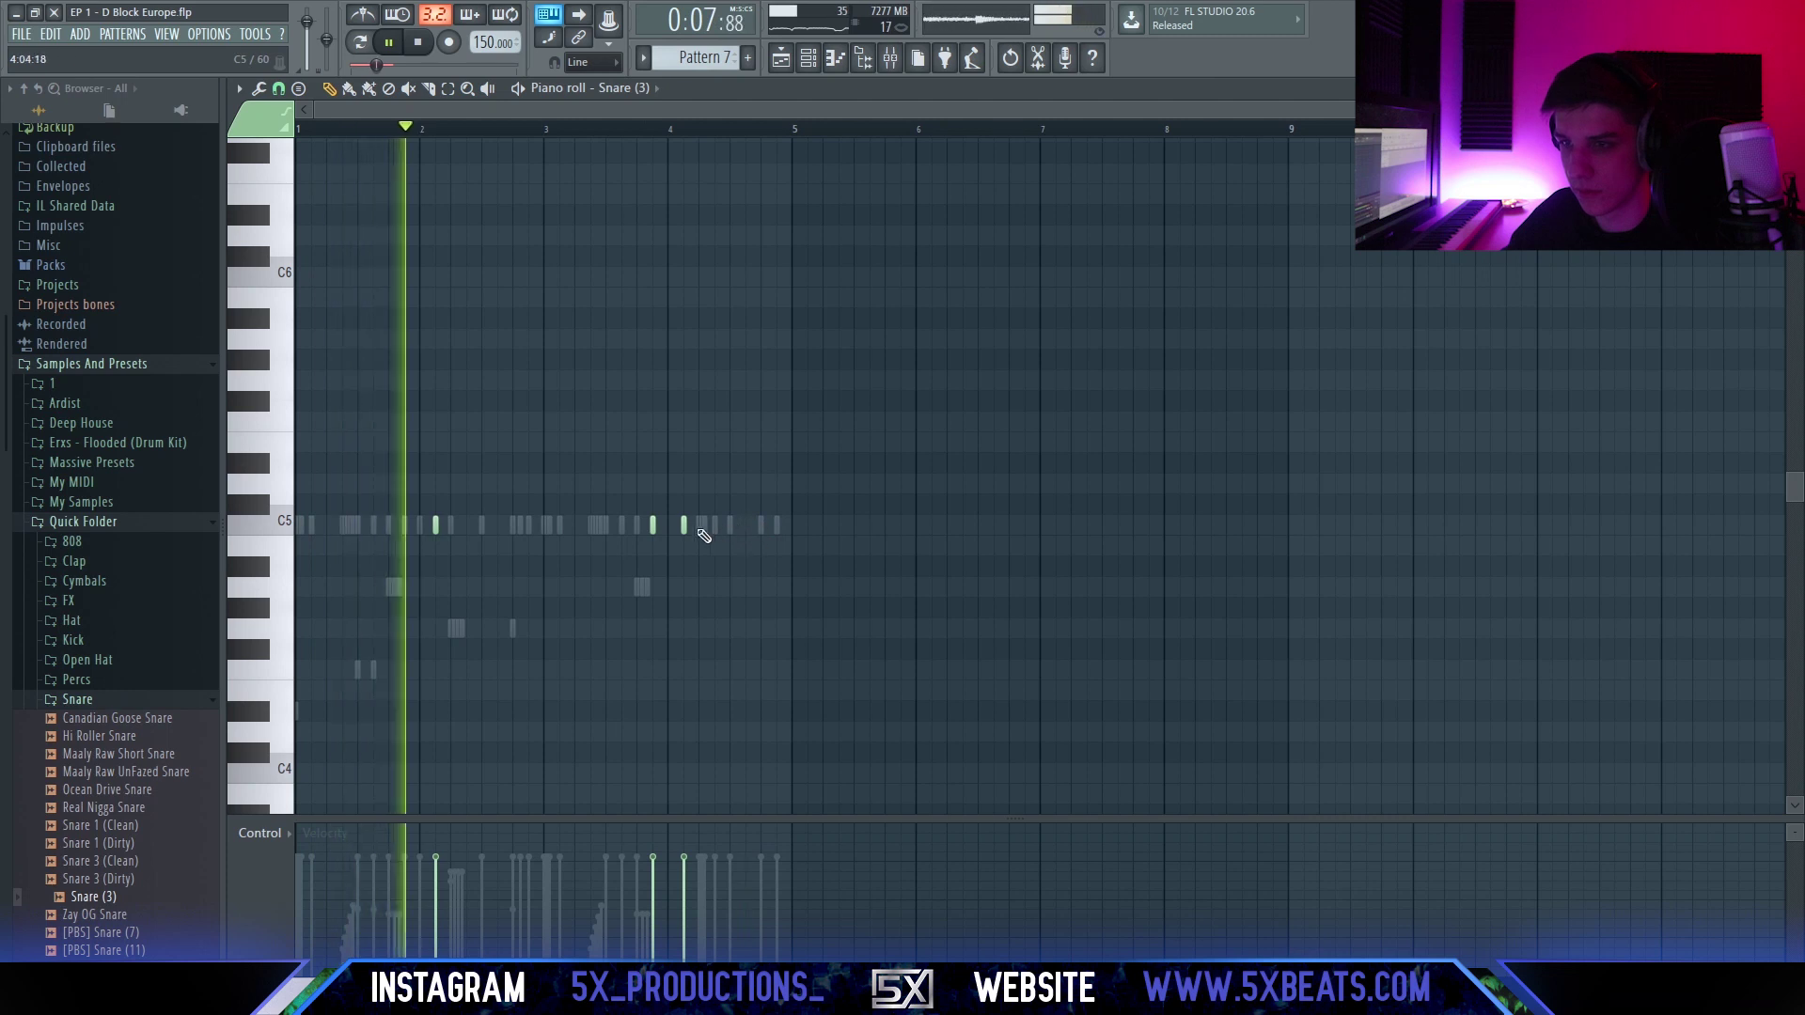
pyautogui.scroll(5, 657, 536)
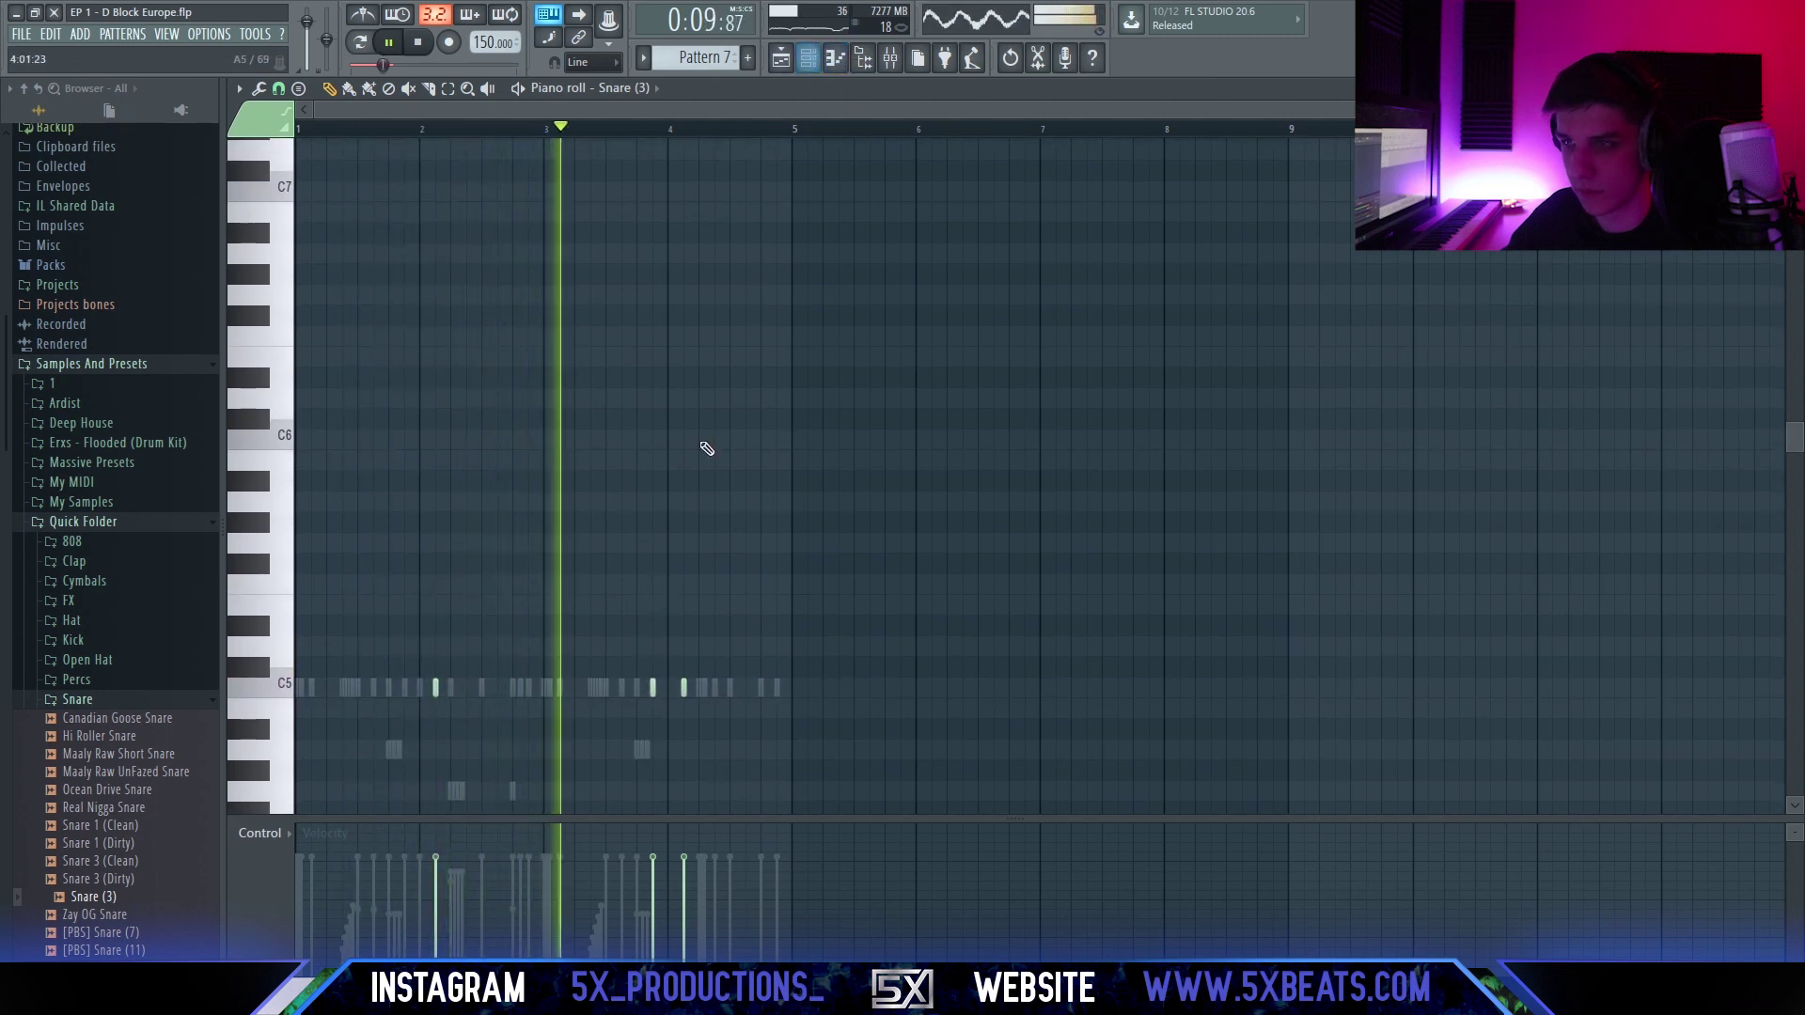
# Lower the snare's mixer track 11 to about -2.6 dB and stop playback.
pyautogui.press('F6')
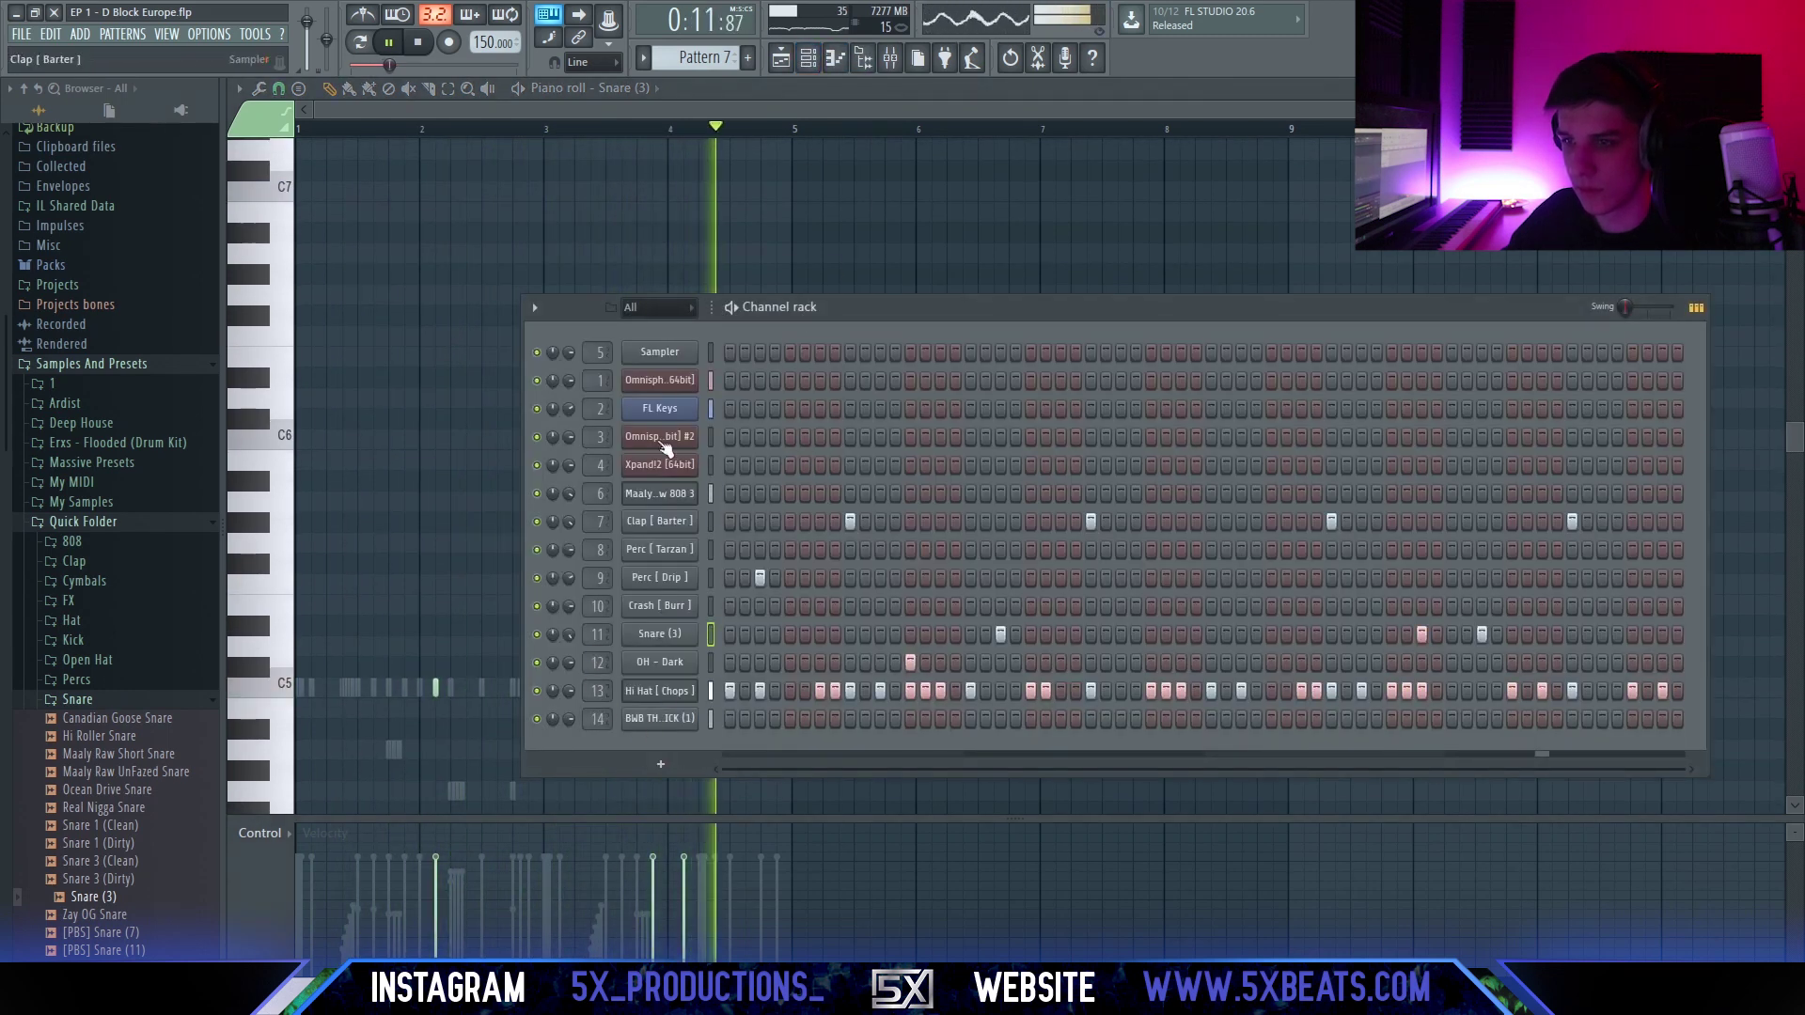
pyautogui.press('F9')
pyautogui.click(763, 273)
pyautogui.moveTo(731, 491); pyautogui.dragTo(733, 513)
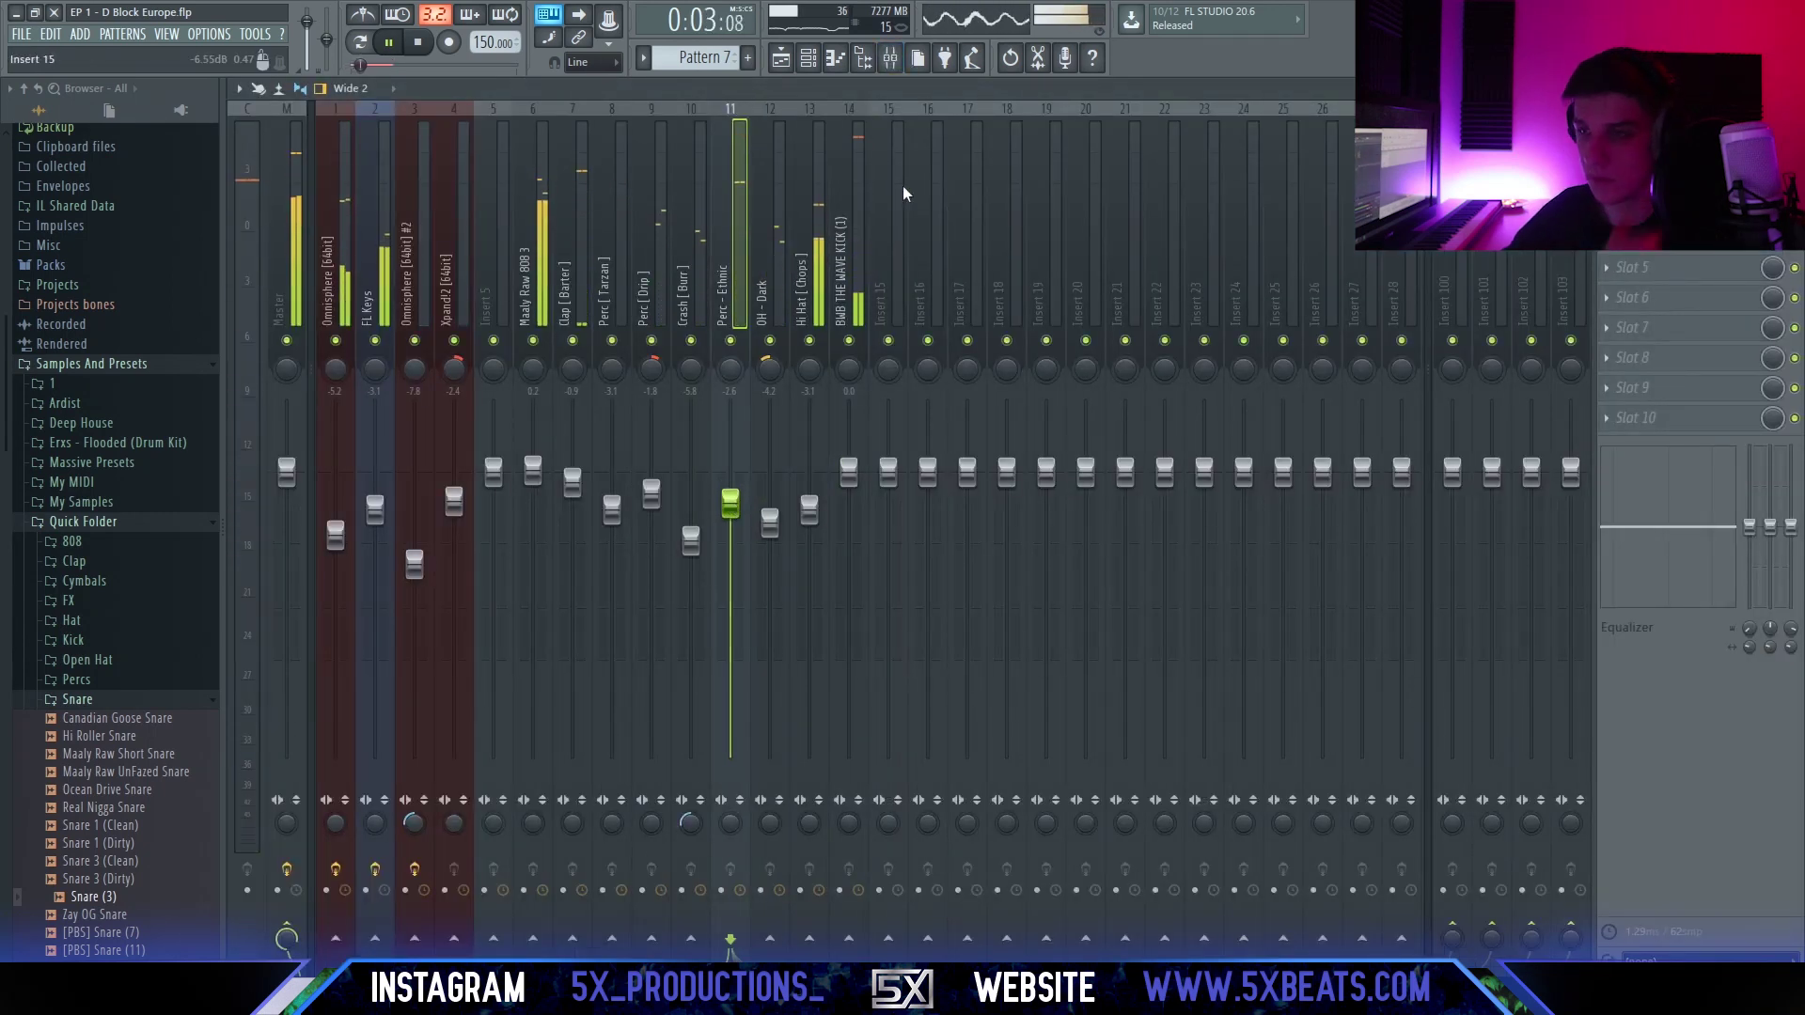
pyautogui.click(866, 234)
pyautogui.press('space')
# Select the Maaly Raw 808 3 mixer track and look at the Decapitator settings in its effect chain.
pyautogui.click(555, 250)
pyautogui.click(550, 254)
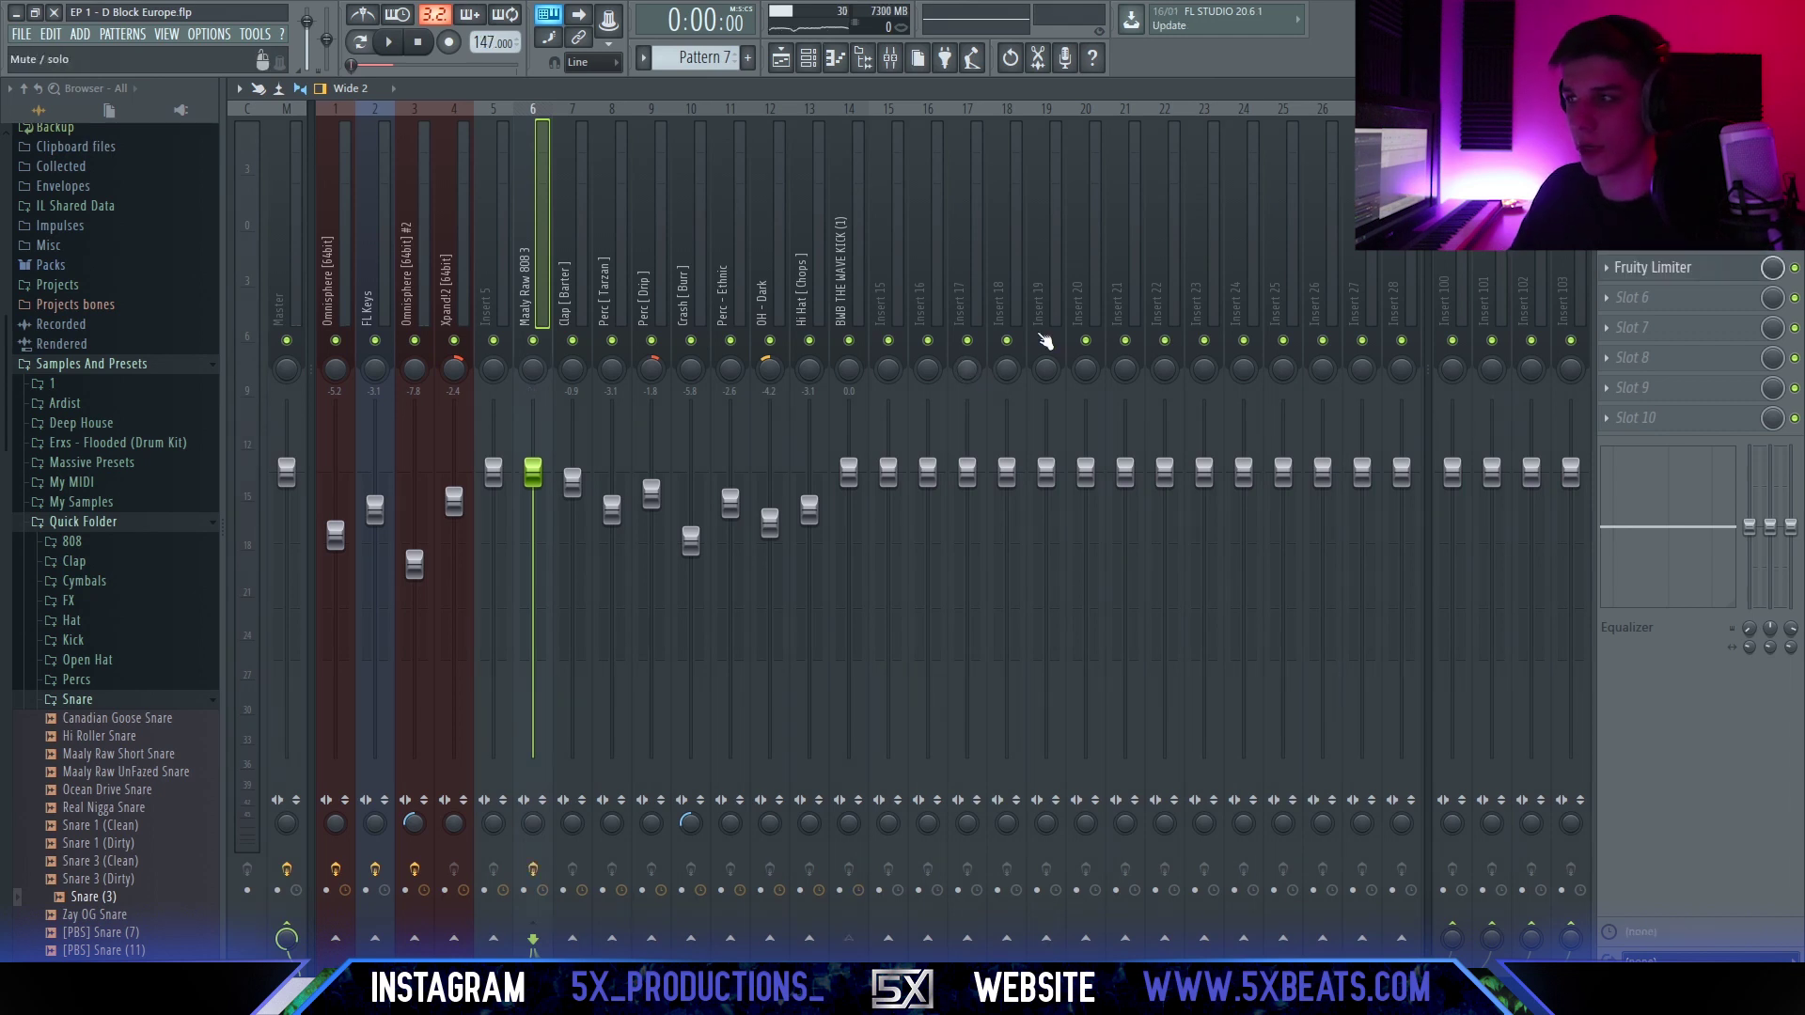
pyautogui.click(1654, 146)
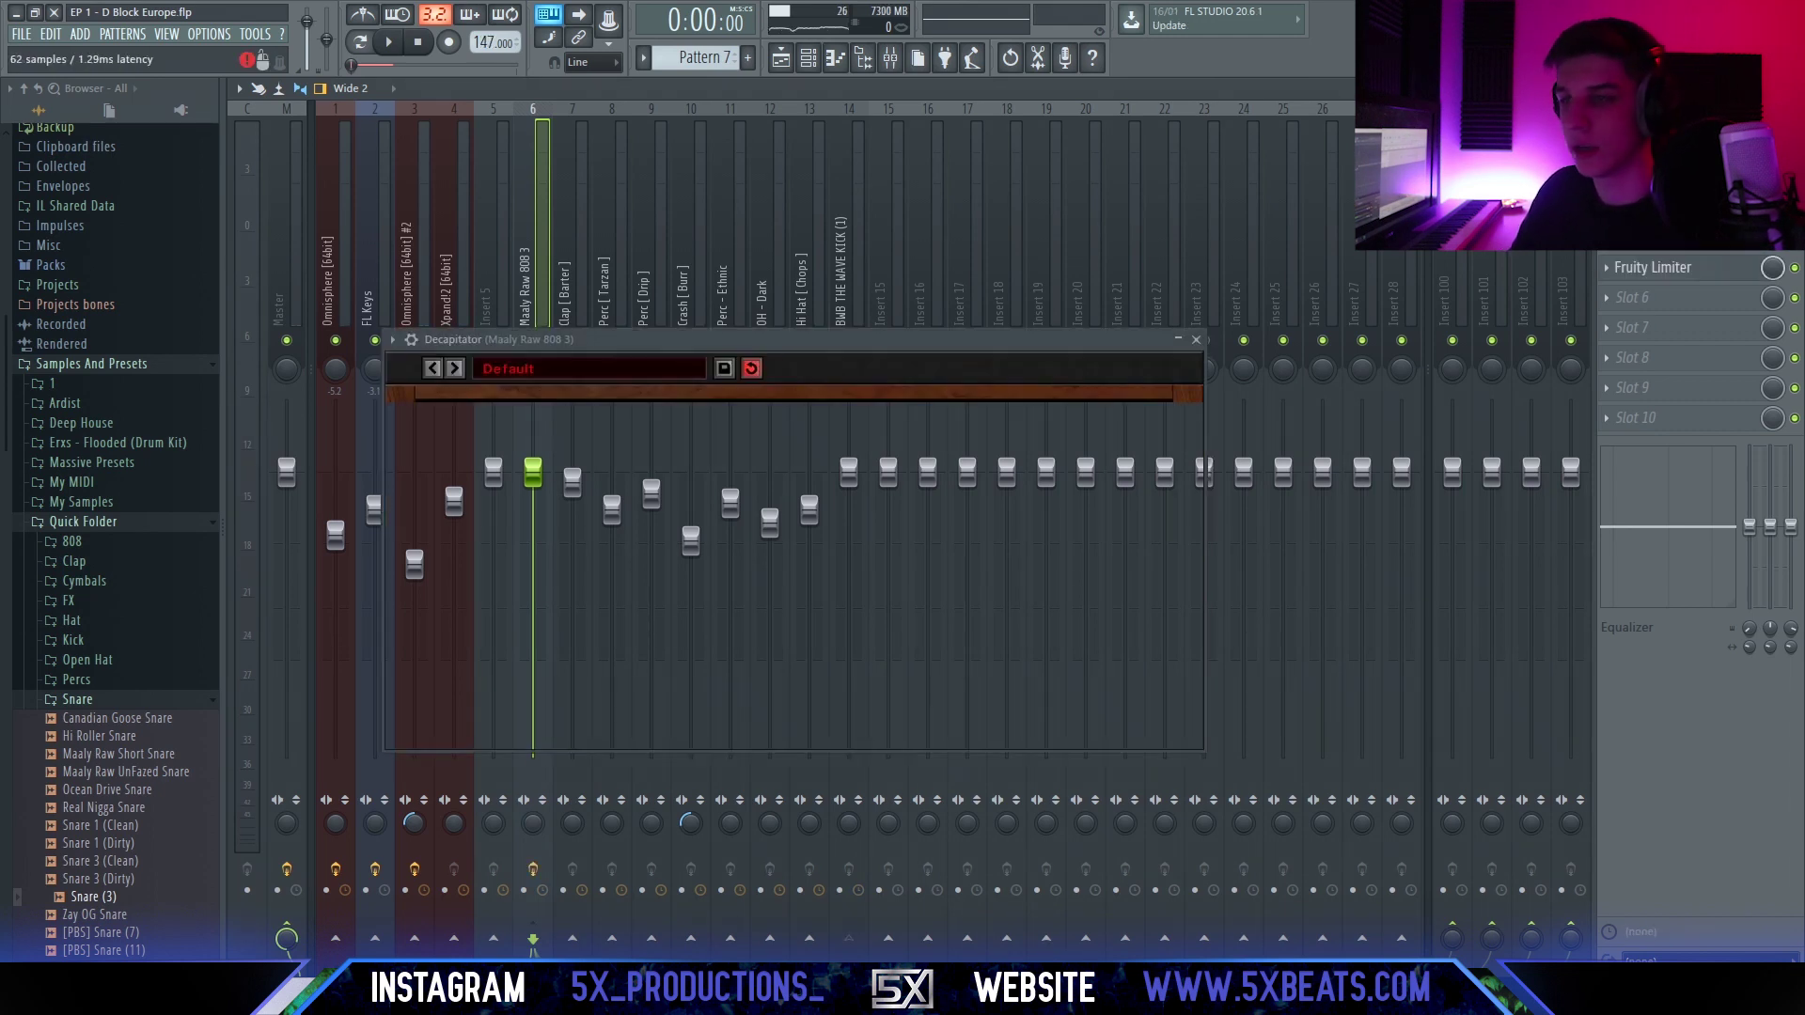
pyautogui.moveTo(940, 338); pyautogui.dragTo(1104, 321)
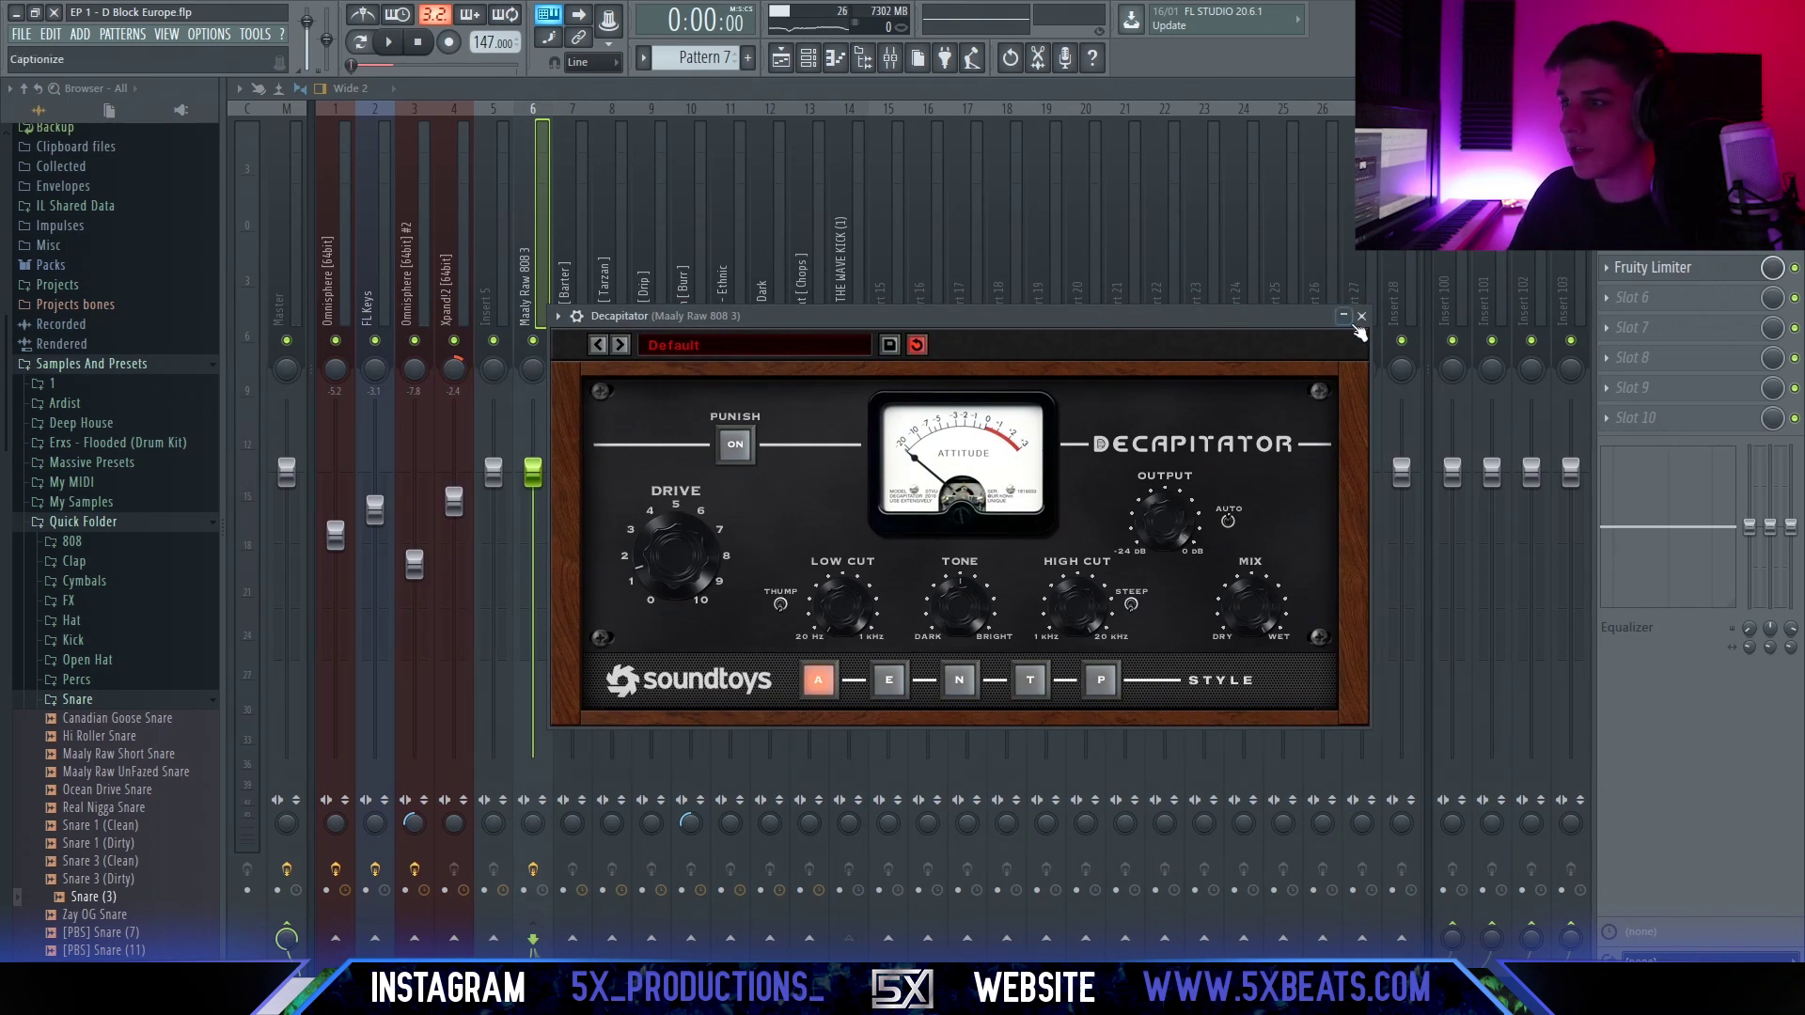
pyautogui.click(1361, 316)
# Examine the pre, threshold, mix and post settings of Fruity Fast Dist on the 808 track.
pyautogui.click(1654, 177)
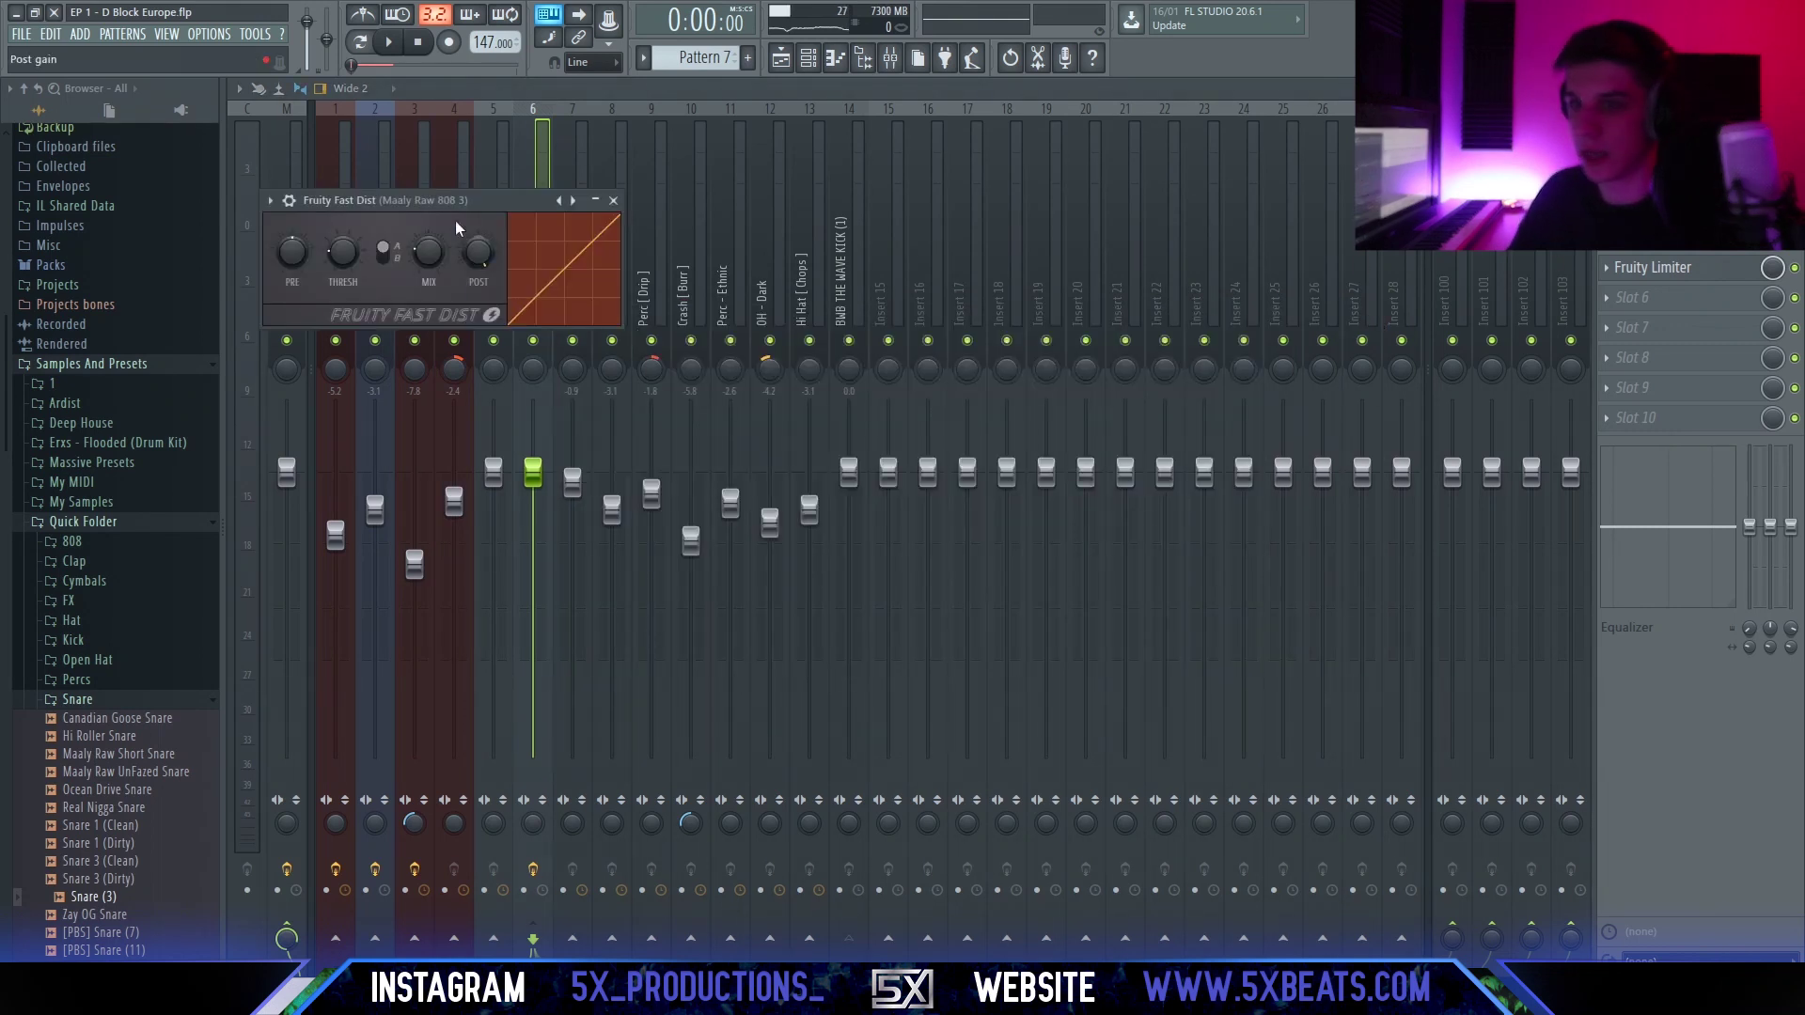
pyautogui.moveTo(456, 207); pyautogui.dragTo(545, 315)
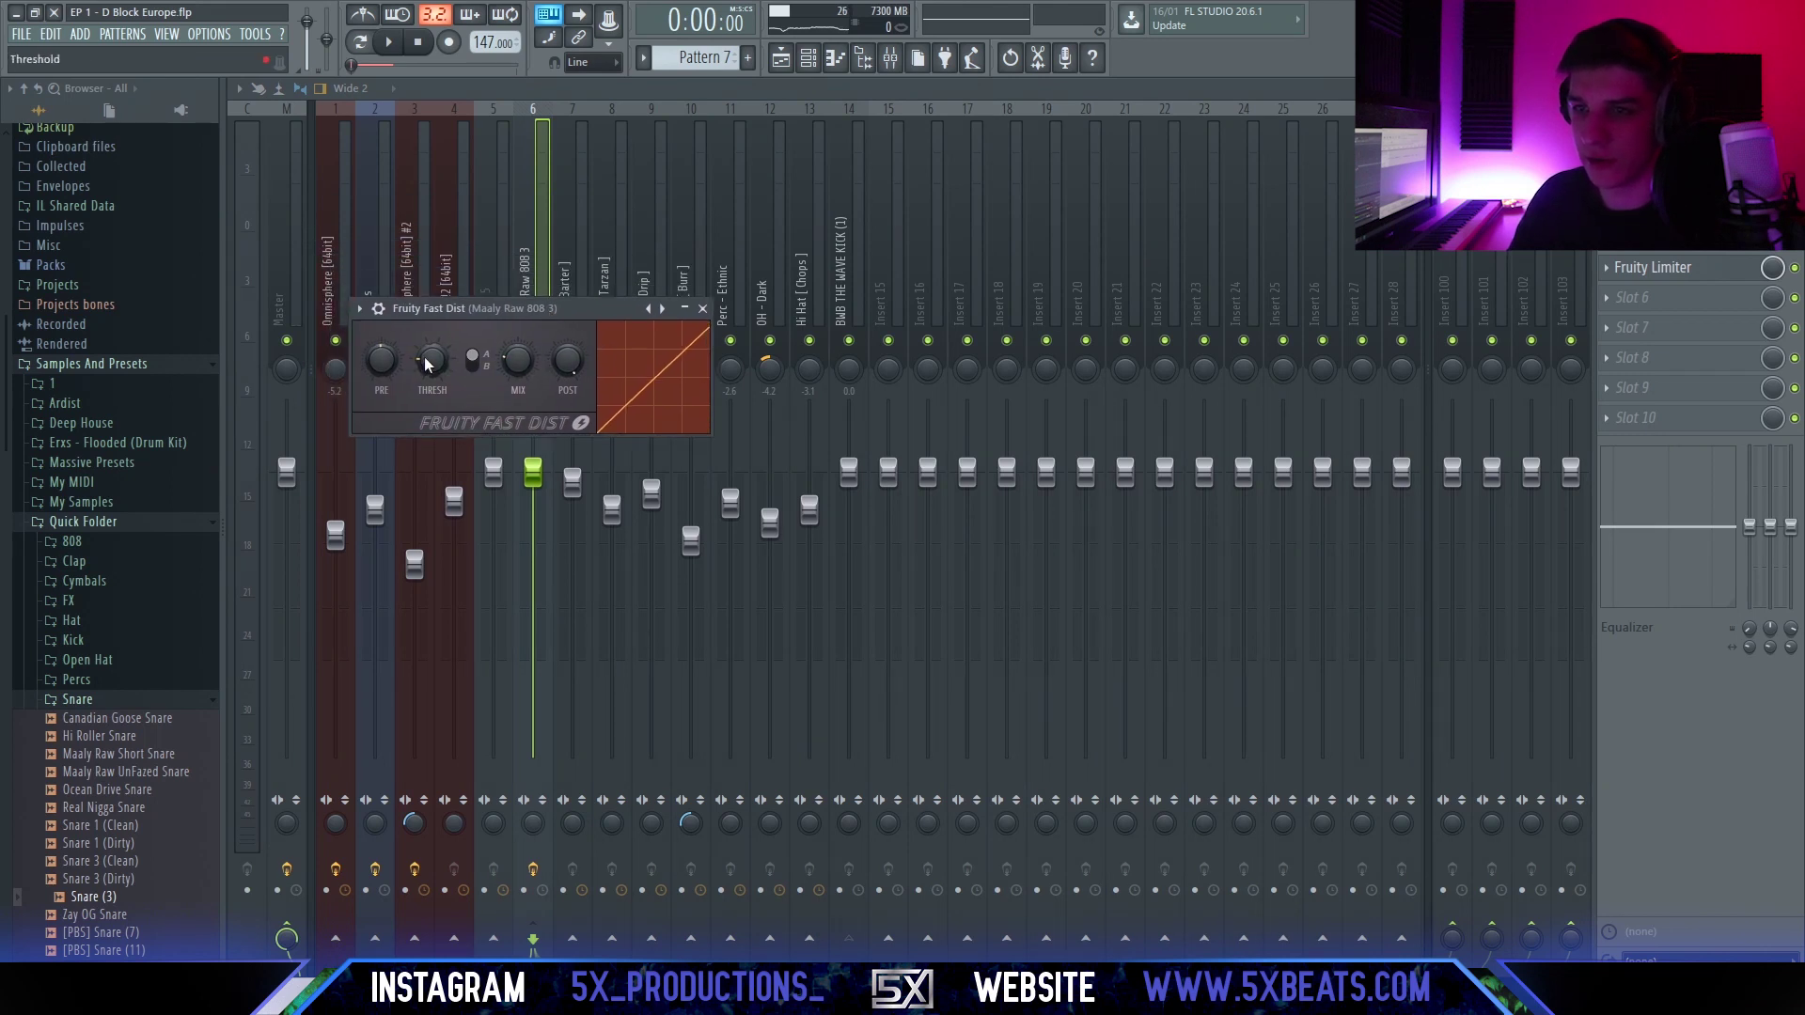
pyautogui.moveTo(389, 362); pyautogui.dragTo(390, 356)
pyautogui.rightClick(389, 357)
pyautogui.click(509, 366)
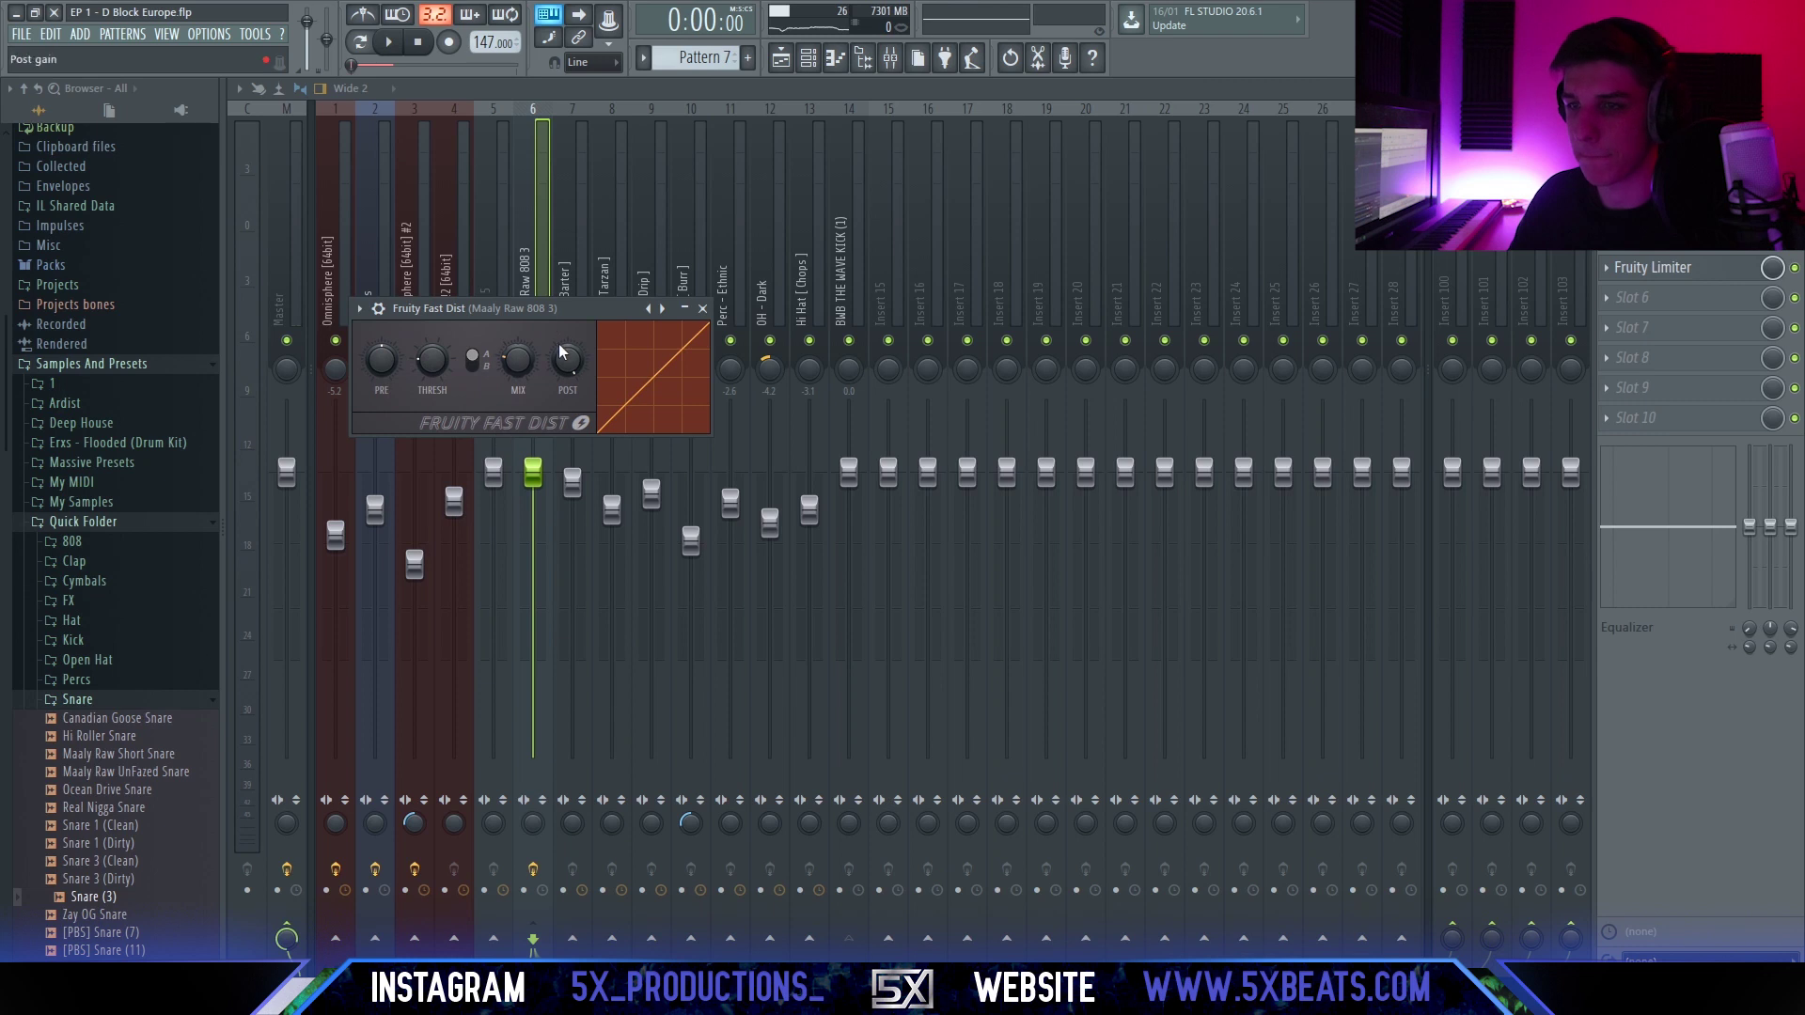
pyautogui.click(703, 310)
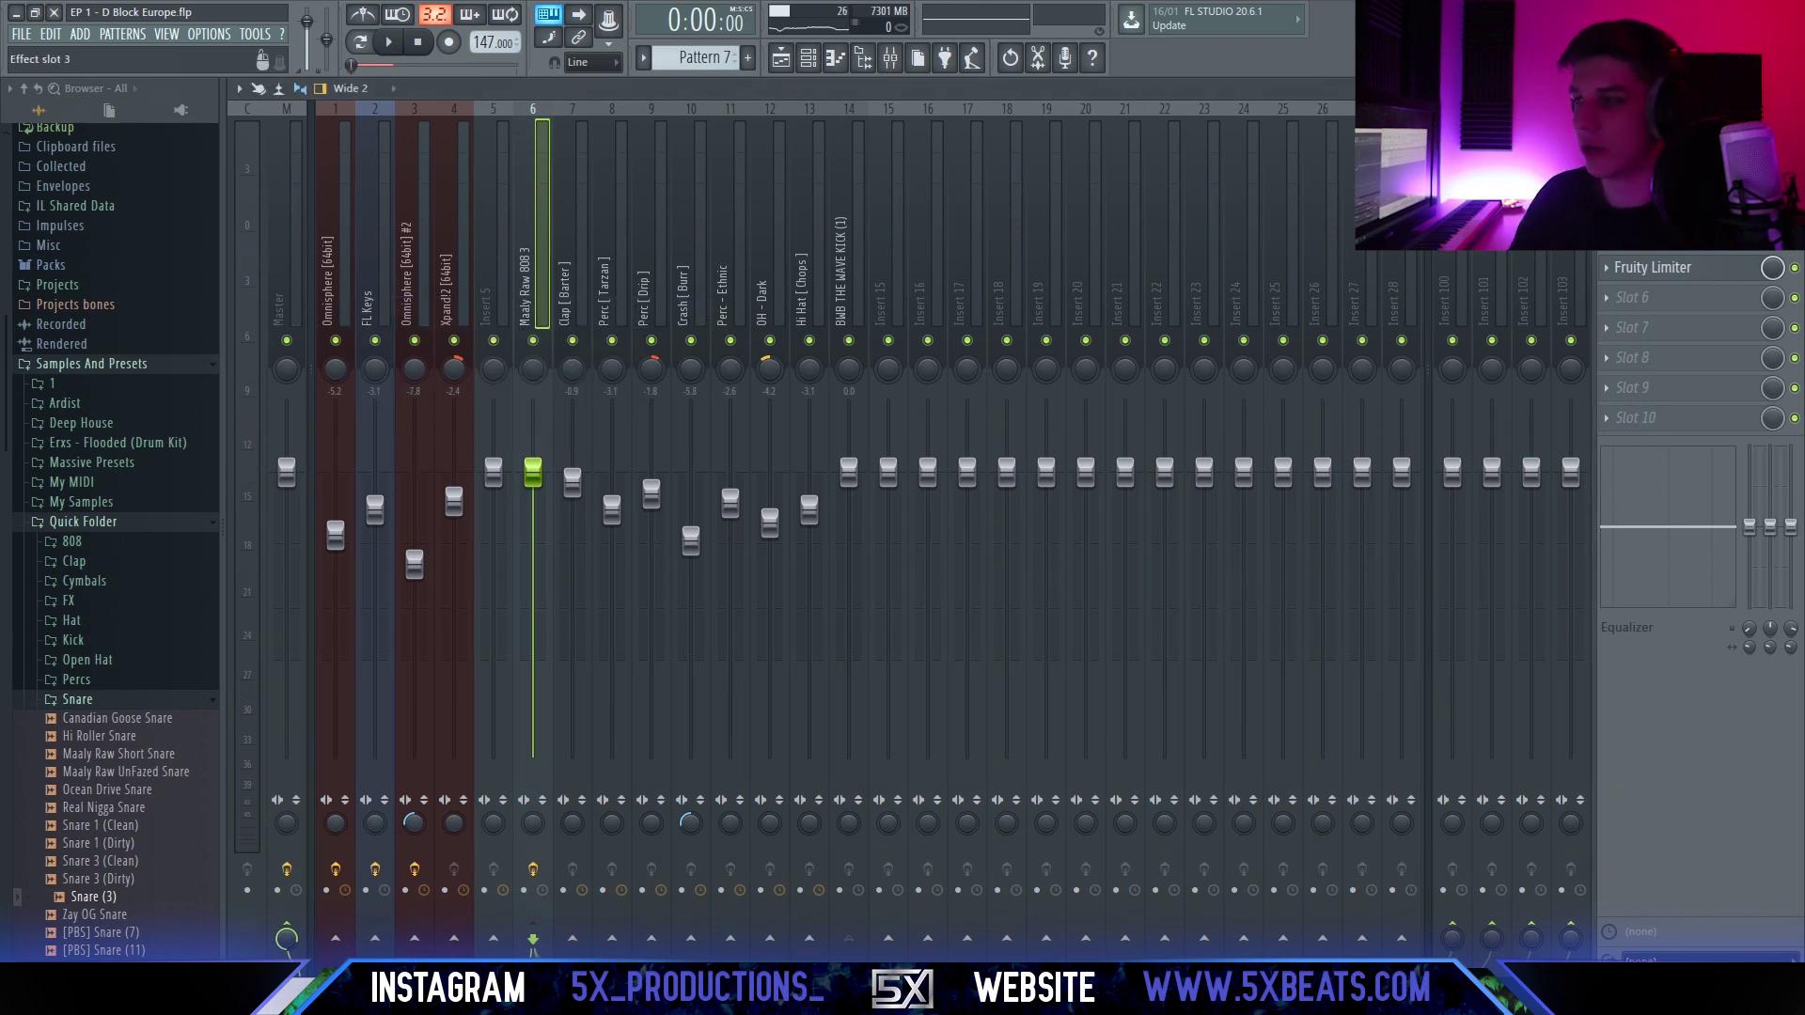
# Open Fruity WaveShaper on the 808 track and slightly flatten its curve by lowering the tension.
pyautogui.click(1652, 207)
pyautogui.moveTo(382, 185); pyautogui.dragTo(421, 223)
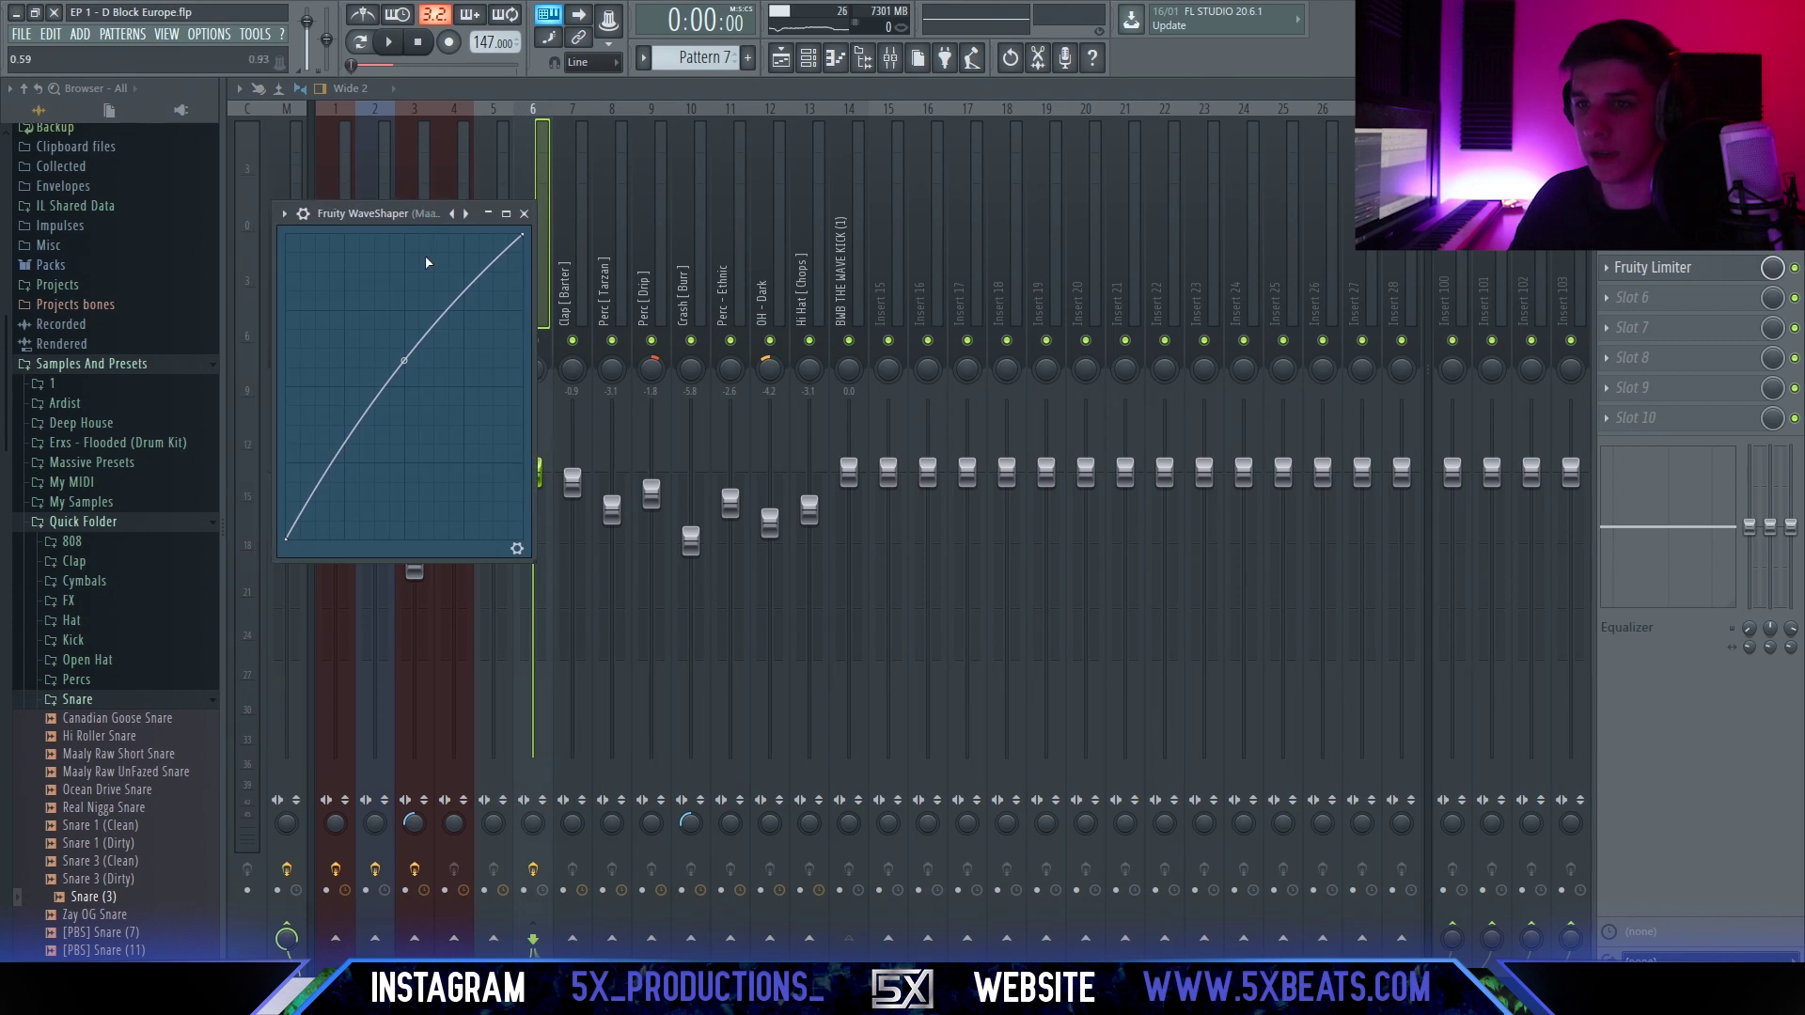
pyautogui.moveTo(405, 357); pyautogui.dragTo(405, 379)
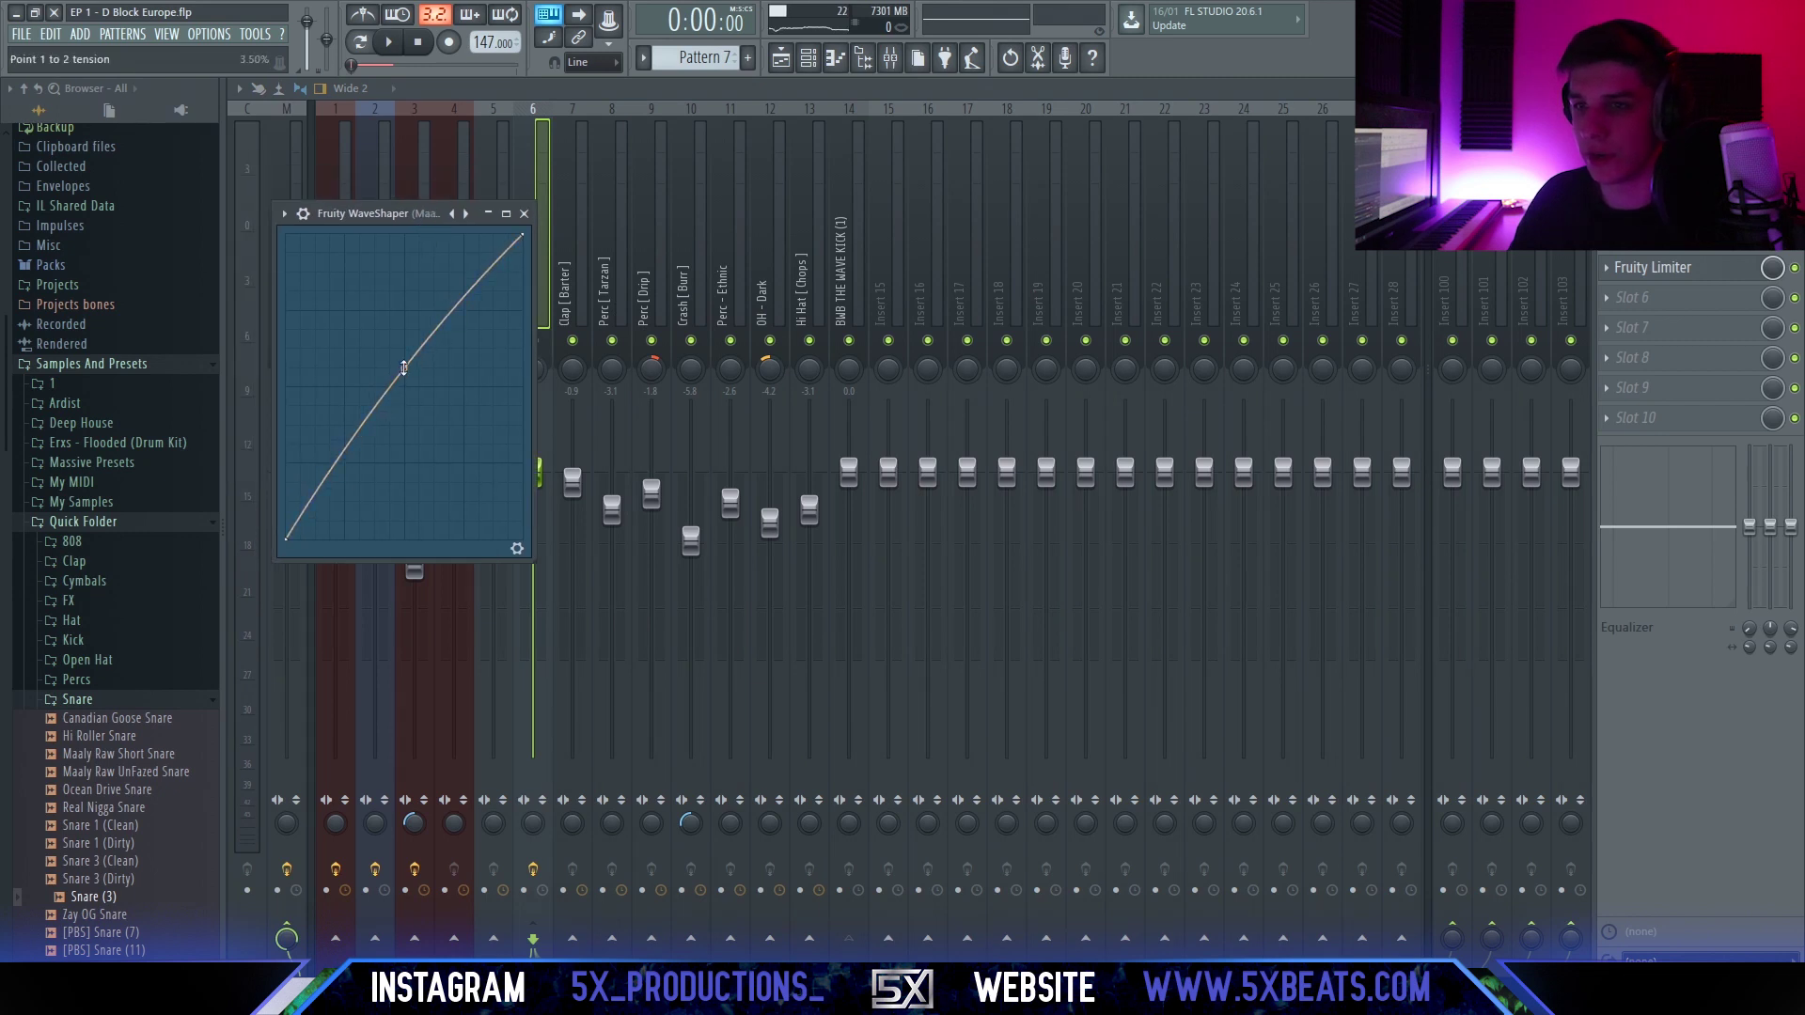
pyautogui.click(524, 214)
# Look at the Parametric EQ 2 and Fruity Limiter settings on the Maaly Raw 808 3 track while playing the pattern.
pyautogui.click(1652, 237)
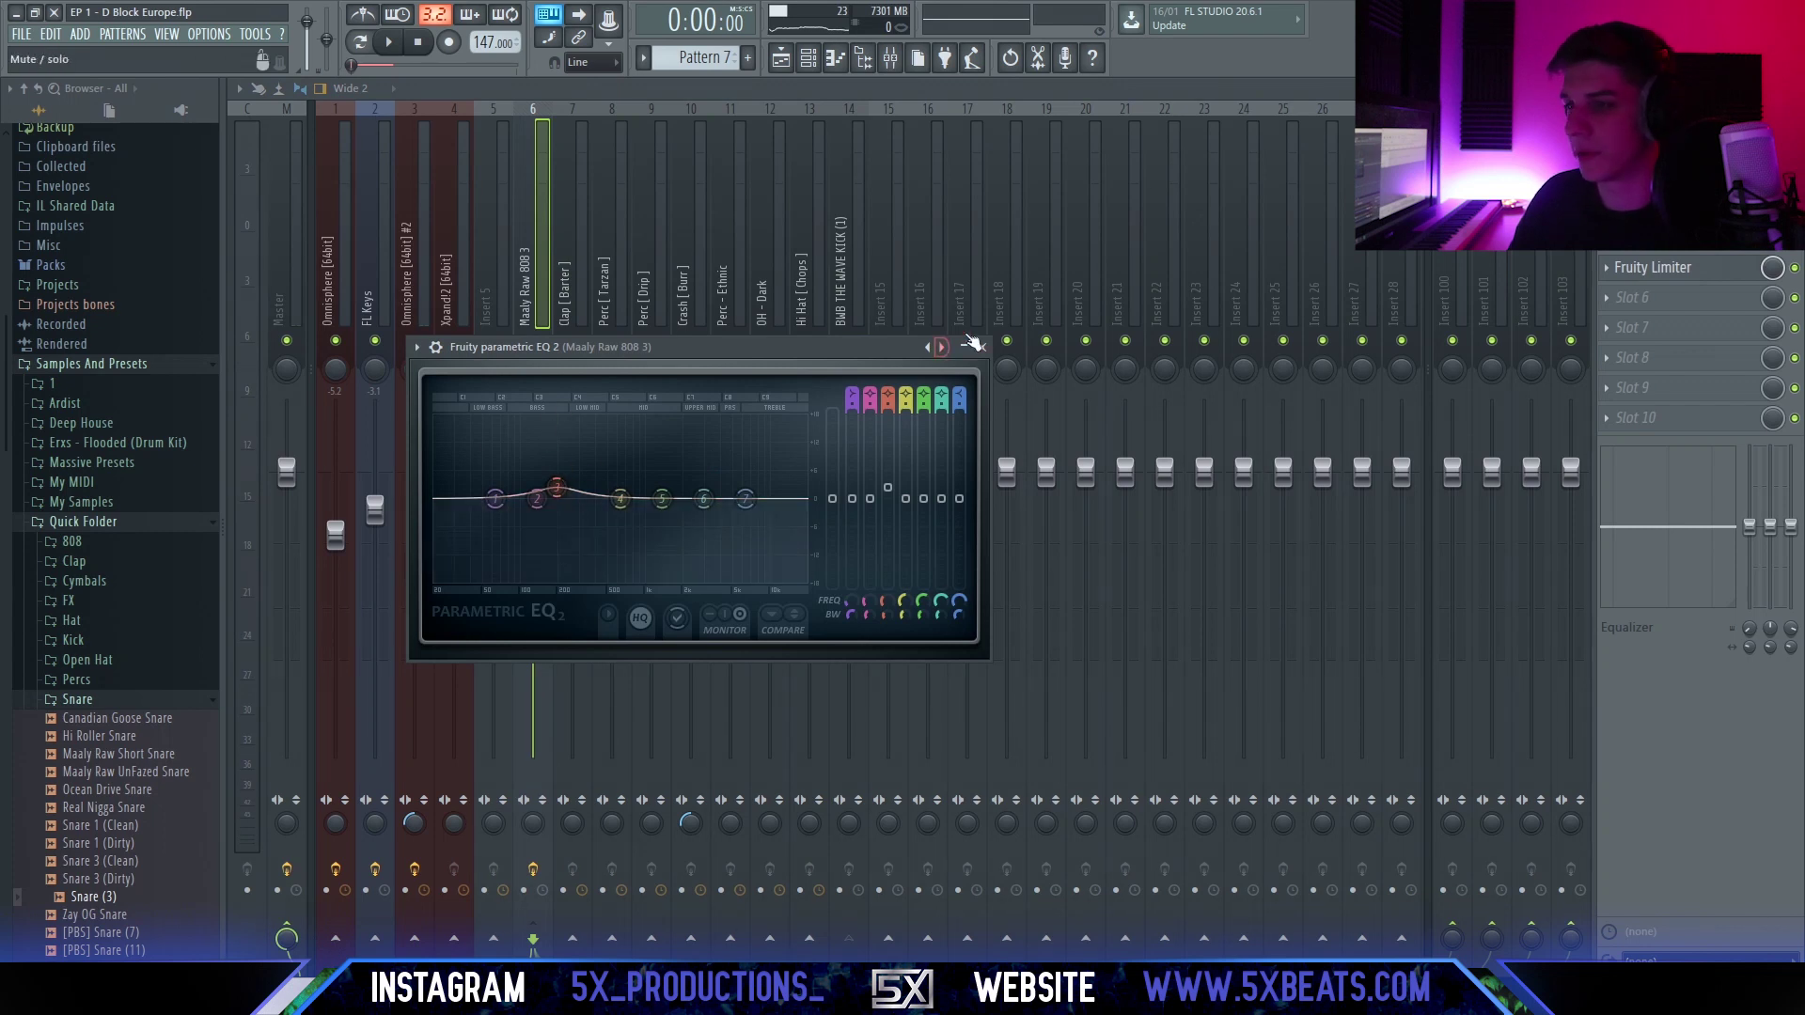
pyautogui.click(982, 347)
pyautogui.click(1669, 271)
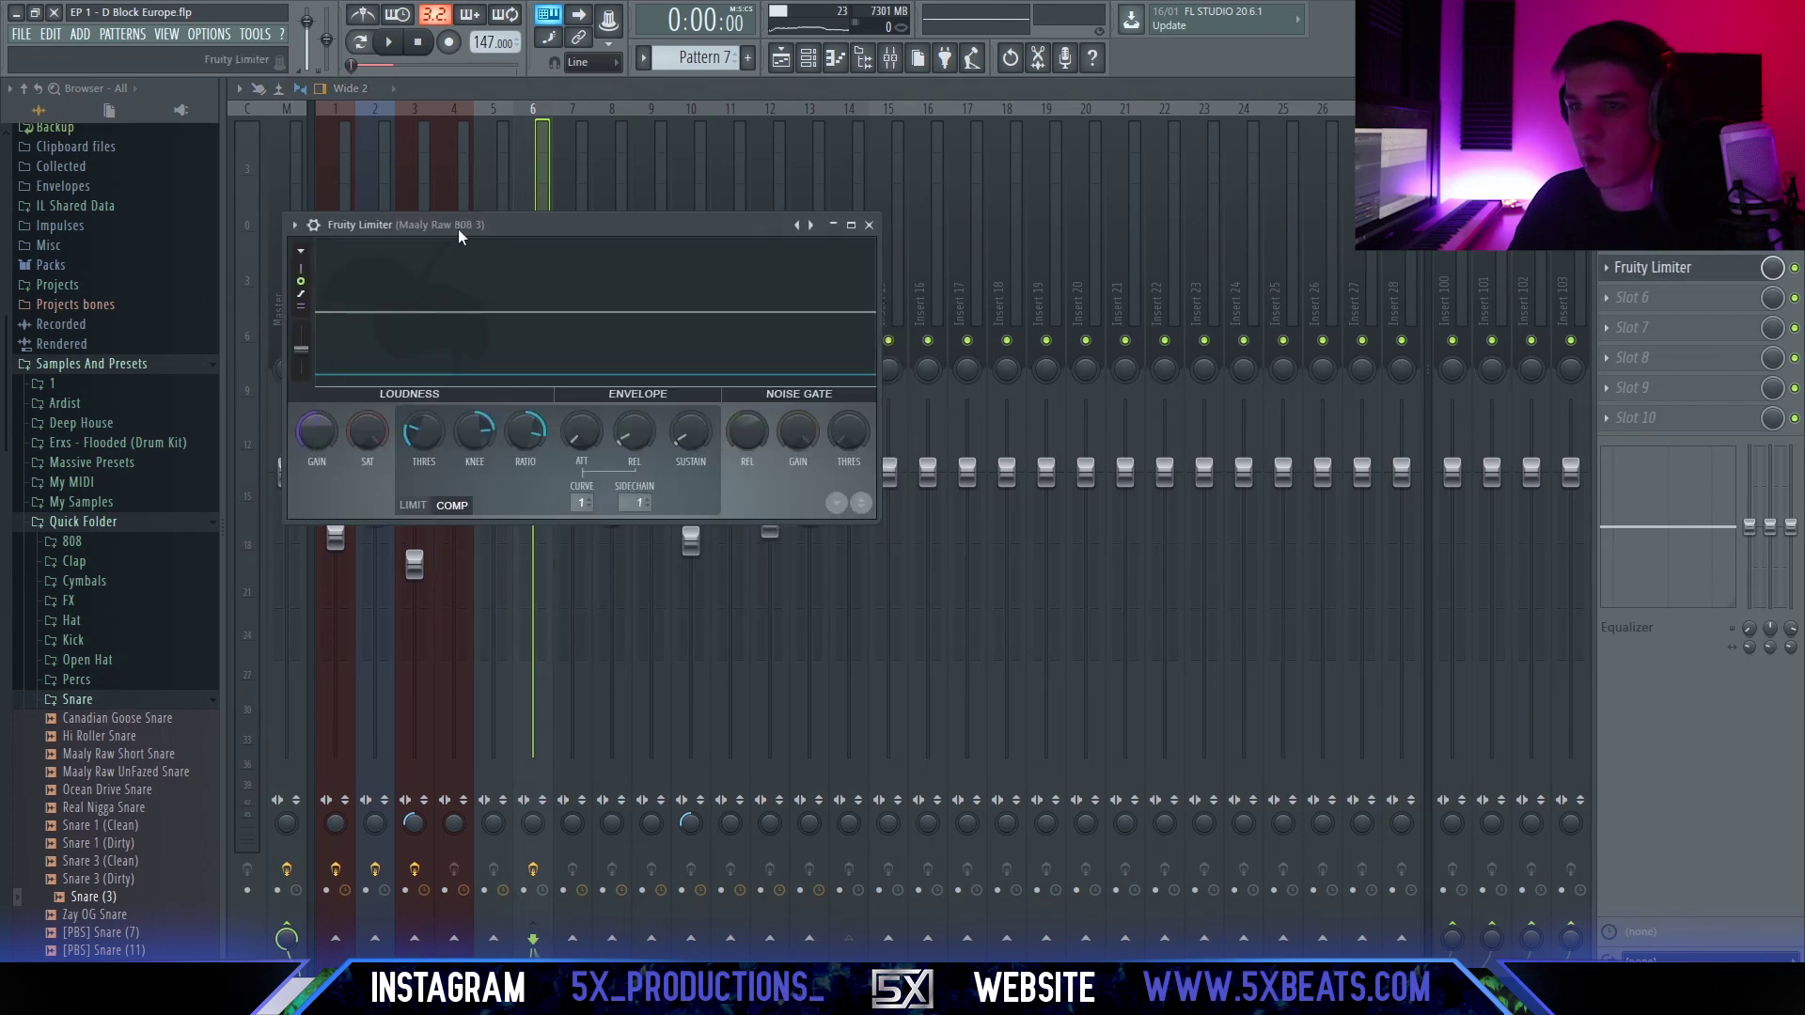
pyautogui.moveTo(459, 229); pyautogui.dragTo(691, 318)
pyautogui.moveTo(872, 374); pyautogui.dragTo(1019, 430)
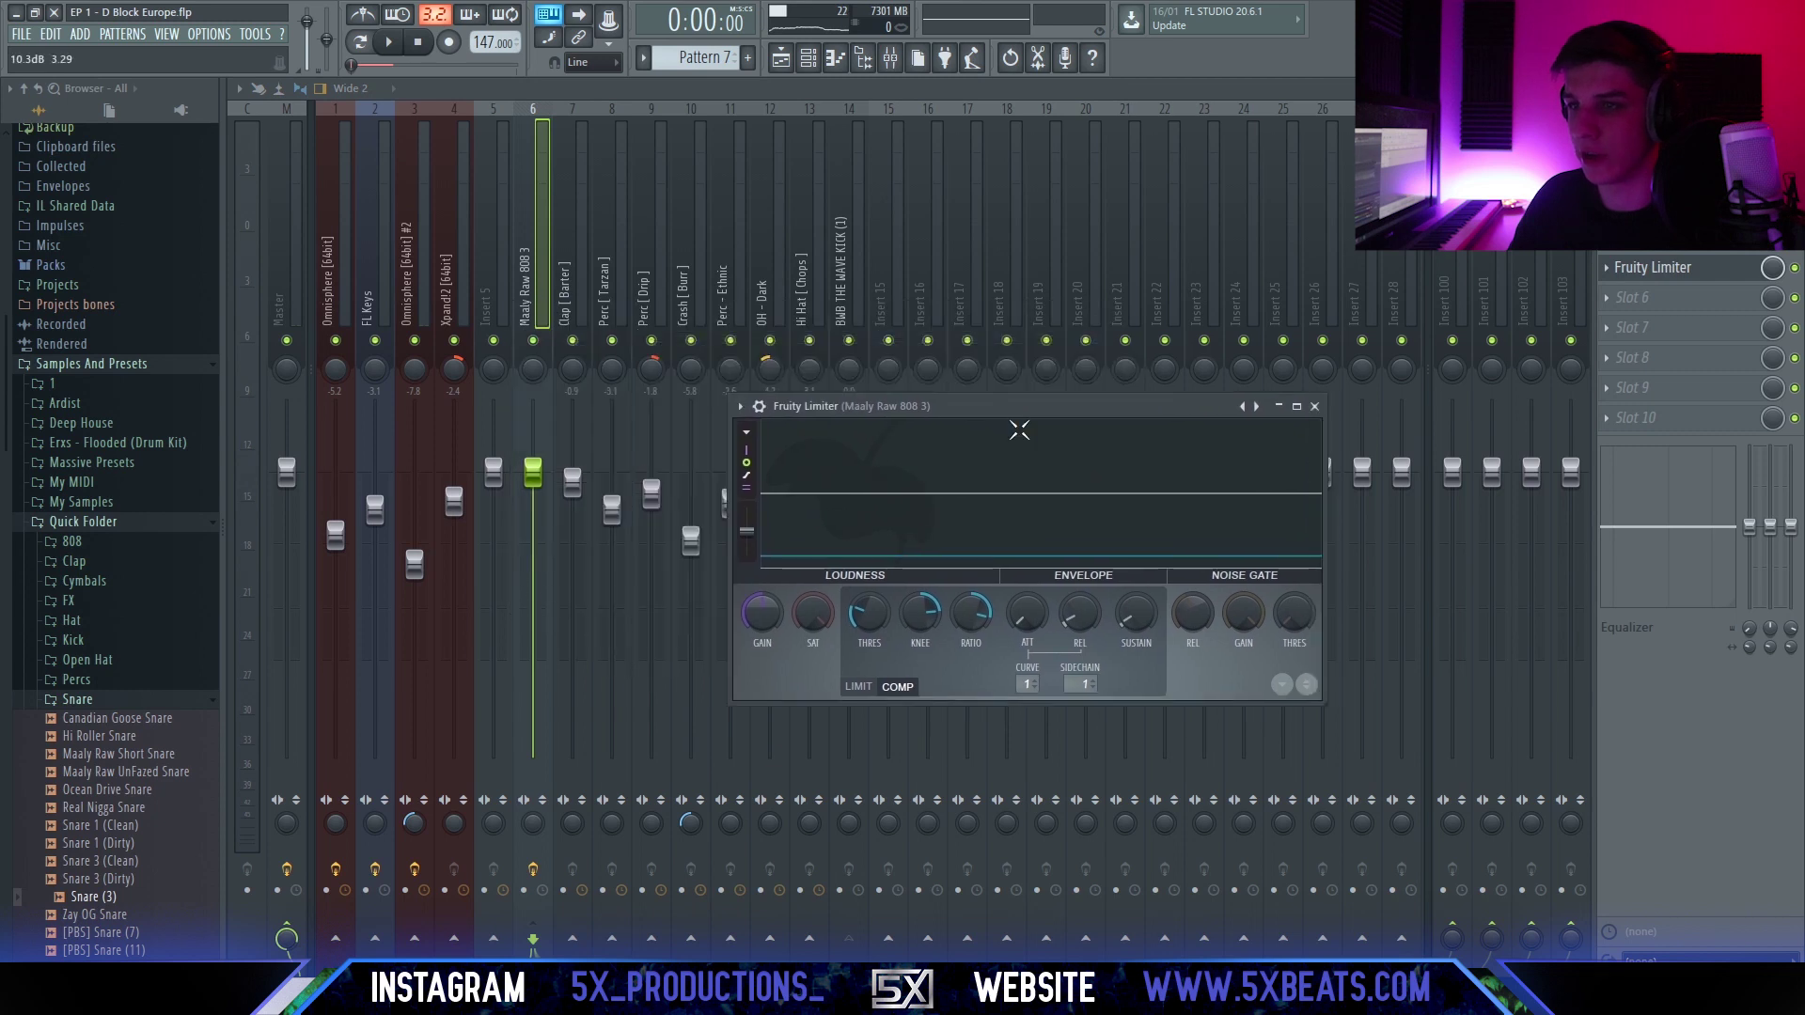
pyautogui.press('space')
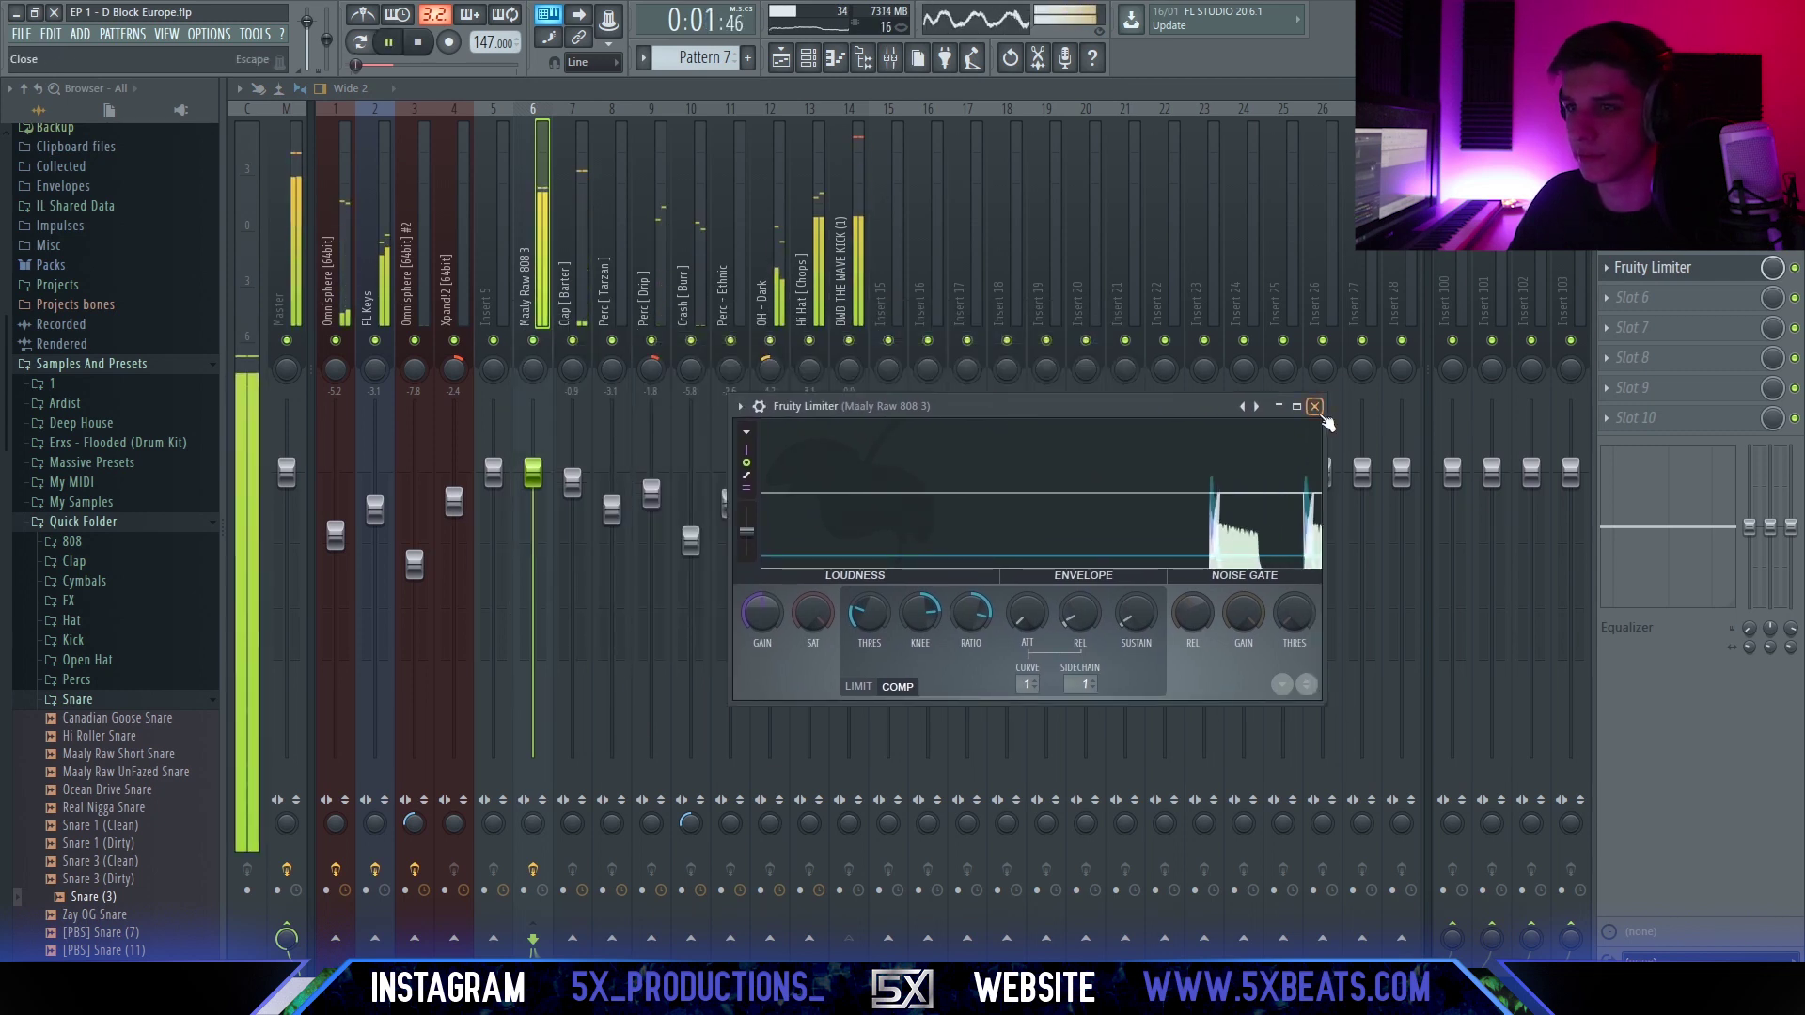
pyautogui.click(1315, 406)
pyautogui.click(835, 59)
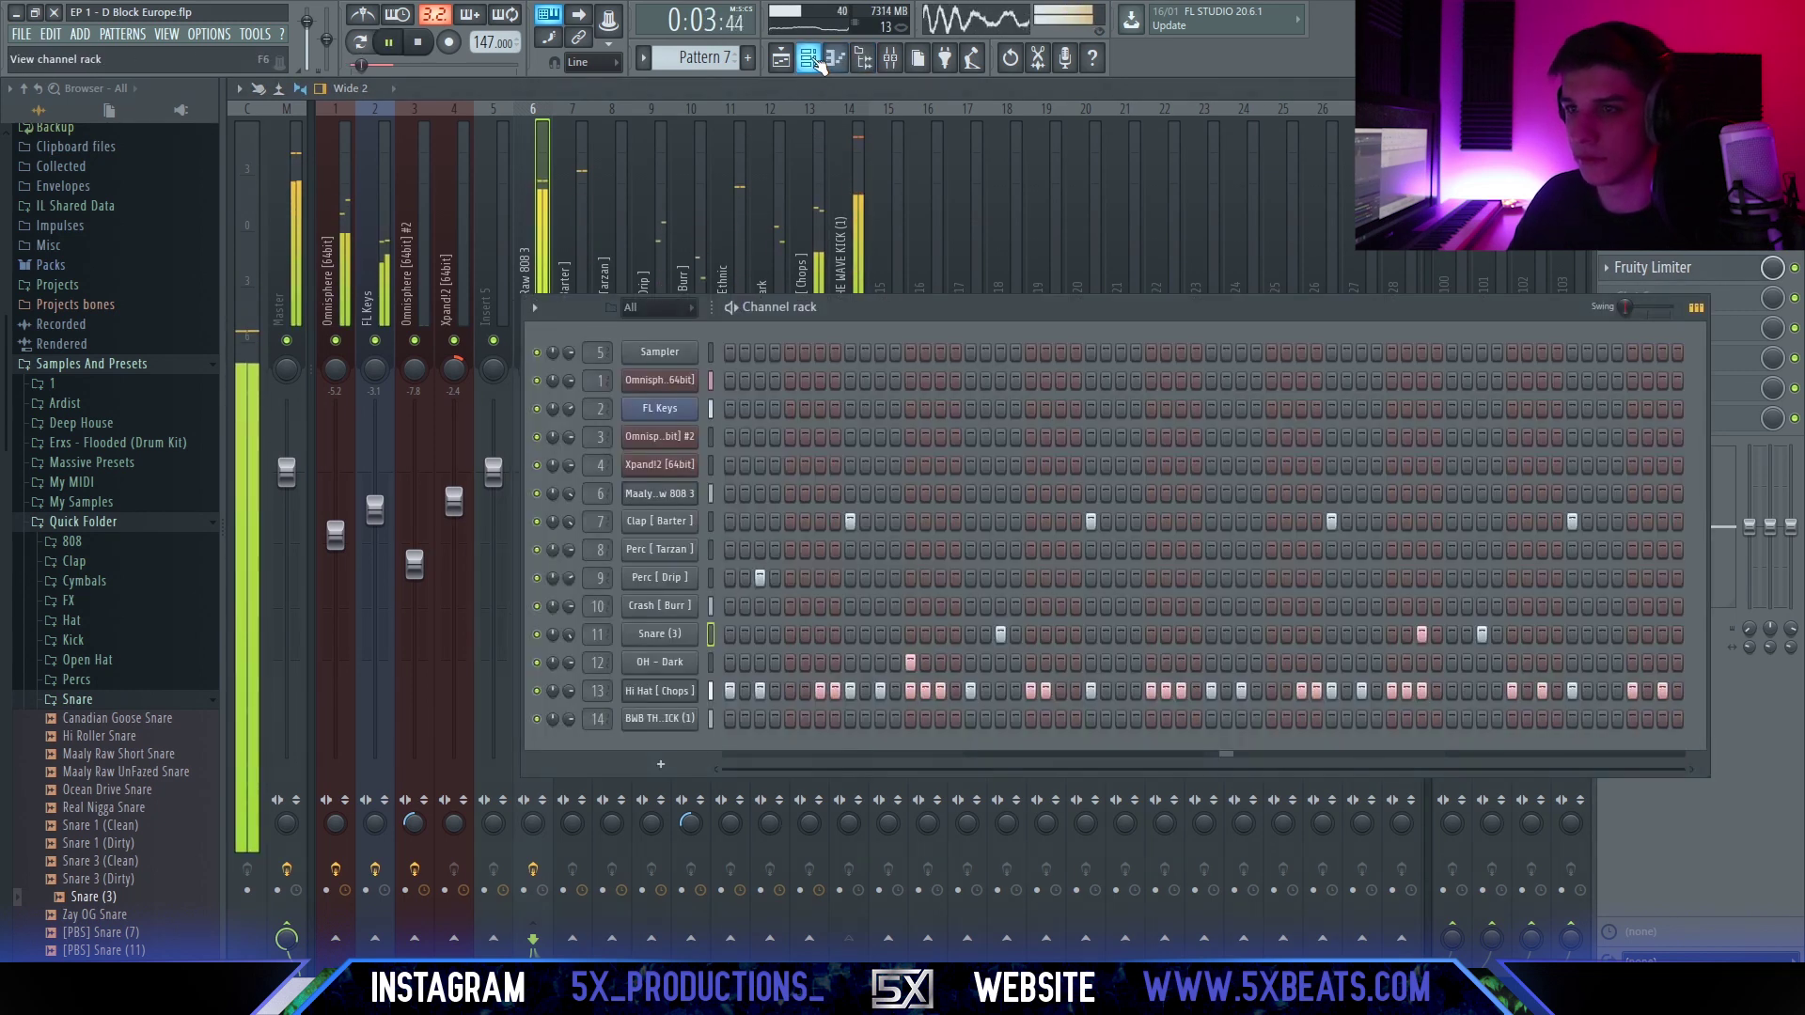
pyautogui.click(835, 58)
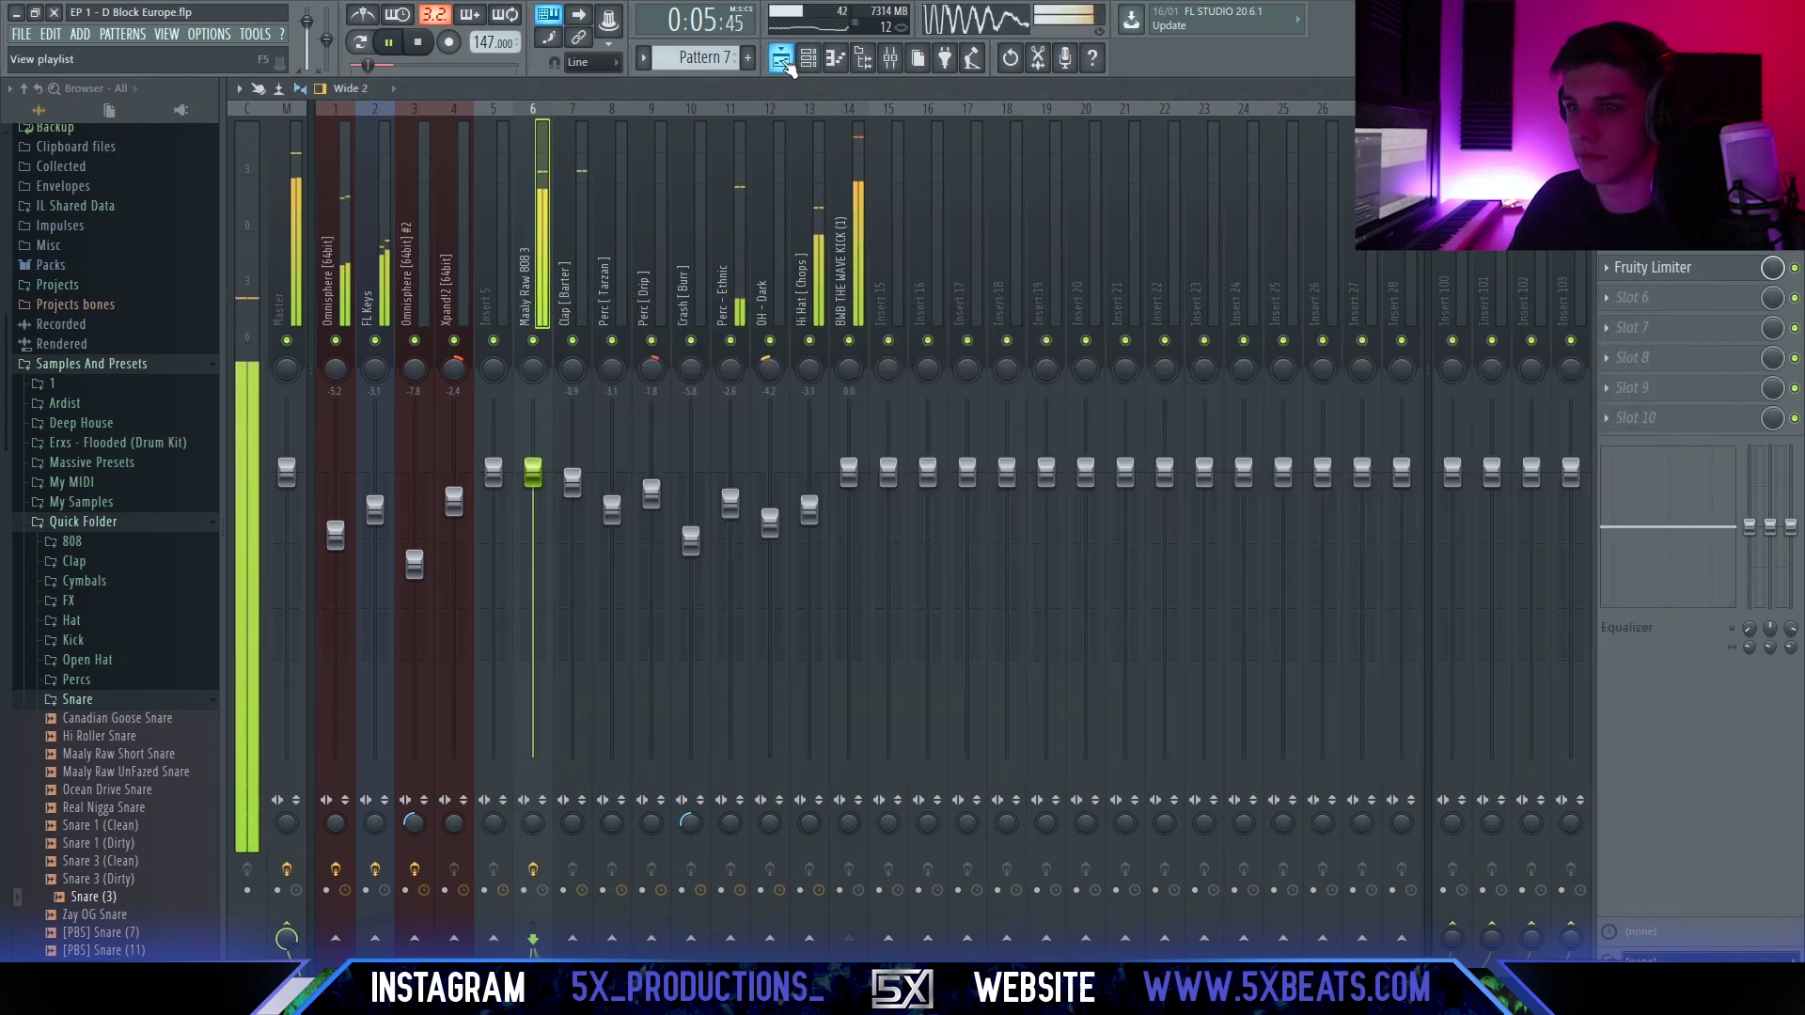
pyautogui.click(789, 64)
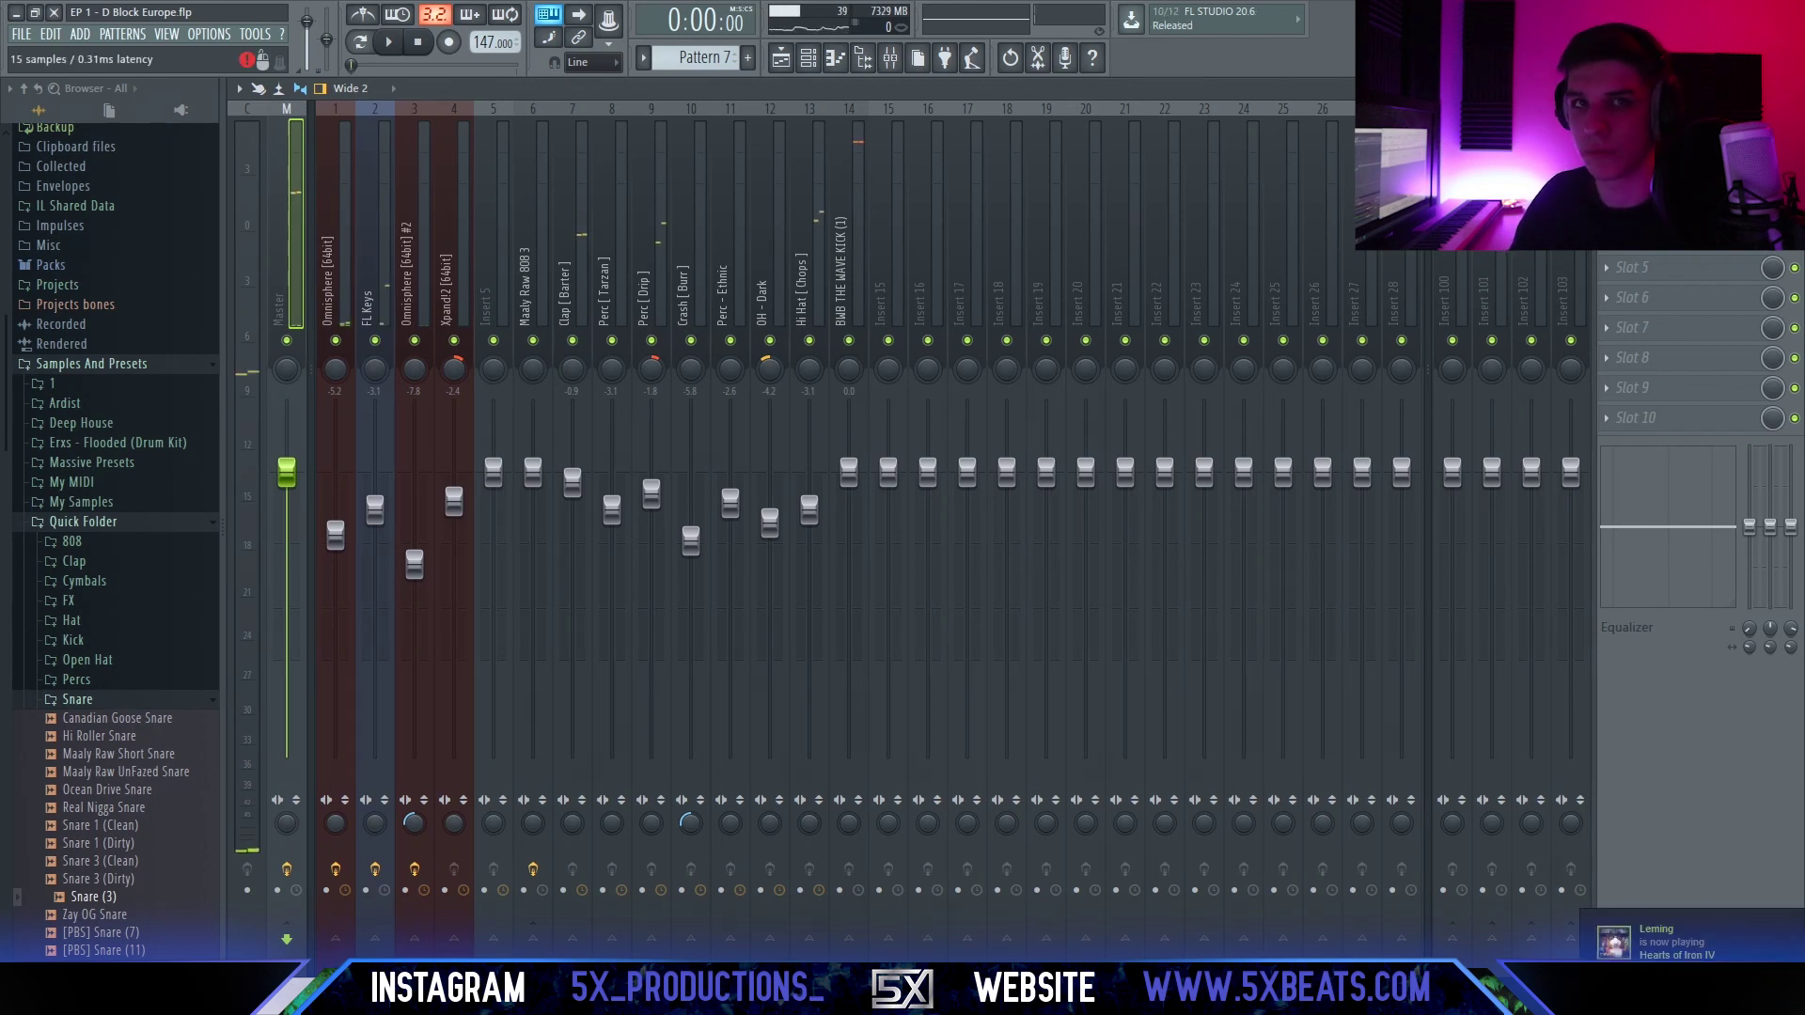
# Inspect and audition the Reverse Gross Beat effect with its Basic 8 time curve on the Master track.
pyautogui.click(1655, 237)
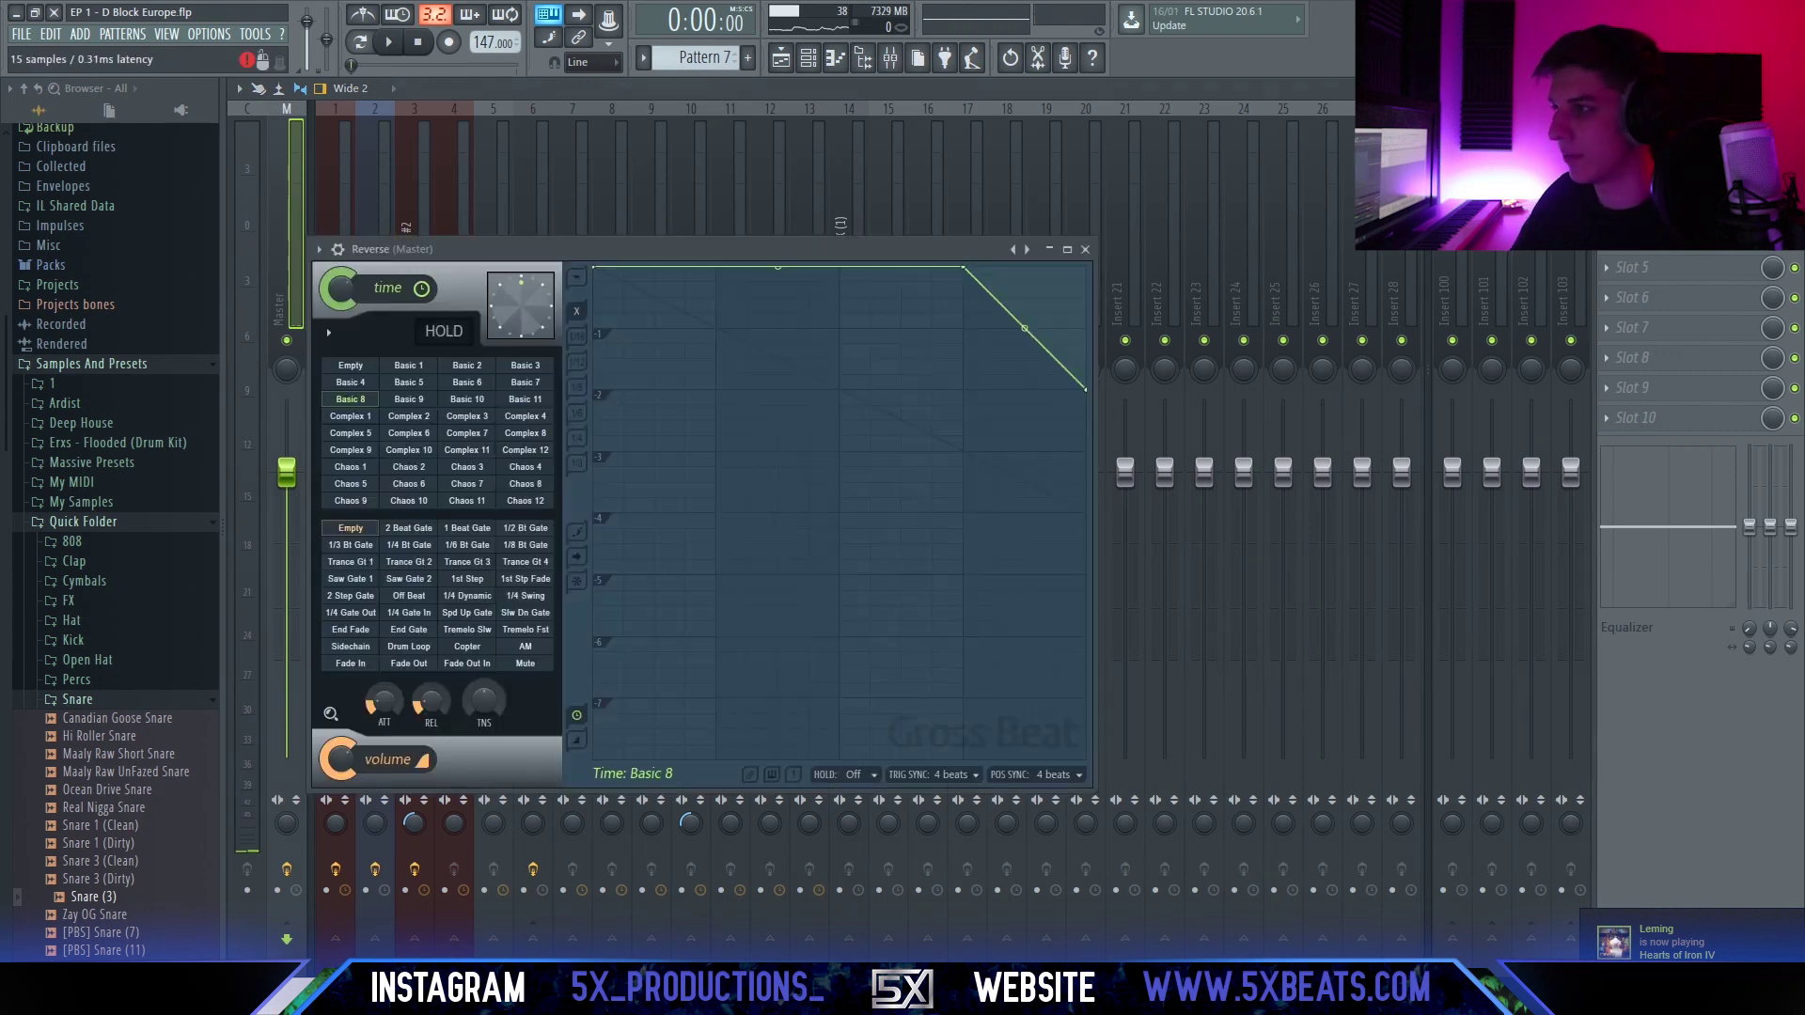
pyautogui.click(1772, 237)
pyautogui.click(1655, 237)
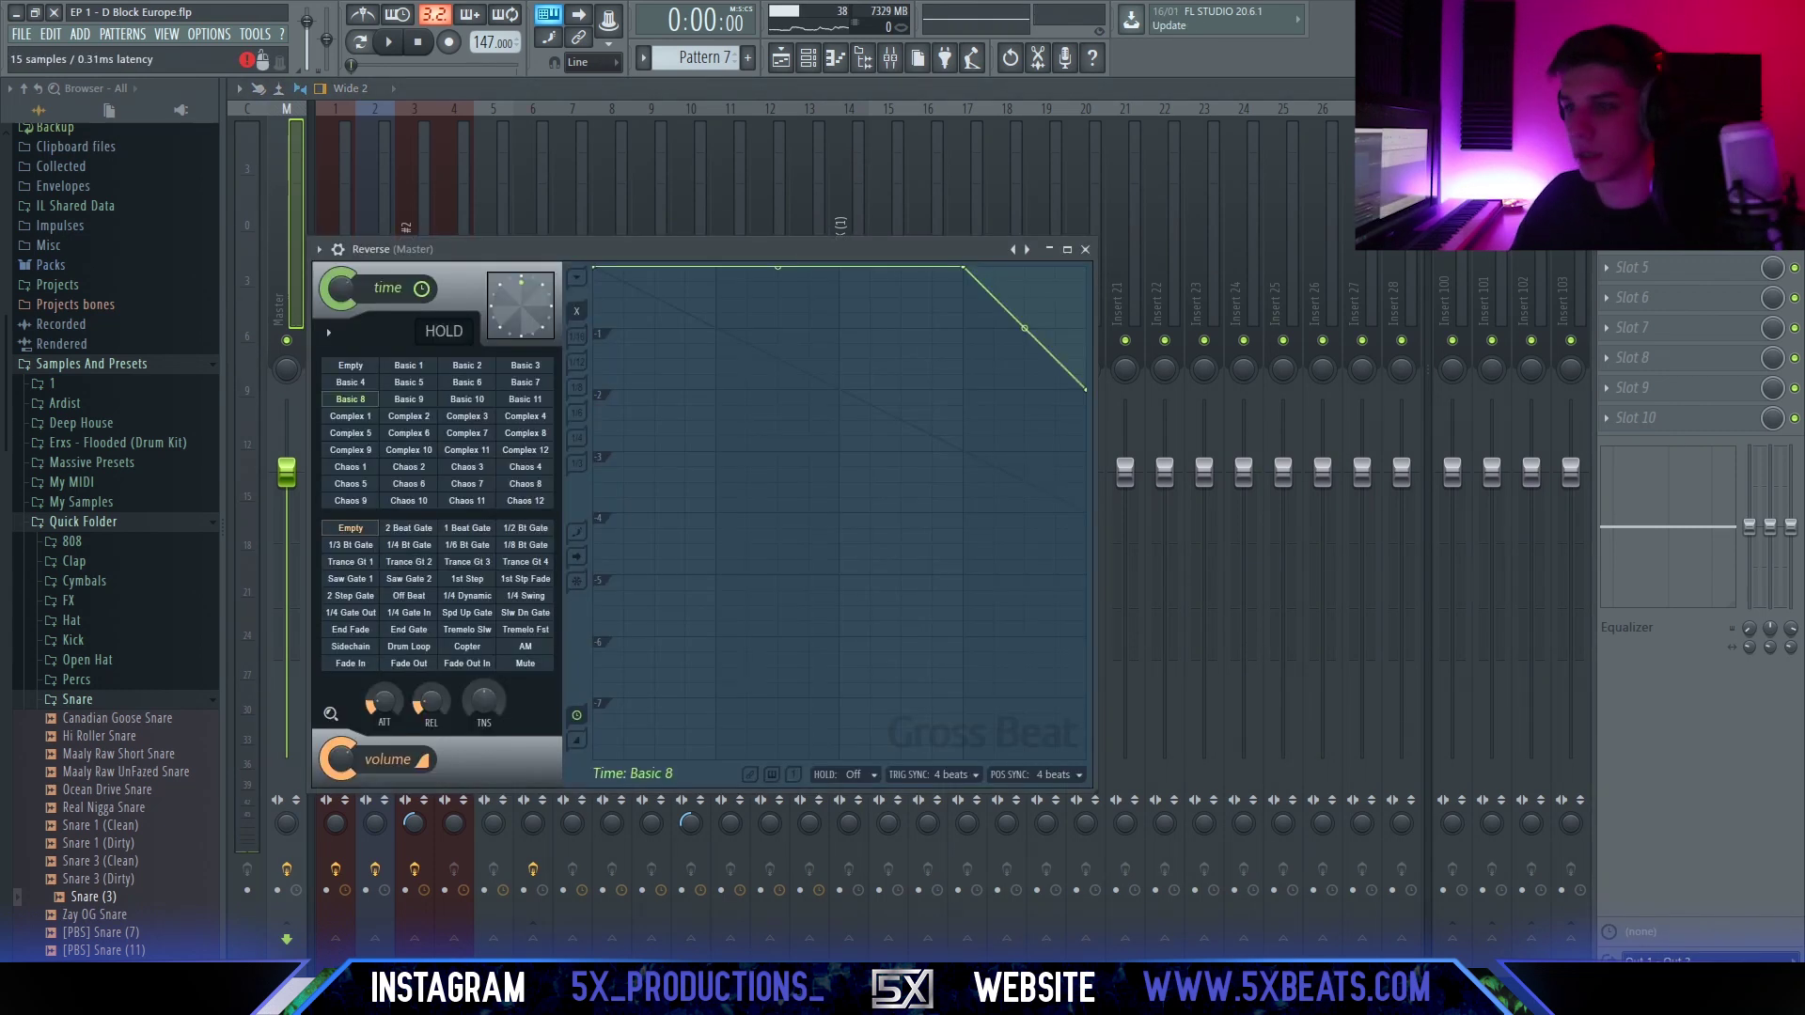
pyautogui.press('space')
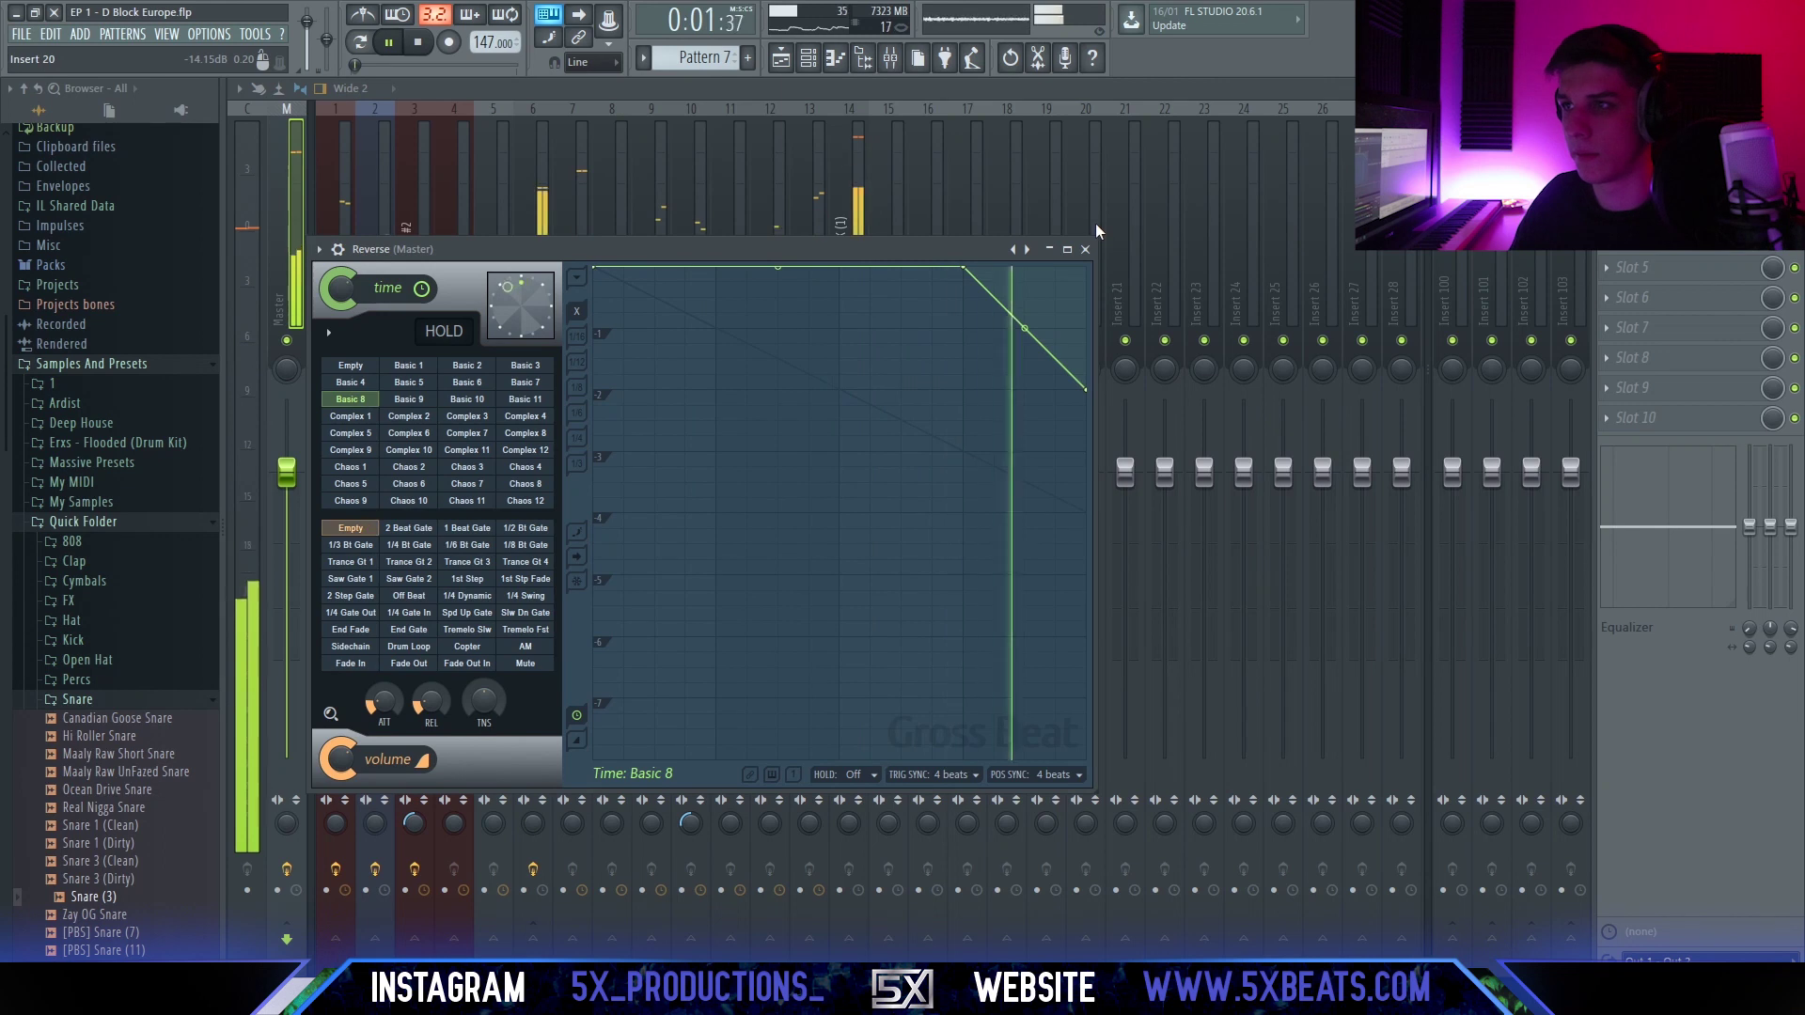
pyautogui.press('space')
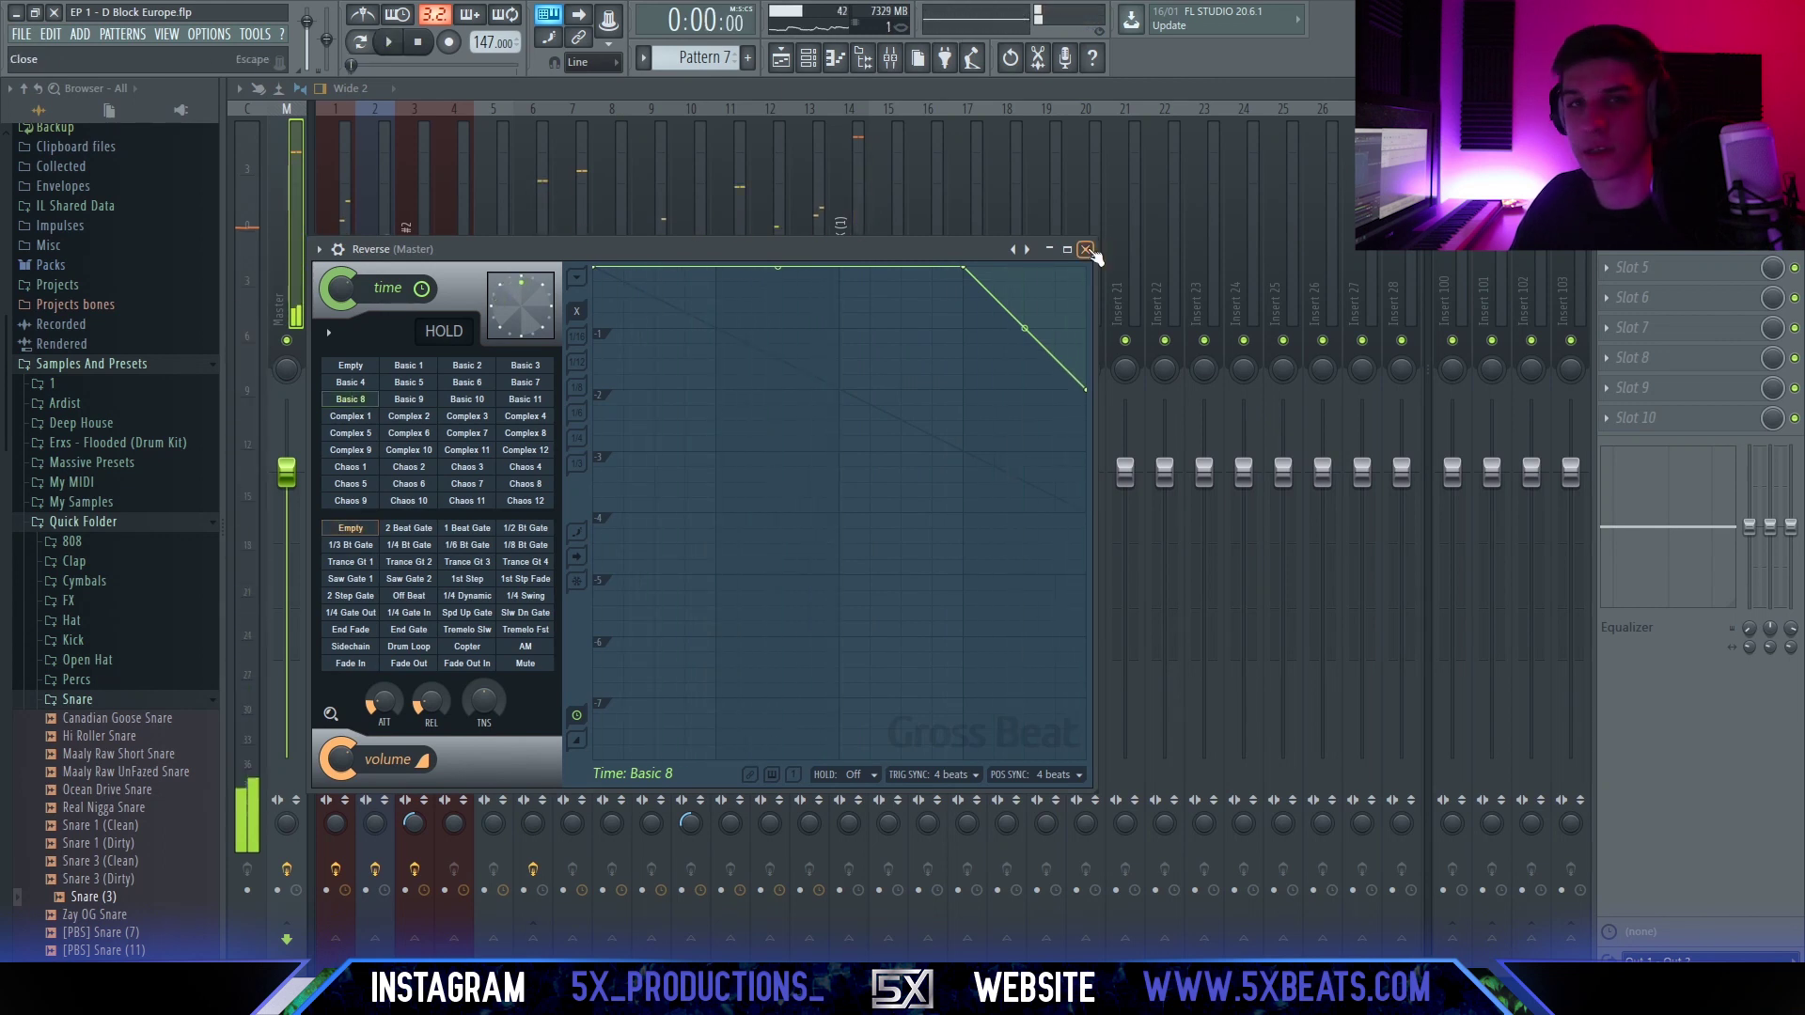
pyautogui.click(1087, 250)
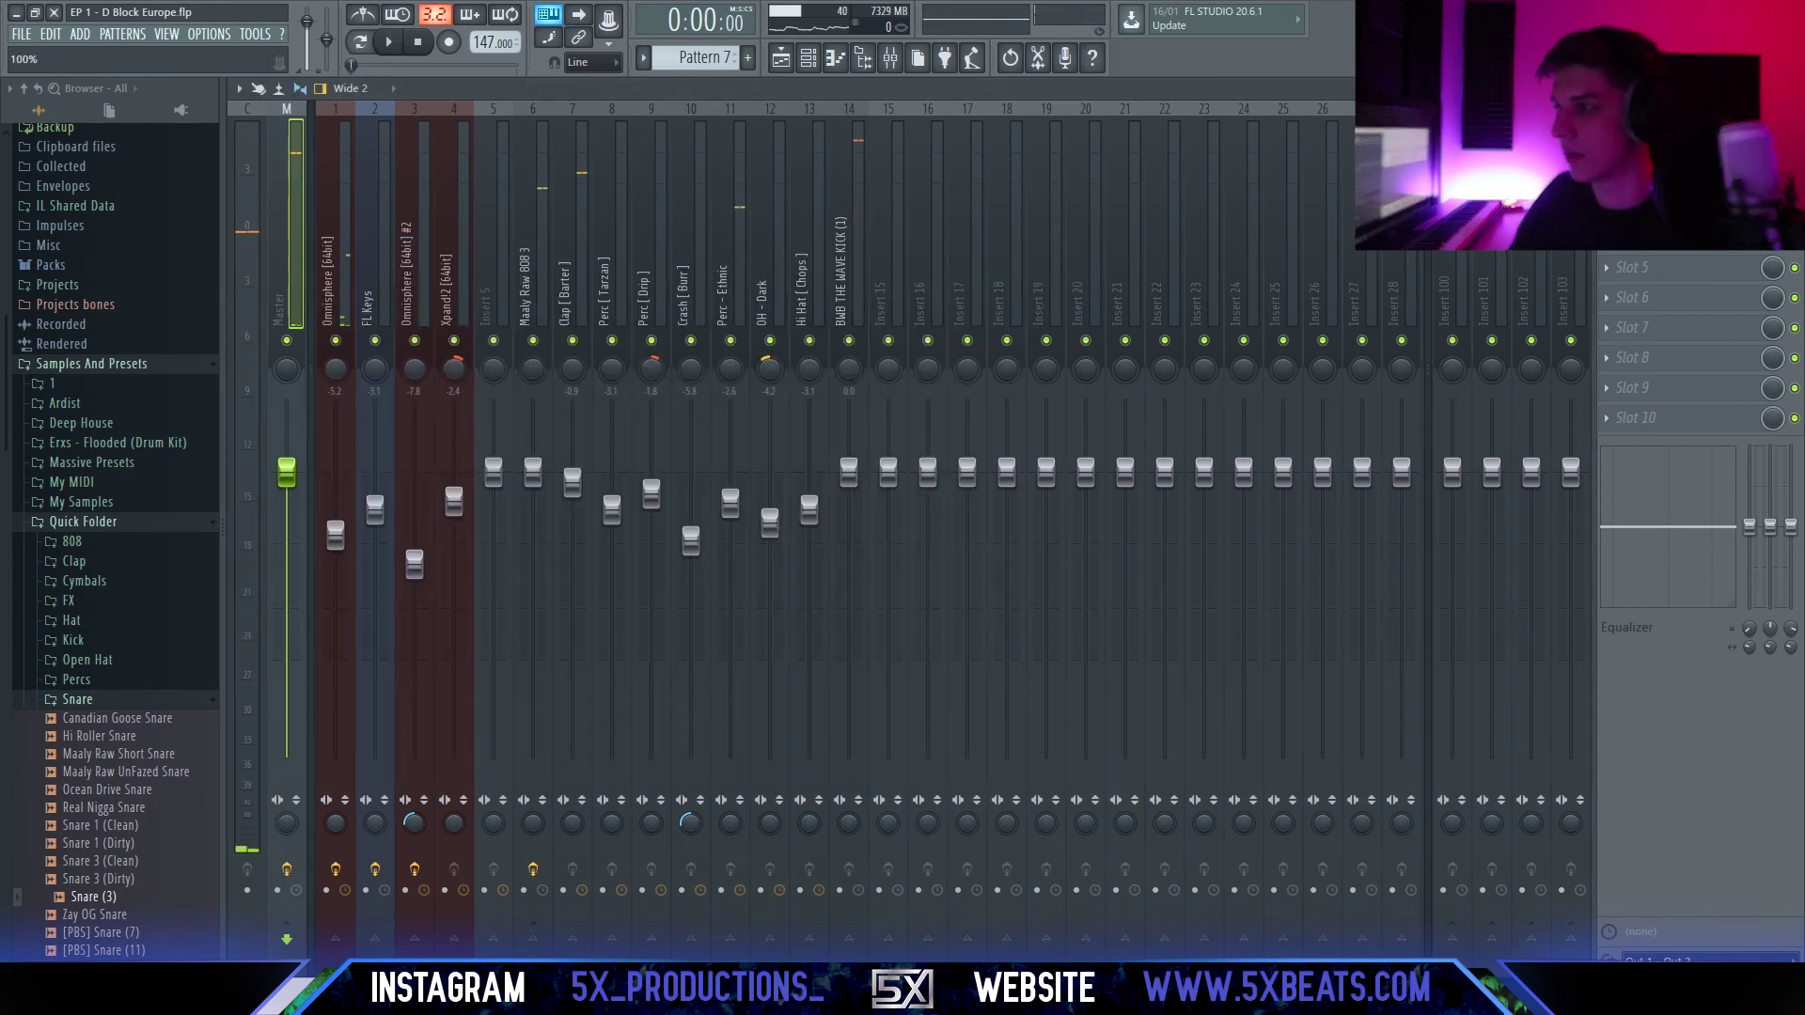
# Inspect and audition the Triple Gross Beat effect with its Basic 7 time curve on the Master track.
pyautogui.click(1655, 237)
pyautogui.click(1655, 237)
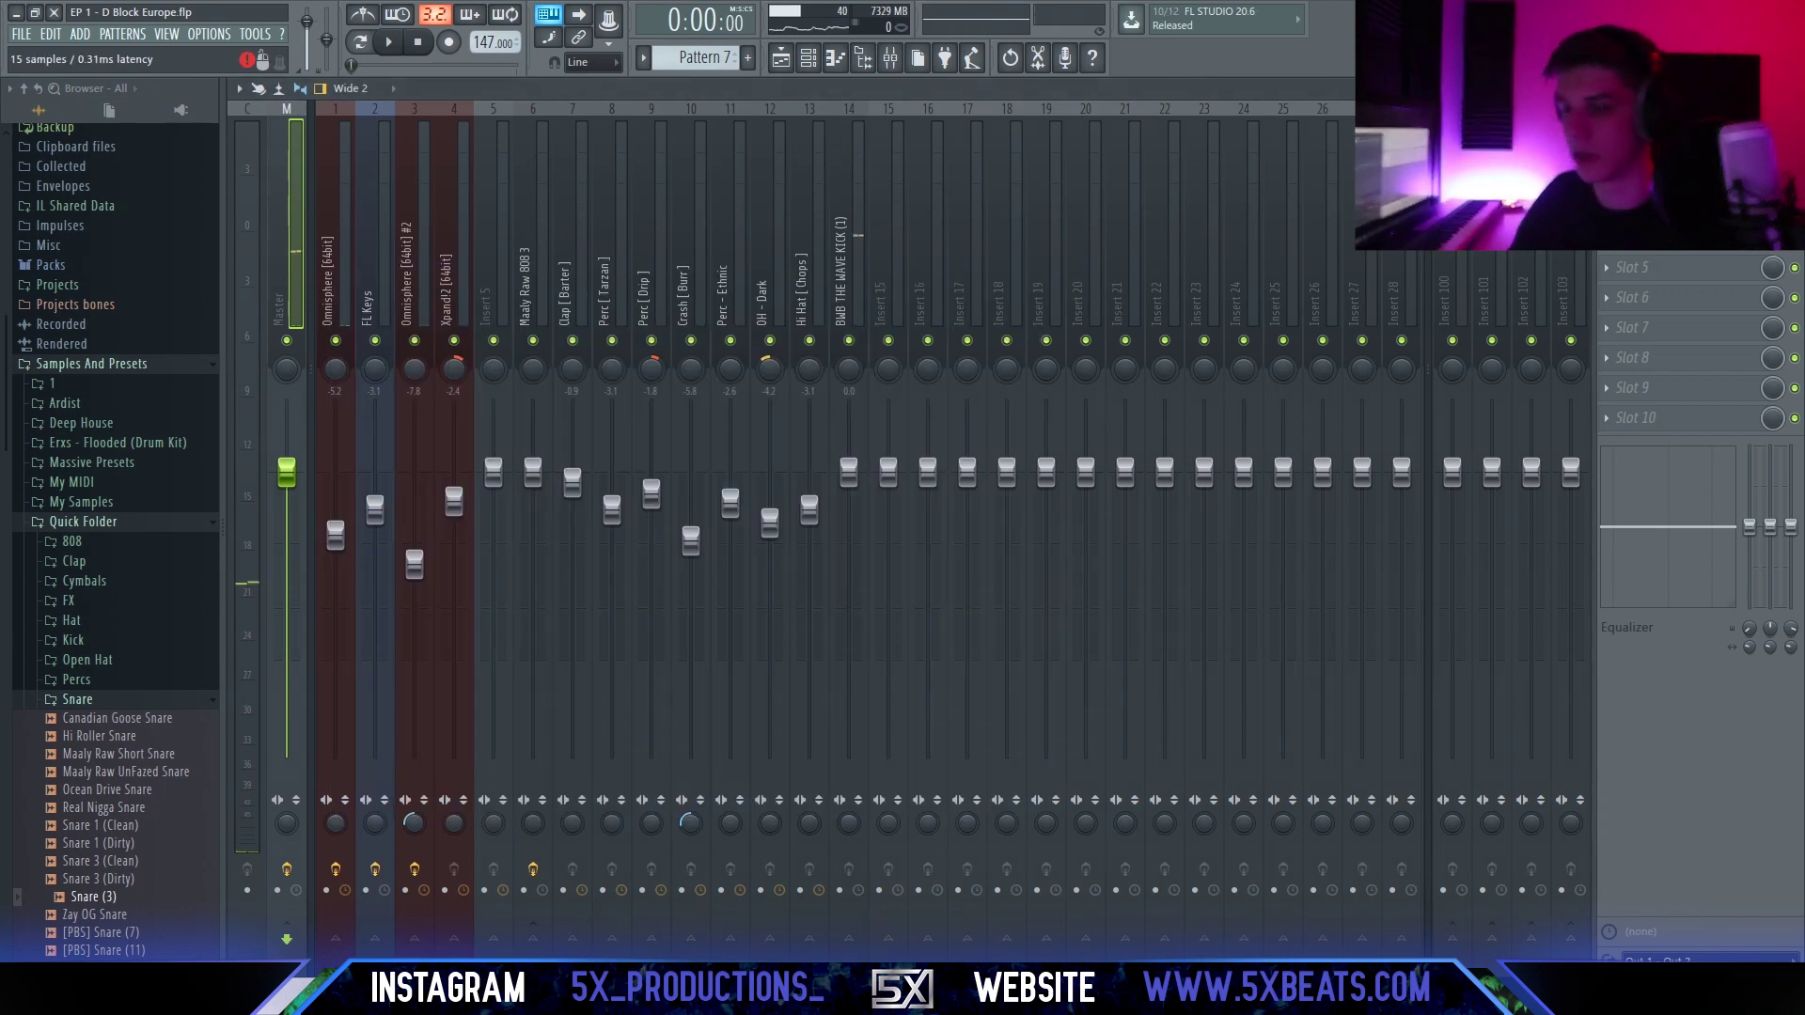
pyautogui.click(1655, 237)
pyautogui.moveTo(852, 270); pyautogui.dragTo(888, 286)
pyautogui.press('space')
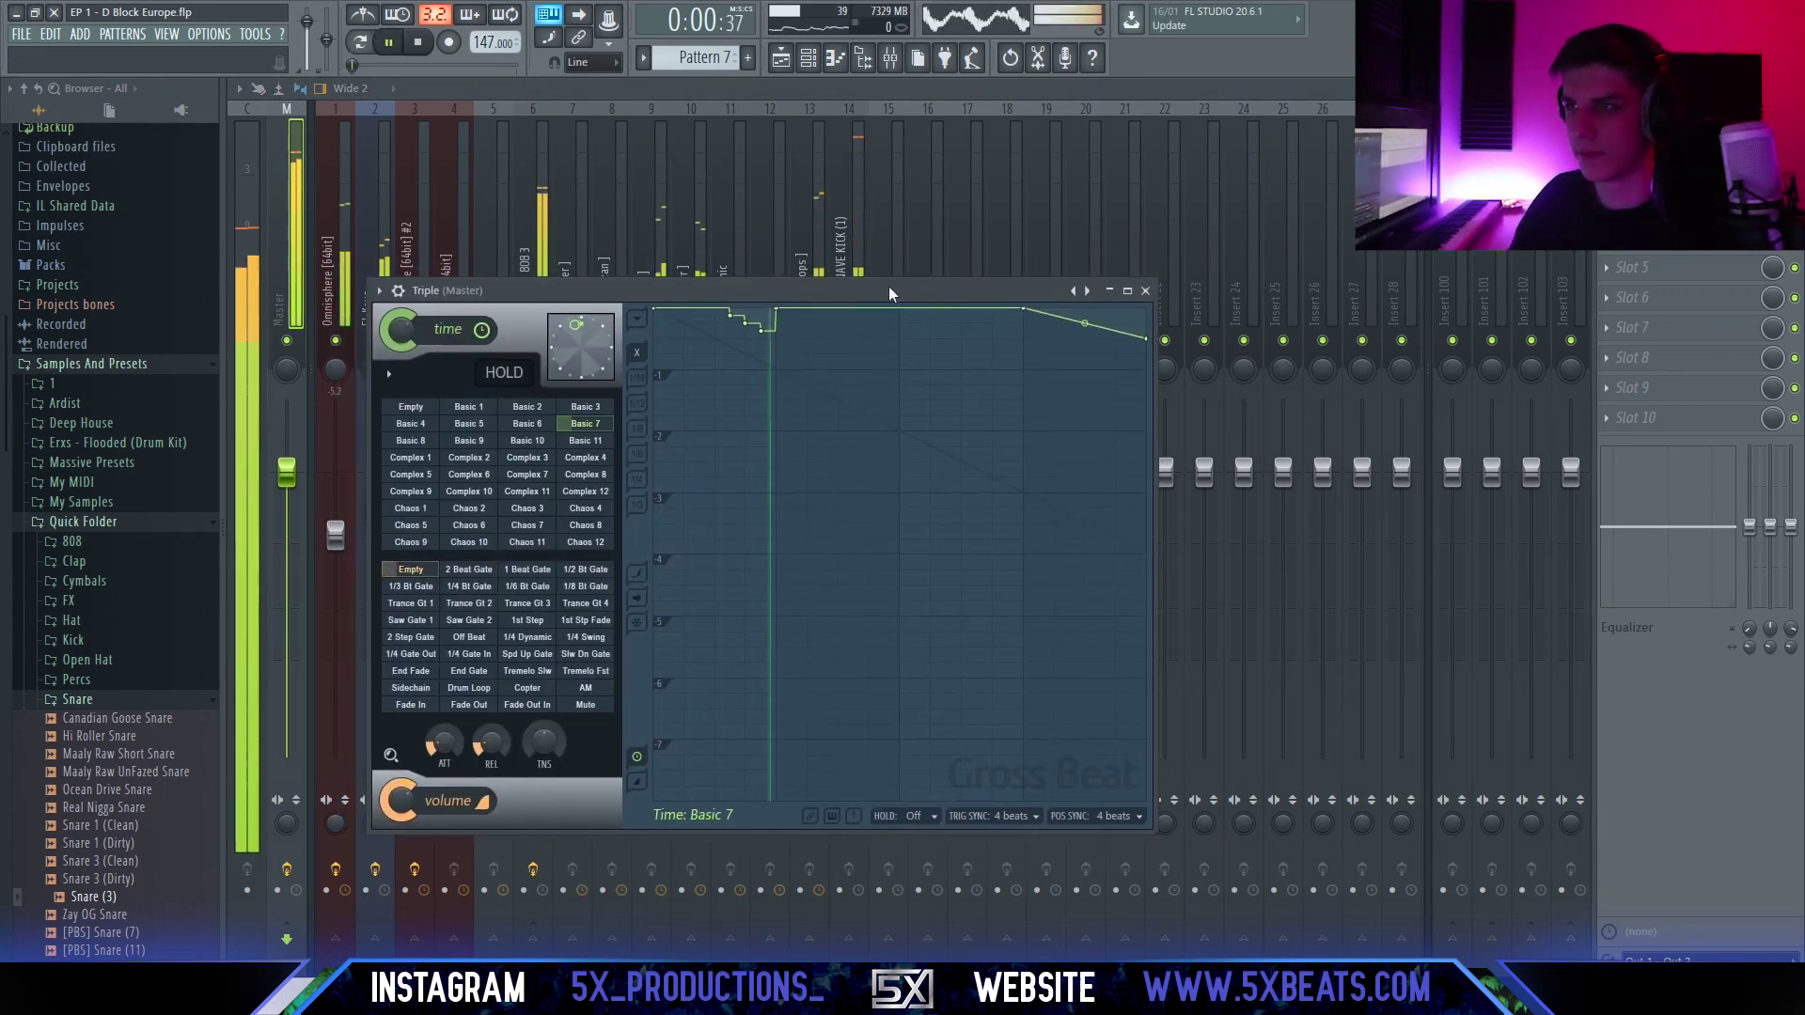
pyautogui.press('space')
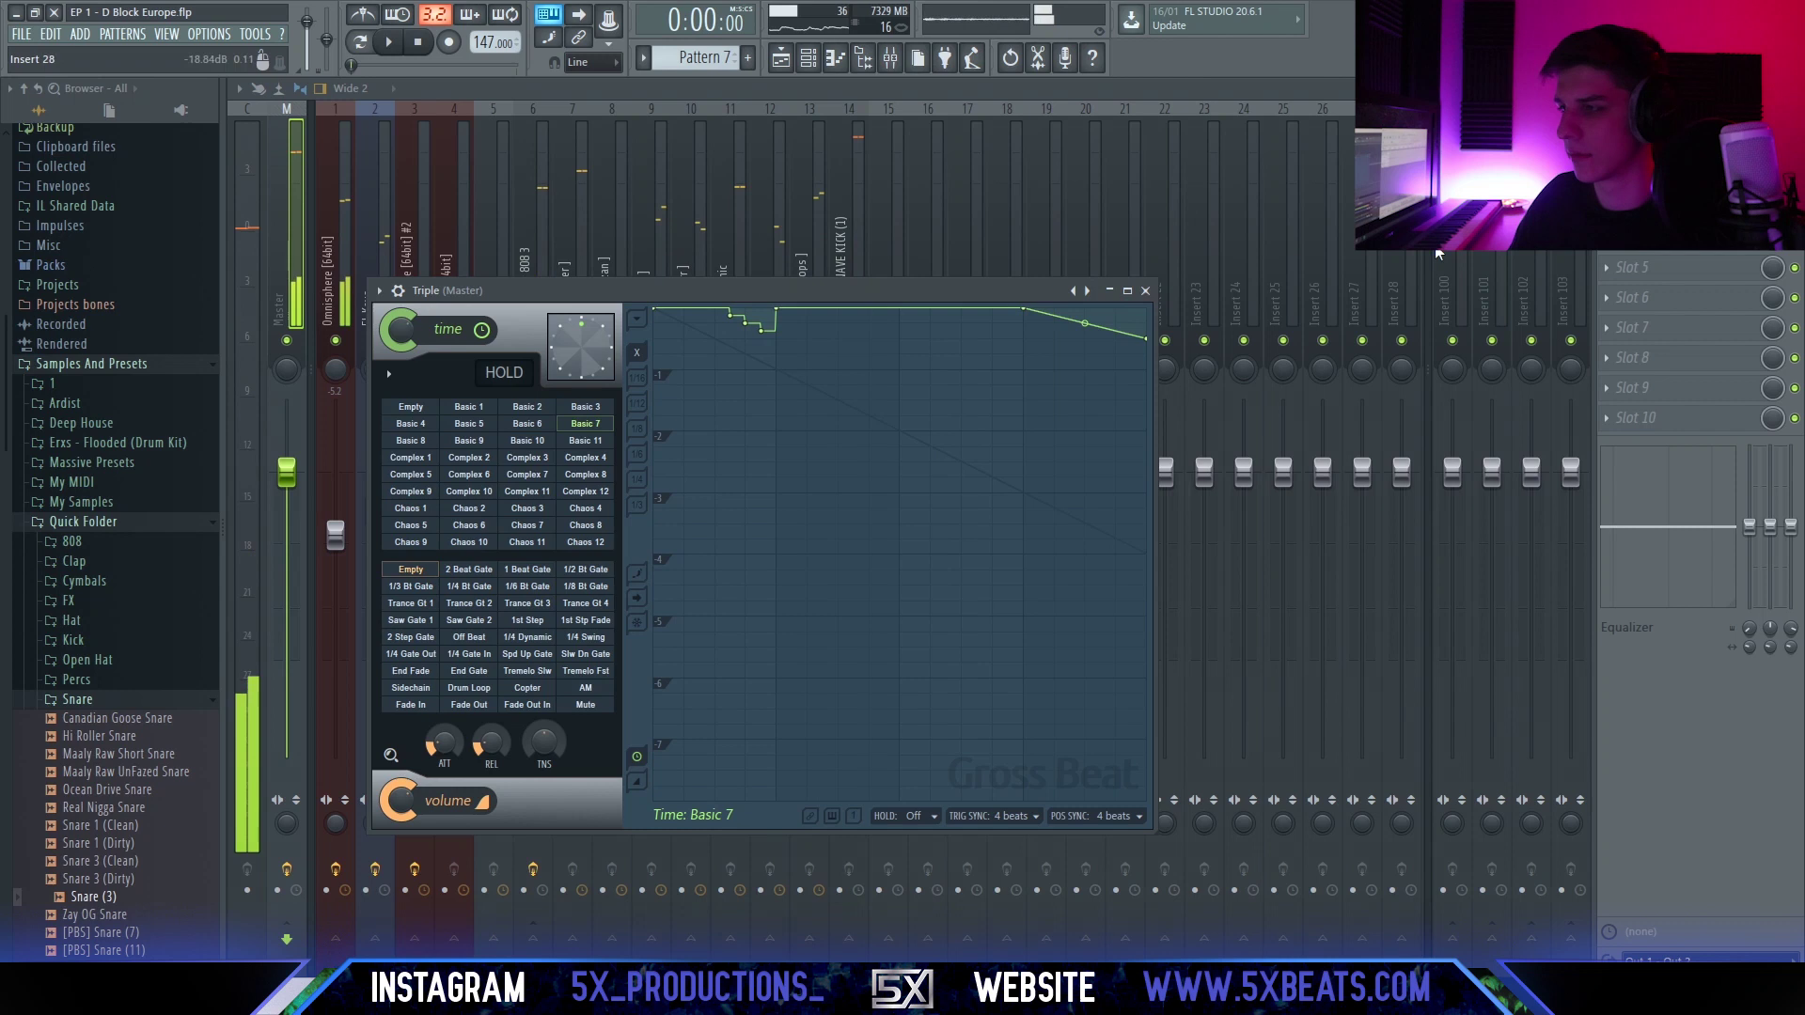
# Create automation clips for the mix levels of the Triple and Reverse effects on the Master track.
pyautogui.press('Escape')
pyautogui.rightClick(1772, 207)
pyautogui.click(1720, 335)
pyautogui.rightClick(1772, 177)
pyautogui.click(1726, 293)
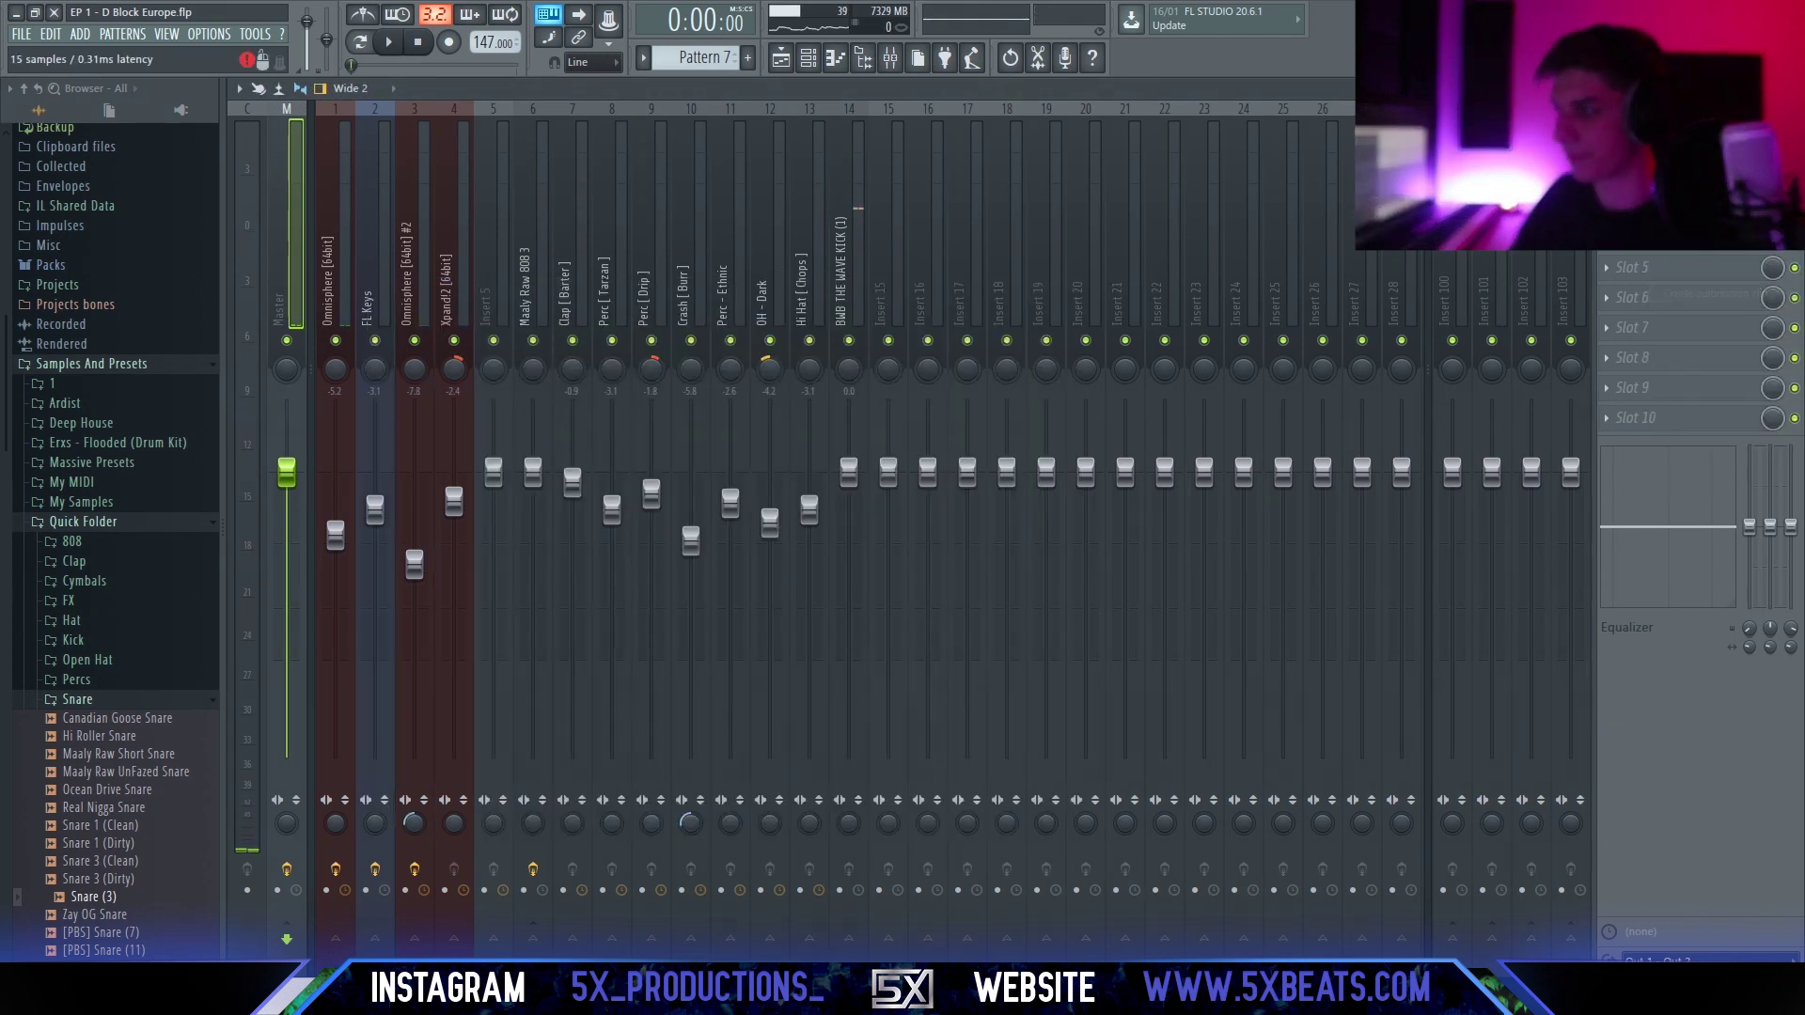
# Move the drum pattern clips in the playlist below the Reverse automation and split the 808 pattern by channel.
pyautogui.click(781, 59)
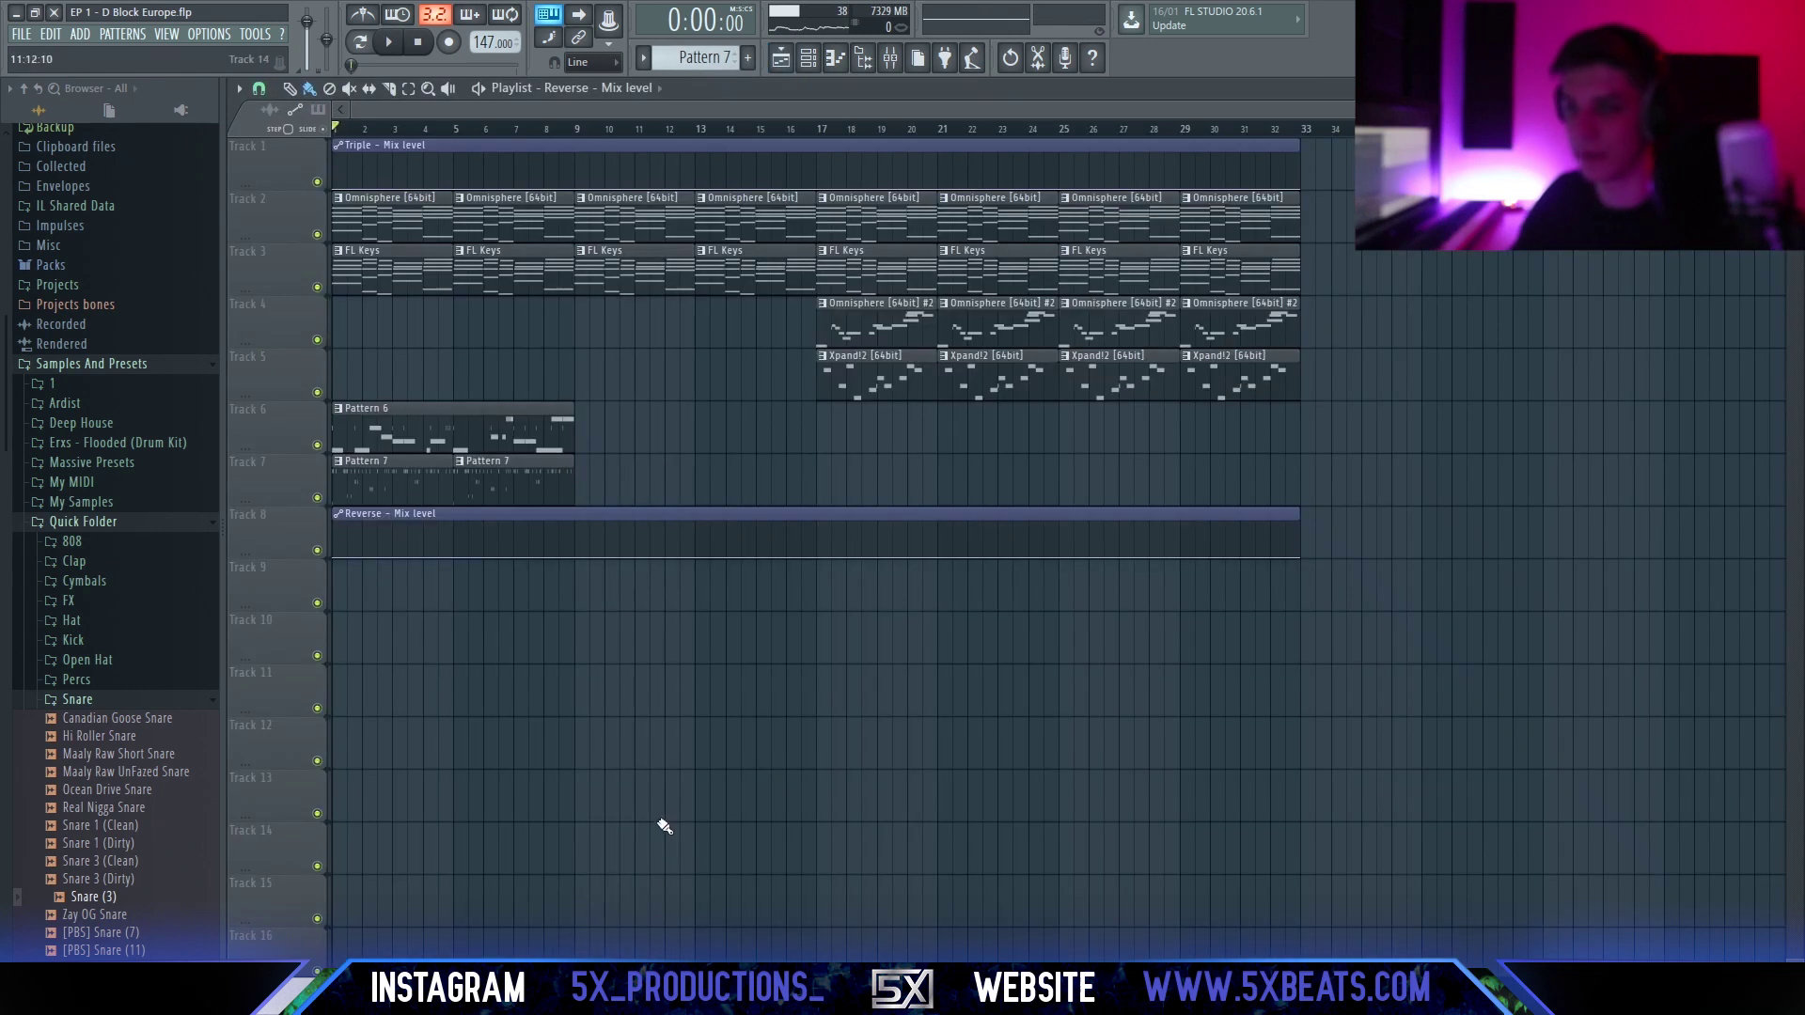
pyautogui.moveTo(590, 423); pyautogui.dragTo(481, 484)
pyautogui.moveTo(600, 374)
pyautogui.mouseDown()
pyautogui.moveTo(400, 491)
pyautogui.moveTo(409, 654)
pyautogui.mouseUp()
pyautogui.click(409, 653)
pyautogui.click(643, 62)
pyautogui.click(822, 274)
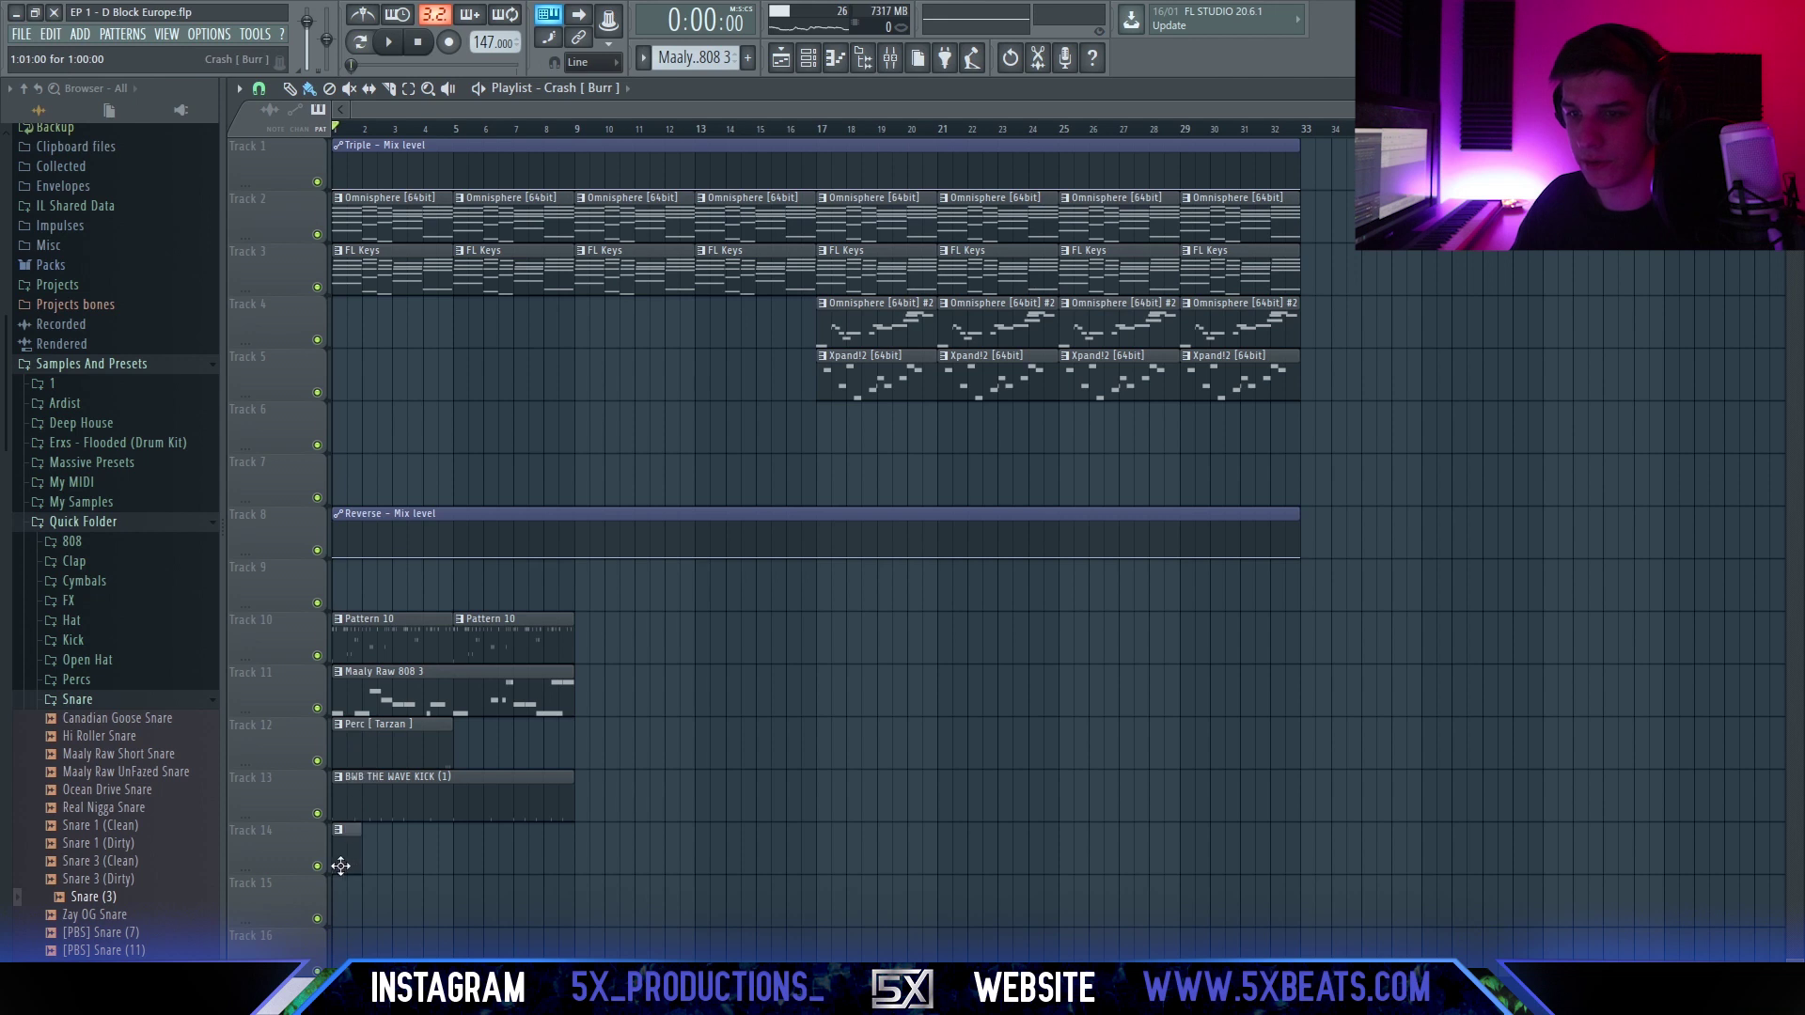
# Split Pattern 10 by channel onto separate tracks and delete the leftover Clap [ Barter ] clip on track 10.
pyautogui.click(639, 56)
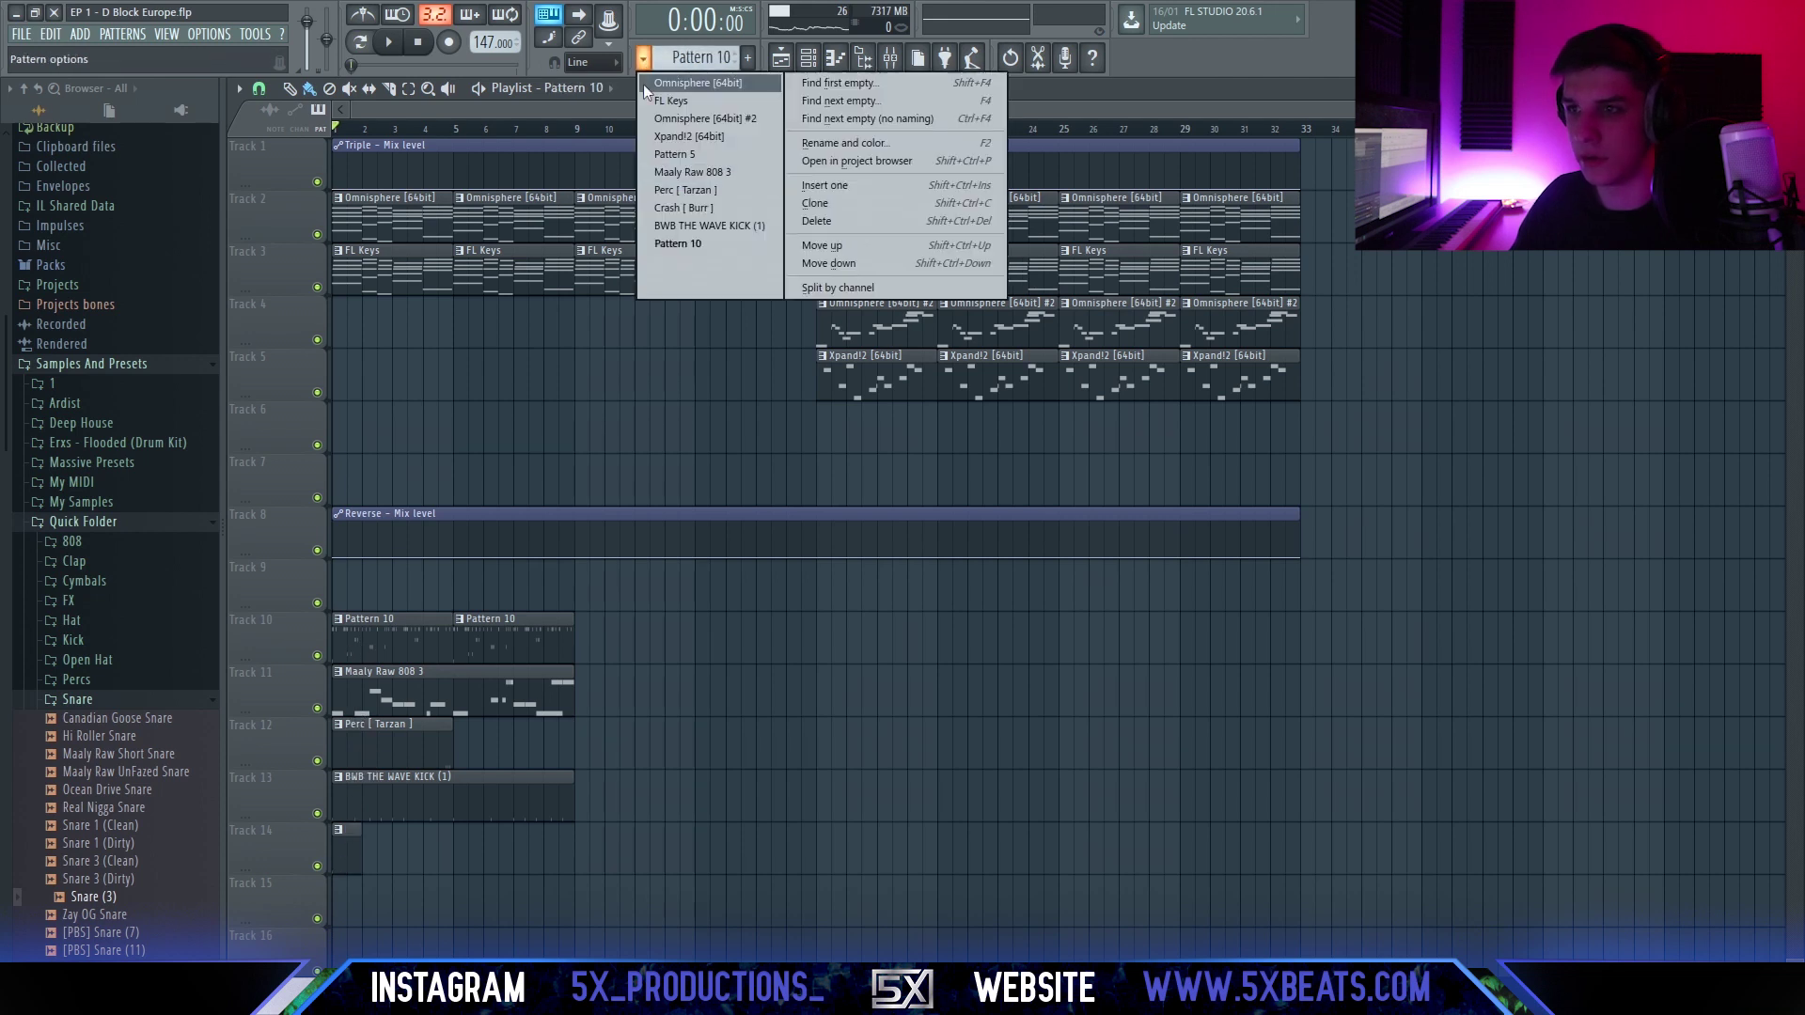
pyautogui.click(820, 285)
pyautogui.scroll(-4, 504, 556)
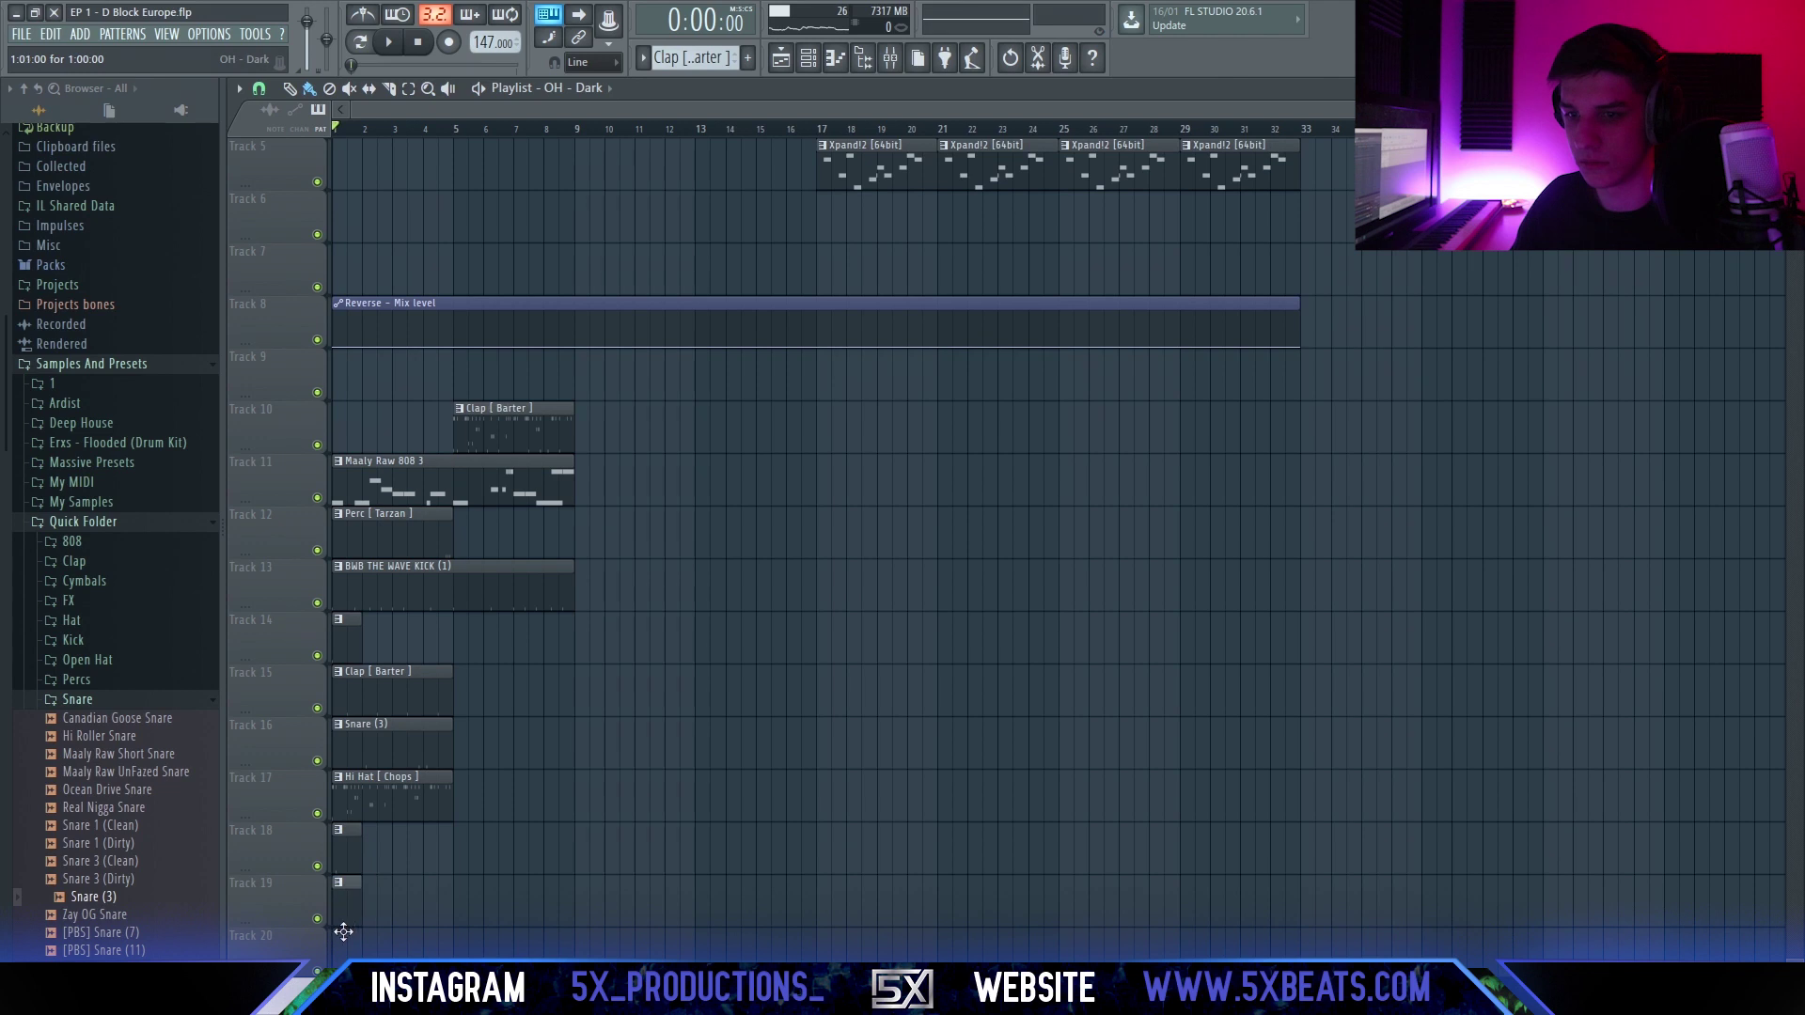
pyautogui.moveTo(439, 454); pyautogui.dragTo(677, 402)
pyautogui.press('Delete')
# Duplicate the split drum clips on tracks 14 to 19 into bars 5–8 and shift the Perc [ Tarzan ] clip to bar 5.
pyautogui.moveTo(477, 612); pyautogui.dragTo(334, 968)
pyautogui.hotkey('ctrl', 'b')
pyautogui.moveTo(662, 926); pyautogui.dragTo(423, 598)
pyautogui.keyDown('ctrl'); pyautogui.click(781, 471); pyautogui.keyUp('ctrl')
pyautogui.moveTo(677, 491); pyautogui.dragTo(412, 442)
pyautogui.click(354, 432)
pyautogui.moveTo(691, 414); pyautogui.dragTo(314, 917)
# Duplicate the whole eight-bar block of 808 and drum clips three times to fill the arrangement through bar 32.
pyautogui.moveTo(660, 940); pyautogui.dragTo(165, 330)
pyautogui.hotkey('ctrl', 'b')
pyautogui.scroll(2, 948, 485)
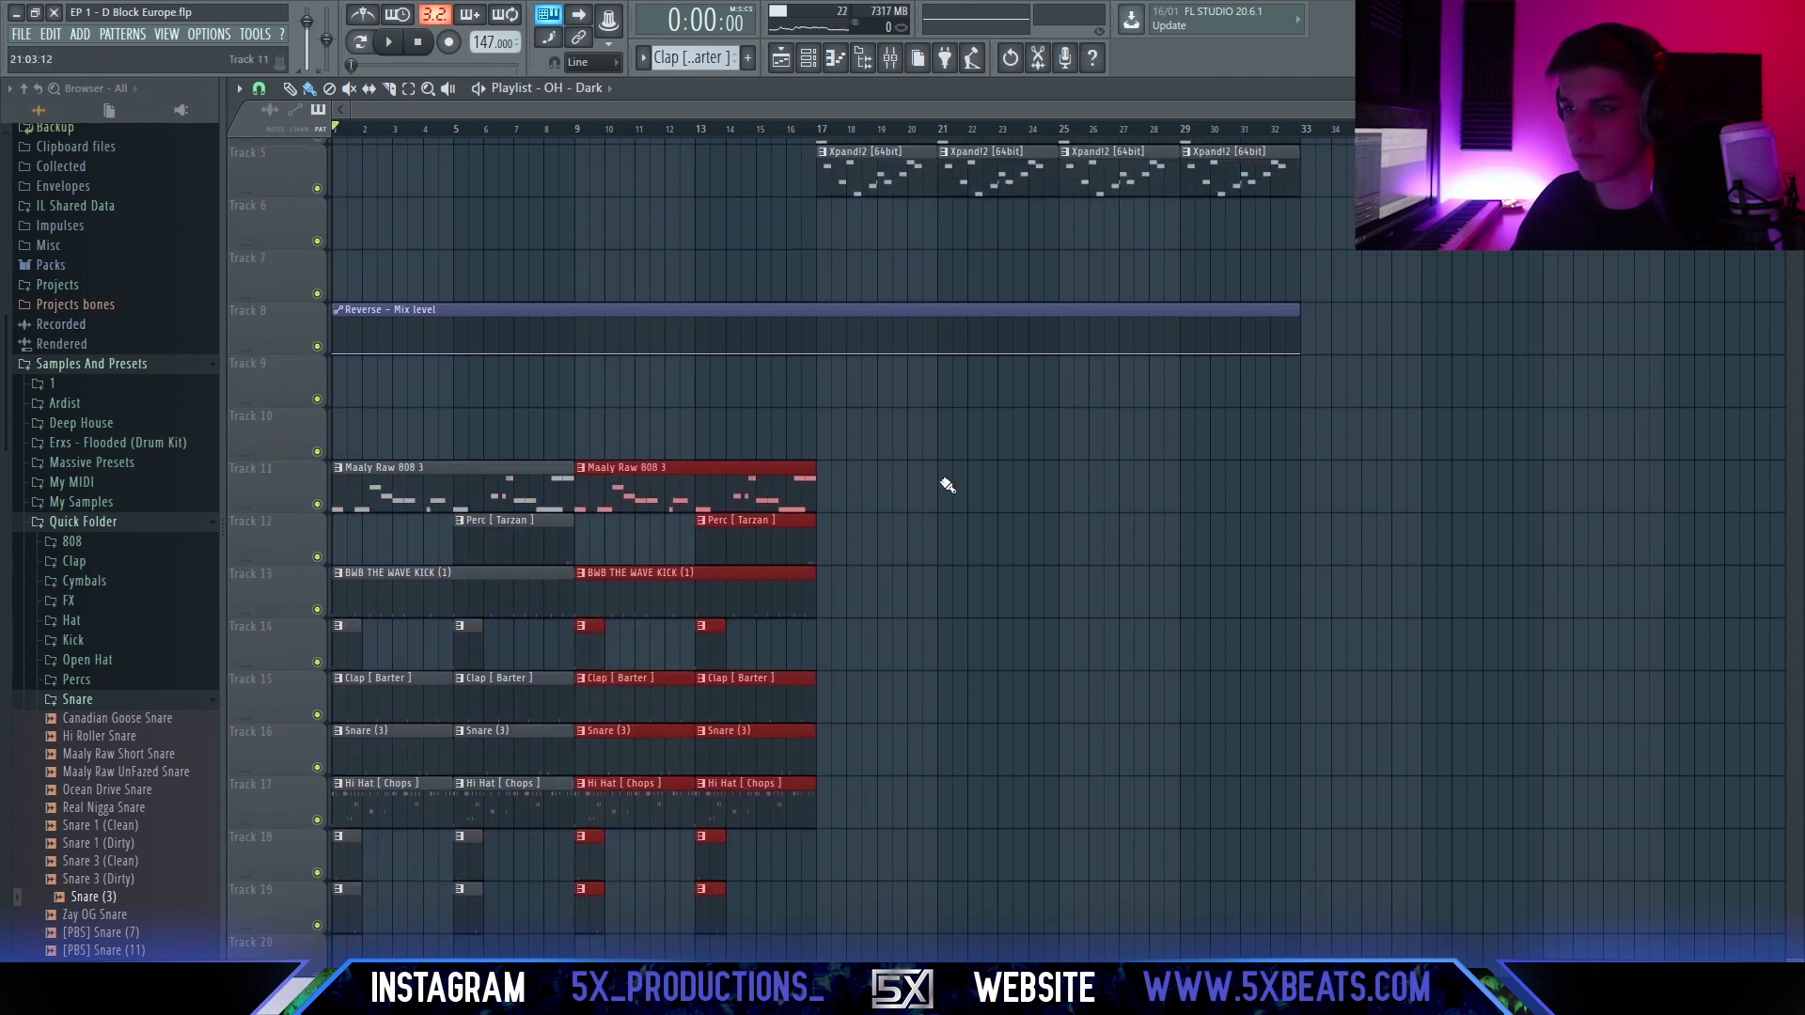
pyautogui.hotkey('ctrl', 'b')
pyautogui.hotkey('ctrl', 'b')
# Move all the 808 and drum clips up two tracks so that they start on track 9, and clear the selection.
pyautogui.scroll(-1, 939, 443)
pyautogui.moveTo(1382, 860); pyautogui.dragTo(110, 450)
pyautogui.moveTo(397, 424); pyautogui.dragTo(382, 319)
pyautogui.scroll(4, 588, 459)
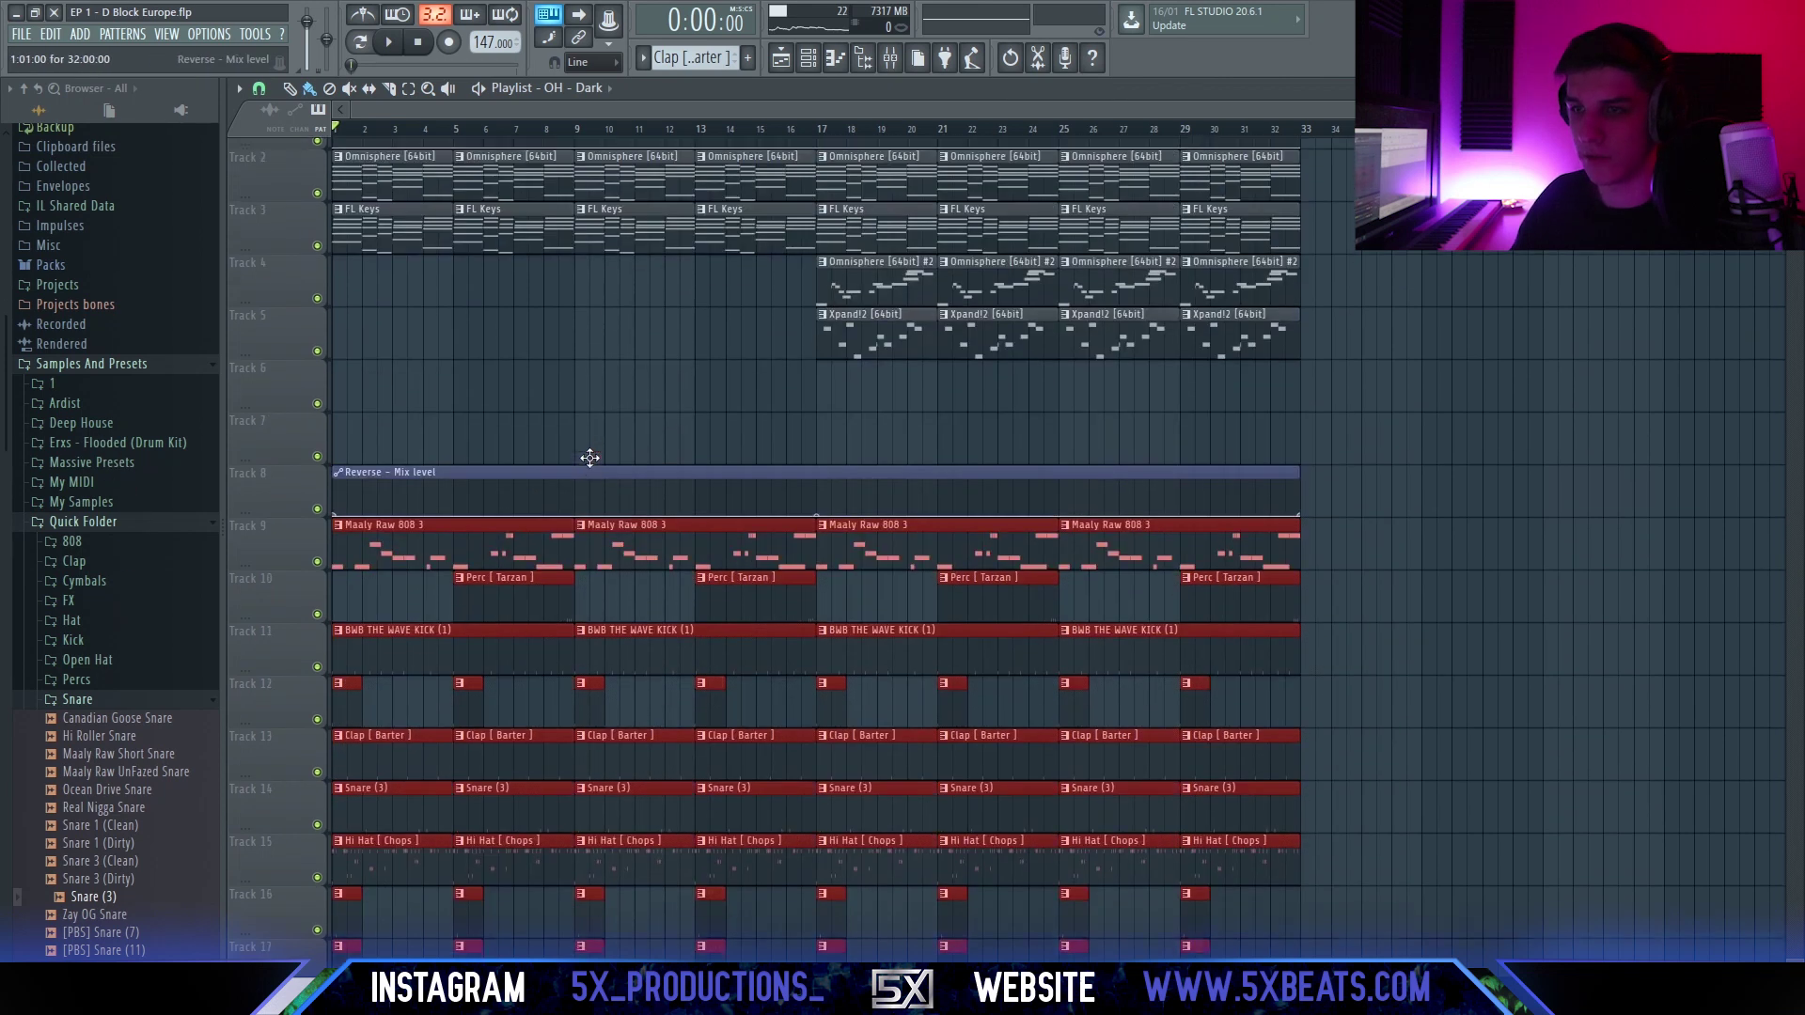
pyautogui.hotkey('ctrl', 'd')
pyautogui.scroll(-2, 572, 460)
pyautogui.rightClick(513, 468)
pyautogui.press('space')
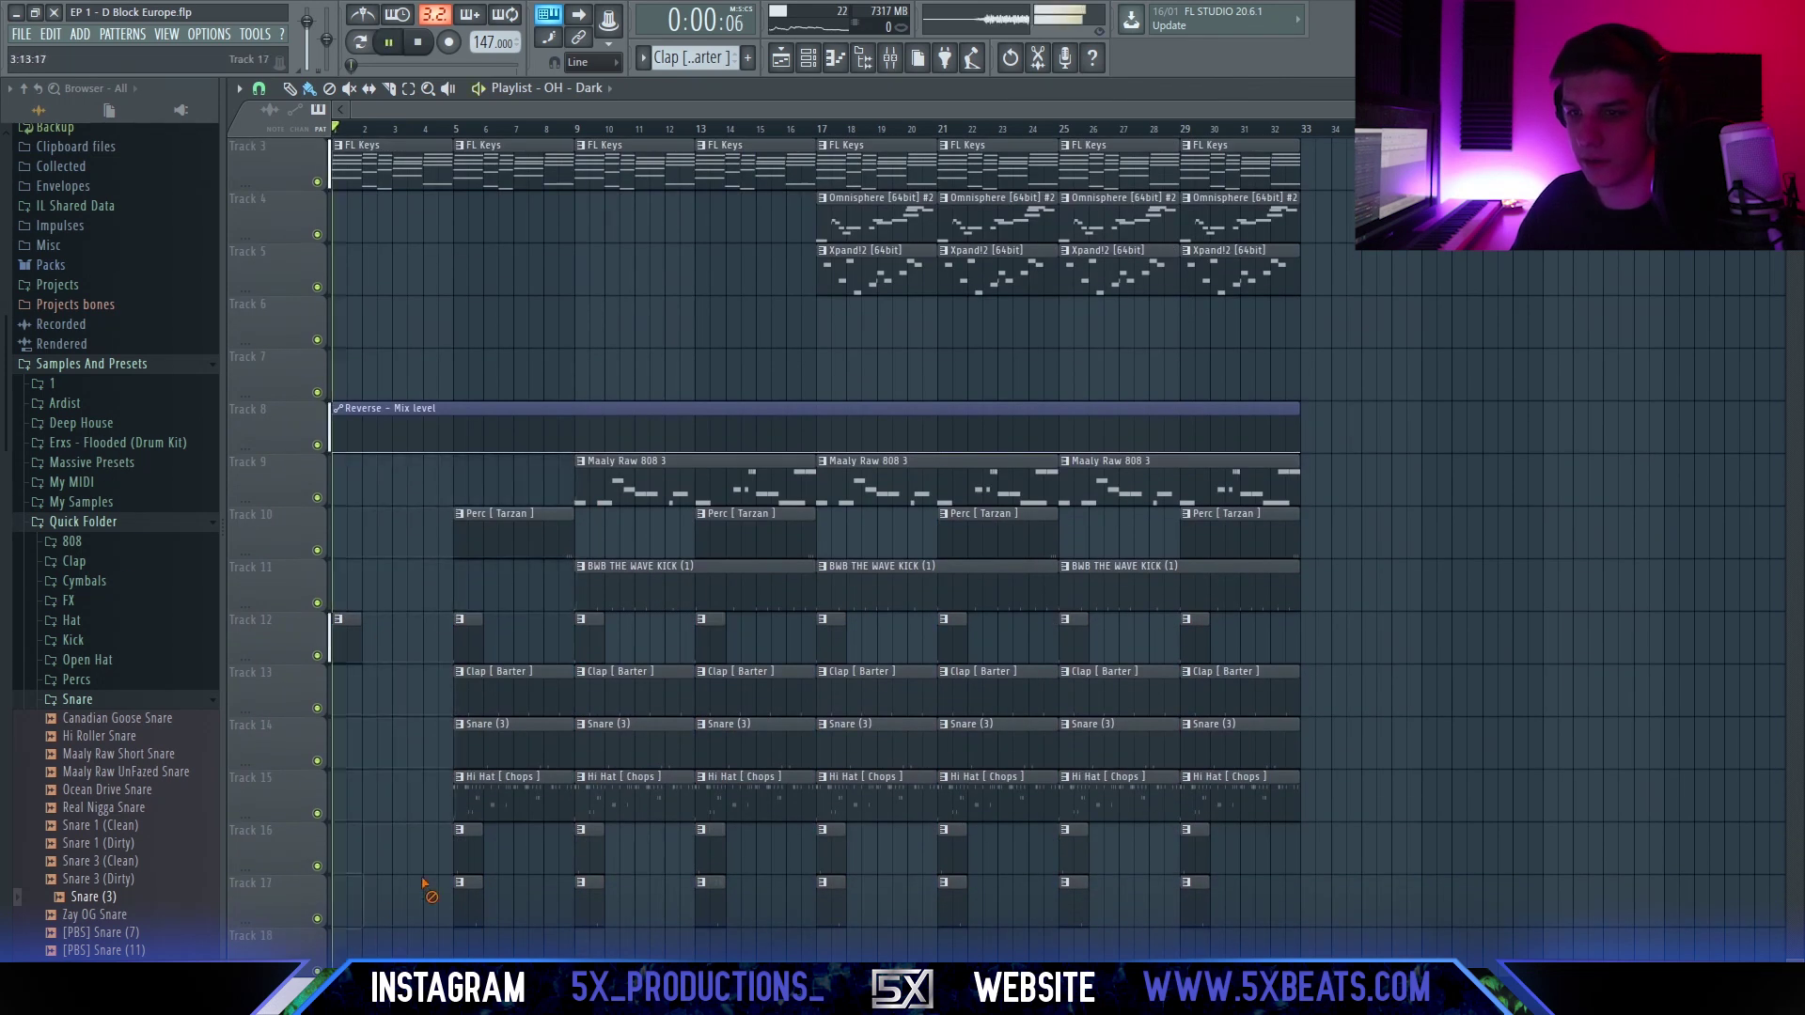
pyautogui.hotkey('ctrl', 'z')
pyautogui.press('space')
# Clear the 808, drum and FL Keys clips from bars 1–8, keeping the opening crash and the Omnisphere chords.
pyautogui.rightClick(407, 592)
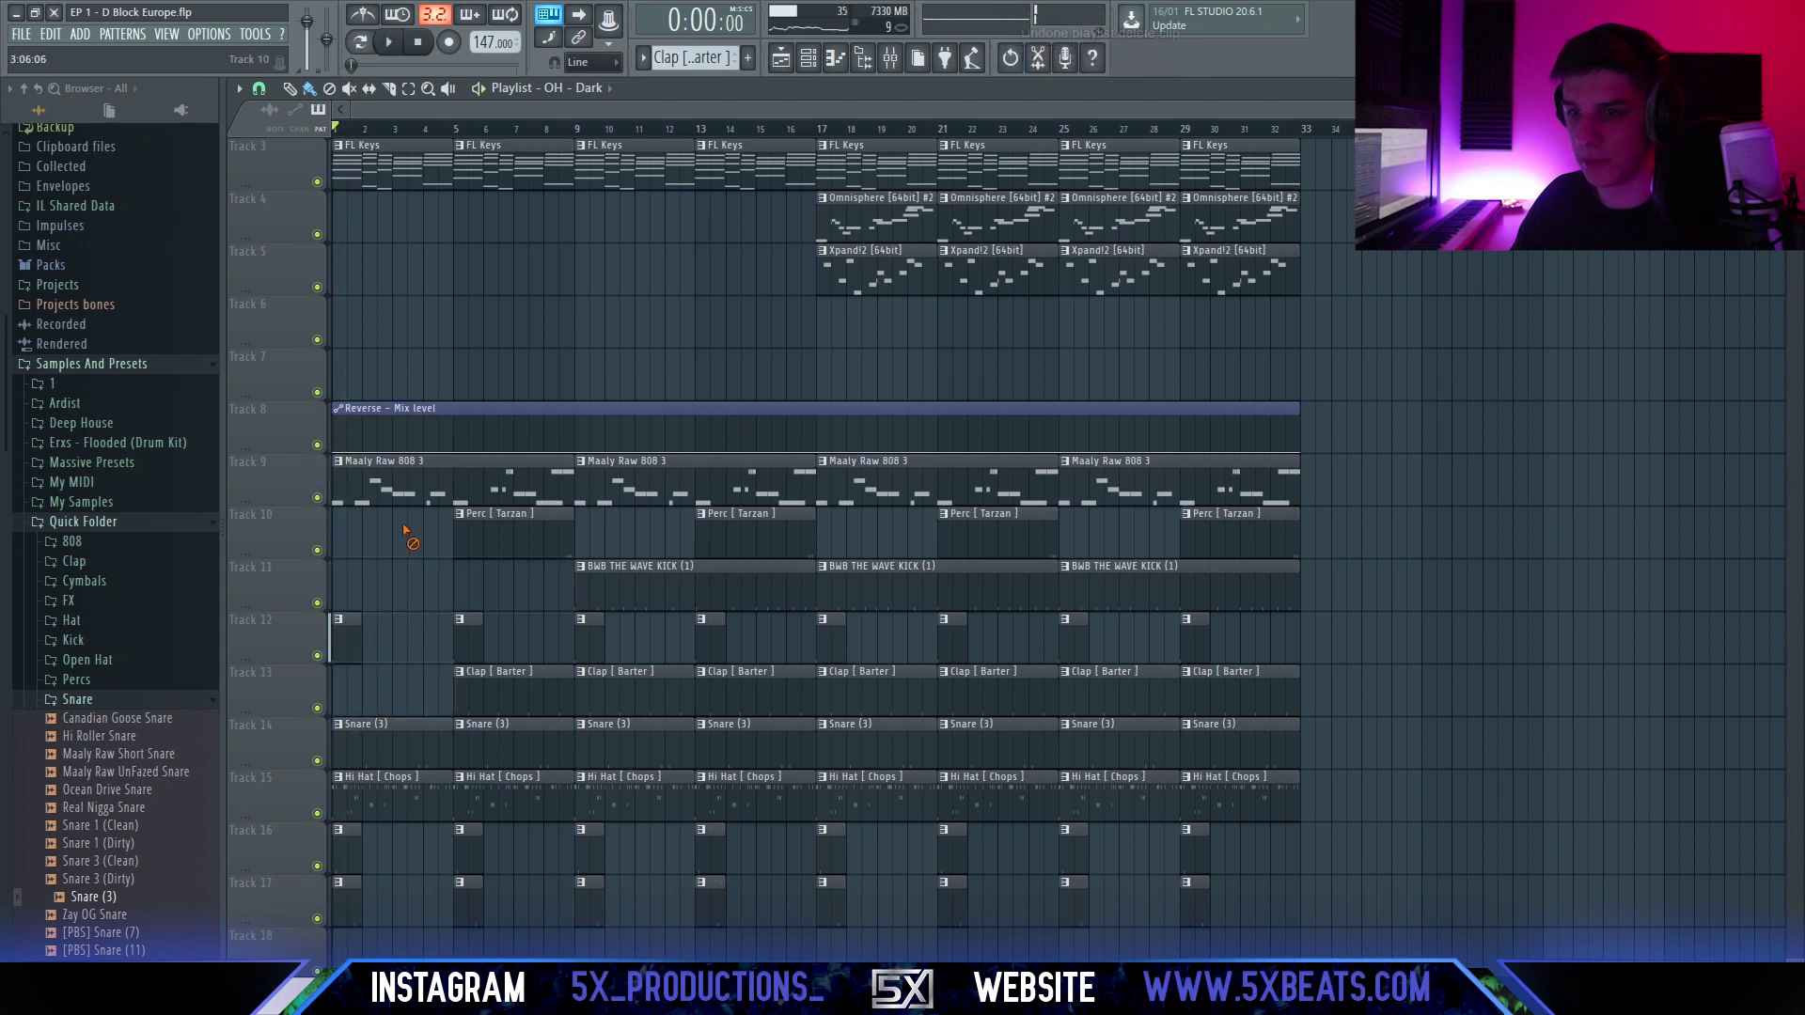
pyautogui.press('space')
pyautogui.rightClick(498, 795)
pyautogui.press('space')
pyautogui.press('space')
pyautogui.moveTo(467, 626); pyautogui.dragTo(606, 710)
pyautogui.scroll(1, 607, 710)
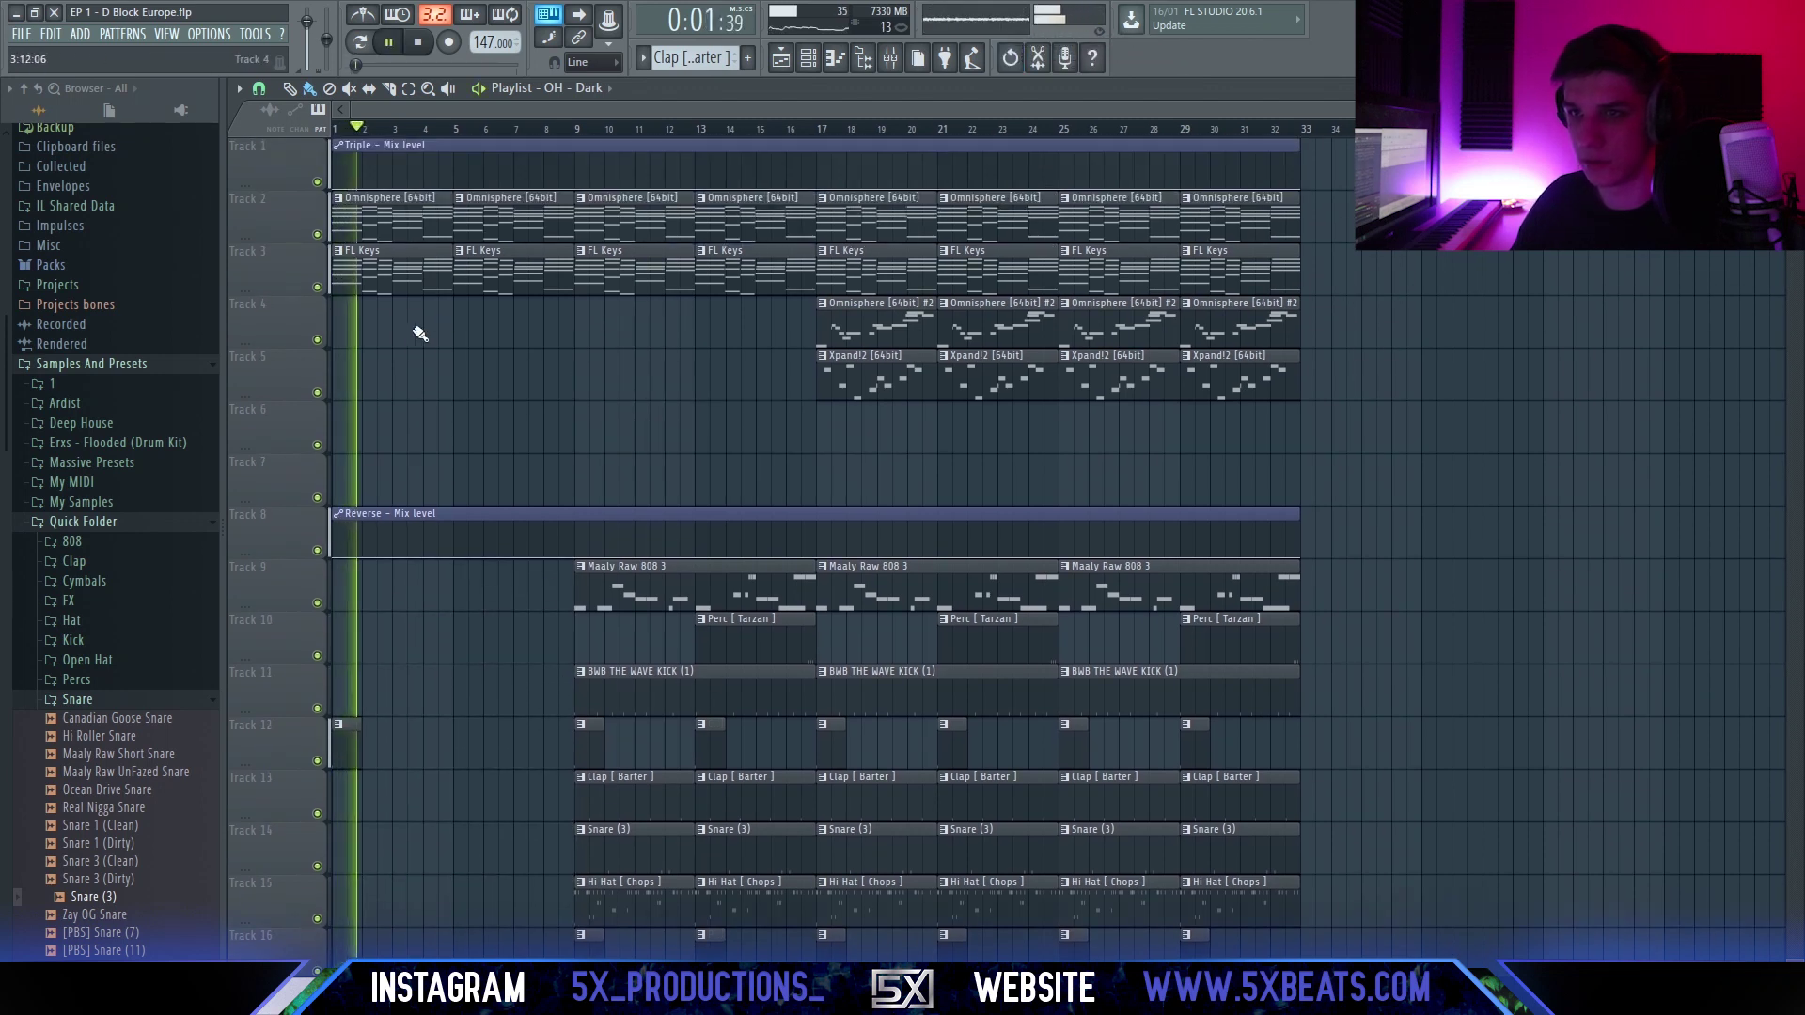
pyautogui.rightClick(395, 268)
pyautogui.rightClick(508, 272)
# Place two Omnisphere [64bit] #2 clips in bars 1–8 of track 4 and play the intro.
pyautogui.click(953, 334)
pyautogui.click(500, 325)
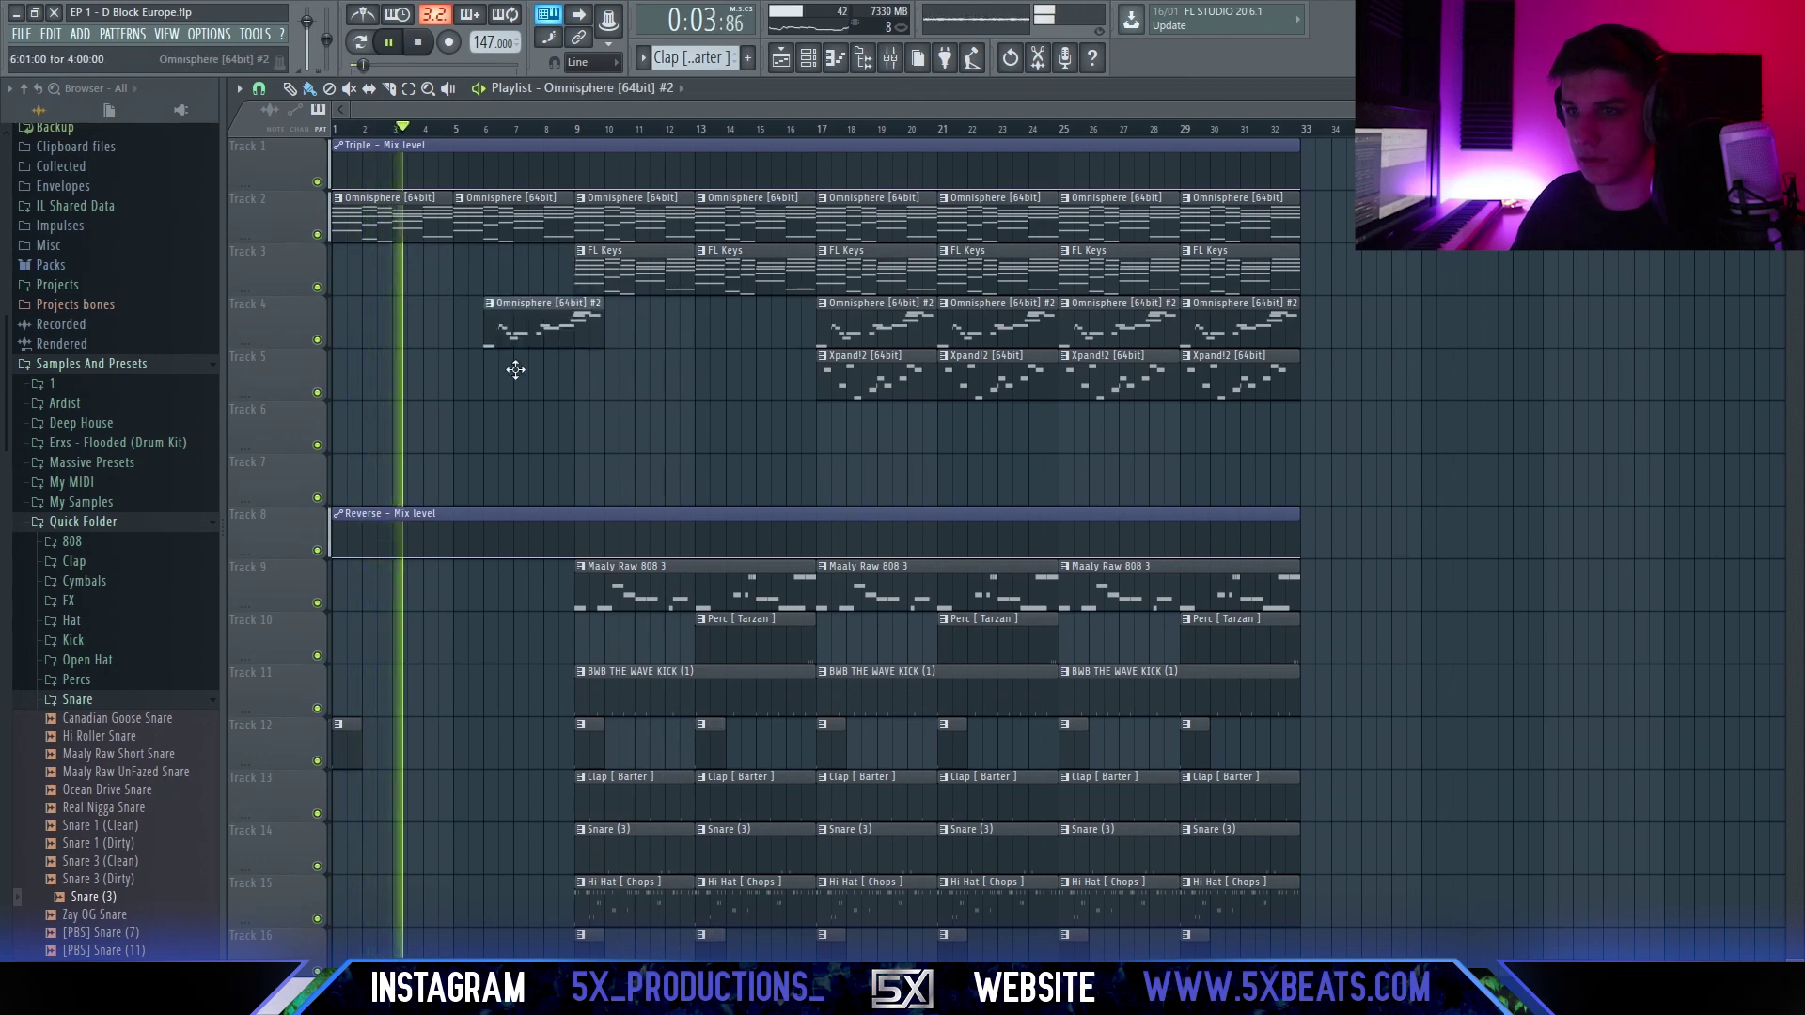
pyautogui.moveTo(503, 327); pyautogui.dragTo(350, 327)
pyautogui.press('space')
pyautogui.press('space')
pyautogui.click(472, 323)
pyautogui.scroll(1, 725, 419)
pyautogui.moveTo(725, 419); pyautogui.dragTo(918, 383)
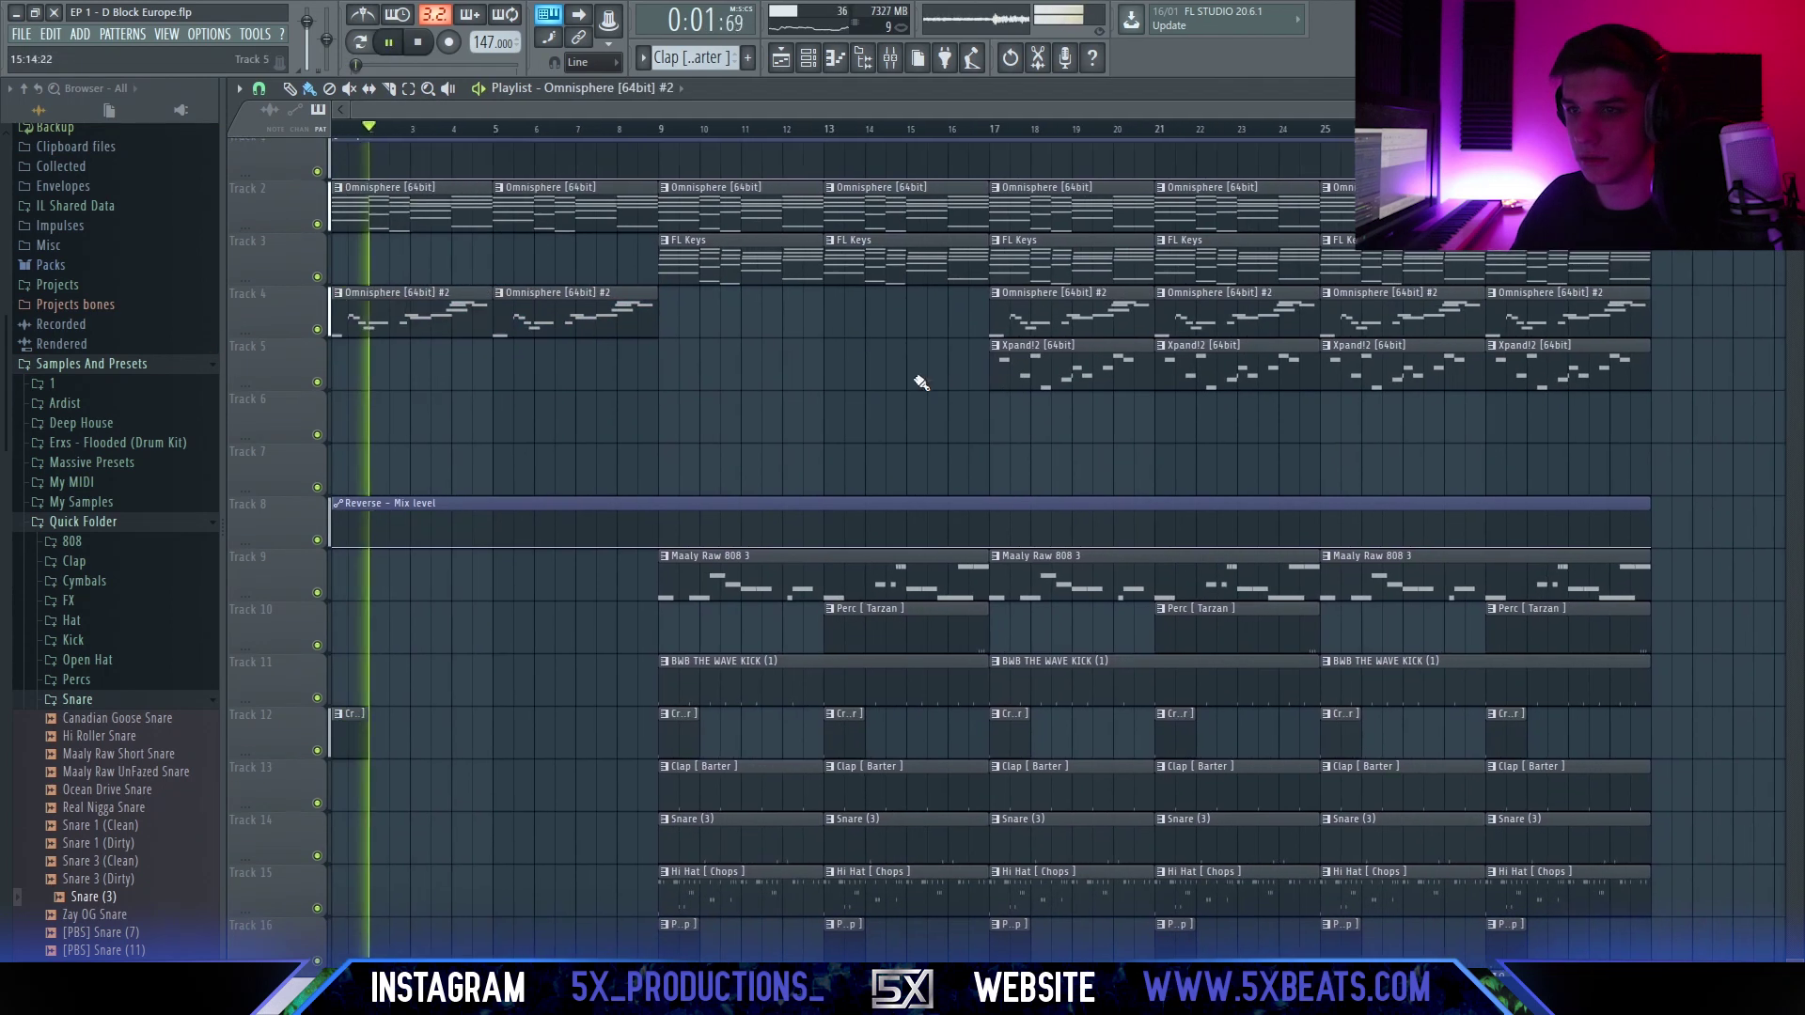
# Replace the Omnisphere [64bit] #2 clips in bars 1–8 with two Xpand!2 clips on track 5.
pyautogui.moveTo(605, 314); pyautogui.dragTo(899, 366)
pyautogui.click(1020, 374)
pyautogui.click(352, 376)
pyautogui.press('space')
pyautogui.rightClick(414, 327)
pyautogui.rightClick(578, 329)
pyautogui.press('space')
pyautogui.moveTo(522, 346); pyautogui.dragTo(374, 414)
pyautogui.hotkey('ctrl', 'b')
pyautogui.keyDown('ctrl'); pyautogui.click(657, 451); pyautogui.keyUp('ctrl')
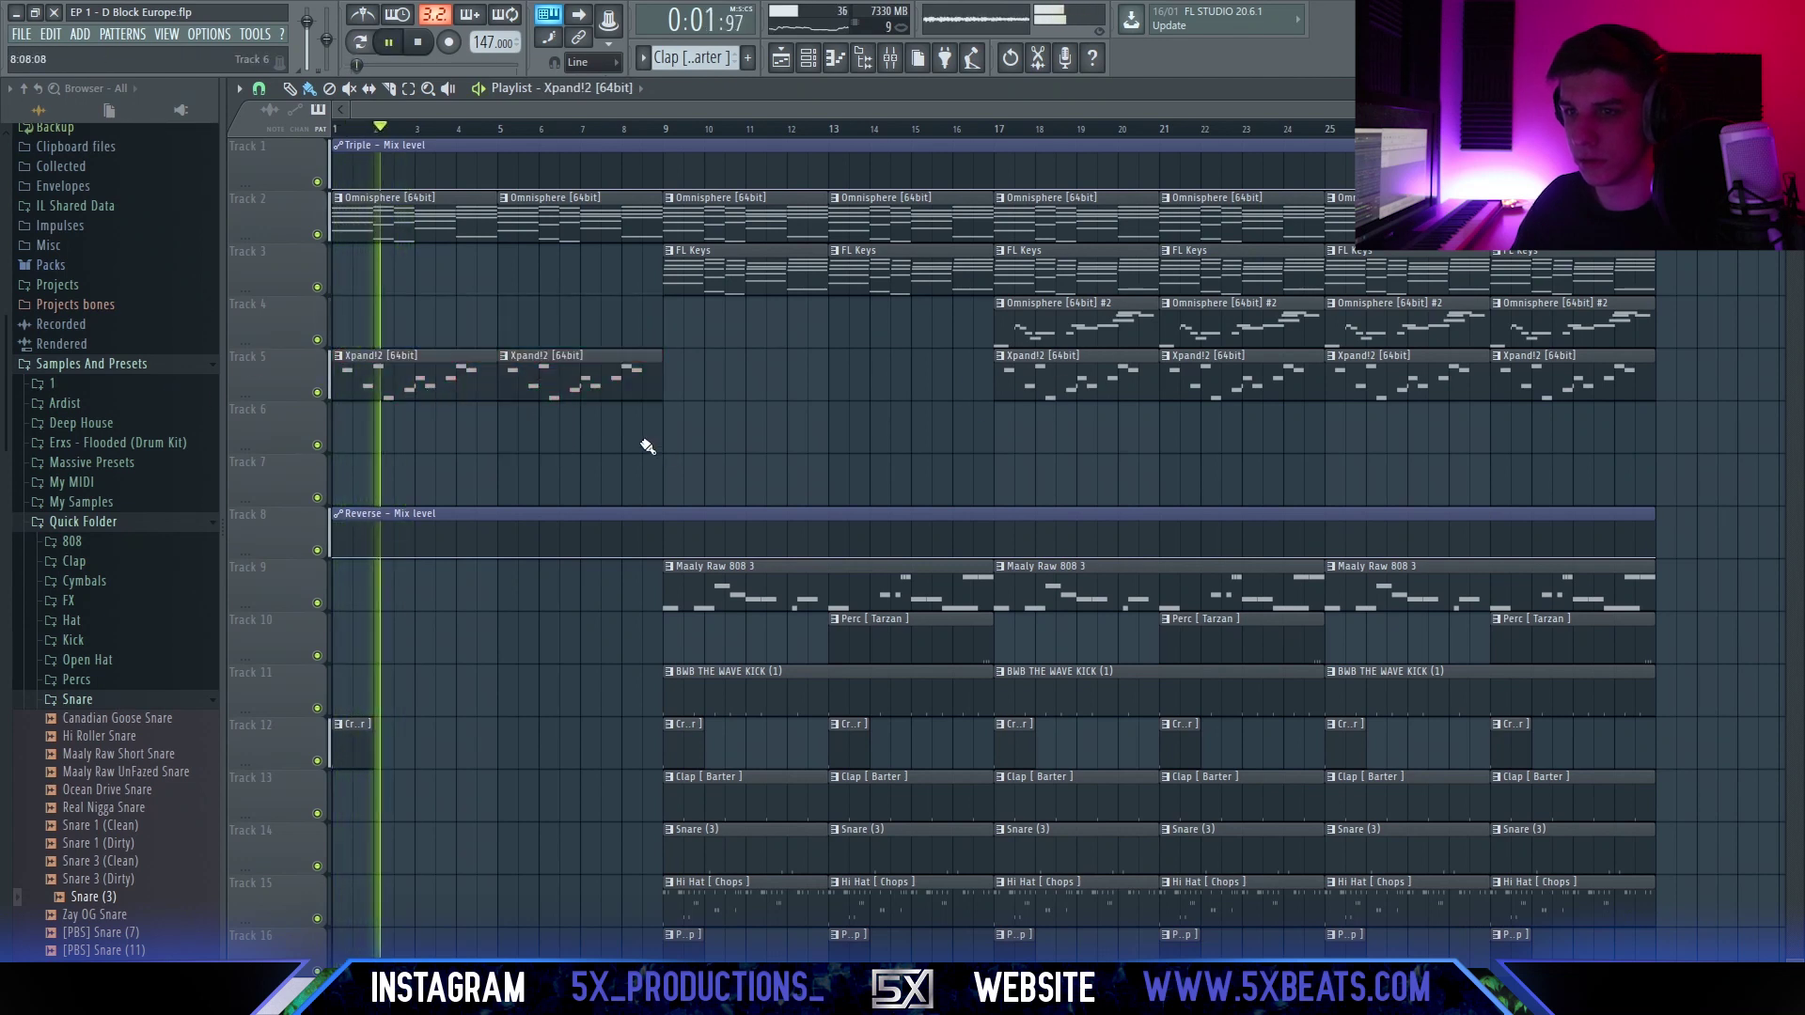
# Stop playback and copy the Triple Gross Beat effect from the Master to the Omnisphere [64bit] #2 mixer track.
pyautogui.scroll(-3, 645, 447)
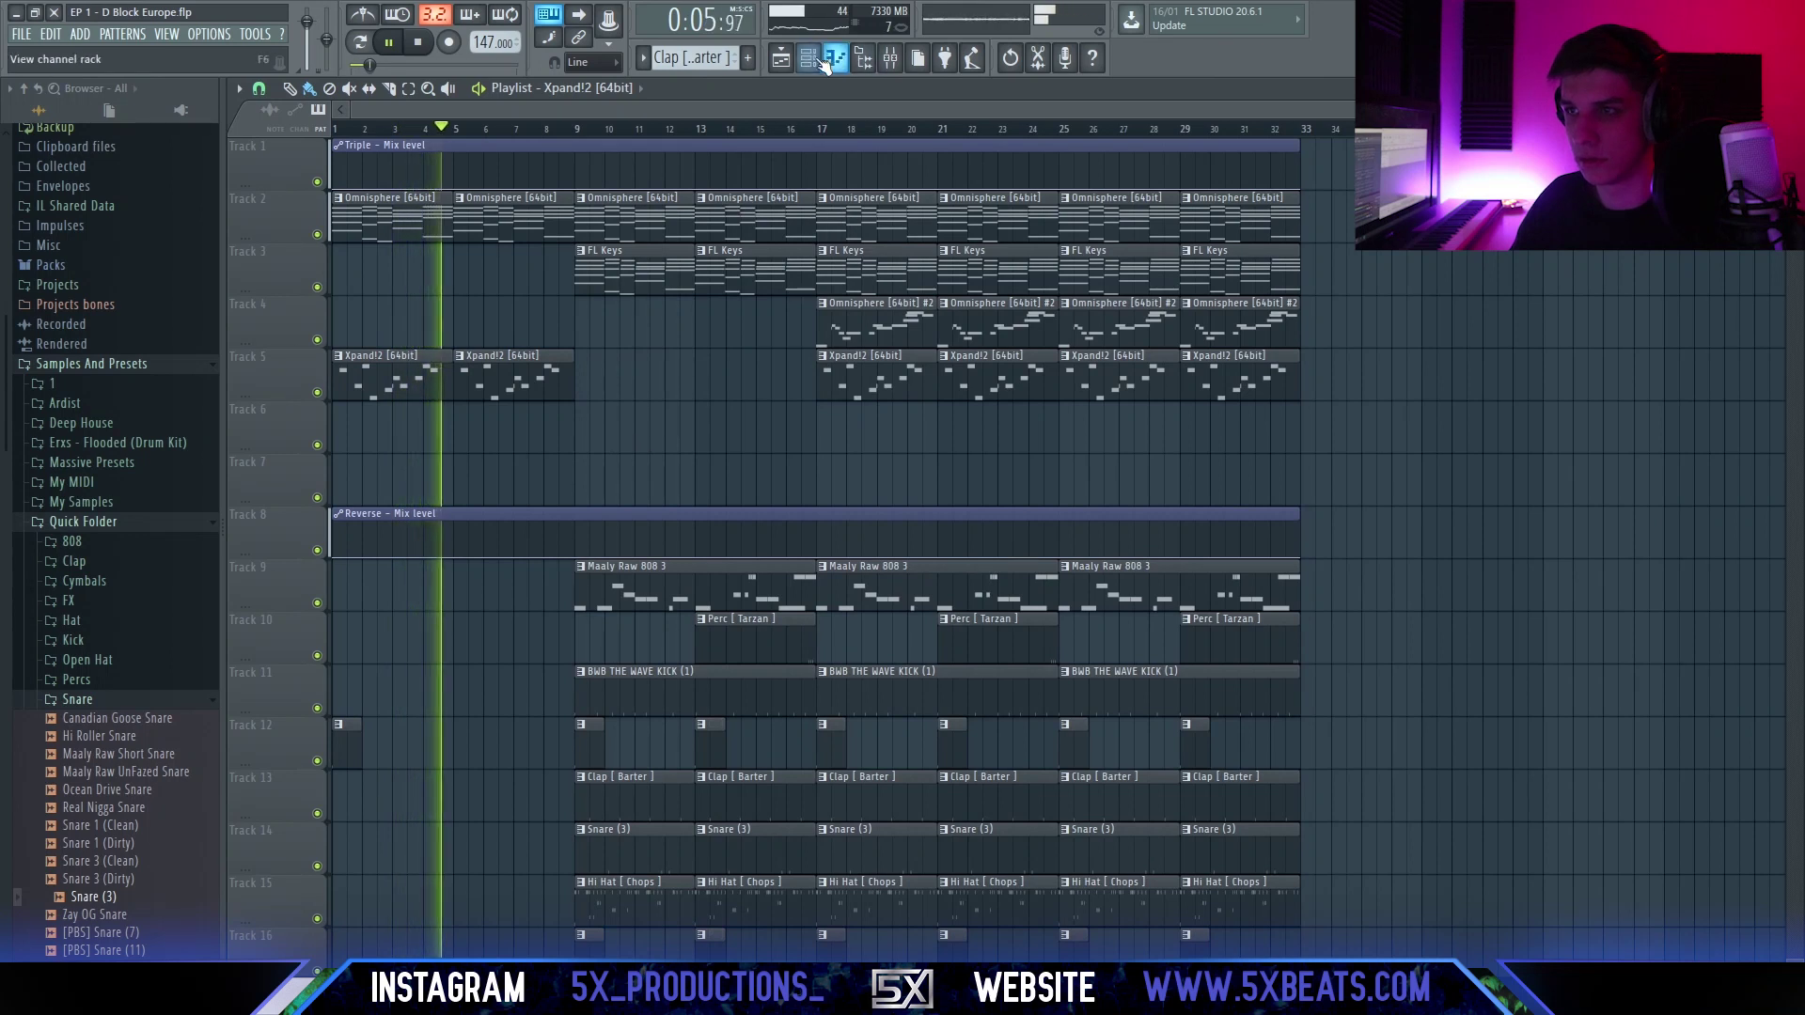
pyautogui.click(889, 57)
pyautogui.click(890, 59)
pyautogui.press('space')
pyautogui.click(410, 284)
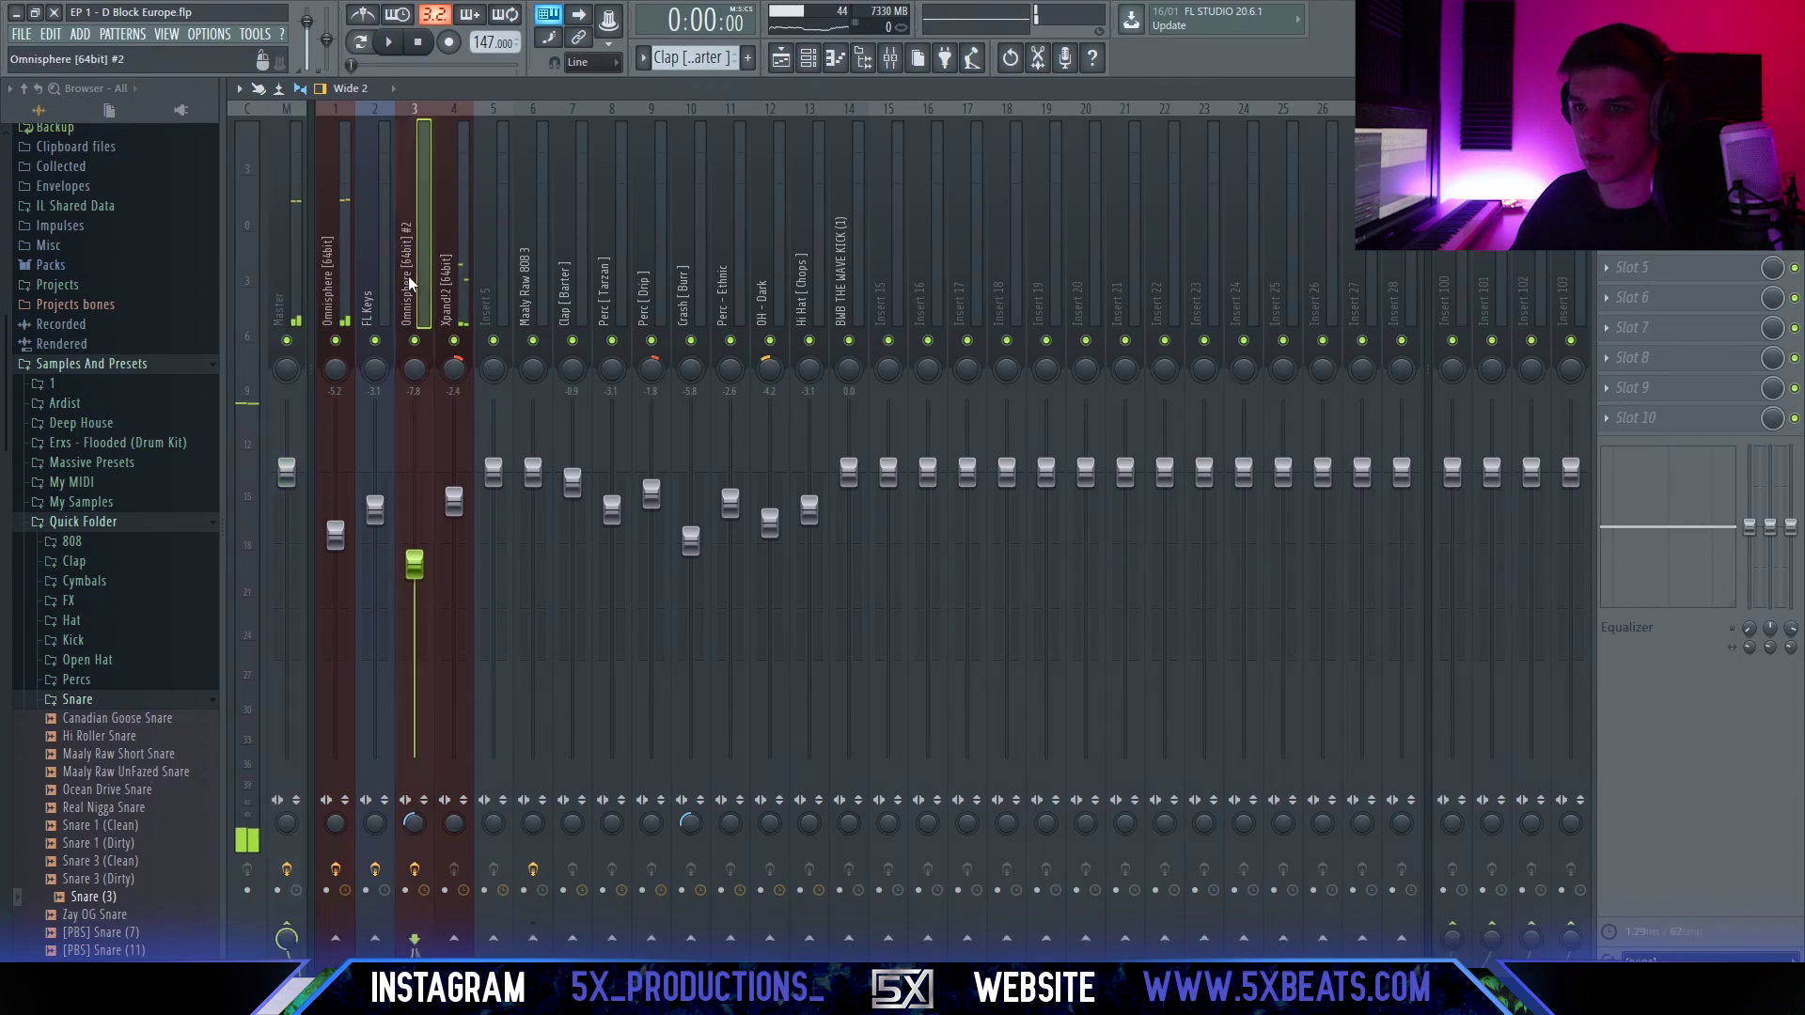
pyautogui.click(303, 273)
pyautogui.click(1605, 207)
pyautogui.moveTo(1617, 300); pyautogui.dragTo(414, 271)
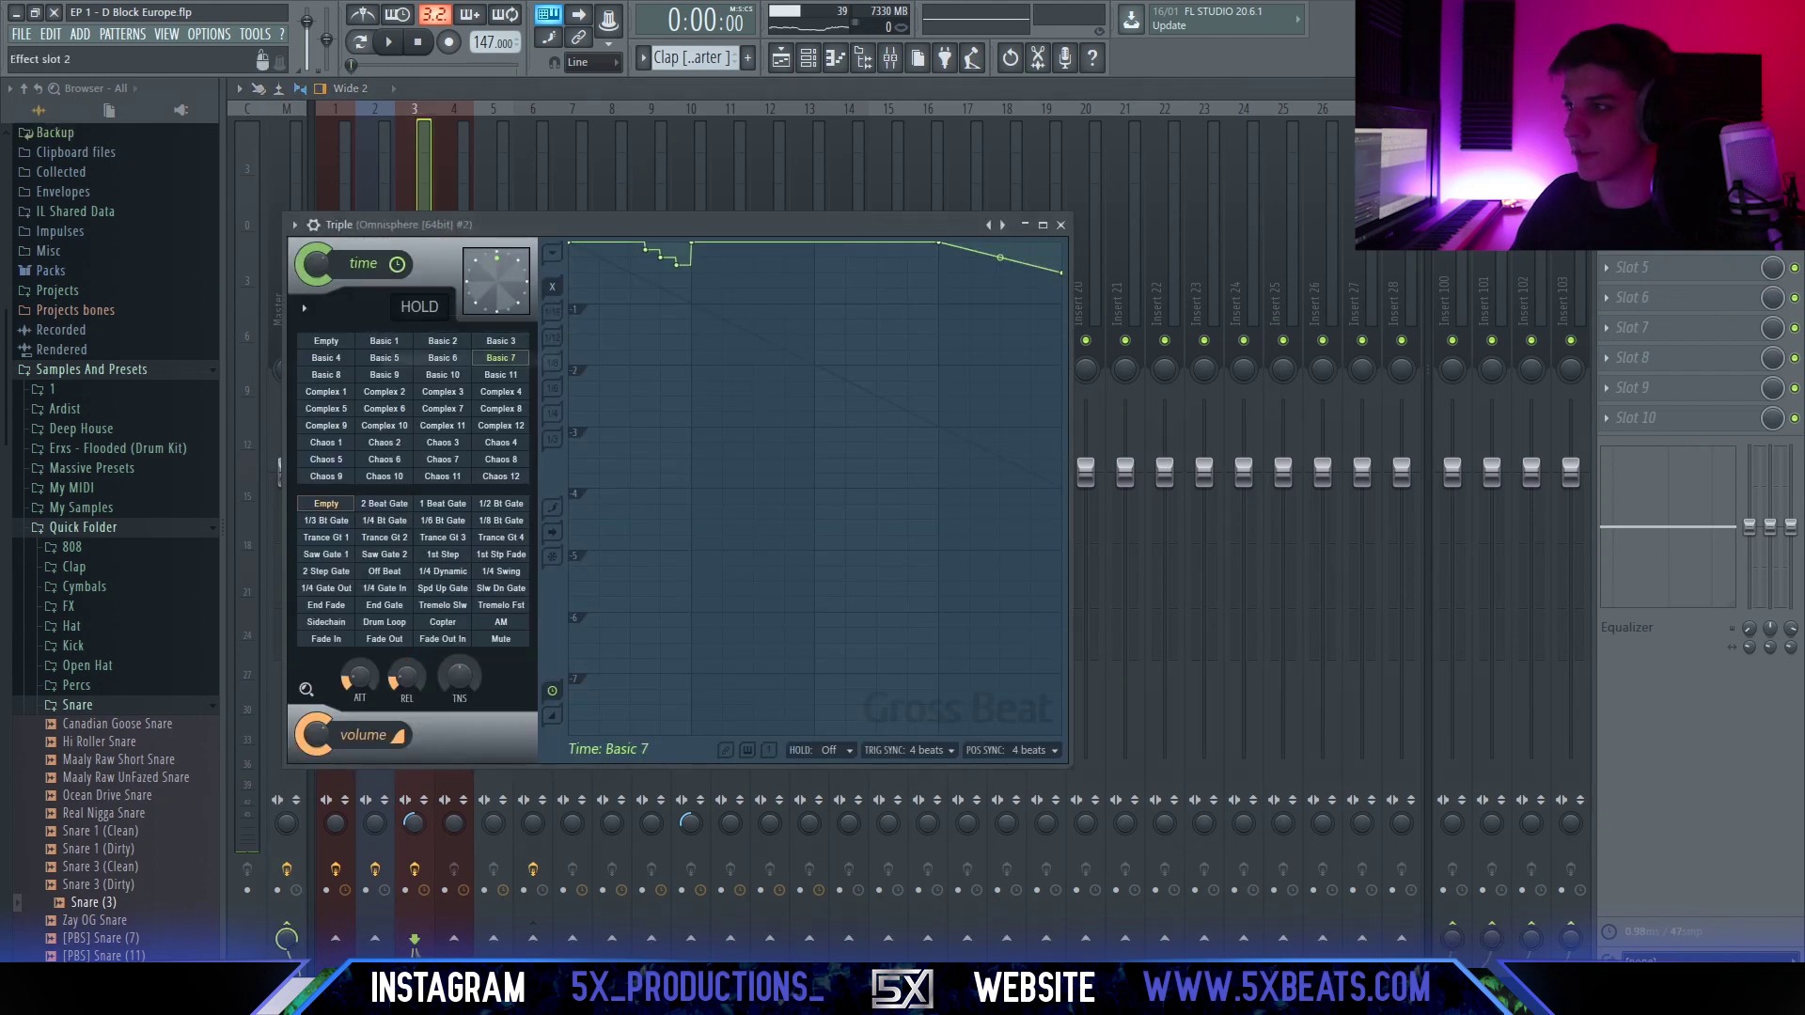
# Set the copied Gross Beat's time effect to 1/2 Speed and close its window.
pyautogui.click(1003, 225)
pyautogui.click(455, 461)
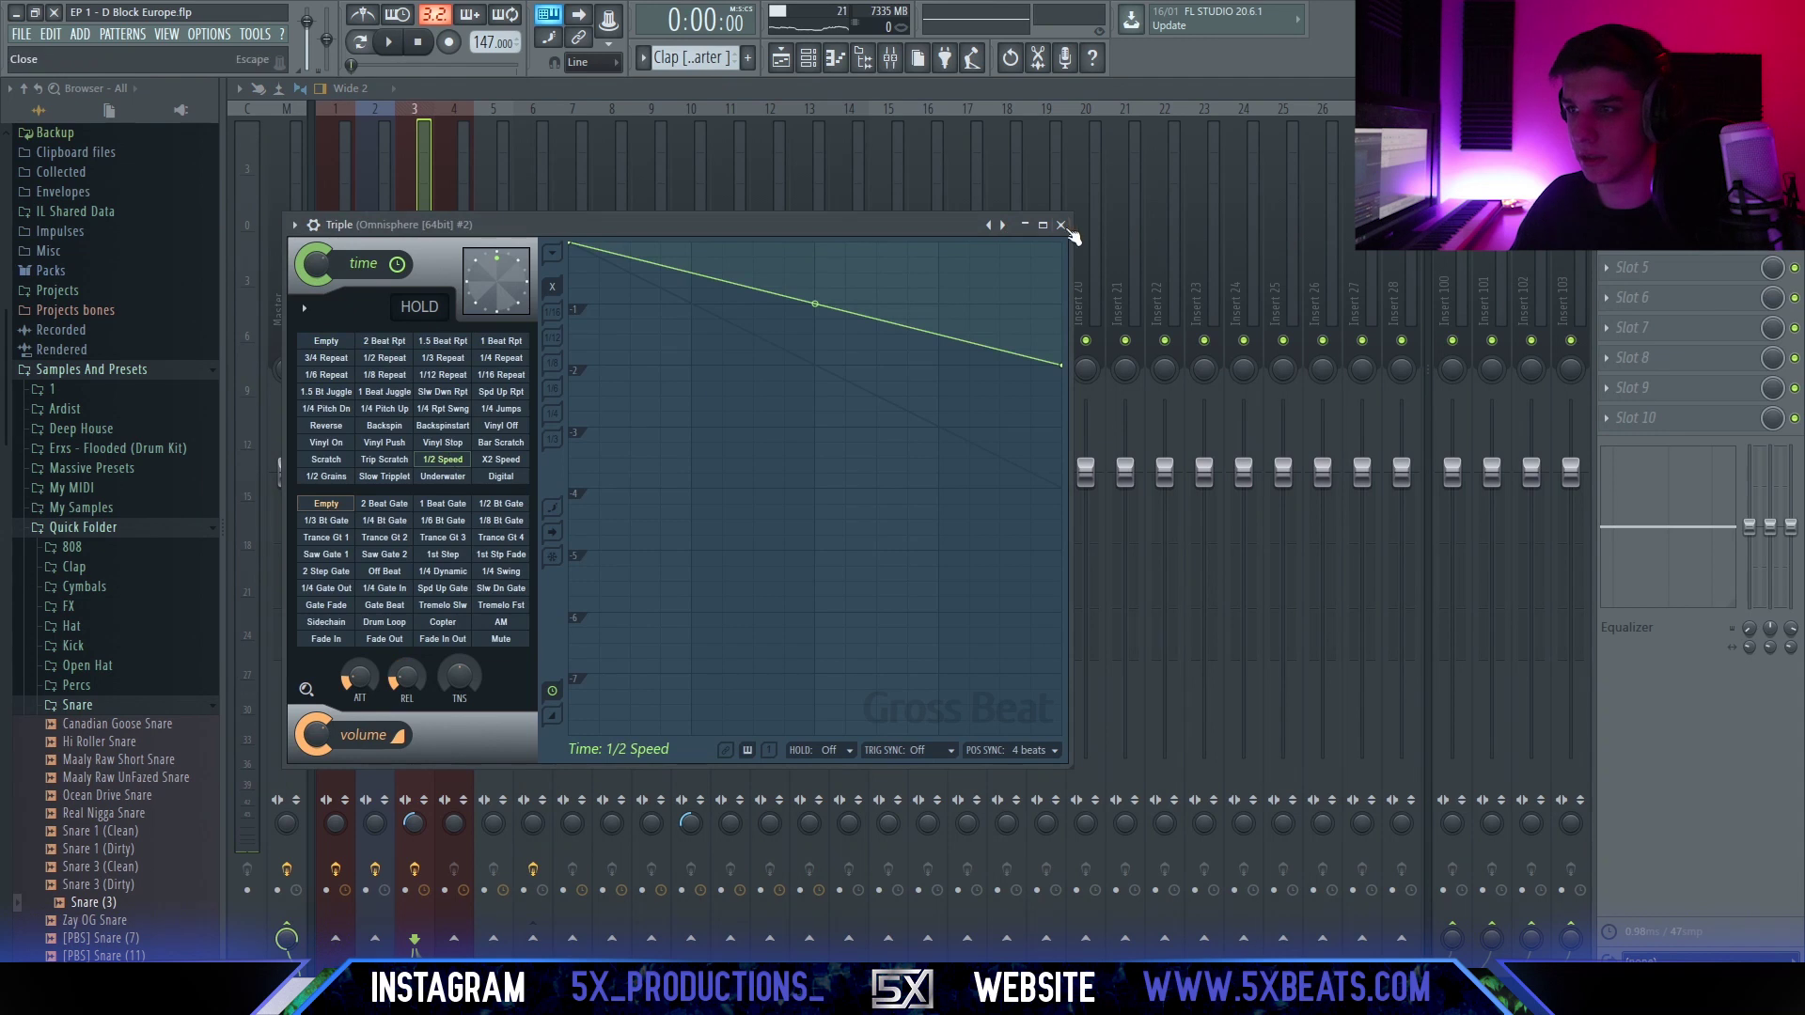
pyautogui.click(1060, 225)
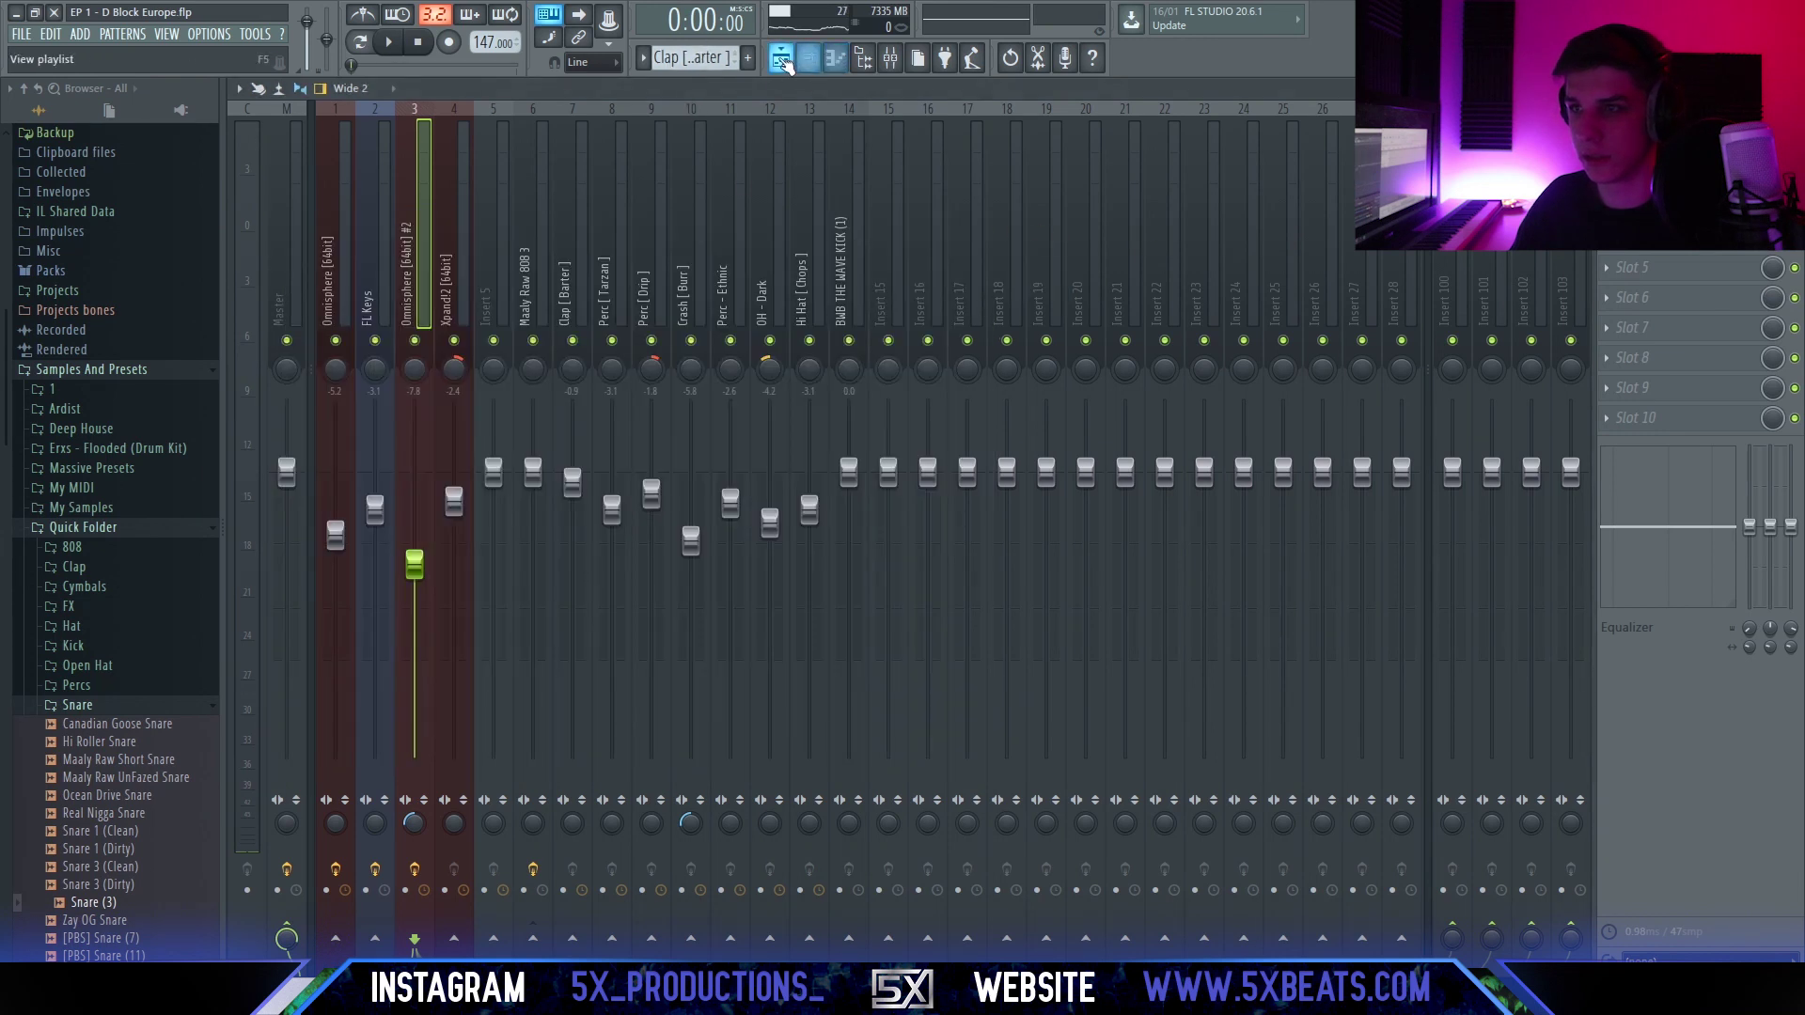
# Solo playlist track 4 with the Omnisphere [64bit] #2 melody and play it from bar 17.
pyautogui.click(784, 60)
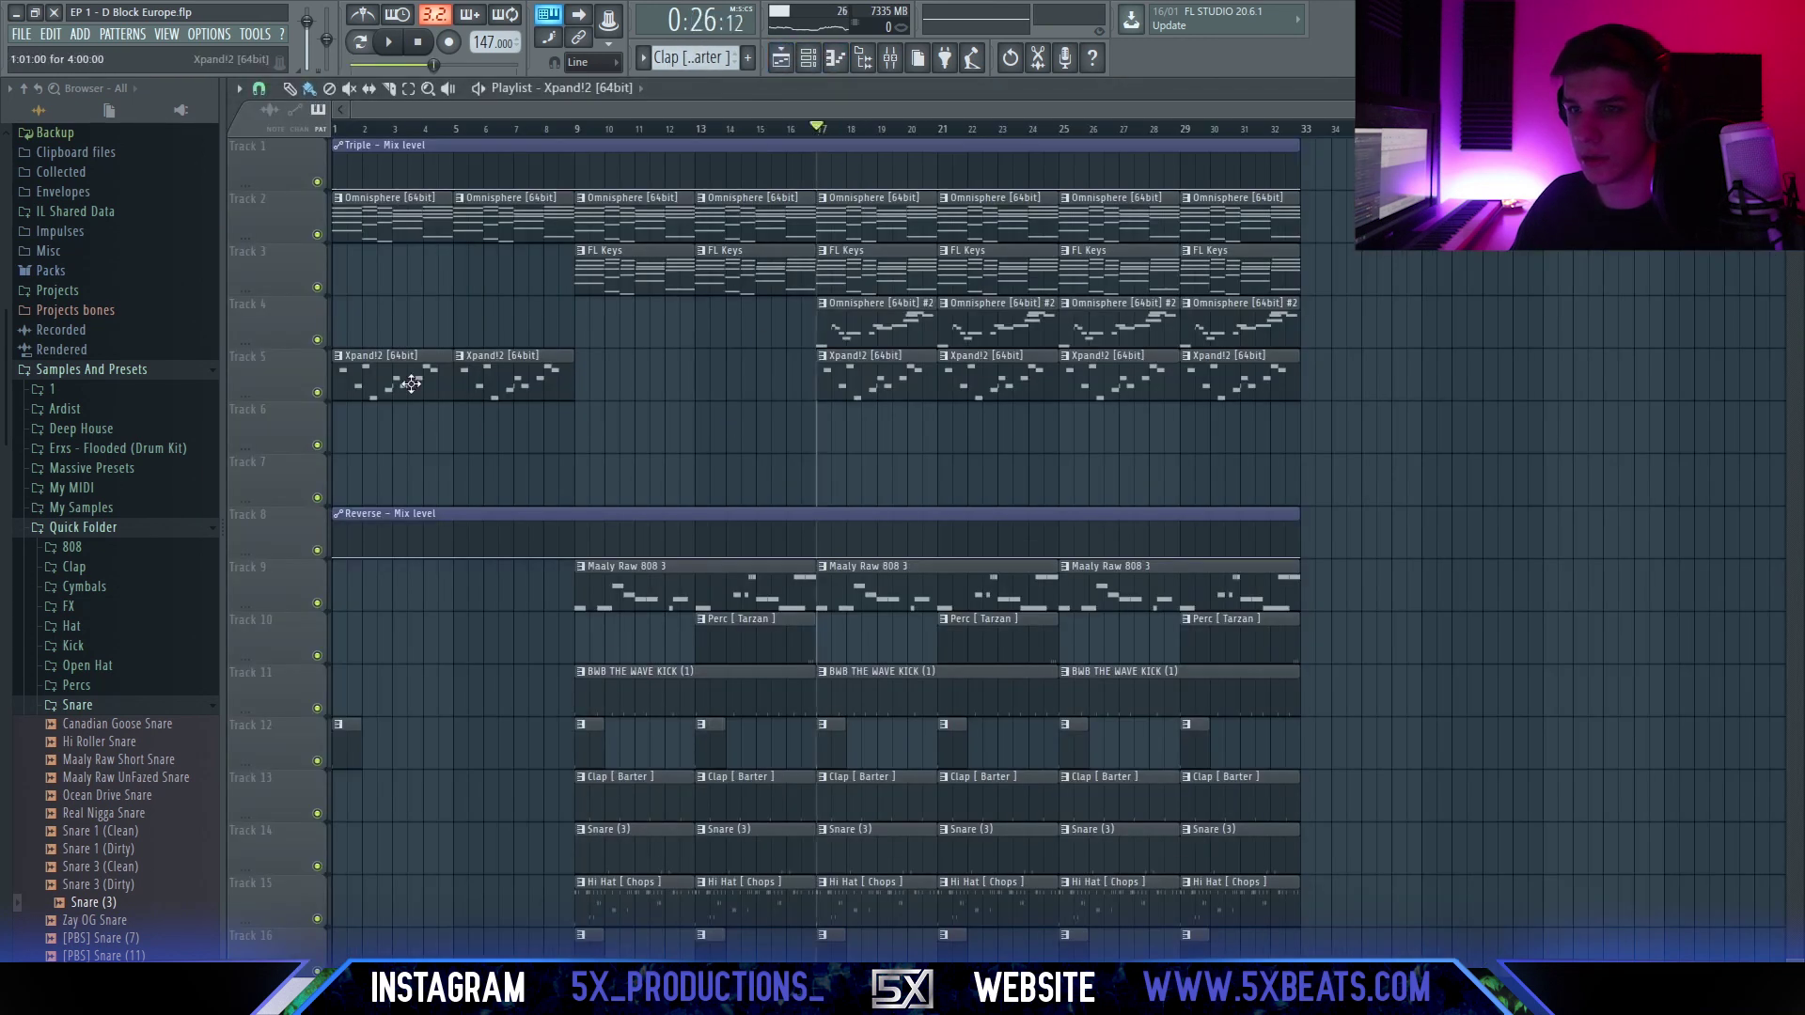
pyautogui.rightClick(318, 341)
pyautogui.press('space')
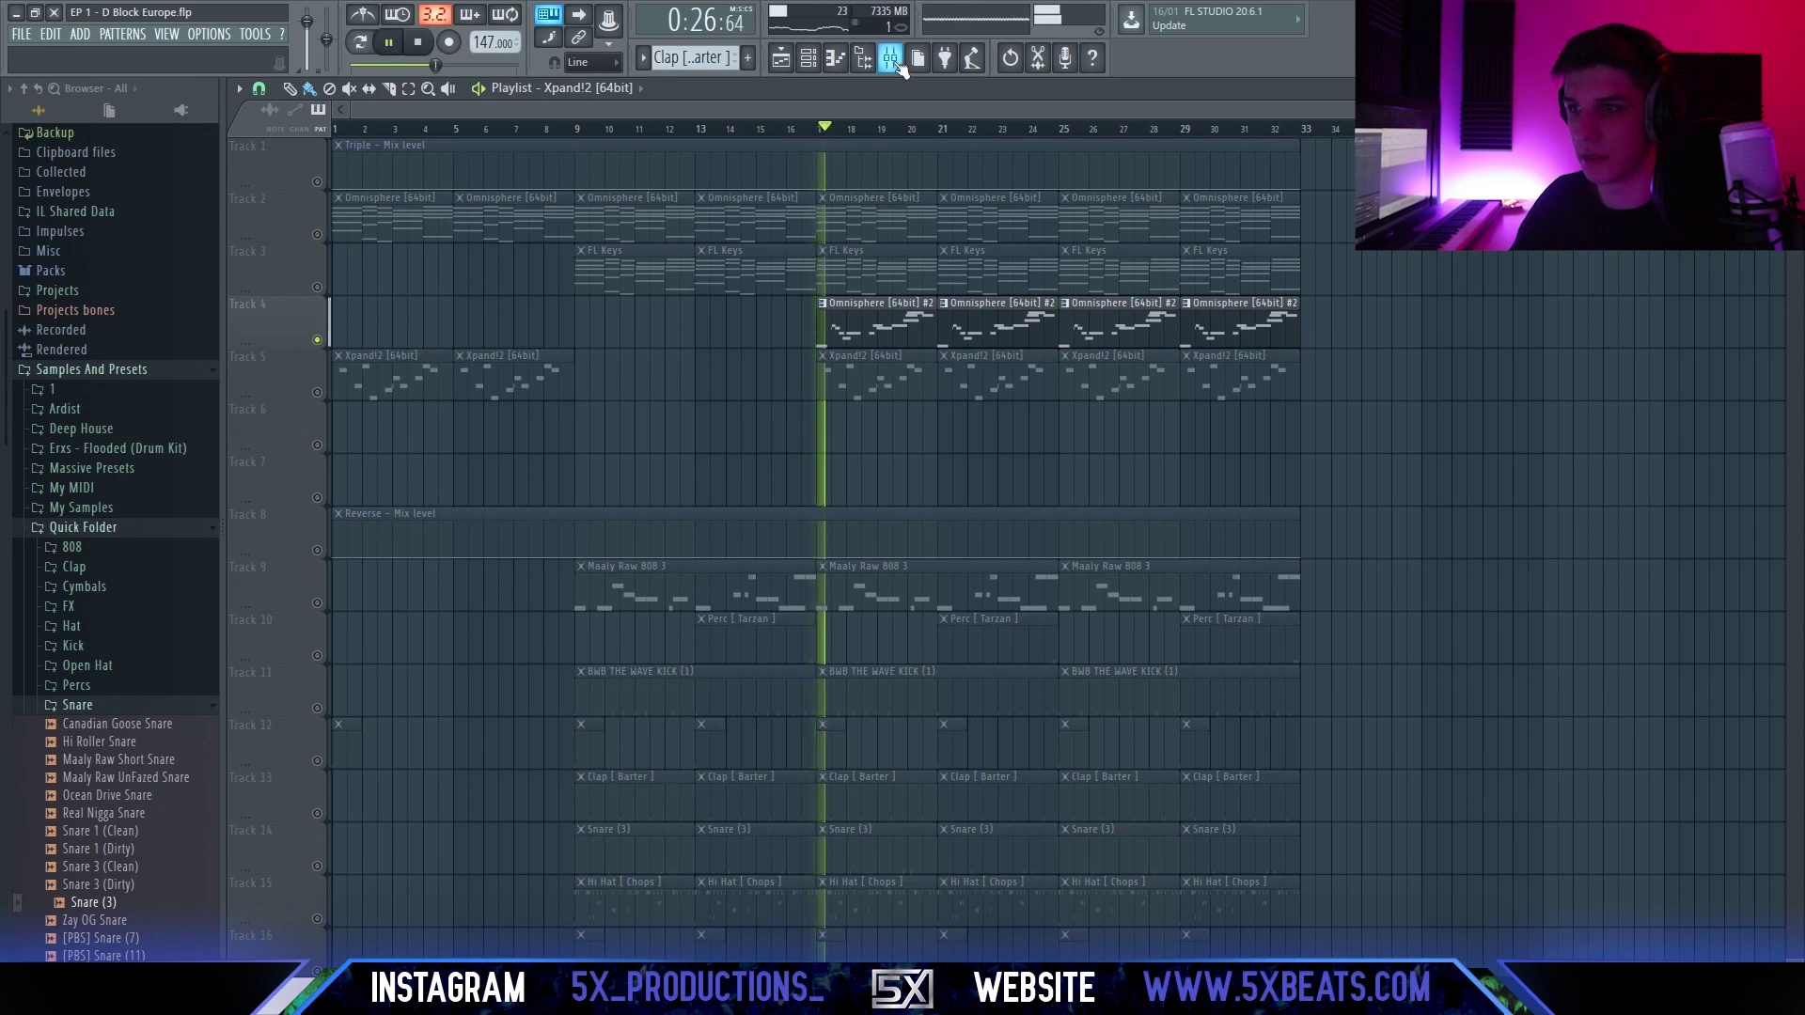
pyautogui.click(891, 58)
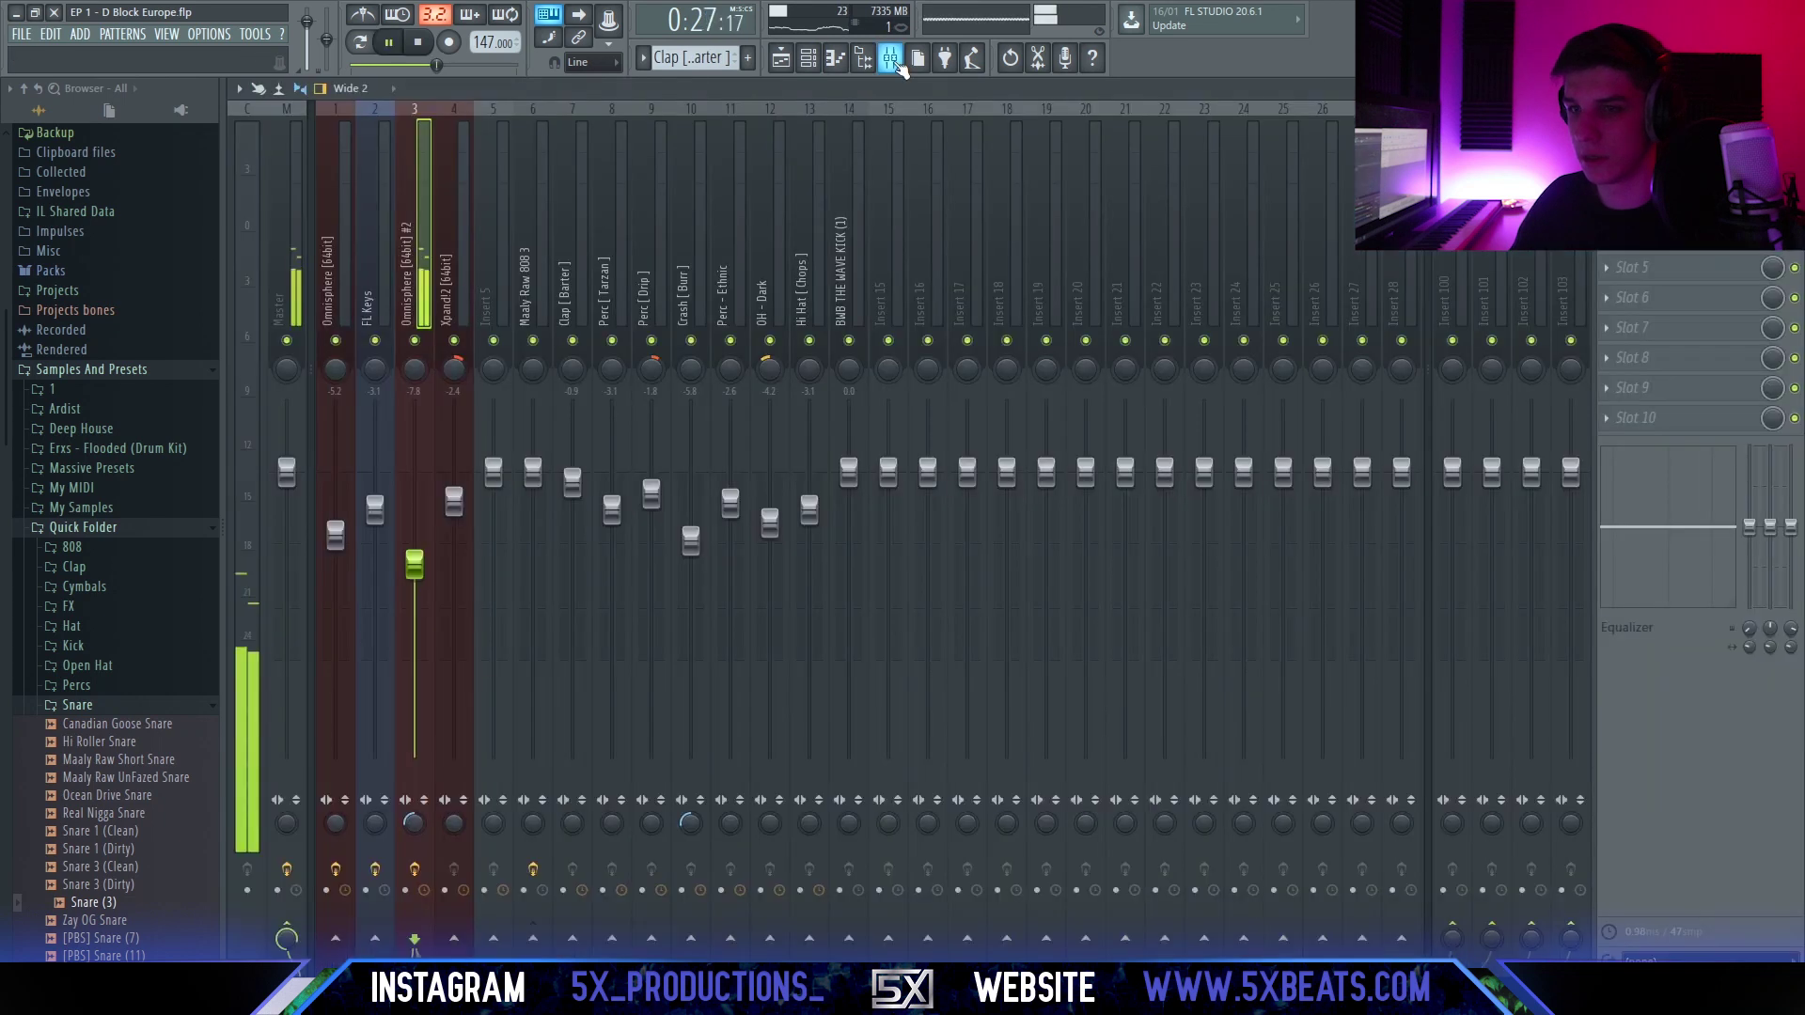
pyautogui.click(780, 60)
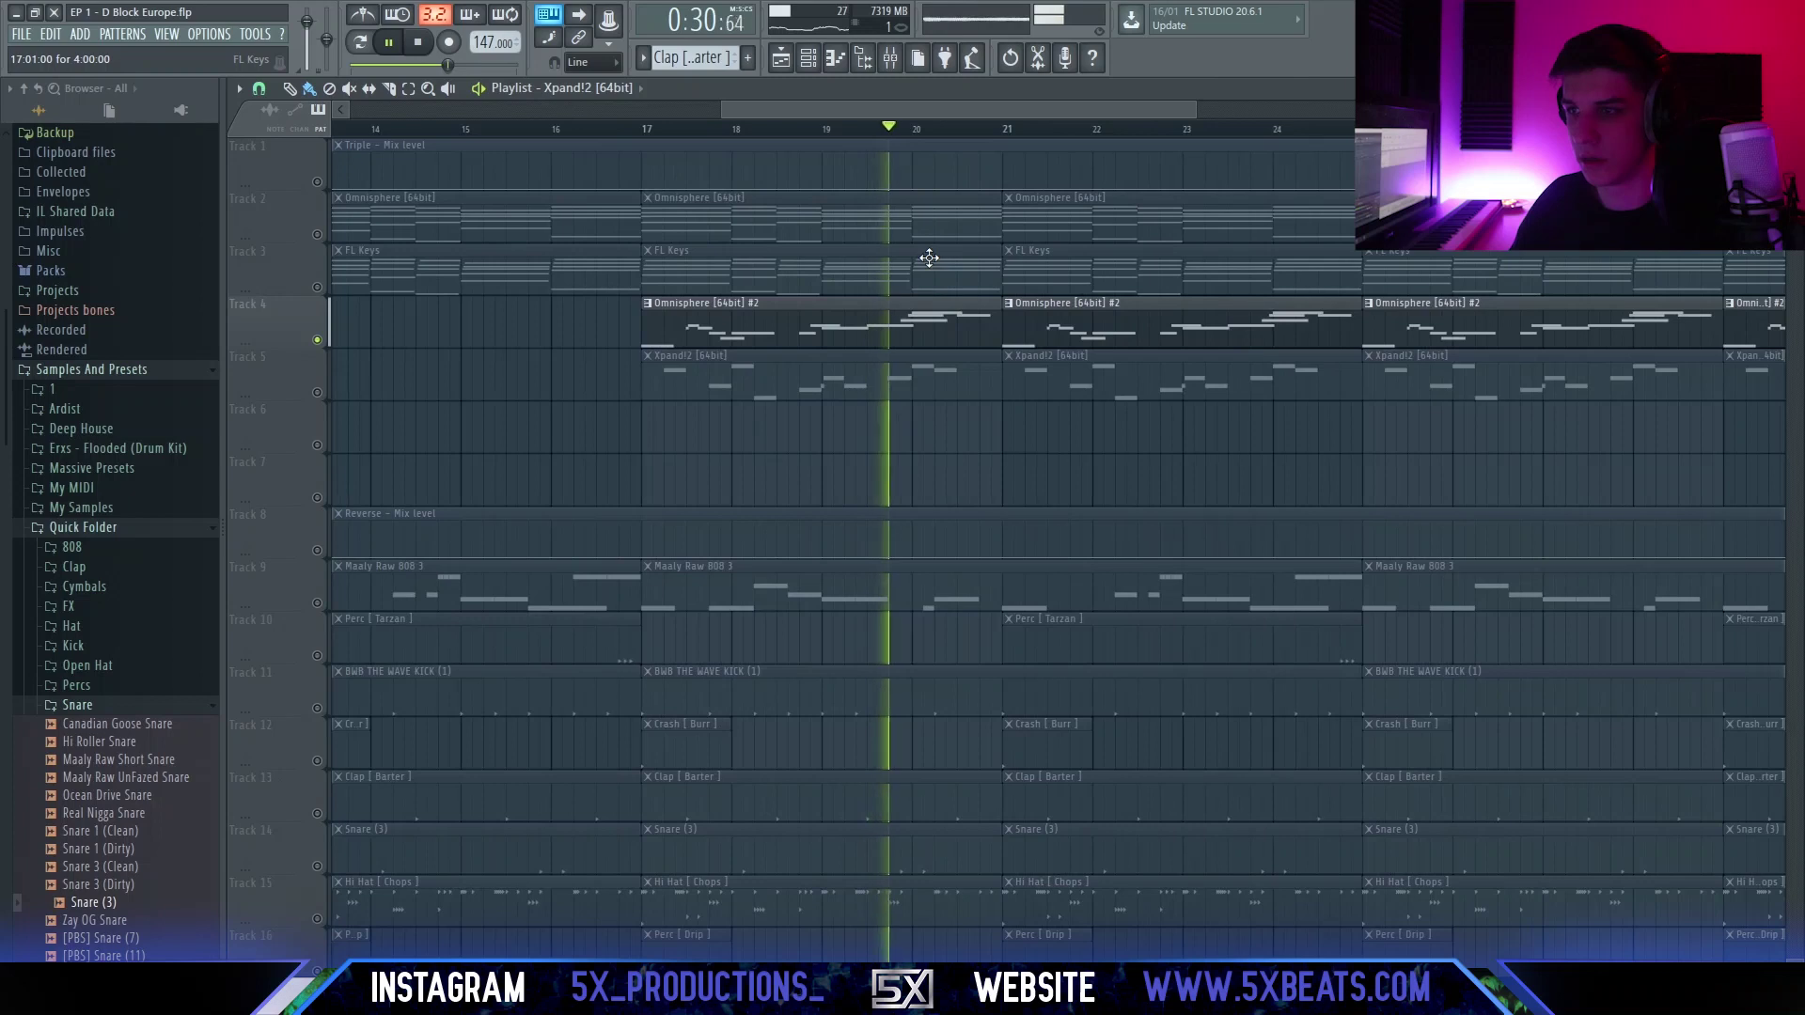
pyautogui.click(808, 58)
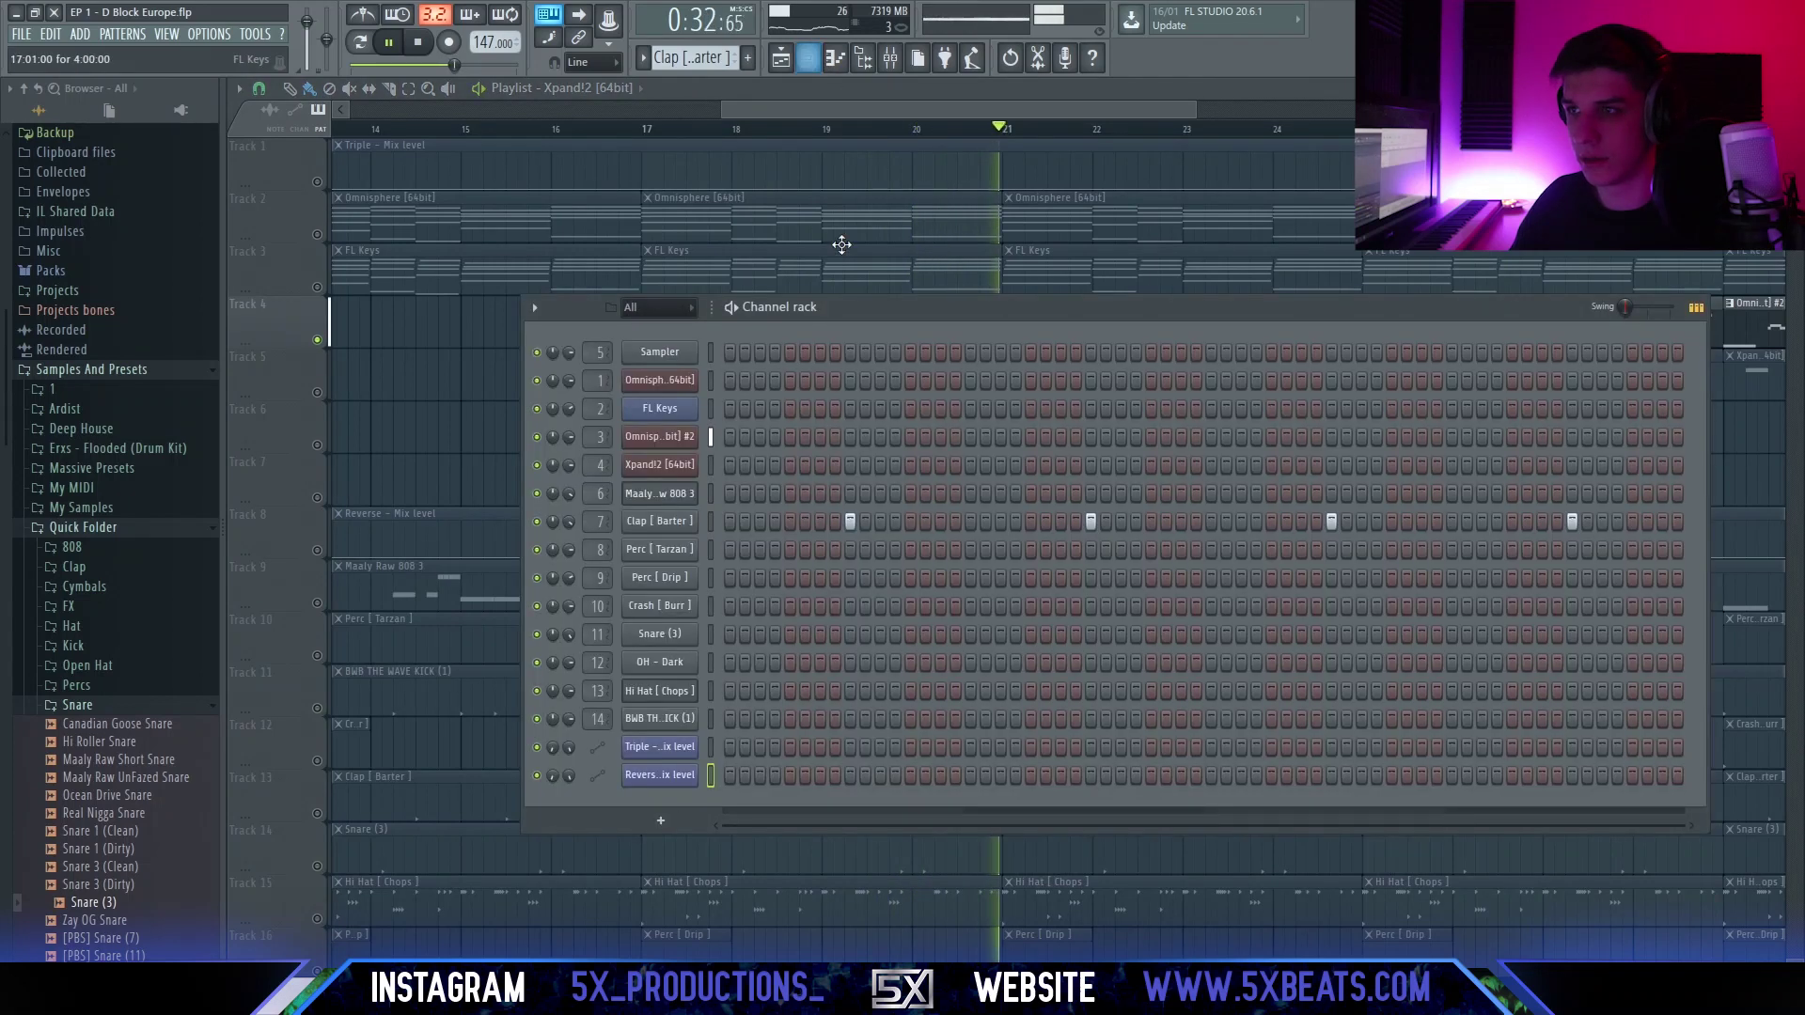
pyautogui.click(808, 58)
# Stop playback and create an automation clip for the Half Speed effect's mix level on the Omnisphere [64bit] #2 mixer track.
pyautogui.click(890, 59)
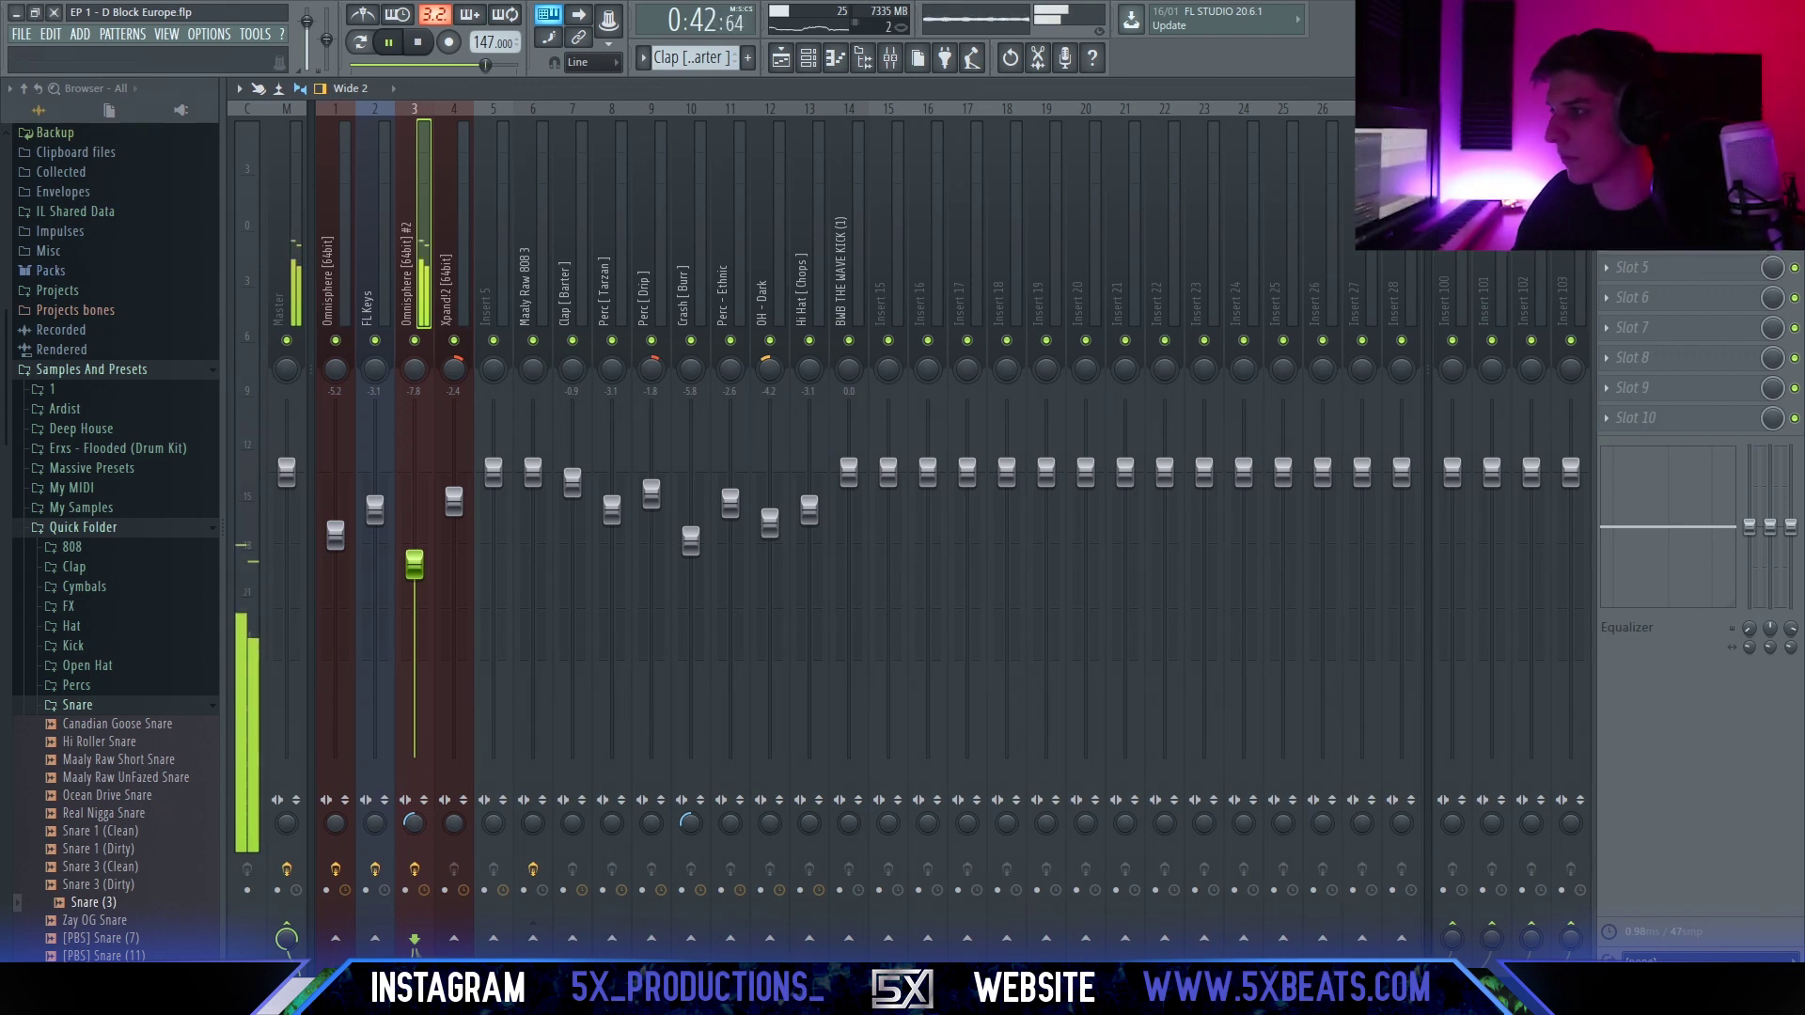
pyautogui.press('space')
pyautogui.rightClick(1772, 206)
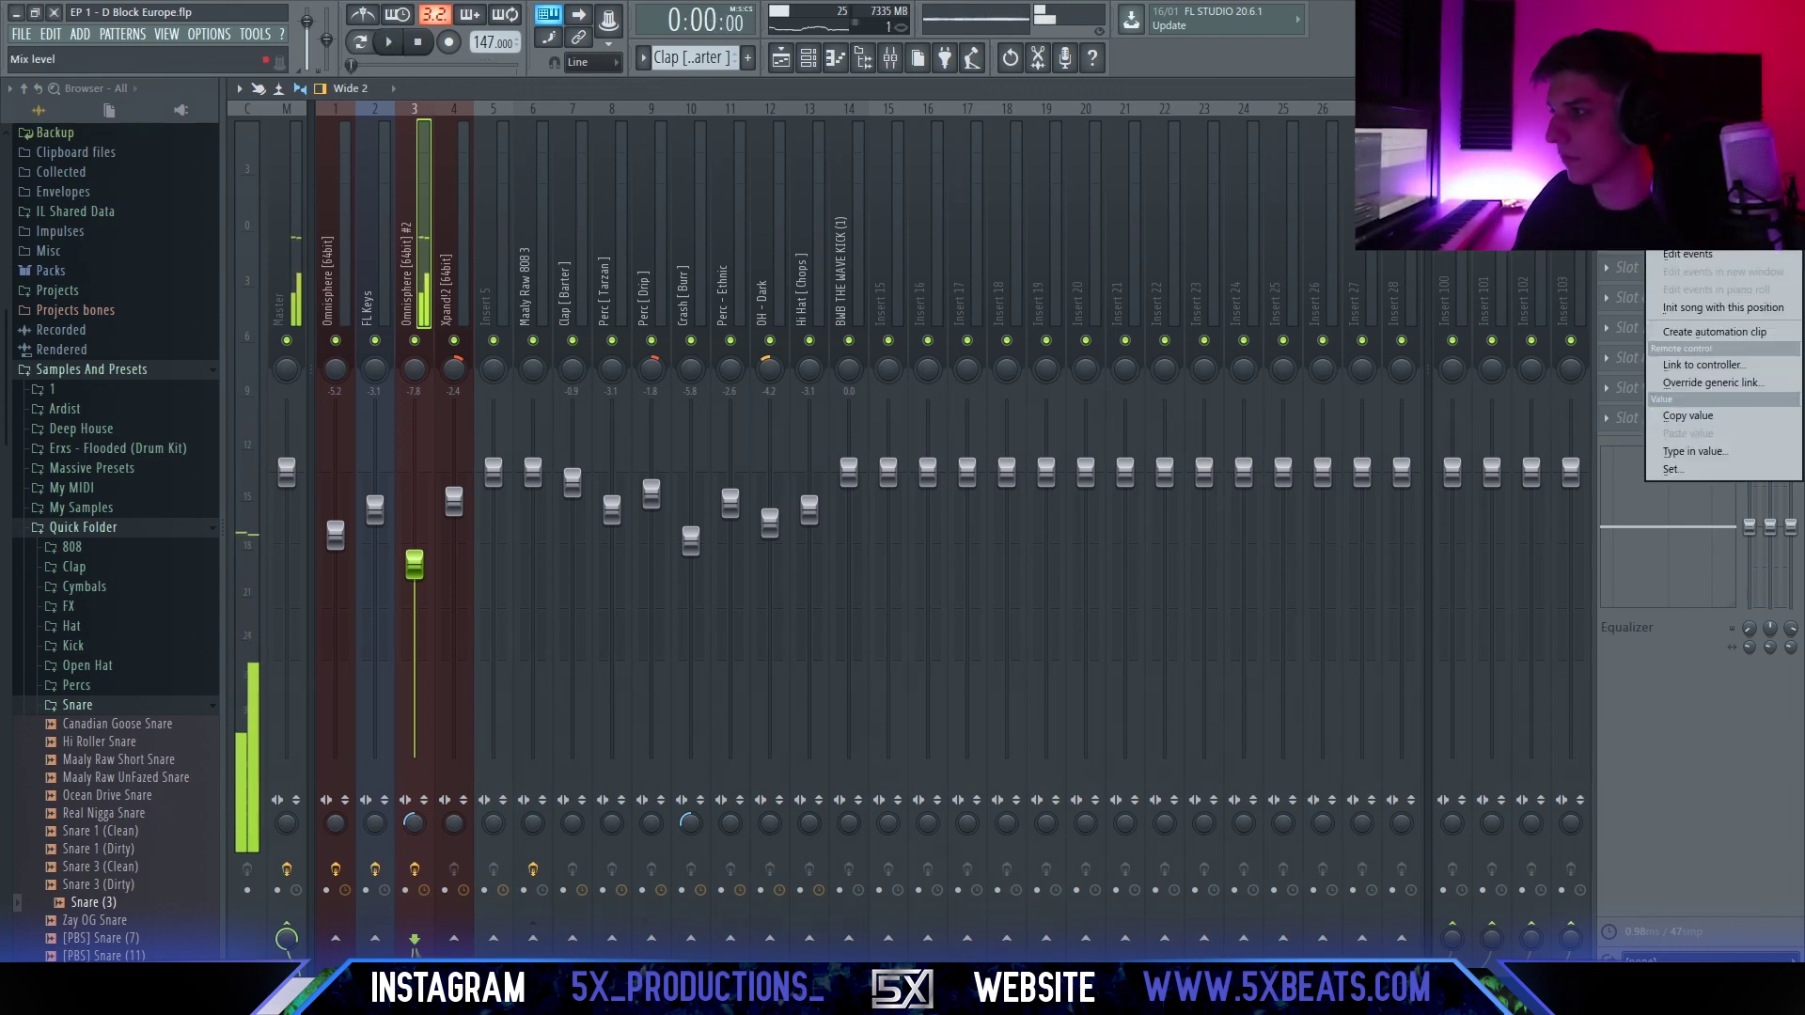
pyautogui.click(1739, 332)
pyautogui.press('F5')
# Play the arrangement from the start and unsolo track 4 so all playlist tracks sound.
pyautogui.press('space')
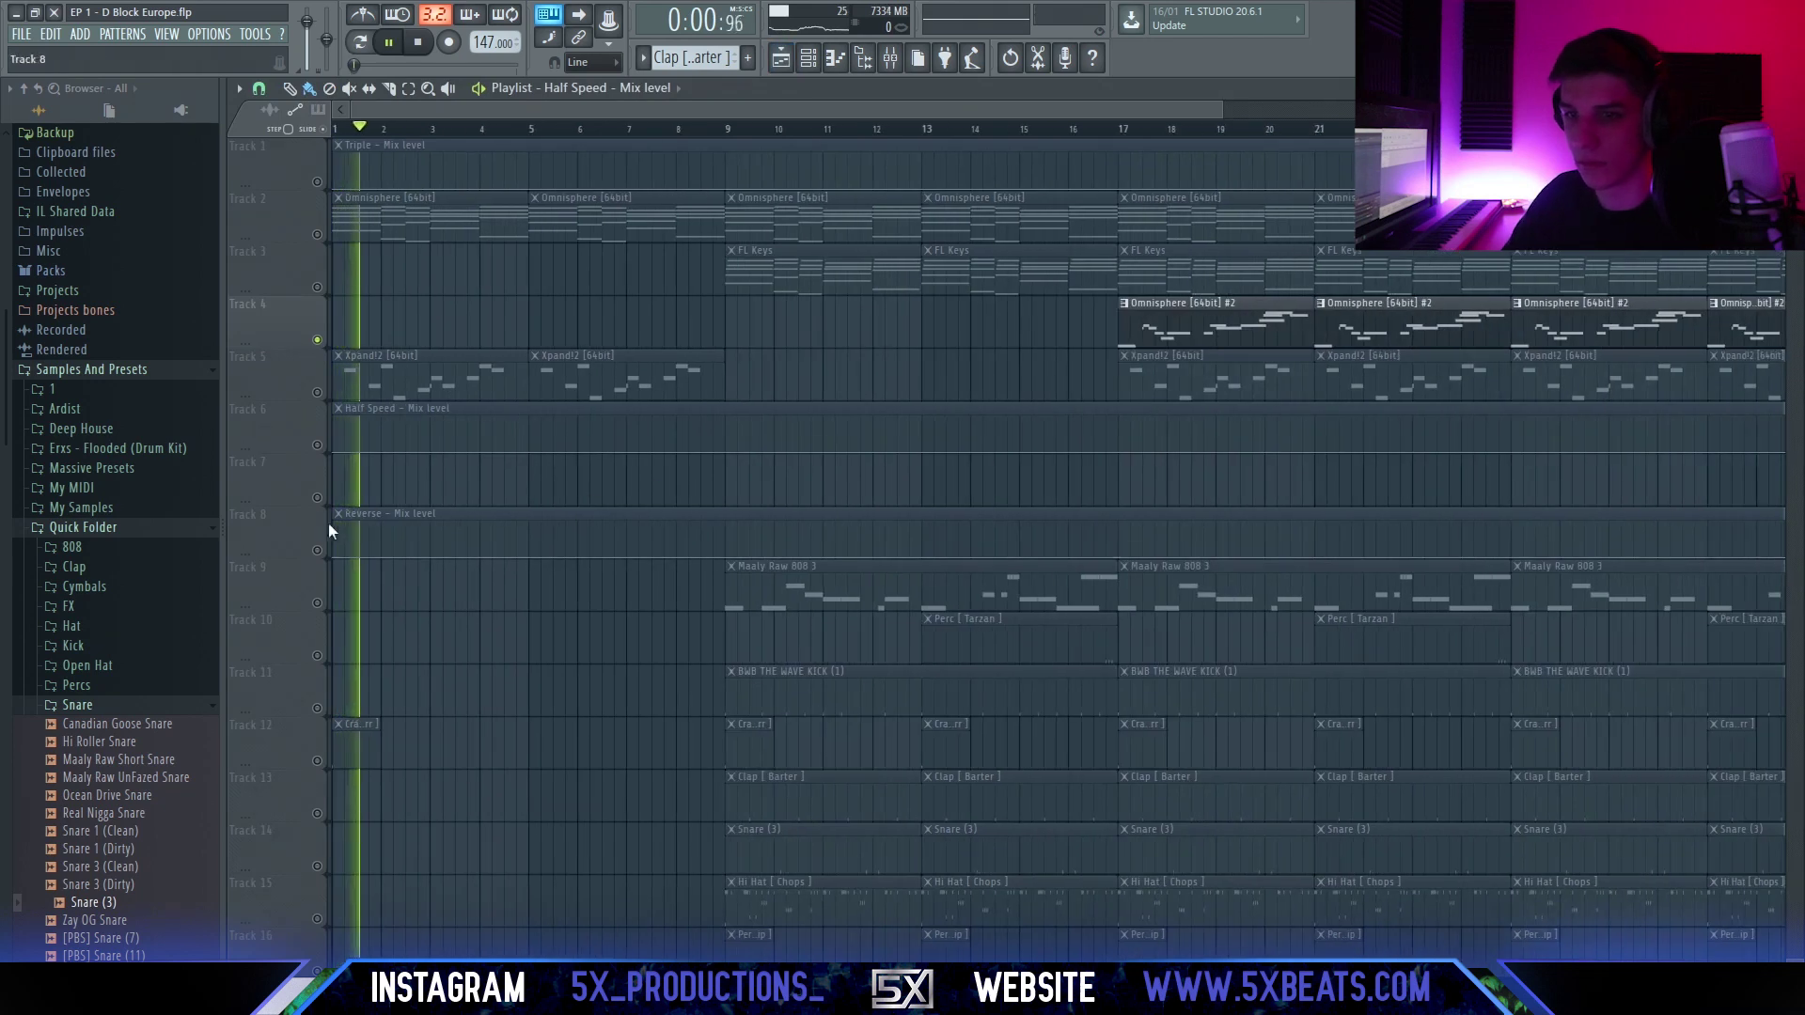
pyautogui.scroll(-2, 403, 689)
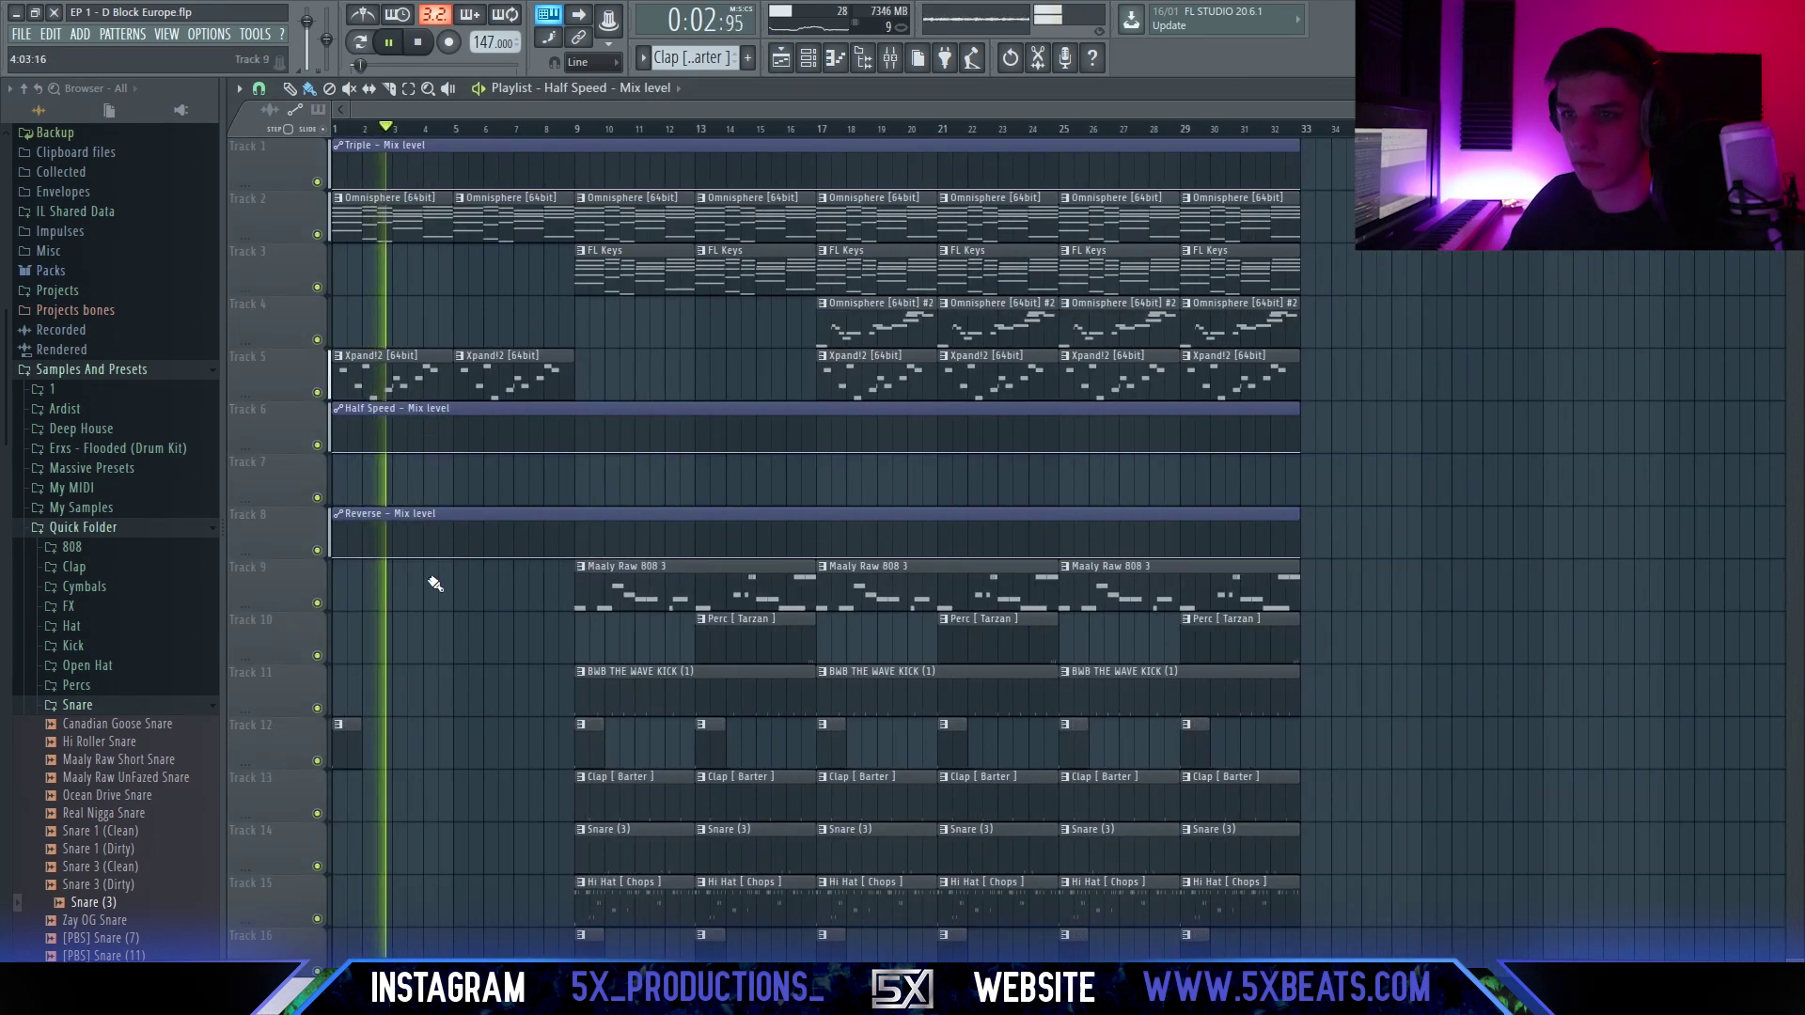
pyautogui.scroll(2, 471, 545)
pyautogui.scroll(-2, 544, 510)
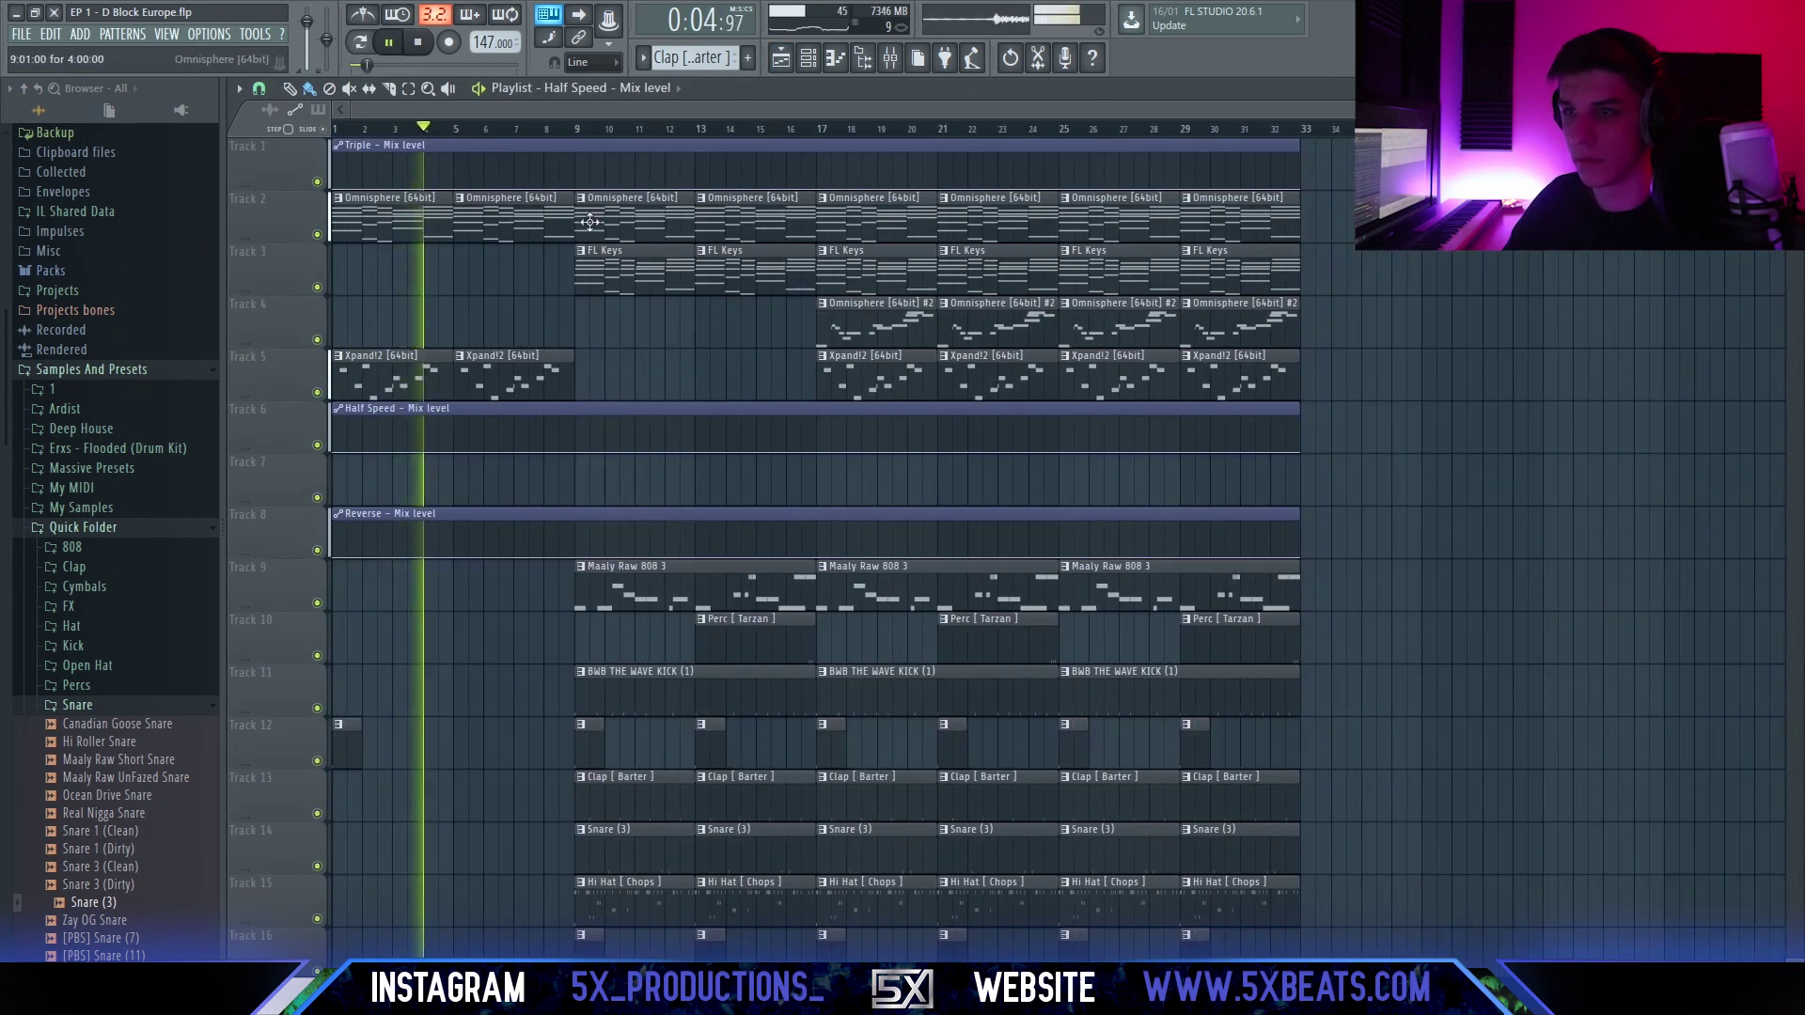
pyautogui.scroll(-3, 685, 262)
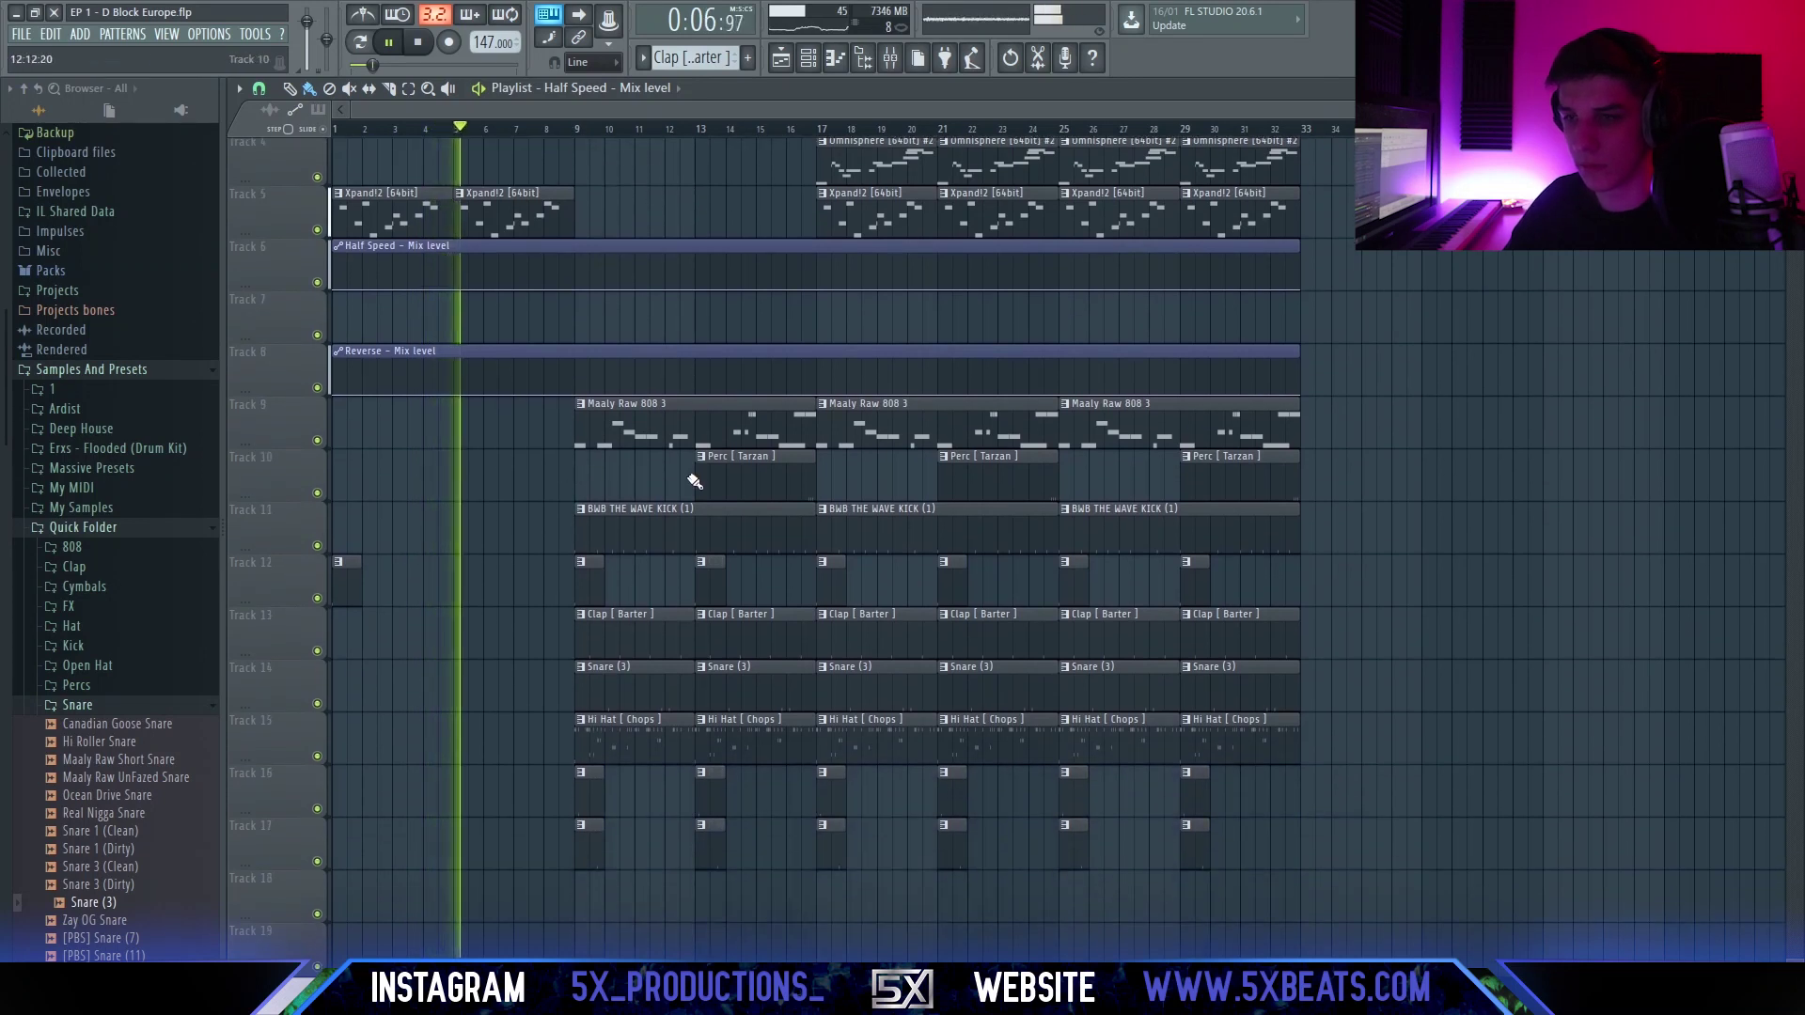
# Delete all 808, kick, clap, snare, hi-hat, crash and percussion clips in bars 9–16 on tracks 9 to 17.
pyautogui.rightClick(661, 429)
pyautogui.rightClick(639, 526)
pyautogui.rightClick(616, 632)
pyautogui.rightClick(602, 684)
pyautogui.rightClick(588, 737)
pyautogui.rightClick(590, 578)
pyautogui.rightClick(590, 788)
pyautogui.rightClick(592, 837)
pyautogui.rightClick(707, 832)
pyautogui.rightClick(710, 780)
pyautogui.rightClick(713, 729)
pyautogui.rightClick(715, 677)
pyautogui.rightClick(714, 625)
pyautogui.rightClick(713, 569)
pyautogui.rightClick(724, 474)
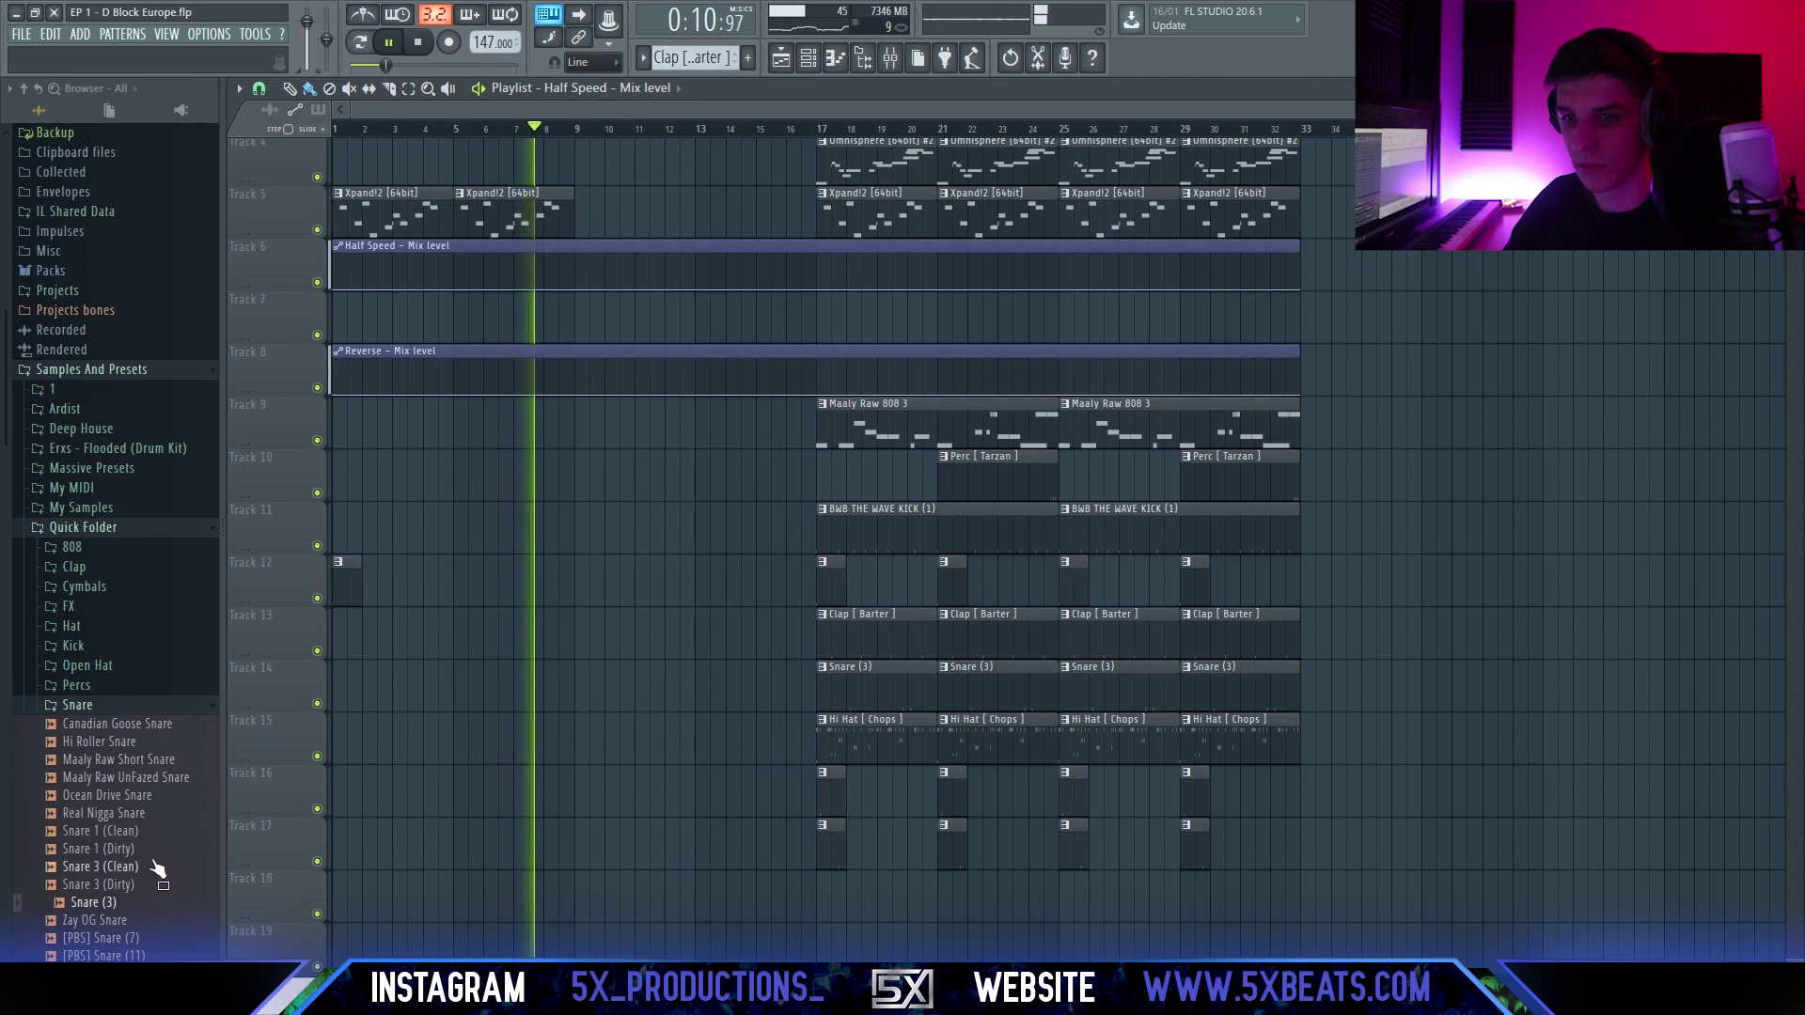
# Stop playback, place the "2You have now reached 5x tag" sample on track 13 at bar 7 and set its volume to 51%.
pyautogui.scroll(-5, 101, 714)
pyautogui.press('space')
pyautogui.moveTo(464, 634); pyautogui.dragTo(469, 632)
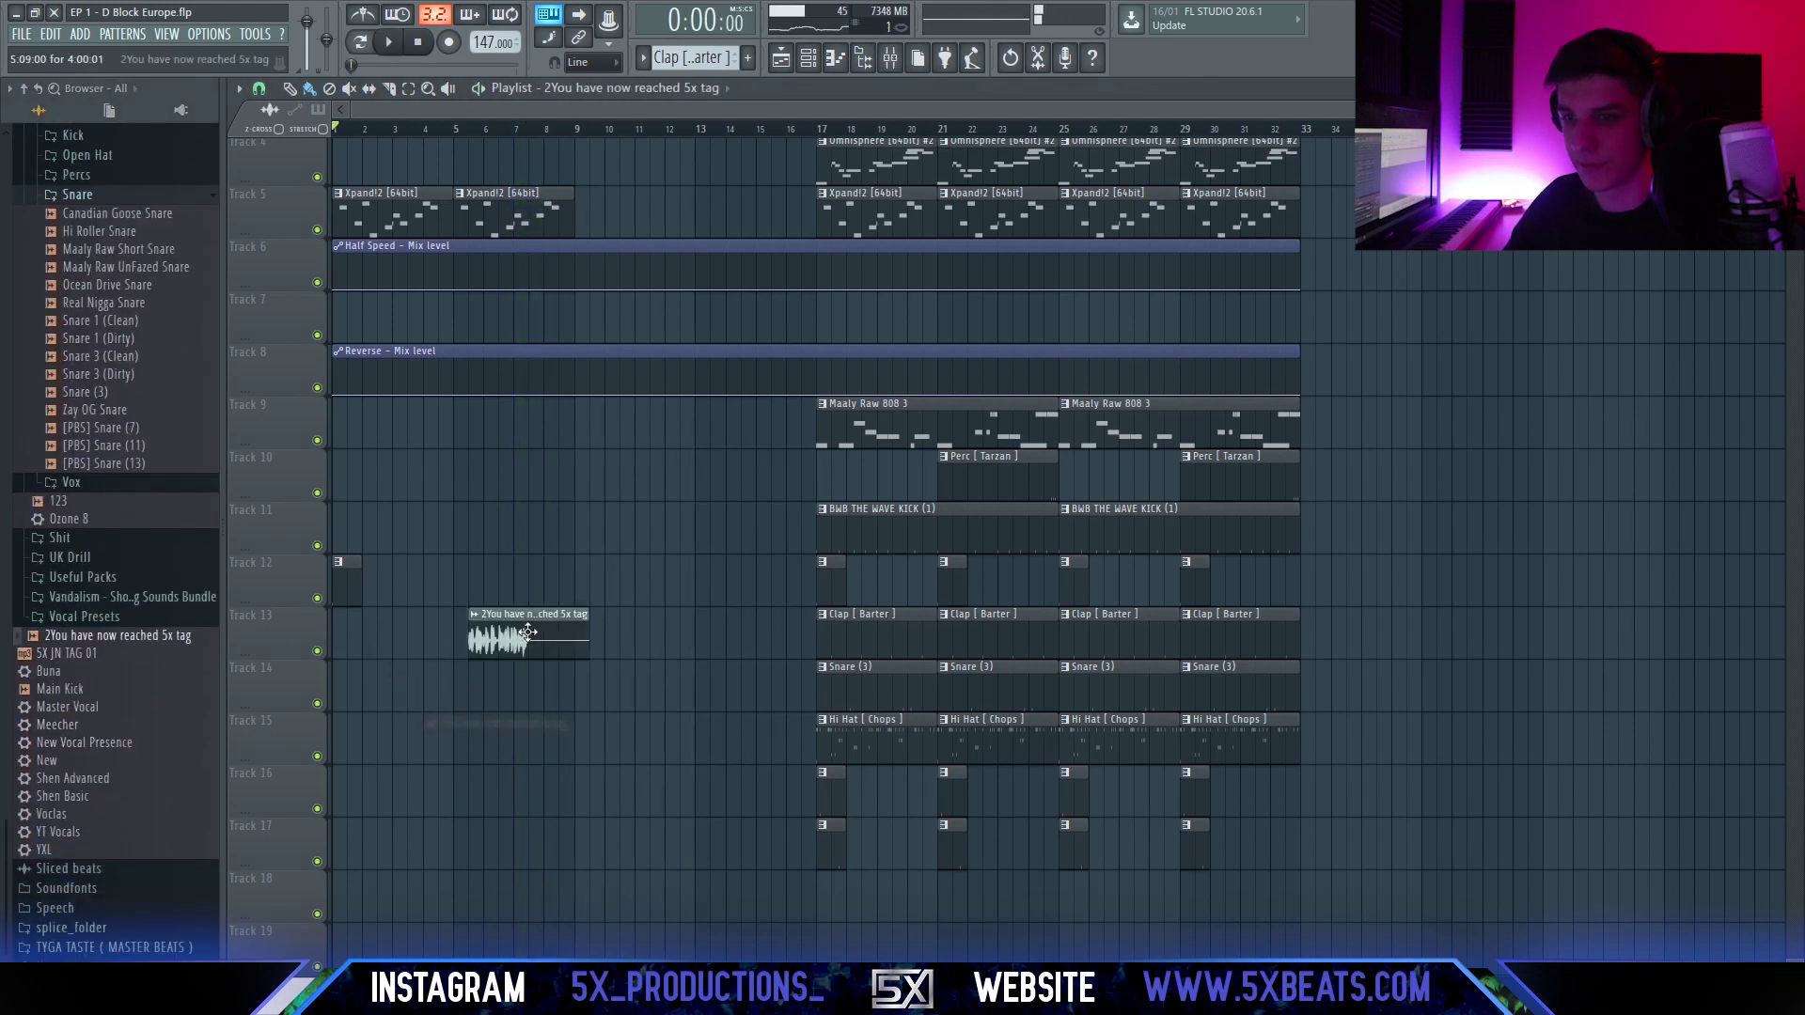
pyautogui.doubleClick(569, 628)
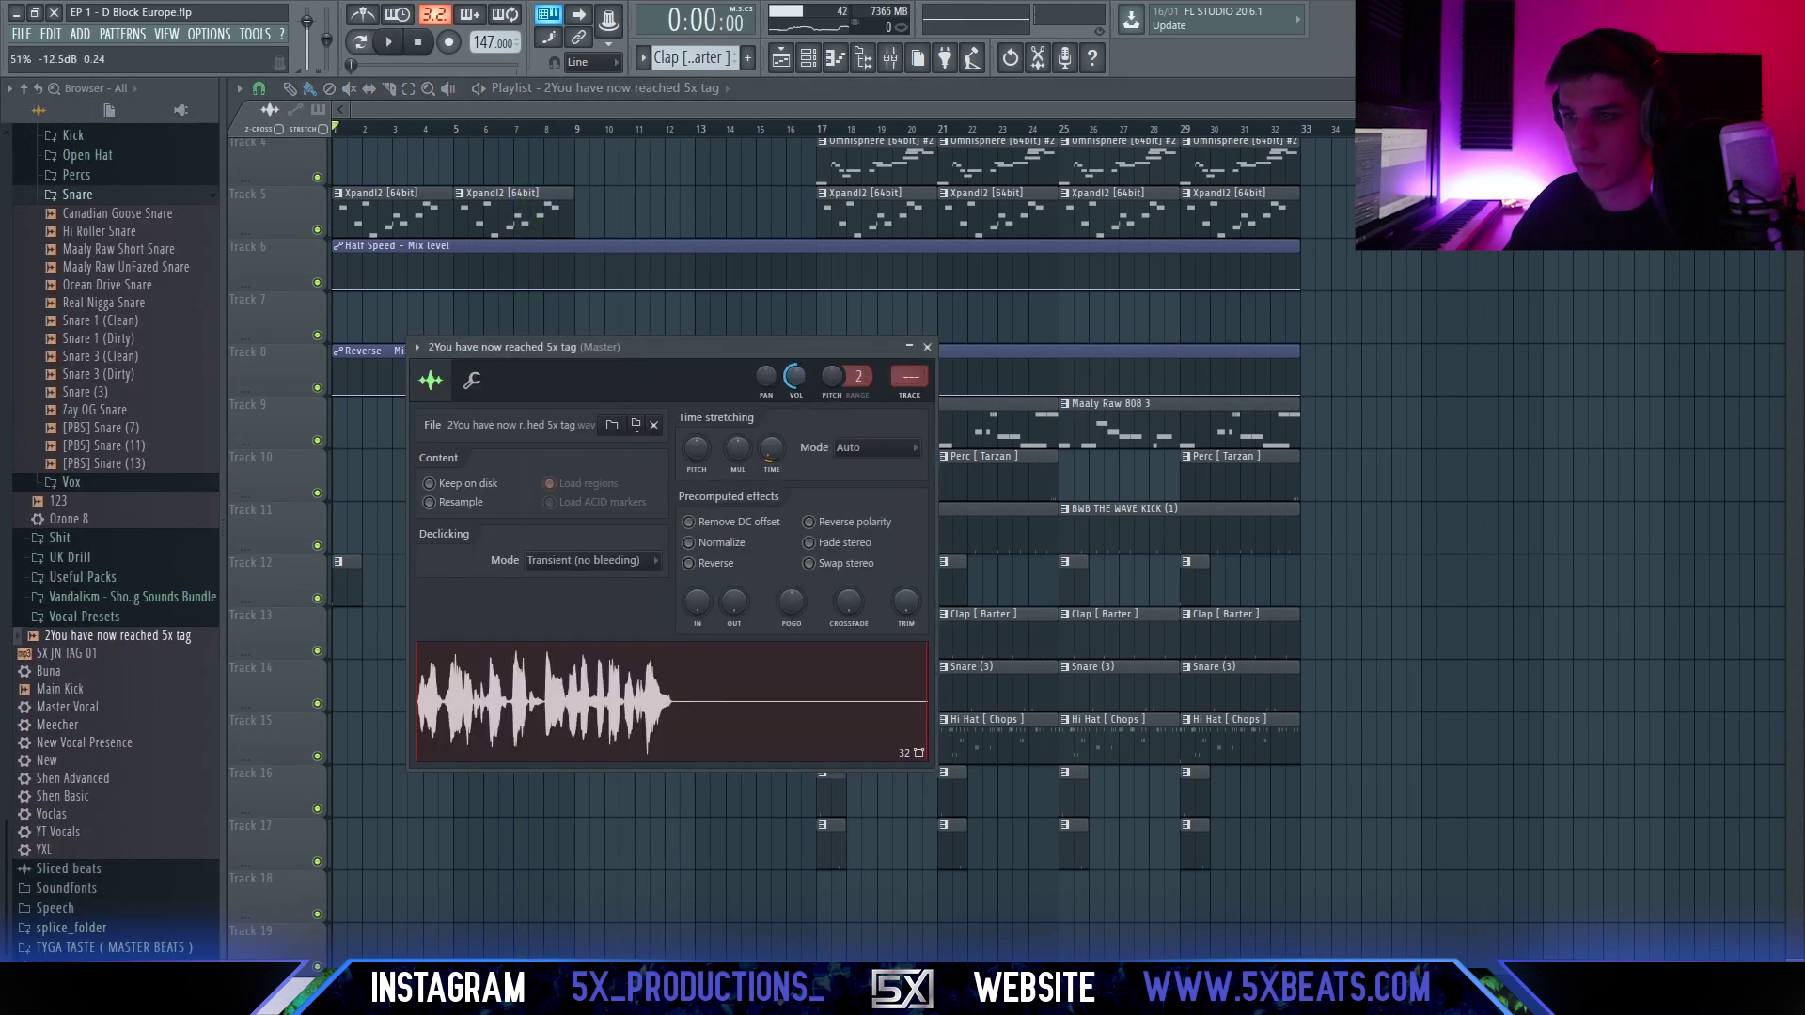
pyautogui.click(517, 129)
pyautogui.press('space')
pyautogui.scroll(2, 647, 580)
# Select all 808 and drum clips from bar 17 onward and move them back to start at bar 9.
pyautogui.moveTo(649, 580); pyautogui.dragTo(1080, 777)
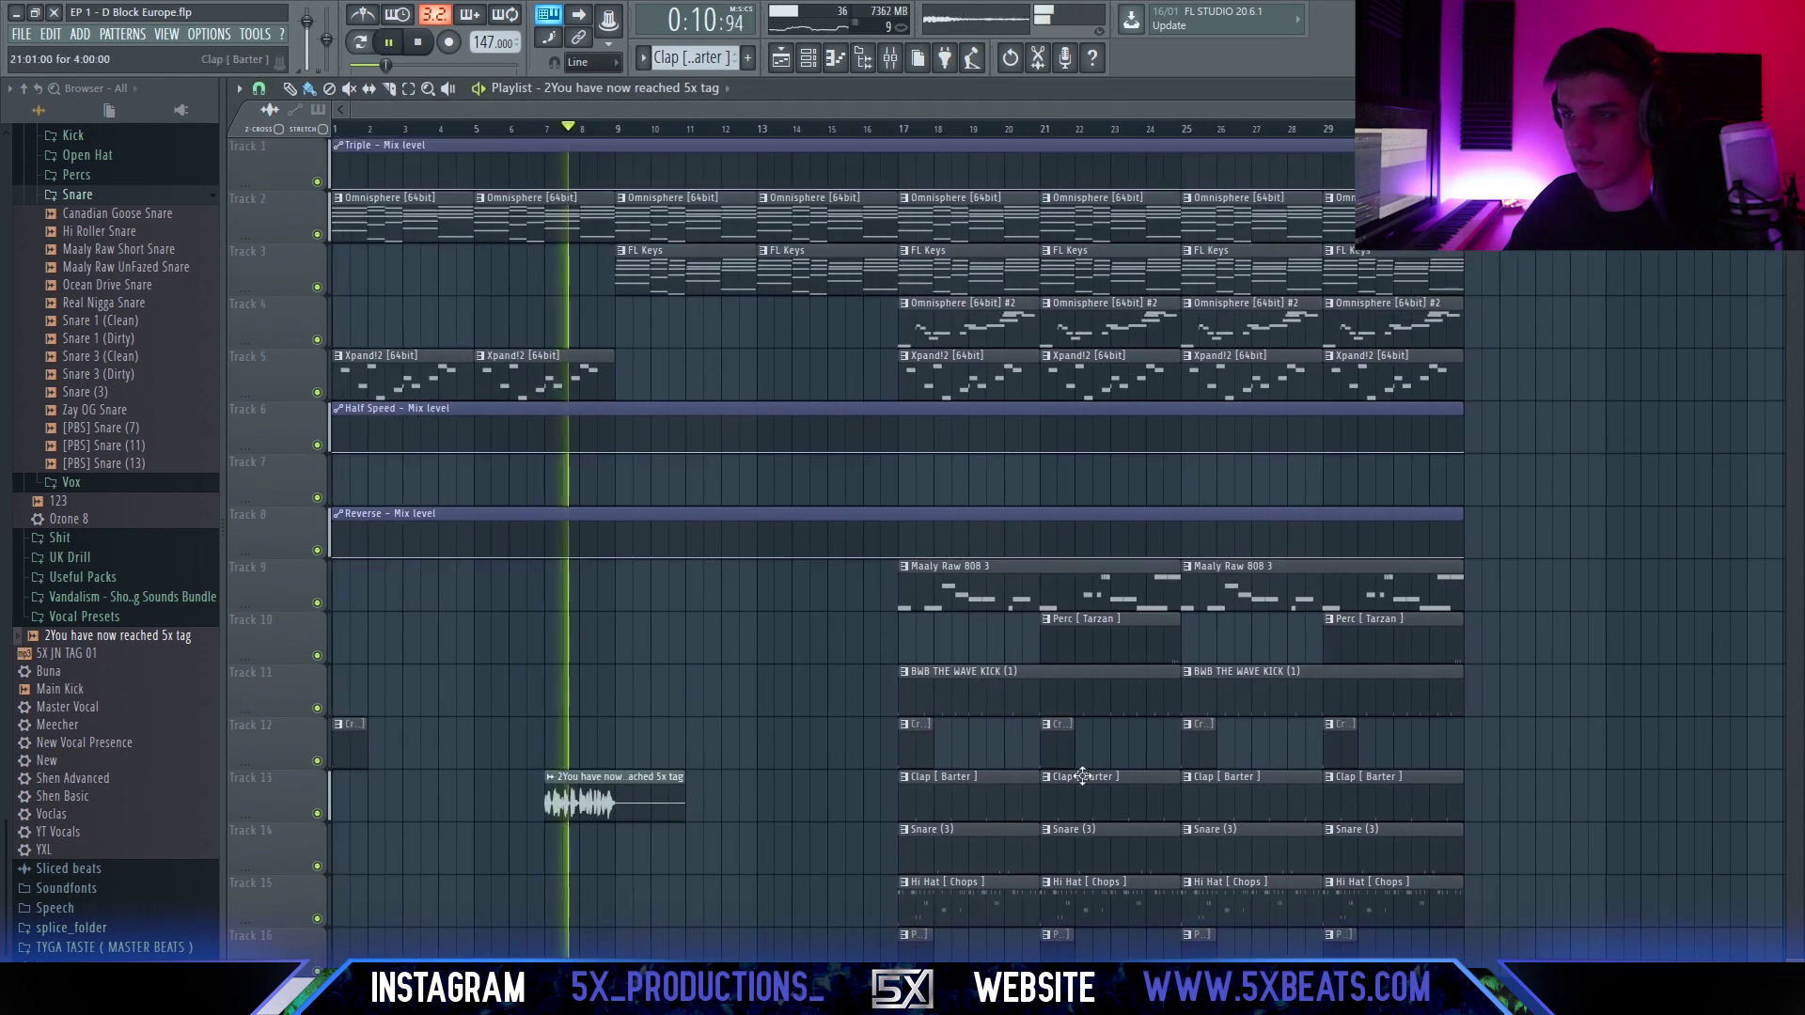
pyautogui.moveTo(895, 558); pyautogui.dragTo(1463, 957)
pyautogui.press('space')
pyautogui.scroll(-3, 1054, 832)
pyautogui.moveTo(971, 667); pyautogui.dragTo(688, 666)
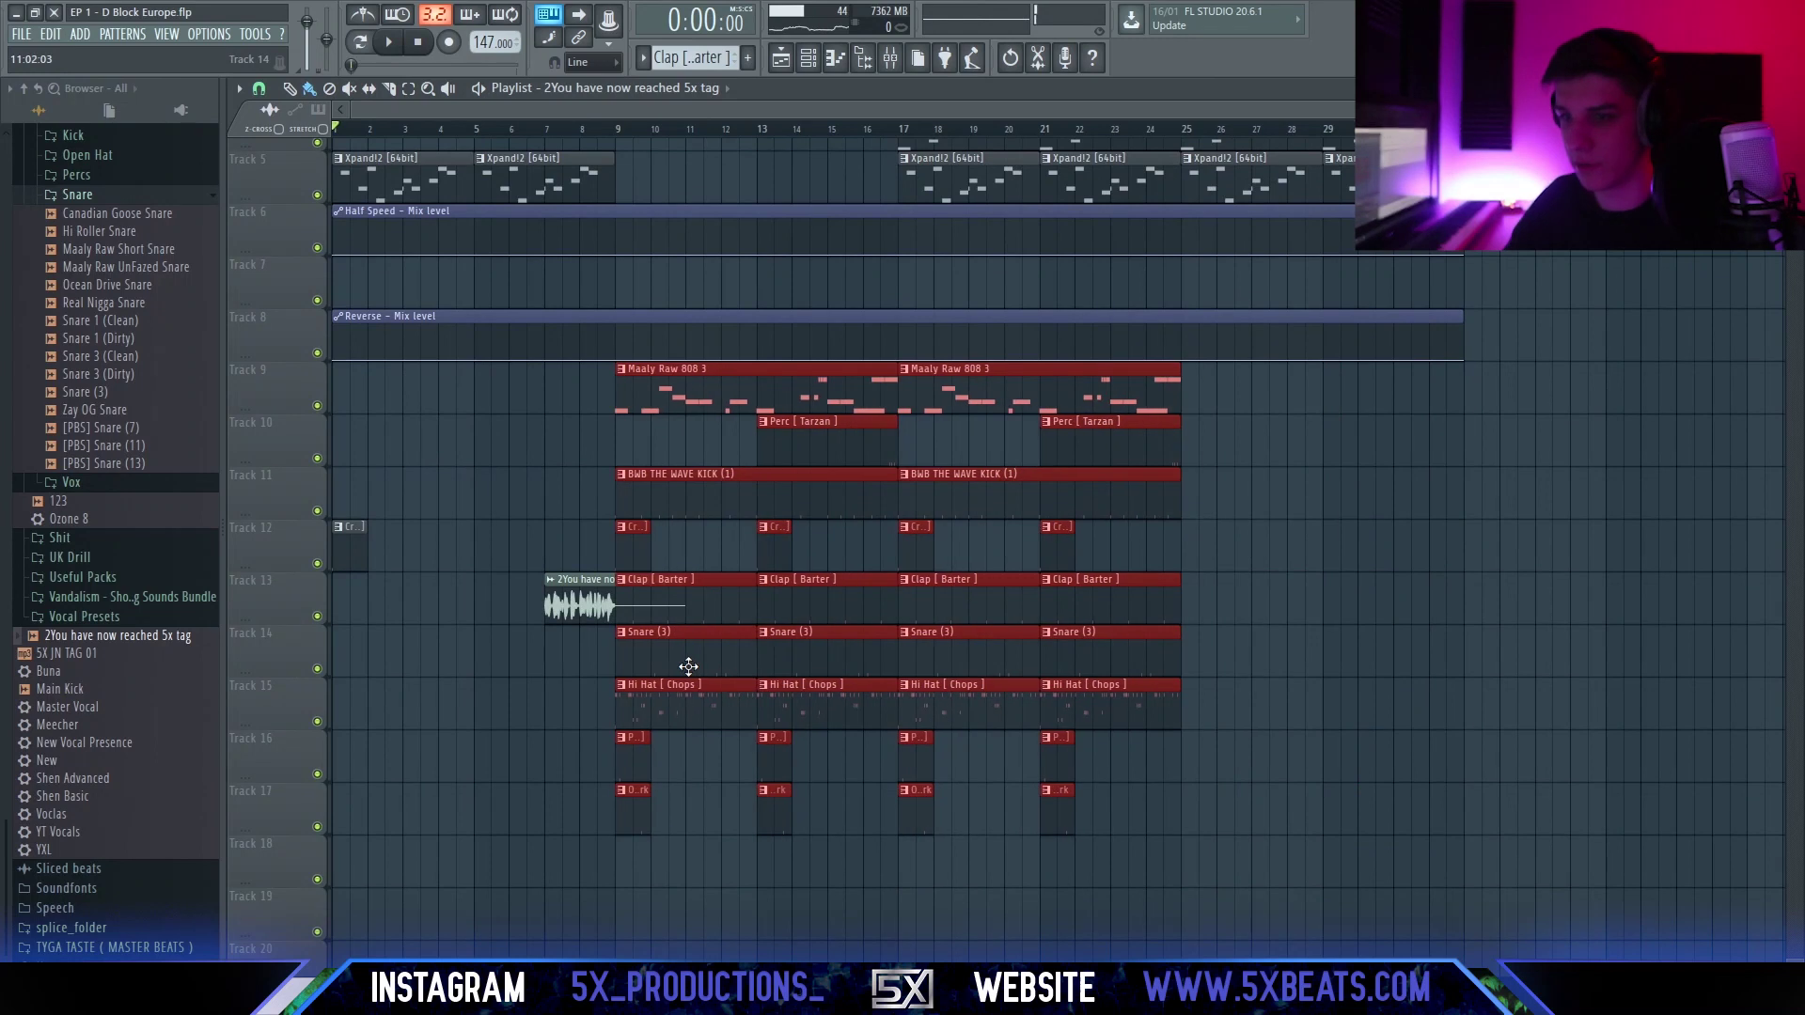
# Move the vocal tag down to track 18 and cut the start of the first BWB THE WAVE KICK clip to about bar 10.5.
pyautogui.click(561, 520)
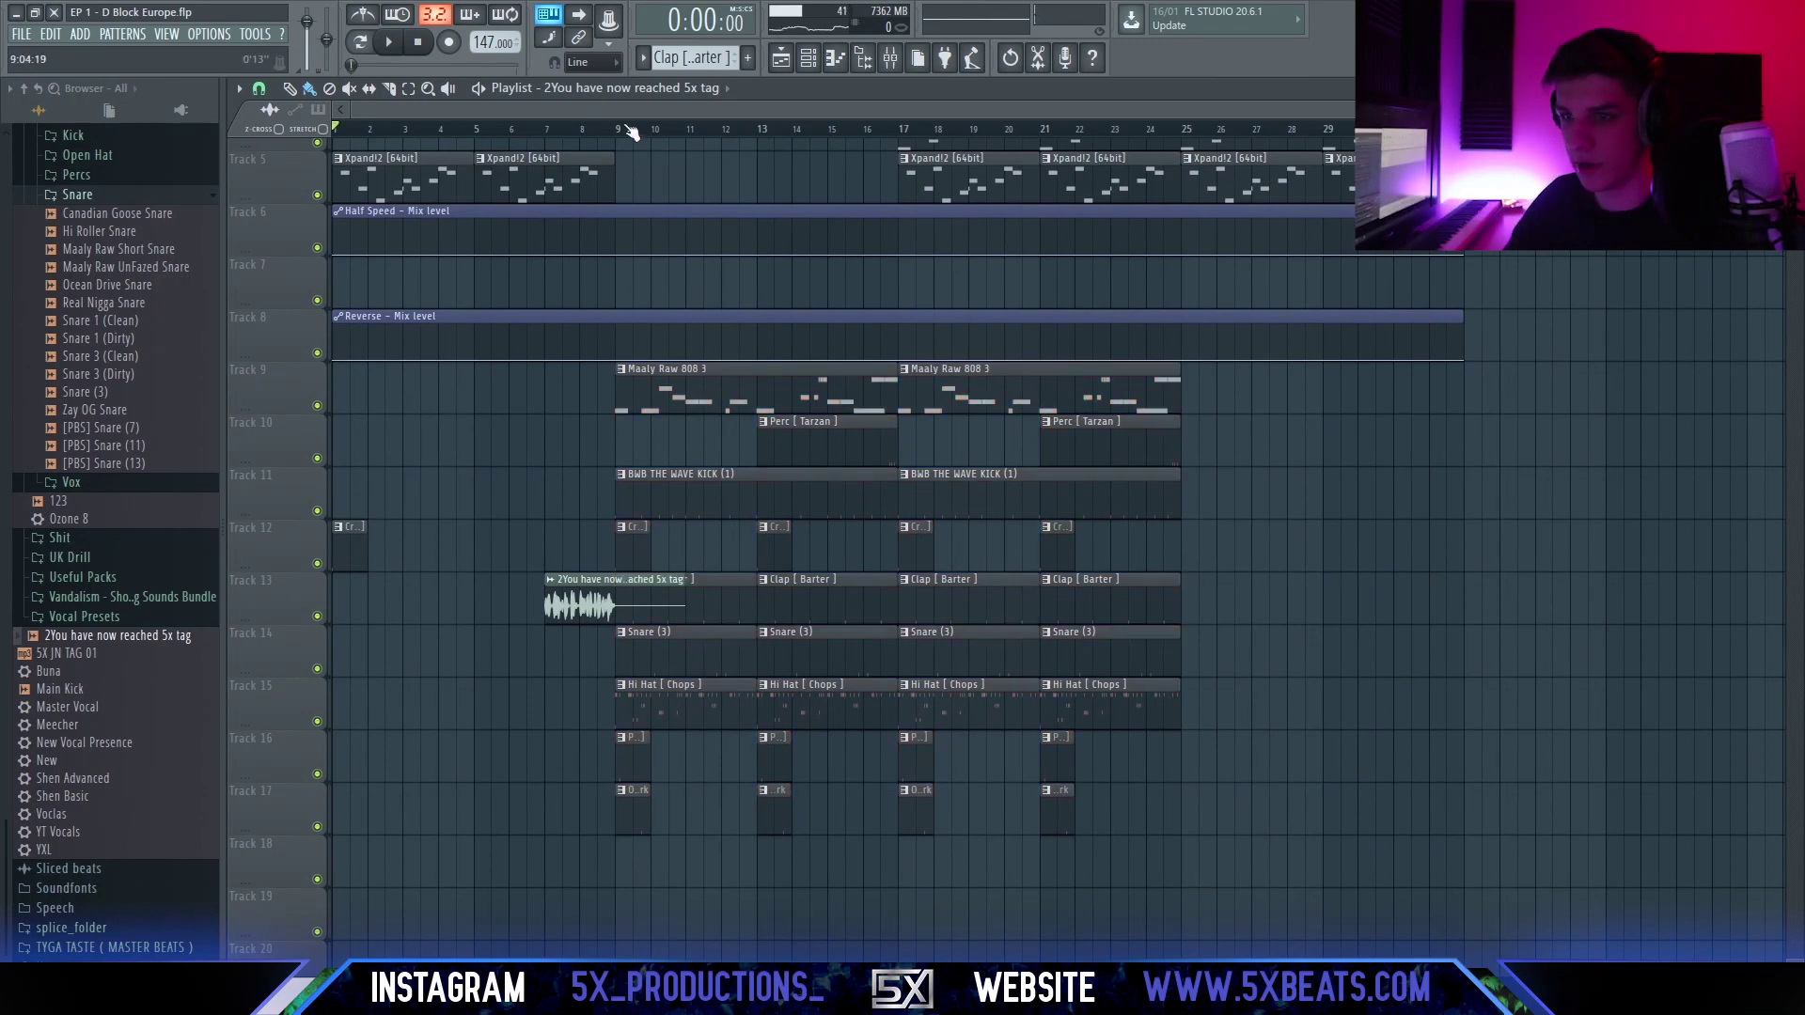
pyautogui.hotkey('shift', 'Down')
pyautogui.hotkey('shift', 'Down')
pyautogui.hotkey('shift', 'Down')
pyautogui.hotkey('shift', 'Down')
pyautogui.hotkey('shift', 'Down')
pyautogui.rightClick(583, 597)
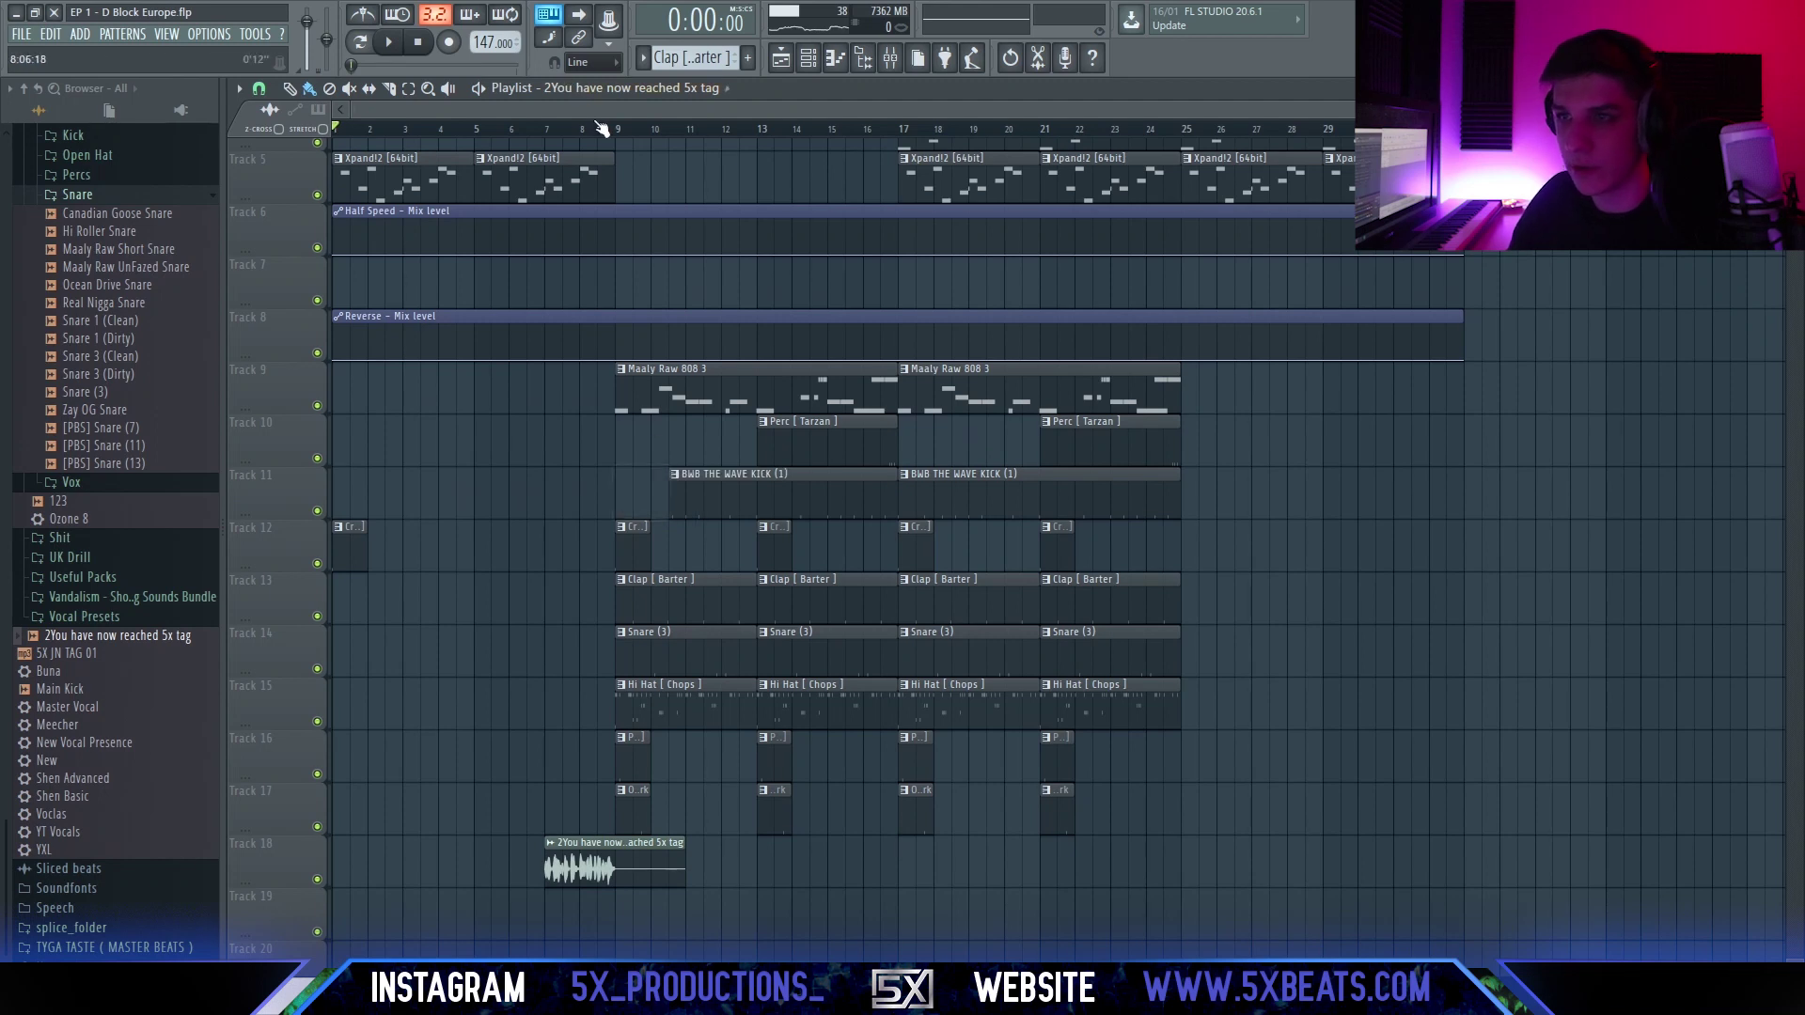
# Play from about bar 8 and delete the Perc [ Drip ] and OH - Dark clips at bars 9 and 13.
pyautogui.scroll(3, 619, 349)
pyautogui.scroll(2, 667, 601)
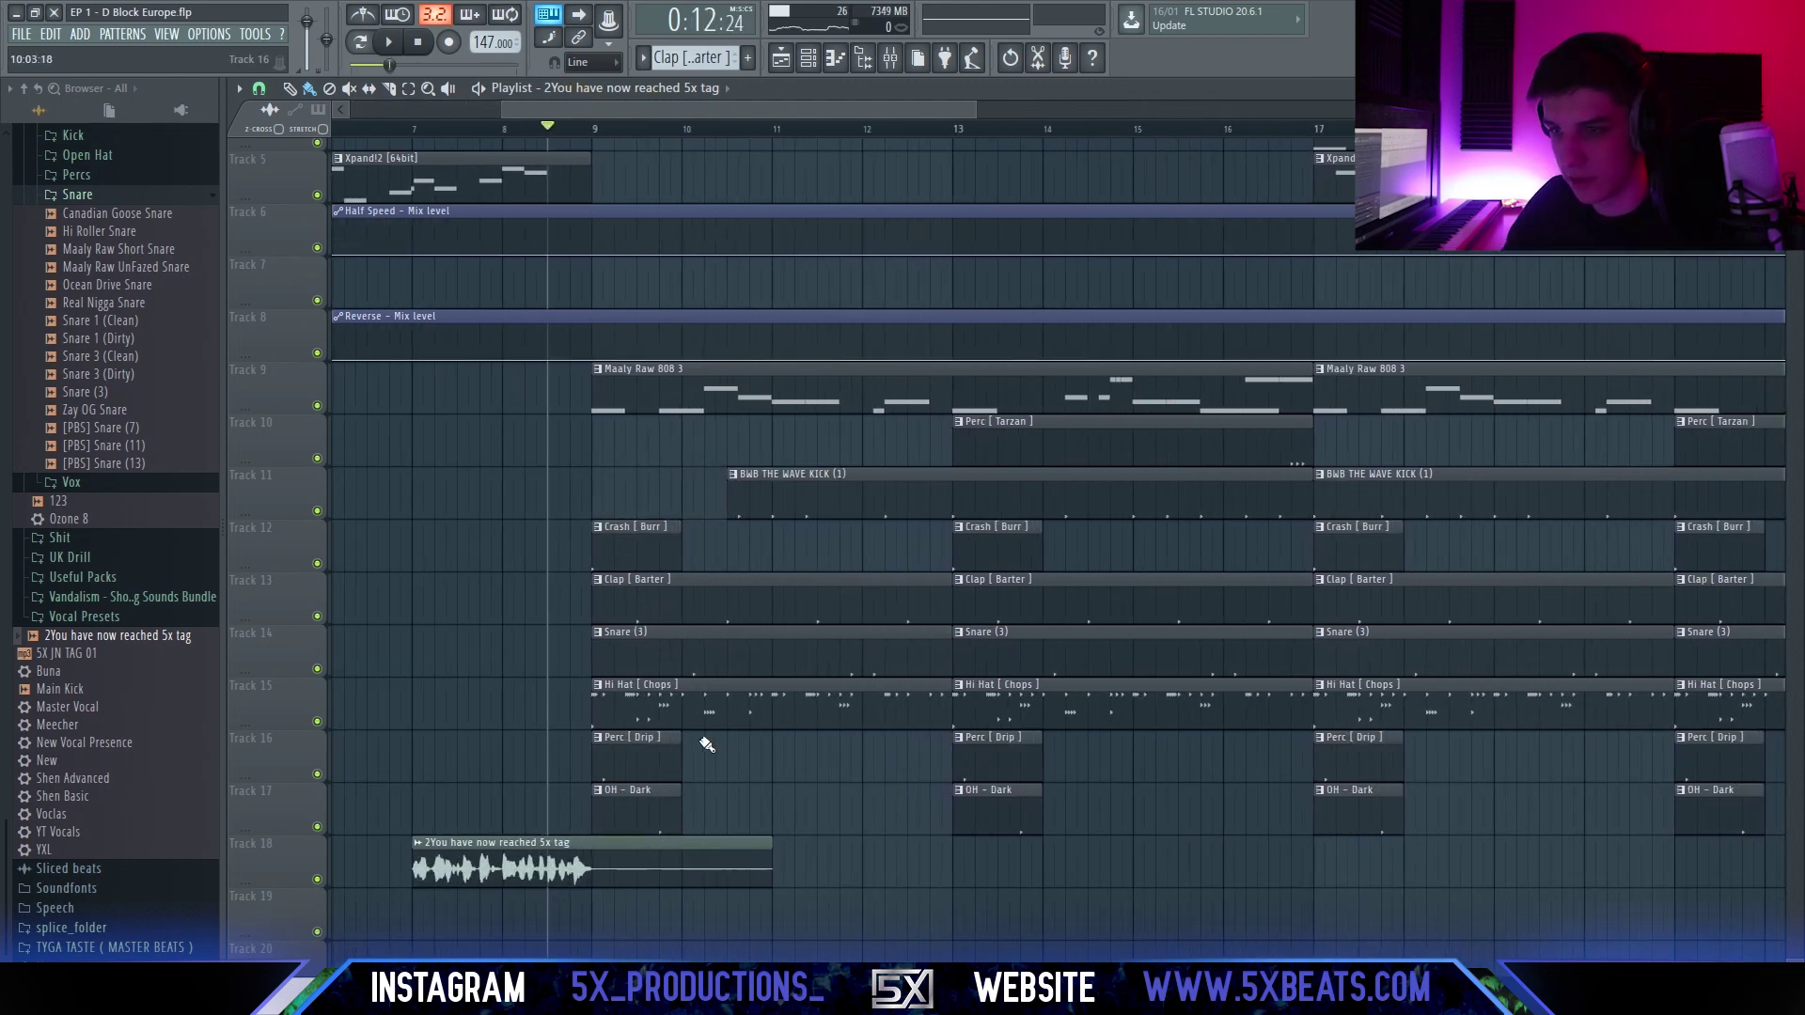
pyautogui.rightClick(973, 824)
pyautogui.press('space')
pyautogui.moveTo(709, 741); pyautogui.dragTo(673, 781)
pyautogui.scroll(-3, 689, 786)
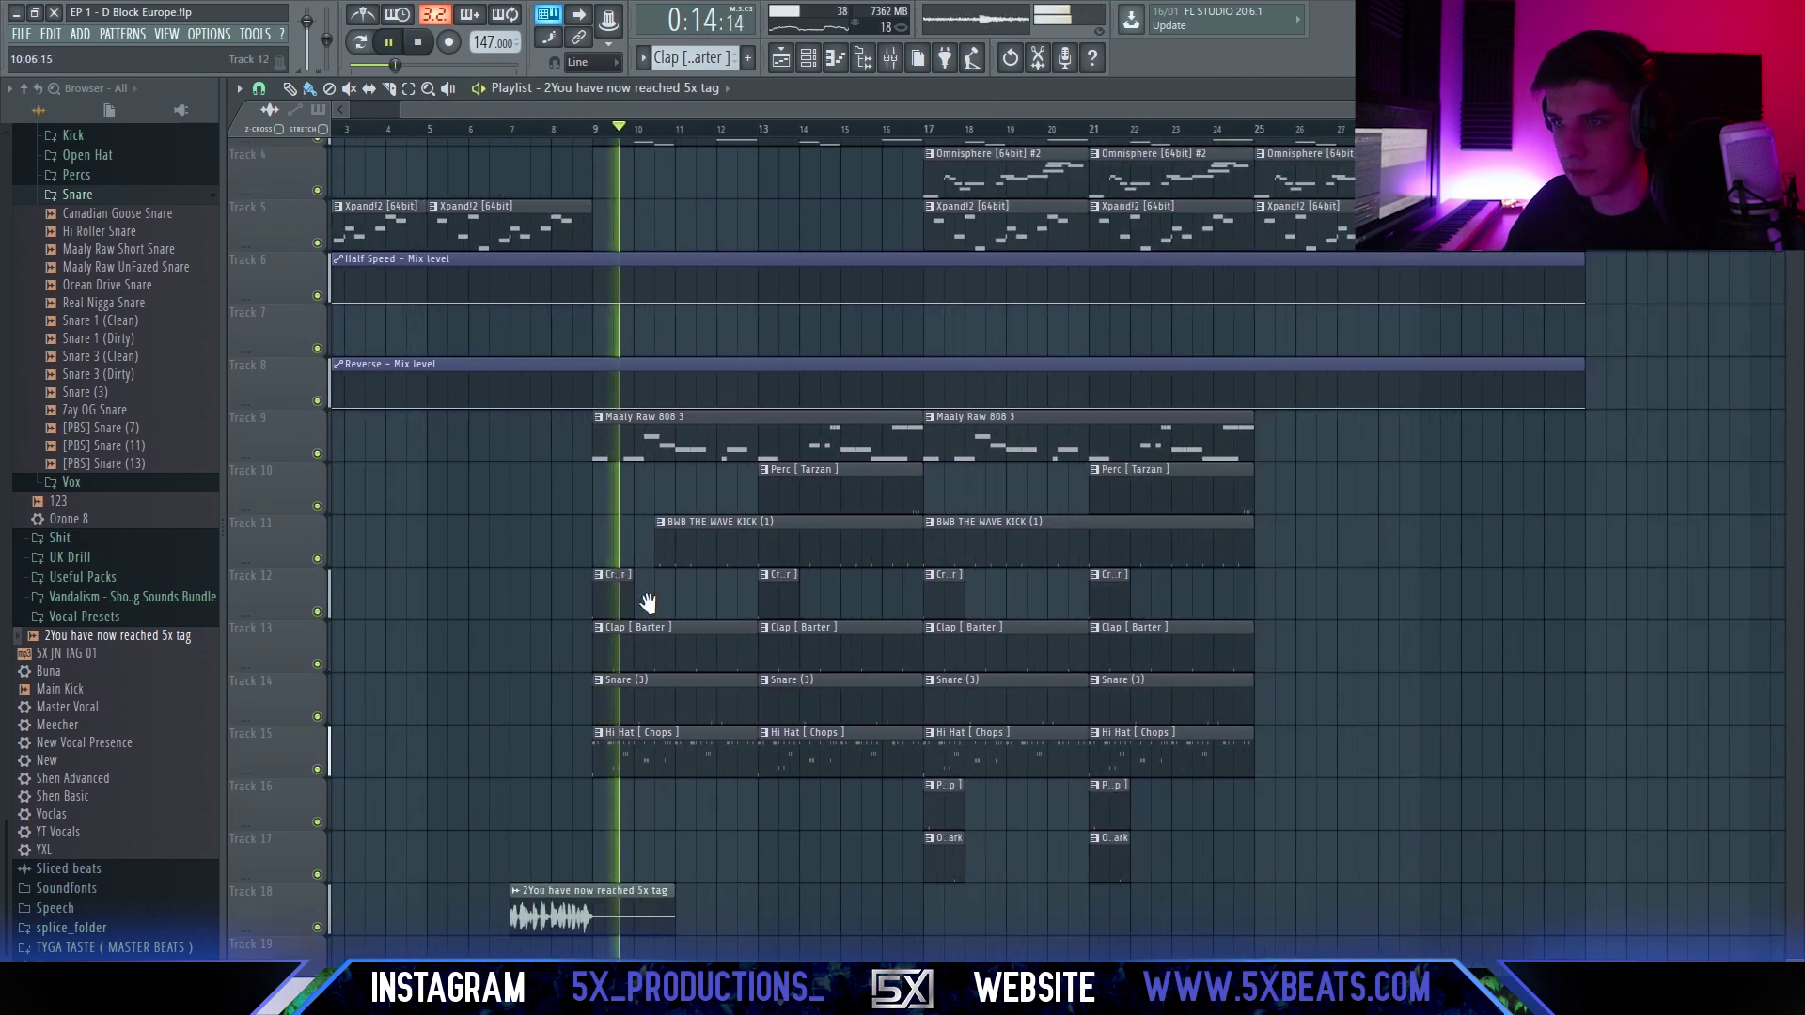
# Delete the Xpand!2 clips in bars 17–24 and cut the first half bar off the Hi Hat [ Chops ] clip at bar 17.
pyautogui.moveTo(647, 603); pyautogui.dragTo(711, 752)
pyautogui.moveTo(866, 604)
pyautogui.mouseDown()
pyautogui.moveTo(866, 556)
pyautogui.moveTo(849, 608)
pyautogui.mouseUp()
pyautogui.scroll(2, 855, 592)
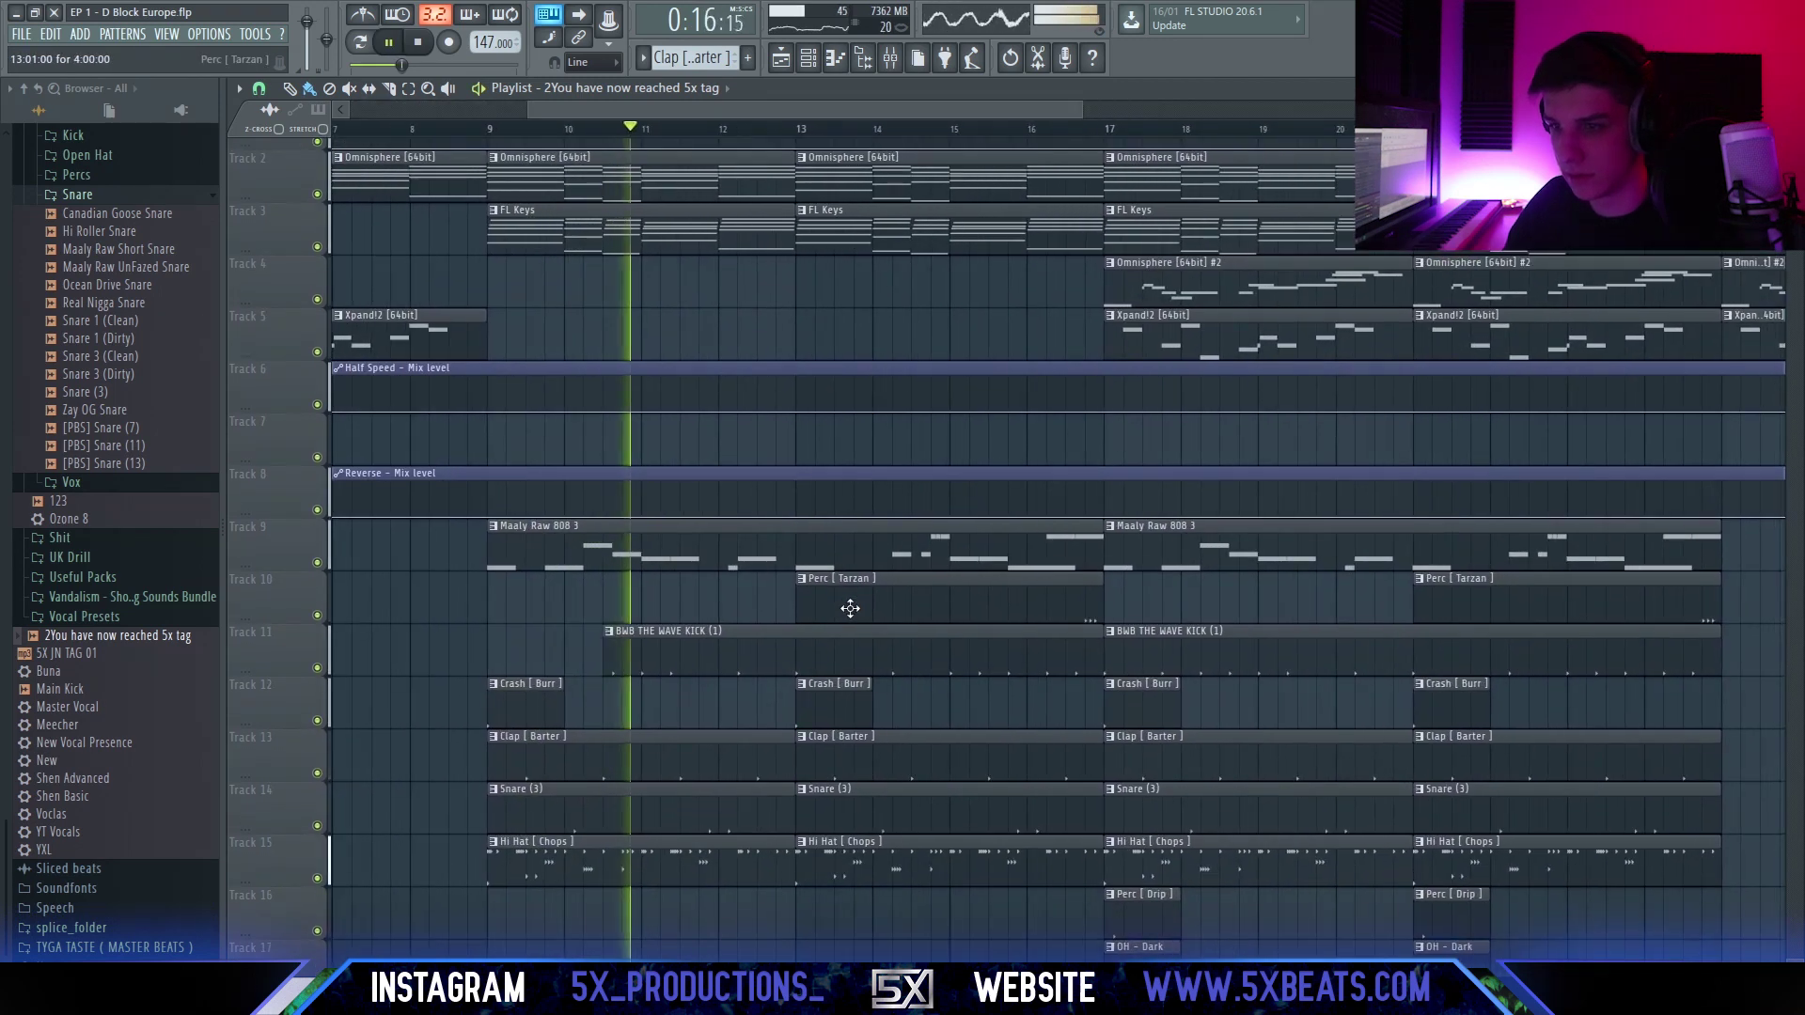
pyautogui.scroll(-5, 828, 658)
pyautogui.moveTo(885, 675); pyautogui.dragTo(1027, 878)
pyautogui.moveTo(903, 717); pyautogui.dragTo(905, 596)
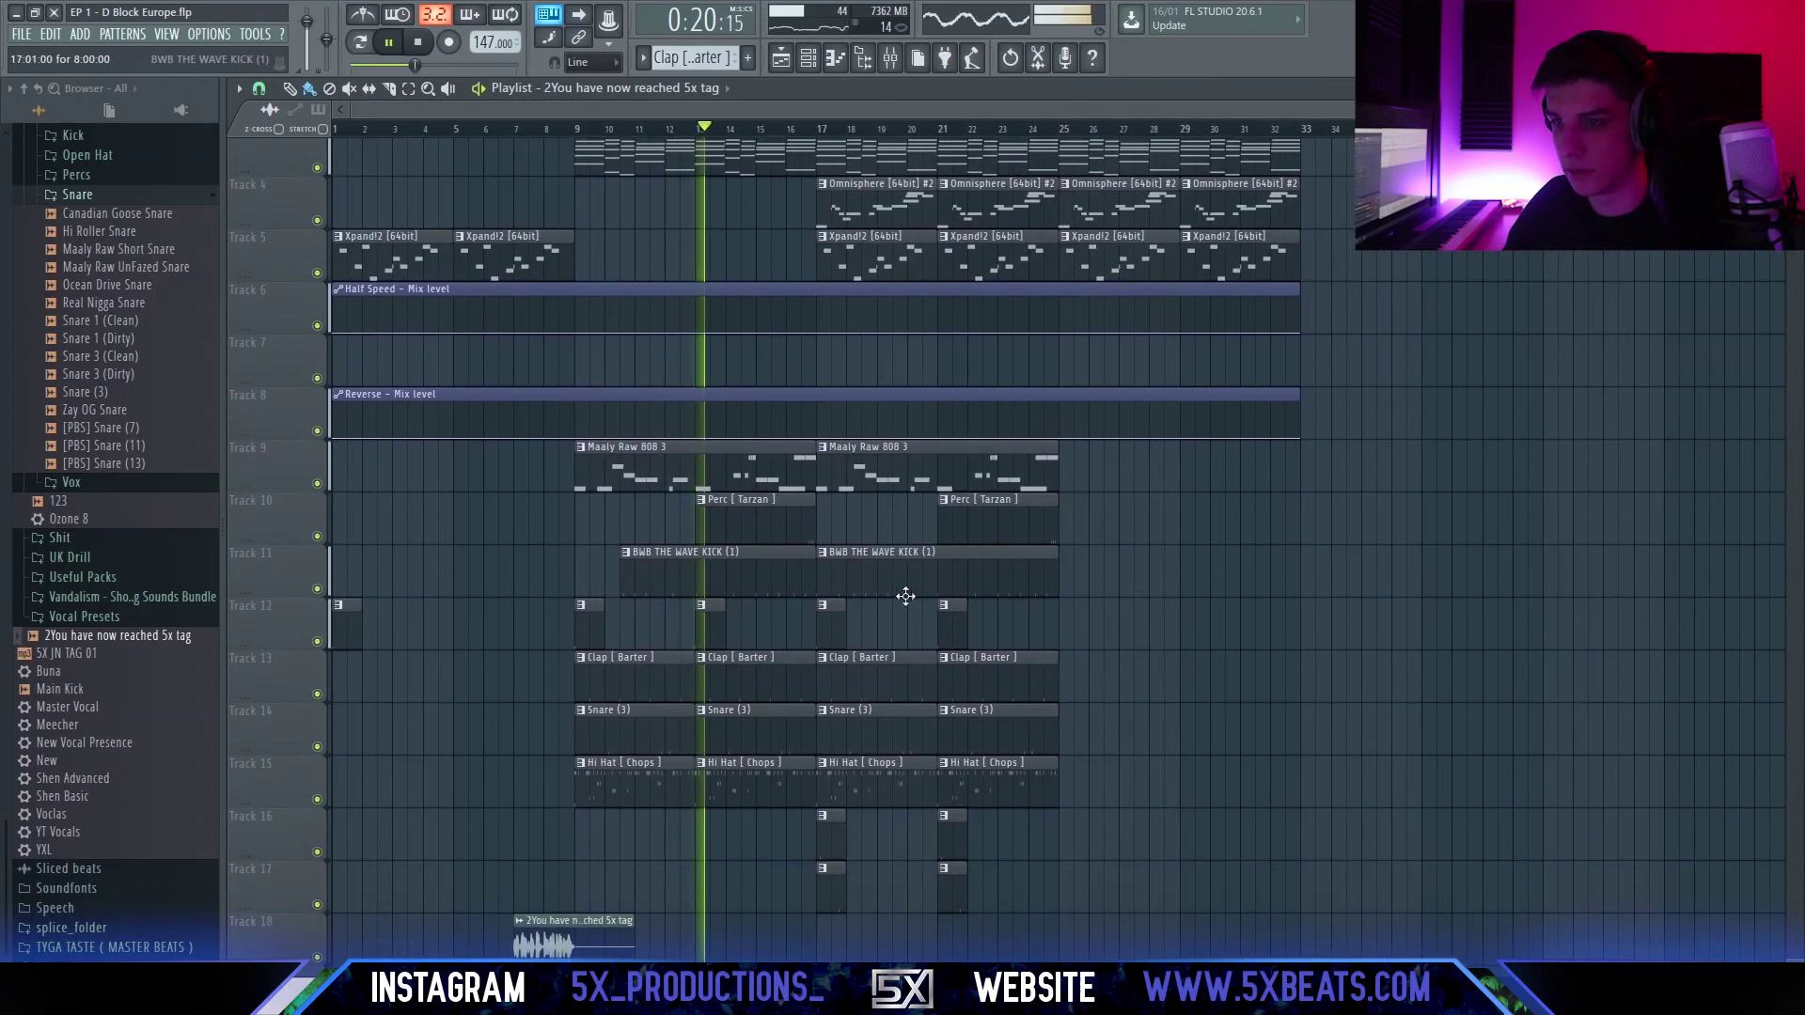
pyautogui.scroll(5, 906, 596)
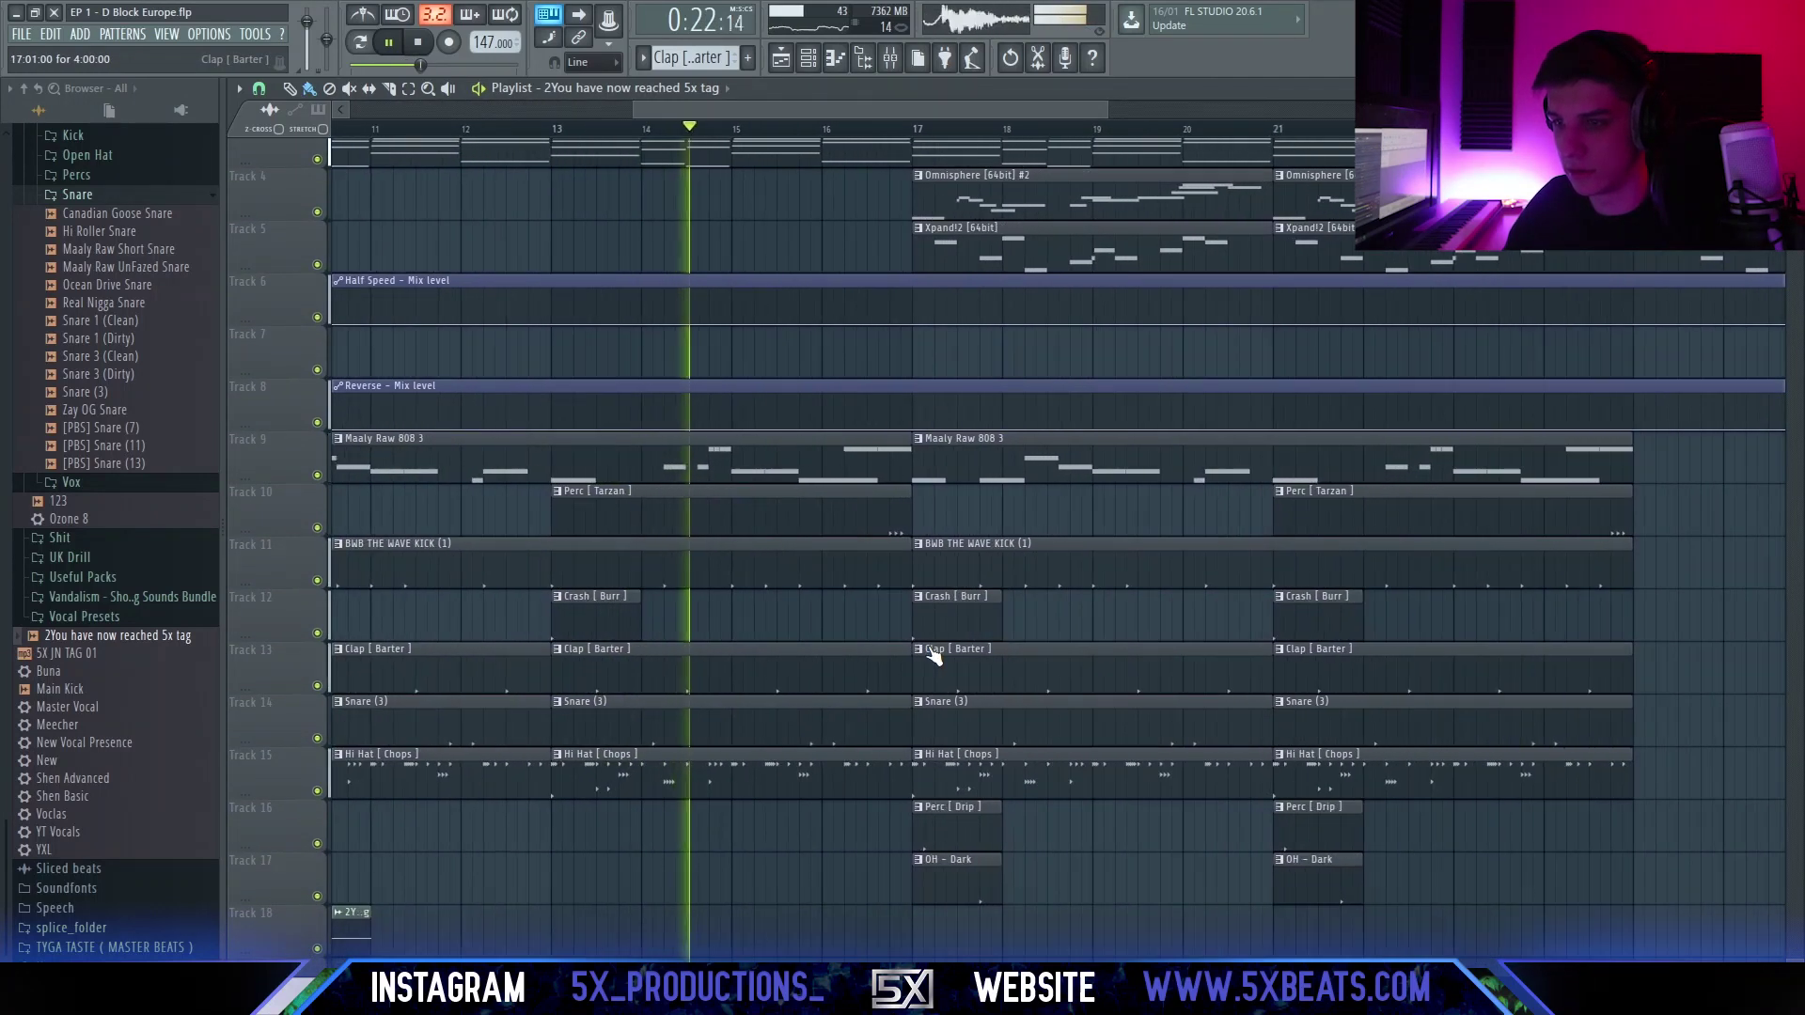
pyautogui.moveTo(931, 655); pyautogui.dragTo(906, 652)
pyautogui.scroll(-3, 906, 652)
pyautogui.moveTo(916, 715); pyautogui.dragTo(914, 836)
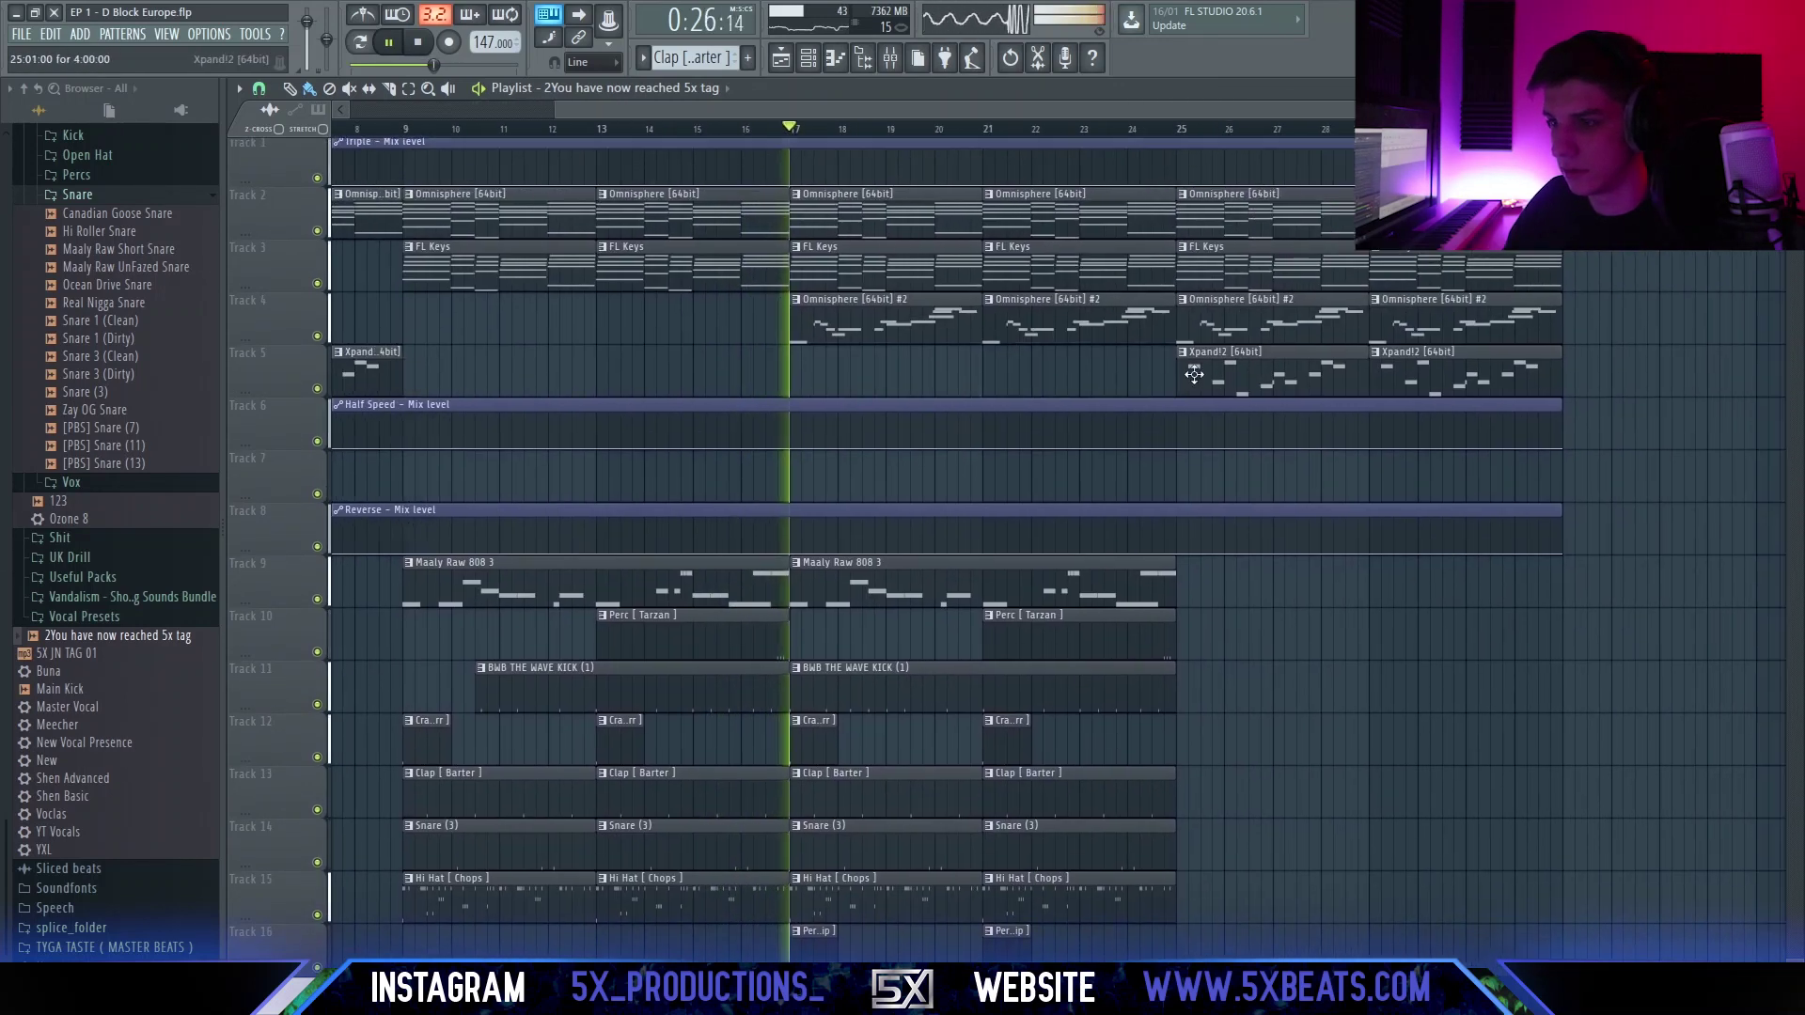
pyautogui.scroll(-3, 1109, 470)
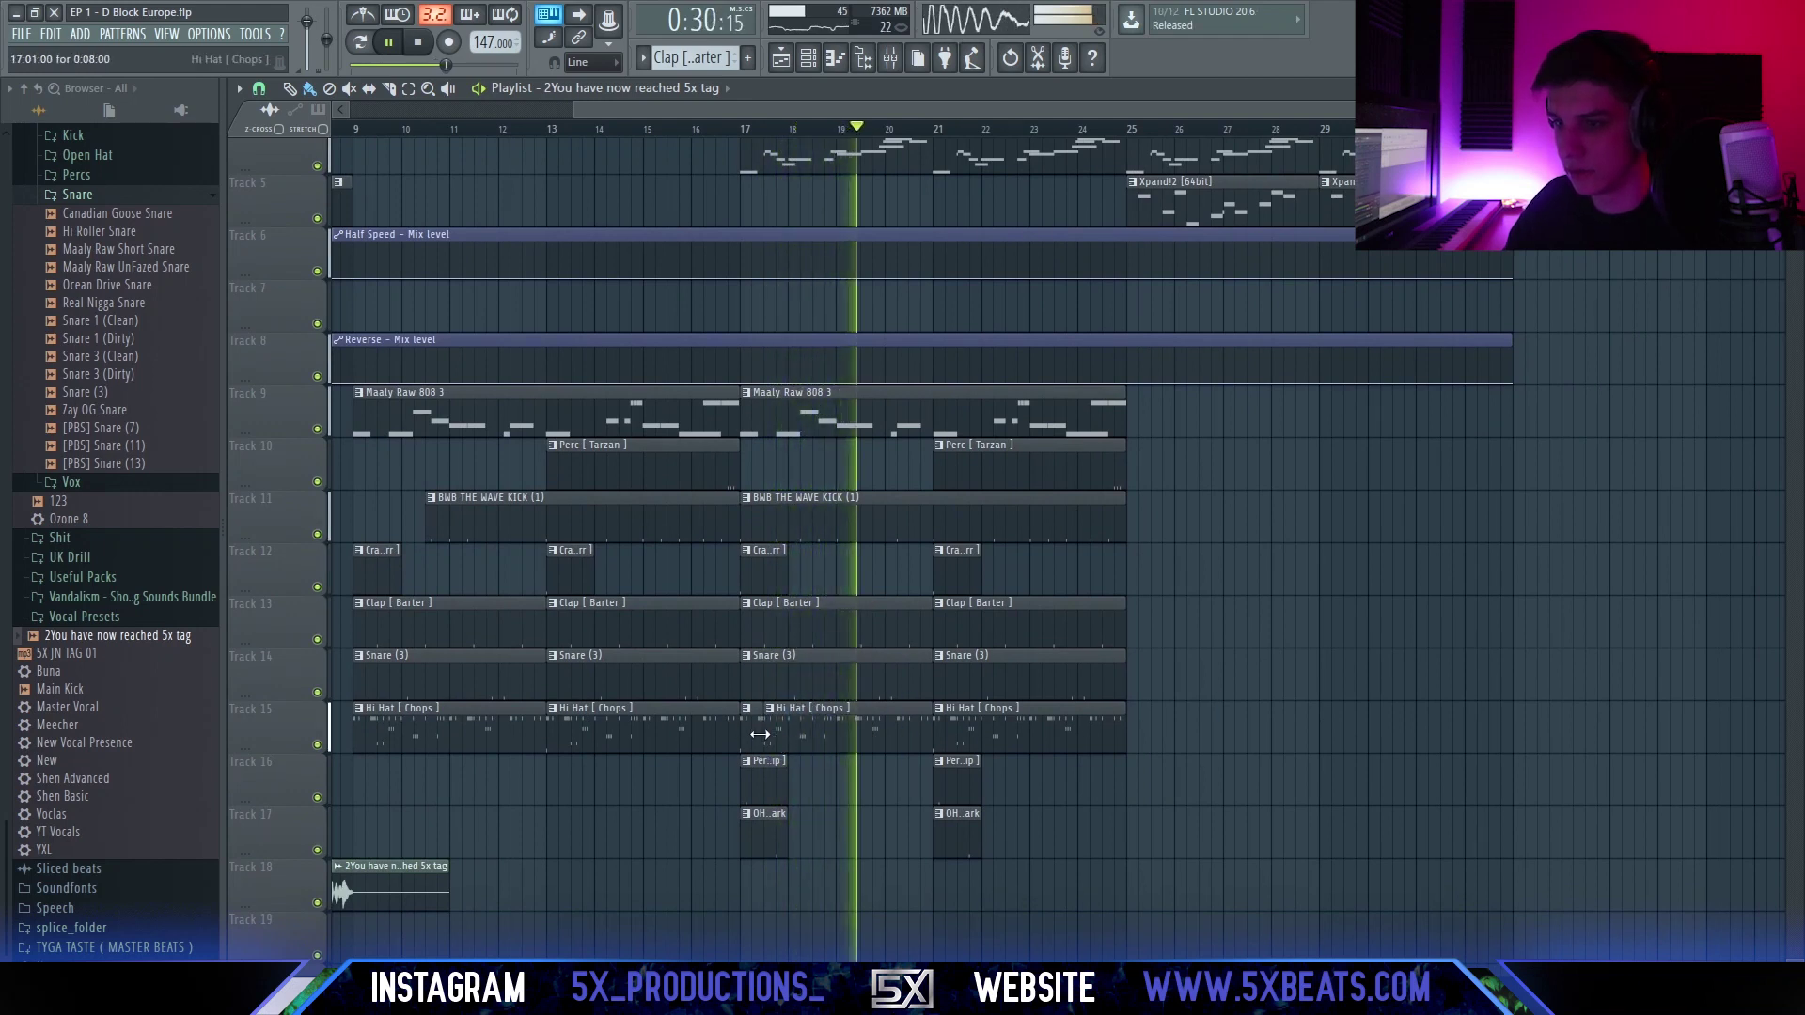
# Play from about bar 16, lower the Omnisphere [64bit] #2 mixer level to about -10.8 dB and return to the playlist.
pyautogui.click(684, 129)
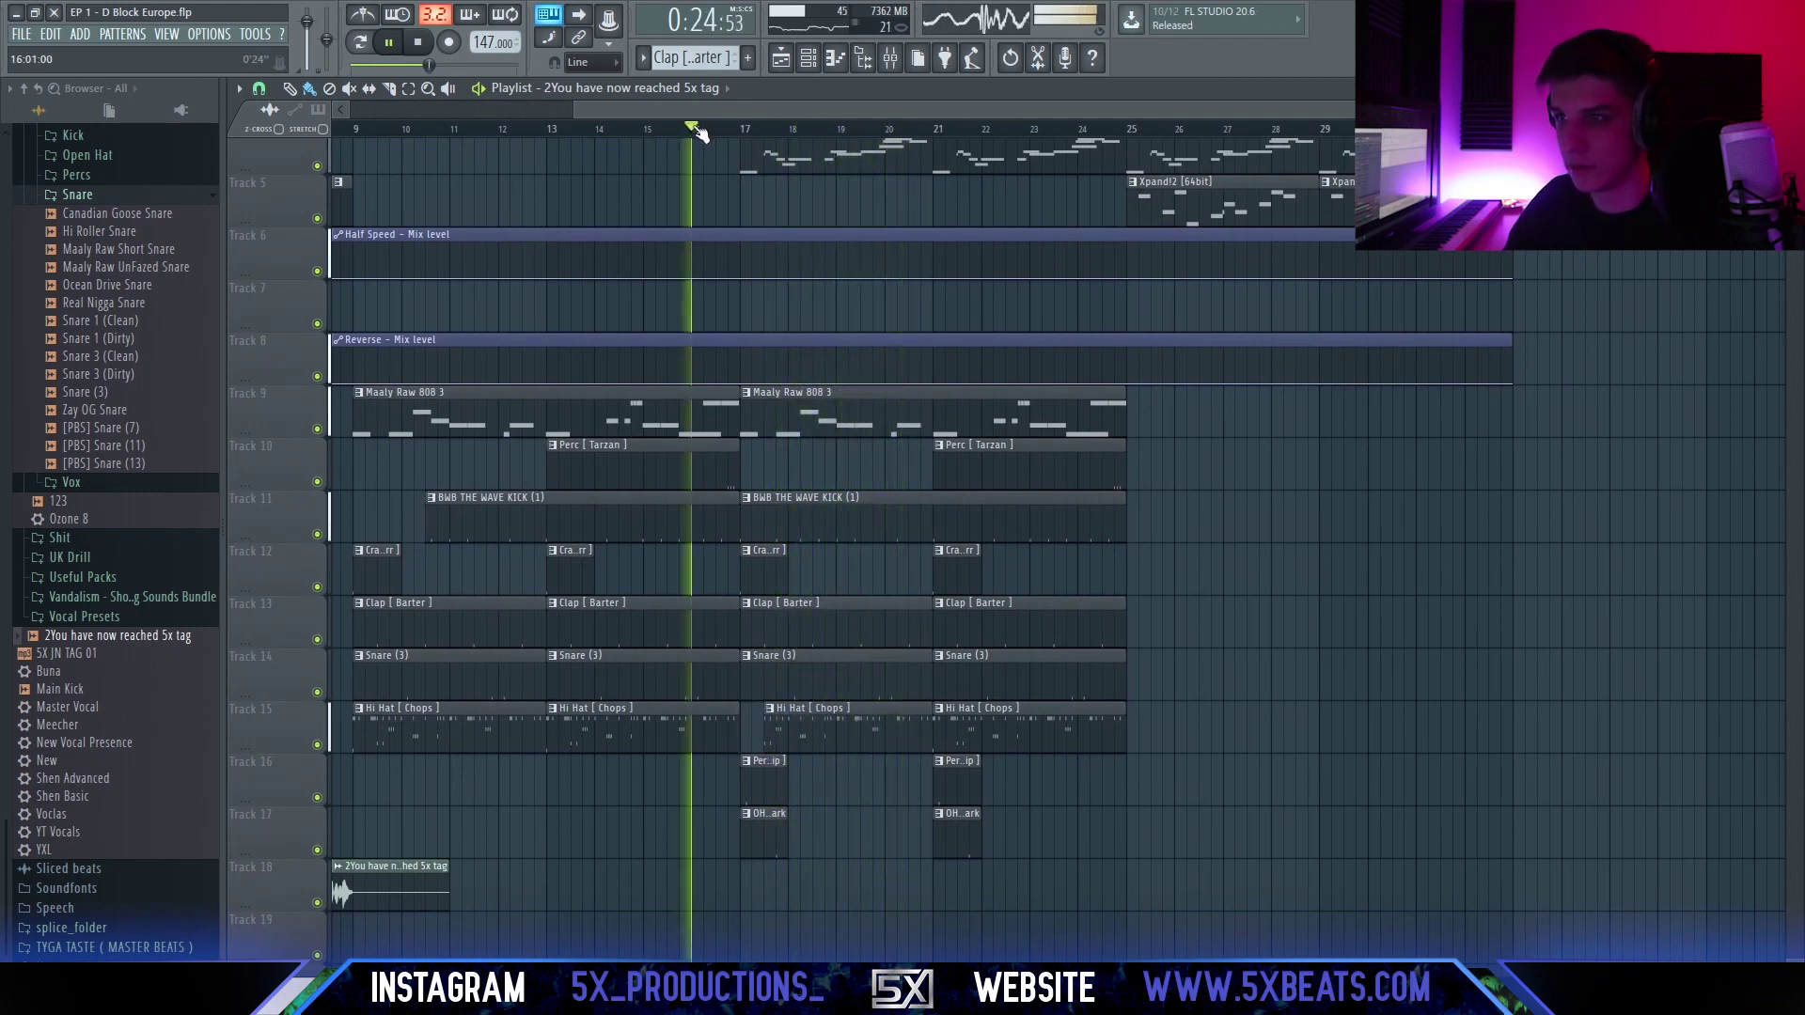
pyautogui.click(890, 57)
pyautogui.moveTo(414, 564); pyautogui.dragTo(414, 592)
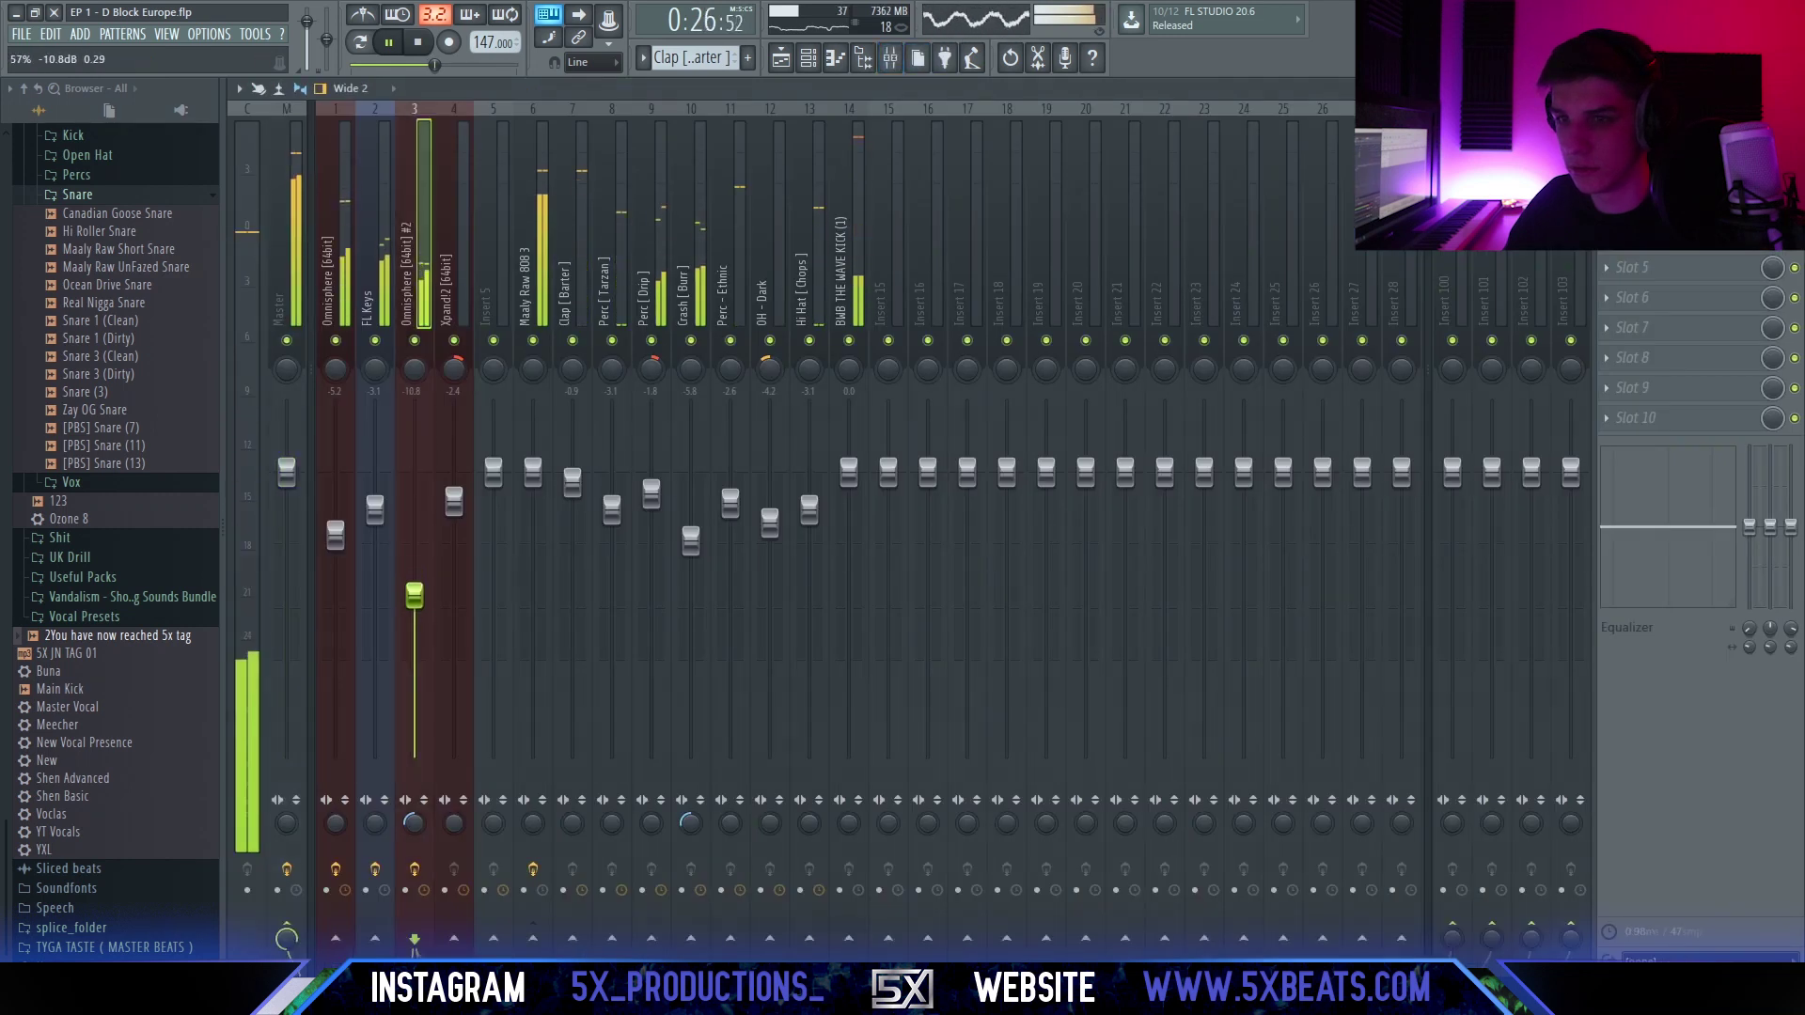
pyautogui.click(781, 57)
# Listen around bar 21, and slice the 808 and drum clips on tracks 9–15 at beats 2 and 4 of bar 22.
pyautogui.scroll(1, 1241, 596)
pyautogui.scroll(-4, 1120, 546)
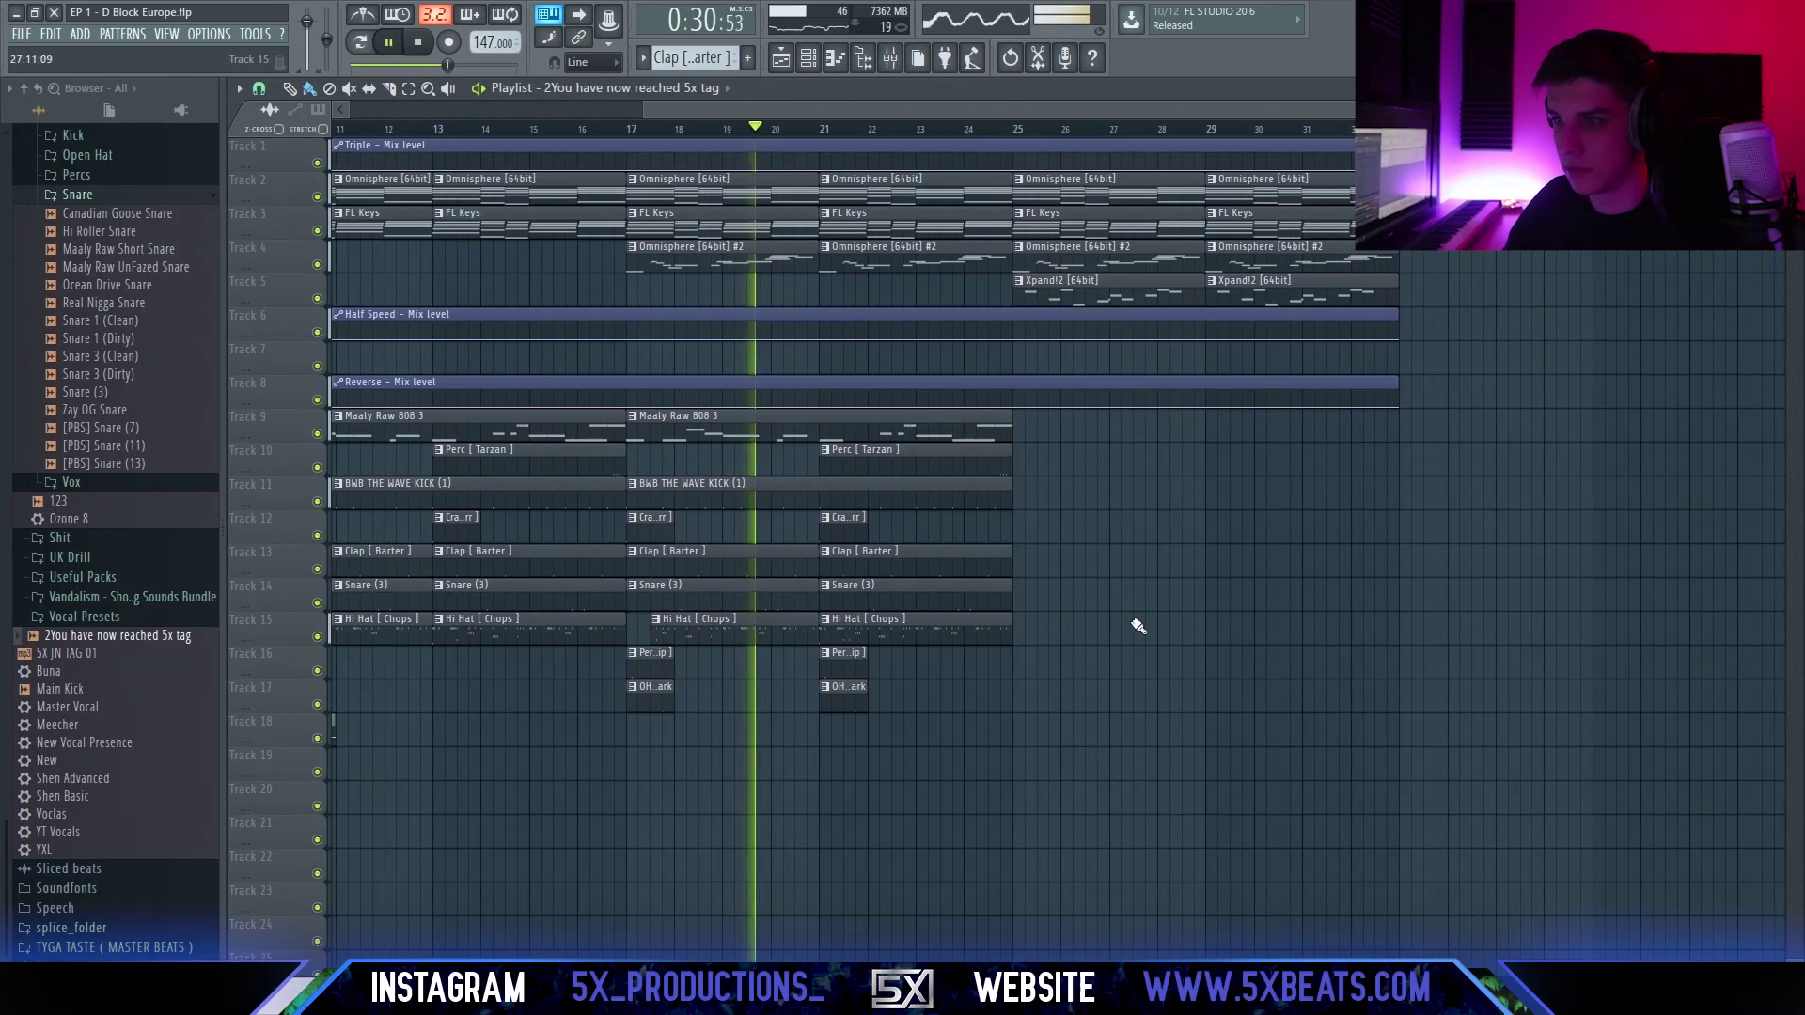
pyautogui.scroll(5, 1137, 655)
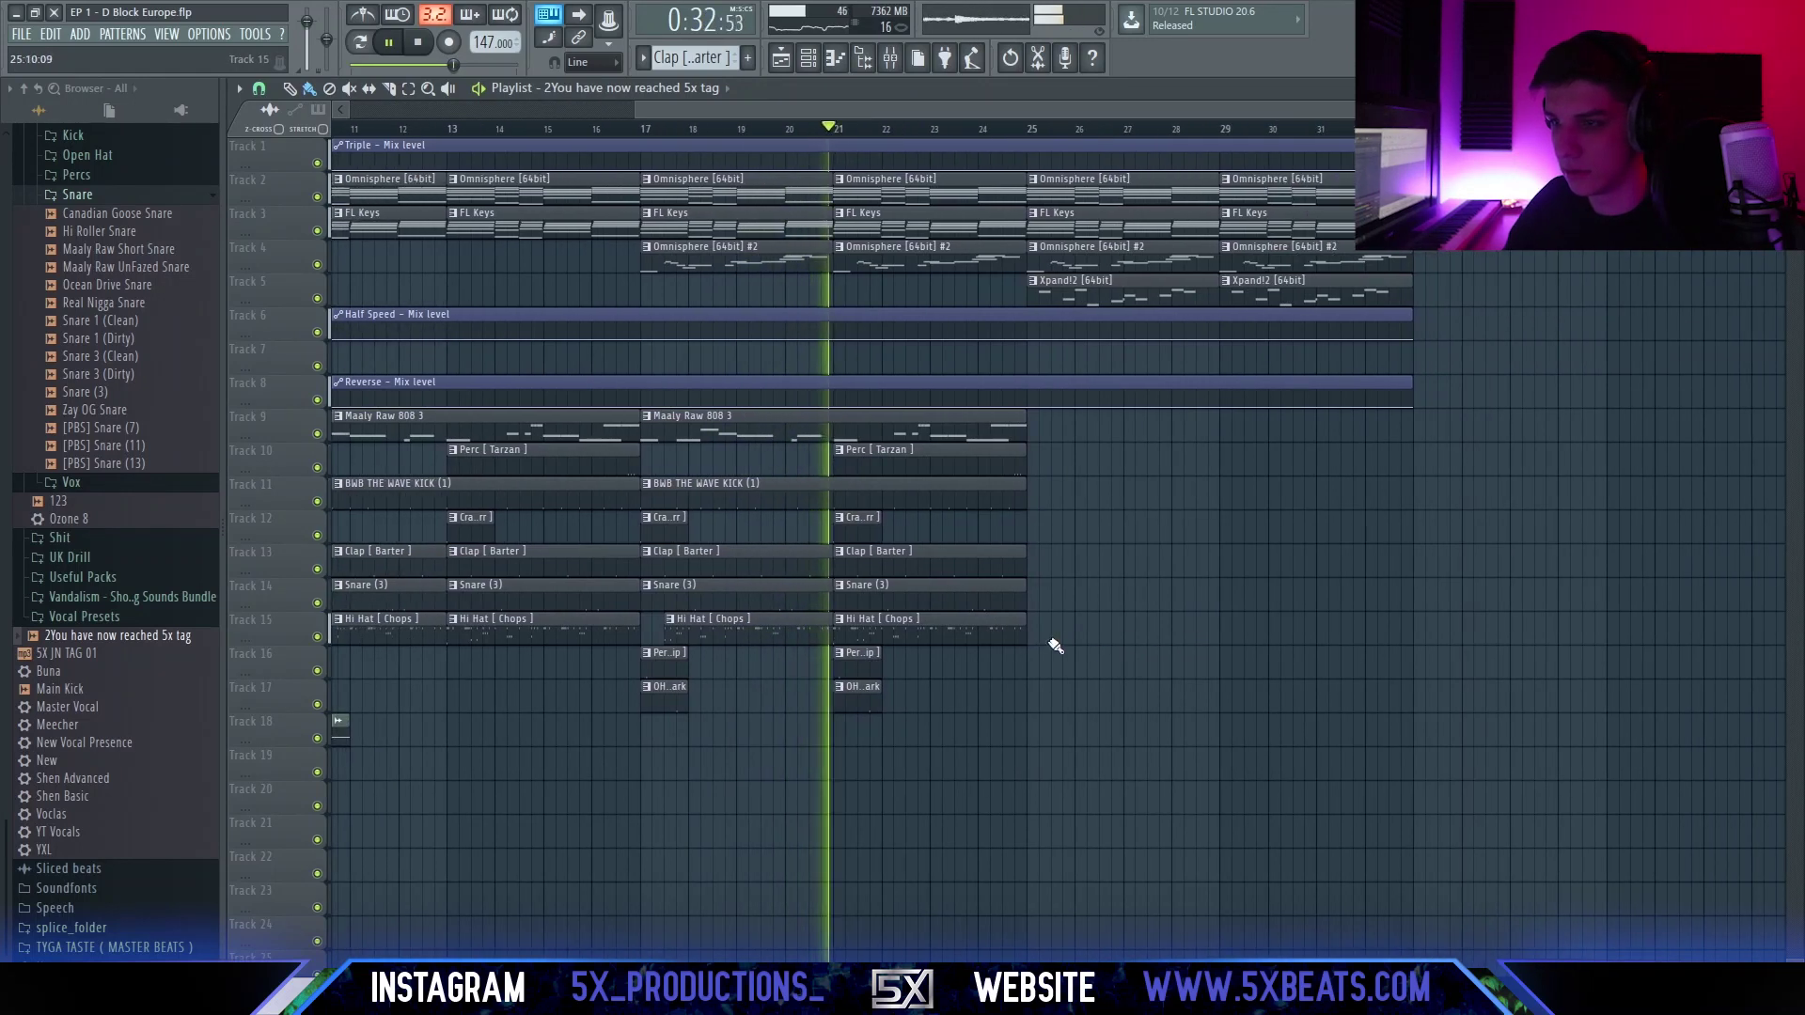
pyautogui.press('space')
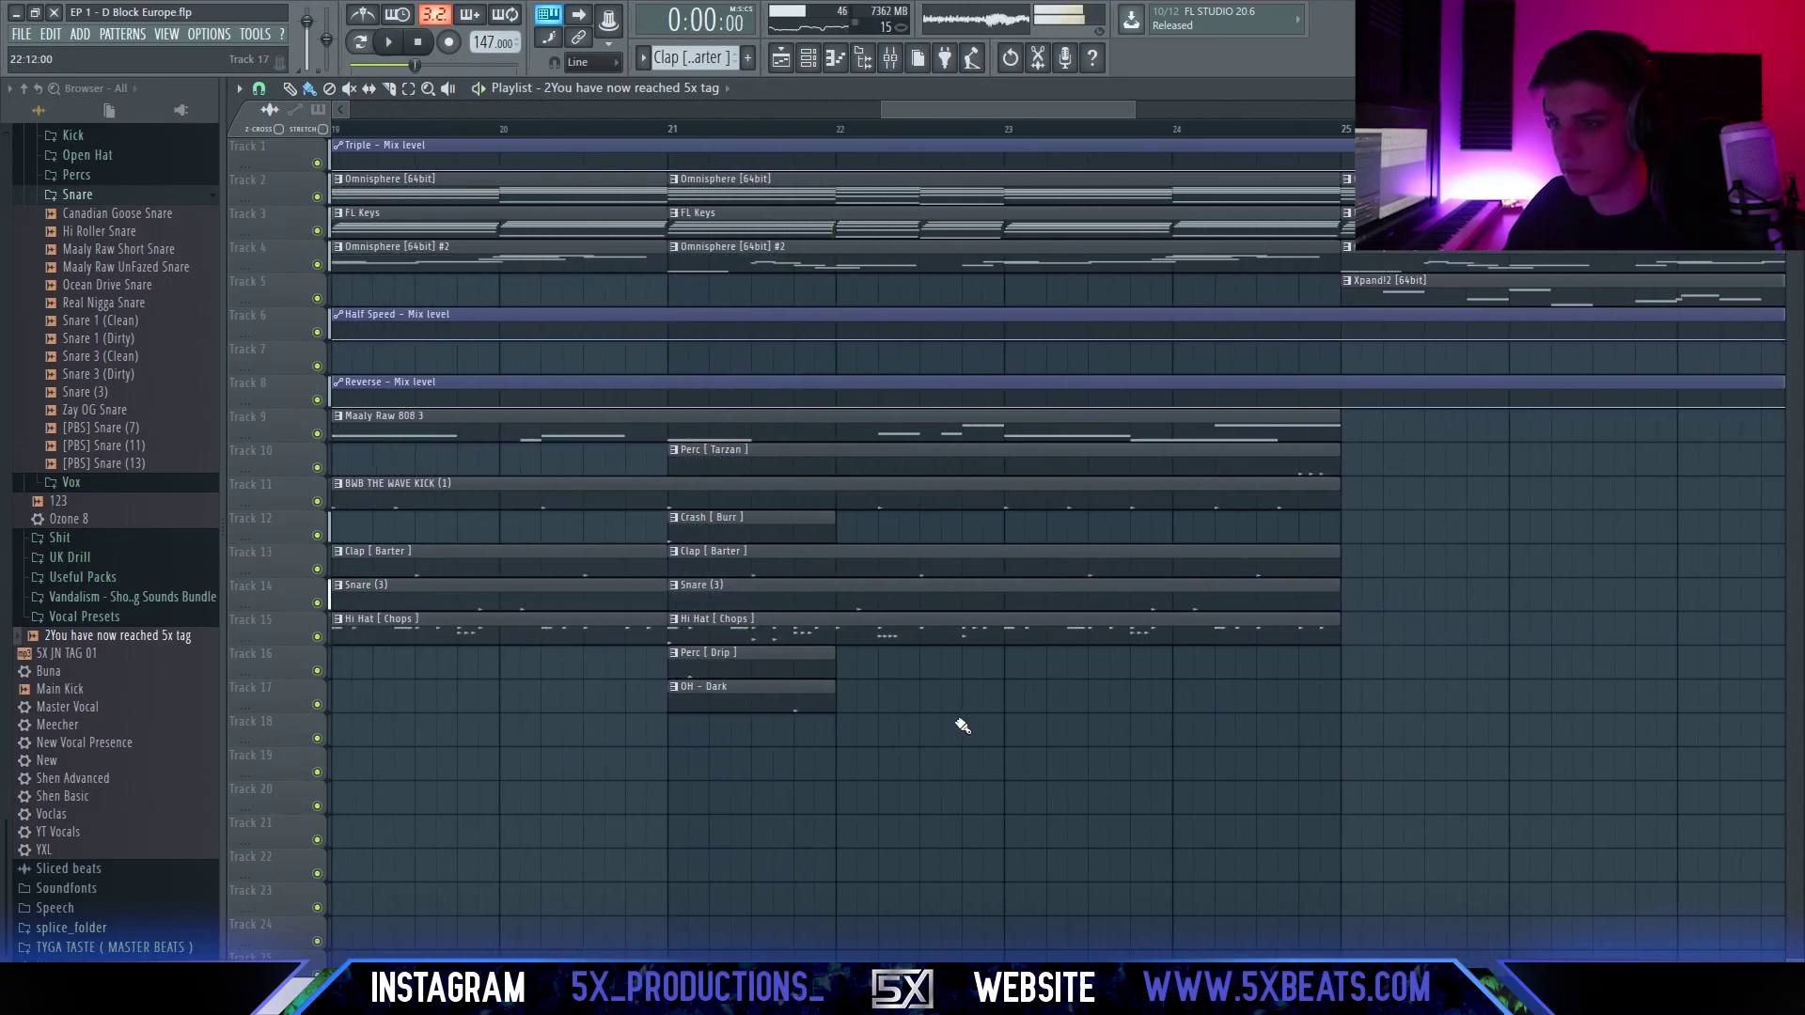
pyautogui.click(780, 132)
pyautogui.press('space')
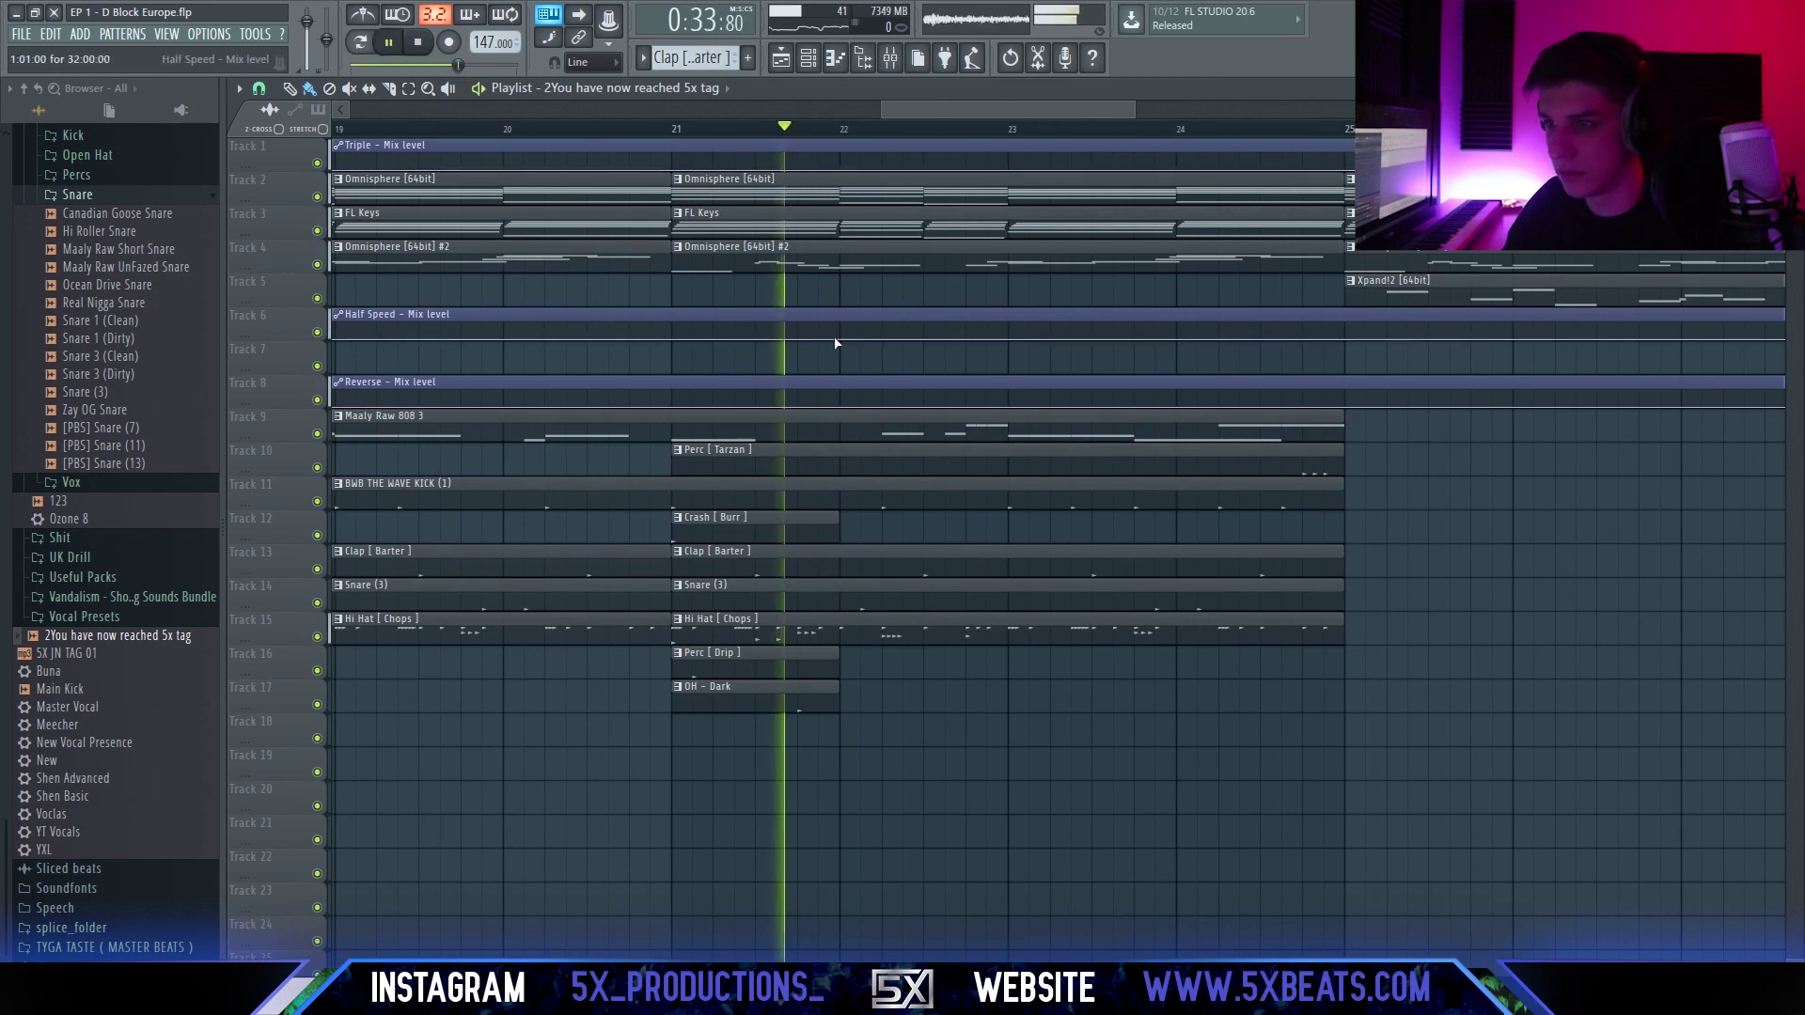
pyautogui.scroll(2, 906, 705)
pyautogui.press('space')
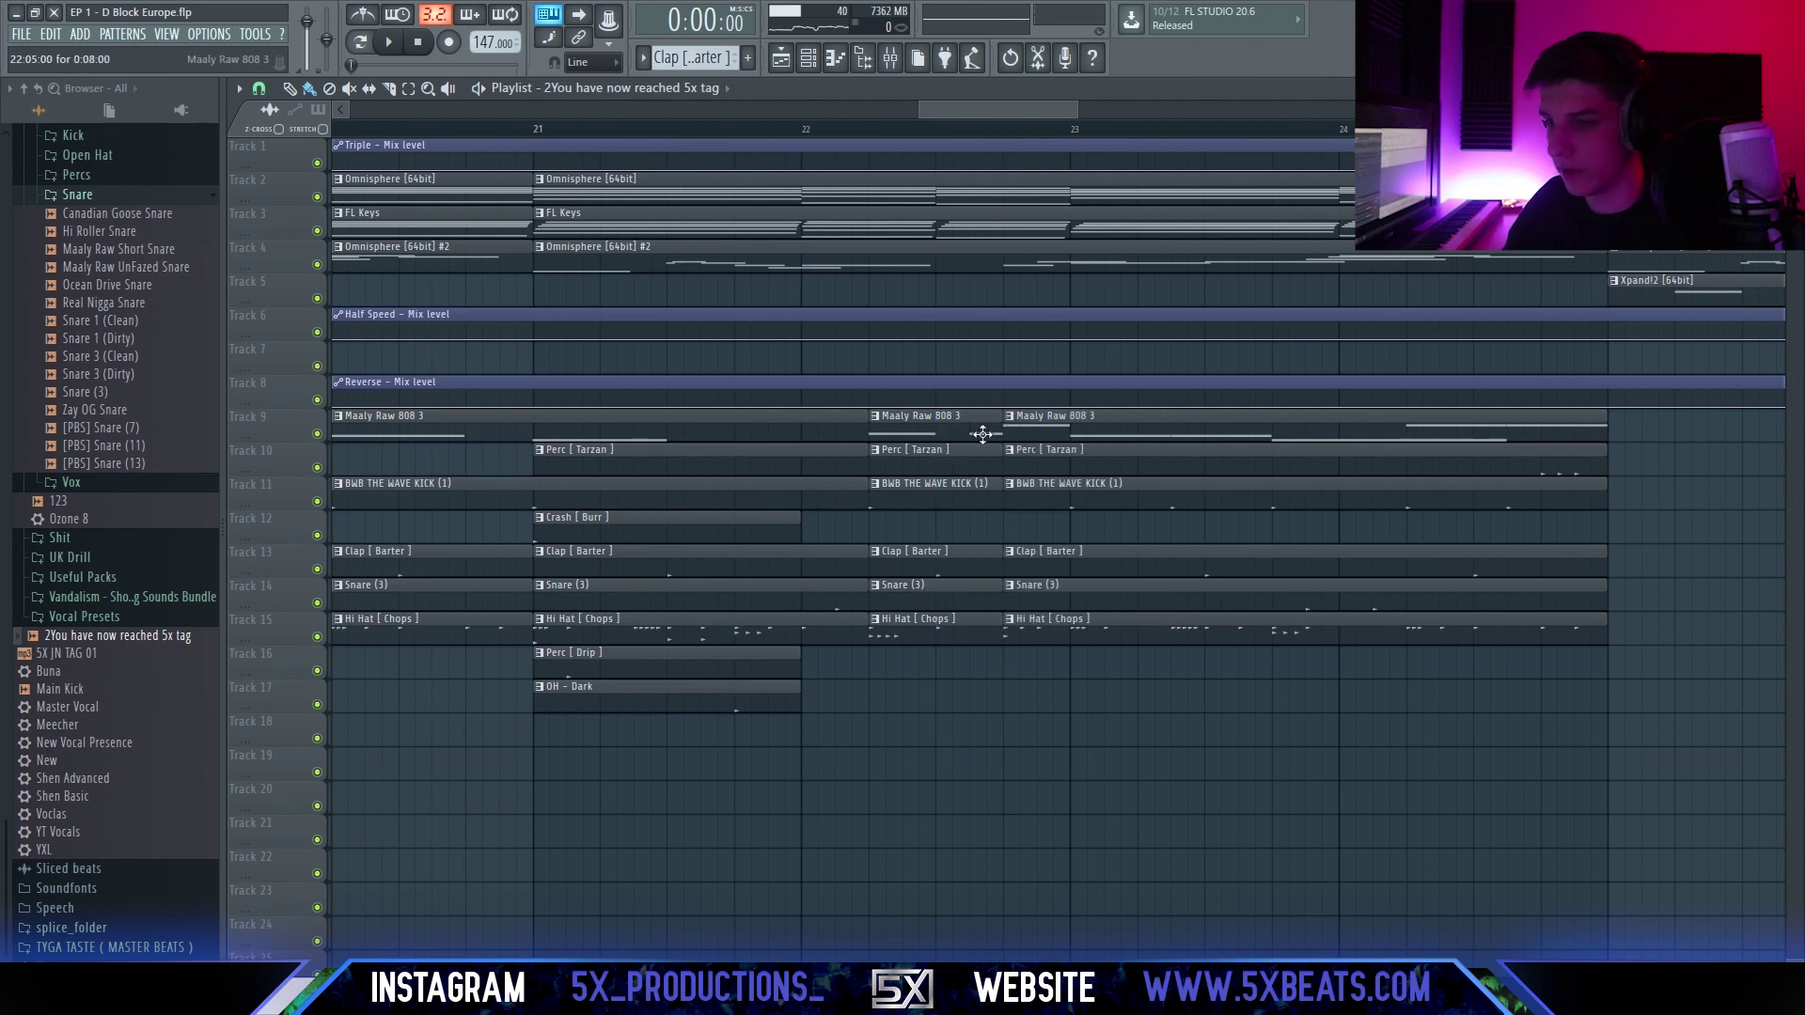
# Turn the sliced part of bar 22 on tracks 9–15 into four short stuttered slices separated by gaps.
pyautogui.moveTo(948, 428); pyautogui.dragTo(1002, 677)
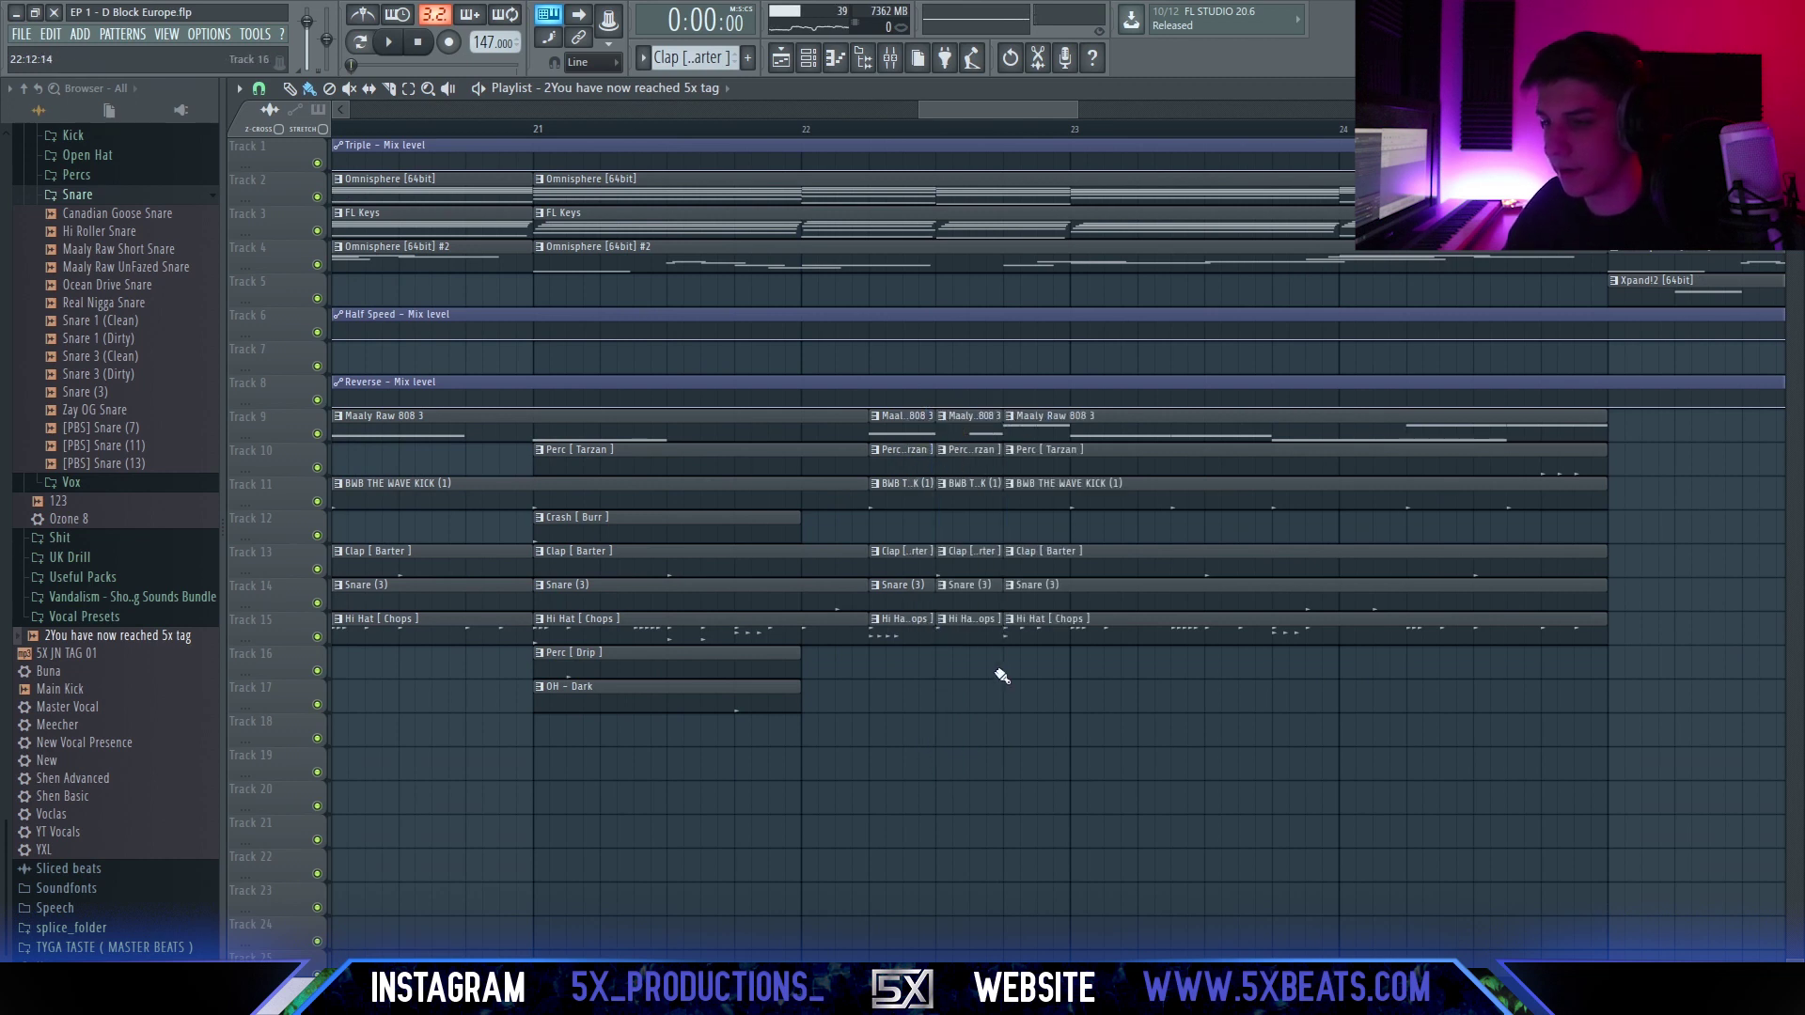
pyautogui.rightClick(970, 632)
pyautogui.moveTo(956, 411); pyautogui.dragTo(898, 672)
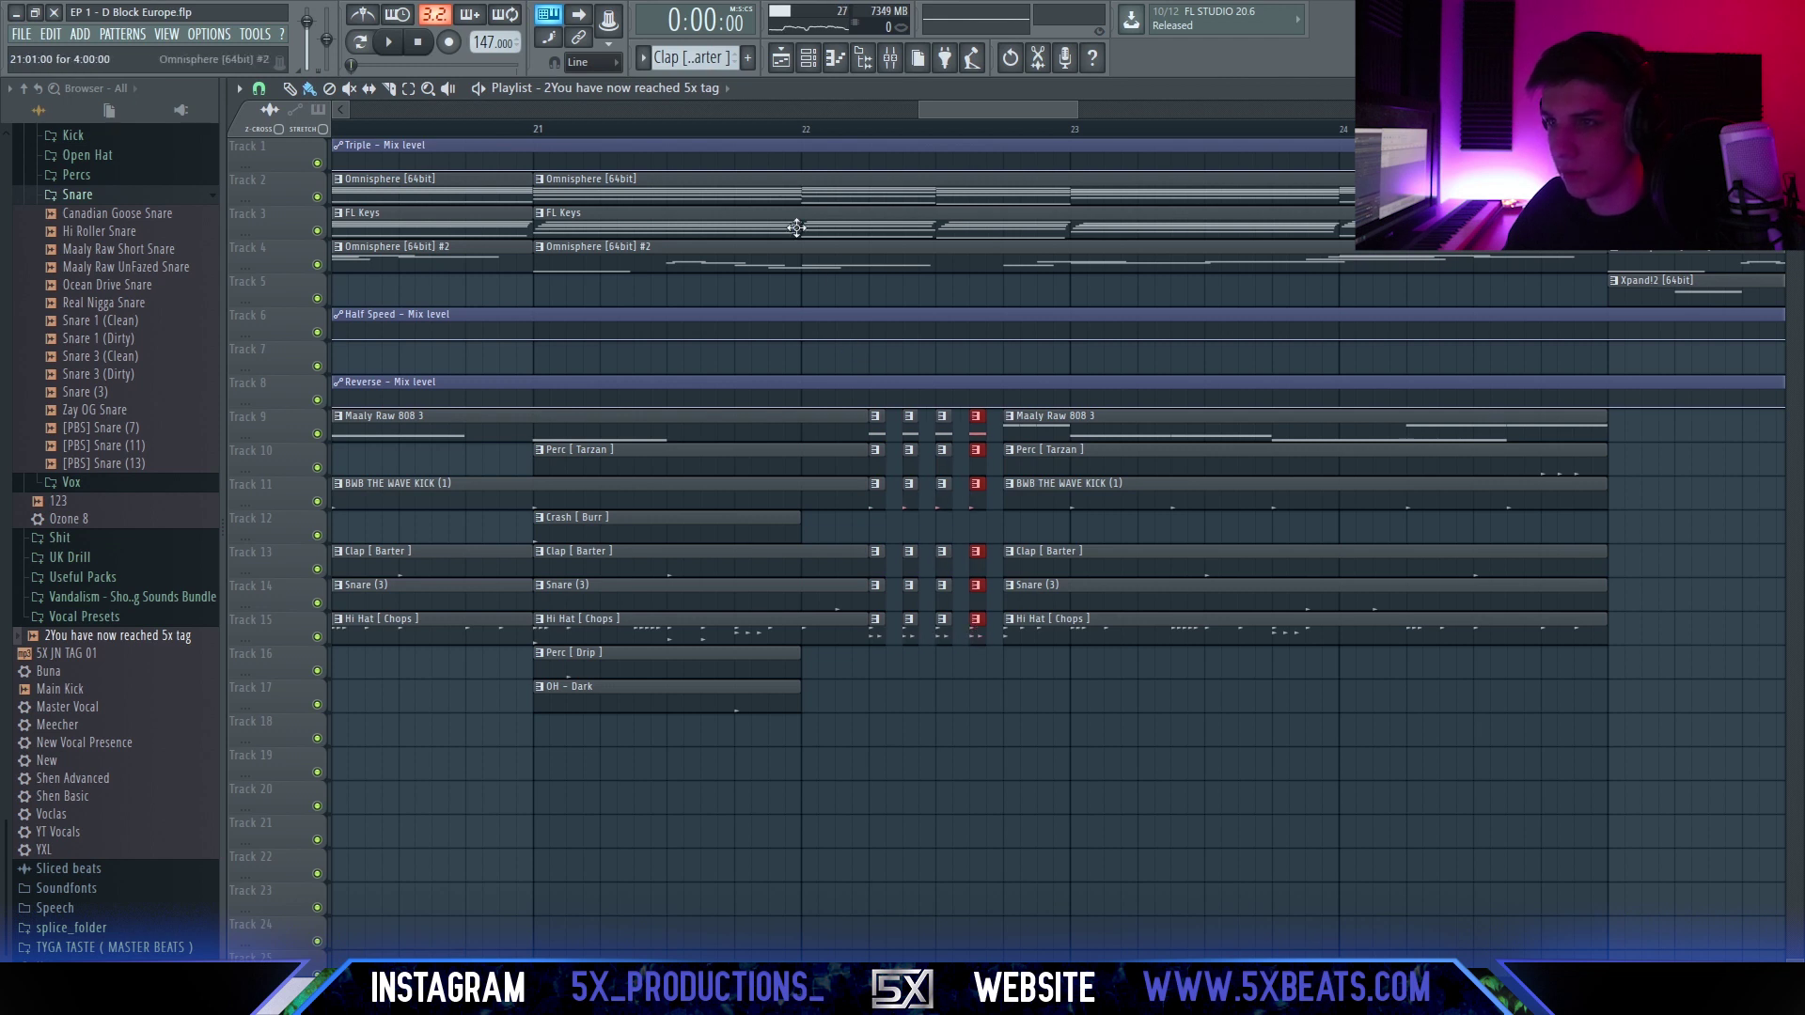
# Play back the stuttered drum slices in bar 22 and replay the passage from bar 21.
pyautogui.press('space')
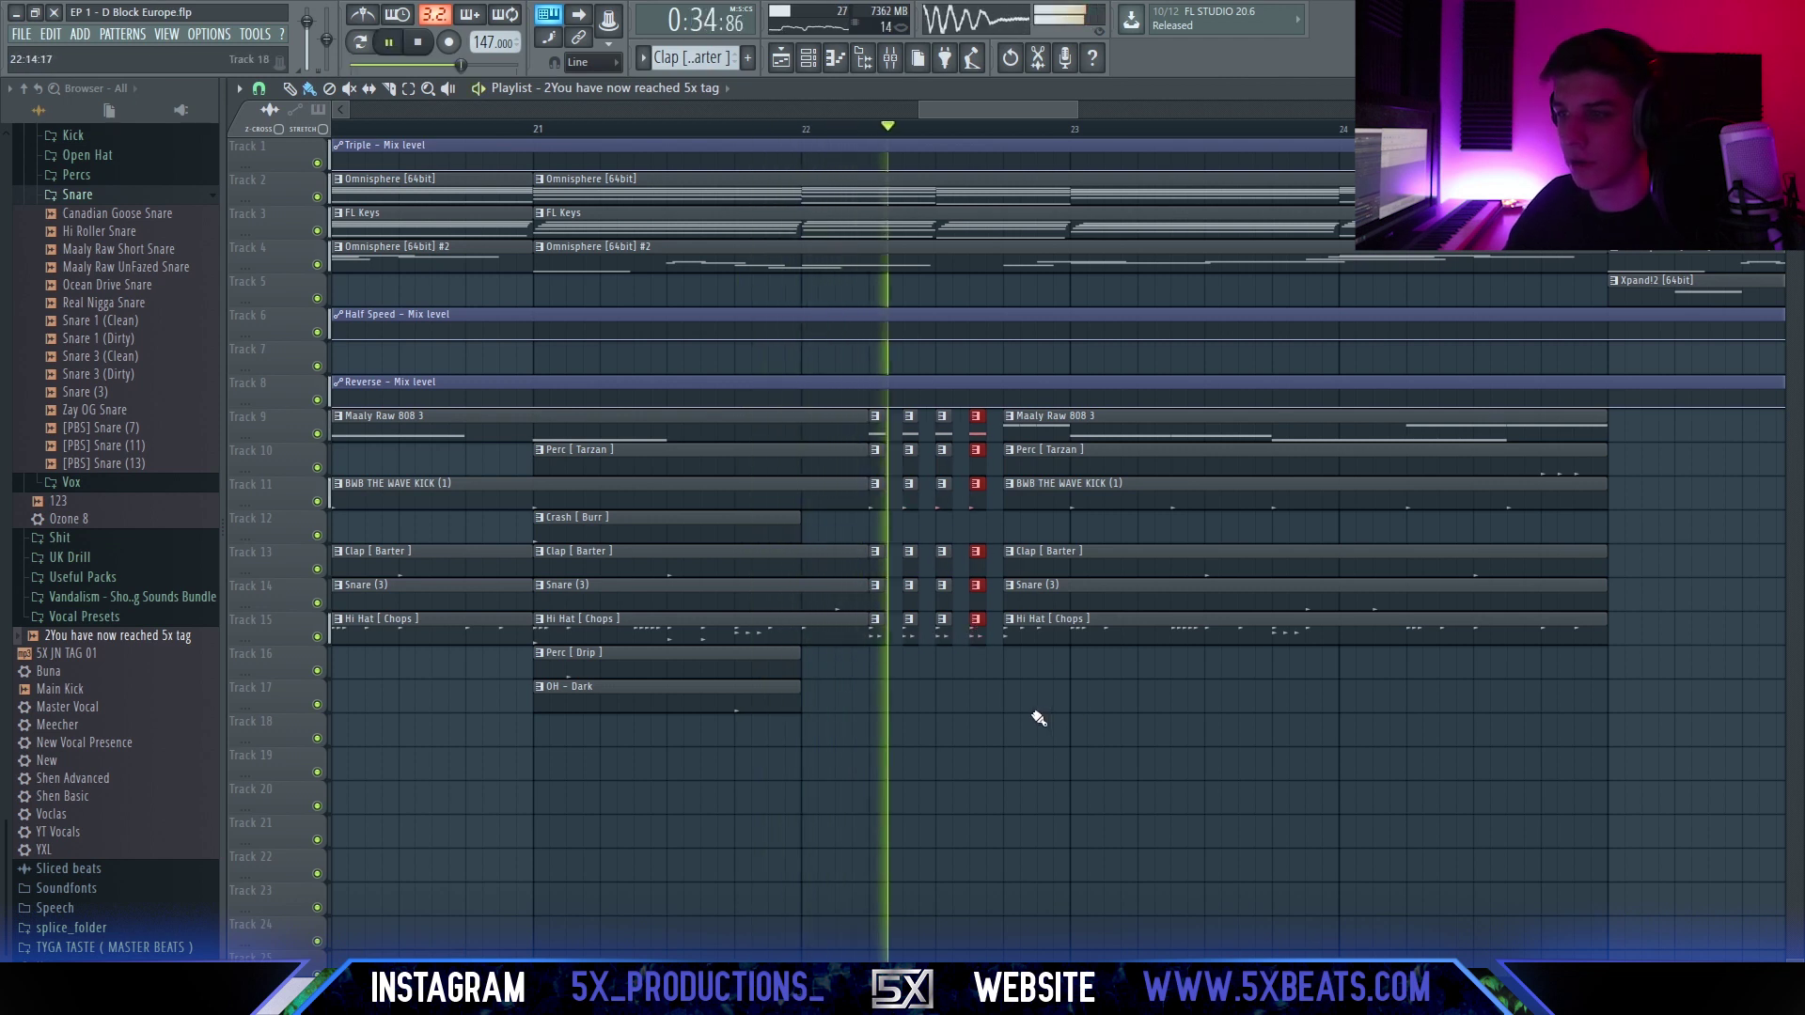
pyautogui.press('space')
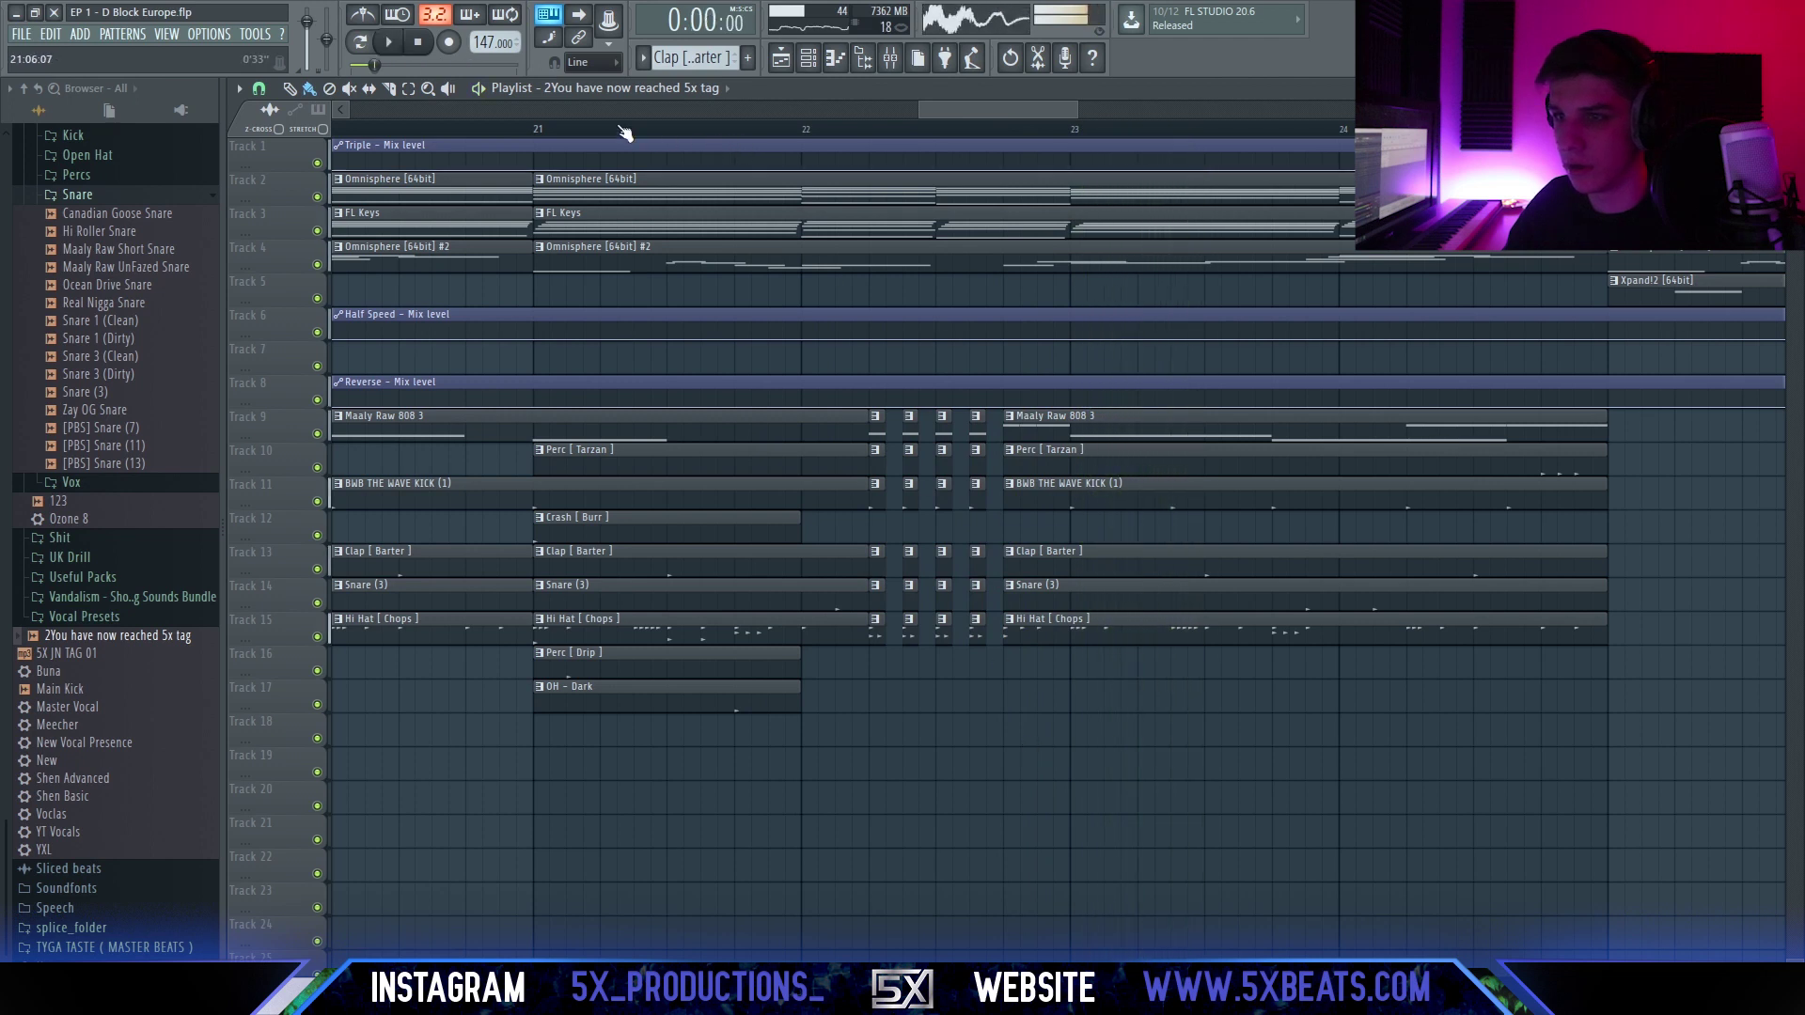
pyautogui.press('space')
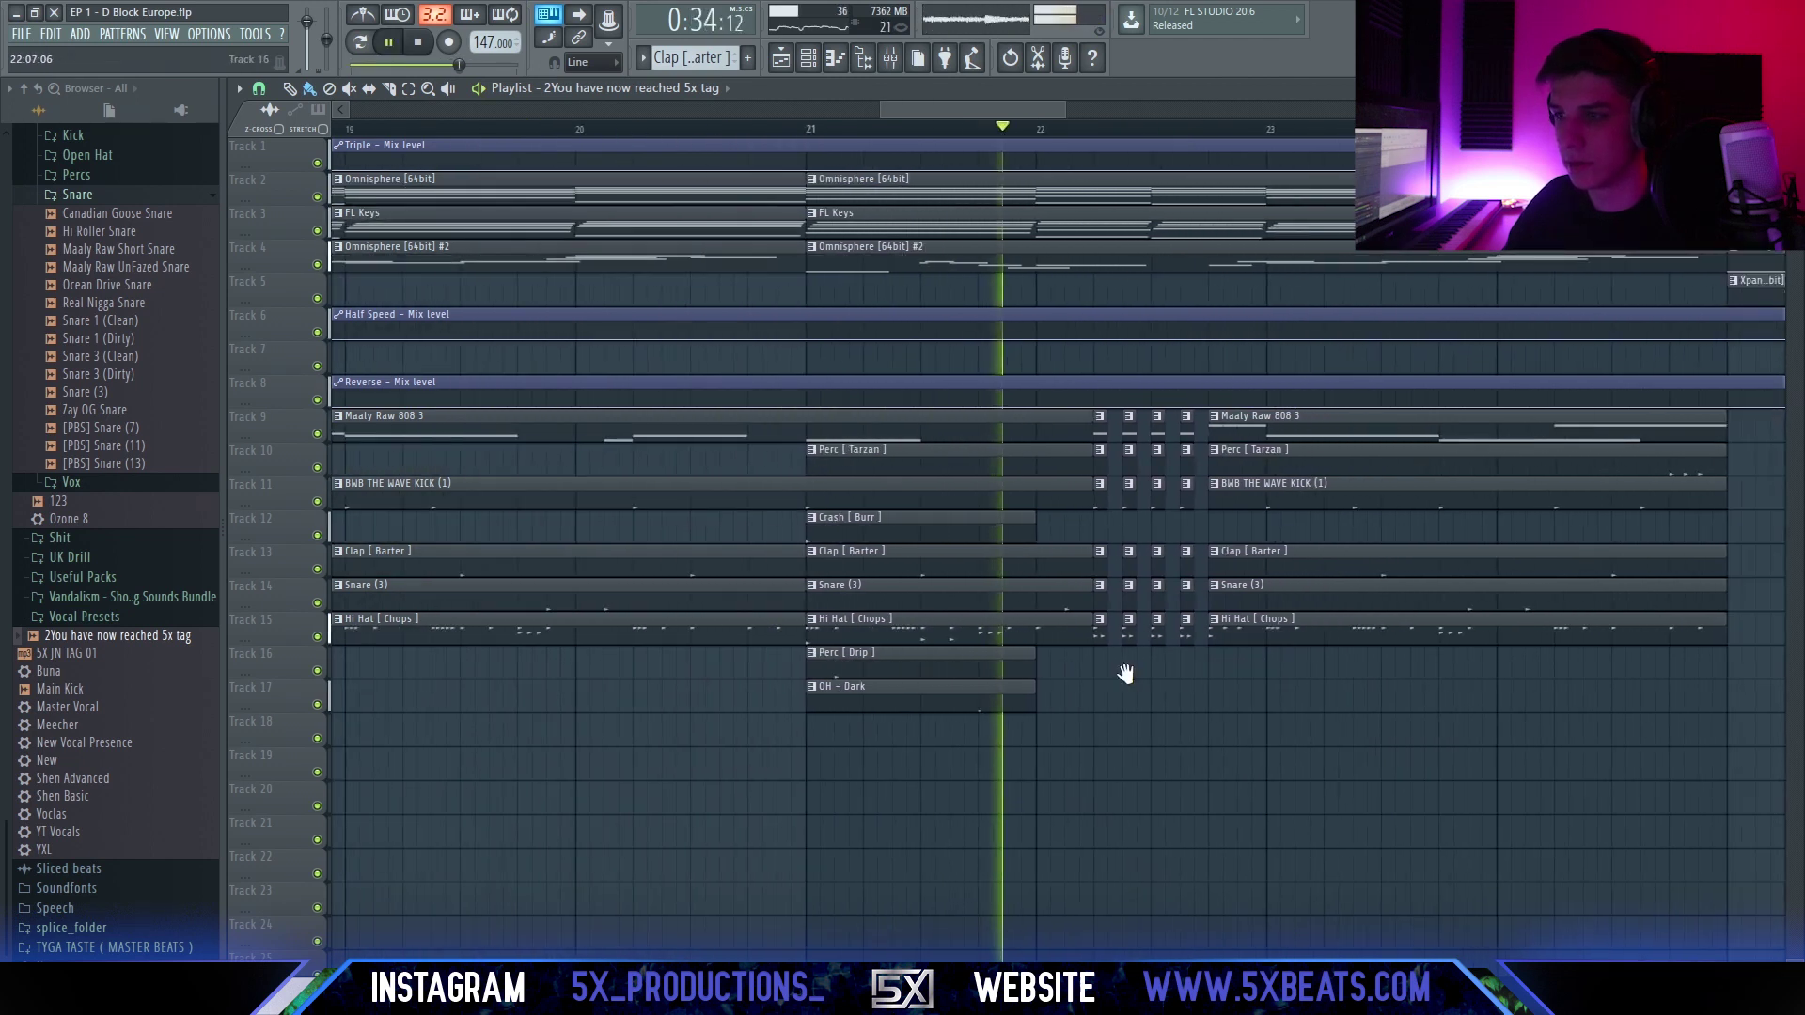
# Delete the first beat of bar 22 and the second and fourth stutter slices from the 808 and drum clips on tracks 9–15.
pyautogui.press('space')
pyautogui.scroll(2, 1092, 678)
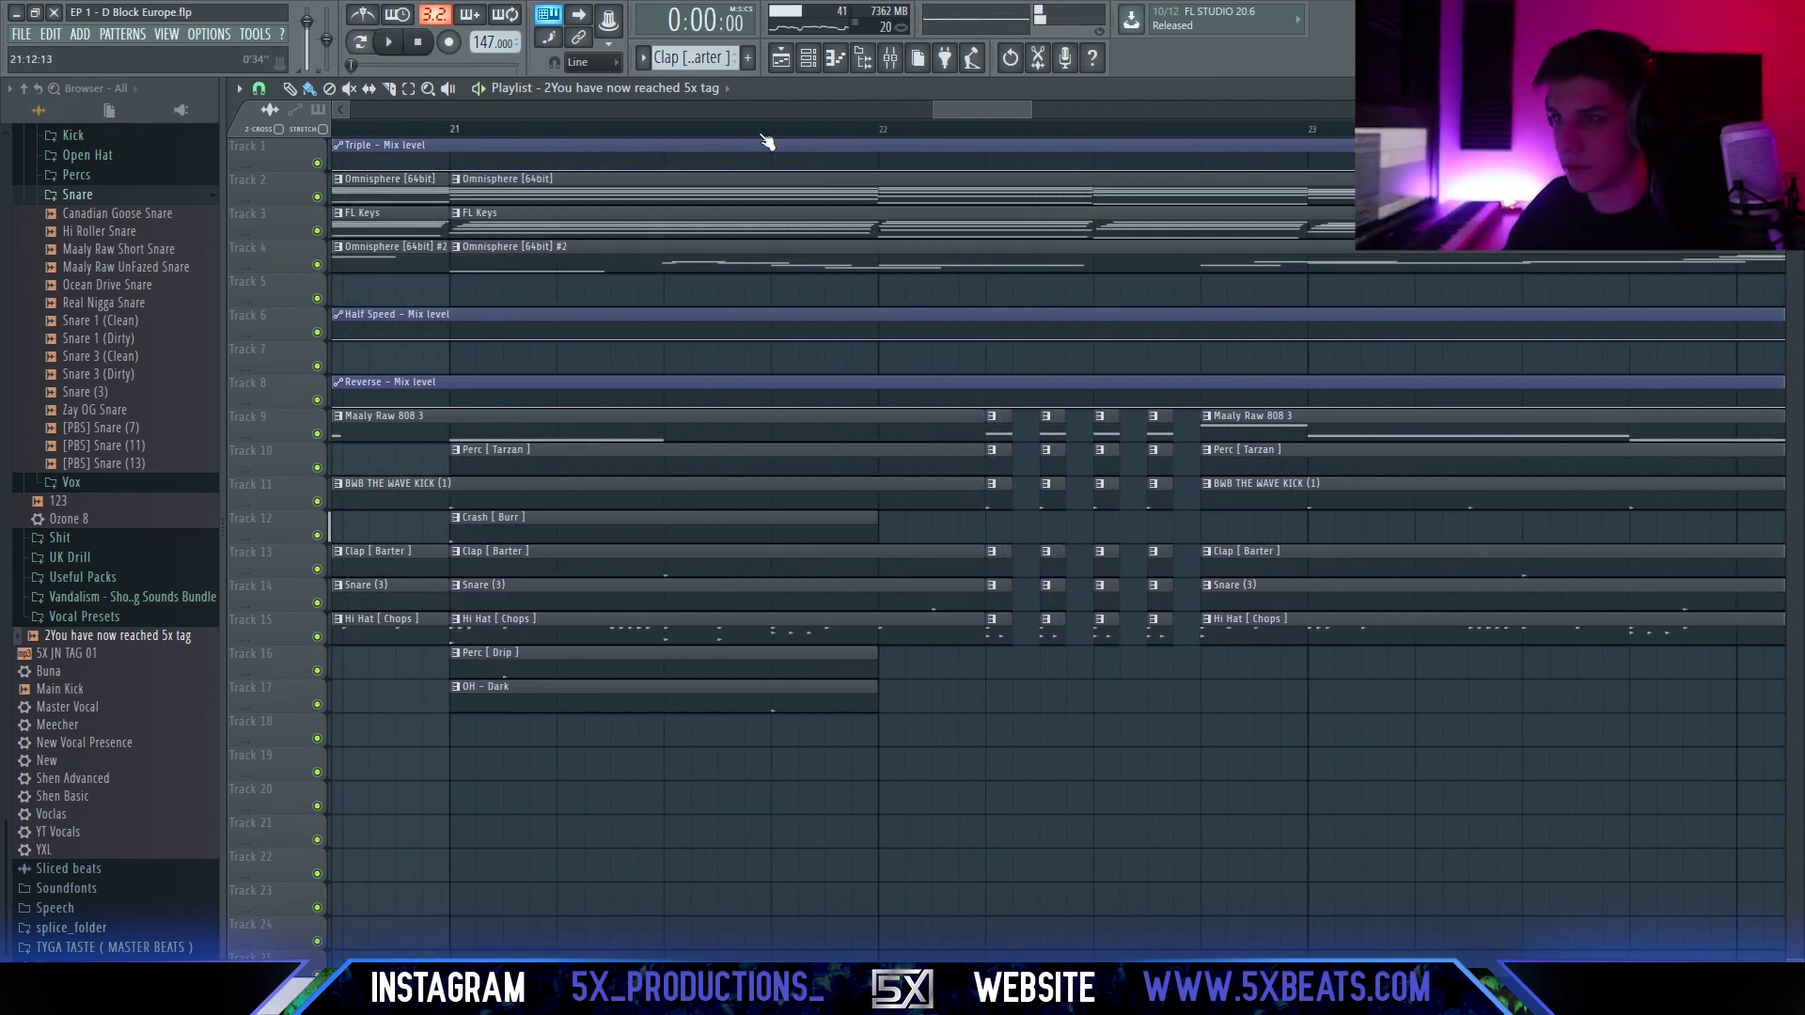
pyautogui.press('space')
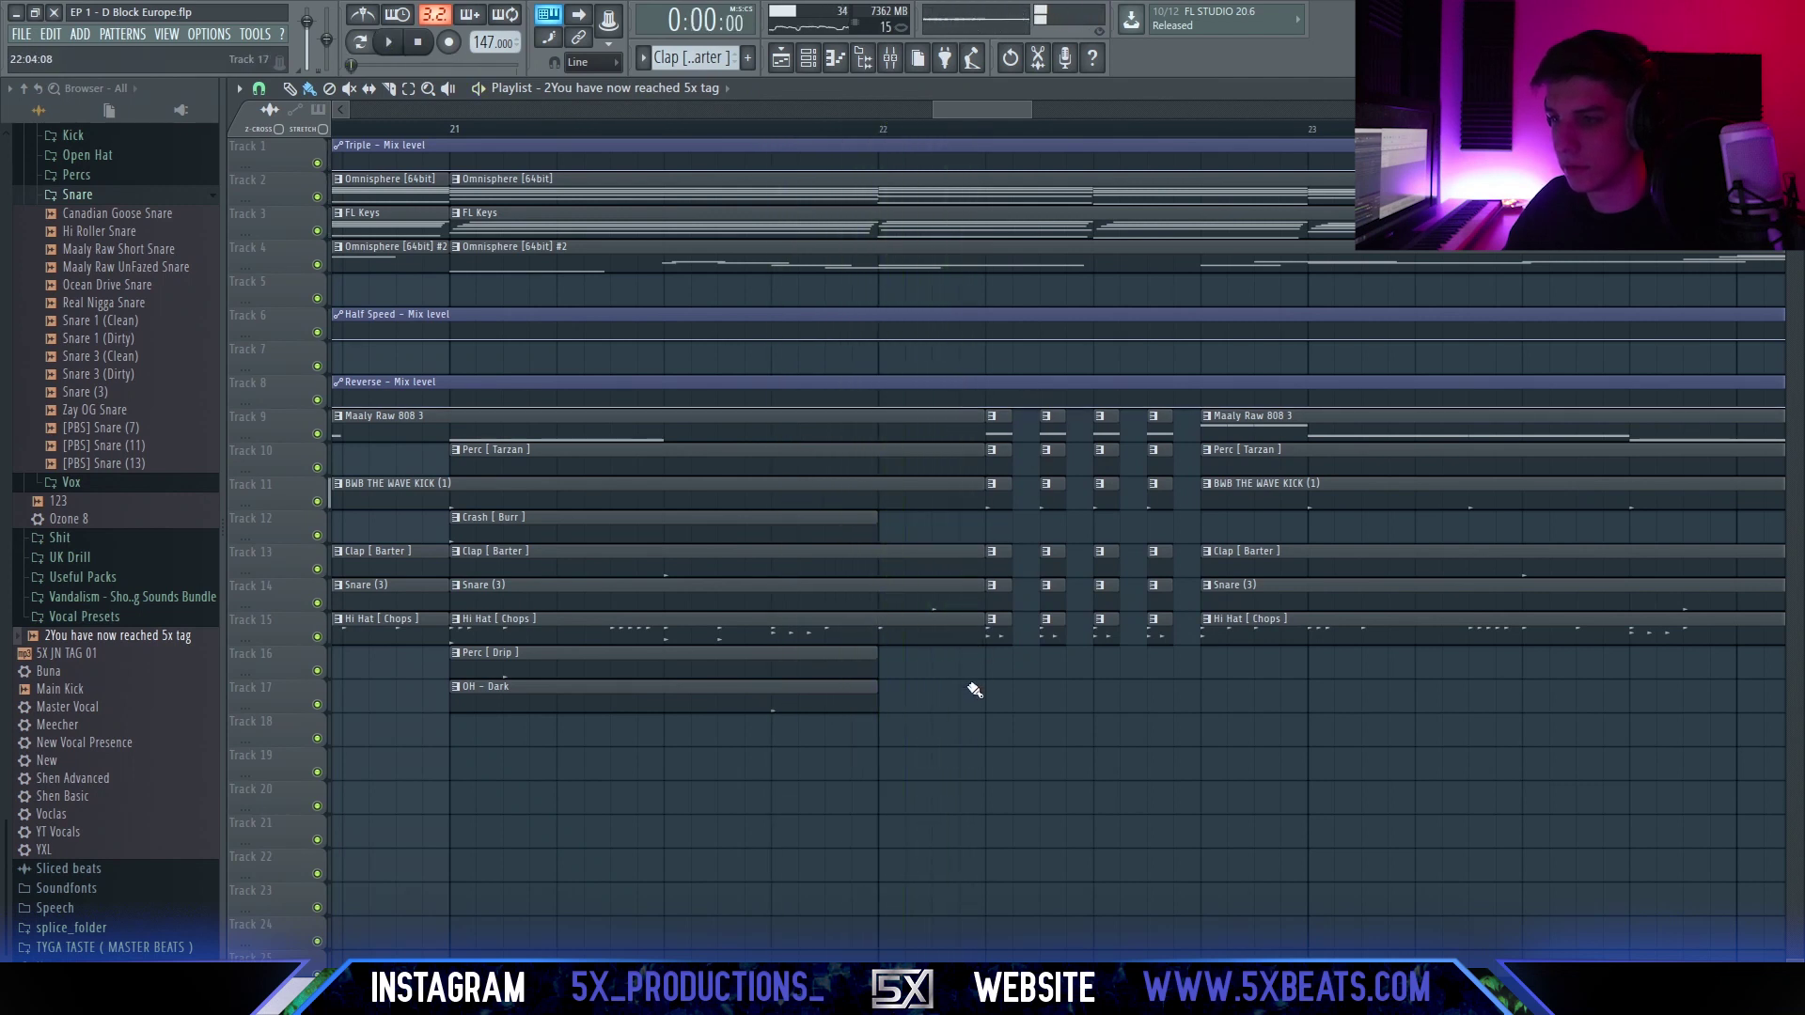
pyautogui.moveTo(975, 691); pyautogui.dragTo(972, 421)
pyautogui.moveTo(801, 131); pyautogui.dragTo(590, 133)
pyautogui.press('space')
pyautogui.keyDown('ctrl'); pyautogui.click(965, 813); pyautogui.keyUp('ctrl')
pyautogui.press('space')
pyautogui.moveTo(1010, 678); pyautogui.dragTo(995, 402)
pyautogui.keyDown('ctrl'); pyautogui.click(1070, 705); pyautogui.keyUp('ctrl')
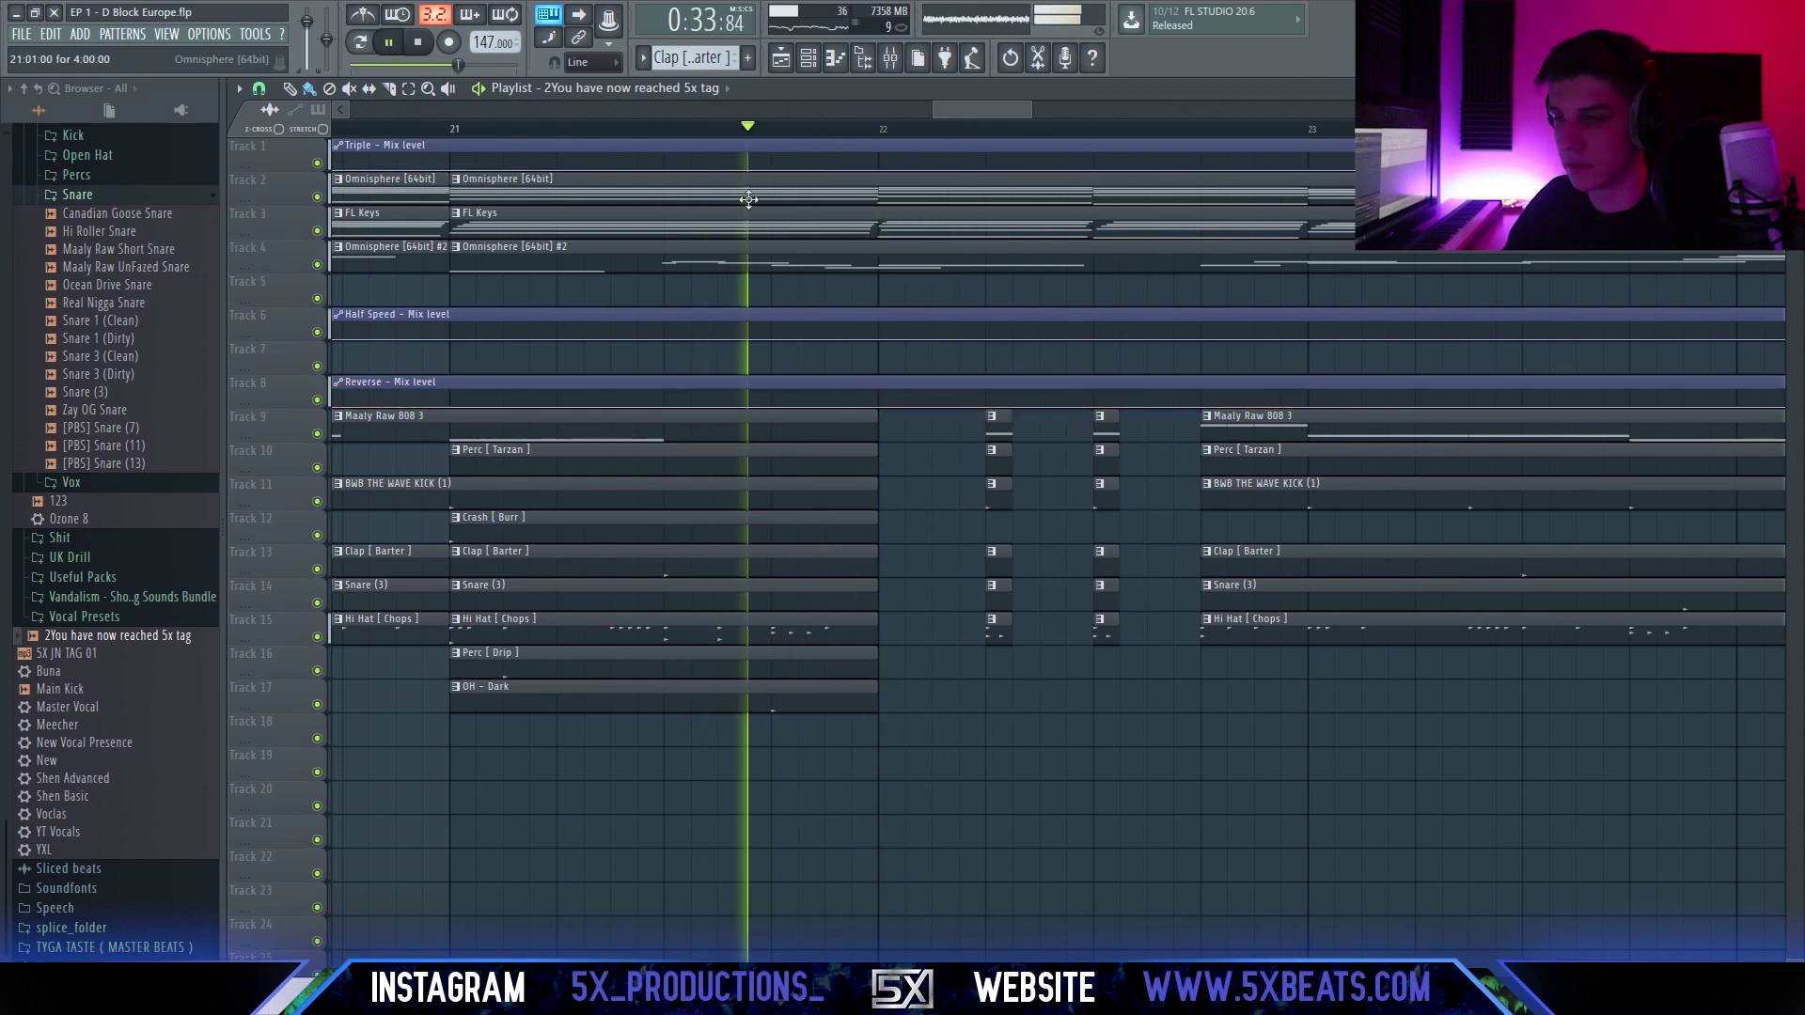
# Extend the 808 clip on track 9 up to the first stutter slice in bar 22 and play the passage back.
pyautogui.scroll(-3, 1081, 682)
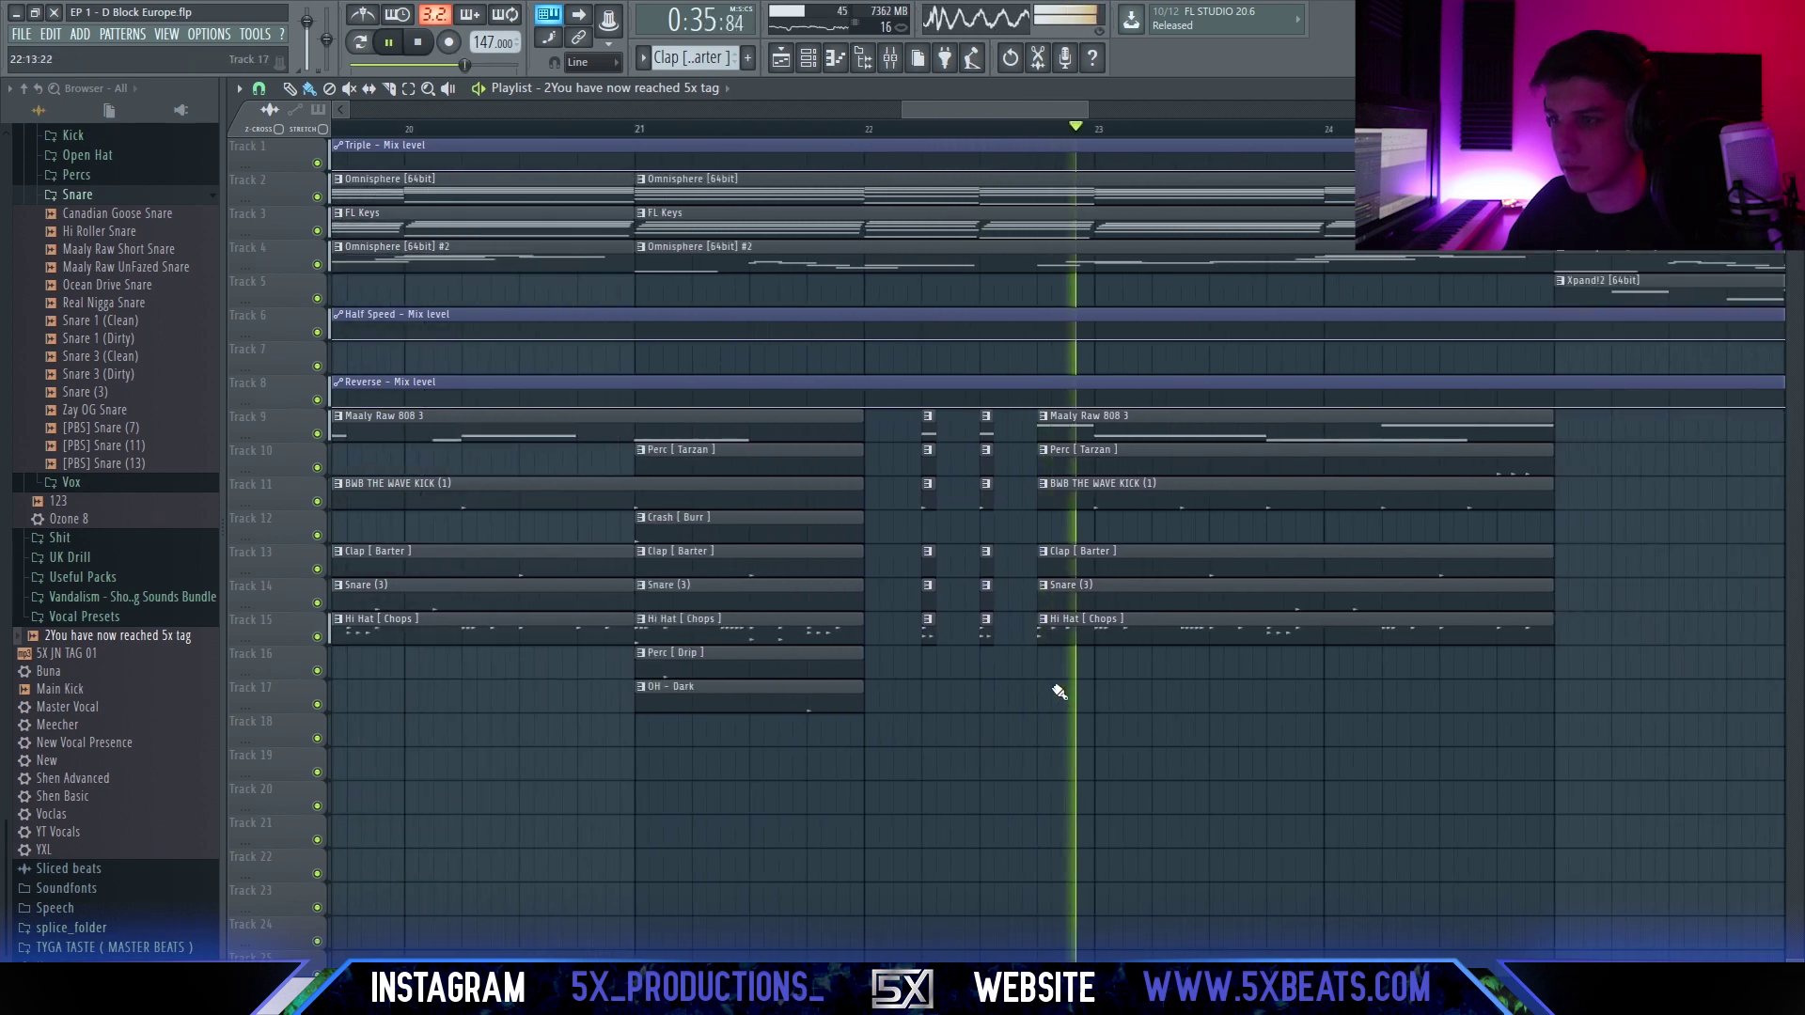
pyautogui.scroll(-3, 814, 800)
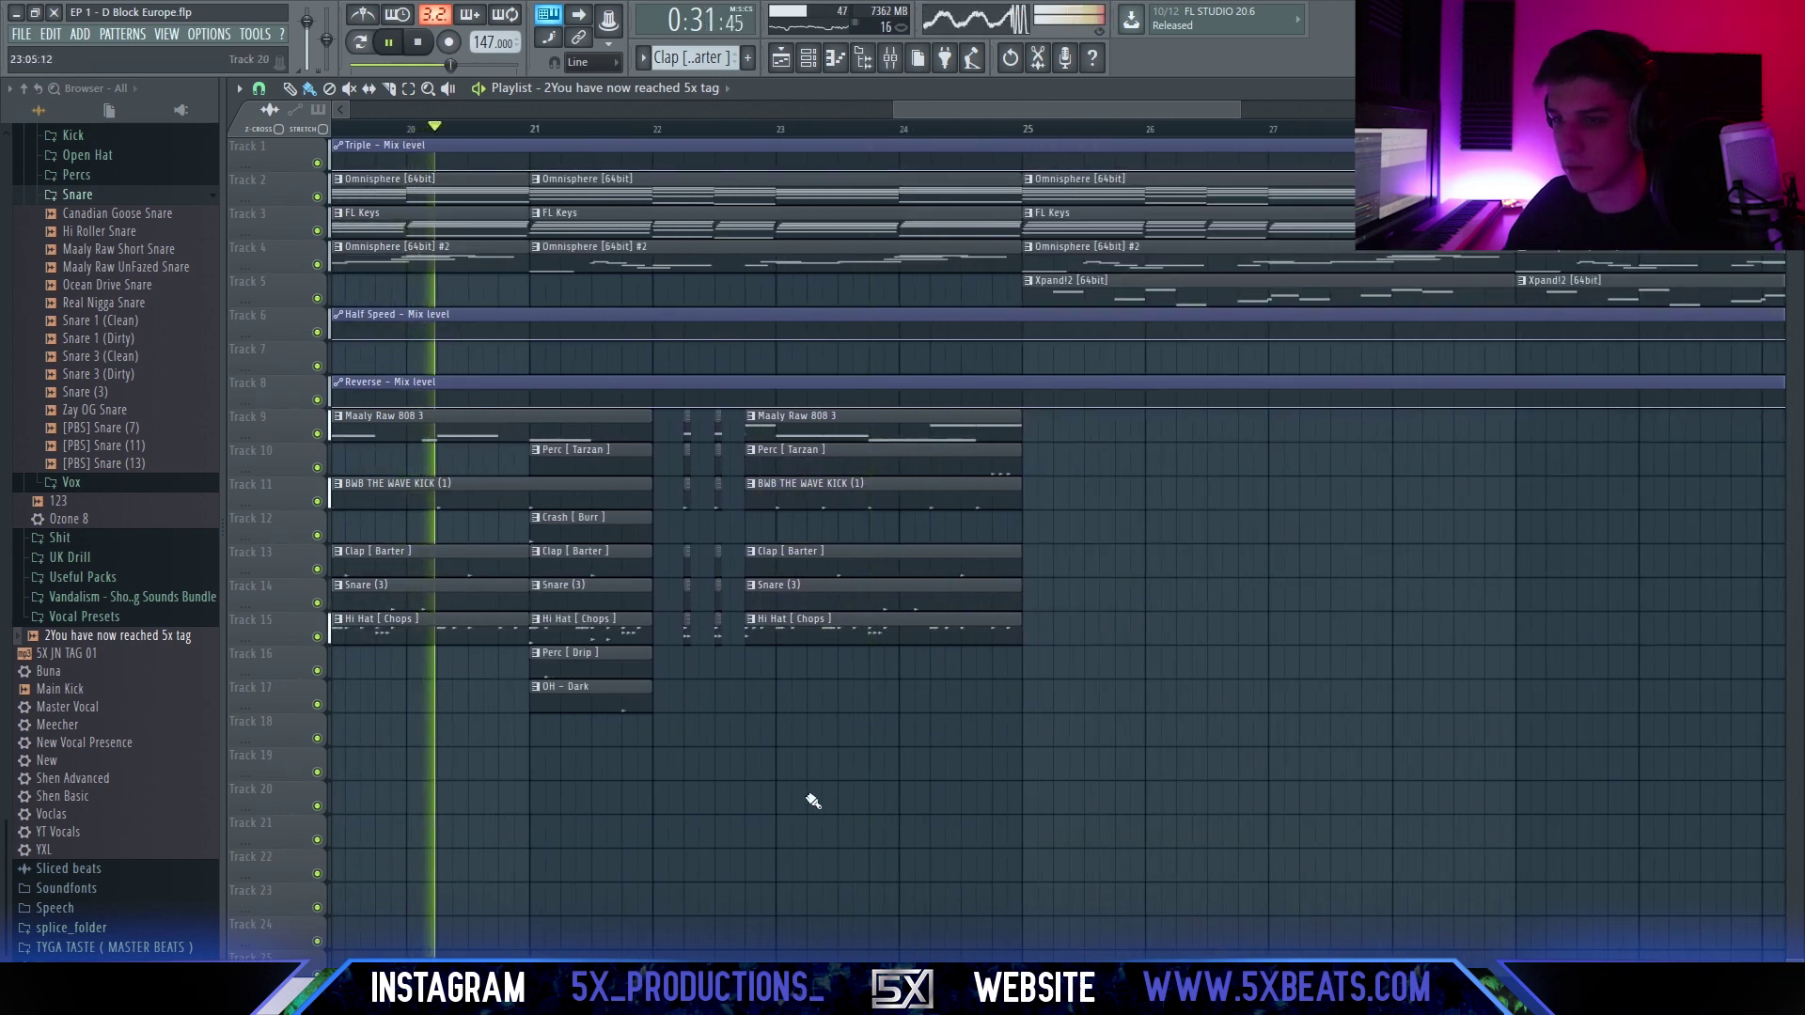
pyautogui.scroll(6, 596, 693)
pyautogui.moveTo(936, 428); pyautogui.dragTo(1024, 423)
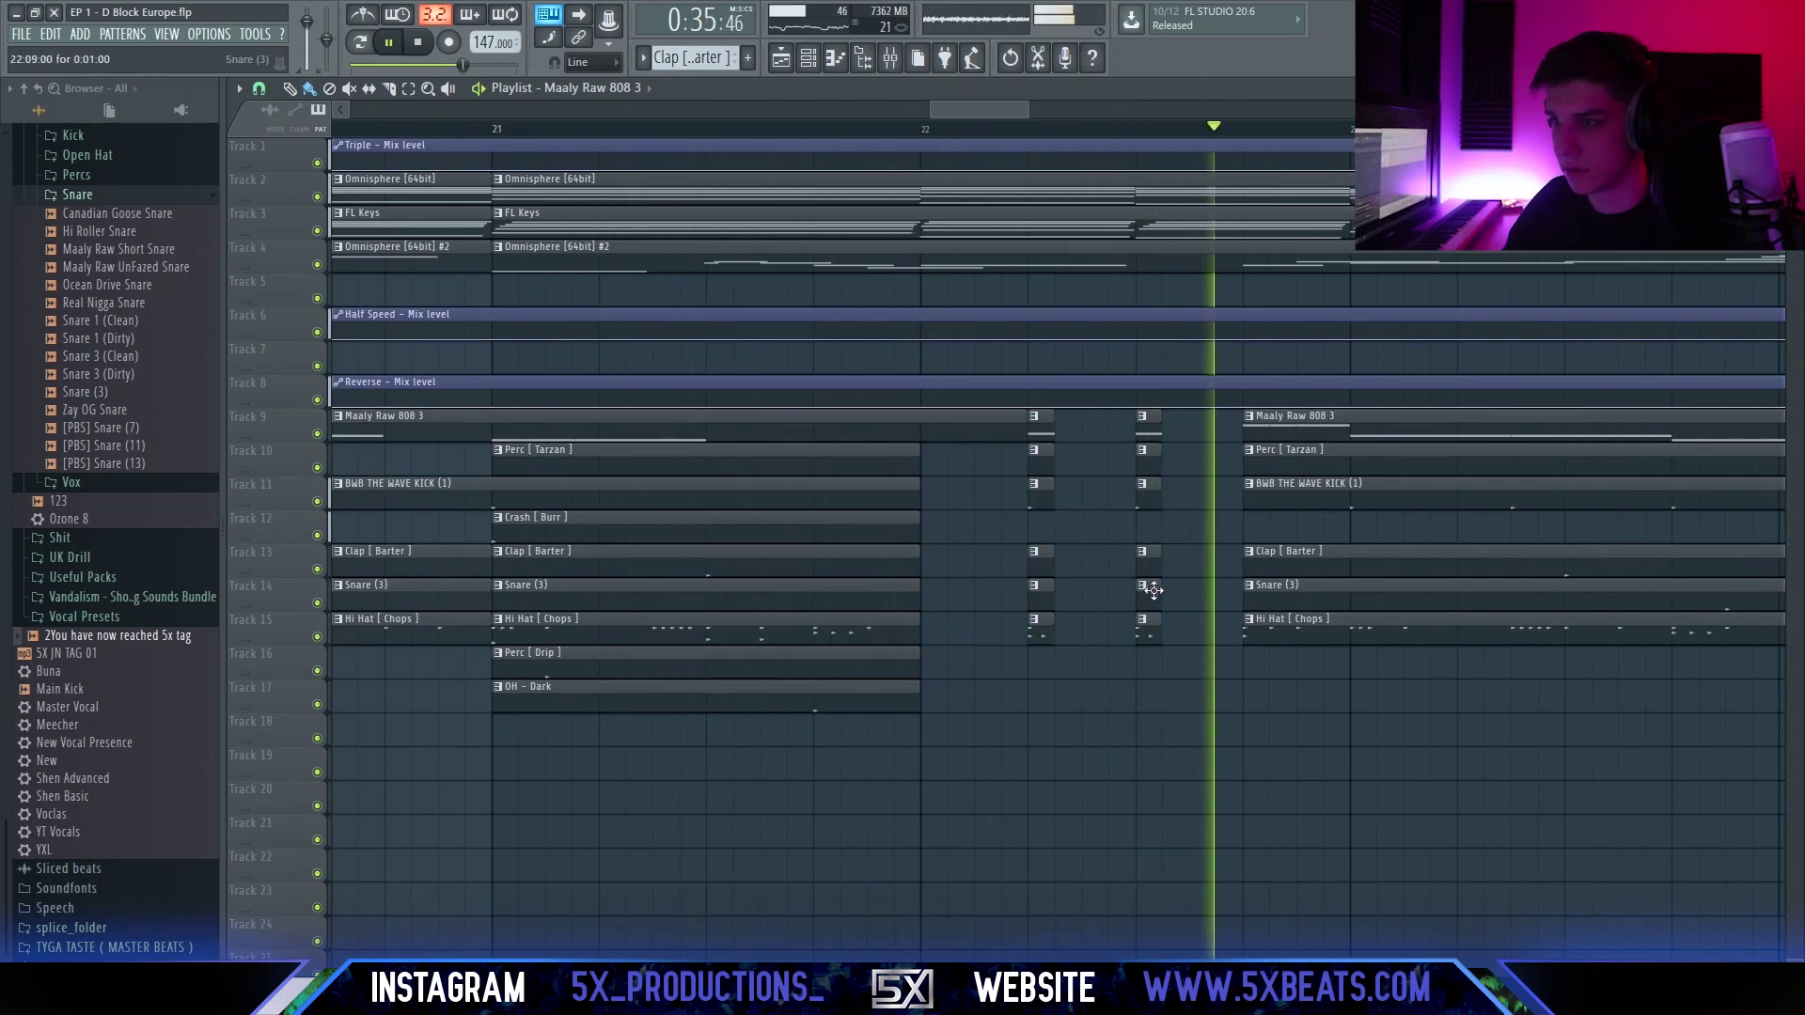
pyautogui.press('space')
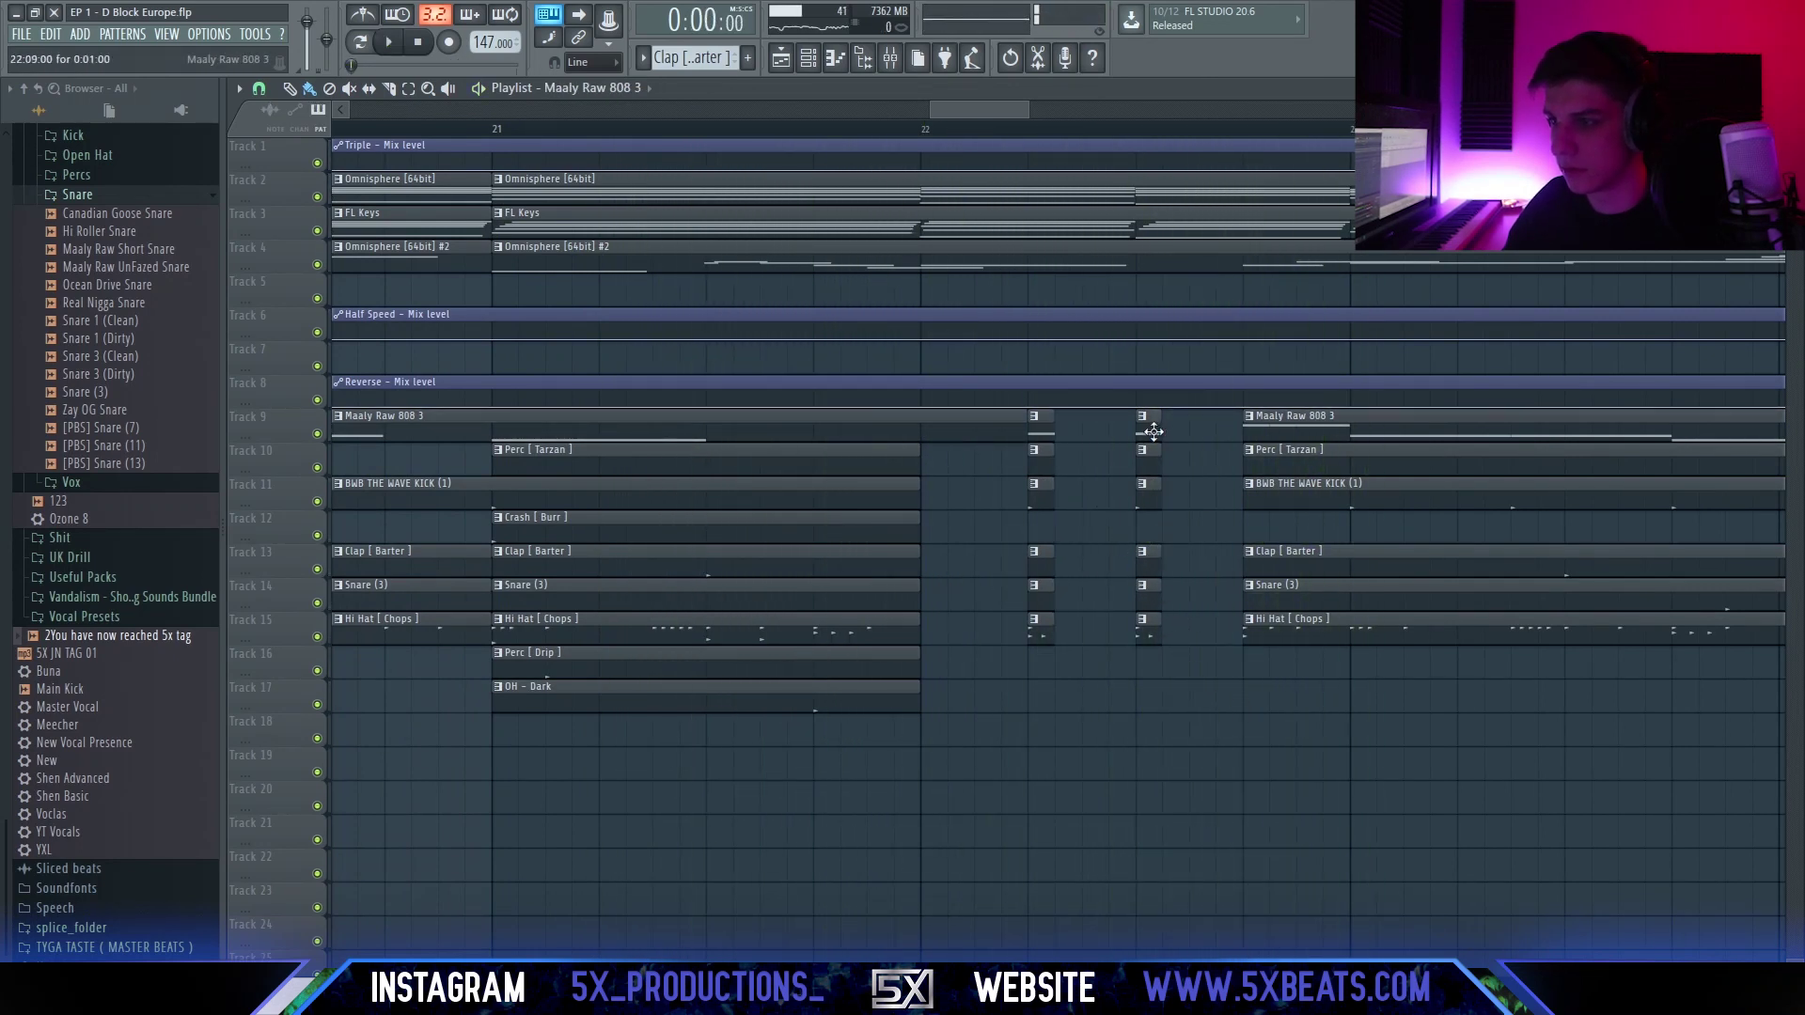
pyautogui.press('space')
pyautogui.hotkey('ctrl', 'd')
pyautogui.rightClick(1016, 428)
pyautogui.scroll(-1, 1034, 628)
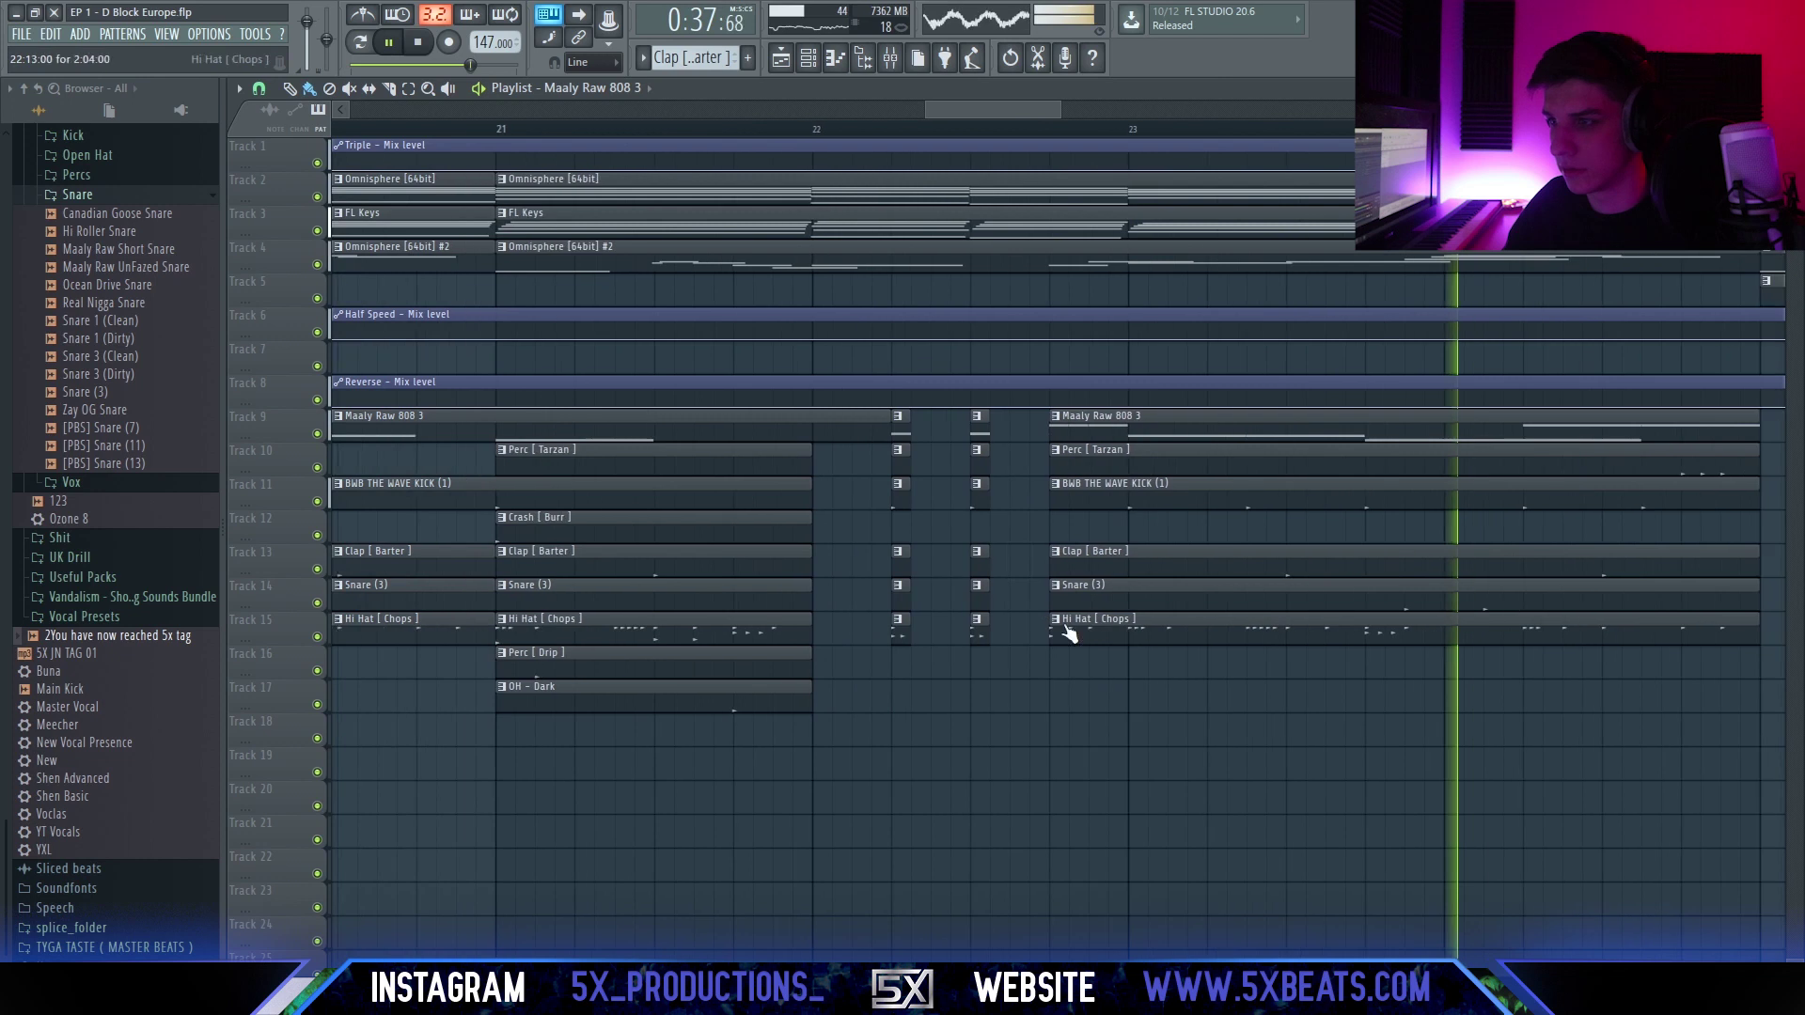
# Slice the 808 and drum clips on tracks 9–15 at beat 4 of bar 22, leaving one short slice and a gap until bar 23.
pyautogui.moveTo(1038, 620); pyautogui.dragTo(996, 414)
pyautogui.moveTo(994, 705); pyautogui.dragTo(977, 590)
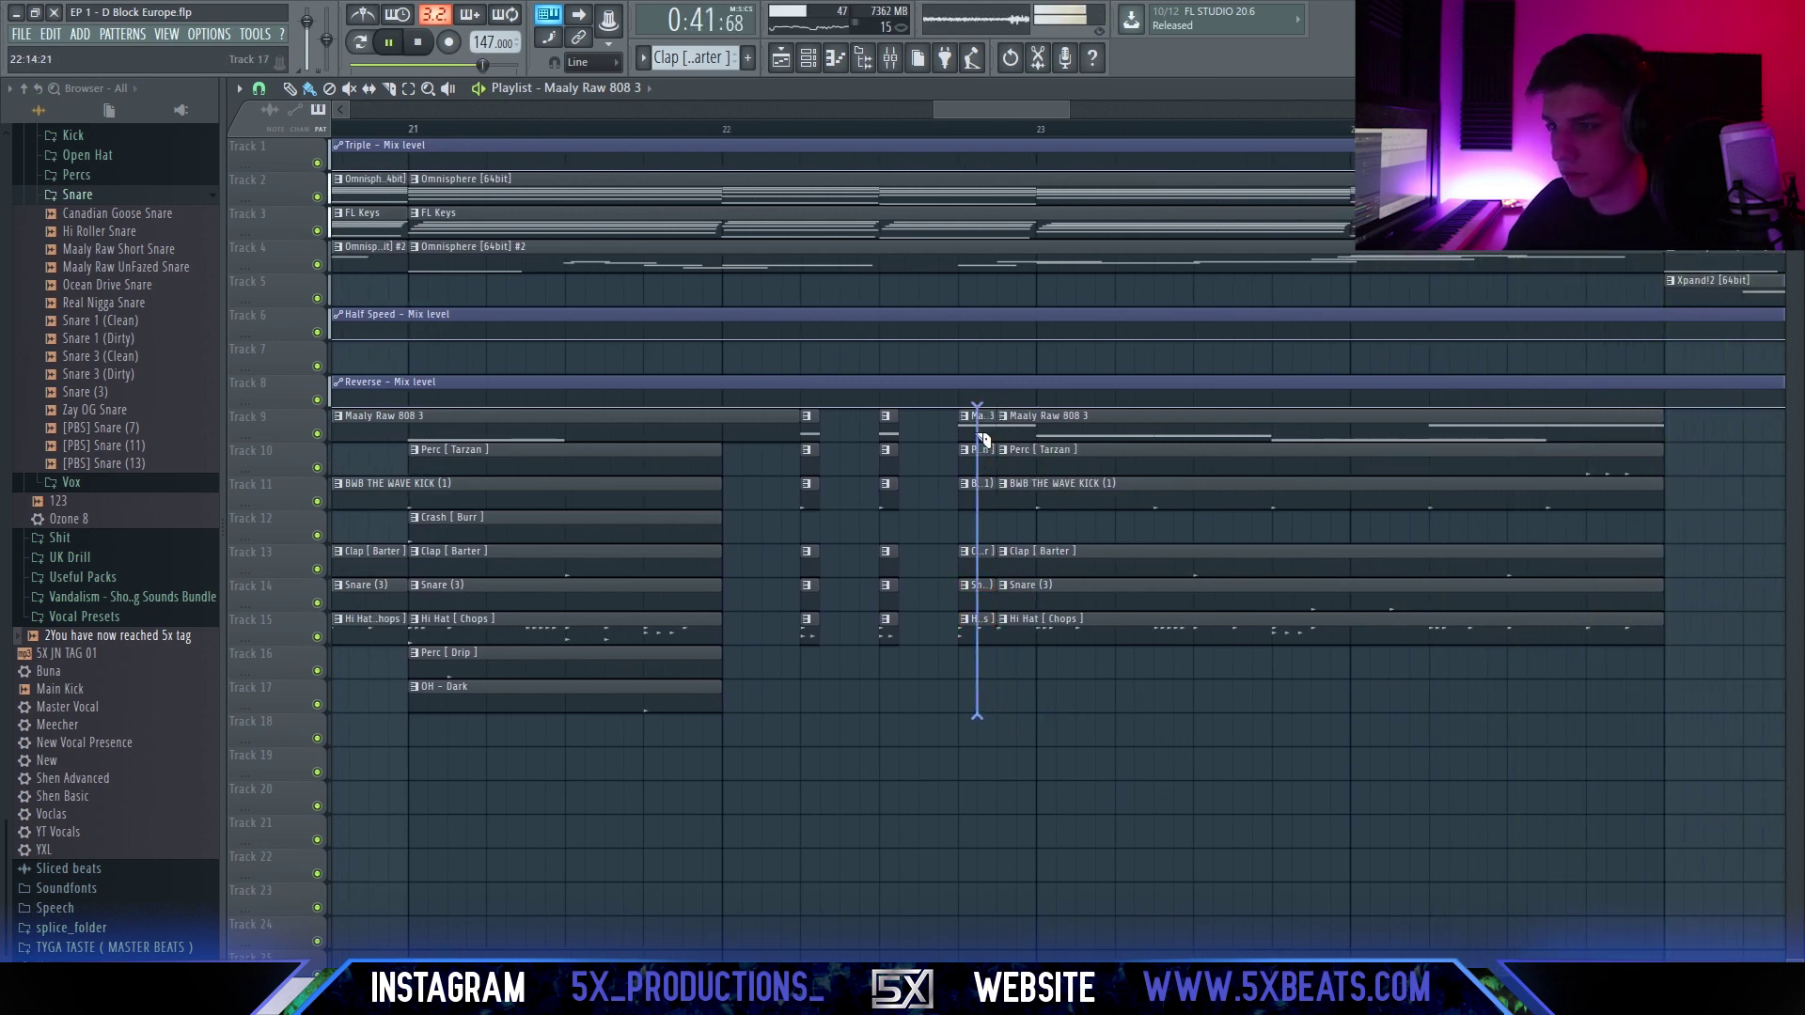
pyautogui.moveTo(986, 423); pyautogui.dragTo(987, 631)
pyautogui.moveTo(1036, 749)
pyautogui.mouseDown()
pyautogui.moveTo(1034, 414)
pyautogui.moveTo(1025, 632)
pyautogui.mouseUp()
pyautogui.press('space')
pyautogui.moveTo(1005, 710); pyautogui.dragTo(964, 413)
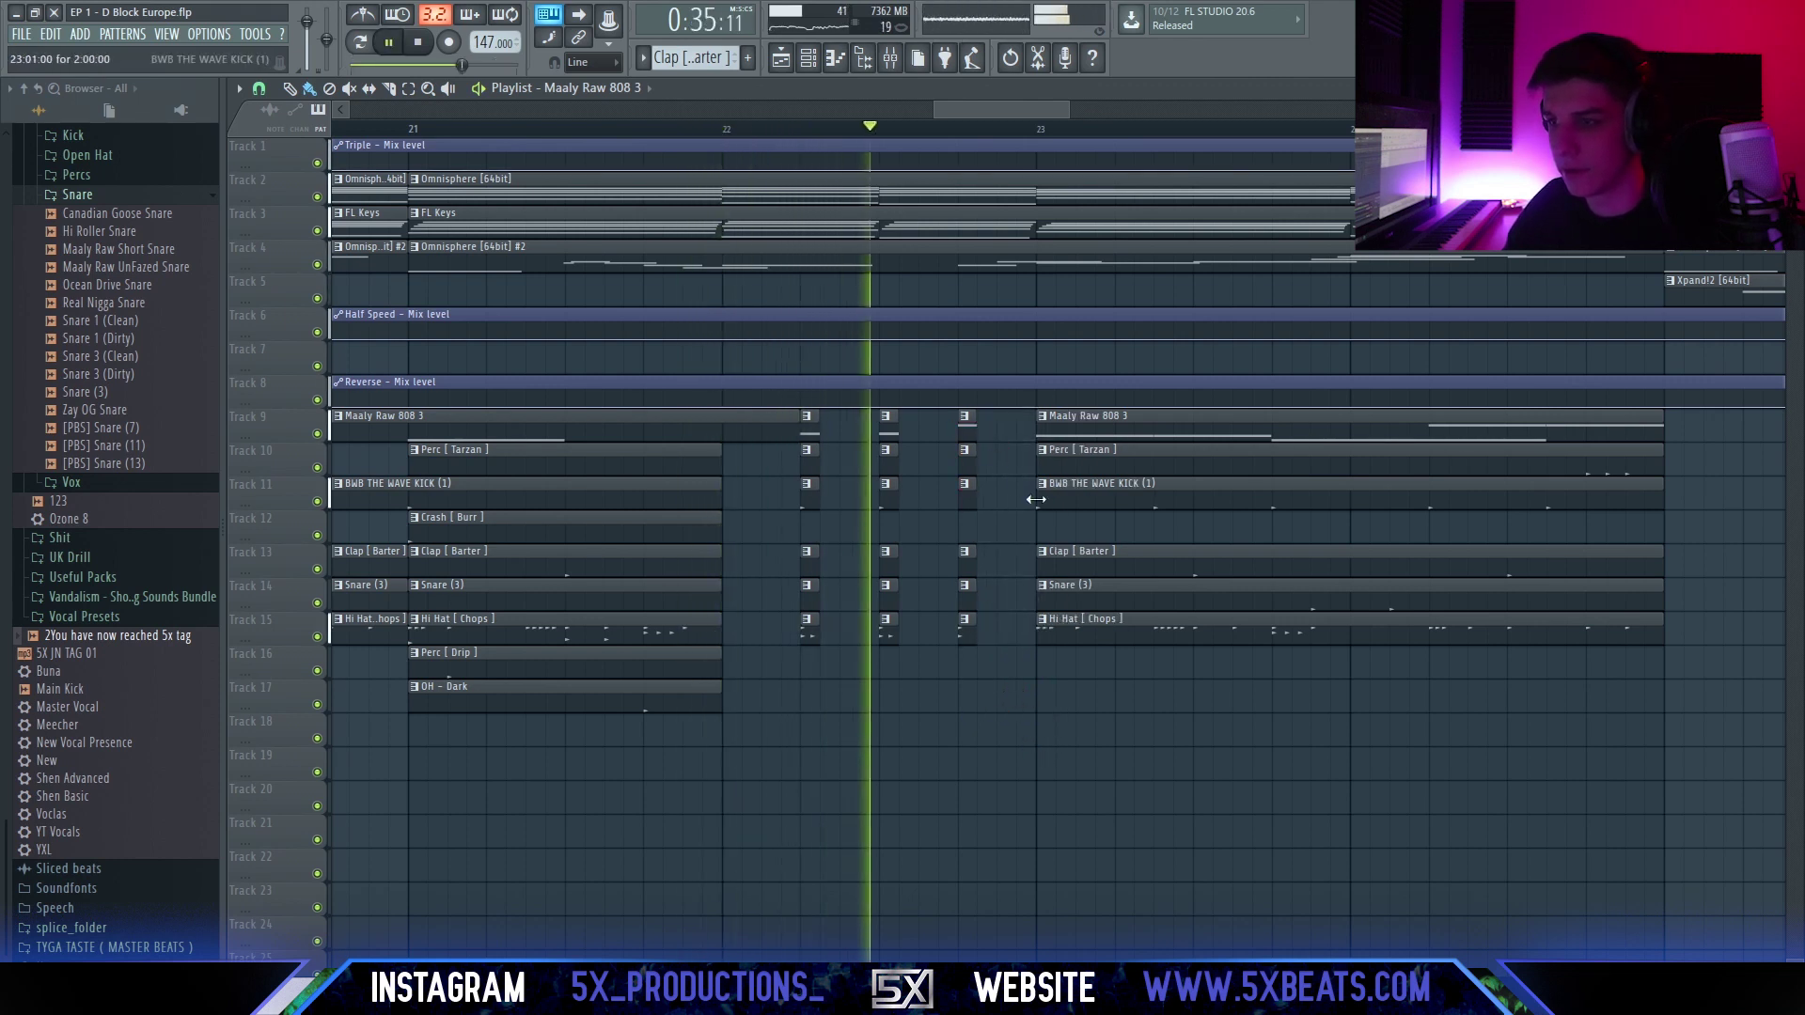
# Extend the third 808 slice on track 9 up to bar 23 and play back from bar 21.
pyautogui.scroll(2, 1017, 474)
pyautogui.moveTo(942, 431); pyautogui.dragTo(1050, 429)
pyautogui.scroll(-3, 960, 414)
pyautogui.hscroll(-1, 696, 141)
pyautogui.click(658, 129)
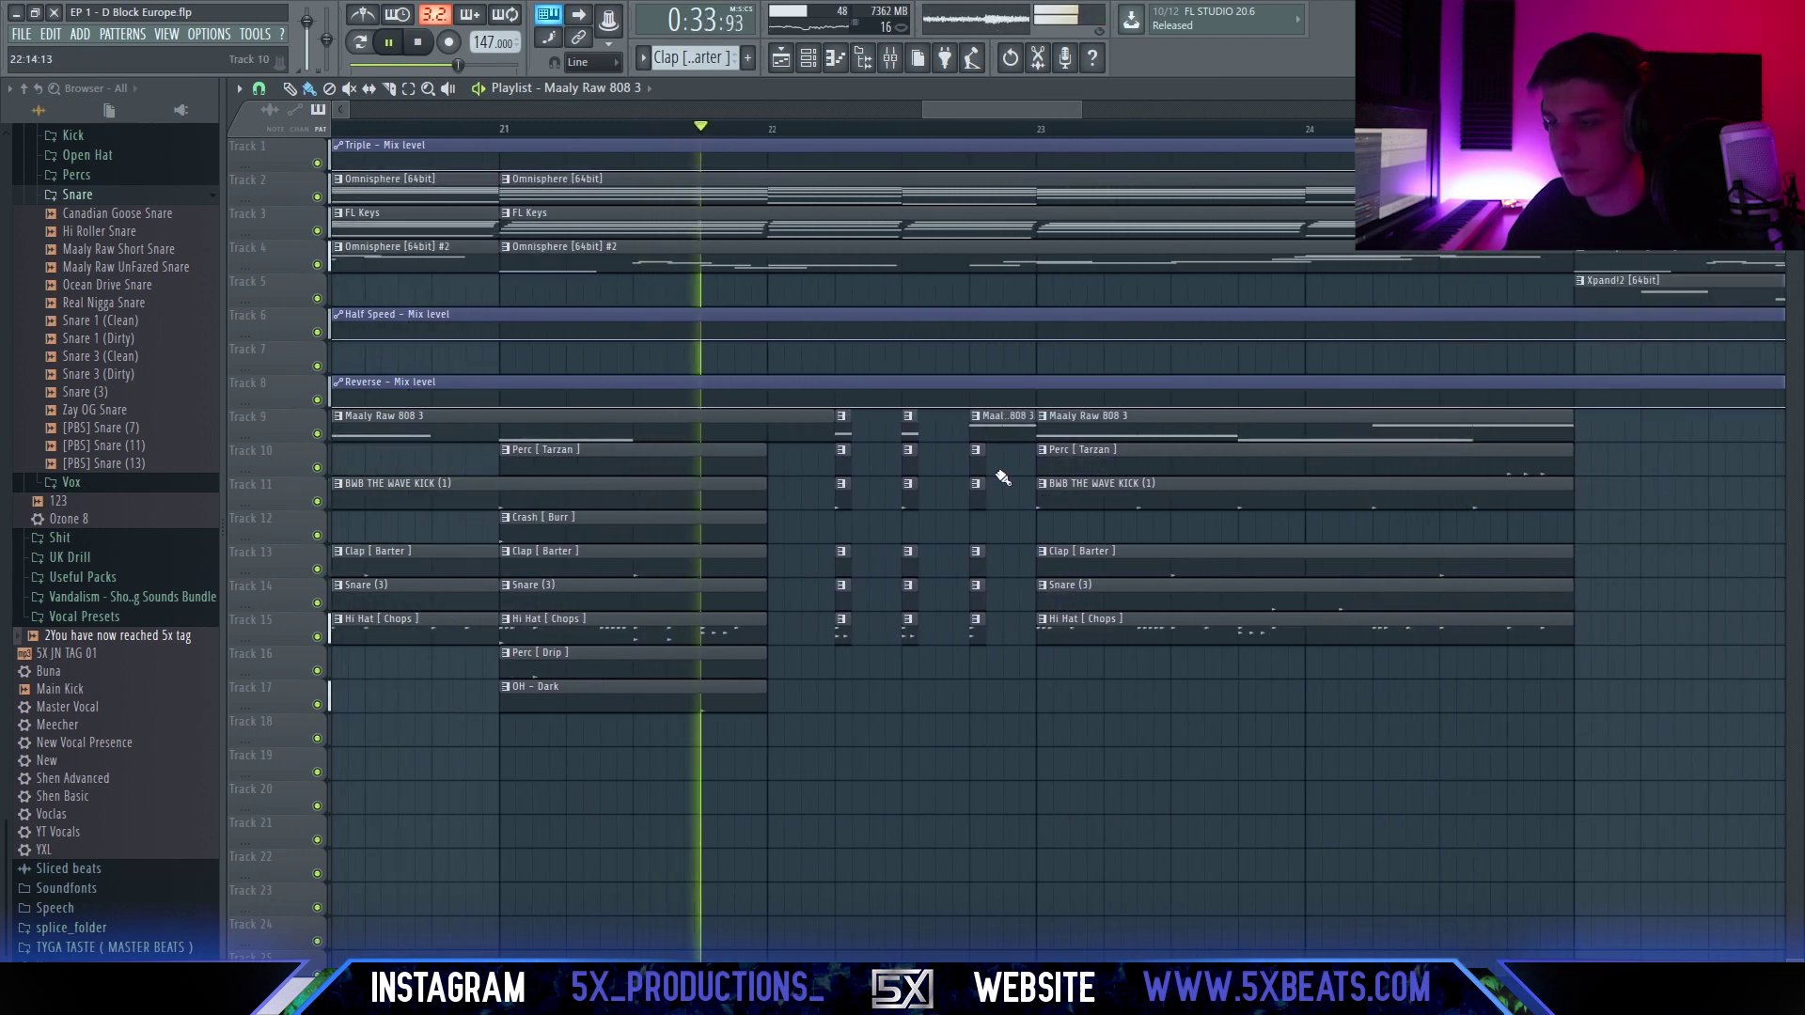
pyautogui.hscroll(1, 999, 476)
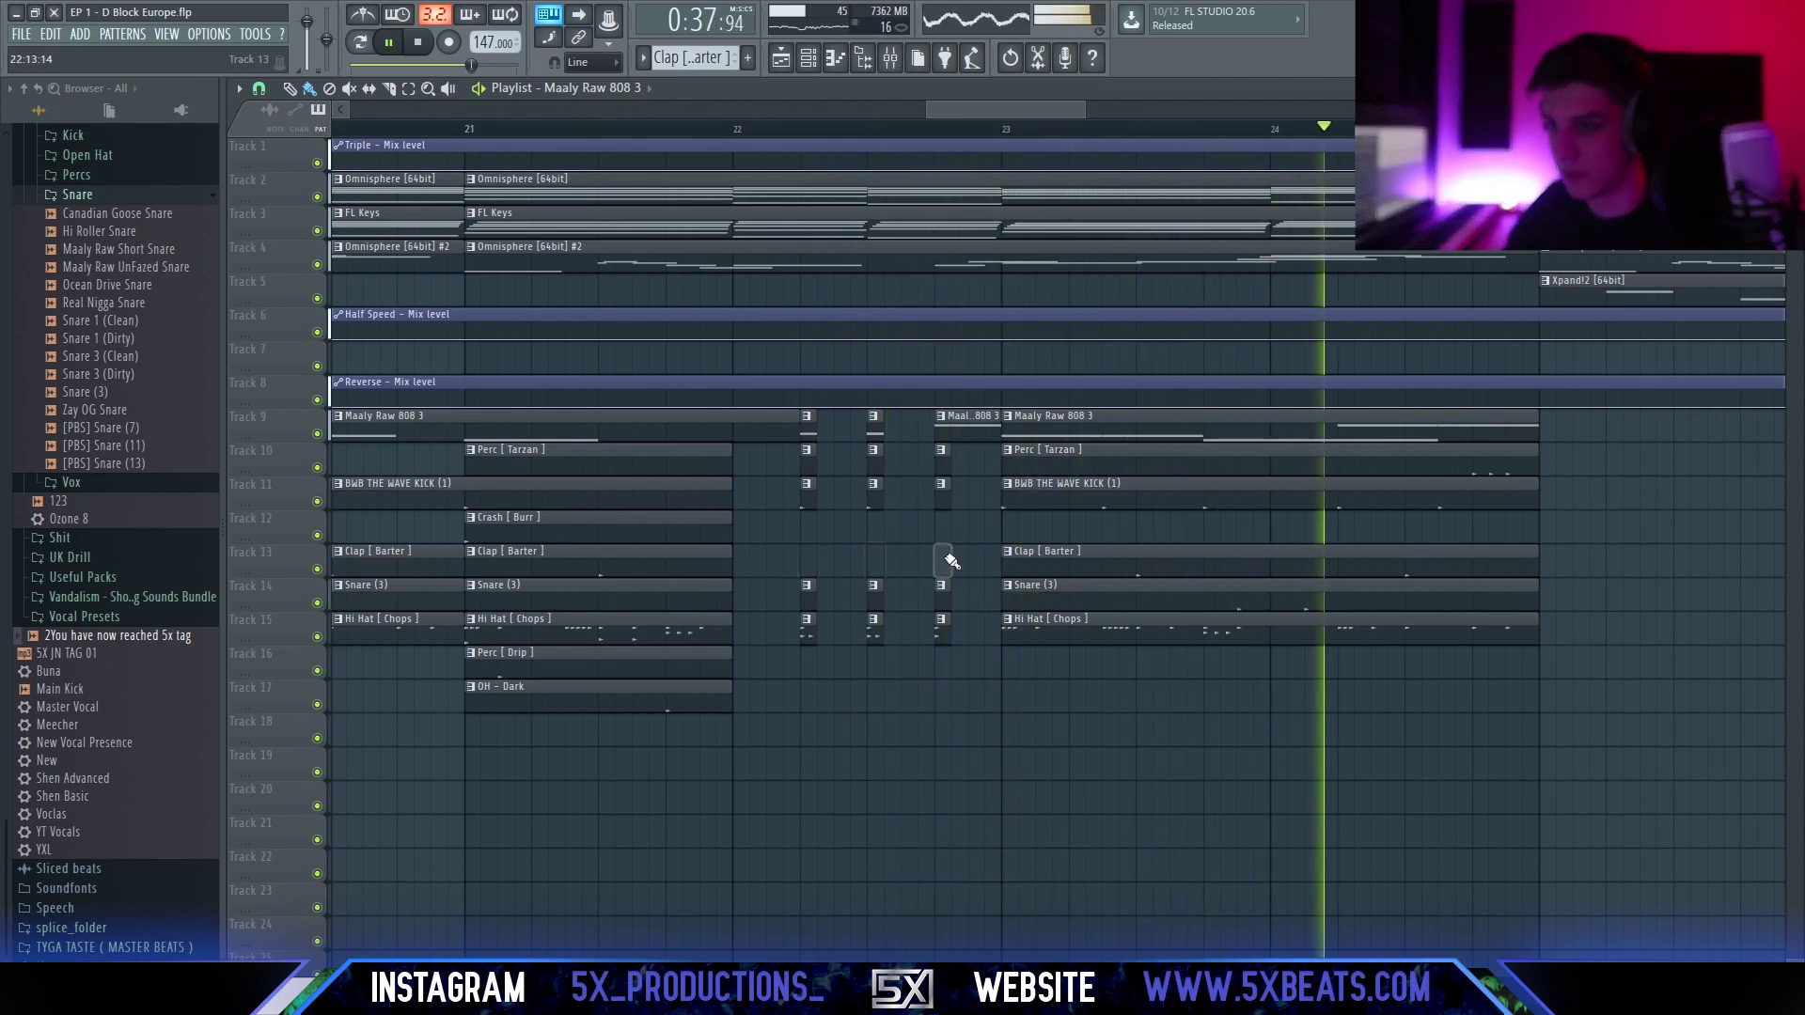
# Replace the clap slices in bar 22 by extending the bar 21 Clap [ Barter ] clip up to bar 23, and play it back.
pyautogui.moveTo(735, 564); pyautogui.dragTo(908, 561)
pyautogui.press('space')
pyautogui.press('space')
pyautogui.scroll(2, 758, 657)
pyautogui.moveTo(758, 657); pyautogui.dragTo(838, 645)
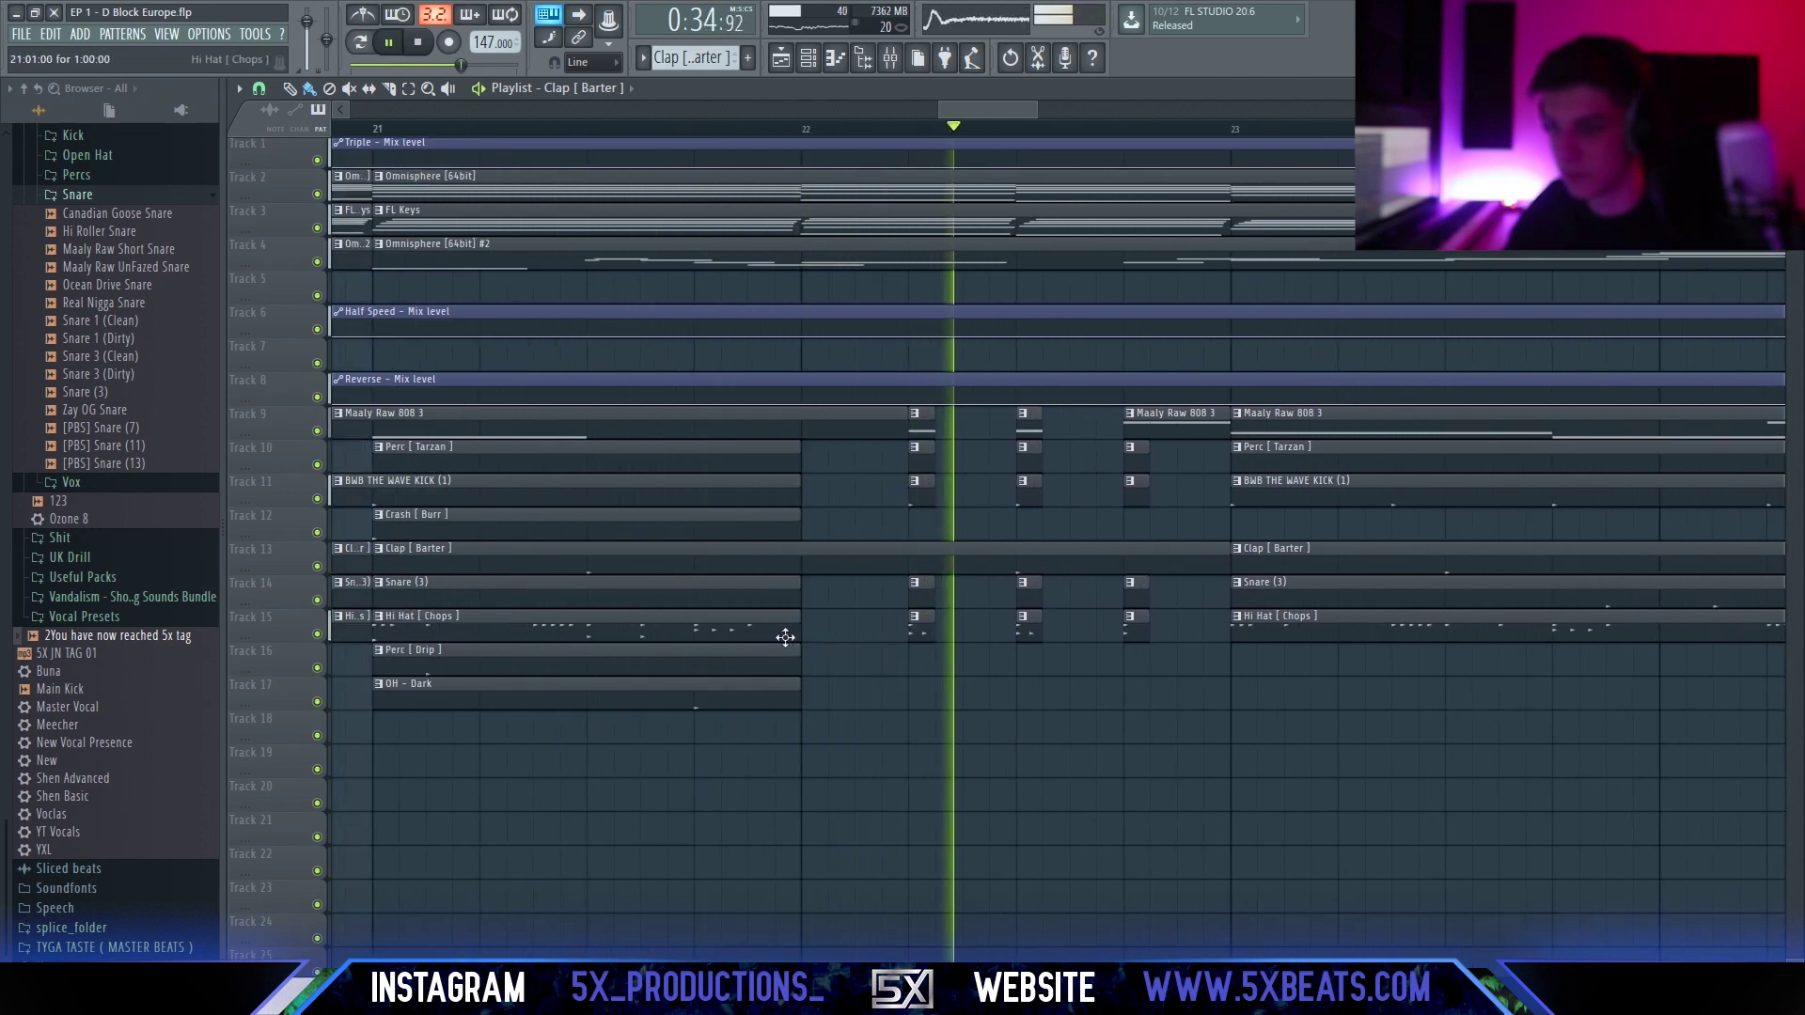
pyautogui.scroll(-5, 1120, 806)
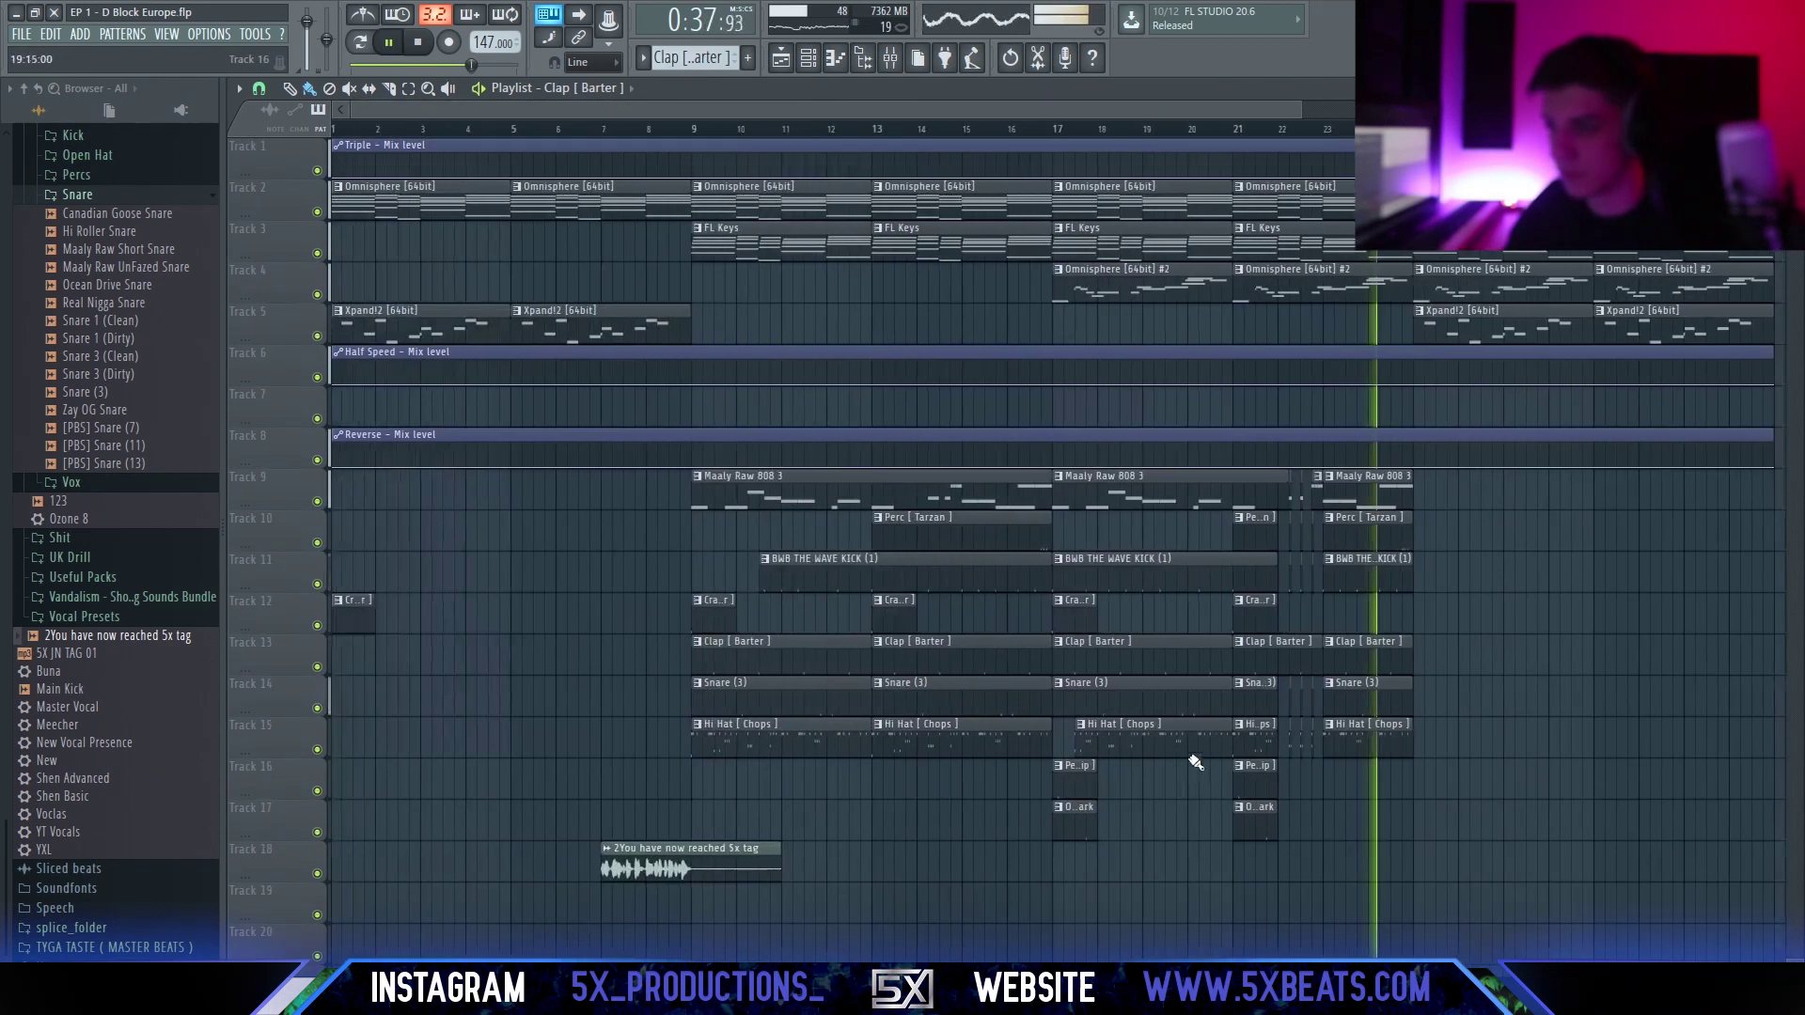
# Copy the 808 and drum clips of bars 9–16 on tracks 9–15 to bar 25.
pyautogui.moveTo(757, 799); pyautogui.dragTo(992, 468)
pyautogui.press('space')
pyautogui.moveTo(806, 516); pyautogui.dragTo(844, 742)
pyautogui.keyDown('ctrl'); pyautogui.click(575, 550); pyautogui.keyUp('ctrl')
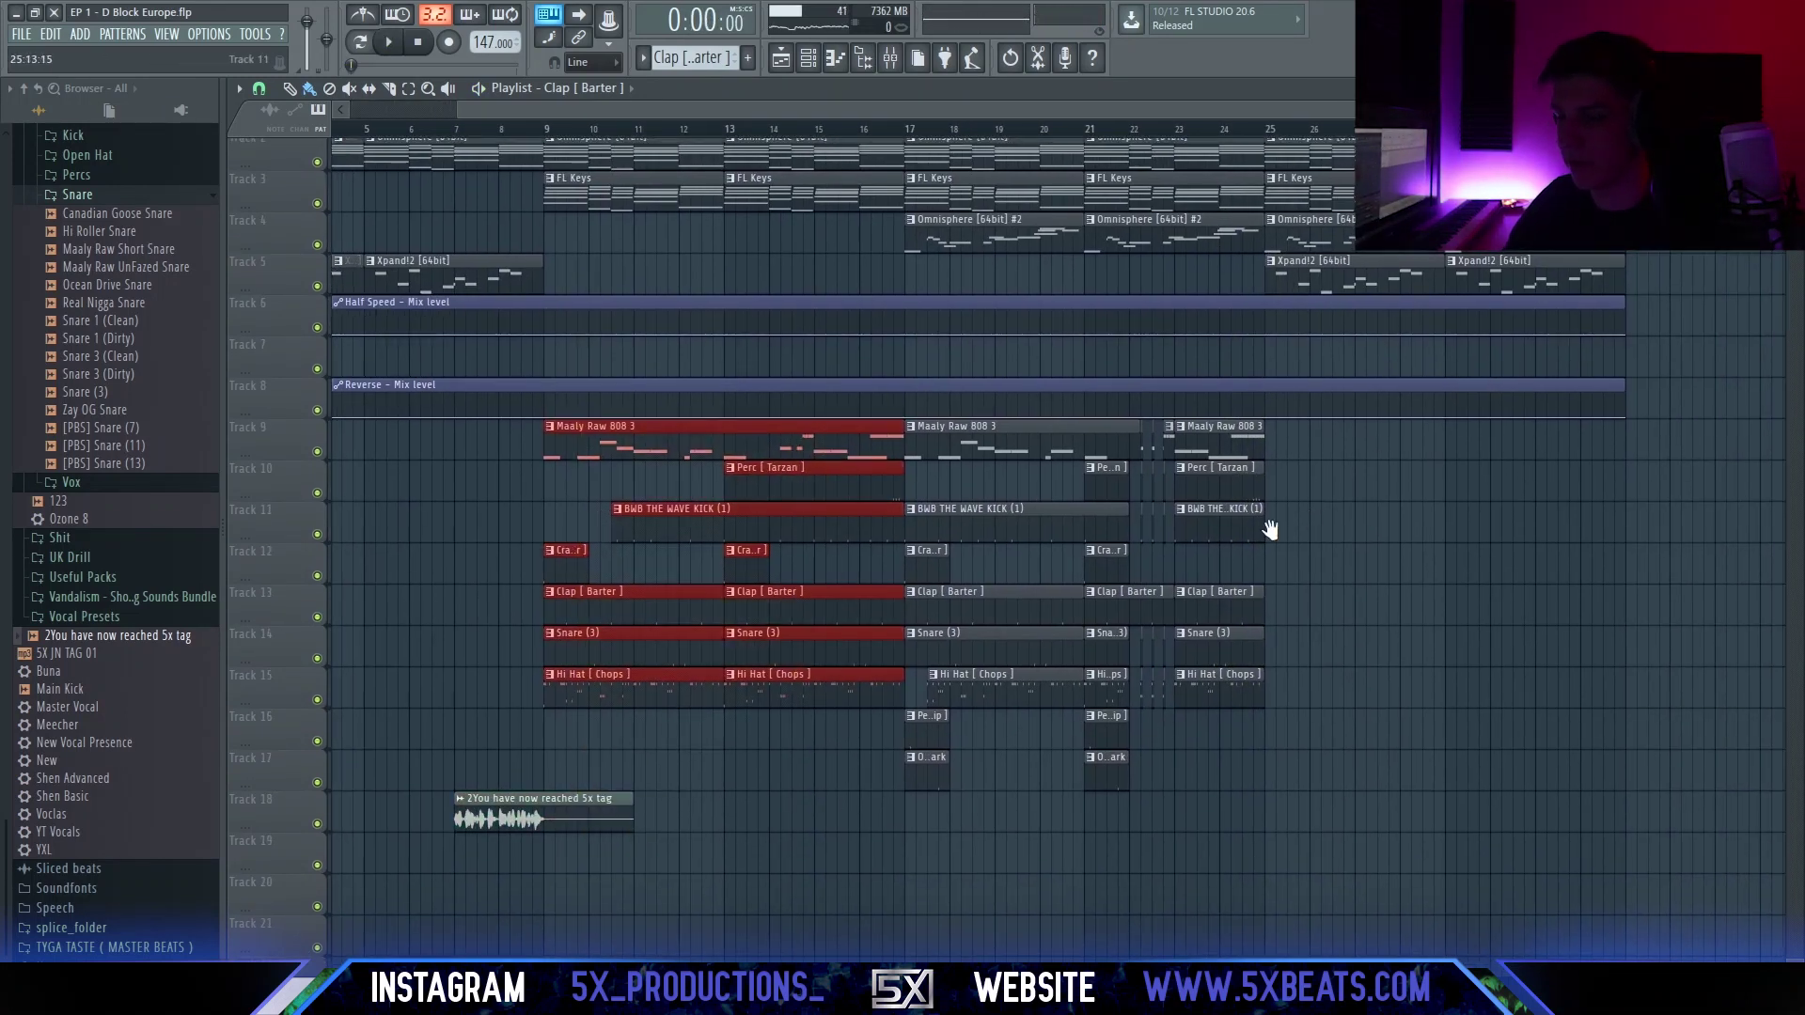
pyautogui.moveTo(1273, 528); pyautogui.dragTo(1106, 559)
pyautogui.moveTo(570, 489); pyautogui.dragTo(1301, 479)
# Delete the FL Keys clips from bar 17 onward and the Omnisphere [64bit] #2 clips from bar 25 onward.
pyautogui.rightClick(1212, 235)
pyautogui.rightClick(1315, 229)
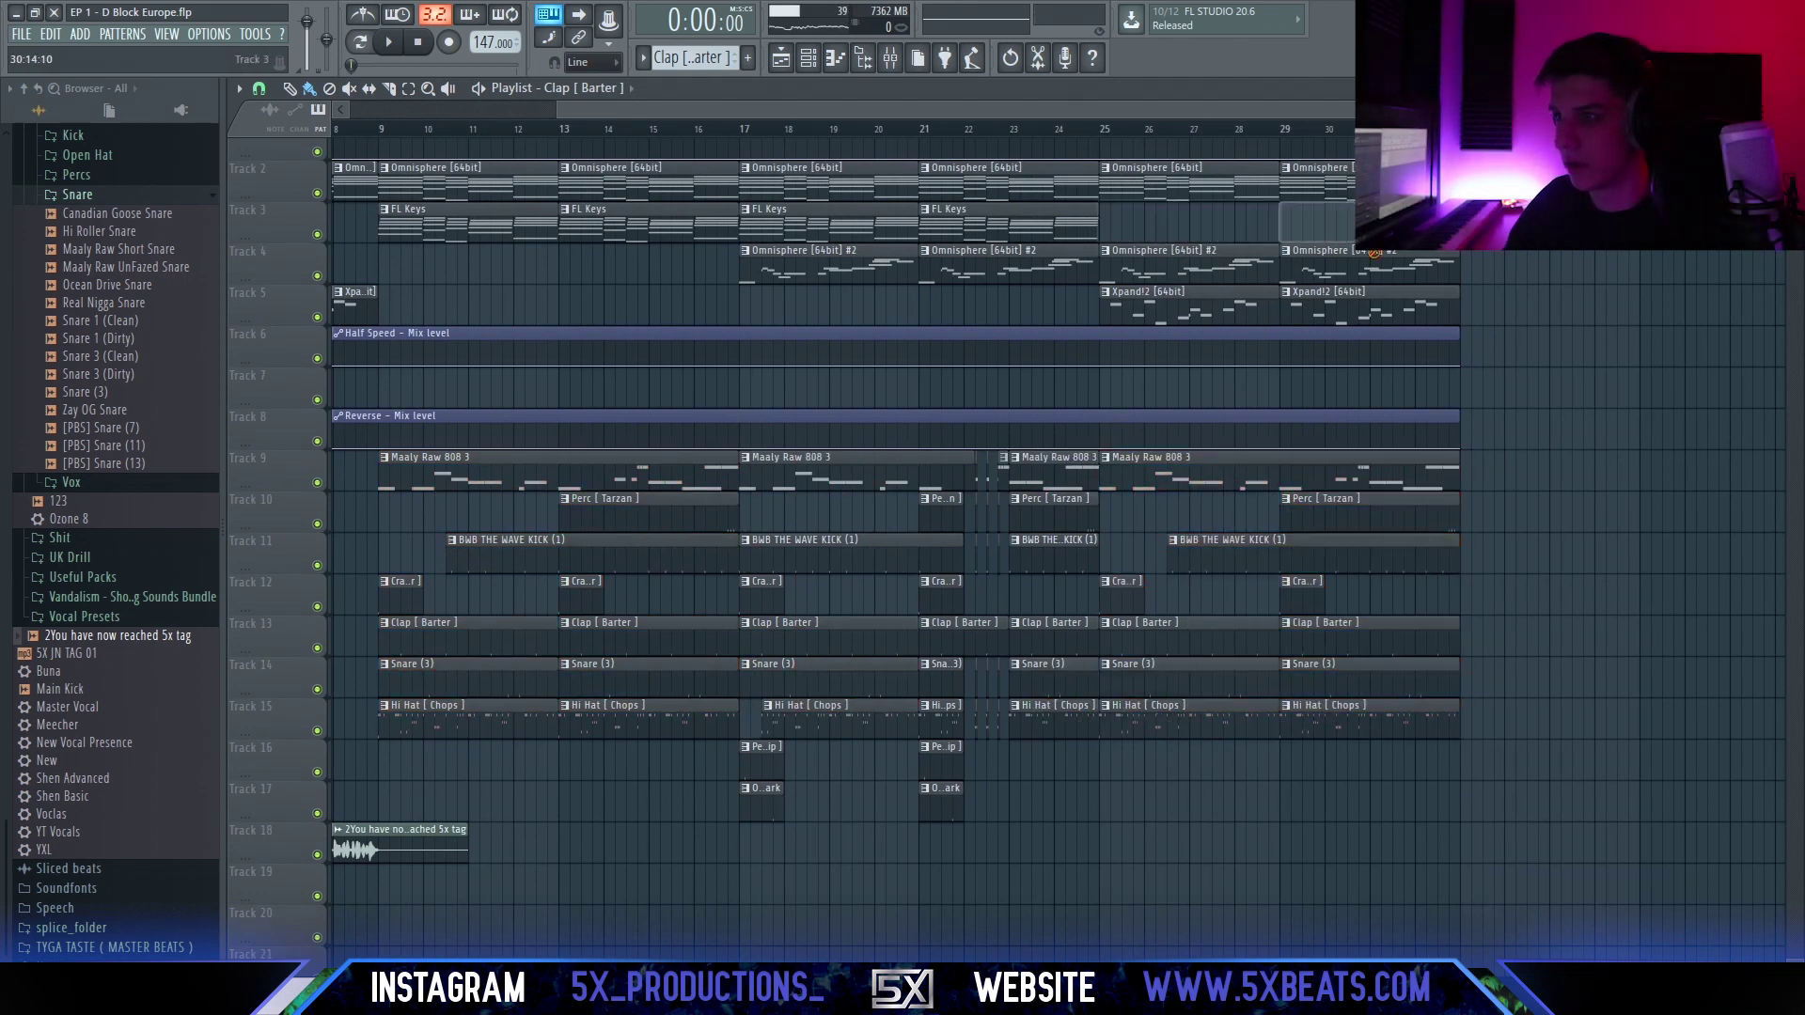
pyautogui.scroll(-2, 1418, 278)
pyautogui.rightClick(997, 224)
pyautogui.rightClick(891, 216)
pyautogui.moveTo(1035, 269)
pyautogui.mouseDown()
pyautogui.moveTo(967, 269)
pyautogui.moveTo(1038, 283)
pyautogui.mouseUp()
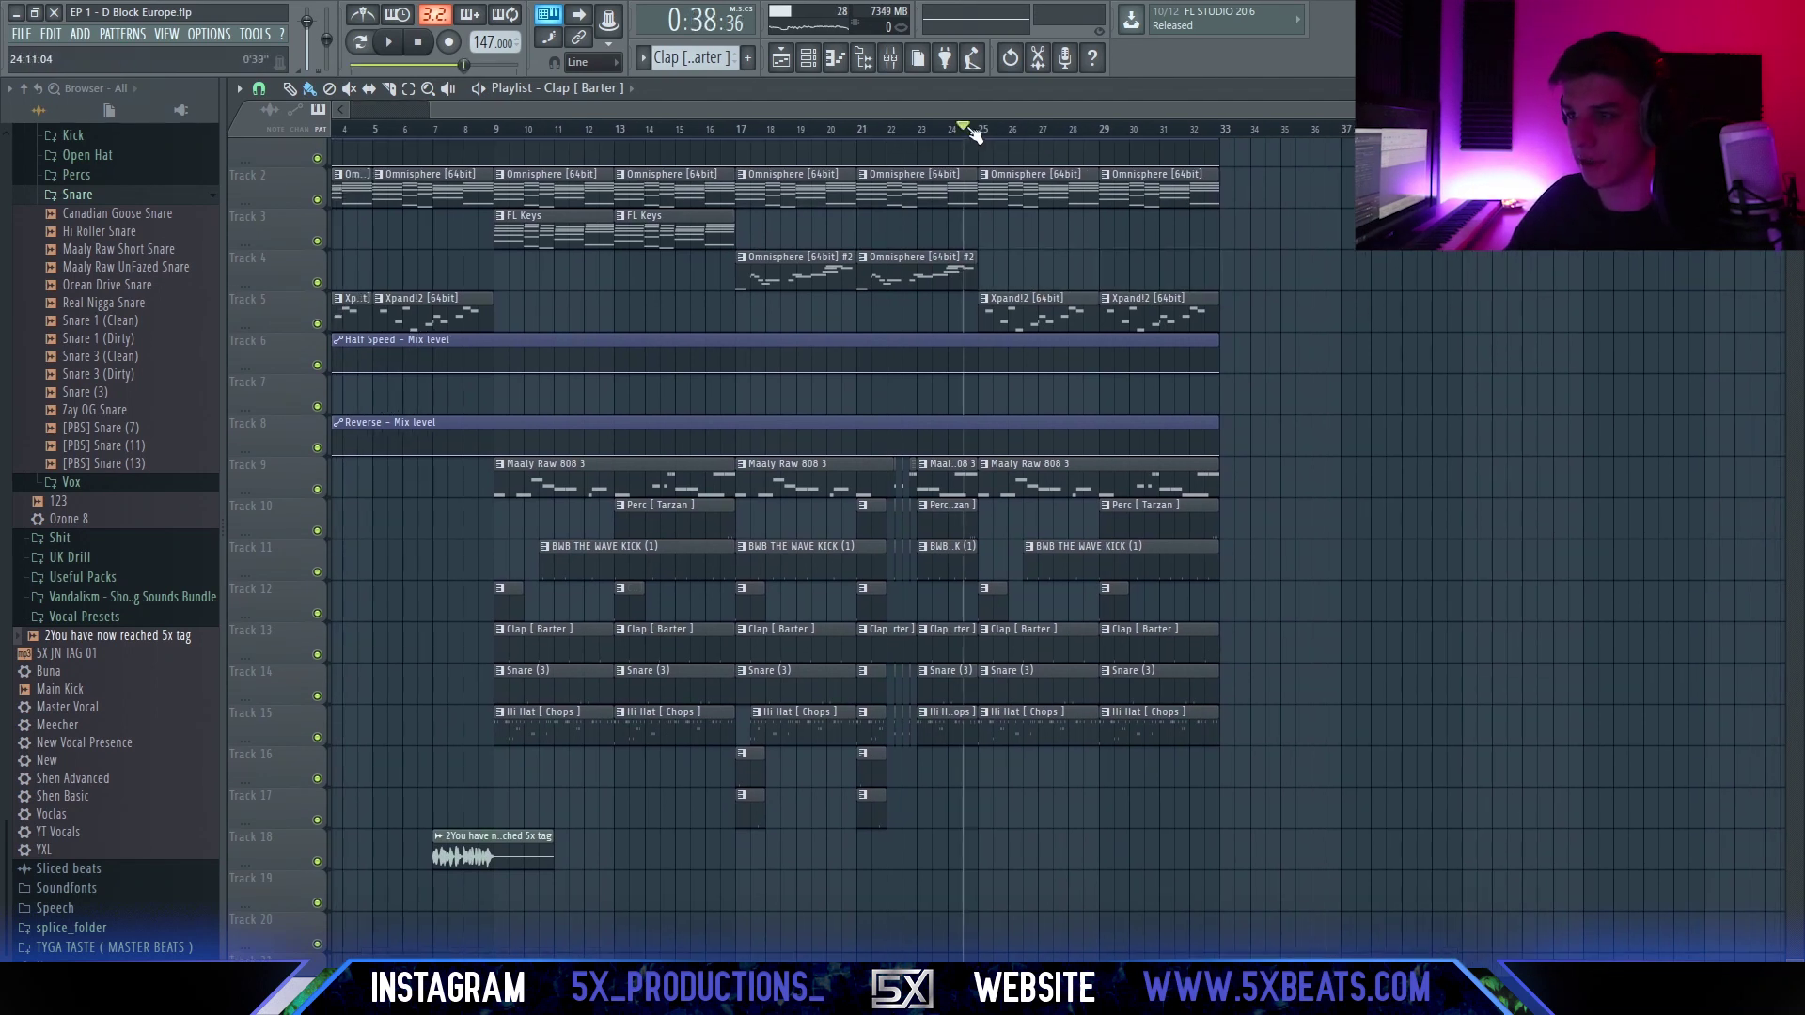
# Cut the 808 and drum clips at beat 3 of bar 26 and delete everything on those tracks from bar 25 to the cut.
pyautogui.press('space')
pyautogui.scroll(2, 974, 133)
pyautogui.moveTo(951, 473); pyautogui.dragTo(943, 790)
pyautogui.press('Delete')
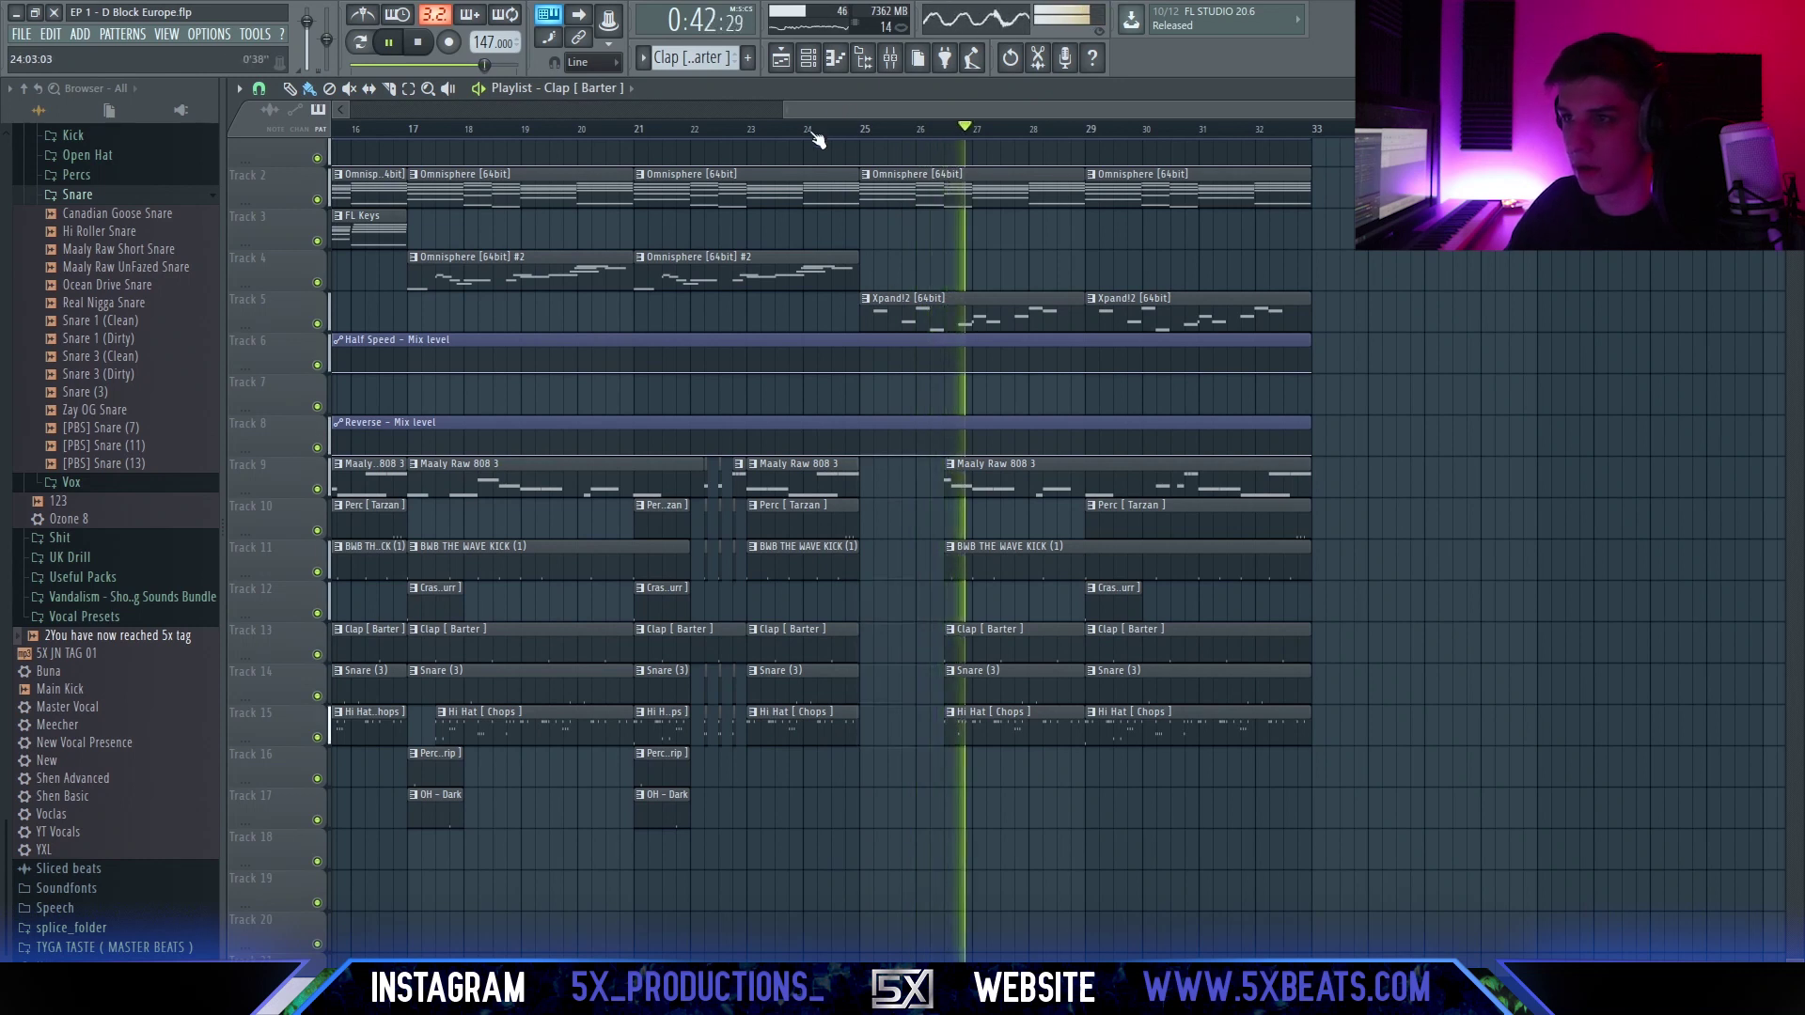
# Listen from bar 24, and delete the crash clip at bar 29 and the snare clips between bars 26 and 33.
pyautogui.click(814, 132)
pyautogui.scroll(1, 903, 564)
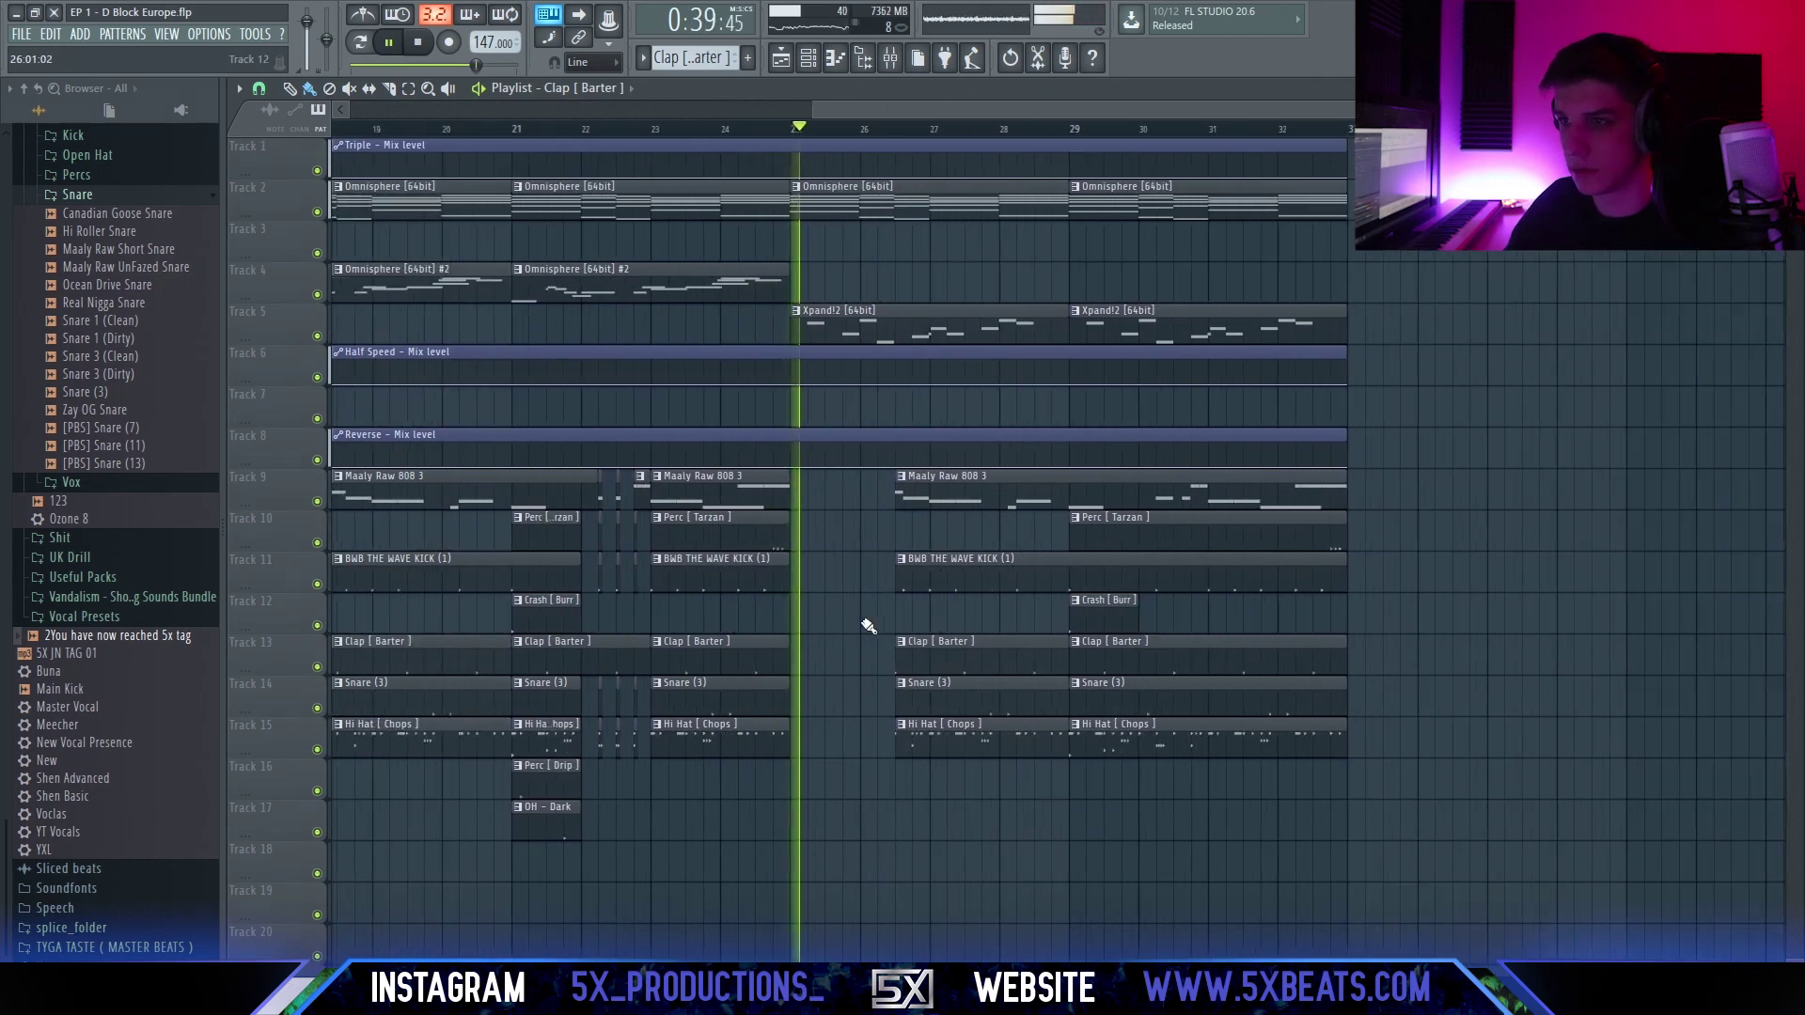
pyautogui.scroll(3, 867, 627)
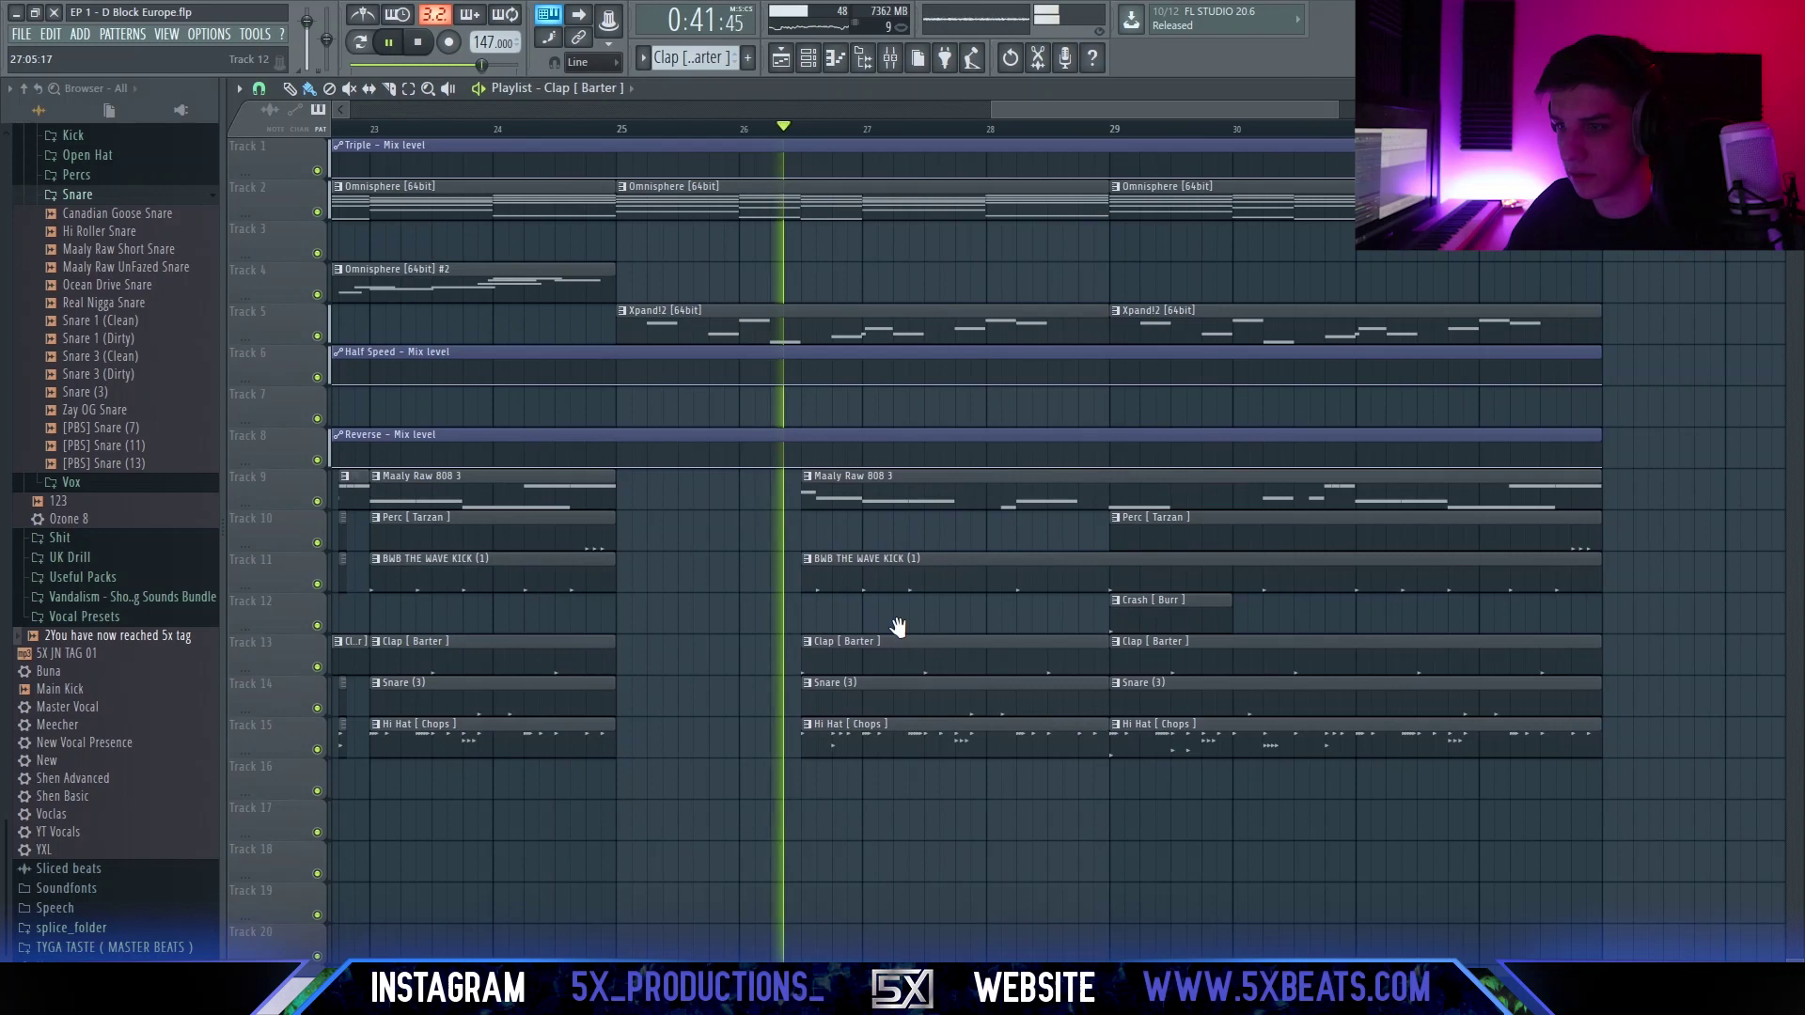
pyautogui.scroll(-3, 1156, 615)
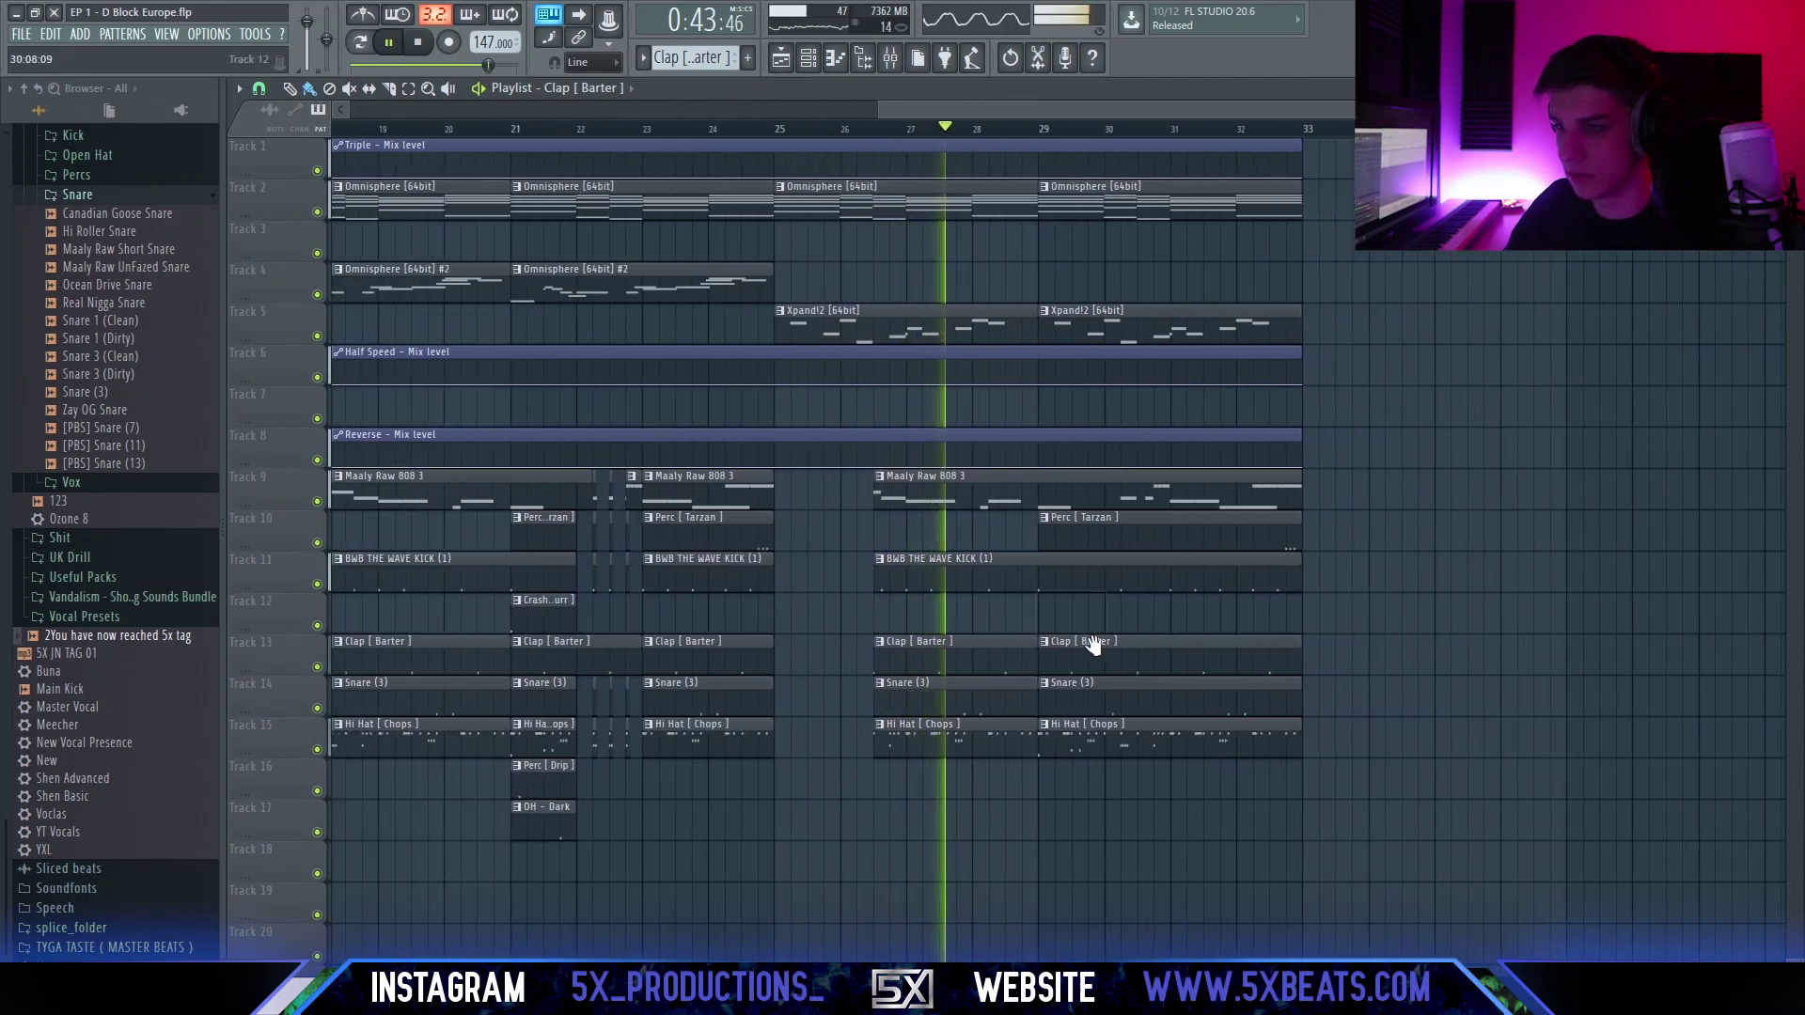
pyautogui.hscroll(1, 1092, 645)
pyautogui.rightClick(991, 701)
pyautogui.hotkey('ctrl', 'z')
pyautogui.rightClick(1103, 685)
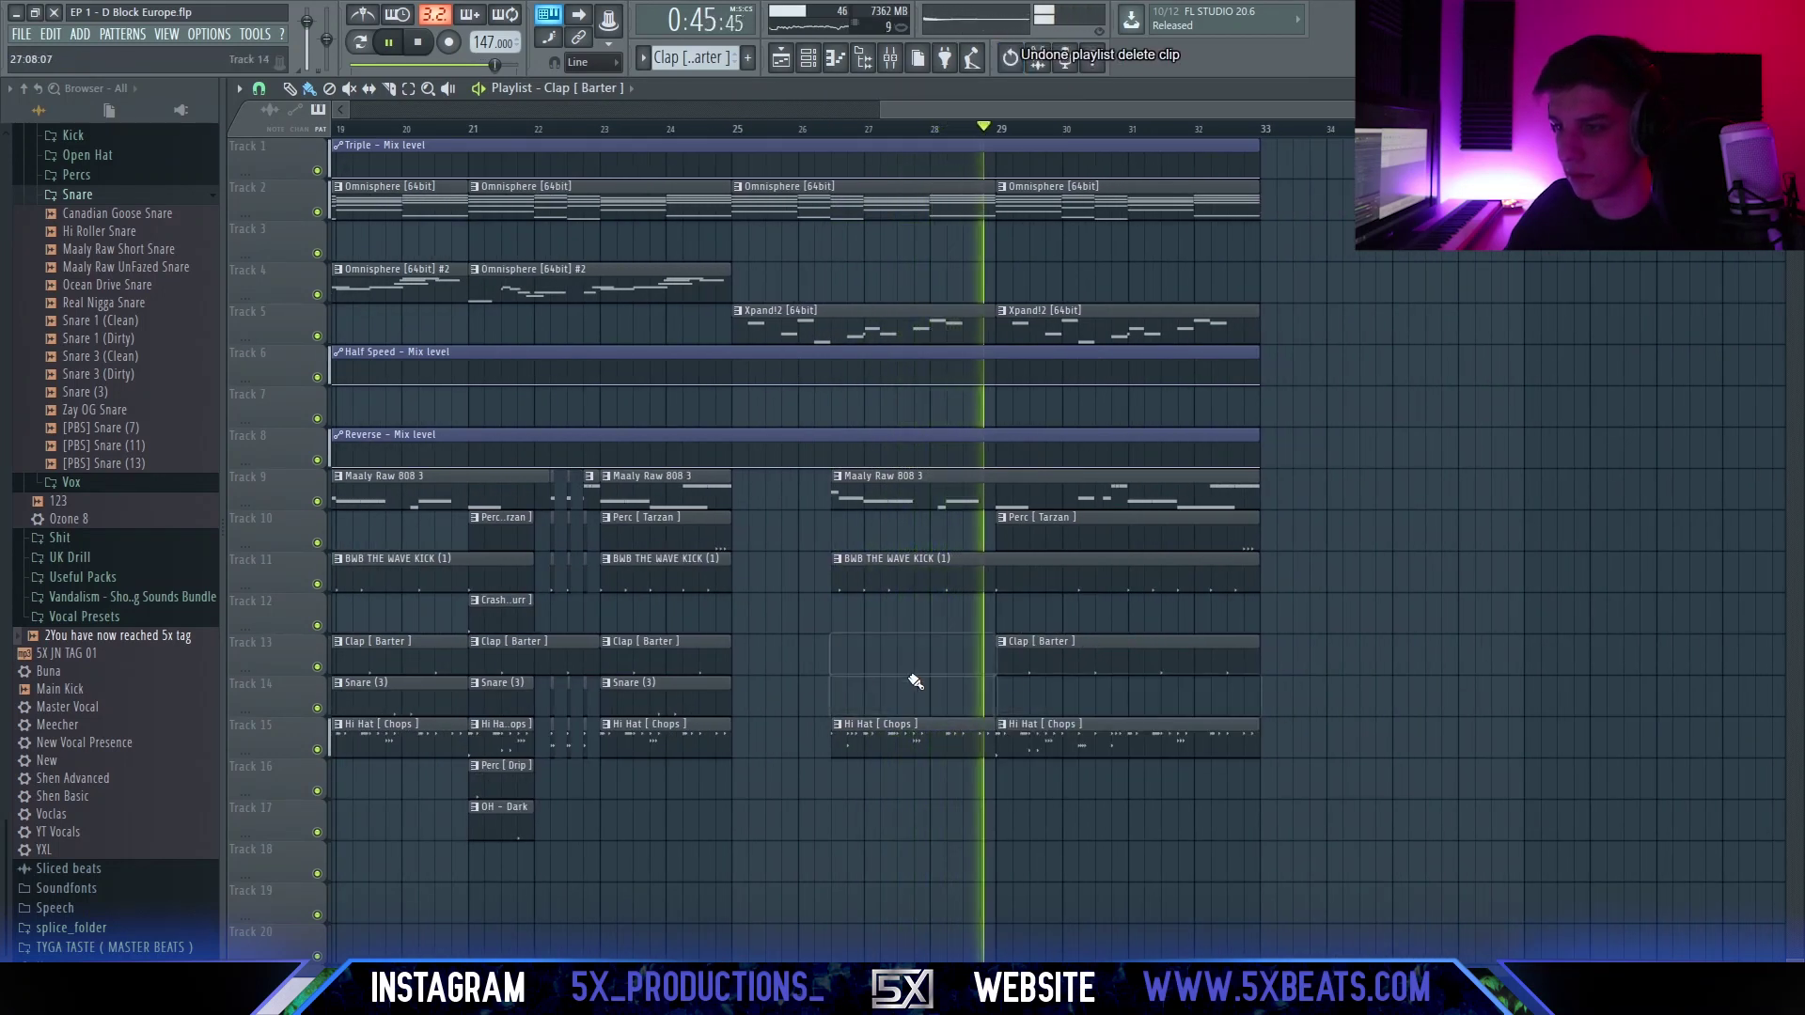
# Repeat the Omnisphere [64bit] and Xpand!2 melody clips with Clap [ Barter ] and Hi Hat [ Chops ] clips from bar 33 to bar 41.
pyautogui.scroll(-3, 1104, 686)
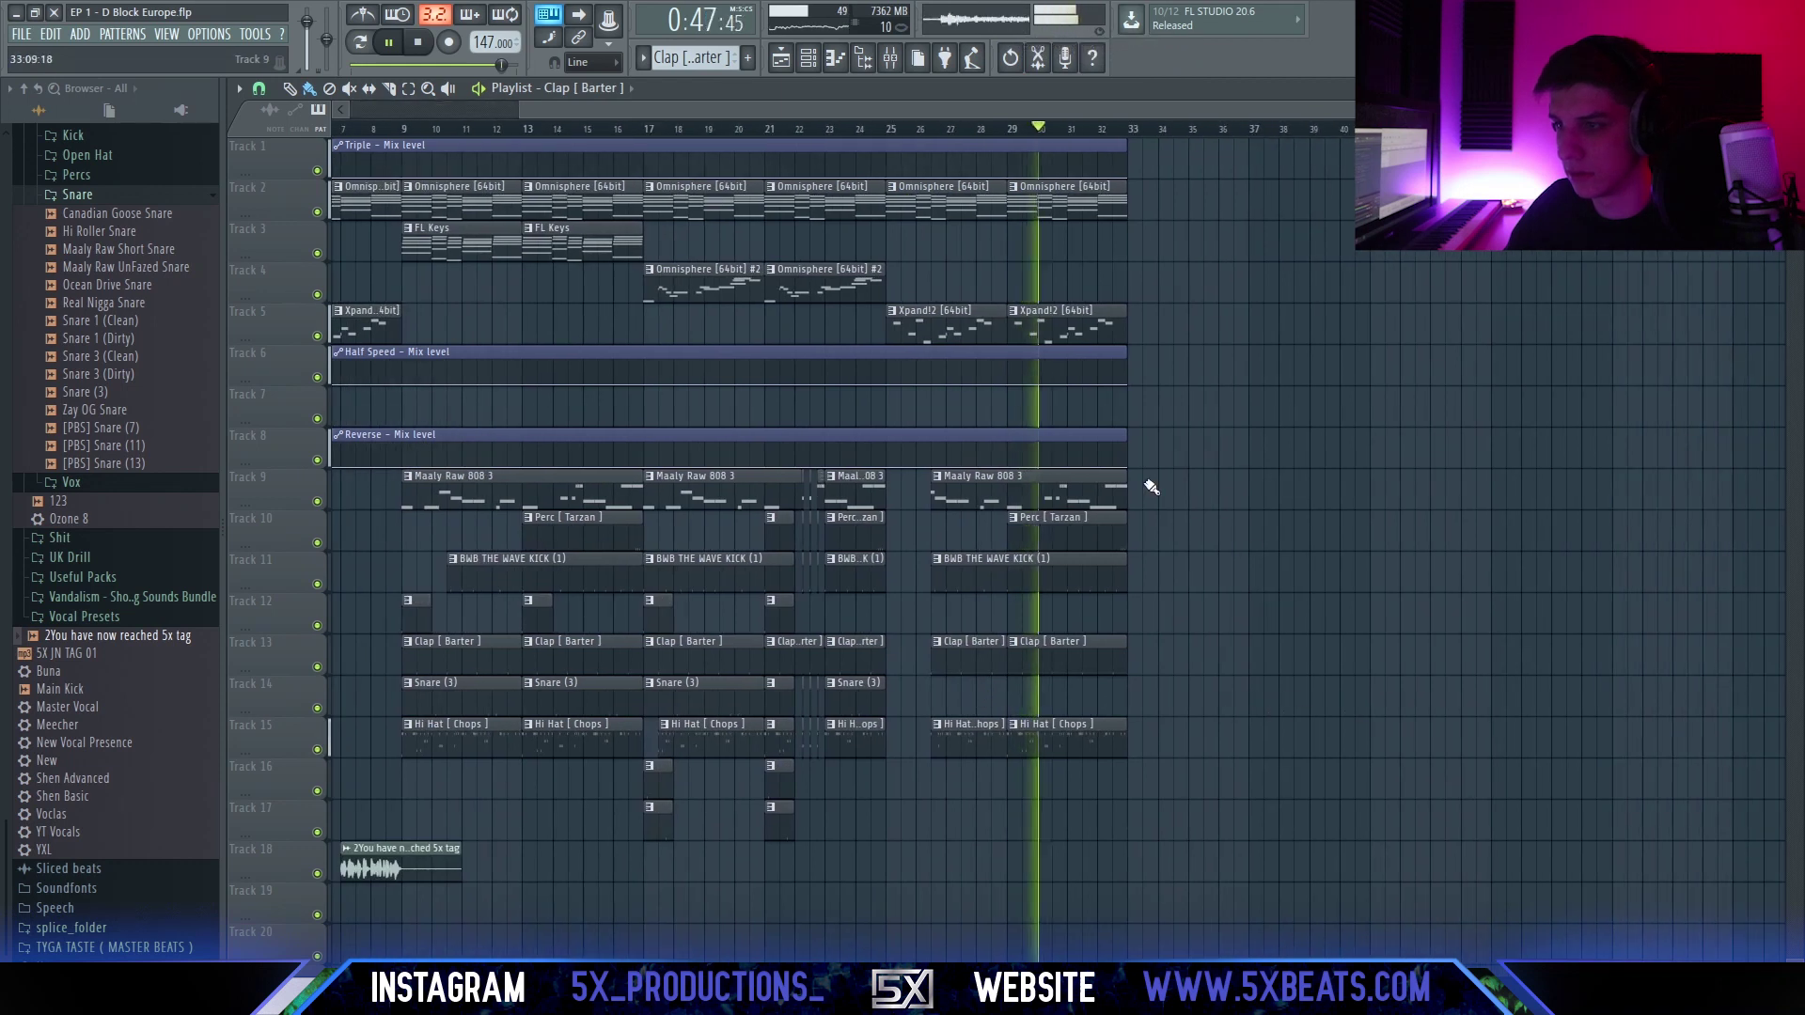
pyautogui.scroll(1, 1211, 528)
pyautogui.scroll(-1, 1189, 577)
pyautogui.moveTo(1331, 199); pyautogui.dragTo(1082, 320)
pyautogui.hotkey('ctrl', 'b')
pyautogui.hscroll(2, 1418, 488)
pyautogui.hotkey('ctrl', 'd')
pyautogui.keyDown('ctrl'); pyautogui.click(1187, 498); pyautogui.keyUp('ctrl')
pyautogui.click(1268, 642)
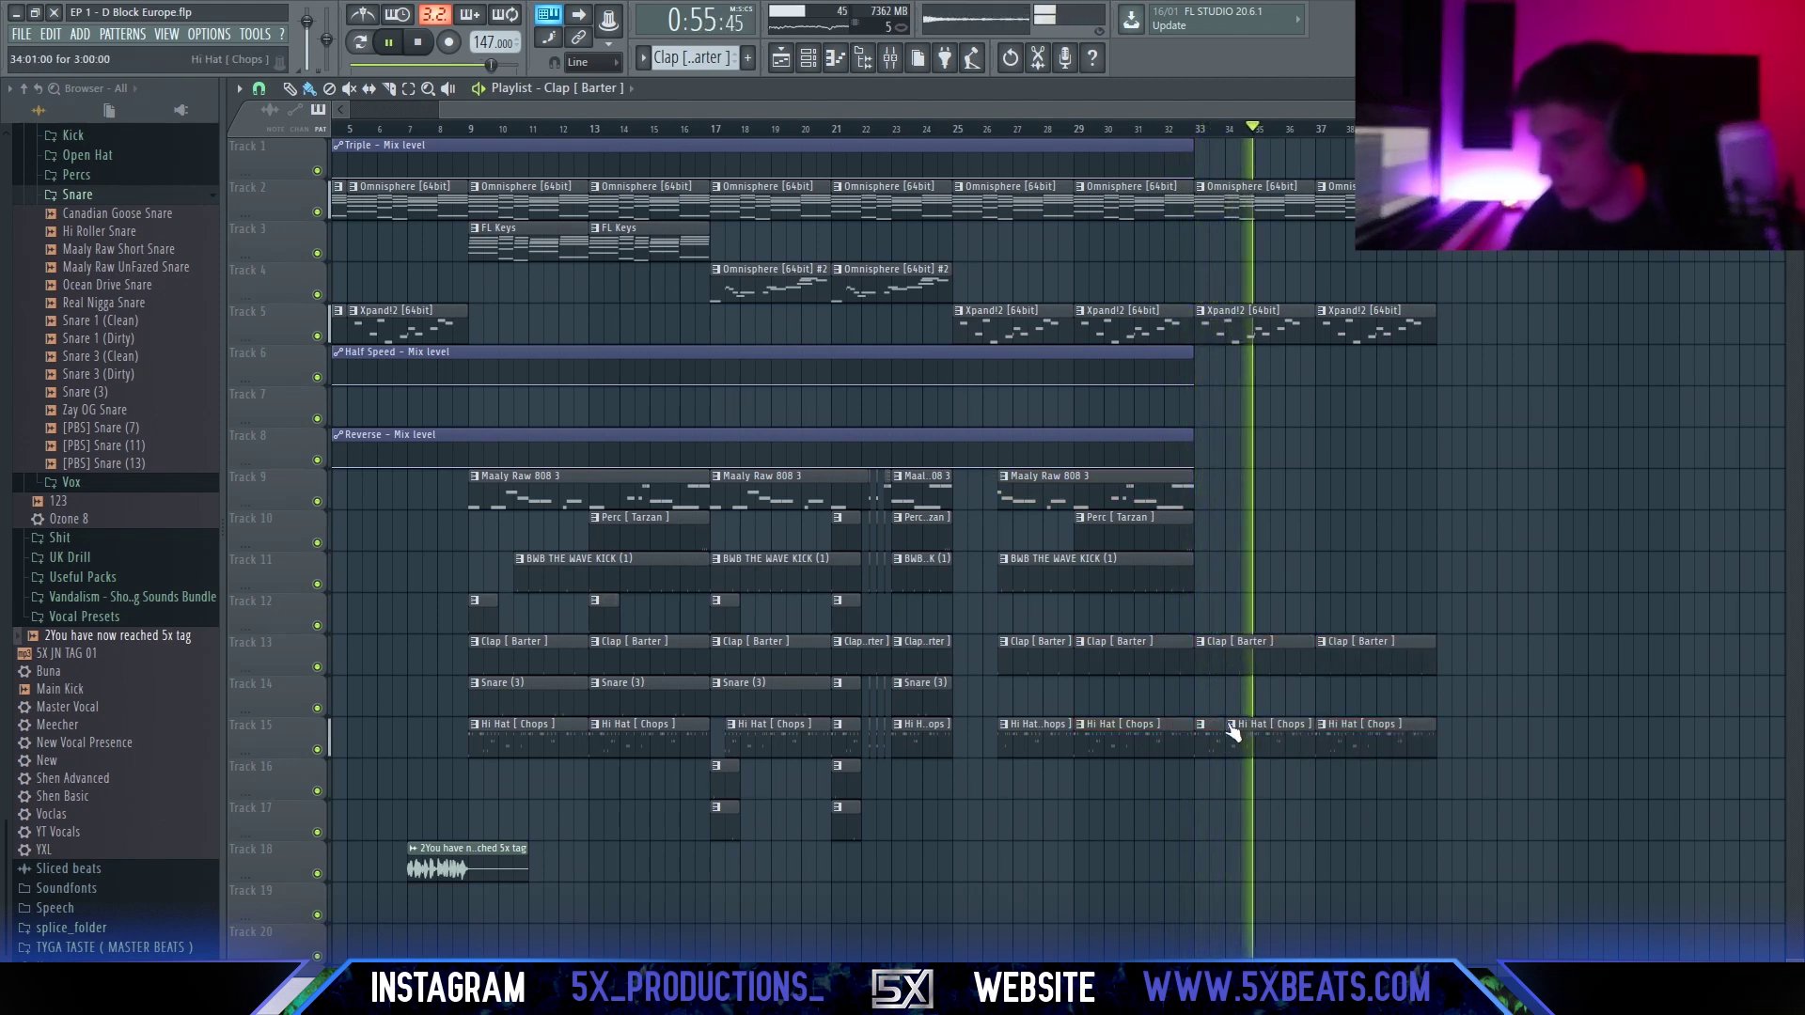
# Remove the hi-hat portion in bar 33 and copy an FL Keys clip to bar 37 on track 3.
pyautogui.hscroll(2, 1243, 736)
pyautogui.scroll(-2, 1177, 572)
pyautogui.moveTo(747, 253); pyautogui.dragTo(1370, 250)
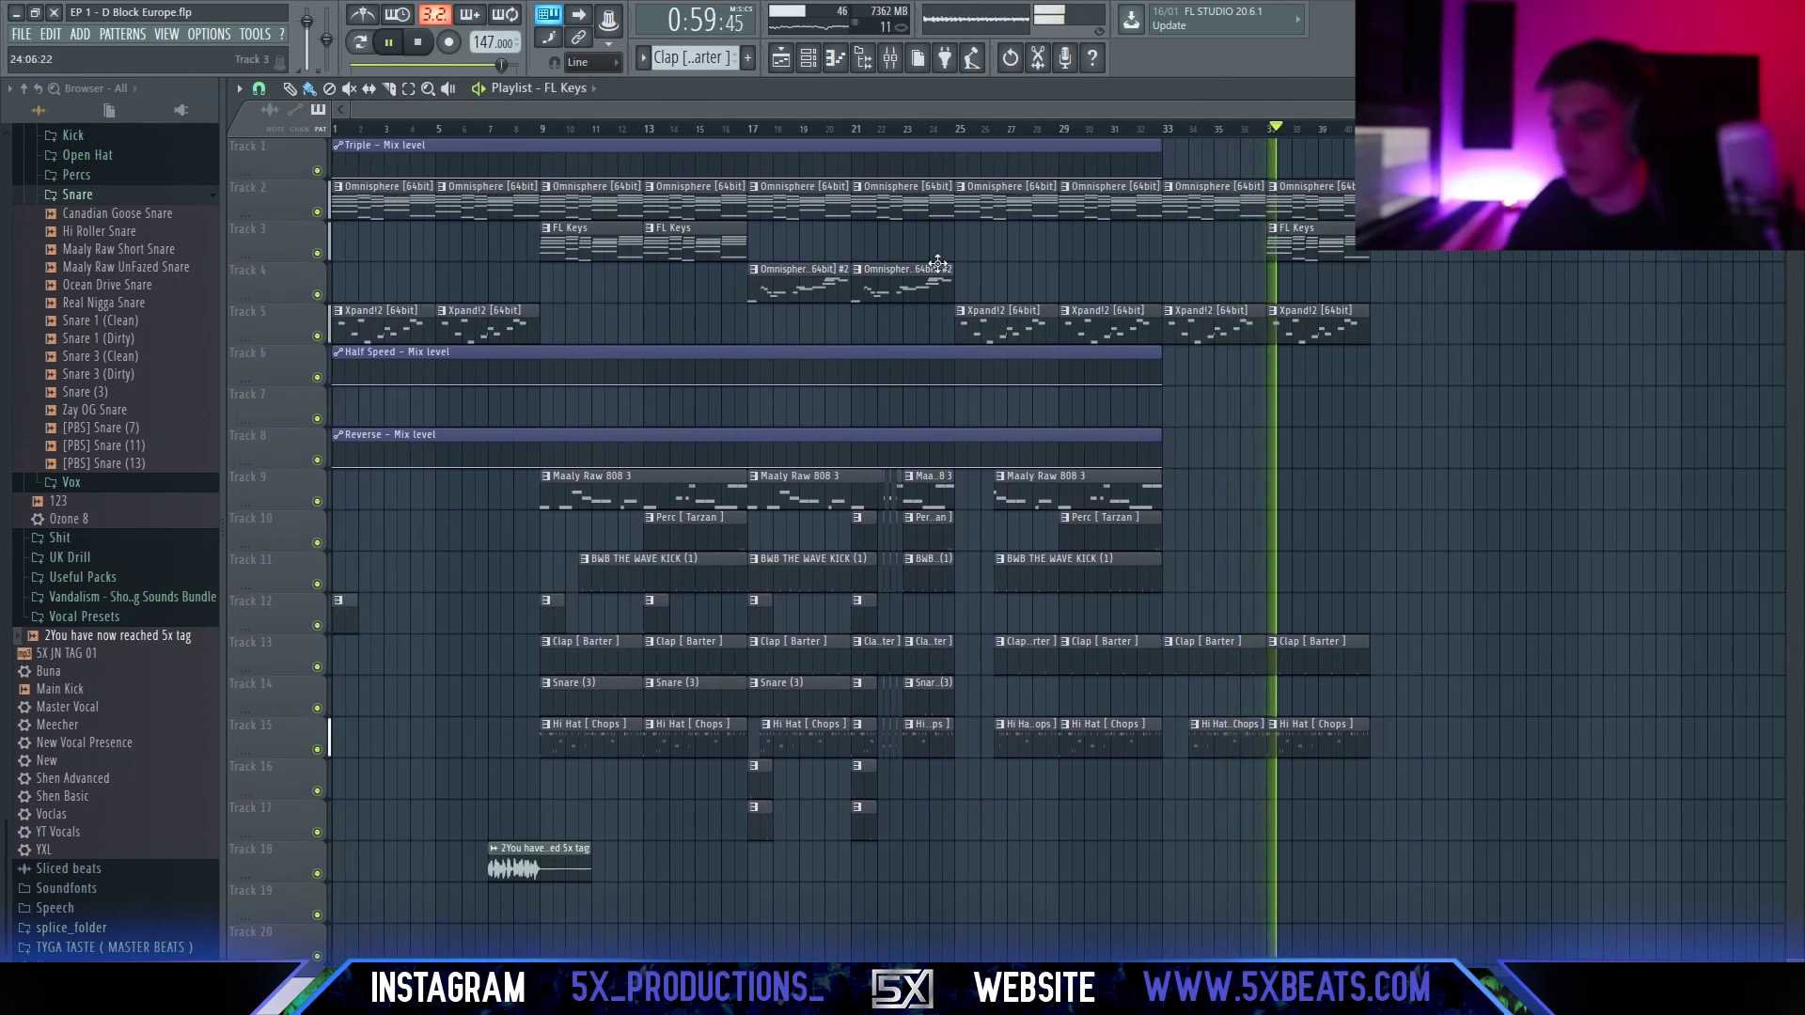
# Slice the Triple, Half Speed and Reverse automation clips at bar 9.
pyautogui.moveTo(1480, 839); pyautogui.dragTo(596, 178)
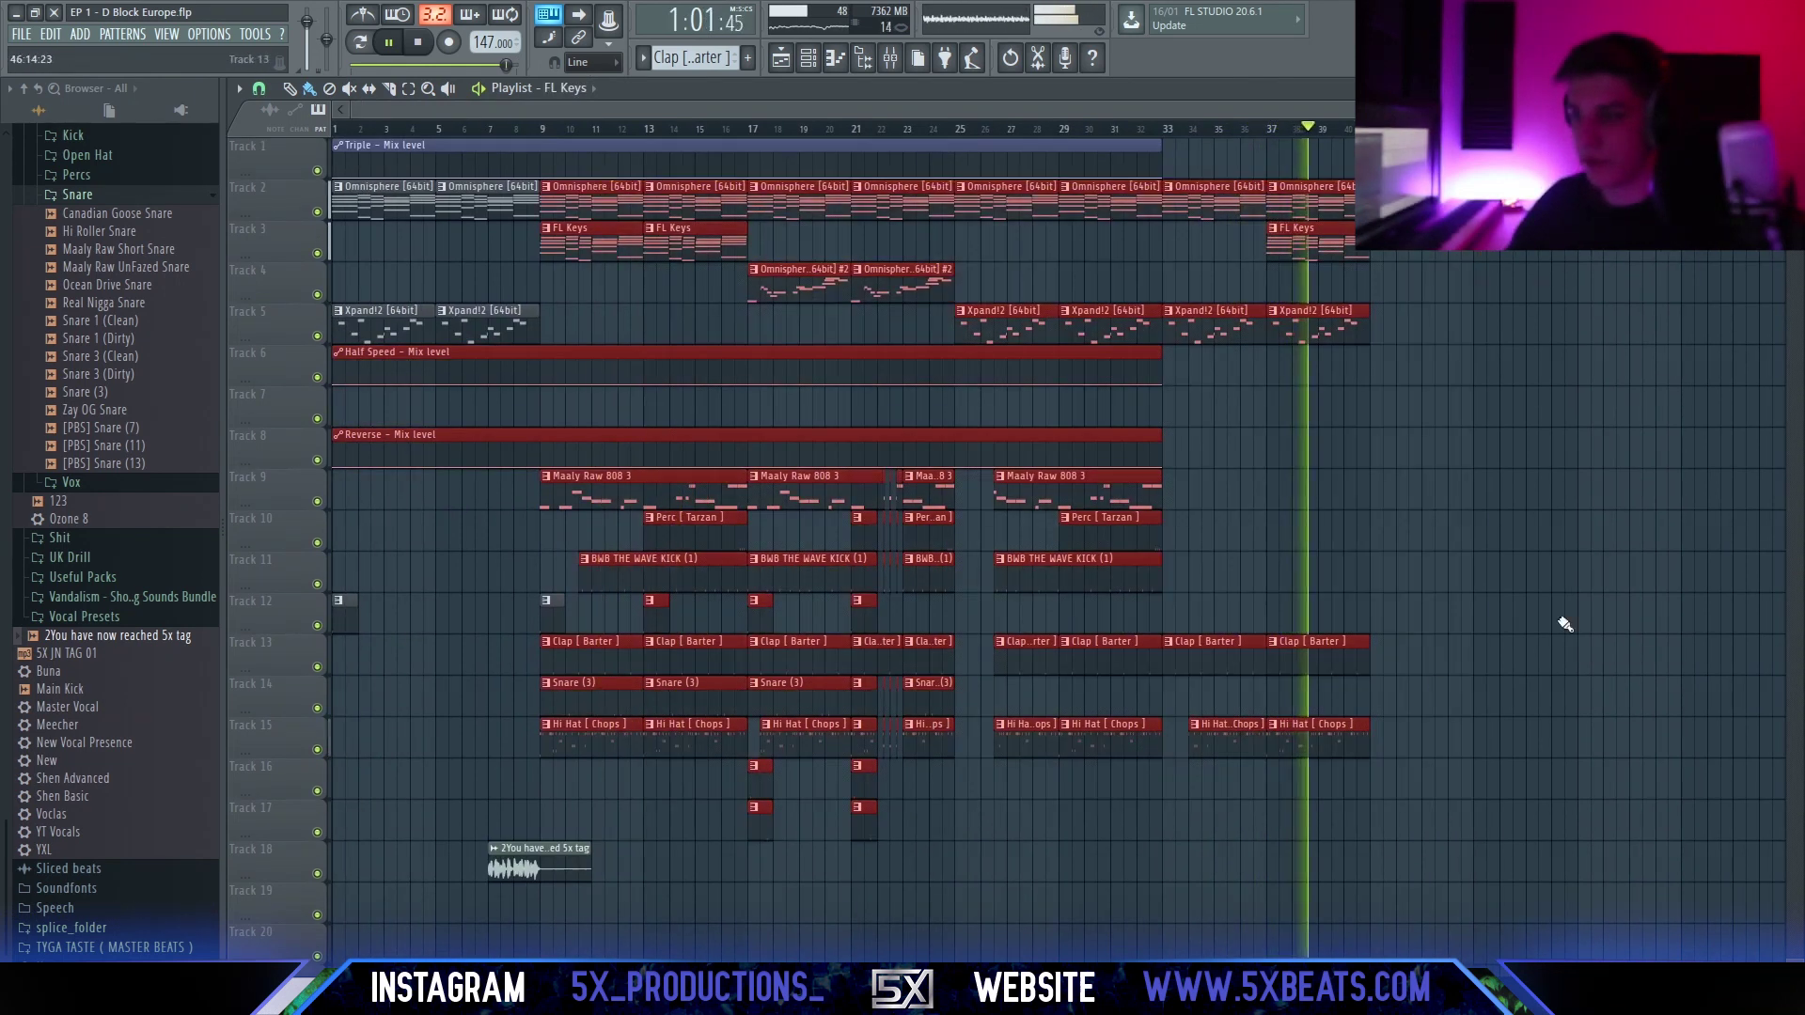
pyautogui.keyDown('ctrl'); pyautogui.click(1561, 620); pyautogui.keyUp('ctrl')
pyautogui.moveTo(544, 323); pyautogui.dragTo(543, 470)
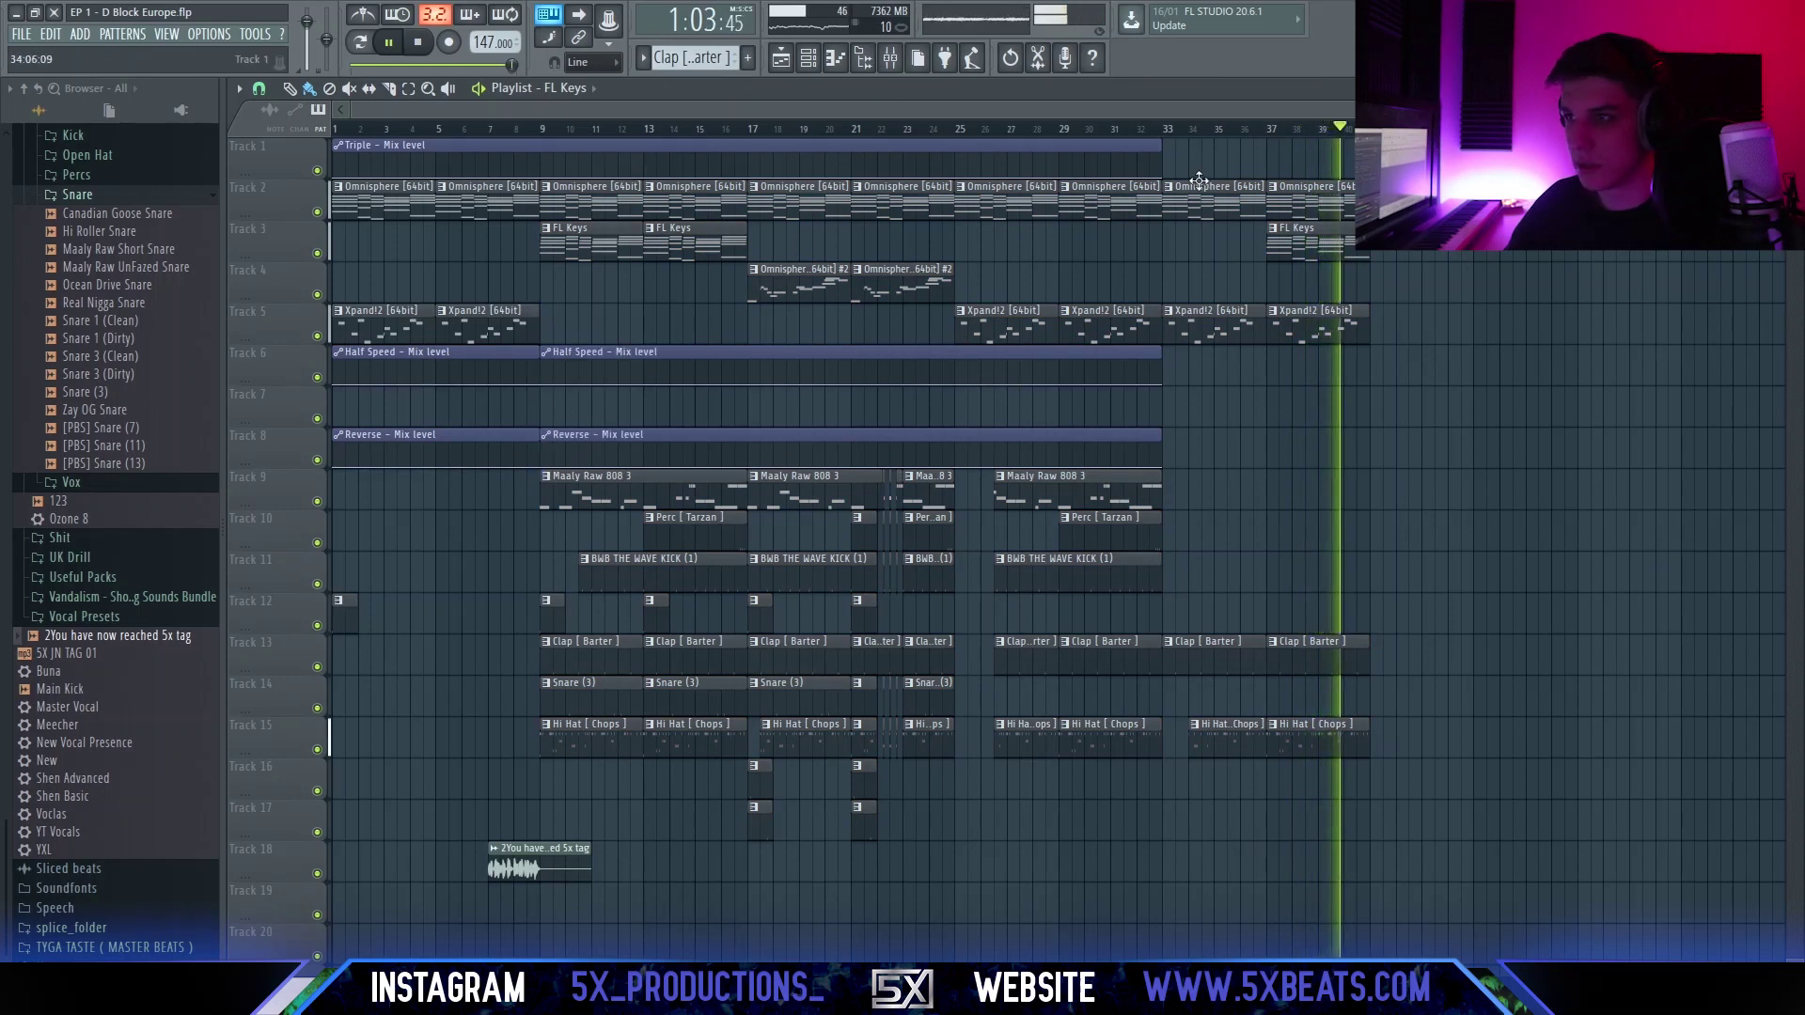
# Duplicate all clips from bar 9 to bar 41 directly after themselves, and slice the duplicated automation clips at bar 57.
pyautogui.moveTo(1401, 797); pyautogui.dragTo(554, 139)
pyautogui.moveTo(707, 763); pyautogui.dragTo(873, 842)
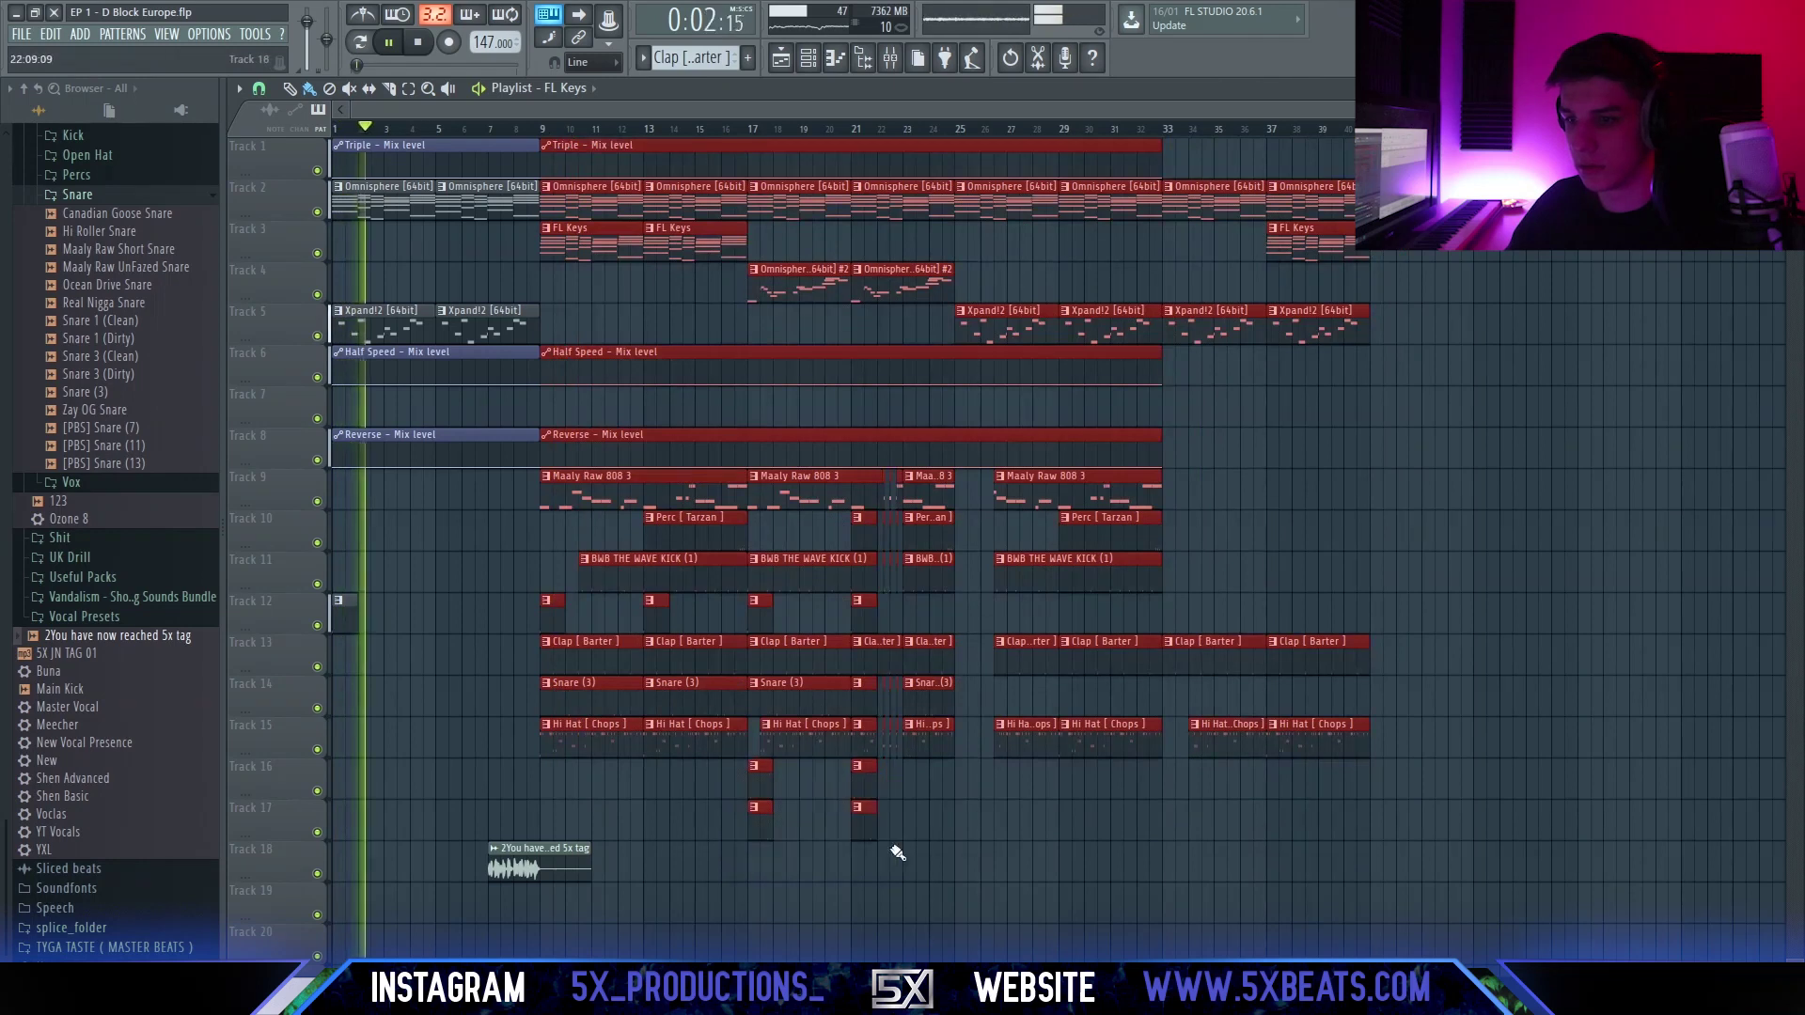
pyautogui.hotkey('ctrl', 'b')
pyautogui.scroll(-3, 1261, 677)
pyautogui.moveTo(1007, 880); pyautogui.dragTo(1250, 963)
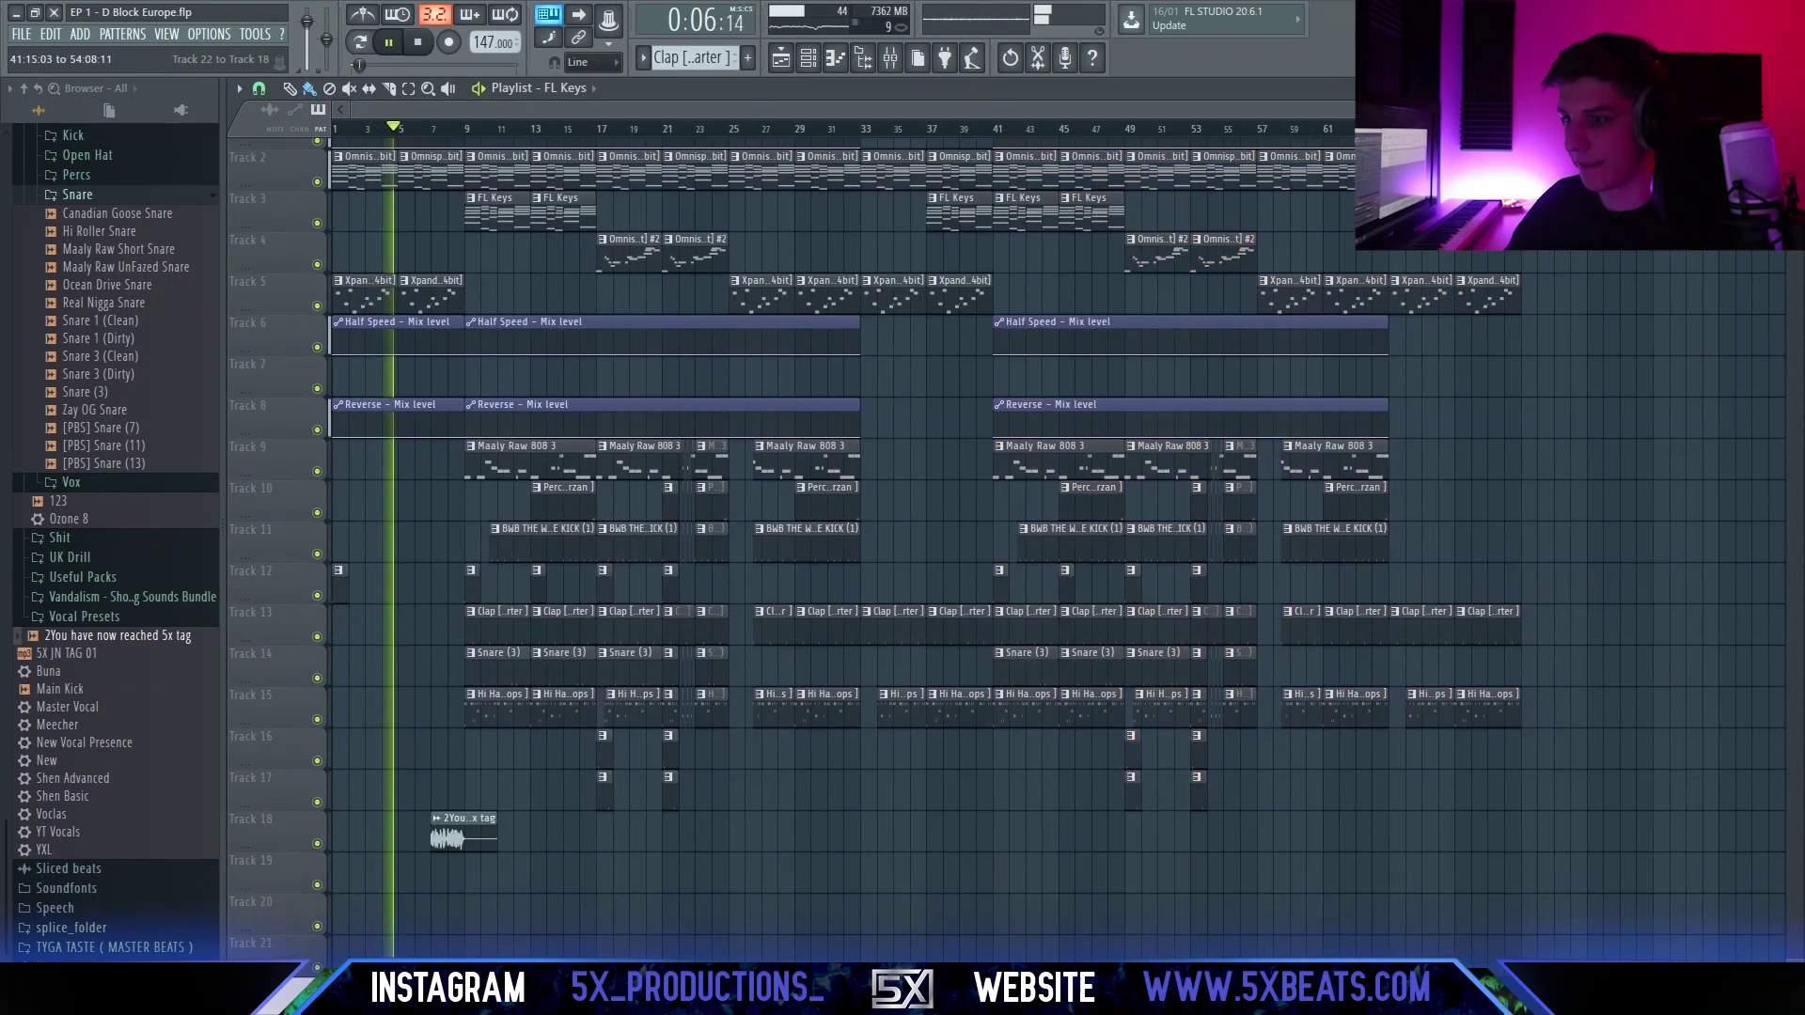
pyautogui.scroll(1, 1148, 382)
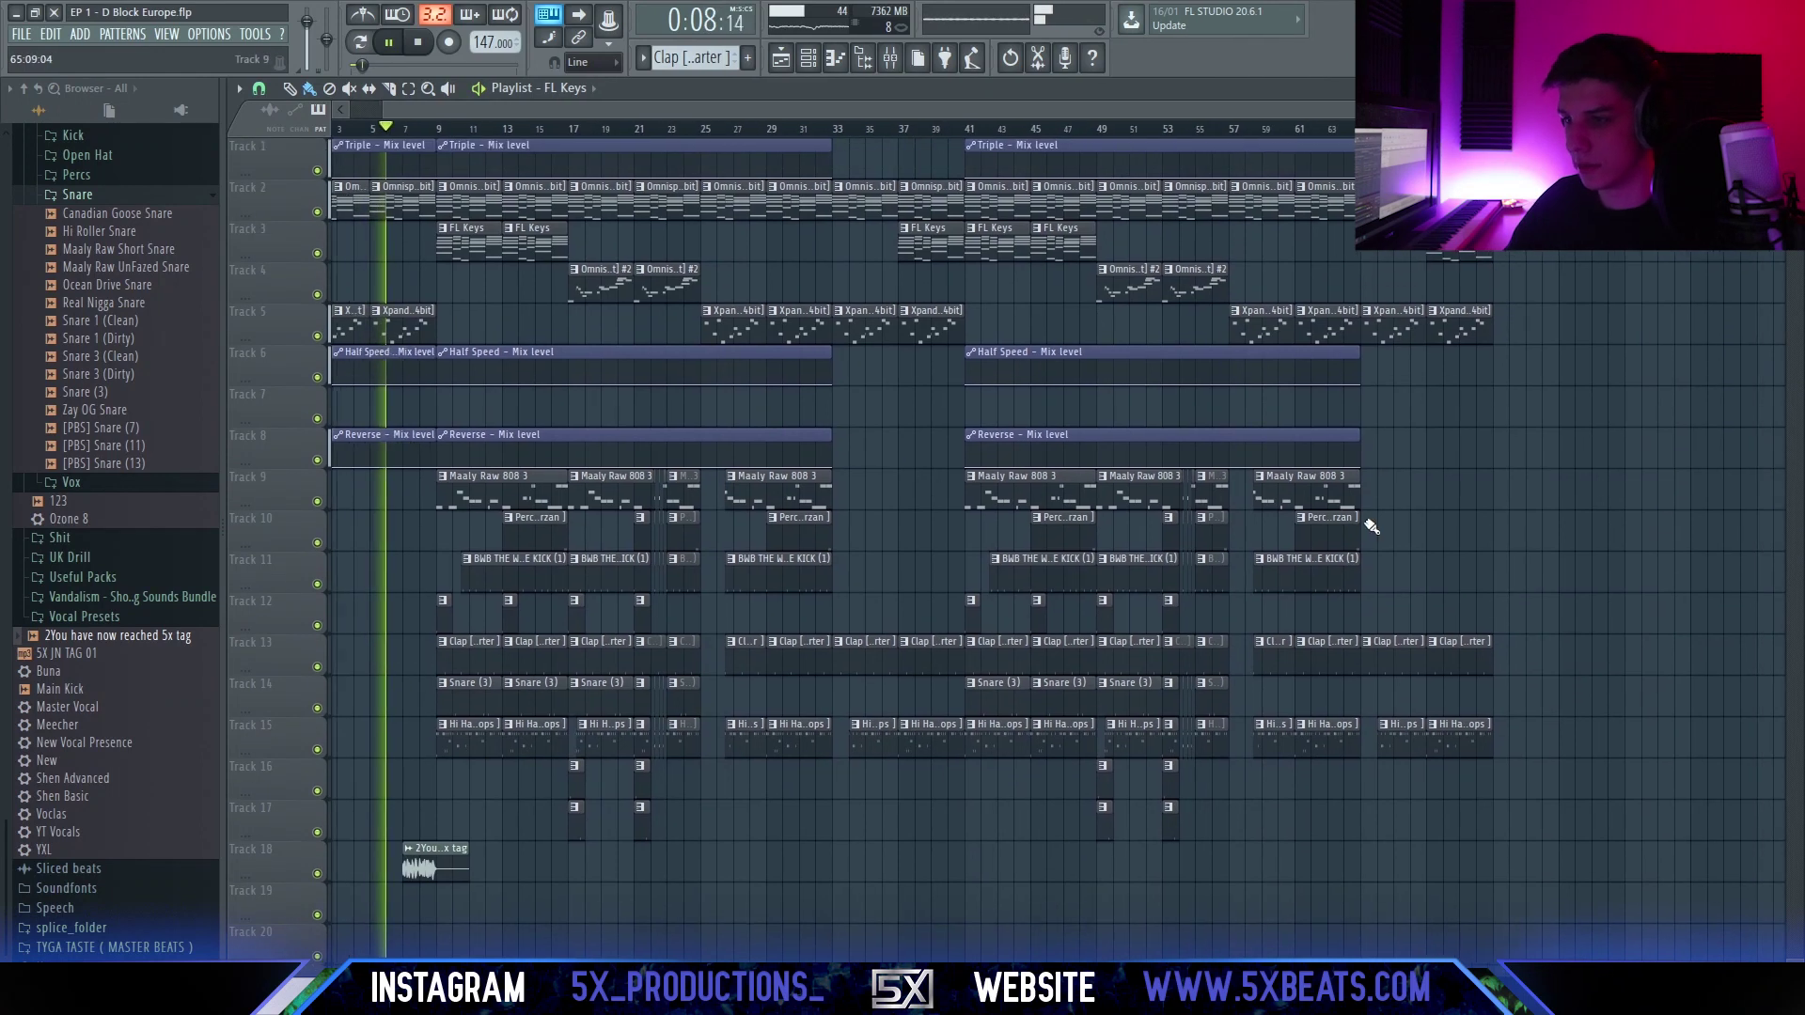
pyautogui.moveTo(1022, 881); pyautogui.dragTo(1208, 150)
pyautogui.moveTo(1429, 406); pyautogui.dragTo(1422, 383)
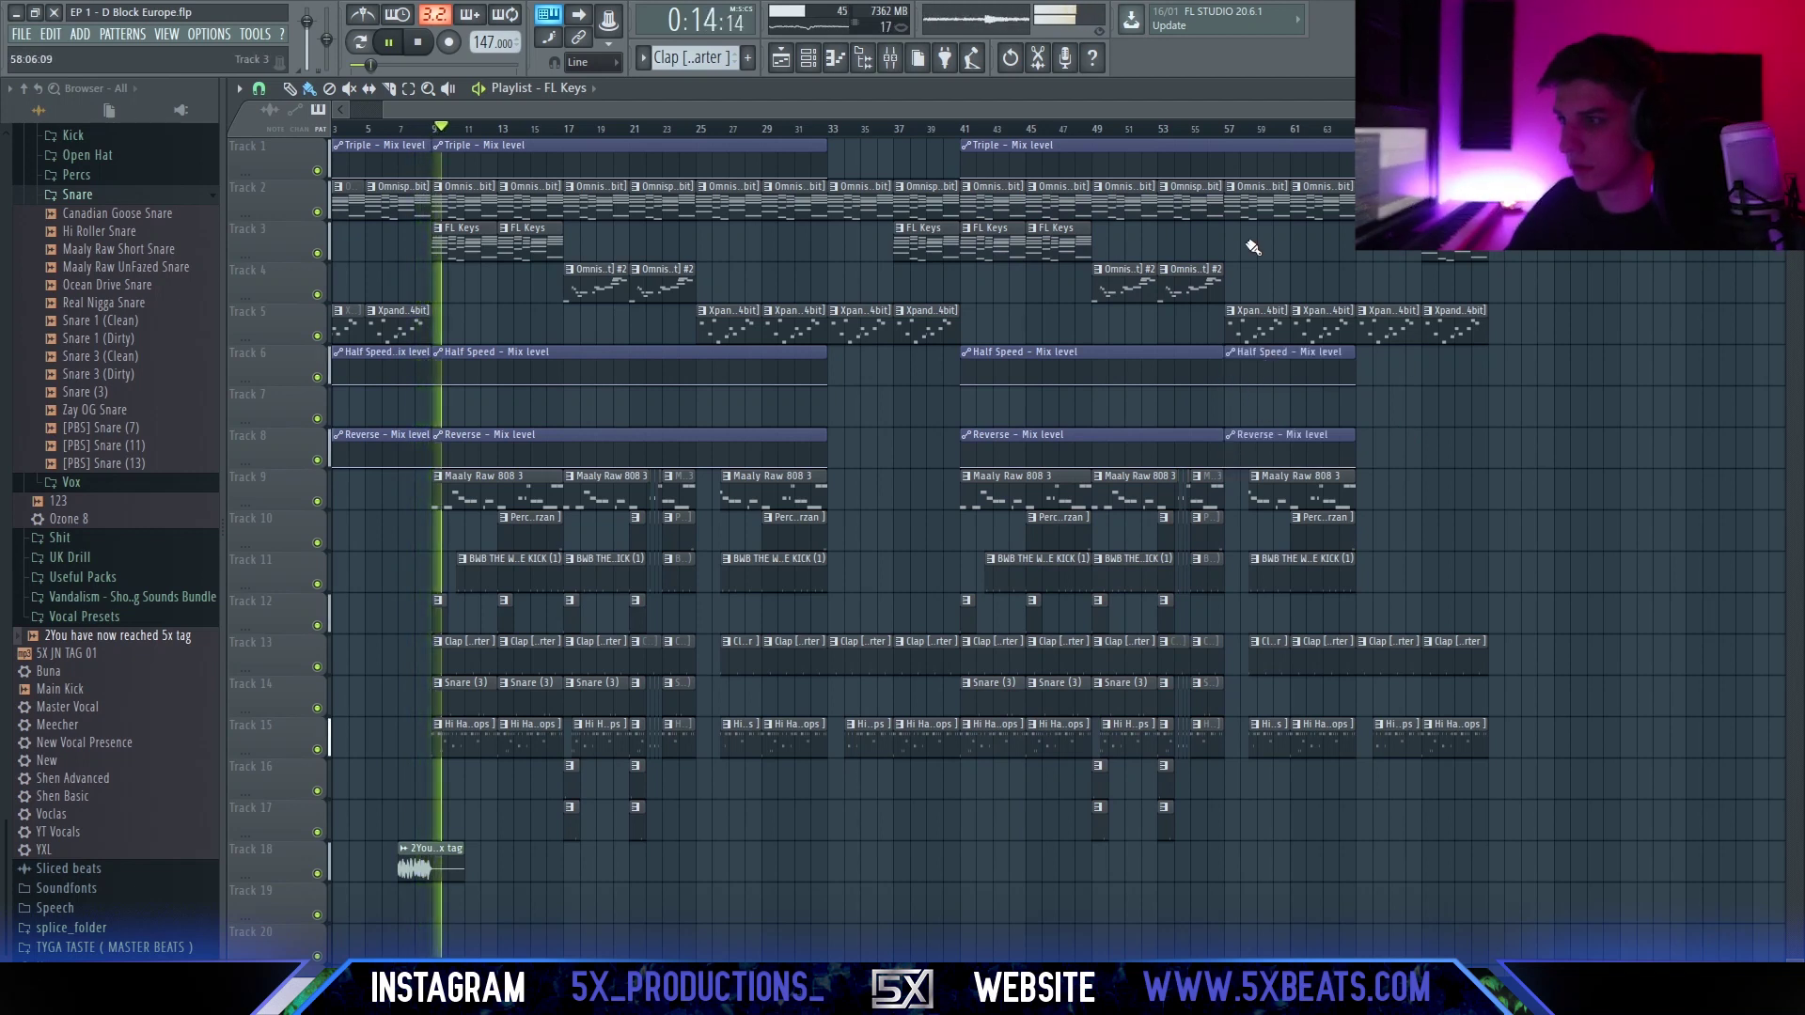
# Lower the FL Keys mixer level to about -4.1 dB and return to the playlist.
pyautogui.click(910, 62)
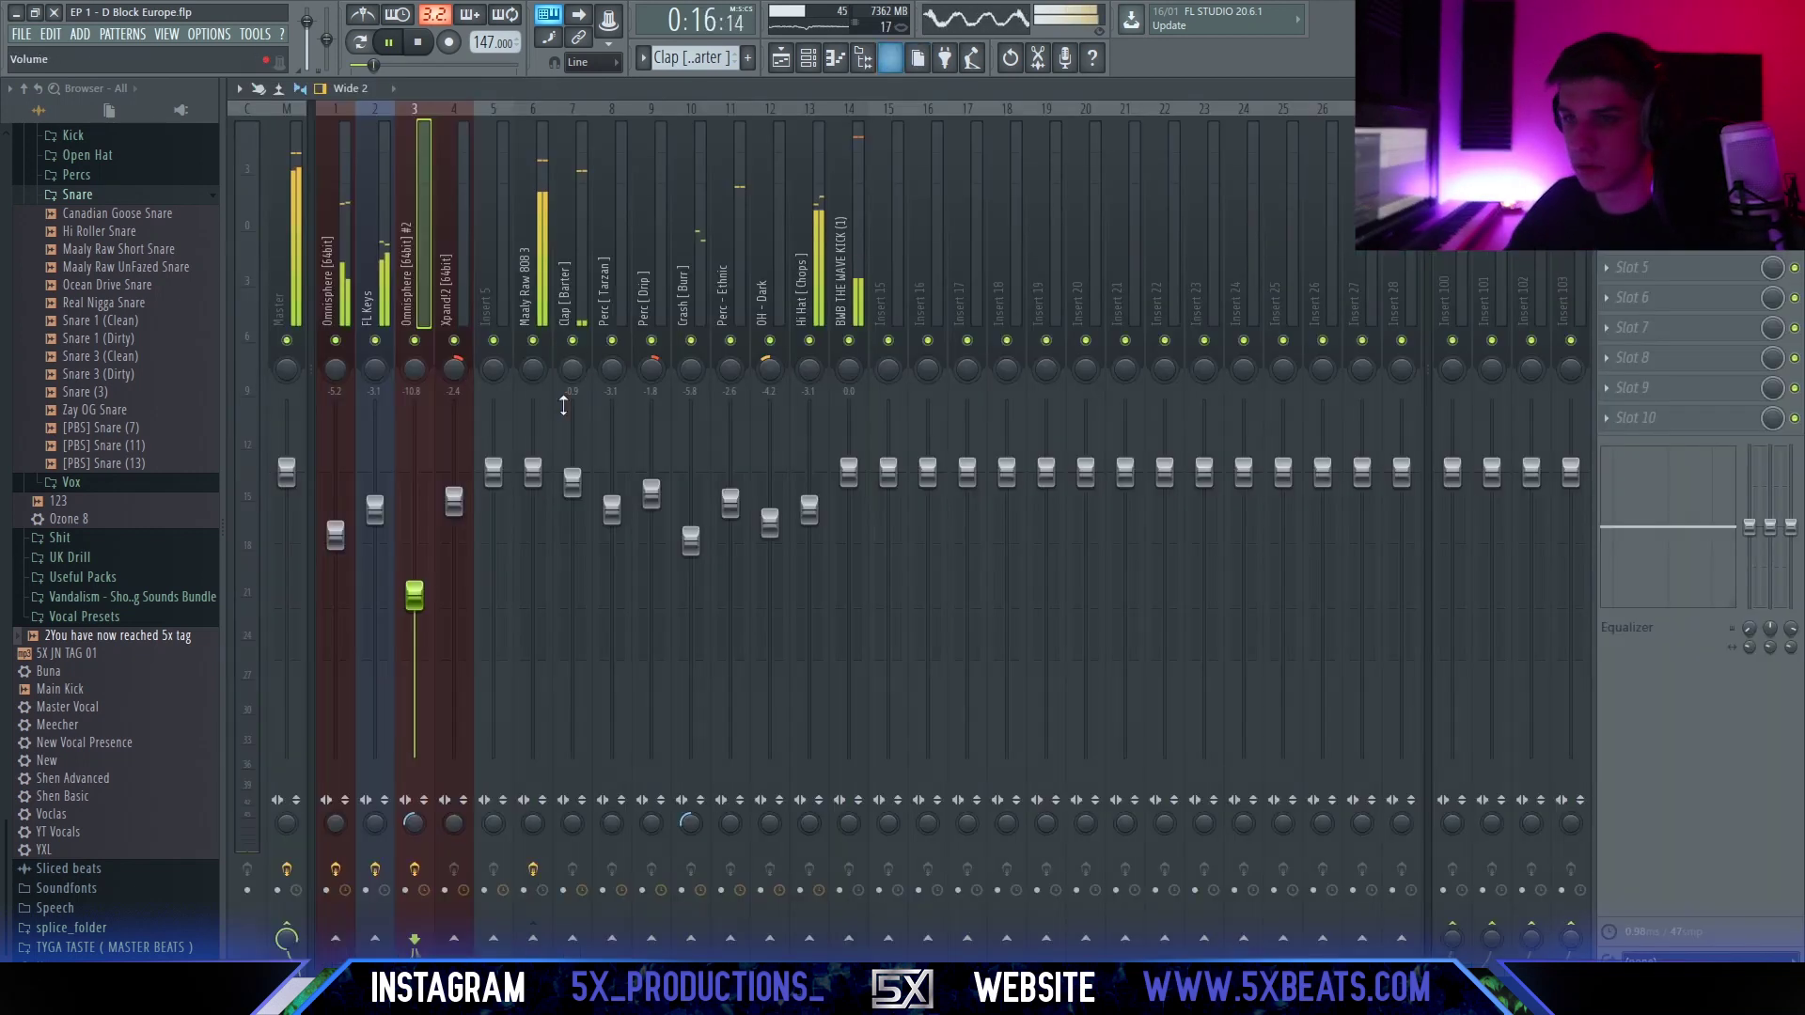
pyautogui.moveTo(375, 510); pyautogui.dragTo(375, 522)
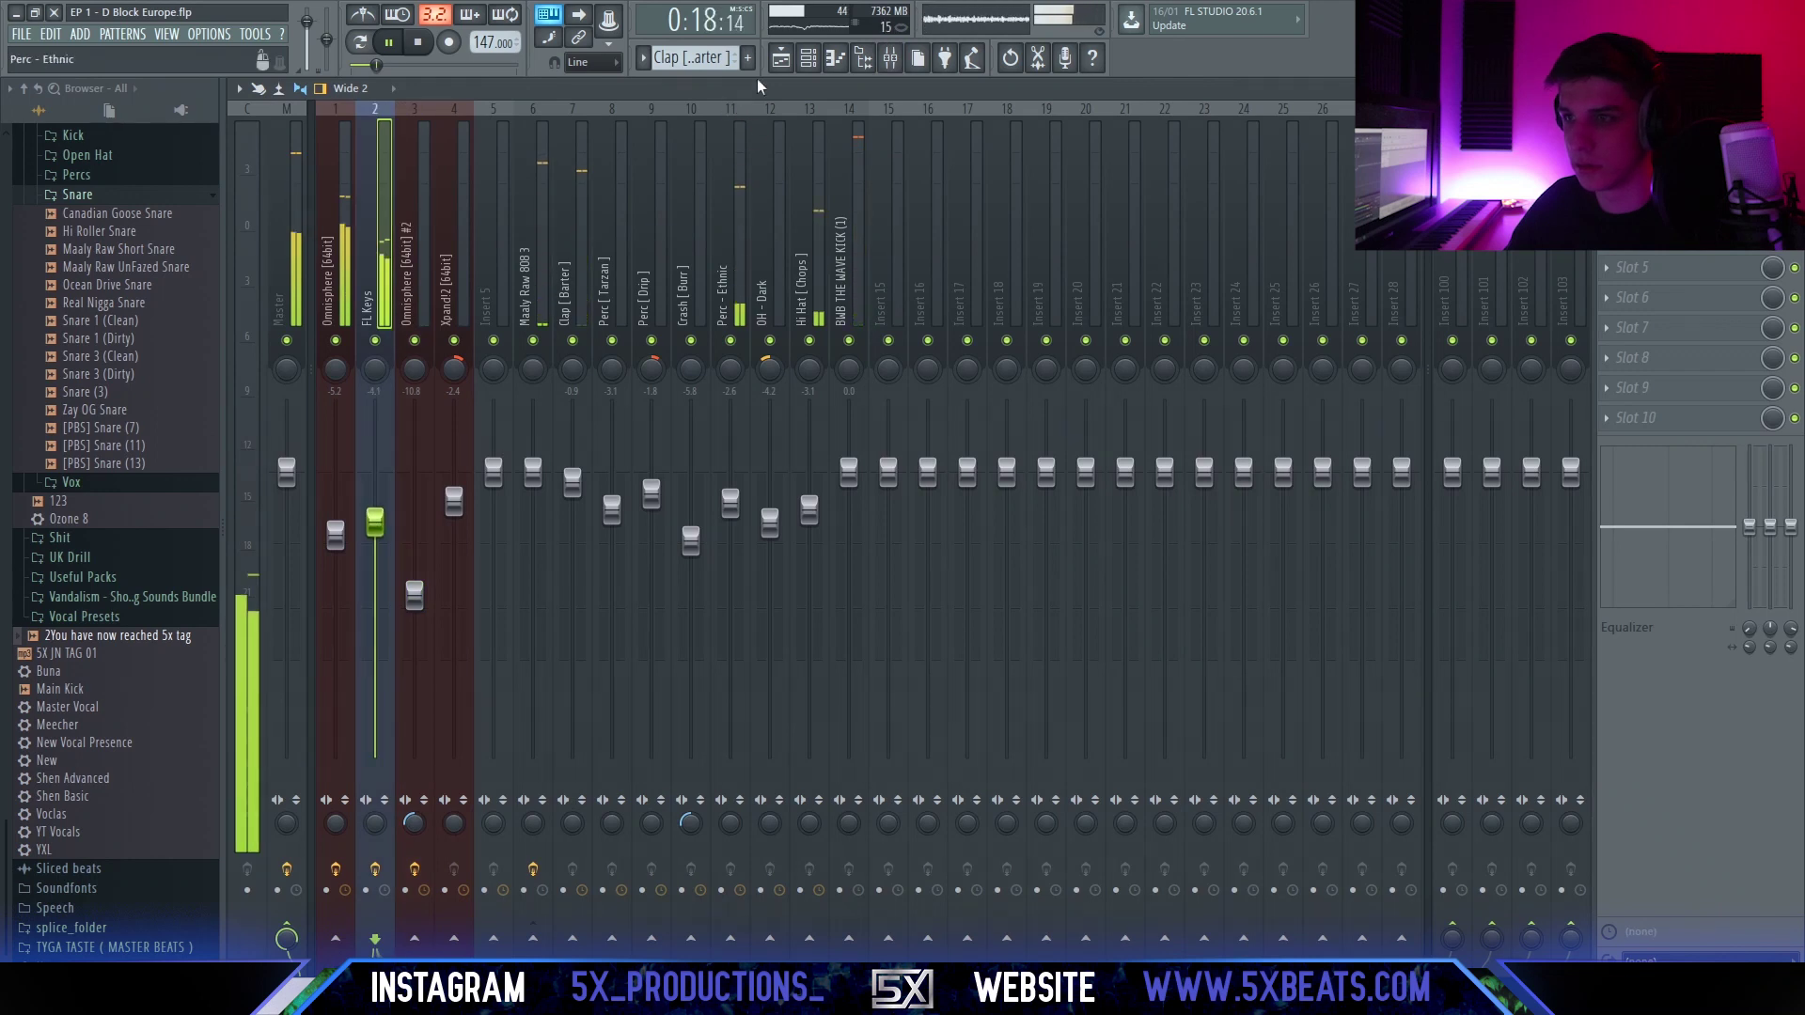
pyautogui.click(782, 60)
# Copy all clips of the section from bar 41 to bar 57 so the copy starts at bar 73.
pyautogui.moveTo(982, 684); pyautogui.dragTo(1161, 141)
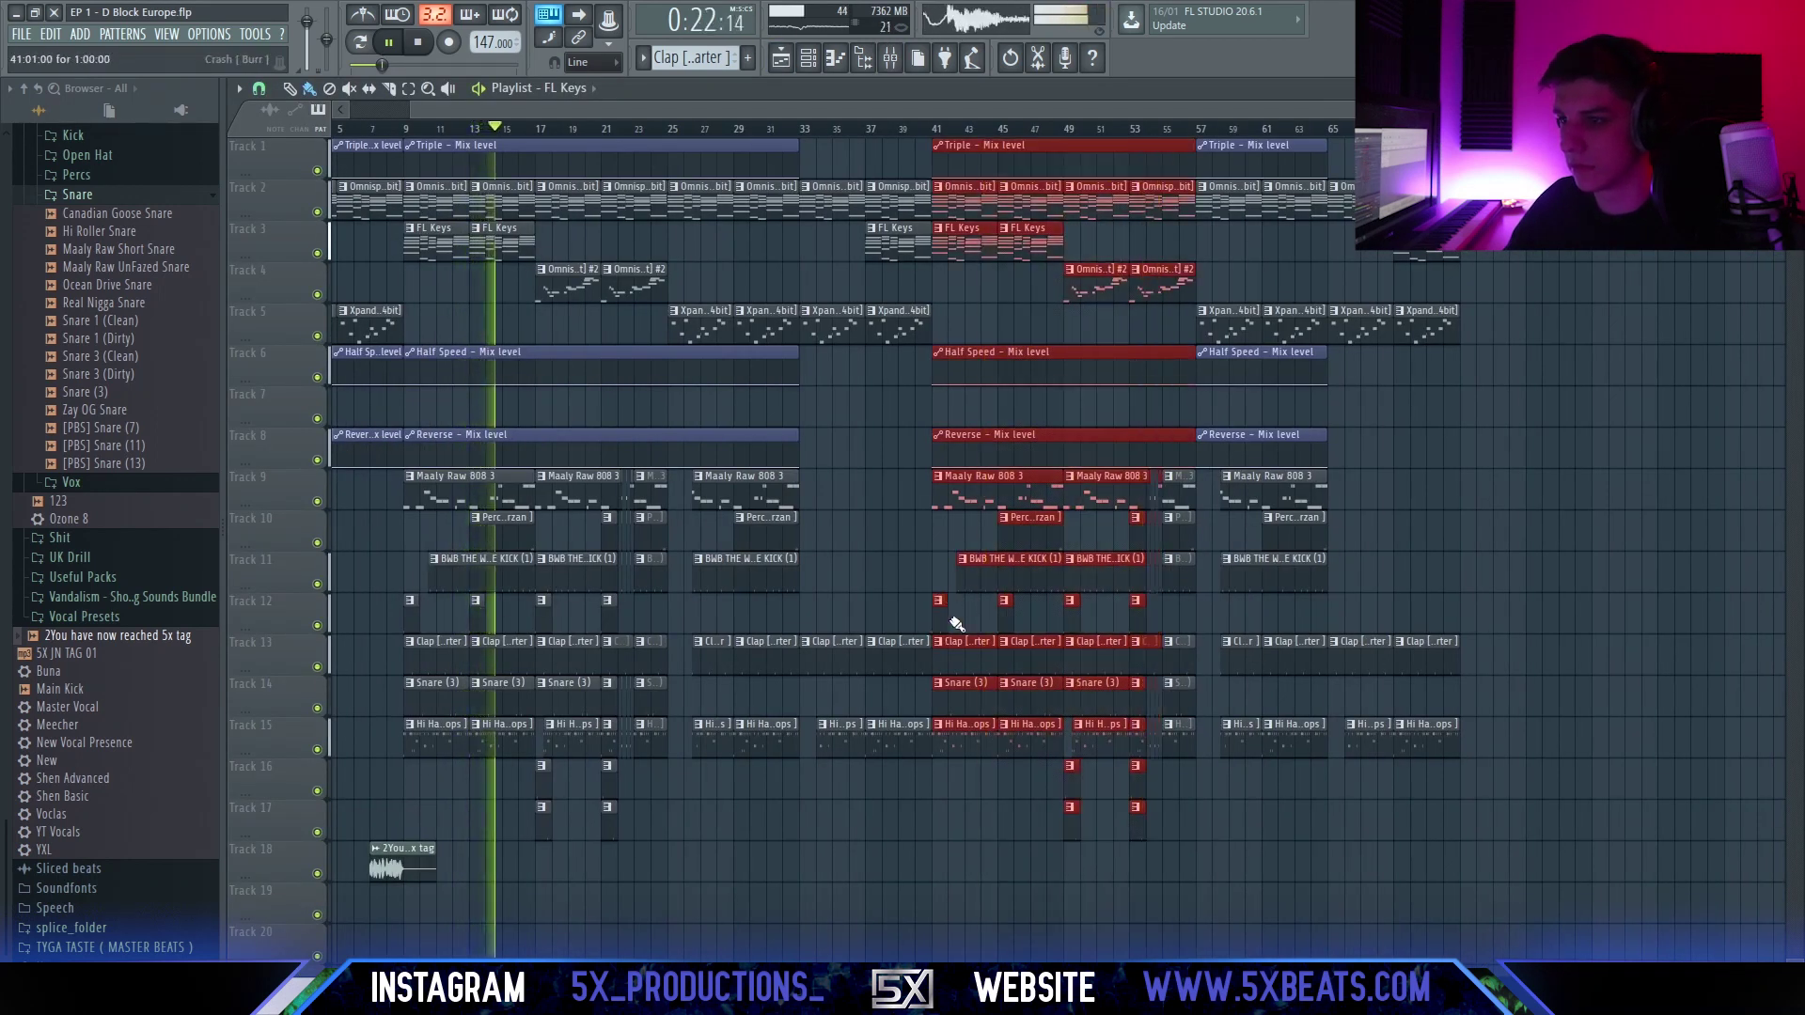
pyautogui.moveTo(1170, 818); pyautogui.dragTo(1178, 468)
pyautogui.moveTo(1012, 429); pyautogui.dragTo(1532, 422)
pyautogui.click(1549, 419)
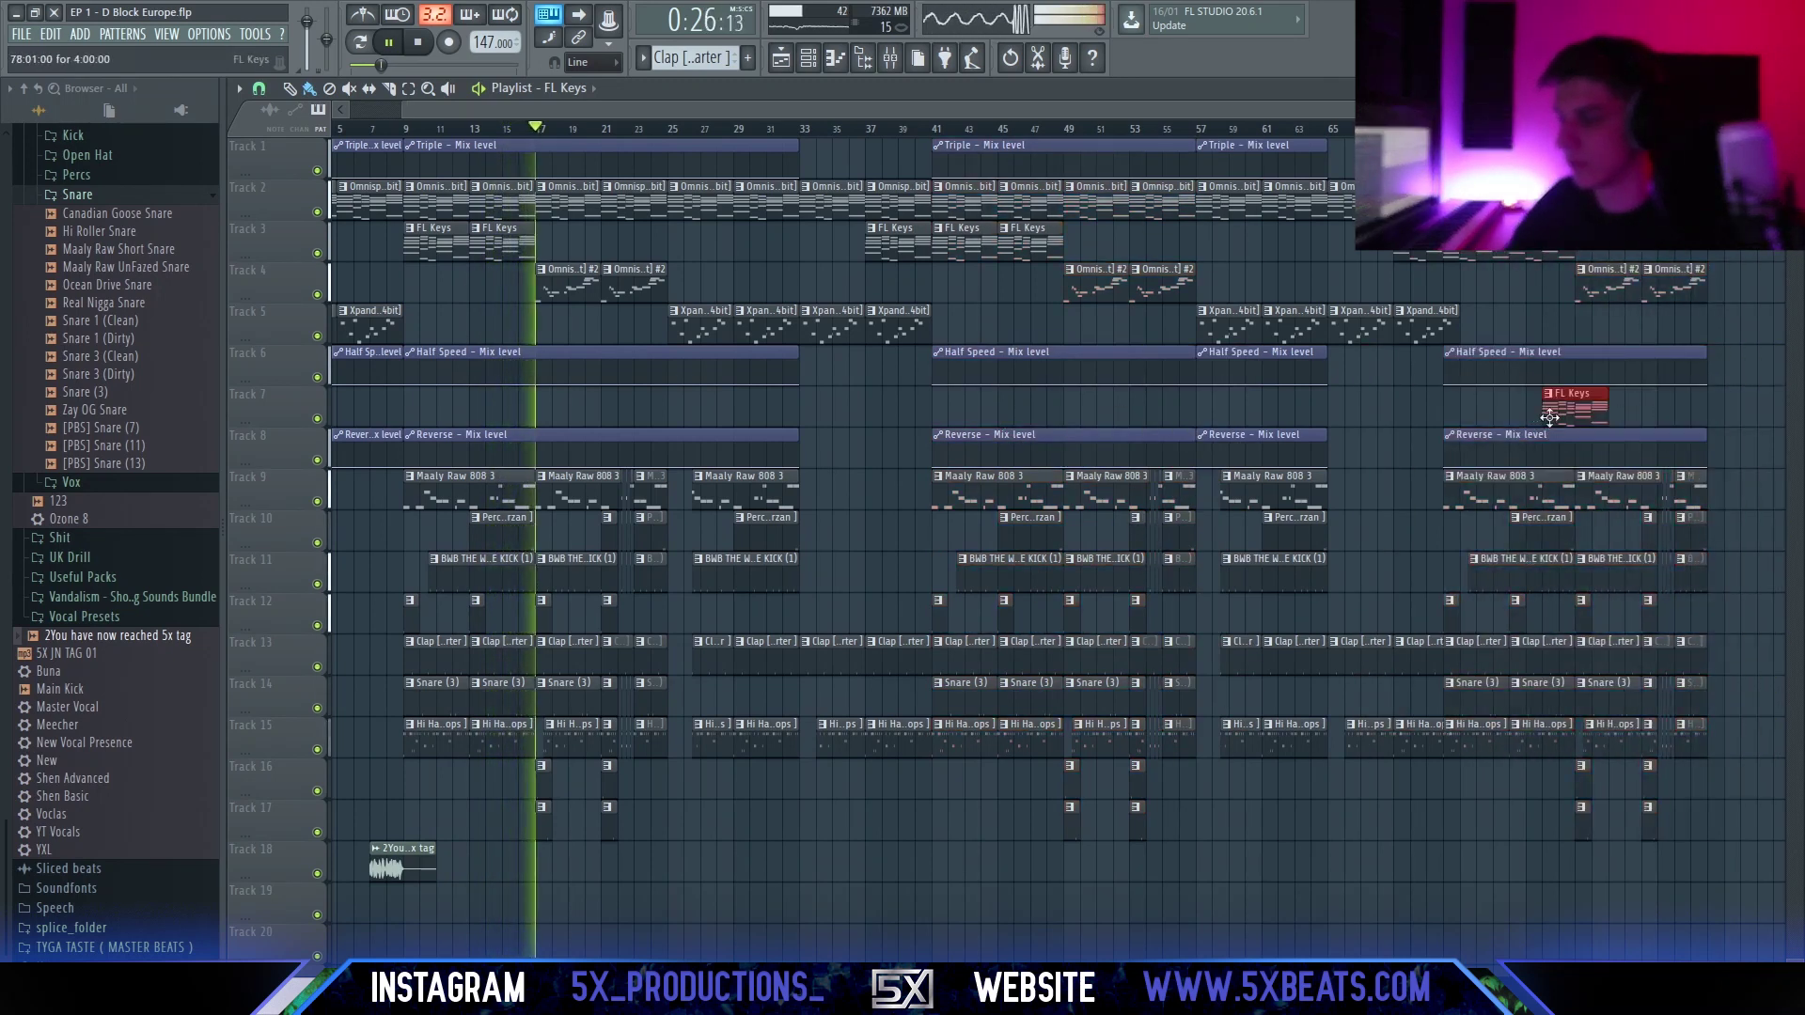
pyautogui.hotkey('ctrl', 'alt', 'z')
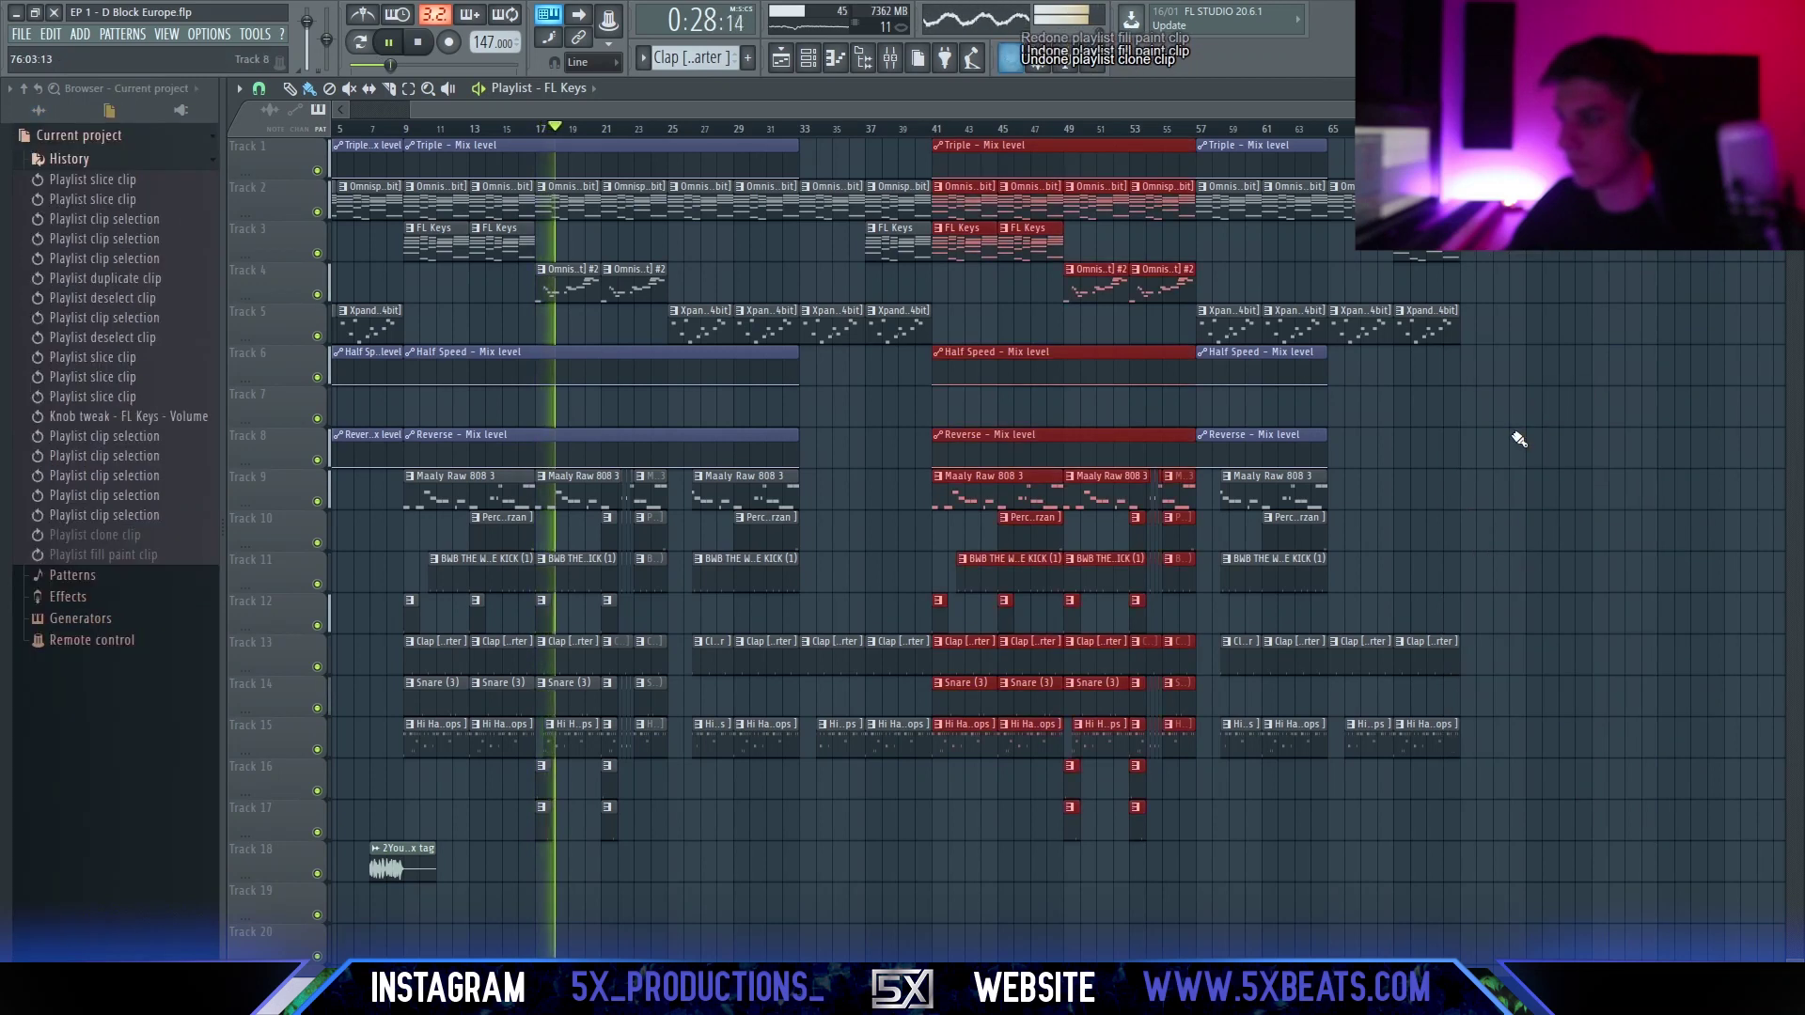
pyautogui.moveTo(1056, 432); pyautogui.dragTo(1105, 428)
pyautogui.hotkey('ctrl', 'alt', 'z')
pyautogui.moveTo(987, 431)
pyautogui.mouseDown()
pyautogui.moveTo(1427, 434)
pyautogui.moveTo(1521, 459)
pyautogui.mouseUp()
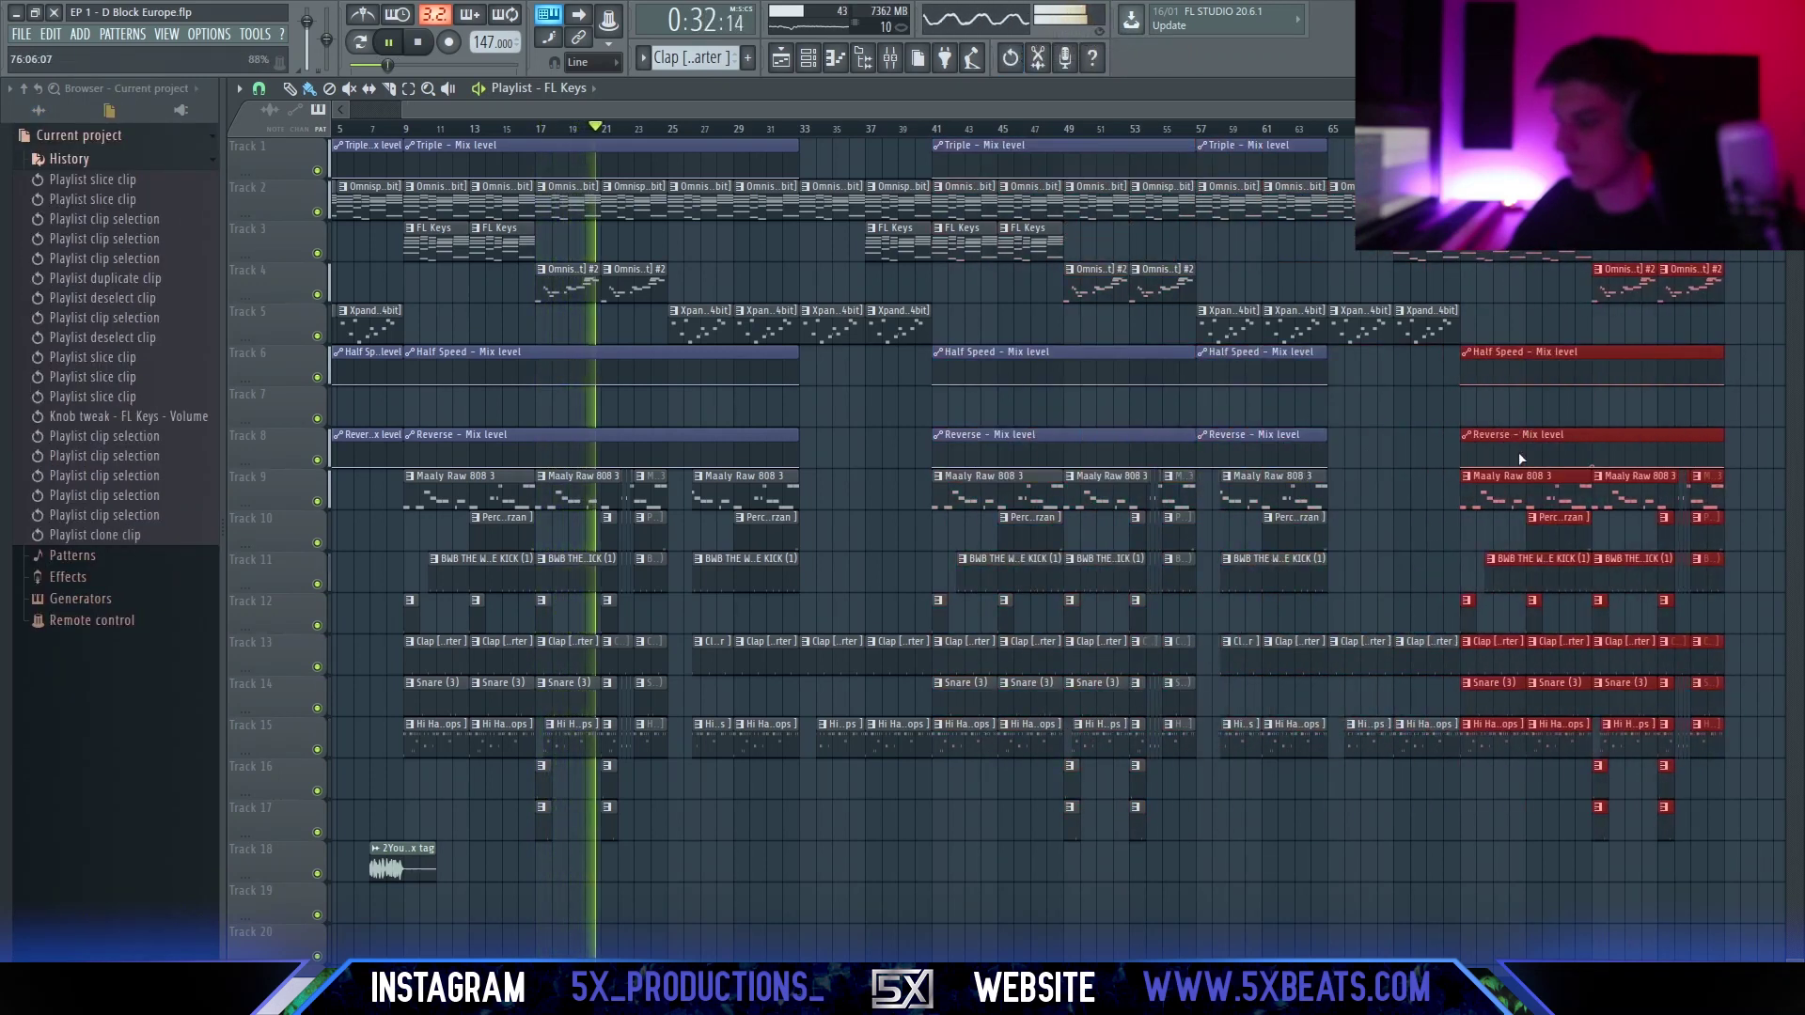
# Extend the ending with duplicated Omnisphere and FL Keys clips from bar 89 to bar 97.
pyautogui.hscroll(3, 1520, 458)
pyautogui.keyDown('ctrl'); pyautogui.click(1285, 358); pyautogui.keyUp('ctrl')
pyautogui.moveTo(1212, 193); pyautogui.dragTo(1157, 215)
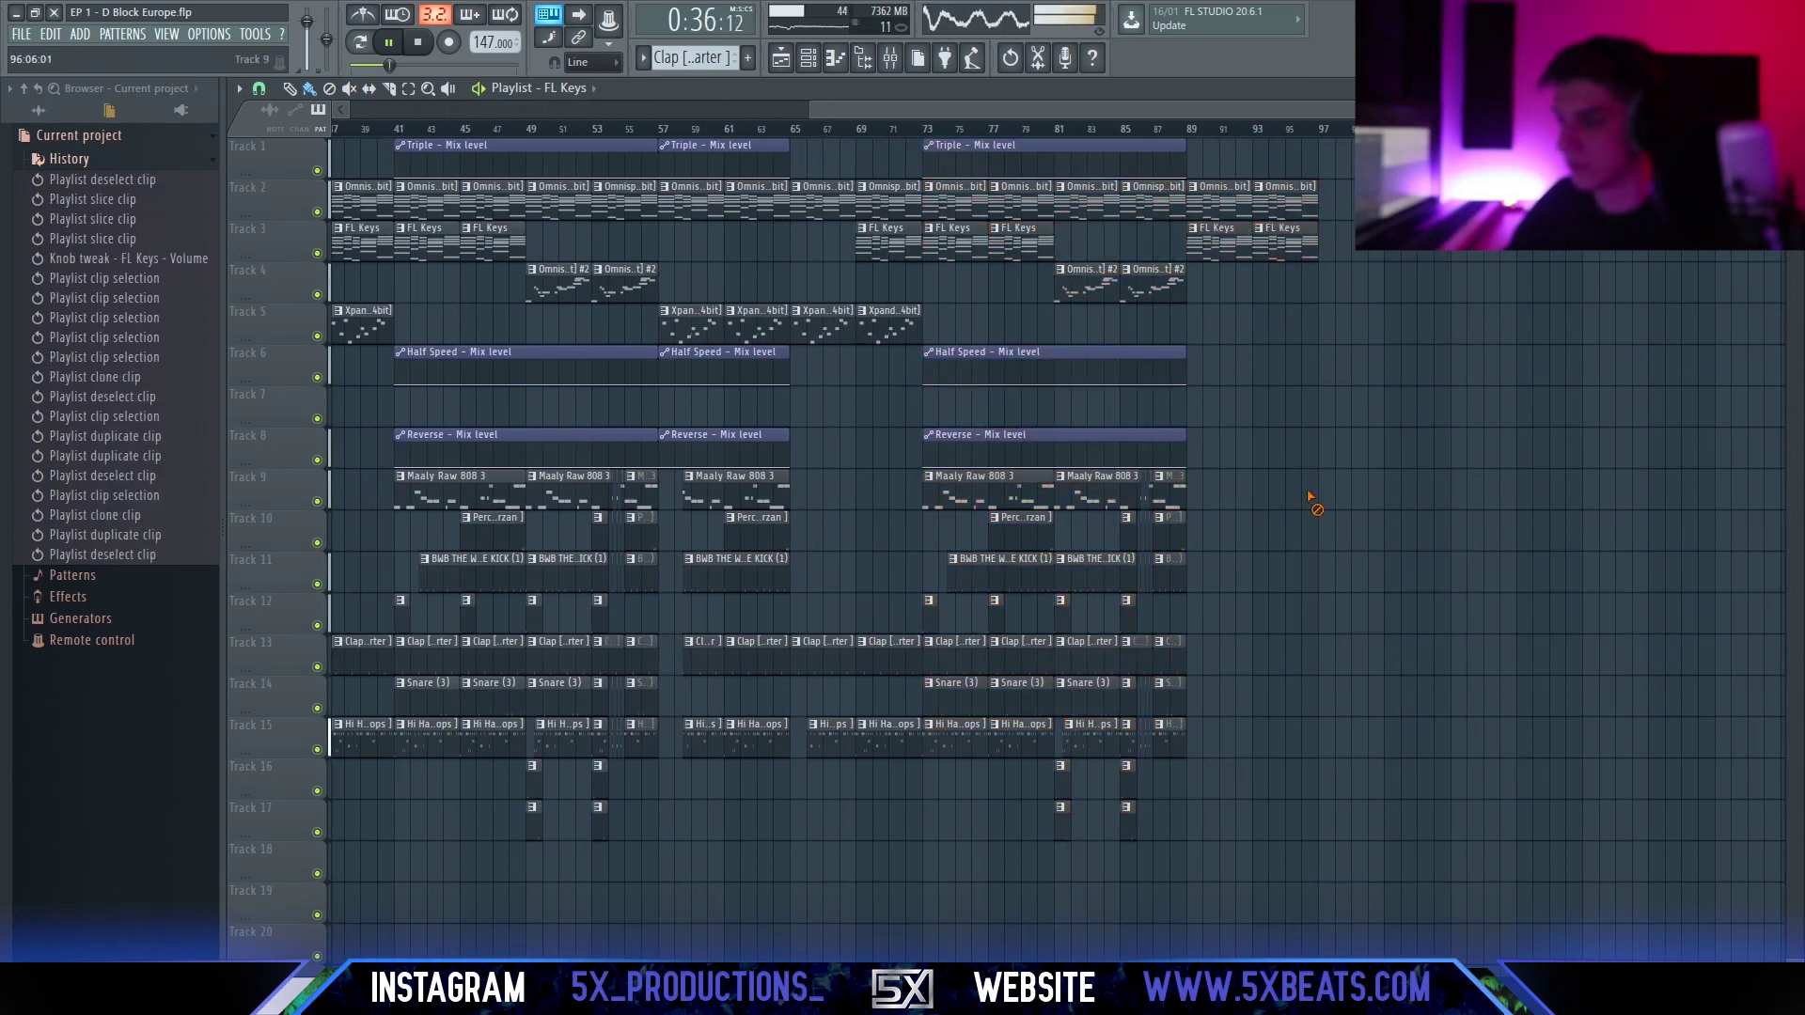
# Raise the Reverse mix level automation as a held step from the middle of bar 22 to bar 23.
pyautogui.hscroll(-9, 1311, 498)
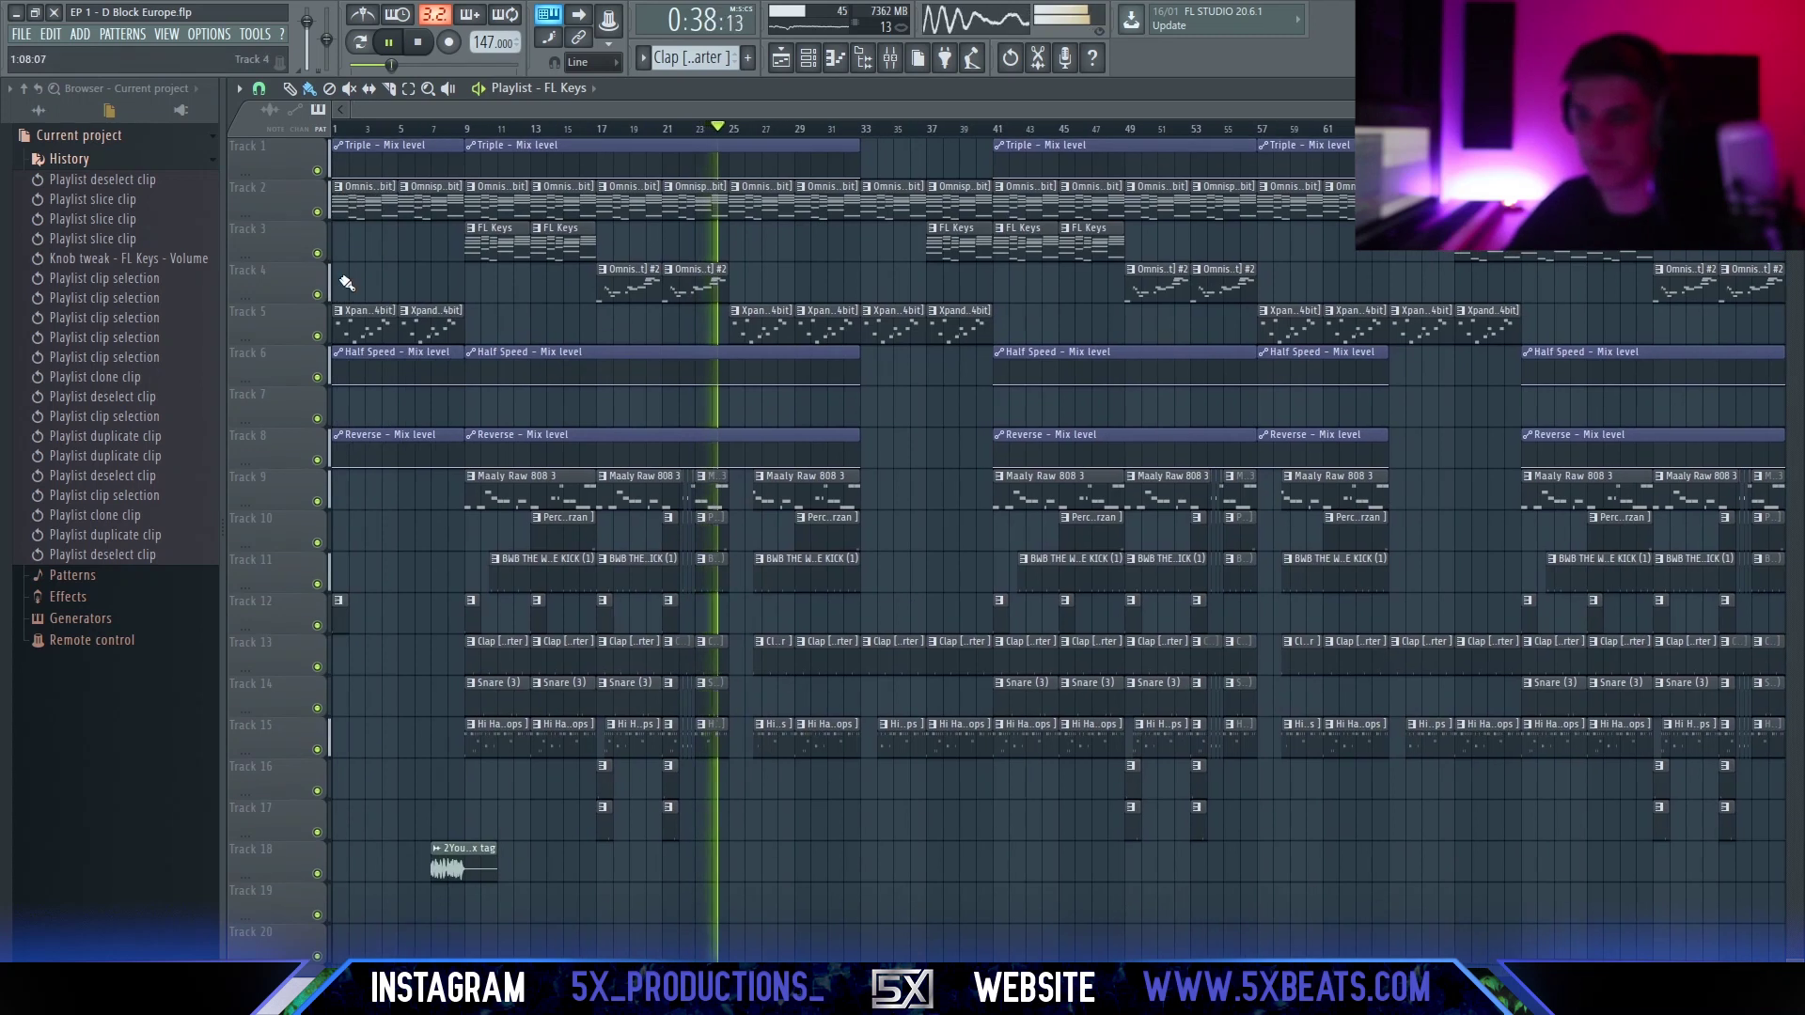
pyautogui.scroll(3, 346, 283)
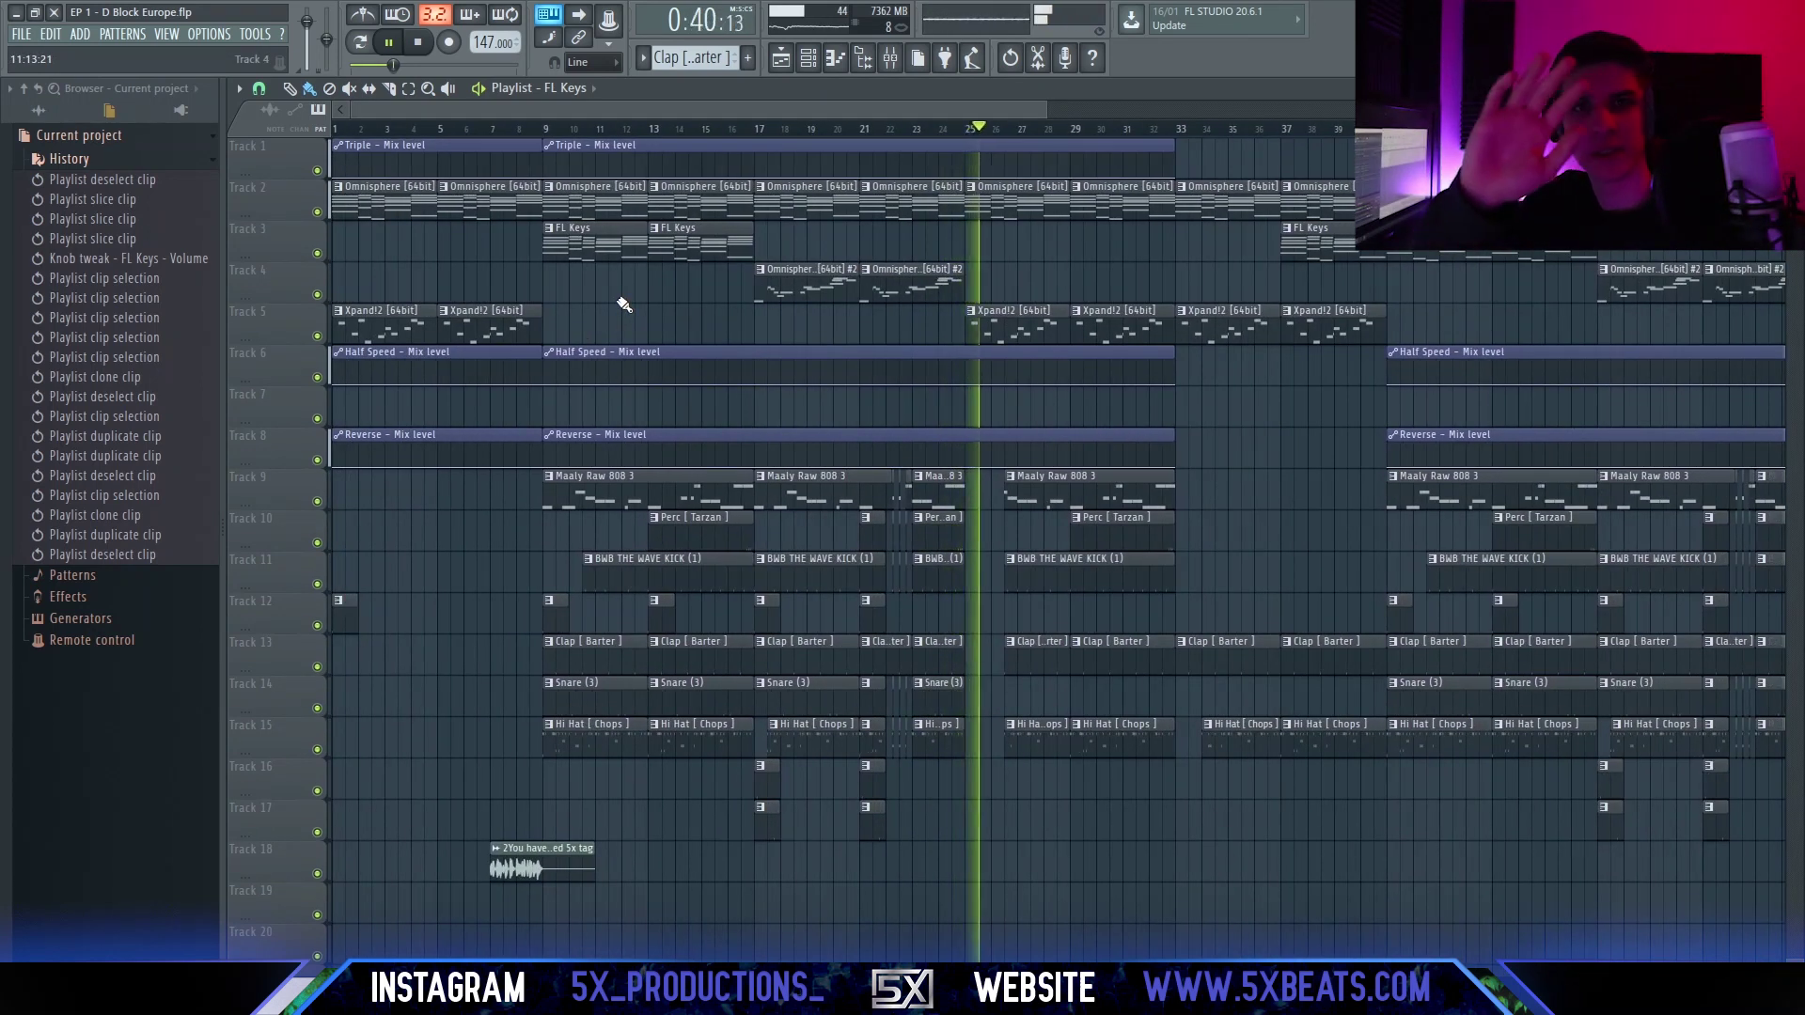
pyautogui.scroll(3, 624, 304)
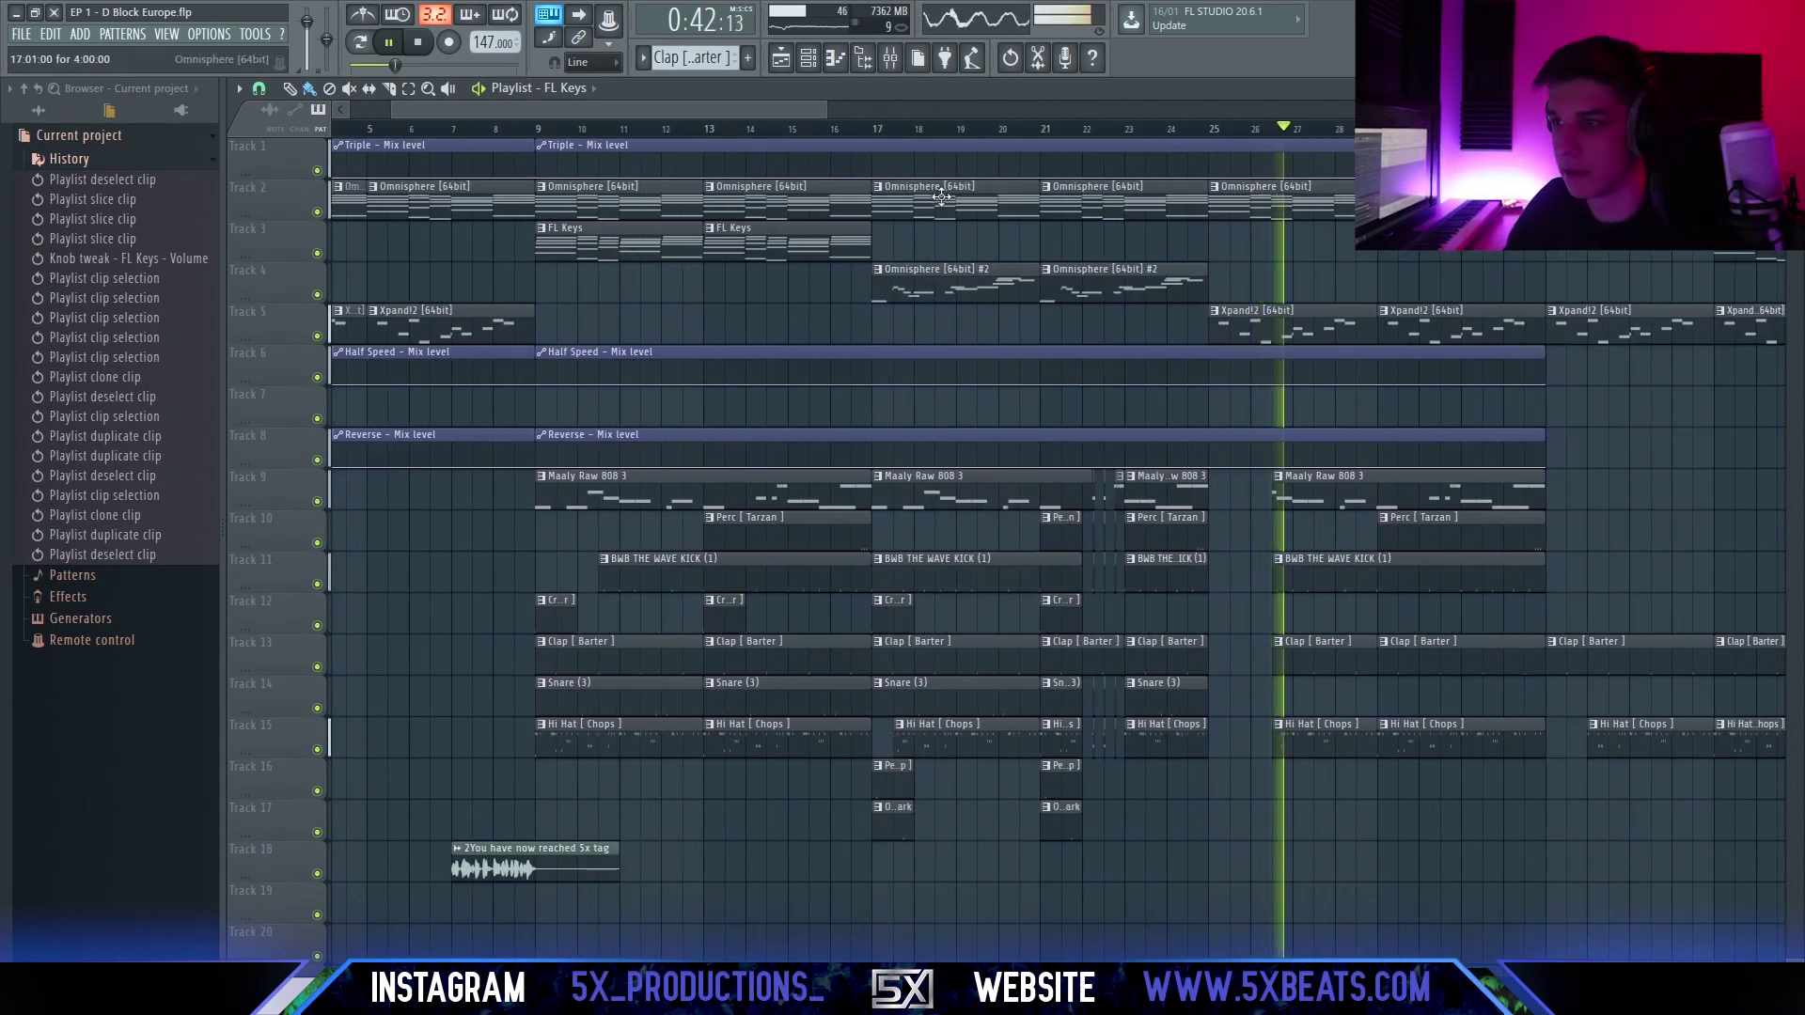
pyautogui.hscroll(3, 941, 196)
pyautogui.click(801, 129)
pyautogui.scroll(3, 850, 423)
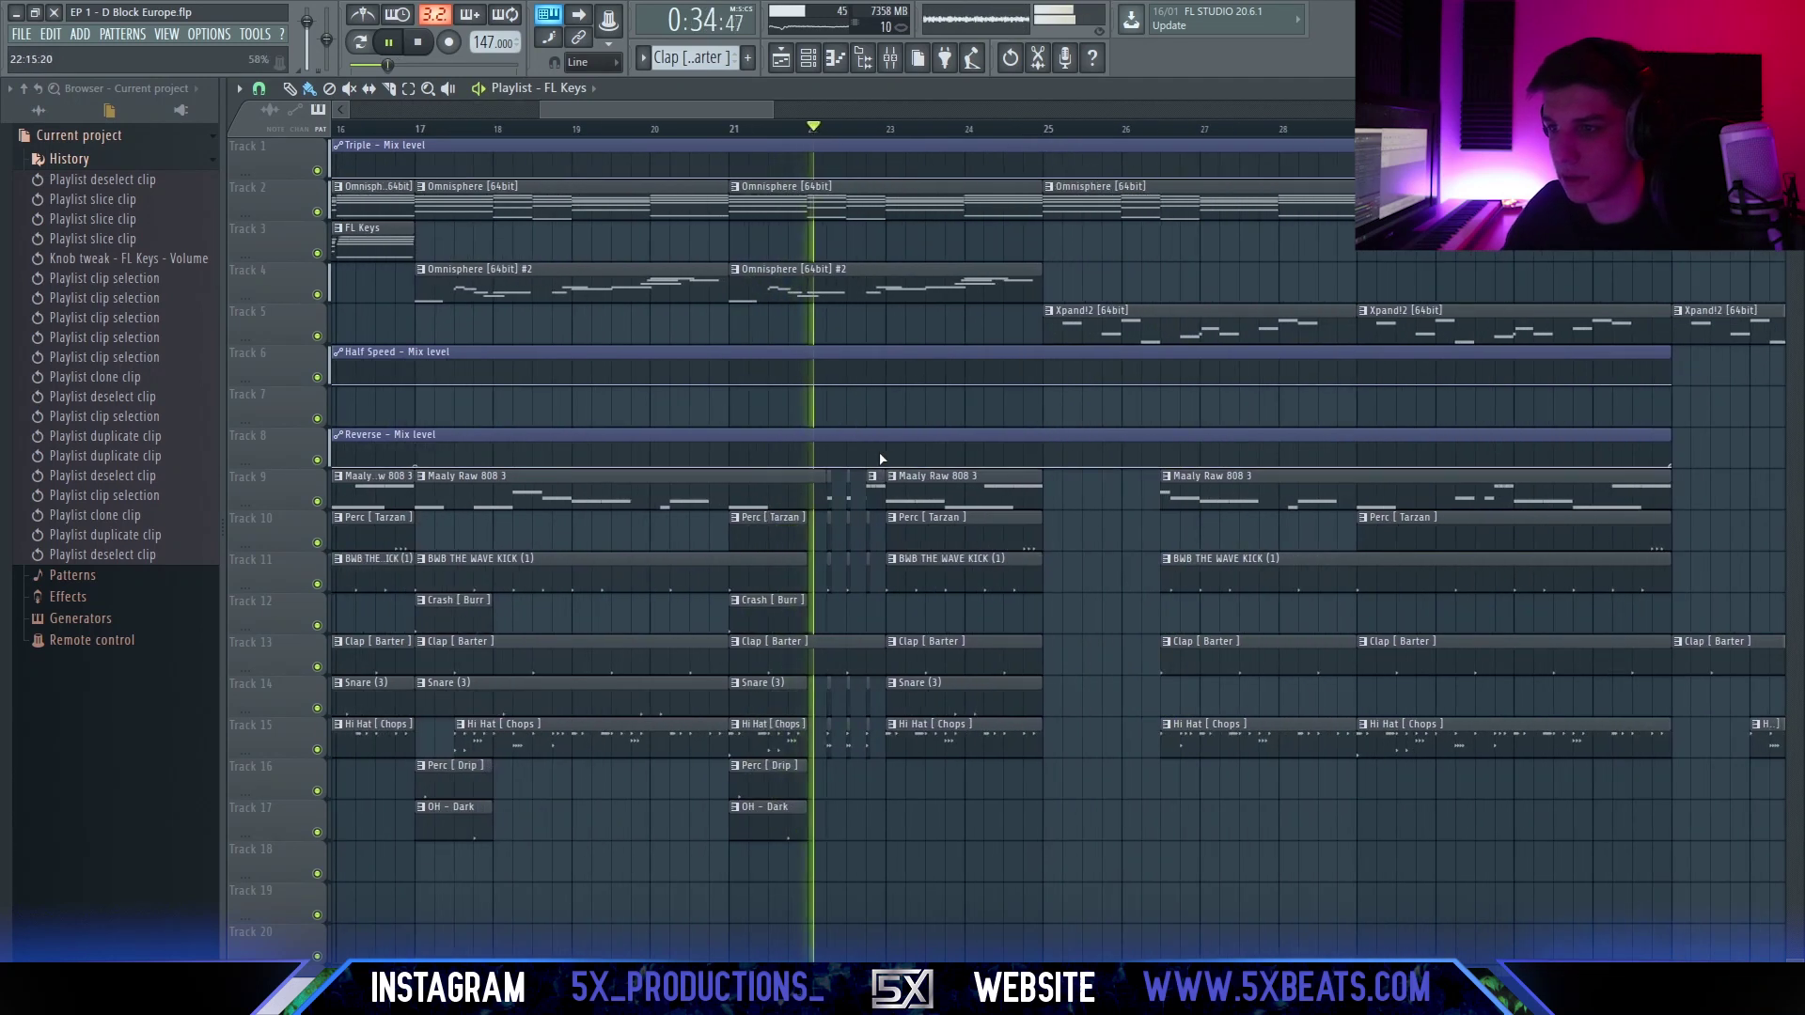
pyautogui.scroll(2, 881, 458)
pyautogui.scroll(1, 885, 461)
pyautogui.rightClick(838, 439)
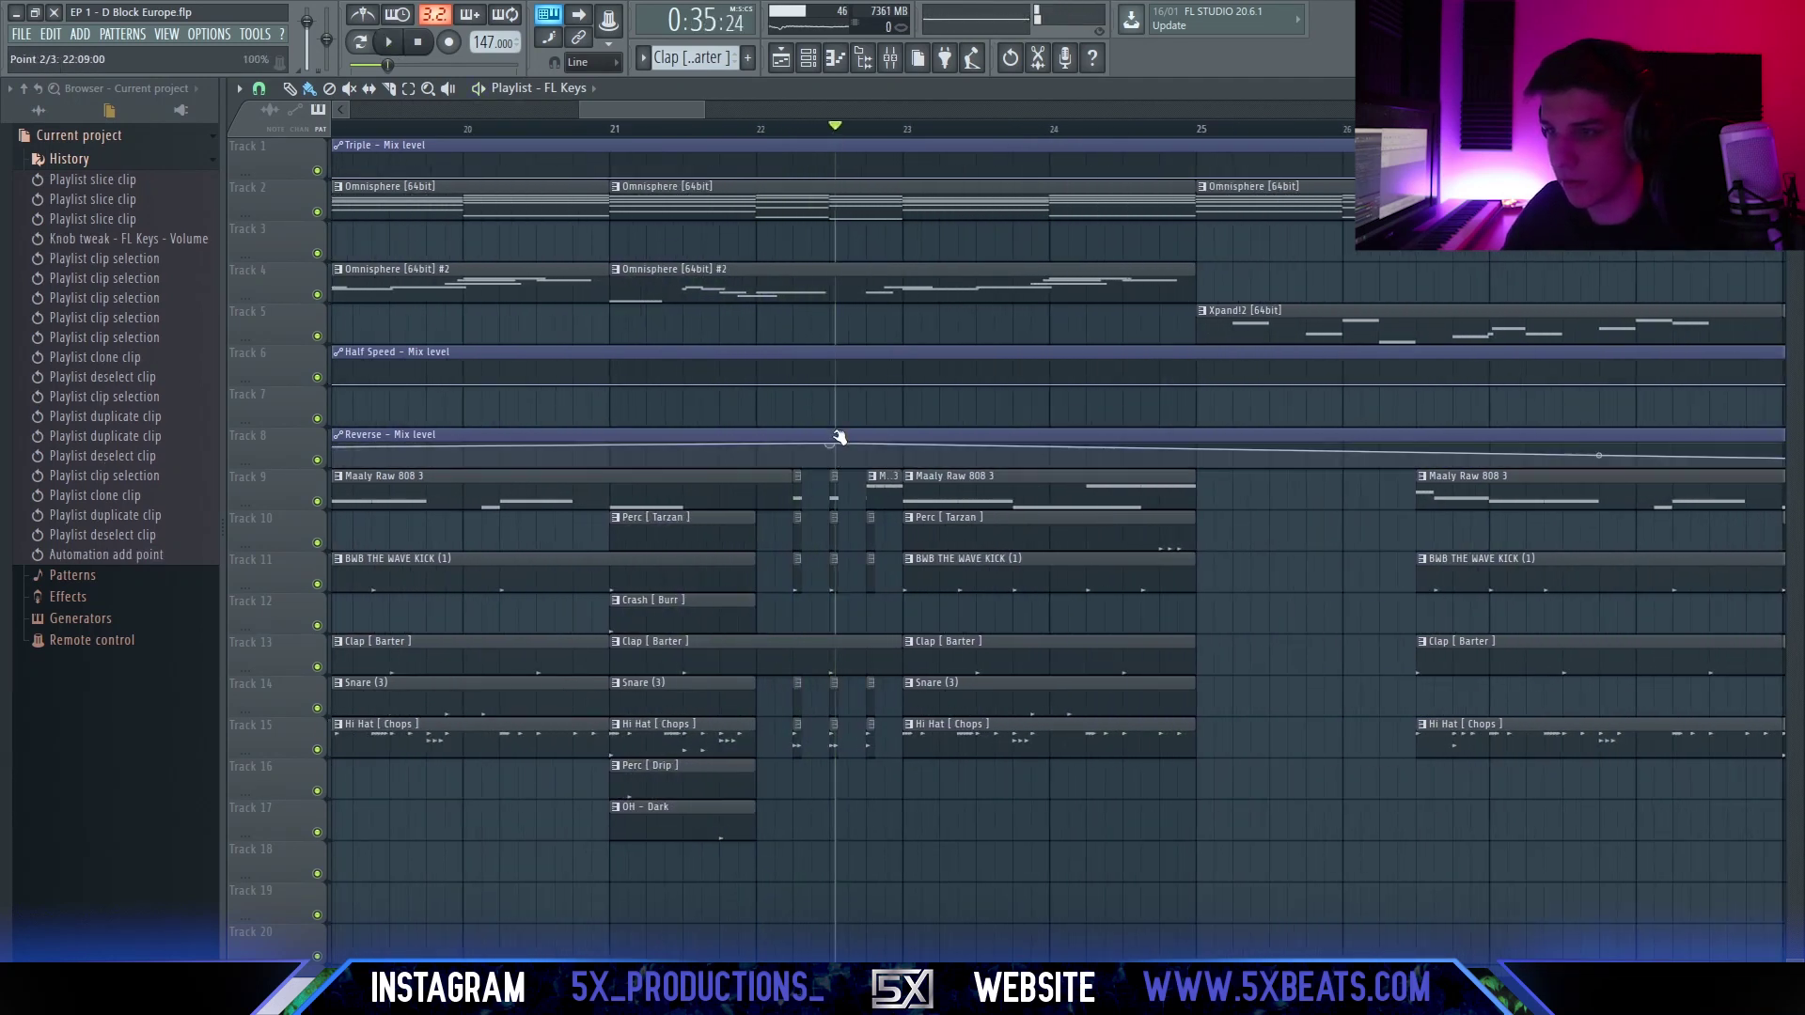
pyautogui.rightClick(833, 444)
pyautogui.click(879, 508)
pyautogui.rightClick(903, 468)
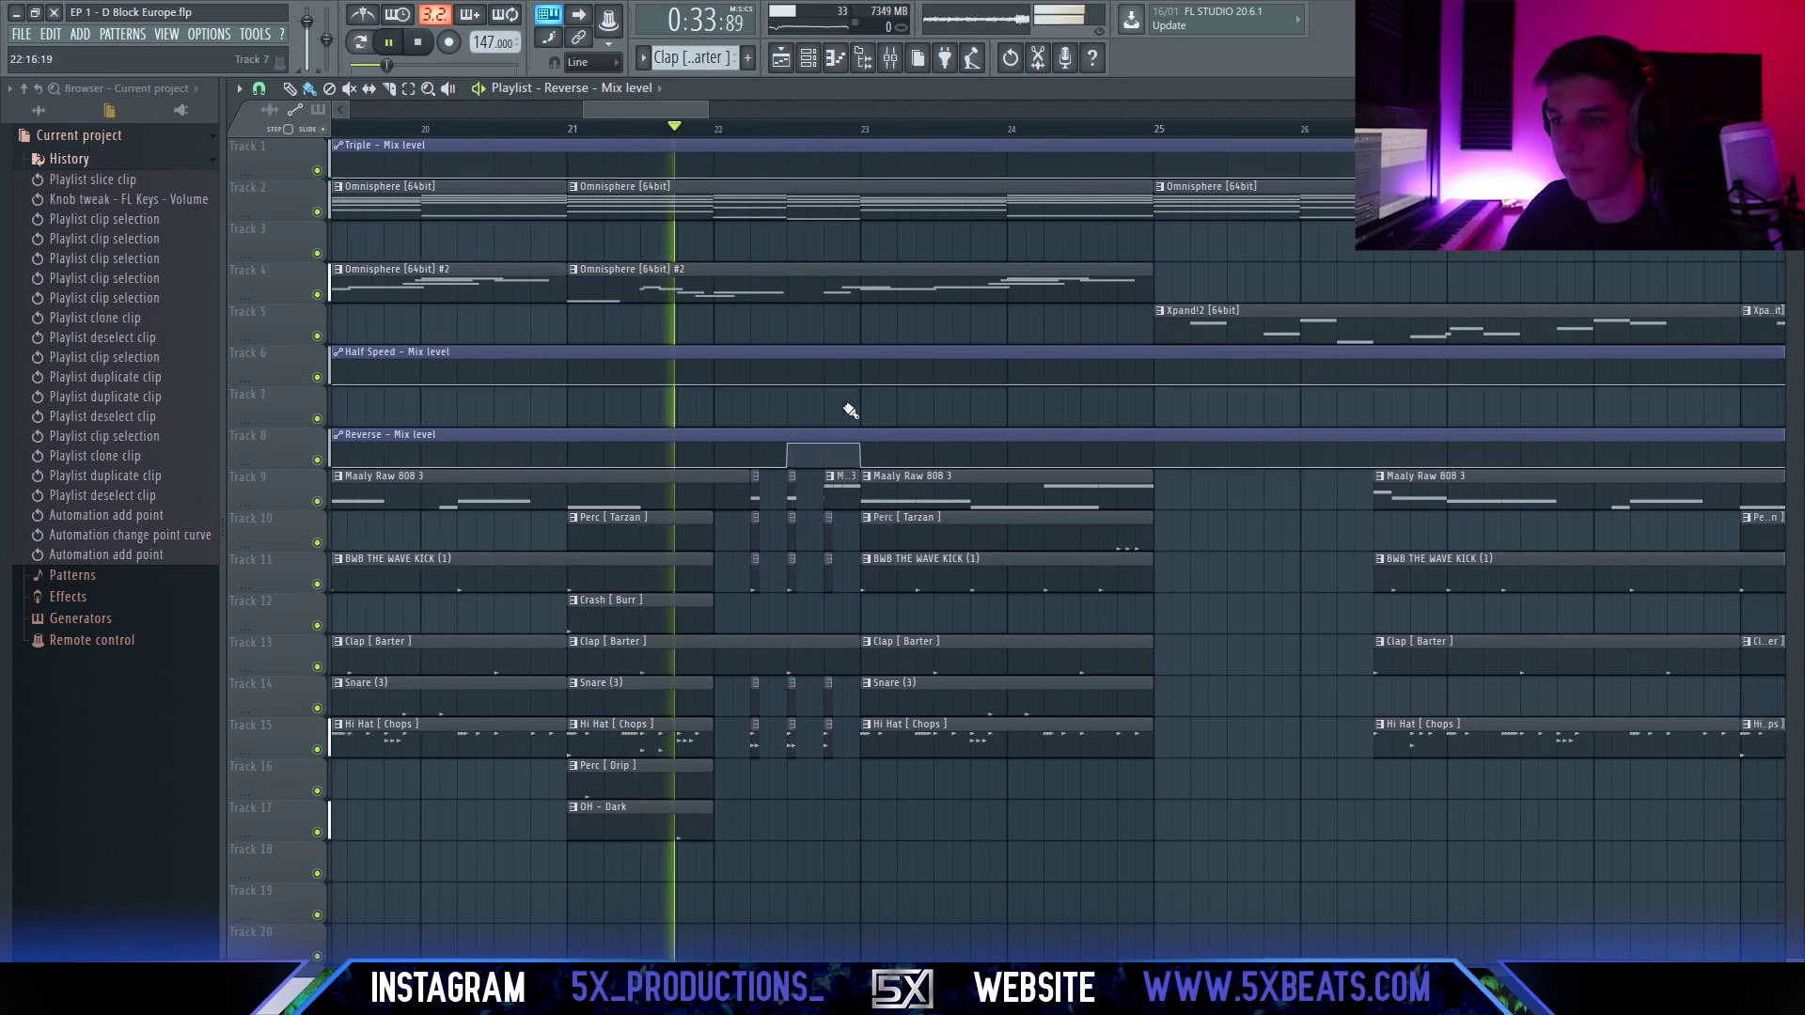
# Play back the passage after bar 22 to check the Reverse effect, and stop playback.
pyautogui.scroll(2, 899, 436)
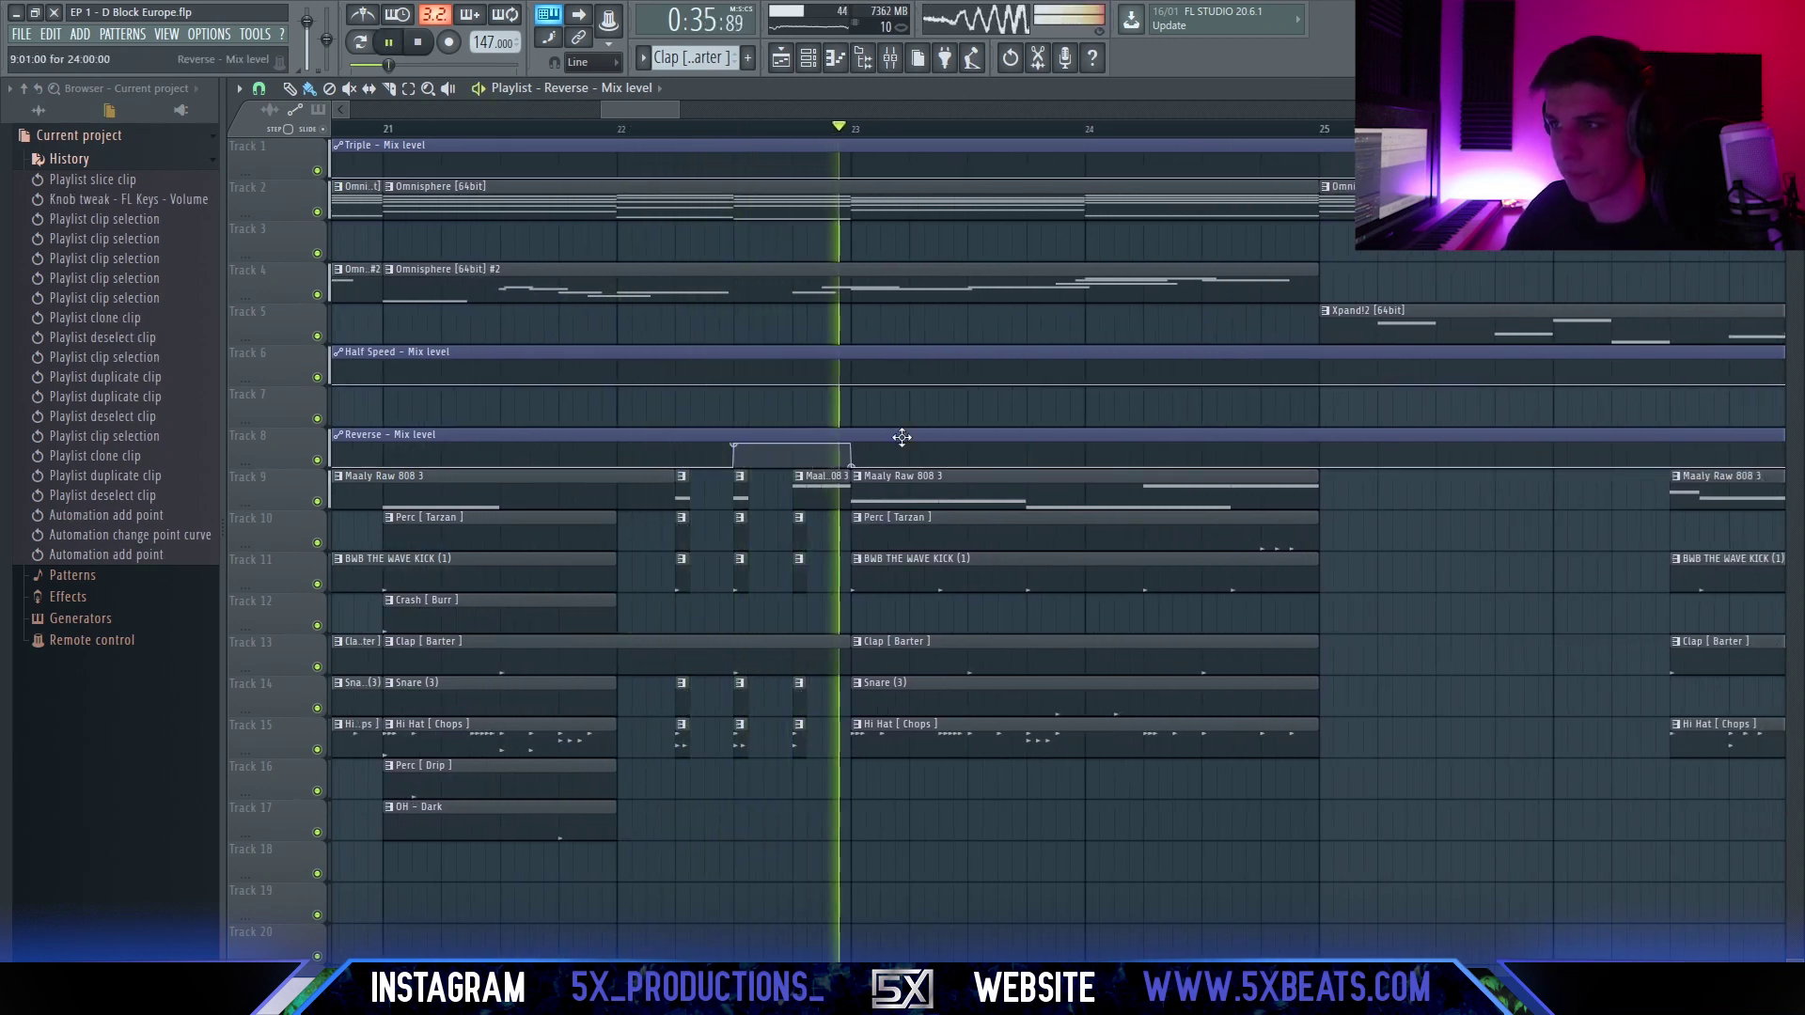
pyautogui.scroll(-4, 1081, 527)
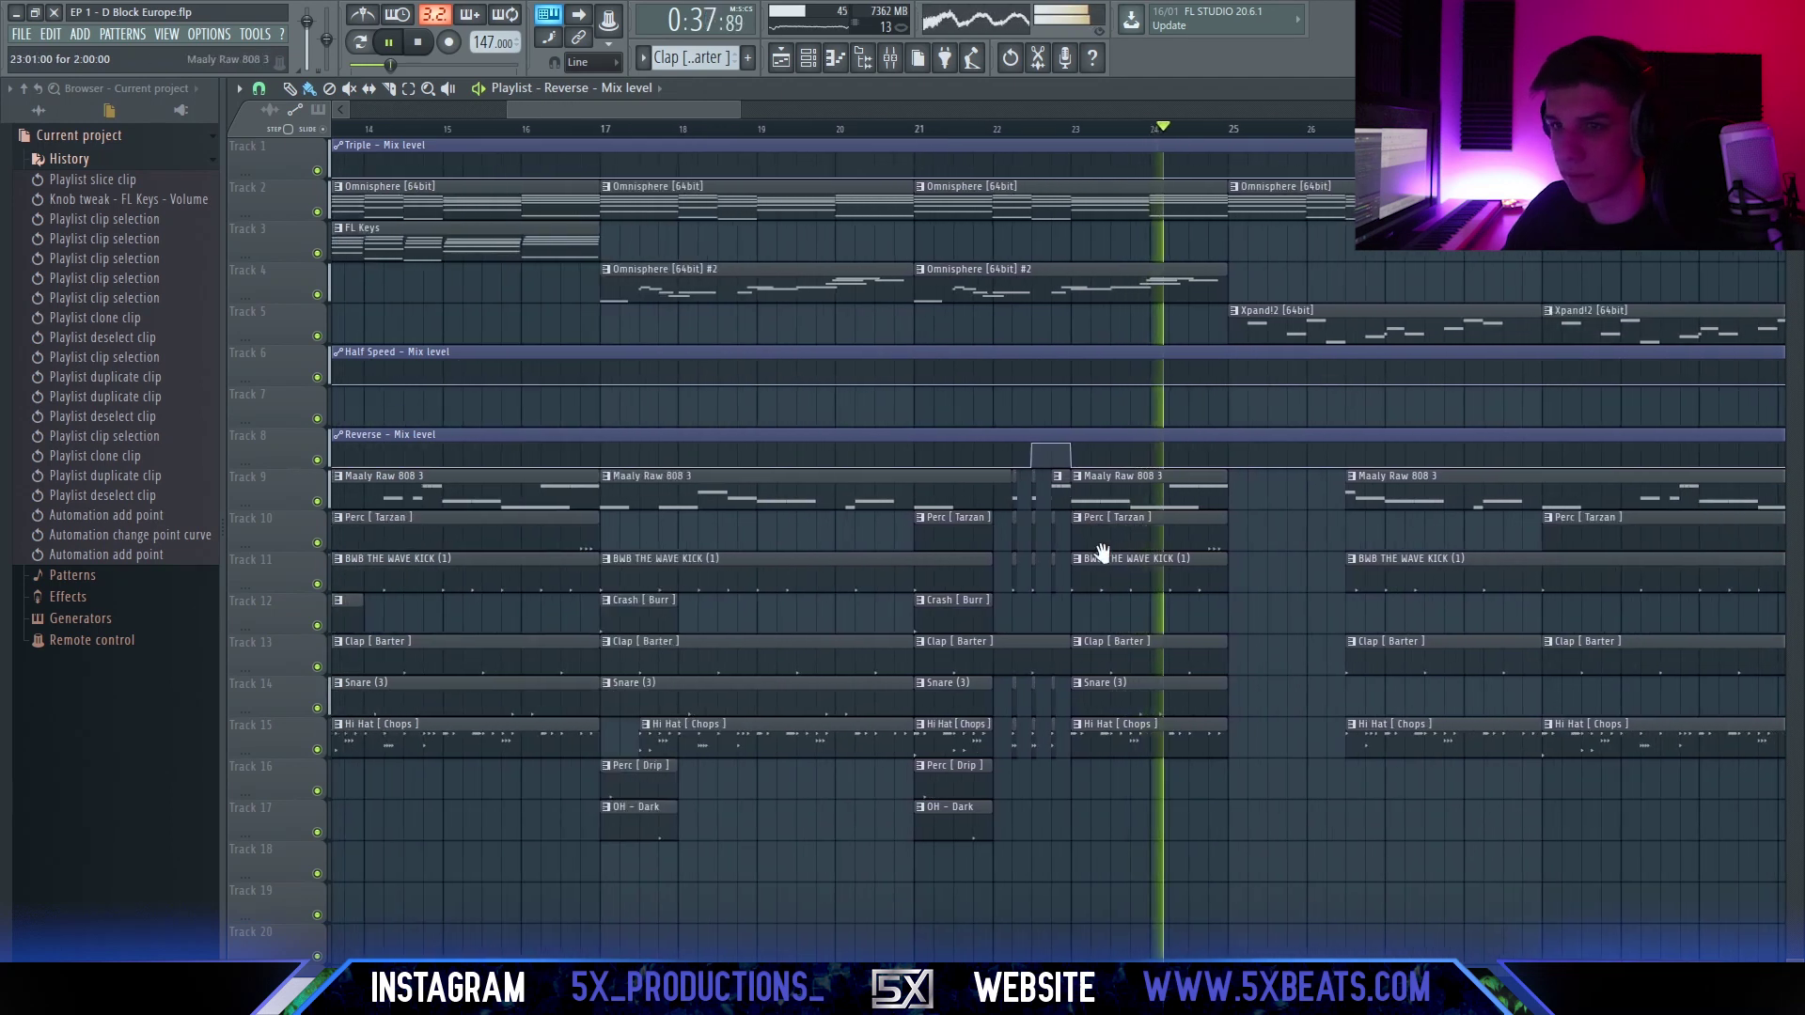
pyautogui.scroll(-3, 1086, 508)
pyautogui.press('space')
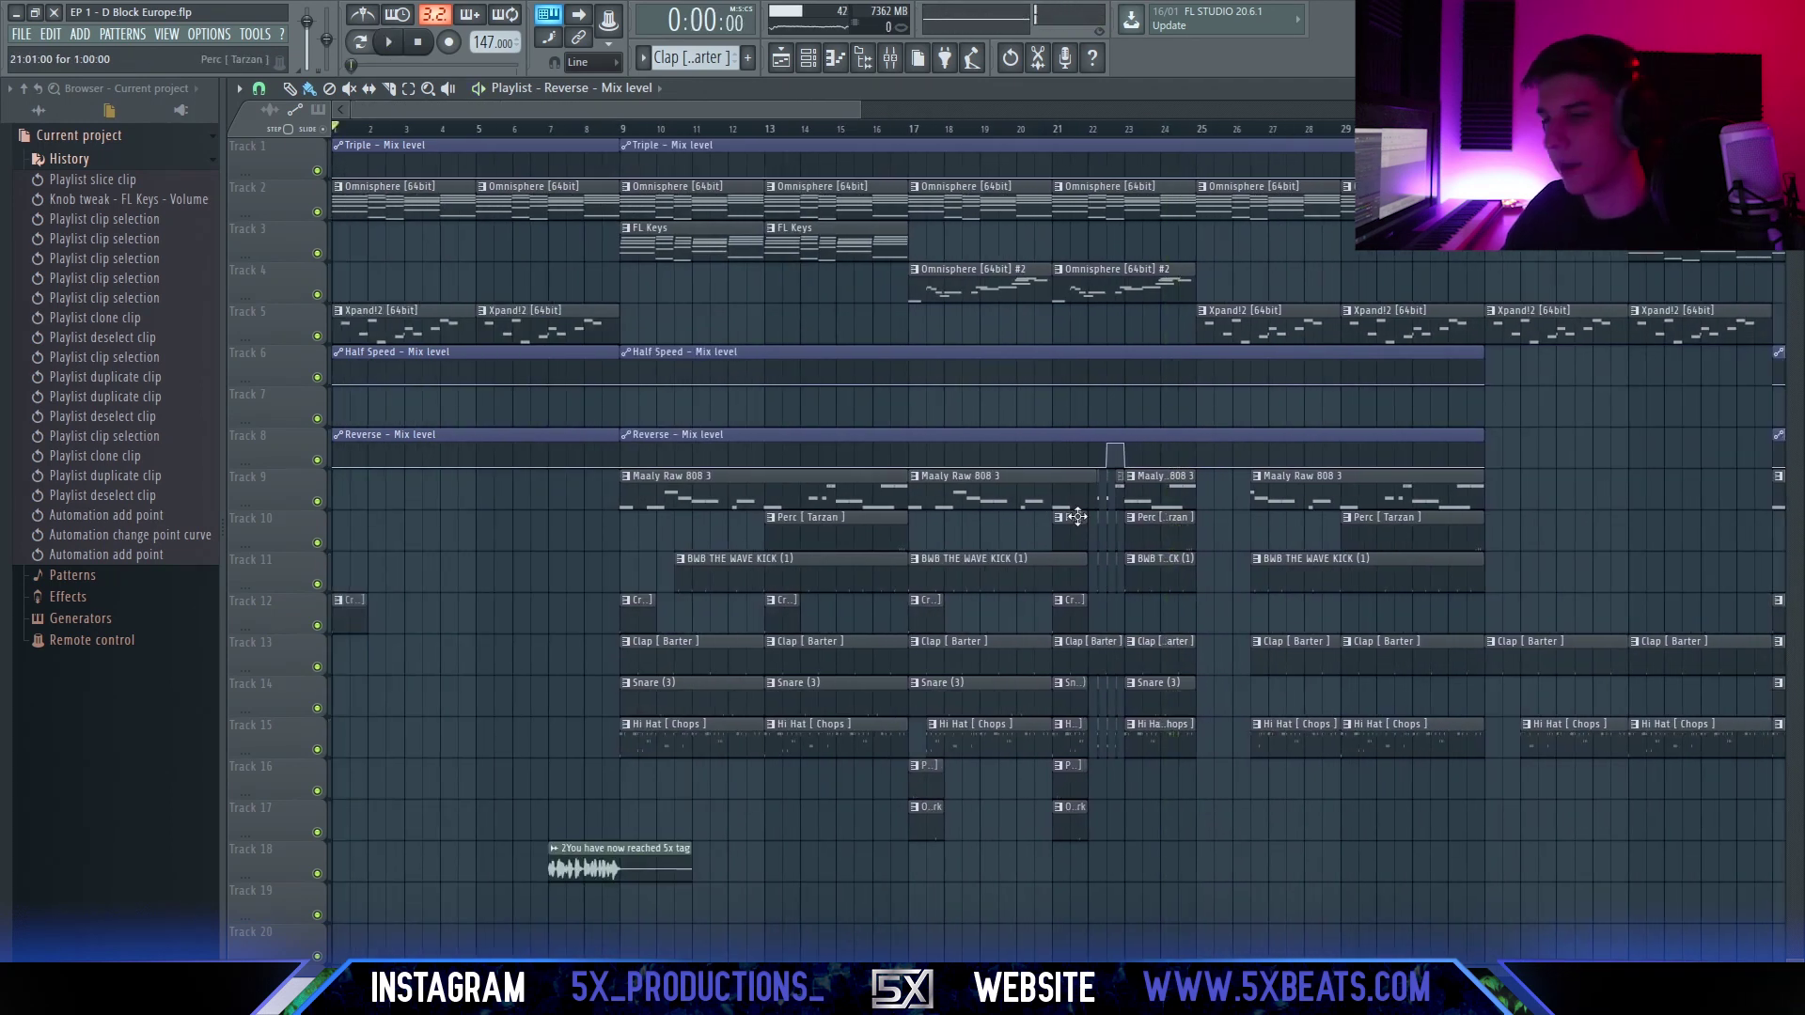
# Try a held Half Speed mix level rise from bar 21 to bar 25, audition it, and delete its raised point.
pyautogui.rightClick(1052, 363)
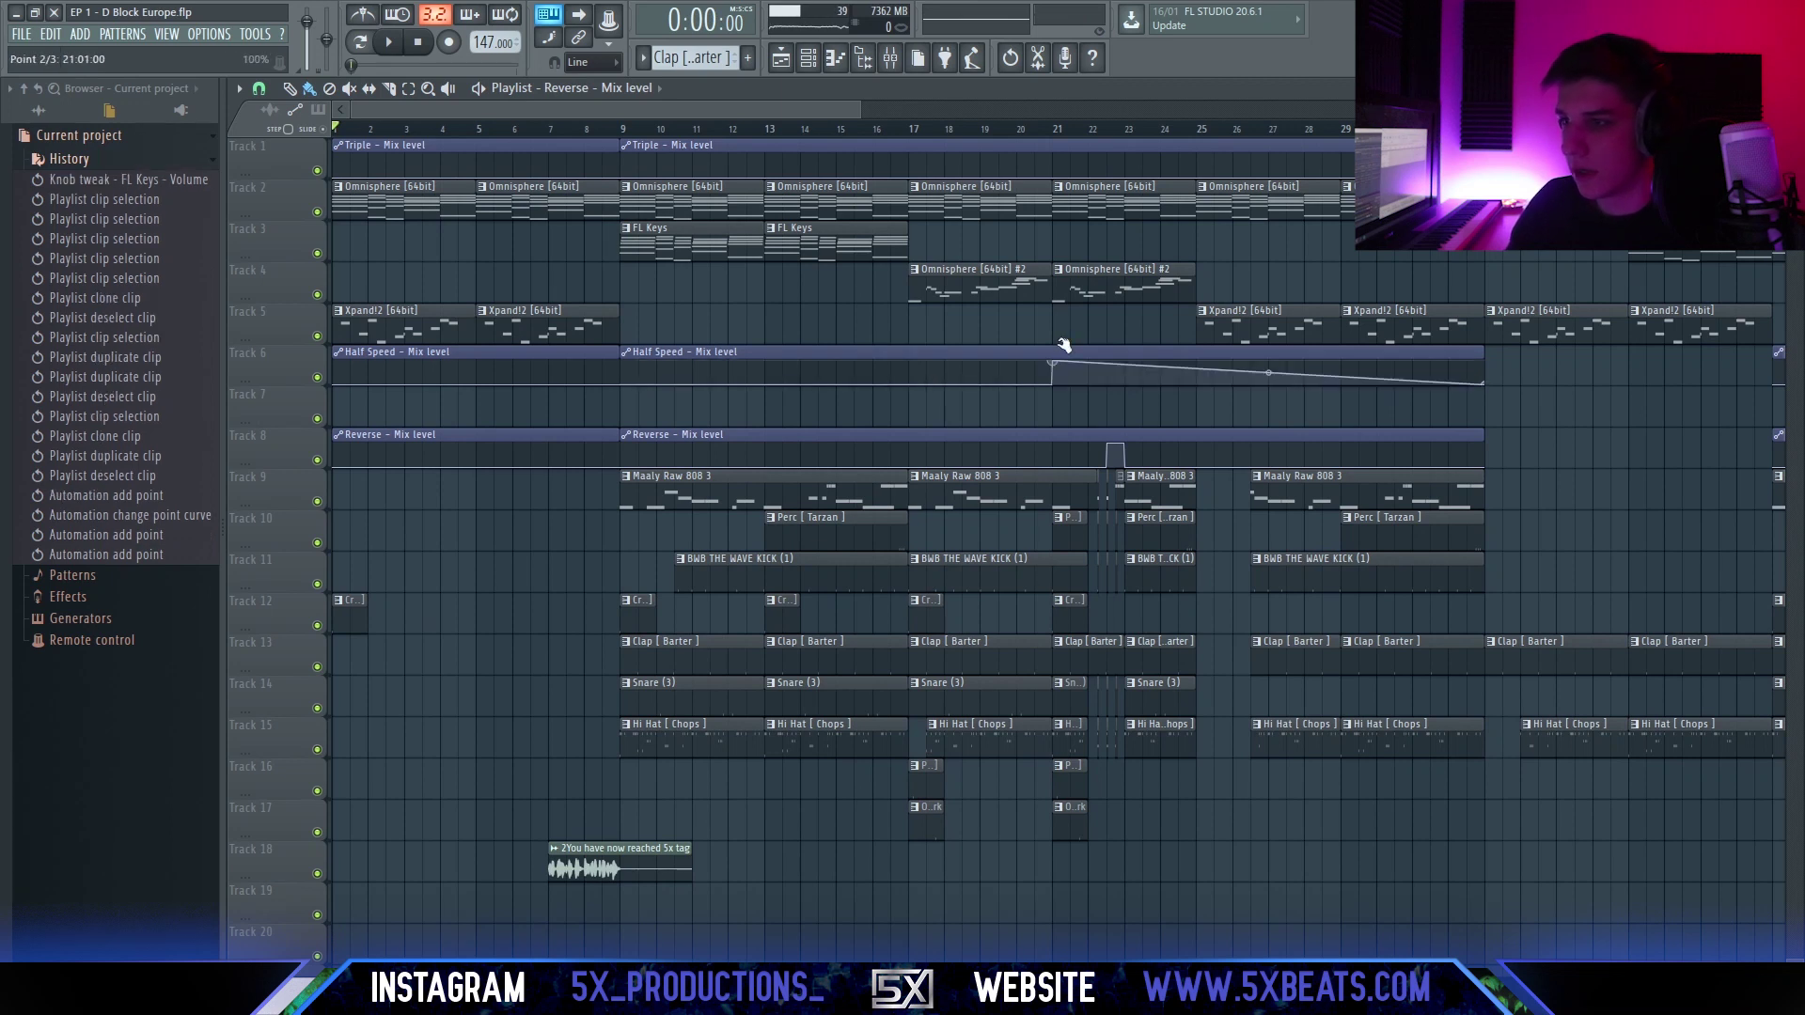
pyautogui.click(1022, 135)
pyautogui.press('space')
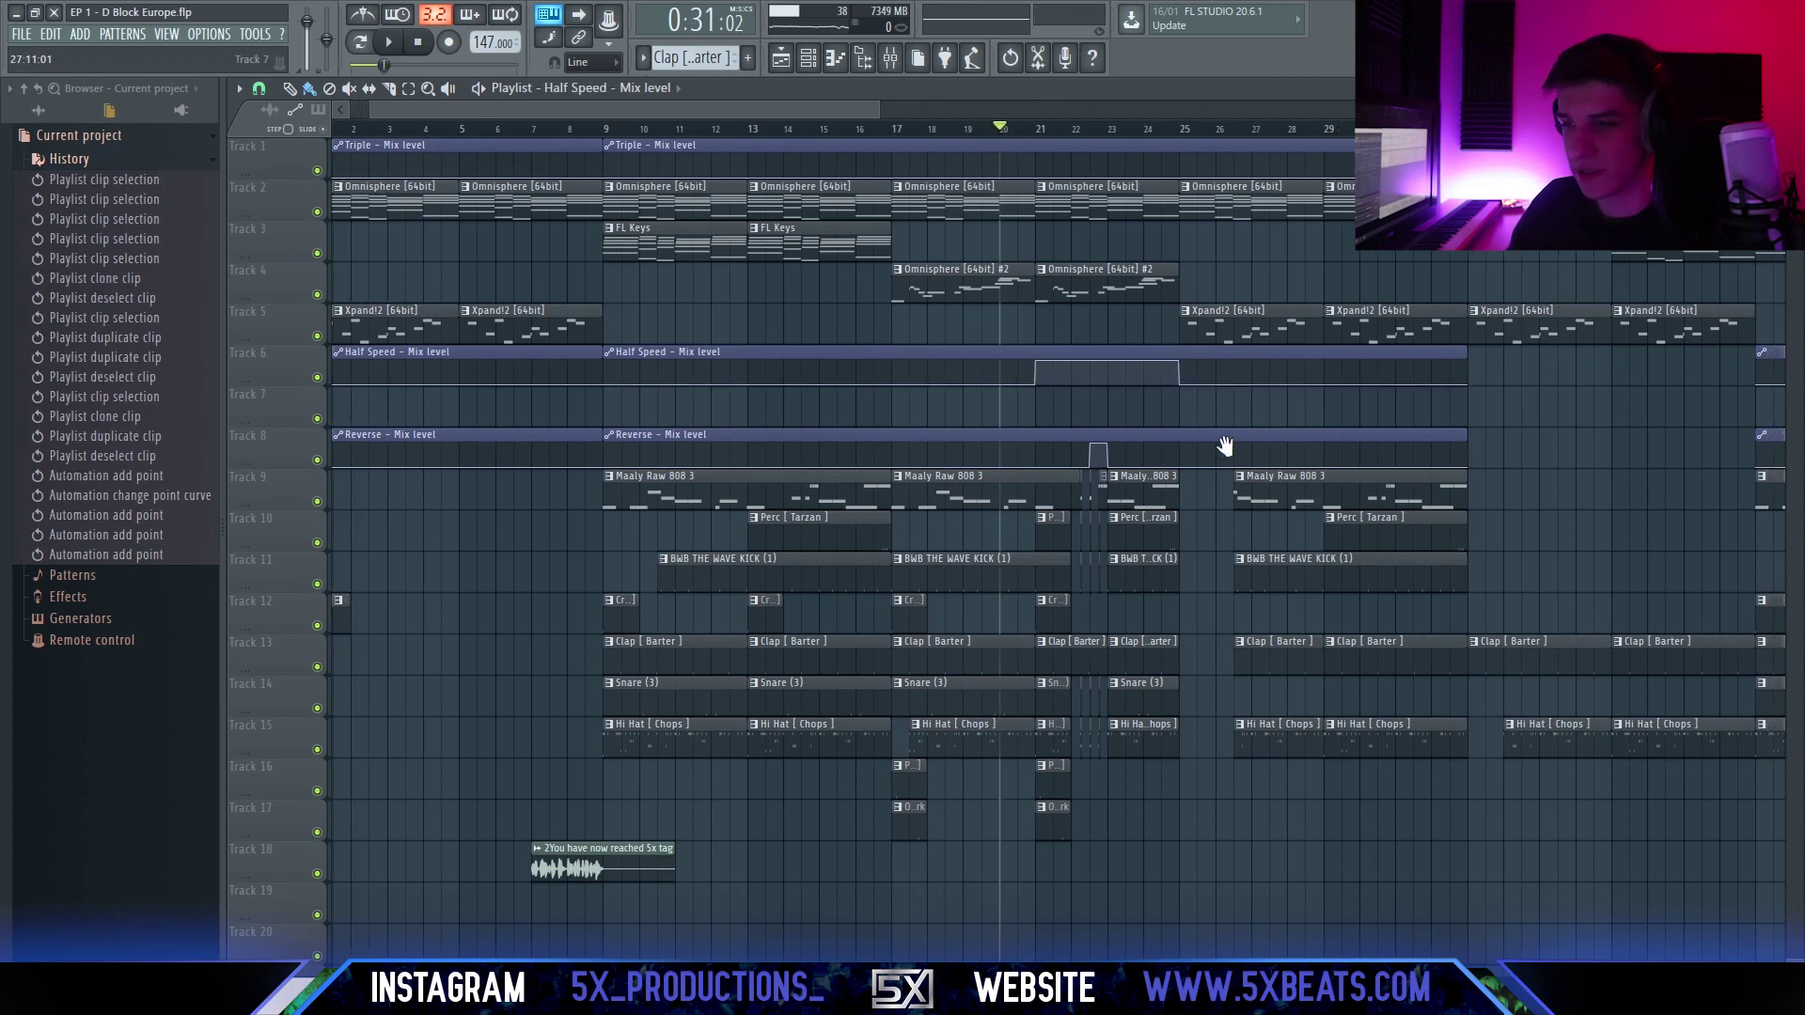
pyautogui.scroll(3, 1129, 452)
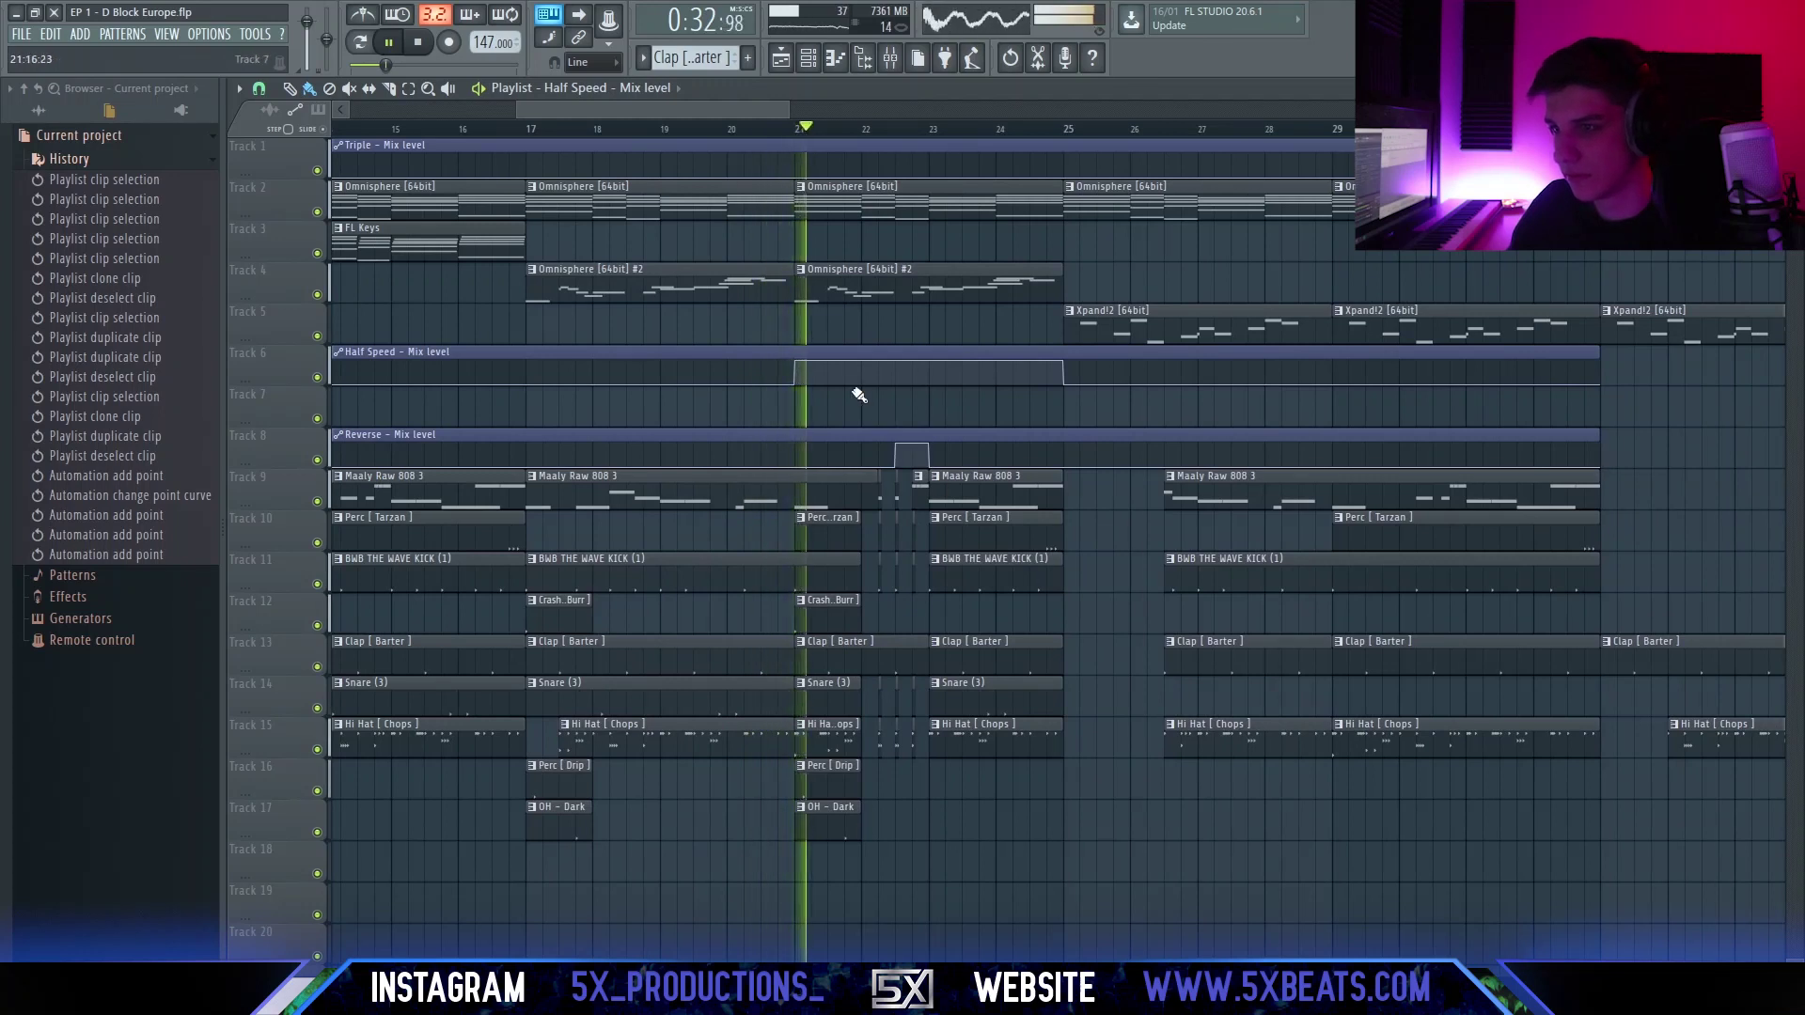
pyautogui.scroll(-2, 797, 367)
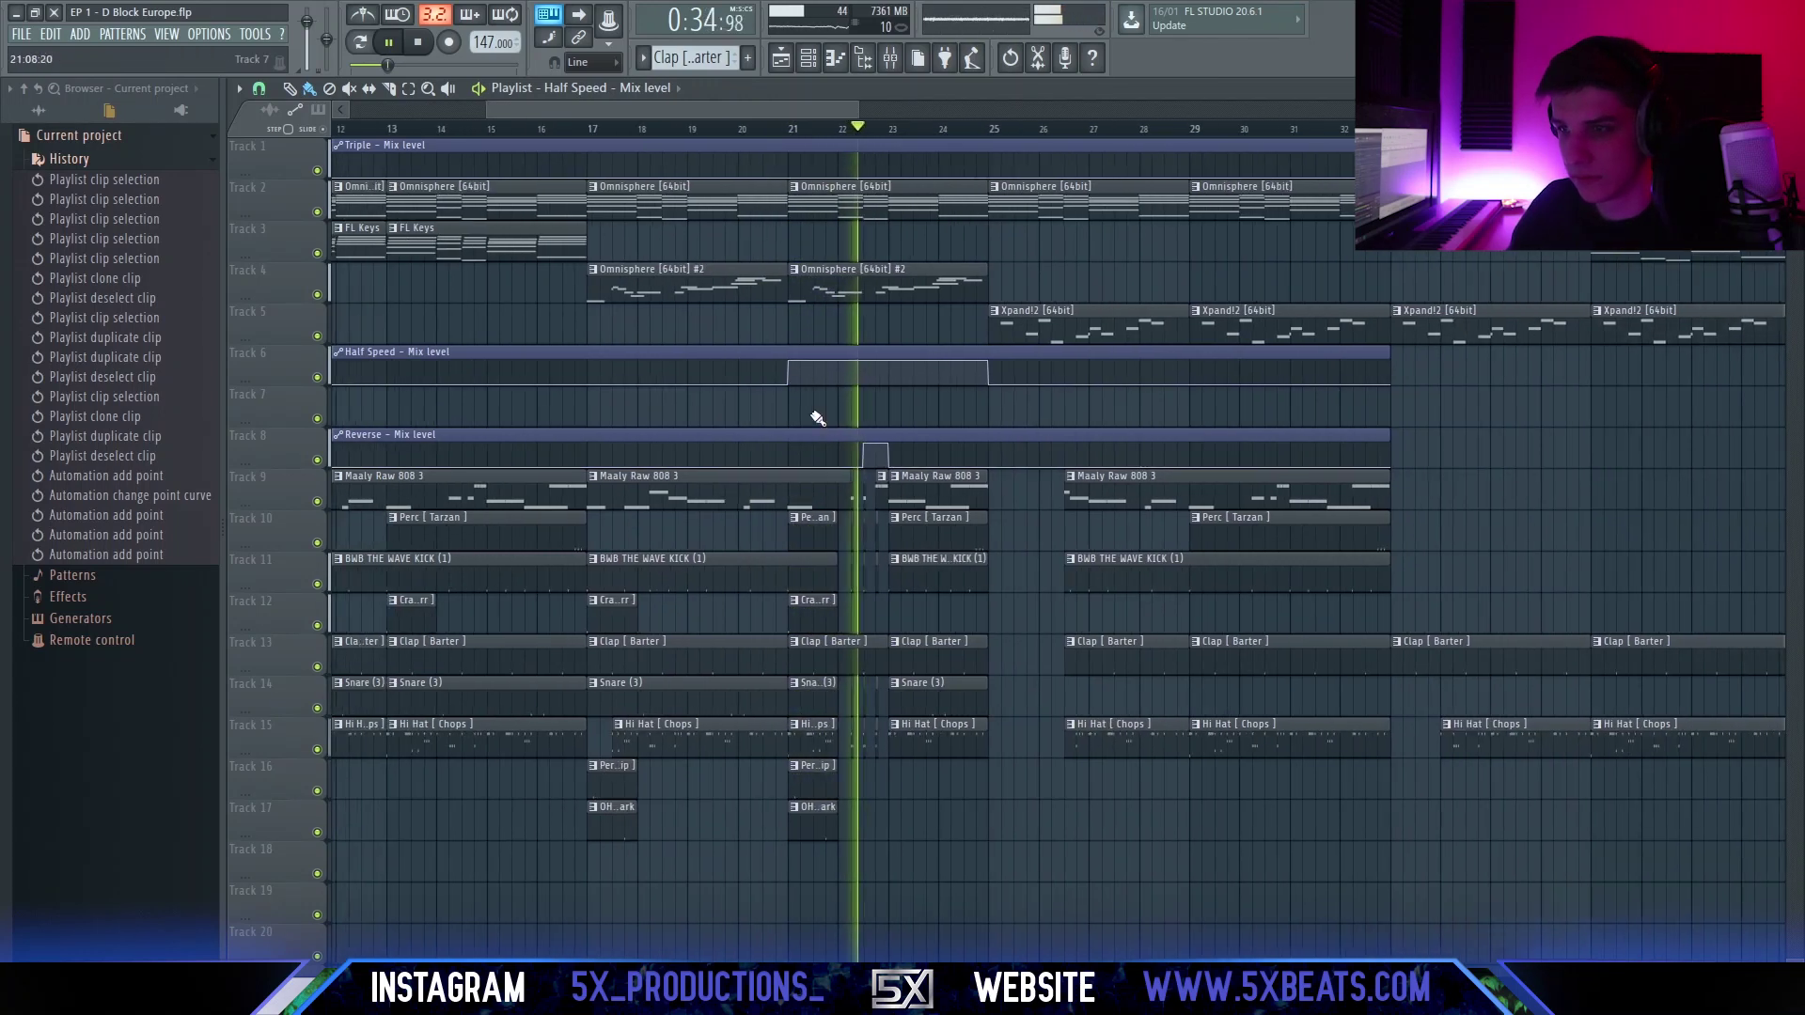
pyautogui.rightClick(793, 362)
pyautogui.click(826, 389)
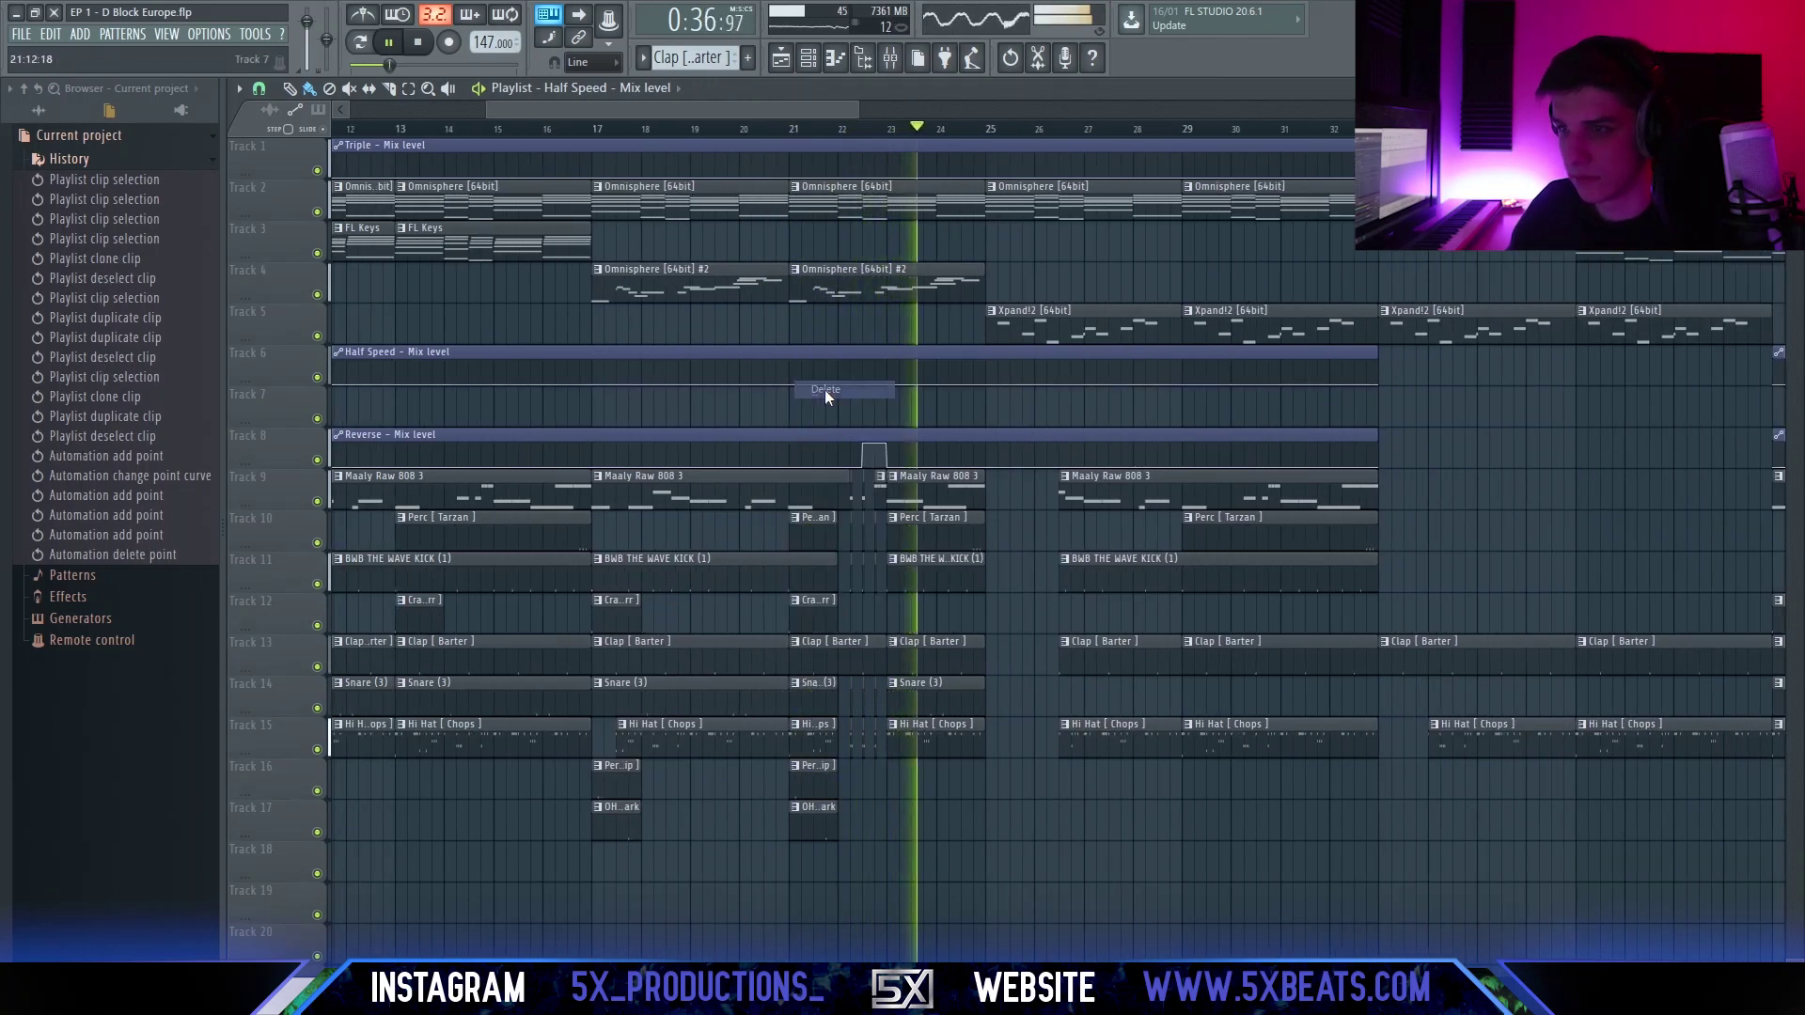
# Raise the Triple mix level automation as a held step from bar 16 to bar 17.
pyautogui.press('space')
pyautogui.scroll(-4, 834, 407)
pyautogui.scroll(3, 823, 225)
pyautogui.press('space')
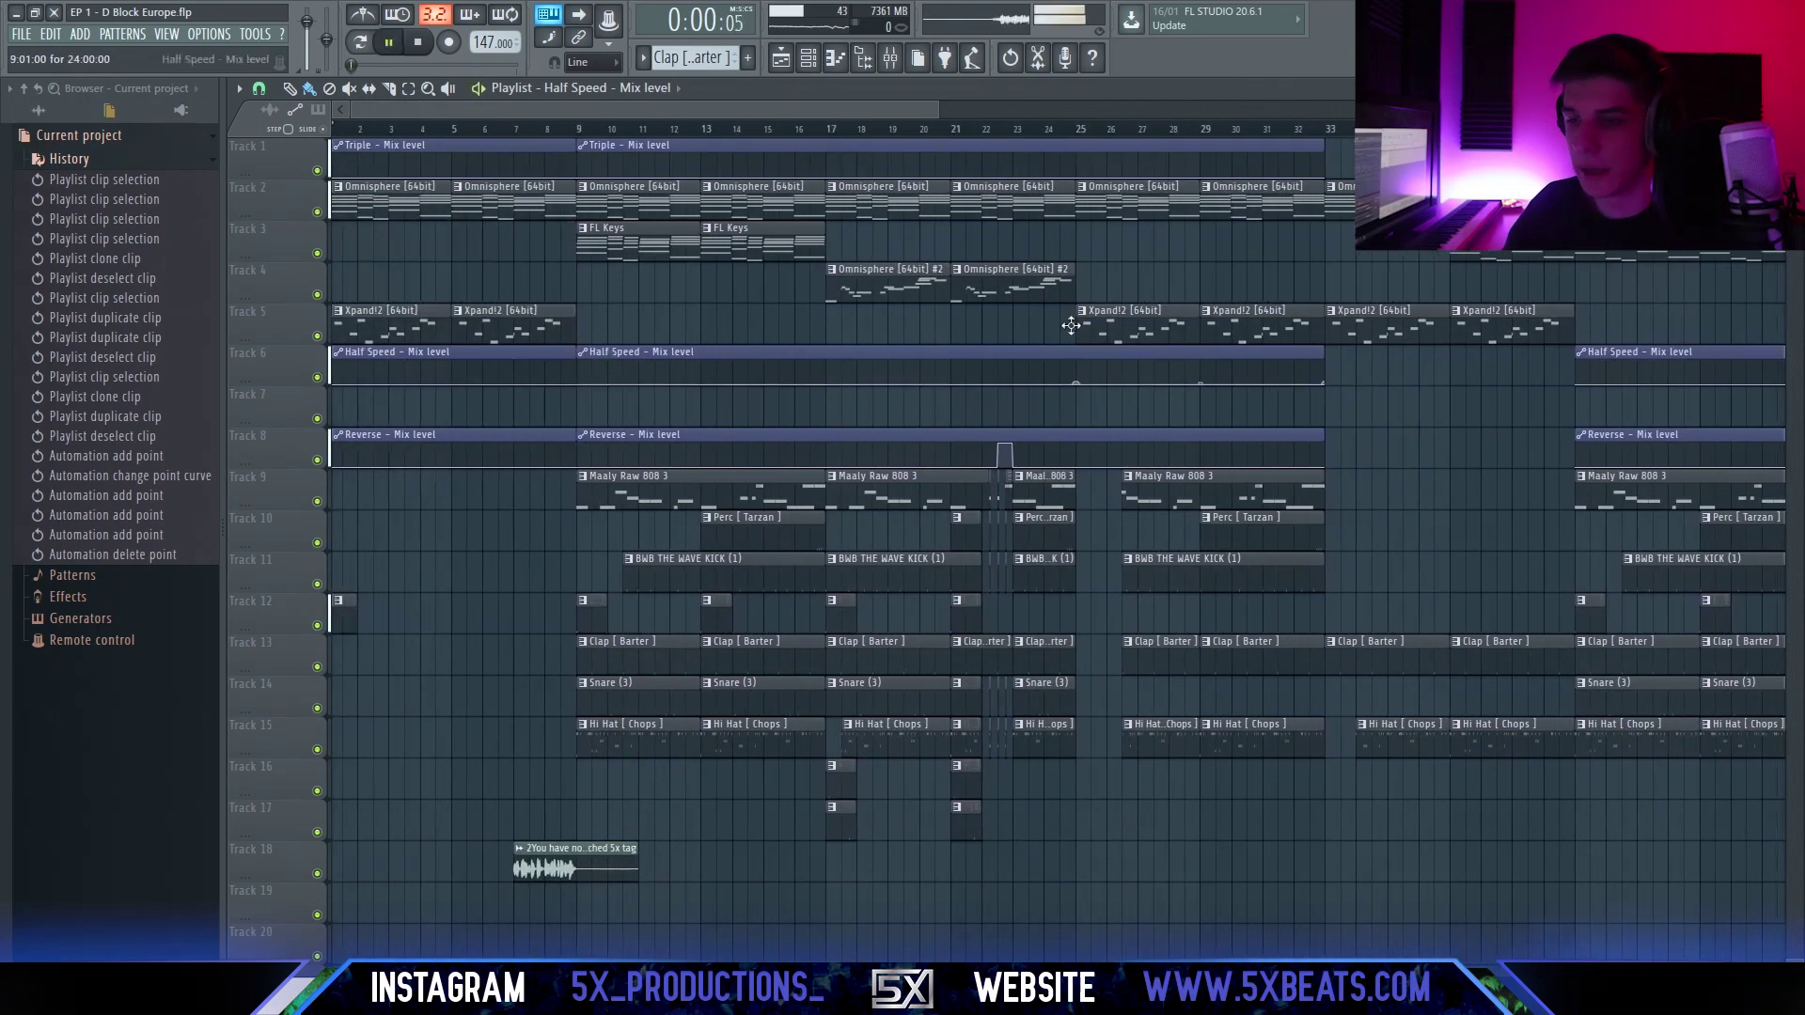
pyautogui.rightClick(854, 160)
pyautogui.rightClick(907, 175)
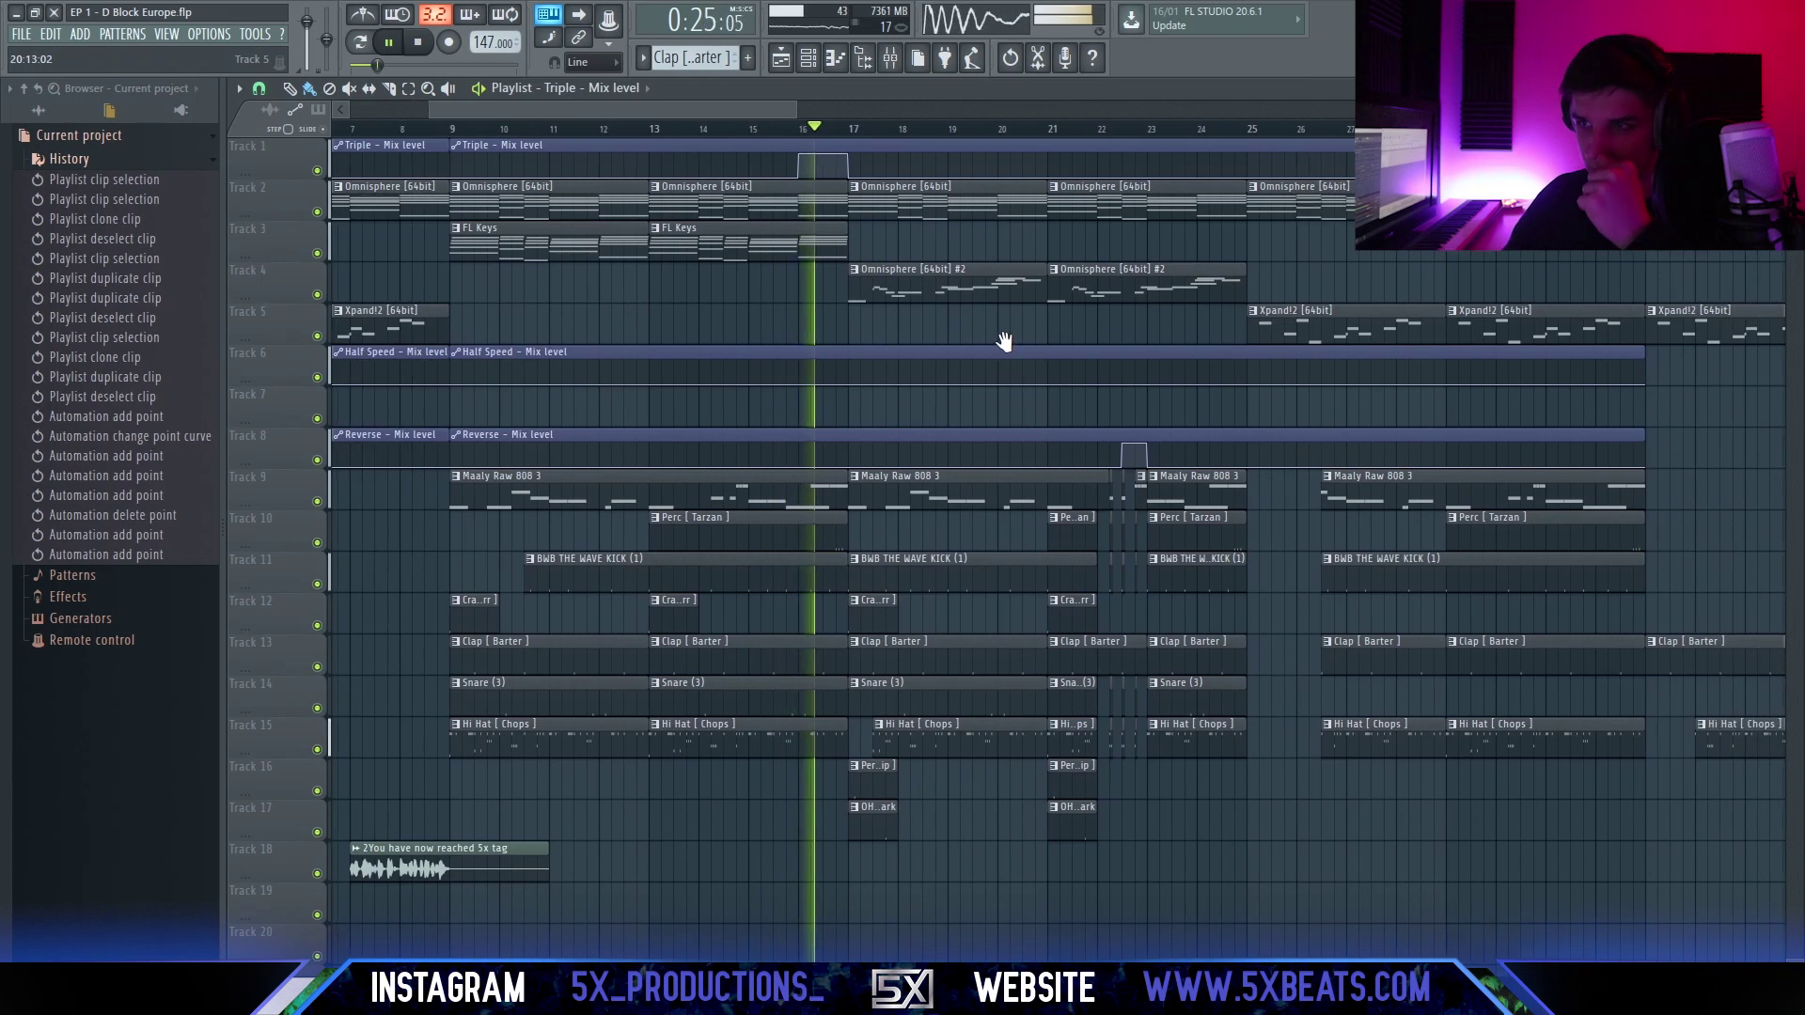
# Try a second held Triple mix level rise in the intro automation clip, from bar 8 to bar 9.
pyautogui.scroll(-3, 914, 312)
pyautogui.scroll(6, 914, 312)
pyautogui.moveTo(665, 354); pyautogui.dragTo(949, 630)
pyautogui.rightClick(679, 193)
pyautogui.rightClick(742, 207)
pyautogui.hotkey('ctrl', 'z')
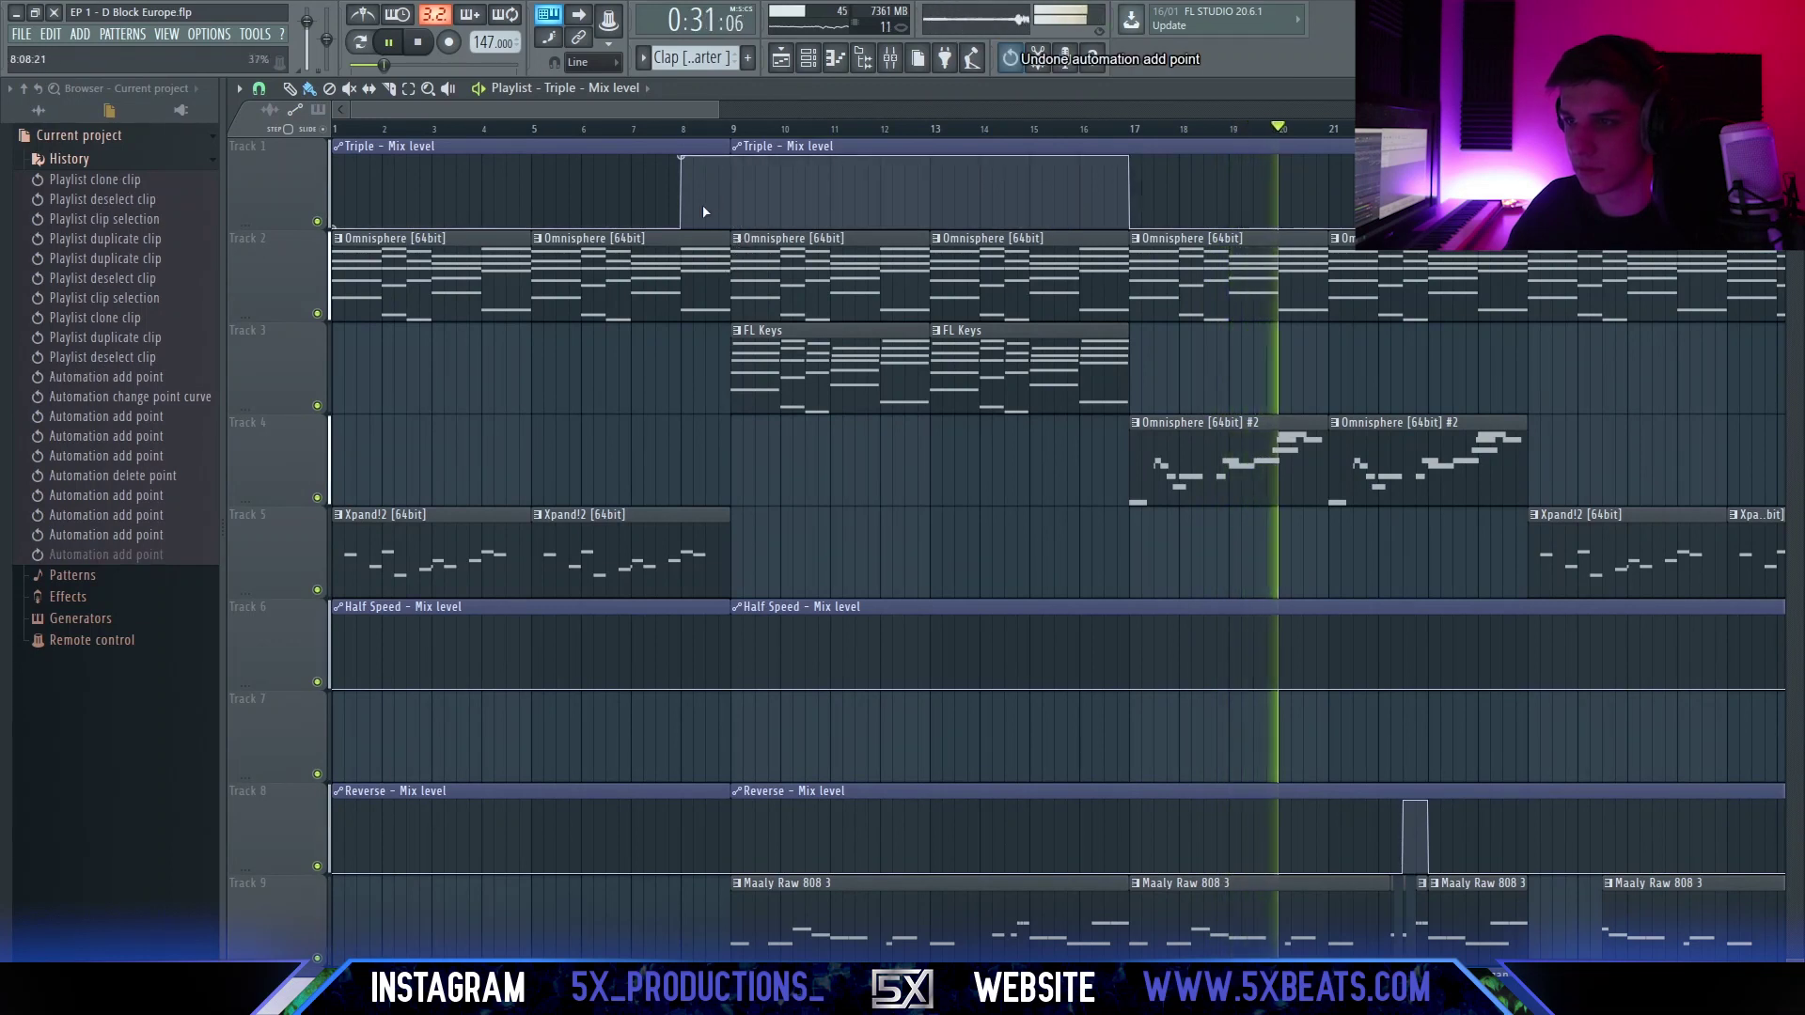
pyautogui.rightClick(734, 229)
# Audition the transition into bar 9 and delete the raised Triple automation point at bar 8.
pyautogui.click(651, 128)
pyautogui.scroll(3, 658, 235)
pyautogui.moveTo(763, 414)
pyautogui.mouseDown()
pyautogui.moveTo(781, 443)
pyautogui.moveTo(763, 440)
pyautogui.mouseUp()
pyautogui.scroll(-1, 763, 440)
pyautogui.scroll(-2, 777, 471)
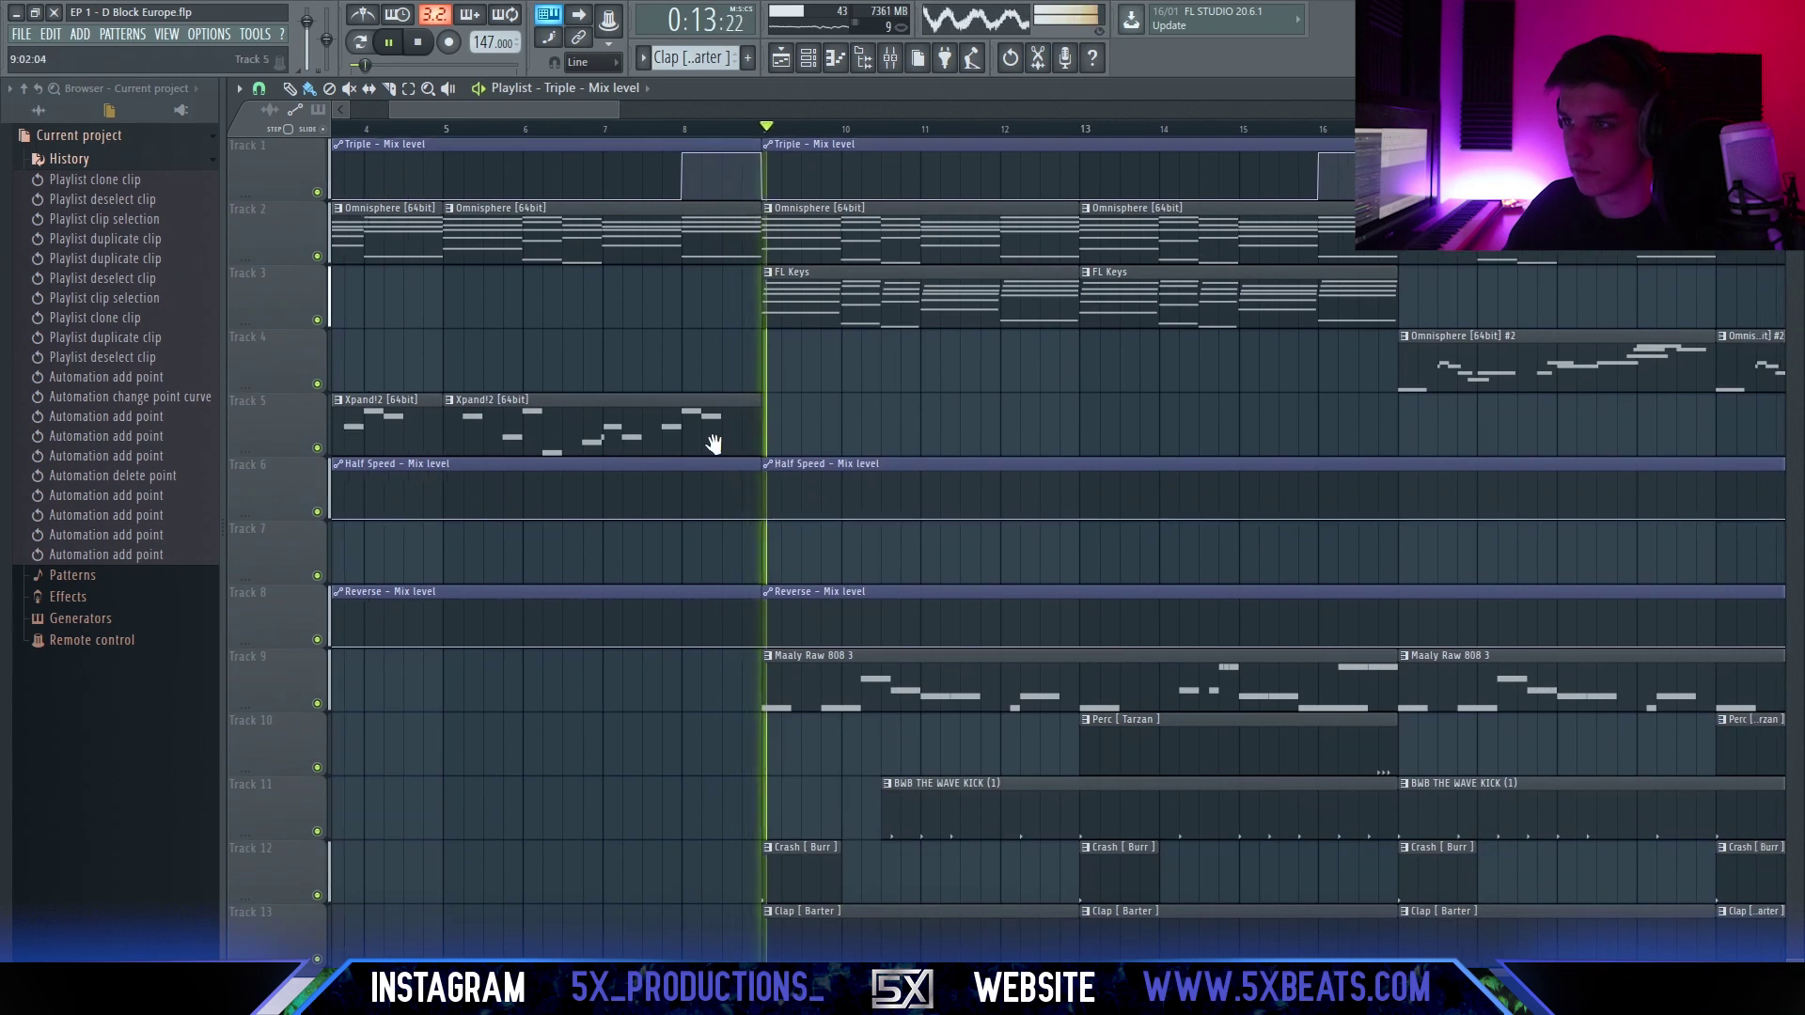
pyautogui.scroll(-2, 712, 442)
pyautogui.scroll(-1, 703, 256)
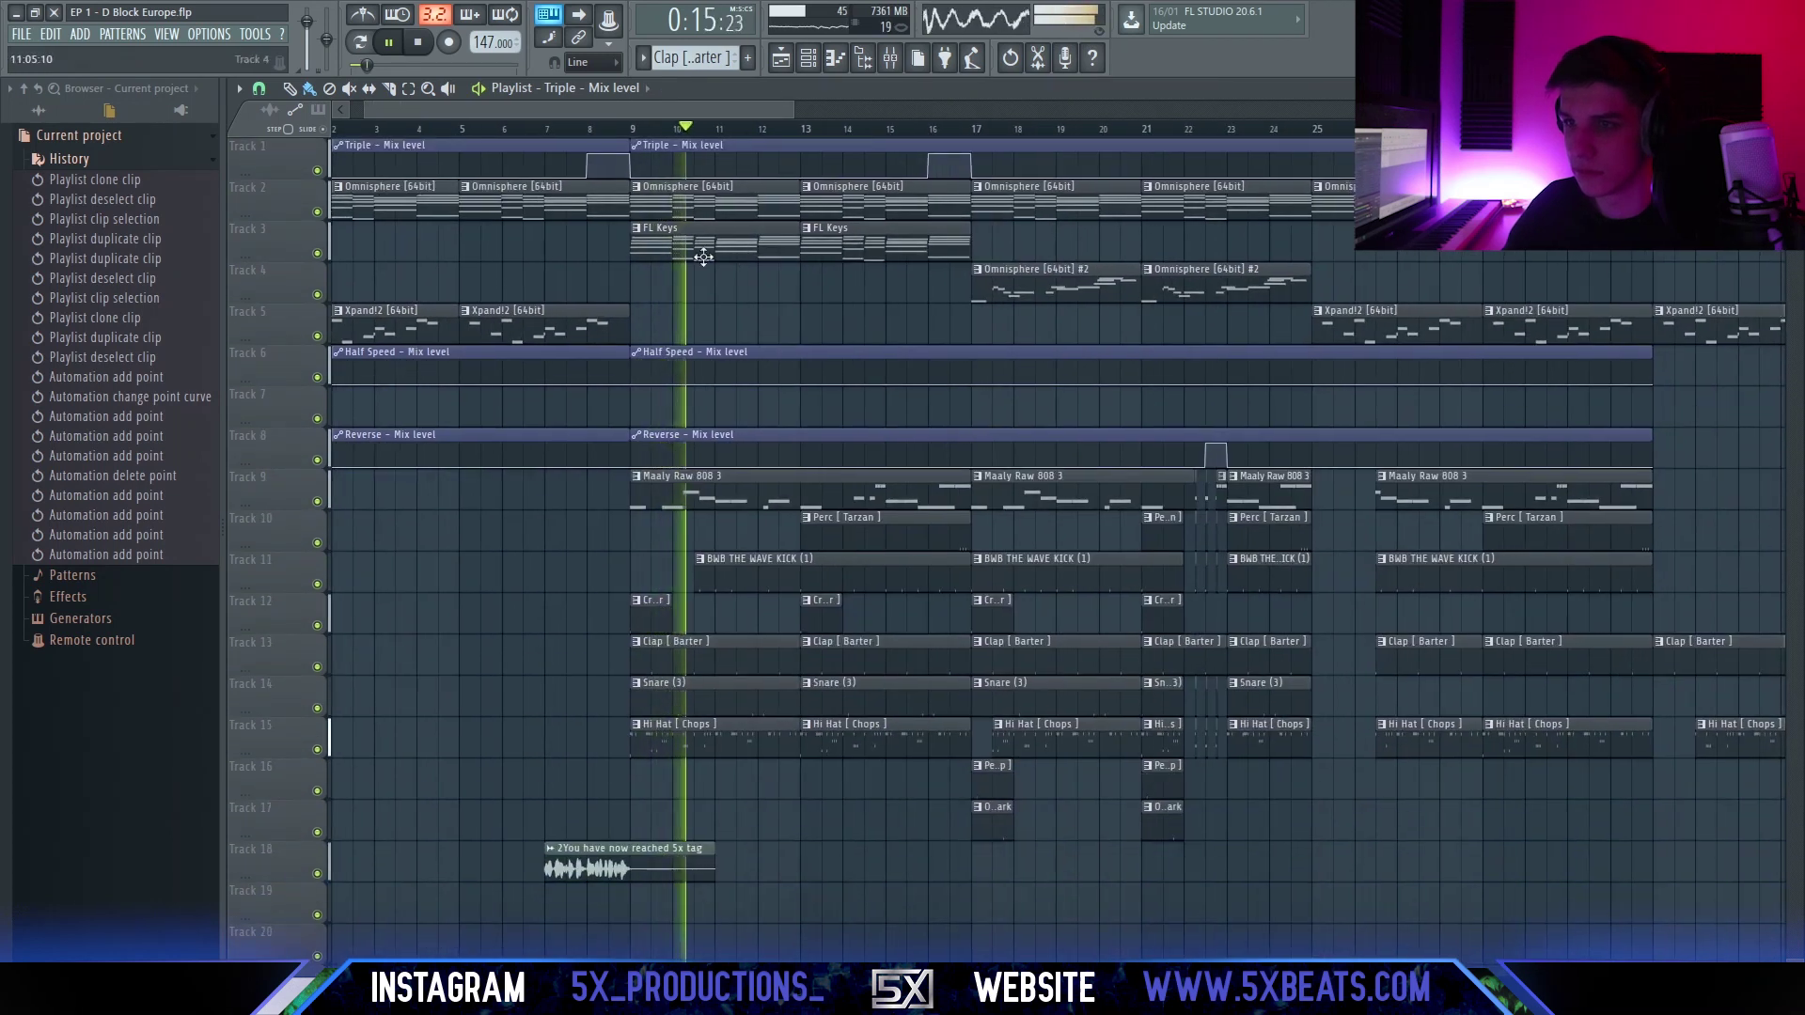
pyautogui.rightClick(589, 157)
pyautogui.click(639, 186)
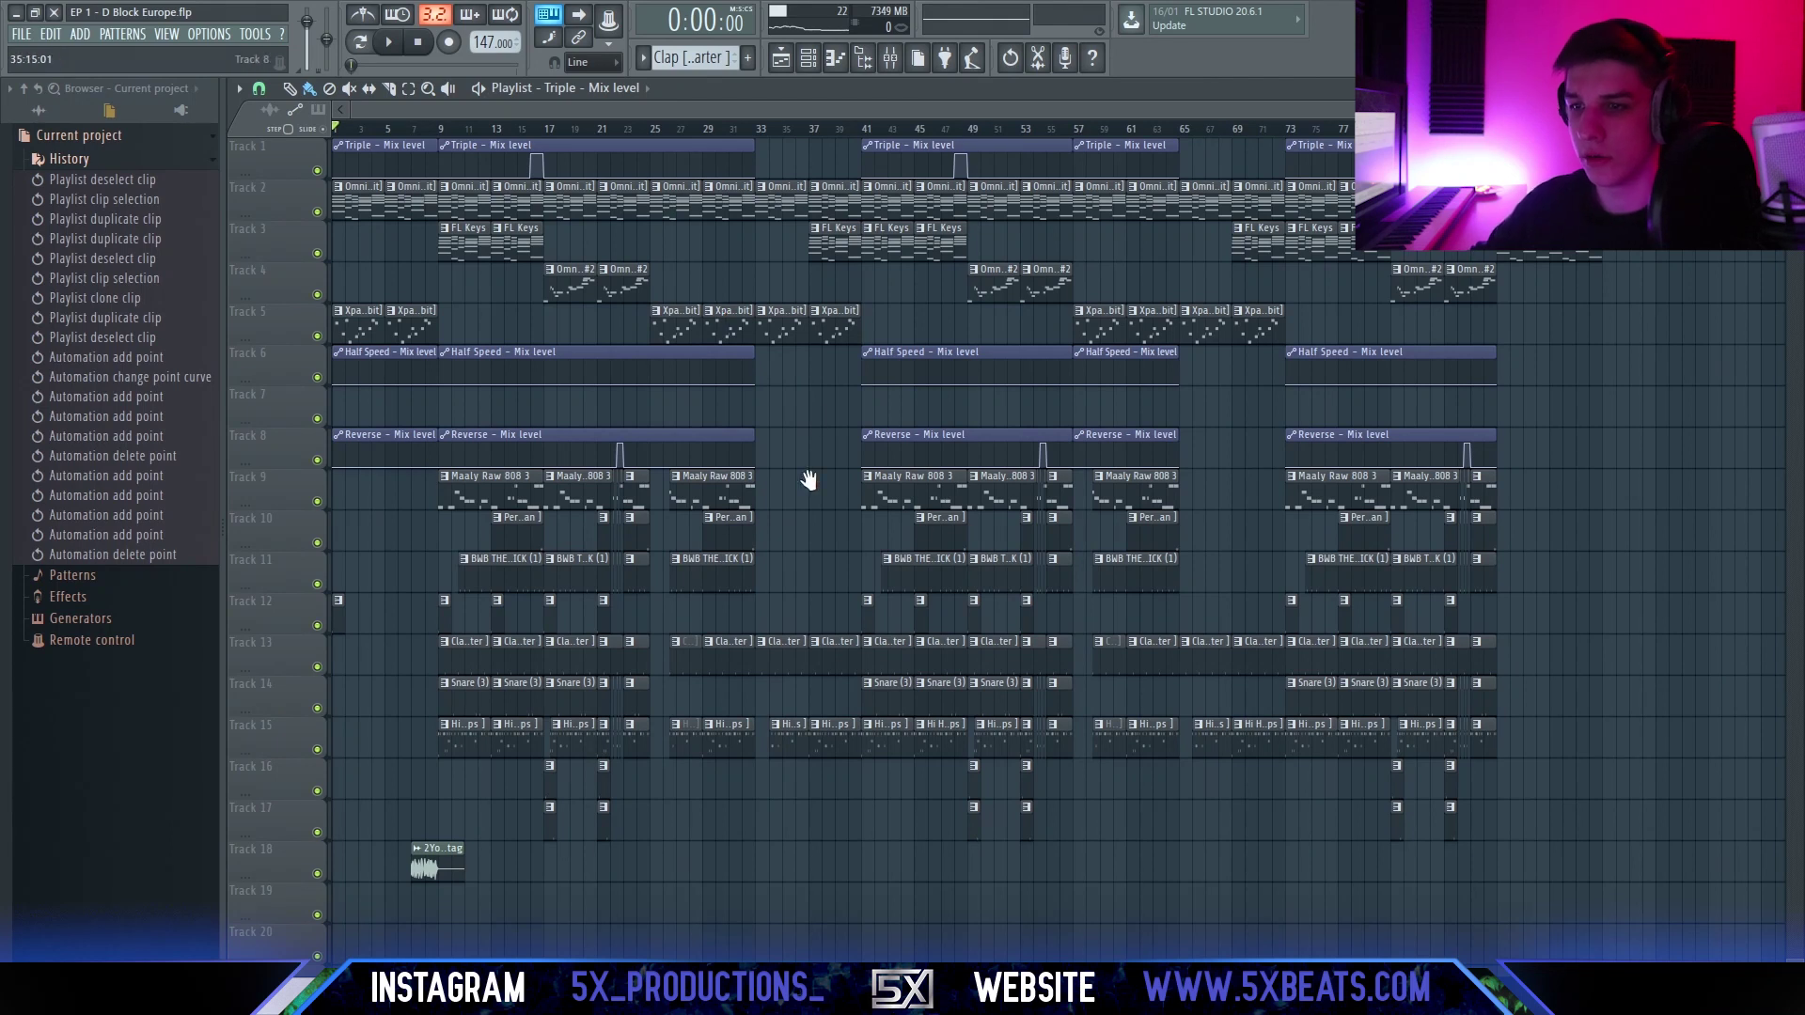
# Start the audio export of the full arrangement and accept the metadata tags with all fields left blank.
pyautogui.scroll(2, 770, 629)
pyautogui.scroll(-2, 821, 627)
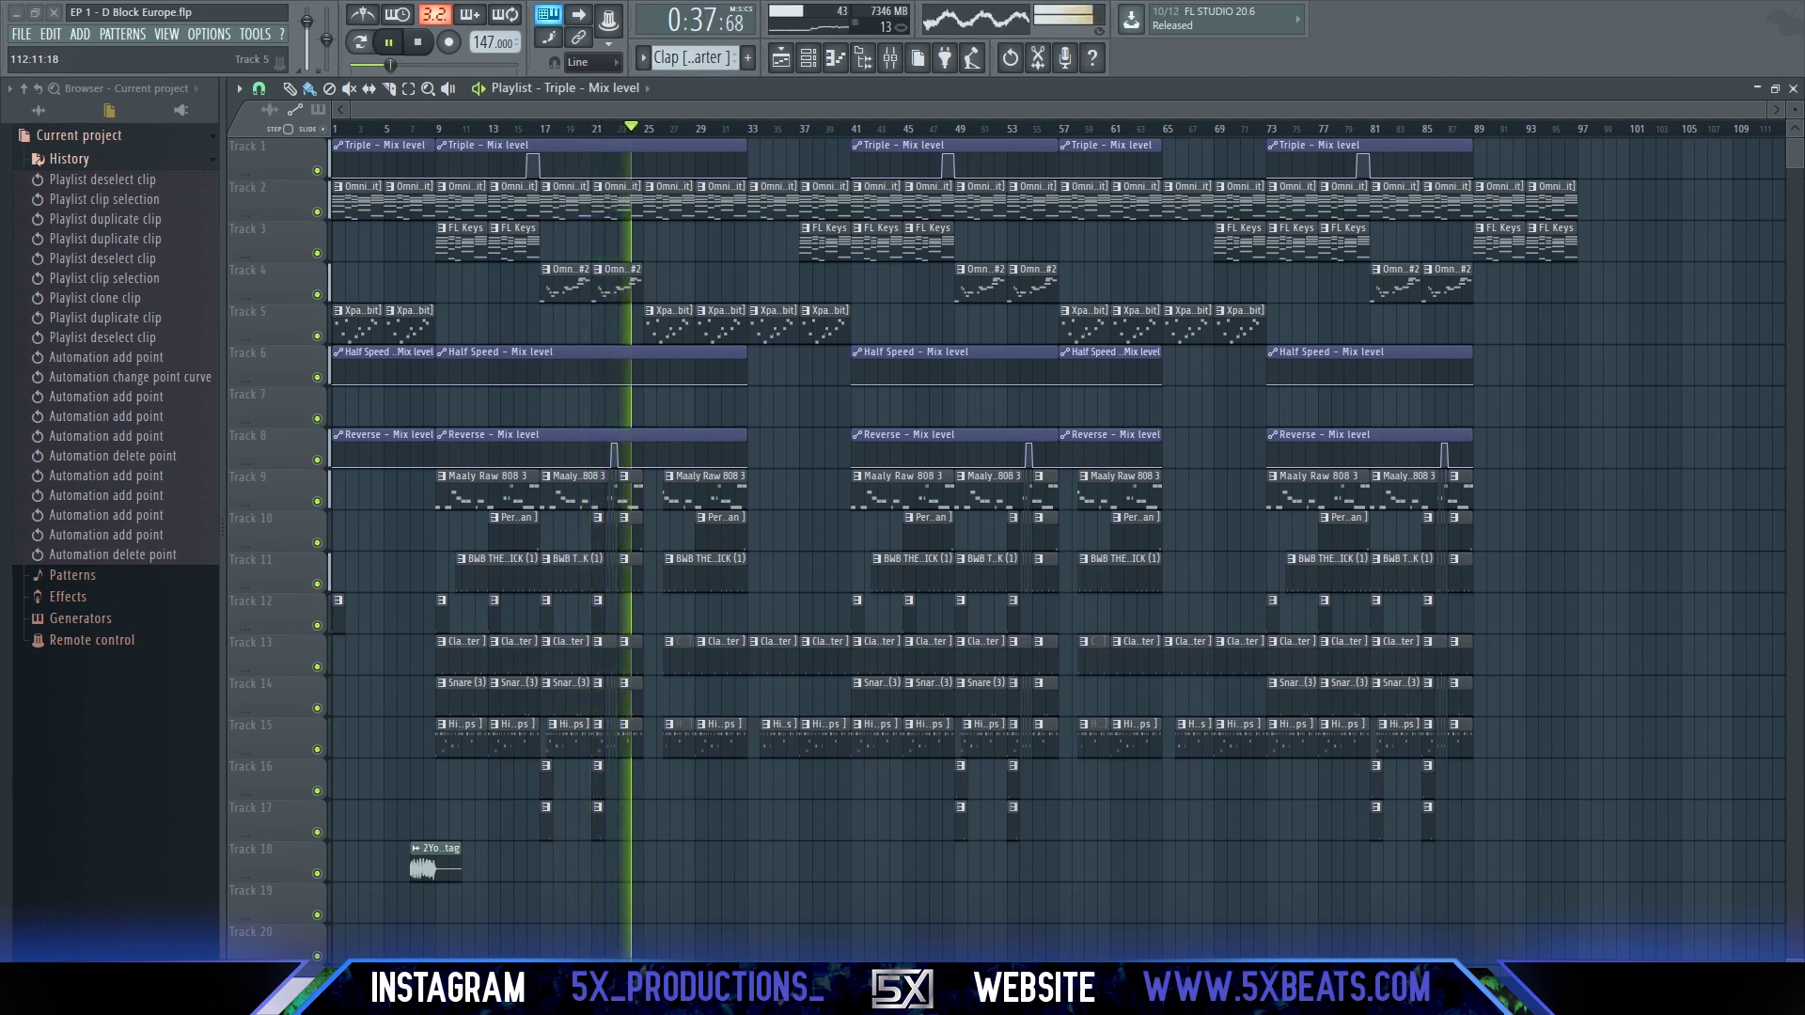
pyautogui.hotkey('ctrl', 'r')
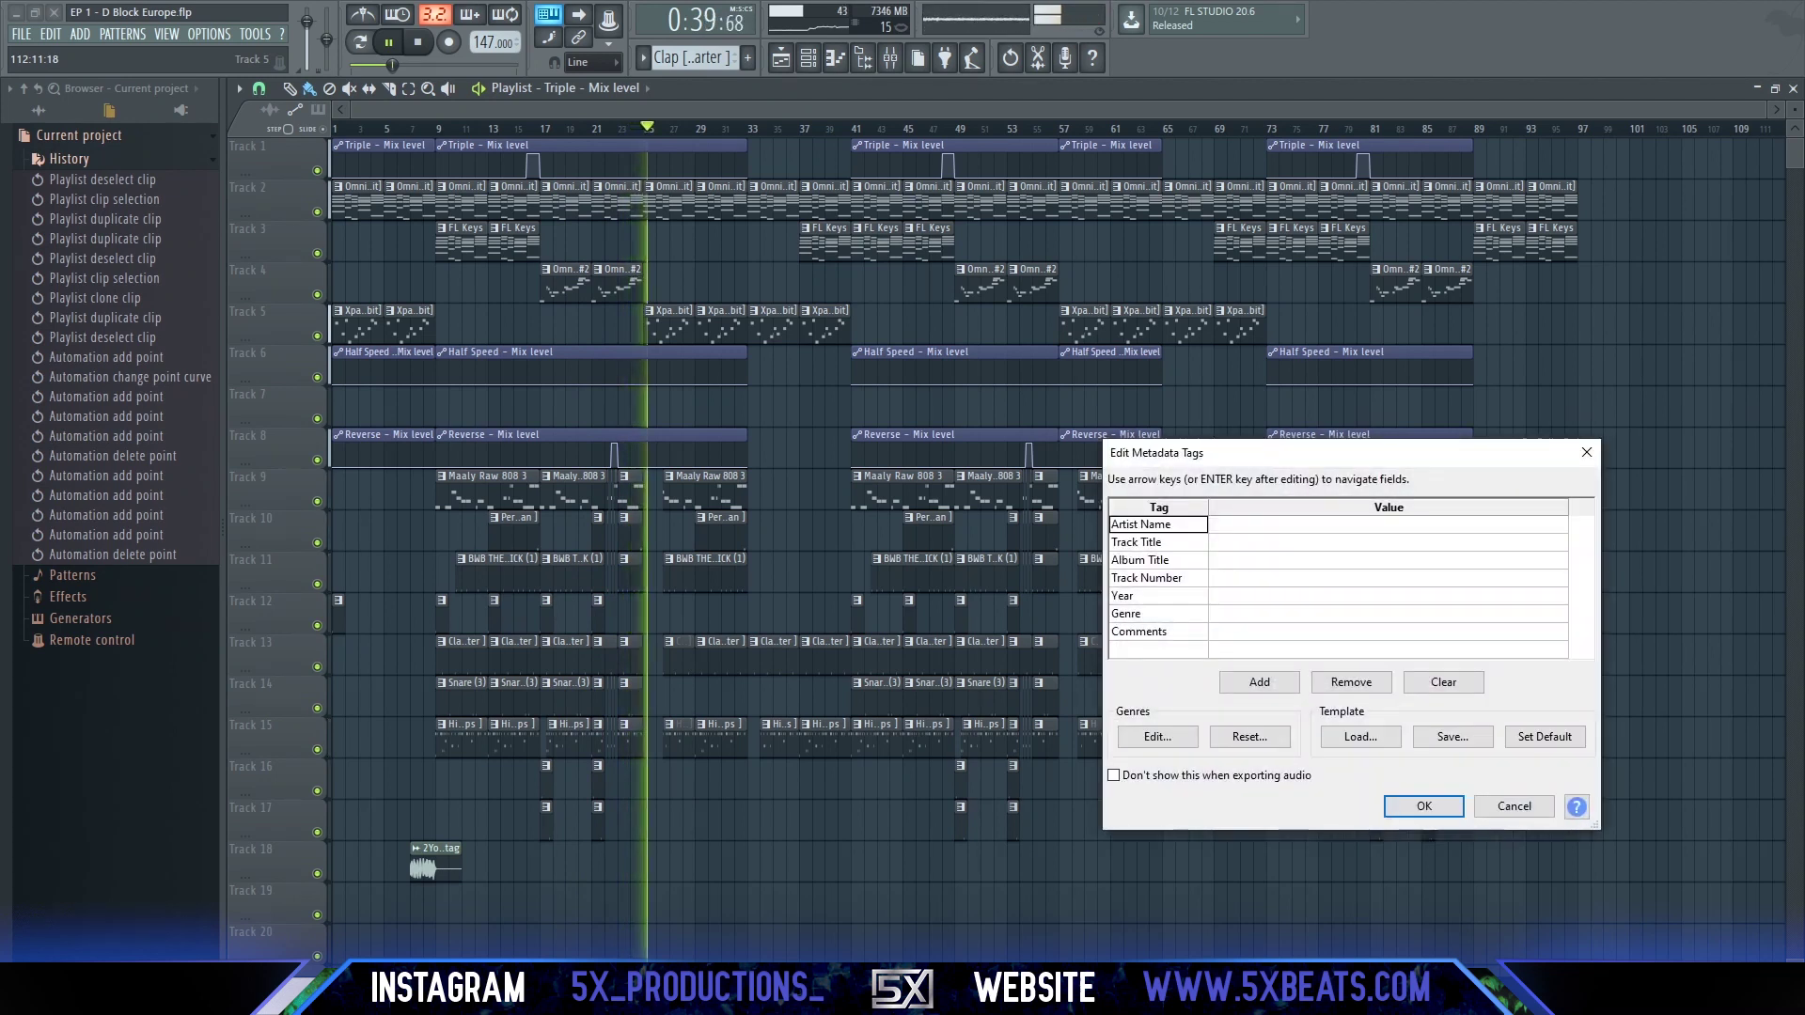
pyautogui.click(1422, 811)
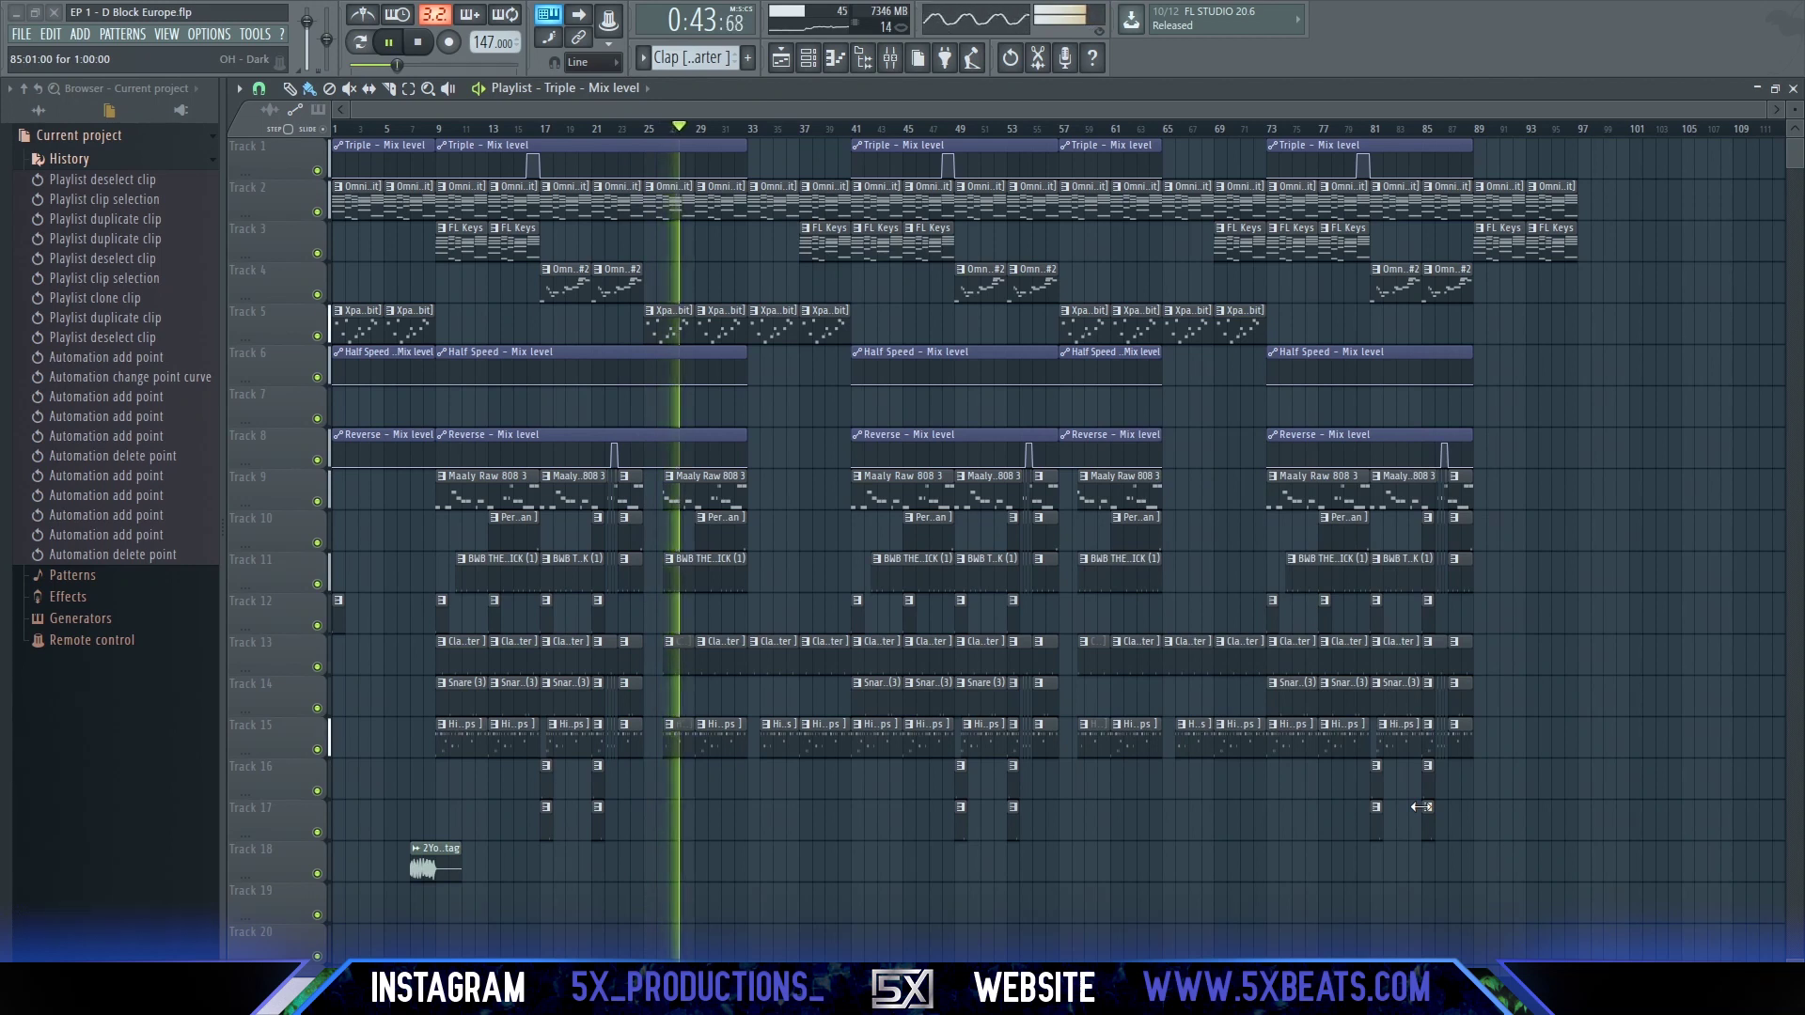